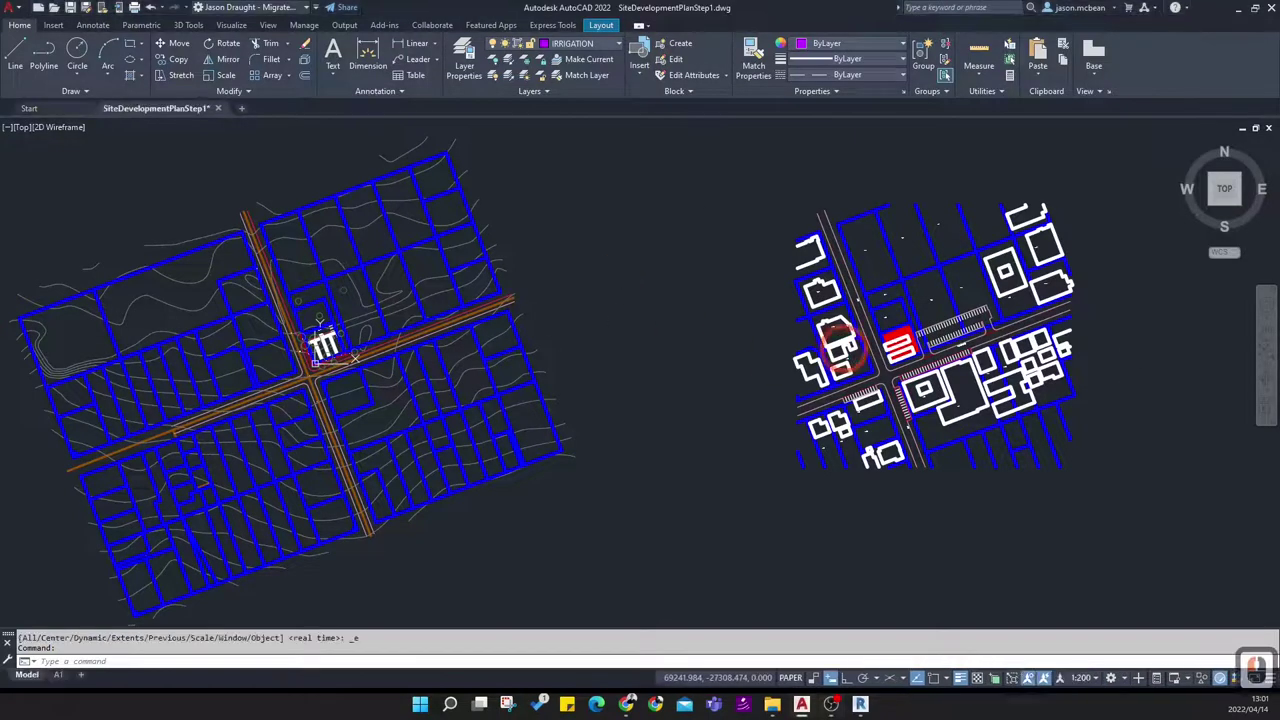
Examine the site location plan and the Erf site in model space and in the A1 layout's viewports
{"action": "scroll", "coordinate": [945, 348], "scroll_direction": "up", "scroll_amount": 3}
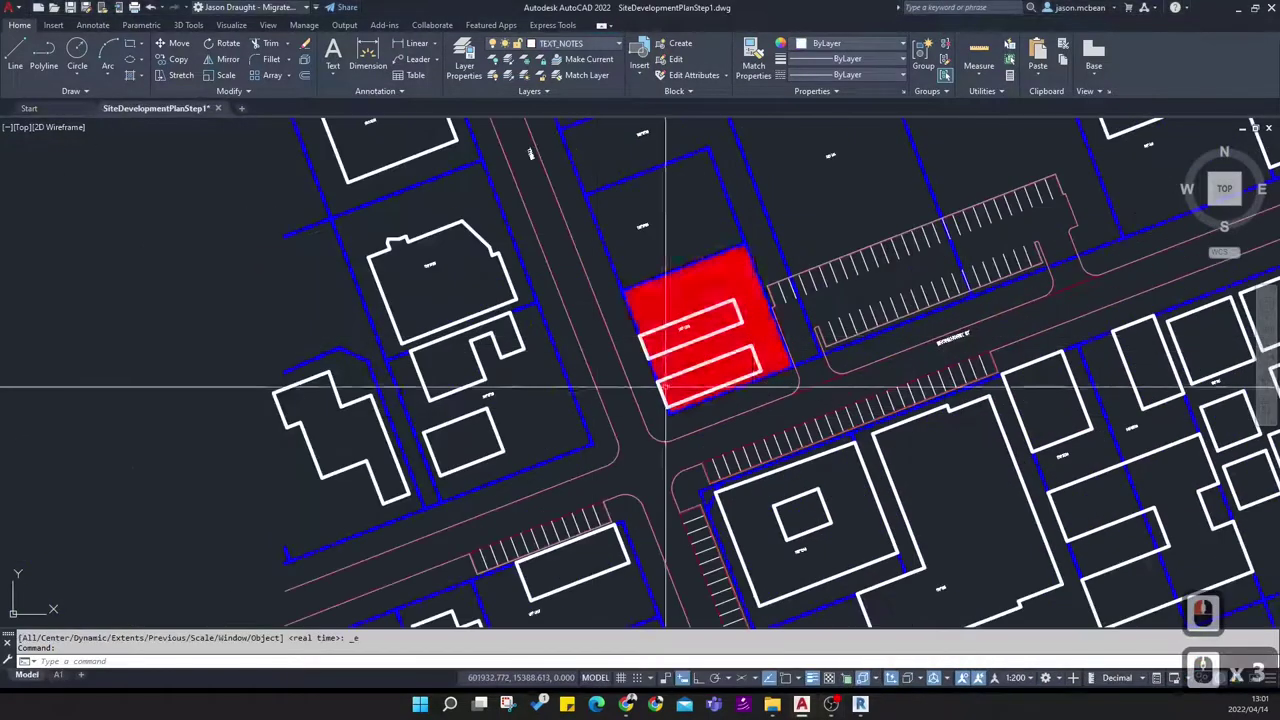
{"action": "middle_click_drag", "start_coordinate": [776, 288], "coordinate": [771, 348]}
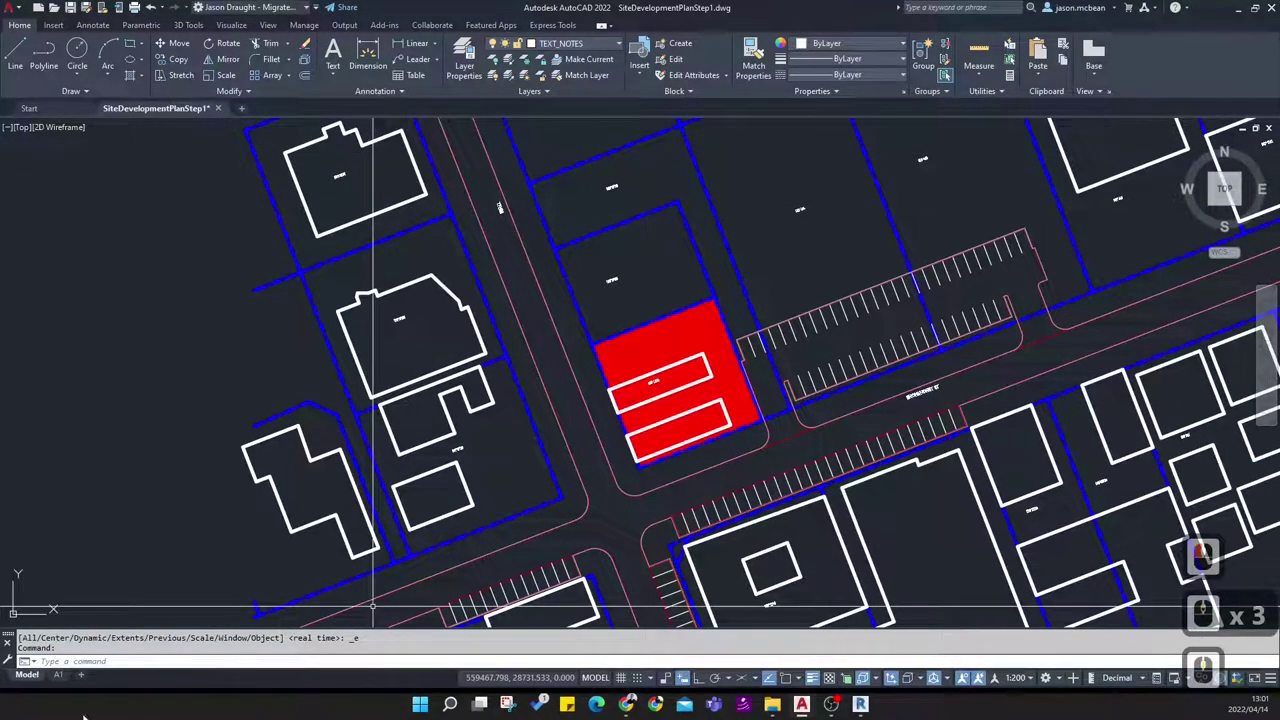
{"action": "left_click", "coordinate": [58, 674]}
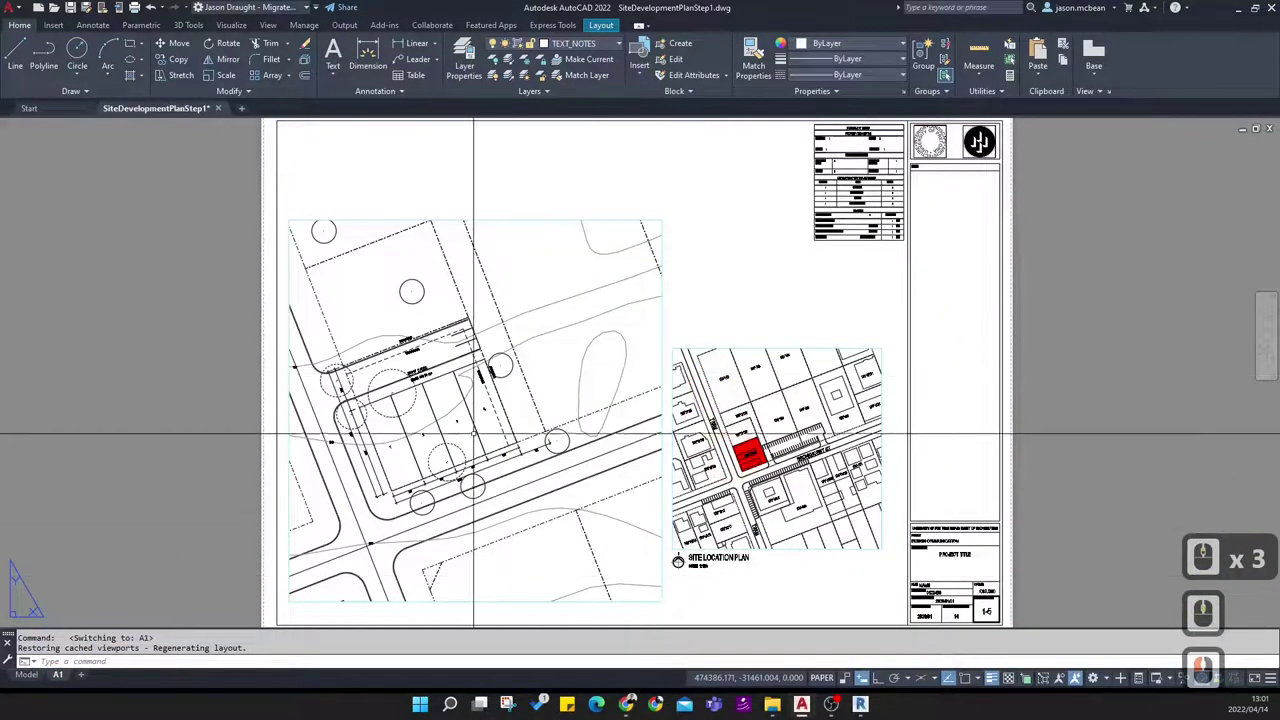
{"action": "double_click", "coordinate": [558, 336]}
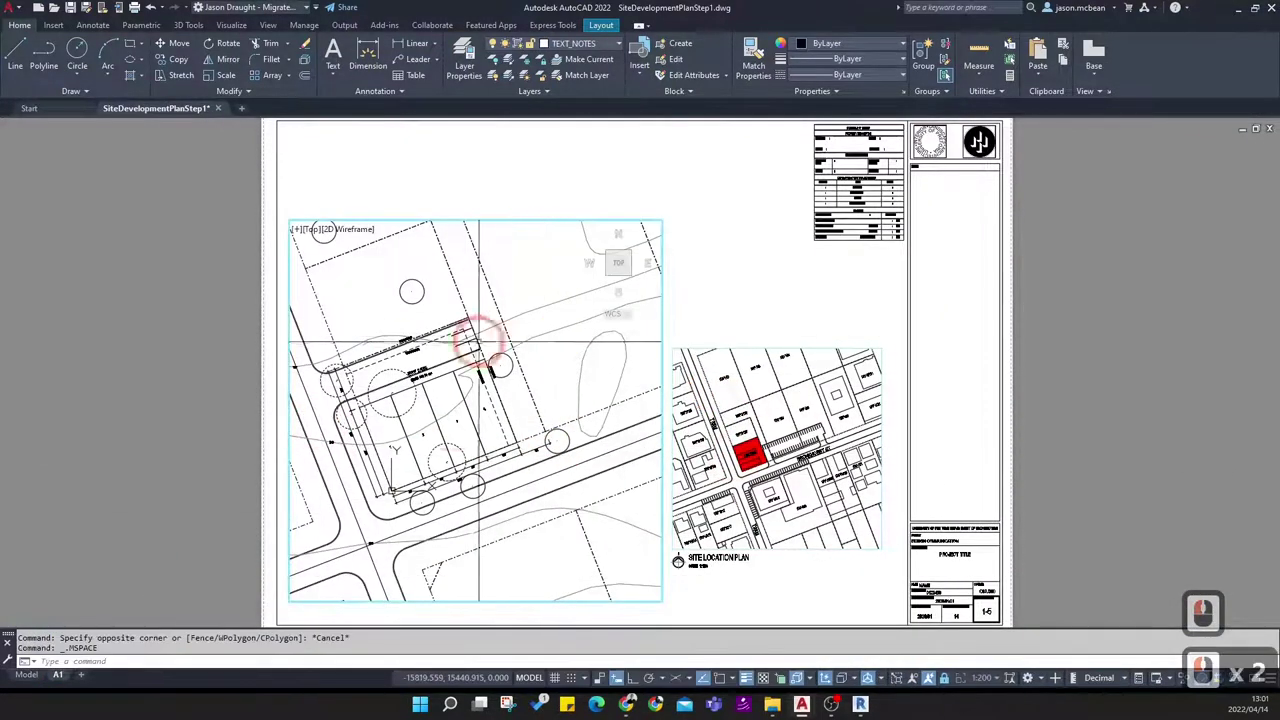
{"action": "scroll", "coordinate": [390, 482], "scroll_direction": "up", "scroll_amount": 2}
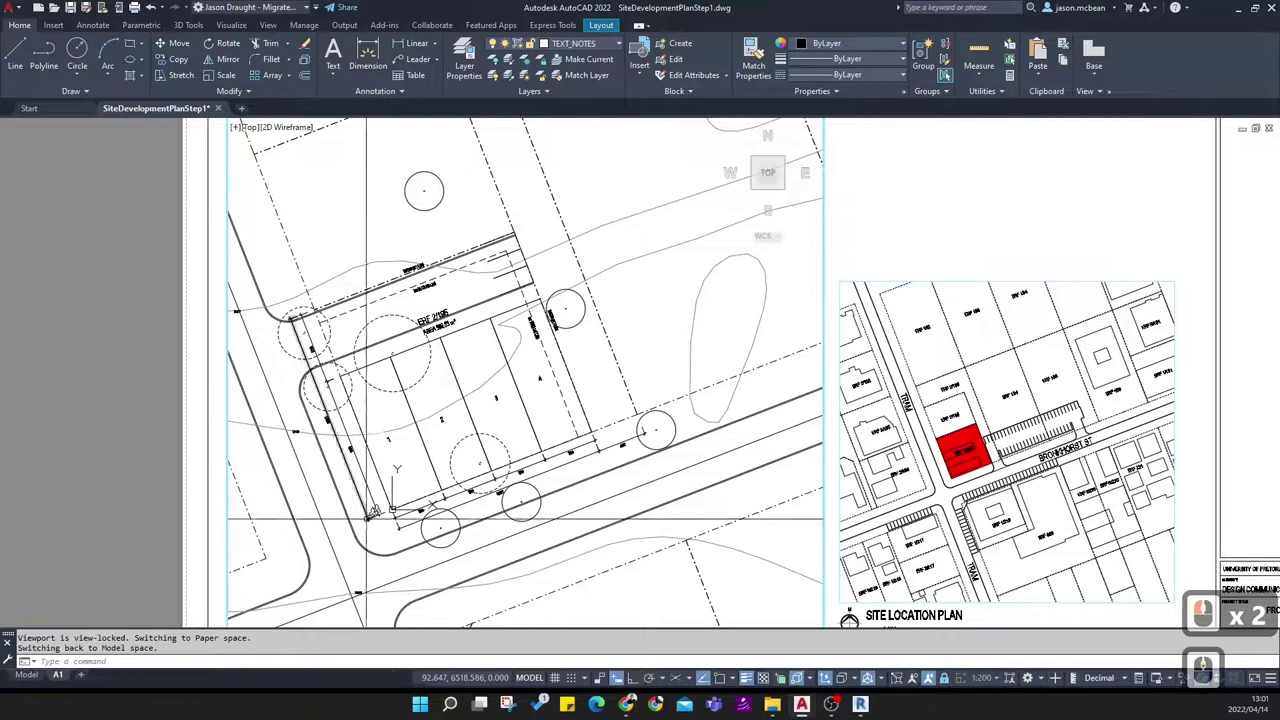
{"action": "left_click", "coordinate": [24, 674]}
{"action": "scroll", "coordinate": [764, 347], "scroll_direction": "down", "scroll_amount": 5}
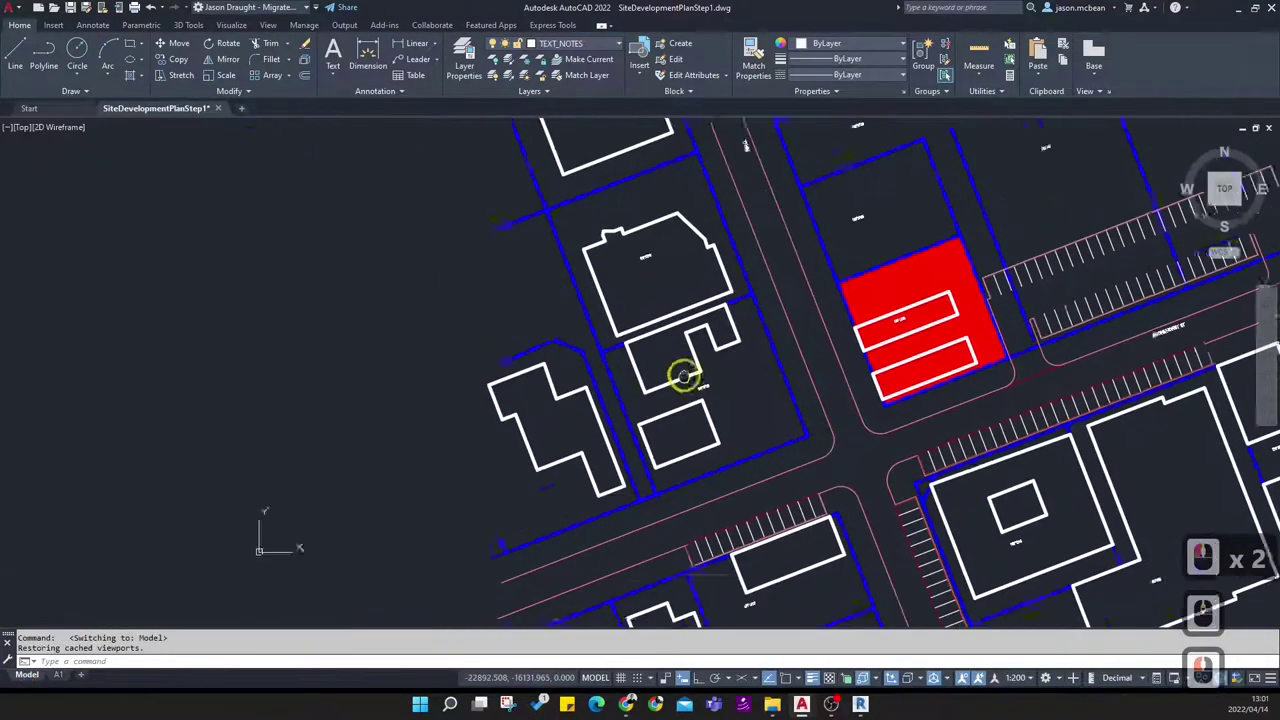
{"action": "scroll", "coordinate": [443, 352], "scroll_direction": "up", "scroll_amount": 9}
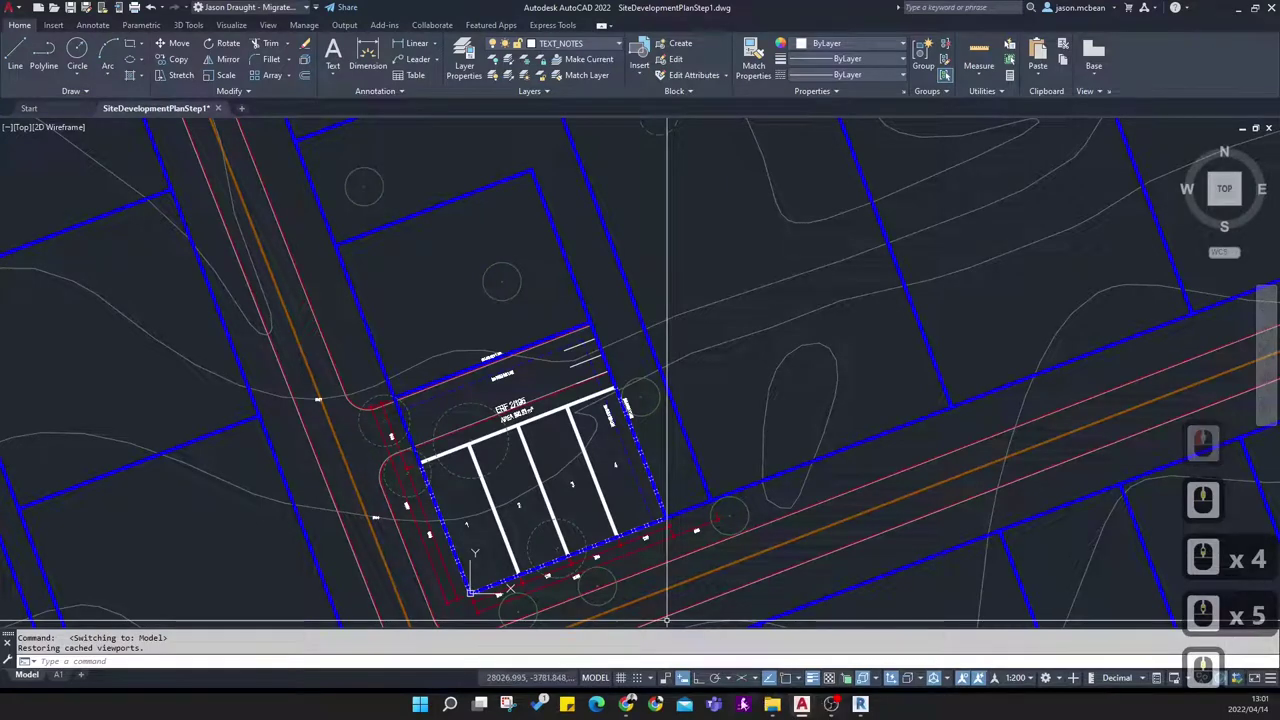
Switch to Chrome and examine the site development plan and site location plan in the example SDPFinal 001 PDF
{"action": "left_click", "coordinate": [627, 703]}
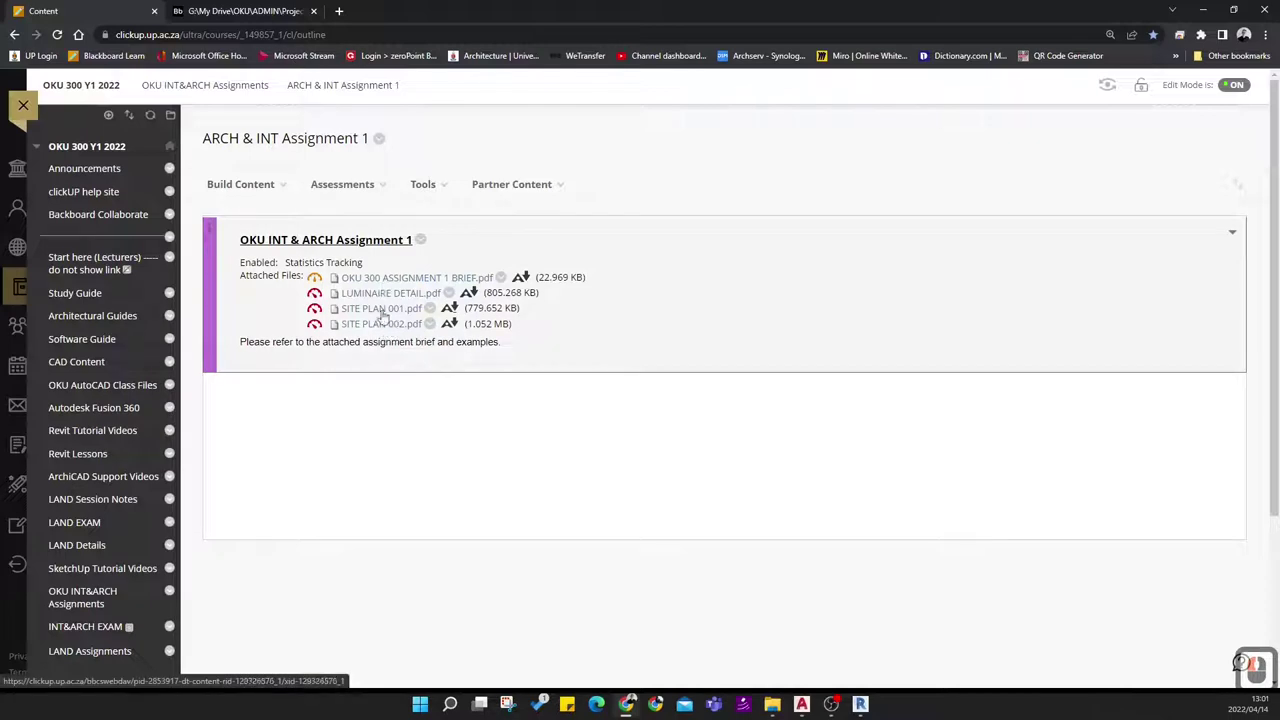
{"action": "left_click", "coordinate": [258, 12]}
{"action": "scroll", "coordinate": [642, 271], "scroll_direction": "down", "scroll_amount": 5}
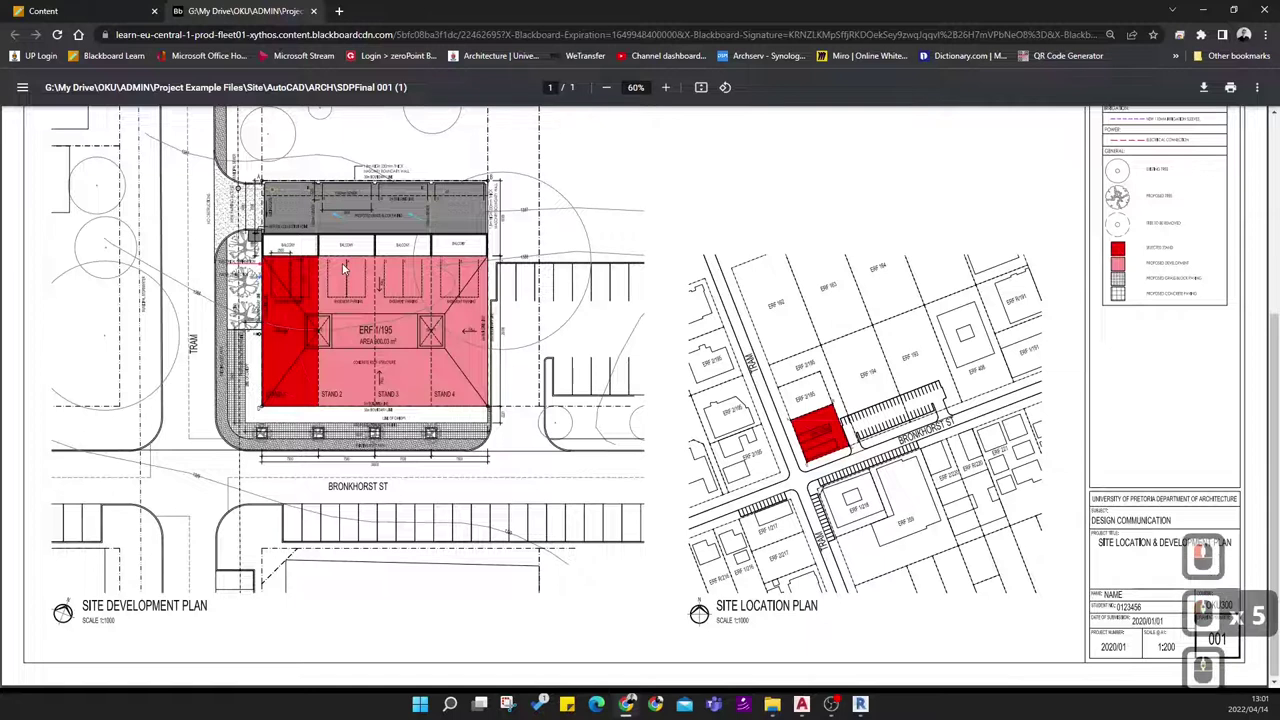
{"action": "scroll", "coordinate": [343, 268], "scroll_direction": "up", "scroll_amount": 1}
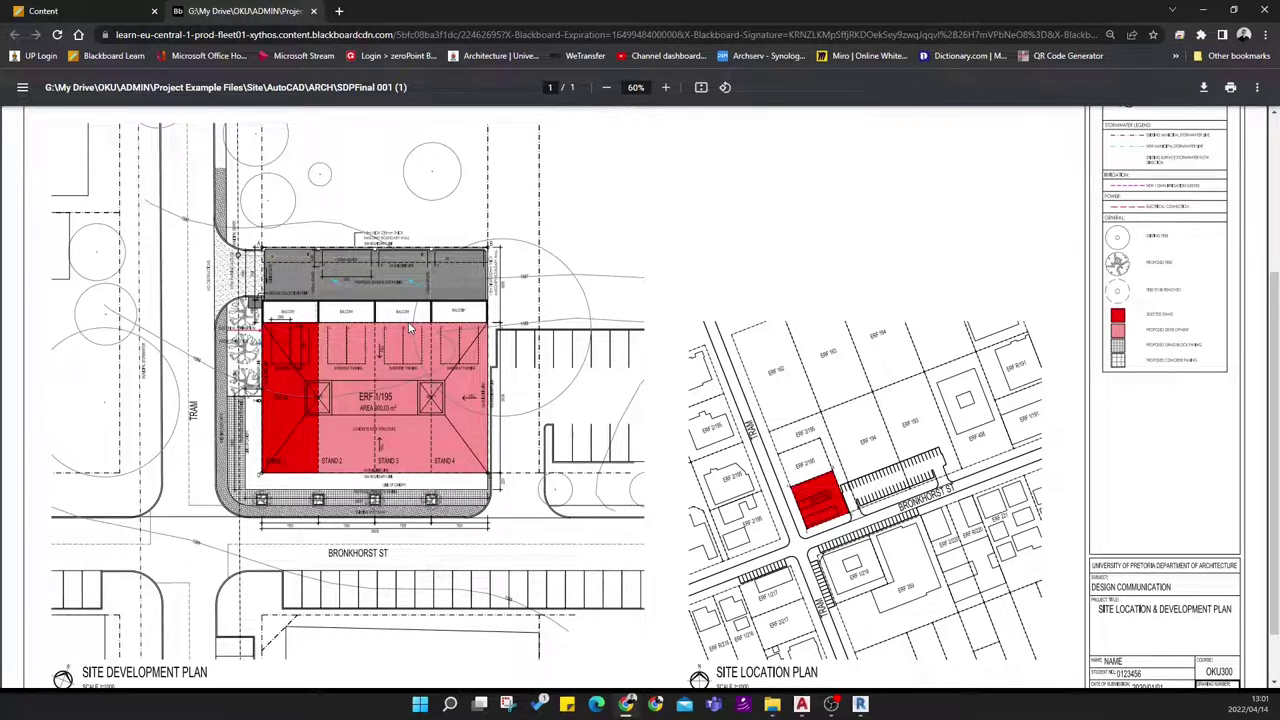
Switch to Revit and inspect the building in the 3D view, from the roof down to the street-side shopfront and stair
{"action": "left_click", "coordinate": [860, 705]}
{"action": "scroll", "coordinate": [586, 346], "scroll_direction": "down", "scroll_amount": 7}
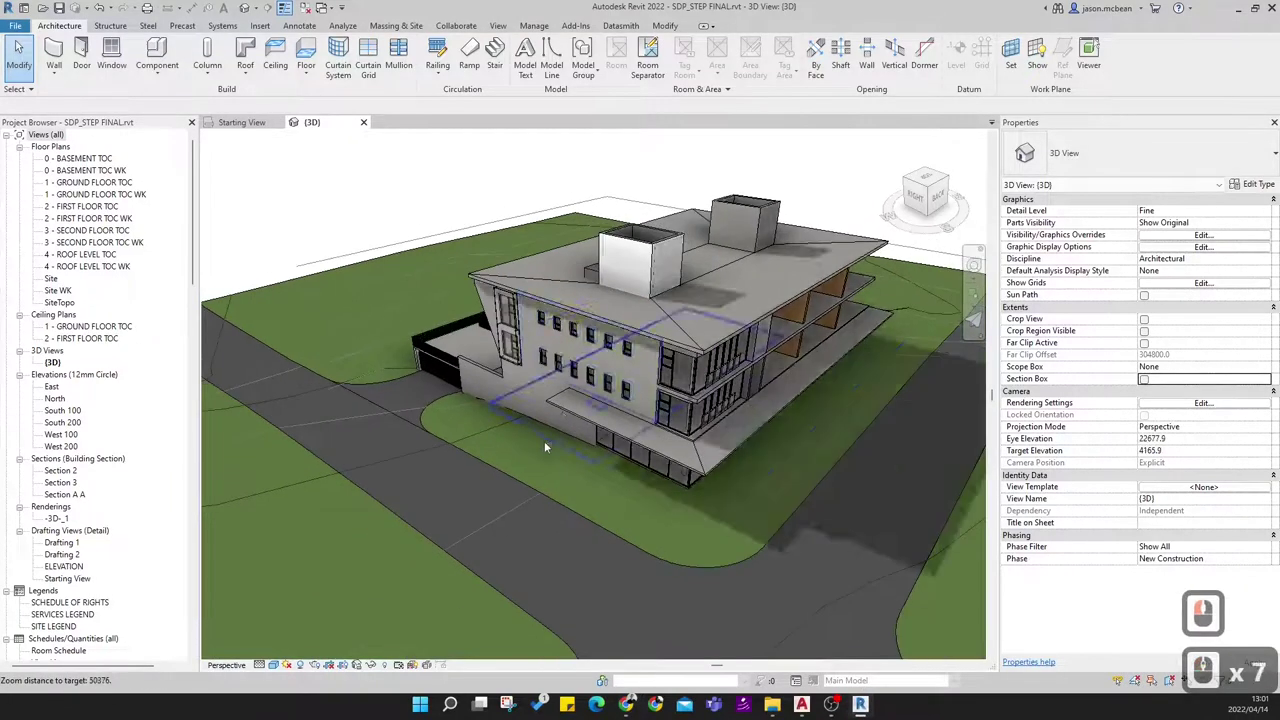
{"action": "middle_click_drag", "start_coordinate": [480, 443], "coordinate": [529, 335], "text": "shift"}
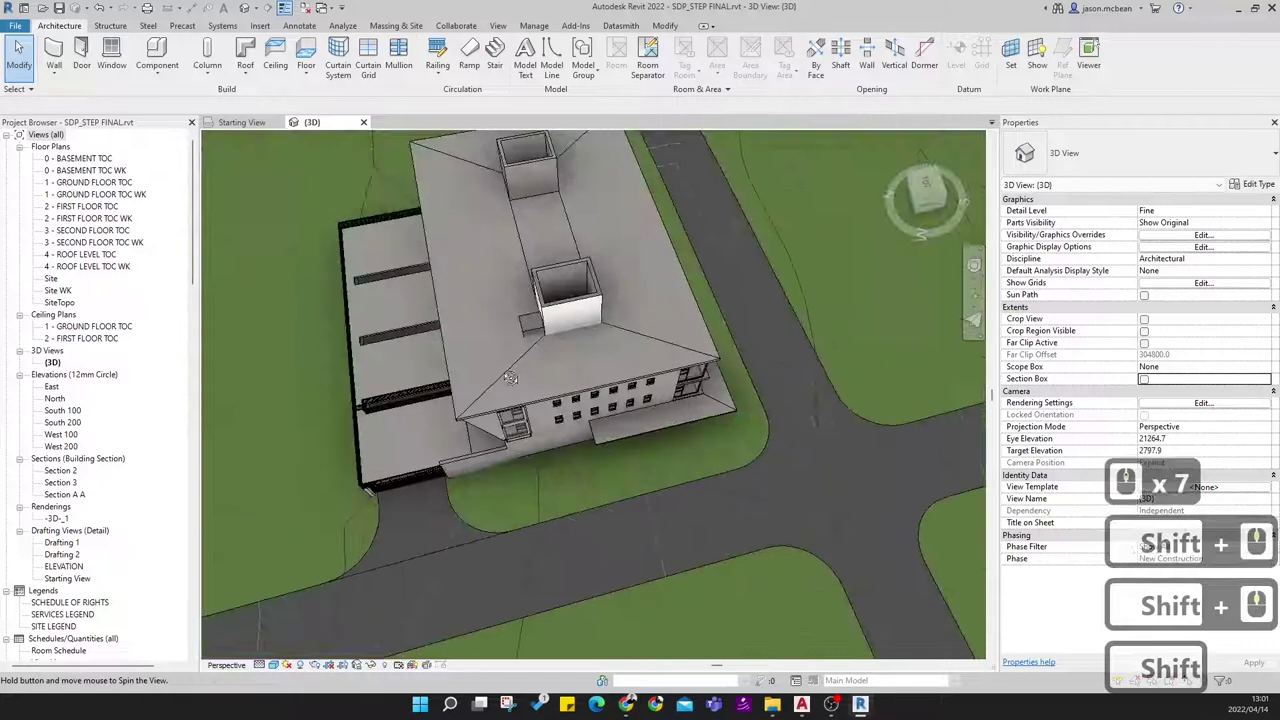
{"action": "left_click", "coordinate": [766, 363]}
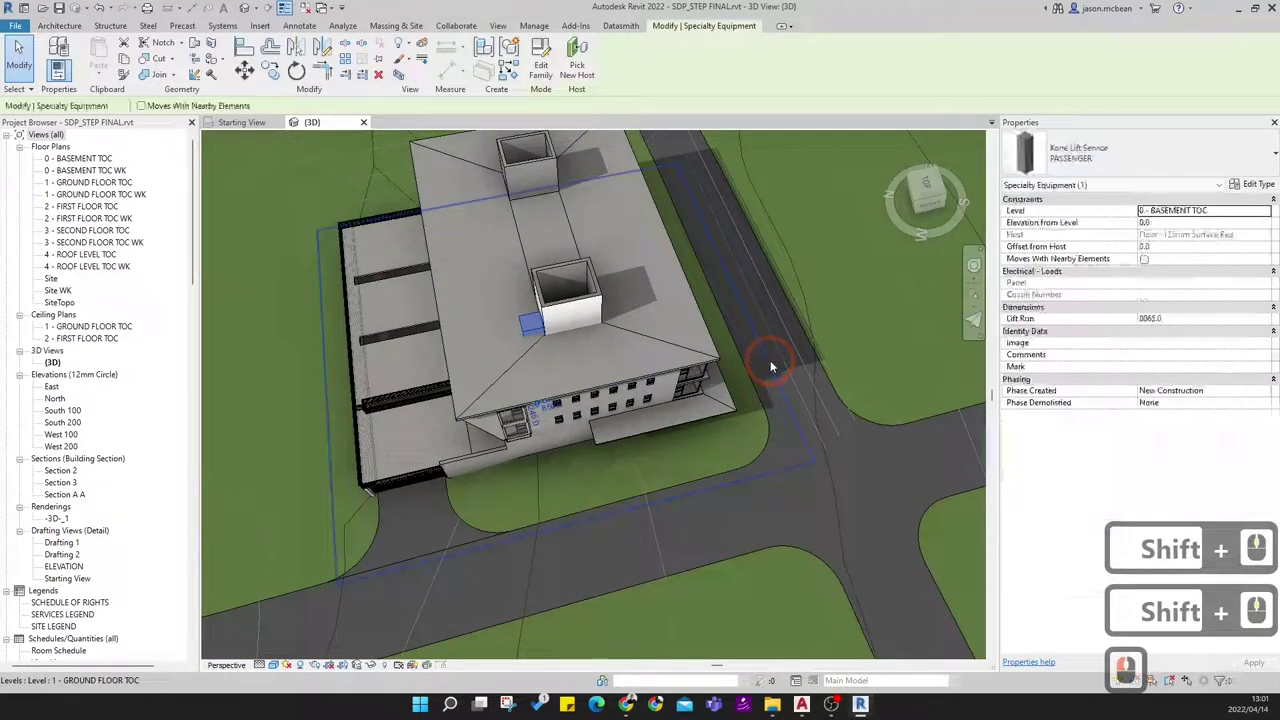
{"action": "key", "text": "Escape"}
{"action": "scroll", "coordinate": [449, 341], "scroll_direction": "down", "scroll_amount": 3}
{"action": "middle_click_drag", "start_coordinate": [449, 341], "coordinate": [414, 366], "text": "shift"}
{"action": "scroll", "coordinate": [652, 500], "scroll_direction": "up", "scroll_amount": 3}
{"action": "scroll", "coordinate": [652, 500], "scroll_direction": "up", "scroll_amount": 6}
{"action": "middle_click_drag", "start_coordinate": [761, 492], "coordinate": [740, 570], "text": "shift"}
{"action": "scroll", "coordinate": [662, 315], "scroll_direction": "up", "scroll_amount": 4}
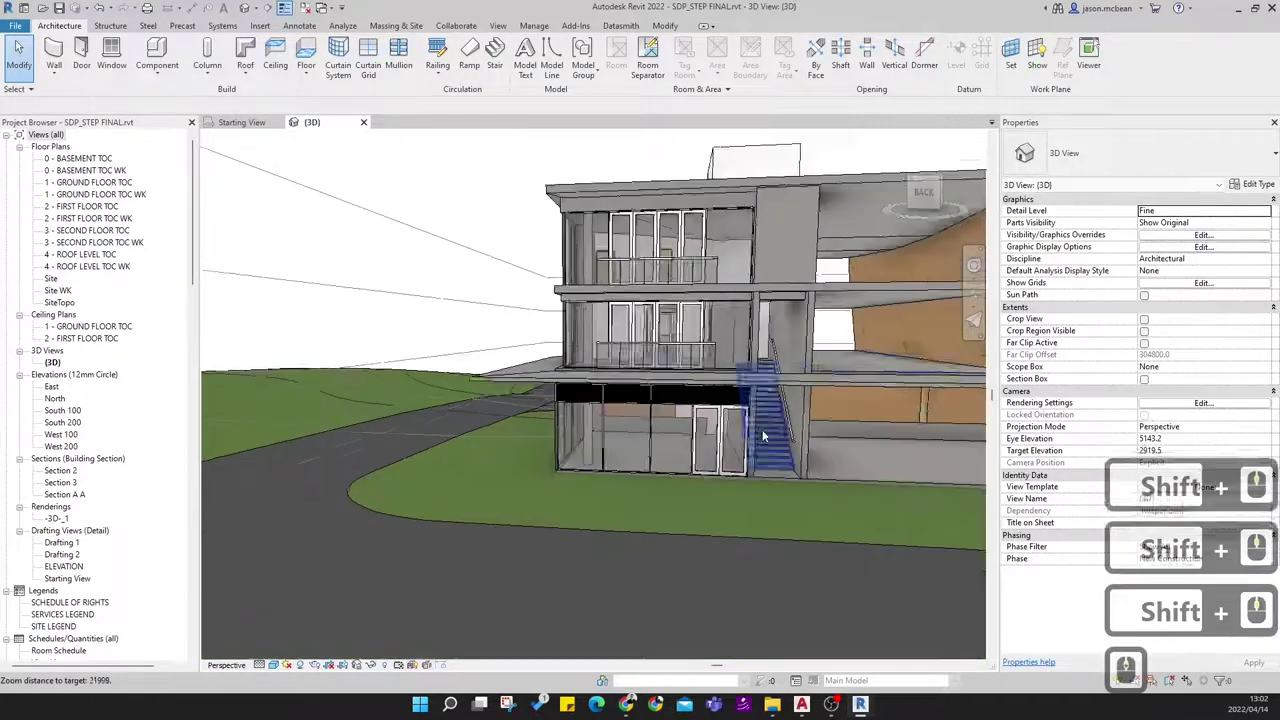
Inspect the rear of the building in 3D, including its balconies, sloping walls, railings and basement parking level
{"action": "scroll", "coordinate": [735, 395], "scroll_direction": "down", "scroll_amount": 9}
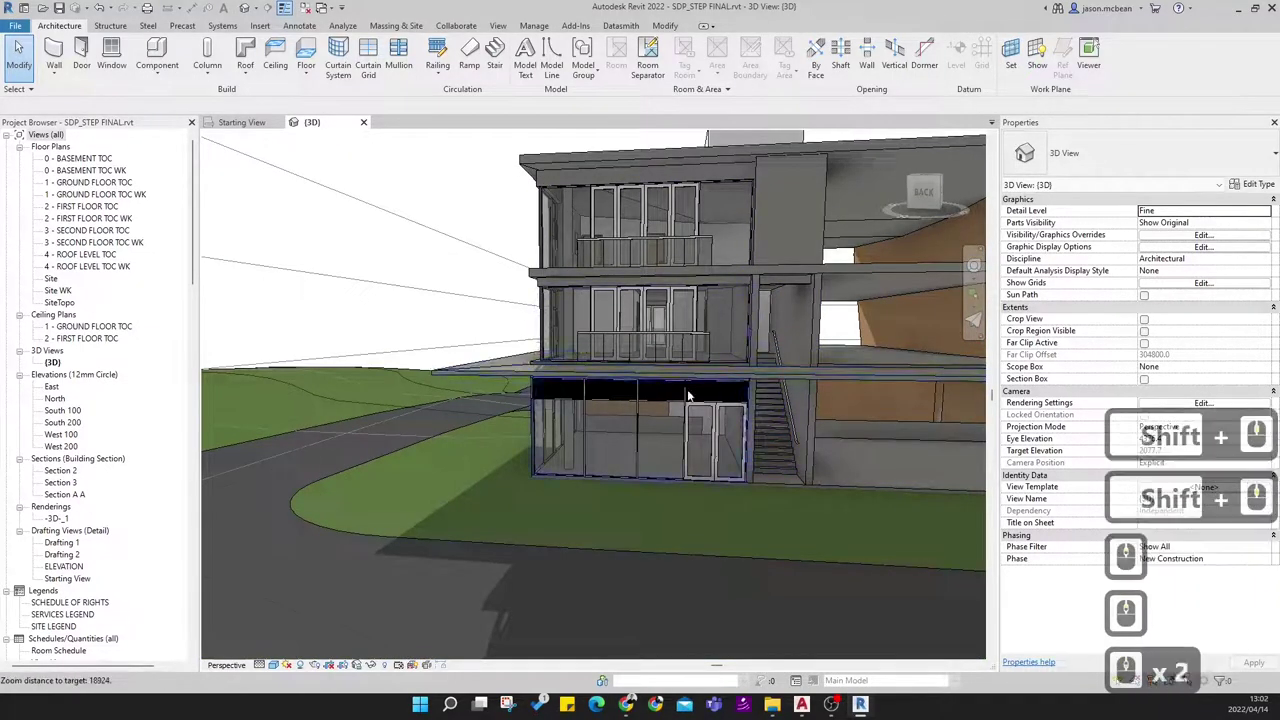
{"action": "middle_click_drag", "start_coordinate": [612, 440], "coordinate": [843, 453], "text": "shift"}
{"action": "scroll", "coordinate": [508, 522], "scroll_direction": "down", "scroll_amount": 4}
{"action": "middle_click_drag", "start_coordinate": [508, 522], "coordinate": [880, 457]}
{"action": "middle_click_drag", "start_coordinate": [608, 526], "coordinate": [443, 418], "text": "shift"}
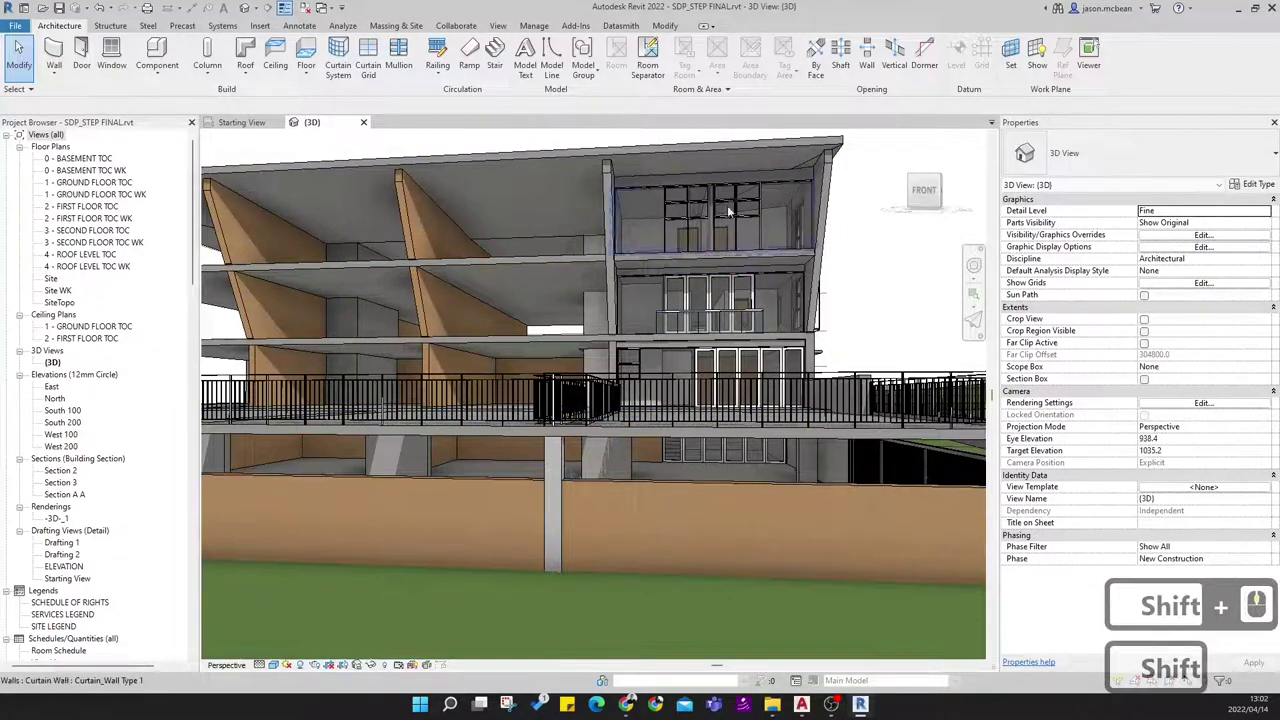
{"action": "scroll", "coordinate": [720, 523], "scroll_direction": "down", "scroll_amount": 2}
{"action": "middle_click_drag", "start_coordinate": [794, 460], "coordinate": [746, 468], "text": "shift"}
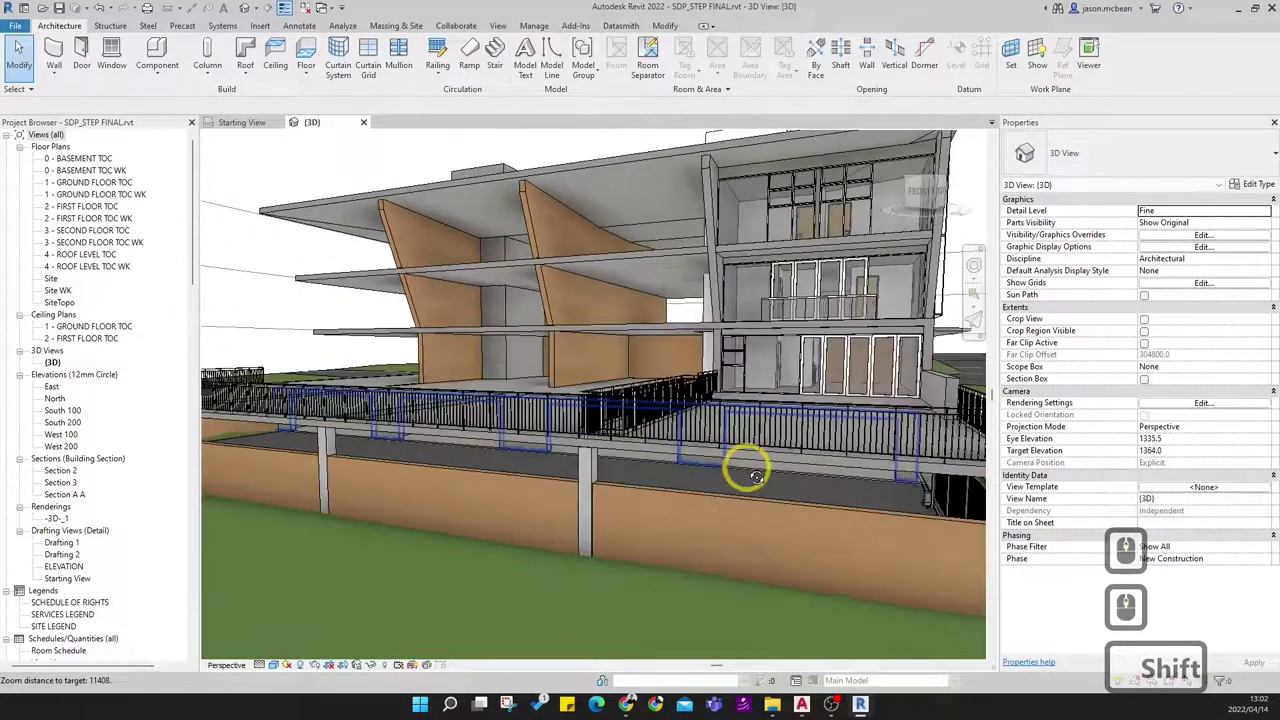
{"action": "middle_click_drag", "start_coordinate": [812, 241], "coordinate": [808, 241], "text": "shift"}
{"action": "scroll", "coordinate": [785, 465], "scroll_direction": "down", "scroll_amount": 10}
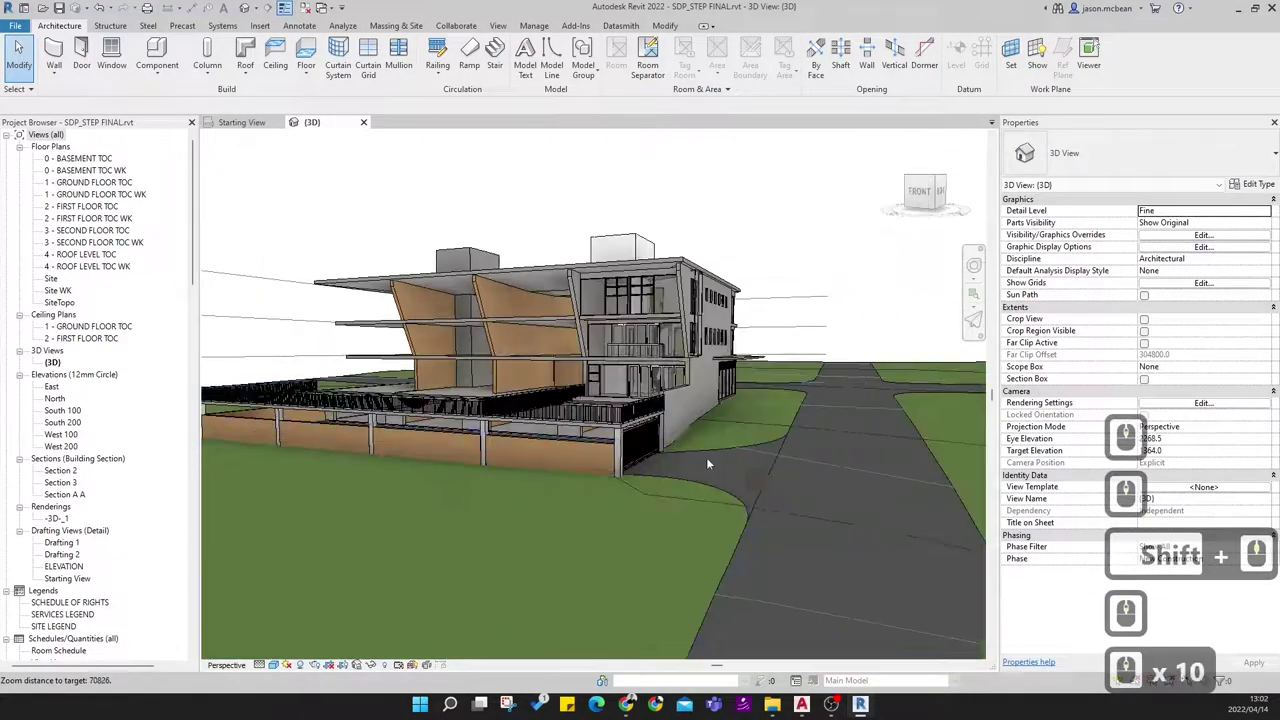
Examine the building's windowed side wall, the street intersection and the roof of the 3D model
{"action": "middle_click_drag", "start_coordinate": [785, 465], "coordinate": [393, 330], "text": "shift"}
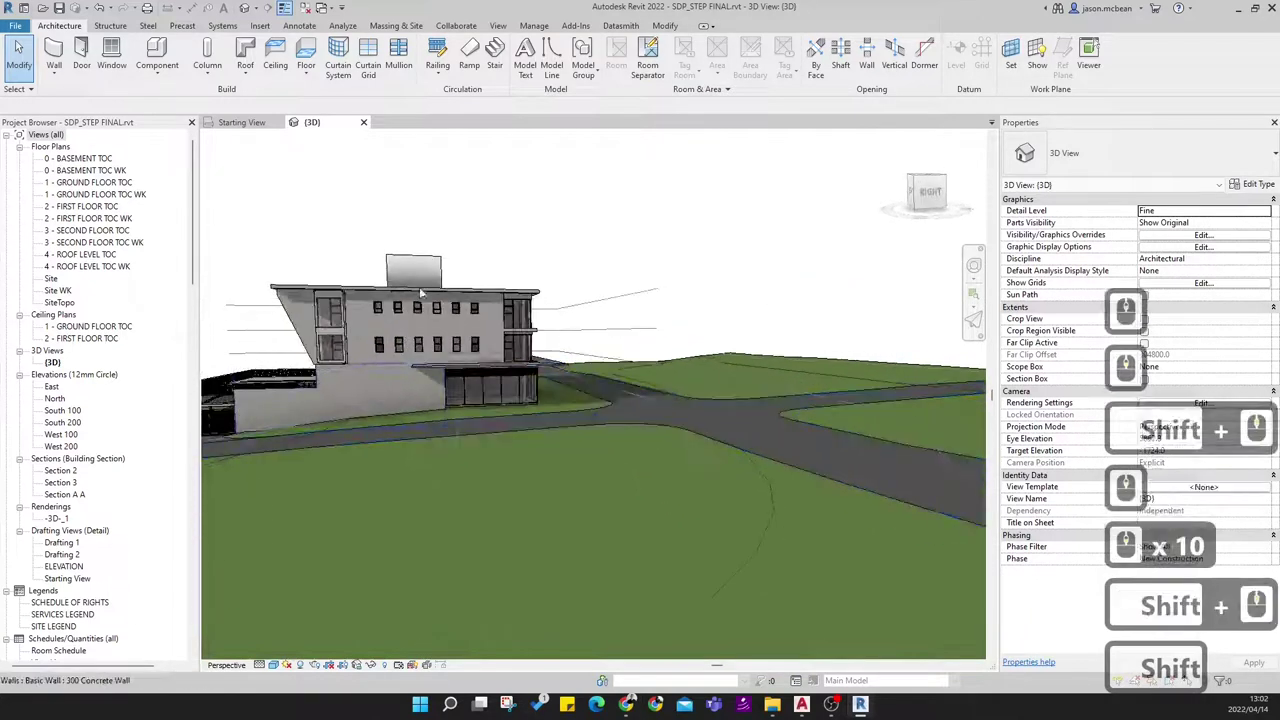
{"action": "left_click", "coordinate": [416, 298]}
{"action": "middle_click_drag", "start_coordinate": [766, 429], "coordinate": [472, 401], "text": "shift"}
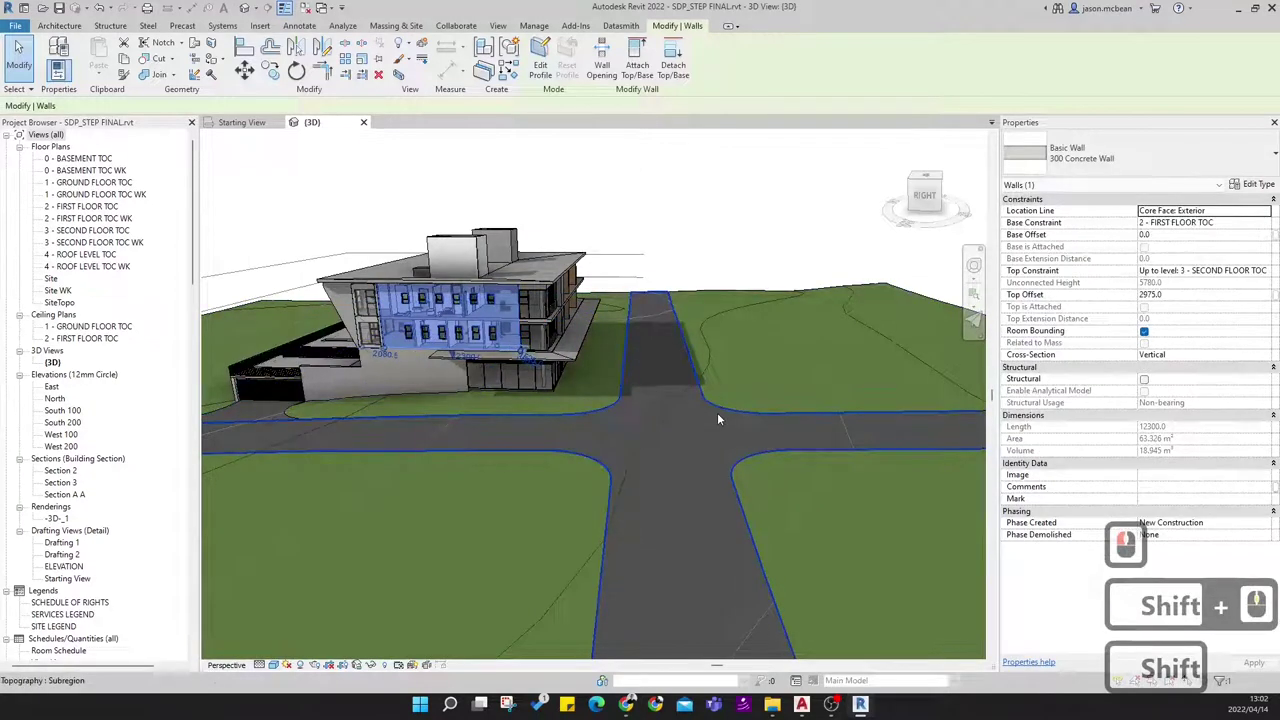
{"action": "scroll", "coordinate": [692, 371], "scroll_direction": "down", "scroll_amount": 3}
{"action": "middle_click_drag", "start_coordinate": [692, 371], "coordinate": [538, 246], "text": "shift"}
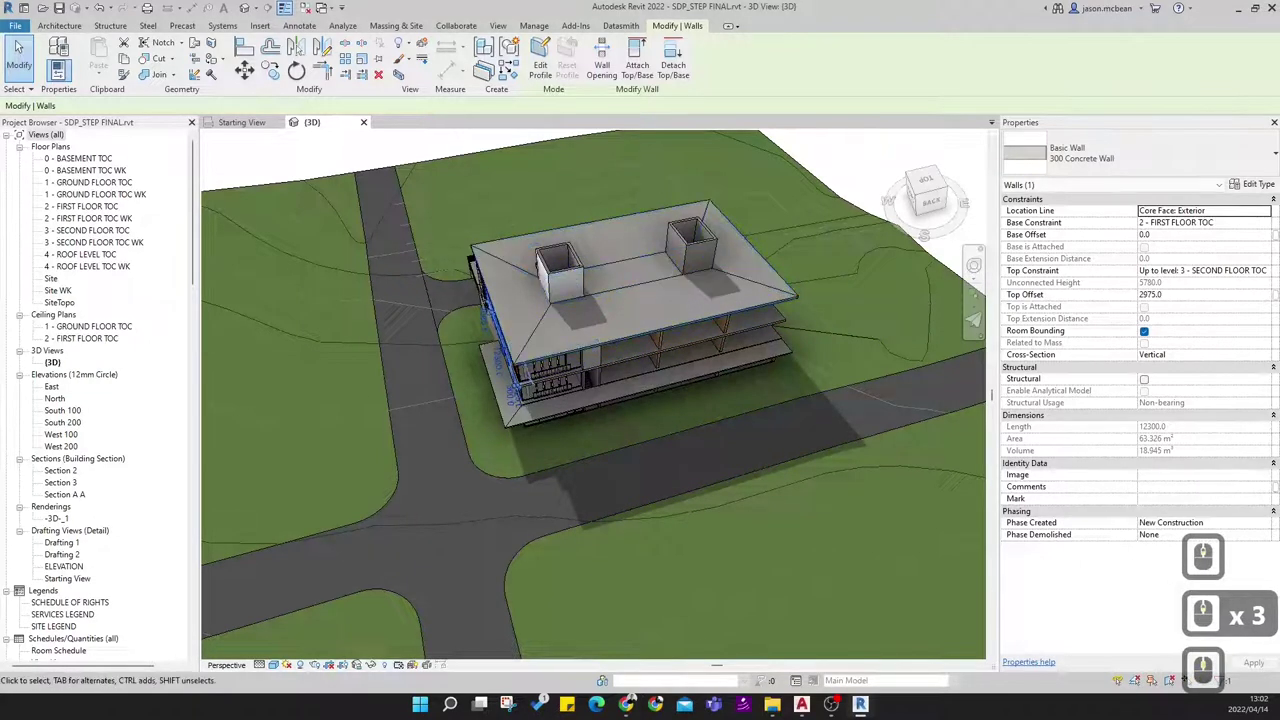
Switch to AutoCAD's SiteDevelopmentPlanStep1 drawing and examine the site, surrounding erven, contours and roads in model space
{"action": "left_click", "coordinate": [807, 706]}
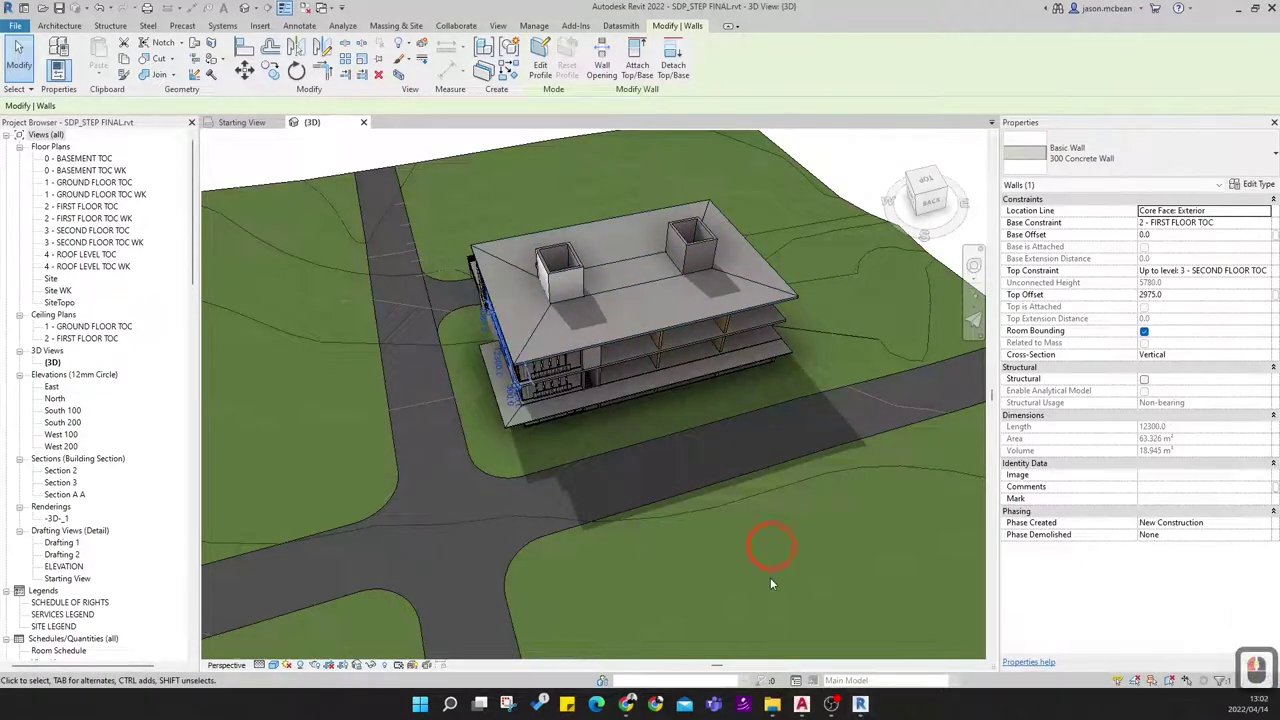
{"action": "left_click", "coordinate": [801, 705]}
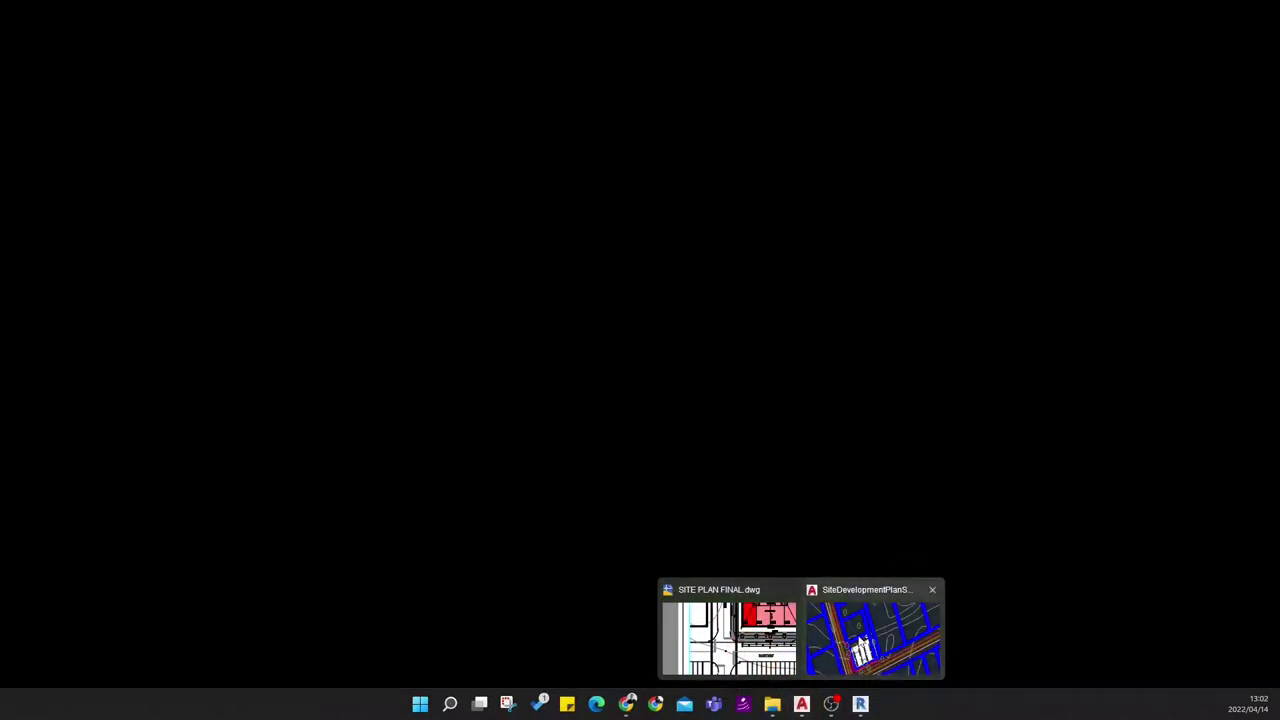
{"action": "left_click", "coordinate": [875, 628]}
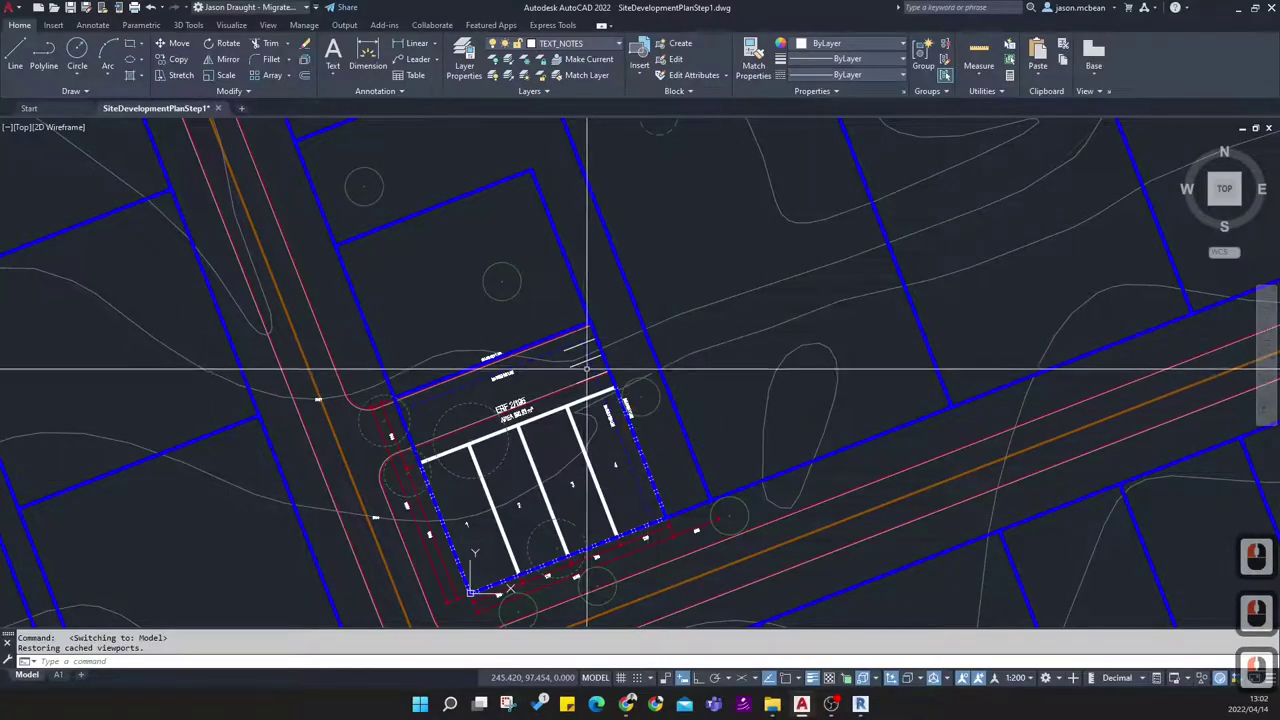
{"action": "scroll", "coordinate": [586, 366], "scroll_direction": "down", "scroll_amount": 5}
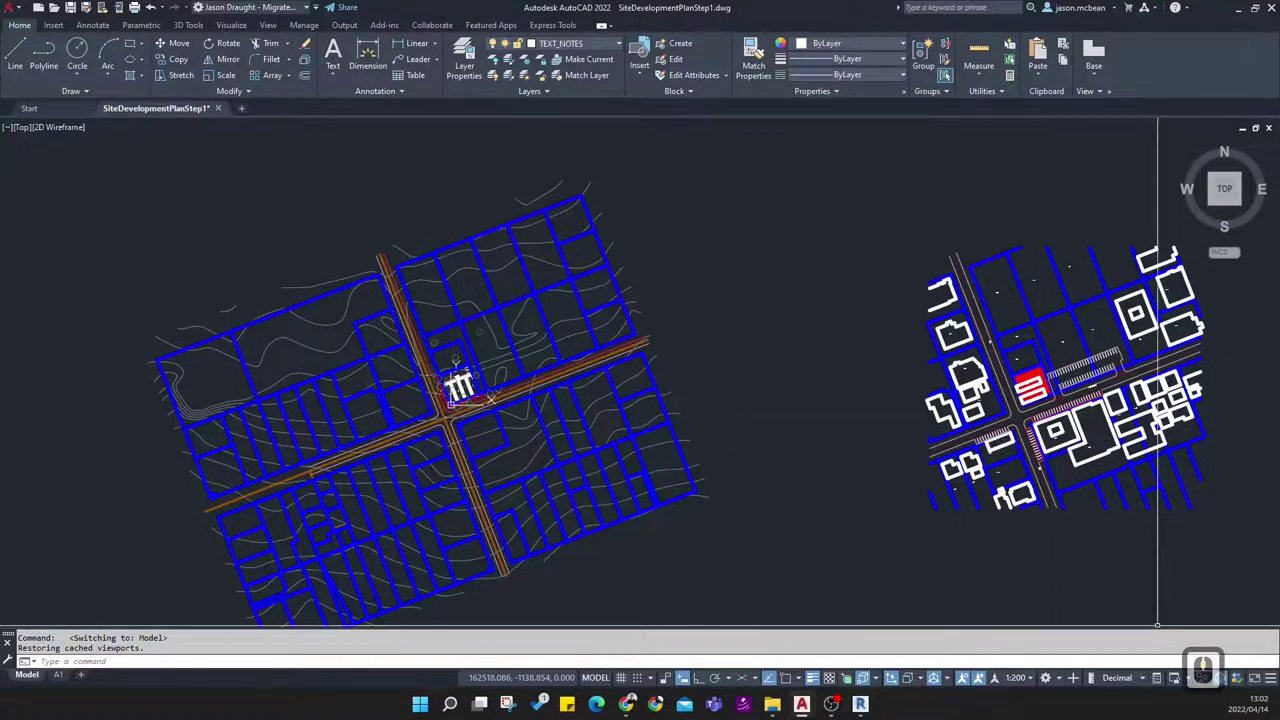
{"action": "scroll", "coordinate": [401, 401], "scroll_direction": "up", "scroll_amount": 4}
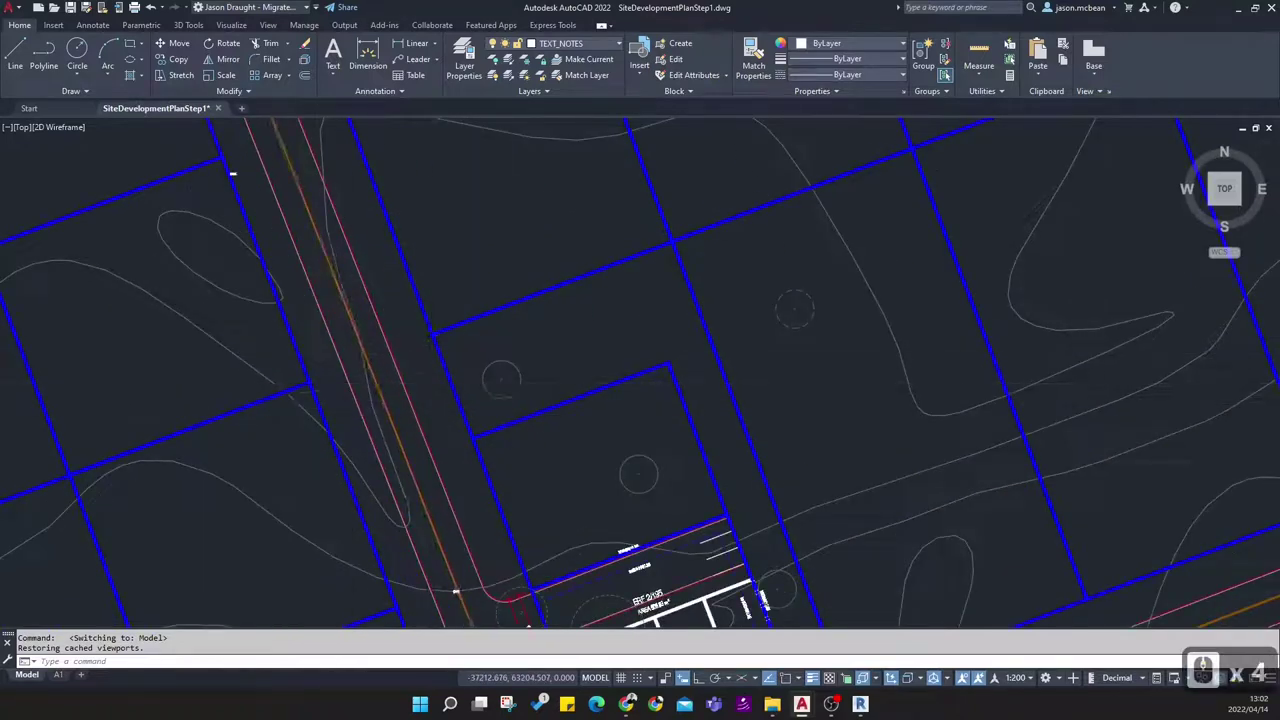
{"action": "scroll", "coordinate": [343, 349], "scroll_direction": "down", "scroll_amount": 4}
{"action": "scroll", "coordinate": [762, 453], "scroll_direction": "up", "scroll_amount": 3}
{"action": "middle_click_drag", "start_coordinate": [703, 468], "coordinate": [480, 386]}
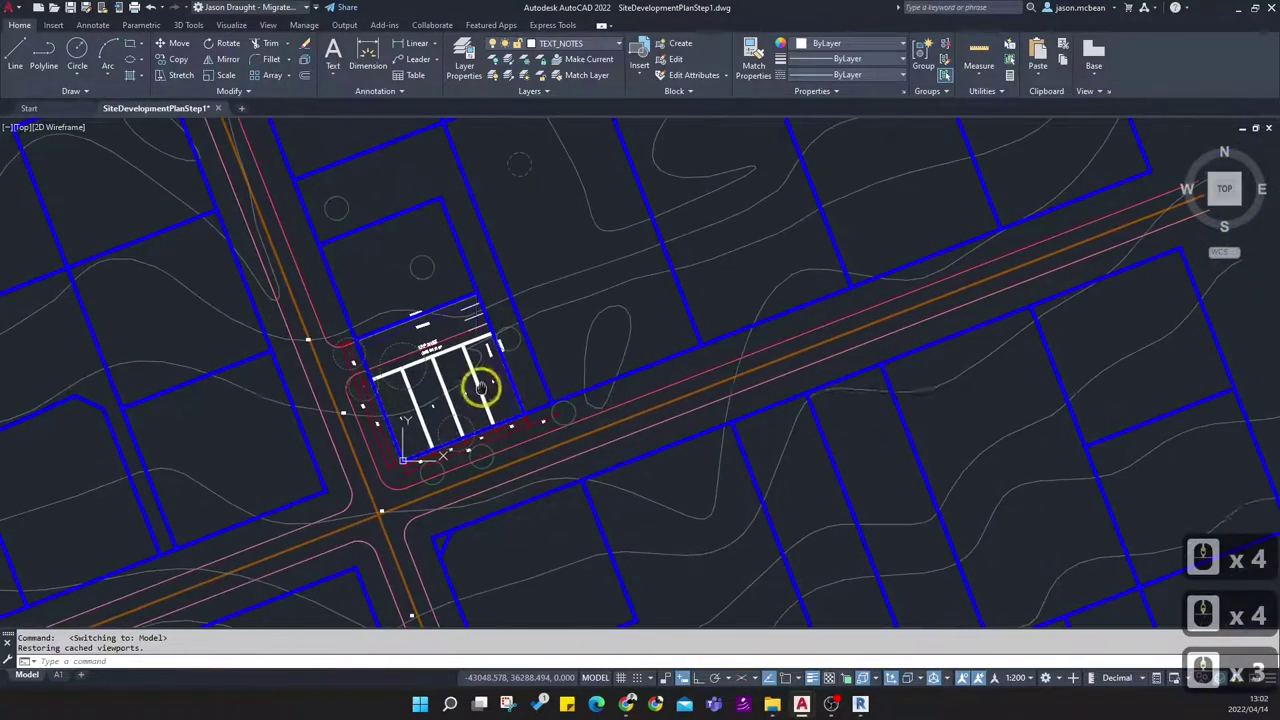
{"action": "scroll", "coordinate": [476, 386], "scroll_direction": "down", "scroll_amount": 6}
{"action": "scroll", "coordinate": [474, 386], "scroll_direction": "up", "scroll_amount": 3}
Try to bring up the SITE PLAN FINAL.dwg drawing
{"action": "mouse_move", "coordinate": [801, 706]}
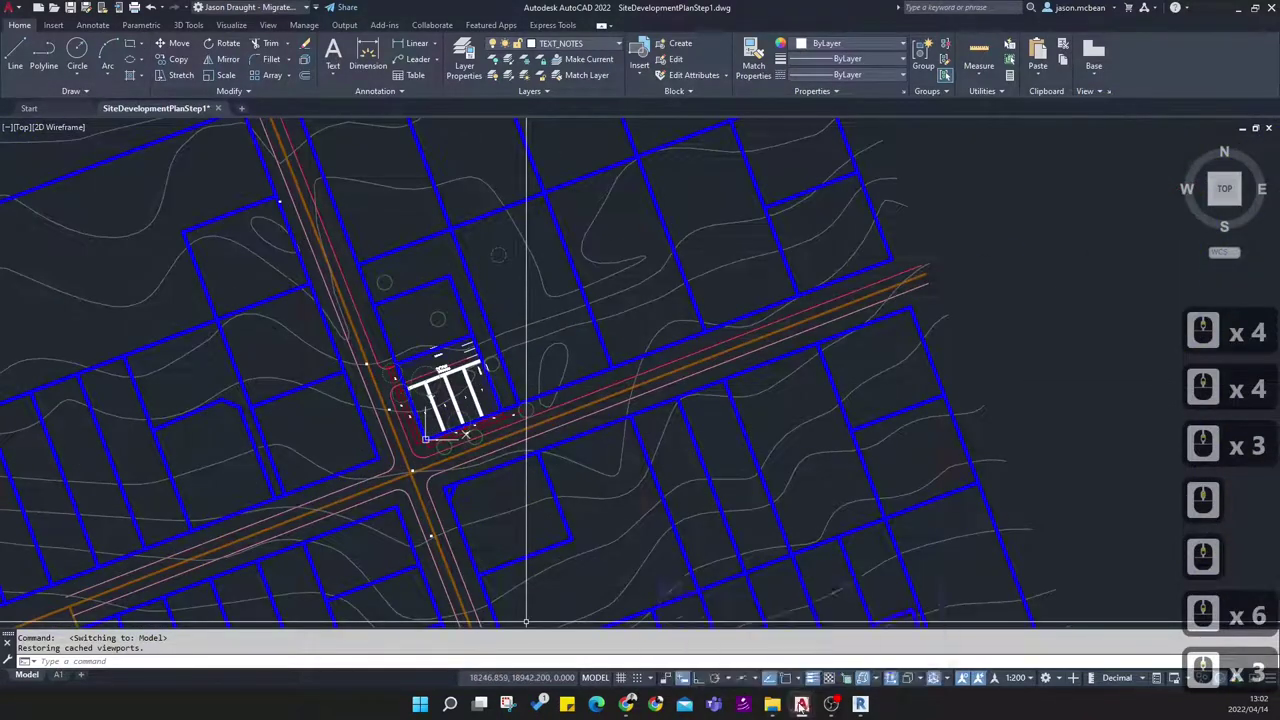
{"action": "left_click", "coordinate": [717, 665]}
{"action": "left_click", "coordinate": [755, 648]}
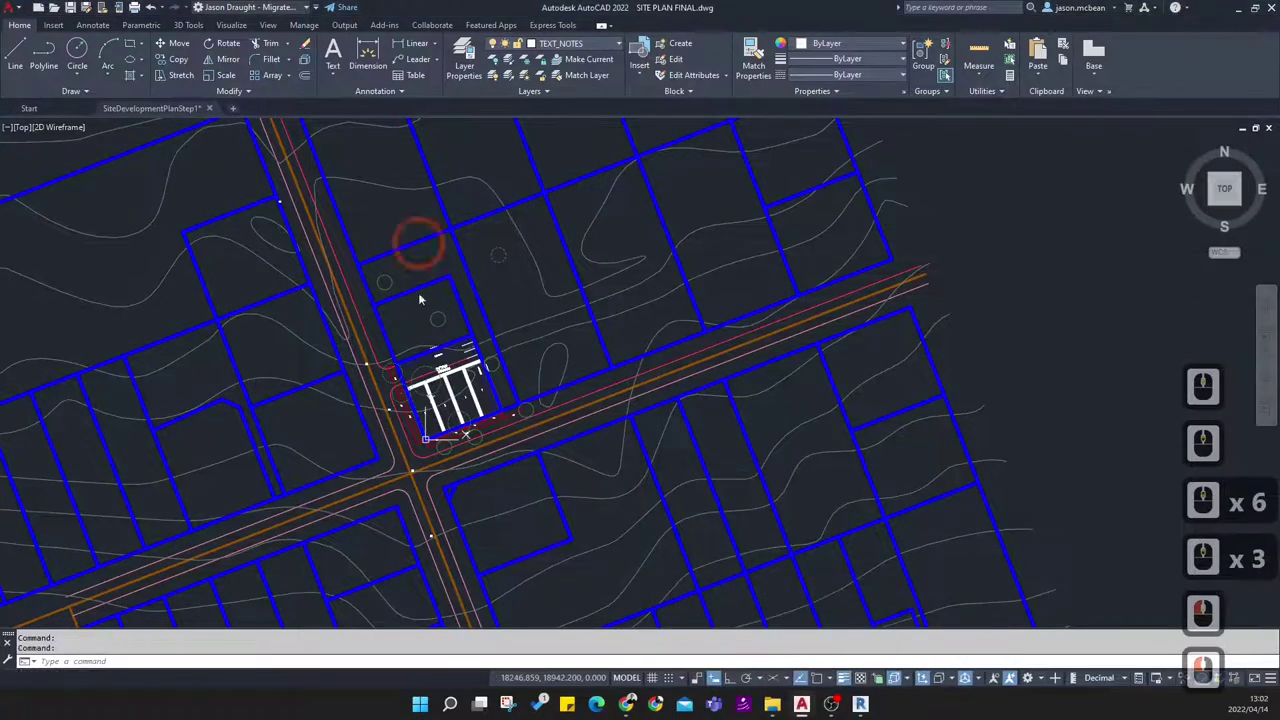
Switch to Chrome and view the whole sheet of the example site plan PDF
{"action": "left_click", "coordinate": [626, 704]}
{"action": "left_click", "coordinate": [585, 201]}
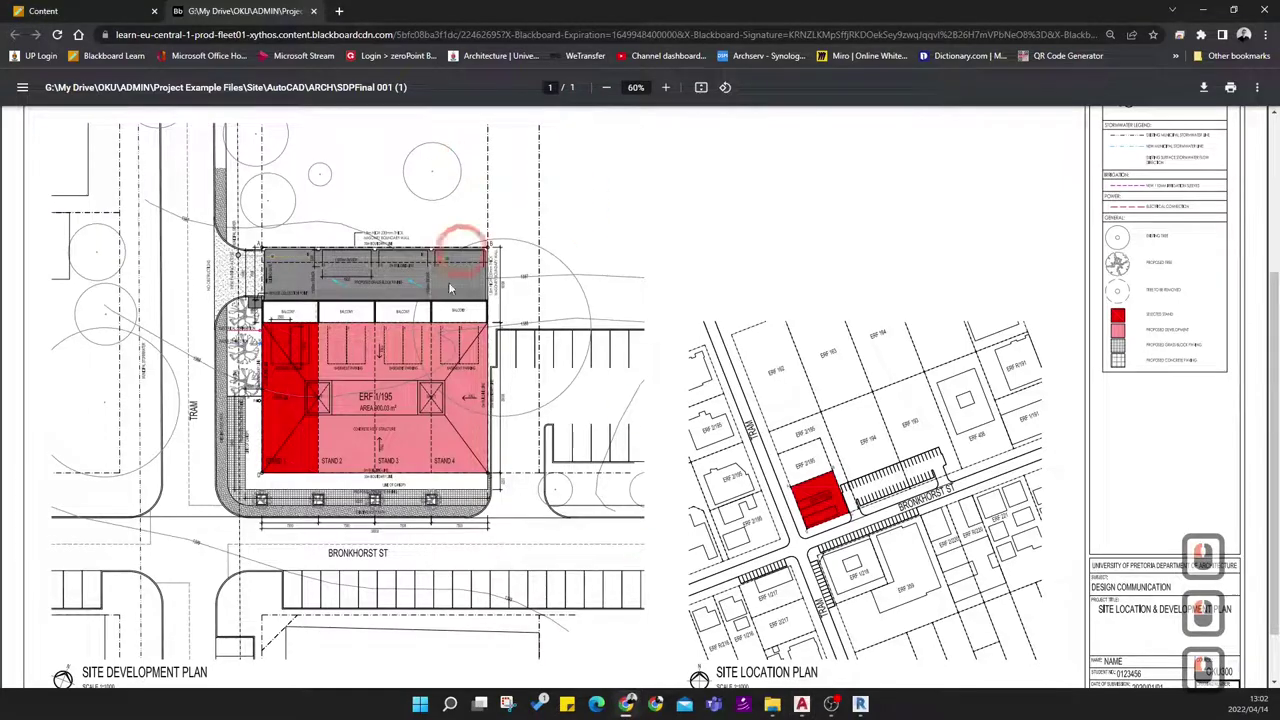
{"action": "scroll", "coordinate": [601, 380], "scroll_direction": "down", "scroll_amount": 2, "text": "ctrl"}
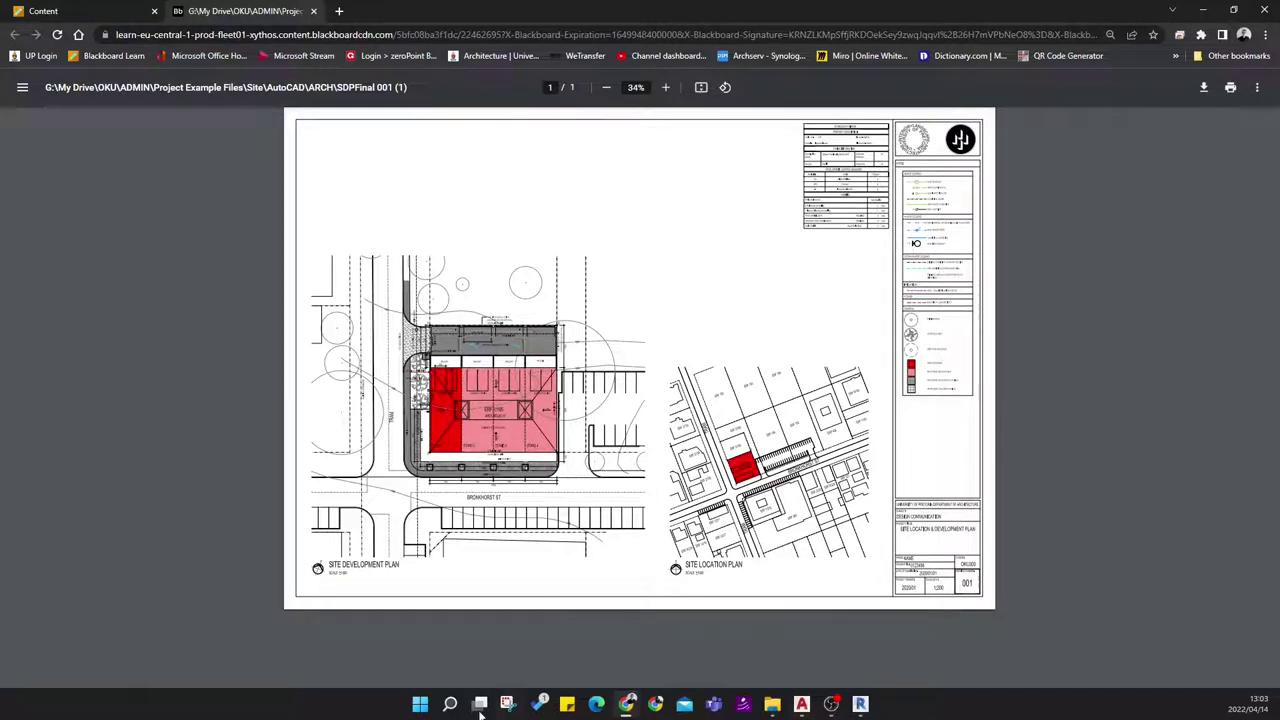
Switch back to AutoCAD and compare the site development plan with the site location plan in SiteDevelopmentPlanStep1.dwg
{"action": "left_click", "coordinate": [801, 704]}
{"action": "left_click", "coordinate": [724, 655]}
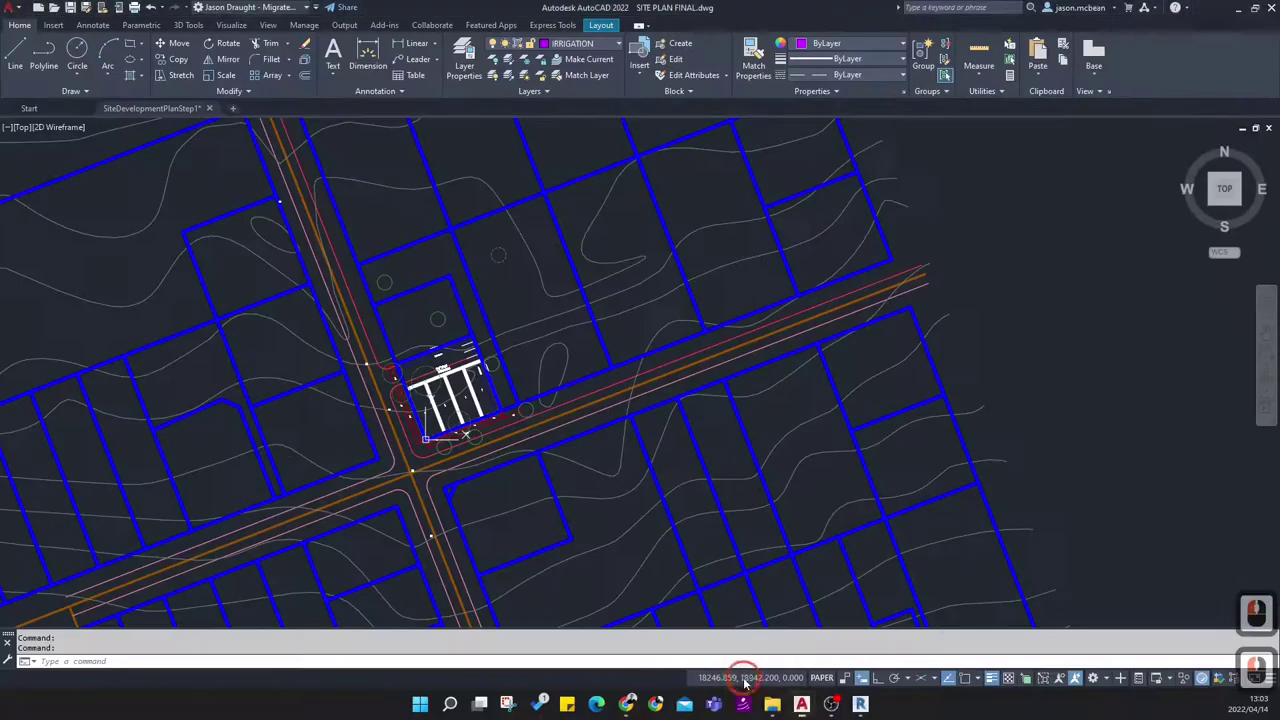
{"action": "left_click", "coordinate": [913, 425]}
{"action": "left_click", "coordinate": [1066, 206]}
{"action": "middle_click_drag", "start_coordinate": [564, 303], "coordinate": [662, 296]}
{"action": "scroll", "coordinate": [515, 455], "scroll_direction": "up", "scroll_amount": 6}
{"action": "scroll", "coordinate": [623, 429], "scroll_direction": "down", "scroll_amount": 13}
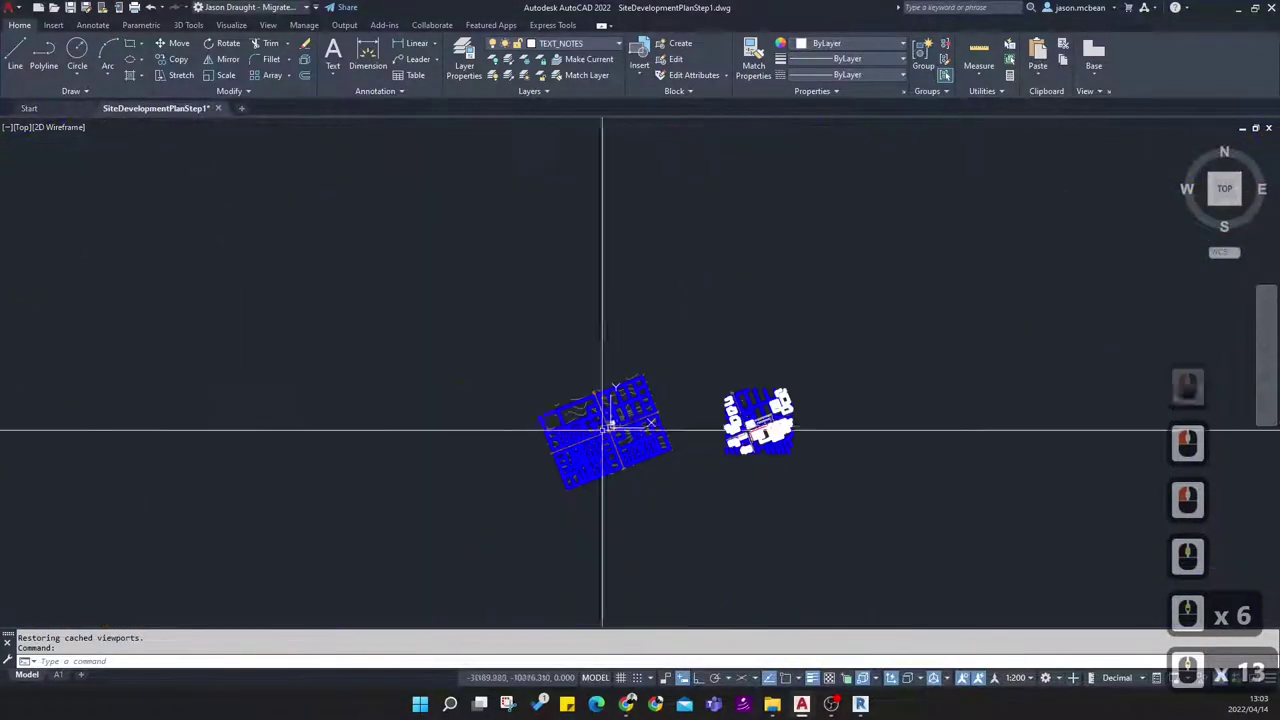
{"action": "scroll", "coordinate": [758, 435], "scroll_direction": "up", "scroll_amount": 7}
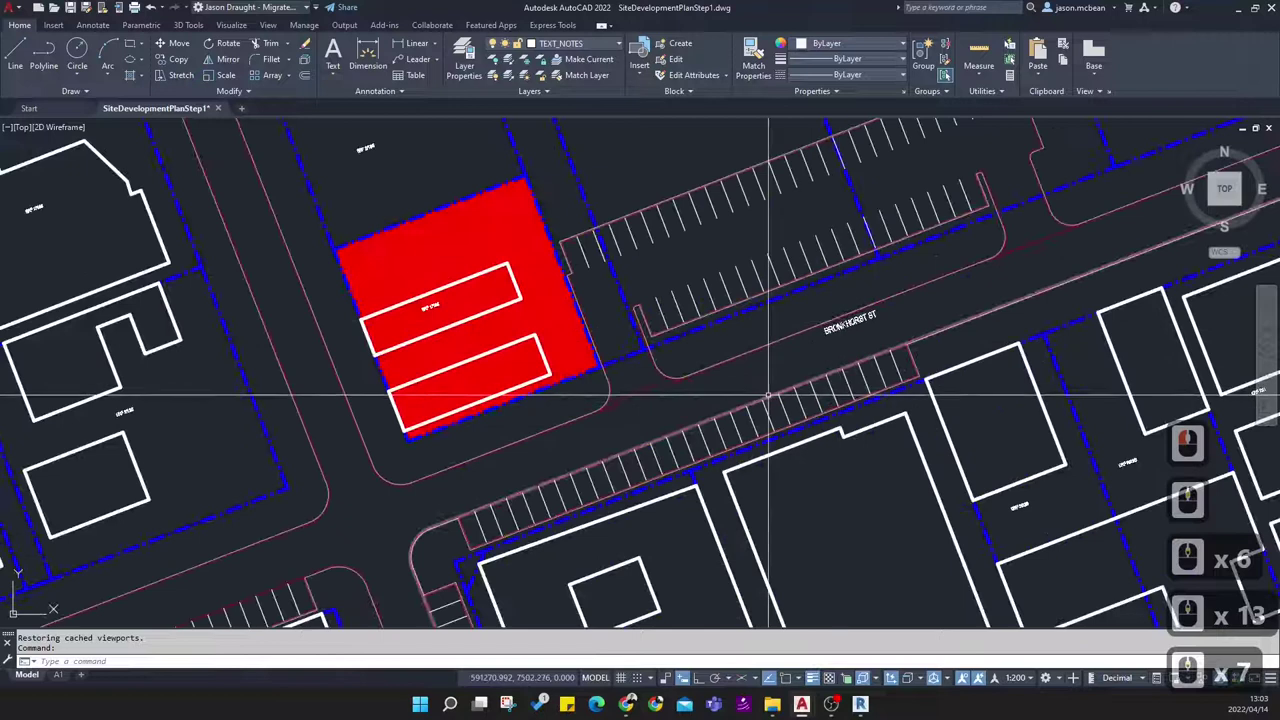
{"action": "scroll", "coordinate": [896, 333], "scroll_direction": "down", "scroll_amount": 4}
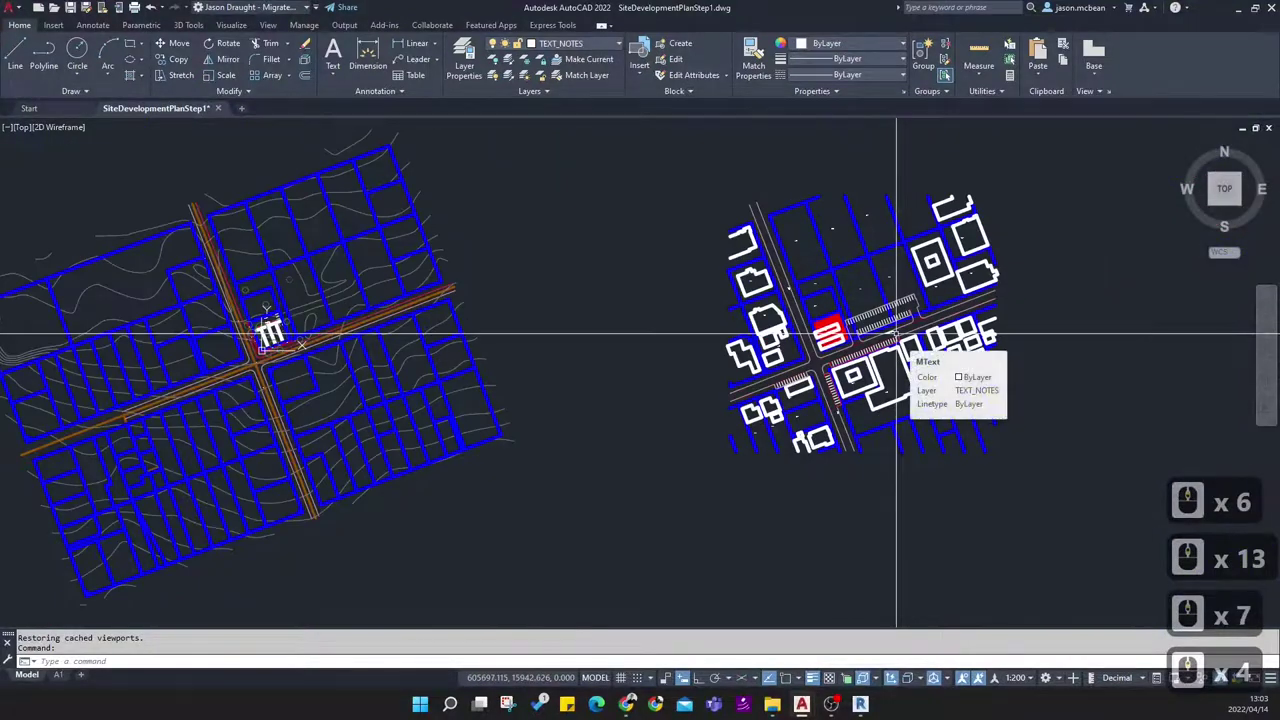
Compare the project site's position on the site development plan with its position on the site location plan
{"action": "scroll", "coordinate": [886, 333], "scroll_direction": "up", "scroll_amount": 3}
{"action": "scroll", "coordinate": [766, 371], "scroll_direction": "down", "scroll_amount": 4}
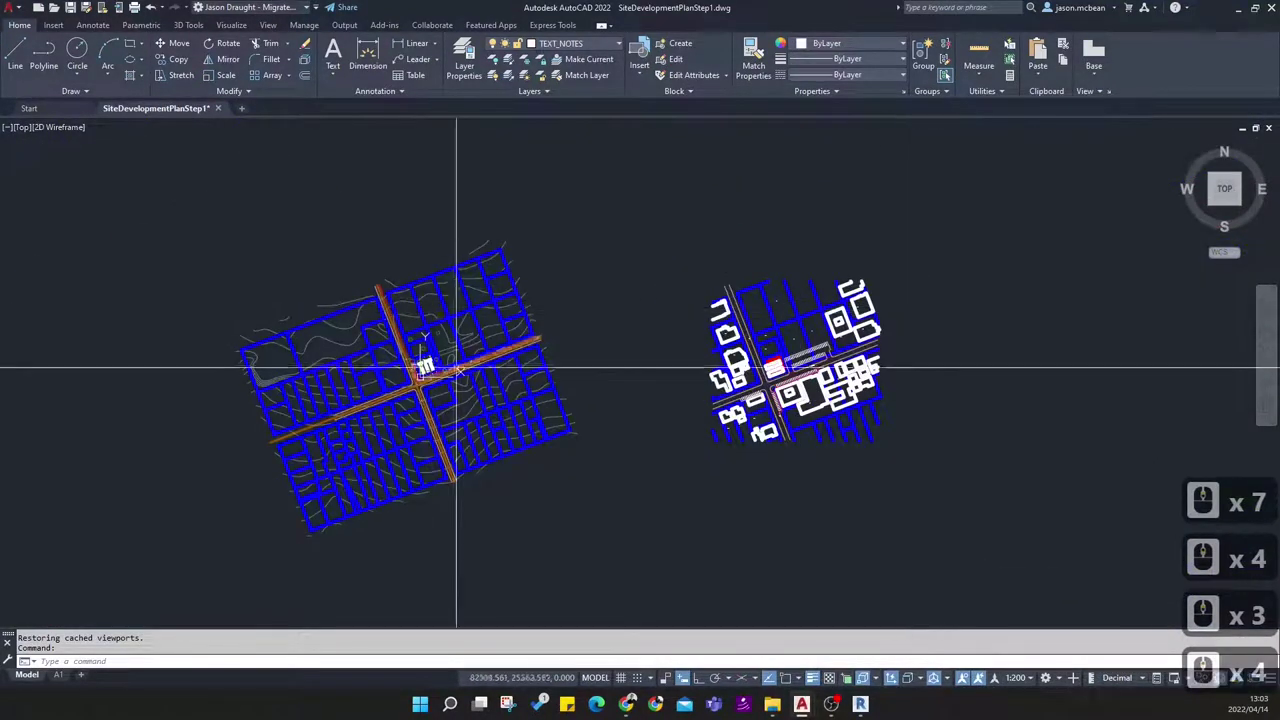
{"action": "scroll", "coordinate": [425, 351], "scroll_direction": "up", "scroll_amount": 4}
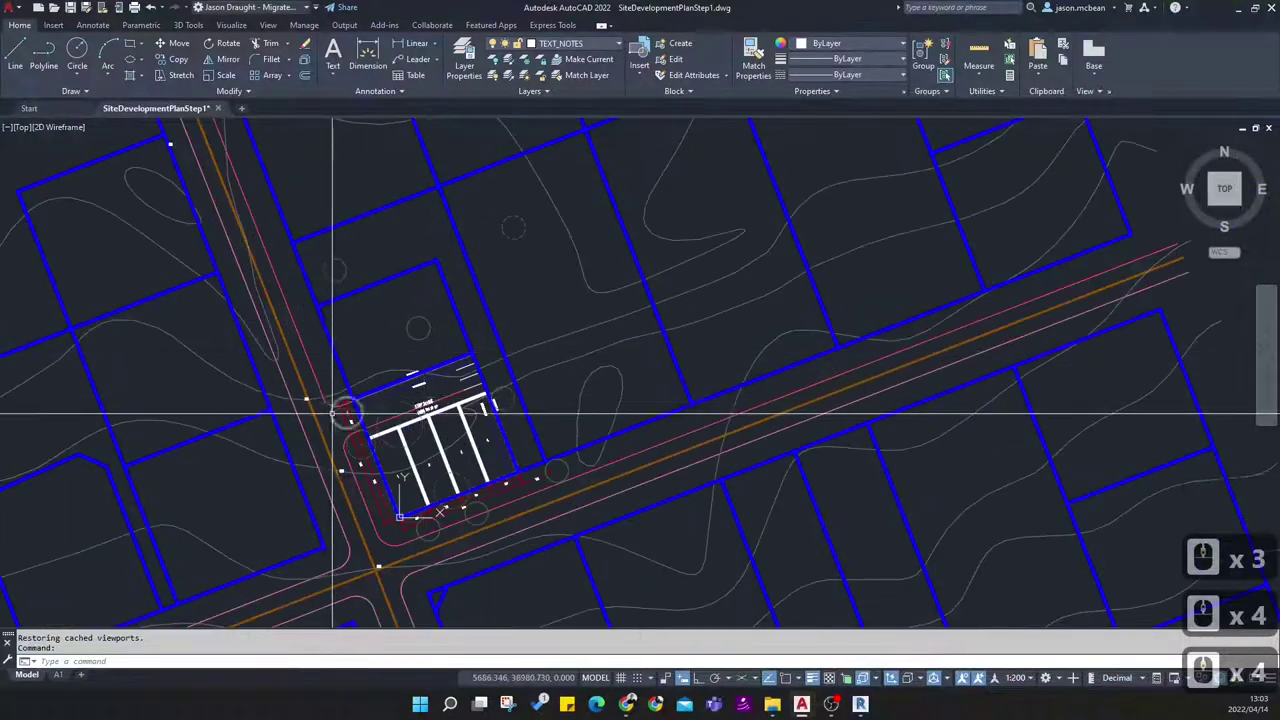
{"action": "middle_click_drag", "start_coordinate": [308, 412], "coordinate": [397, 397]}
{"action": "scroll", "coordinate": [442, 503], "scroll_direction": "up", "scroll_amount": 2}
{"action": "scroll", "coordinate": [514, 457], "scroll_direction": "down", "scroll_amount": 5}
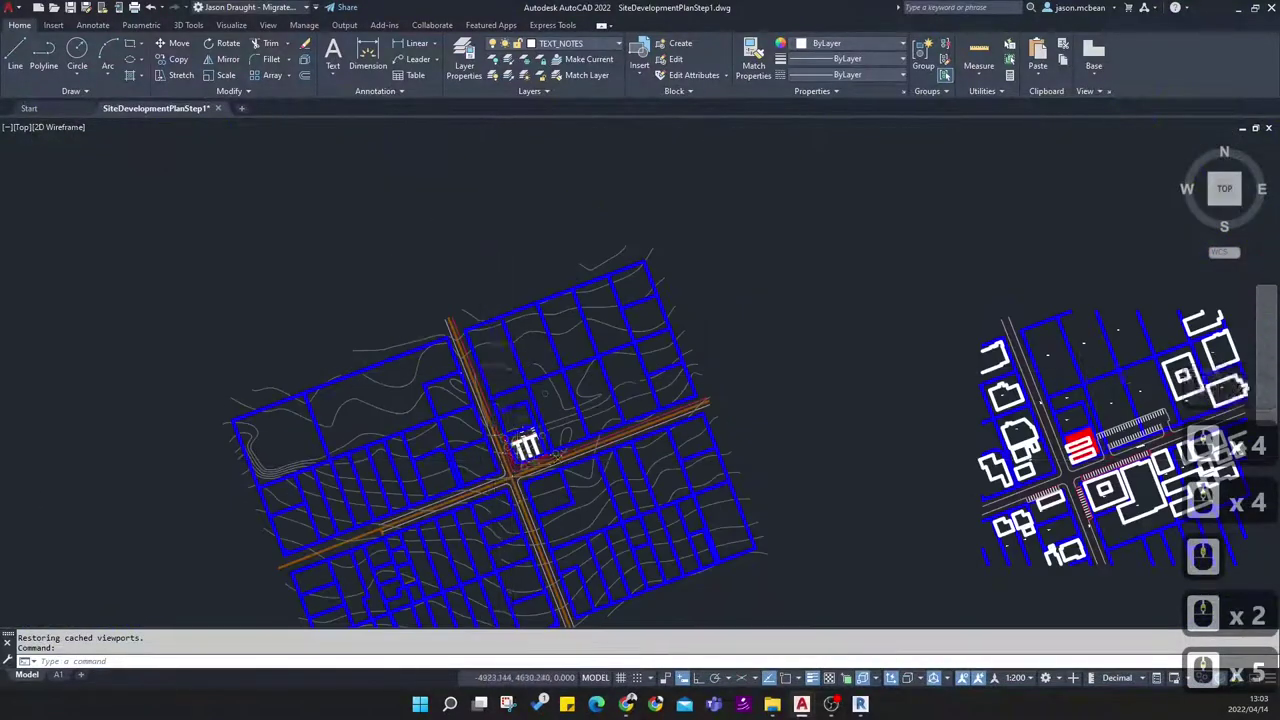
{"action": "scroll", "coordinate": [527, 398], "scroll_direction": "up", "scroll_amount": 3}
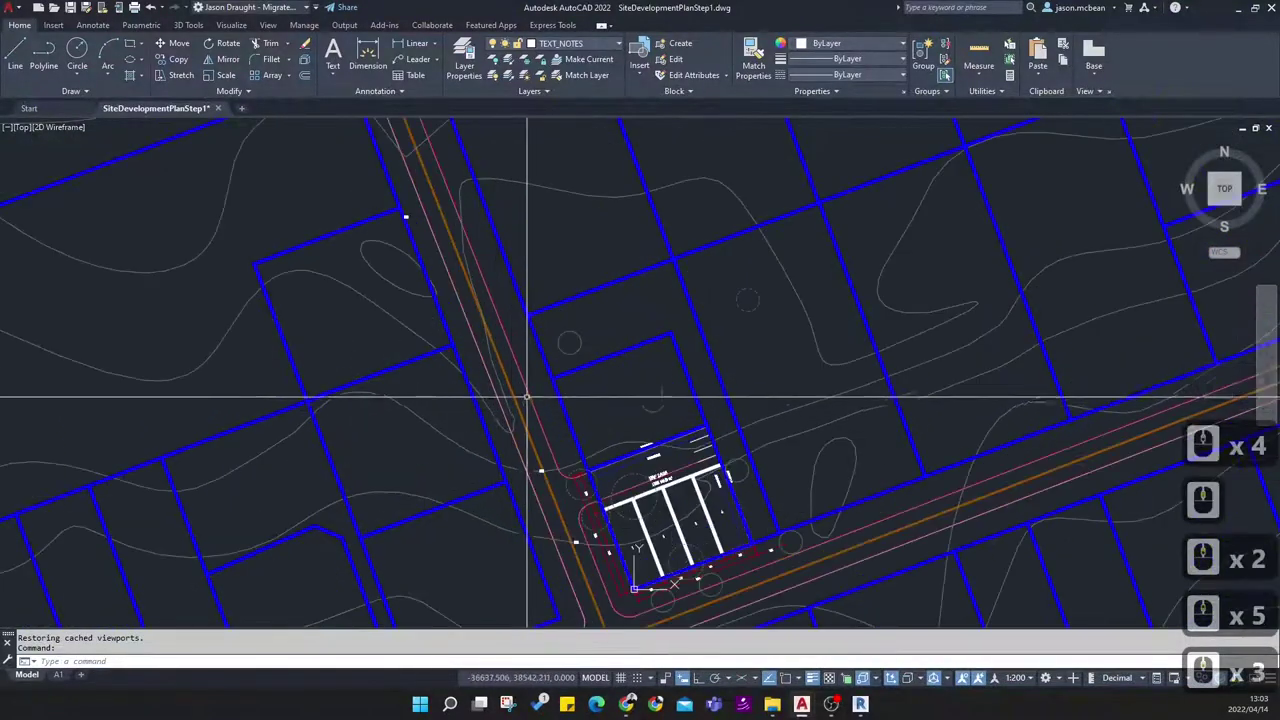
Point out the panhandle erf adjoining the project site and compare it with the same erf on the location plan
{"action": "left_click_drag", "start_coordinate": [585, 365], "coordinate": [614, 372]}
{"action": "key", "text": "Escape"}
{"action": "key", "text": "Escape"}
{"action": "left_click", "coordinate": [576, 350]}
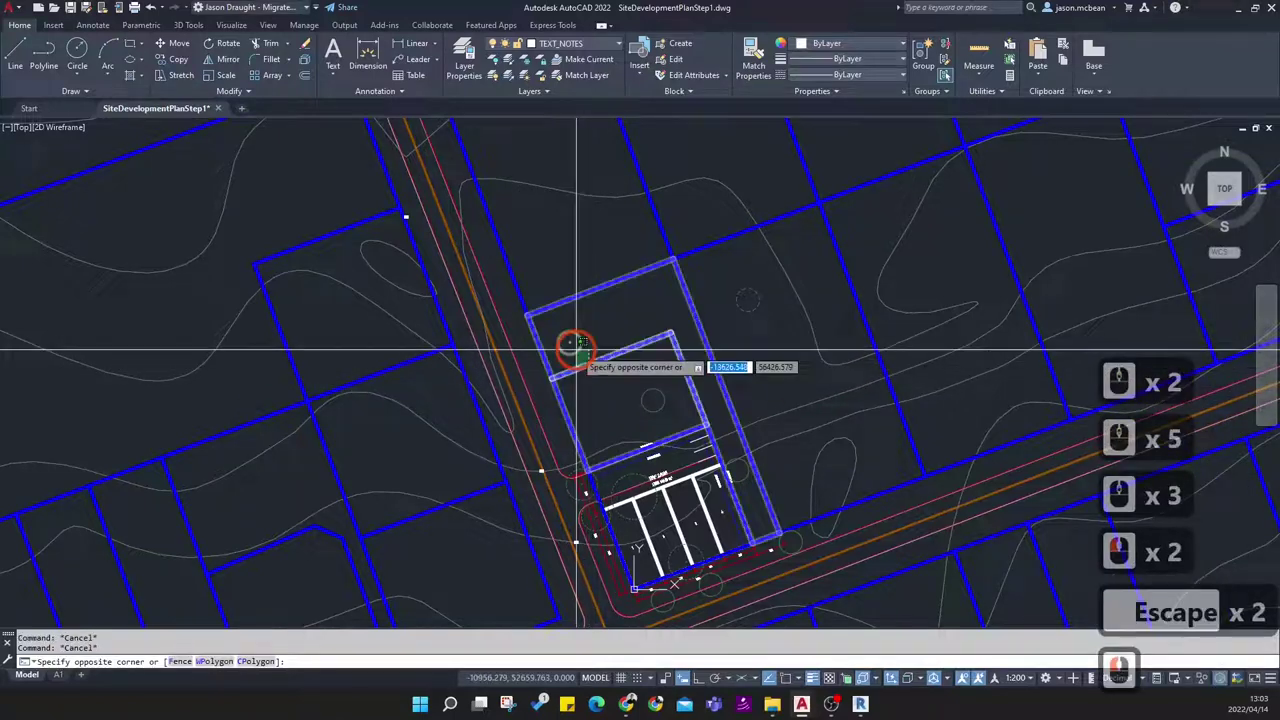
{"action": "key", "text": "Escape"}
{"action": "key", "text": "Escape"}
{"action": "scroll", "coordinate": [525, 455], "scroll_direction": "up", "scroll_amount": 3}
{"action": "scroll", "coordinate": [597, 380], "scroll_direction": "down", "scroll_amount": 8}
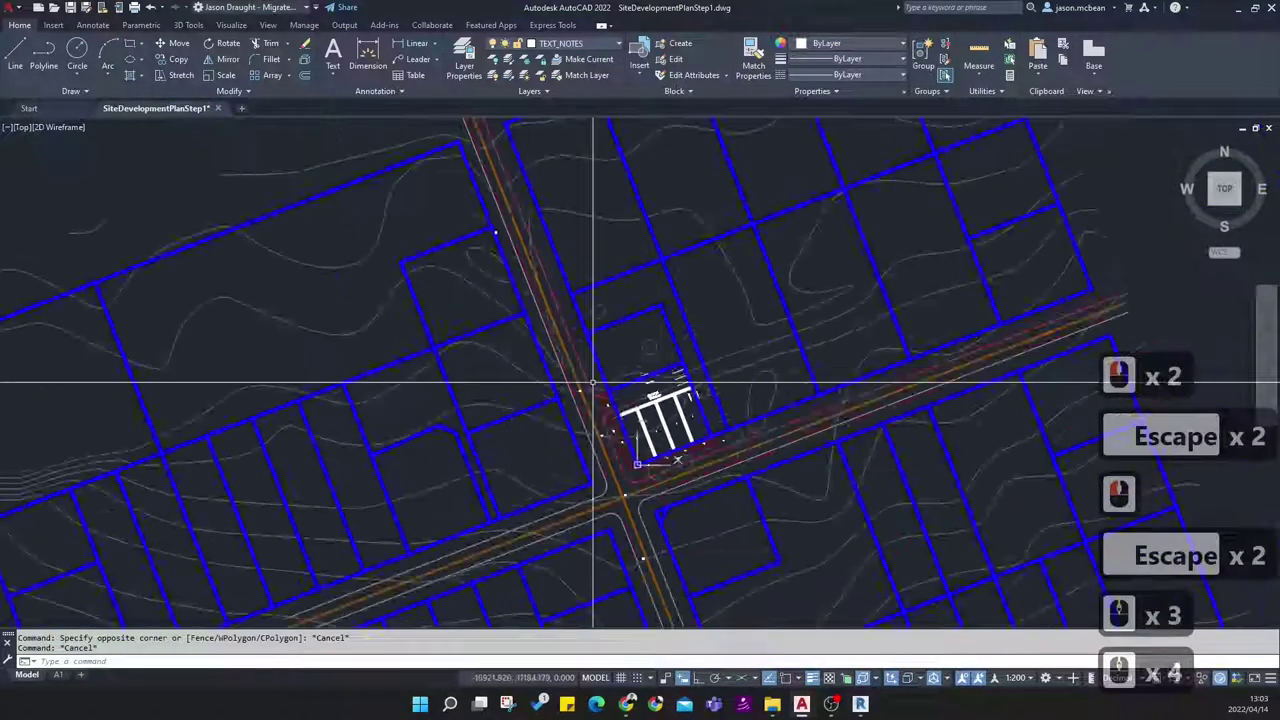
{"action": "middle_click_drag", "start_coordinate": [595, 386], "coordinate": [466, 383]}
{"action": "scroll", "coordinate": [680, 370], "scroll_direction": "up", "scroll_amount": 5}
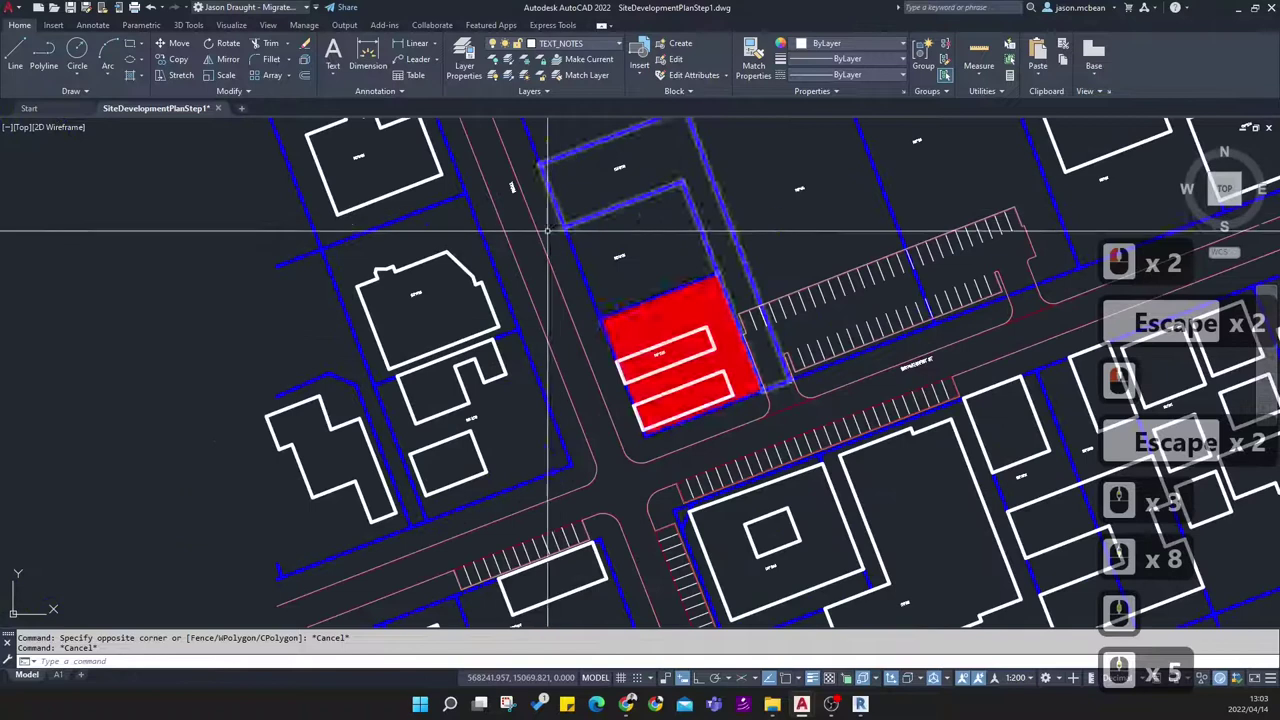
Examine the development site's building lines, boundary dimensions and parking divisions around the street corner
{"action": "scroll", "coordinate": [715, 343], "scroll_direction": "down", "scroll_amount": 4}
{"action": "middle_click_drag", "start_coordinate": [398, 344], "coordinate": [468, 352]}
{"action": "scroll", "coordinate": [474, 350], "scroll_direction": "up", "scroll_amount": 8}
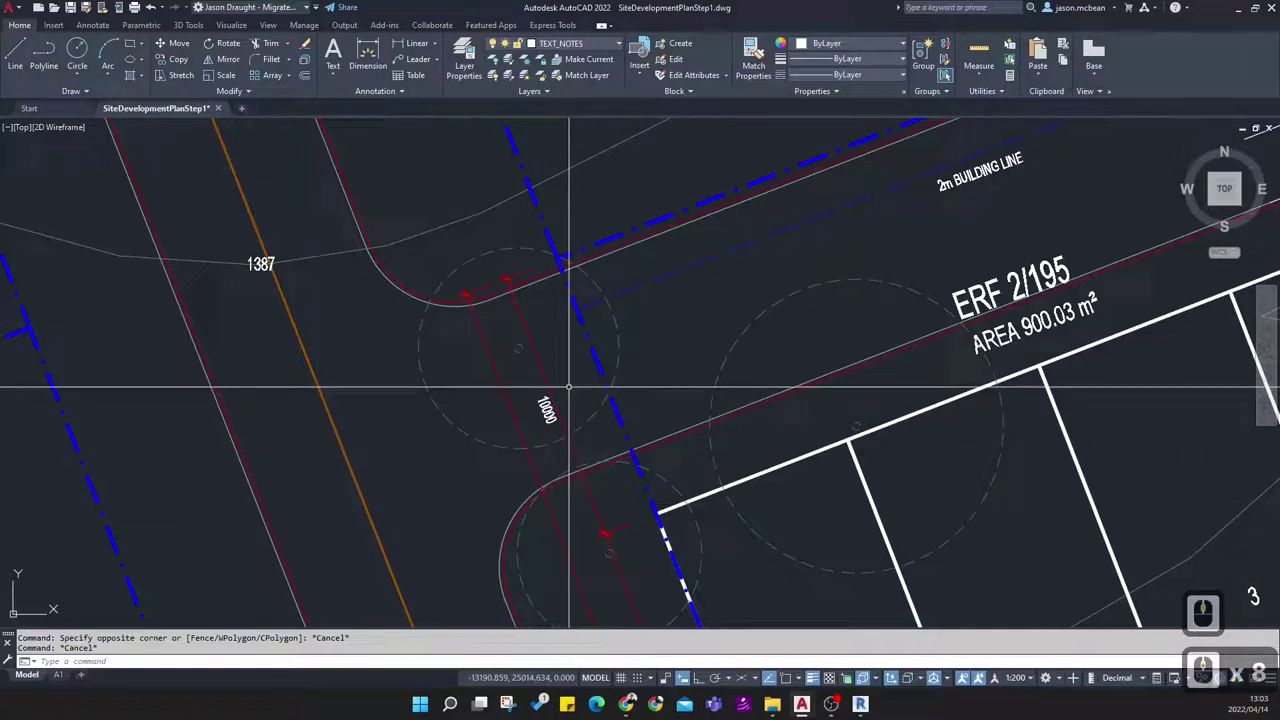
{"action": "scroll", "coordinate": [605, 418], "scroll_direction": "down", "scroll_amount": 5}
{"action": "scroll", "coordinate": [736, 350], "scroll_direction": "up", "scroll_amount": 4}
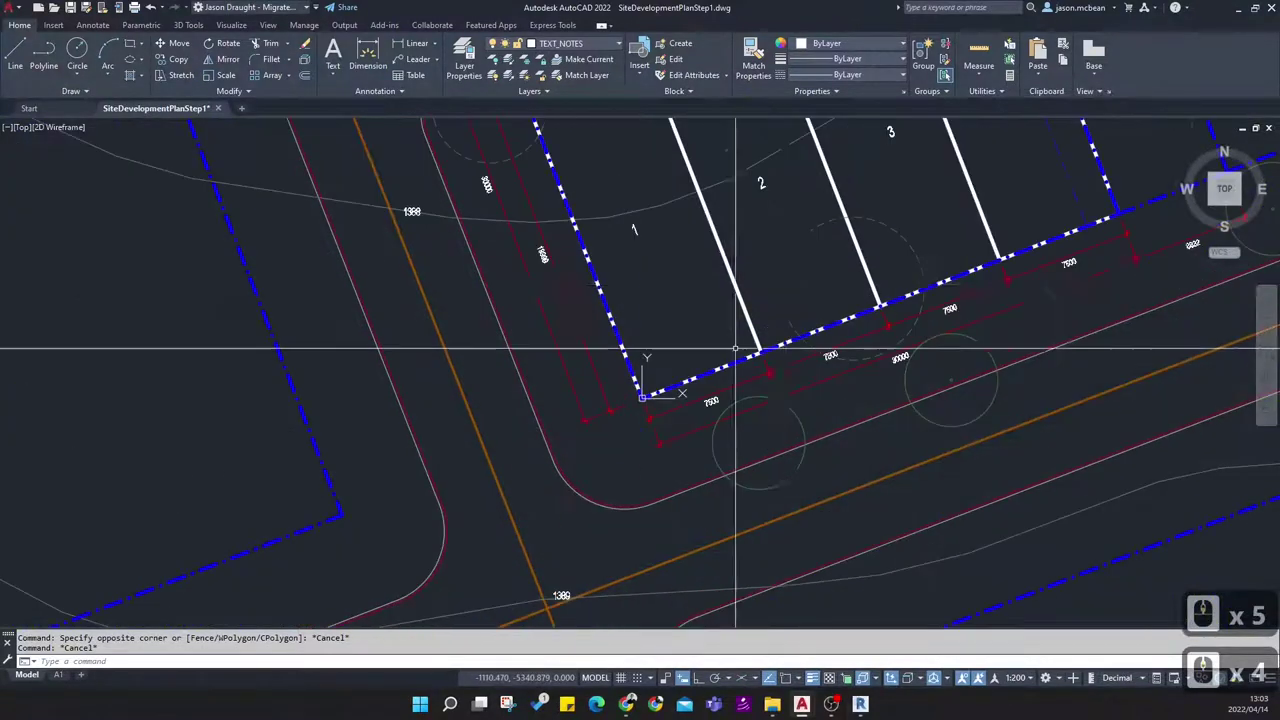
Delete the orange road centre lines running west and south from the intersection beside the site
{"action": "mouse_move", "coordinate": [563, 575]}
{"action": "middle_mouse_down"}
{"action": "mouse_move", "coordinate": [620, 466]}
{"action": "mouse_move", "coordinate": [594, 529]}
{"action": "middle_mouse_up"}
{"action": "left_click", "coordinate": [510, 518]}
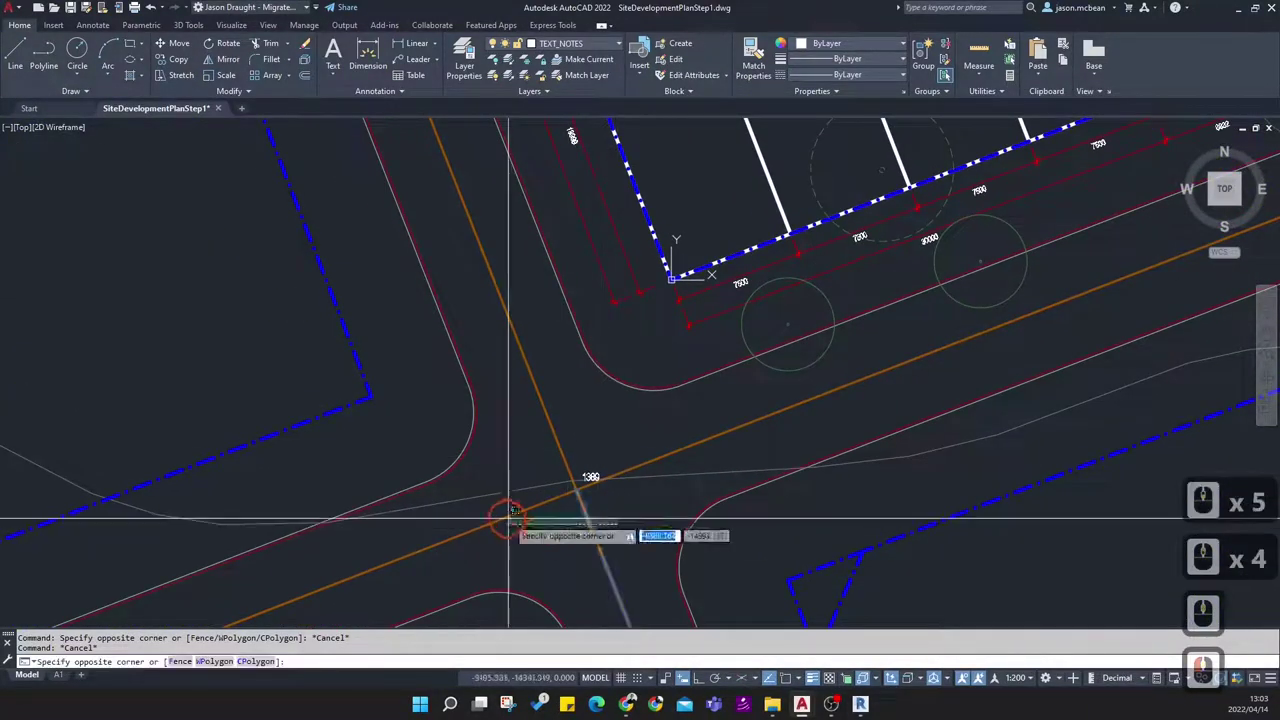
{"action": "key", "text": "Delete"}
{"action": "left_click", "coordinate": [519, 523]}
{"action": "left_click", "coordinate": [491, 512]}
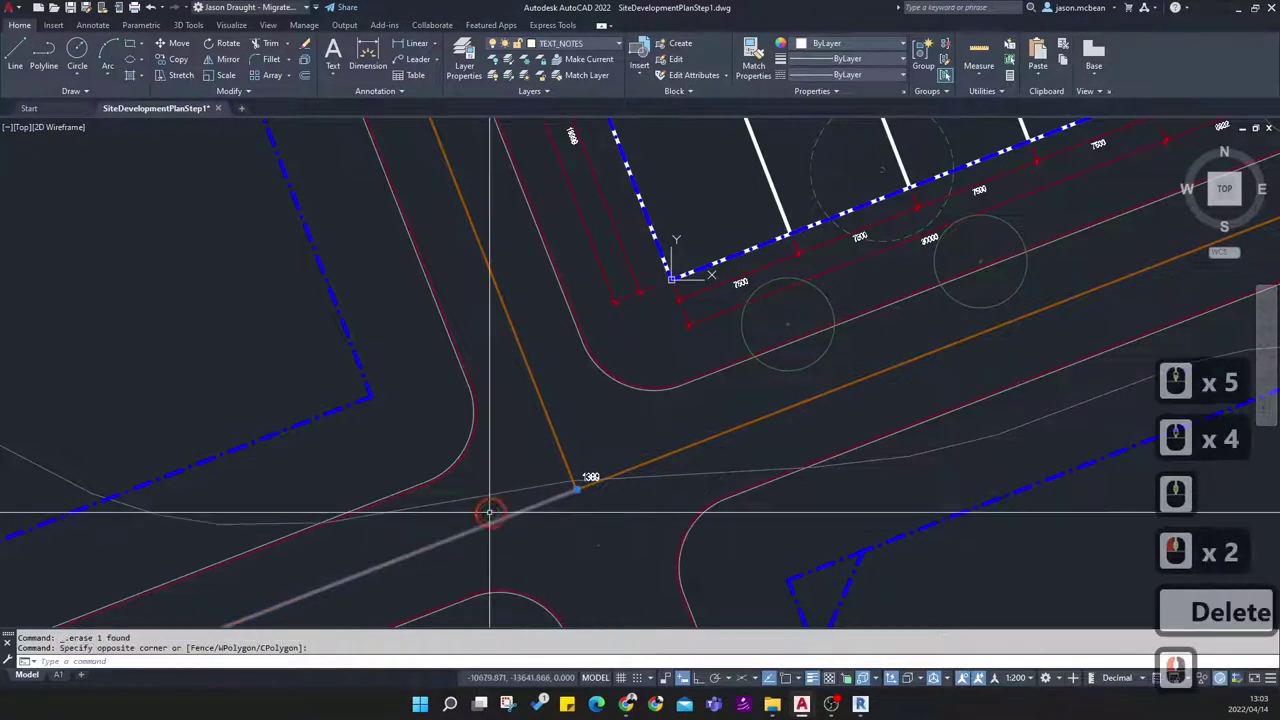
{"action": "key", "text": "Delete"}
{"action": "left_click", "coordinate": [624, 564]}
{"action": "left_click", "coordinate": [585, 550]}
{"action": "key", "text": "Delete"}
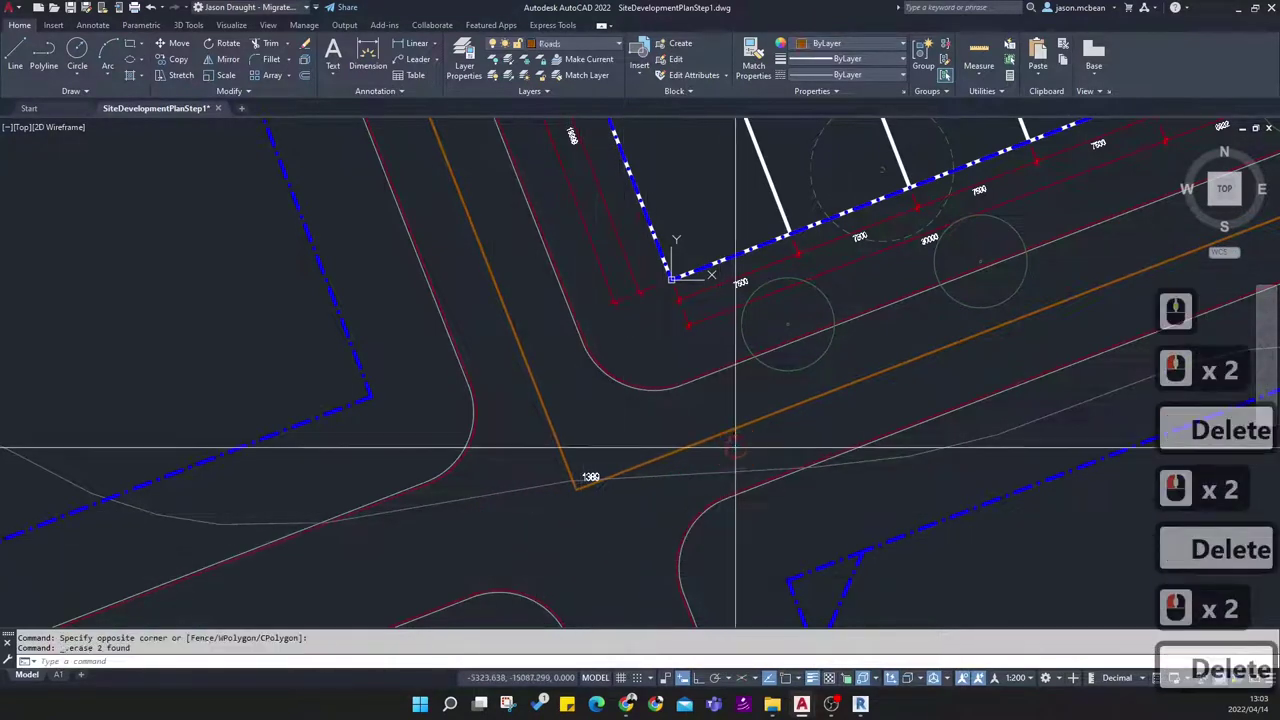
Delete the two remaining orange centre lines running east and north from the intersection
{"action": "left_click_drag", "start_coordinate": [735, 447], "coordinate": [703, 418]}
{"action": "key", "text": "Delete"}
{"action": "left_click_drag", "start_coordinate": [580, 440], "coordinate": [529, 436]}
{"action": "key", "text": "Delete"}
Examine Erf 2/195's boundary, numbered unit divisions, building lines, driveway and street-side dimensions
{"action": "scroll", "coordinate": [632, 527], "scroll_direction": "down", "scroll_amount": 3}
{"action": "scroll", "coordinate": [785, 408], "scroll_direction": "up", "scroll_amount": 1}
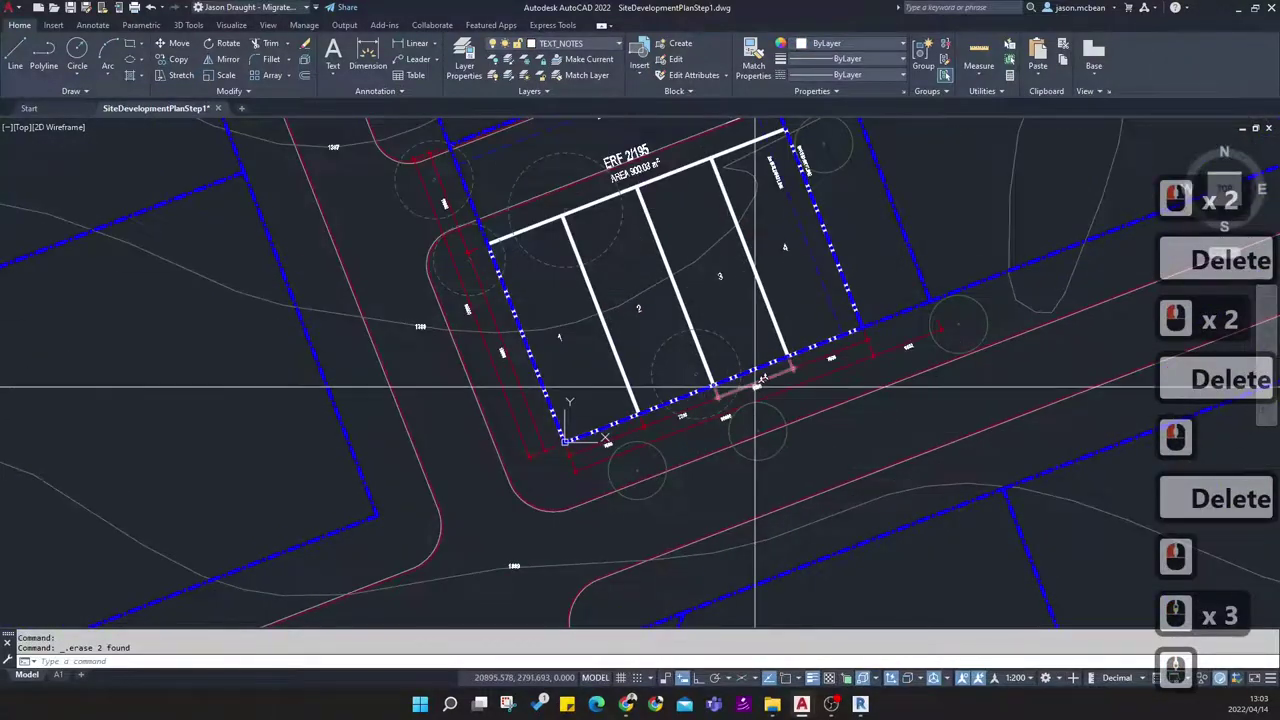
{"action": "scroll", "coordinate": [754, 385], "scroll_direction": "down", "scroll_amount": 3}
{"action": "middle_click_drag", "start_coordinate": [804, 353], "coordinate": [715, 393]}
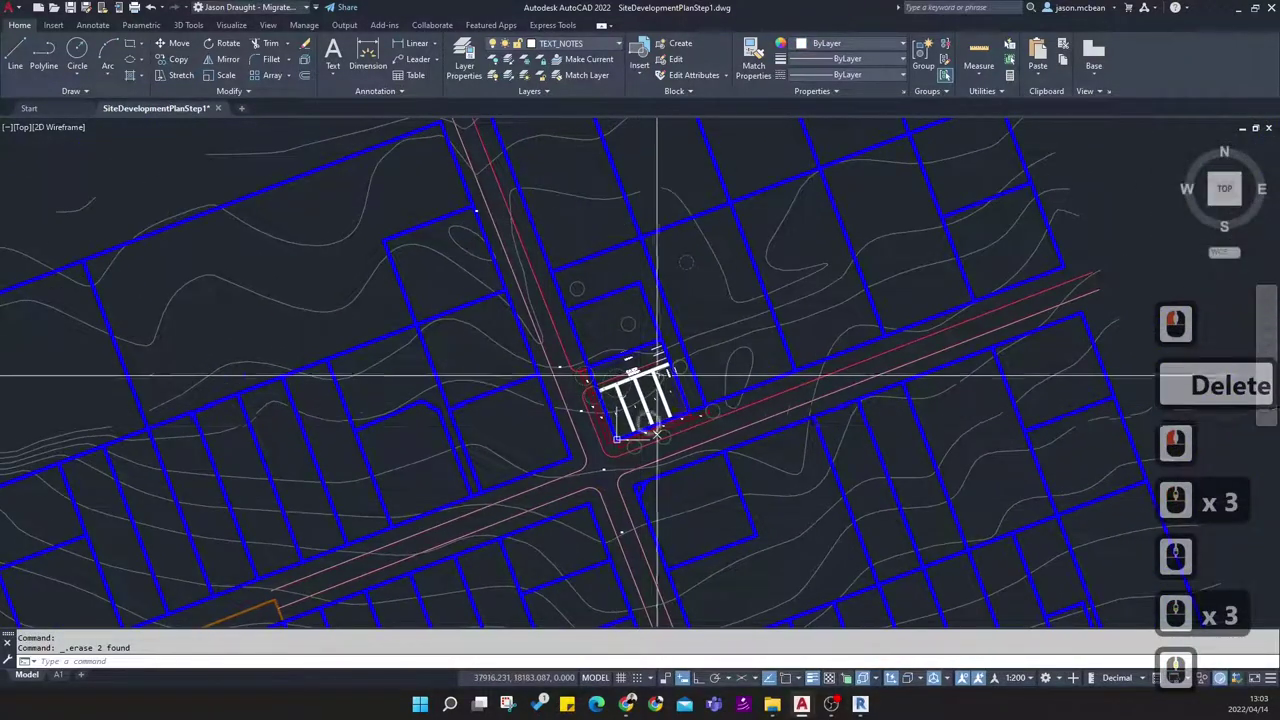
{"action": "scroll", "coordinate": [686, 423], "scroll_direction": "up", "scroll_amount": 2}
{"action": "scroll", "coordinate": [689, 402], "scroll_direction": "up", "scroll_amount": 3}
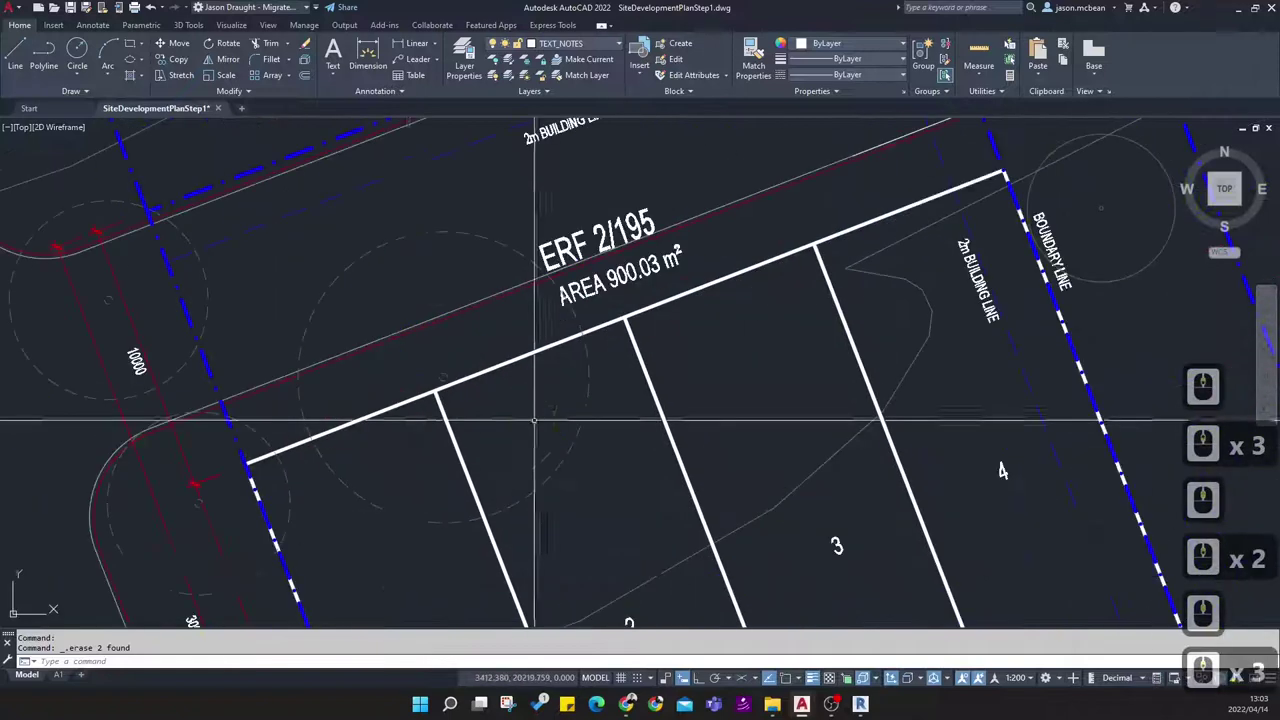
{"action": "middle_click_drag", "start_coordinate": [679, 452], "coordinate": [785, 282]}
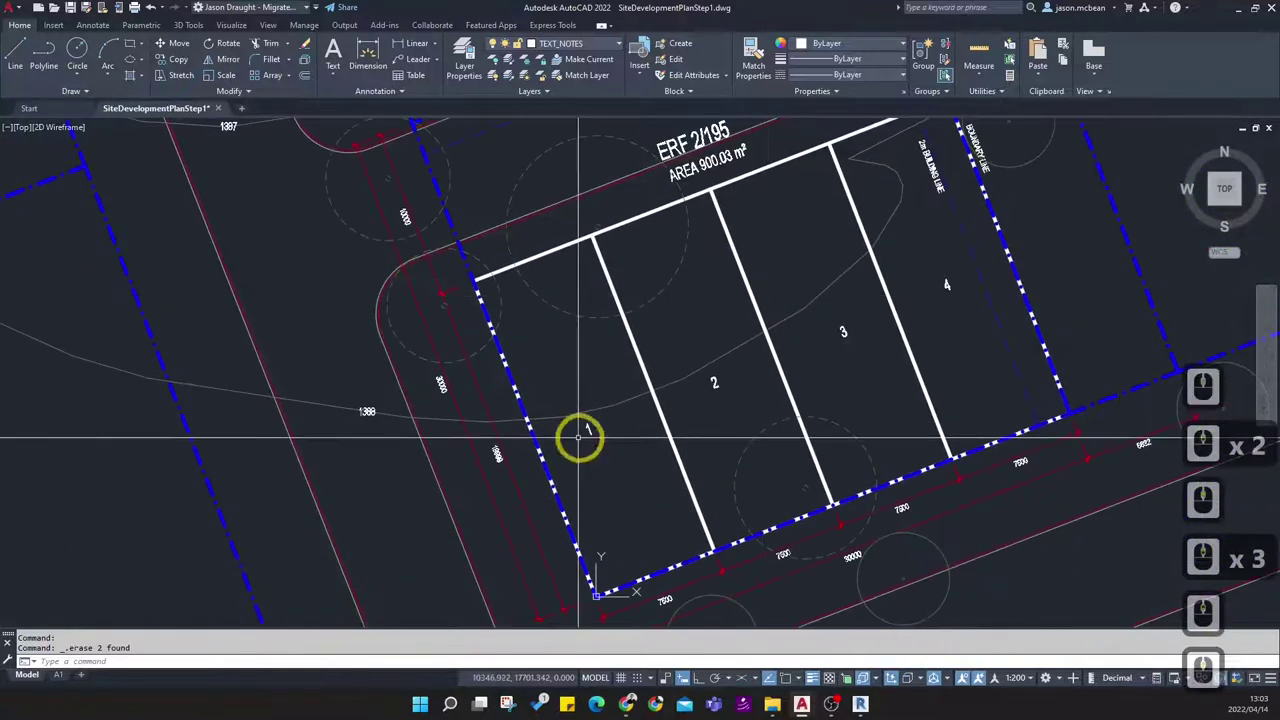
{"action": "middle_click_drag", "start_coordinate": [801, 359], "coordinate": [808, 254]}
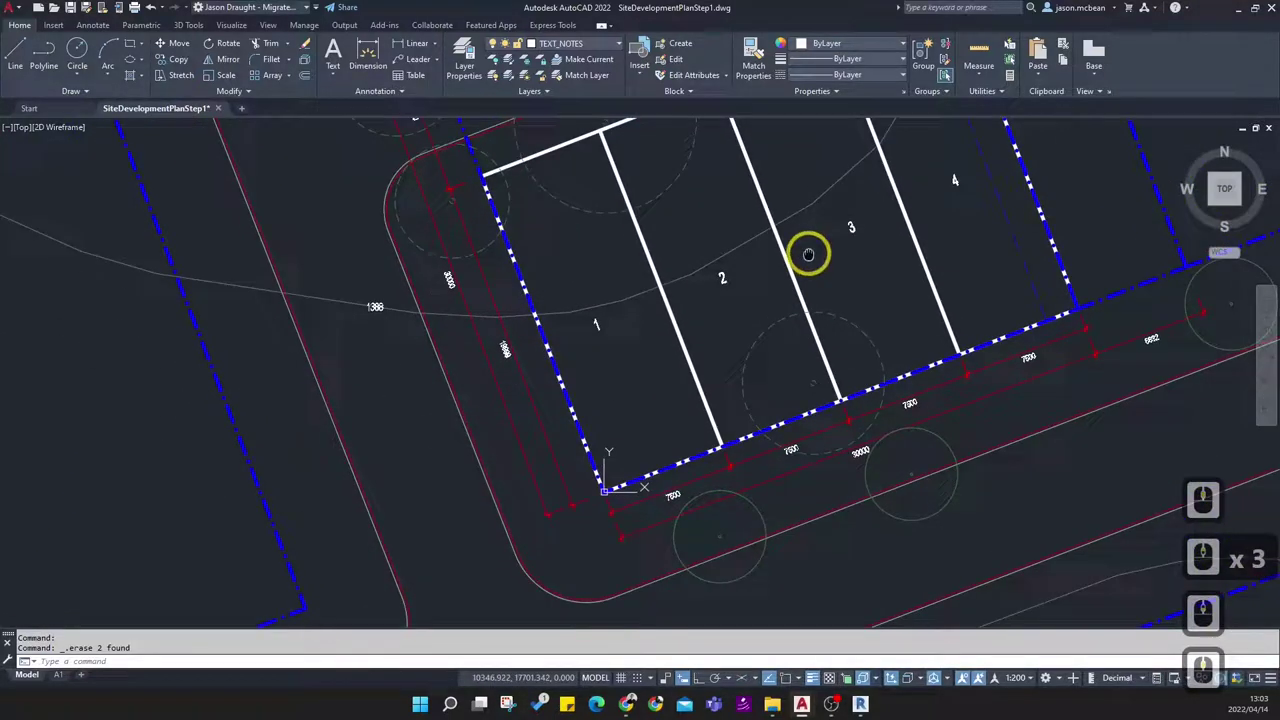
{"action": "middle_click_drag", "start_coordinate": [586, 224], "coordinate": [601, 371]}
{"action": "scroll", "coordinate": [509, 509], "scroll_direction": "up", "scroll_amount": 3}
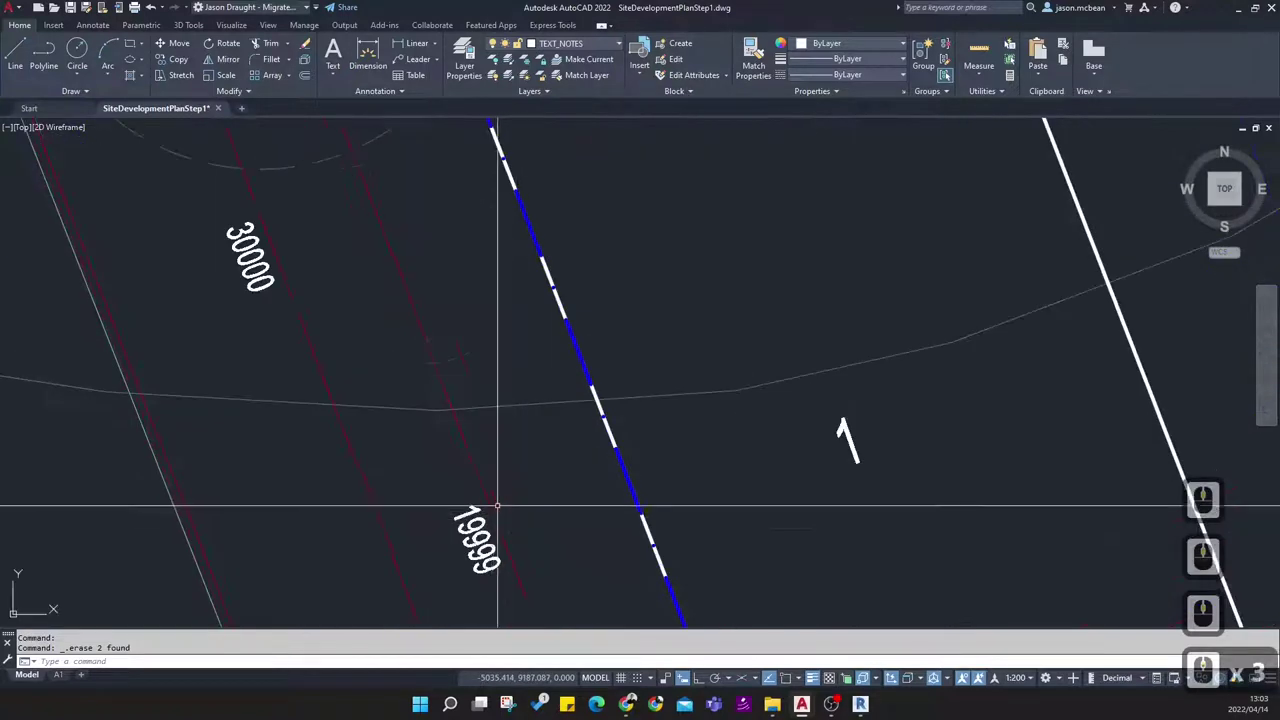
{"action": "scroll", "coordinate": [457, 514], "scroll_direction": "down", "scroll_amount": 4}
{"action": "scroll", "coordinate": [487, 458], "scroll_direction": "up", "scroll_amount": 3}
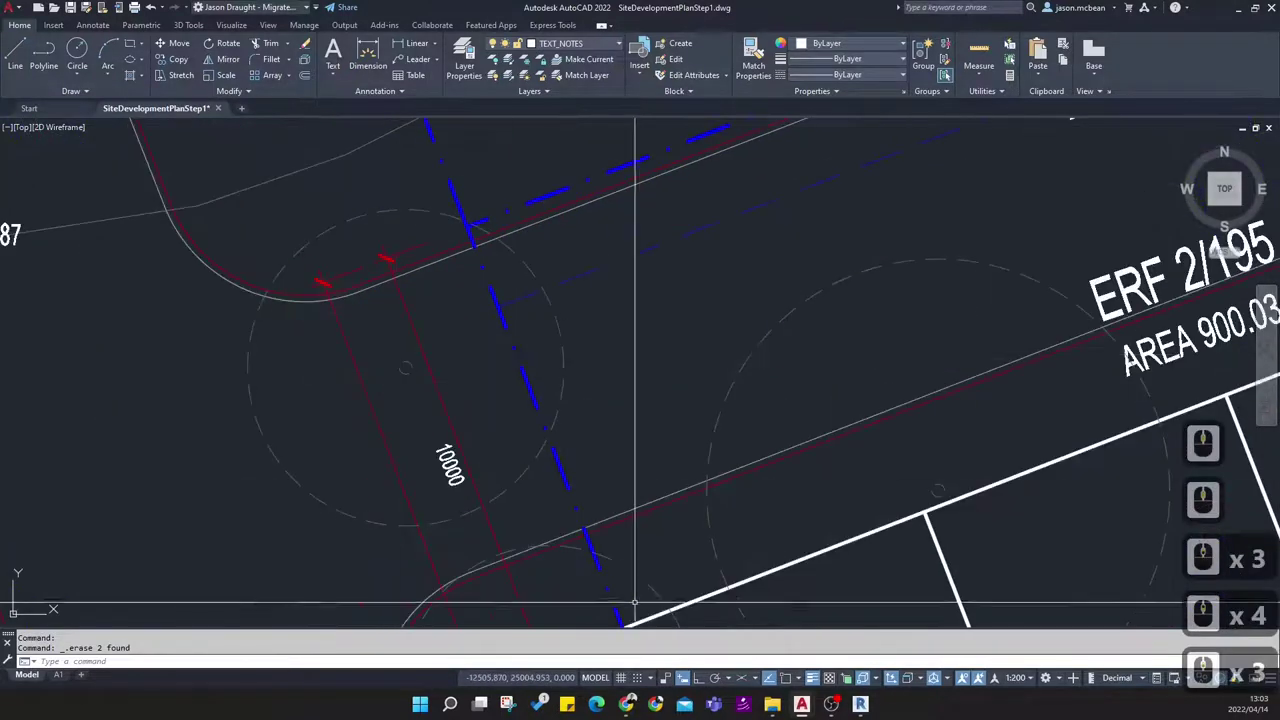
{"action": "scroll", "coordinate": [598, 478], "scroll_direction": "down", "scroll_amount": 4}
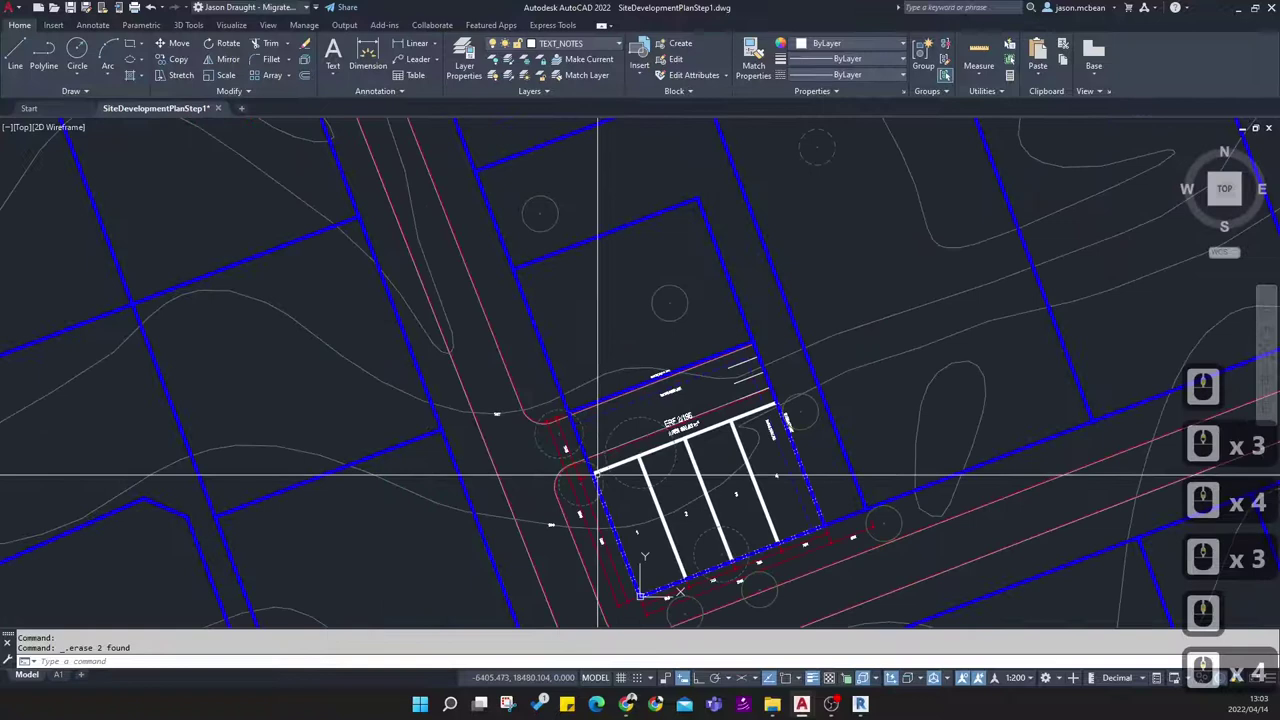
Compare the whole site development plan with the location plan beside it
{"action": "middle_click_drag", "start_coordinate": [705, 508], "coordinate": [700, 424]}
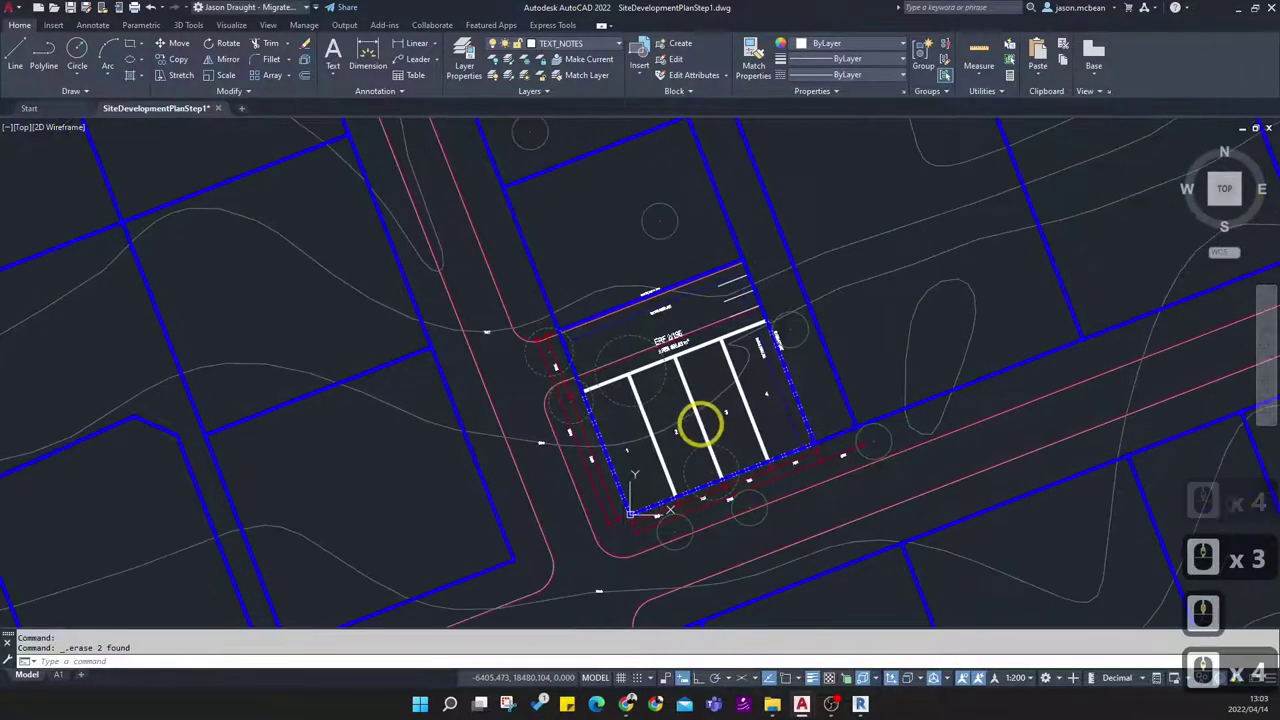
{"action": "scroll", "coordinate": [700, 424], "scroll_direction": "down", "scroll_amount": 4}
{"action": "middle_click_drag", "start_coordinate": [872, 454], "coordinate": [254, 376]}
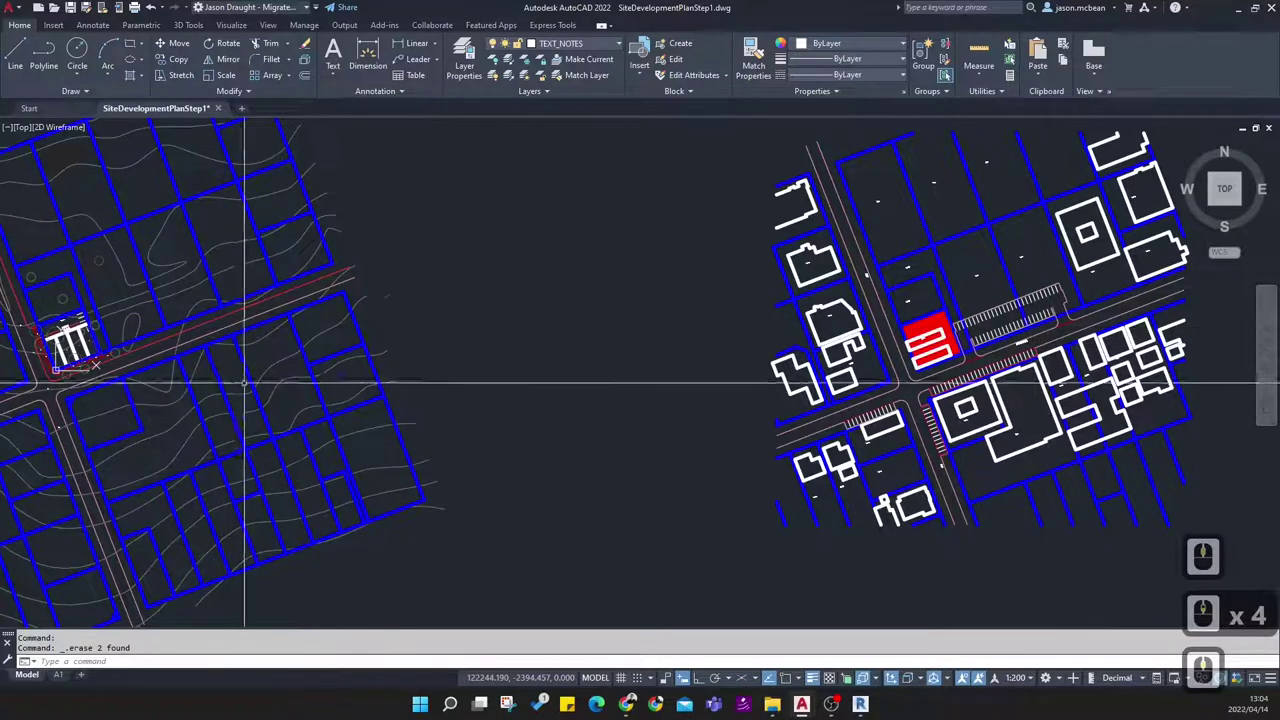
{"action": "middle_click_drag", "start_coordinate": [252, 377], "coordinate": [672, 378]}
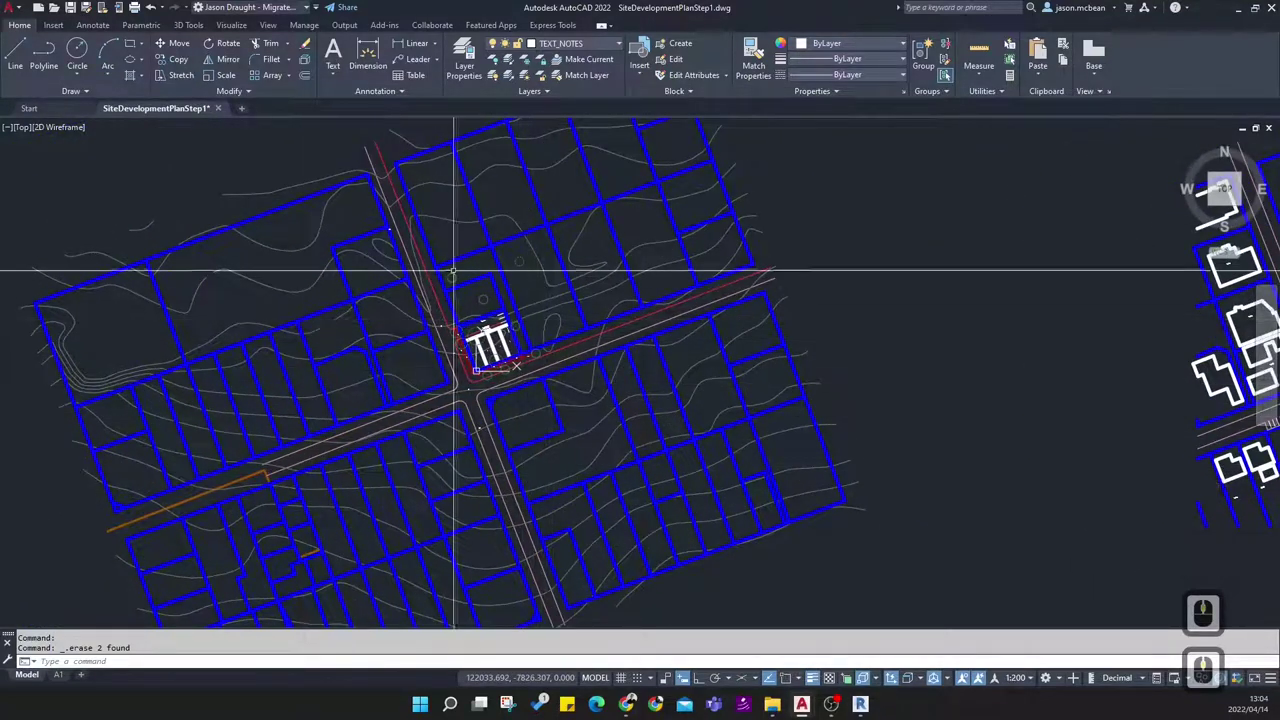
Lock the Contours layer by picking a contour line north-east of the site
{"action": "scroll", "coordinate": [560, 295], "scroll_direction": "down", "scroll_amount": 2}
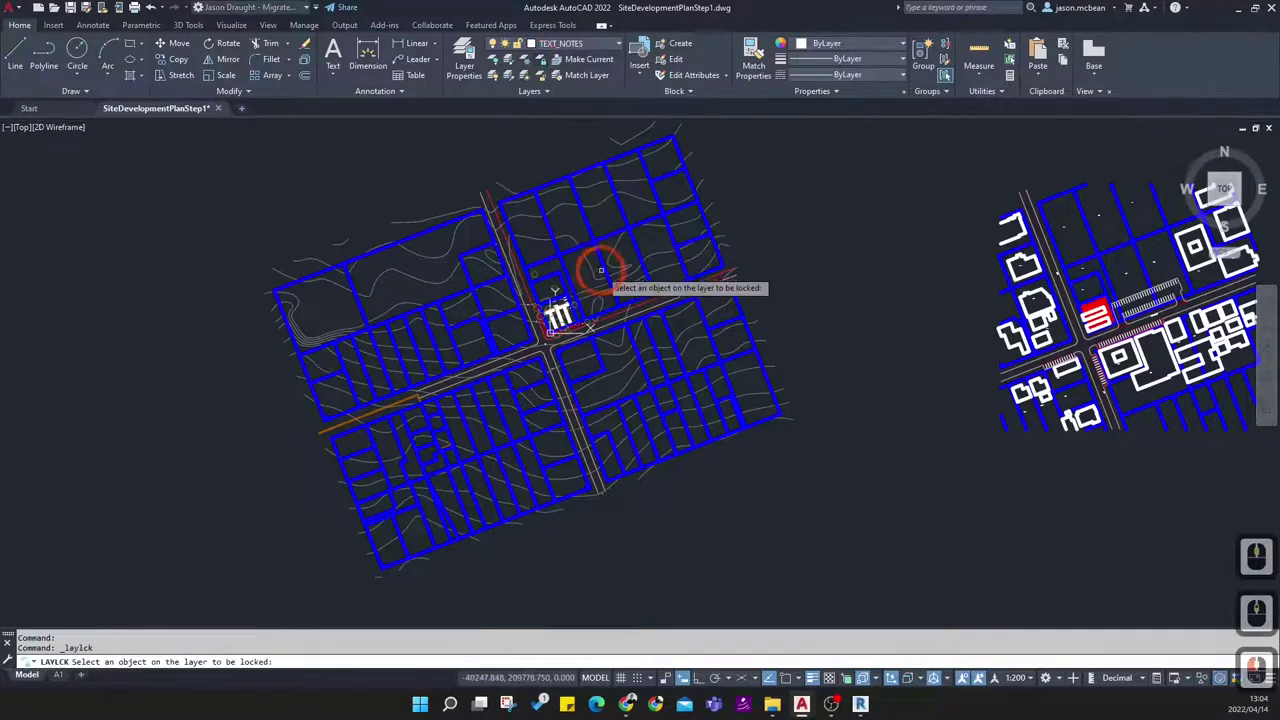
{"action": "left_click", "coordinate": [589, 270]}
{"action": "scroll", "coordinate": [582, 262], "scroll_direction": "up", "scroll_amount": 4}
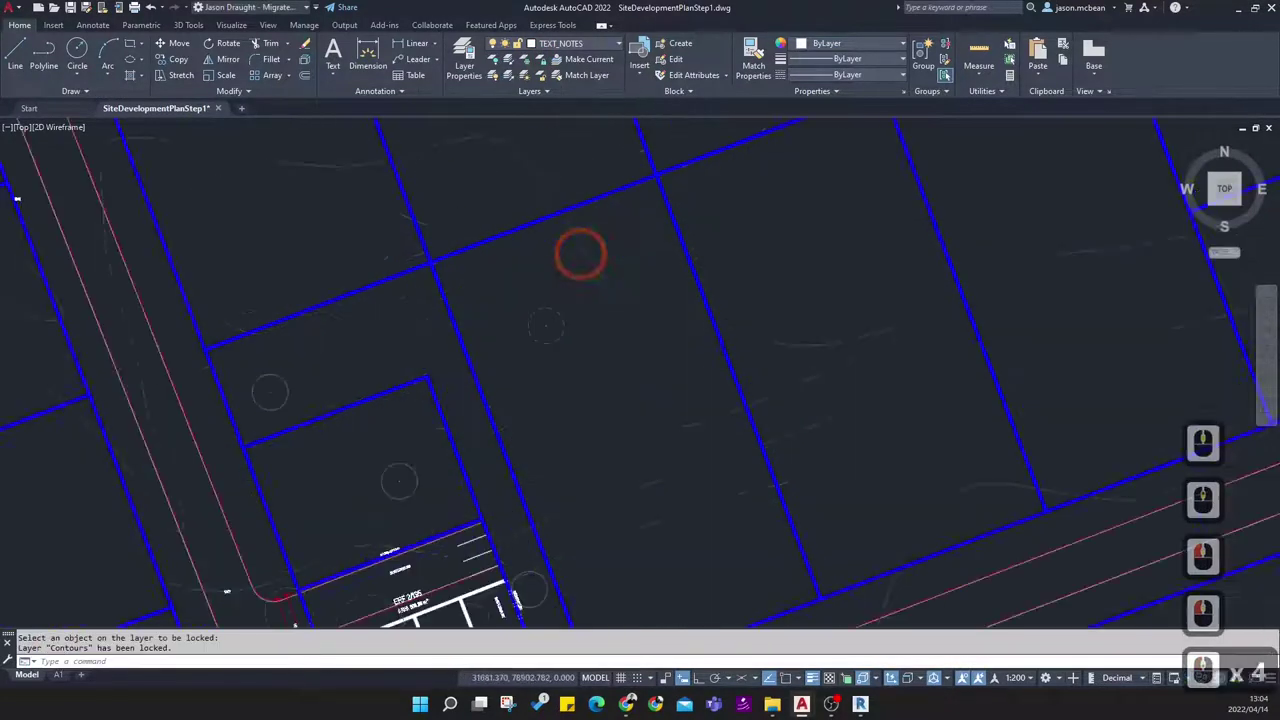
{"action": "key", "text": "Escape"}
Delete the boundary outlines of the two neighbouring erven north-east of the site, keeping the locked contours
{"action": "left_click", "coordinate": [728, 547]}
{"action": "left_click", "coordinate": [586, 271]}
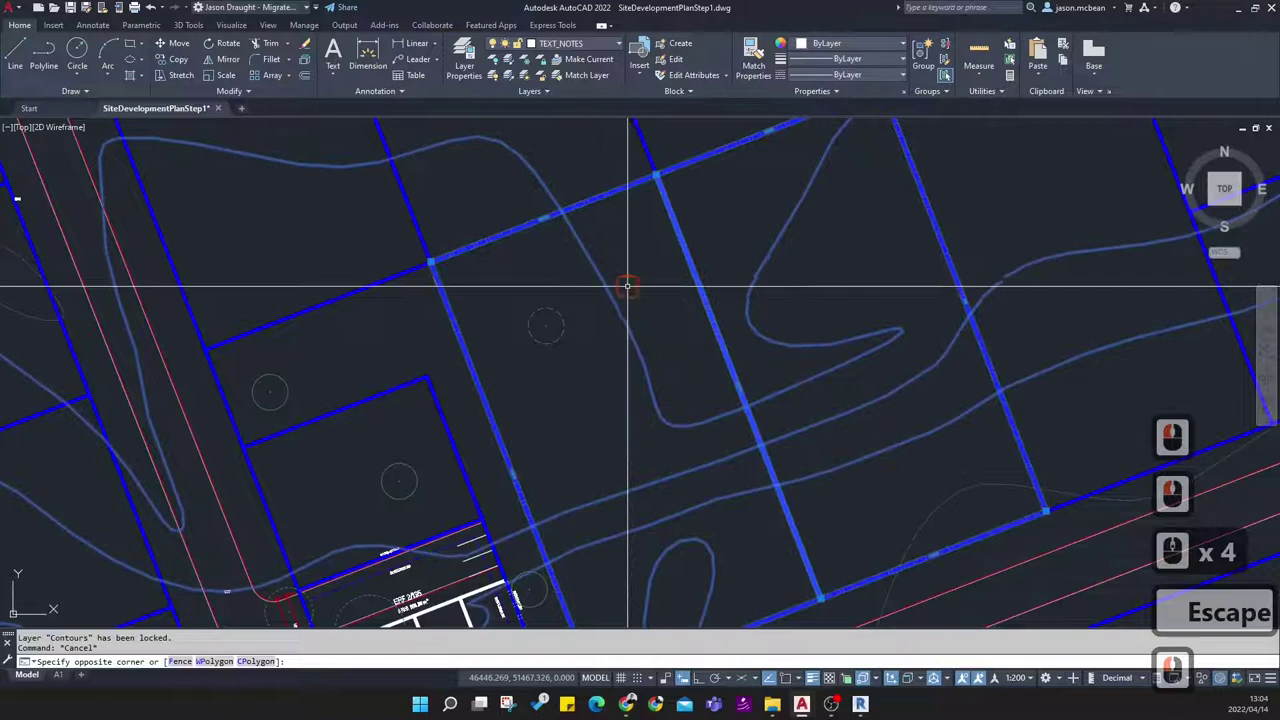
{"action": "key", "text": "Delete"}
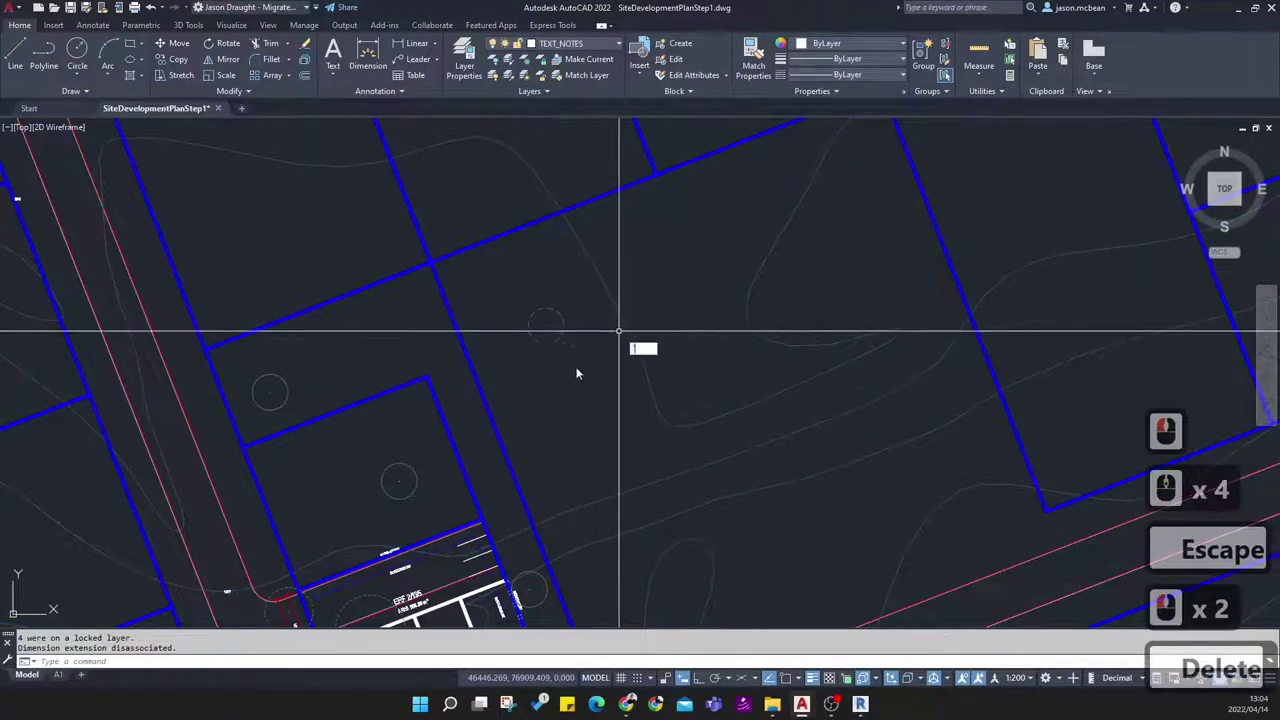
{"action": "key", "text": "Escape"}
{"action": "left_click", "coordinate": [543, 320]}
{"action": "left_click", "coordinate": [583, 289]}
{"action": "key", "text": "Escape"}
{"action": "scroll", "coordinate": [589, 300], "scroll_direction": "down", "scroll_amount": 3}
{"action": "key", "text": "Escape"}
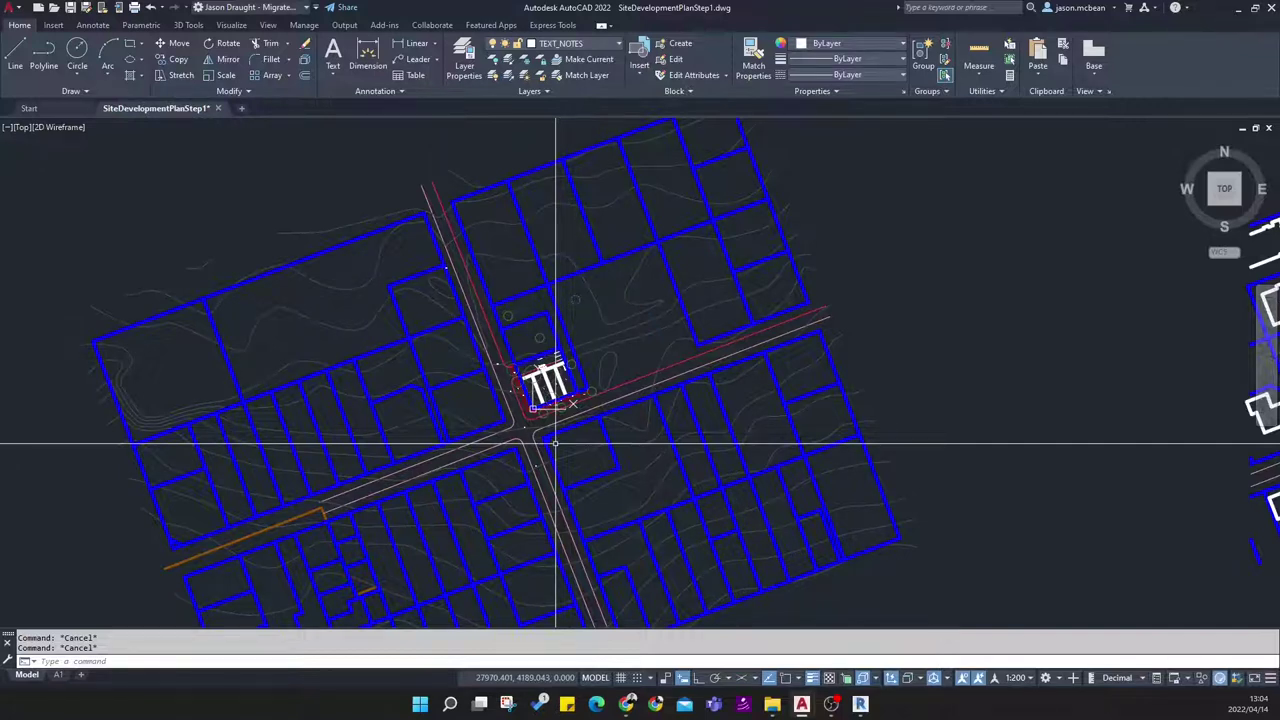
Examine the site's street frontage, the intersection and the surrounding erf boundaries to the south
{"action": "scroll", "coordinate": [555, 442], "scroll_direction": "up", "scroll_amount": 6}
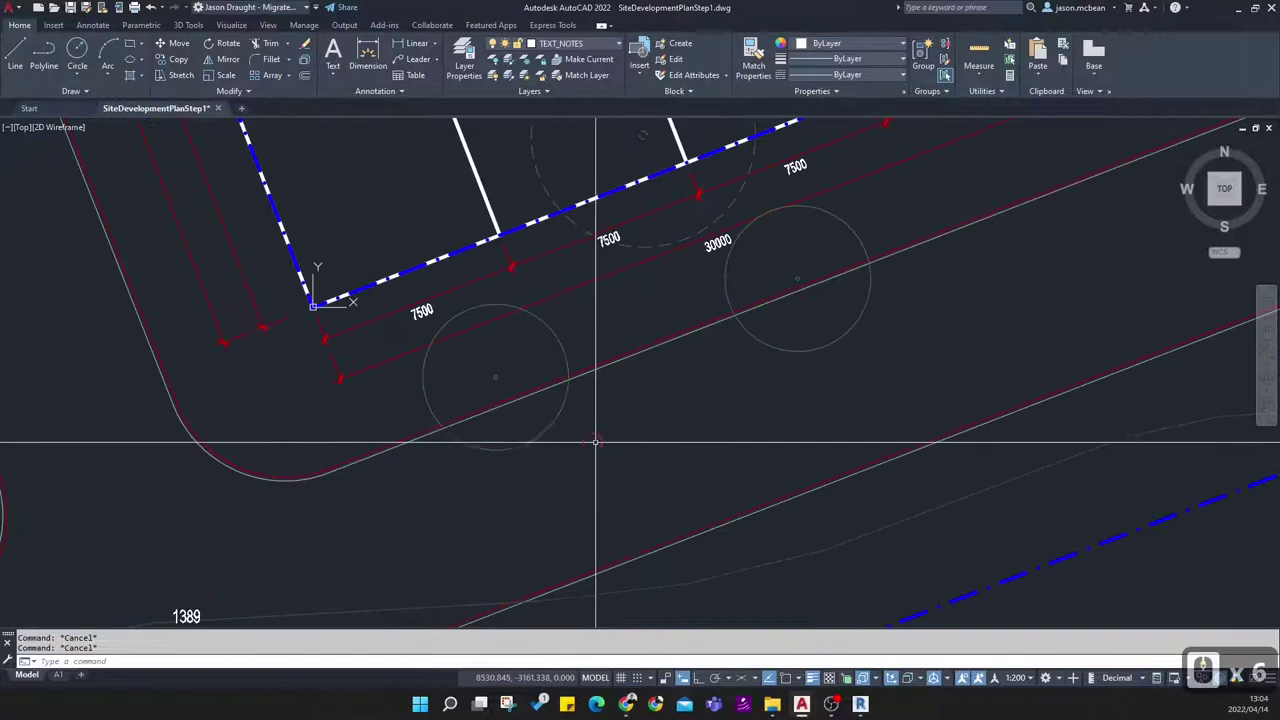
{"action": "left_click", "coordinate": [492, 435]}
{"action": "scroll", "coordinate": [492, 435], "scroll_direction": "down", "scroll_amount": 2}
{"action": "key", "text": "Escape"}
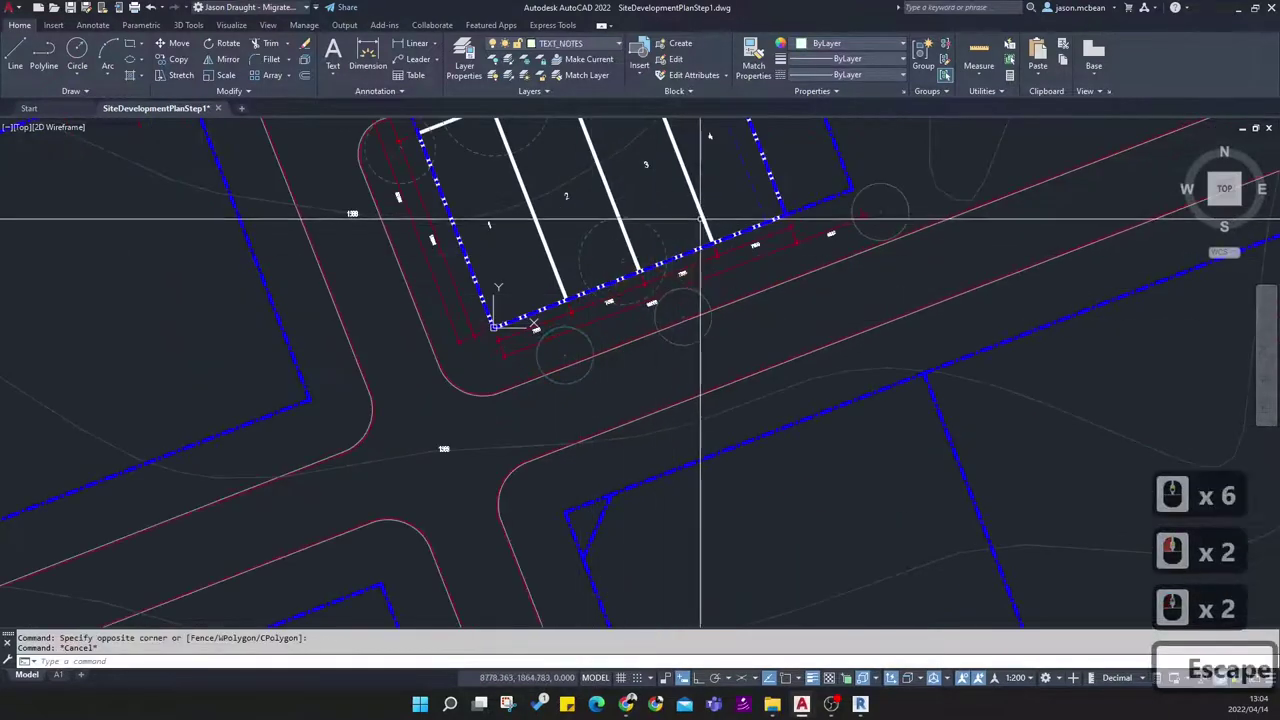
{"action": "scroll", "coordinate": [597, 320], "scroll_direction": "down", "scroll_amount": 4}
{"action": "scroll", "coordinate": [596, 320], "scroll_direction": "up", "scroll_amount": 3}
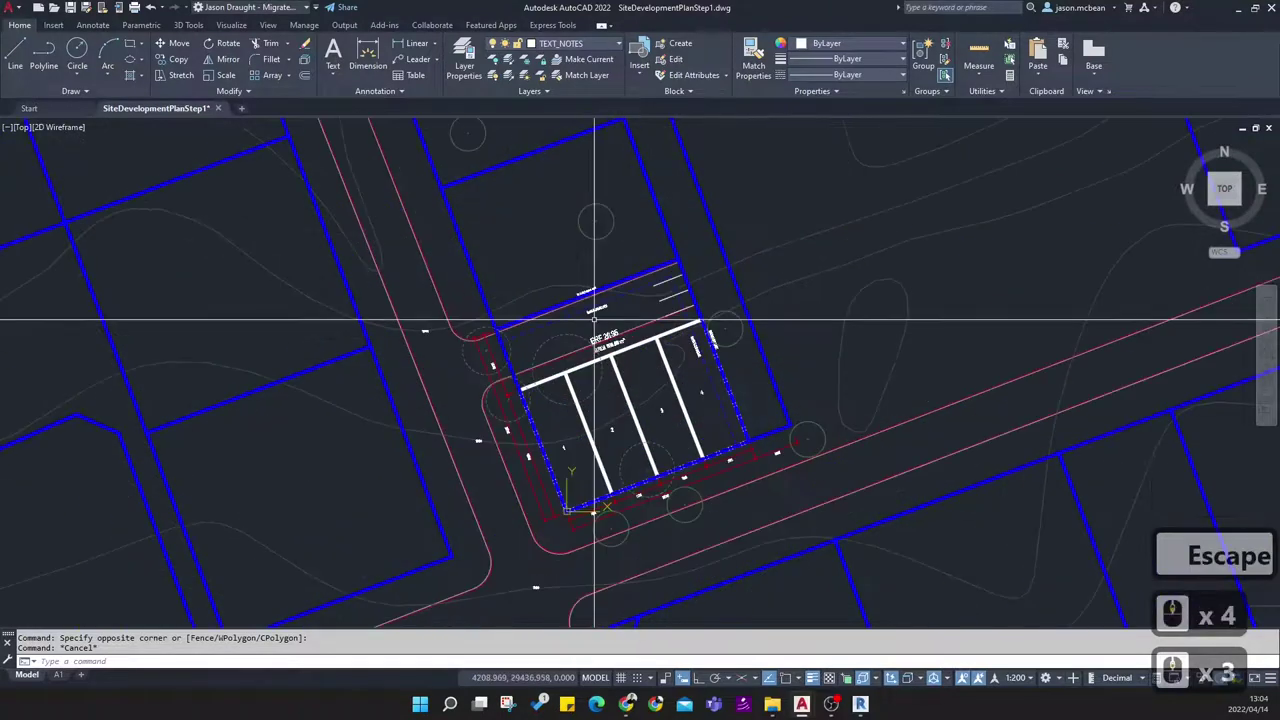
{"action": "scroll", "coordinate": [765, 394], "scroll_direction": "down", "scroll_amount": 3}
{"action": "middle_click_drag", "start_coordinate": [823, 428], "coordinate": [752, 402]}
{"action": "scroll", "coordinate": [710, 523], "scroll_direction": "up", "scroll_amount": 3}
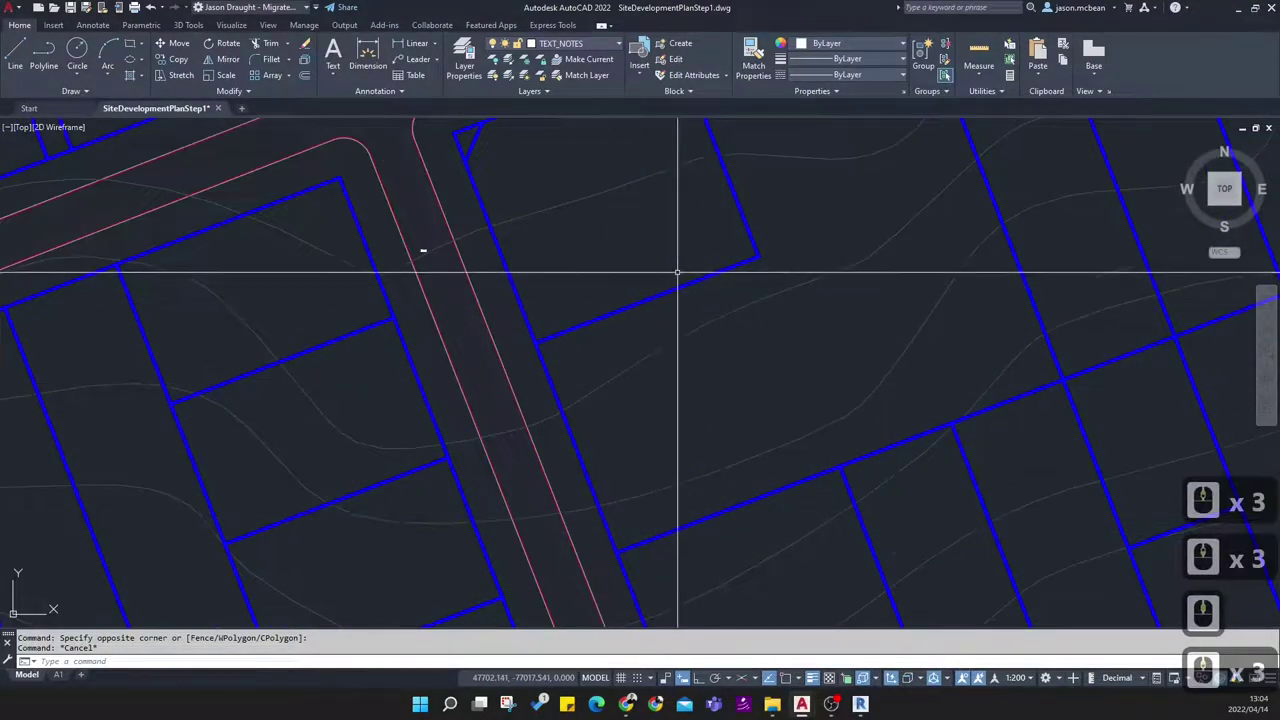
Isolate the SITE_BOUNDARY layer by picking the erf outline on the south-east corner of the intersection
{"action": "scroll", "coordinate": [677, 272], "scroll_direction": "down", "scroll_amount": 2}
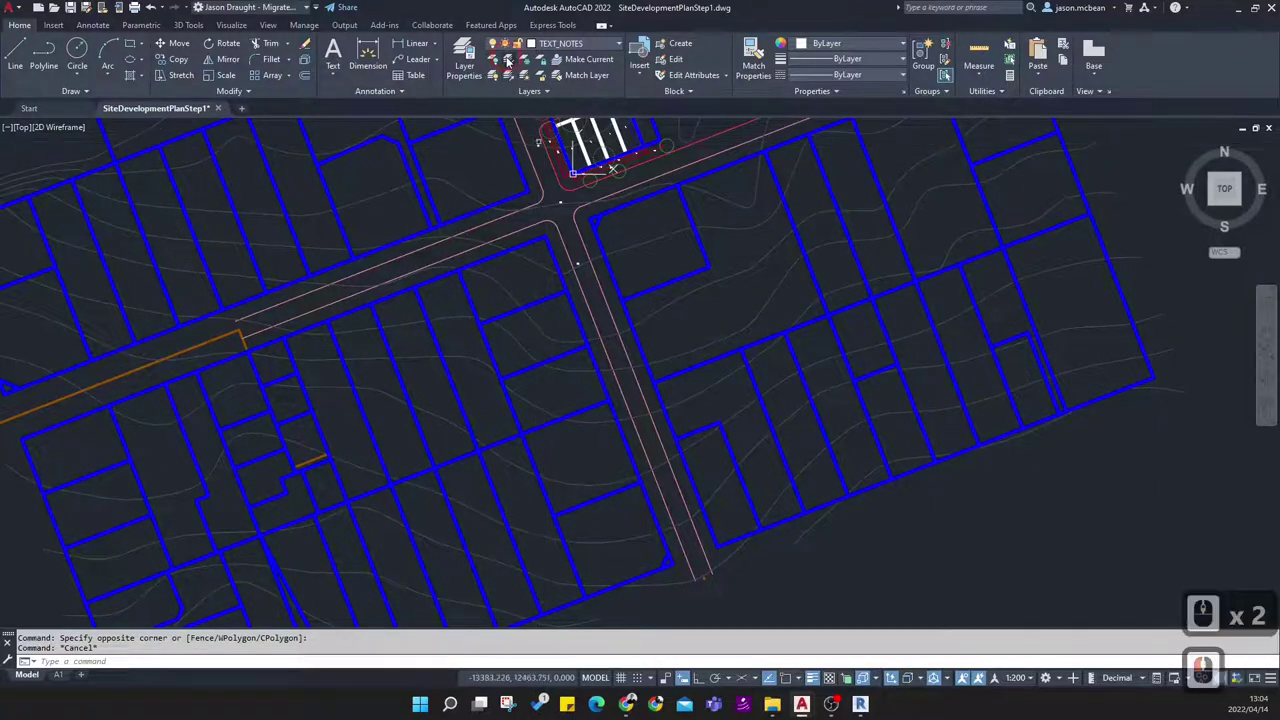
{"action": "left_click", "coordinate": [688, 294]}
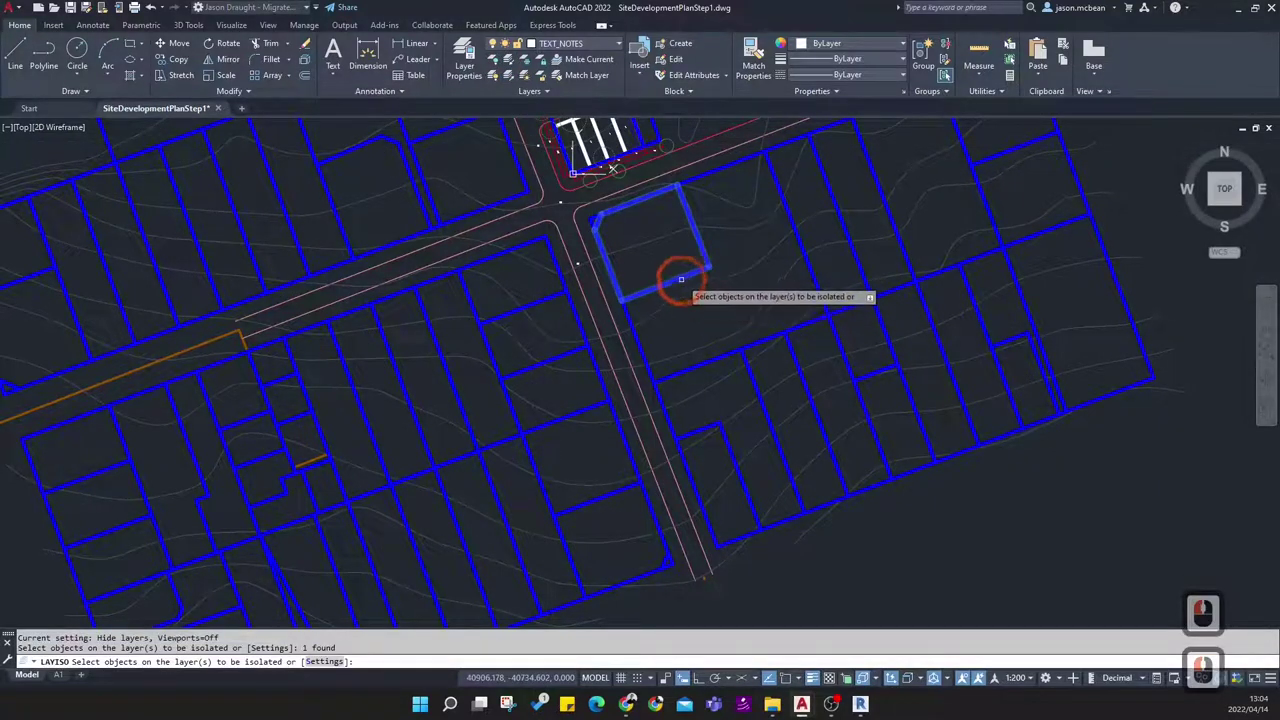
{"action": "right_click", "coordinate": [682, 287]}
{"action": "scroll", "coordinate": [683, 290], "scroll_direction": "up", "scroll_amount": 4}
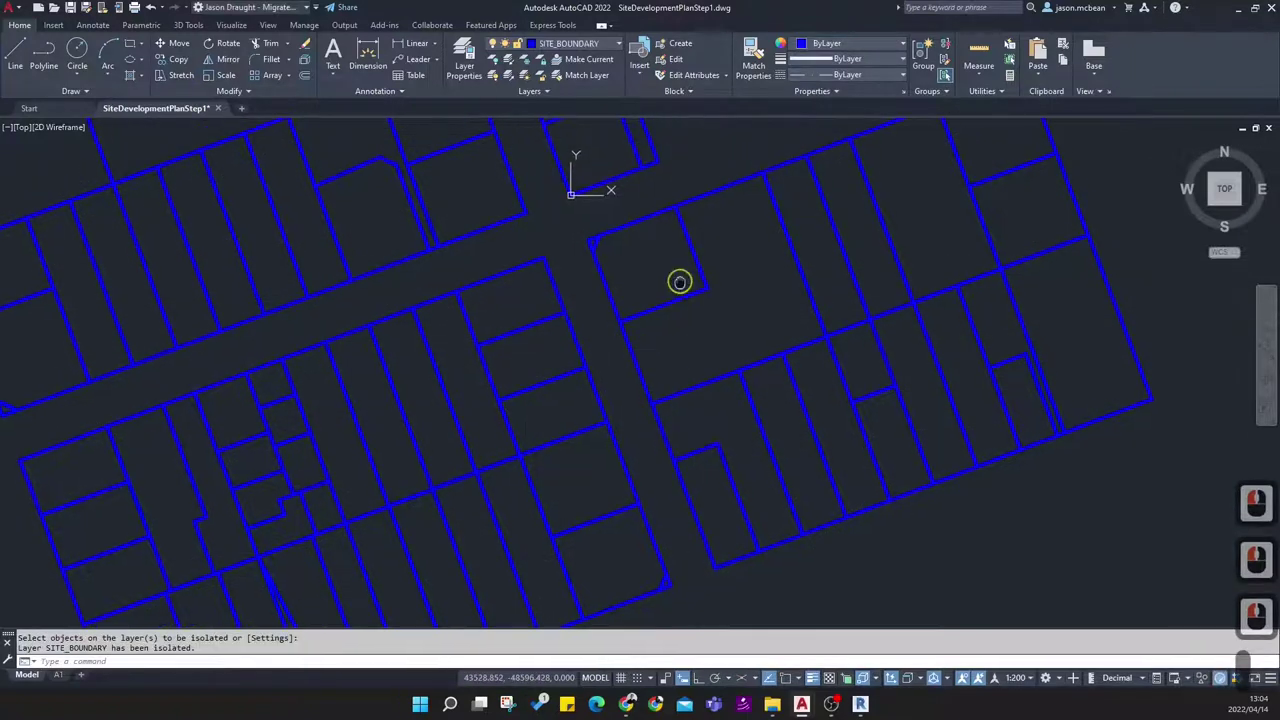
{"action": "scroll", "coordinate": [270, 300], "scroll_direction": "down", "scroll_amount": 9}
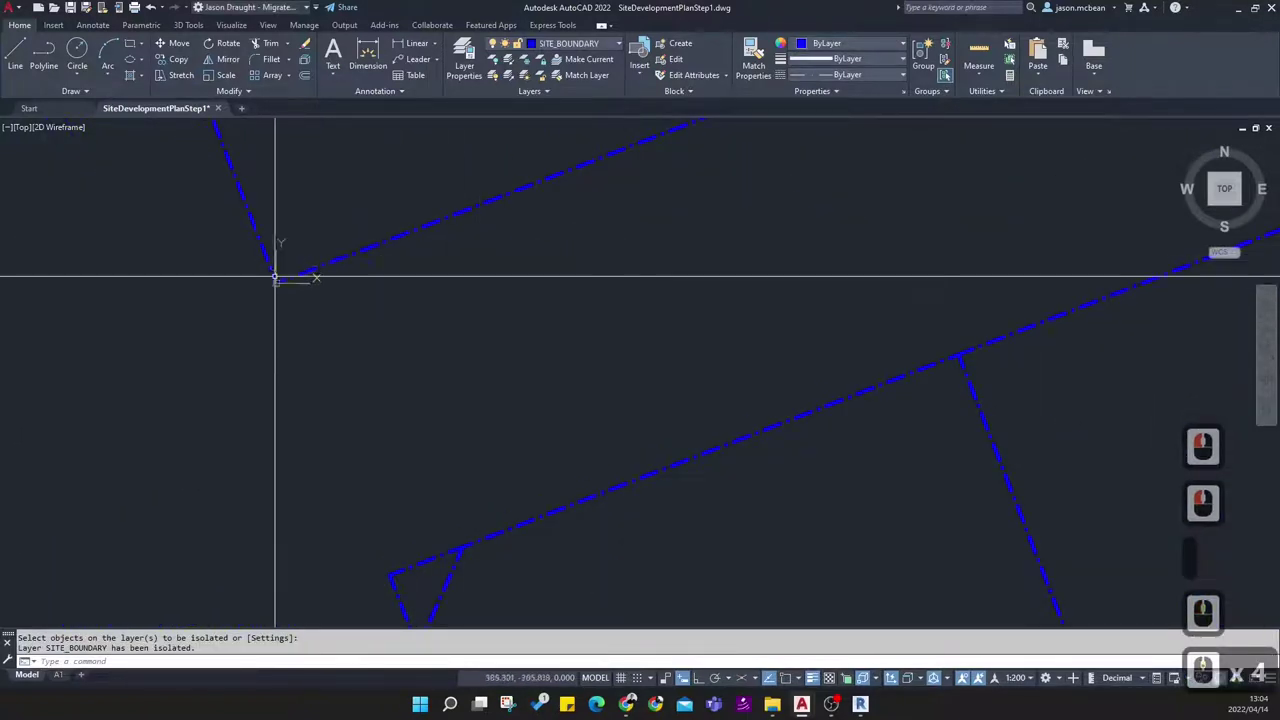
{"action": "left_click", "coordinate": [513, 503]}
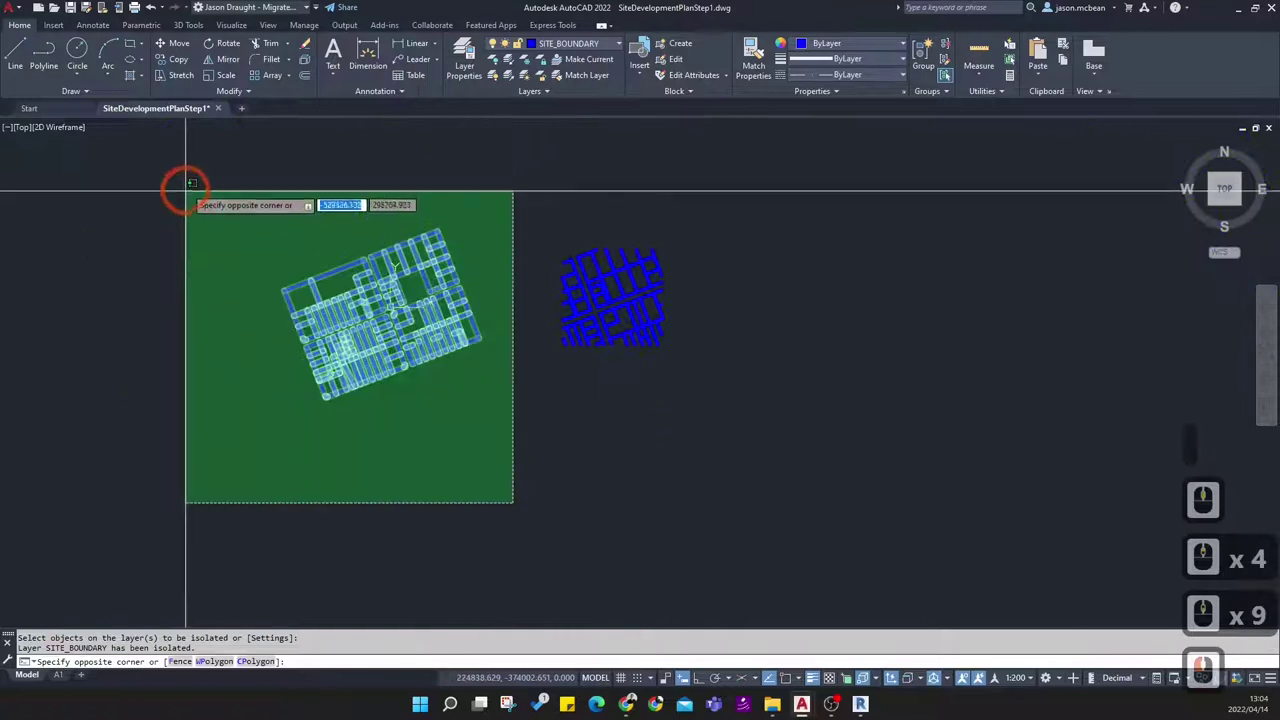
{"action": "left_click", "coordinate": [477, 400]}
{"action": "scroll", "coordinate": [383, 323], "scroll_direction": "up", "scroll_amount": 6}
{"action": "middle_click_drag", "start_coordinate": [431, 290], "coordinate": [514, 260]}
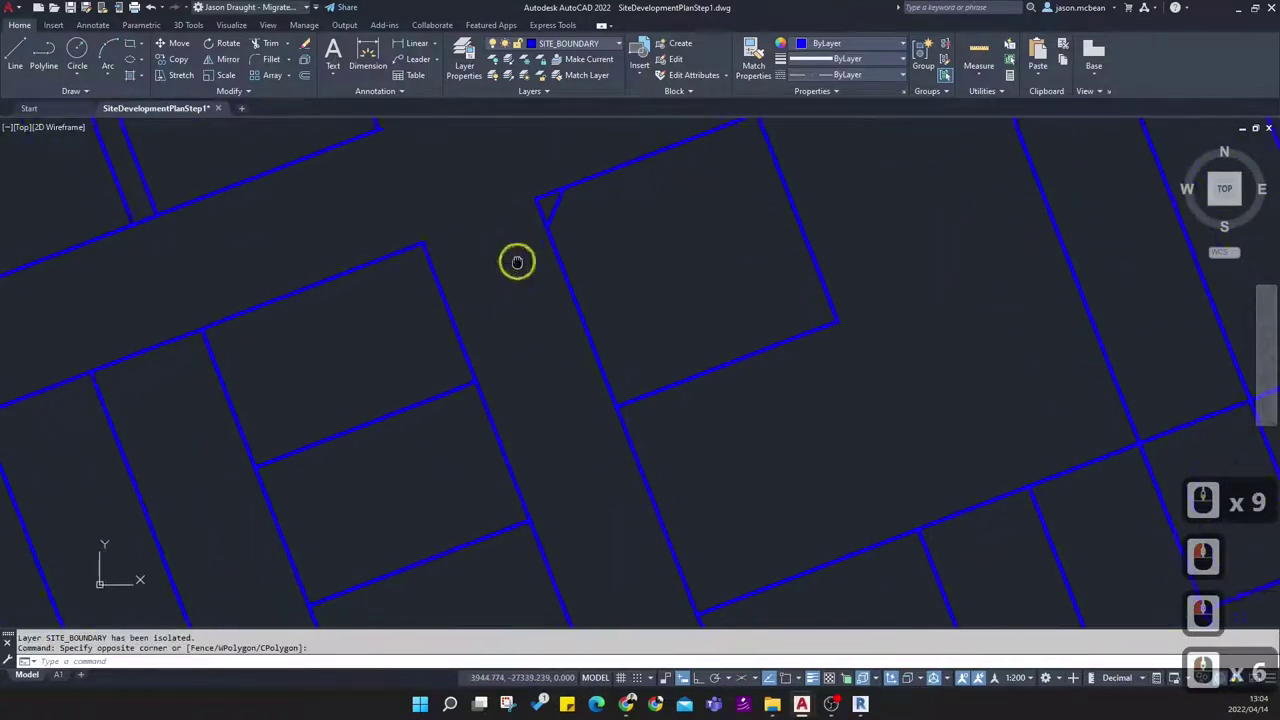
{"action": "type", "text": "pl"}
{"action": "key", "text": "Return"}
{"action": "scroll", "coordinate": [528, 231], "scroll_direction": "down", "scroll_amount": 3}
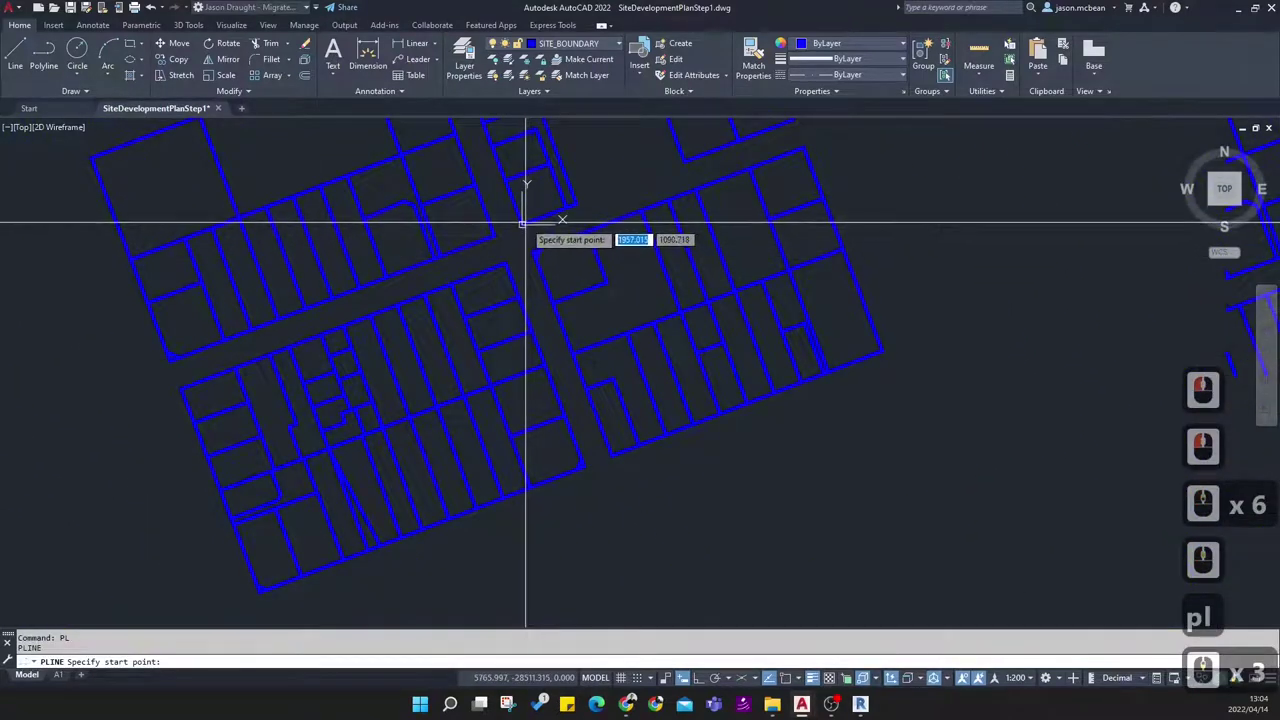
{"action": "key", "text": "Escape"}
Turn on object snap and draw a long diagonal marker line from the origin at the site corner towards the south-west
{"action": "left_click", "coordinate": [15, 55]}
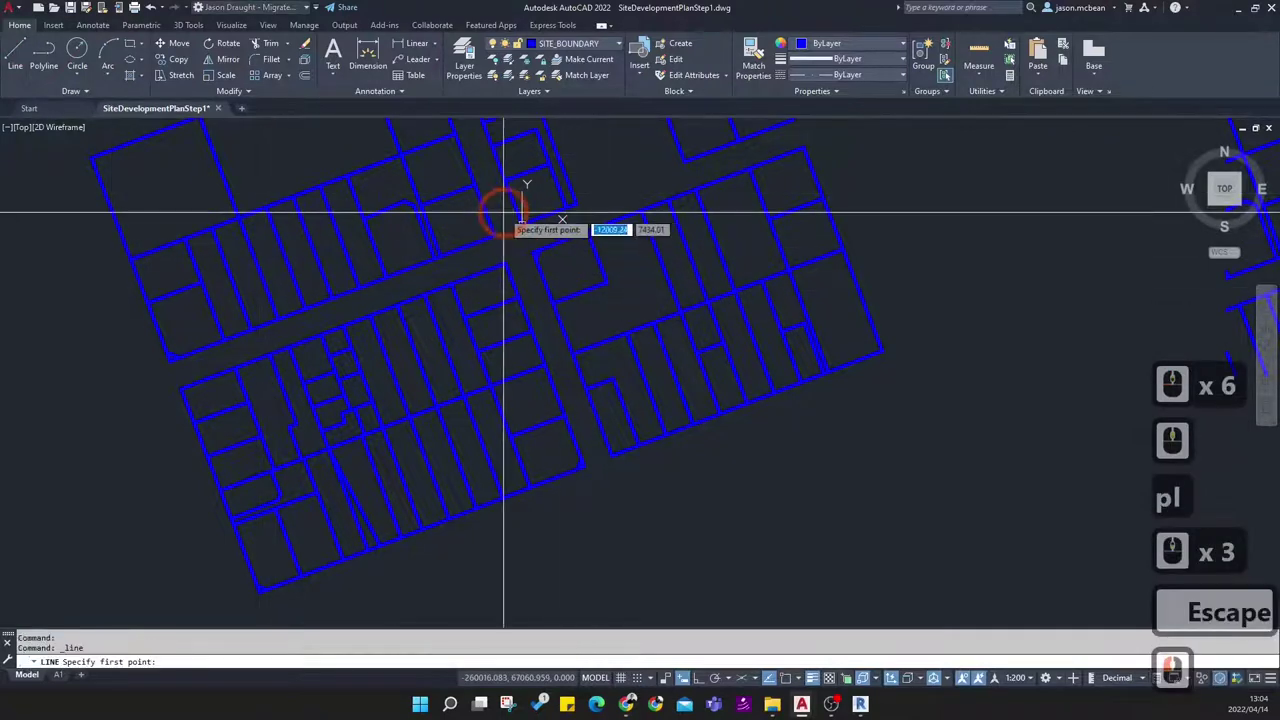
{"action": "key", "text": "F3"}
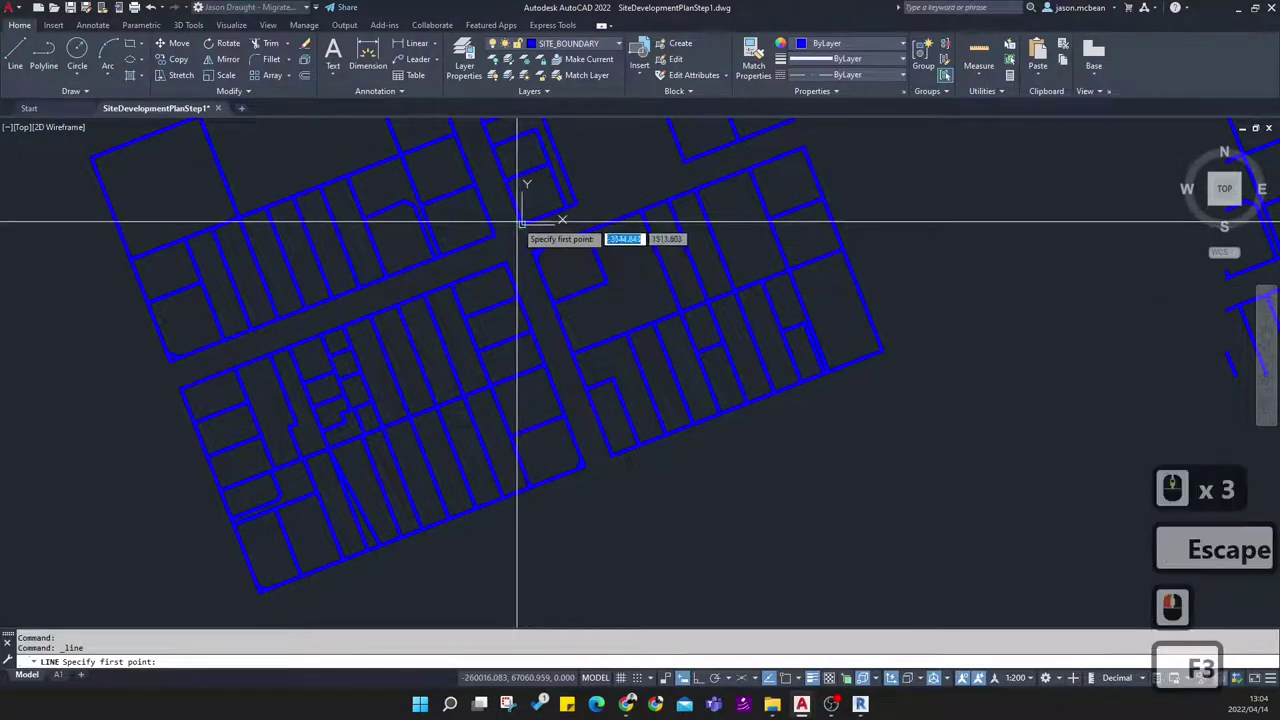
{"action": "left_click", "coordinate": [522, 224]}
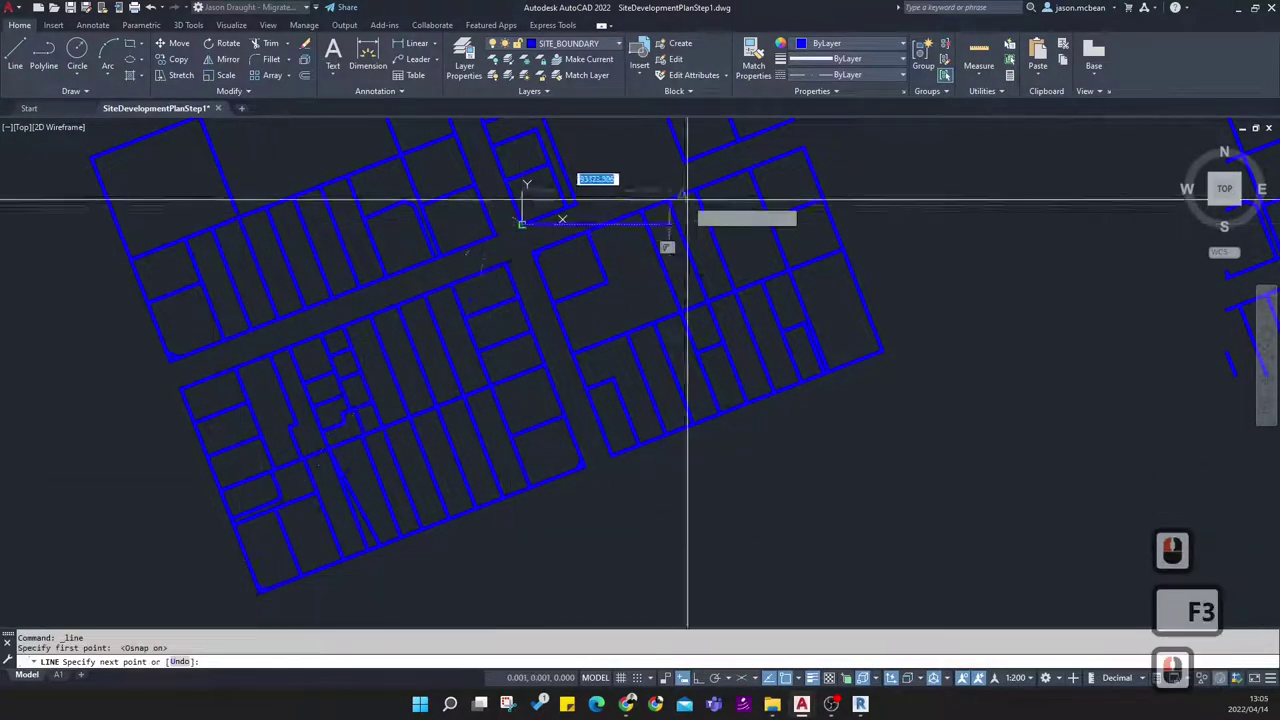
{"action": "scroll", "coordinate": [686, 197], "scroll_direction": "down", "scroll_amount": 3}
{"action": "left_click", "coordinate": [549, 349]}
{"action": "key", "text": "Escape"}
{"action": "middle_click_drag", "start_coordinate": [690, 246], "coordinate": [664, 300]}
{"action": "scroll", "coordinate": [628, 266], "scroll_direction": "up", "scroll_amount": 3}
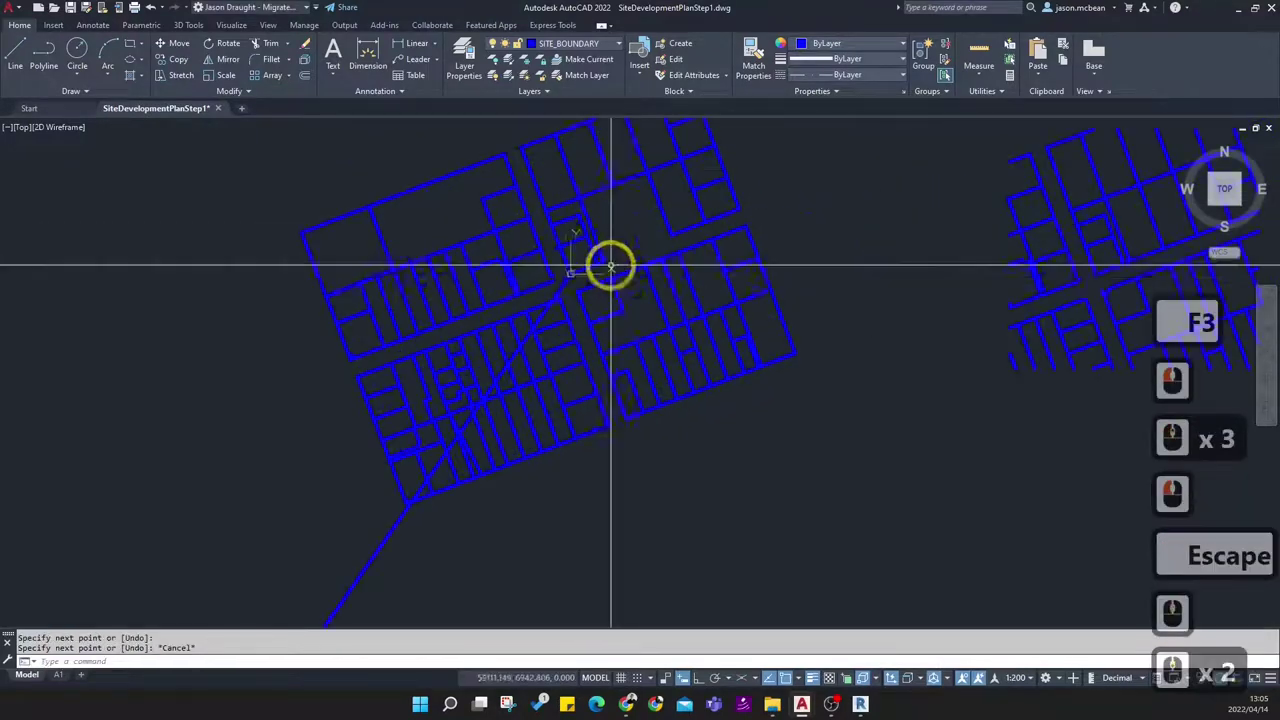
Delete all erf boundary lines around the origin, keeping the marker line and the separate site location drawing
{"action": "scroll", "coordinate": [553, 304], "scroll_direction": "down", "scroll_amount": 3}
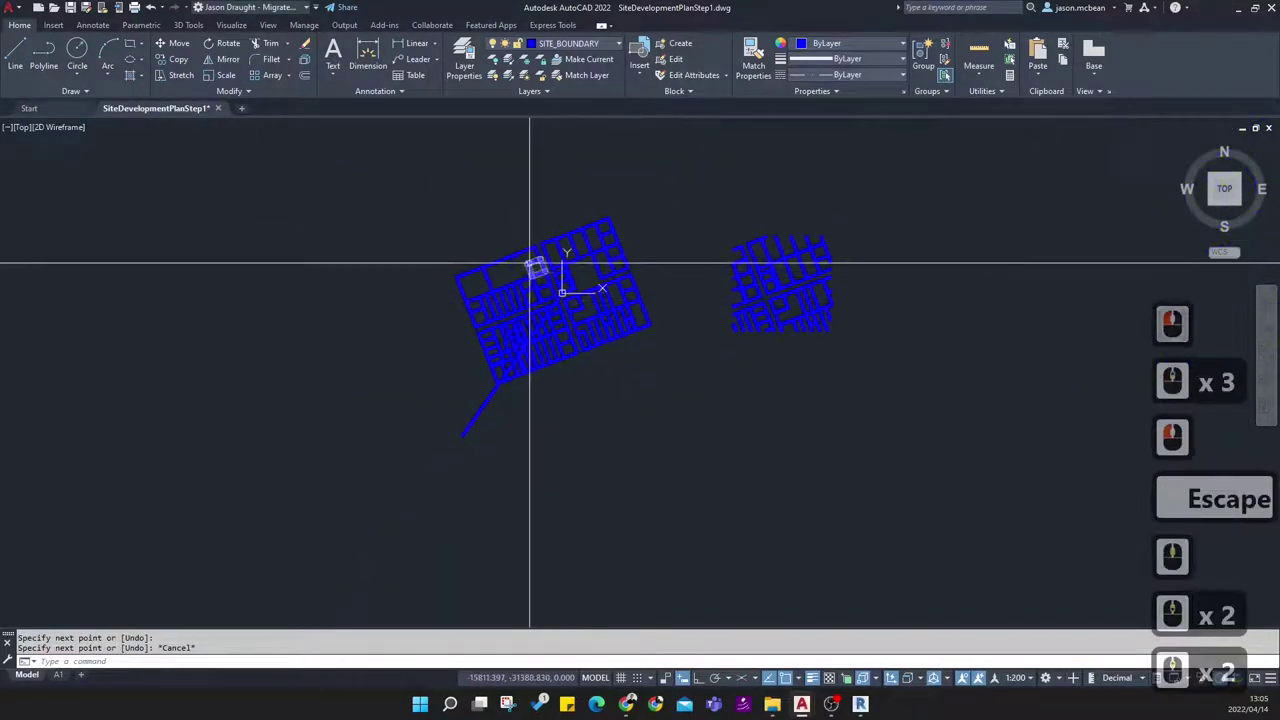
{"action": "left_click", "coordinate": [409, 143]}
{"action": "left_click", "coordinate": [670, 397]}
{"action": "key", "text": "Delete"}
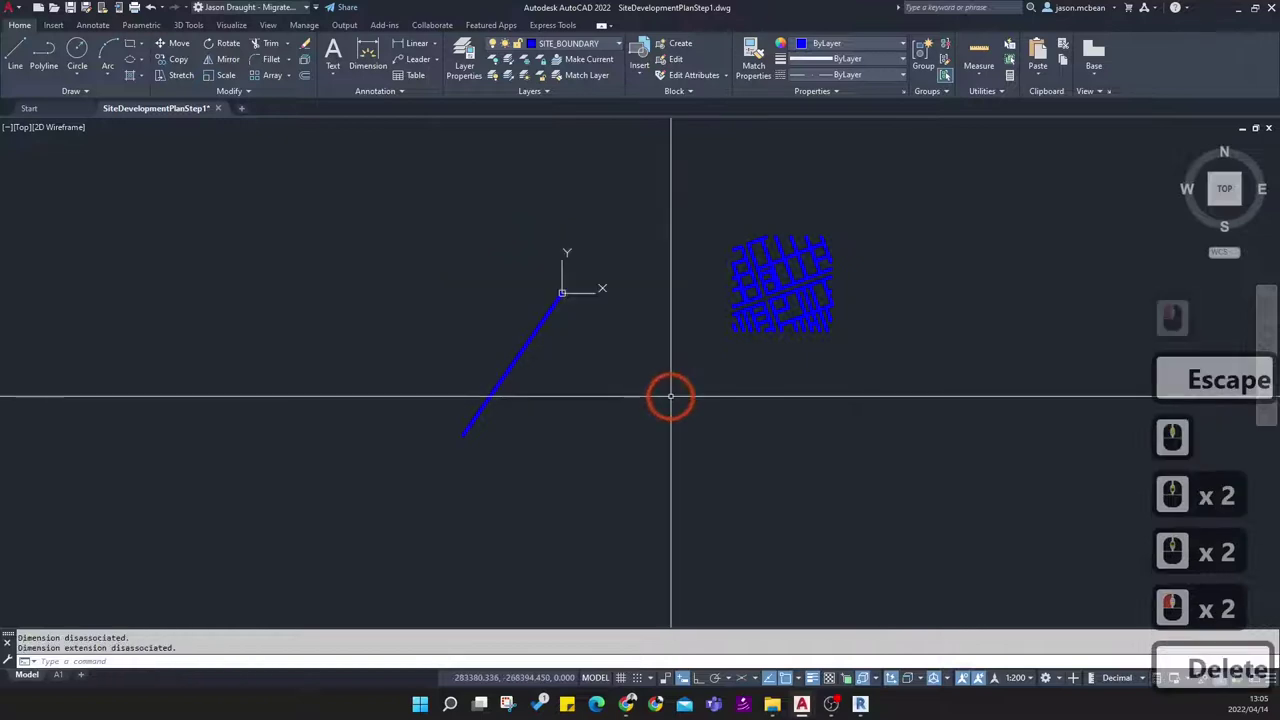
Restore the layers hidden by the isolation and examine the remaining road and contour linework around the site
{"action": "scroll", "coordinate": [571, 249], "scroll_direction": "up", "scroll_amount": 4}
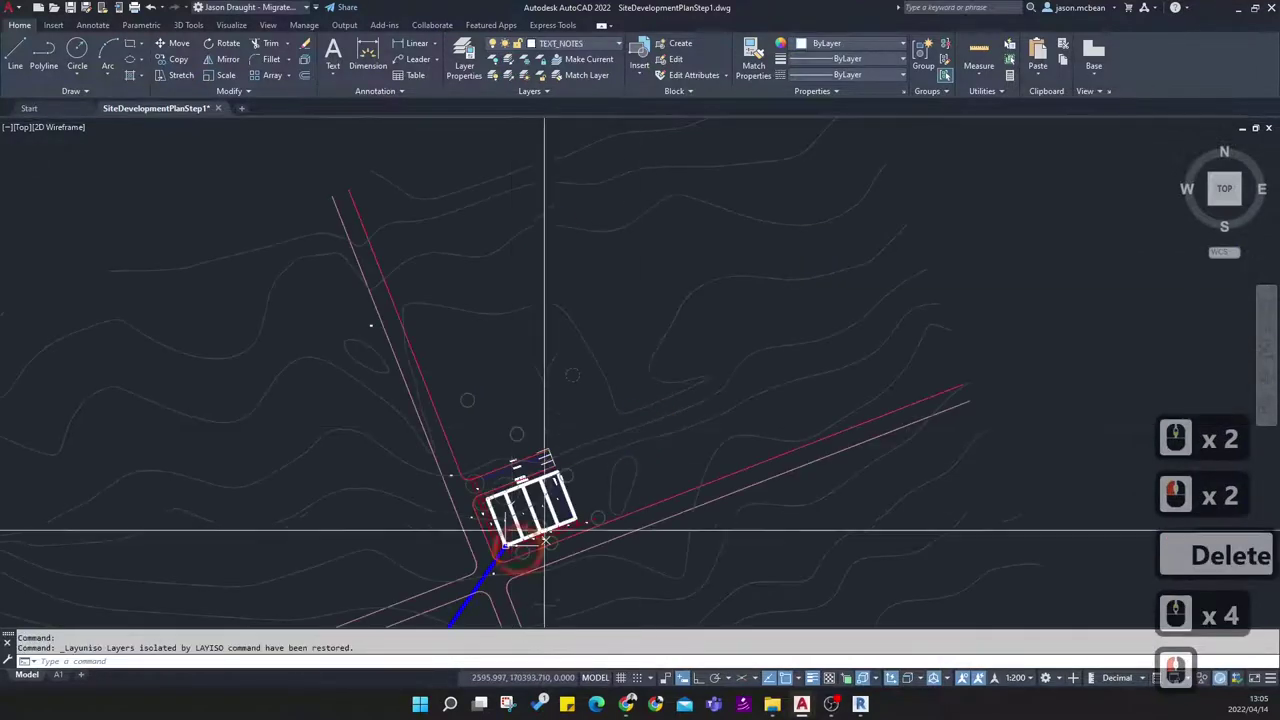
{"action": "middle_click_drag", "start_coordinate": [503, 554], "coordinate": [606, 363]}
{"action": "scroll", "coordinate": [607, 393], "scroll_direction": "up", "scroll_amount": 4}
{"action": "scroll", "coordinate": [601, 362], "scroll_direction": "down", "scroll_amount": 7}
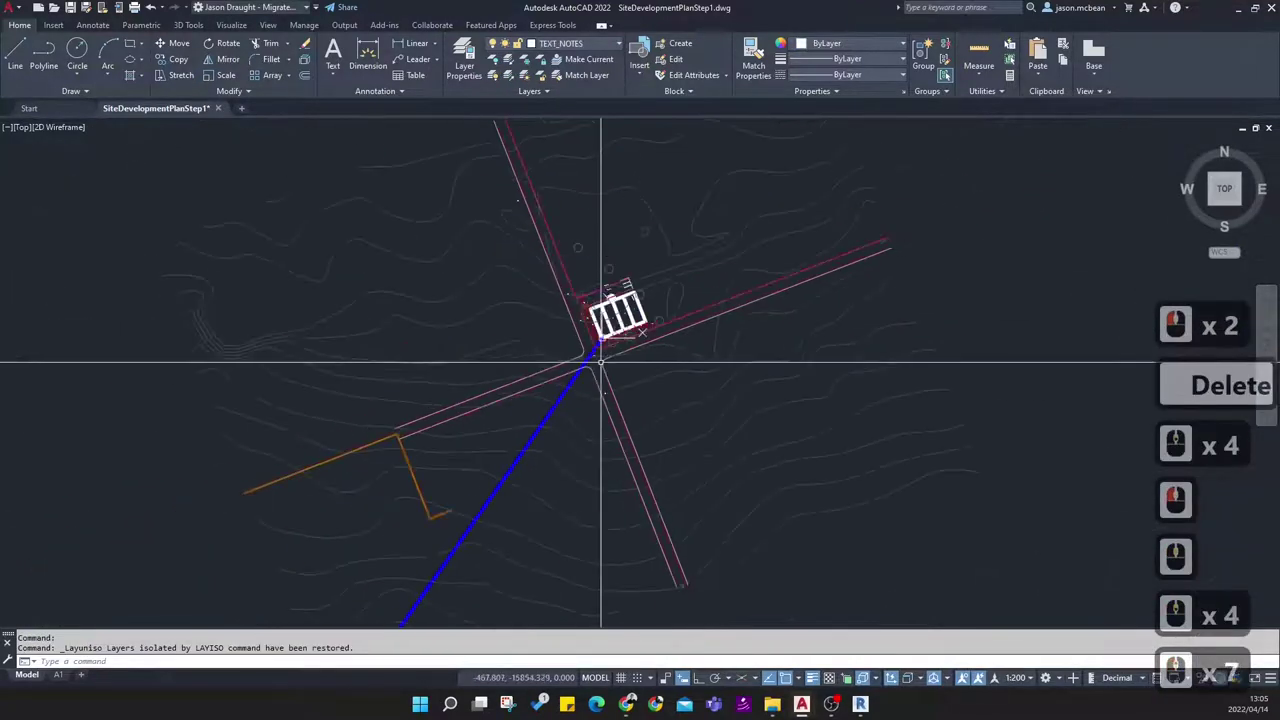
{"action": "scroll", "coordinate": [366, 337], "scroll_direction": "up", "scroll_amount": 3}
{"action": "scroll", "coordinate": [820, 349], "scroll_direction": "up", "scroll_amount": 3}
{"action": "scroll", "coordinate": [823, 357], "scroll_direction": "down", "scroll_amount": 2}
{"action": "scroll", "coordinate": [889, 332], "scroll_direction": "down", "scroll_amount": 5}
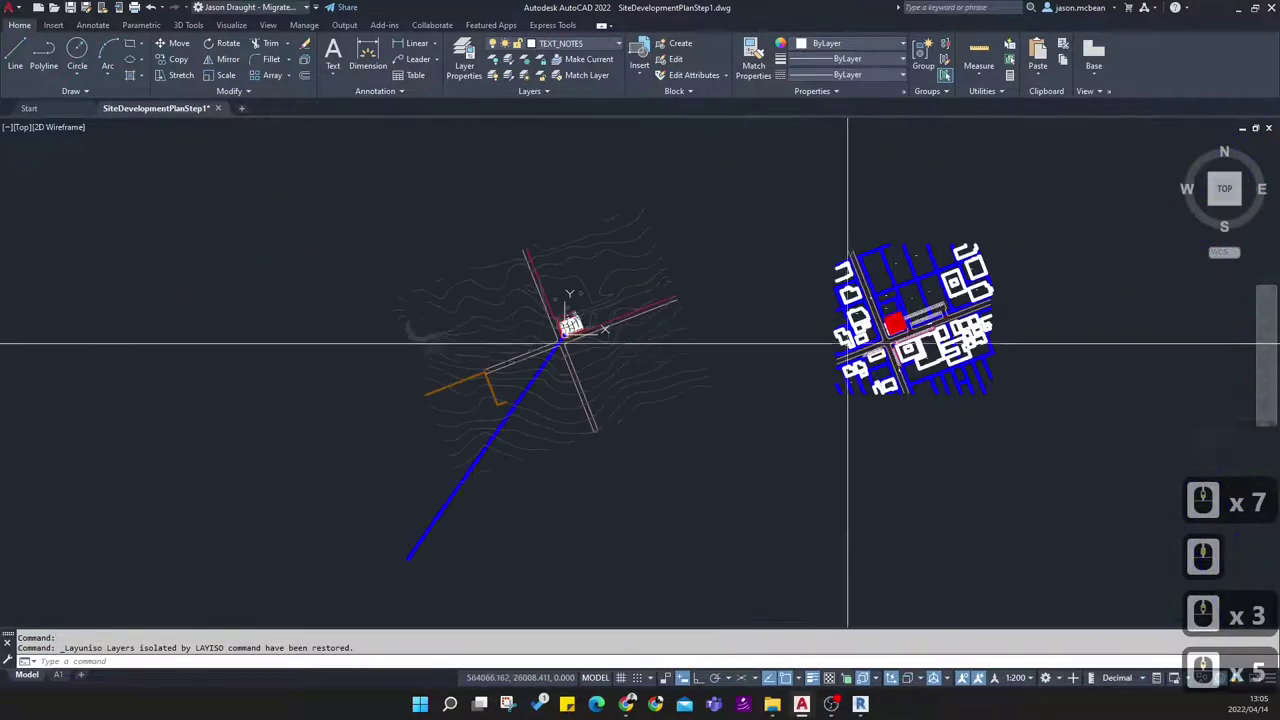
Delete the orange Roads lines at the far end of the south-west street
{"action": "scroll", "coordinate": [521, 352], "scroll_direction": "up", "scroll_amount": 4}
{"action": "middle_click_drag", "start_coordinate": [374, 426], "coordinate": [612, 312]}
{"action": "scroll", "coordinate": [496, 393], "scroll_direction": "up", "scroll_amount": 3}
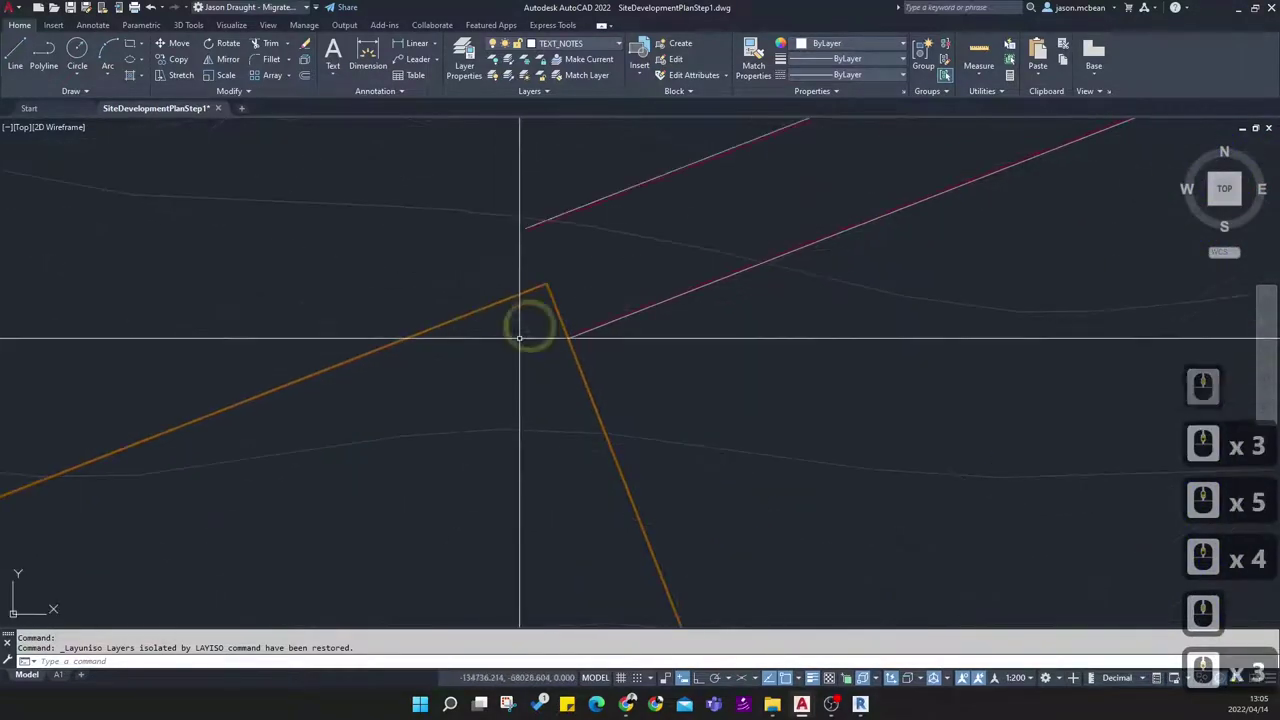
{"action": "left_click", "coordinate": [555, 304]}
{"action": "key", "text": "Delete"}
{"action": "left_click", "coordinate": [514, 320]}
{"action": "left_click", "coordinate": [486, 303]}
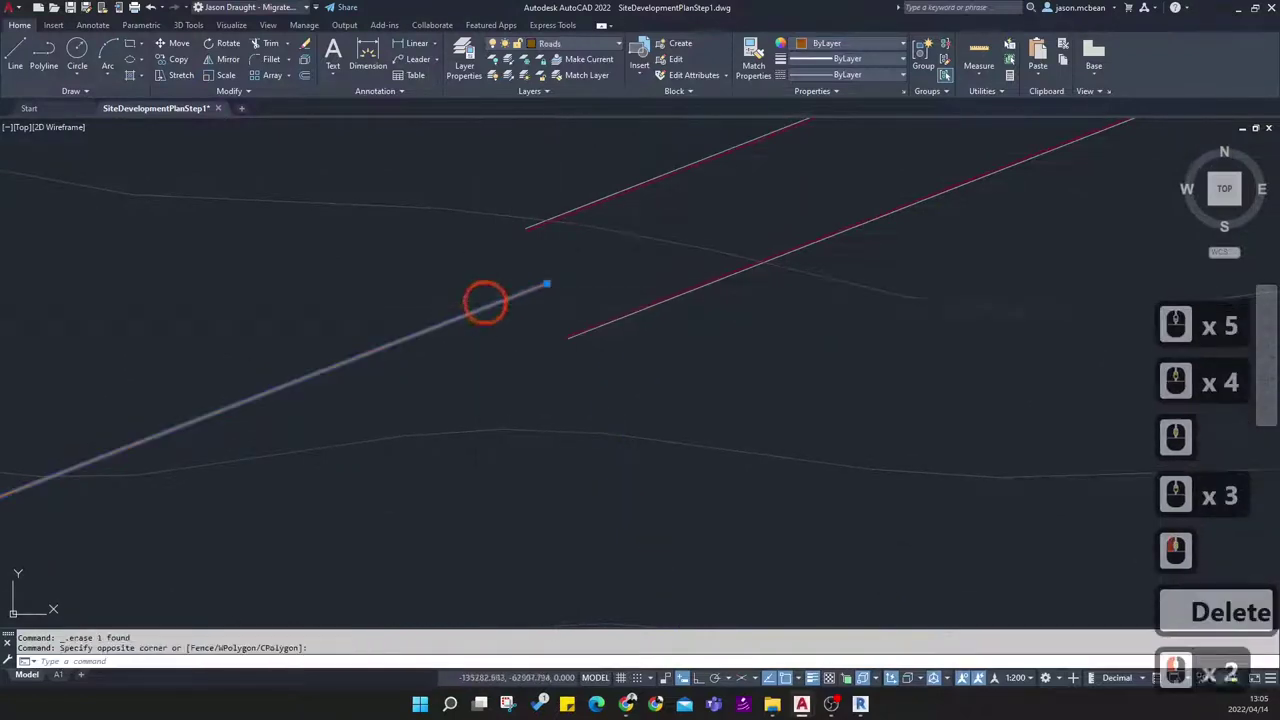
{"action": "key", "text": "Delete"}
Delete the paired road edge lines on the south-west, south-east and north-west corners of the intersection
{"action": "left_click", "coordinate": [620, 371]}
{"action": "left_click", "coordinate": [577, 352]}
{"action": "key", "text": "Delete"}
{"action": "scroll", "coordinate": [754, 303], "scroll_direction": "down", "scroll_amount": 4}
{"action": "scroll", "coordinate": [754, 340], "scroll_direction": "down", "scroll_amount": 5}
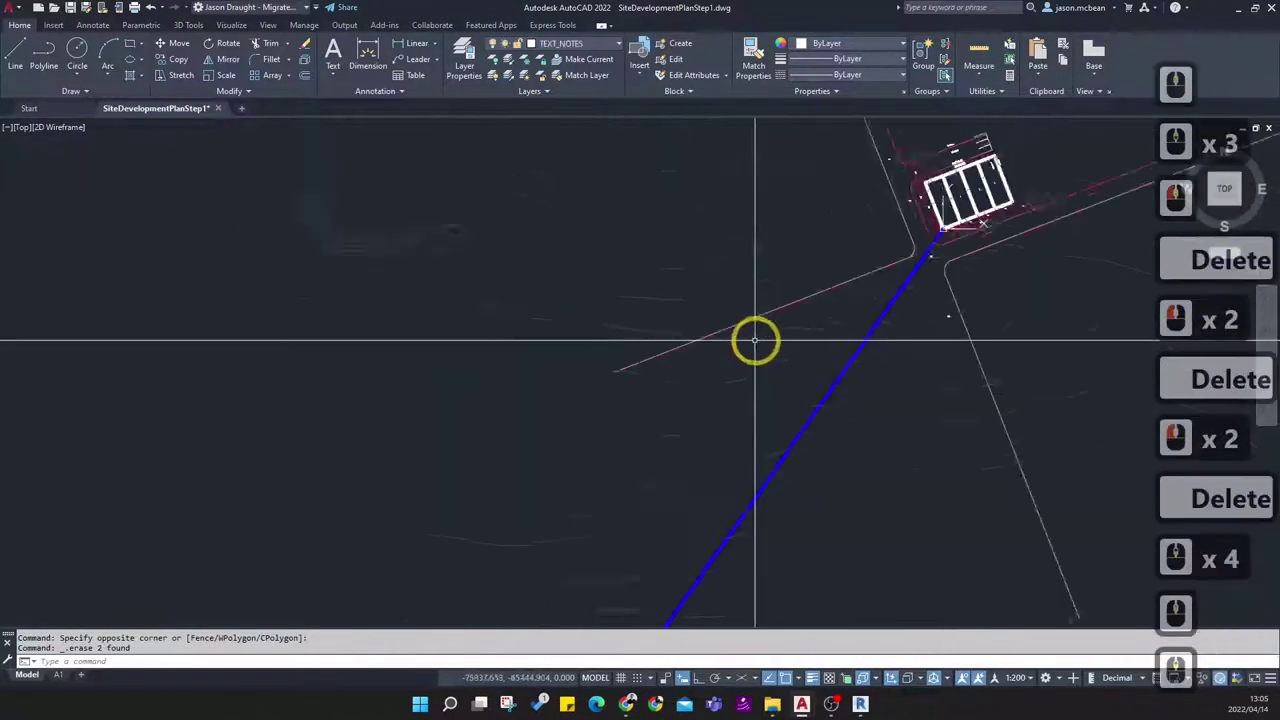
{"action": "scroll", "coordinate": [857, 386], "scroll_direction": "up", "scroll_amount": 7}
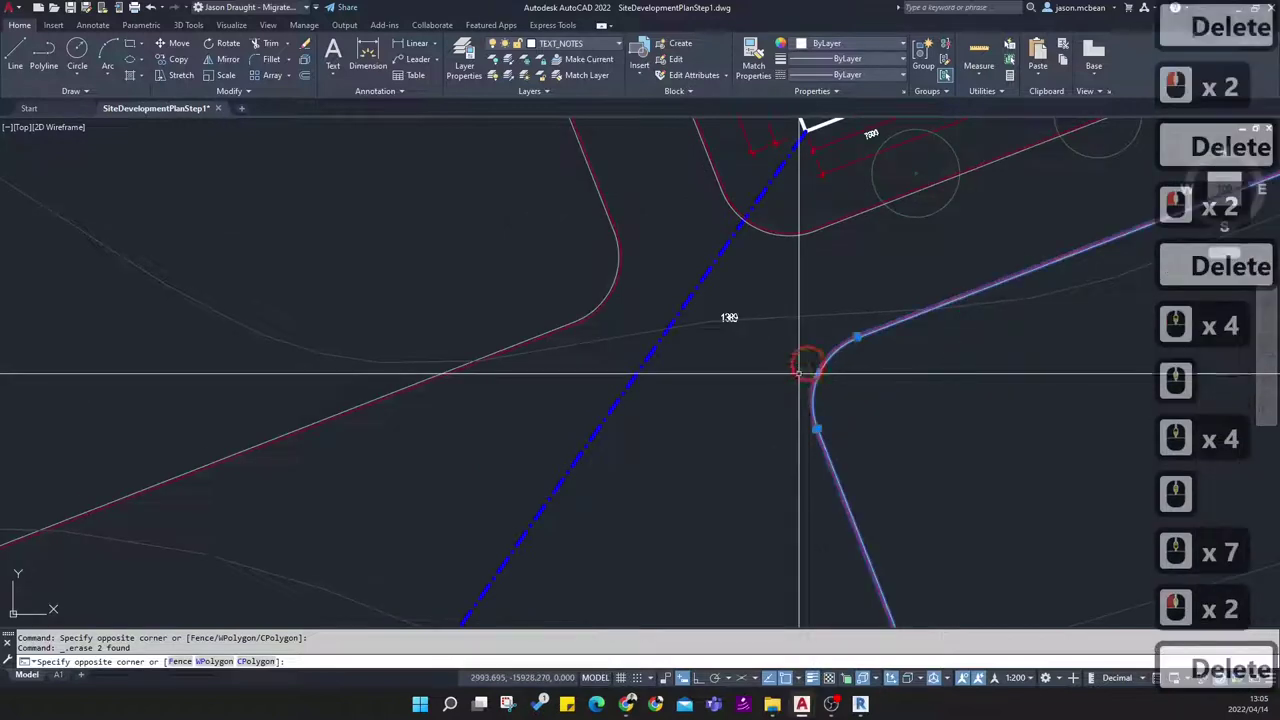
{"action": "left_click", "coordinate": [632, 304]}
{"action": "left_click", "coordinate": [526, 269]}
{"action": "key", "text": "Delete"}
{"action": "scroll", "coordinate": [623, 320], "scroll_direction": "down", "scroll_amount": 4}
{"action": "middle_click_drag", "start_coordinate": [651, 220], "coordinate": [640, 377]}
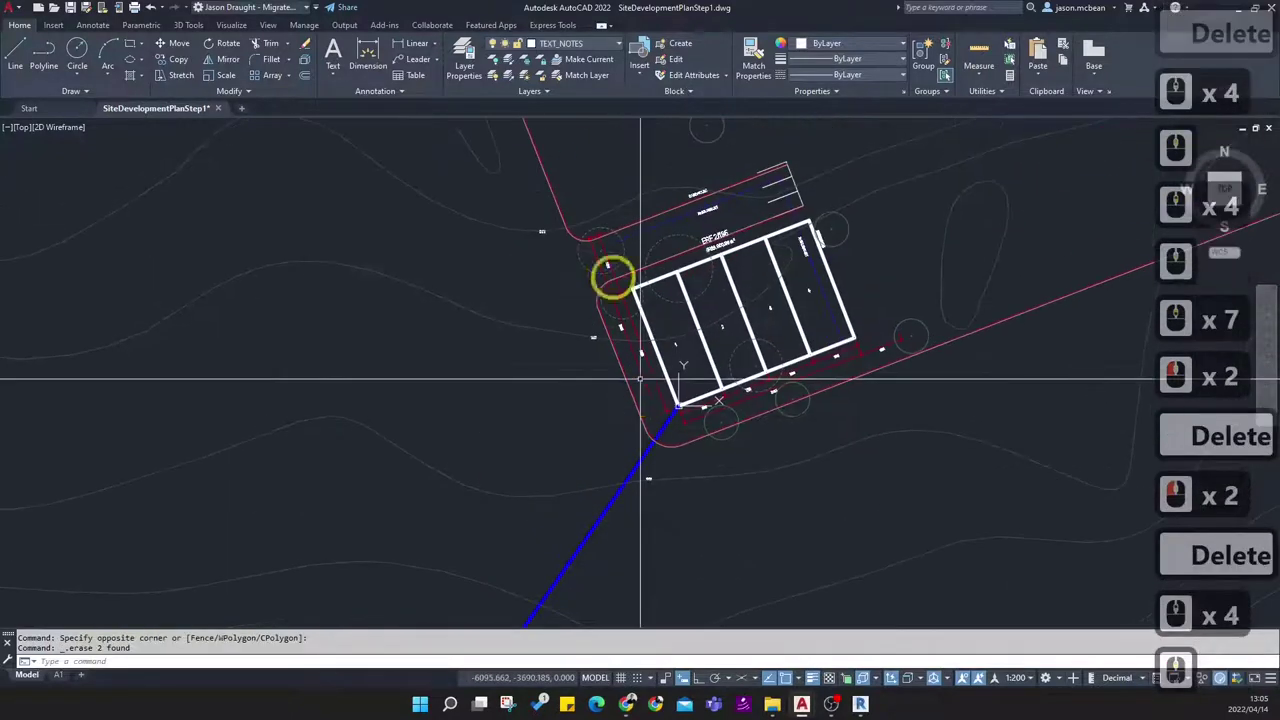
{"action": "scroll", "coordinate": [602, 262], "scroll_direction": "up", "scroll_amount": 3}
{"action": "left_click", "coordinate": [560, 429]}
{"action": "left_click", "coordinate": [557, 294]}
{"action": "scroll", "coordinate": [531, 217], "scroll_direction": "down", "scroll_amount": 3}
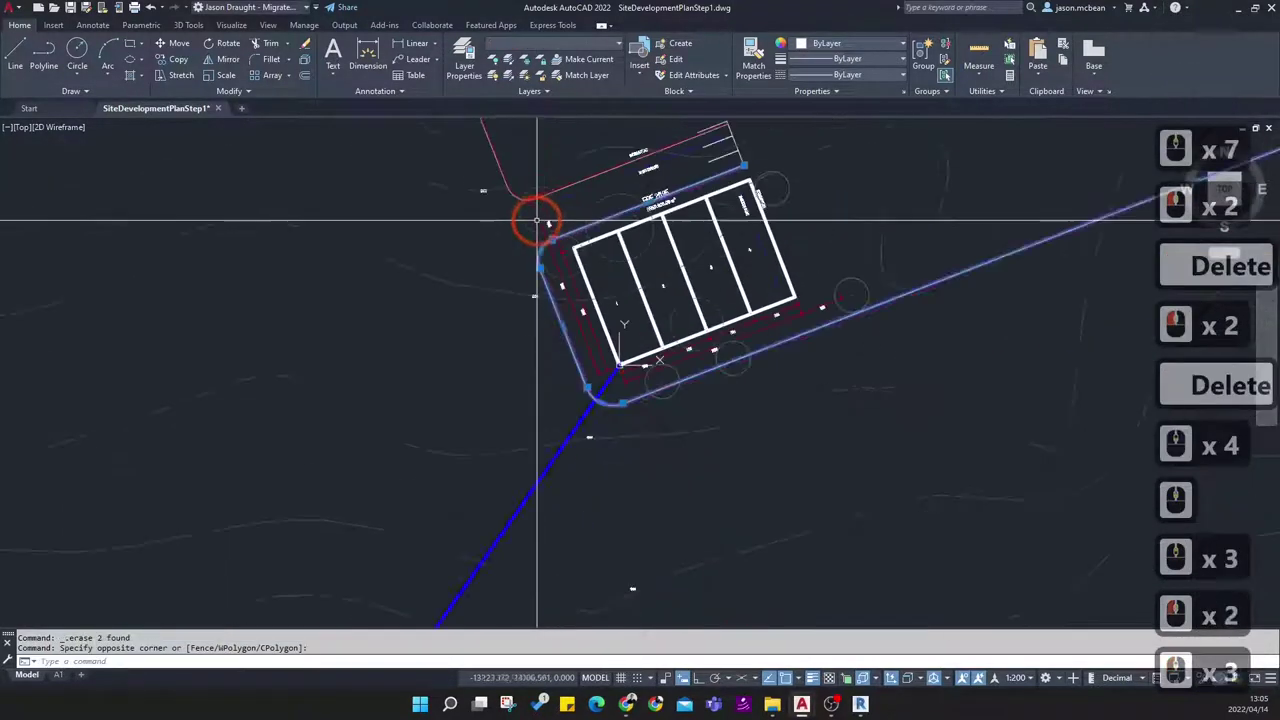
{"action": "key", "text": "Escape"}
Break a small gap in both kerb lines west of the site, just south of the rounded north-west corner
{"action": "scroll", "coordinate": [563, 390], "scroll_direction": "up", "scroll_amount": 5}
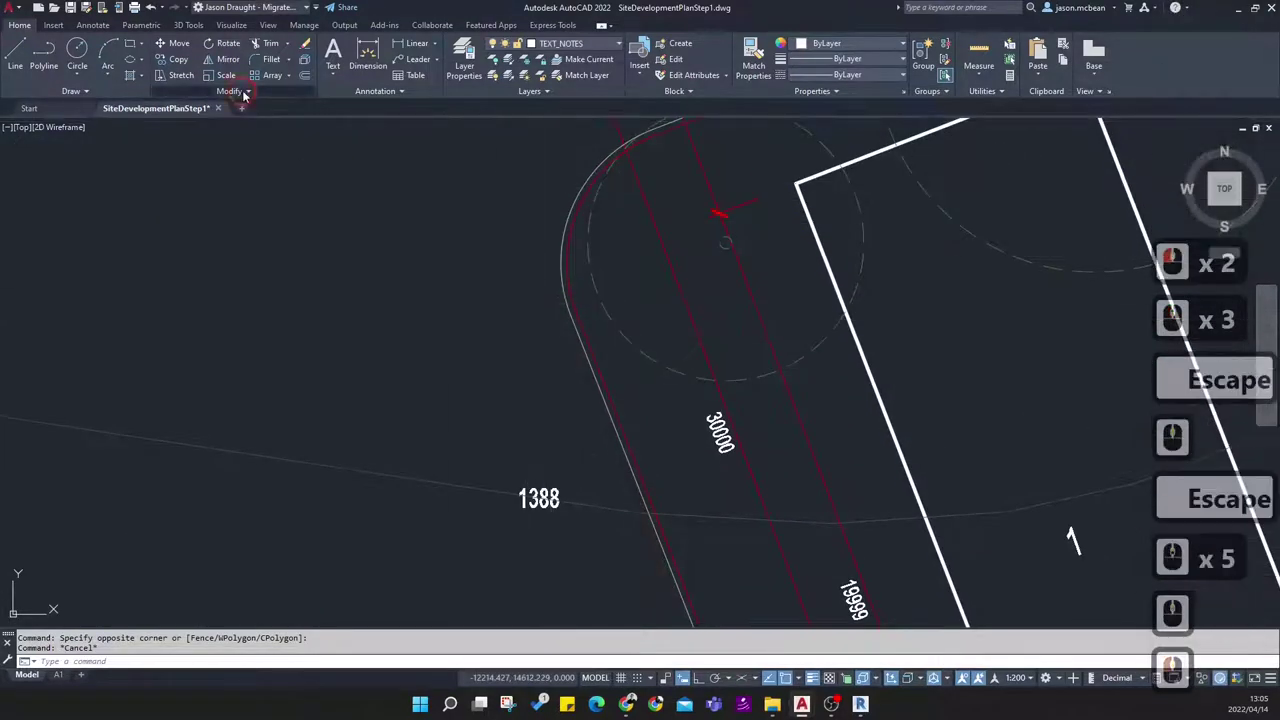
{"action": "left_click", "coordinate": [179, 126]}
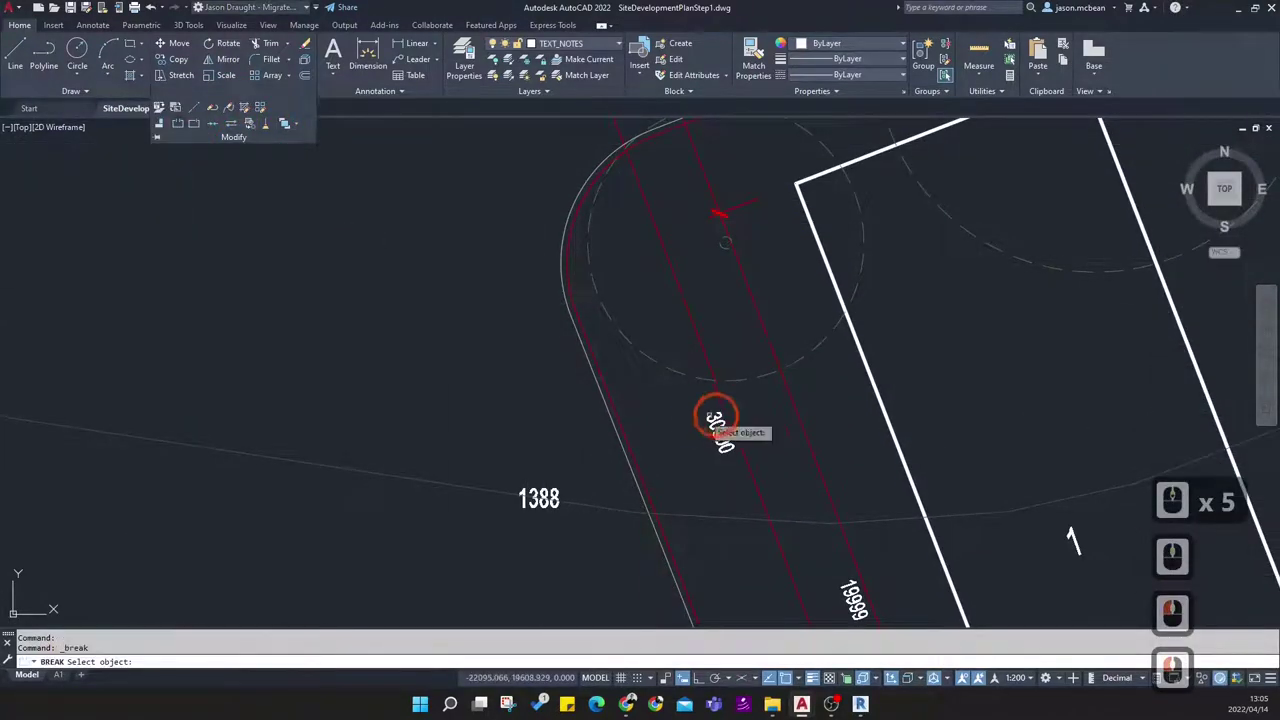
{"action": "scroll", "coordinate": [590, 365], "scroll_direction": "up", "scroll_amount": 2}
{"action": "left_click", "coordinate": [600, 362]}
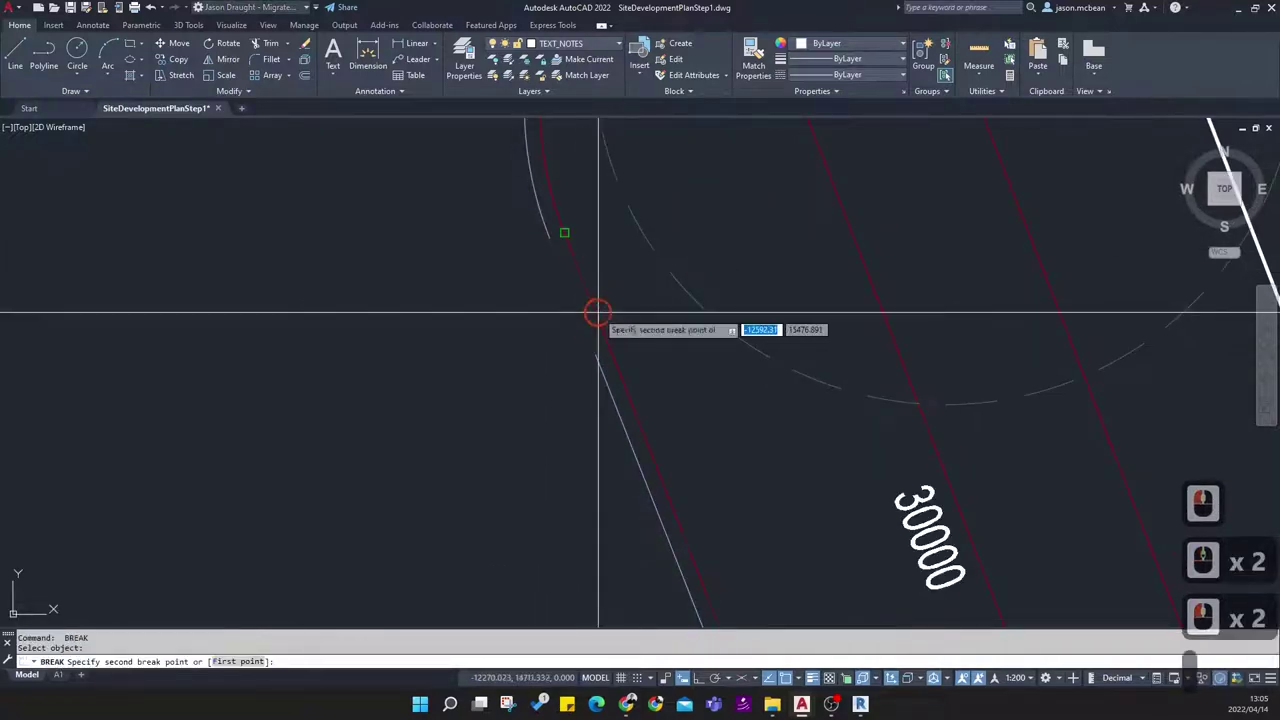
{"action": "left_click", "coordinate": [565, 232]}
{"action": "scroll", "coordinate": [694, 400], "scroll_direction": "down", "scroll_amount": 5}
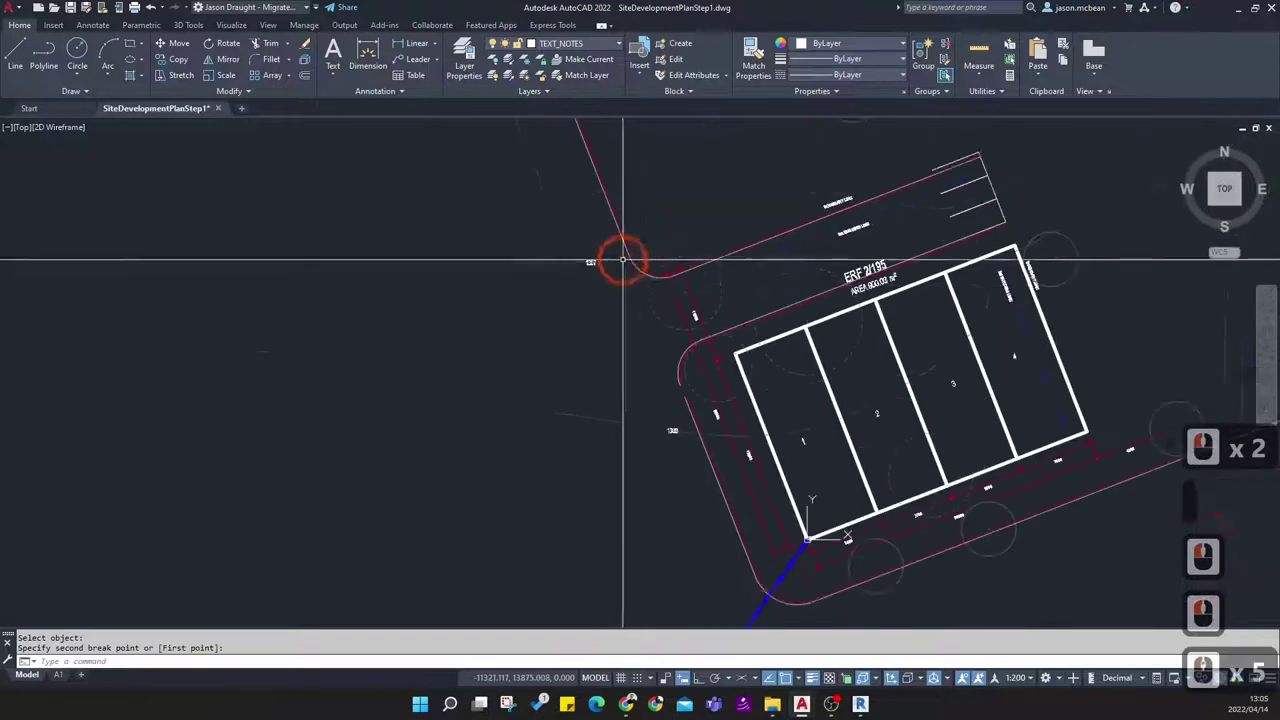
Break both kerb lines where the street from the north meets the curve near contour label 1387
{"action": "middle_click_drag", "start_coordinate": [623, 260], "coordinate": [663, 343]}
{"action": "scroll", "coordinate": [669, 352], "scroll_direction": "up", "scroll_amount": 4}
{"action": "key", "text": "space"}
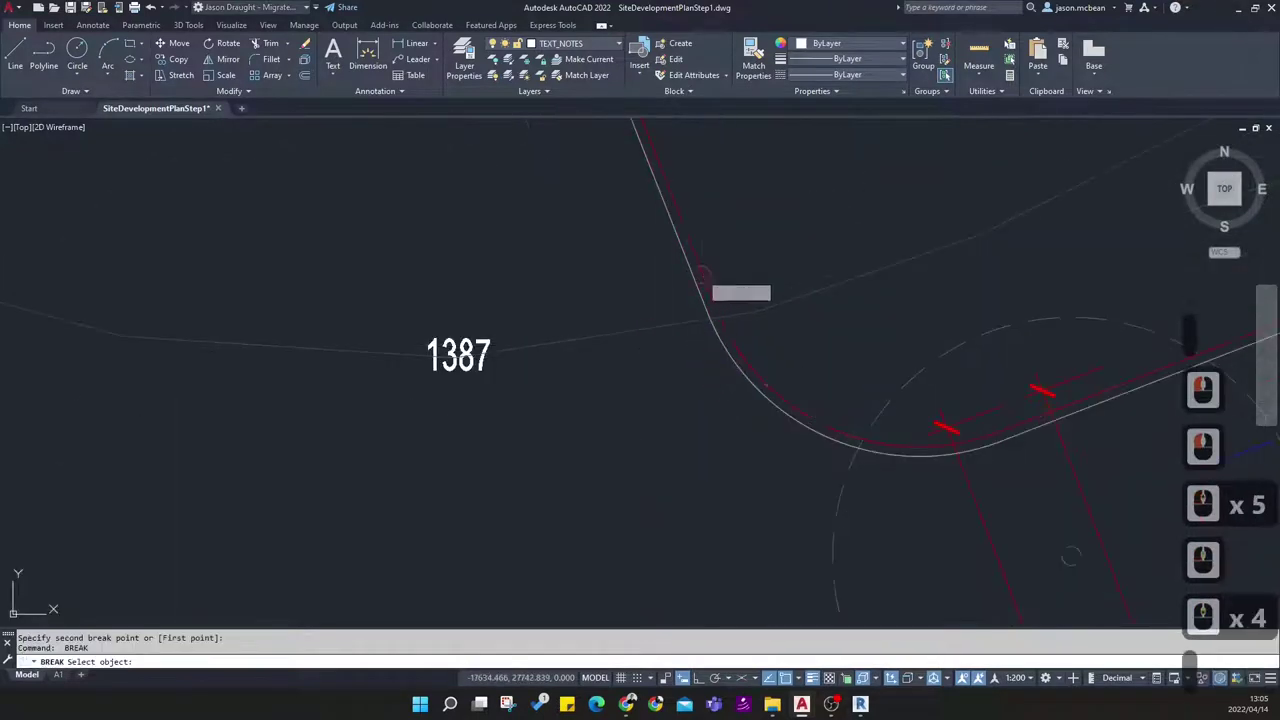
{"action": "left_click", "coordinate": [718, 313]}
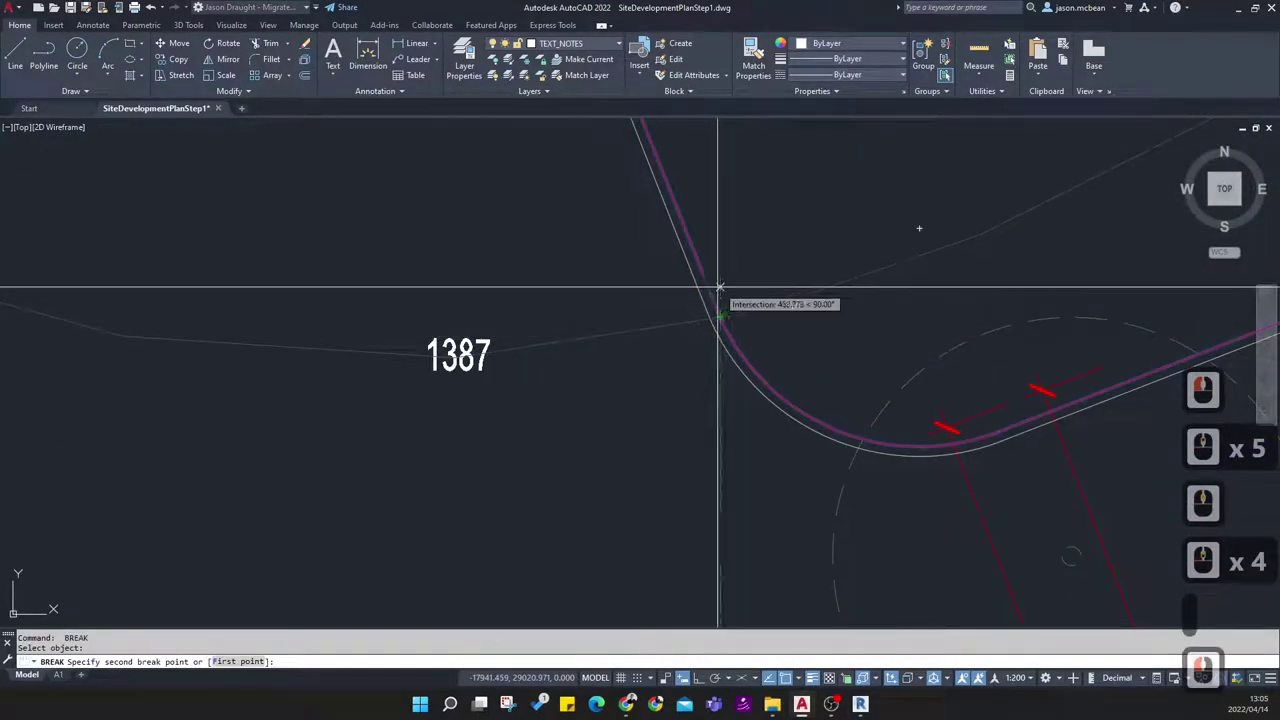
{"action": "left_click", "coordinate": [670, 263]}
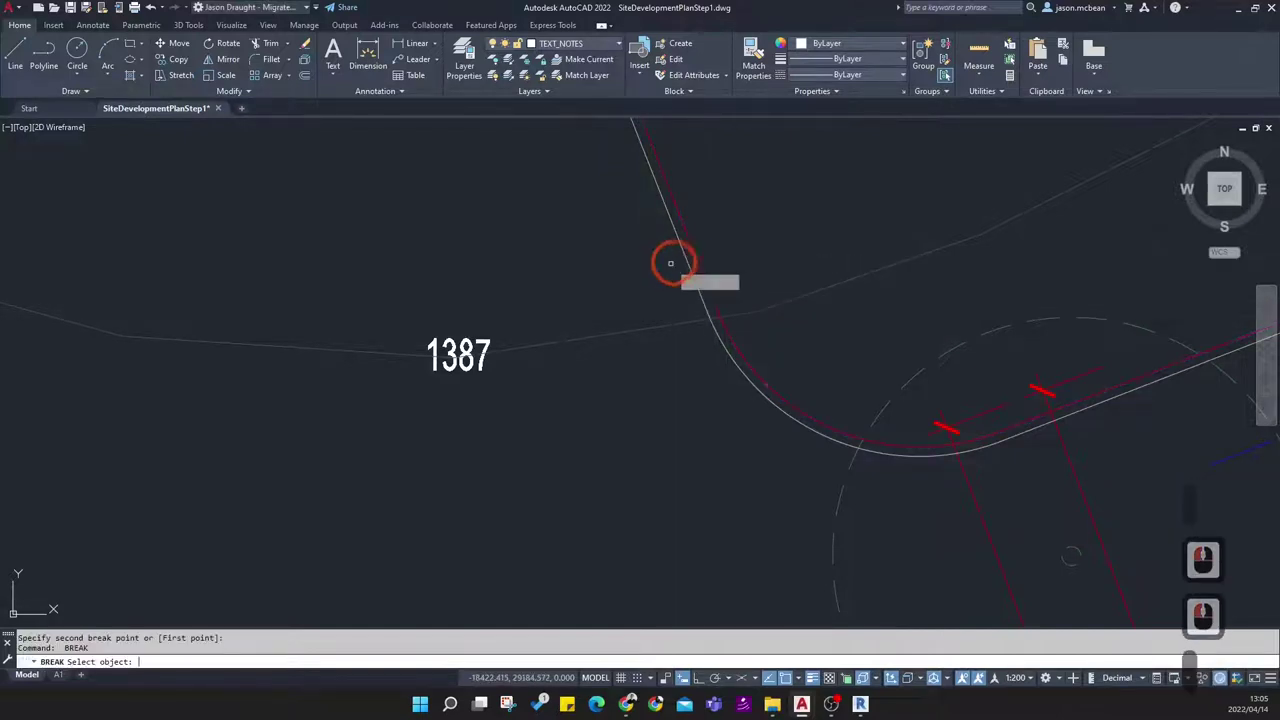
{"action": "left_click", "coordinate": [708, 311]}
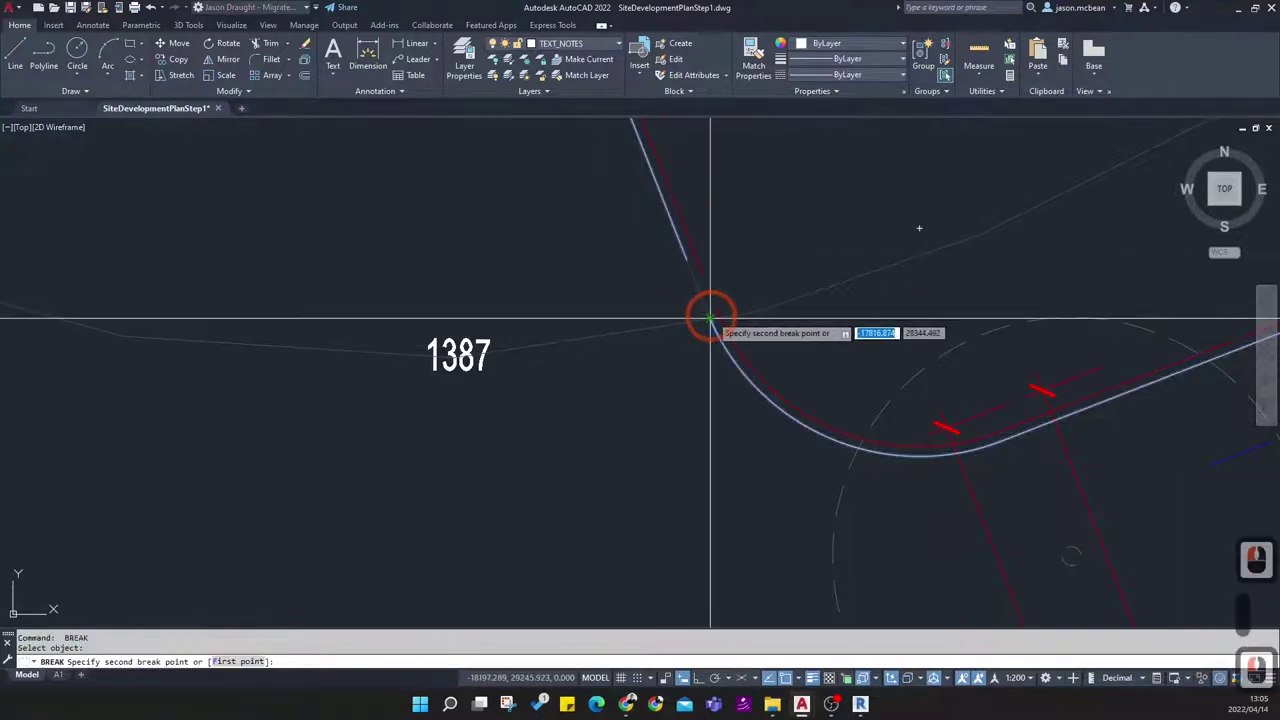
{"action": "left_click", "coordinate": [705, 305]}
{"action": "key", "text": "Escape"}
Delete the two detached kerb lines running north from the break near contour label 1387
{"action": "left_click", "coordinate": [729, 262]}
{"action": "left_click", "coordinate": [663, 248]}
{"action": "key", "text": "Delete"}
{"action": "scroll", "coordinate": [657, 297], "scroll_direction": "down", "scroll_amount": 7}
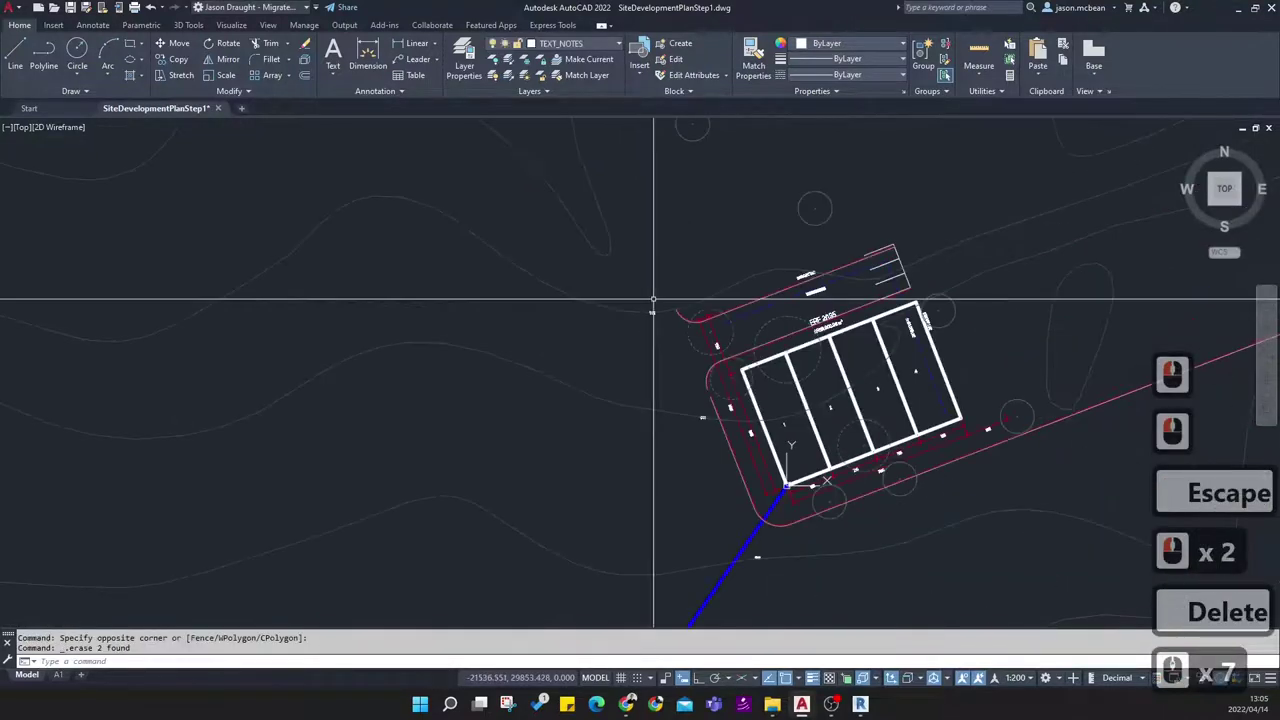
Delete the two kerb lines that run along the site's west and south sides and continue east along the street
{"action": "scroll", "coordinate": [748, 467], "scroll_direction": "up", "scroll_amount": 1}
{"action": "scroll", "coordinate": [894, 377], "scroll_direction": "down", "scroll_amount": 2}
{"action": "scroll", "coordinate": [671, 429], "scroll_direction": "up", "scroll_amount": 2}
{"action": "scroll", "coordinate": [639, 369], "scroll_direction": "up", "scroll_amount": 1}
{"action": "scroll", "coordinate": [639, 369], "scroll_direction": "down", "scroll_amount": 3}
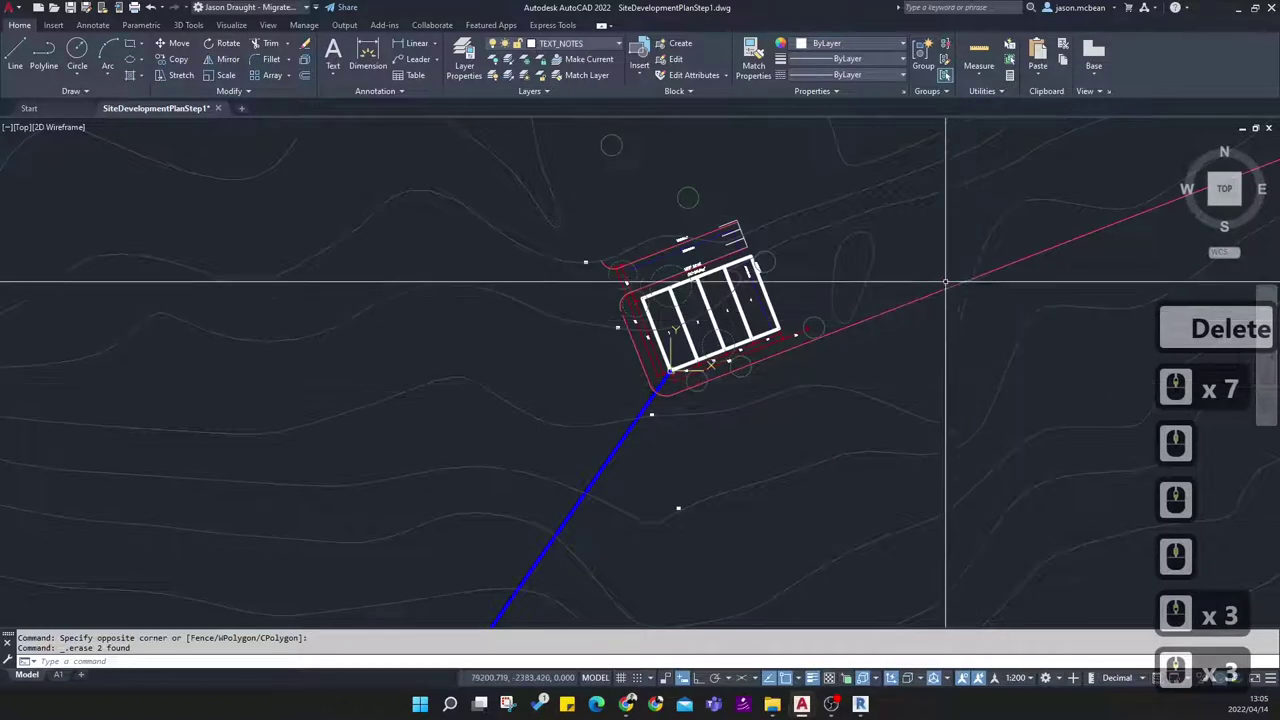
{"action": "left_click", "coordinate": [911, 260]}
{"action": "left_click", "coordinate": [898, 315]}
{"action": "key", "text": "Delete"}
Delete the blue diagonal marker line running south-west from the site corner
{"action": "scroll", "coordinate": [758, 394], "scroll_direction": "down", "scroll_amount": 3}
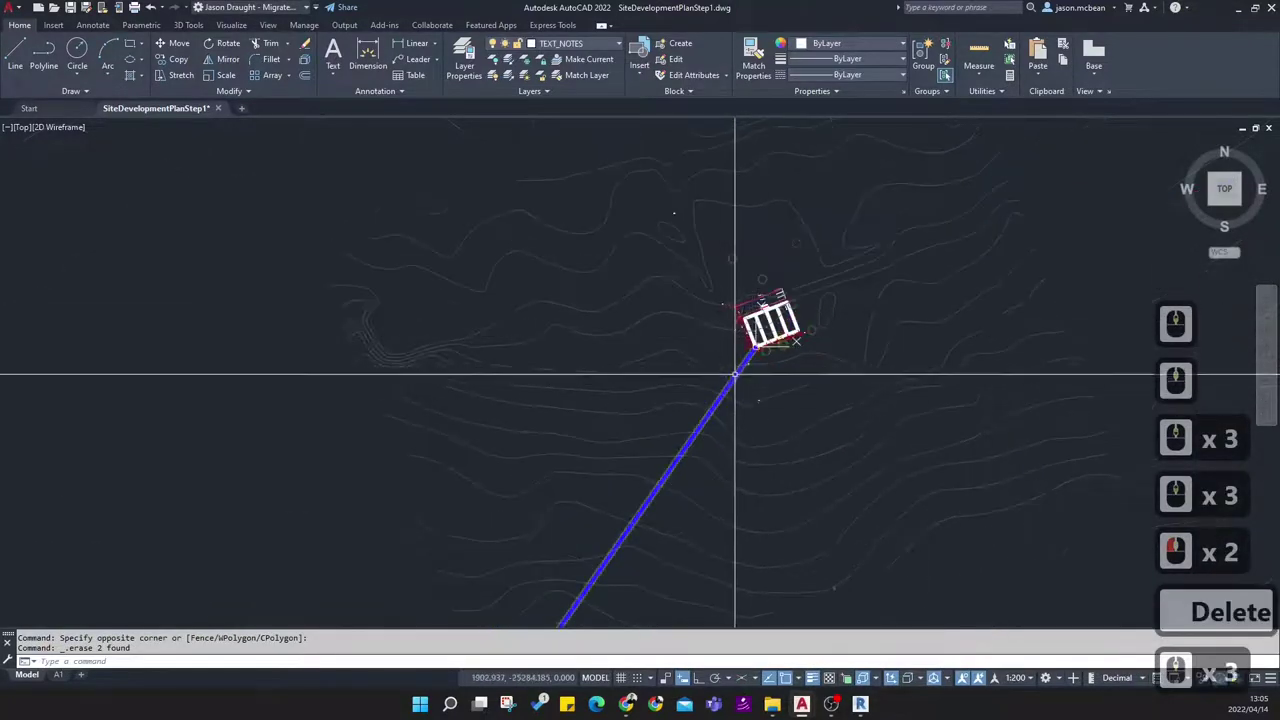
{"action": "left_click", "coordinate": [735, 380]}
{"action": "left_click", "coordinate": [724, 375]}
{"action": "key", "text": "Delete"}
{"action": "scroll", "coordinate": [756, 372], "scroll_direction": "down", "scroll_amount": 2}
{"action": "left_click", "coordinate": [812, 393]}
{"action": "key", "text": "Delete"}
Start copying the location map, selecting the plots, buildings and roads around the red site block with crossing windows on its east, south and north
{"action": "mouse_move", "coordinate": [757, 375]}
{"action": "middle_mouse_down"}
{"action": "mouse_move", "coordinate": [643, 386]}
{"action": "mouse_move", "coordinate": [614, 229]}
{"action": "middle_mouse_up"}
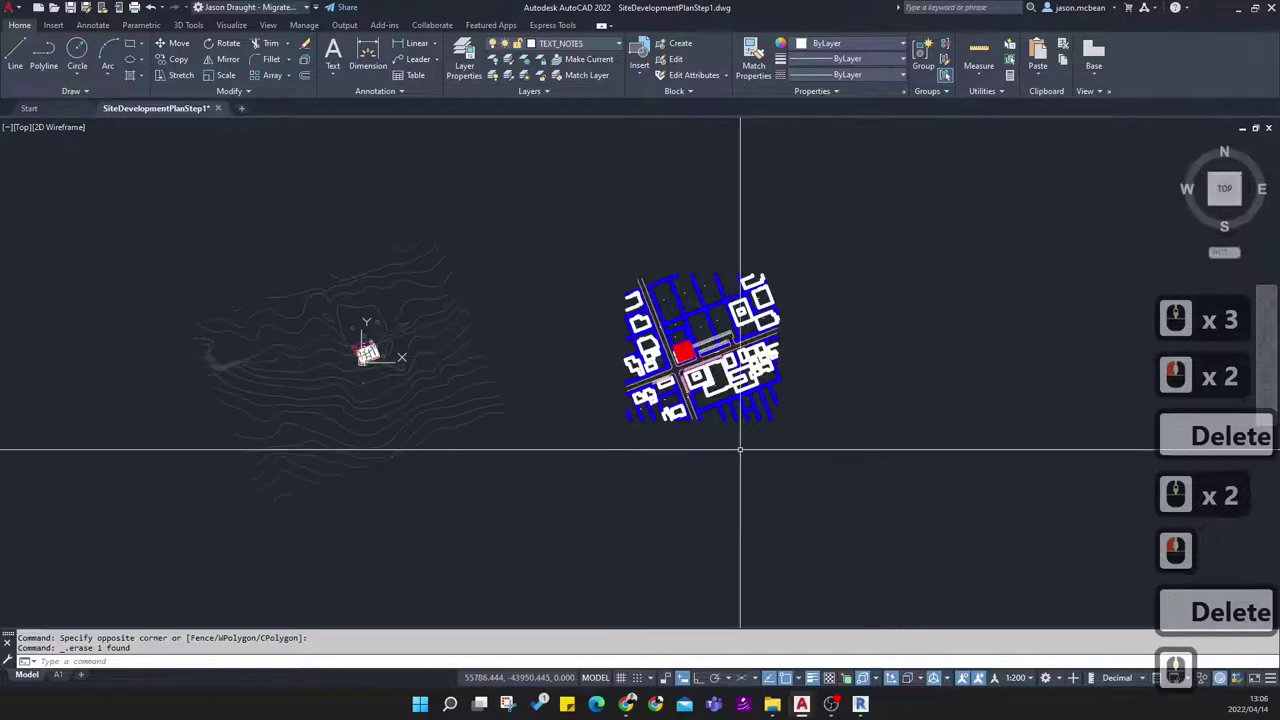
{"action": "scroll", "coordinate": [737, 360], "scroll_direction": "up", "scroll_amount": 2}
{"action": "type", "text": "co"}
{"action": "key", "text": "Return"}
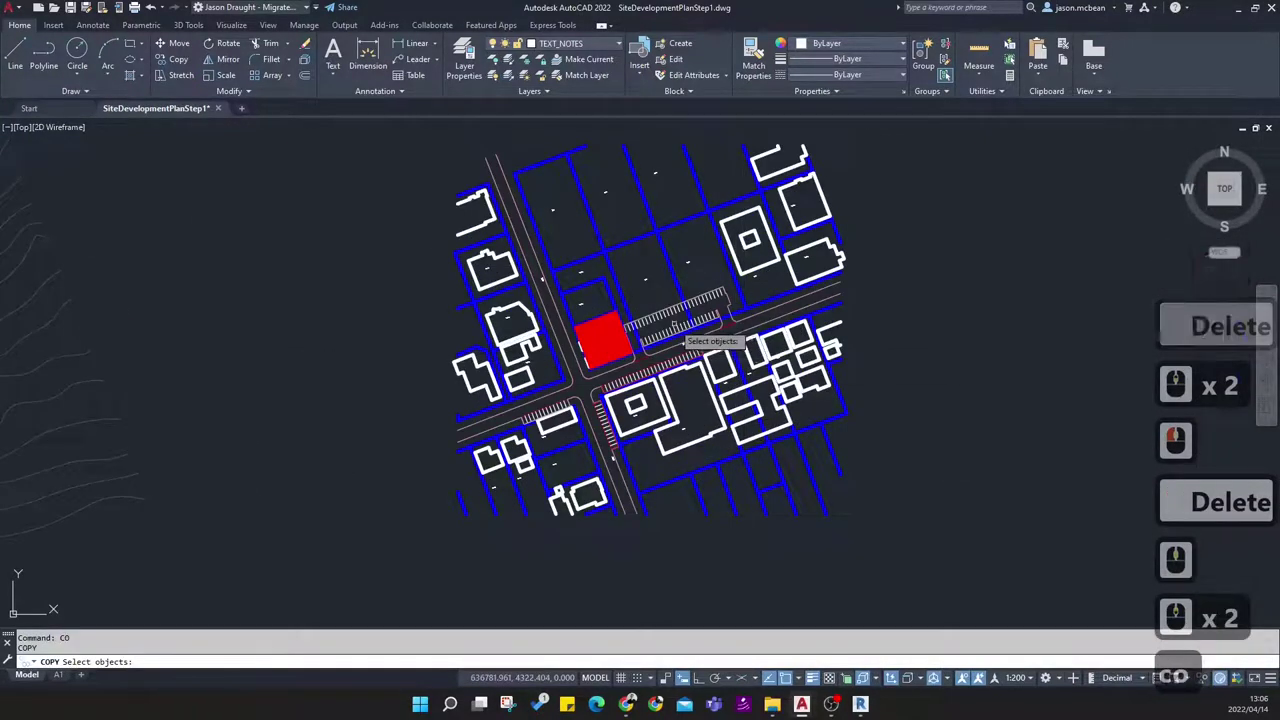
{"action": "scroll", "coordinate": [675, 325], "scroll_direction": "up", "scroll_amount": 3}
{"action": "scroll", "coordinate": [786, 334], "scroll_direction": "down", "scroll_amount": 2}
{"action": "scroll", "coordinate": [786, 320], "scroll_direction": "up", "scroll_amount": 2}
{"action": "scroll", "coordinate": [874, 295], "scroll_direction": "down", "scroll_amount": 2}
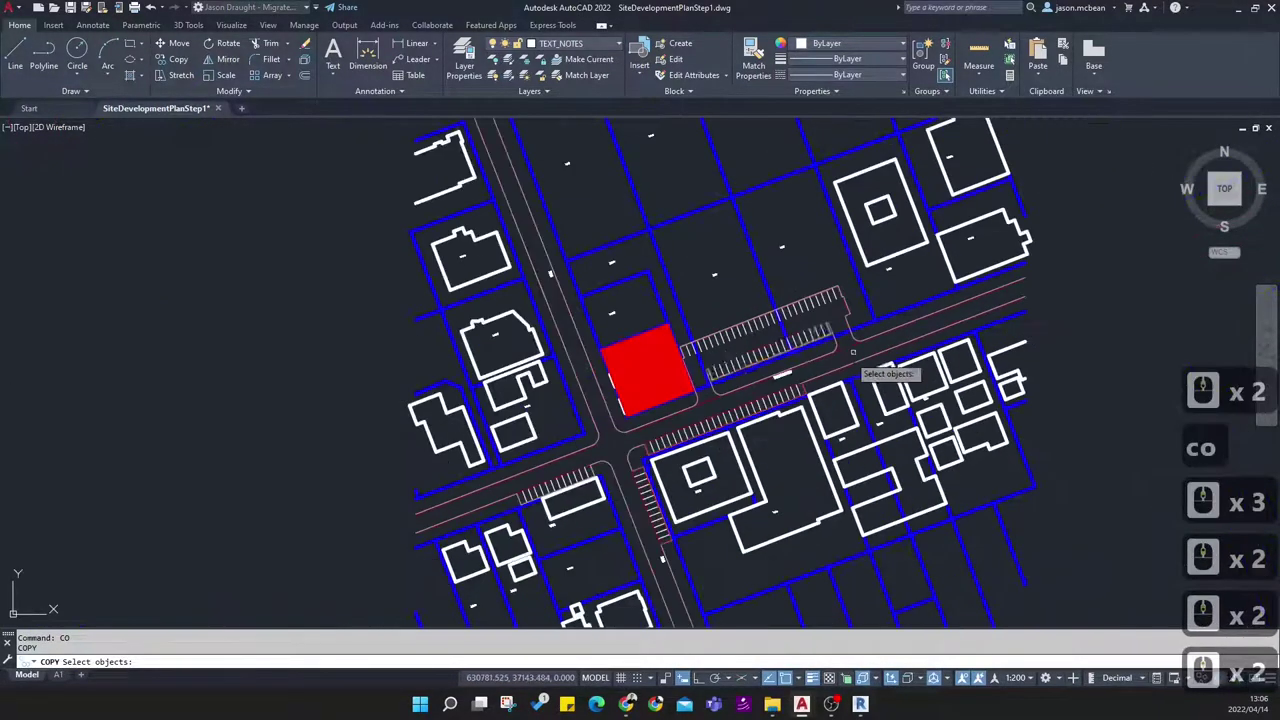
{"action": "scroll", "coordinate": [785, 342], "scroll_direction": "down", "scroll_amount": 4}
{"action": "left_click", "coordinate": [955, 522]}
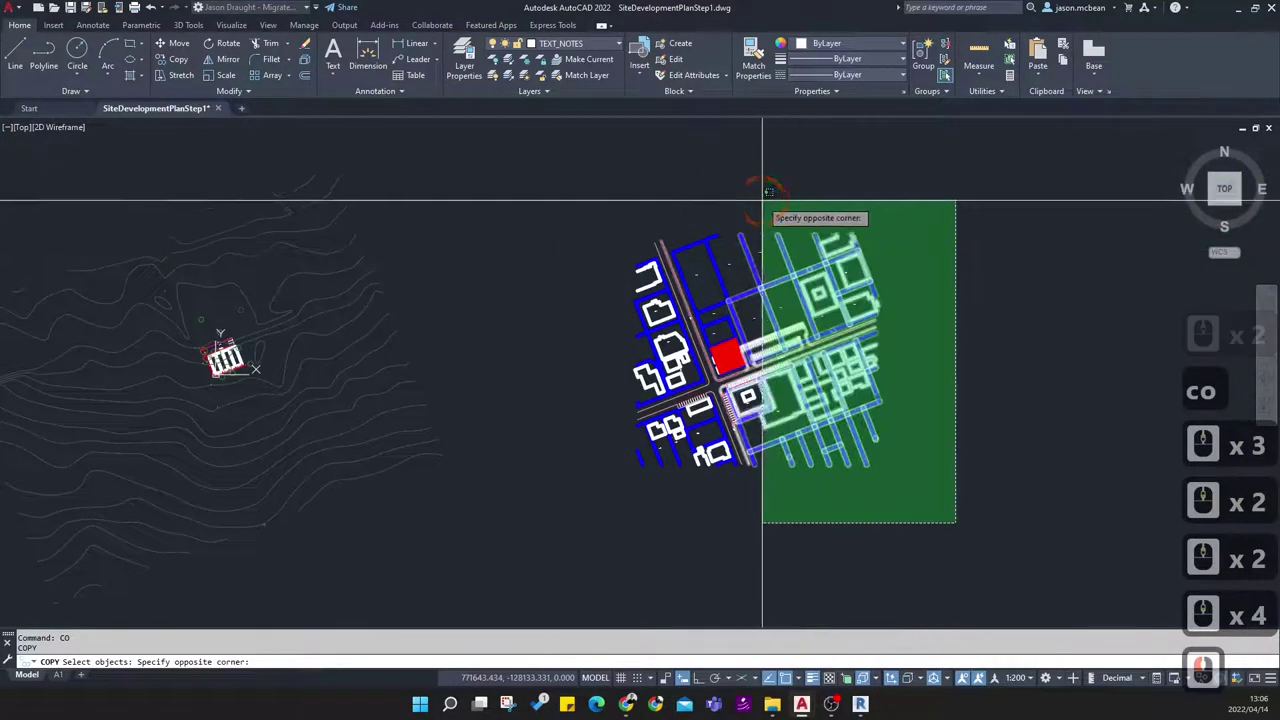
{"action": "left_click", "coordinate": [763, 206]}
{"action": "left_click", "coordinate": [931, 523]}
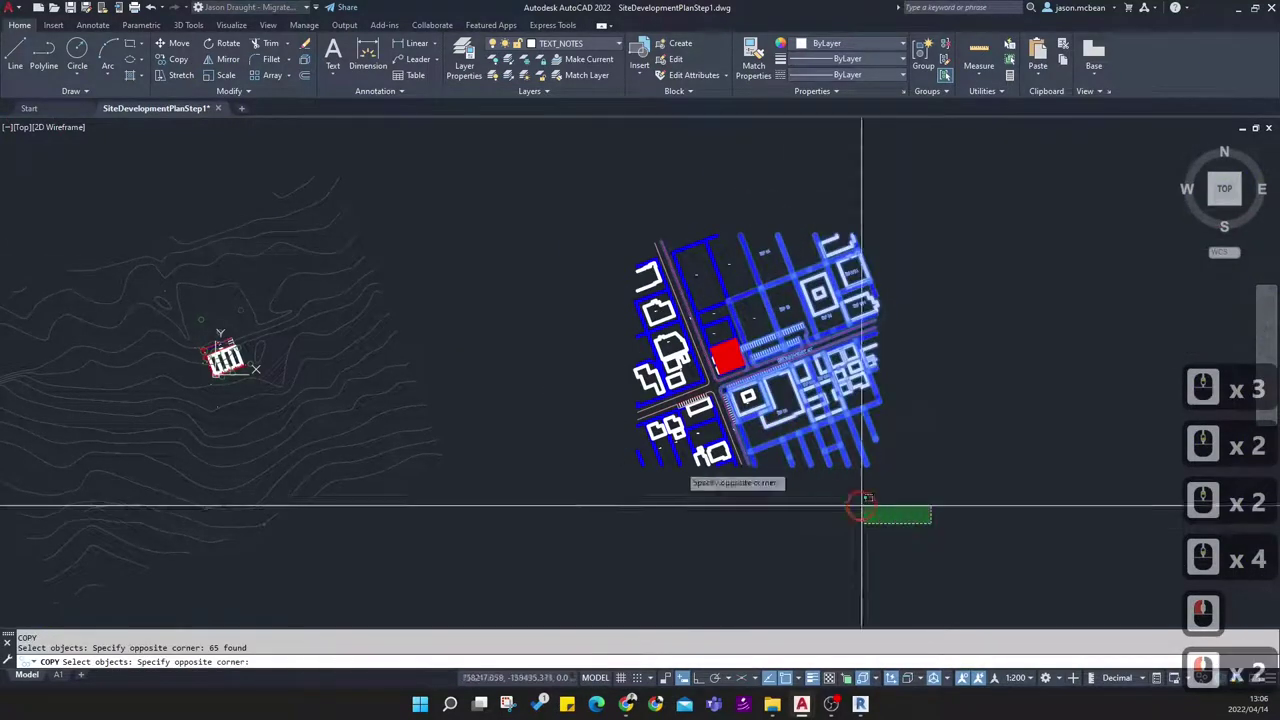
{"action": "left_click", "coordinate": [522, 380]}
{"action": "left_click", "coordinate": [903, 194]}
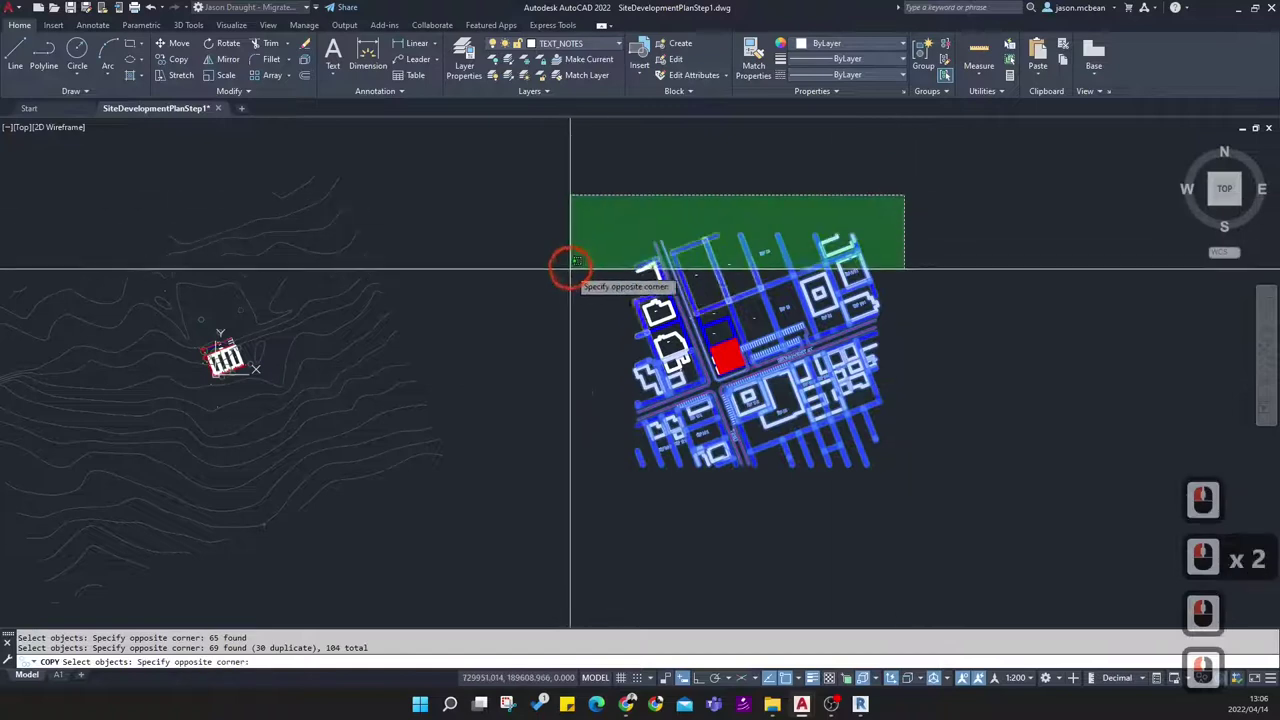
{"action": "left_click", "coordinate": [580, 337]}
Add the single missing line near the red site block to the copy selection and finish selecting
{"action": "scroll", "coordinate": [676, 355], "scroll_direction": "up", "scroll_amount": 6}
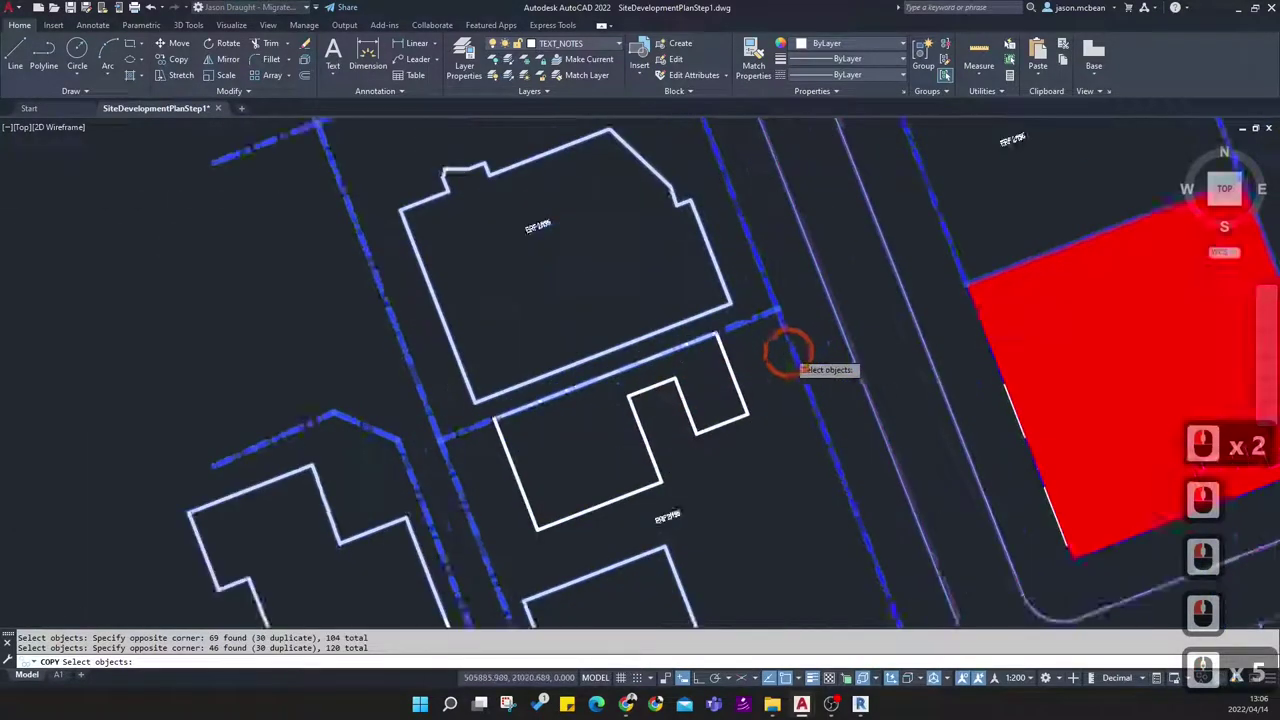
{"action": "scroll", "coordinate": [680, 389], "scroll_direction": "down", "scroll_amount": 3}
{"action": "scroll", "coordinate": [724, 370], "scroll_direction": "up", "scroll_amount": 5}
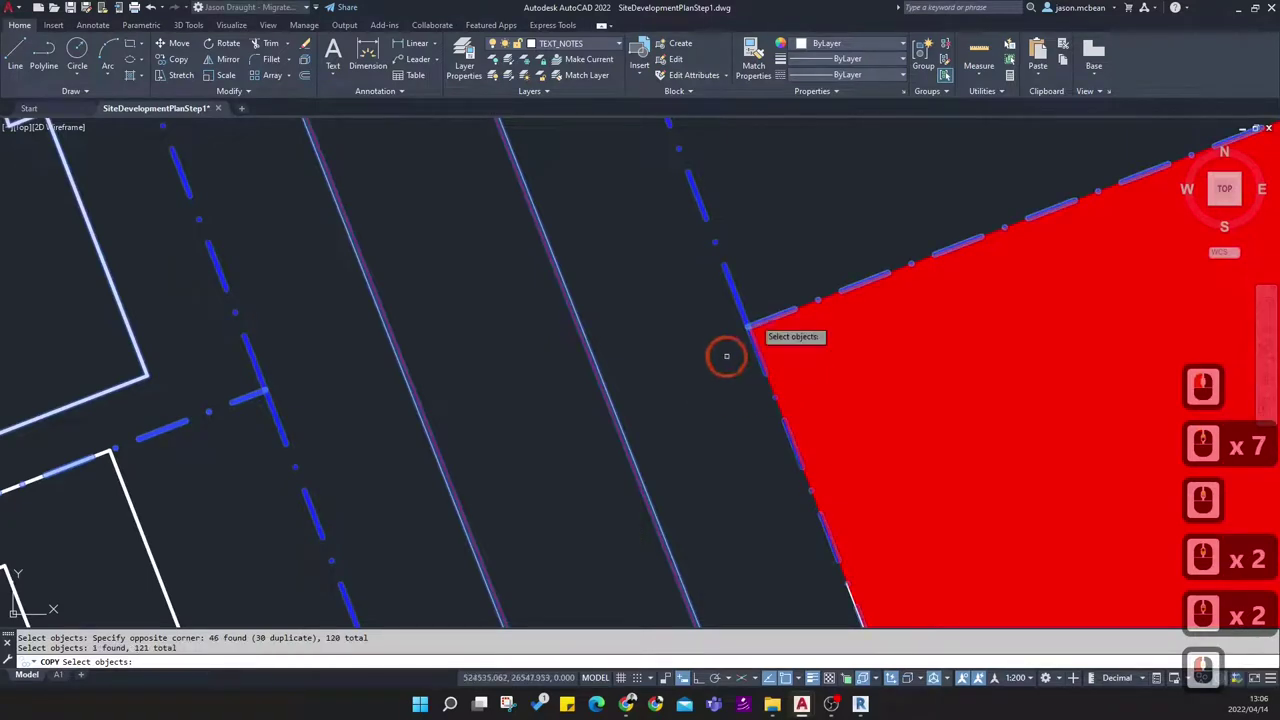
{"action": "scroll", "coordinate": [780, 260], "scroll_direction": "down", "scroll_amount": 4}
{"action": "scroll", "coordinate": [843, 363], "scroll_direction": "up", "scroll_amount": 4}
{"action": "scroll", "coordinate": [920, 345], "scroll_direction": "down", "scroll_amount": 6}
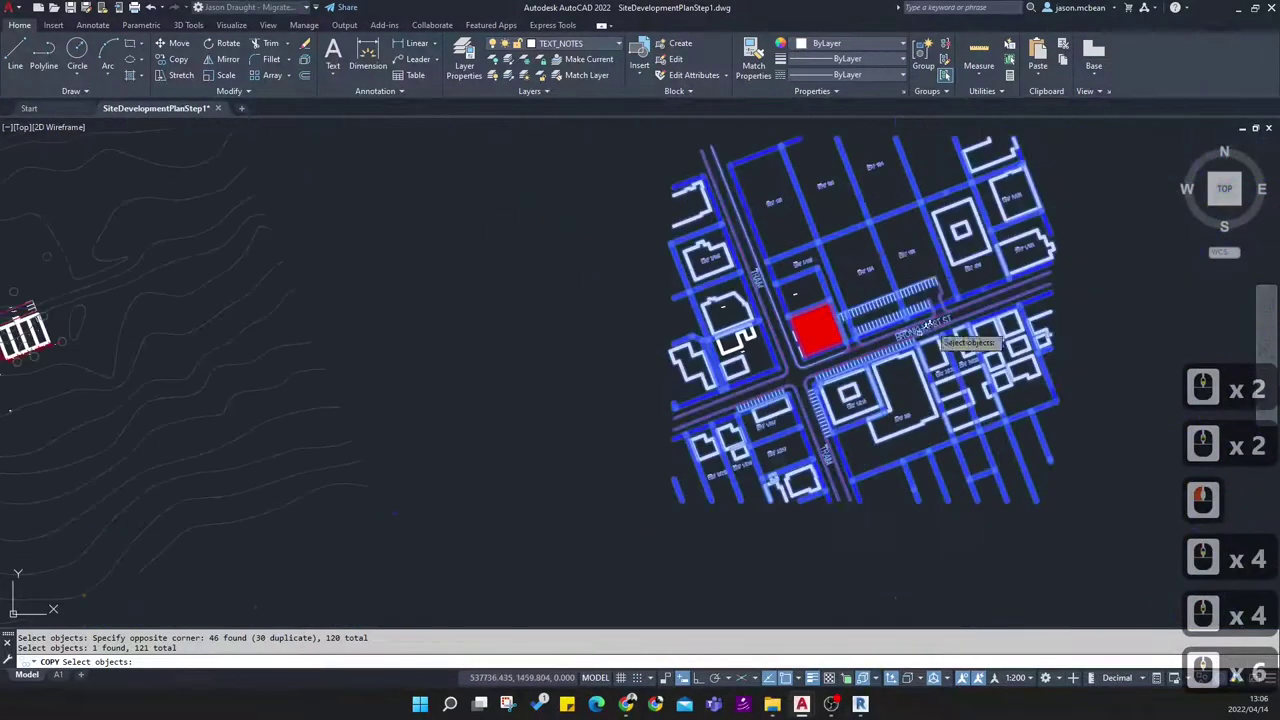
{"action": "scroll", "coordinate": [845, 255], "scroll_direction": "up", "scroll_amount": 3}
{"action": "scroll", "coordinate": [857, 217], "scroll_direction": "down", "scroll_amount": 5}
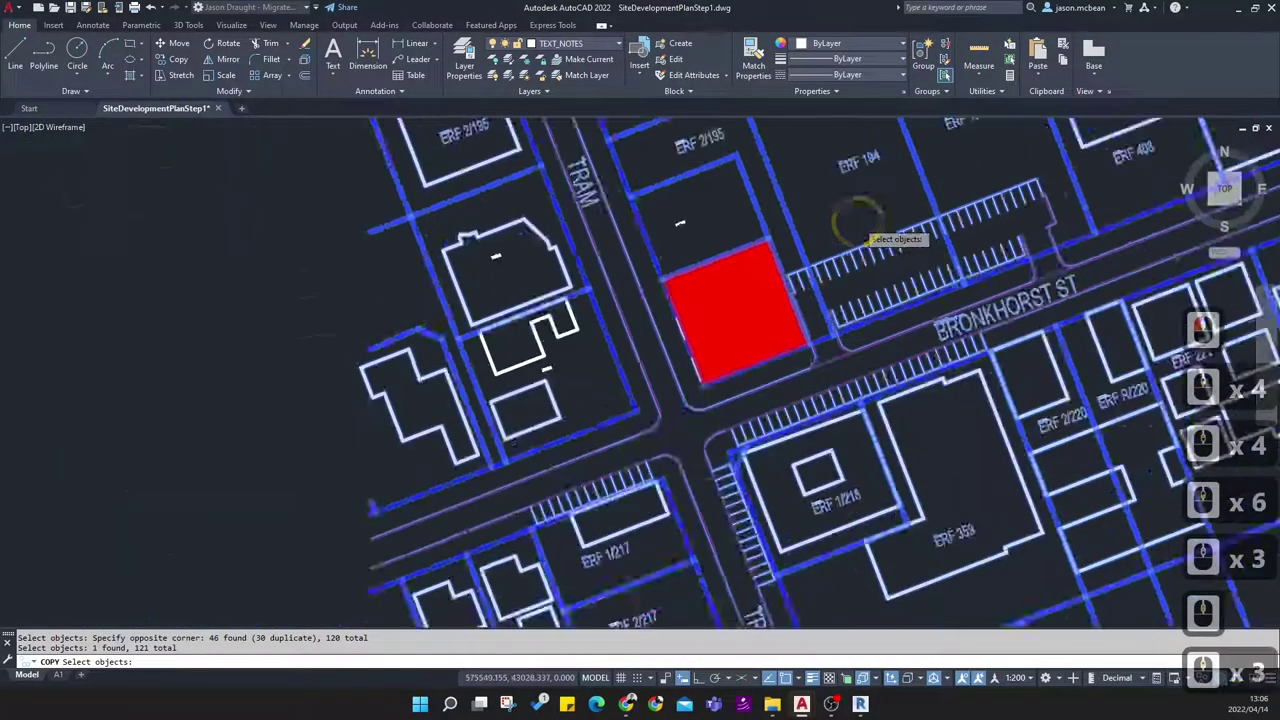
{"action": "scroll", "coordinate": [806, 292], "scroll_direction": "up", "scroll_amount": 7}
{"action": "key", "text": "Return"}
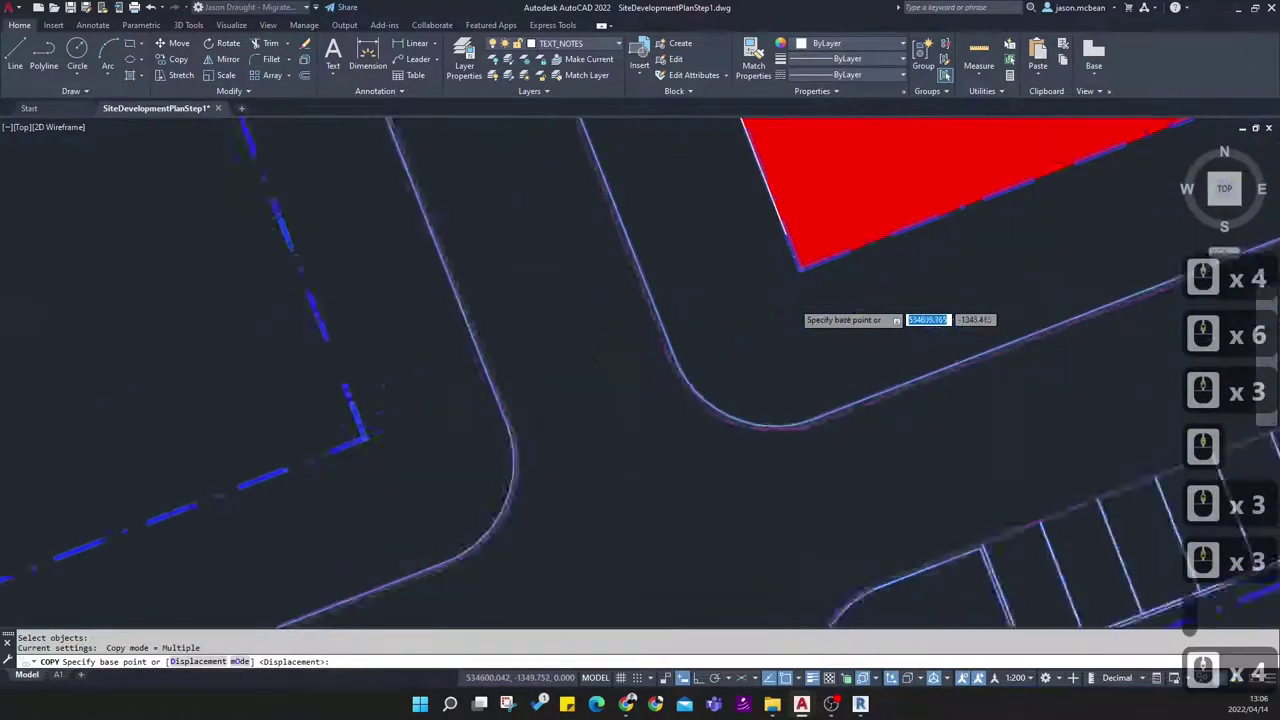
Copy the selected context from the red block's south-west corner onto the south-west corner of the subdivided site
{"action": "left_click", "coordinate": [806, 248]}
{"action": "scroll", "coordinate": [980, 306], "scroll_direction": "down", "scroll_amount": 6}
{"action": "scroll", "coordinate": [588, 355], "scroll_direction": "down", "scroll_amount": 11}
{"action": "scroll", "coordinate": [300, 343], "scroll_direction": "up", "scroll_amount": 7}
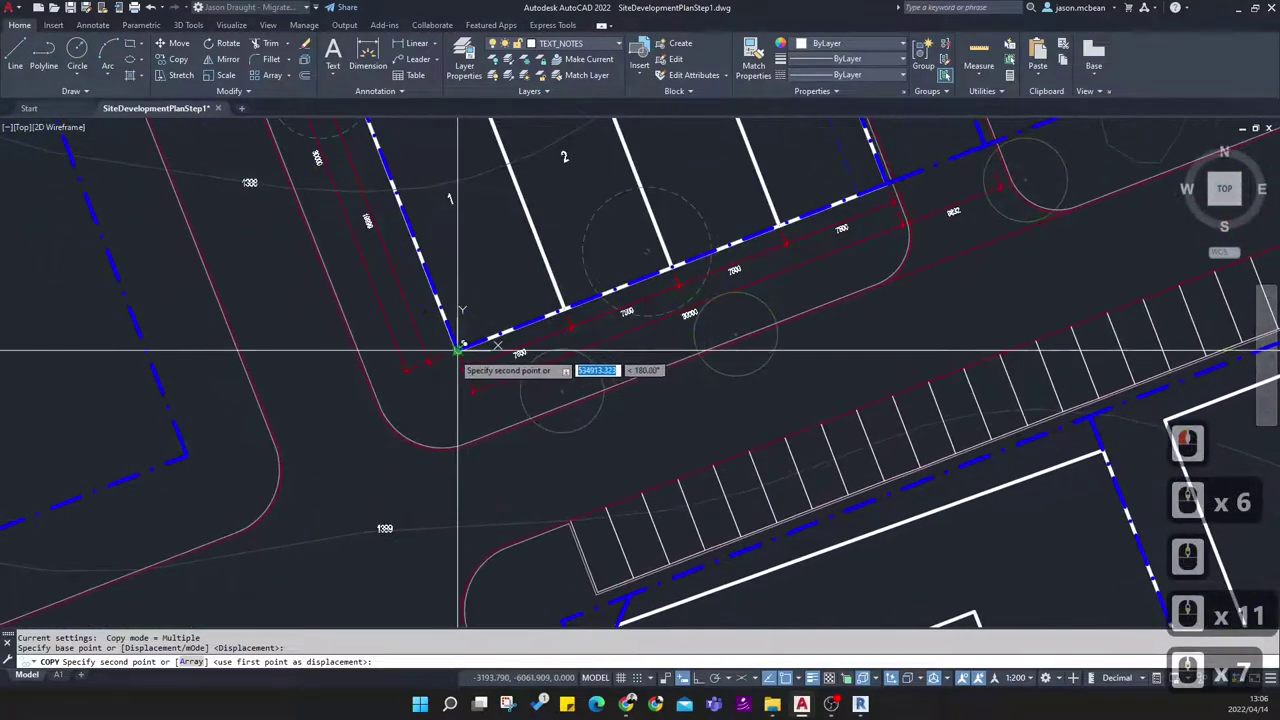
{"action": "left_click", "coordinate": [457, 350]}
{"action": "scroll", "coordinate": [786, 534], "scroll_direction": "down", "scroll_amount": 4}
{"action": "key", "text": "Escape"}
{"action": "key", "text": "Escape"}
{"action": "scroll", "coordinate": [828, 272], "scroll_direction": "up", "scroll_amount": 3}
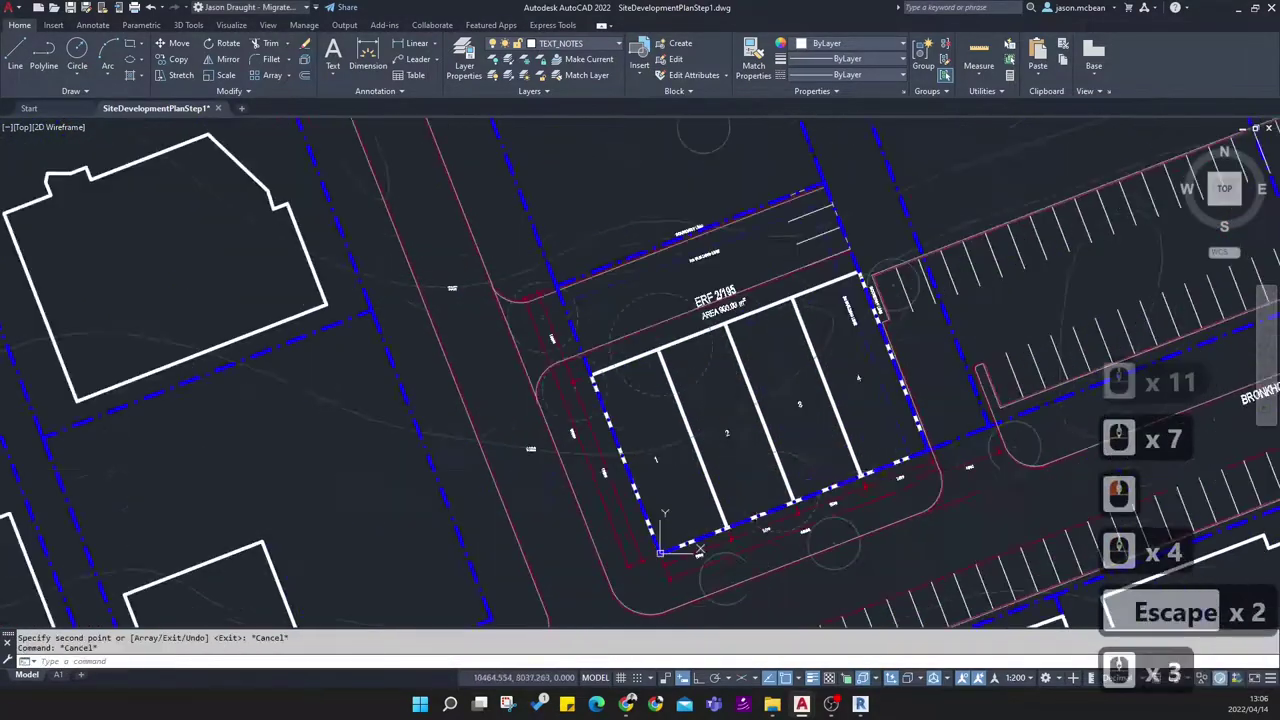
Examine how the copied buildings, boundaries and streets fit around the subdivided site and its contours
{"action": "scroll", "coordinate": [828, 272], "scroll_direction": "down", "scroll_amount": 3}
{"action": "scroll", "coordinate": [787, 385], "scroll_direction": "up", "scroll_amount": 2}
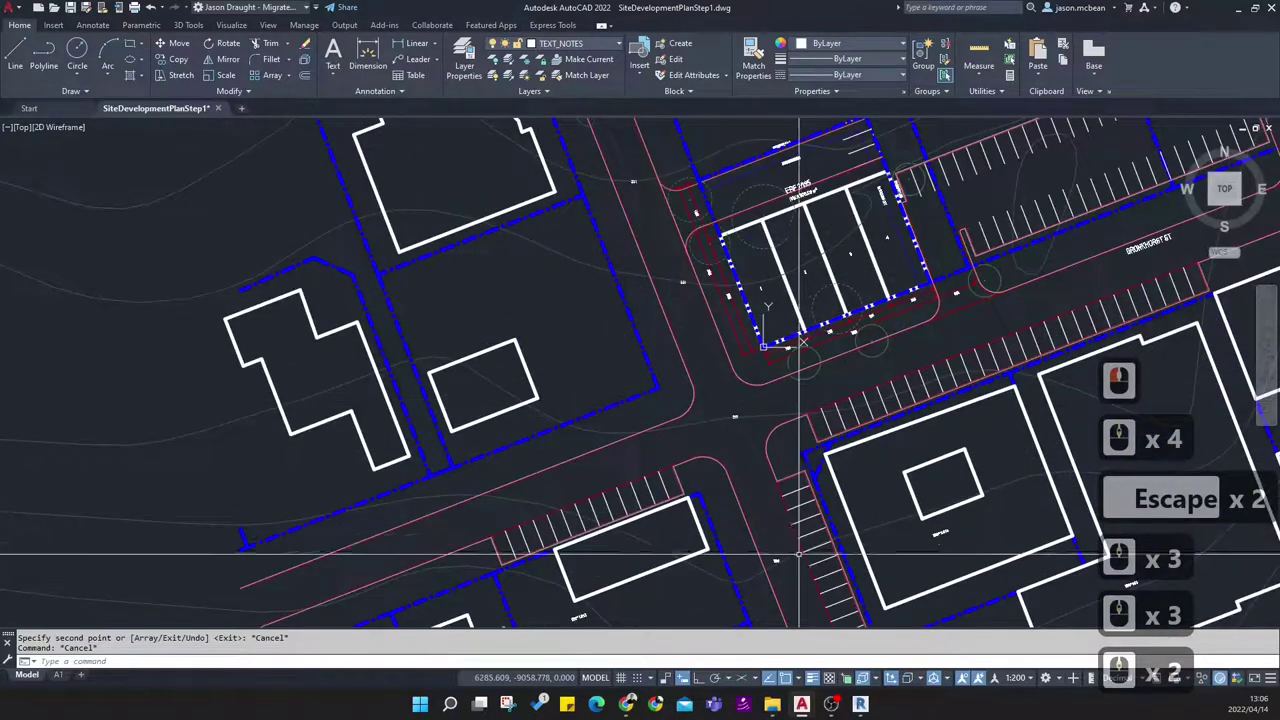
{"action": "scroll", "coordinate": [787, 385], "scroll_direction": "down", "scroll_amount": 3}
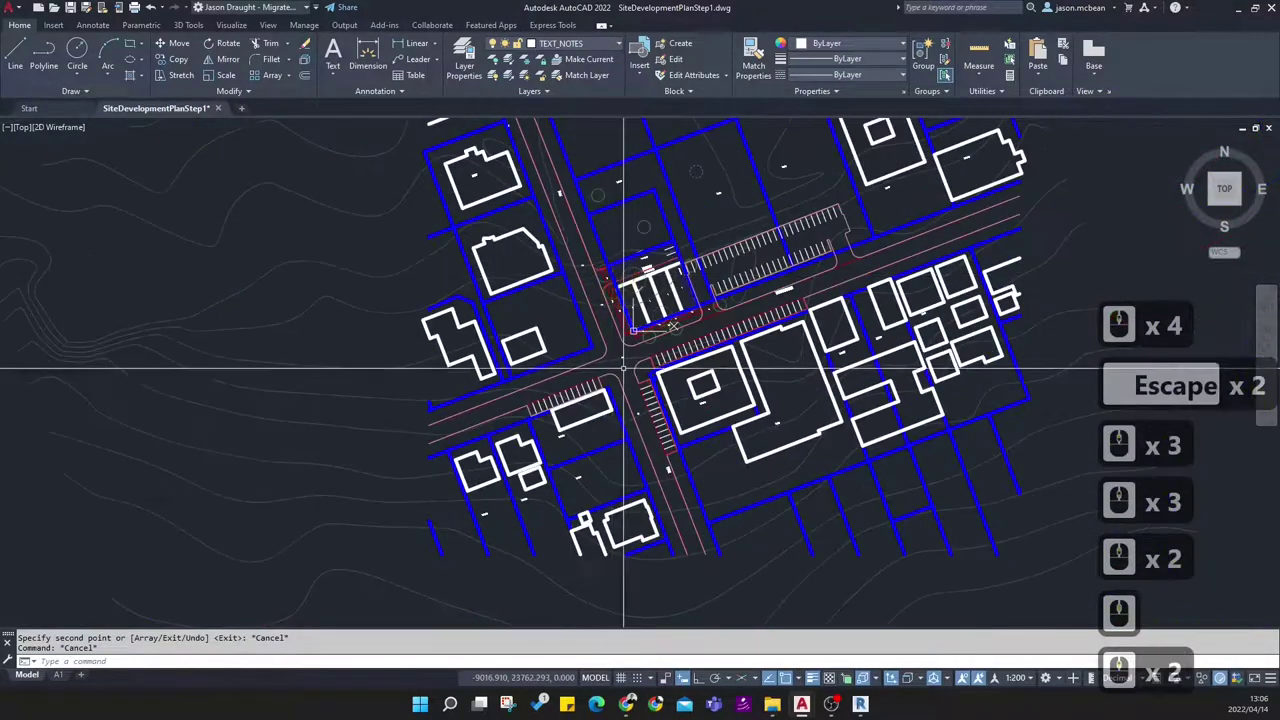
{"action": "scroll", "coordinate": [924, 278], "scroll_direction": "up", "scroll_amount": 2}
{"action": "scroll", "coordinate": [657, 286], "scroll_direction": "up", "scroll_amount": 1}
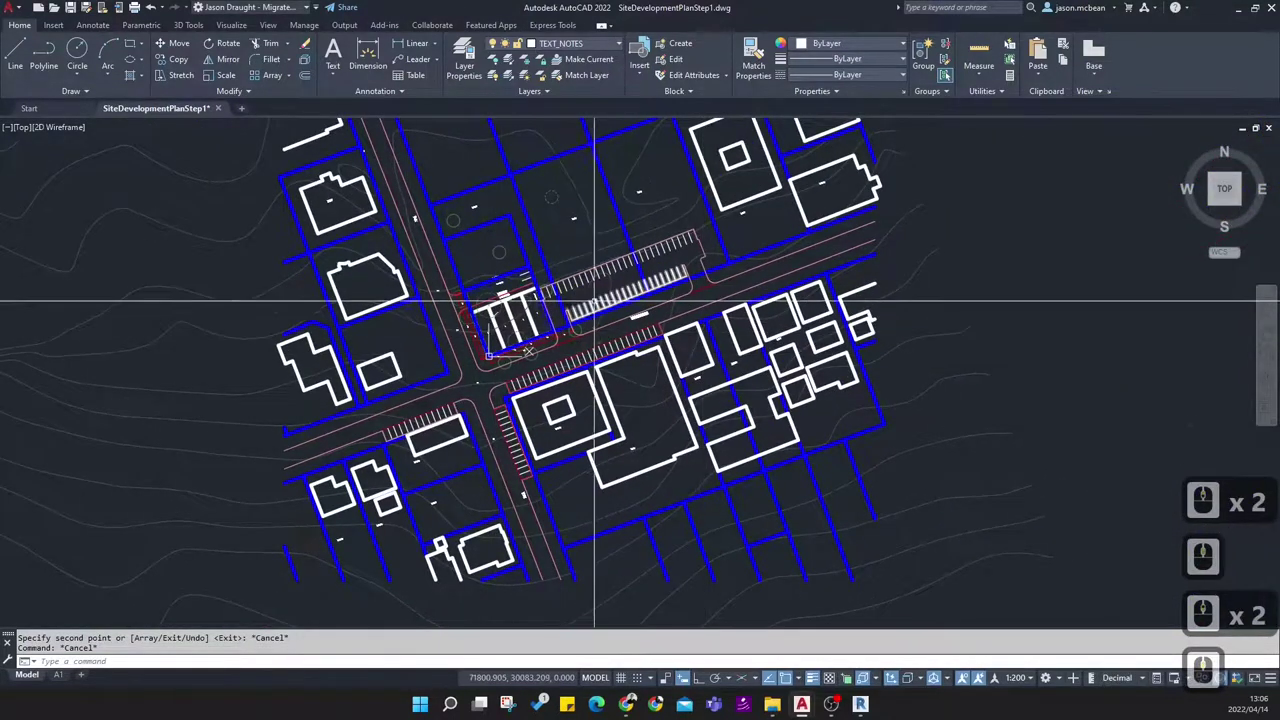
{"action": "scroll", "coordinate": [586, 300], "scroll_direction": "up", "scroll_amount": 4}
{"action": "scroll", "coordinate": [449, 316], "scroll_direction": "up", "scroll_amount": 3}
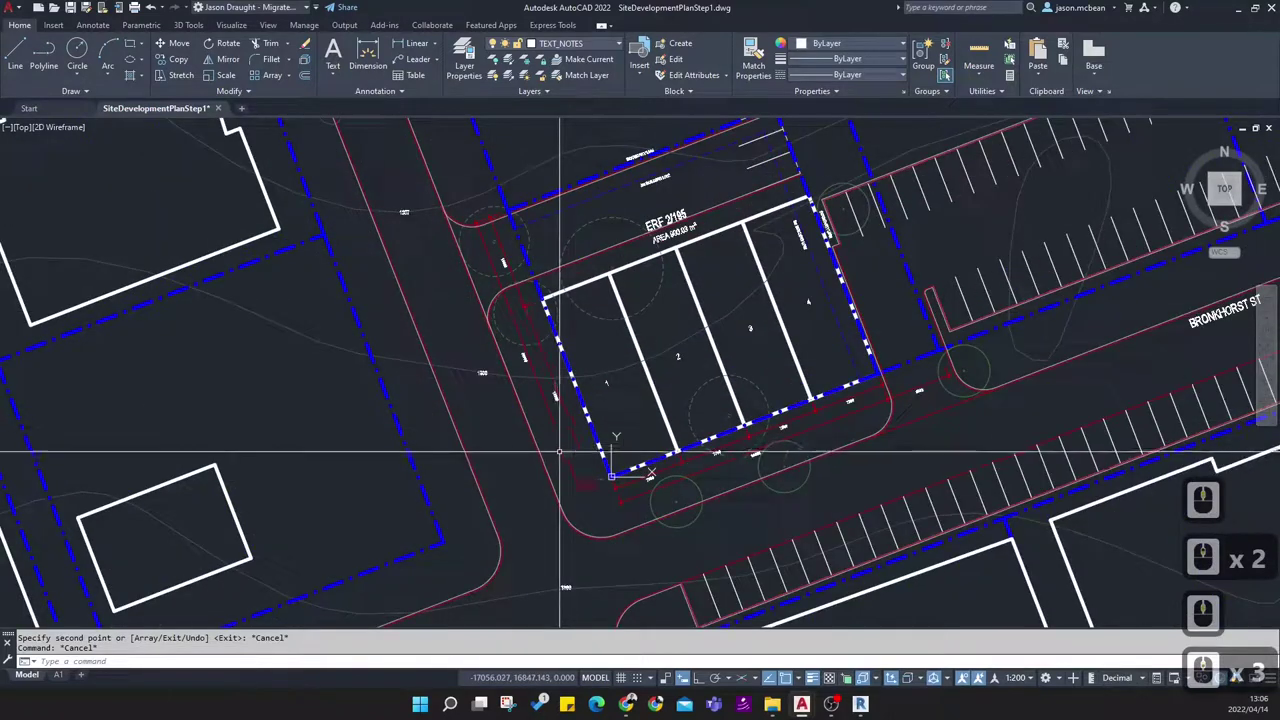
{"action": "left_click", "coordinate": [628, 430]}
{"action": "key", "text": "Escape"}
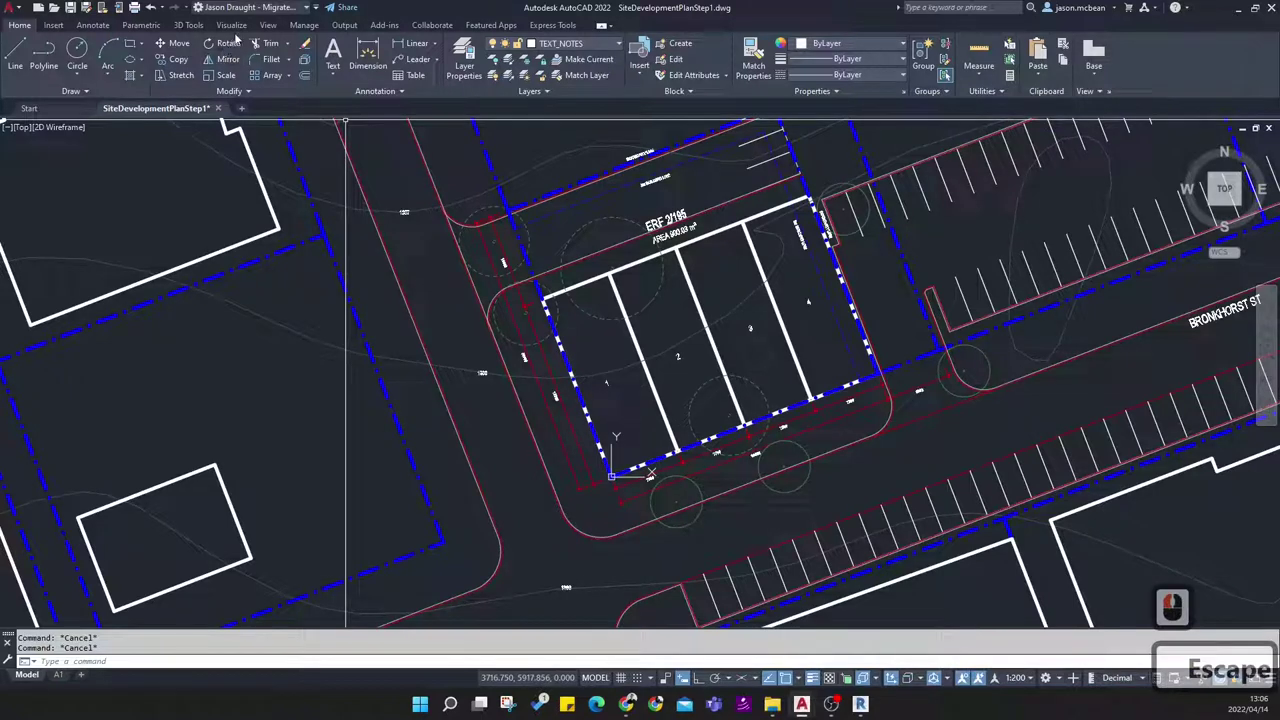
Hide the Coordinates tool group among the view tools and restore it
{"action": "left_click", "coordinate": [267, 26]}
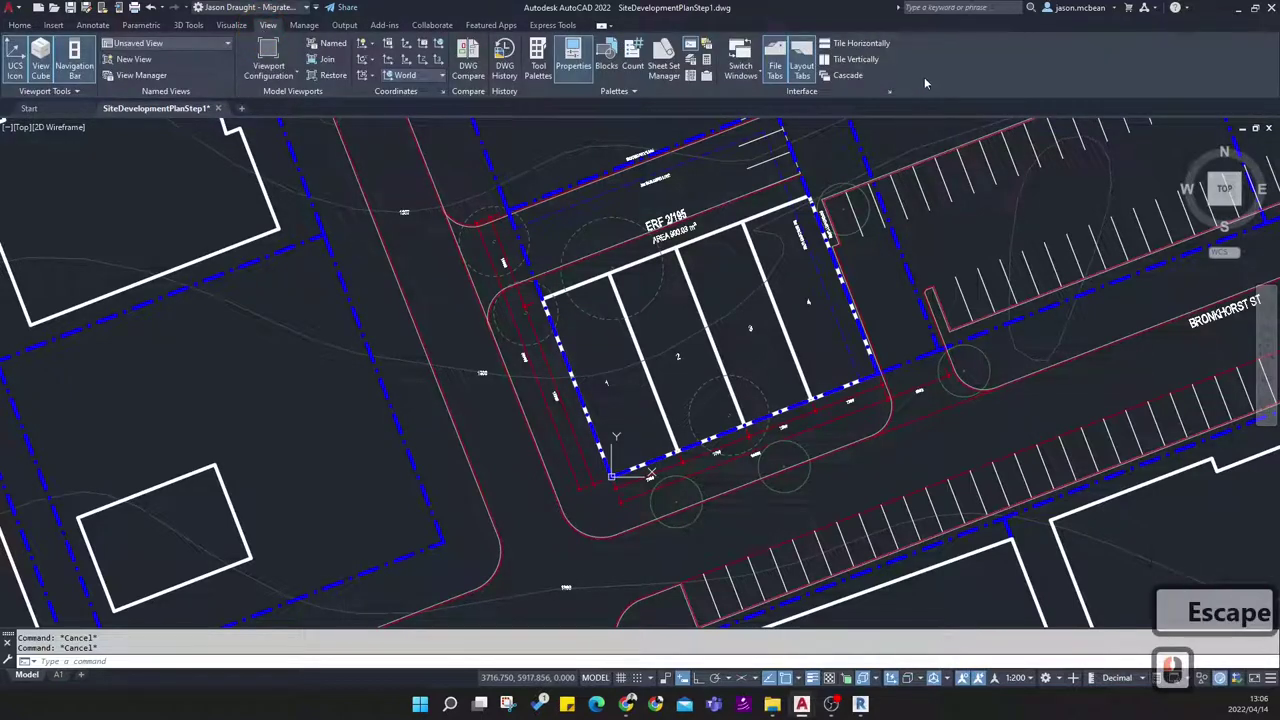
{"action": "right_click", "coordinate": [1038, 78]}
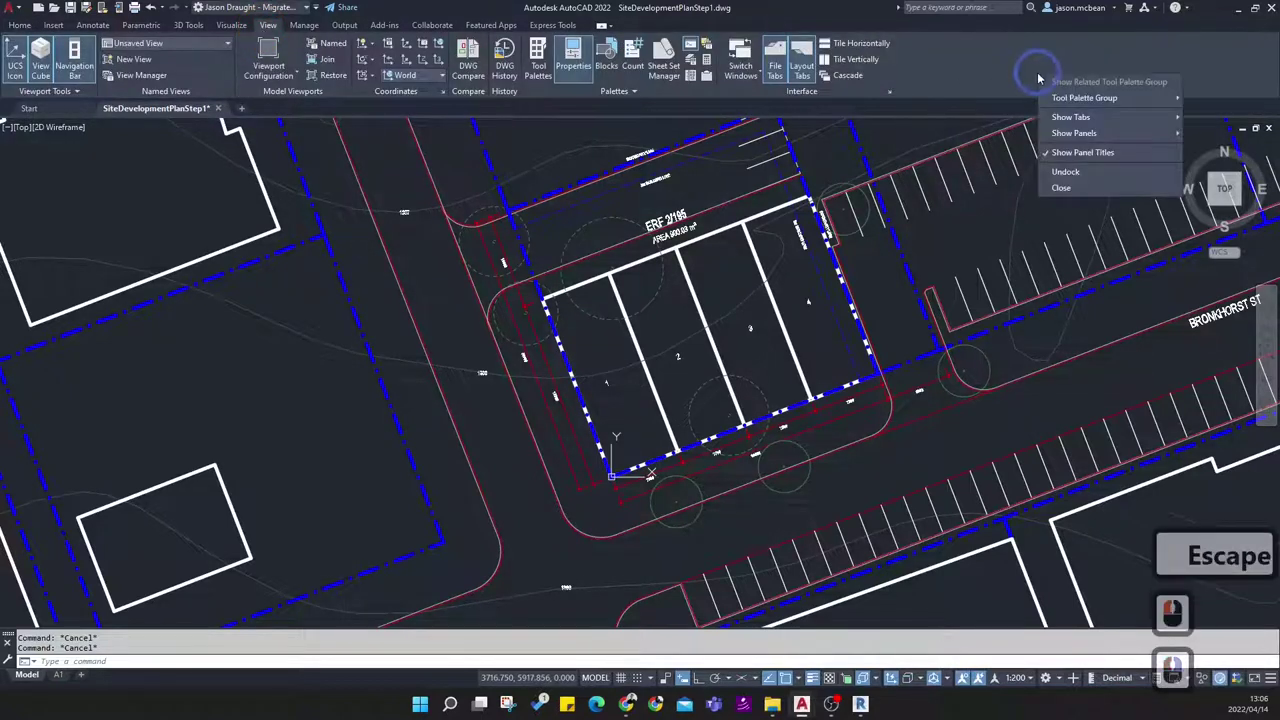
{"action": "left_click", "coordinate": [1079, 134]}
{"action": "left_click", "coordinate": [1192, 199]}
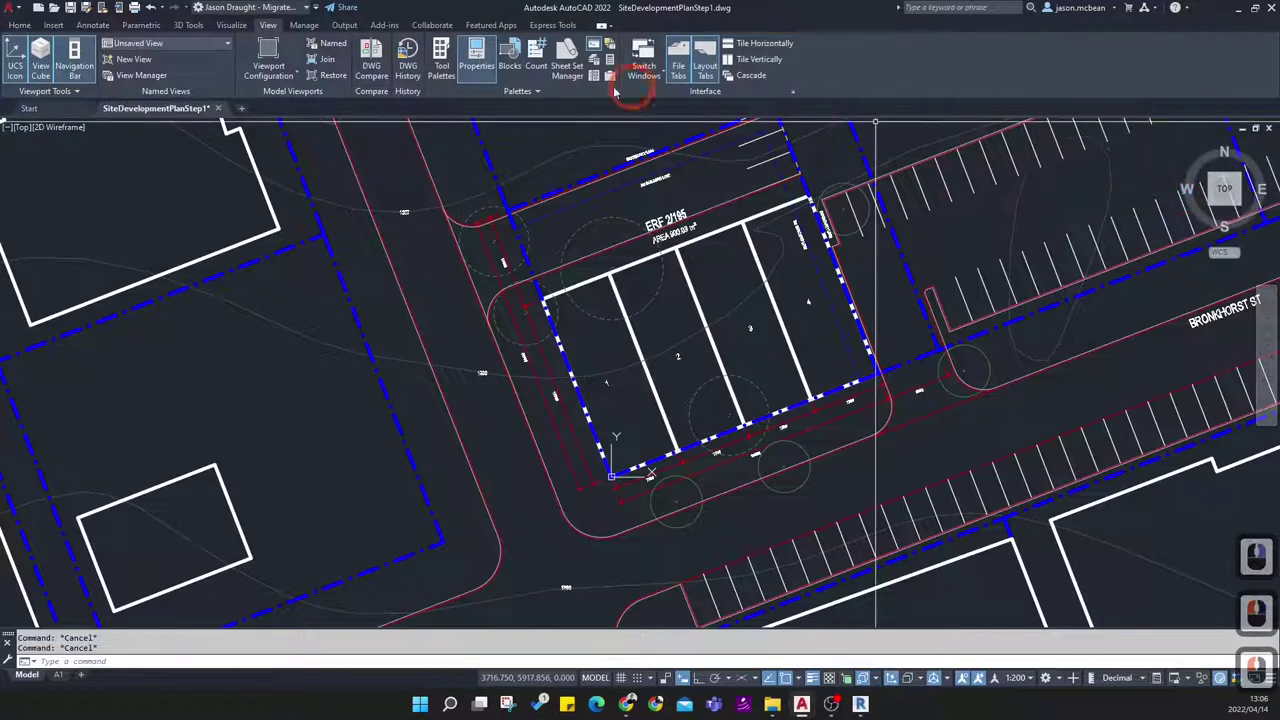
{"action": "right_click", "coordinate": [956, 72]}
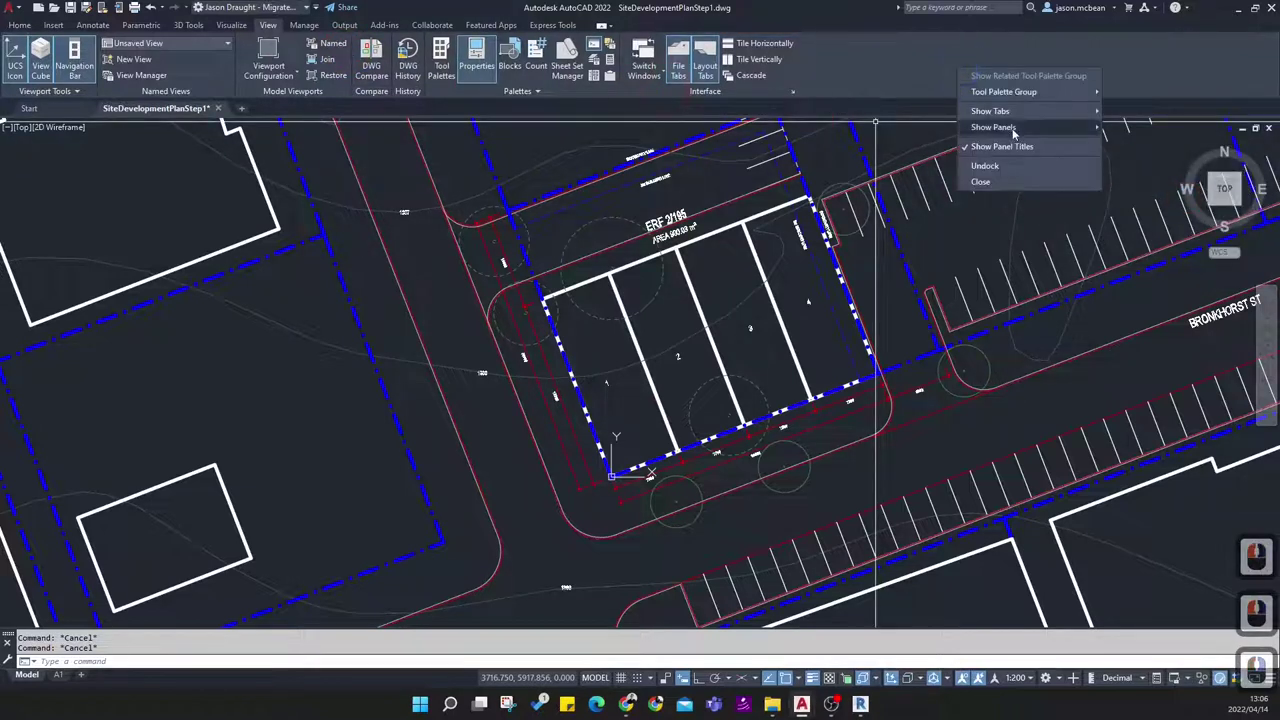
{"action": "mouse_move", "coordinate": [1006, 129]}
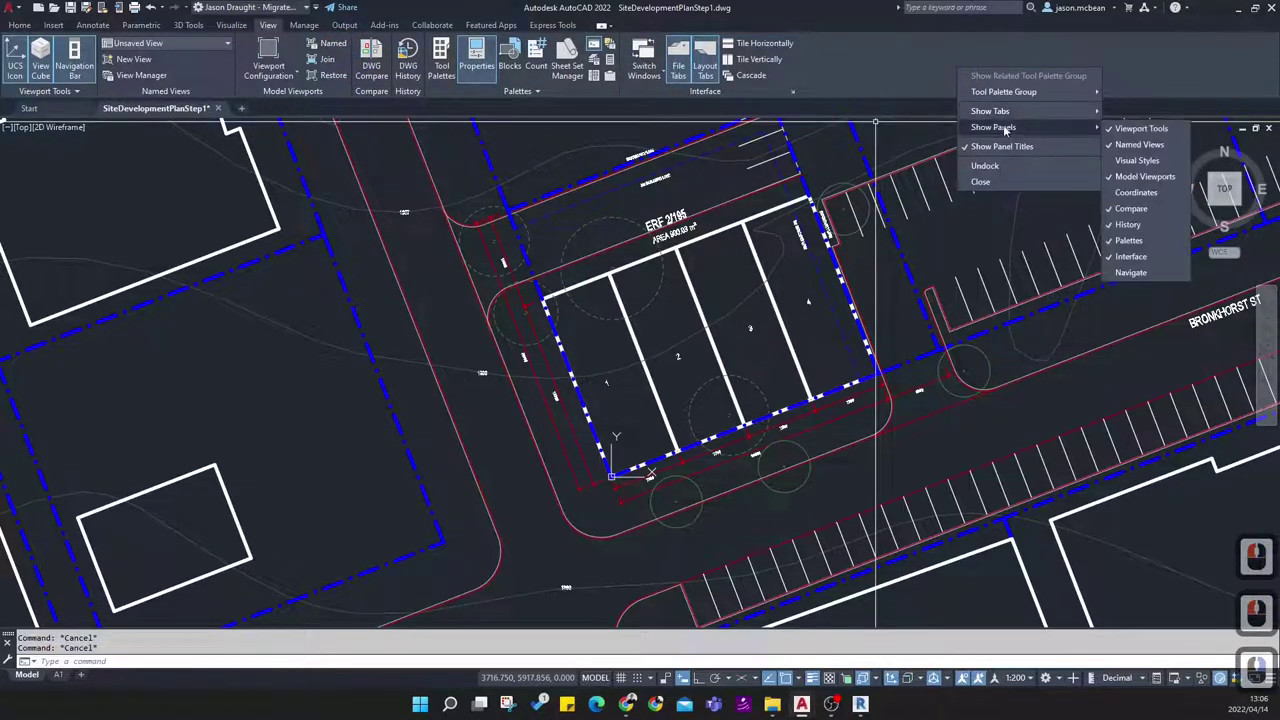
{"action": "left_click", "coordinate": [1113, 194]}
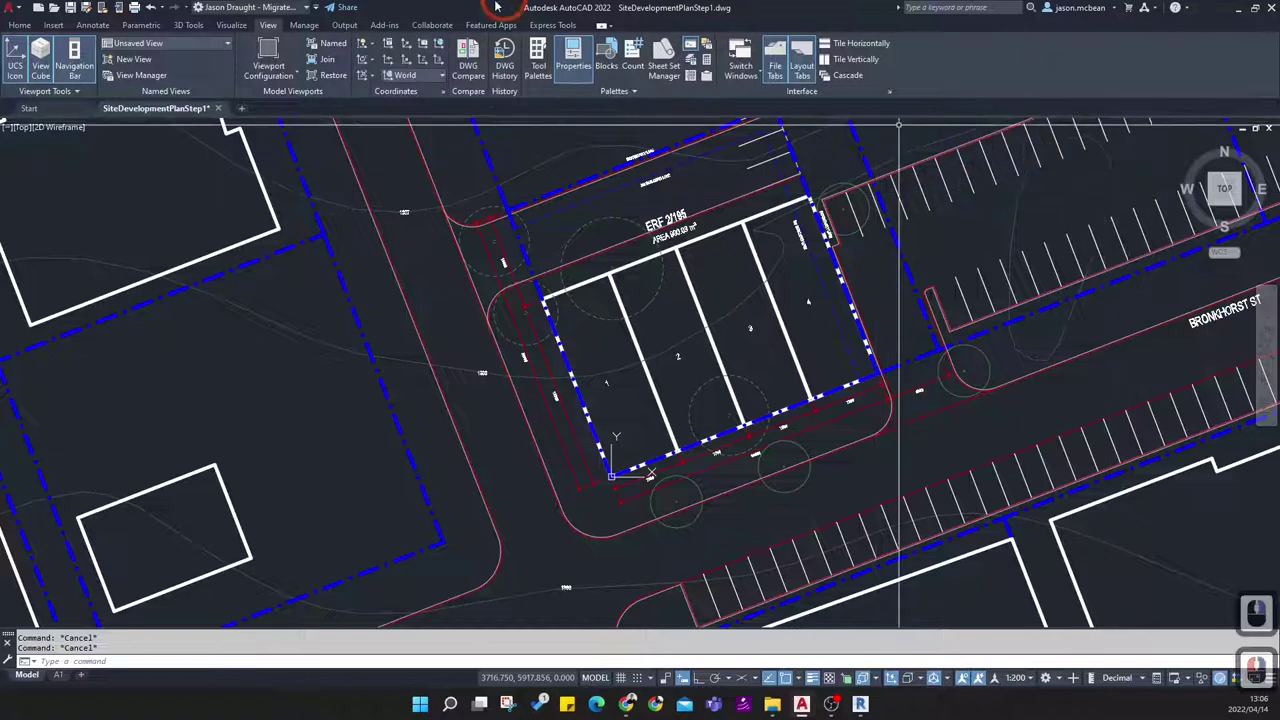
Review the UCS icon properties and the UCS settings, including the option to update the view to plan when the UCS is changed
{"action": "left_click", "coordinate": [389, 45]}
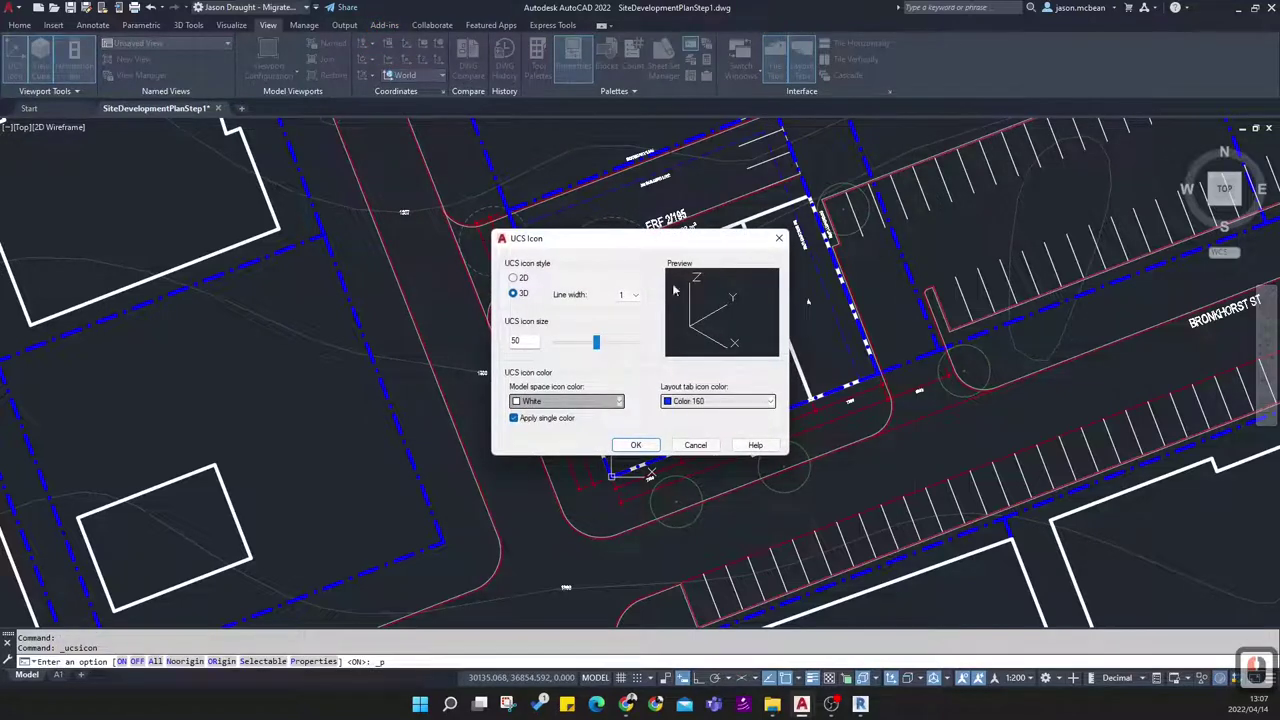
{"action": "left_click", "coordinate": [697, 446]}
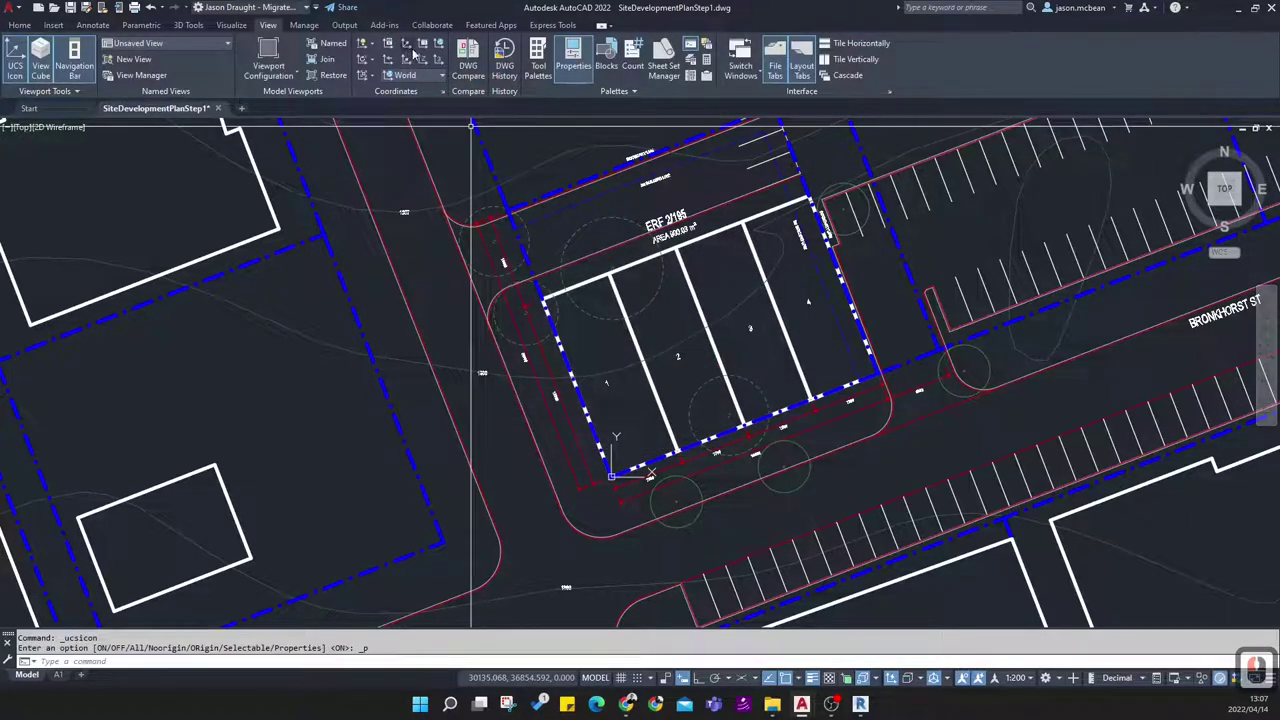
{"action": "left_click", "coordinate": [443, 92]}
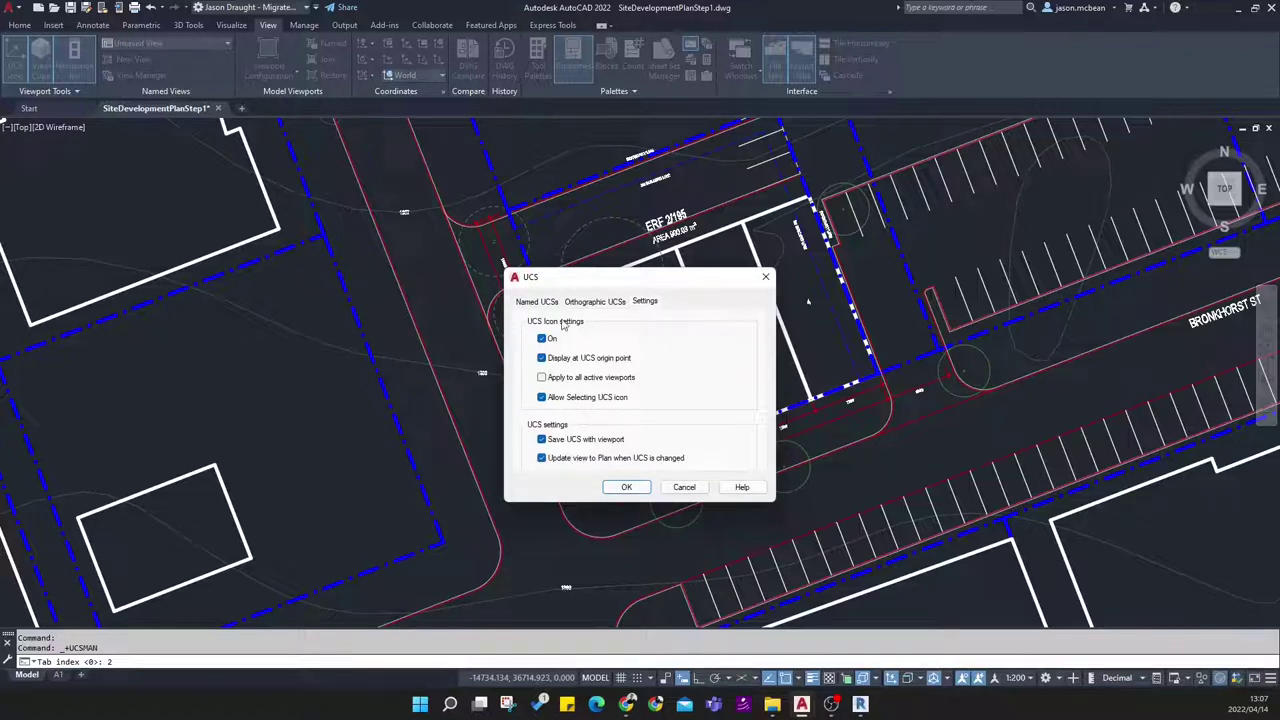
{"action": "left_click", "coordinate": [637, 488]}
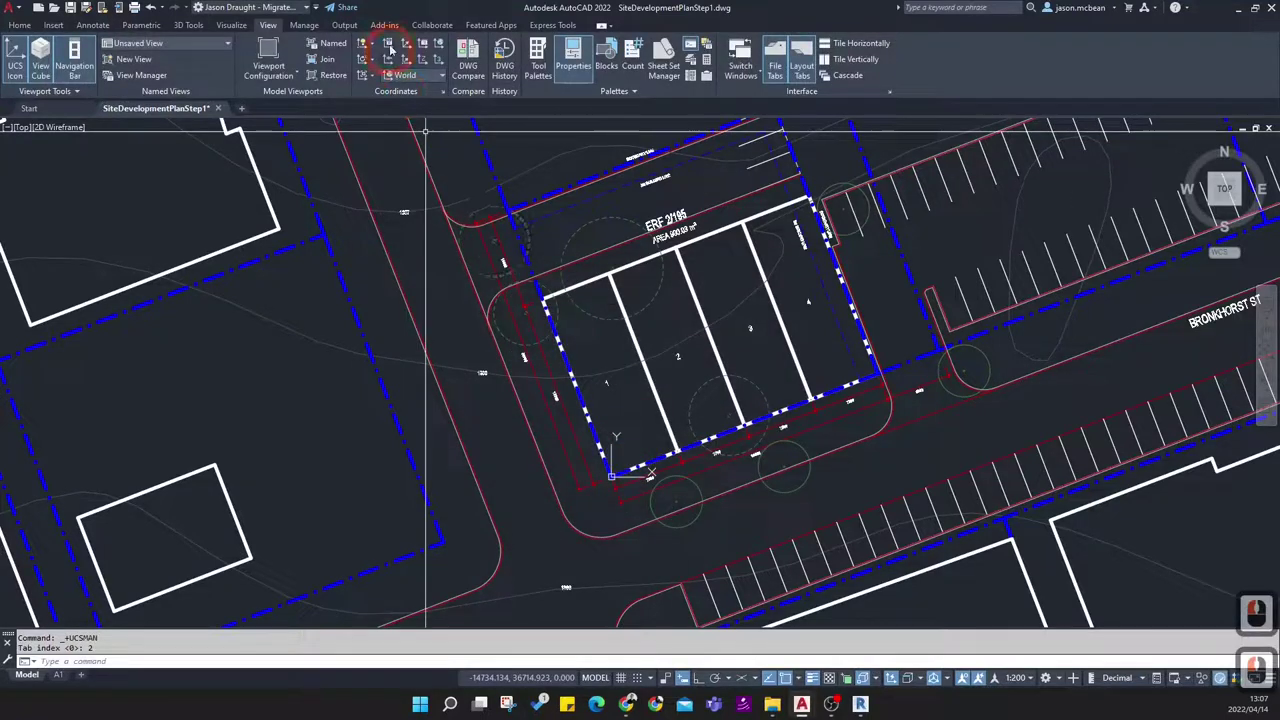
{"action": "left_click", "coordinate": [443, 92]}
{"action": "left_click", "coordinate": [637, 487]}
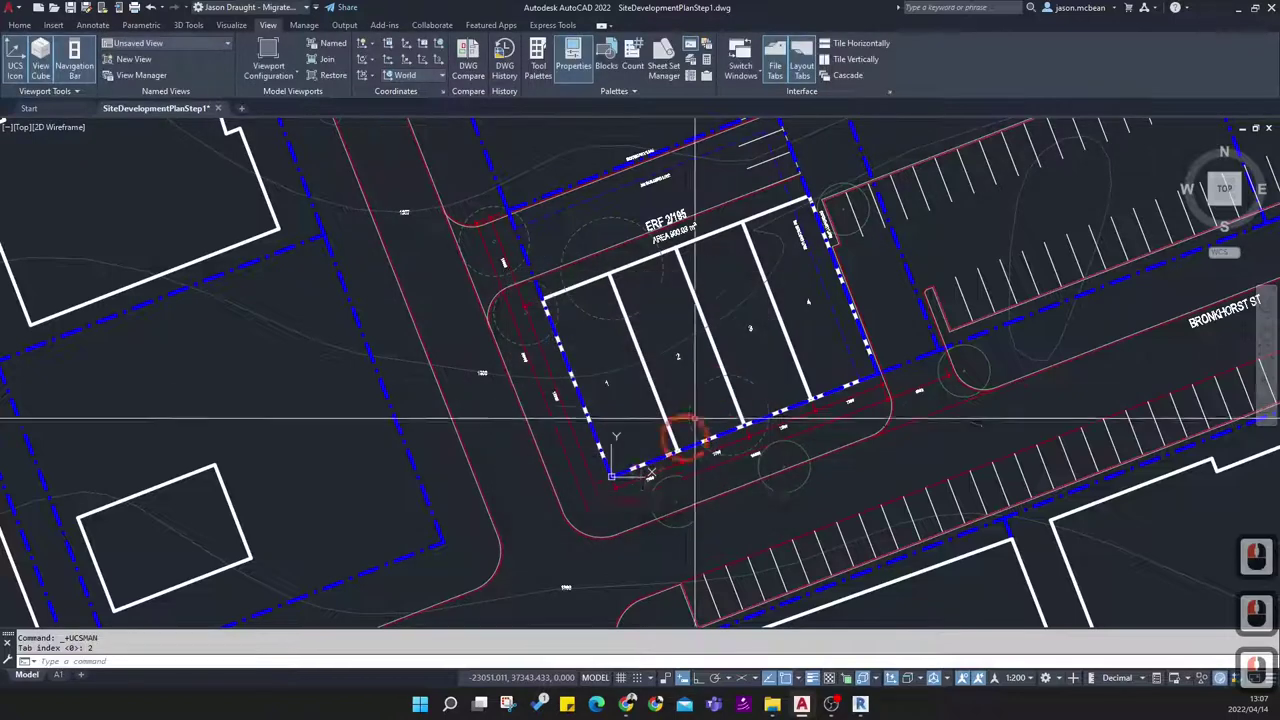
Start a three-point UCS with its origin at the subdivided site's south-west corner
{"action": "scroll", "coordinate": [610, 430], "scroll_direction": "up", "scroll_amount": 3}
{"action": "scroll", "coordinate": [616, 335], "scroll_direction": "down", "scroll_amount": 4}
{"action": "scroll", "coordinate": [757, 398], "scroll_direction": "down", "scroll_amount": 1}
{"action": "middle_click_drag", "start_coordinate": [760, 398], "coordinate": [621, 401]}
{"action": "scroll", "coordinate": [634, 432], "scroll_direction": "up", "scroll_amount": 3}
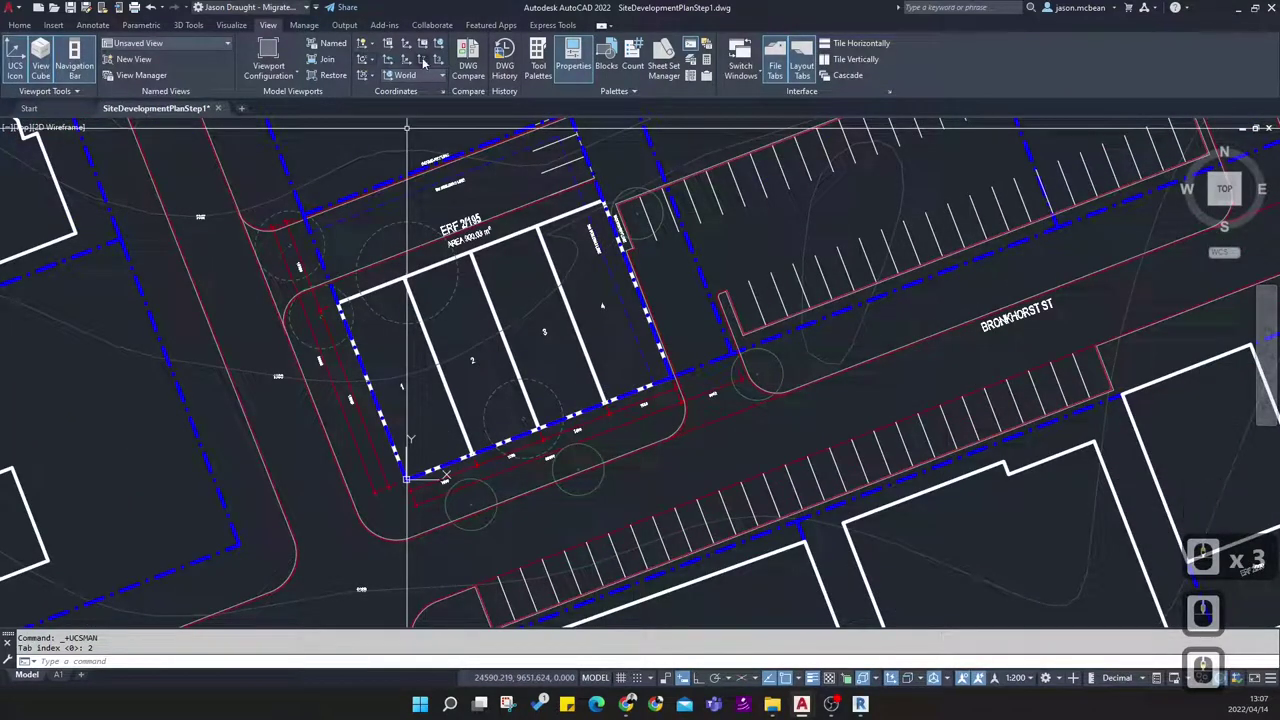
{"action": "left_click", "coordinate": [436, 60]}
{"action": "scroll", "coordinate": [405, 478], "scroll_direction": "up", "scroll_amount": 5}
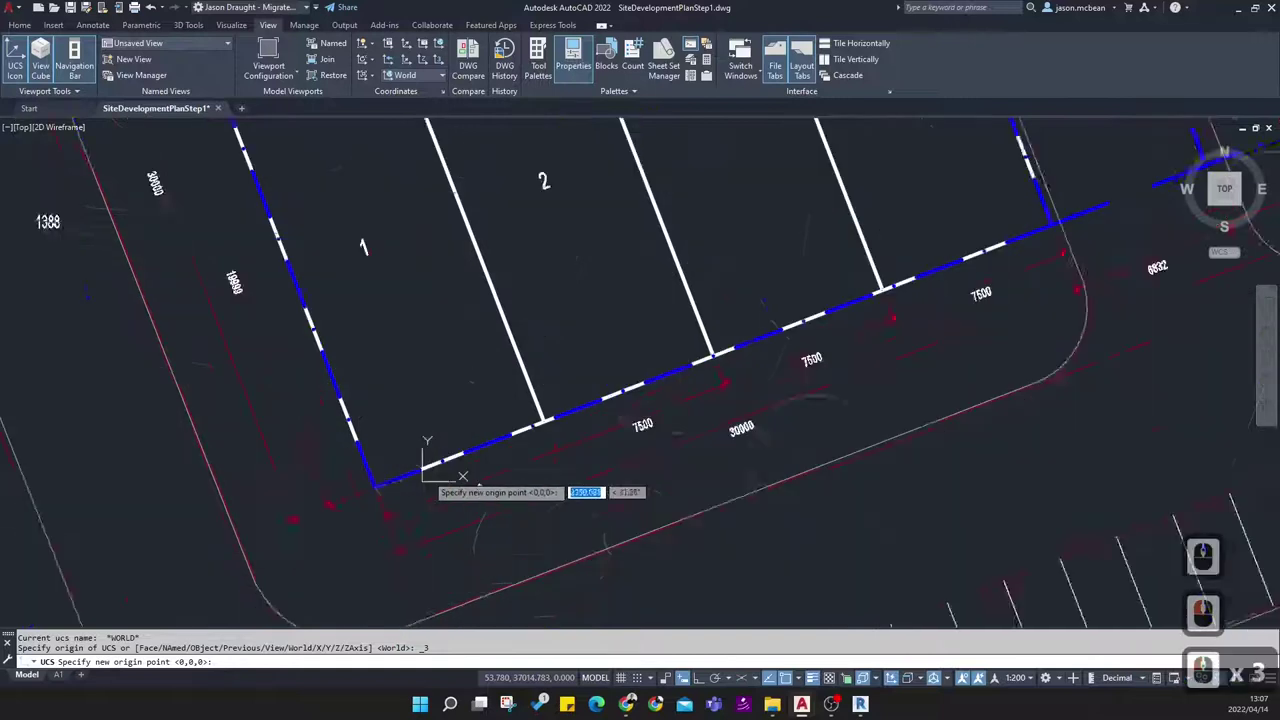
{"action": "left_click", "coordinate": [345, 490]}
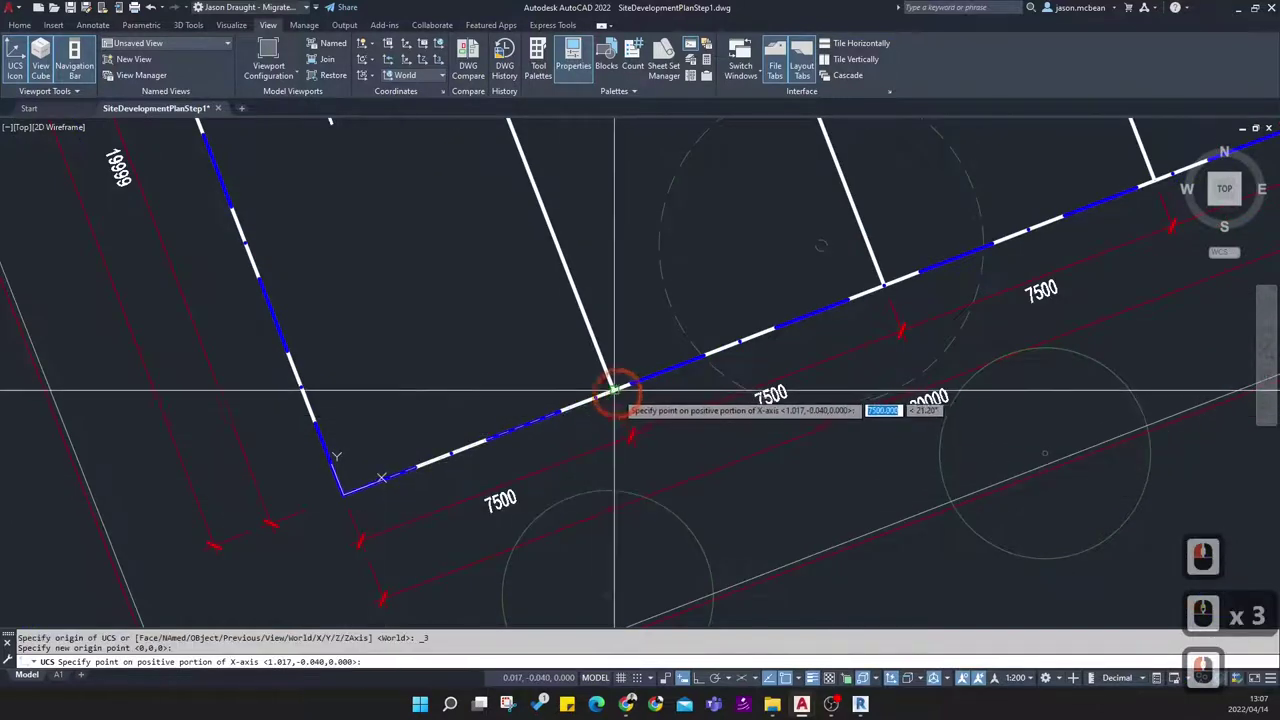
Align the UCS X-axis with the site's south boundary line and set the positive Y direction on the site's northern side
{"action": "scroll", "coordinate": [408, 428], "scroll_direction": "down", "scroll_amount": 6}
{"action": "scroll", "coordinate": [400, 420], "scroll_direction": "up", "scroll_amount": 4}
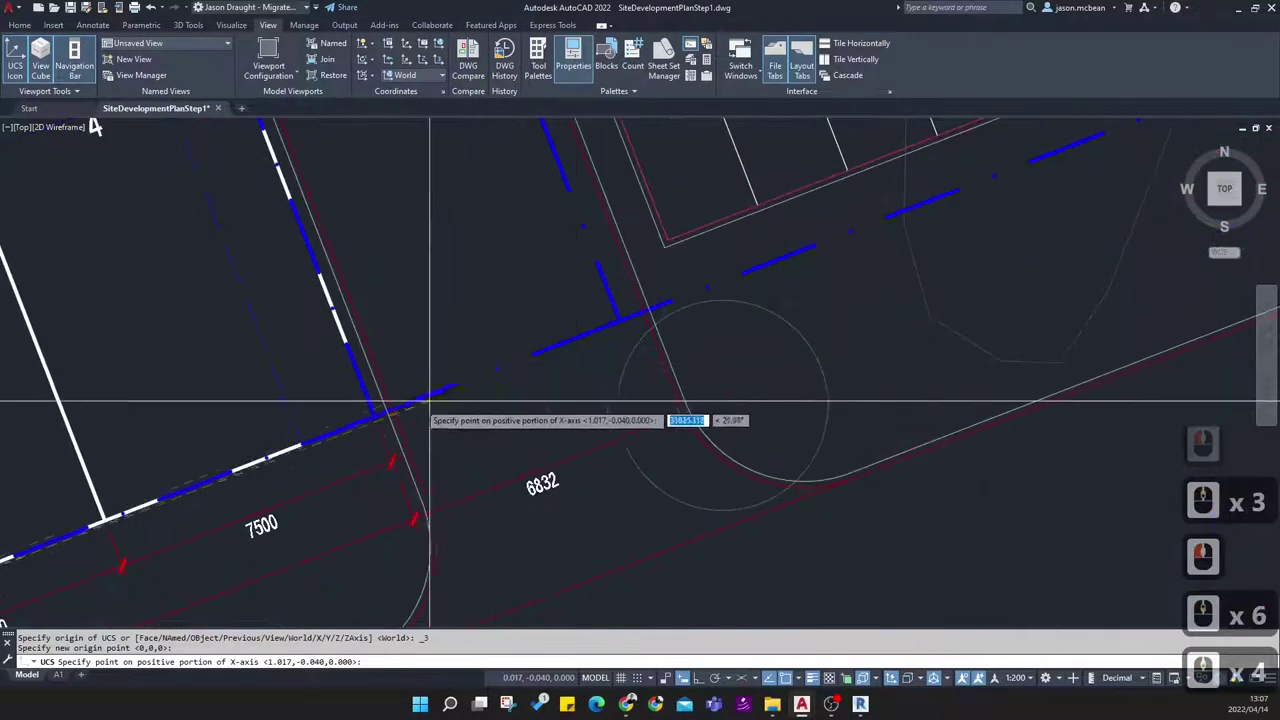
{"action": "left_click", "coordinate": [634, 409]}
{"action": "scroll", "coordinate": [357, 395], "scroll_direction": "down", "scroll_amount": 3}
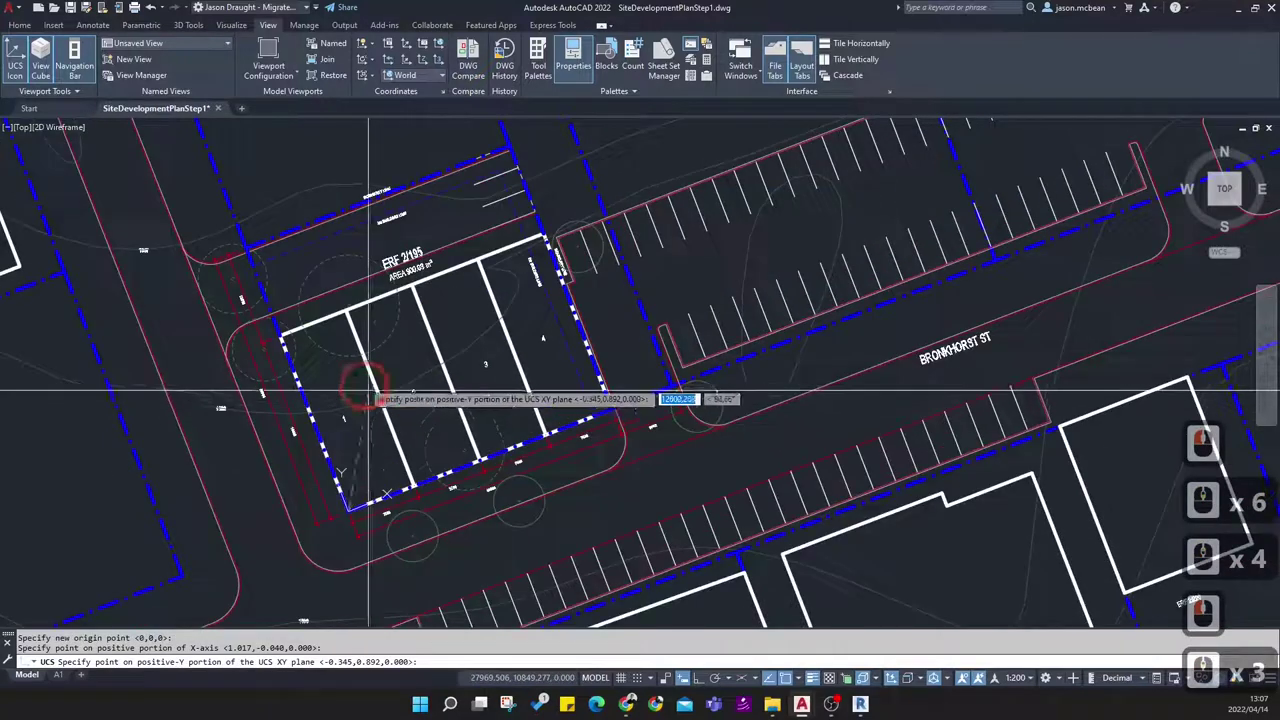
{"action": "middle_click_drag", "start_coordinate": [304, 281], "coordinate": [463, 491]}
{"action": "left_click", "coordinate": [406, 291]}
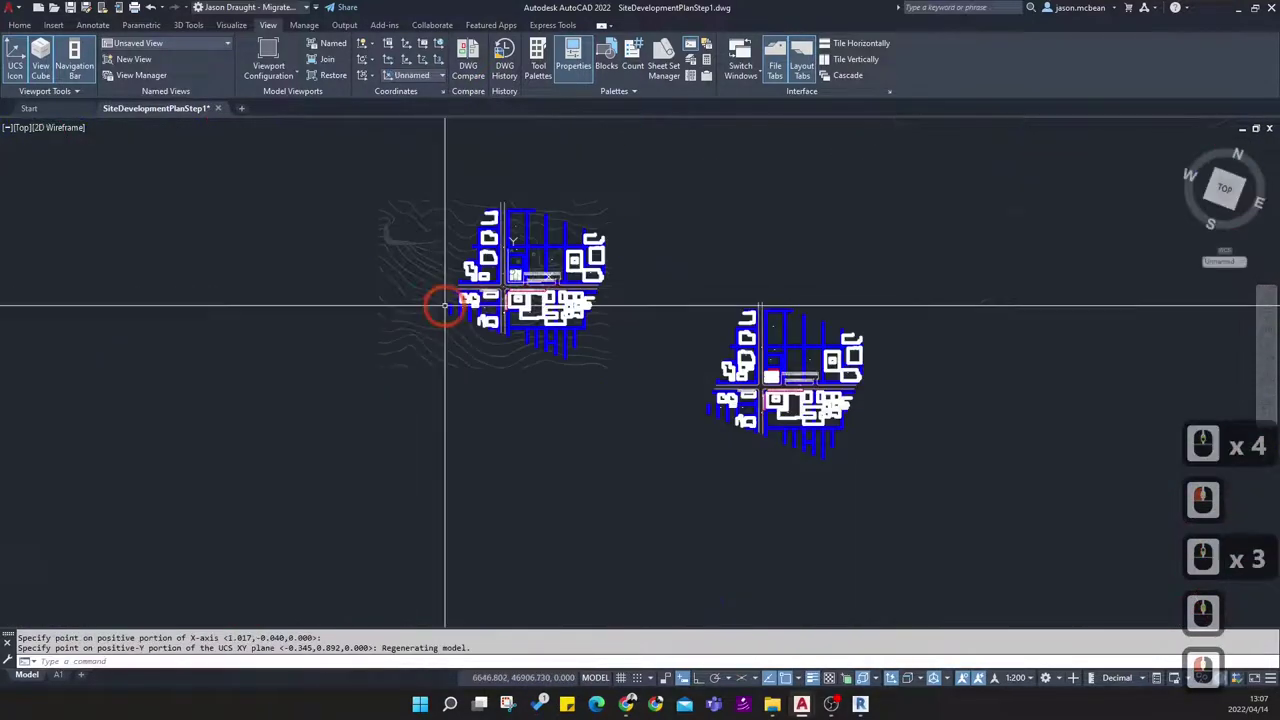
Open the A1 layout and unlock the larger site plan viewport
{"action": "scroll", "coordinate": [519, 266], "scroll_direction": "down", "scroll_amount": 2}
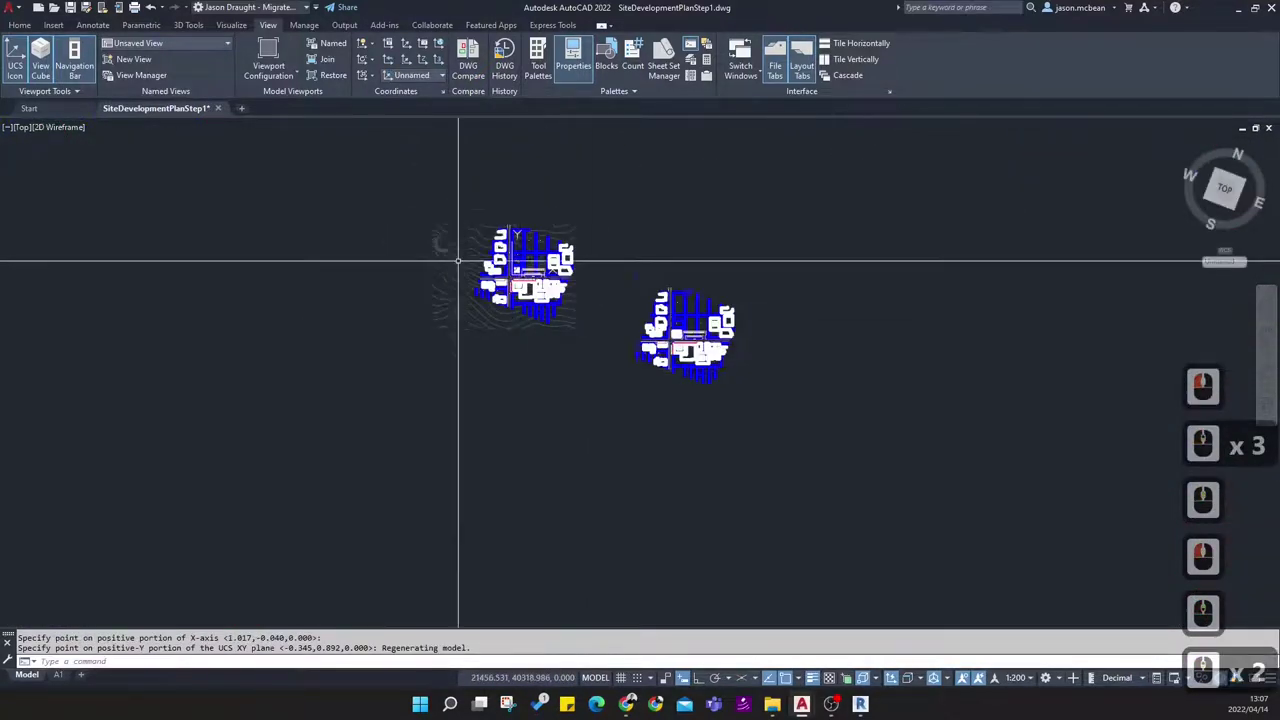
{"action": "scroll", "coordinate": [543, 280], "scroll_direction": "up", "scroll_amount": 5}
{"action": "scroll", "coordinate": [708, 342], "scroll_direction": "up", "scroll_amount": 8}
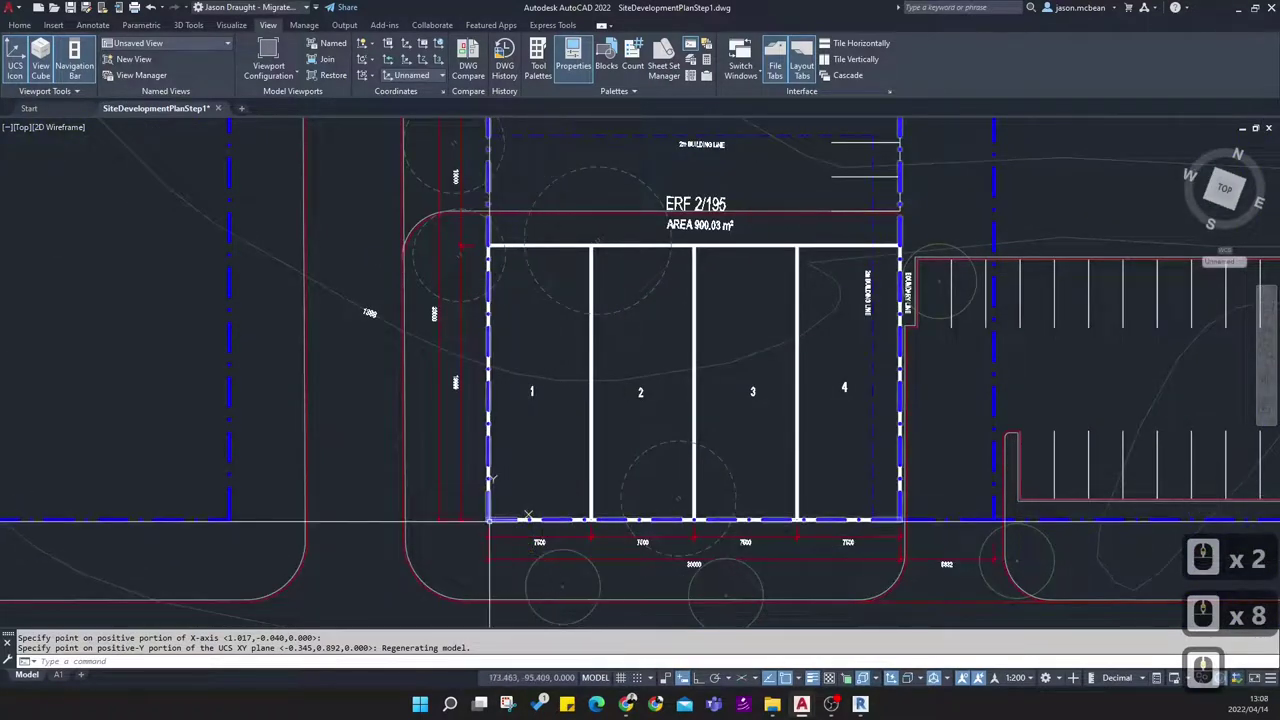
{"action": "scroll", "coordinate": [622, 444], "scroll_direction": "down", "scroll_amount": 3}
{"action": "middle_click_drag", "start_coordinate": [646, 427], "coordinate": [590, 406]}
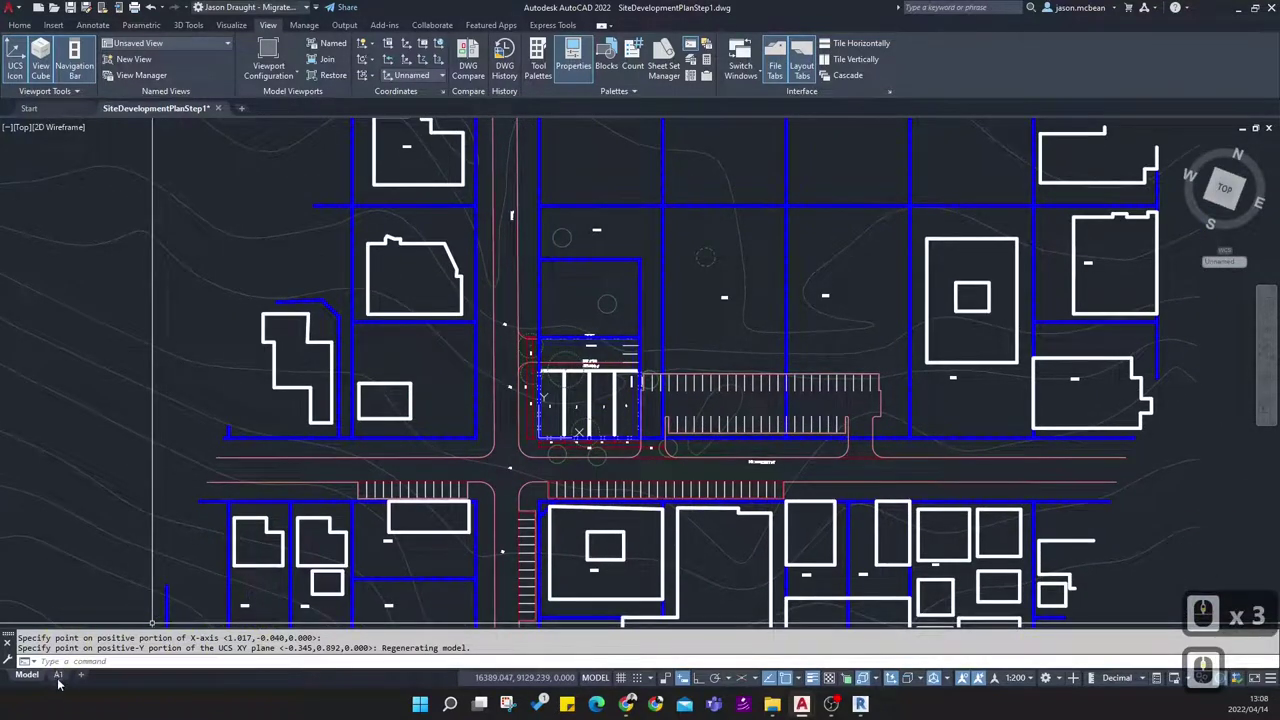
{"action": "left_click", "coordinate": [57, 674]}
{"action": "scroll", "coordinate": [597, 317], "scroll_direction": "down", "scroll_amount": 3}
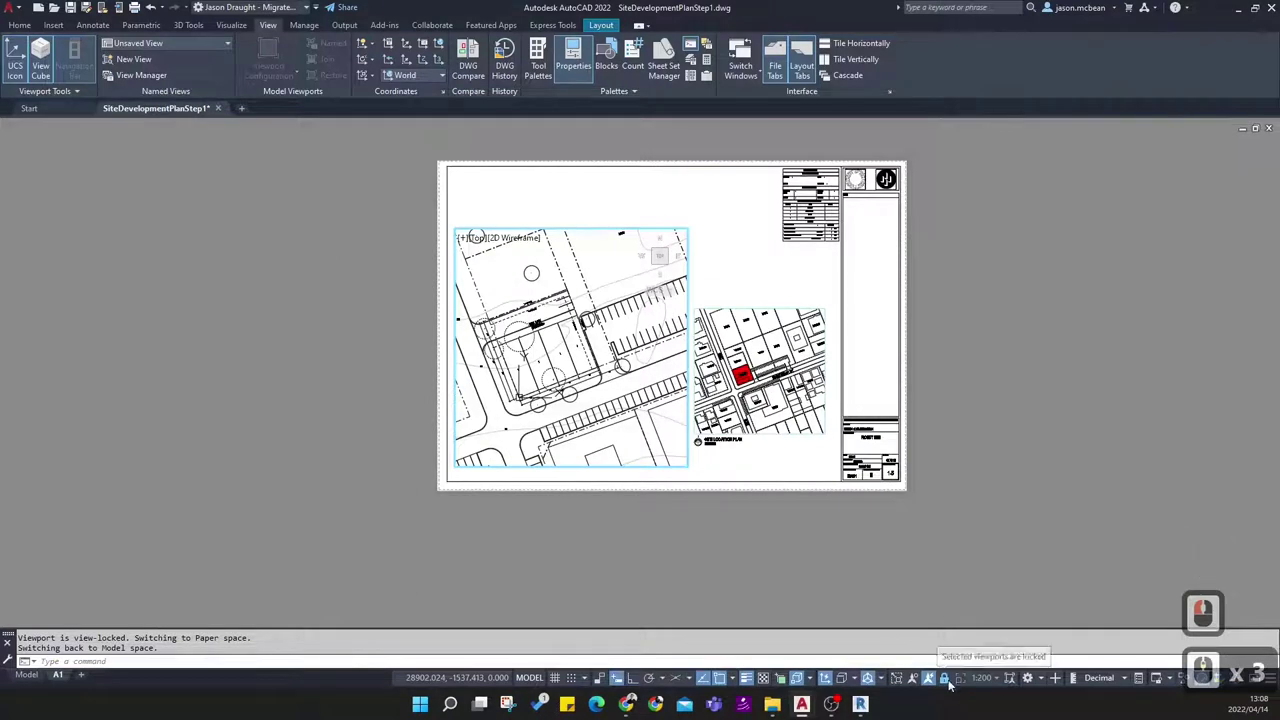
{"action": "left_click", "coordinate": [460, 312]}
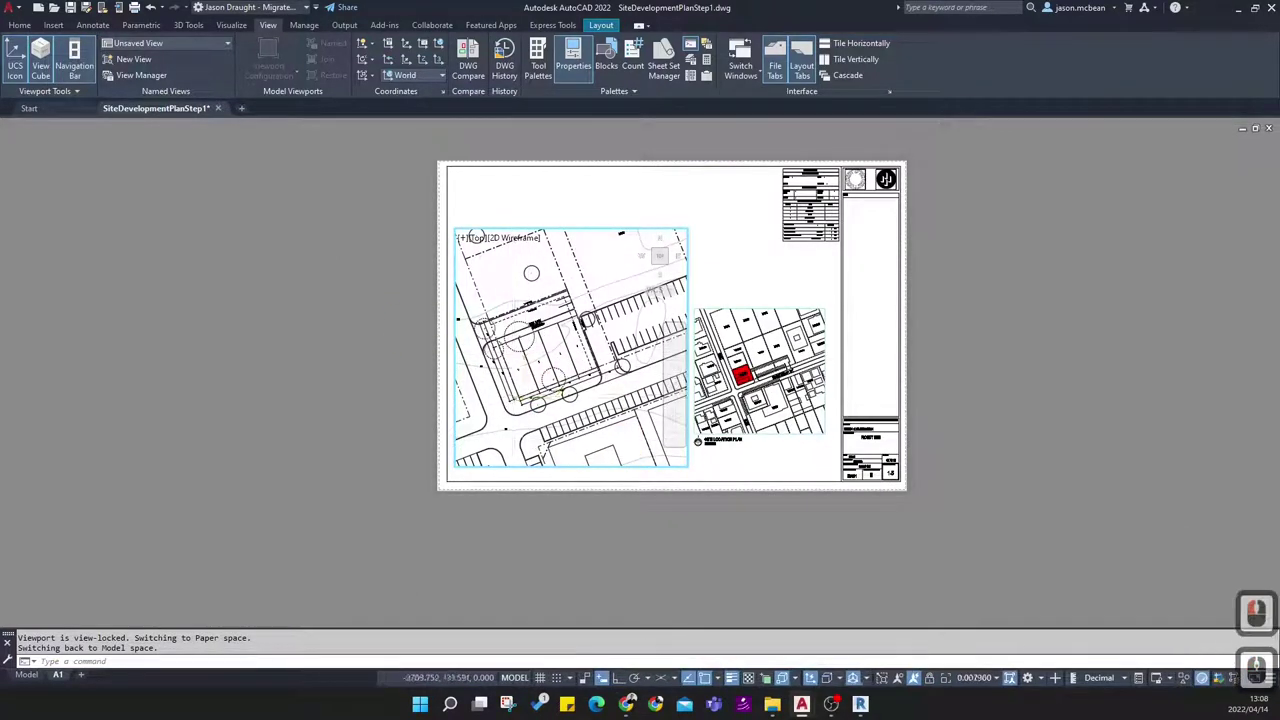
In the UCS settings, make the active viewport's view update to plan when the UCS is changed
{"action": "scroll", "coordinate": [512, 397], "scroll_direction": "up", "scroll_amount": 4}
{"action": "scroll", "coordinate": [546, 372], "scroll_direction": "down", "scroll_amount": 5}
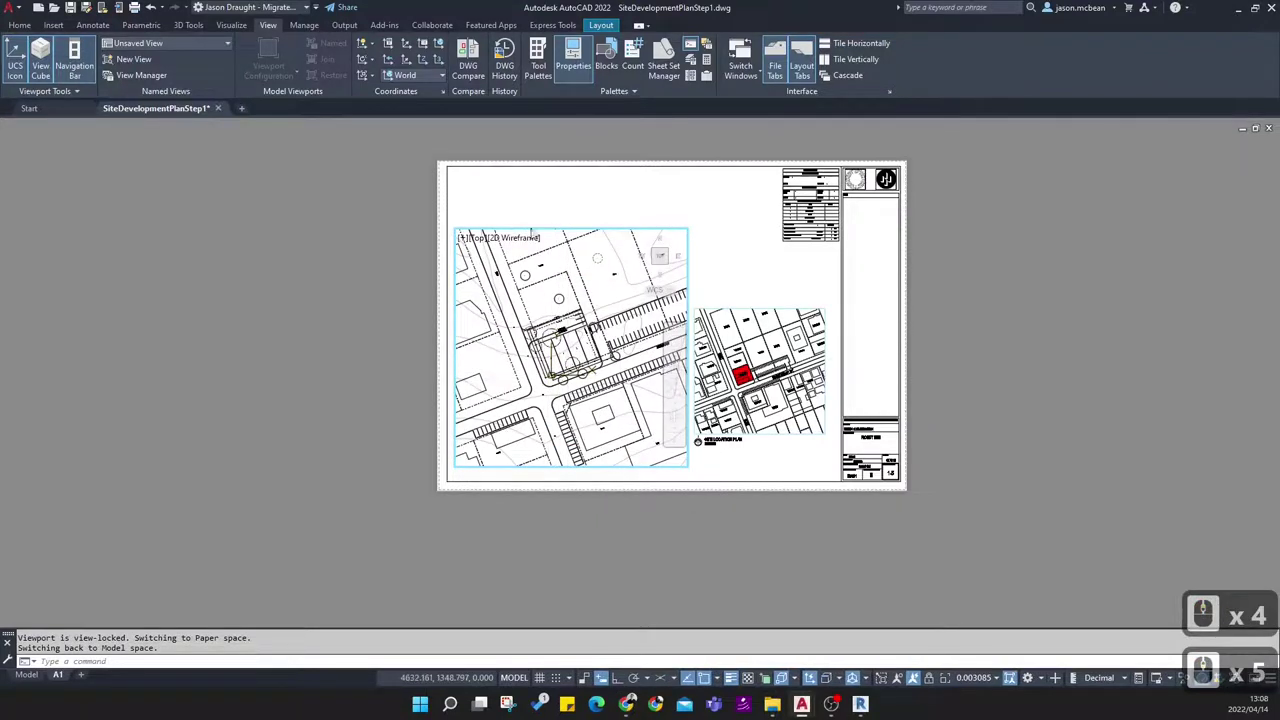
{"action": "left_click", "coordinate": [441, 88]}
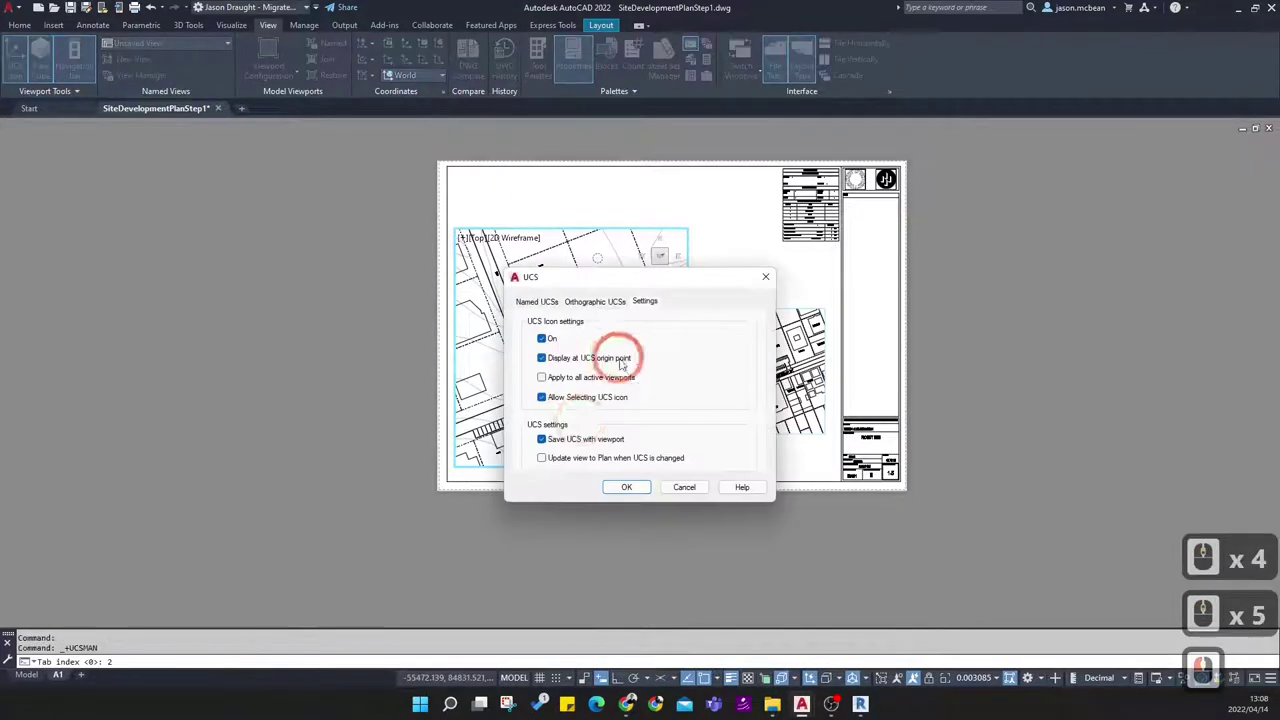
{"action": "left_click", "coordinate": [625, 487]}
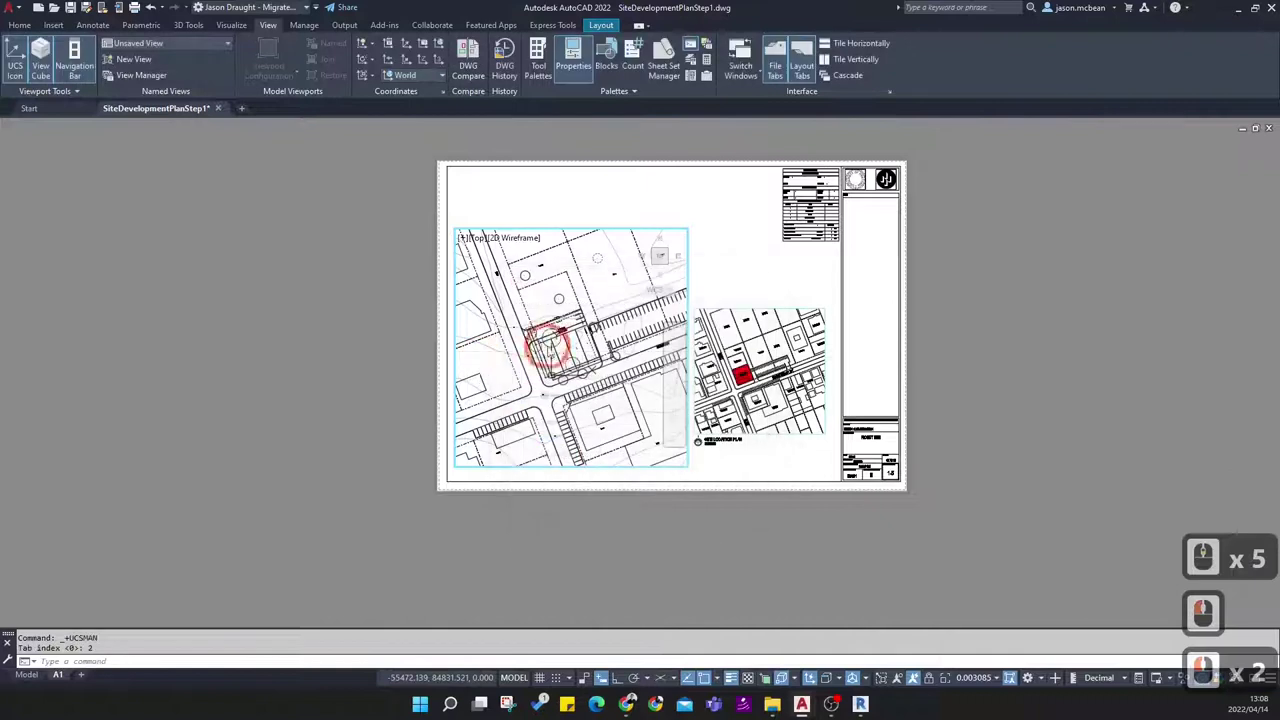
{"action": "scroll", "coordinate": [545, 340], "scroll_direction": "up", "scroll_amount": 5}
{"action": "middle_click_drag", "start_coordinate": [562, 329], "coordinate": [574, 328]}
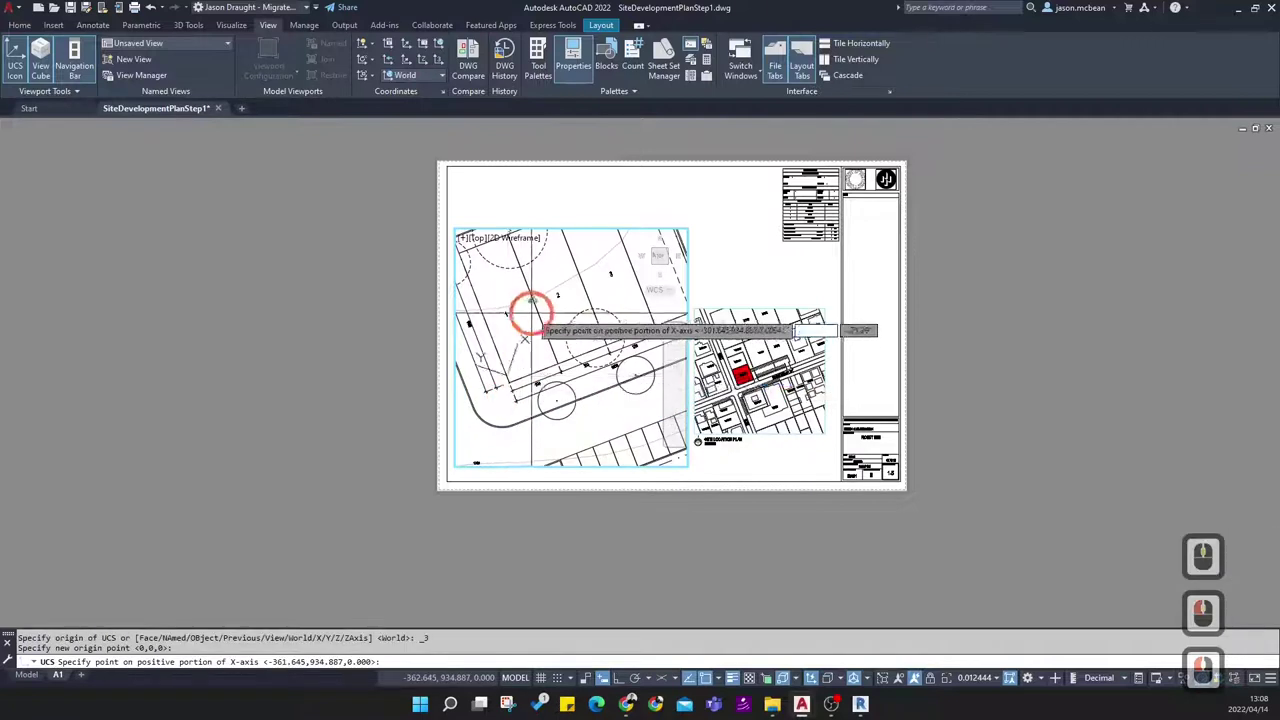
{"action": "key", "text": "Escape"}
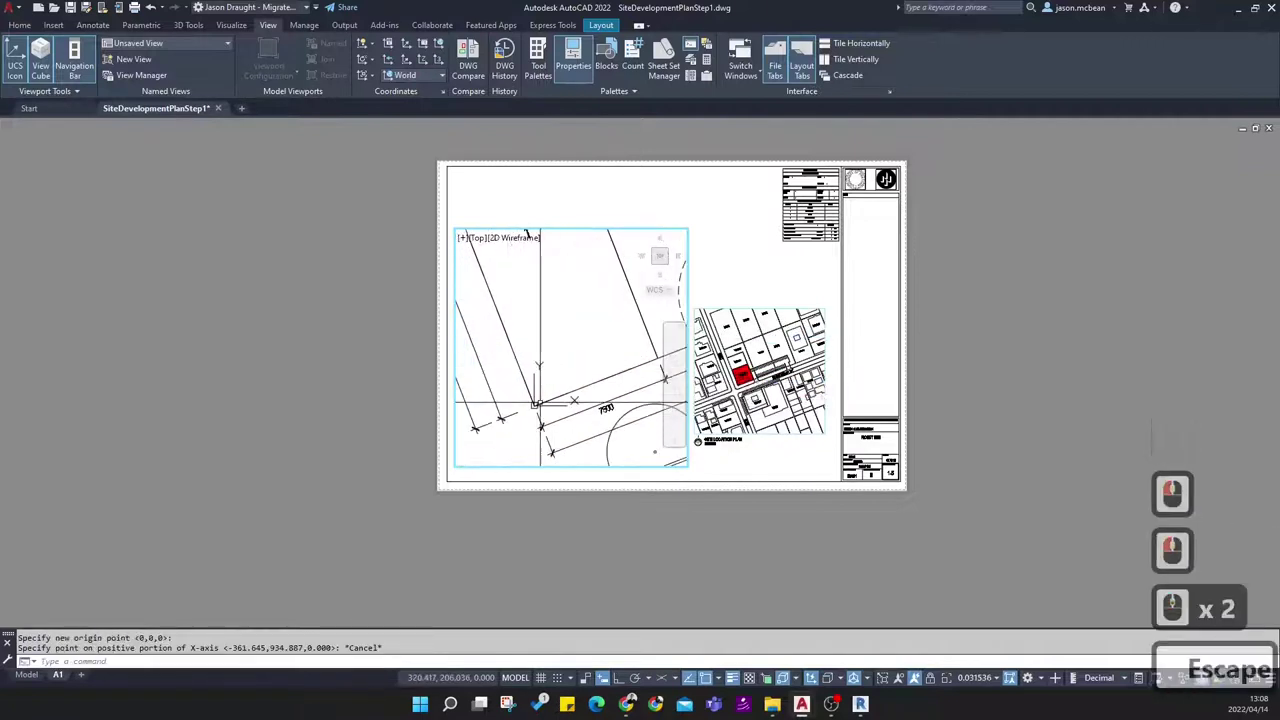
Define a three-point UCS in the viewport from the site's south-west corner, with X along the south boundary and positive Y on the northern side
{"action": "left_click", "coordinate": [437, 58]}
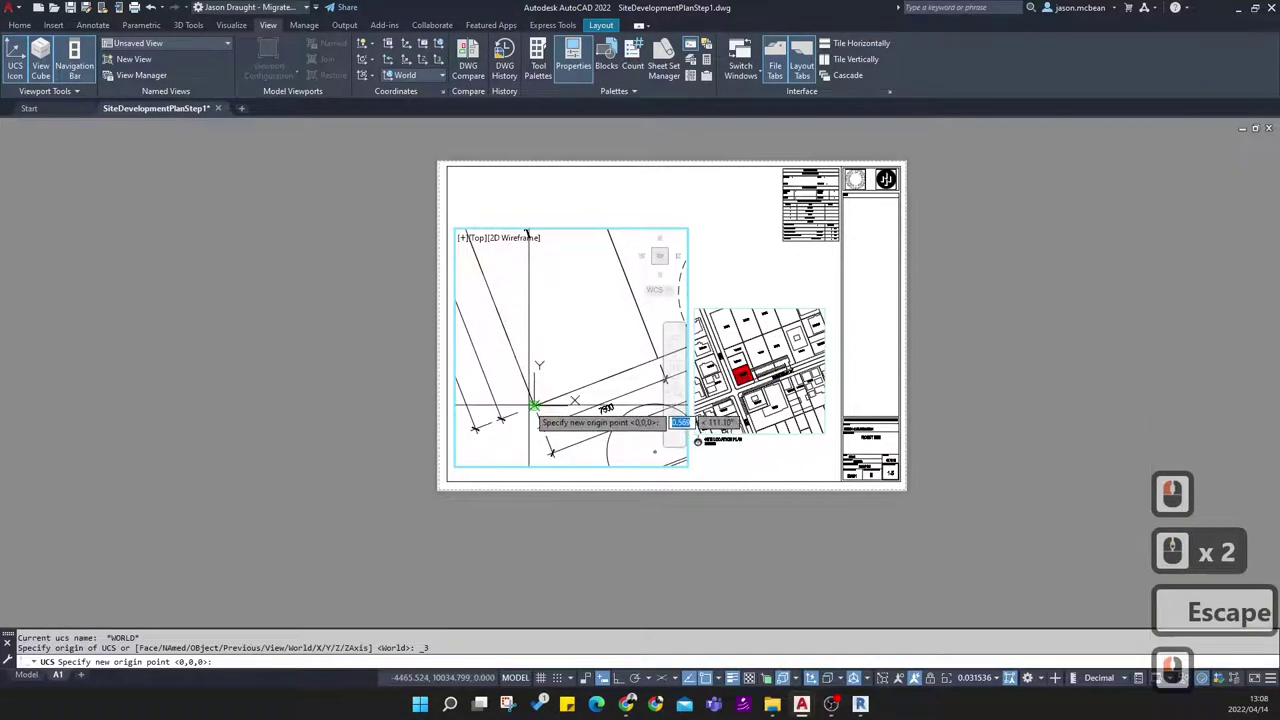
{"action": "left_click", "coordinate": [535, 405]}
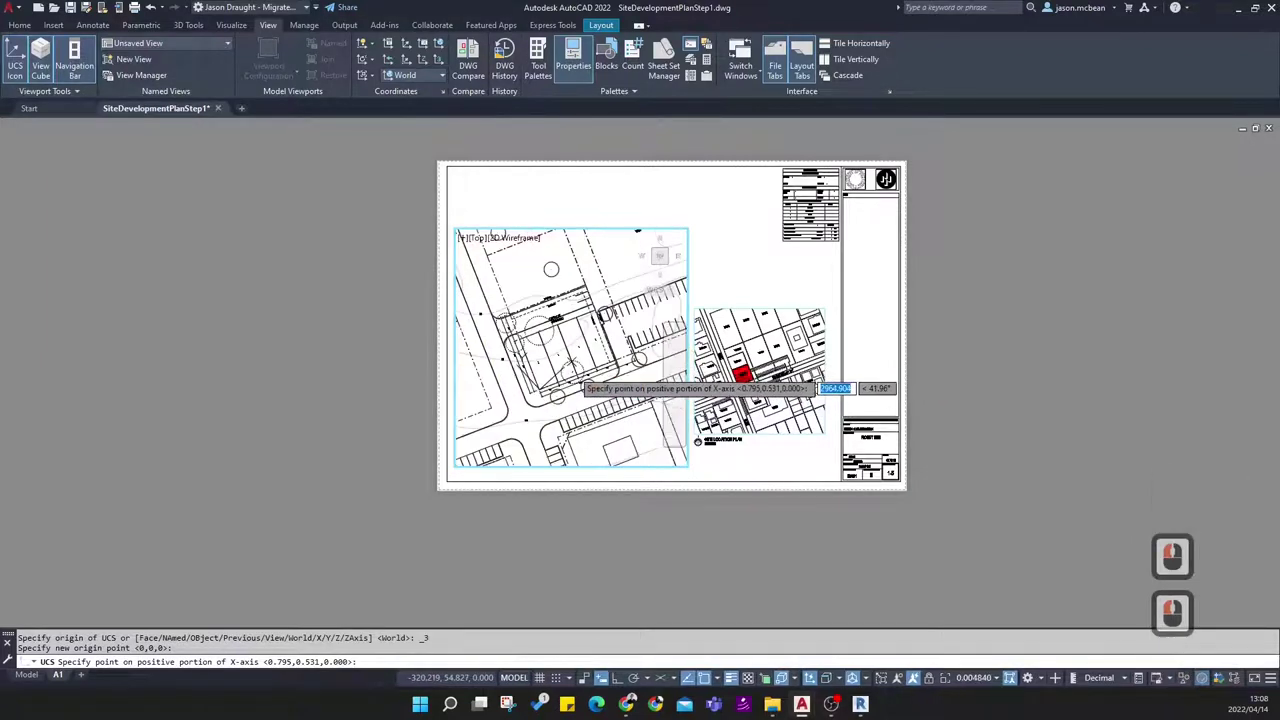
{"action": "scroll", "coordinate": [540, 390], "scroll_direction": "up", "scroll_amount": 4}
{"action": "scroll", "coordinate": [614, 391], "scroll_direction": "up", "scroll_amount": 3}
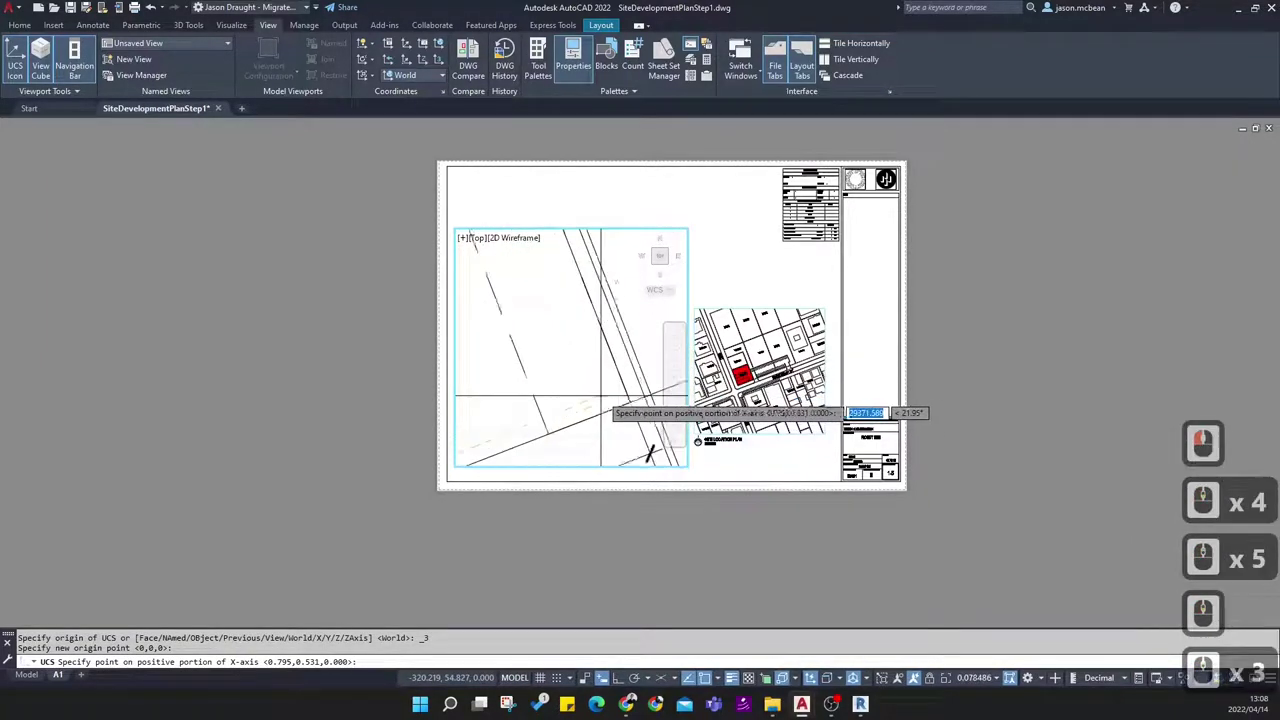
{"action": "left_click", "coordinate": [648, 406]}
{"action": "scroll", "coordinate": [617, 366], "scroll_direction": "down", "scroll_amount": 8}
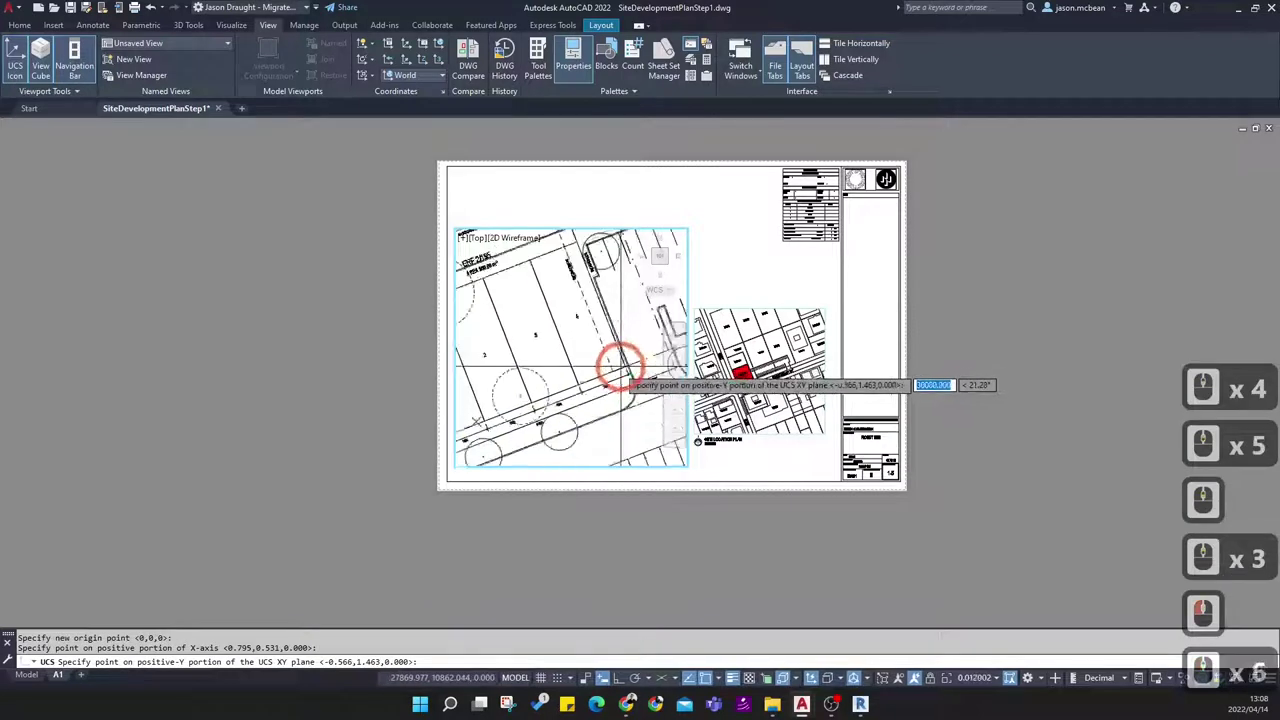
{"action": "left_click", "coordinate": [598, 258]}
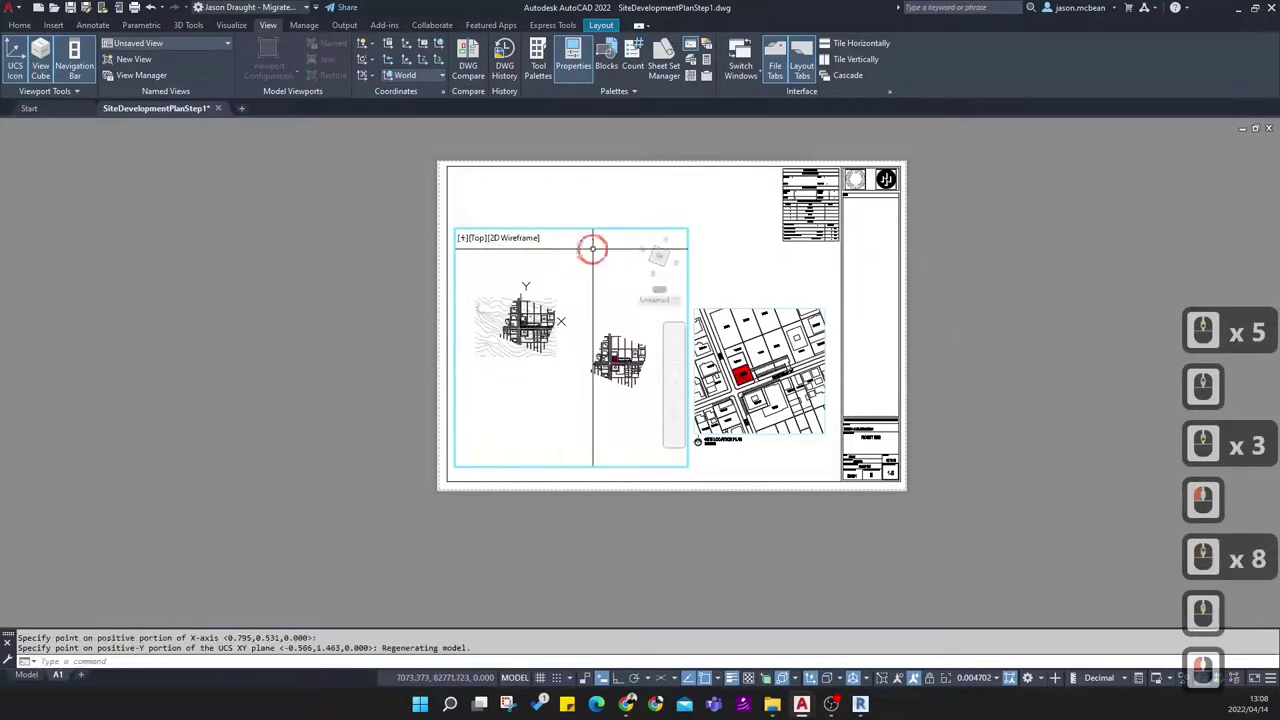
Bring the realigned site into the larger viewport and set the viewport scale to 1:200
{"action": "scroll", "coordinate": [505, 320], "scroll_direction": "up", "scroll_amount": 4}
{"action": "scroll", "coordinate": [541, 306], "scroll_direction": "up", "scroll_amount": 1}
{"action": "middle_click_drag", "start_coordinate": [514, 368], "coordinate": [660, 374]}
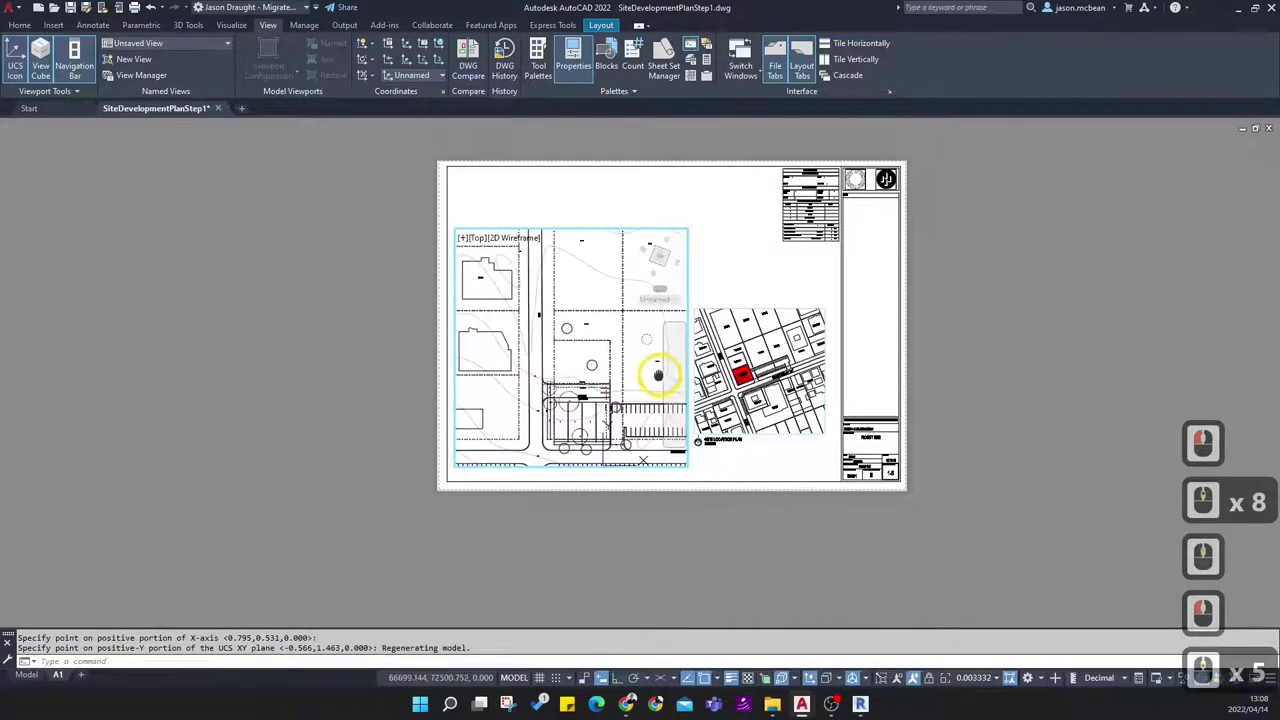
{"action": "middle_click_drag", "start_coordinate": [566, 362], "coordinate": [534, 275]}
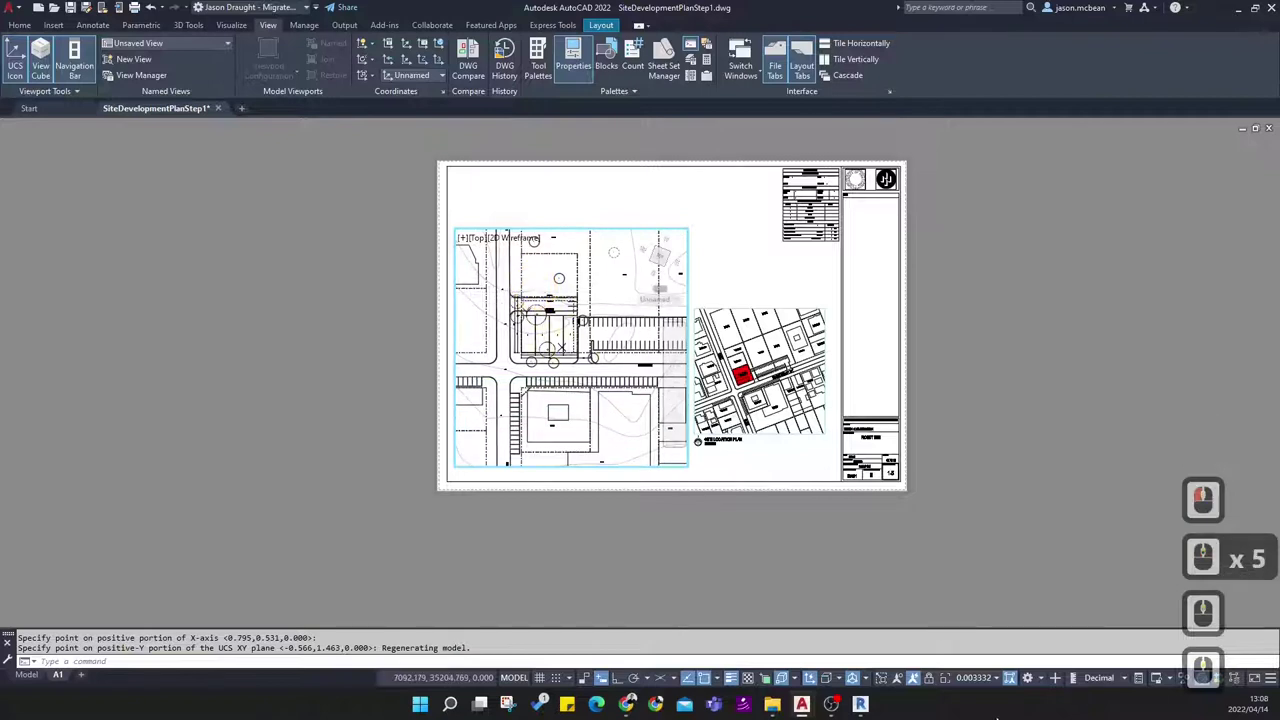
{"action": "left_click", "coordinate": [975, 679]}
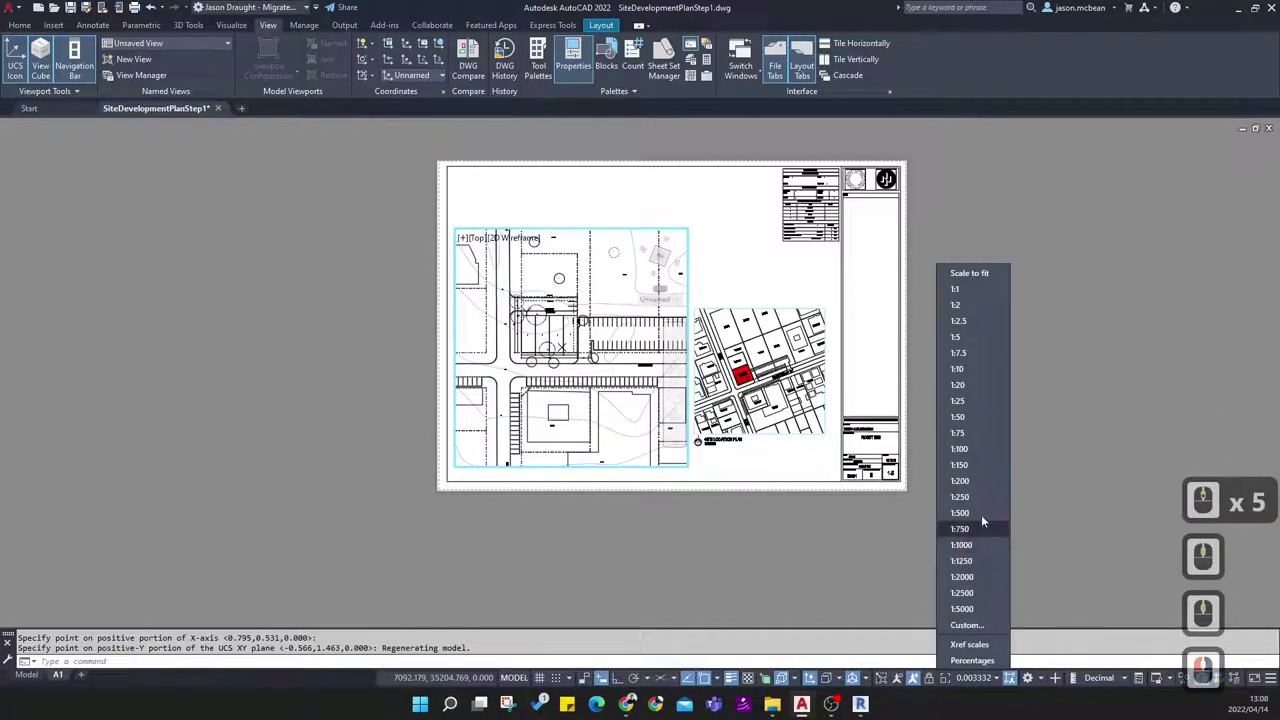
{"action": "left_click", "coordinate": [960, 481]}
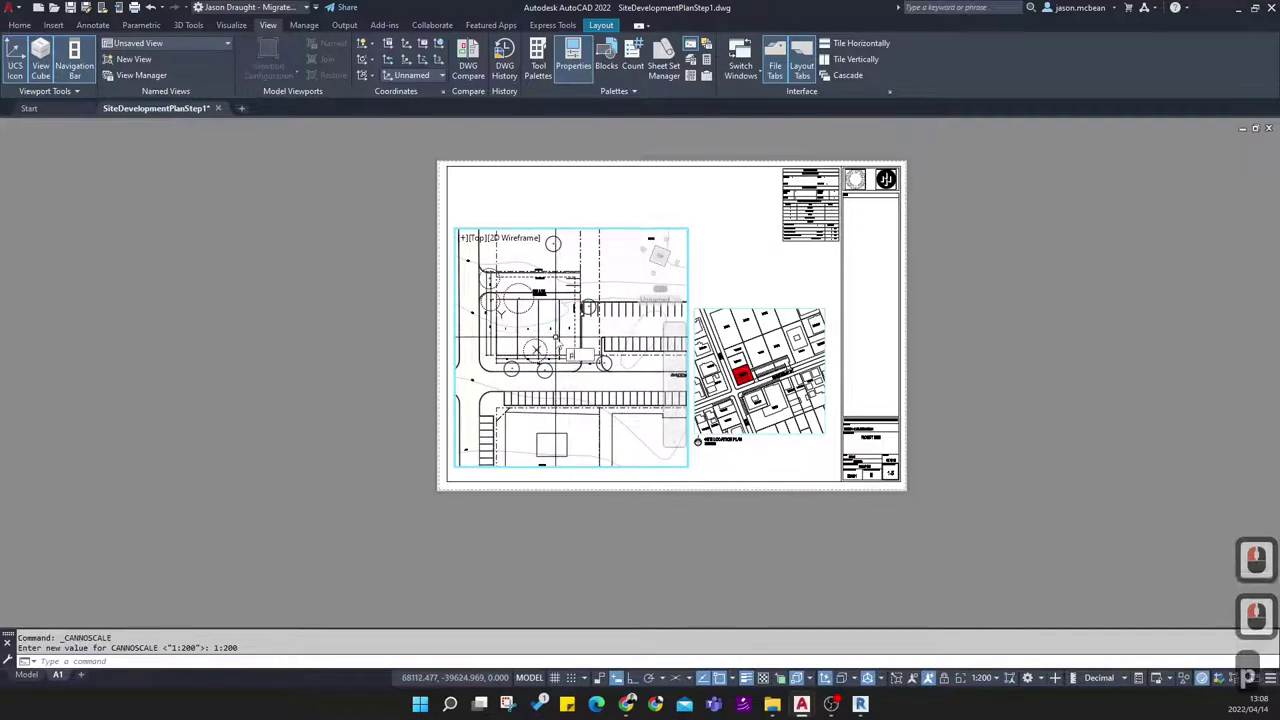
Pan the drawing inside the 1:200 viewport so the subdivided site sits near its centre
{"action": "type", "text": "p"}
{"action": "key", "text": "Return"}
{"action": "left_click_drag", "start_coordinate": [546, 334], "coordinate": [567, 364]}
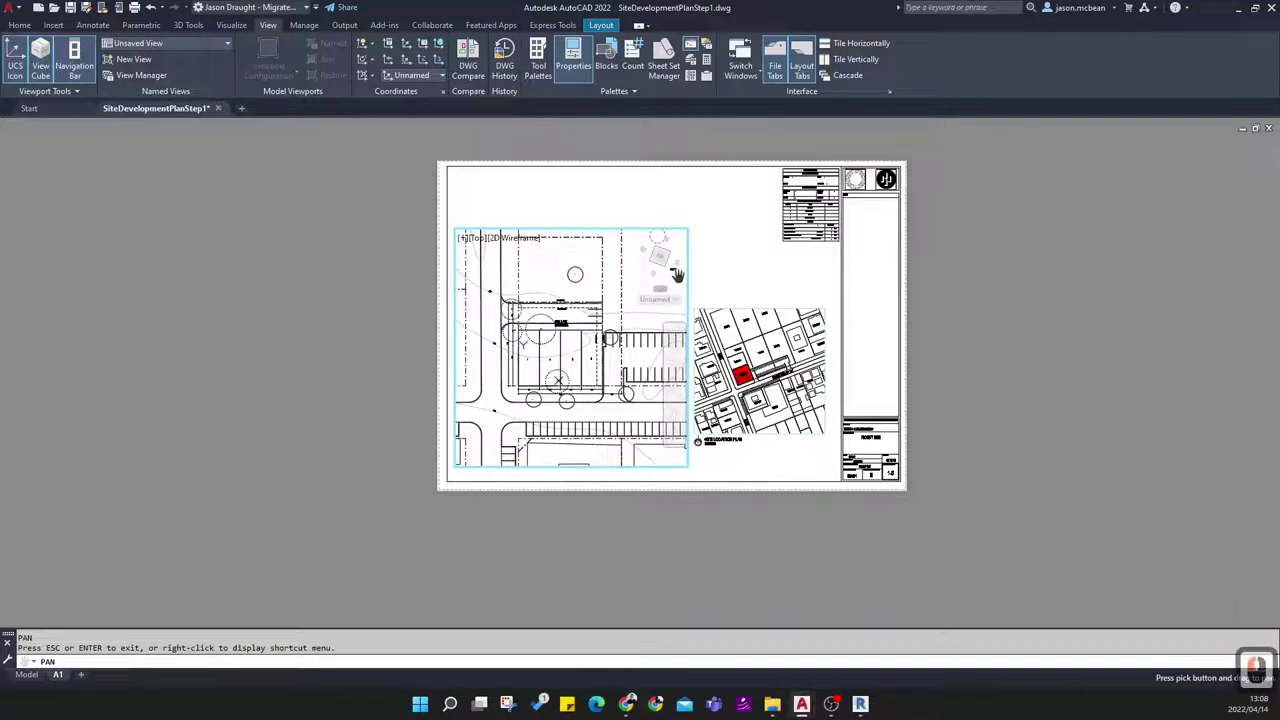
{"action": "double_click", "coordinate": [1080, 420]}
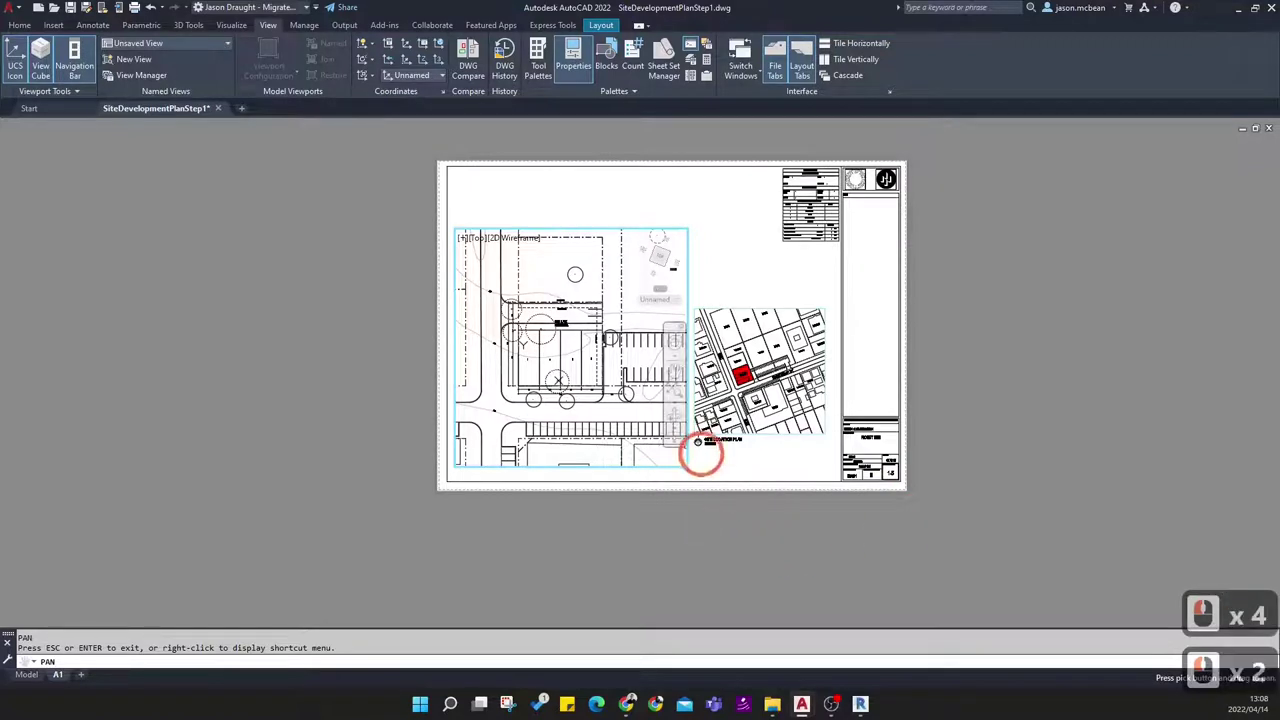
{"action": "key", "text": "Escape"}
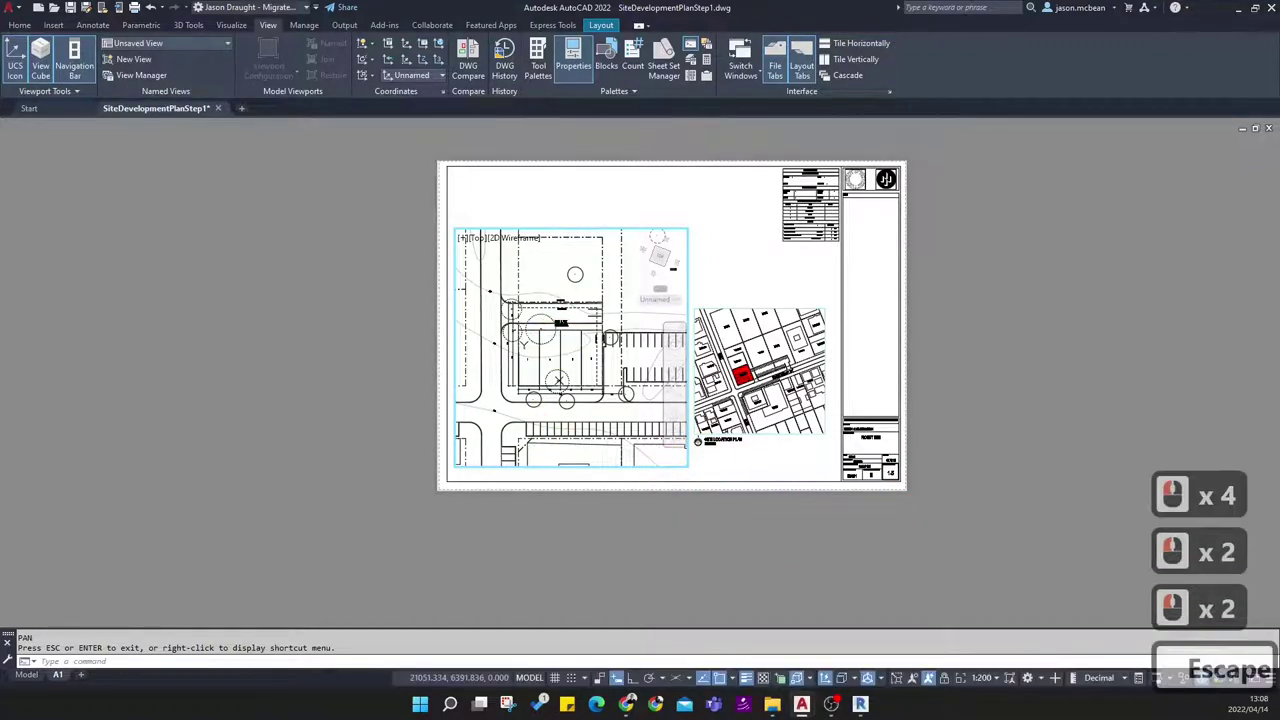
Return to paper space and lock the site plan viewport
{"action": "double_click", "coordinate": [723, 271]}
{"action": "left_click", "coordinate": [712, 270]}
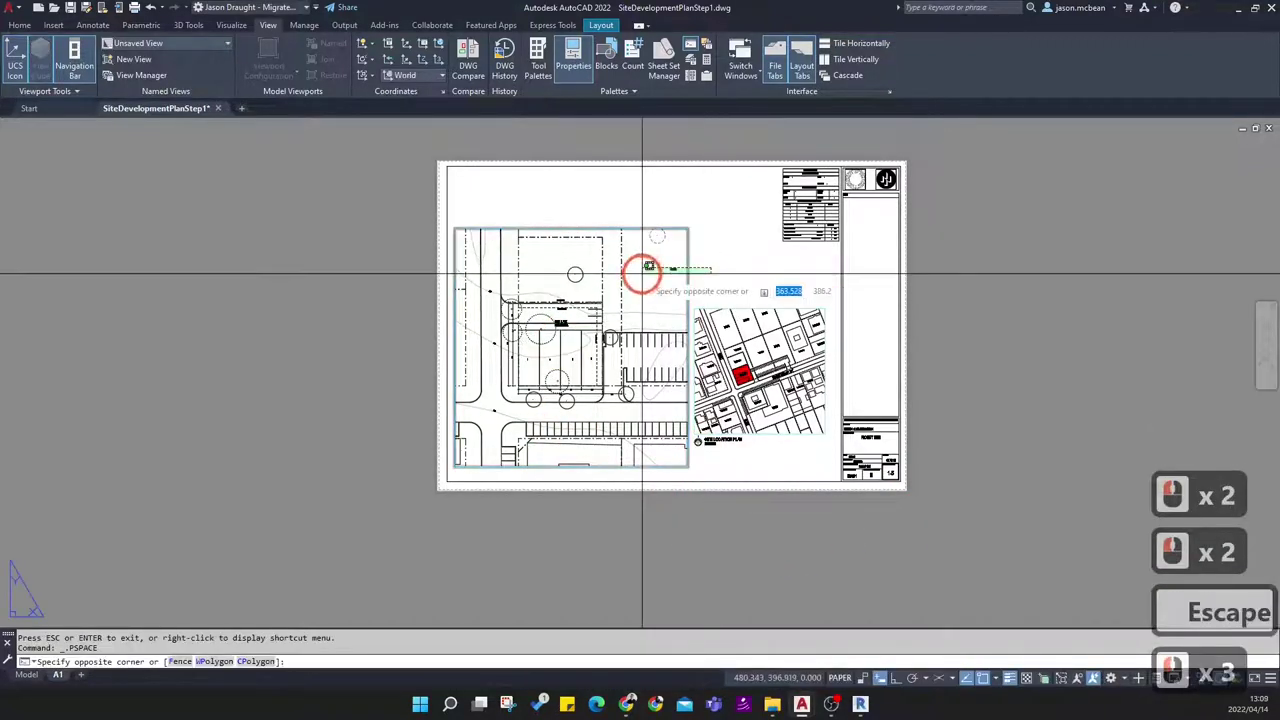
{"action": "left_click", "coordinate": [643, 271]}
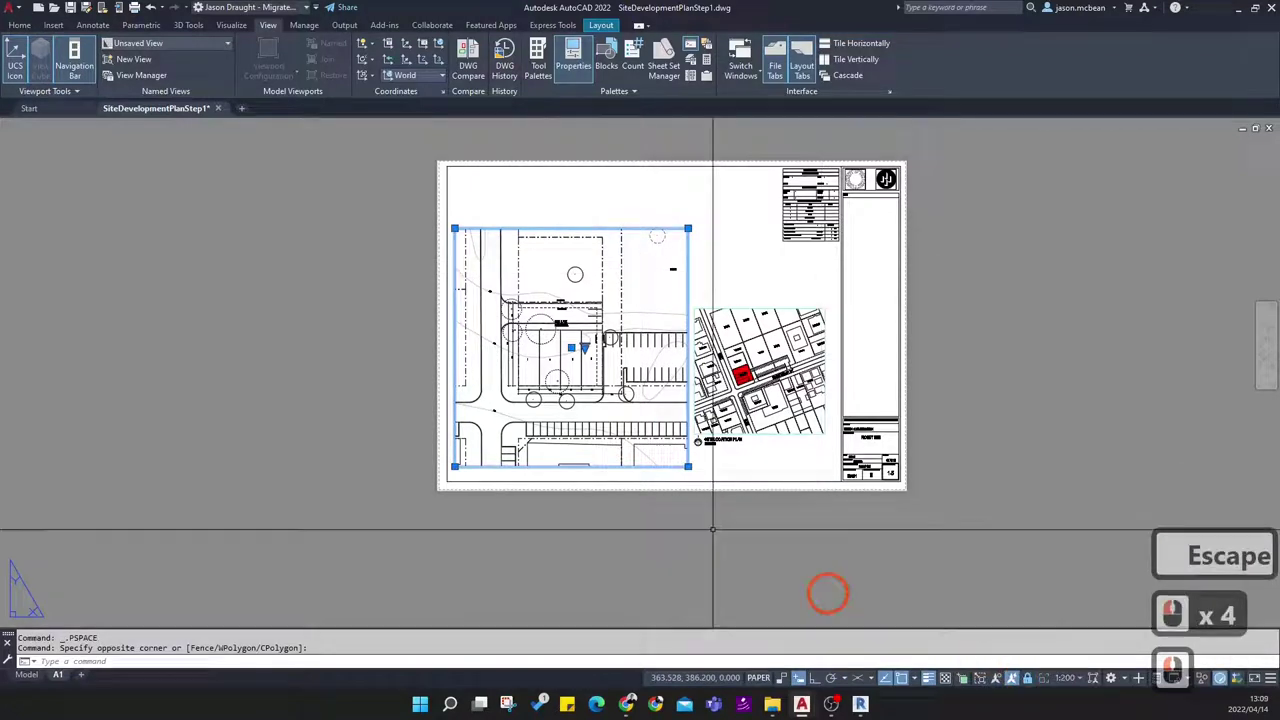
Raise the lower edge of the site plan viewport to just below the parking bays south of the street
{"action": "scroll", "coordinate": [557, 434], "scroll_direction": "up", "scroll_amount": 4}
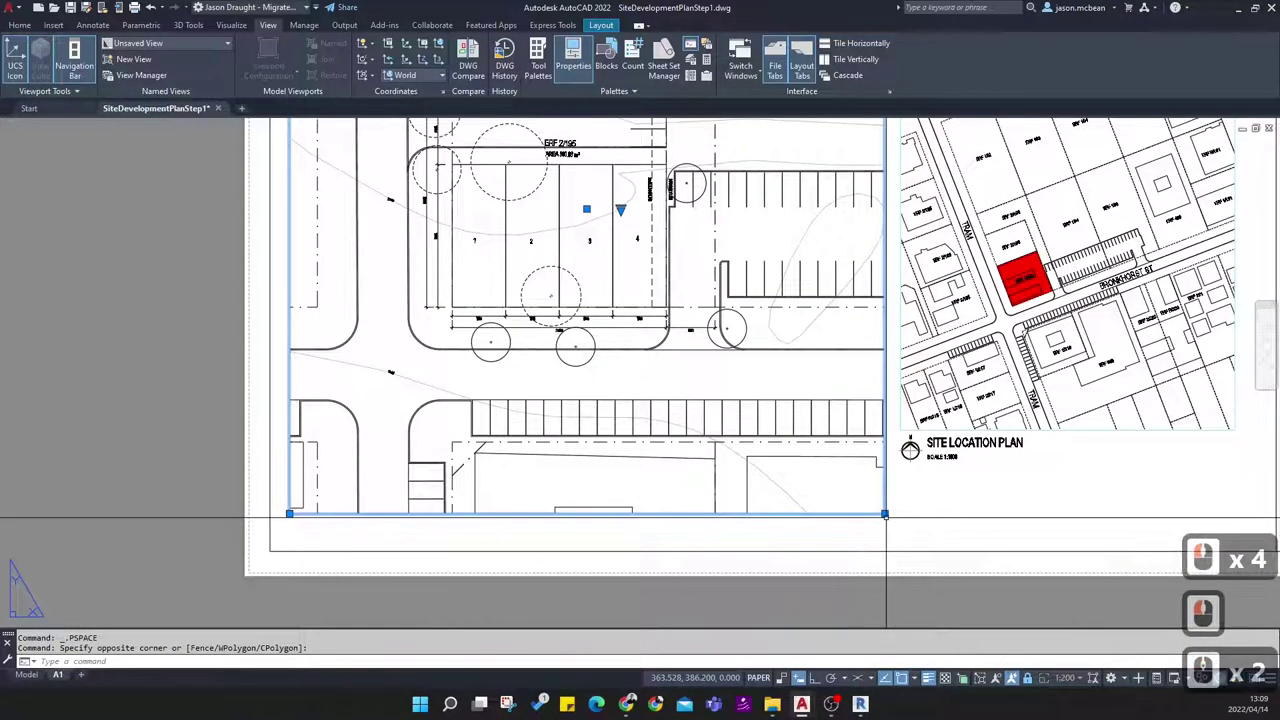
{"action": "left_click", "coordinate": [884, 513]}
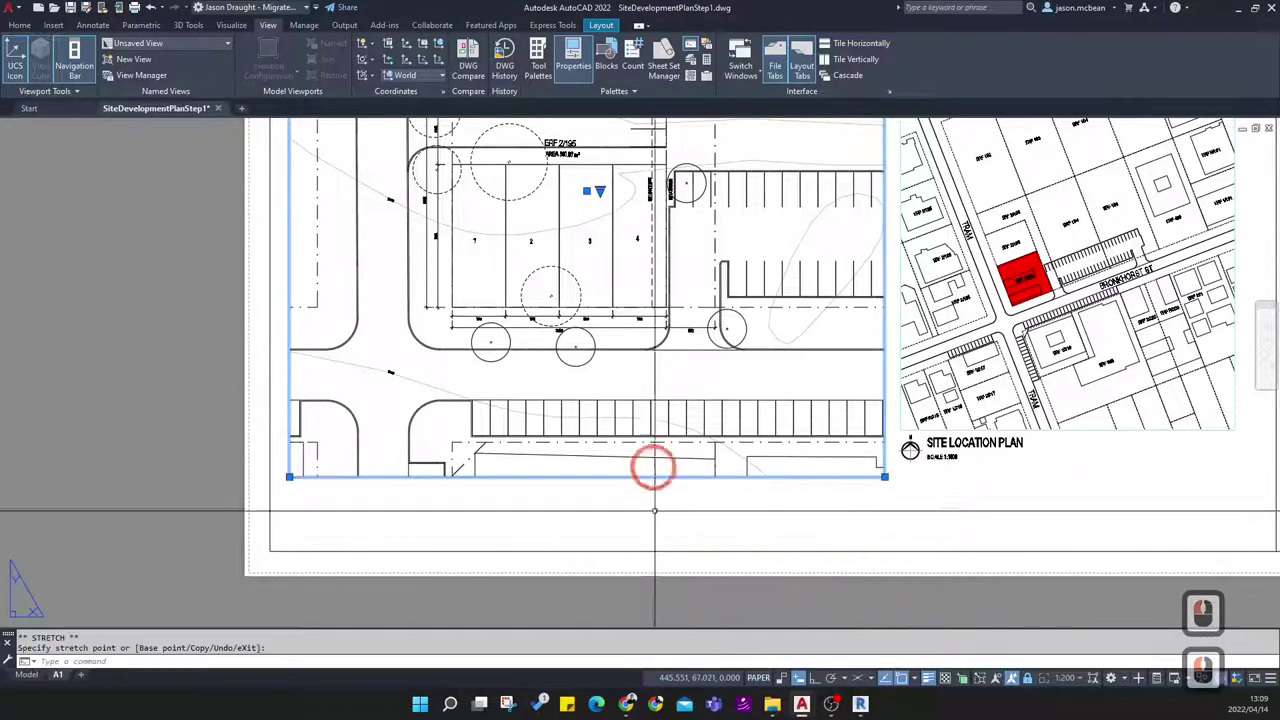
{"action": "key", "text": "Escape"}
{"action": "scroll", "coordinate": [578, 369], "scroll_direction": "down", "scroll_amount": 2}
{"action": "scroll", "coordinate": [716, 205], "scroll_direction": "up", "scroll_amount": 2}
Lower the site plan viewport's upper edge and pull its east edge in, clear of the site location plan
{"action": "left_click", "coordinate": [700, 294]}
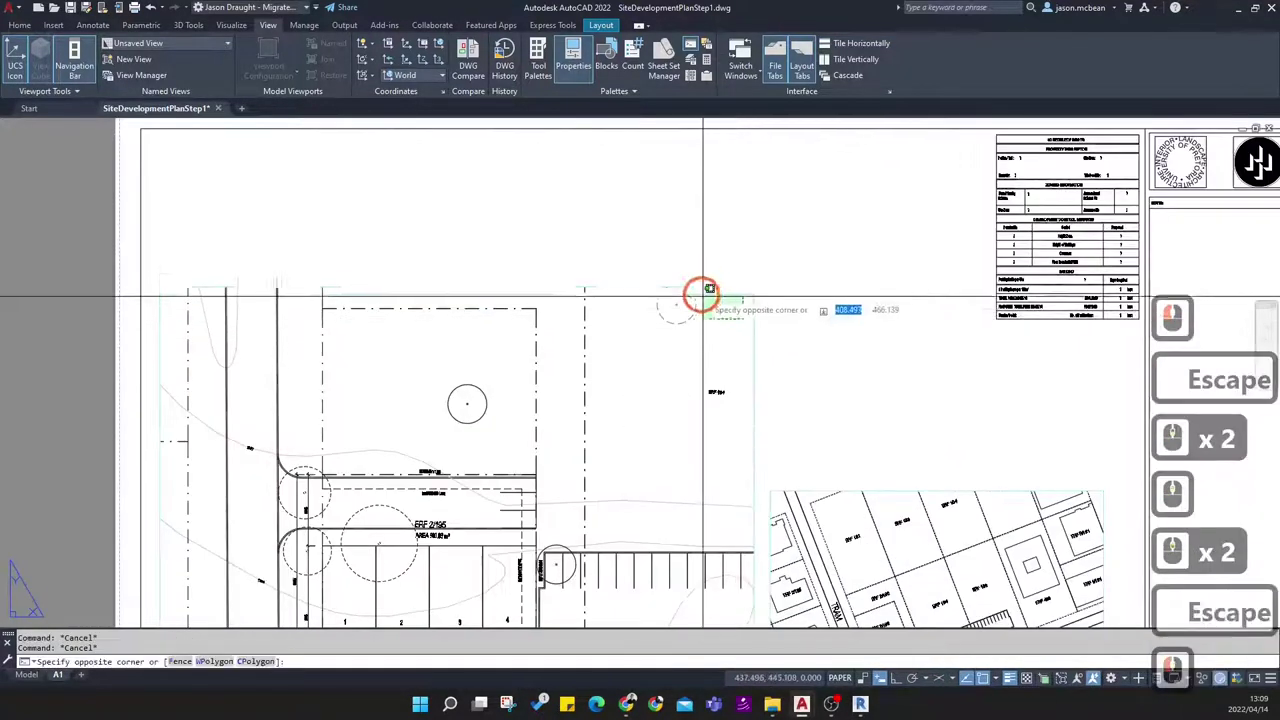
{"action": "scroll", "coordinate": [745, 293], "scroll_direction": "down", "scroll_amount": 2}
{"action": "left_click", "coordinate": [743, 295]}
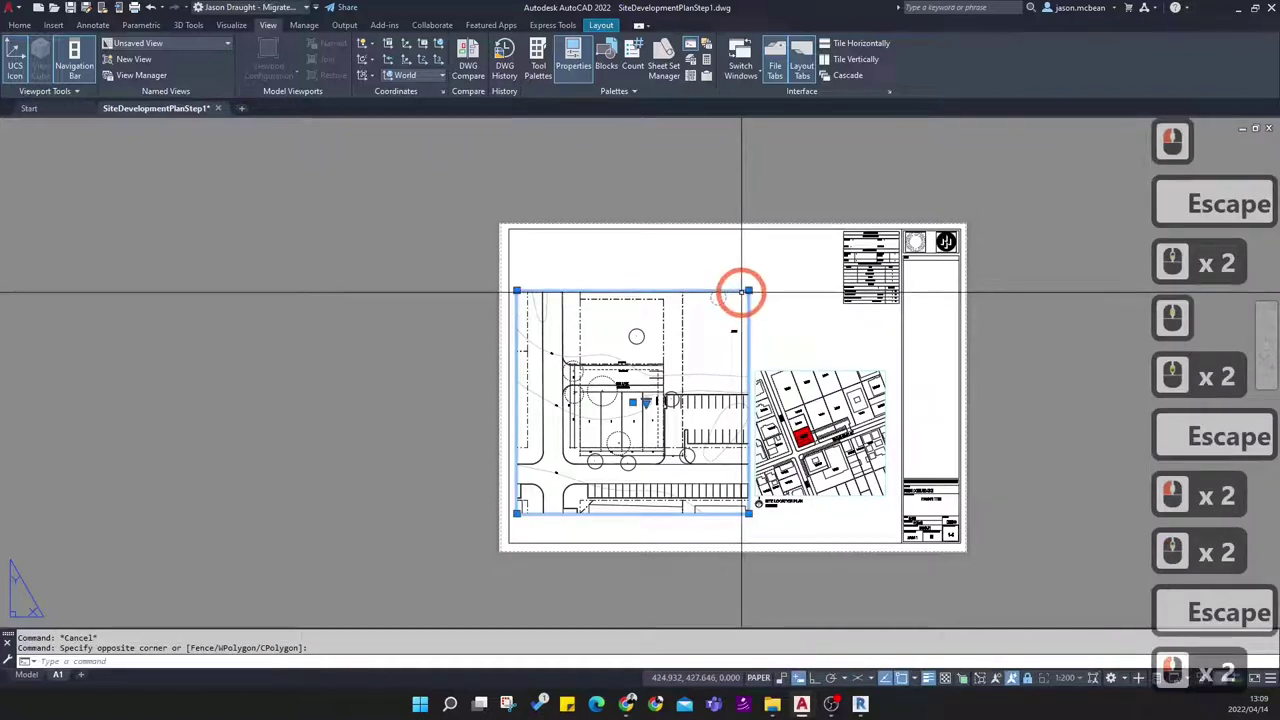
{"action": "left_click", "coordinate": [748, 291]}
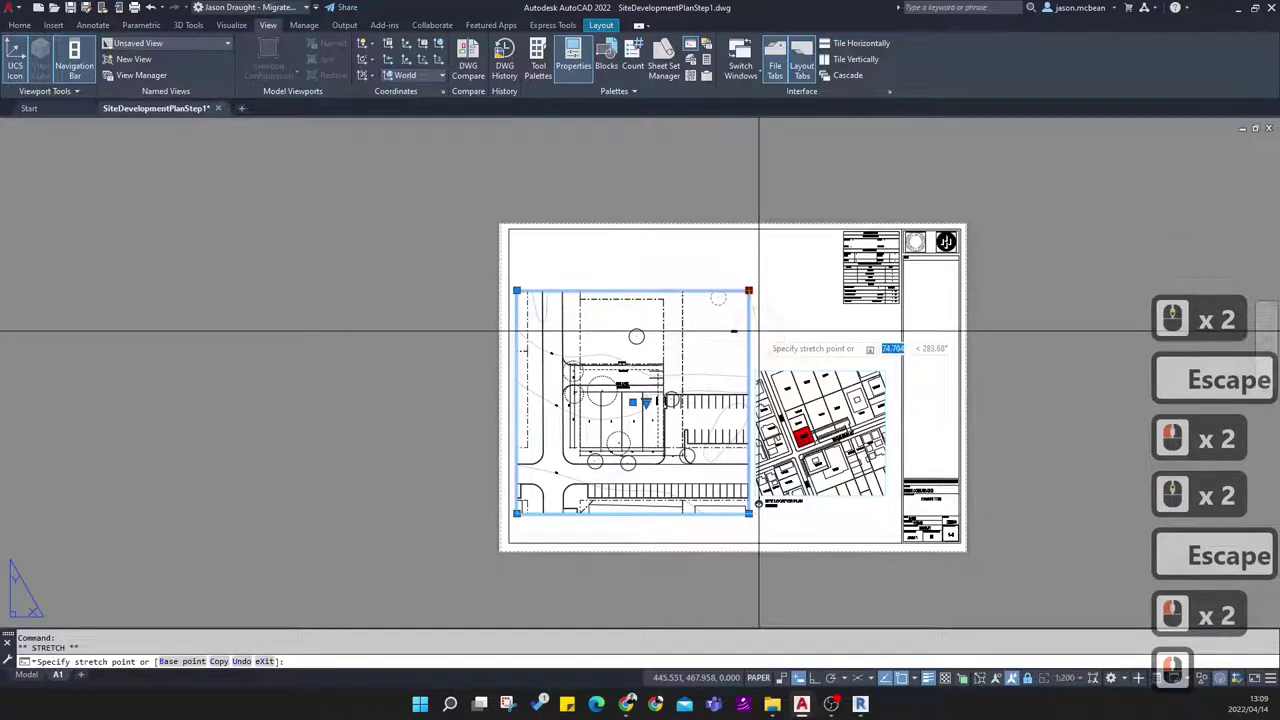
{"action": "left_click", "coordinate": [759, 327]}
{"action": "left_click", "coordinate": [758, 326]}
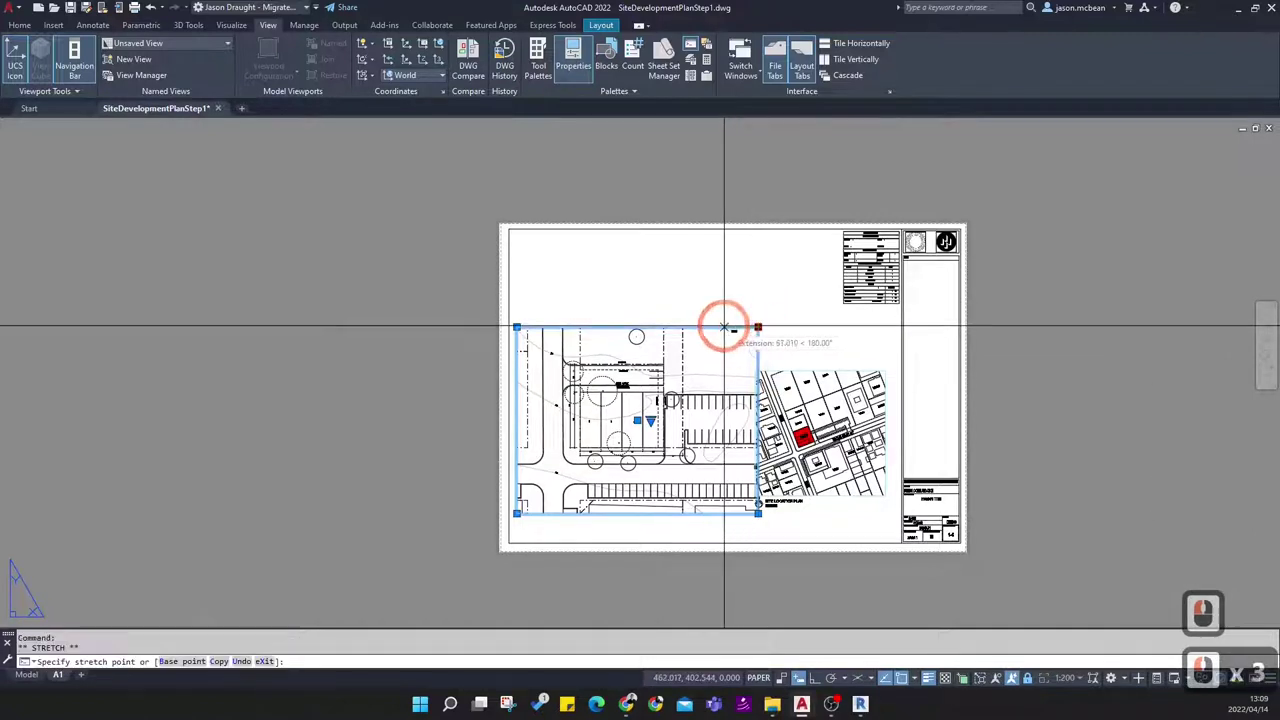
{"action": "scroll", "coordinate": [720, 362], "scroll_direction": "up", "scroll_amount": 5}
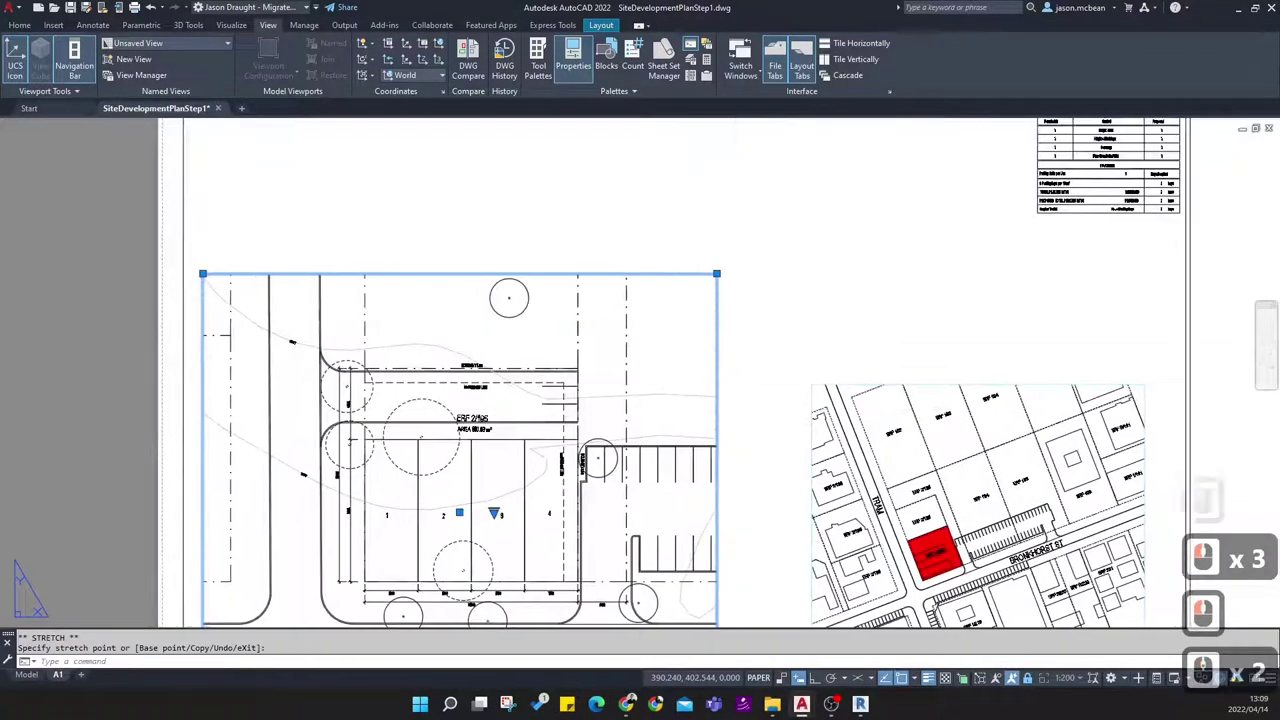
{"action": "scroll", "coordinate": [698, 284], "scroll_direction": "down", "scroll_amount": 3}
{"action": "key", "text": "Escape"}
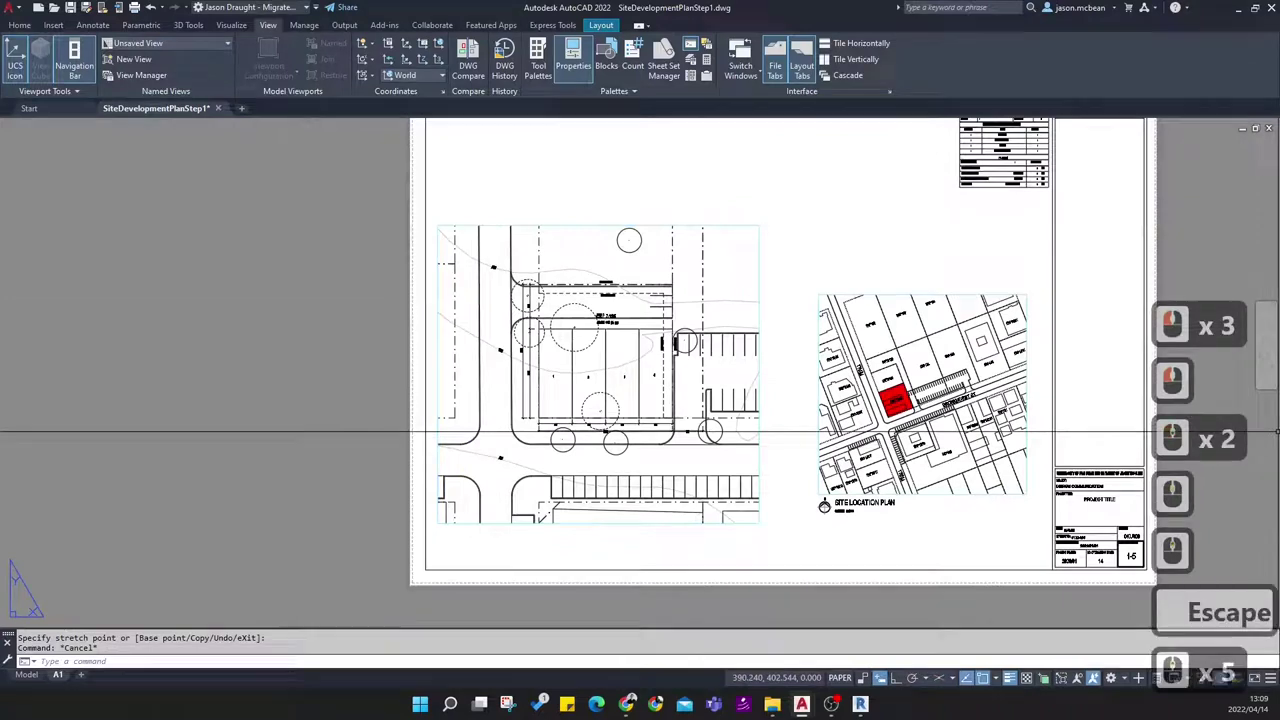
Switch briefly to SITE PLAN FINAL.dwg for reference and return to the A1 layout of SiteDevelopmentPlanStep1.dwg
{"action": "scroll", "coordinate": [640, 360], "scroll_direction": "down", "scroll_amount": 6, "text": "ctrl"}
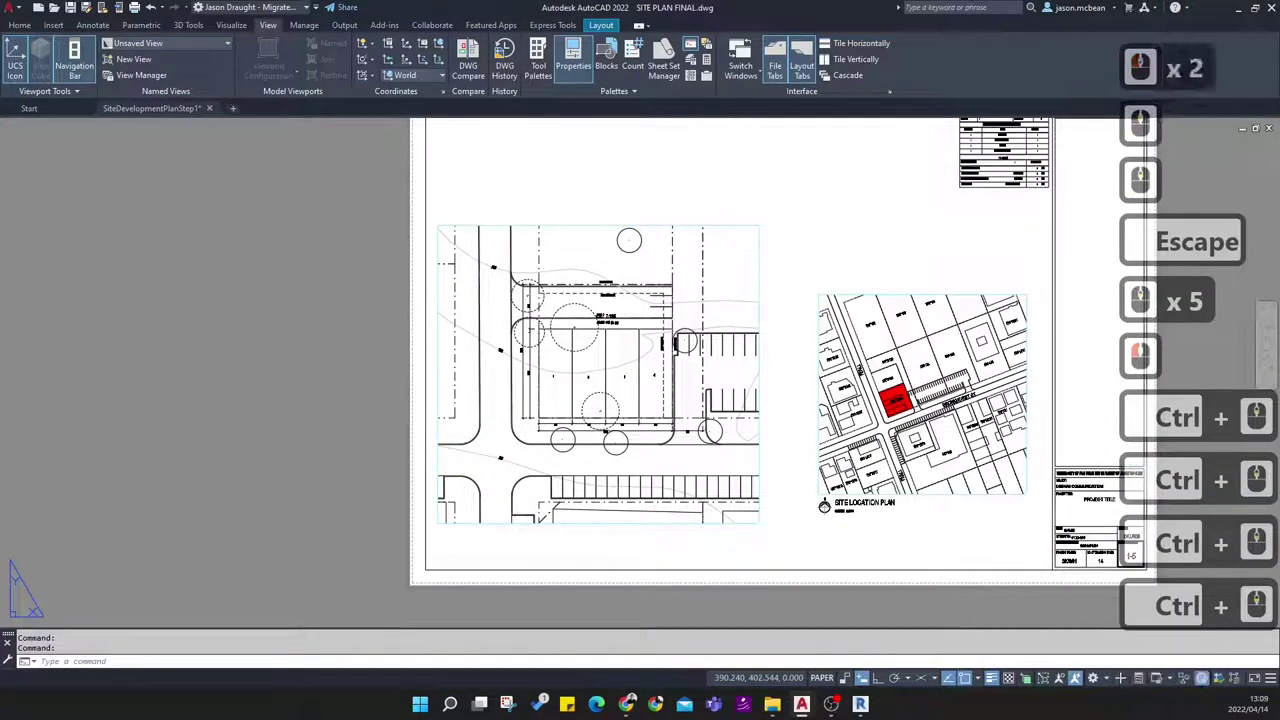
{"action": "left_click", "coordinate": [644, 217]}
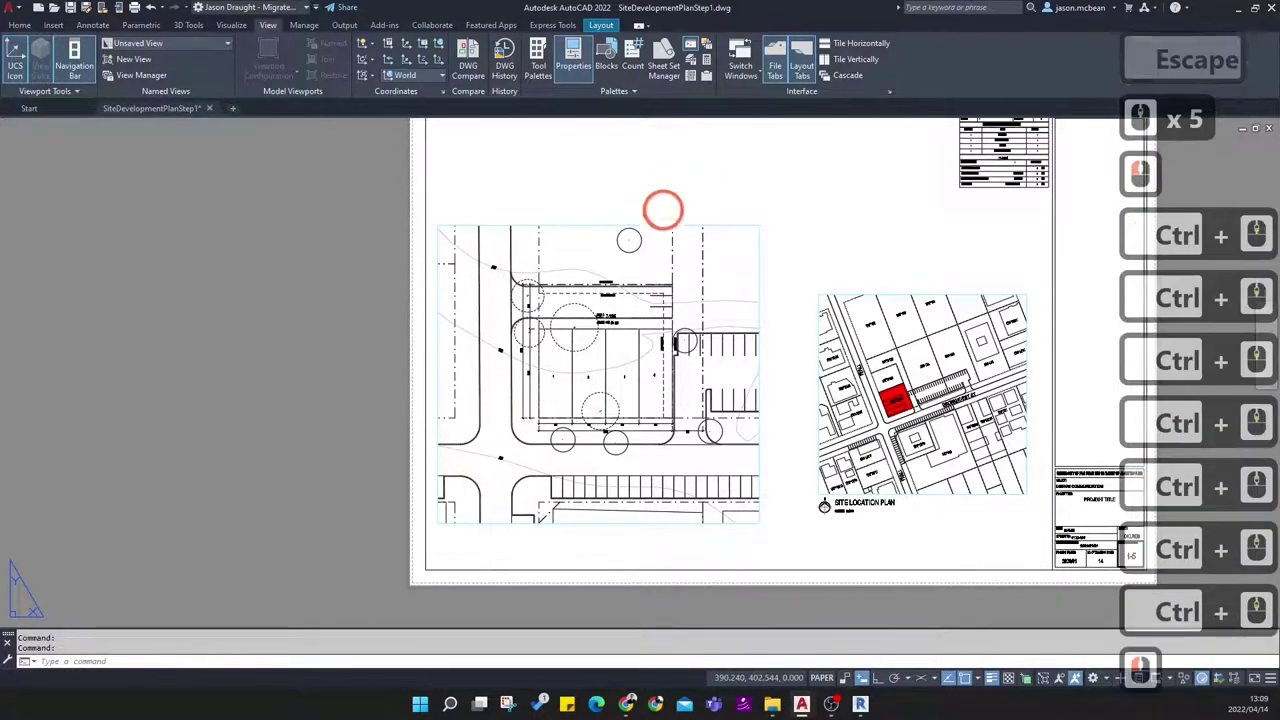
{"action": "middle_click_drag", "start_coordinate": [803, 210], "coordinate": [810, 258]}
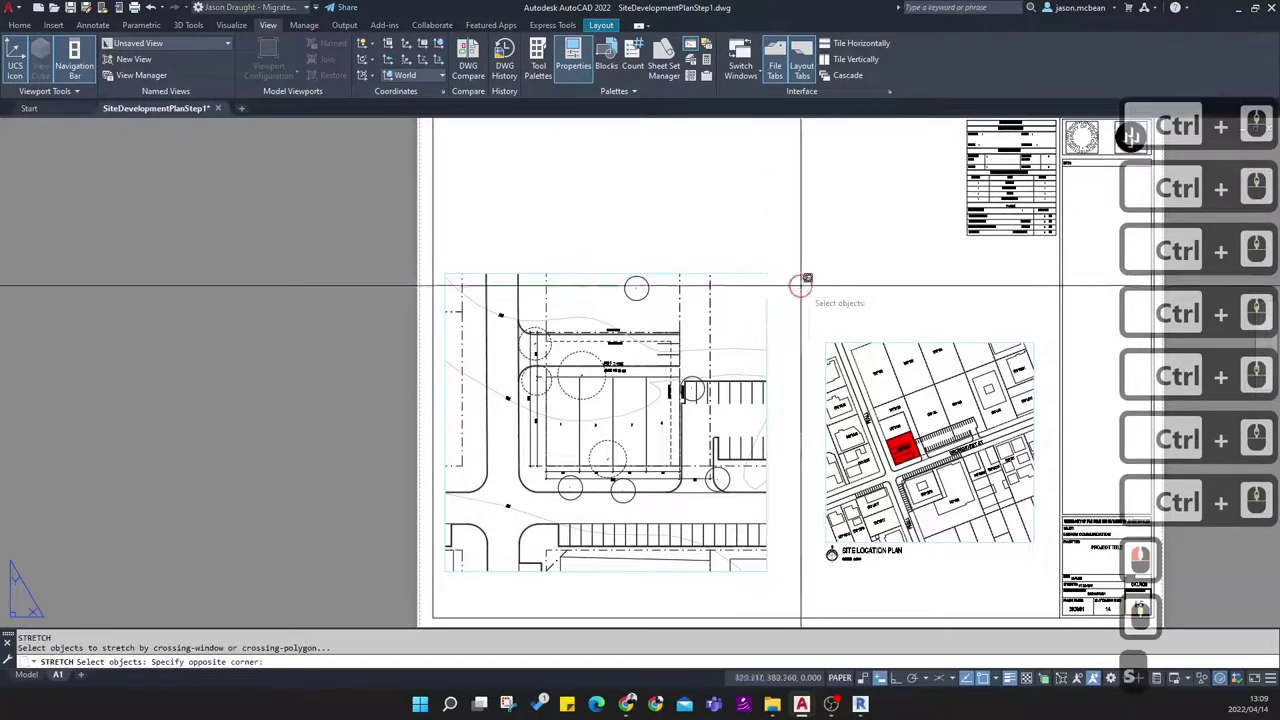
Stretch the upper edge of the site plan viewport slightly upward to show more of the area north of the site
{"action": "left_click", "coordinate": [801, 286]}
{"action": "left_click", "coordinate": [430, 240]}
{"action": "key", "text": "Return"}
{"action": "left_click", "coordinate": [549, 245]}
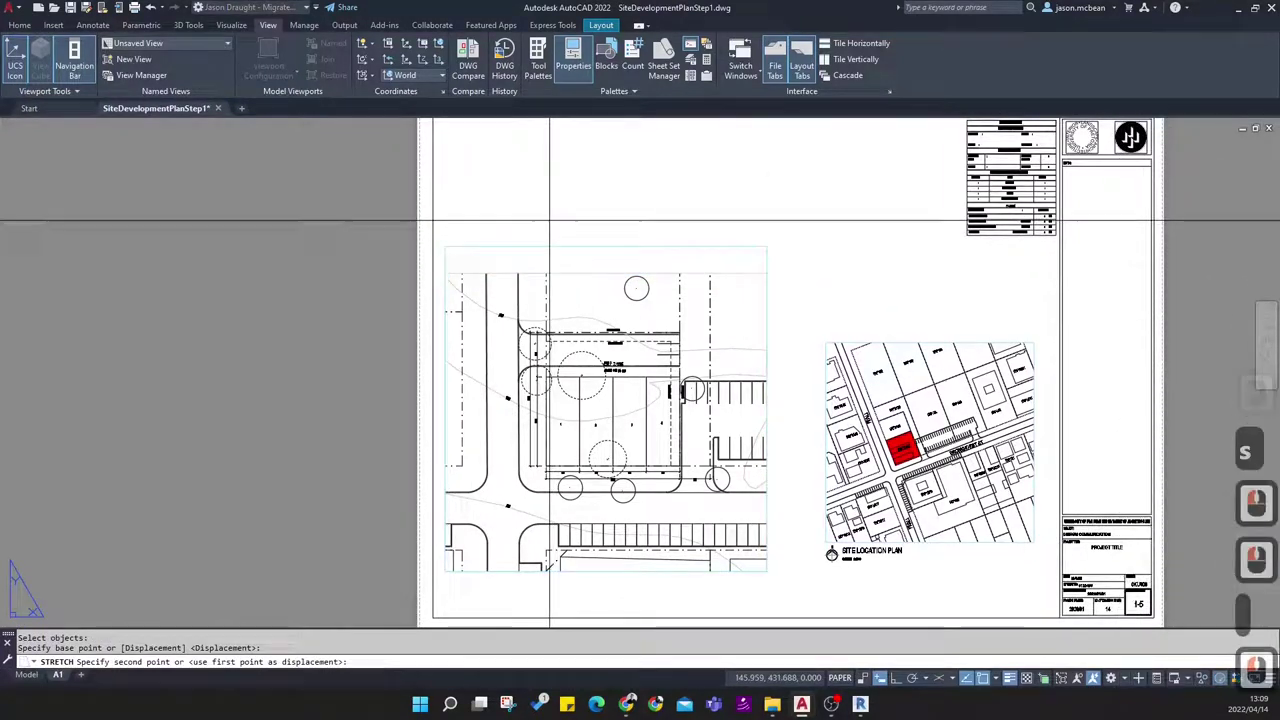
{"action": "left_click", "coordinate": [549, 220]}
{"action": "key", "text": "Escape"}
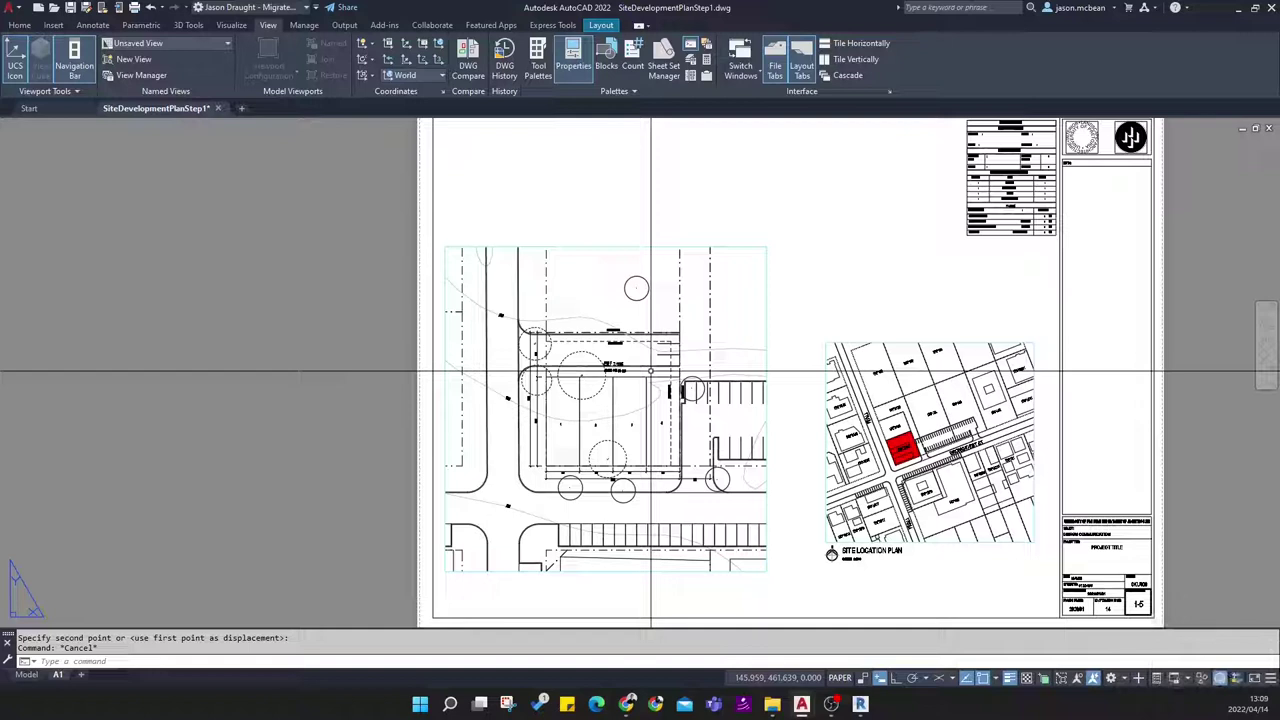
{"action": "key", "text": "Escape"}
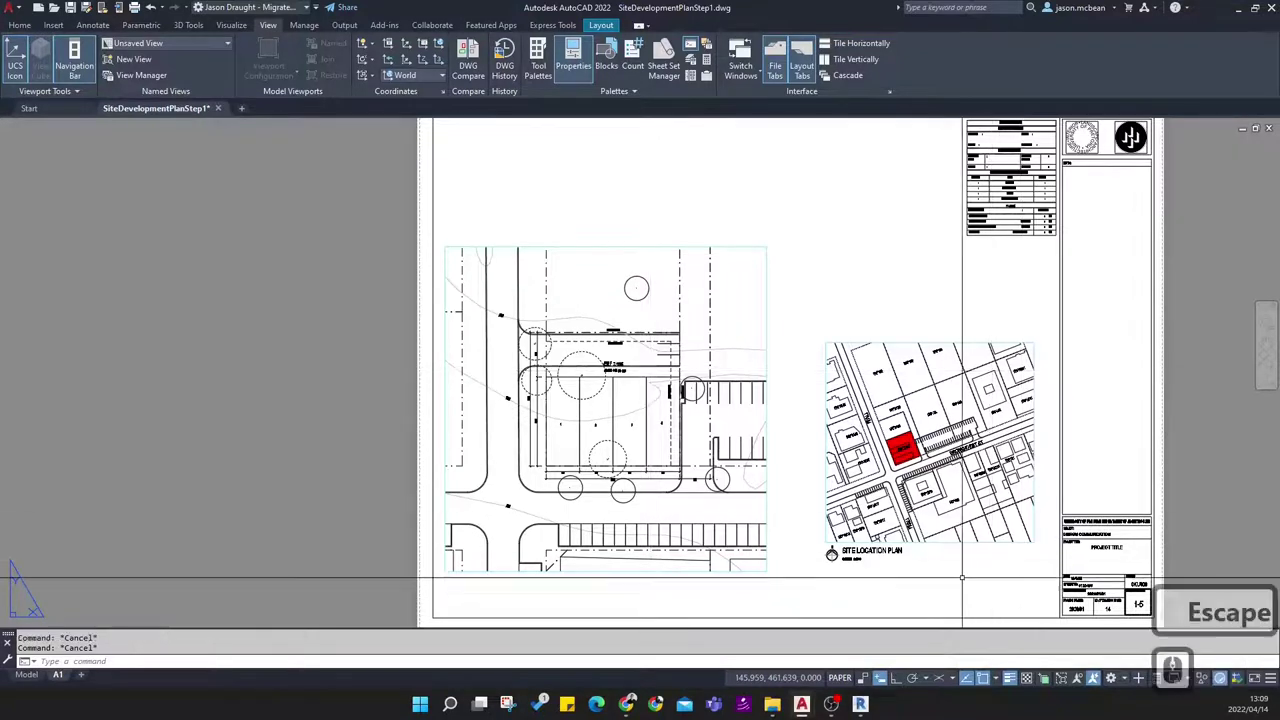
{"action": "scroll", "coordinate": [960, 540], "scroll_direction": "up", "scroll_amount": 2}
{"action": "middle_click_drag", "start_coordinate": [755, 540], "coordinate": [800, 500]}
{"action": "key", "text": "Escape"}
{"action": "left_click", "coordinate": [863, 537]}
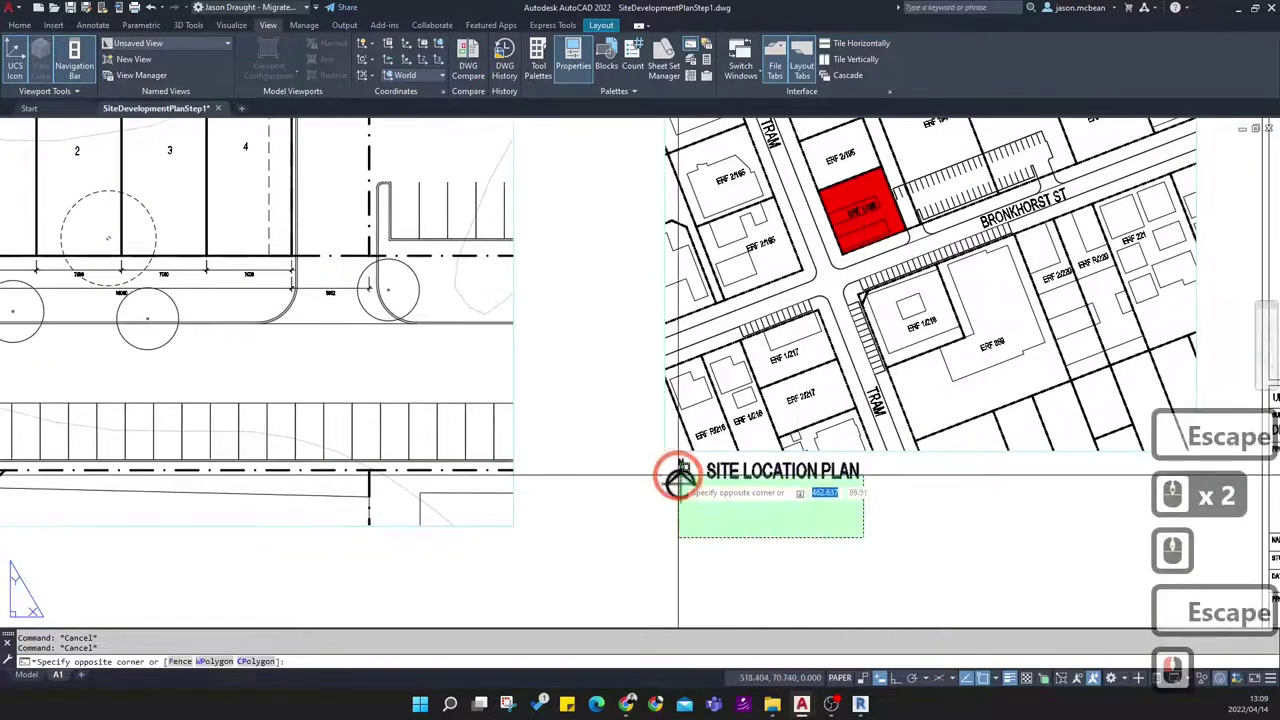
{"action": "left_click", "coordinate": [698, 490]}
{"action": "middle_click_drag", "start_coordinate": [714, 549], "coordinate": [800, 477]}
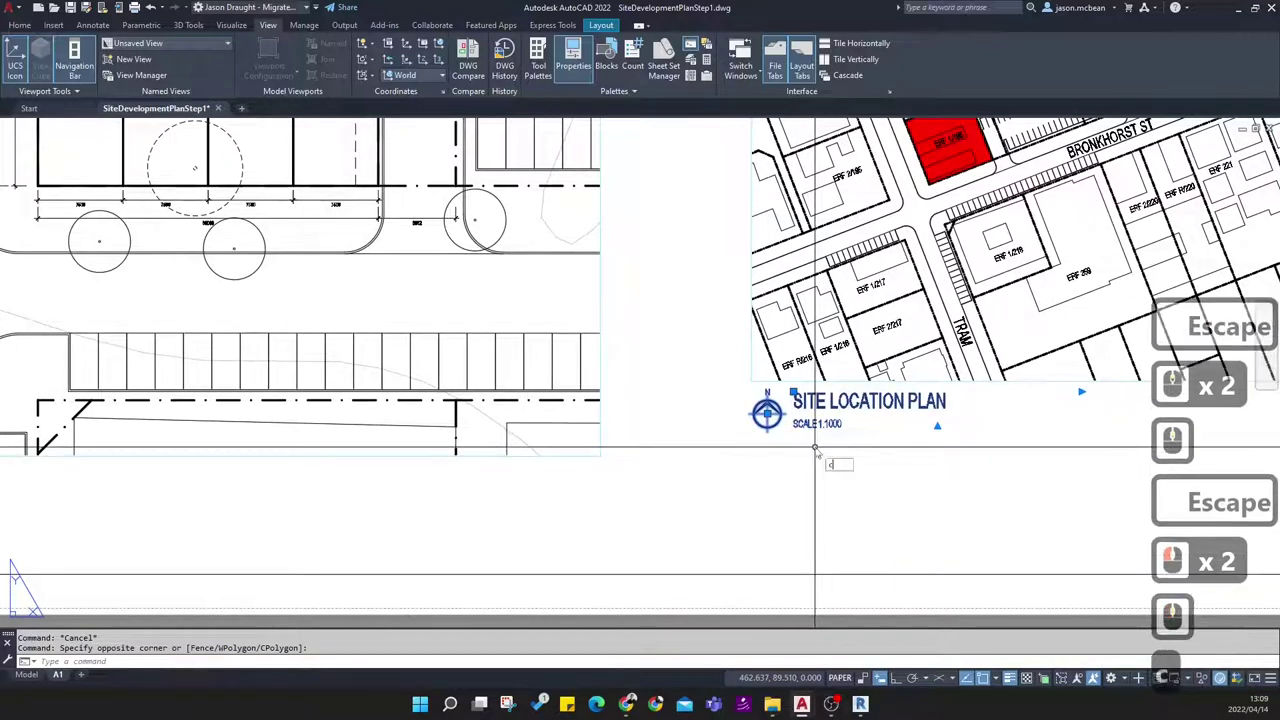
{"action": "type", "text": "c"}
{"action": "key", "text": "Return"}
{"action": "left_click", "coordinate": [825, 450]}
{"action": "scroll", "coordinate": [828, 452], "scroll_direction": "down", "scroll_amount": 4}
{"action": "key", "text": "Escape"}
{"action": "key", "text": "Escape"}
Move the site plan viewport so its lower-right corner meets the lower-left corner of the site location plan viewport
{"action": "left_click", "coordinate": [800, 445]}
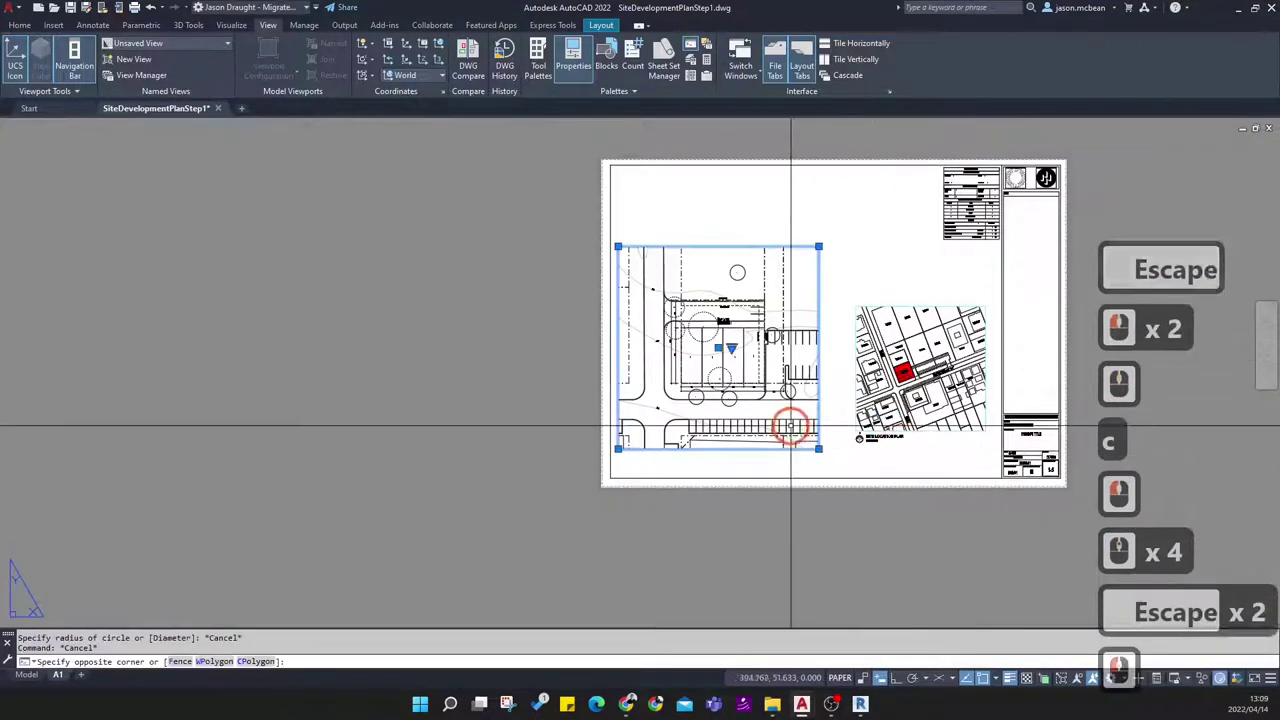
{"action": "left_click", "coordinate": [833, 457]}
{"action": "scroll", "coordinate": [833, 457], "scroll_direction": "up", "scroll_amount": 3}
{"action": "type", "text": "m"}
{"action": "key", "text": "Return"}
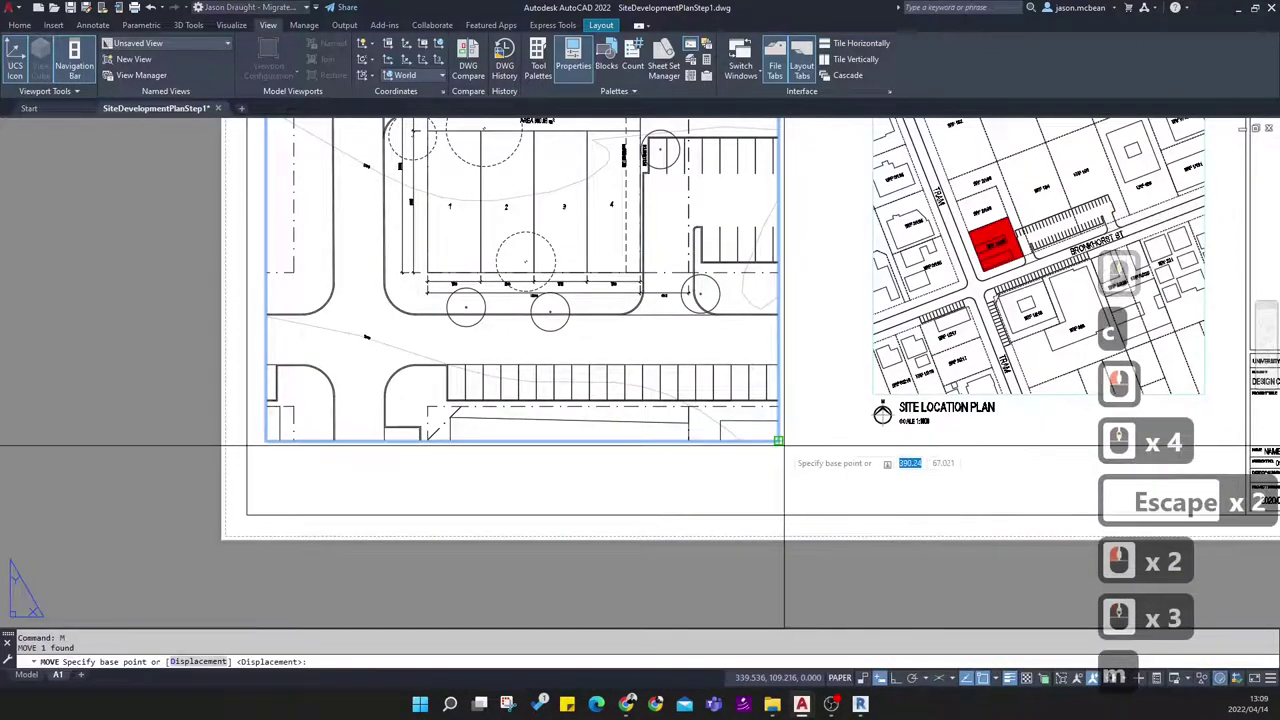
{"action": "left_click", "coordinate": [779, 441]}
{"action": "left_click", "coordinate": [872, 393]}
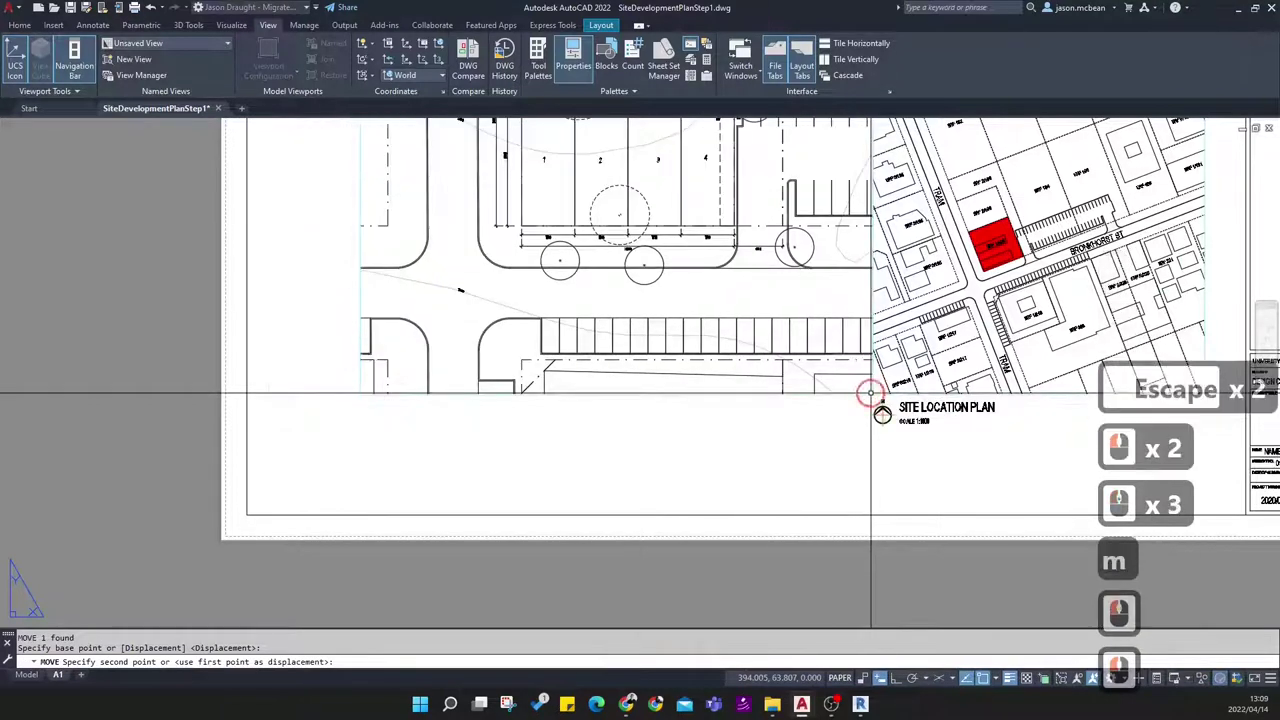
Move the site plan viewport straight west with Ortho on, leaving a gap beside the site location plan
{"action": "left_click", "coordinate": [840, 434]}
{"action": "left_click", "coordinate": [811, 371]}
{"action": "type", "text": "m"}
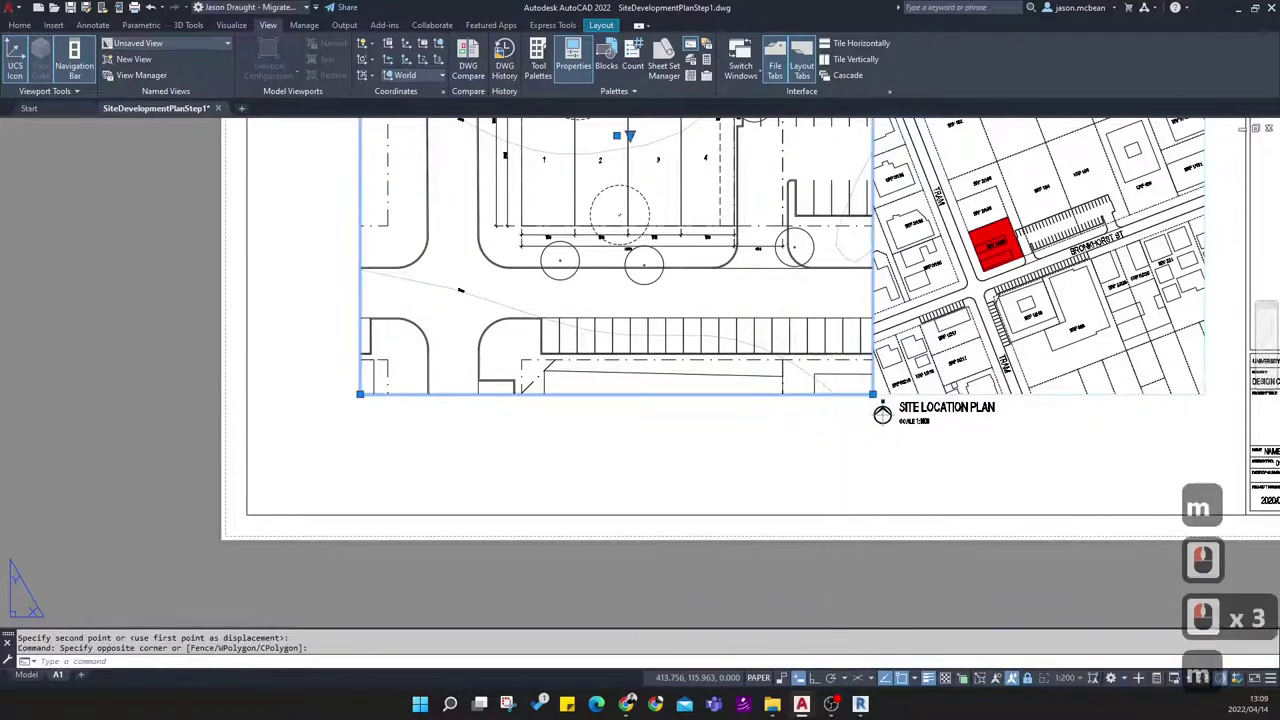
{"action": "key", "text": "Return"}
{"action": "left_click", "coordinate": [837, 459]}
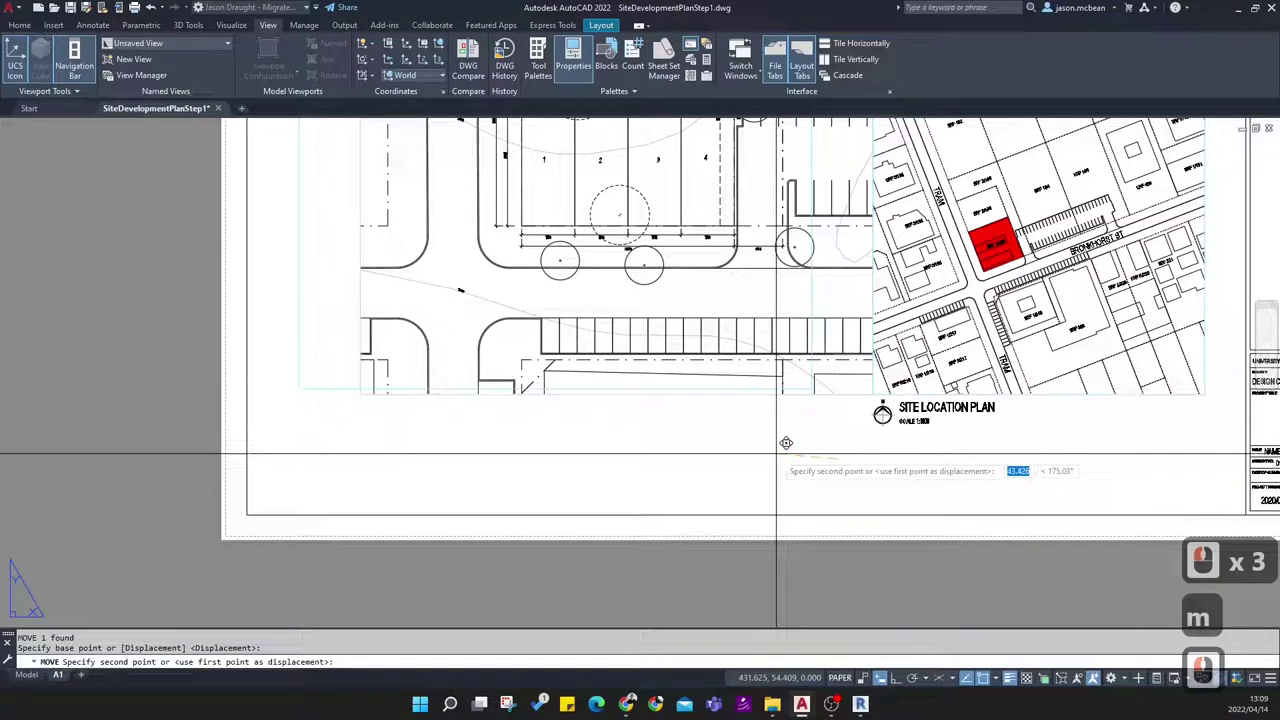
{"action": "key", "text": "F8"}
{"action": "key", "text": "Escape"}
{"action": "scroll", "coordinate": [830, 445], "scroll_direction": "down", "scroll_amount": 2}
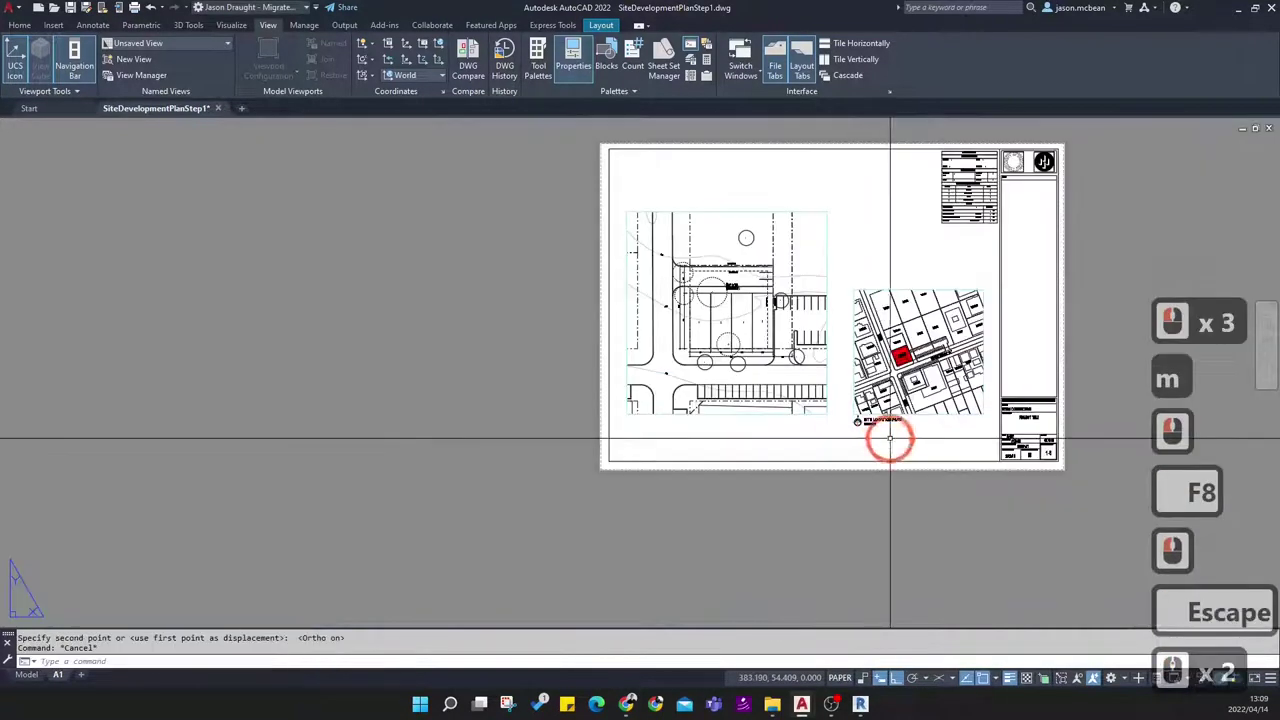
Move both viewports together with the site location plan's title and north arrow straight down, closer to the sheet border
{"action": "left_click", "coordinate": [878, 455]}
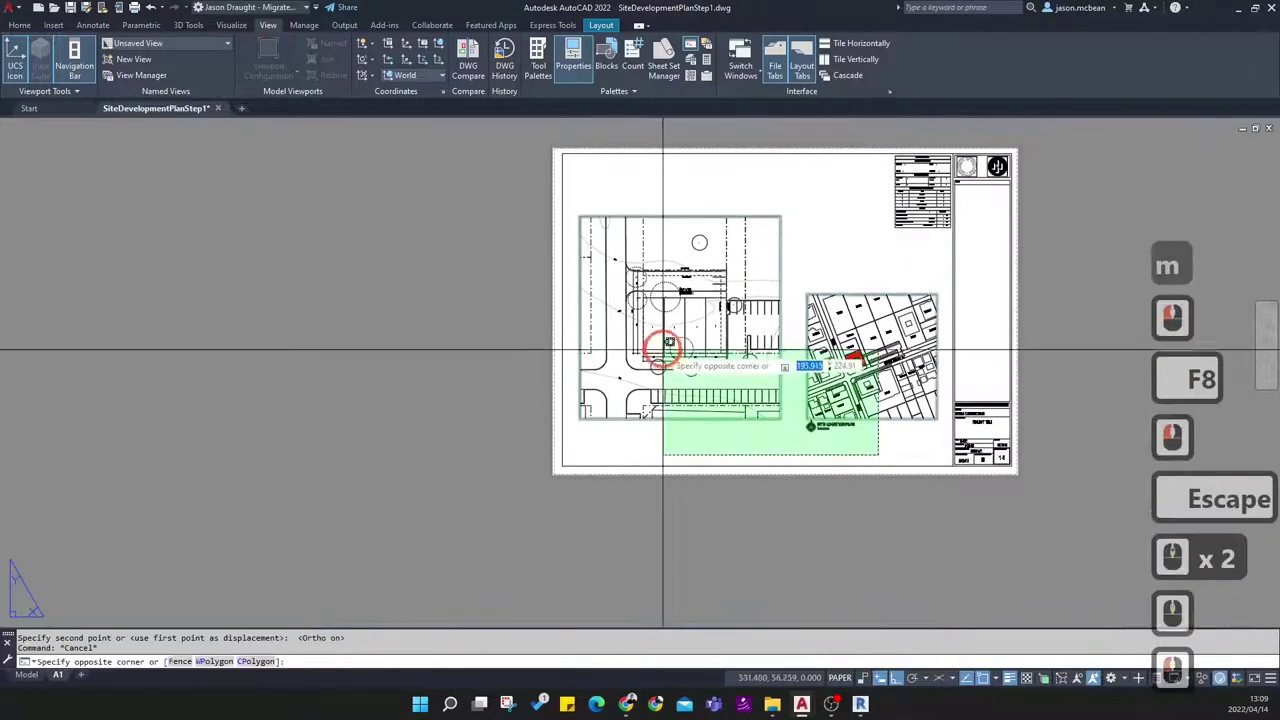
{"action": "left_click", "coordinate": [626, 234]}
{"action": "scroll", "coordinate": [784, 437], "scroll_direction": "up", "scroll_amount": 2}
{"action": "type", "text": "m"}
{"action": "key", "text": "Return"}
{"action": "left_click", "coordinate": [786, 432]}
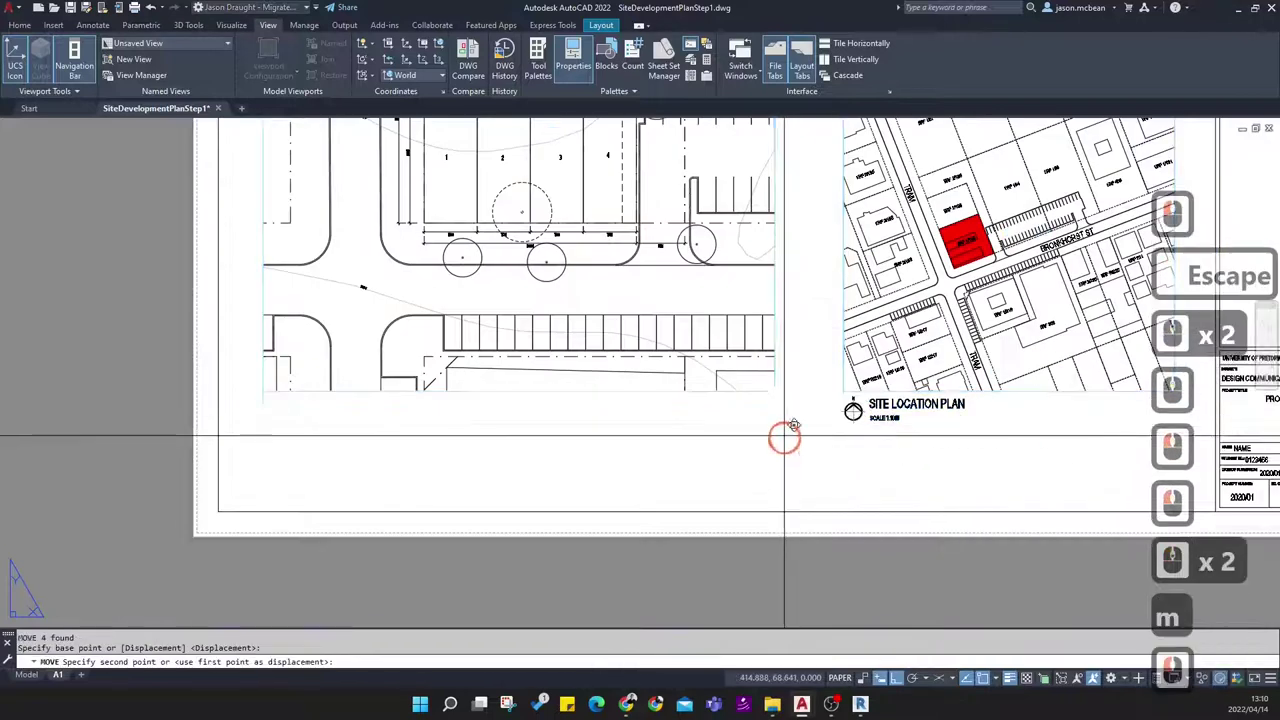
{"action": "left_click", "coordinate": [781, 488]}
{"action": "key", "text": "Escape"}
Copy the SITE LOCATION PLAN title, scale text and north arrow to beneath the lower-left corner of the site plan viewport
{"action": "scroll", "coordinate": [943, 486], "scroll_direction": "up", "scroll_amount": 3}
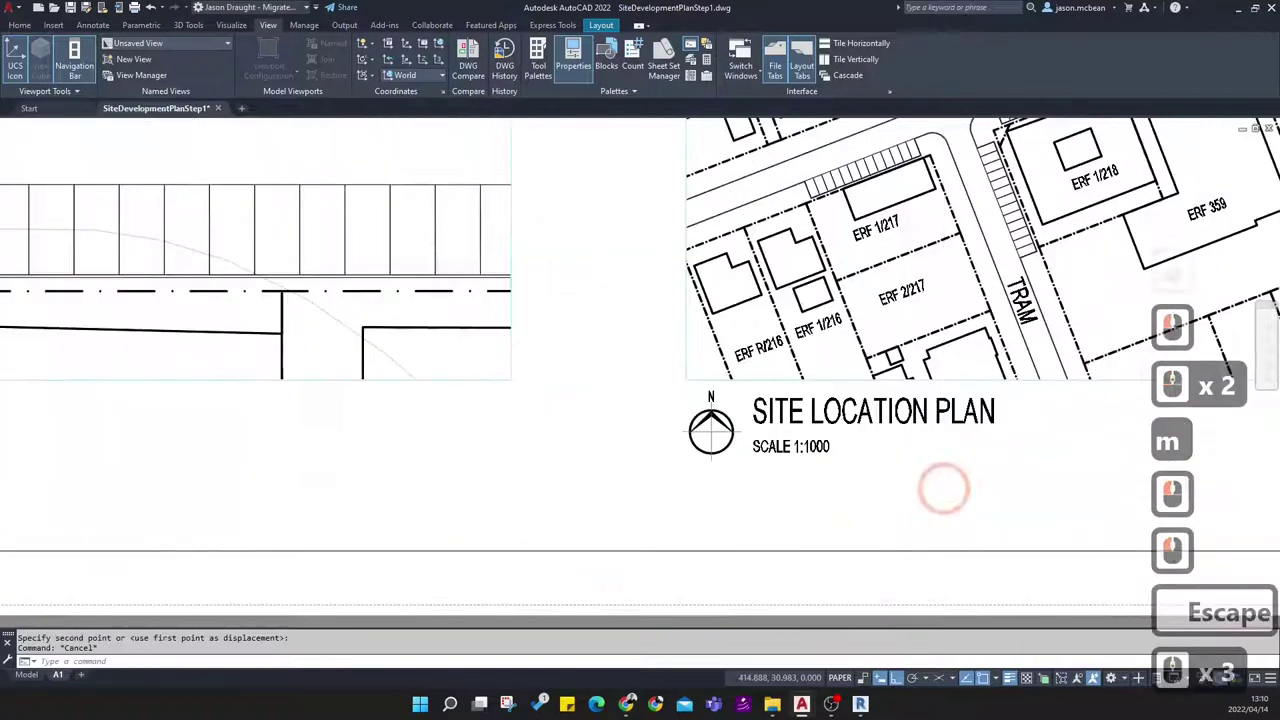
{"action": "left_click", "coordinate": [945, 488]}
{"action": "left_click", "coordinate": [540, 349]}
{"action": "left_click", "coordinate": [727, 460]}
{"action": "type", "text": "c"}
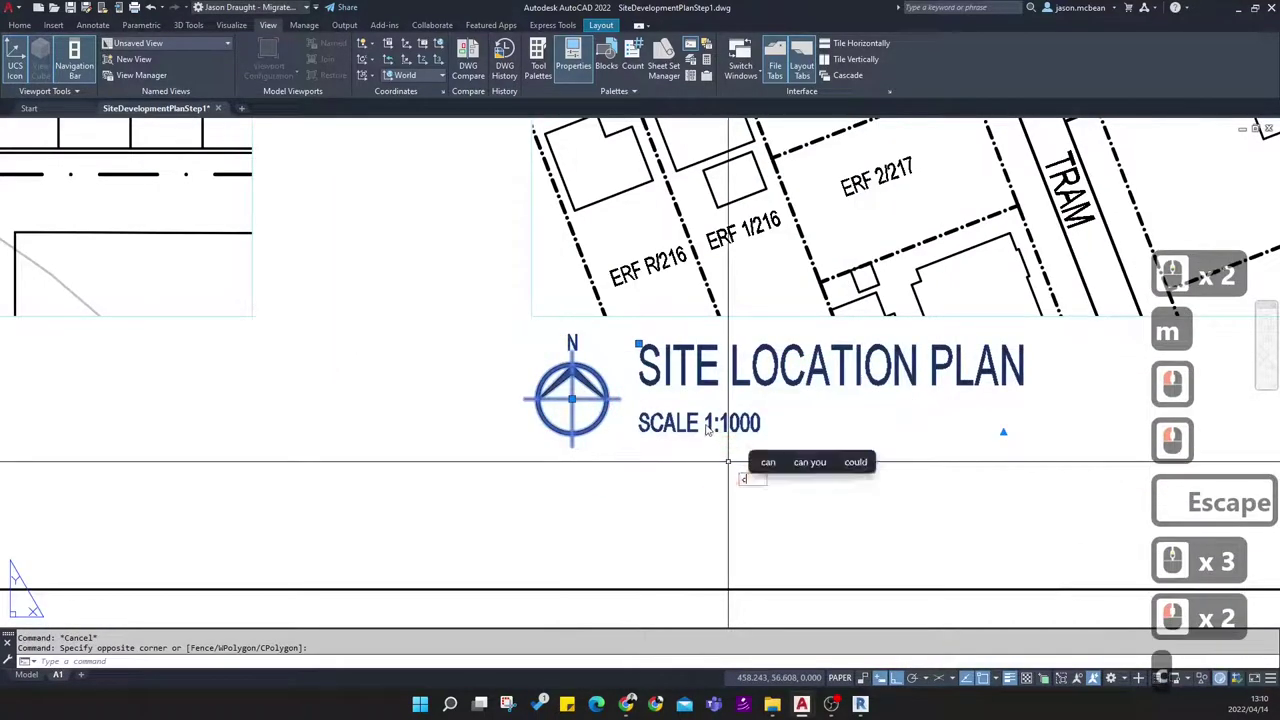
{"action": "left_click", "coordinate": [572, 395]}
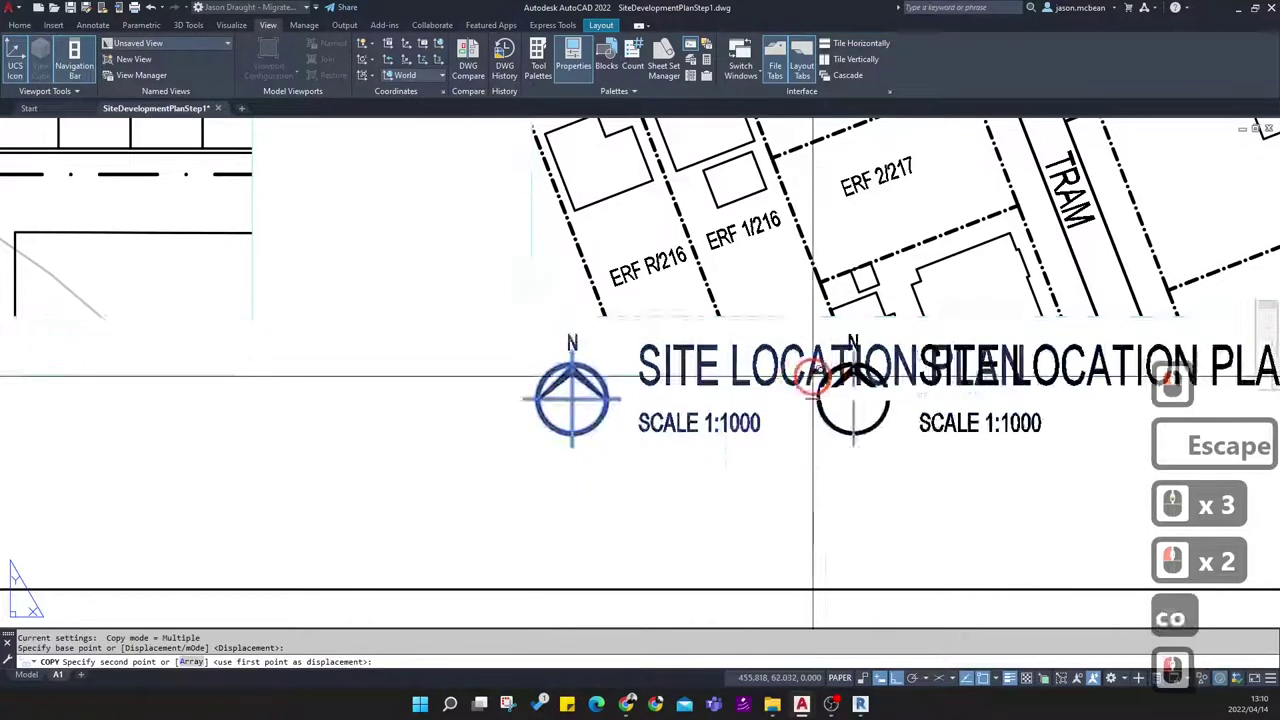
{"action": "scroll", "coordinate": [434, 350], "scroll_direction": "down", "scroll_amount": 4}
{"action": "scroll", "coordinate": [404, 349], "scroll_direction": "up", "scroll_amount": 3}
{"action": "left_click", "coordinate": [427, 418]}
{"action": "key", "text": "Escape"}
{"action": "key", "text": "Escape"}
Compare the titles and north arrows beneath both viewports with the orientation of each plan
{"action": "scroll", "coordinate": [603, 445], "scroll_direction": "down", "scroll_amount": 3}
{"action": "middle_click_drag", "start_coordinate": [743, 448], "coordinate": [440, 434]}
{"action": "scroll", "coordinate": [425, 436], "scroll_direction": "up", "scroll_amount": 3}
{"action": "scroll", "coordinate": [696, 344], "scroll_direction": "down", "scroll_amount": 3}
{"action": "scroll", "coordinate": [770, 425], "scroll_direction": "down", "scroll_amount": 3}
{"action": "scroll", "coordinate": [771, 428], "scroll_direction": "up", "scroll_amount": 4}
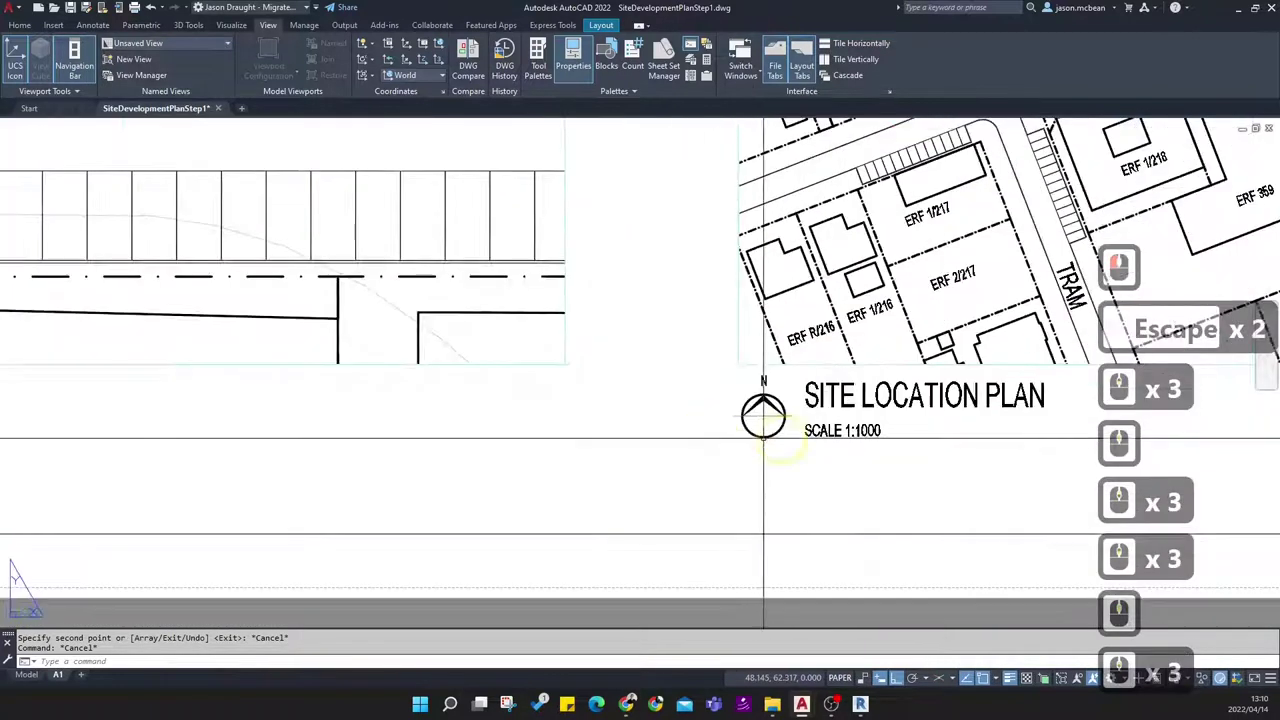
{"action": "scroll", "coordinate": [753, 424], "scroll_direction": "down", "scroll_amount": 3}
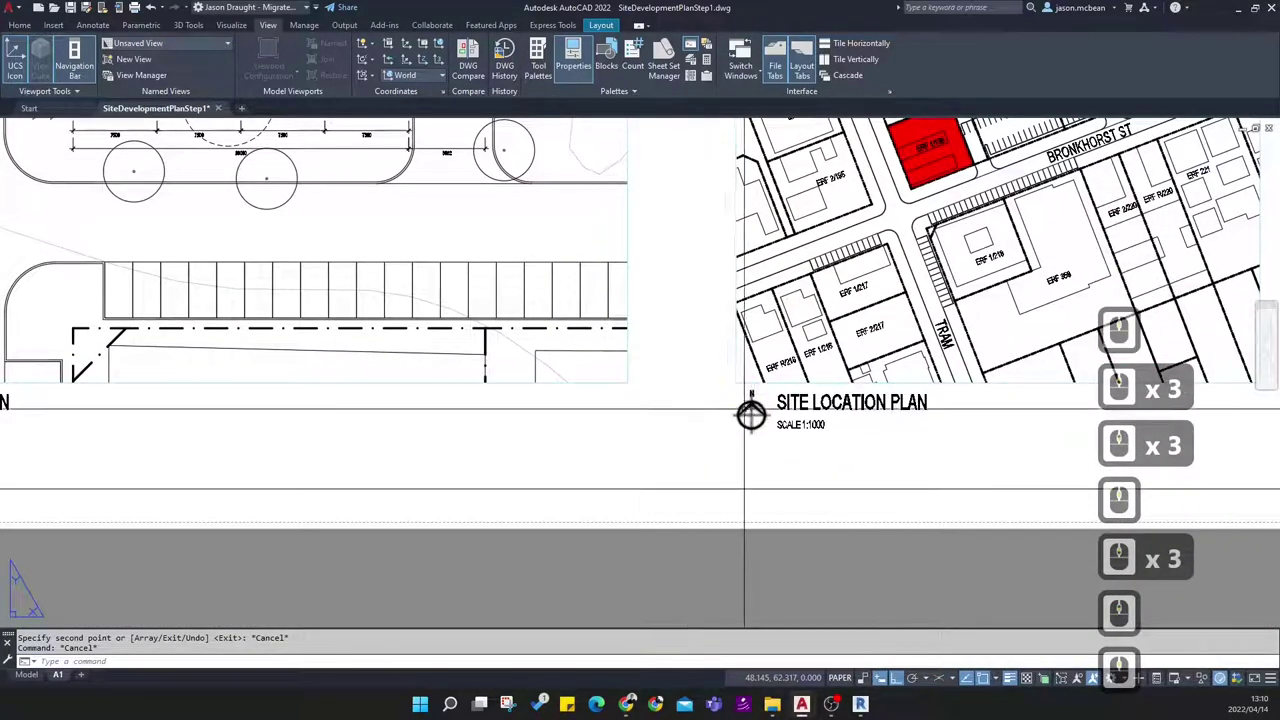
{"action": "scroll", "coordinate": [751, 412], "scroll_direction": "down", "scroll_amount": 3}
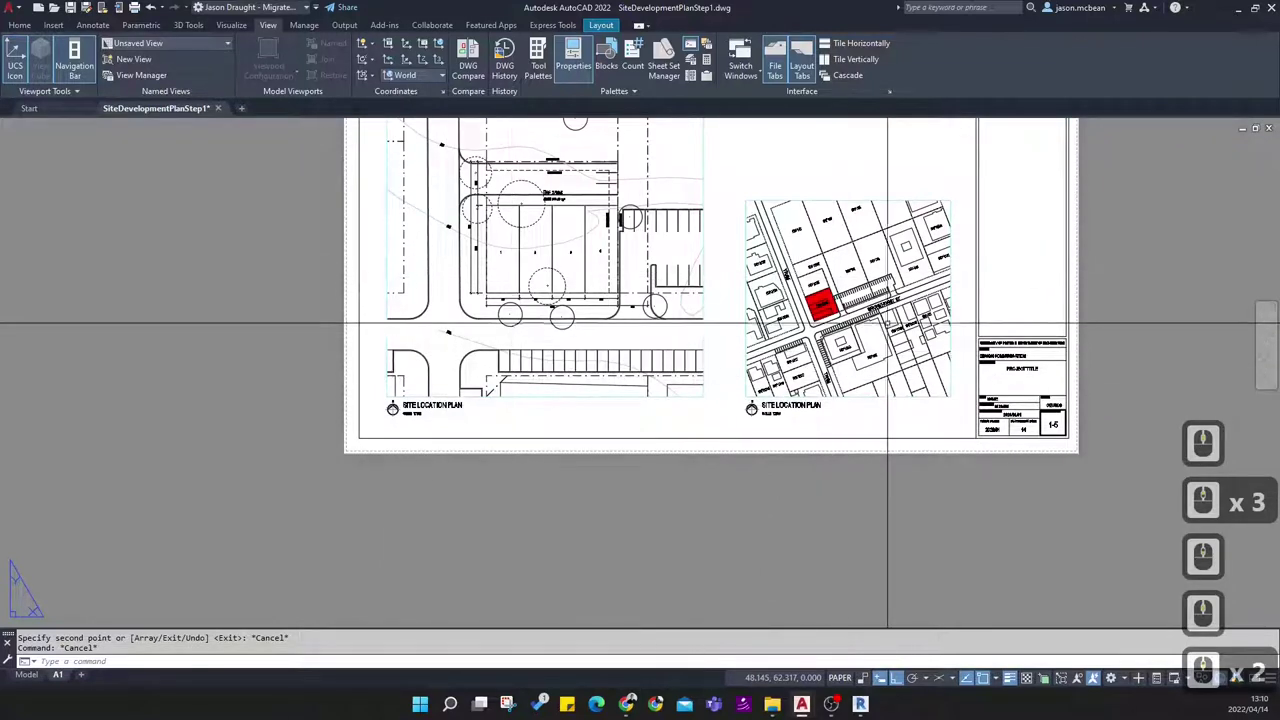
{"action": "scroll", "coordinate": [433, 404], "scroll_direction": "up", "scroll_amount": 3}
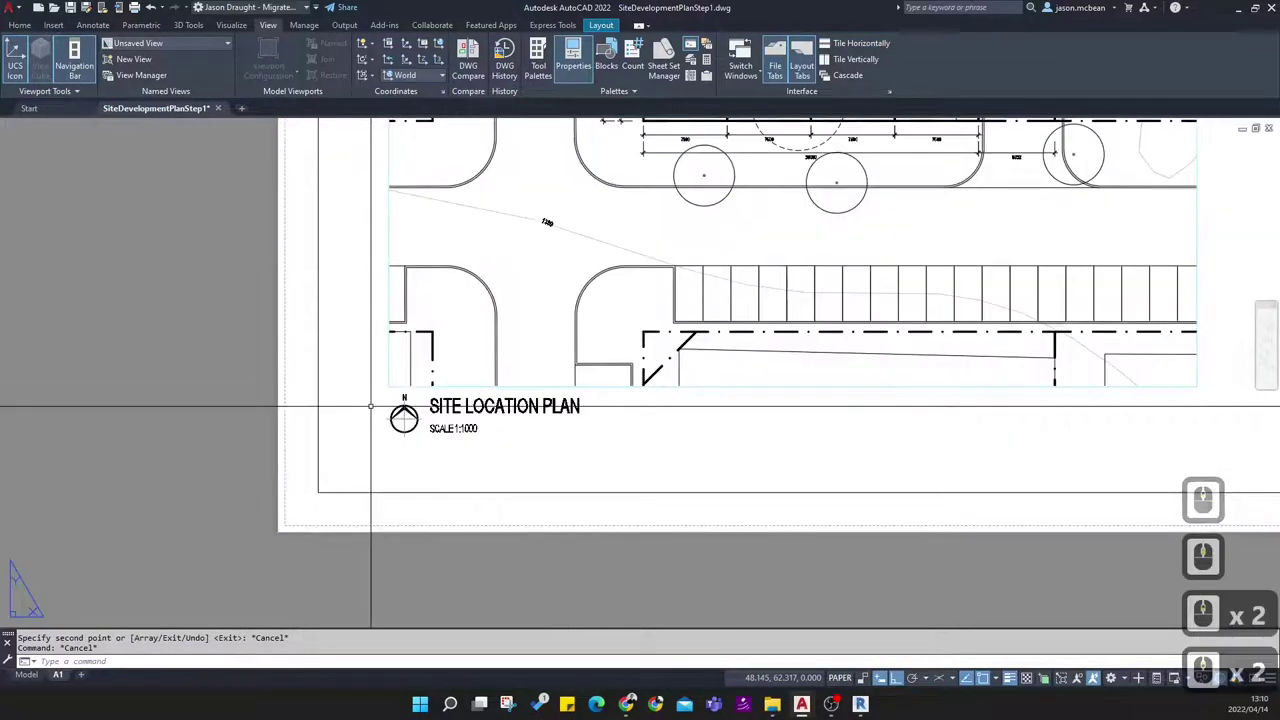
{"action": "scroll", "coordinate": [506, 364], "scroll_direction": "down", "scroll_amount": 3}
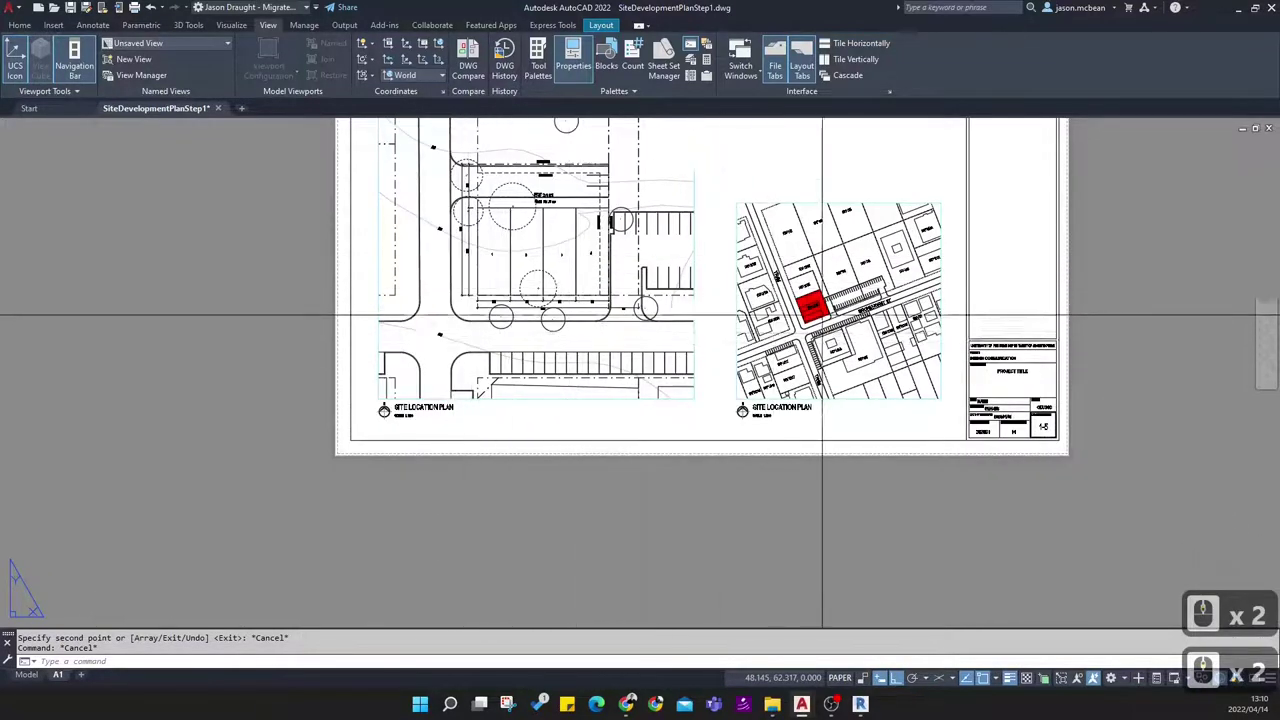
{"action": "scroll", "coordinate": [806, 331], "scroll_direction": "up", "scroll_amount": 2}
{"action": "scroll", "coordinate": [700, 455], "scroll_direction": "up", "scroll_amount": 2}
{"action": "scroll", "coordinate": [644, 496], "scroll_direction": "down", "scroll_amount": 5}
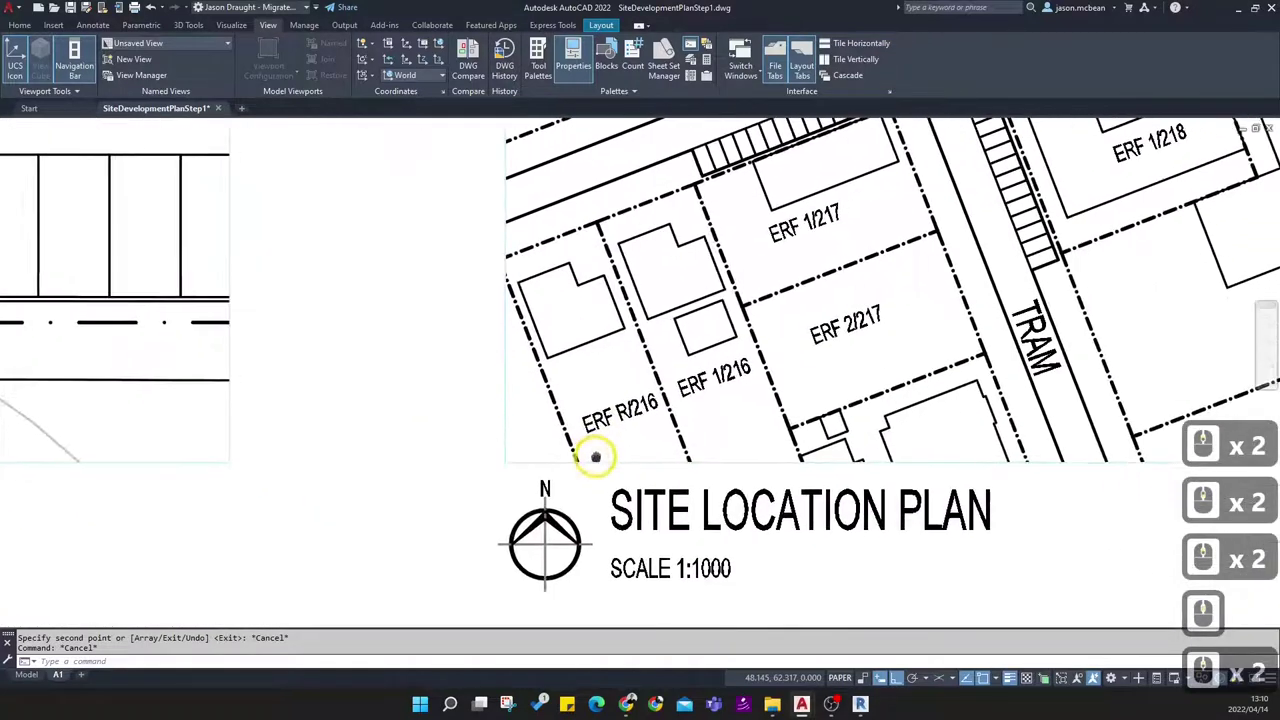
Draw a line along the Tram street boundary from the red site's southwest corner to the north corner of the neighbouring erf
{"action": "scroll", "coordinate": [650, 312], "scroll_direction": "up", "scroll_amount": 3}
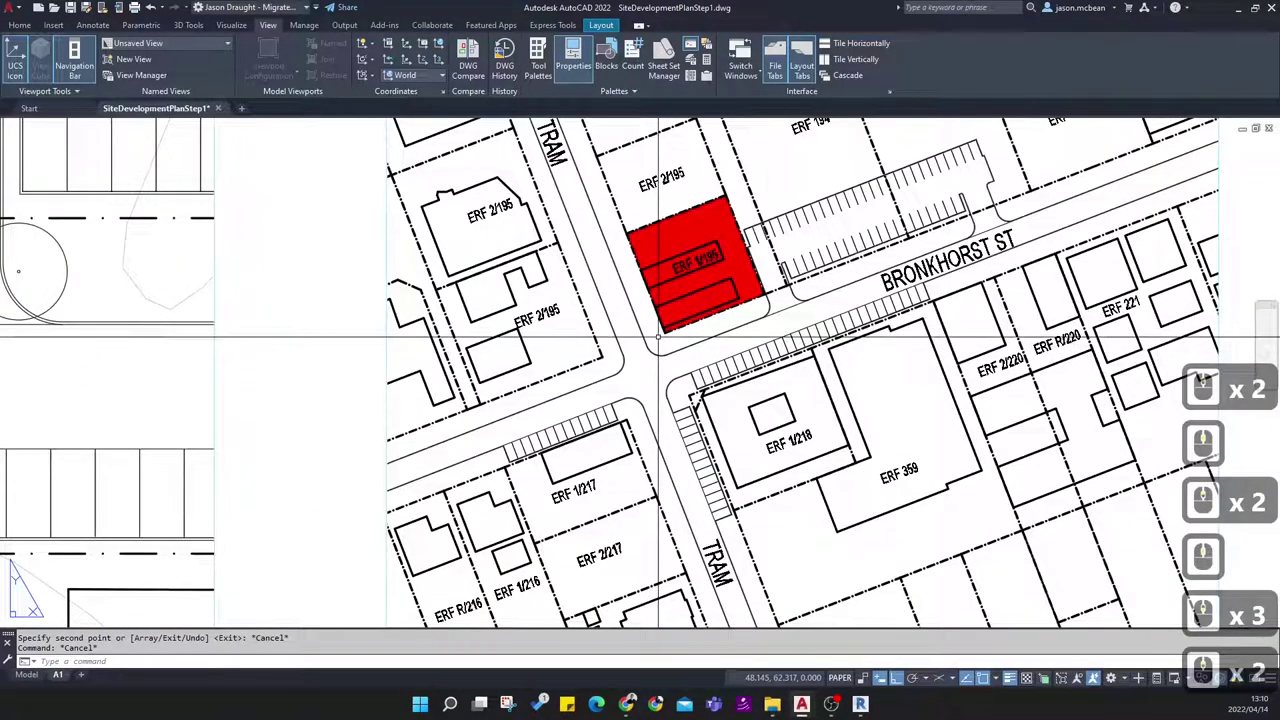
{"action": "type", "text": "l"}
{"action": "key", "text": "Return"}
{"action": "scroll", "coordinate": [670, 385], "scroll_direction": "down", "scroll_amount": 3}
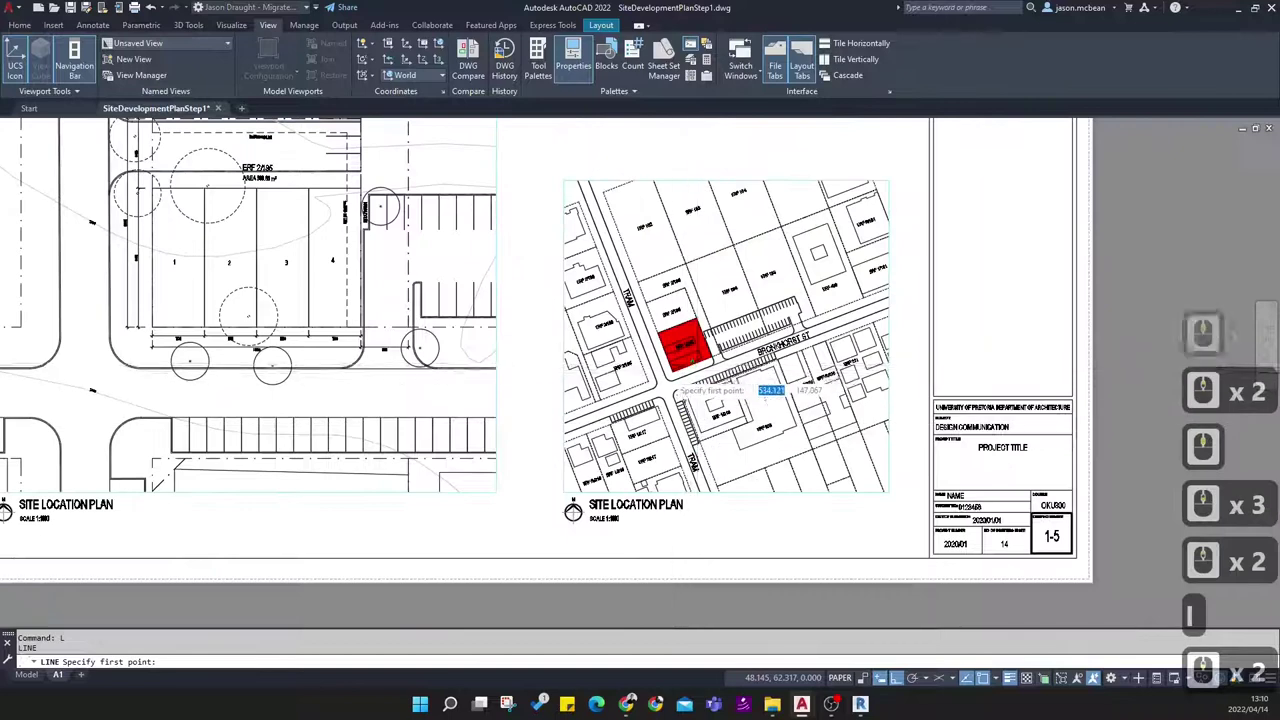
{"action": "scroll", "coordinate": [668, 378], "scroll_direction": "up", "scroll_amount": 2}
{"action": "scroll", "coordinate": [676, 376], "scroll_direction": "up", "scroll_amount": 4}
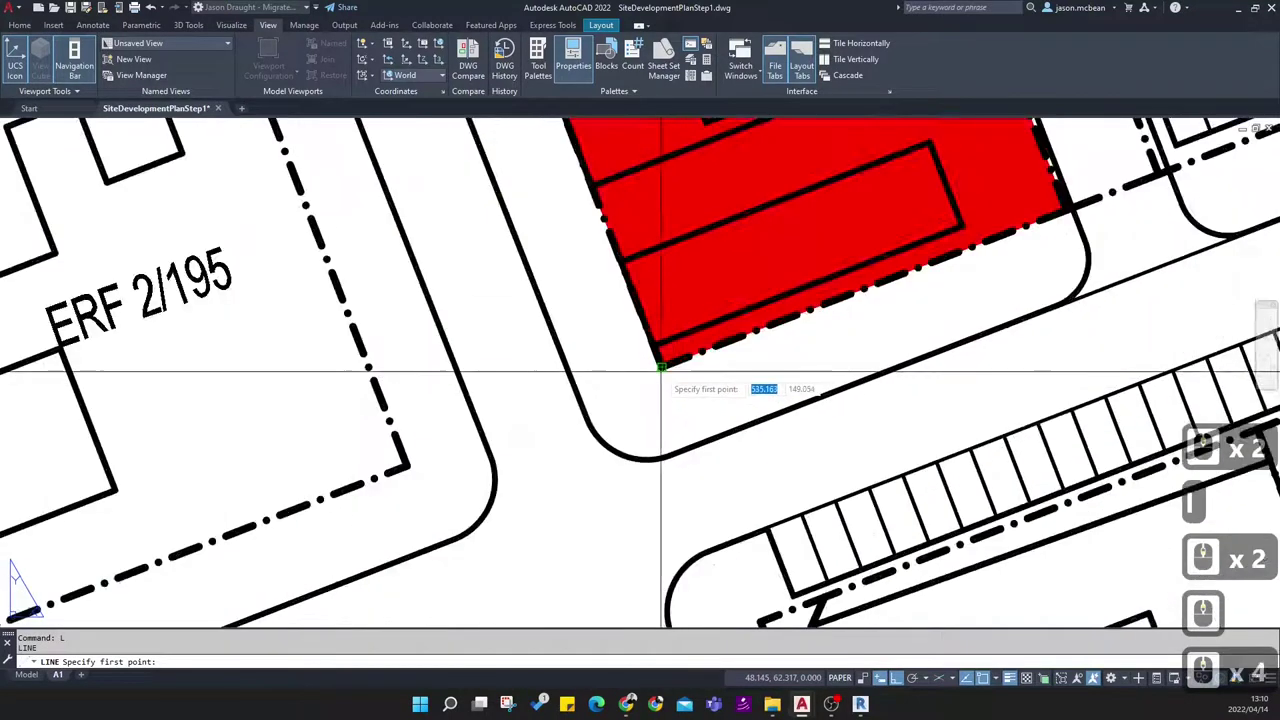
{"action": "left_click", "coordinate": [661, 371]}
{"action": "scroll", "coordinate": [661, 371], "scroll_direction": "down", "scroll_amount": 6}
{"action": "key", "text": "Escape"}
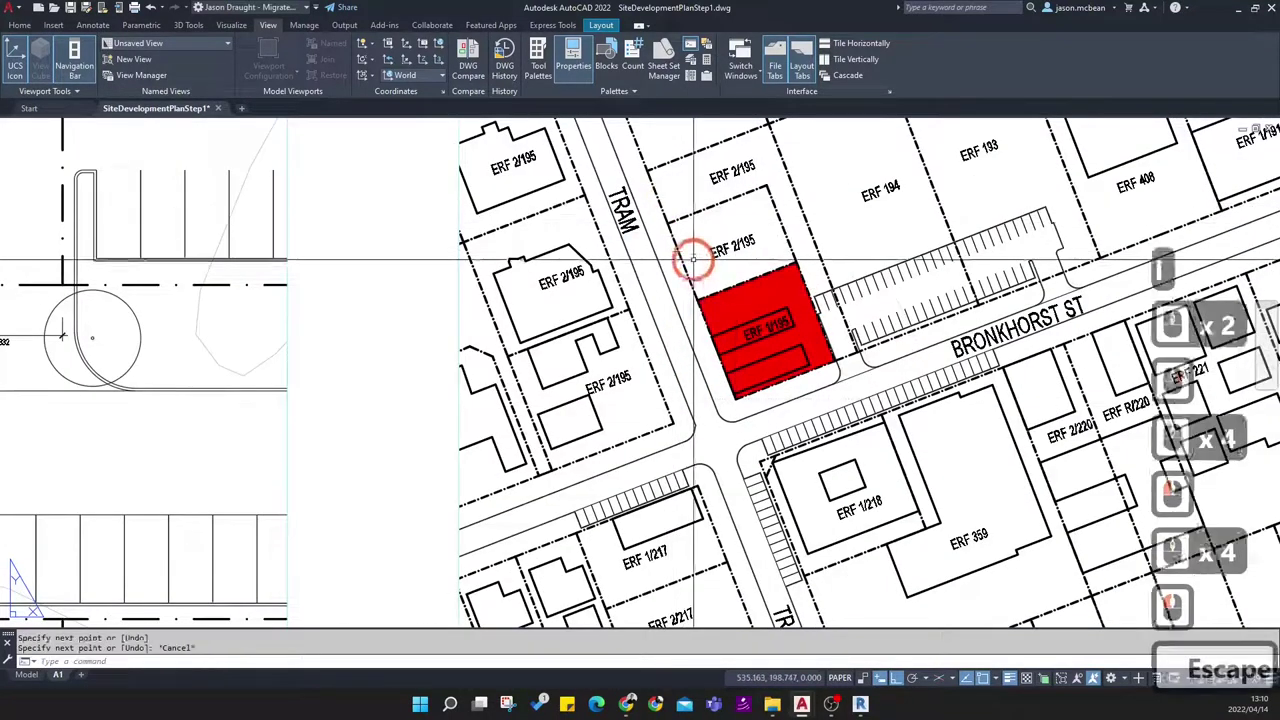
{"action": "key", "text": "Escape"}
Move the boundary line so its lower end sits at the centre of the north arrow beneath the site plan
{"action": "left_click", "coordinate": [755, 428]}
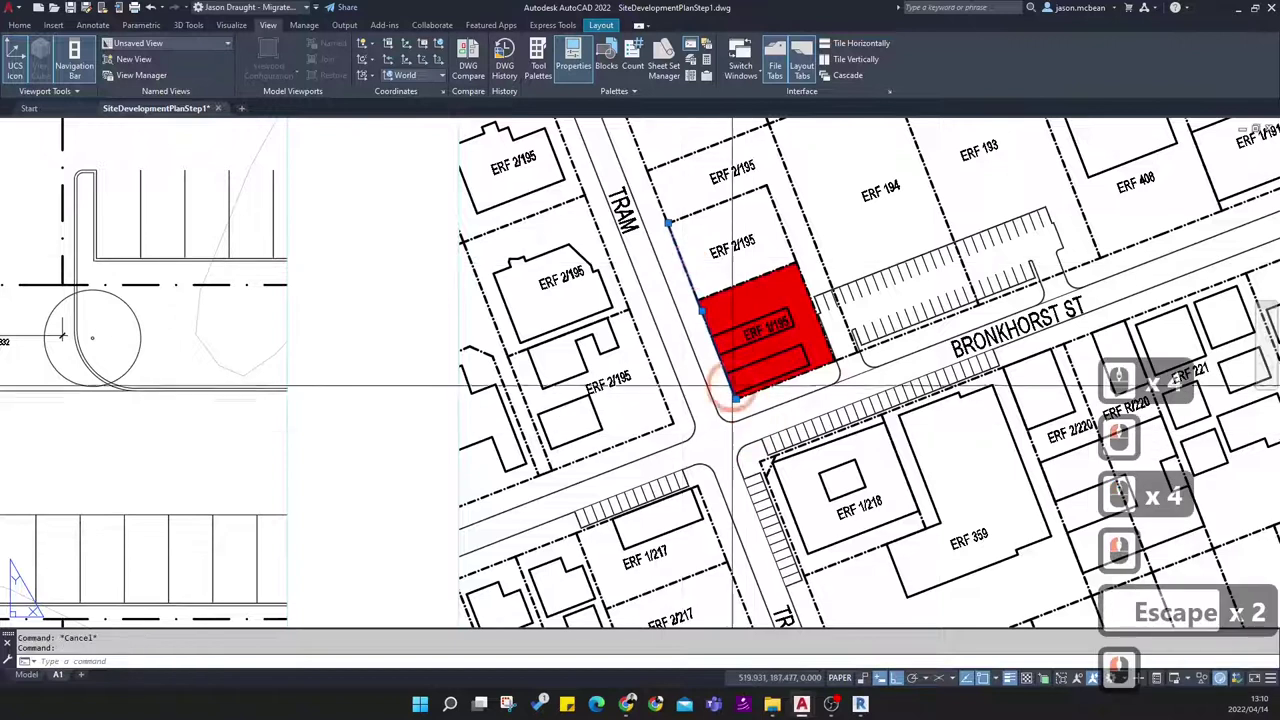
{"action": "key", "text": "m"}
{"action": "left_click", "coordinate": [737, 398]}
{"action": "scroll", "coordinate": [629, 471], "scroll_direction": "down", "scroll_amount": 3}
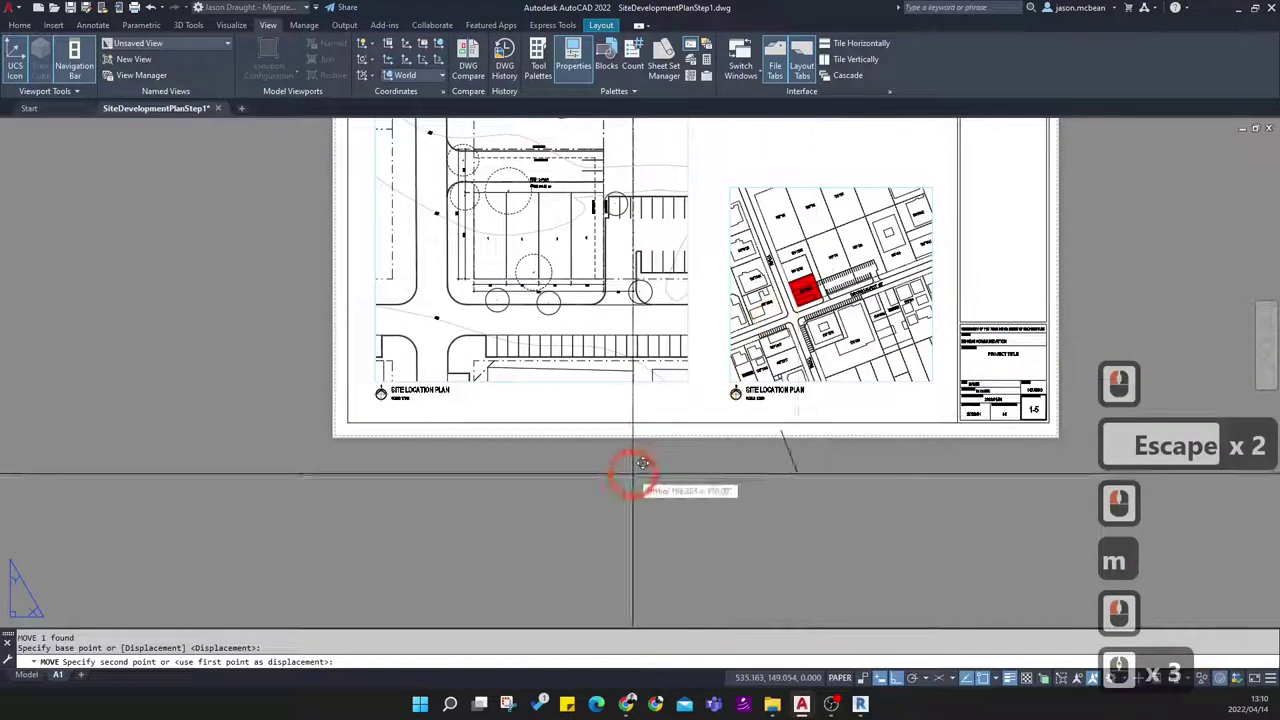
{"action": "scroll", "coordinate": [754, 380], "scroll_direction": "up", "scroll_amount": 3}
{"action": "scroll", "coordinate": [761, 380], "scroll_direction": "down", "scroll_amount": 5}
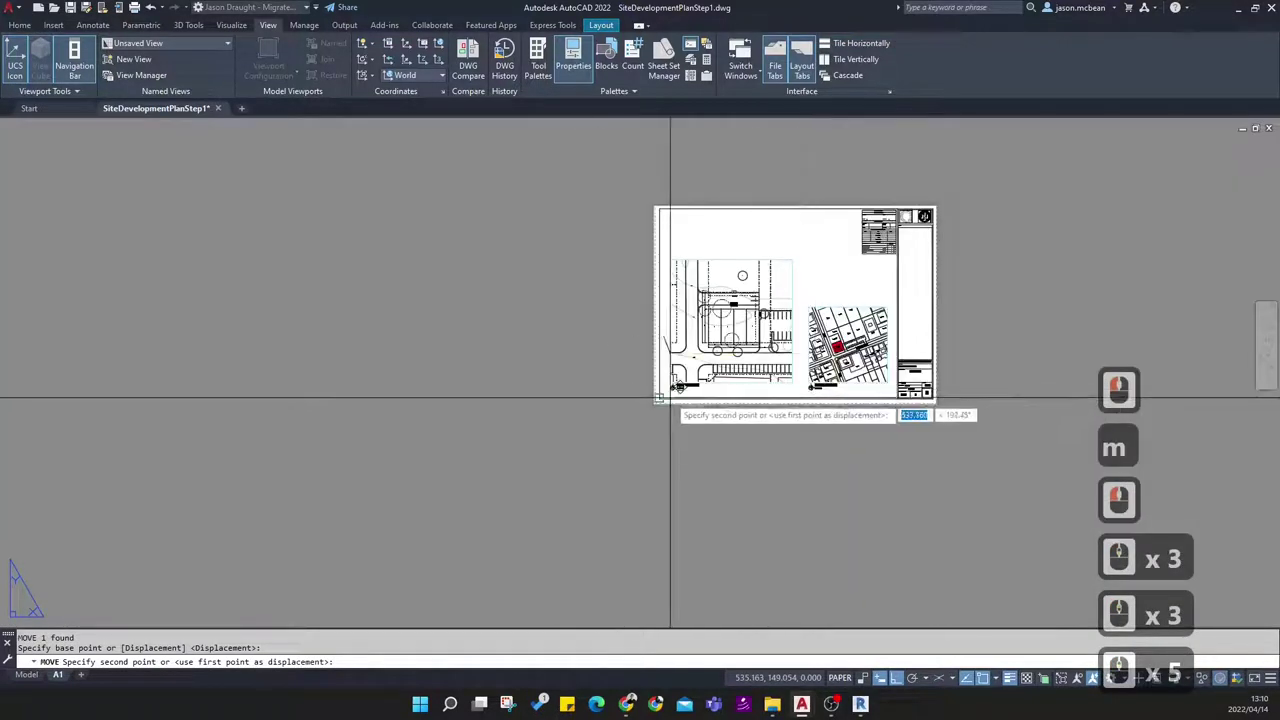
{"action": "scroll", "coordinate": [660, 365], "scroll_direction": "up", "scroll_amount": 7}
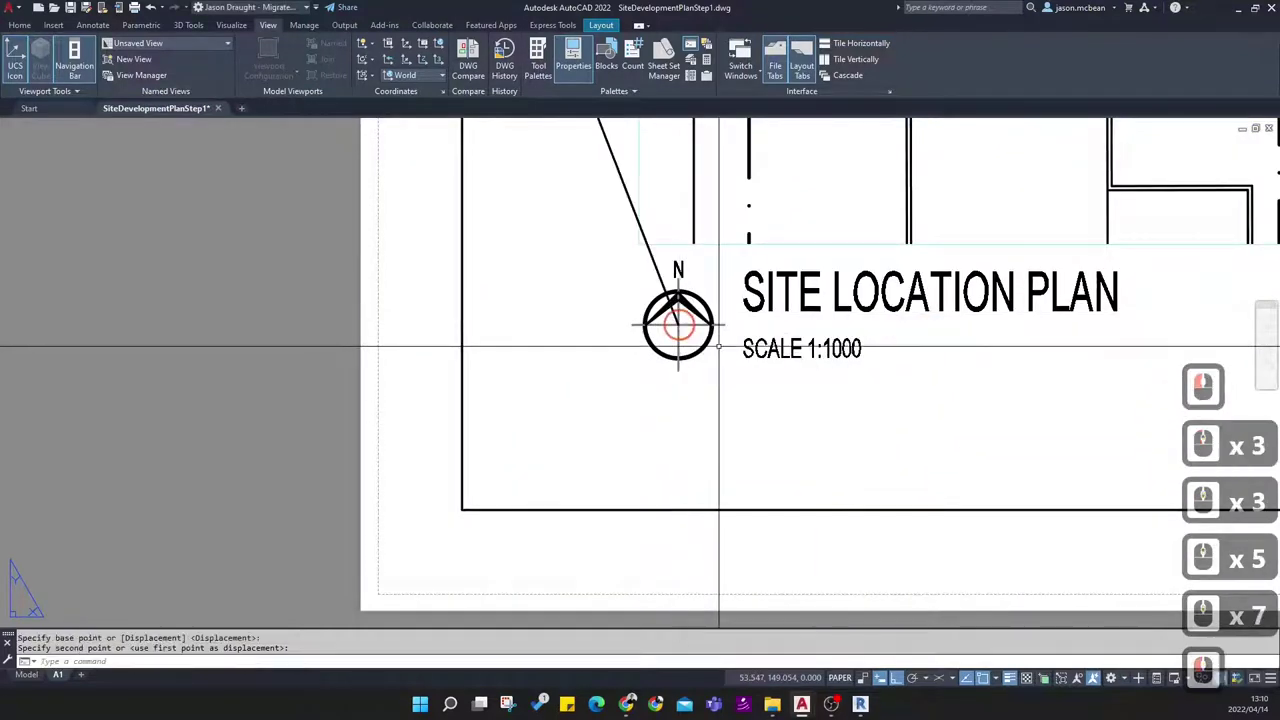
{"action": "left_click", "coordinate": [679, 324]}
{"action": "key", "text": "Escape"}
{"action": "scroll", "coordinate": [720, 350], "scroll_direction": "down", "scroll_amount": 2}
{"action": "key", "text": "Escape"}
{"action": "scroll", "coordinate": [720, 366], "scroll_direction": "down", "scroll_amount": 2}
Mirror the boundary line about the vertical axis through the site plan north arrow's centre and erase the original line
{"action": "scroll", "coordinate": [802, 383], "scroll_direction": "up", "scroll_amount": 4}
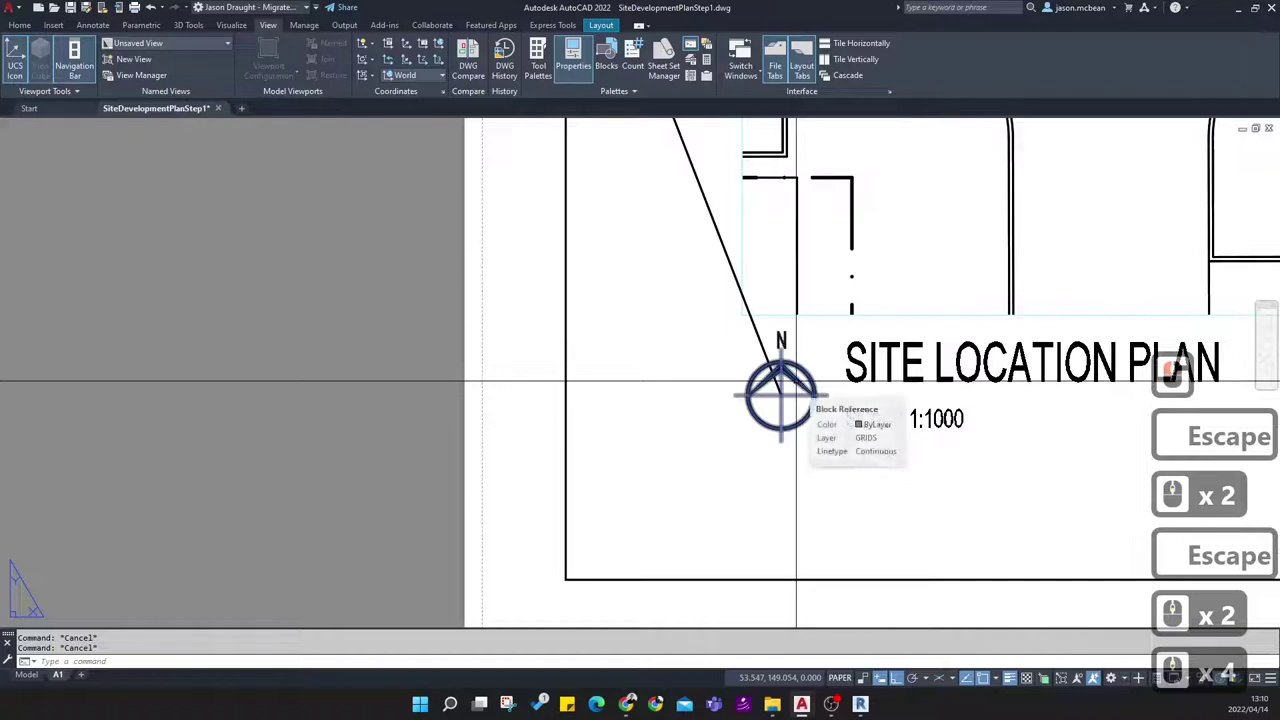
{"action": "left_click", "coordinate": [766, 337]}
{"action": "scroll", "coordinate": [757, 414], "scroll_direction": "down", "scroll_amount": 2}
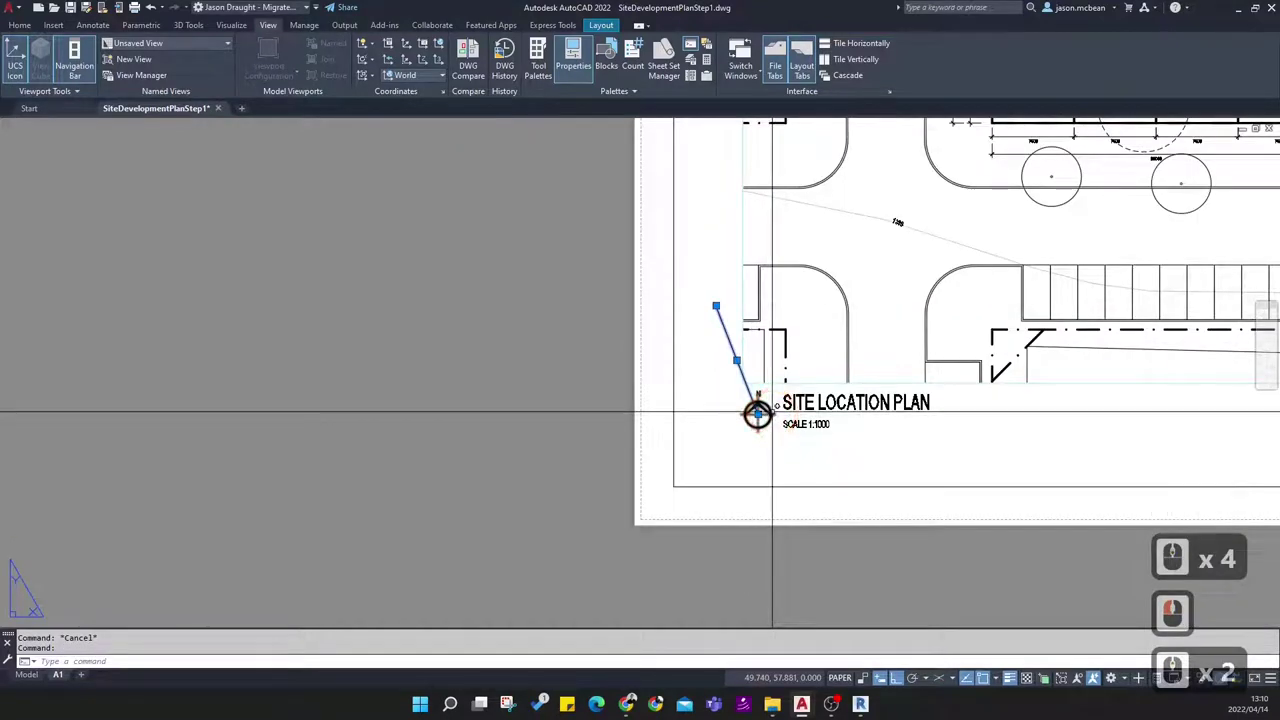
{"action": "scroll", "coordinate": [771, 411], "scroll_direction": "down", "scroll_amount": 3}
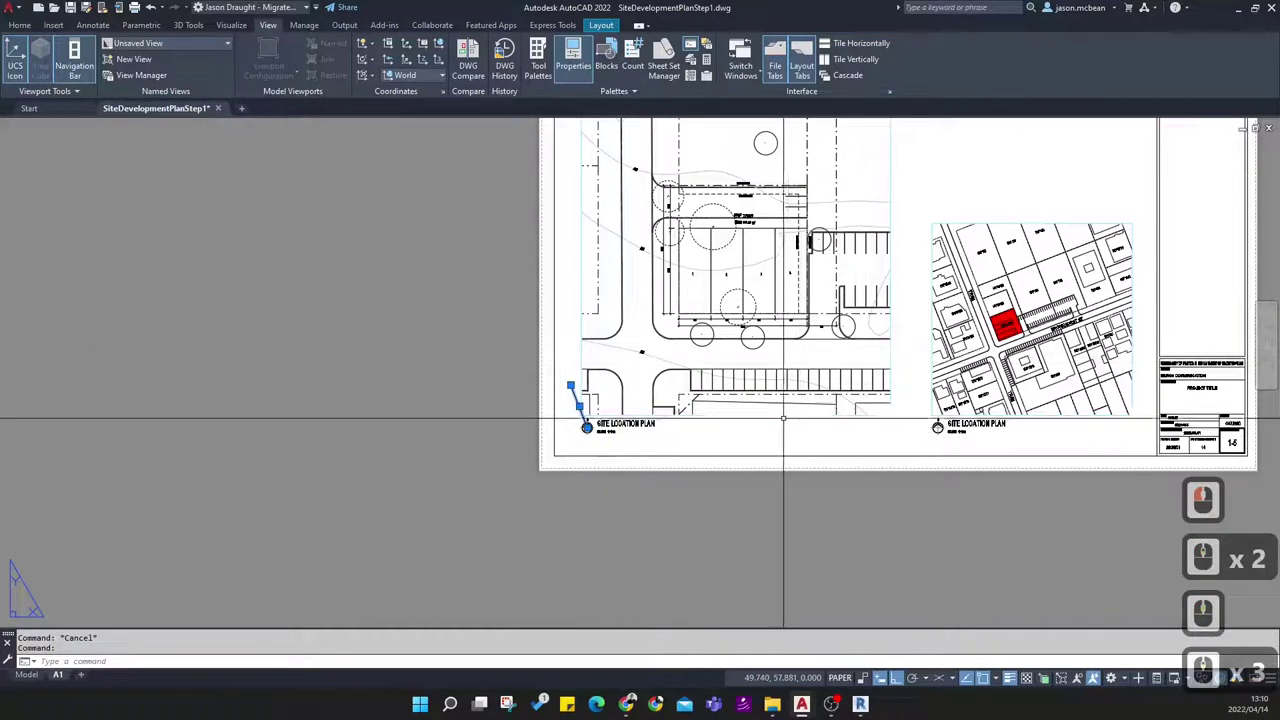
{"action": "scroll", "coordinate": [600, 415], "scroll_direction": "up", "scroll_amount": 4}
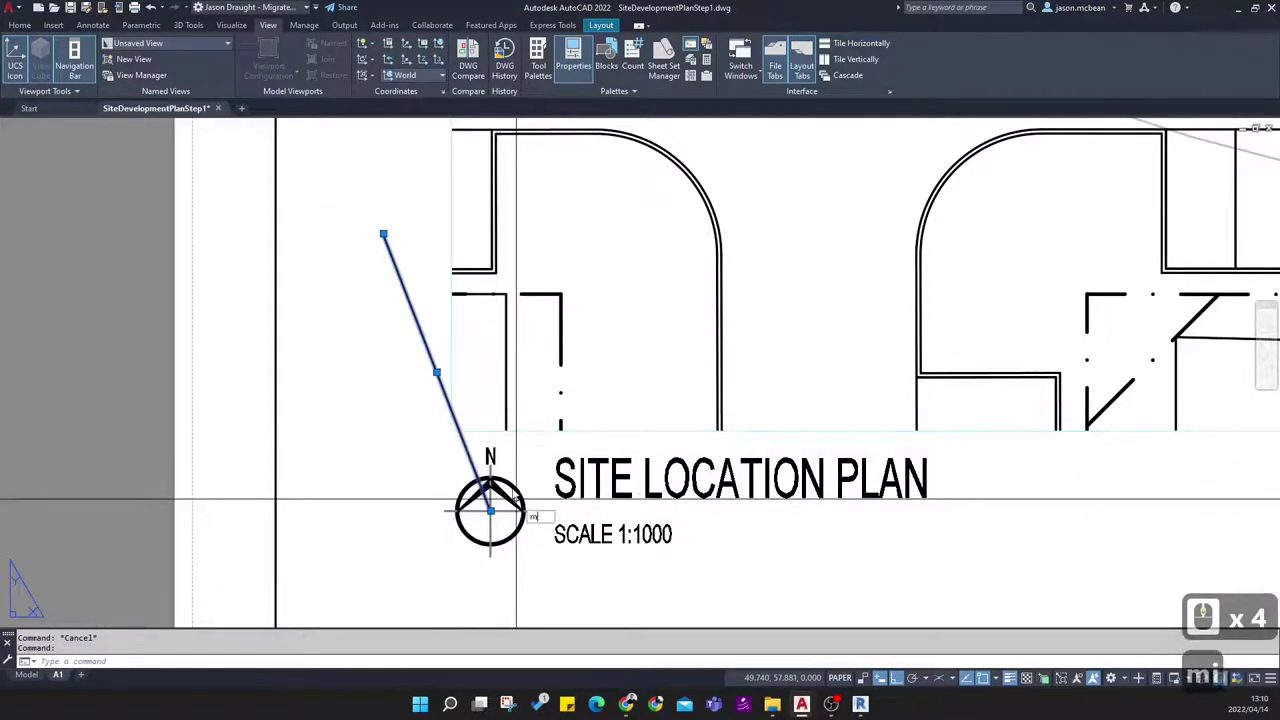
{"action": "type", "text": "mi"}
{"action": "key", "text": "Return"}
{"action": "left_click", "coordinate": [490, 510]}
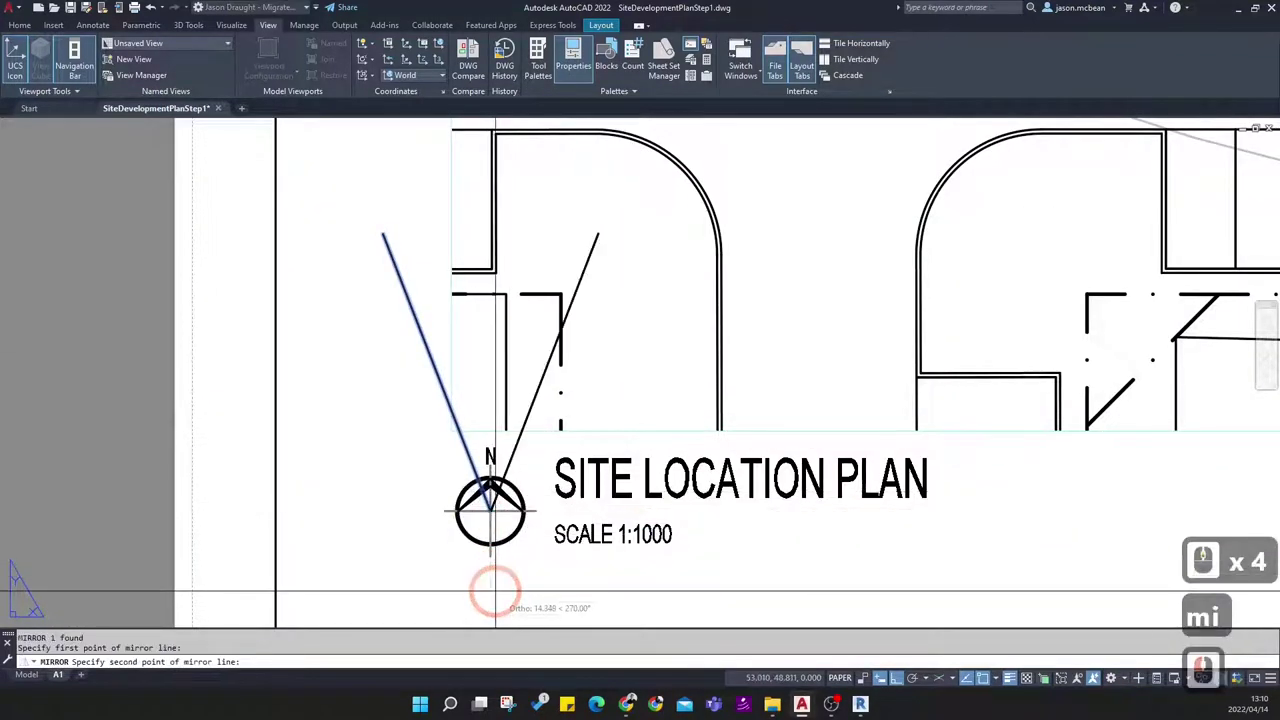
{"action": "key", "text": "Escape"}
{"action": "key", "text": "Escape"}
{"action": "left_click", "coordinate": [462, 449]}
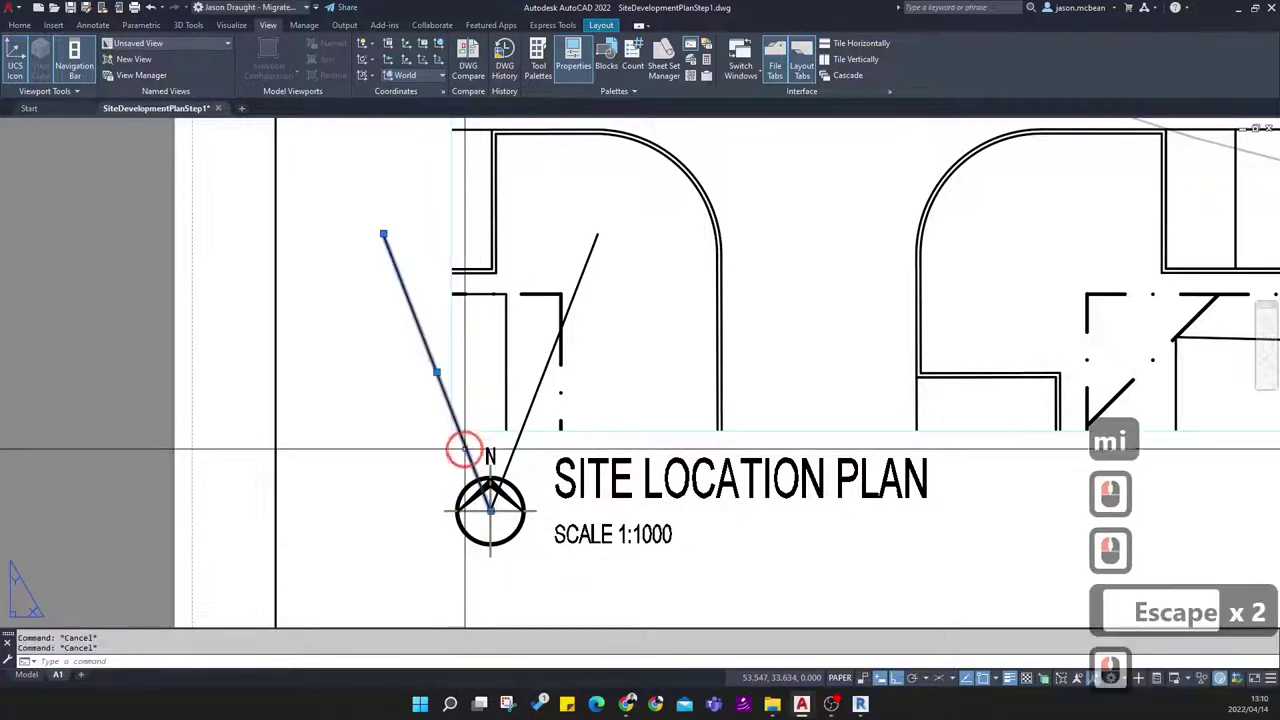
{"action": "key", "text": "Delete"}
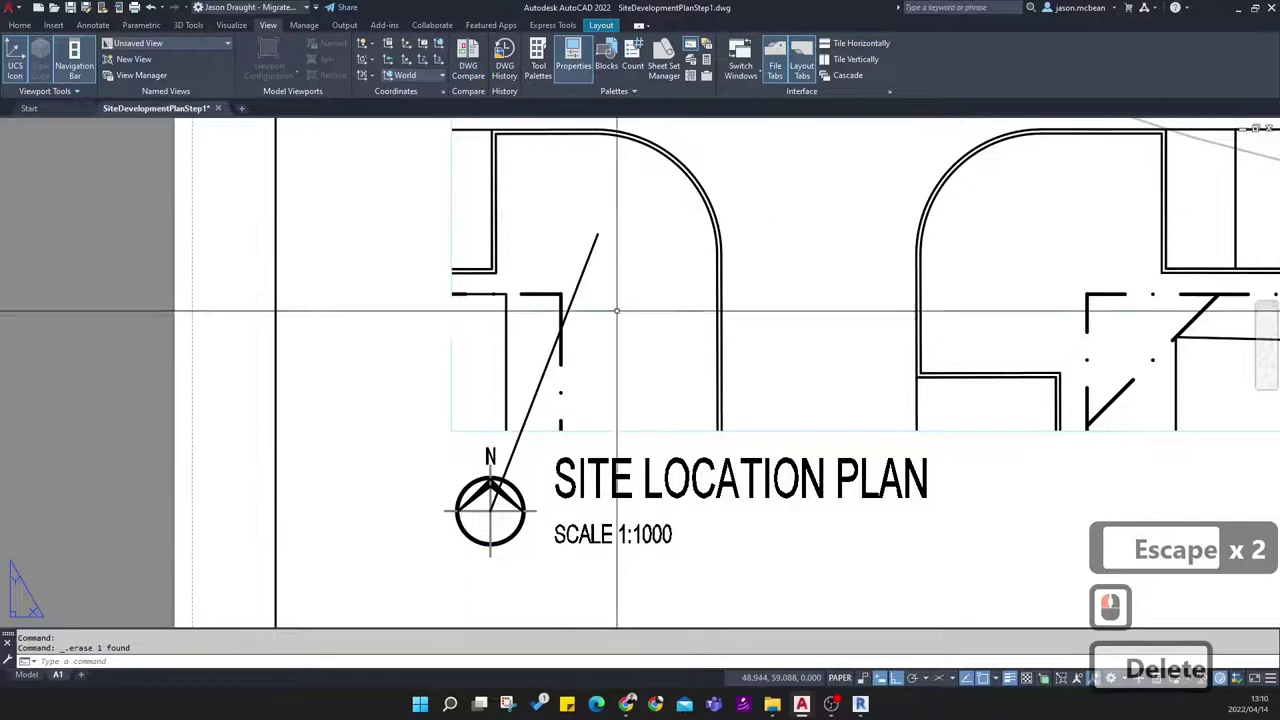
Rotate the site plan's north arrow about its centre by reference, from its vertical axis to the mirrored guide line
{"action": "scroll", "coordinate": [832, 342], "scroll_direction": "down", "scroll_amount": 3}
{"action": "middle_click_drag", "start_coordinate": [1046, 336], "coordinate": [737, 420]}
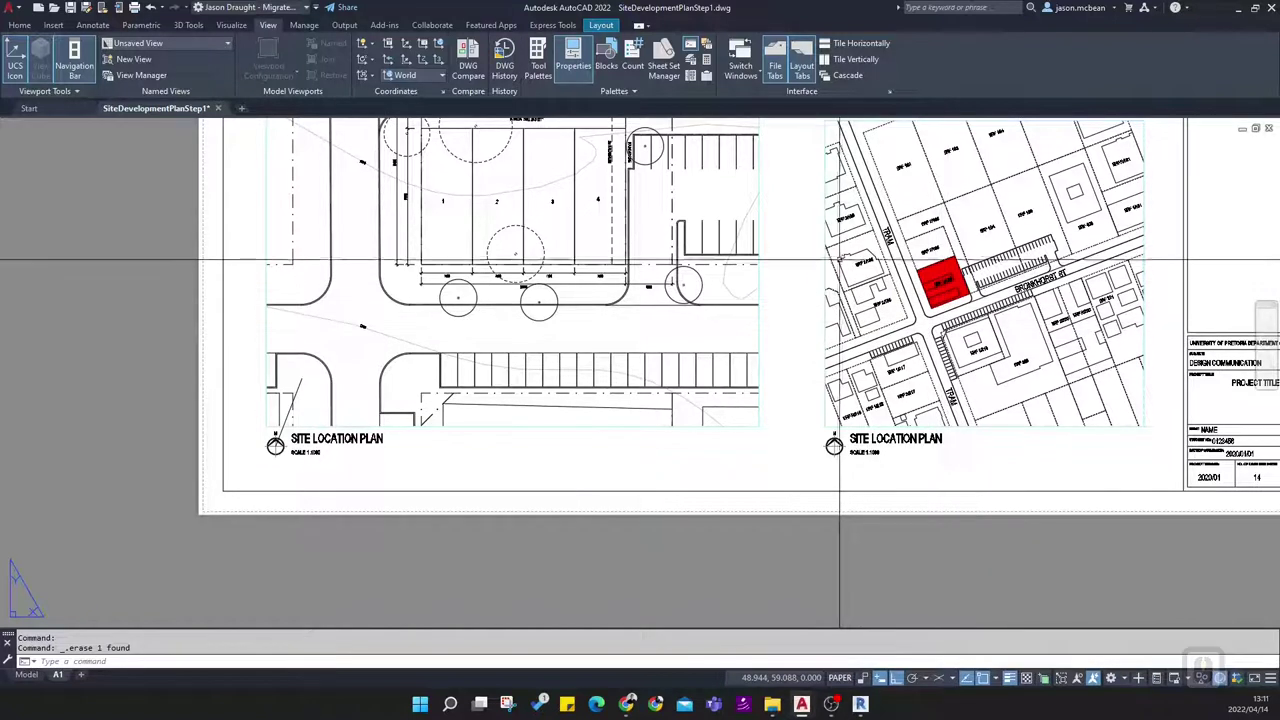
{"action": "scroll", "coordinate": [275, 448], "scroll_direction": "up", "scroll_amount": 4}
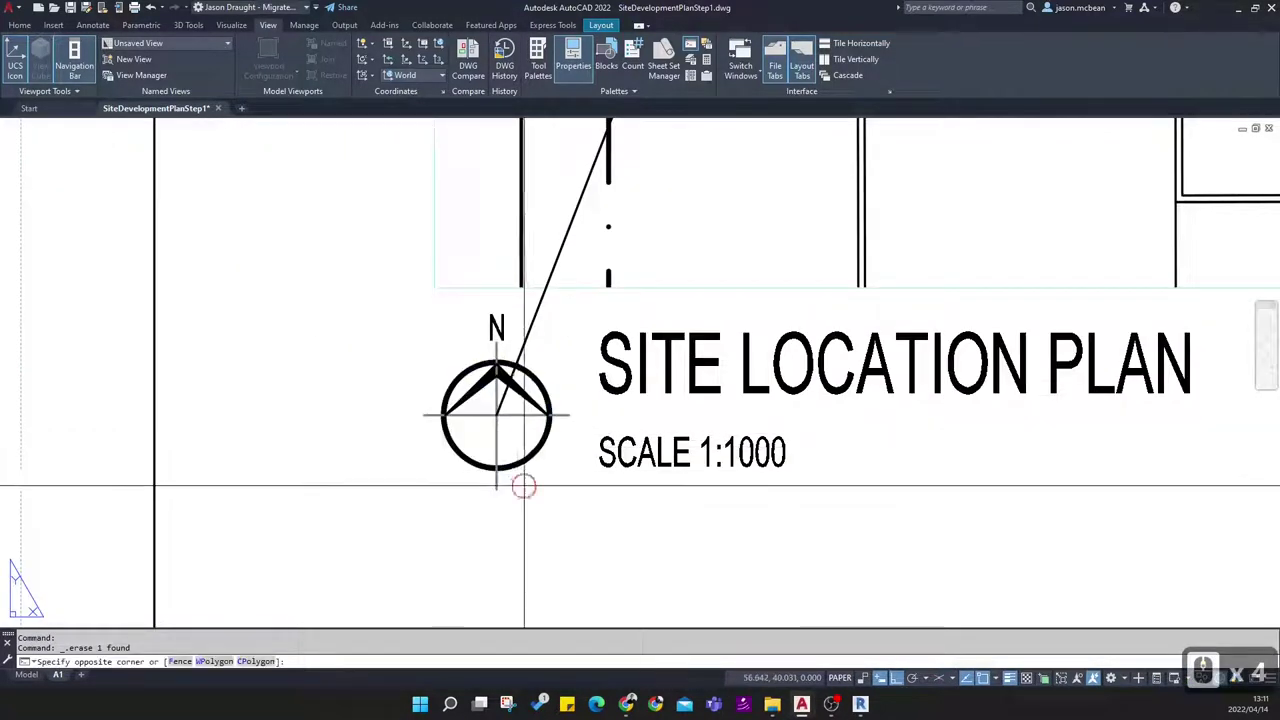
{"action": "left_click", "coordinate": [471, 466]}
{"action": "left_click", "coordinate": [243, 137]}
{"action": "left_click", "coordinate": [26, 26]}
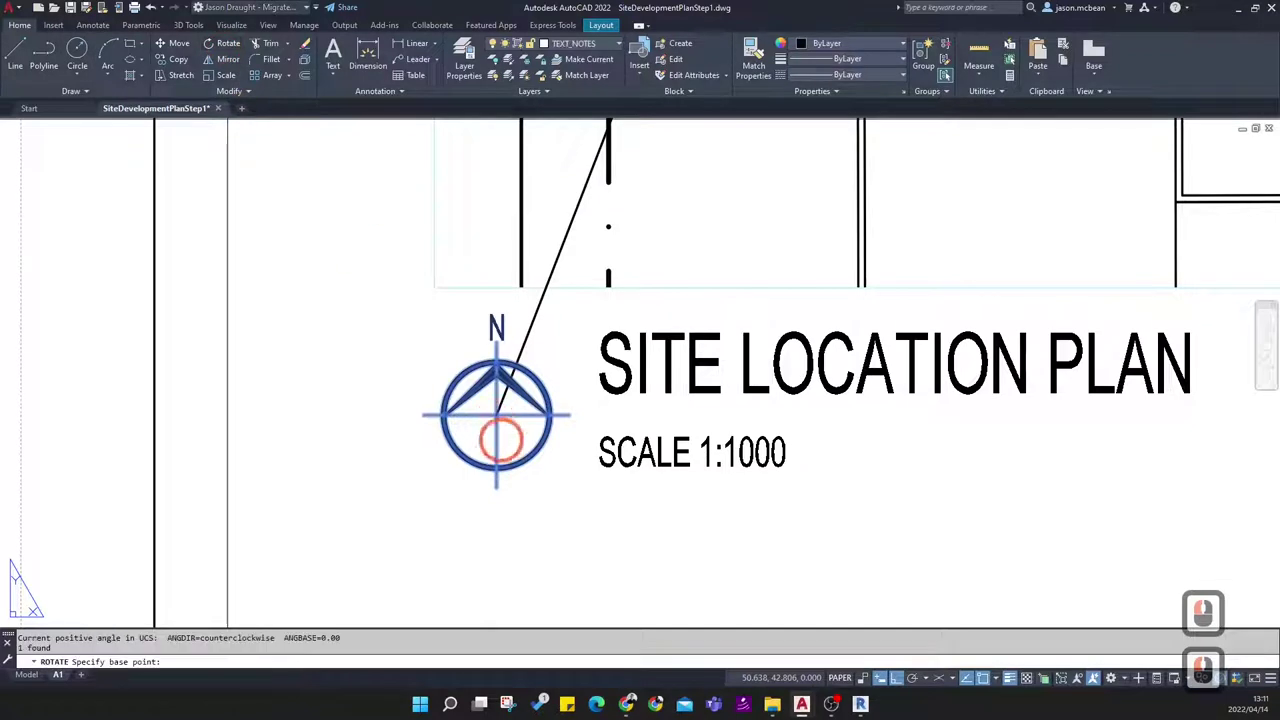
{"action": "left_click", "coordinate": [496, 414]}
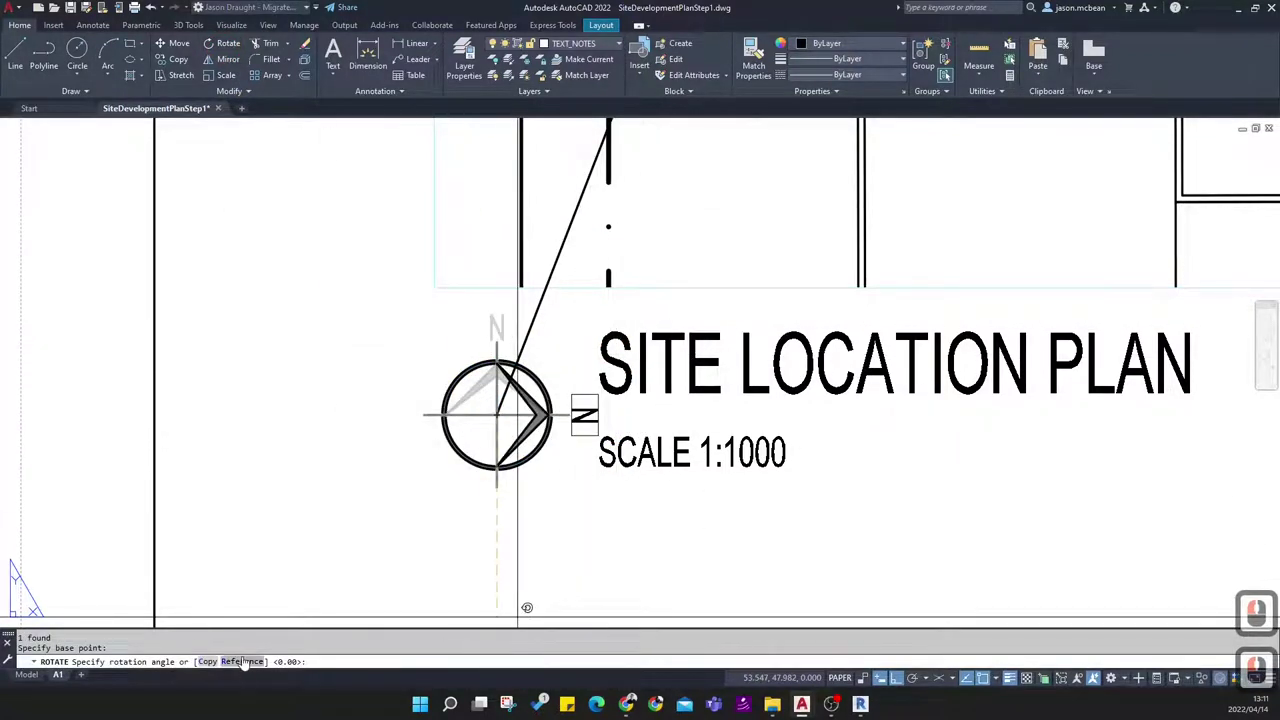
{"action": "left_click", "coordinate": [496, 414]}
{"action": "scroll", "coordinate": [500, 352], "scroll_direction": "up", "scroll_amount": 5}
{"action": "left_click", "coordinate": [496, 340]}
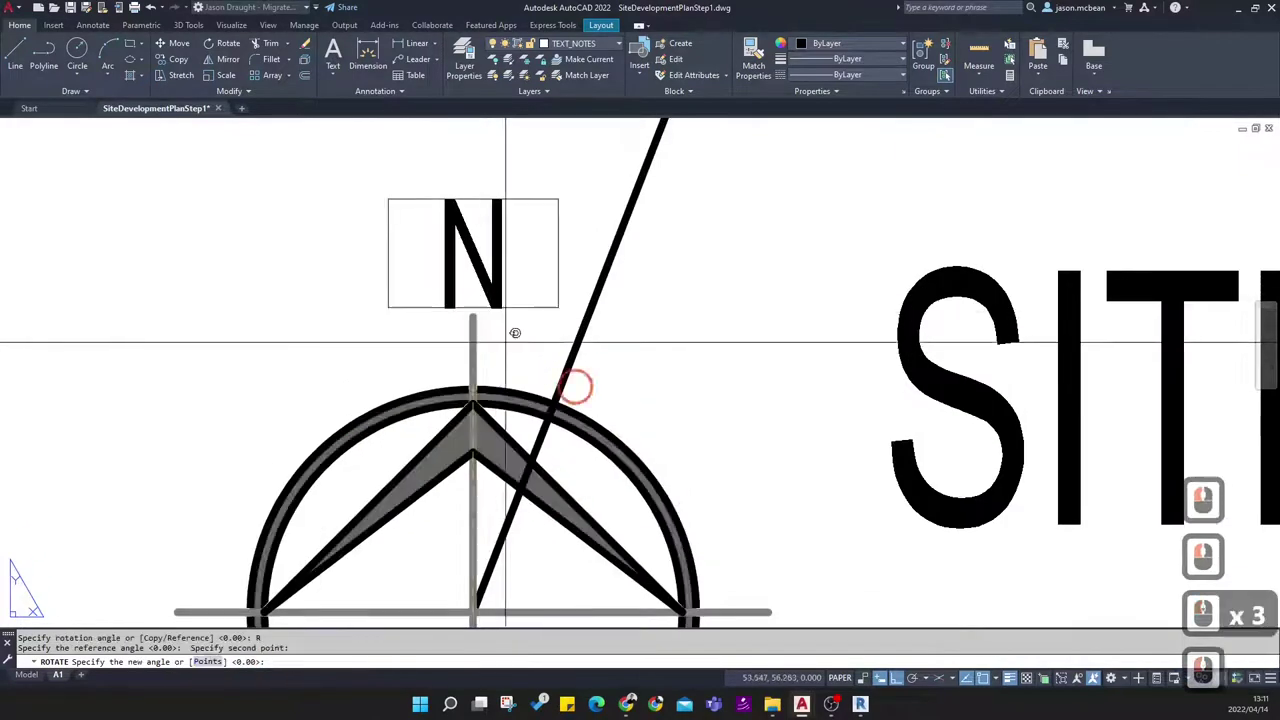
{"action": "scroll", "coordinate": [483, 303], "scroll_direction": "down", "scroll_amount": 8}
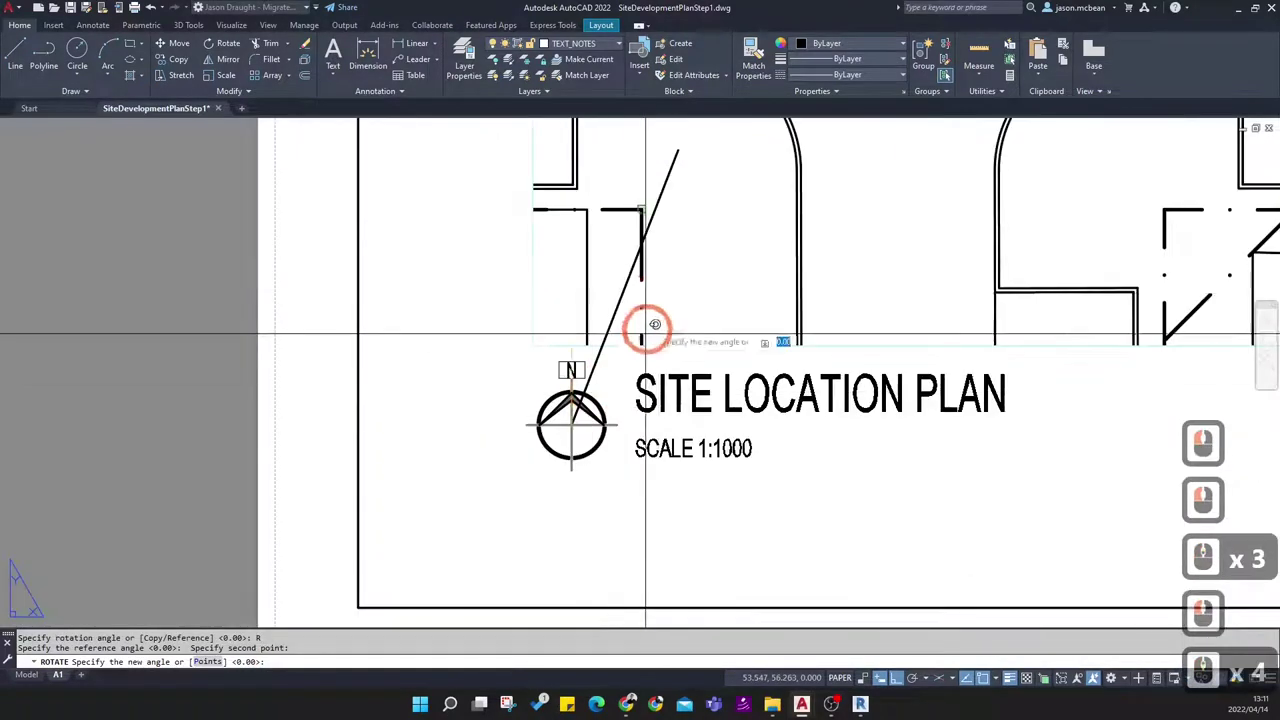
{"action": "left_click", "coordinate": [678, 147]}
{"action": "key", "text": "Escape"}
{"action": "key", "text": "Escape"}
Erase the mirrored guide line running up from the site plan's north arrow
{"action": "left_click", "coordinate": [688, 145]}
{"action": "left_click", "coordinate": [703, 434]}
{"action": "key", "text": "Delete"}
Activate the model space of the site plan viewport and make CON the current layer
{"action": "scroll", "coordinate": [700, 430], "scroll_direction": "down", "scroll_amount": 3}
{"action": "middle_click_drag", "start_coordinate": [674, 420], "coordinate": [485, 528]}
{"action": "scroll", "coordinate": [485, 540], "scroll_direction": "down", "scroll_amount": 3}
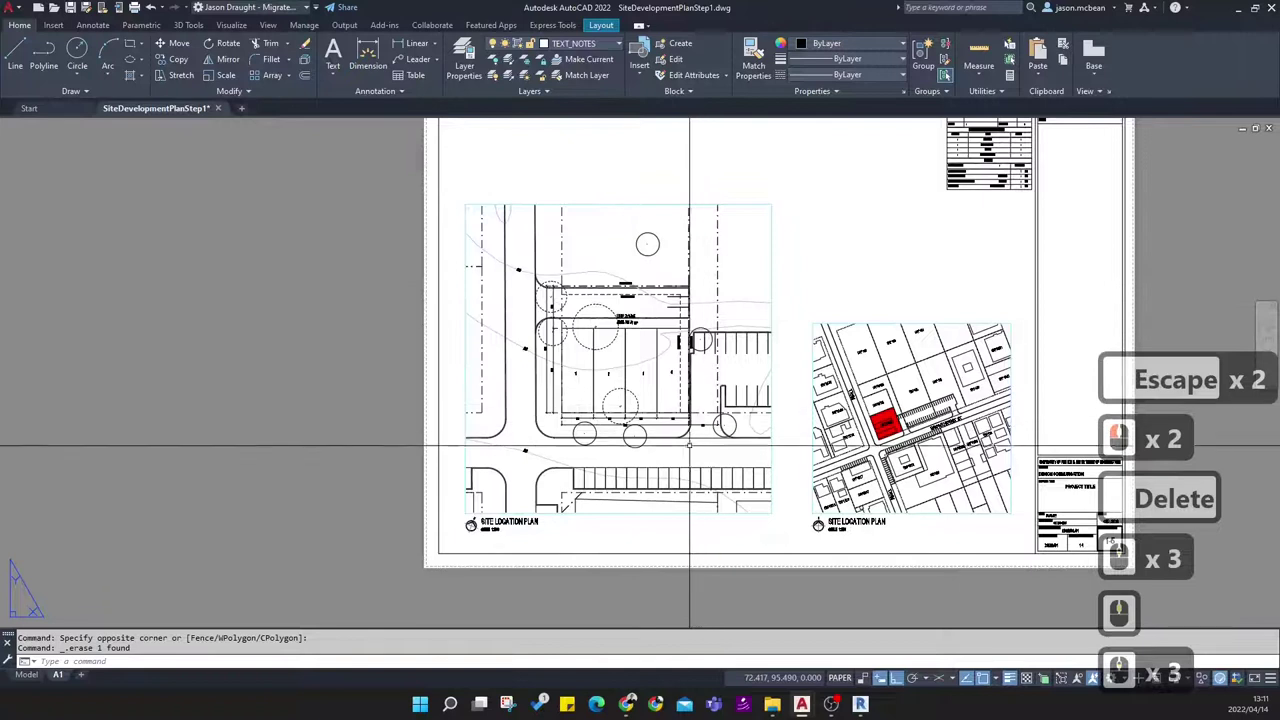
{"action": "double_click", "coordinate": [671, 480]}
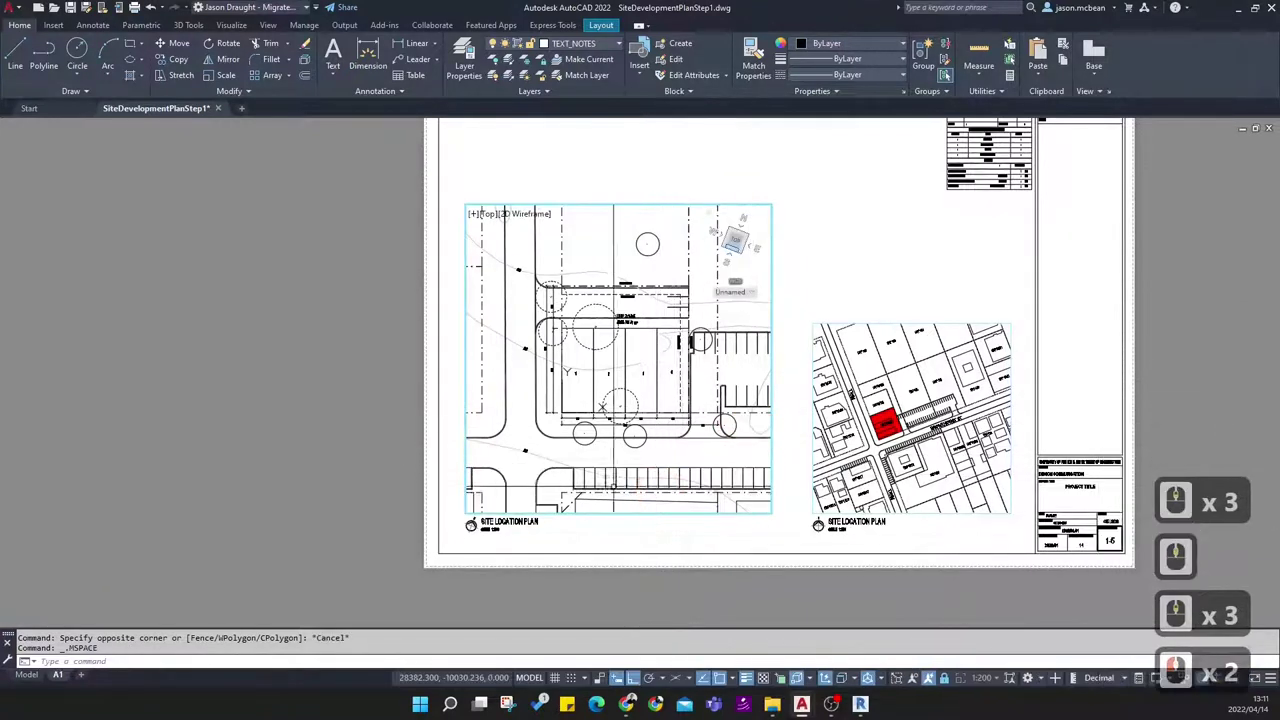
{"action": "left_click", "coordinate": [580, 45]}
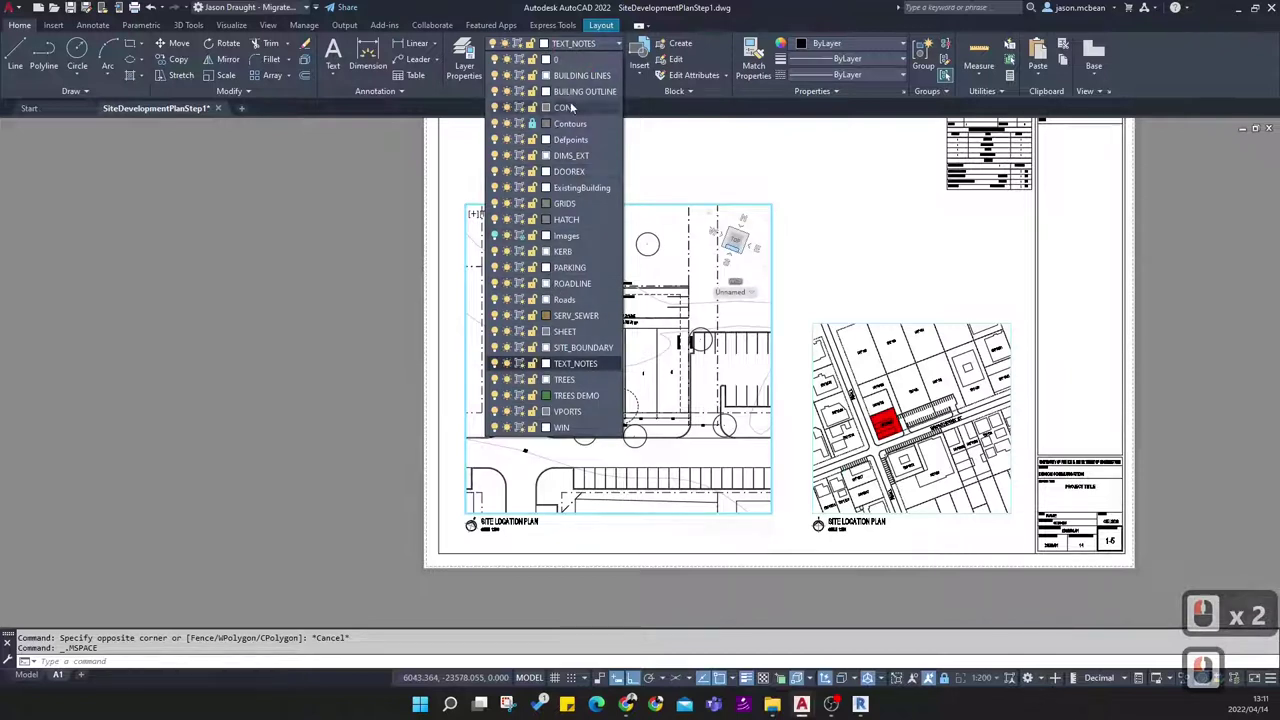
{"action": "left_click", "coordinate": [568, 107]}
Set the CON layer's viewport colour to 155 for the site plan viewport
{"action": "left_click", "coordinate": [466, 52]}
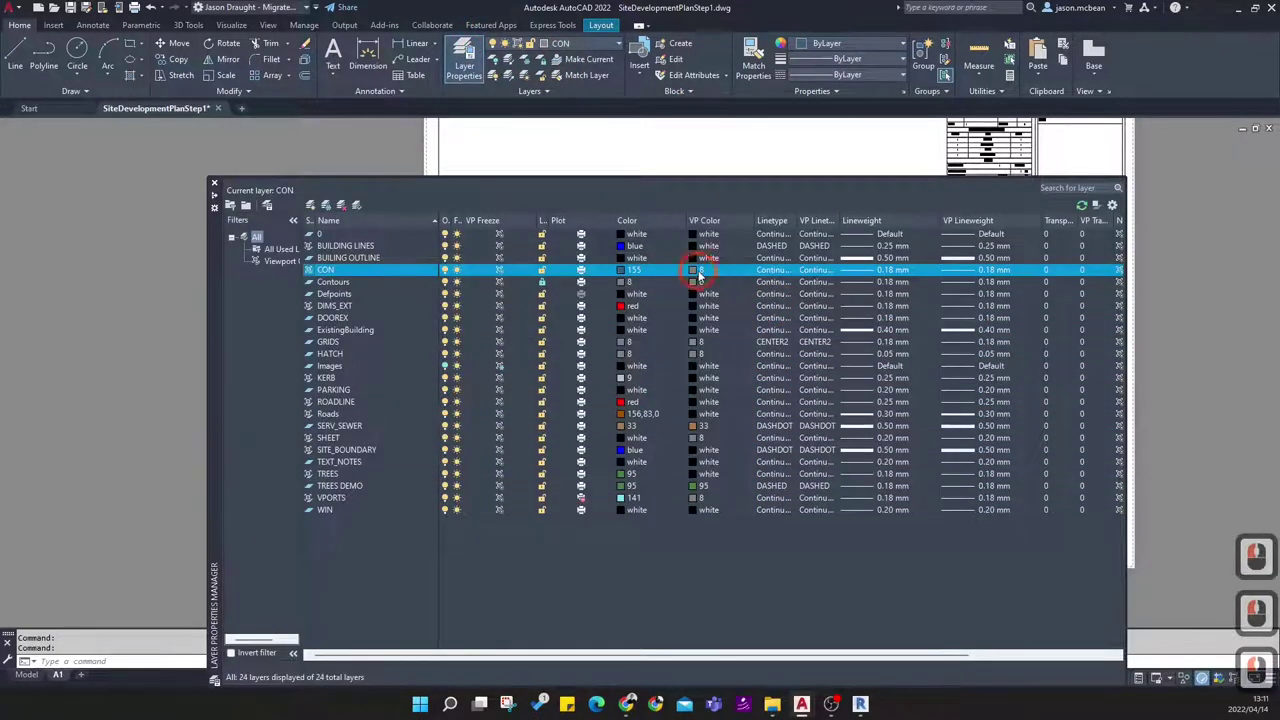
{"action": "left_click", "coordinate": [696, 270]}
{"action": "type", "text": "155"}
{"action": "key", "text": "Return"}
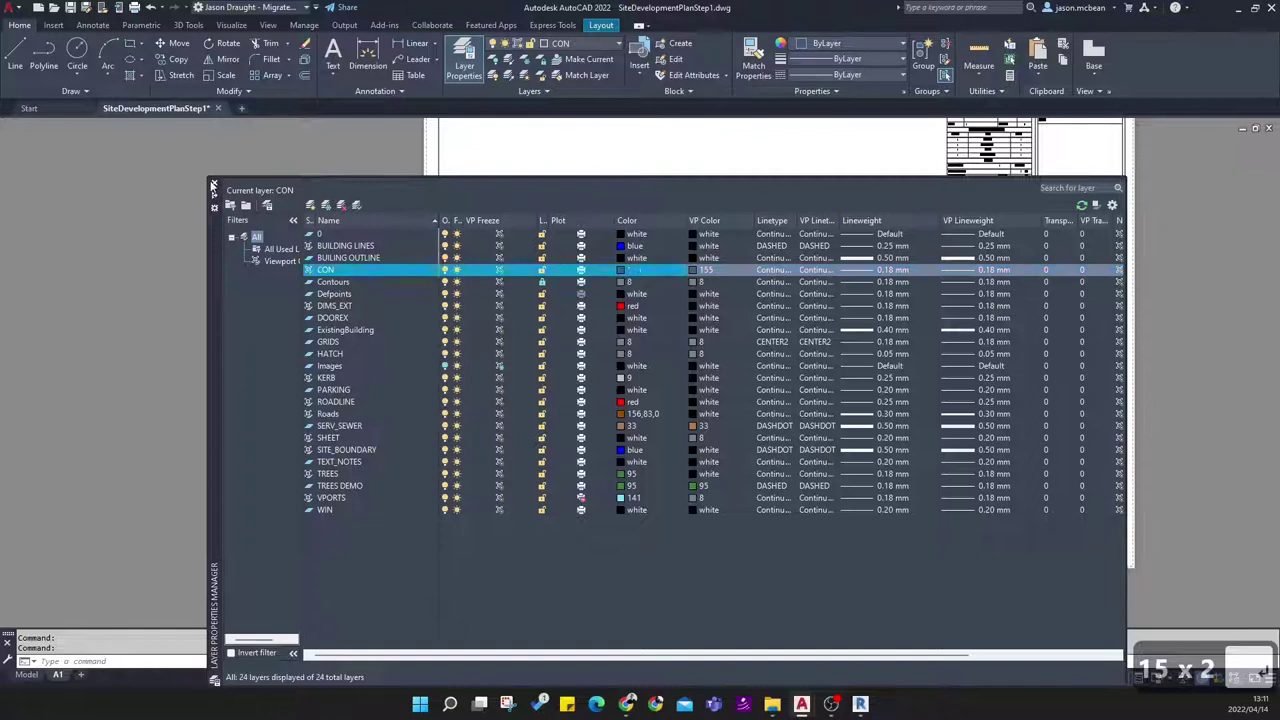
{"action": "left_click", "coordinate": [212, 185]}
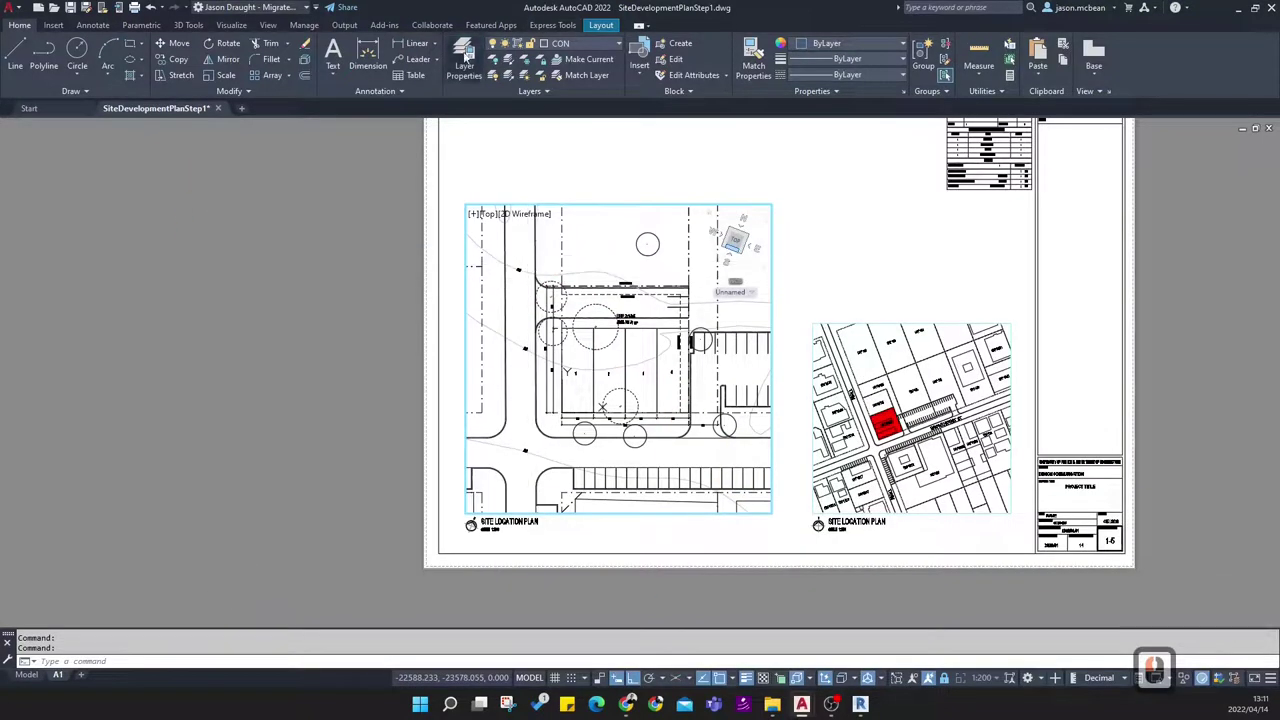
Draw a rectangle on the CON layer tracing the site plan viewport's extents between its upper-left and lower-right corners
{"action": "scroll", "coordinate": [488, 193], "scroll_direction": "up", "scroll_amount": 8}
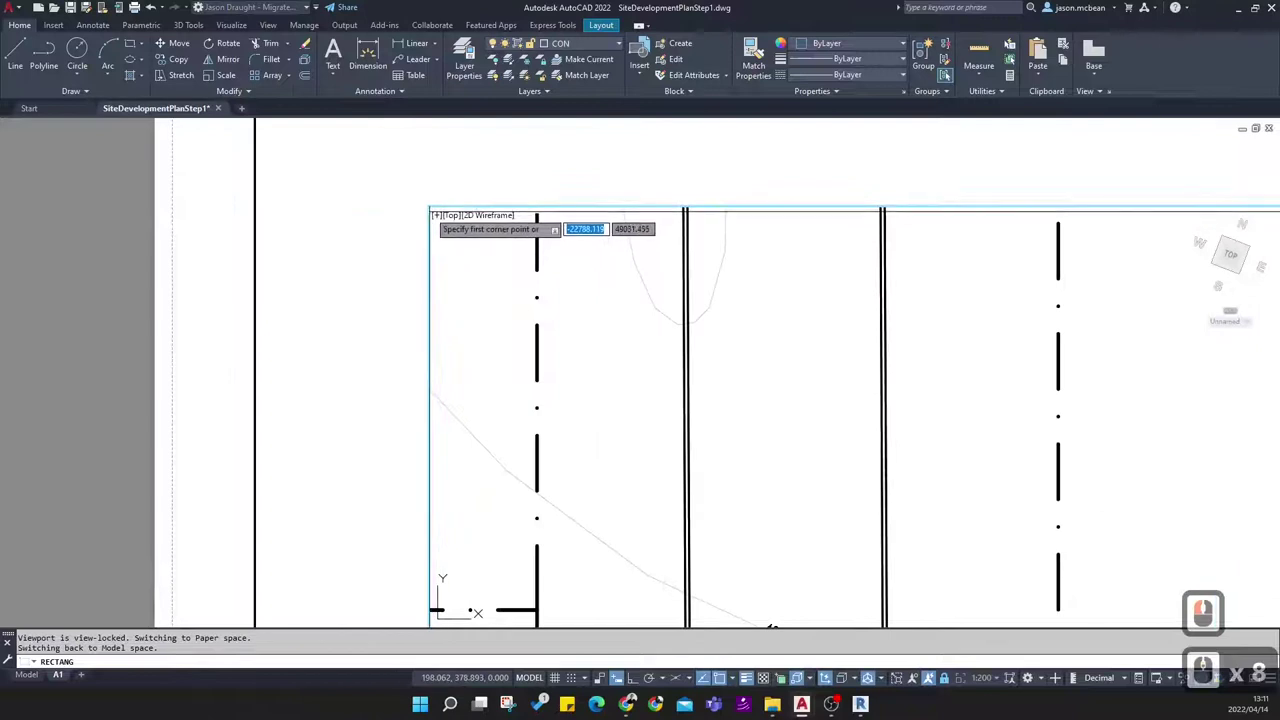
{"action": "left_click", "coordinate": [431, 209]}
{"action": "scroll", "coordinate": [591, 311], "scroll_direction": "down", "scroll_amount": 5}
{"action": "middle_click_drag", "start_coordinate": [814, 388], "coordinate": [610, 177]}
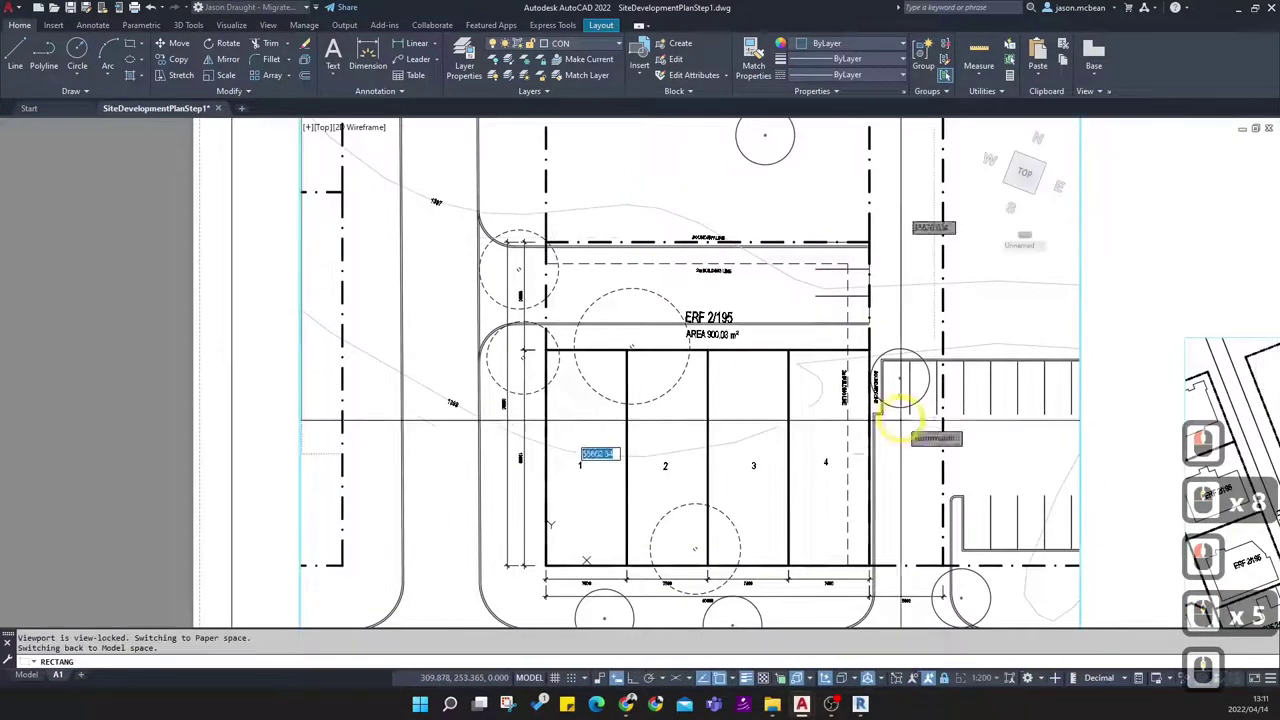
{"action": "middle_click_drag", "start_coordinate": [896, 419], "coordinate": [722, 177]}
{"action": "scroll", "coordinate": [934, 580], "scroll_direction": "down", "scroll_amount": 5}
{"action": "scroll", "coordinate": [830, 395], "scroll_direction": "up", "scroll_amount": 3}
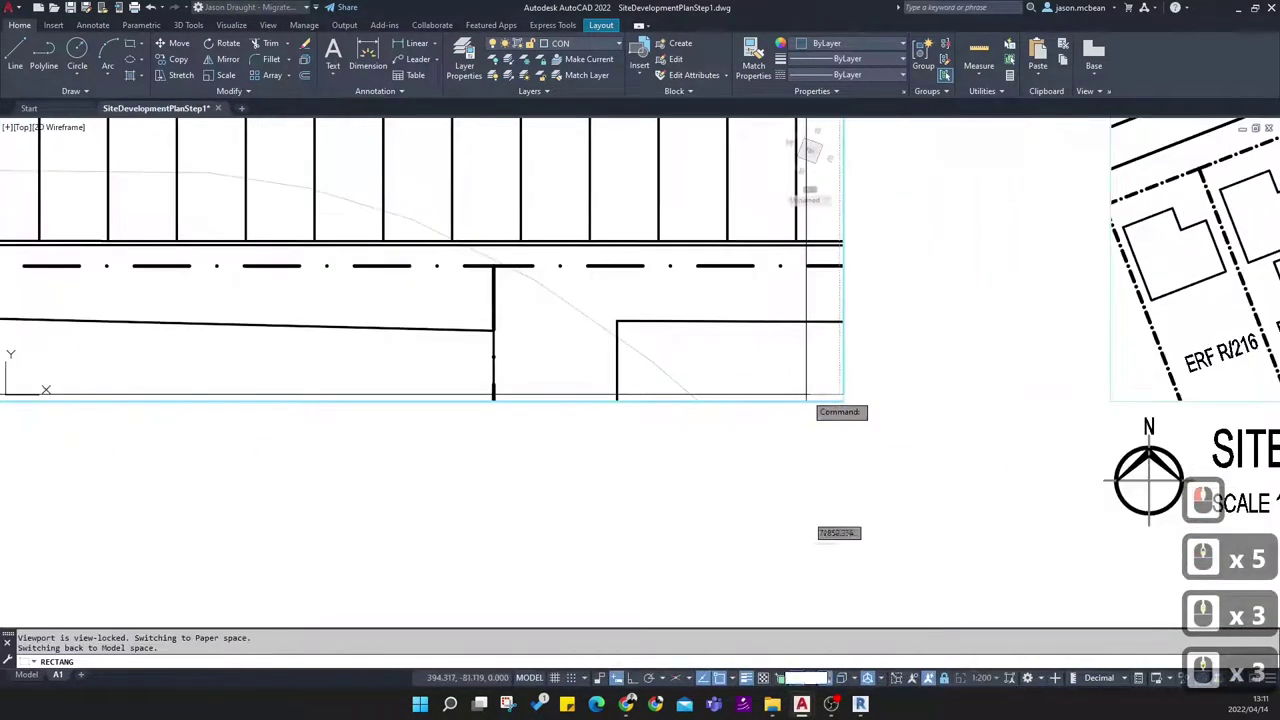
{"action": "scroll", "coordinate": [836, 385], "scroll_direction": "up", "scroll_amount": 7}
{"action": "scroll", "coordinate": [837, 381], "scroll_direction": "up", "scroll_amount": 2}
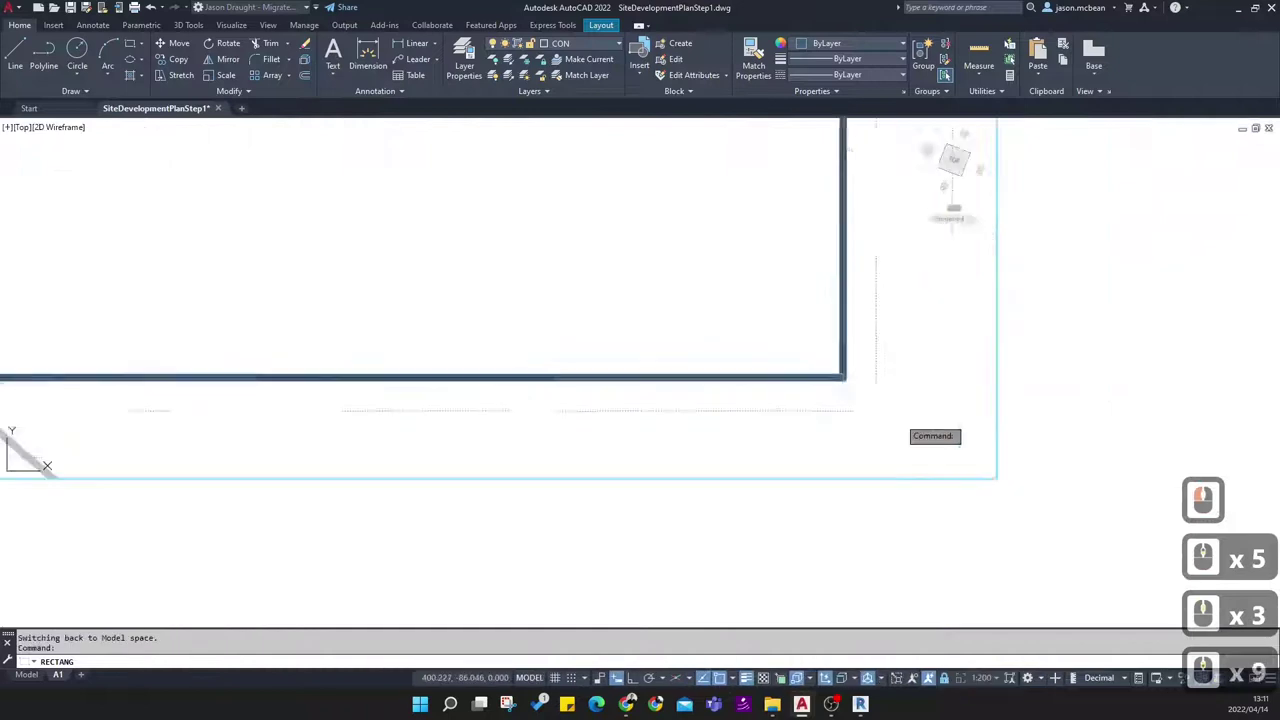
{"action": "left_click", "coordinate": [986, 468]}
{"action": "scroll", "coordinate": [963, 399], "scroll_direction": "down", "scroll_amount": 4}
{"action": "key", "text": "space"}
{"action": "key", "text": "space"}
{"action": "scroll", "coordinate": [640, 560], "scroll_direction": "down", "scroll_amount": 2}
{"action": "key", "text": "Escape"}
{"action": "scroll", "coordinate": [669, 537], "scroll_direction": "down", "scroll_amount": 5}
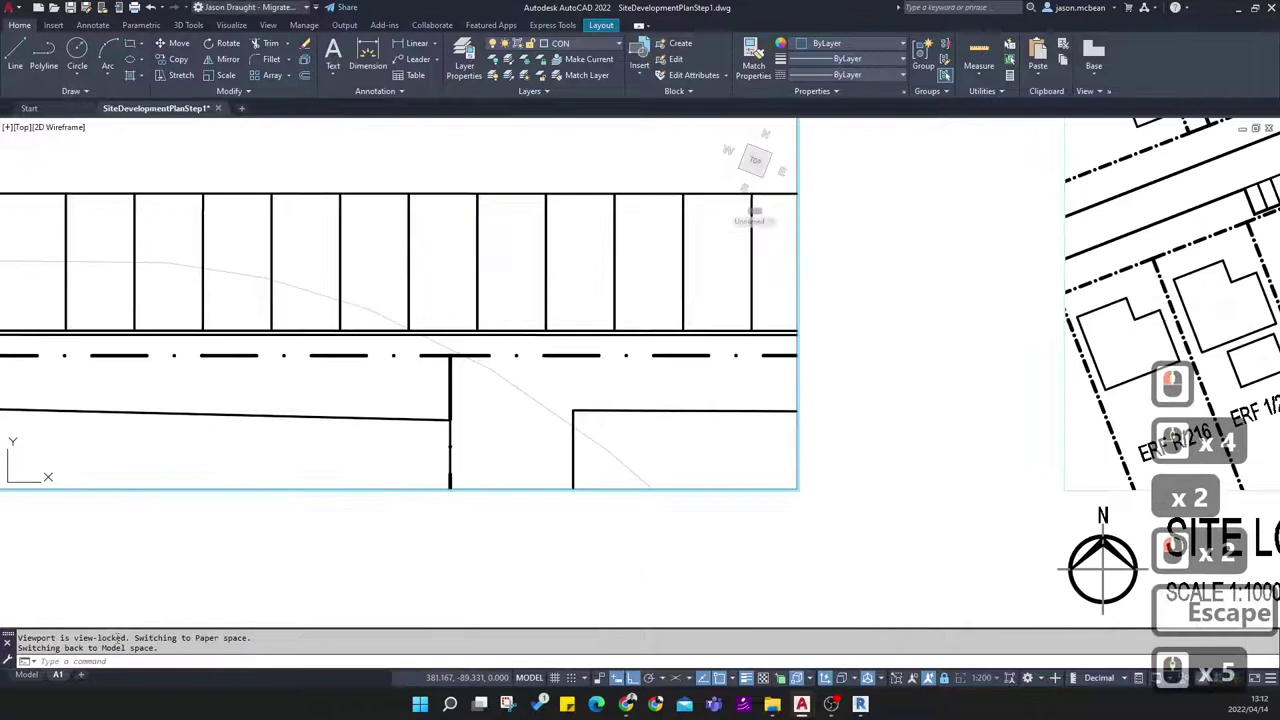
Switch to the model drawing and locate the rectangle outlining the site plan's extents
{"action": "left_click", "coordinate": [27, 675]}
{"action": "scroll", "coordinate": [523, 400], "scroll_direction": "up", "scroll_amount": 5}
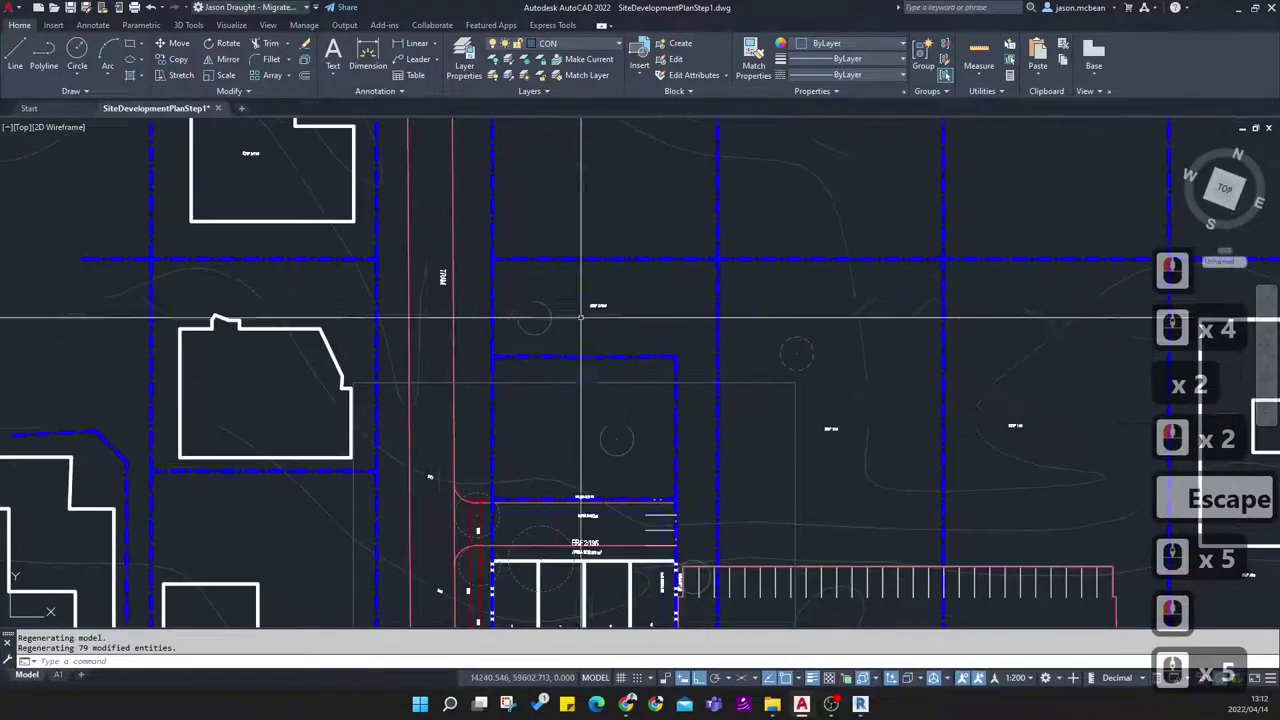
{"action": "scroll", "coordinate": [426, 384], "scroll_direction": "down", "scroll_amount": 3}
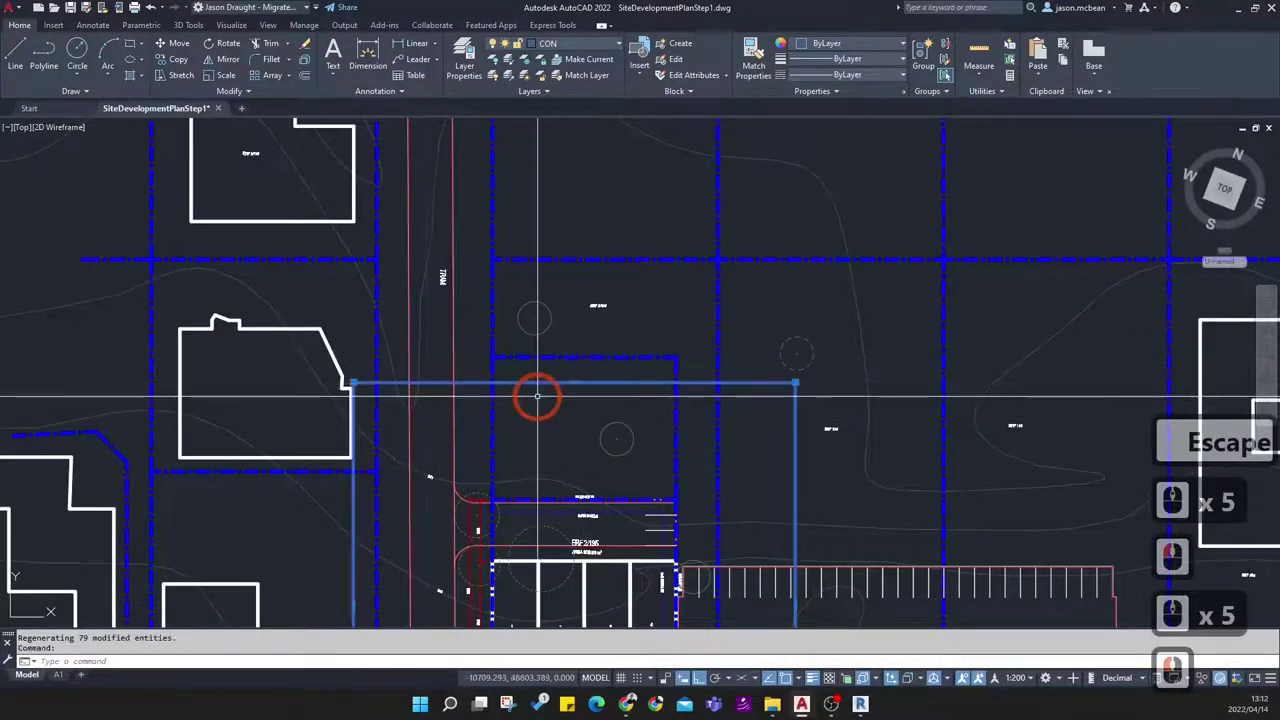
{"action": "scroll", "coordinate": [592, 362], "scroll_direction": "up", "scroll_amount": 3}
{"action": "scroll", "coordinate": [856, 305], "scroll_direction": "down", "scroll_amount": 3}
{"action": "key", "text": "Escape"}
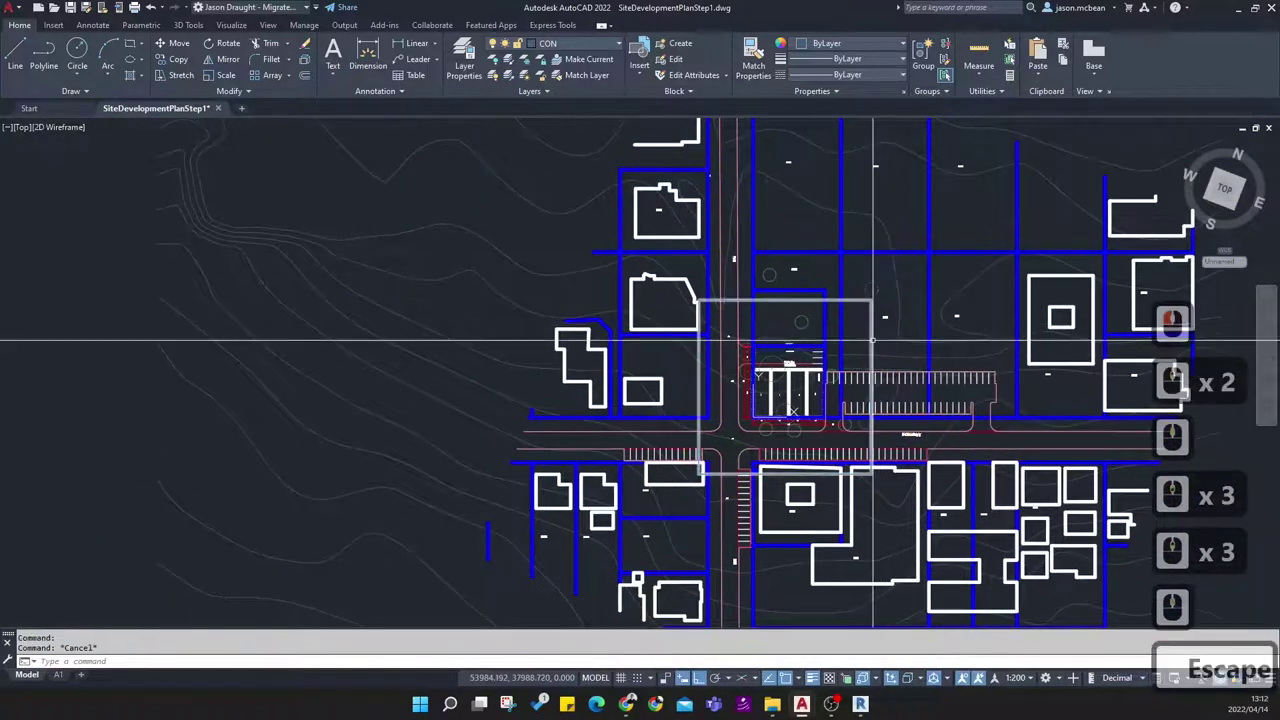
{"action": "left_click", "coordinate": [760, 287]}
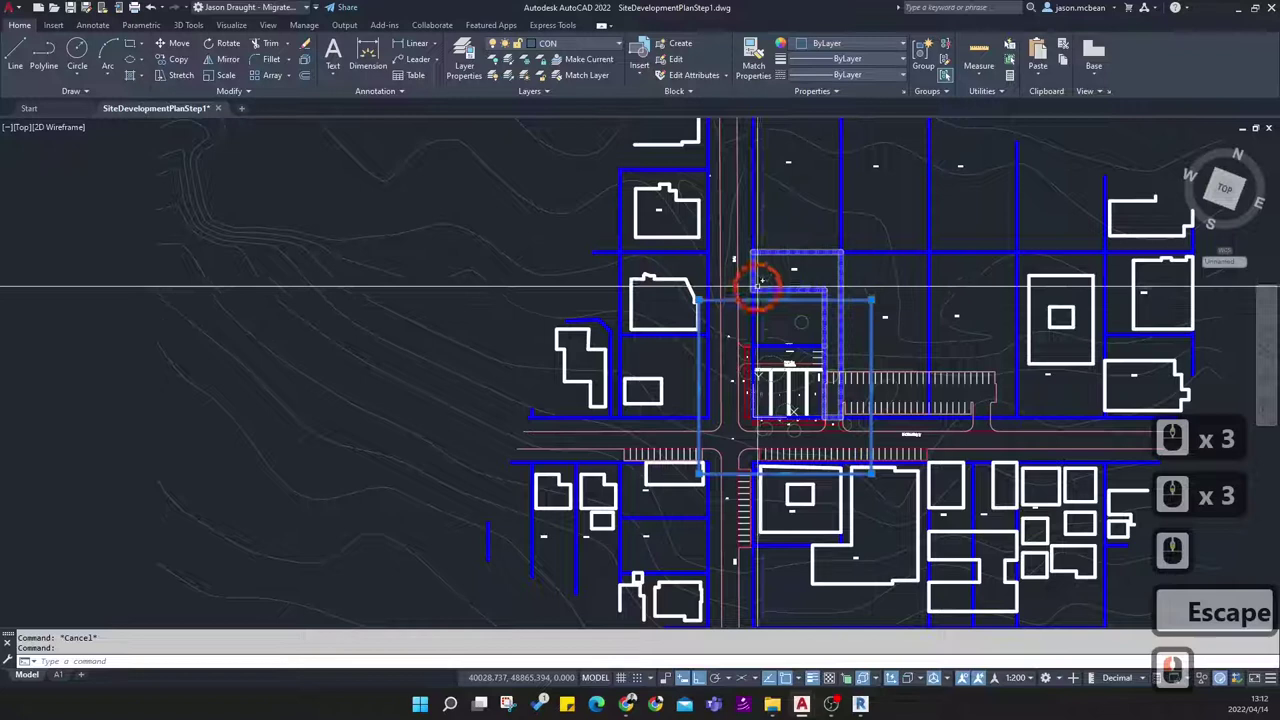
{"action": "left_click", "coordinate": [304, 76]}
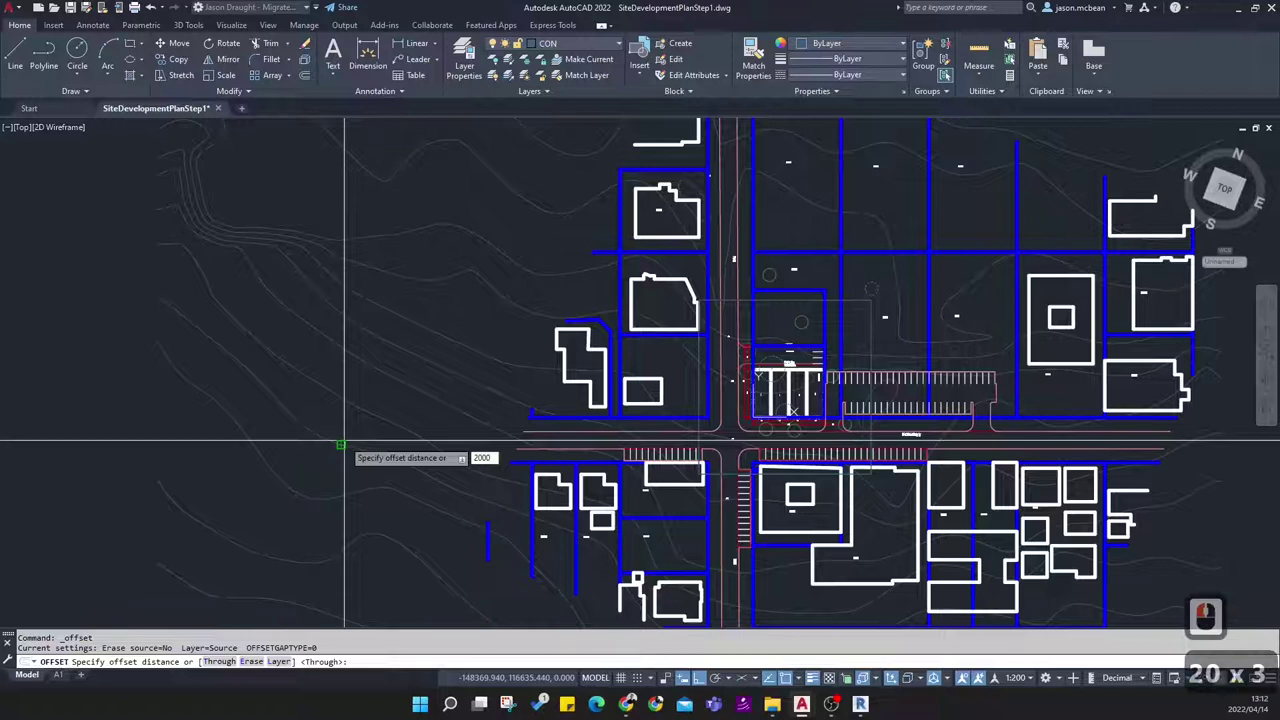
{"action": "type", "text": "2000"}
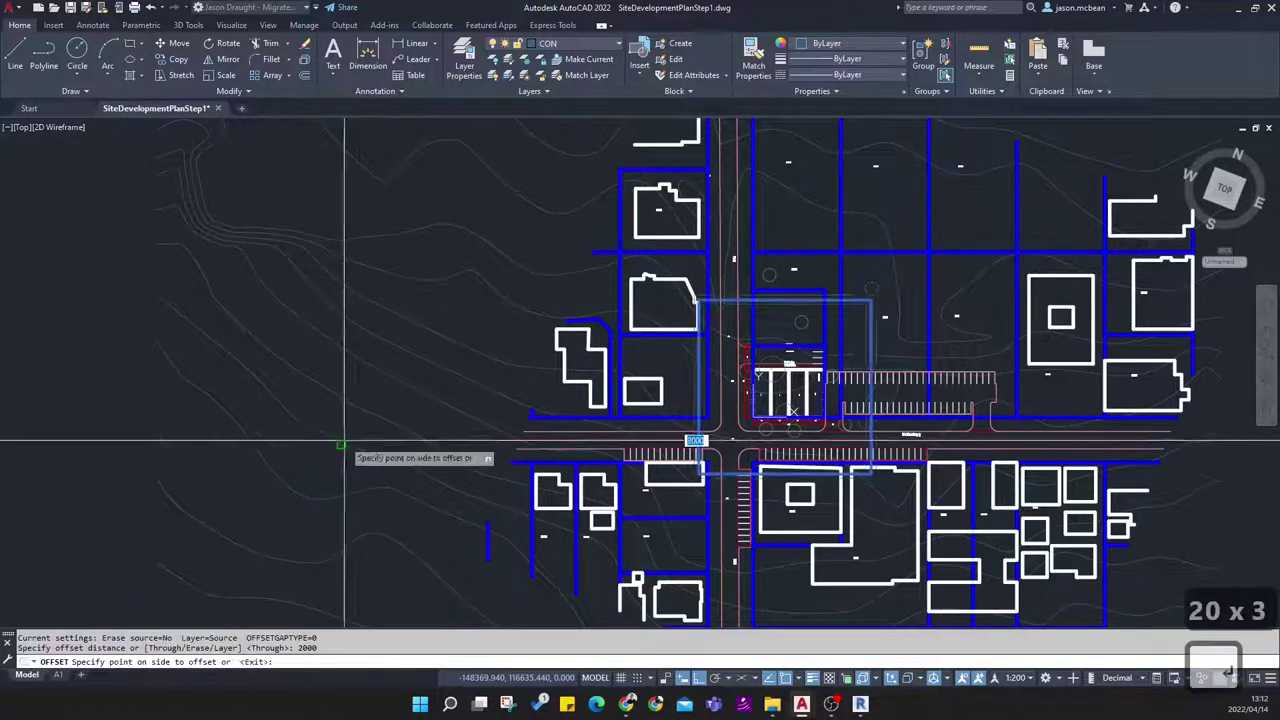
{"action": "key", "text": "Return"}
{"action": "scroll", "coordinate": [800, 300], "scroll_direction": "up", "scroll_amount": 3}
{"action": "scroll", "coordinate": [848, 297], "scroll_direction": "down", "scroll_amount": 4}
{"action": "key", "text": "Escape"}
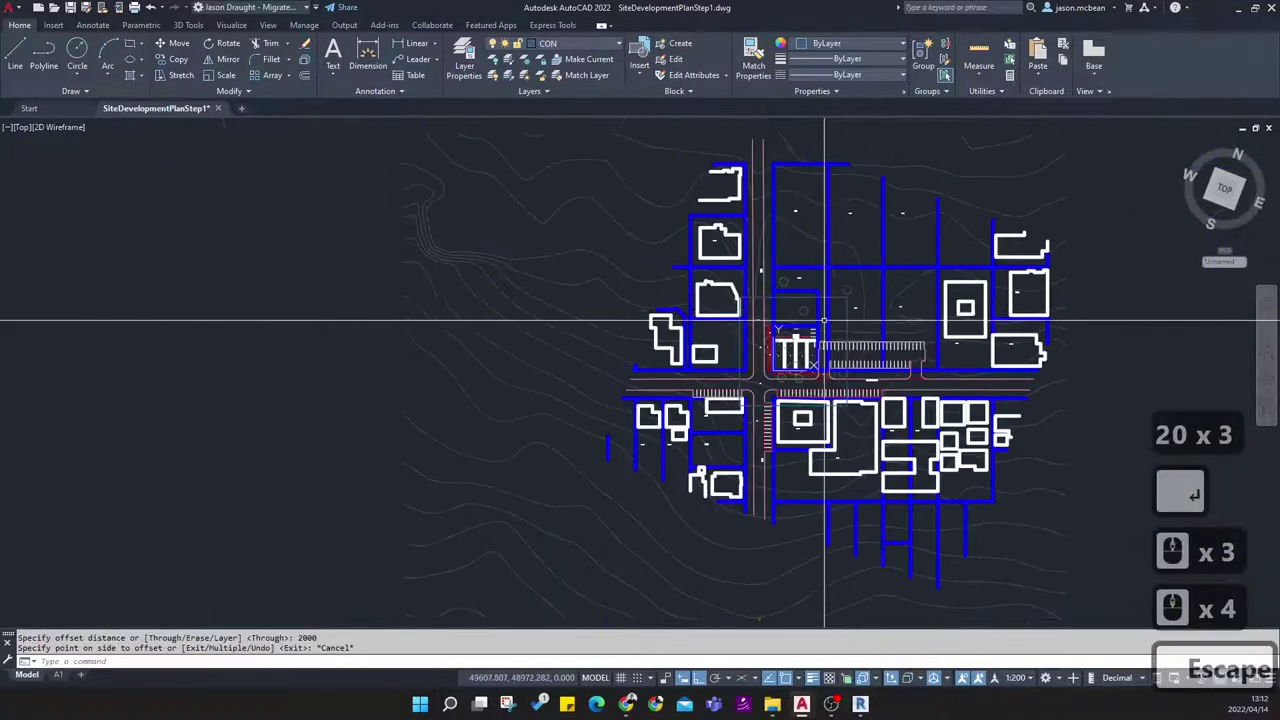
Offset the rectangle around the site outwards by 5000
{"action": "right_click", "coordinate": [826, 321]}
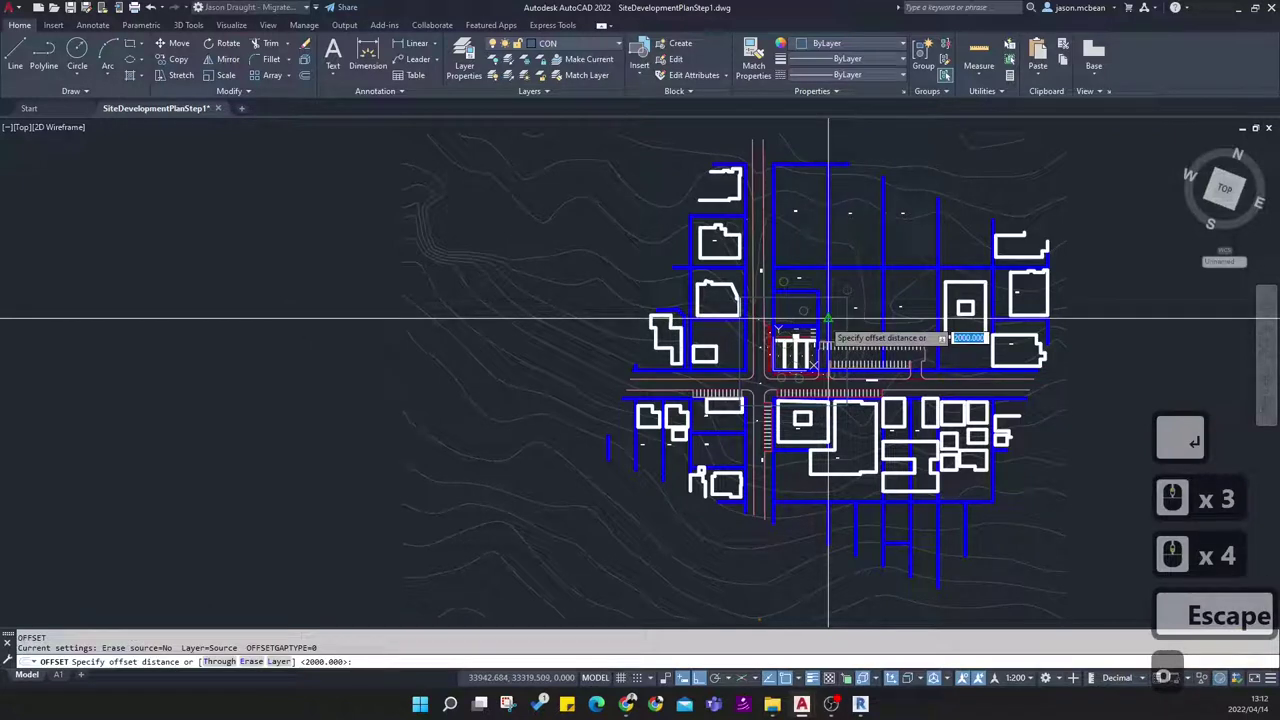
{"action": "type", "text": "5000"}
{"action": "key", "text": "Return"}
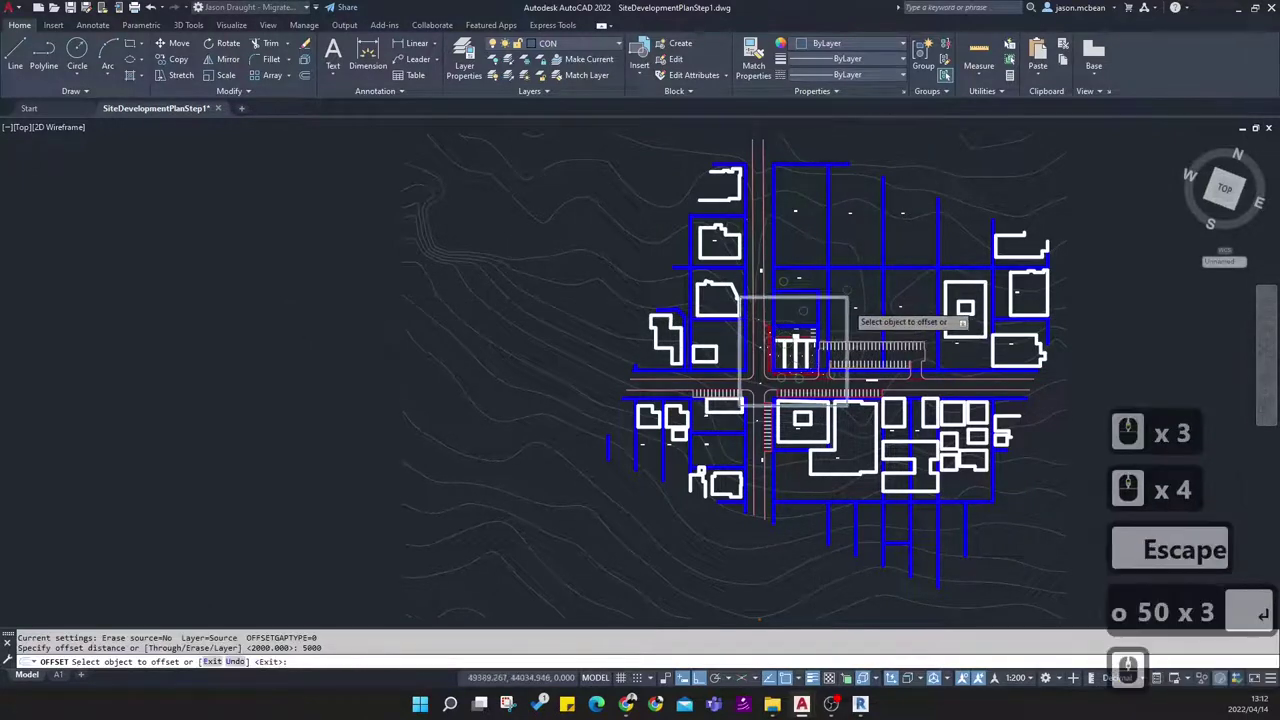
{"action": "scroll", "coordinate": [828, 320], "scroll_direction": "up", "scroll_amount": 3}
{"action": "left_click", "coordinate": [850, 300]}
{"action": "left_click", "coordinate": [888, 295]}
{"action": "key", "text": "Escape"}
{"action": "key", "text": "Escape"}
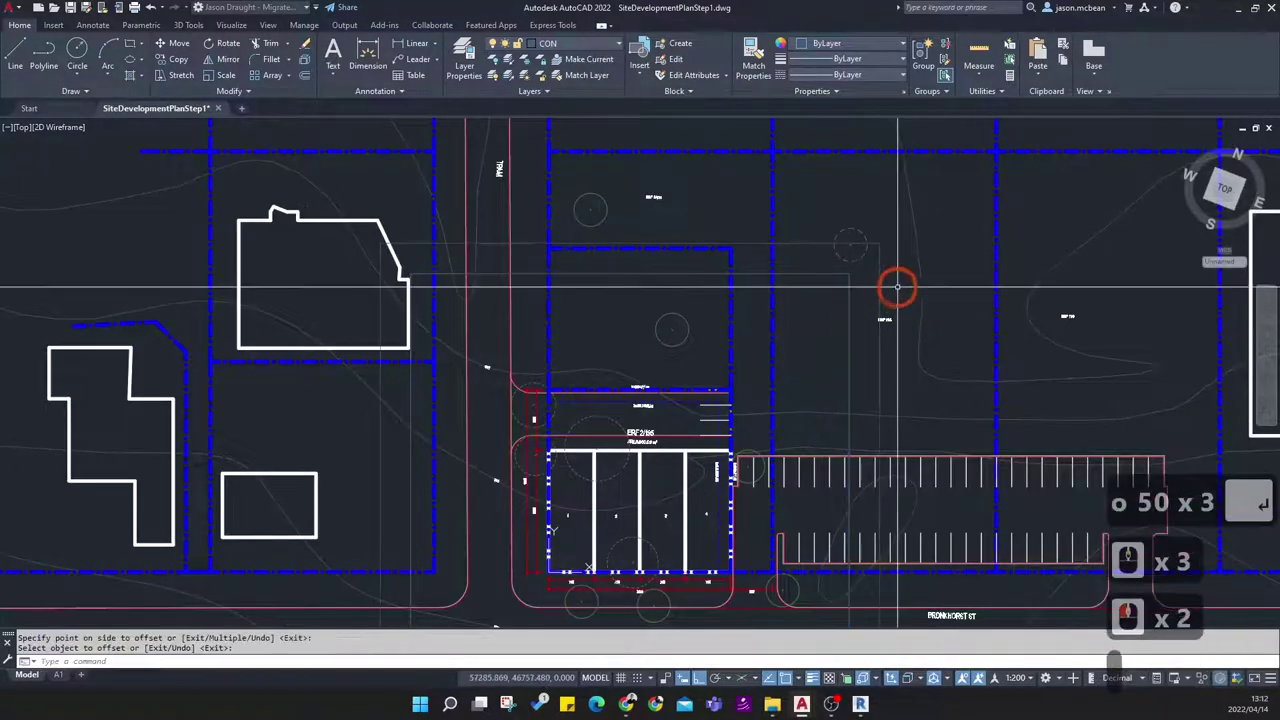
Erase the inner original rectangle, keeping only the offset one around the site
{"action": "left_click", "coordinate": [855, 317]}
{"action": "left_click", "coordinate": [823, 326]}
{"action": "key", "text": "Delete"}
{"action": "scroll", "coordinate": [826, 240], "scroll_direction": "down", "scroll_amount": 4}
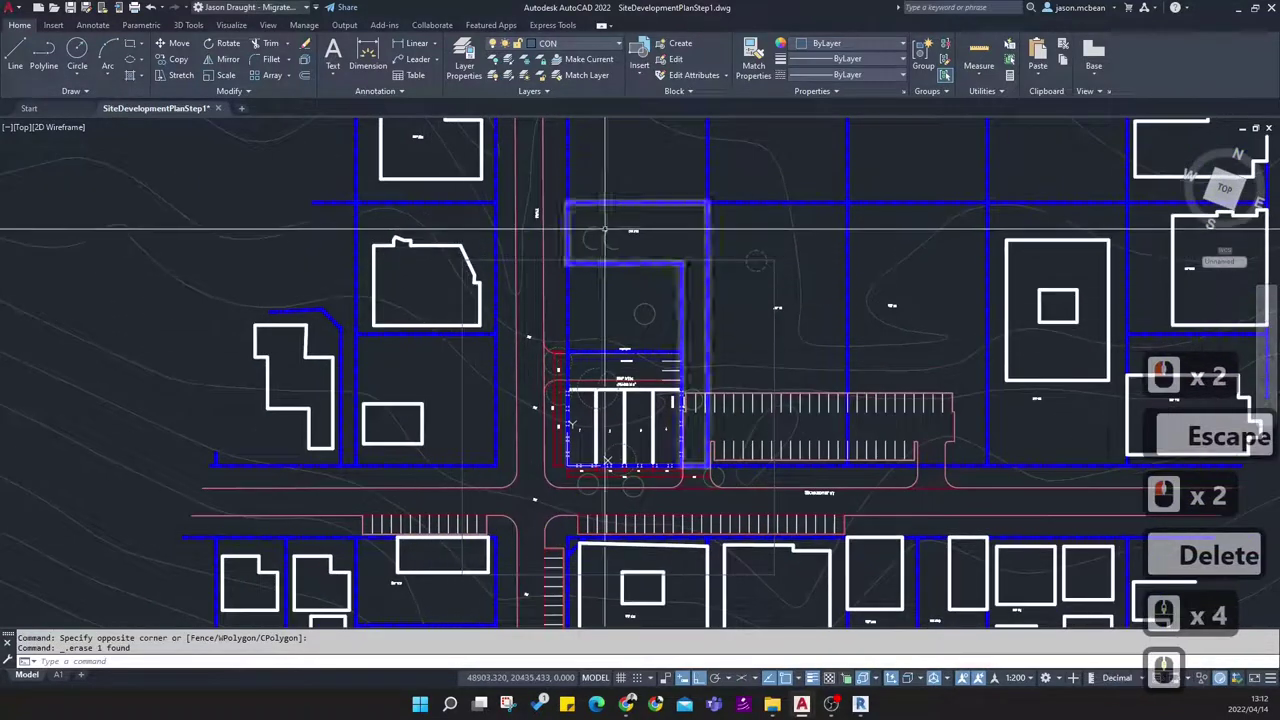
Trim the plot lines and buildings crossed by a fence east of the site, using the offset rectangle as the cutting edge
{"action": "scroll", "coordinate": [674, 389], "scroll_direction": "down", "scroll_amount": 3}
{"action": "scroll", "coordinate": [581, 335], "scroll_direction": "up", "scroll_amount": 3}
{"action": "mouse_move", "coordinate": [954, 520]}
{"action": "middle_mouse_down"}
{"action": "mouse_move", "coordinate": [860, 431]}
{"action": "mouse_move", "coordinate": [806, 352]}
{"action": "middle_mouse_up"}
{"action": "scroll", "coordinate": [609, 415], "scroll_direction": "down", "scroll_amount": 2}
{"action": "scroll", "coordinate": [610, 414], "scroll_direction": "down", "scroll_amount": 3}
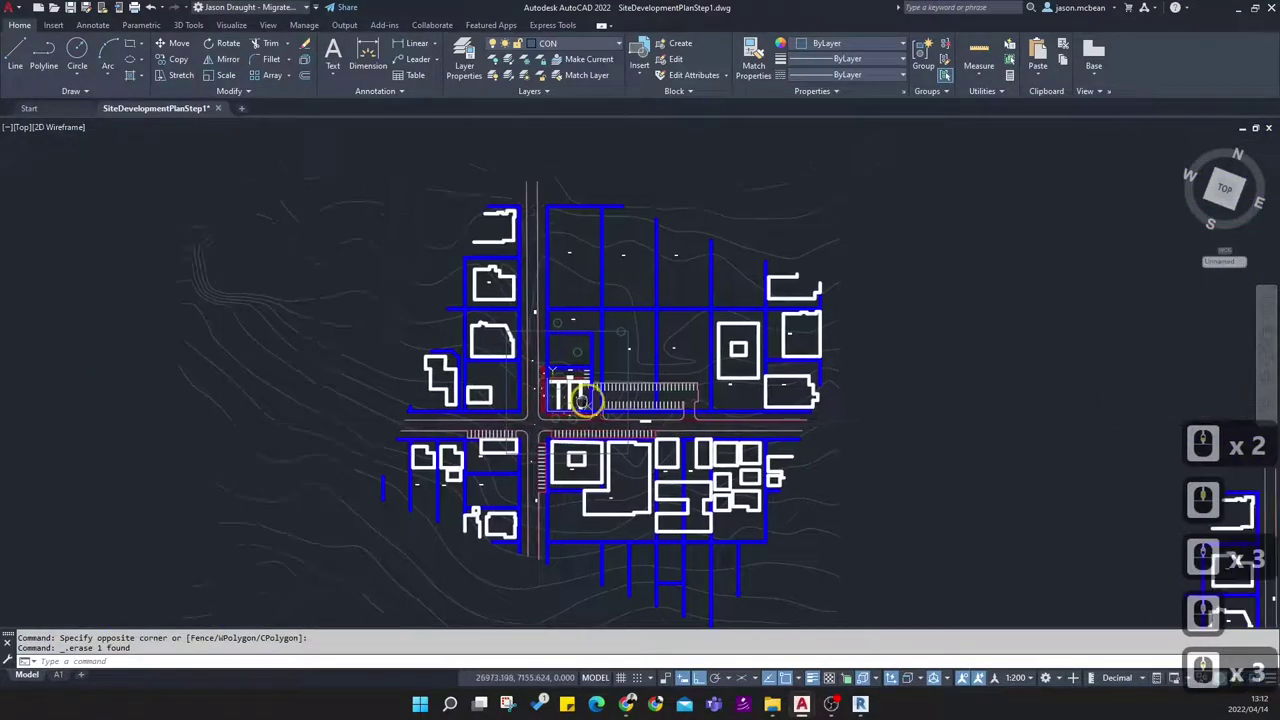
{"action": "left_click", "coordinate": [269, 48]}
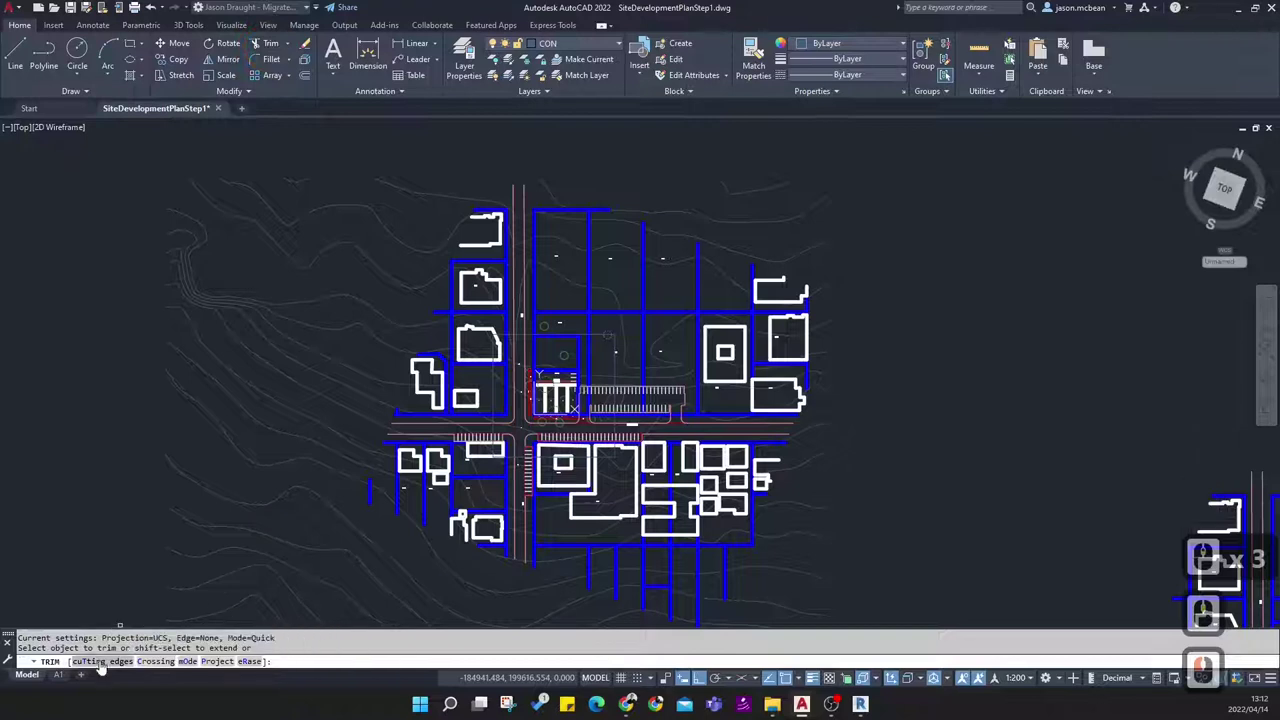
{"action": "scroll", "coordinate": [548, 400], "scroll_direction": "up", "scroll_amount": 4}
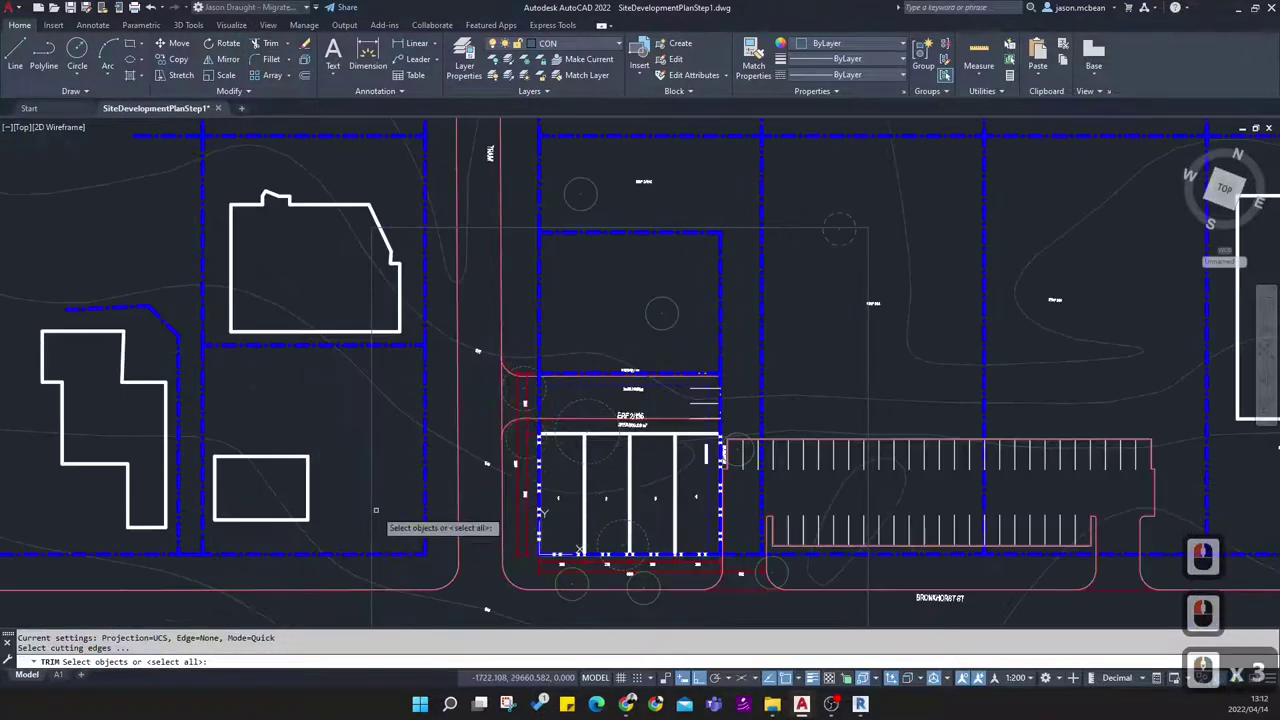
{"action": "left_click", "coordinate": [371, 510]}
{"action": "scroll", "coordinate": [466, 346], "scroll_direction": "down", "scroll_amount": 3}
{"action": "middle_click_drag", "start_coordinate": [468, 363], "coordinate": [511, 320]}
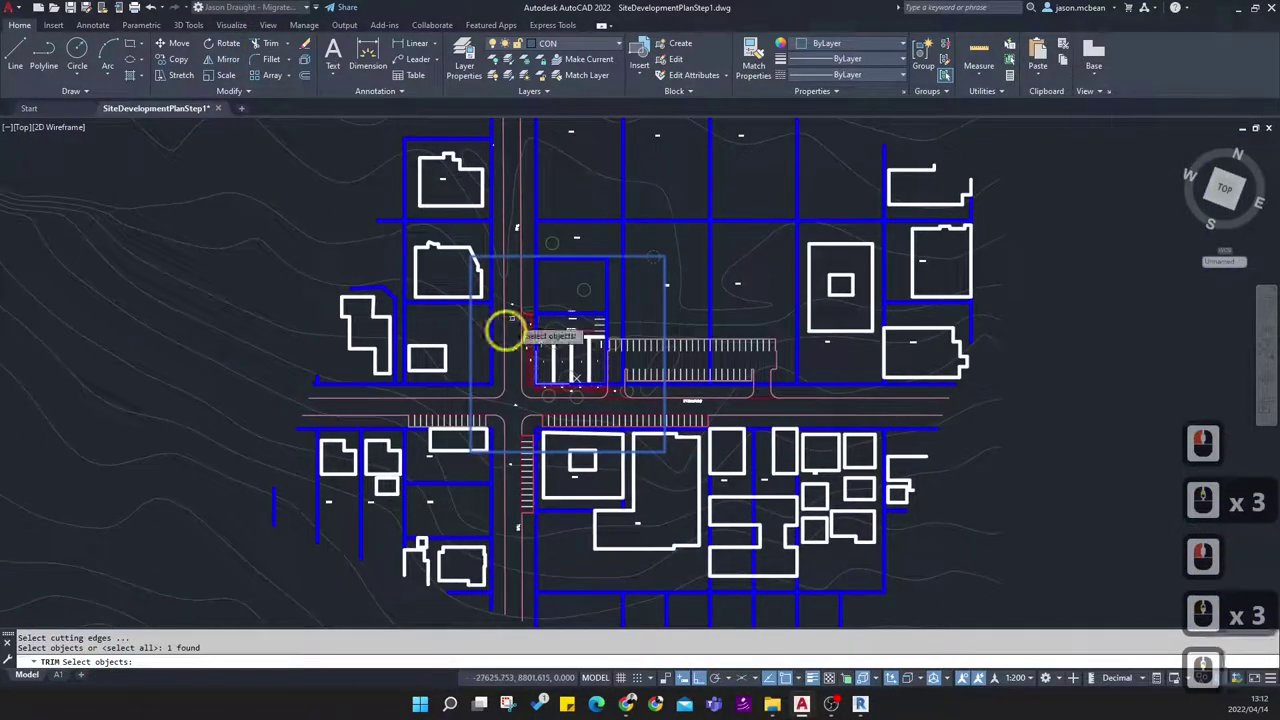
{"action": "right_click", "coordinate": [670, 496]}
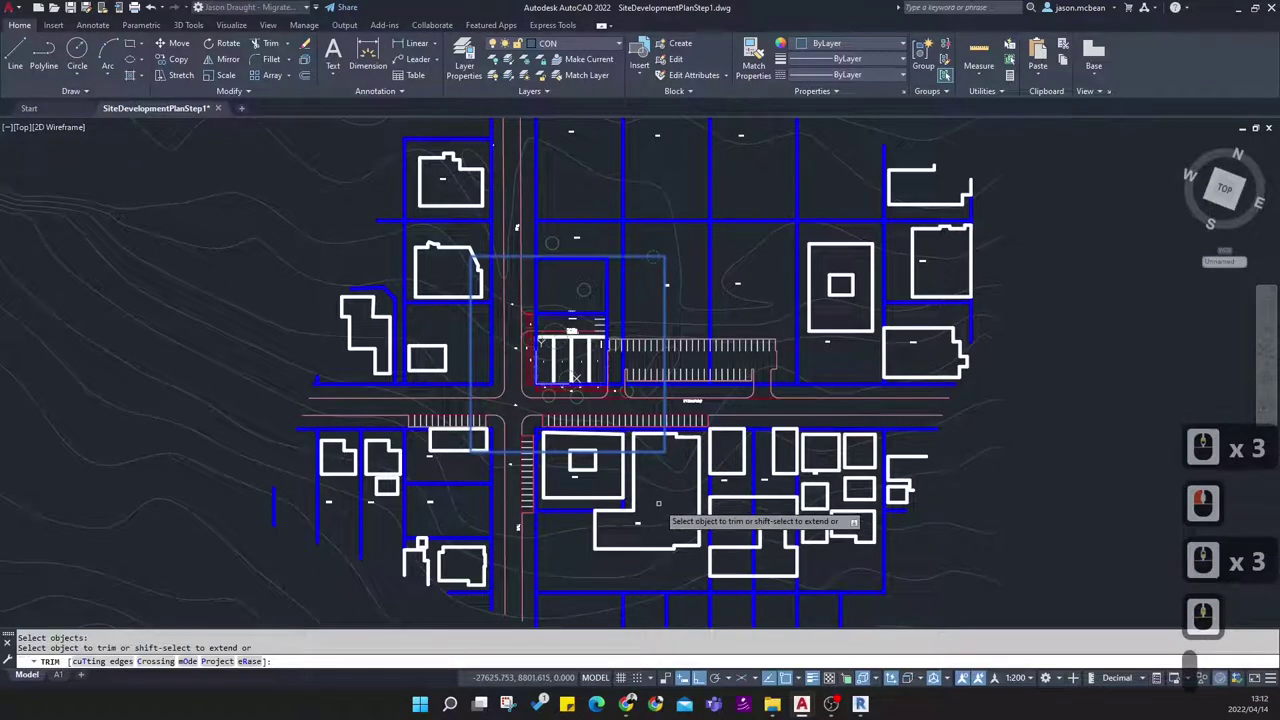
{"action": "scroll", "coordinate": [679, 511], "scroll_direction": "down", "scroll_amount": 4}
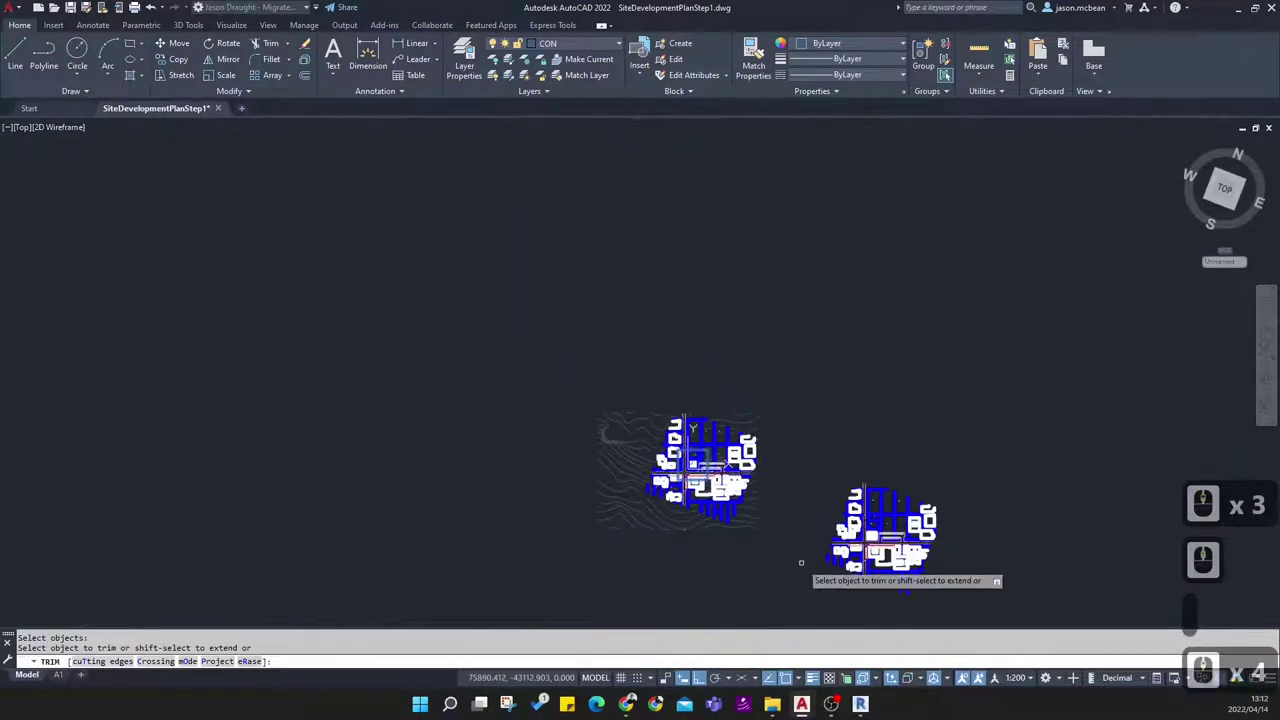
{"action": "mouse_move", "coordinate": [766, 565]}
{"action": "left_mouse_down"}
{"action": "mouse_move", "coordinate": [714, 329]}
{"action": "mouse_move", "coordinate": [730, 445]}
{"action": "left_mouse_up"}
{"action": "scroll", "coordinate": [700, 430], "scroll_direction": "up", "scroll_amount": 4}
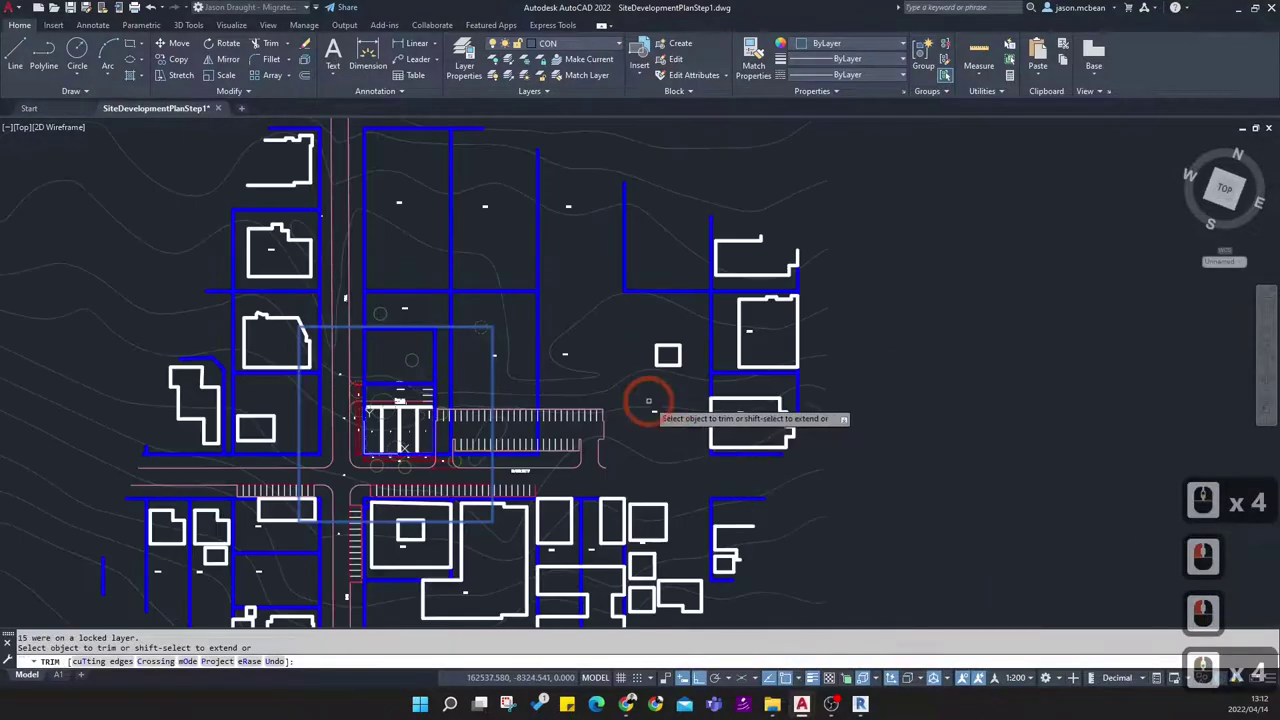
Trim the remaining roads, plot boundaries and building outlines back to the rectangle on its other sides
{"action": "left_click", "coordinate": [571, 308]}
{"action": "left_click", "coordinate": [246, 298]}
{"action": "middle_click_drag", "start_coordinate": [291, 331], "coordinate": [553, 190]}
{"action": "mouse_move", "coordinate": [526, 440]}
{"action": "left_mouse_down"}
{"action": "mouse_move", "coordinate": [528, 551]}
{"action": "mouse_move", "coordinate": [543, 517]}
{"action": "left_mouse_up"}
{"action": "mouse_move", "coordinate": [529, 399]}
{"action": "left_mouse_down"}
{"action": "mouse_move", "coordinate": [905, 420]}
{"action": "mouse_move", "coordinate": [789, 383]}
{"action": "left_mouse_up"}
{"action": "left_click", "coordinate": [783, 404]}
{"action": "left_click", "coordinate": [780, 220]}
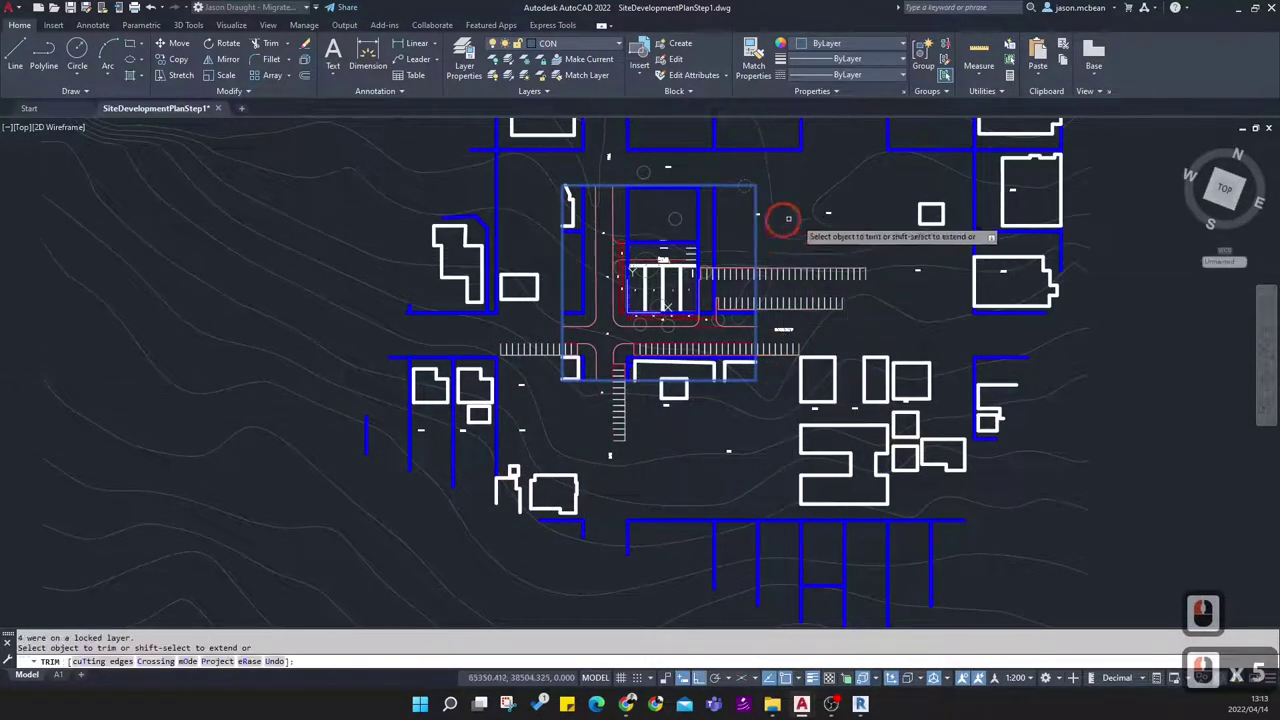
Unlock the Contours layer using one of the contour lines east of the site
{"action": "scroll", "coordinate": [754, 249], "scroll_direction": "up", "scroll_amount": 3}
{"action": "scroll", "coordinate": [771, 260], "scroll_direction": "down", "scroll_amount": 1}
{"action": "middle_click_drag", "start_coordinate": [771, 260], "coordinate": [797, 321]}
{"action": "scroll", "coordinate": [797, 320], "scroll_direction": "down", "scroll_amount": 3}
{"action": "scroll", "coordinate": [849, 303], "scroll_direction": "up", "scroll_amount": 2}
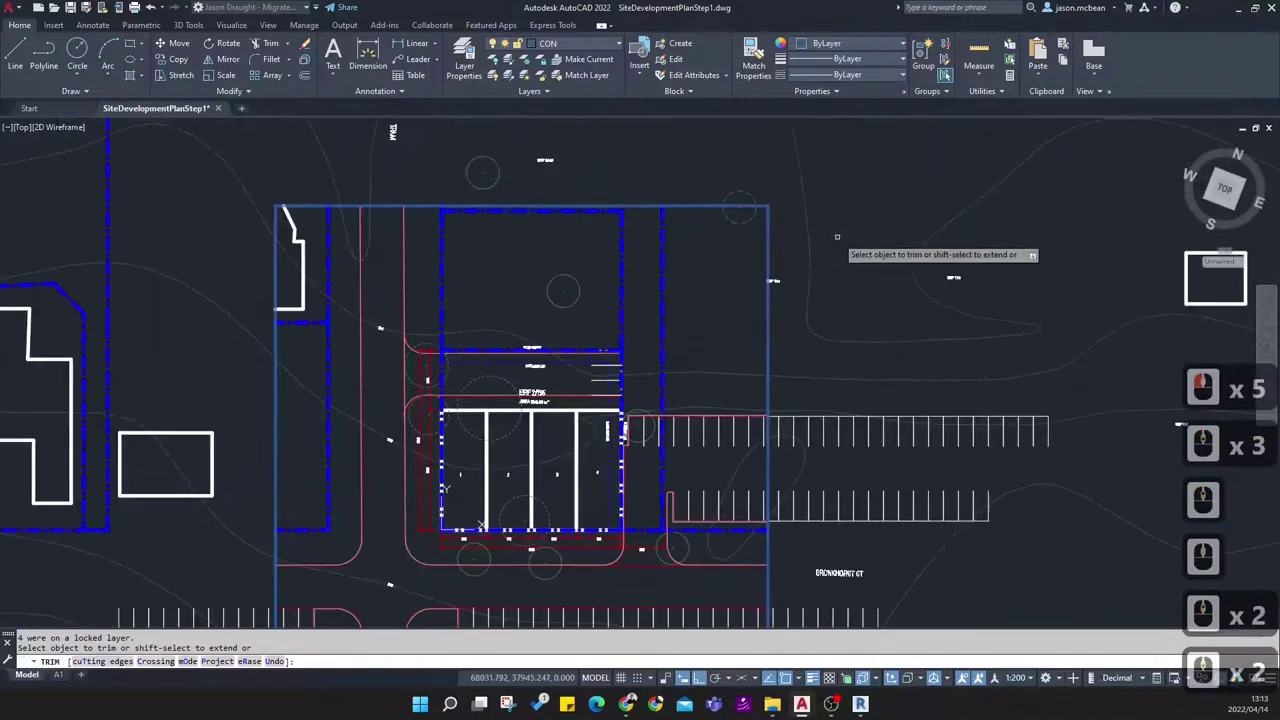
{"action": "scroll", "coordinate": [825, 288], "scroll_direction": "down", "scroll_amount": 2}
{"action": "scroll", "coordinate": [803, 292], "scroll_direction": "up", "scroll_amount": 1}
{"action": "left_click", "coordinate": [828, 307]}
{"action": "left_click", "coordinate": [817, 317]}
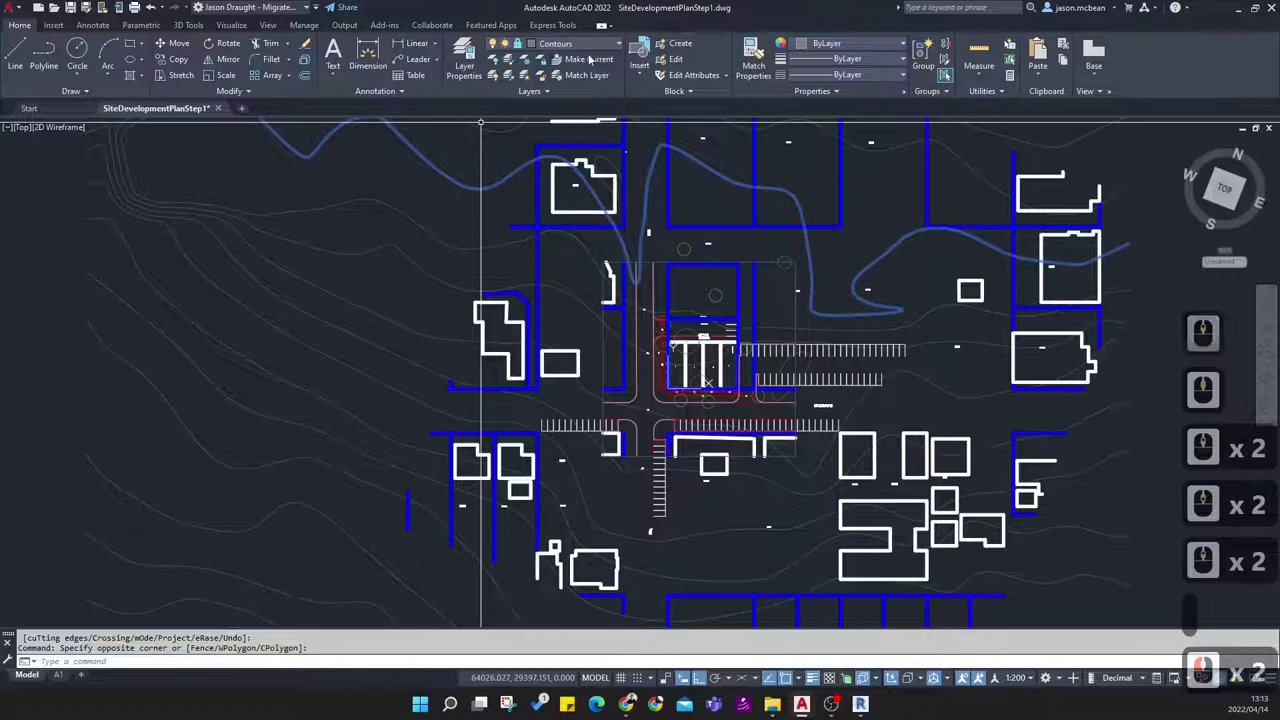
{"action": "left_click", "coordinate": [542, 76]}
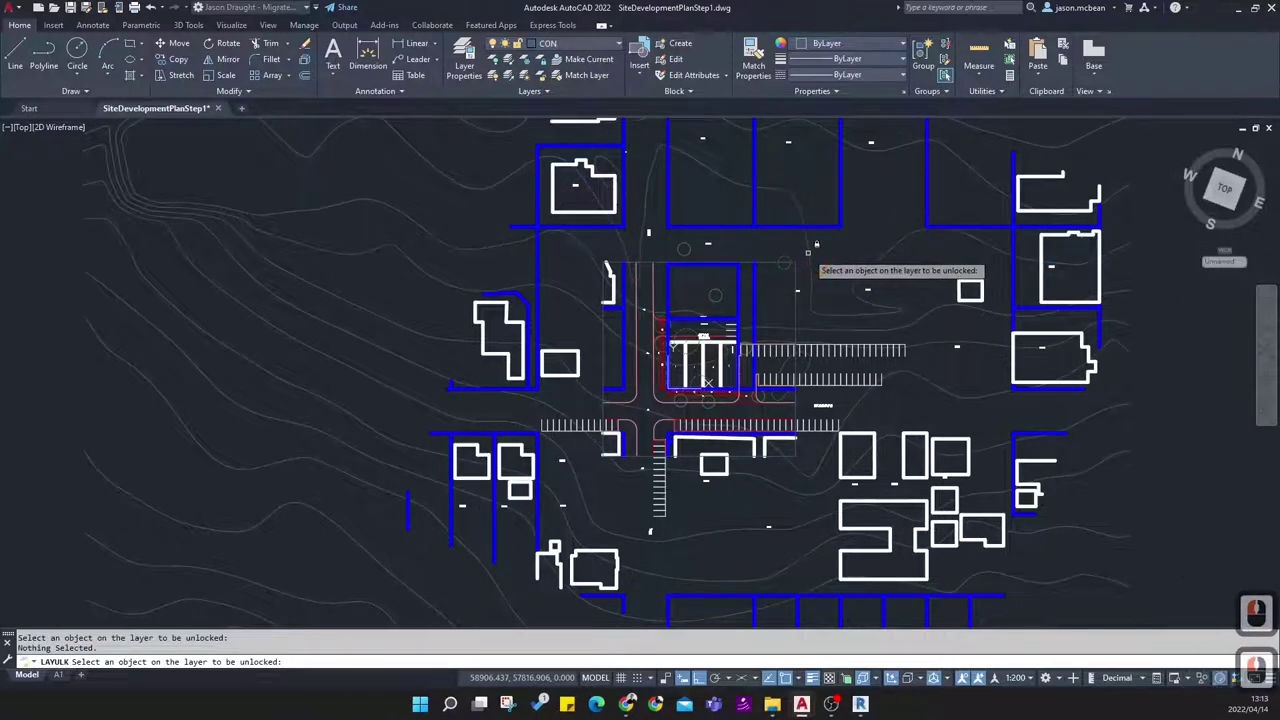
{"action": "left_click", "coordinate": [808, 314]}
Review the visibility and lock options that apply to all layers in the Layer Properties Manager
{"action": "left_click", "coordinate": [465, 60]}
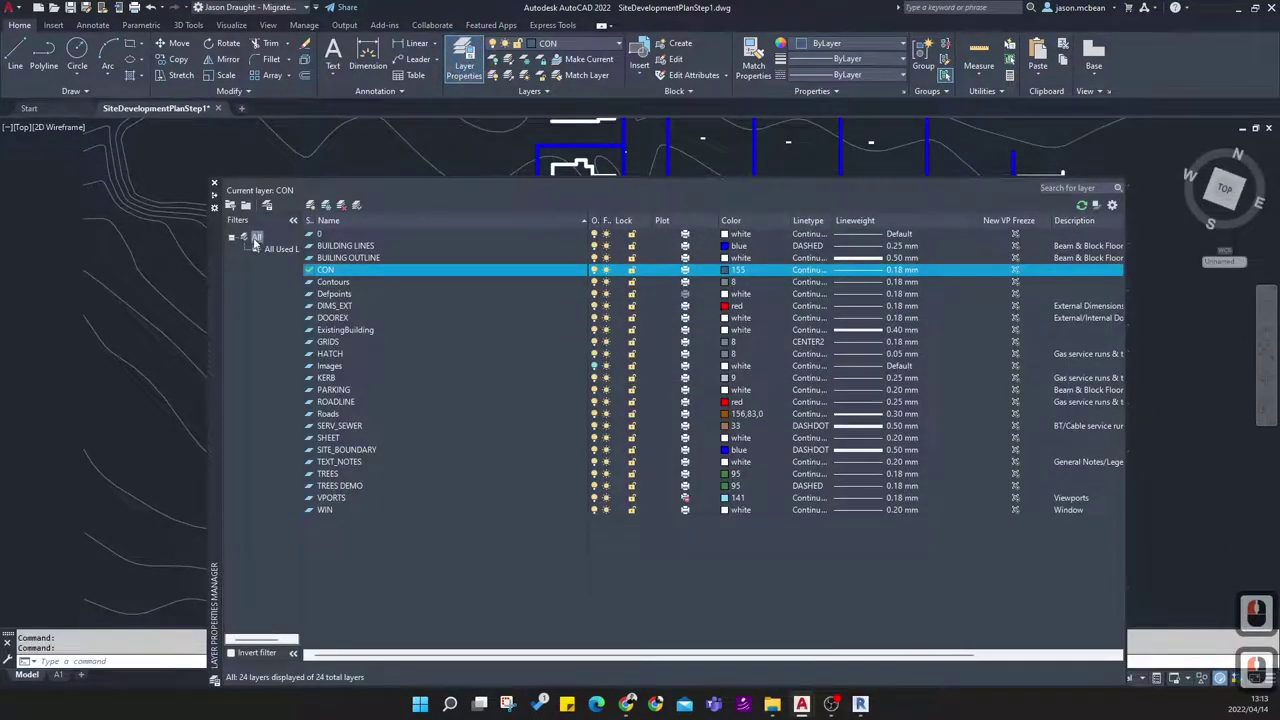
{"action": "right_click", "coordinate": [256, 237]}
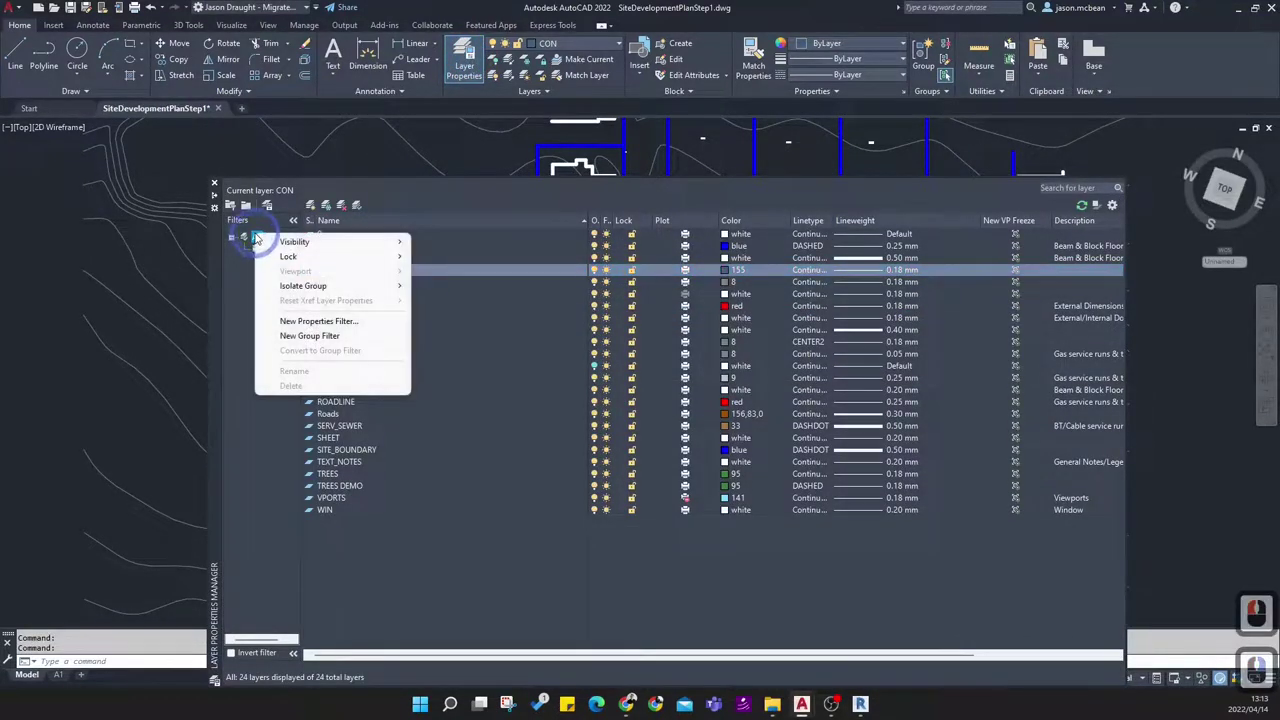
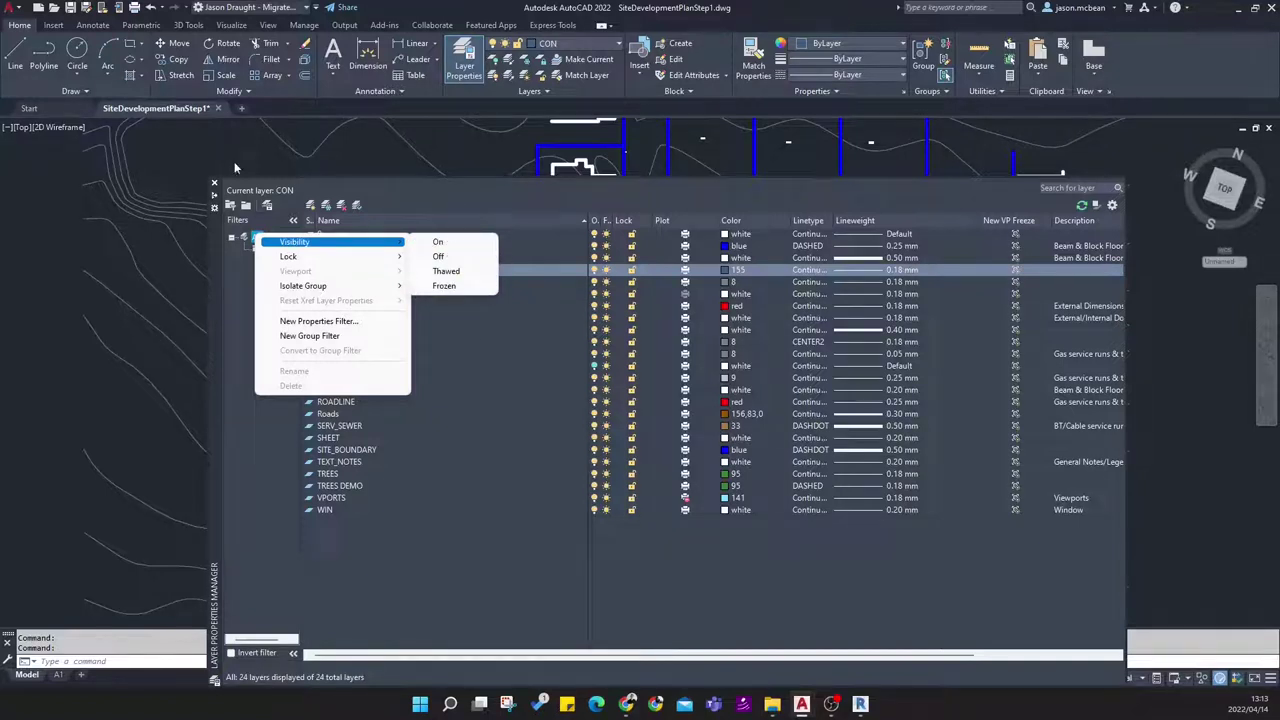
{"action": "left_click", "coordinate": [214, 185]}
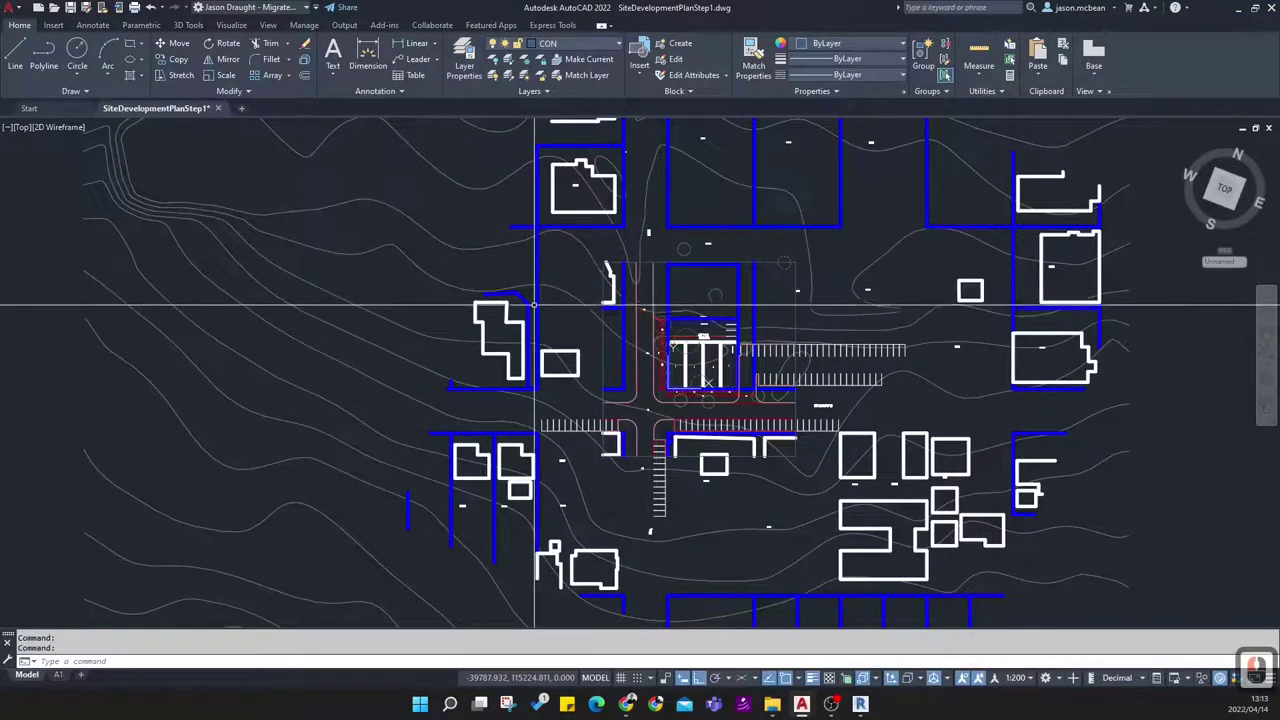
Trim the contour lines north and west of the site back to the rectangle, using it as the cutting edge
{"action": "scroll", "coordinate": [560, 267], "scroll_direction": "down", "scroll_amount": 3}
{"action": "scroll", "coordinate": [594, 330], "scroll_direction": "up", "scroll_amount": 5}
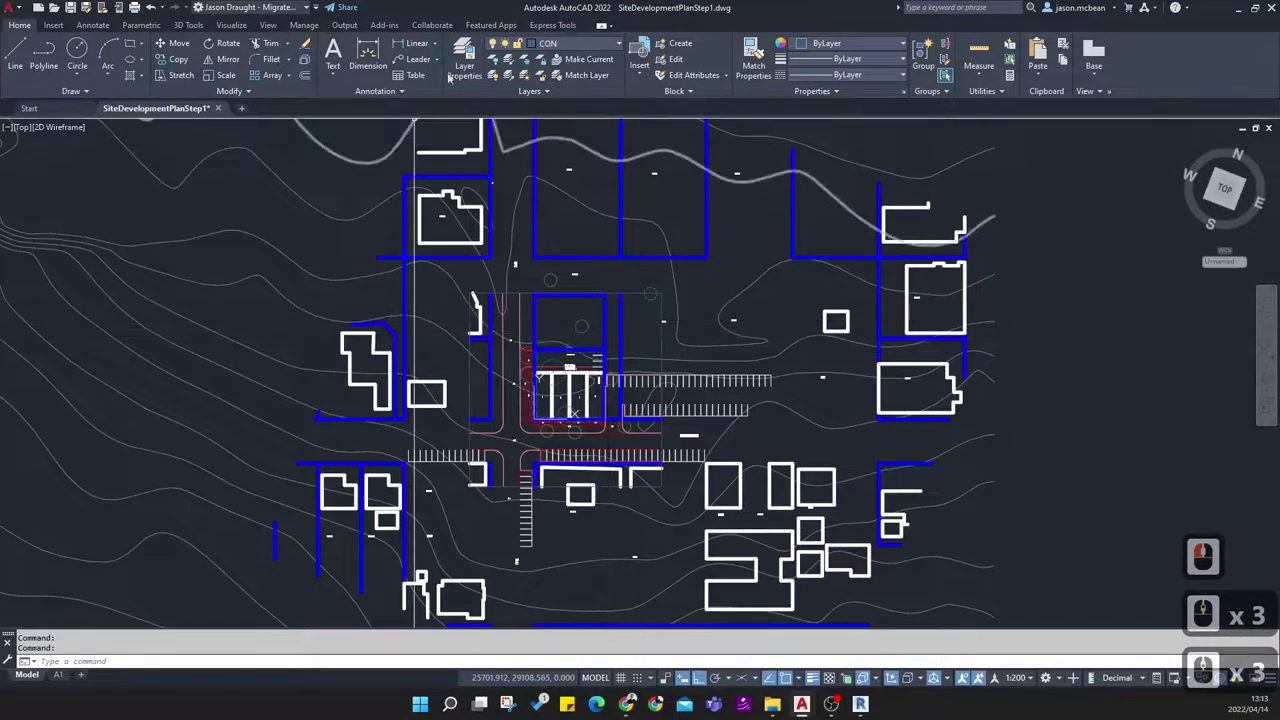
{"action": "left_click", "coordinate": [266, 44]}
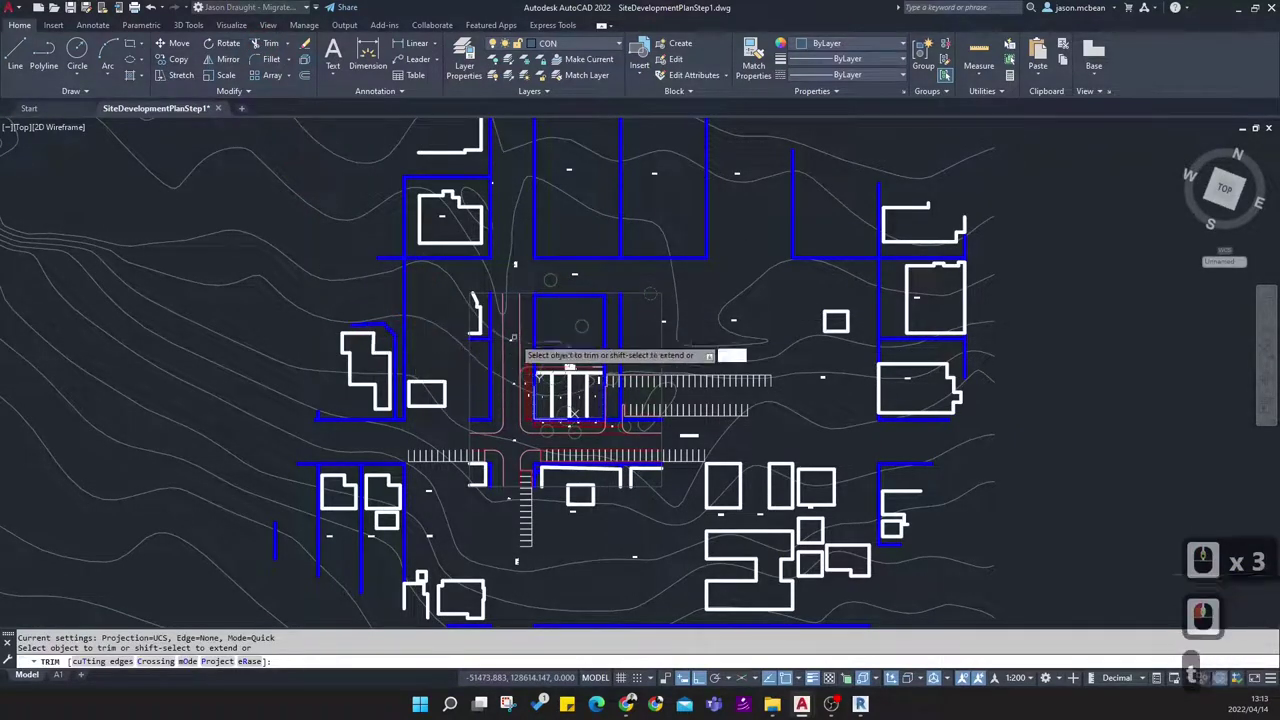
{"action": "left_click", "coordinate": [525, 291]}
{"action": "key", "text": "space"}
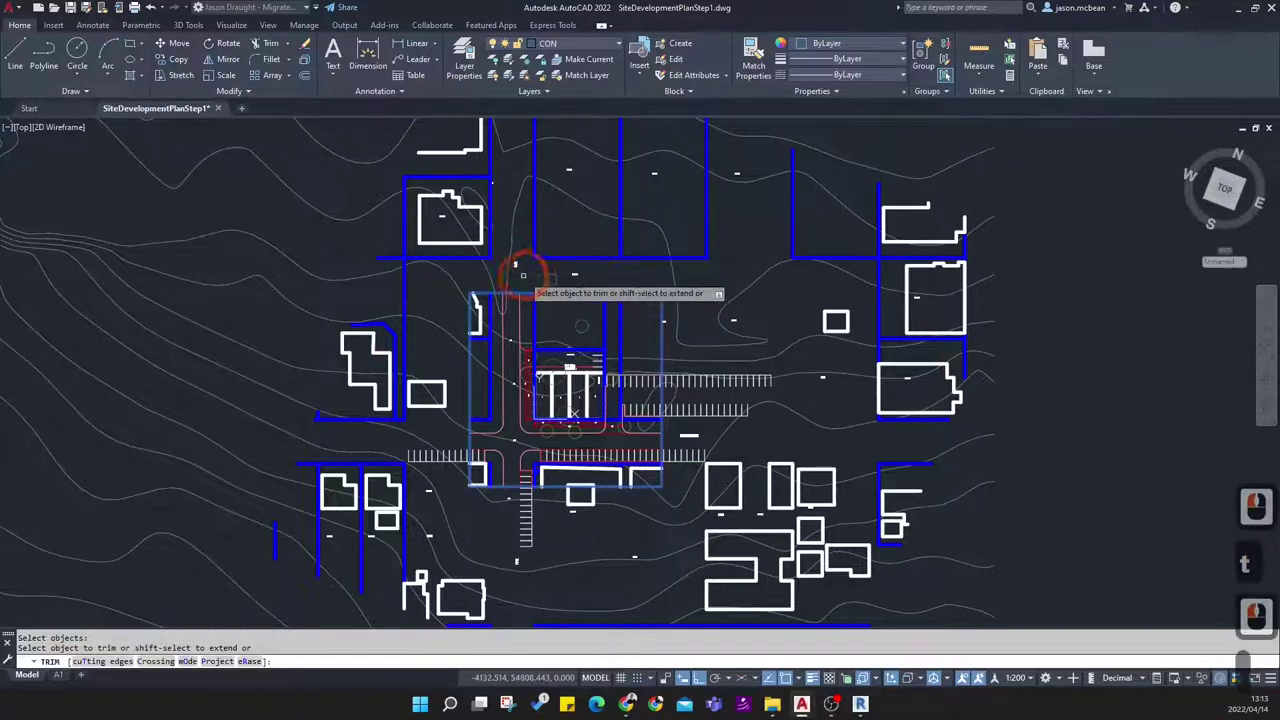
{"action": "left_click", "coordinate": [521, 276]}
{"action": "left_click", "coordinate": [354, 264]}
{"action": "left_click", "coordinate": [400, 557]}
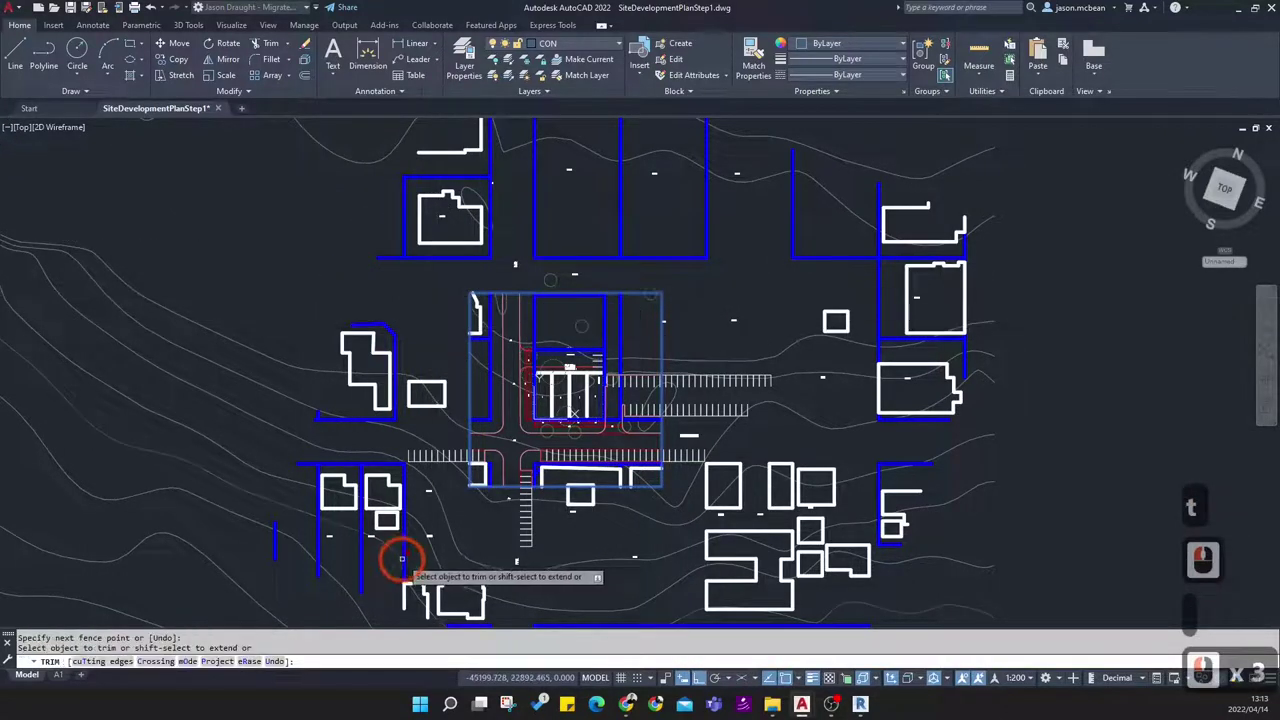
{"action": "left_click", "coordinate": [437, 529]}
Trim the contour and the building outline that extend below the rectangle's southern edge
{"action": "scroll", "coordinate": [460, 338], "scroll_direction": "down", "scroll_amount": 2}
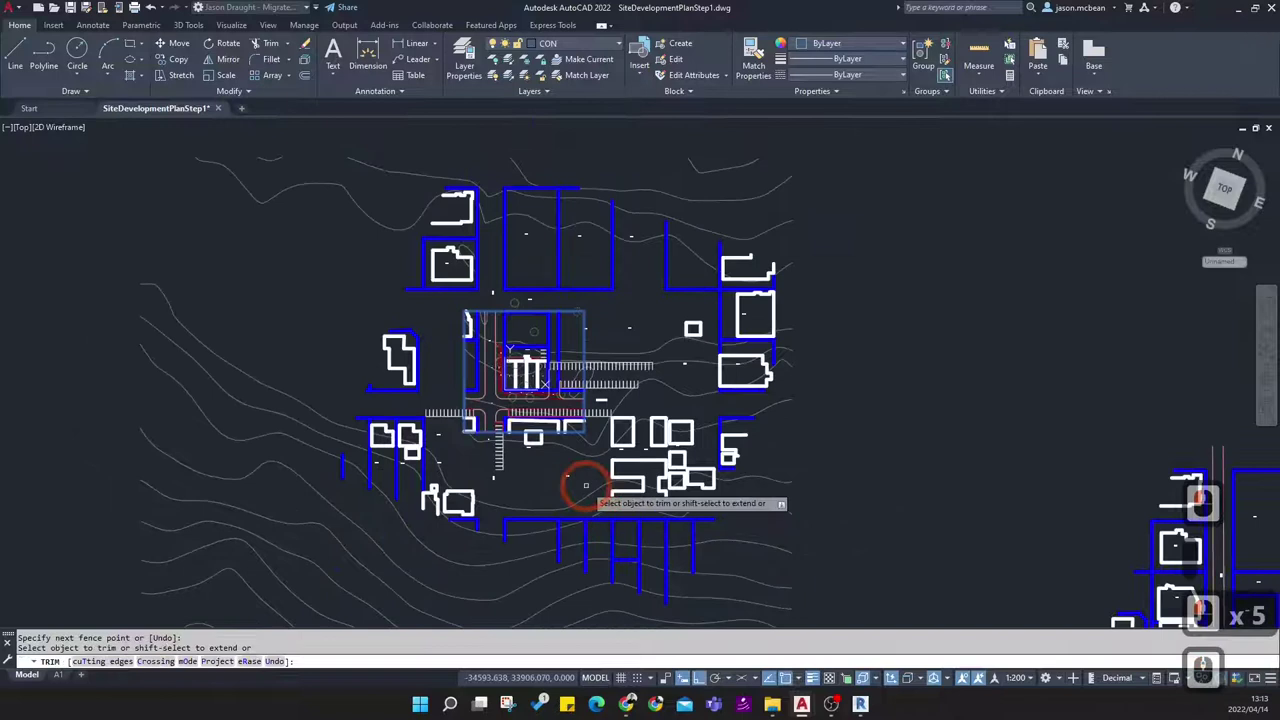
{"action": "scroll", "coordinate": [586, 486], "scroll_direction": "up", "scroll_amount": 4}
{"action": "left_click", "coordinate": [437, 383]}
{"action": "left_click", "coordinate": [474, 394]}
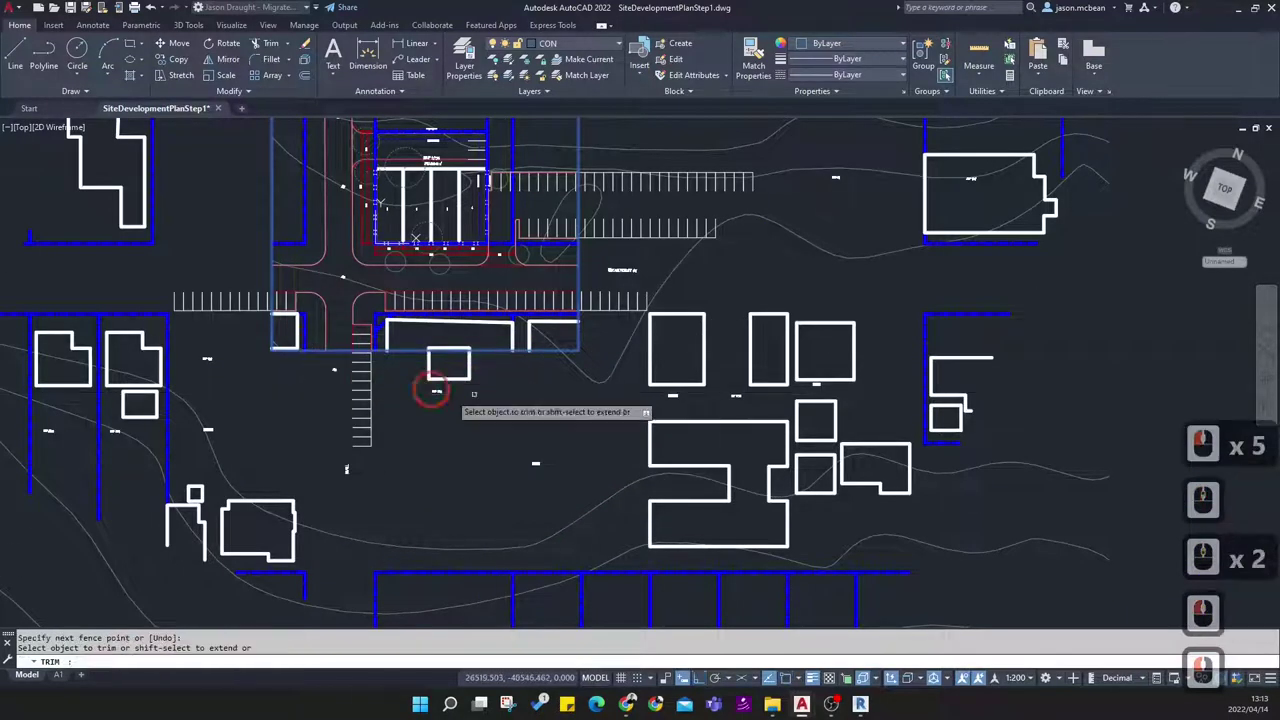
{"action": "left_click", "coordinate": [451, 375]}
{"action": "left_click", "coordinate": [426, 385]}
{"action": "scroll", "coordinate": [604, 365], "scroll_direction": "up", "scroll_amount": 2}
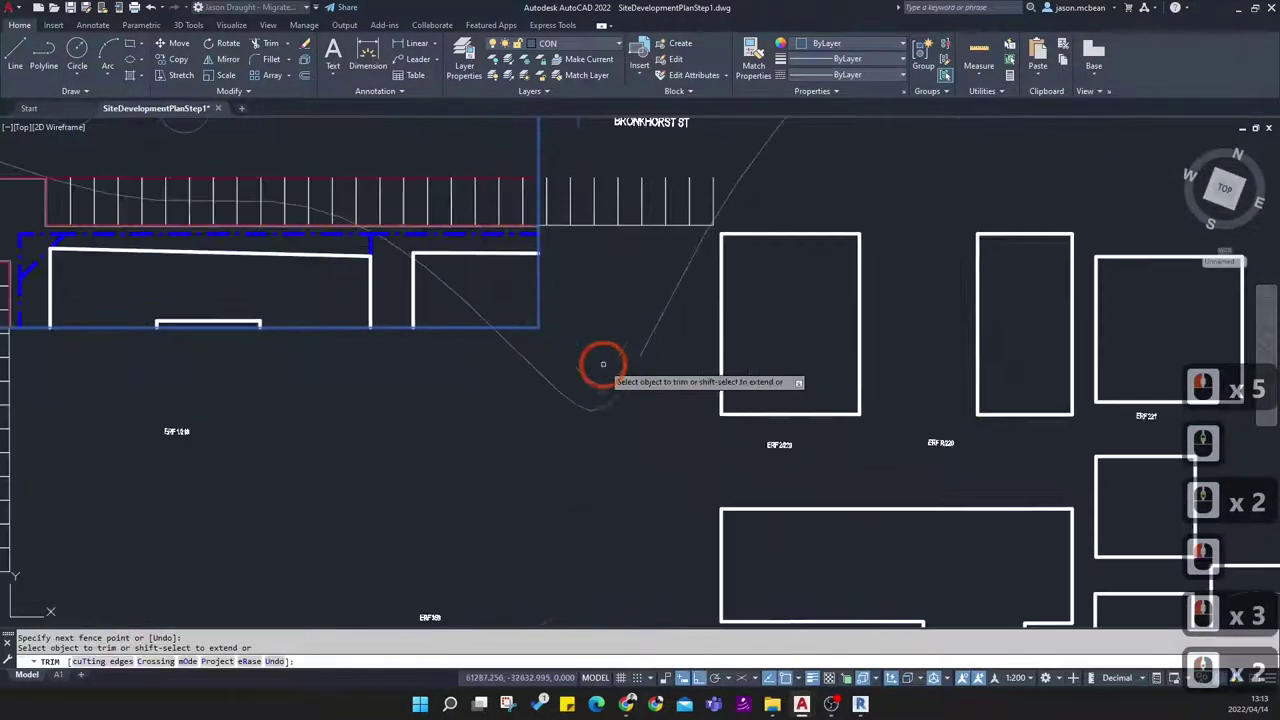
Trim the leftover contours beyond the rectangle's southeast corner and eastern edge, and finish trimming
{"action": "left_click", "coordinate": [644, 411]}
{"action": "left_click", "coordinate": [634, 177]}
{"action": "scroll", "coordinate": [686, 320], "scroll_direction": "down", "scroll_amount": 4}
{"action": "scroll", "coordinate": [684, 322], "scroll_direction": "up", "scroll_amount": 2}
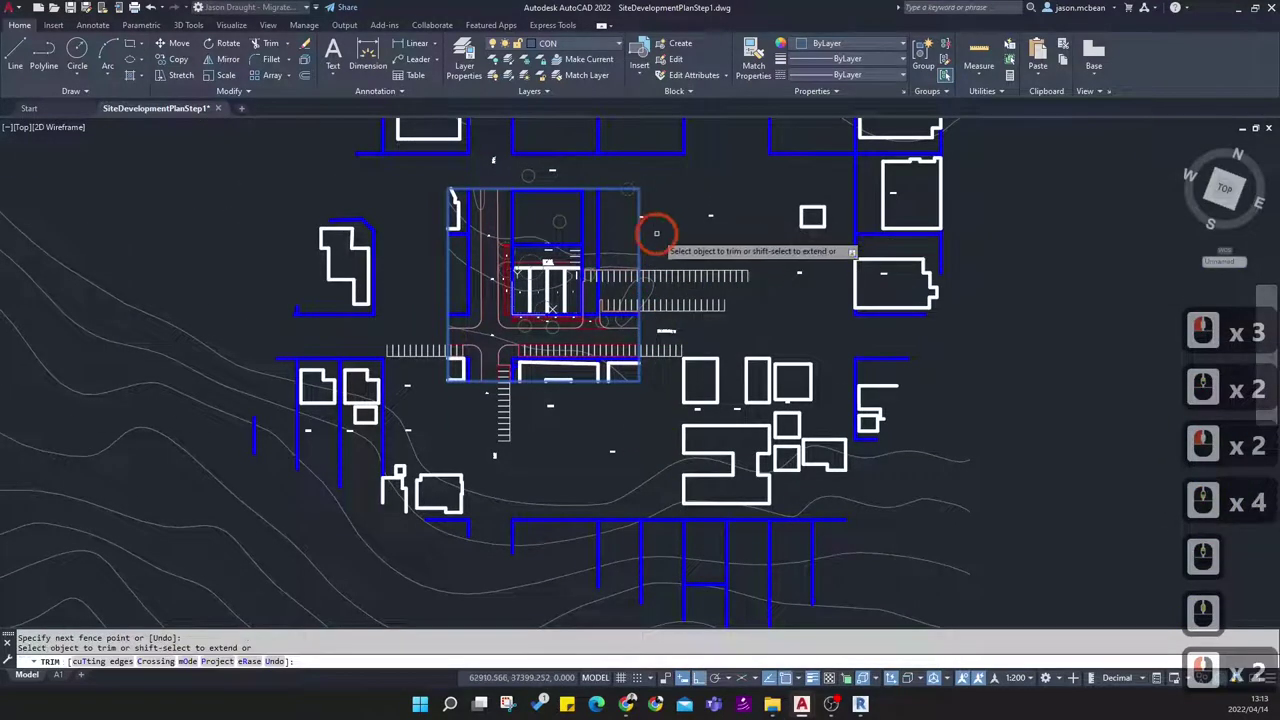
{"action": "scroll", "coordinate": [652, 295], "scroll_direction": "up", "scroll_amount": 2}
{"action": "scroll", "coordinate": [650, 301], "scroll_direction": "down", "scroll_amount": 4}
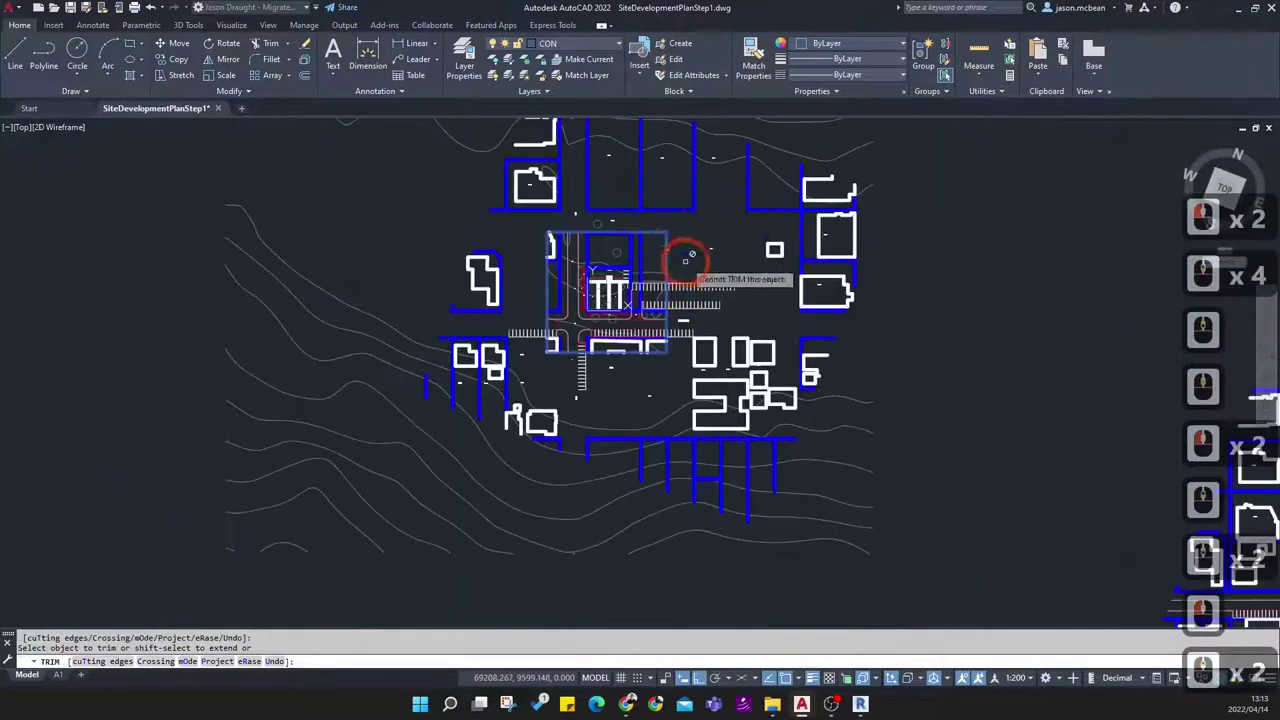
{"action": "scroll", "coordinate": [680, 250], "scroll_direction": "up", "scroll_amount": 5}
{"action": "scroll", "coordinate": [620, 340], "scroll_direction": "down", "scroll_amount": 4}
{"action": "scroll", "coordinate": [595, 315], "scroll_direction": "up", "scroll_amount": 5}
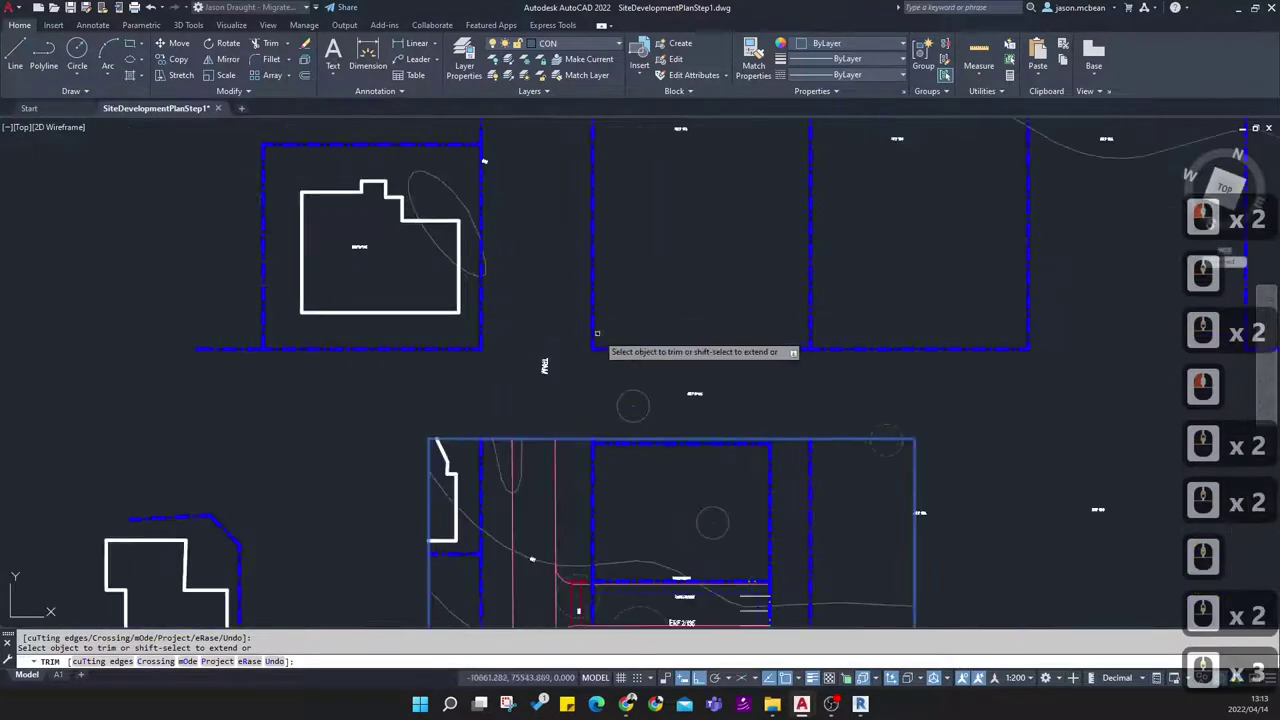
{"action": "scroll", "coordinate": [635, 395], "scroll_direction": "down", "scroll_amount": 4}
{"action": "scroll", "coordinate": [650, 395], "scroll_direction": "up", "scroll_amount": 1}
{"action": "key", "text": "Escape"}
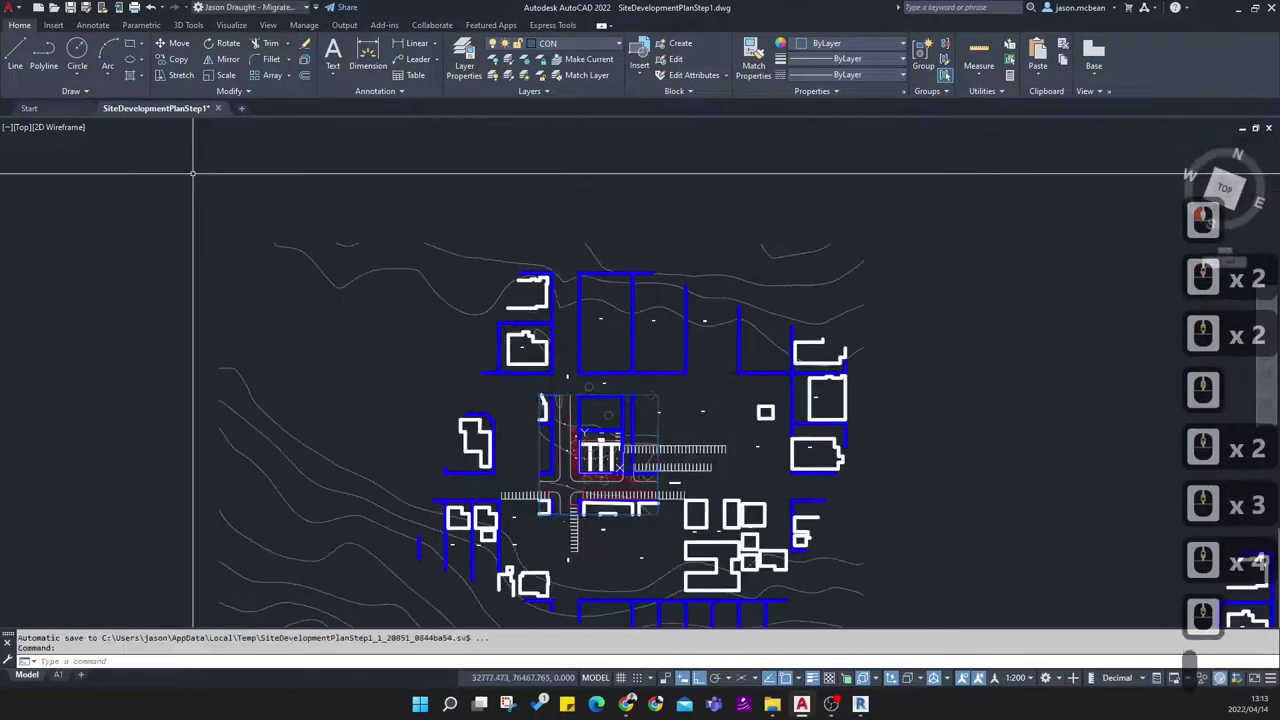
Erase the leftover buildings, plot lines and contours north and east of the trimmed site
{"action": "left_click", "coordinate": [188, 183]}
{"action": "left_click", "coordinate": [951, 386]}
{"action": "key", "text": "Delete"}
{"action": "middle_click_drag", "start_coordinate": [868, 431], "coordinate": [833, 341]}
{"action": "left_click", "coordinate": [931, 512]}
{"action": "left_click", "coordinate": [721, 247]}
{"action": "key", "text": "Delete"}
Erase the leftover buildings, plot lines and contours southeast and south of the trimmed site
{"action": "middle_click_drag", "start_coordinate": [864, 571], "coordinate": [858, 379]}
{"action": "left_click", "coordinate": [749, 545]}
{"action": "left_click", "coordinate": [617, 300]}
{"action": "key", "text": "Delete"}
{"action": "left_click", "coordinate": [541, 543]}
{"action": "left_click", "coordinate": [109, 311]}
{"action": "key", "text": "Delete"}
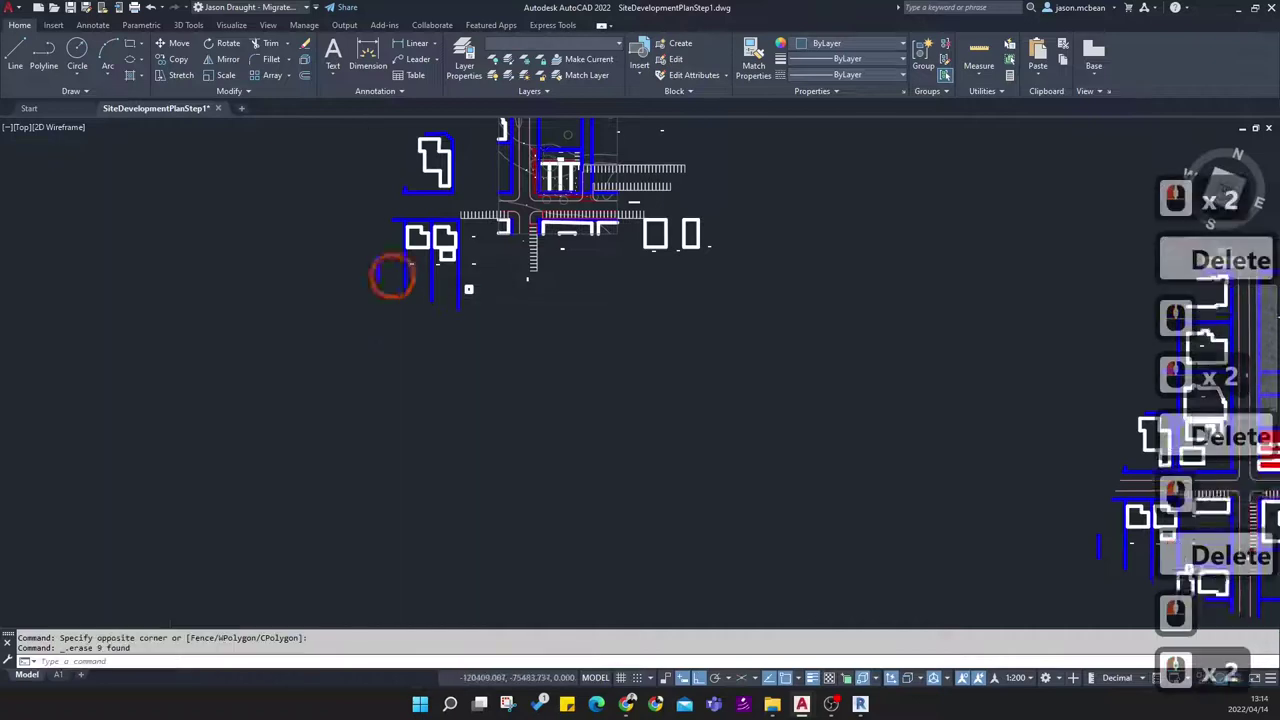
Erase the remaining buildings and plot lines west and southwest of the rectangle
{"action": "scroll", "coordinate": [391, 274], "scroll_direction": "up", "scroll_amount": 2}
{"action": "middle_click_drag", "start_coordinate": [411, 308], "coordinate": [461, 456]}
{"action": "scroll", "coordinate": [608, 534], "scroll_direction": "down", "scroll_amount": 6}
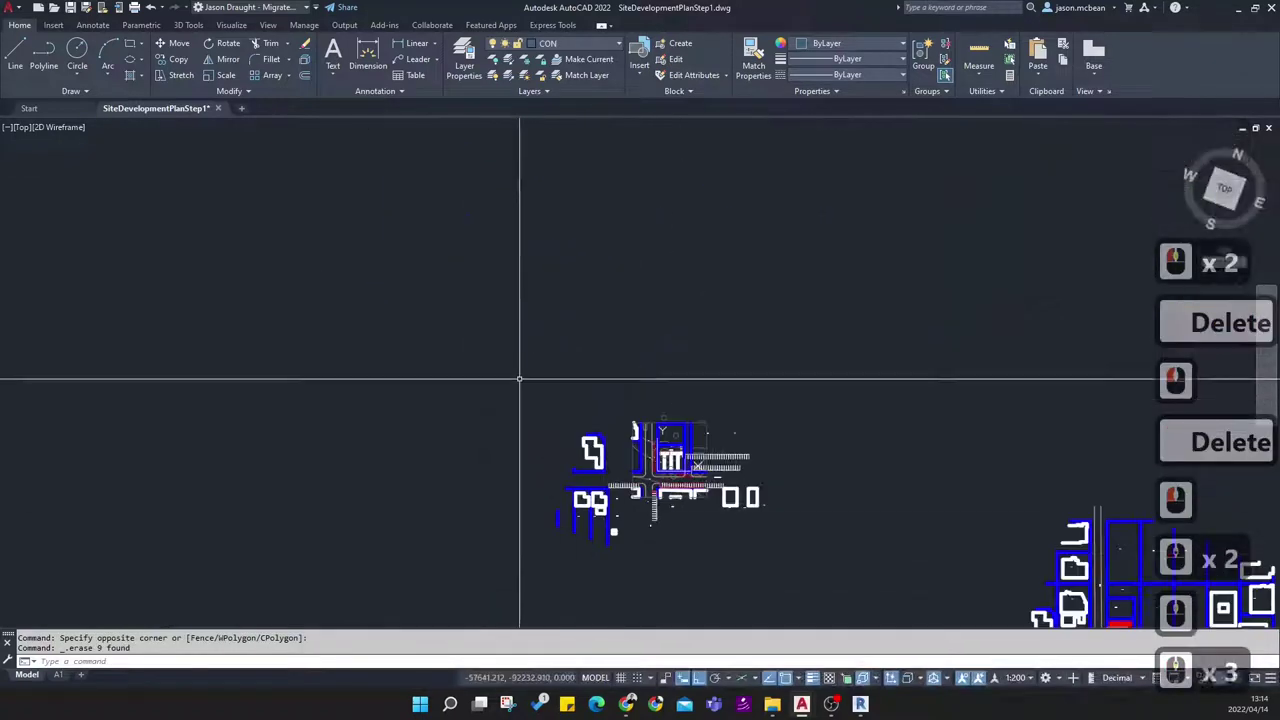
{"action": "left_click", "coordinate": [519, 379]}
{"action": "left_click", "coordinate": [617, 587]}
{"action": "key", "text": "Delete"}
Erase the two remaining buildings and their labels southeast of the rectangle
{"action": "scroll", "coordinate": [848, 500], "scroll_direction": "up", "scroll_amount": 3}
{"action": "scroll", "coordinate": [848, 500], "scroll_direction": "up", "scroll_amount": 6}
{"action": "left_click", "coordinate": [857, 557]}
{"action": "left_click", "coordinate": [543, 477]}
{"action": "key", "text": "Delete"}
Move the BRONKHORST ST label into the street directly below the site, inside the rectangle, with Ortho off
{"action": "scroll", "coordinate": [784, 435], "scroll_direction": "down", "scroll_amount": 2}
{"action": "scroll", "coordinate": [725, 398], "scroll_direction": "up", "scroll_amount": 2}
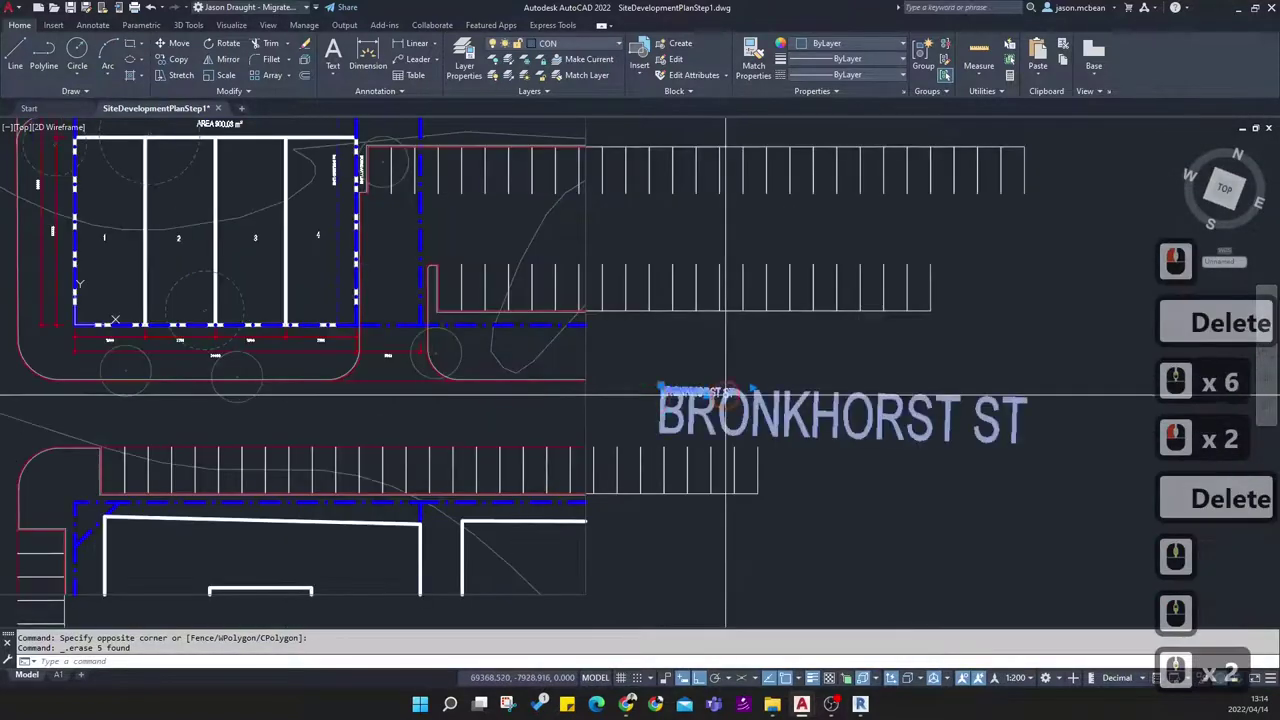
{"action": "left_click", "coordinate": [663, 392]}
{"action": "left_click", "coordinate": [663, 386]}
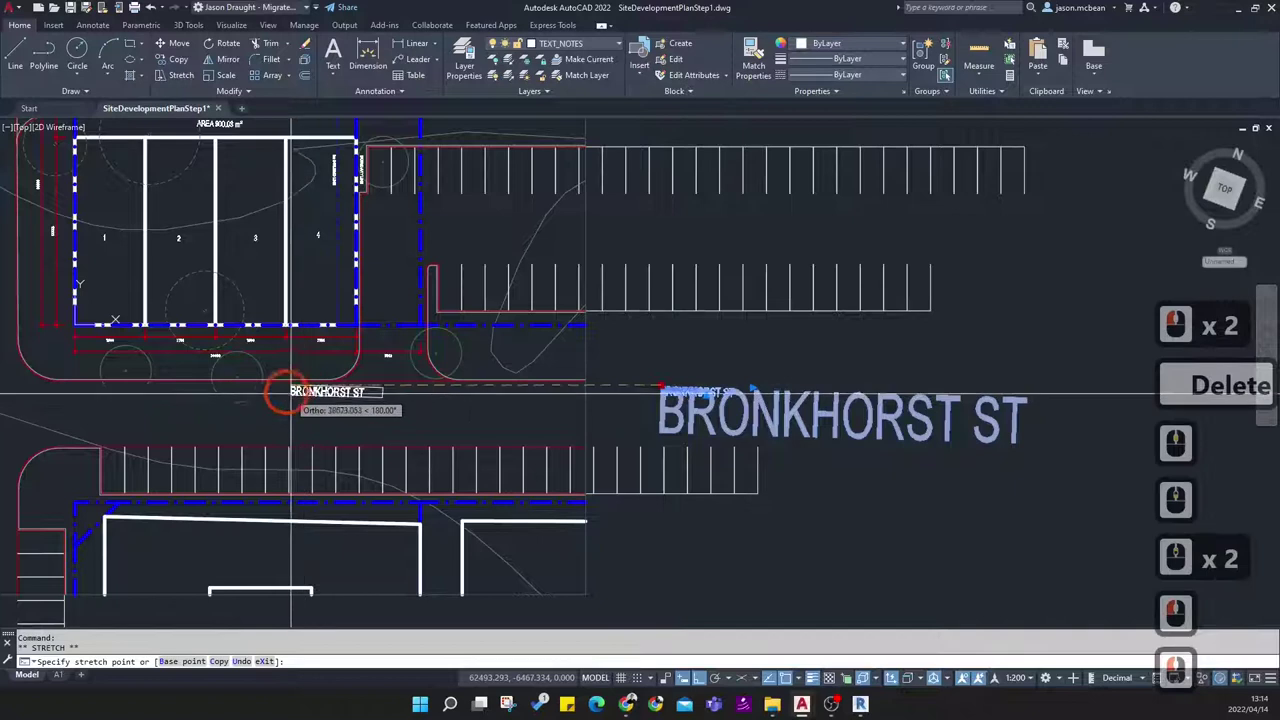
{"action": "middle_click_drag", "start_coordinate": [287, 398], "coordinate": [350, 410]}
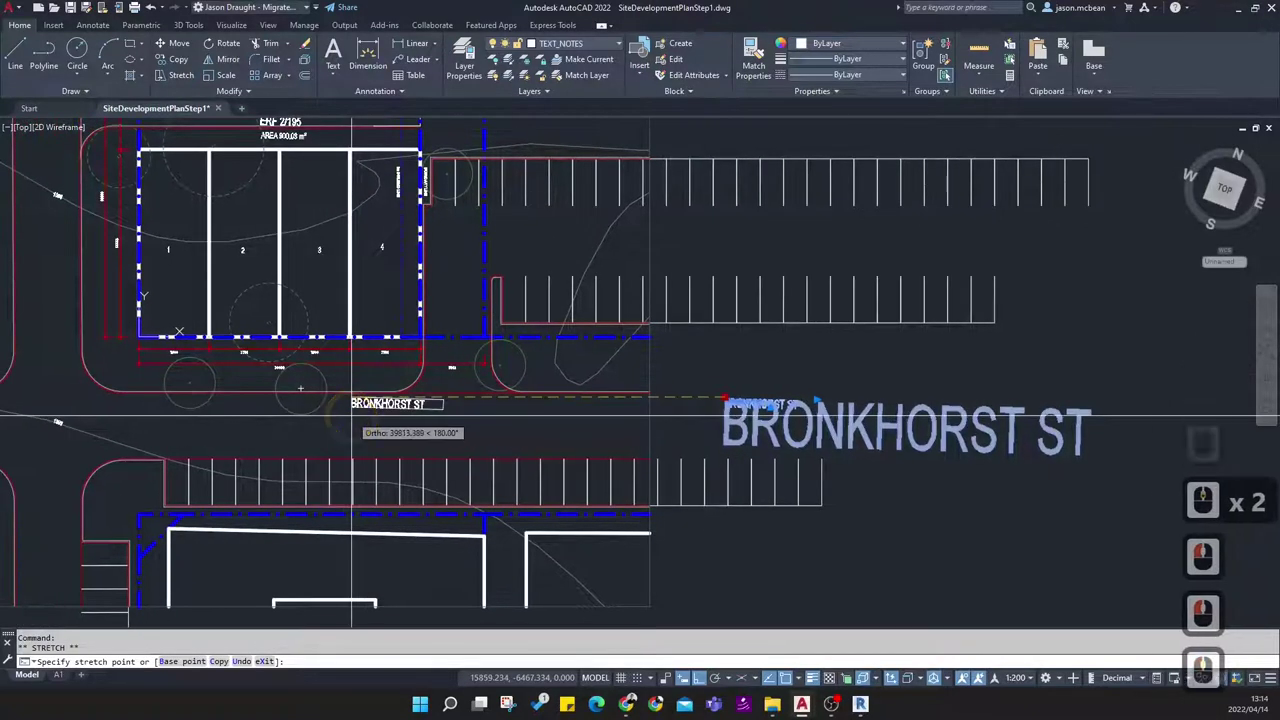
{"action": "key", "text": "F8"}
{"action": "scroll", "coordinate": [340, 408], "scroll_direction": "up", "scroll_amount": 2}
{"action": "key", "text": "Escape"}
{"action": "scroll", "coordinate": [443, 423], "scroll_direction": "down", "scroll_amount": 2}
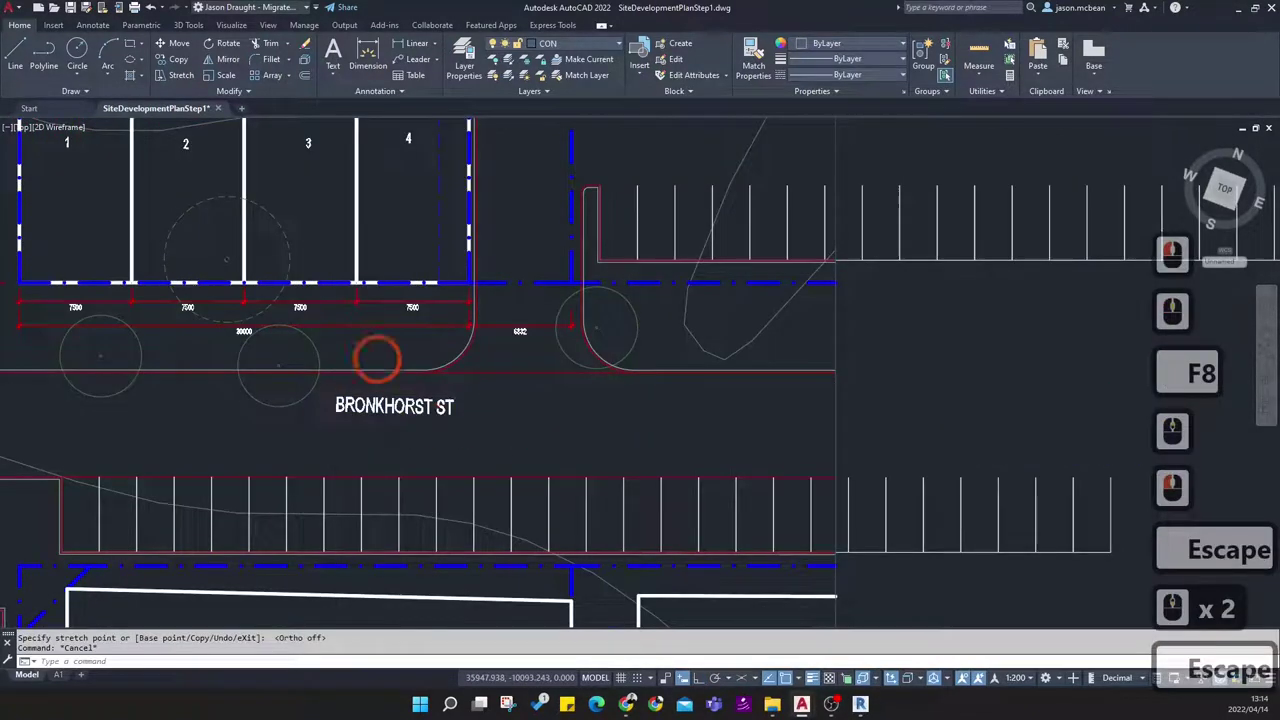
{"action": "key", "text": "Escape"}
Erase the ERF 193 and ERF 194 labels northeast of the construction rectangle
{"action": "scroll", "coordinate": [723, 449], "scroll_direction": "down", "scroll_amount": 6}
{"action": "scroll", "coordinate": [636, 275], "scroll_direction": "down", "scroll_amount": 2}
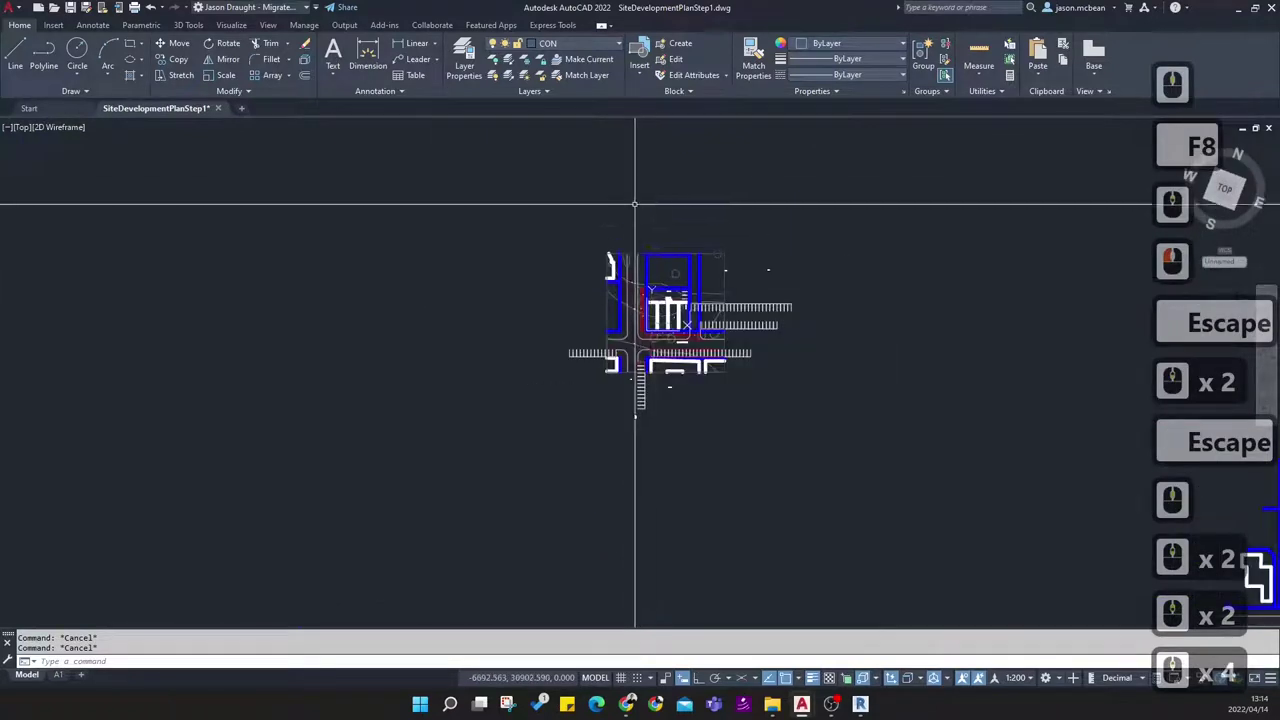
{"action": "scroll", "coordinate": [780, 289], "scroll_direction": "up", "scroll_amount": 4}
{"action": "scroll", "coordinate": [929, 414], "scroll_direction": "up", "scroll_amount": 4}
{"action": "left_click", "coordinate": [886, 374]}
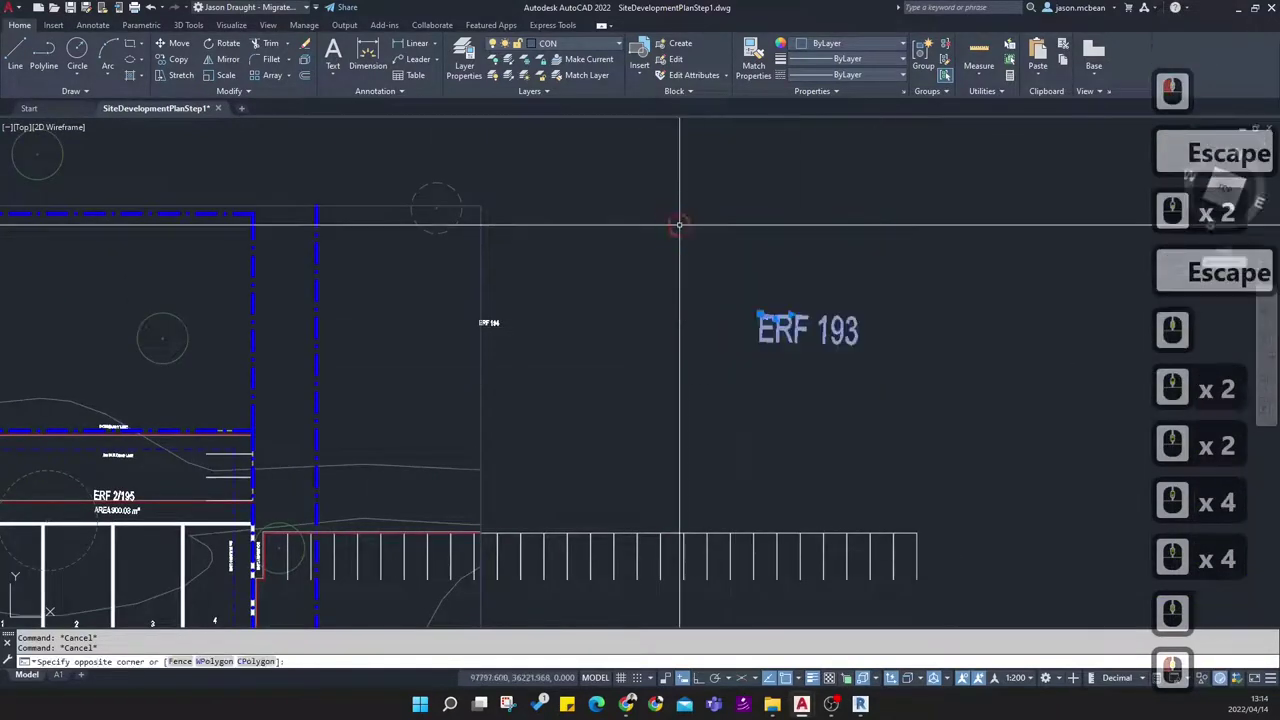
{"action": "left_click", "coordinate": [677, 223]}
{"action": "key", "text": "Delete"}
{"action": "left_click", "coordinate": [514, 329]}
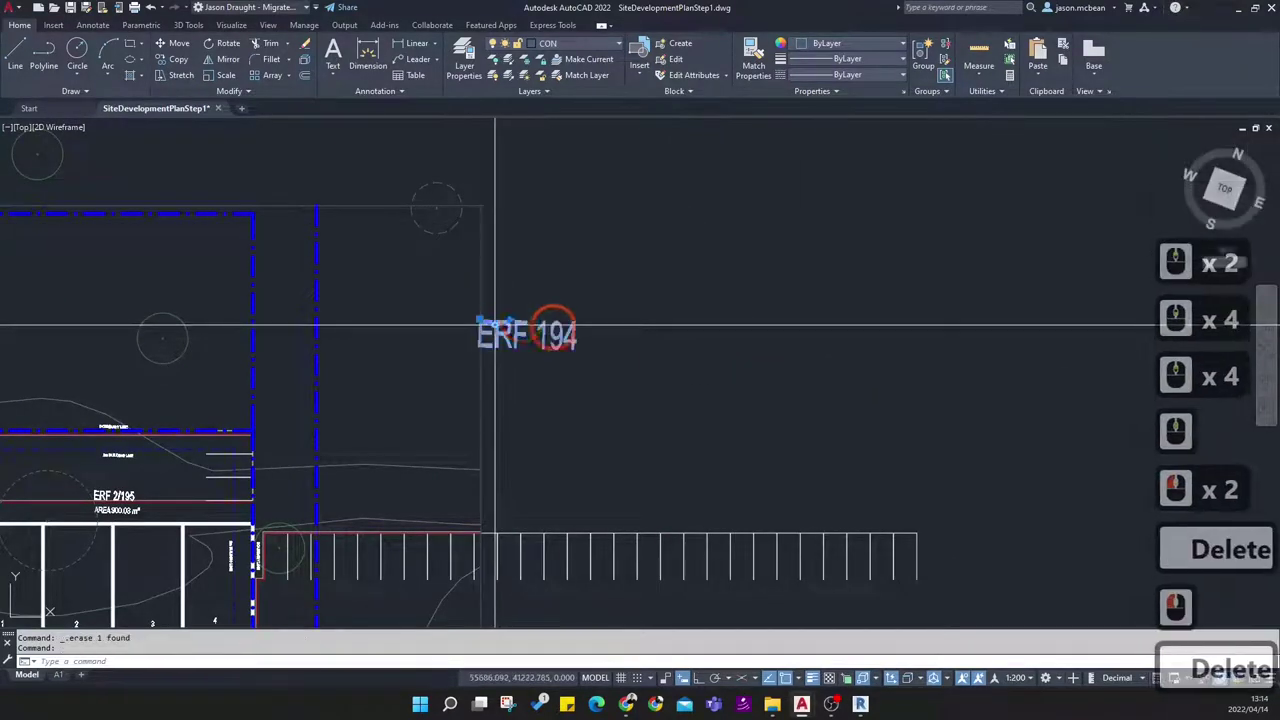
{"action": "key", "text": "Delete"}
Erase the three leftover text labels south of the construction rectangle, including the vertical street name
{"action": "scroll", "coordinate": [626, 337], "scroll_direction": "down", "scroll_amount": 5}
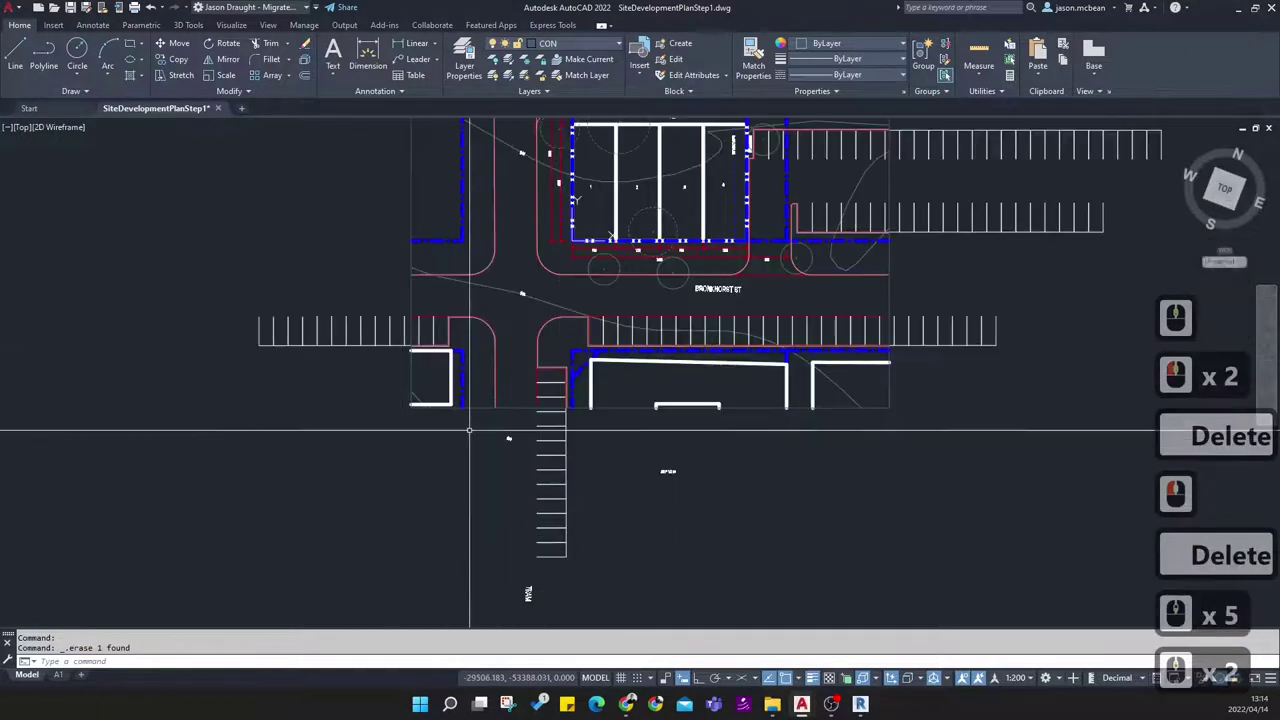
{"action": "left_click", "coordinate": [469, 430]}
{"action": "left_click", "coordinate": [813, 614]}
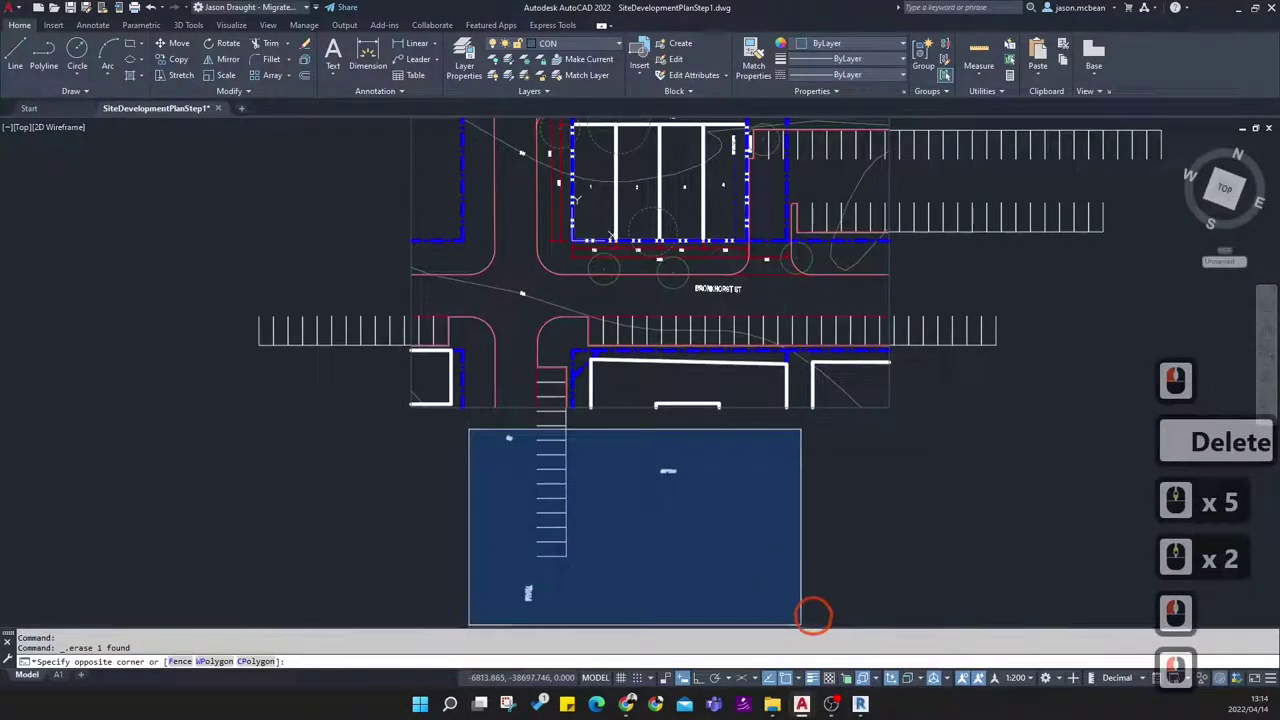
{"action": "key", "text": "Delete"}
{"action": "left_click", "coordinate": [729, 548]}
{"action": "key", "text": "Delete"}
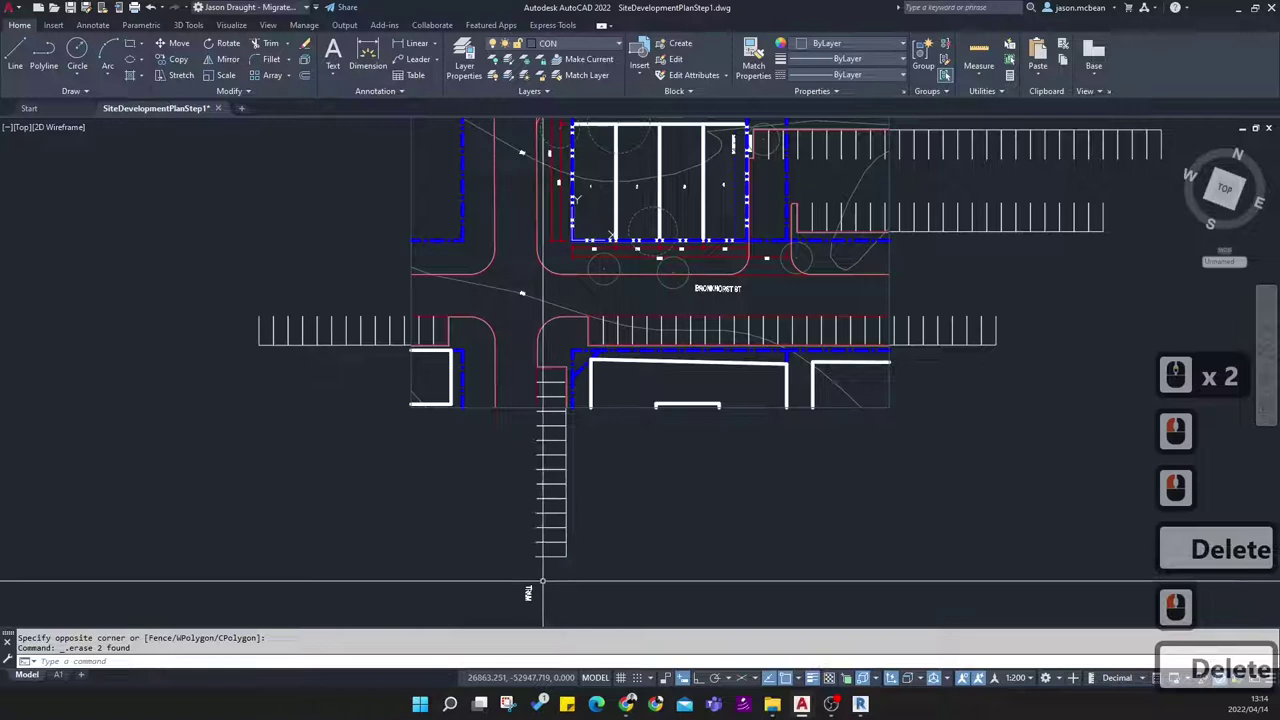
{"action": "left_click", "coordinate": [525, 587]}
{"action": "key", "text": "Delete"}
Explode the five parking-bay arrays that extend beyond the construction rectangle into separate lines
{"action": "left_click", "coordinate": [571, 530]}
{"action": "left_click", "coordinate": [511, 502]}
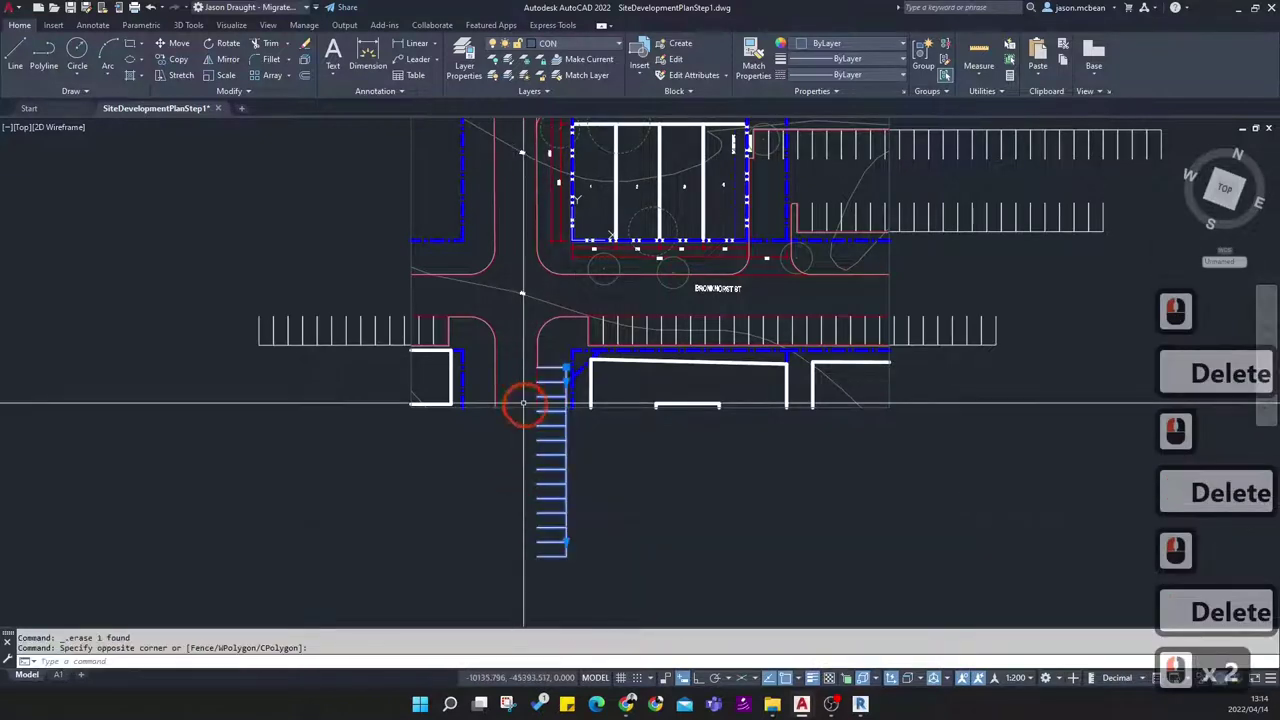
{"action": "left_click", "coordinate": [325, 367]}
{"action": "left_click", "coordinate": [289, 269]}
{"action": "middle_click_drag", "start_coordinate": [858, 394], "coordinate": [596, 455]}
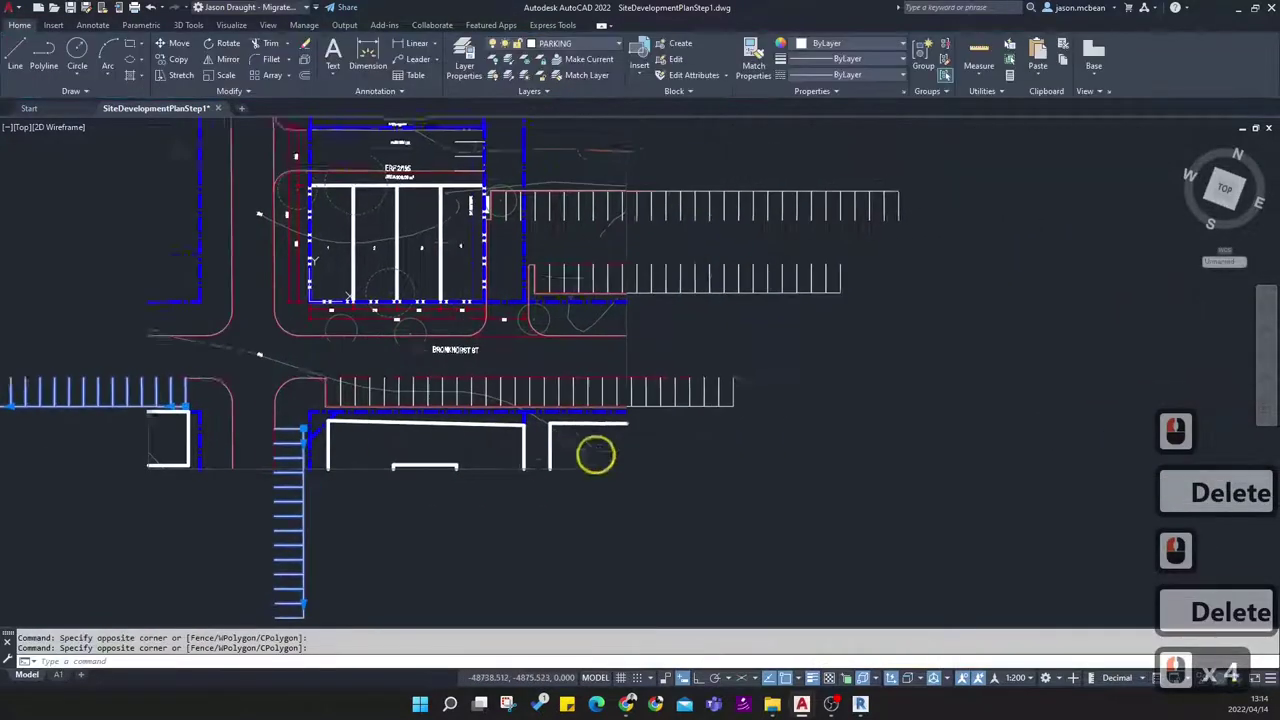
{"action": "scroll", "coordinate": [596, 455], "scroll_direction": "down", "scroll_amount": 2}
{"action": "left_click", "coordinate": [857, 514]}
{"action": "left_click", "coordinate": [674, 264]}
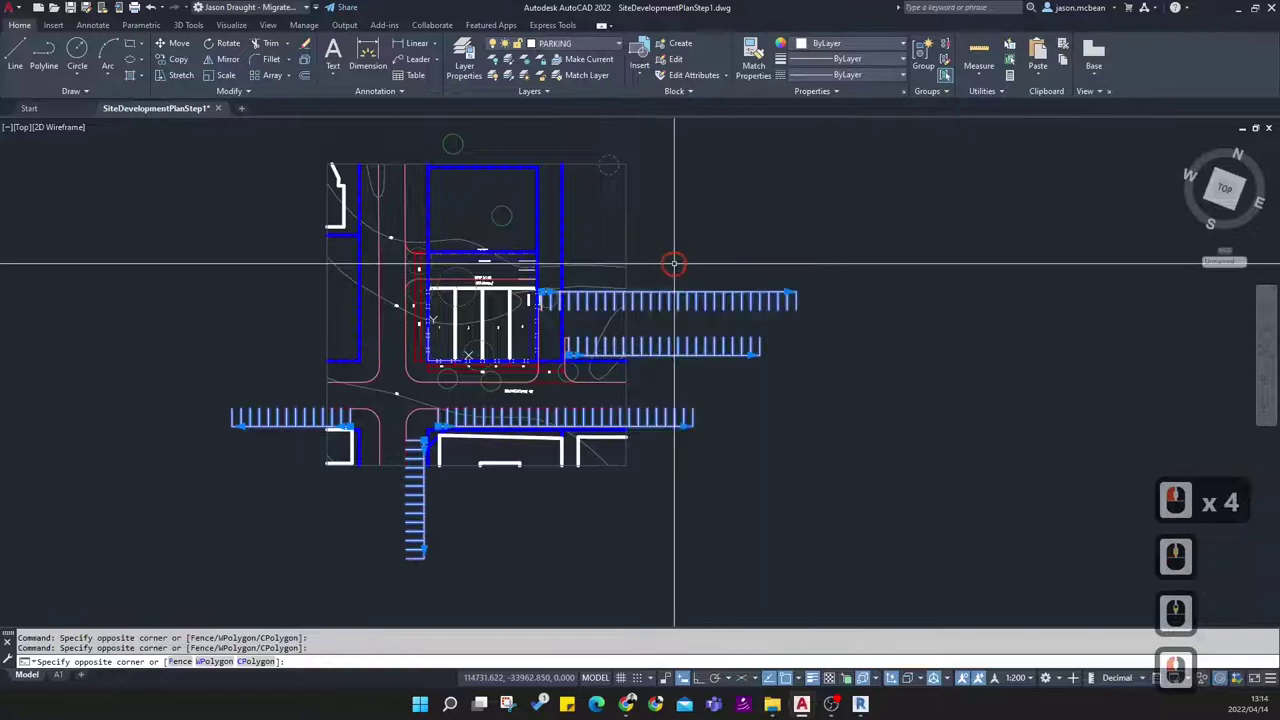
{"action": "left_click", "coordinate": [304, 60]}
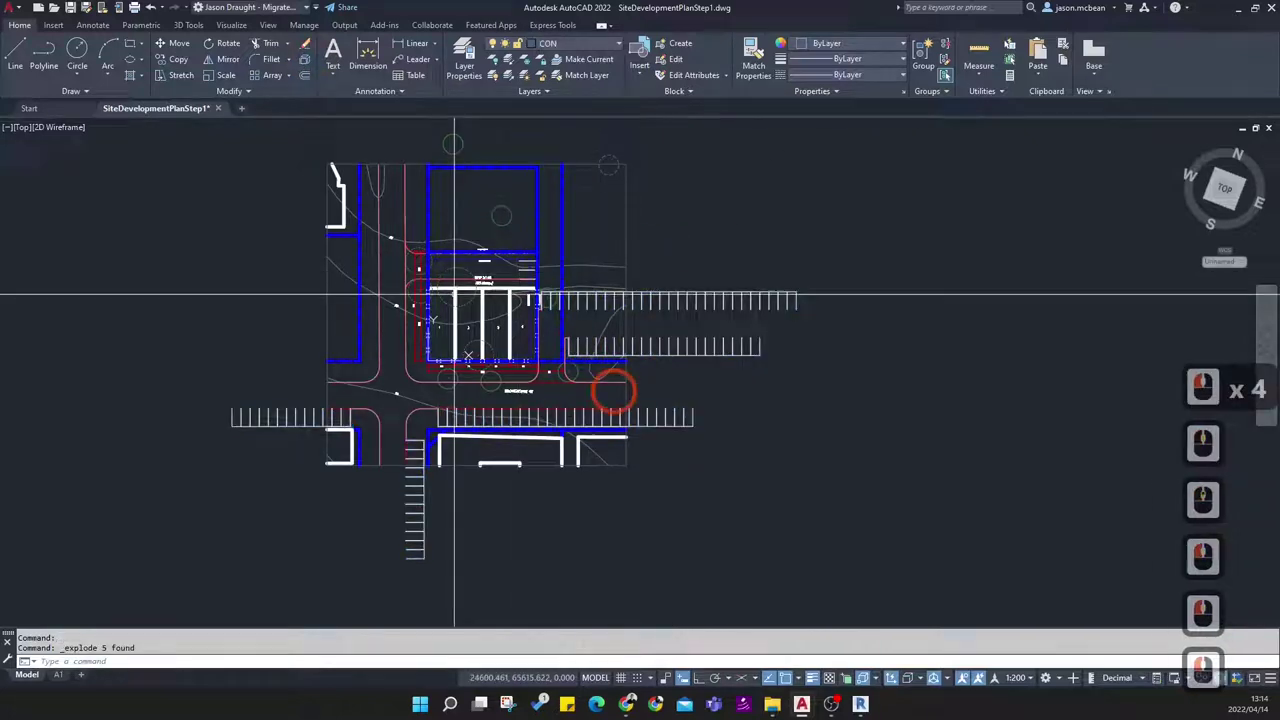
Erase the parking-bay lines of the three rows that lie east of the rectangle's edge
{"action": "scroll", "coordinate": [680, 409], "scroll_direction": "up", "scroll_amount": 2}
{"action": "key", "text": "Escape"}
{"action": "left_click", "coordinate": [597, 188]}
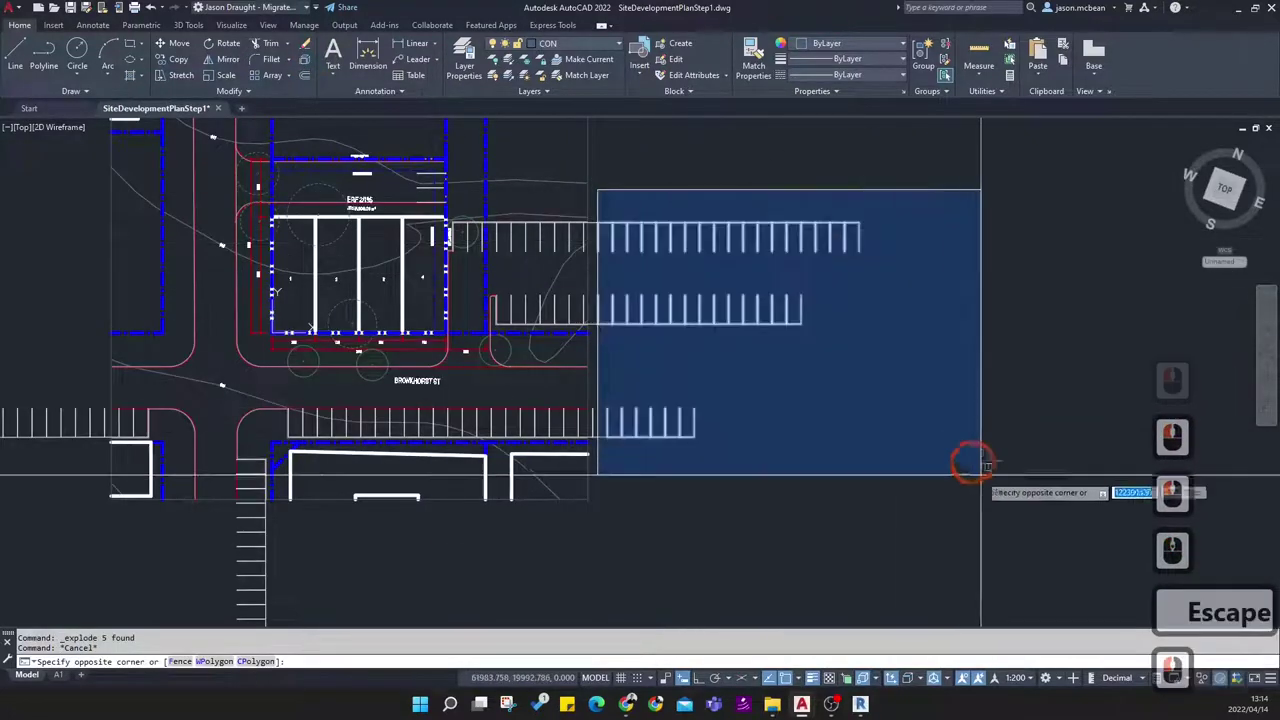
{"action": "left_click", "coordinate": [971, 457]}
{"action": "key", "text": "Delete"}
{"action": "left_click", "coordinate": [665, 500]}
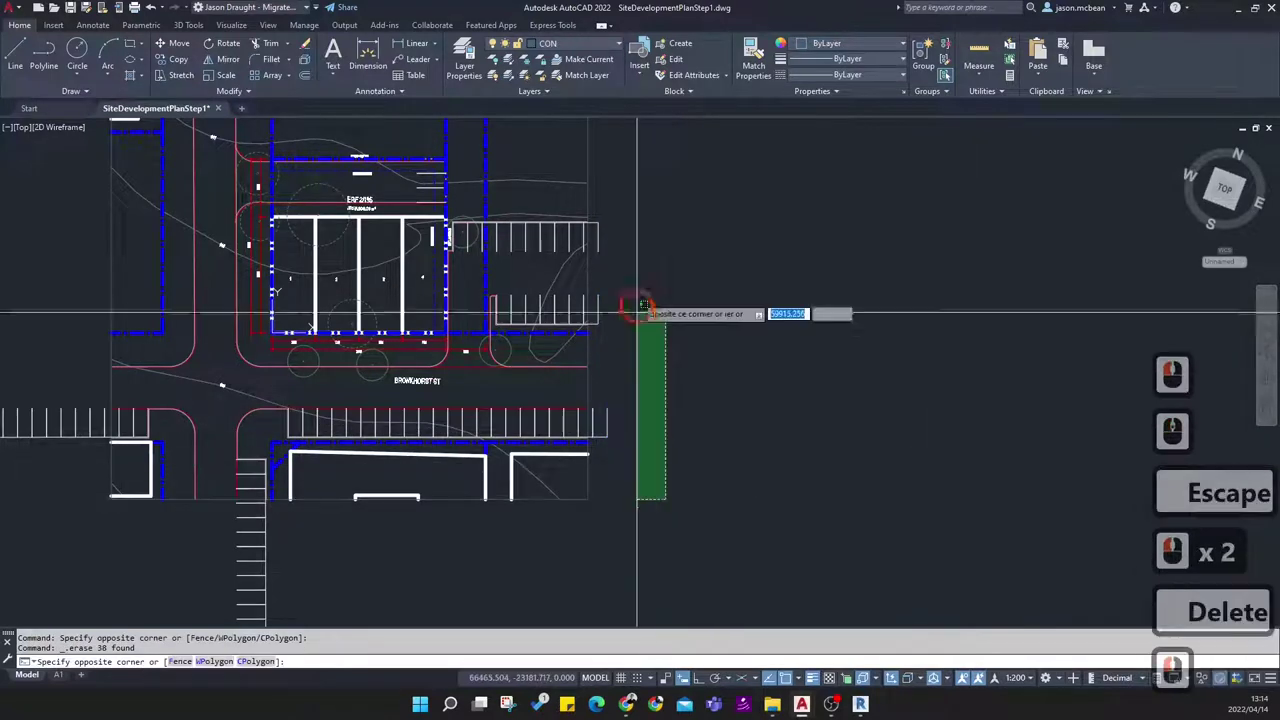
{"action": "left_click", "coordinate": [598, 234]}
{"action": "key", "text": "Delete"}
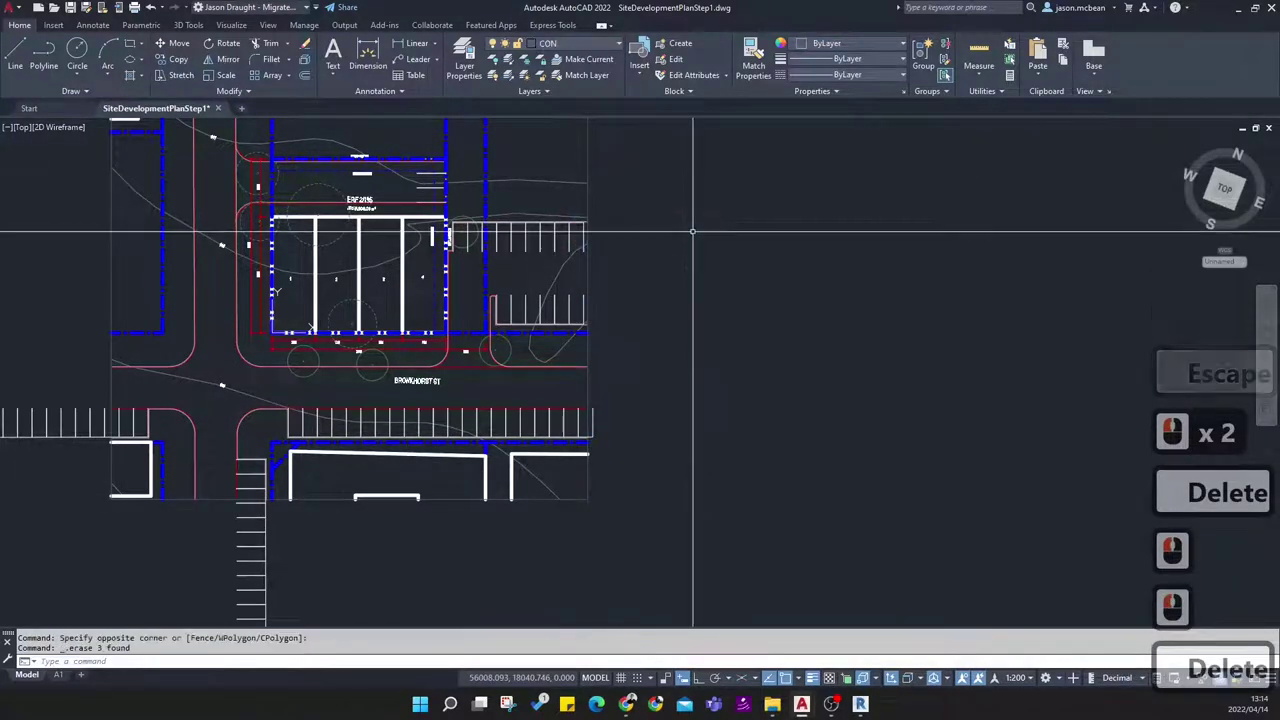
Erase the parking-bay lines lying west of the rectangle on the row below the street
{"action": "scroll", "coordinate": [429, 429], "scroll_direction": "up", "scroll_amount": 3}
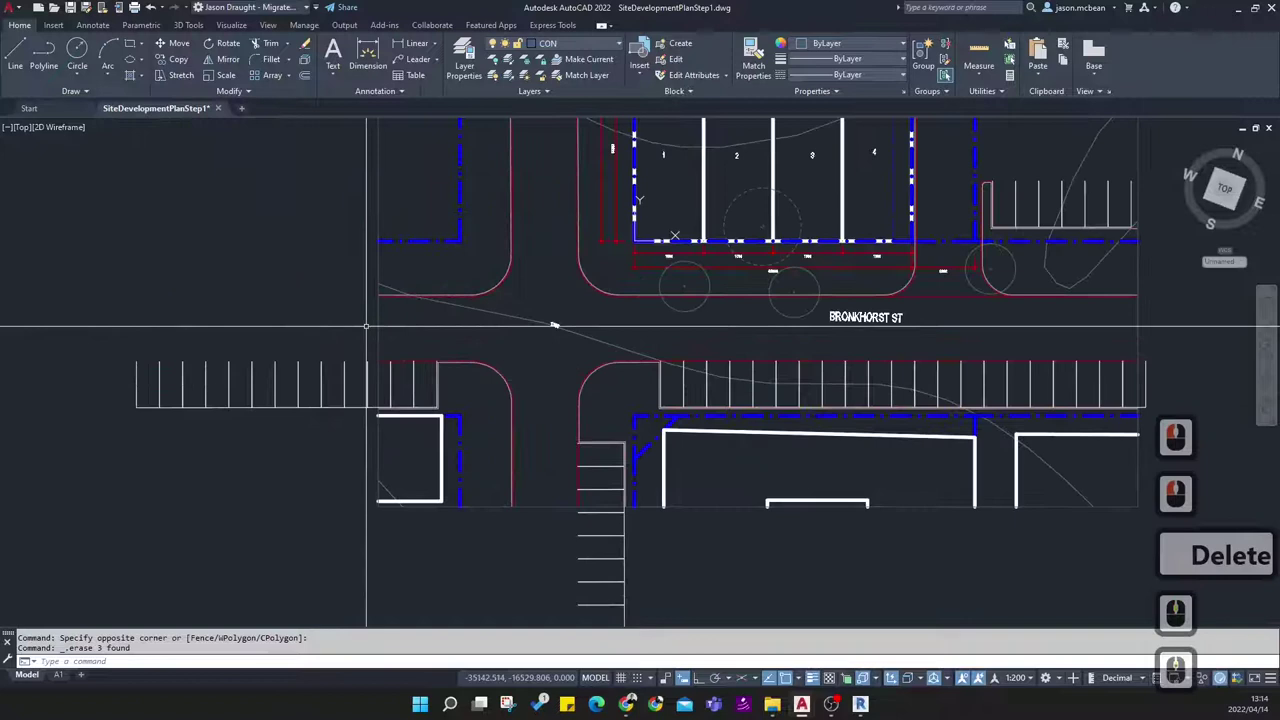
{"action": "left_click", "coordinate": [362, 334]}
{"action": "left_click", "coordinate": [100, 364]}
{"action": "key", "text": "Delete"}
{"action": "scroll", "coordinate": [425, 400], "scroll_direction": "up", "scroll_amount": 2}
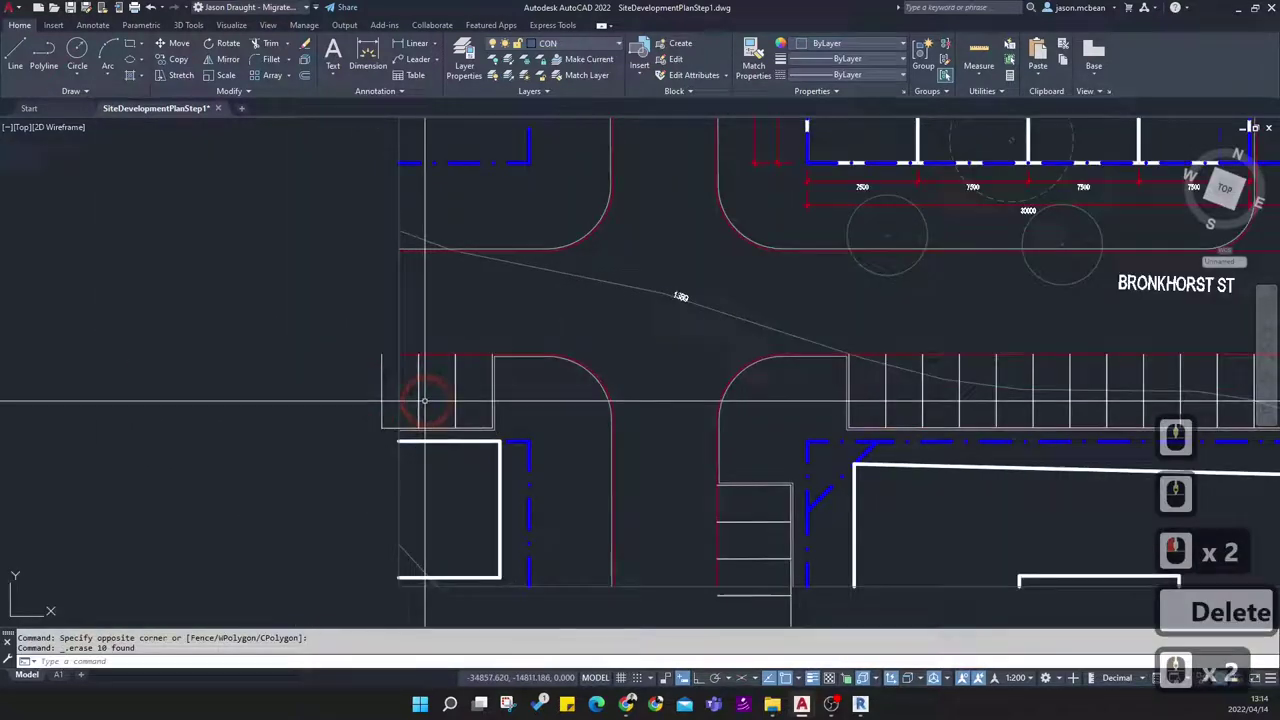
{"action": "left_click", "coordinate": [300, 371]}
{"action": "left_click", "coordinate": [471, 409]}
{"action": "key", "text": "Delete"}
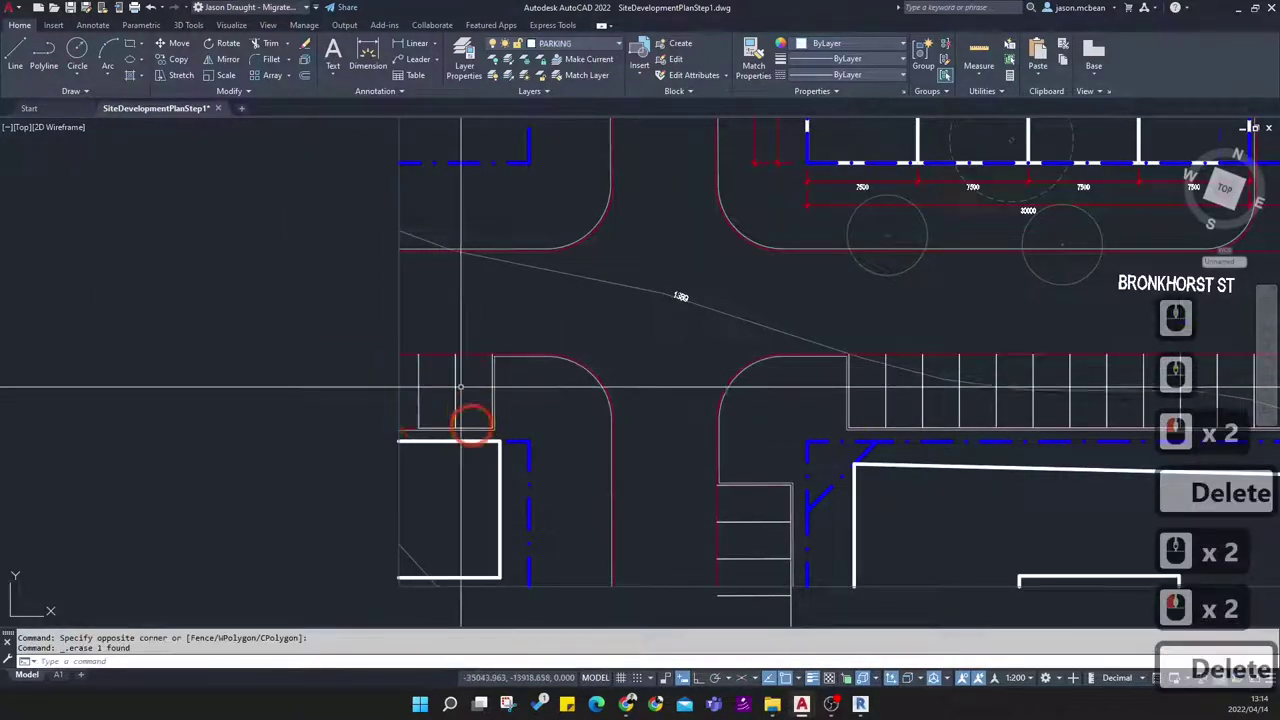
Erase the vertical parking row's bay lines that extend south of the rectangle
{"action": "scroll", "coordinate": [413, 335], "scroll_direction": "down", "scroll_amount": 3}
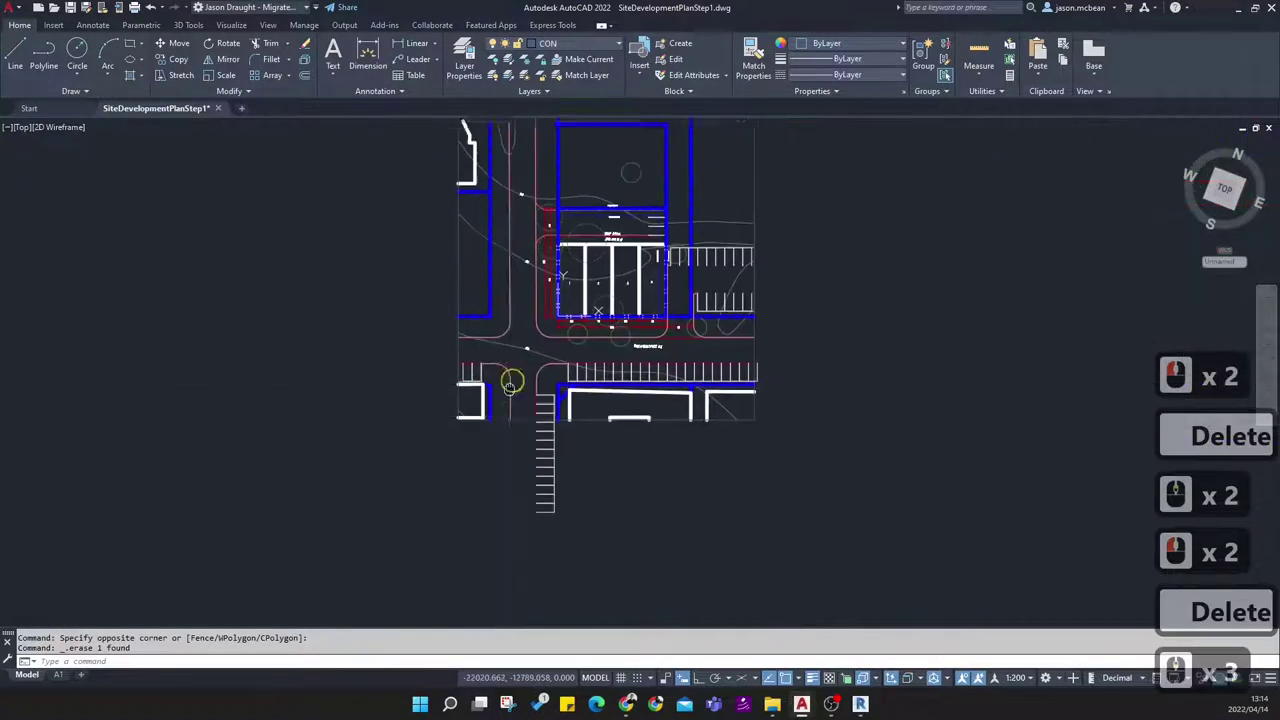
{"action": "scroll", "coordinate": [494, 480], "scroll_direction": "up", "scroll_amount": 5}
{"action": "left_click", "coordinate": [555, 587]}
{"action": "scroll", "coordinate": [350, 355], "scroll_direction": "down", "scroll_amount": 5}
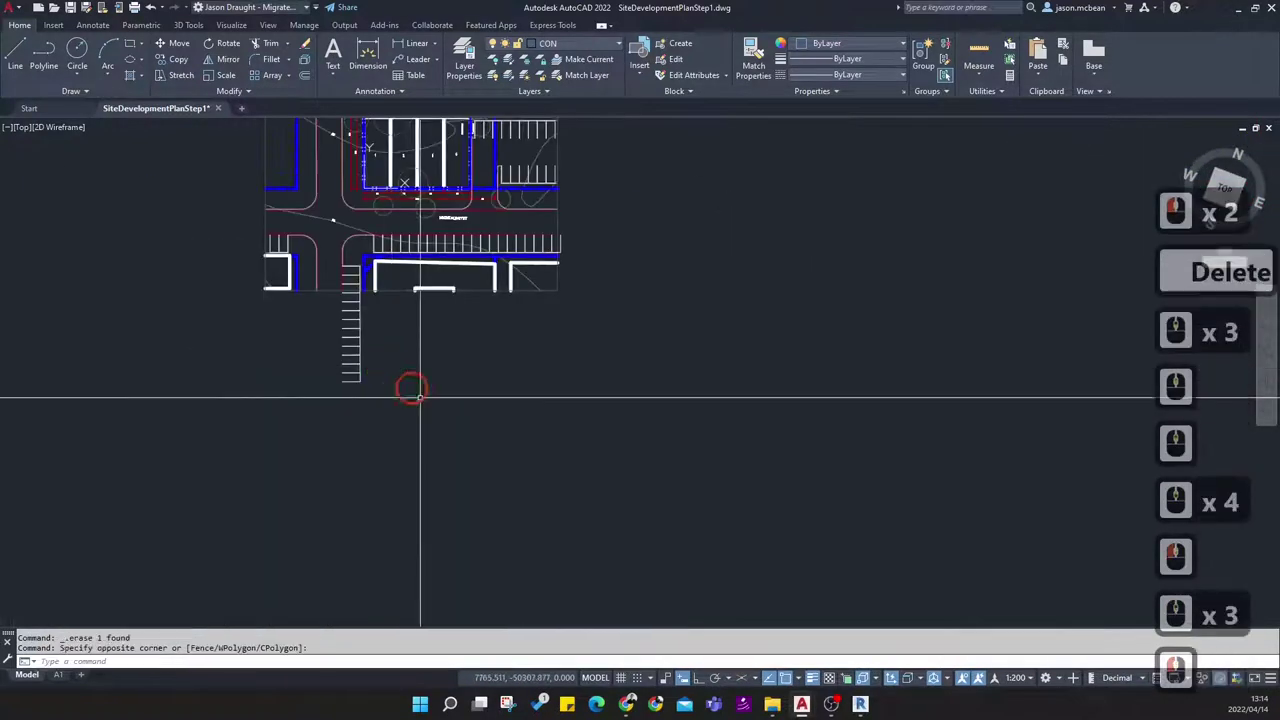
{"action": "left_click", "coordinate": [316, 302]}
{"action": "key", "text": "Delete"}
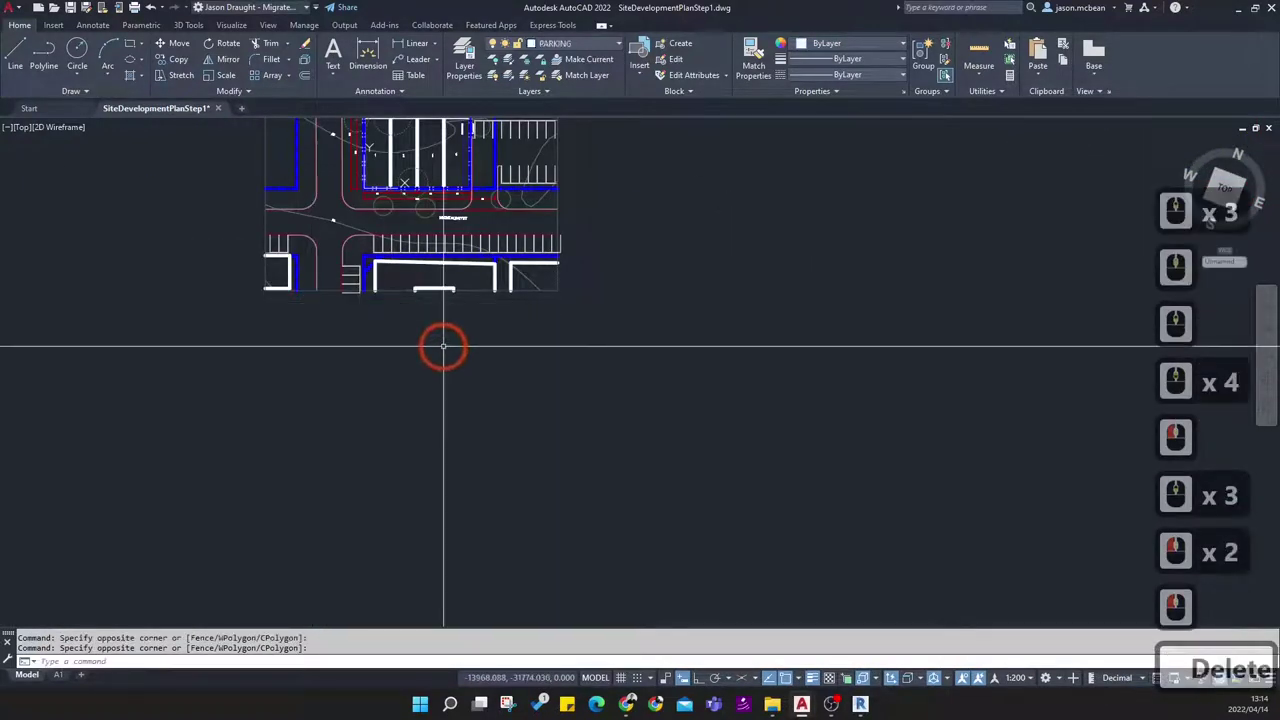
Examine the trimmed plan around the street intersection and the four numbered units for leftover objects
{"action": "scroll", "coordinate": [543, 520], "scroll_direction": "up", "scroll_amount": 3}
{"action": "scroll", "coordinate": [413, 331], "scroll_direction": "up", "scroll_amount": 3}
{"action": "mouse_move", "coordinate": [636, 283]}
{"action": "middle_mouse_down"}
{"action": "mouse_move", "coordinate": [587, 383]}
{"action": "mouse_move", "coordinate": [518, 438]}
{"action": "middle_mouse_up"}
{"action": "scroll", "coordinate": [540, 269], "scroll_direction": "down", "scroll_amount": 3}
{"action": "scroll", "coordinate": [503, 384], "scroll_direction": "up", "scroll_amount": 3}
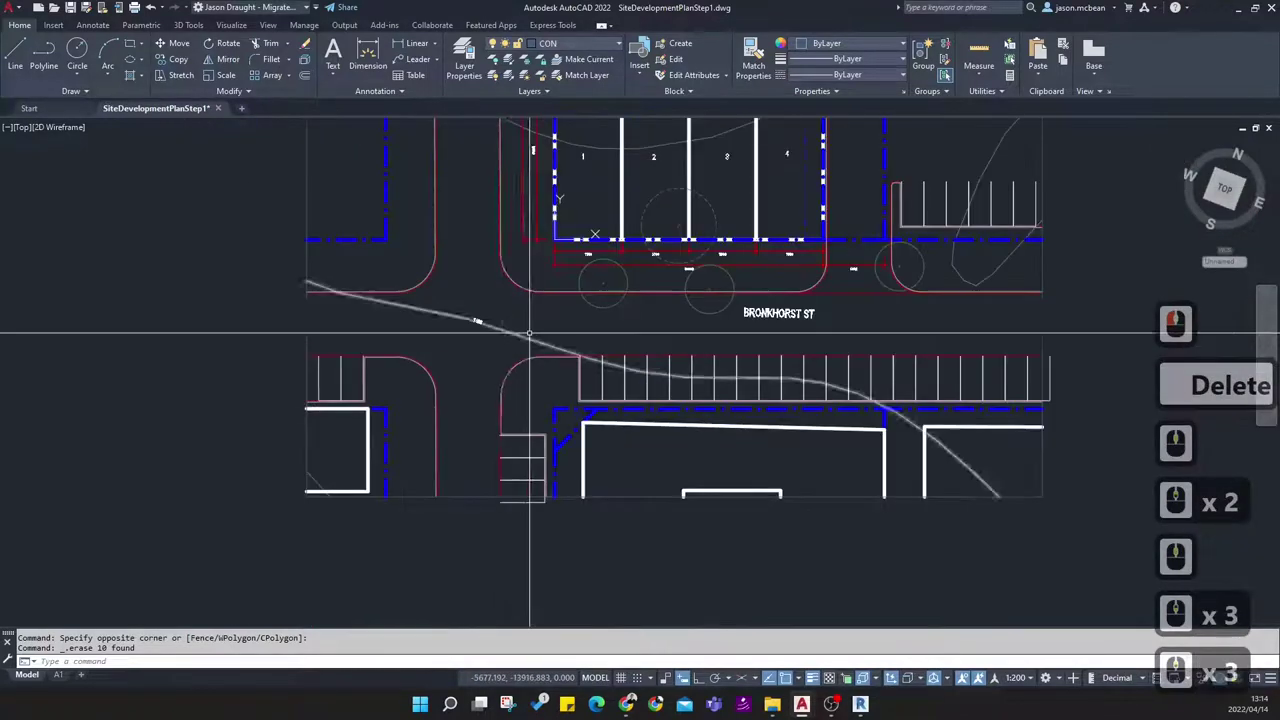
{"action": "scroll", "coordinate": [488, 240], "scroll_direction": "down", "scroll_amount": 1}
{"action": "middle_click_drag", "start_coordinate": [488, 240], "coordinate": [477, 446]}
{"action": "middle_click_drag", "start_coordinate": [663, 312], "coordinate": [663, 312]}
{"action": "scroll", "coordinate": [634, 409], "scroll_direction": "up", "scroll_amount": 2}
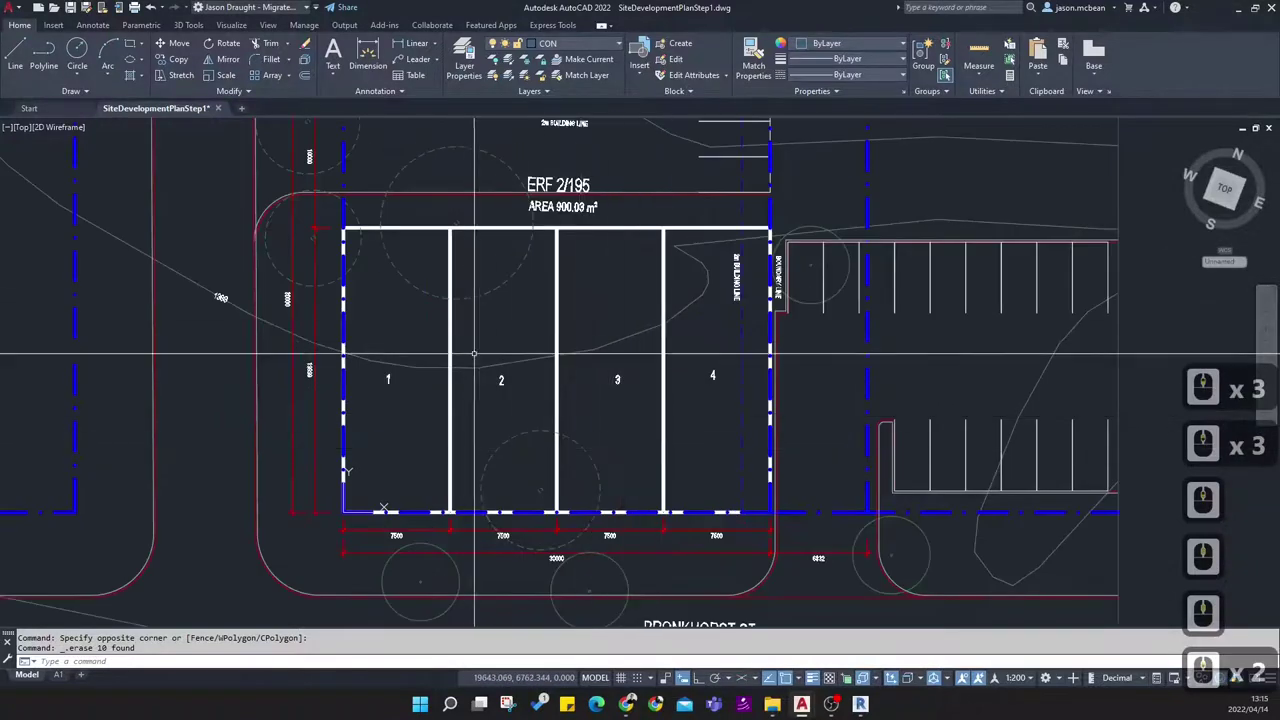
{"action": "scroll", "coordinate": [625, 345], "scroll_direction": "down", "scroll_amount": 2}
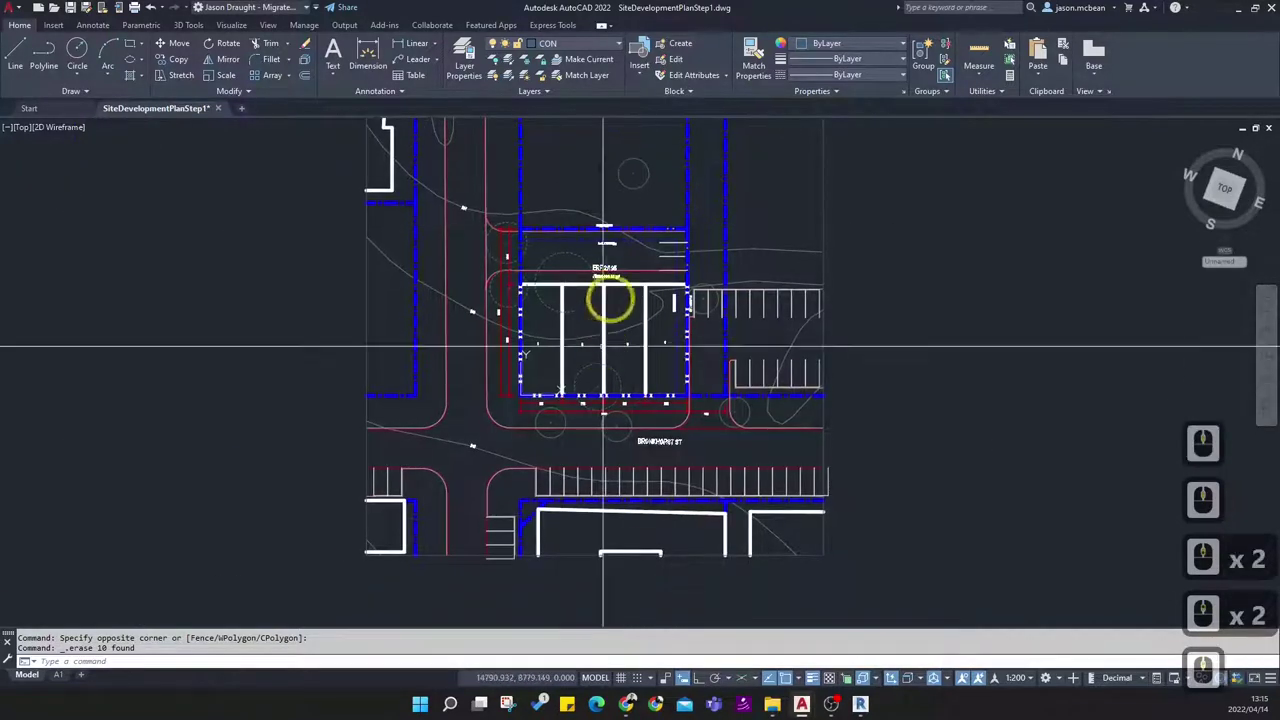
Erase the tree symbol inside the empty plot north of ERF 2/195
{"action": "middle_click_drag", "start_coordinate": [642, 209], "coordinate": [620, 289]}
{"action": "left_click", "coordinate": [622, 272]}
{"action": "left_click", "coordinate": [597, 246]}
{"action": "middle_click_drag", "start_coordinate": [619, 231], "coordinate": [616, 268]}
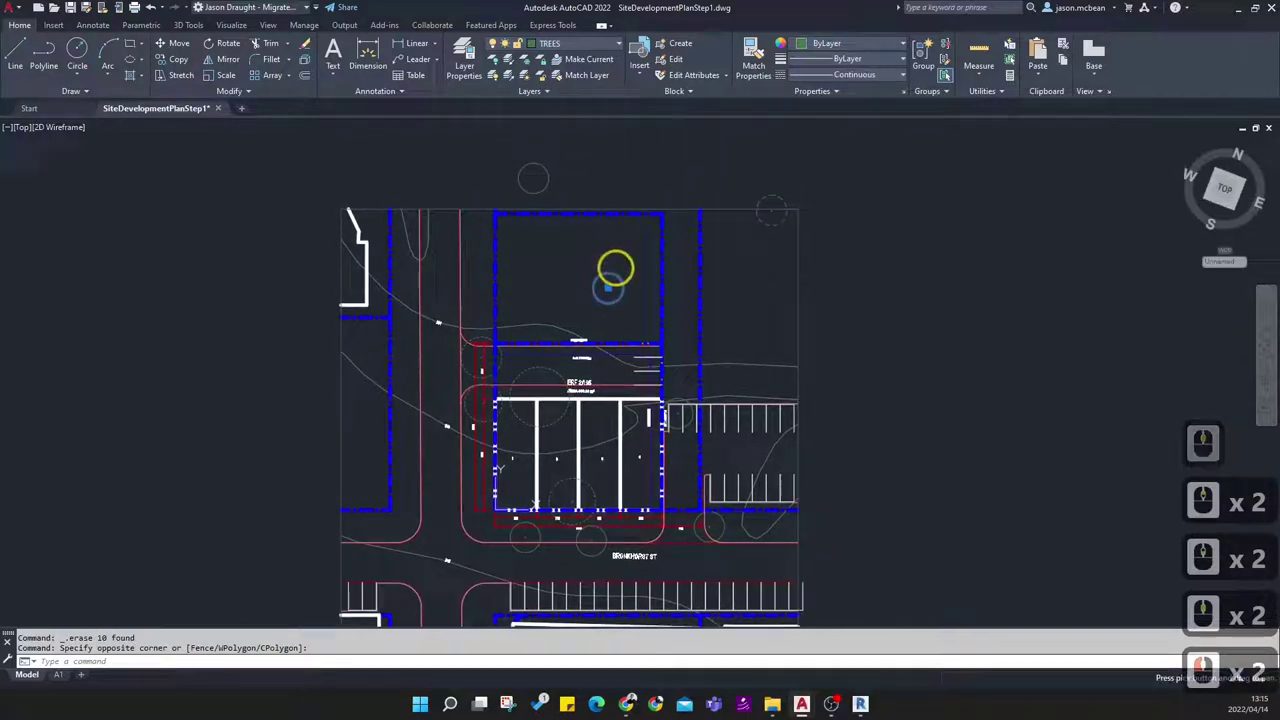
{"action": "key", "text": "Delete"}
{"action": "left_click", "coordinate": [776, 218]}
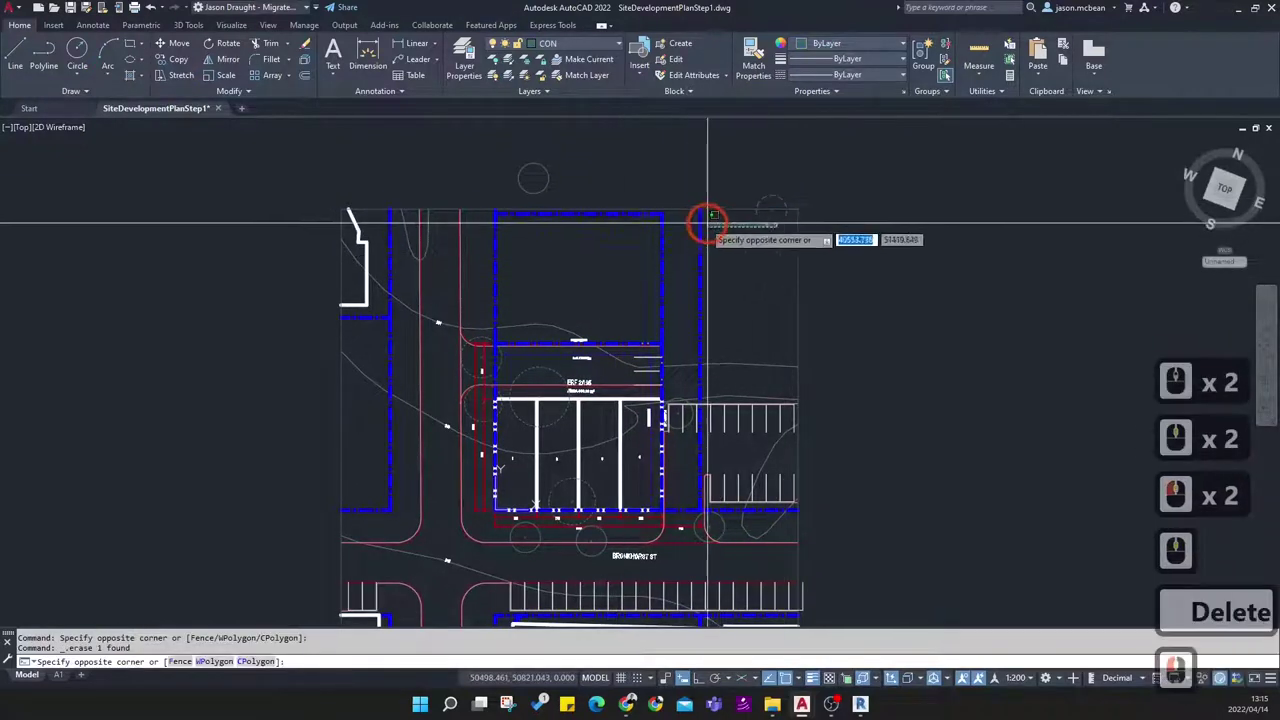
{"action": "key", "text": "Escape"}
{"action": "key", "text": "Escape"}
{"action": "key", "text": "Escape"}
Erase the tree on the rectangle's north edge near its northeast corner and the tree above the north edge
{"action": "left_click", "coordinate": [776, 220]}
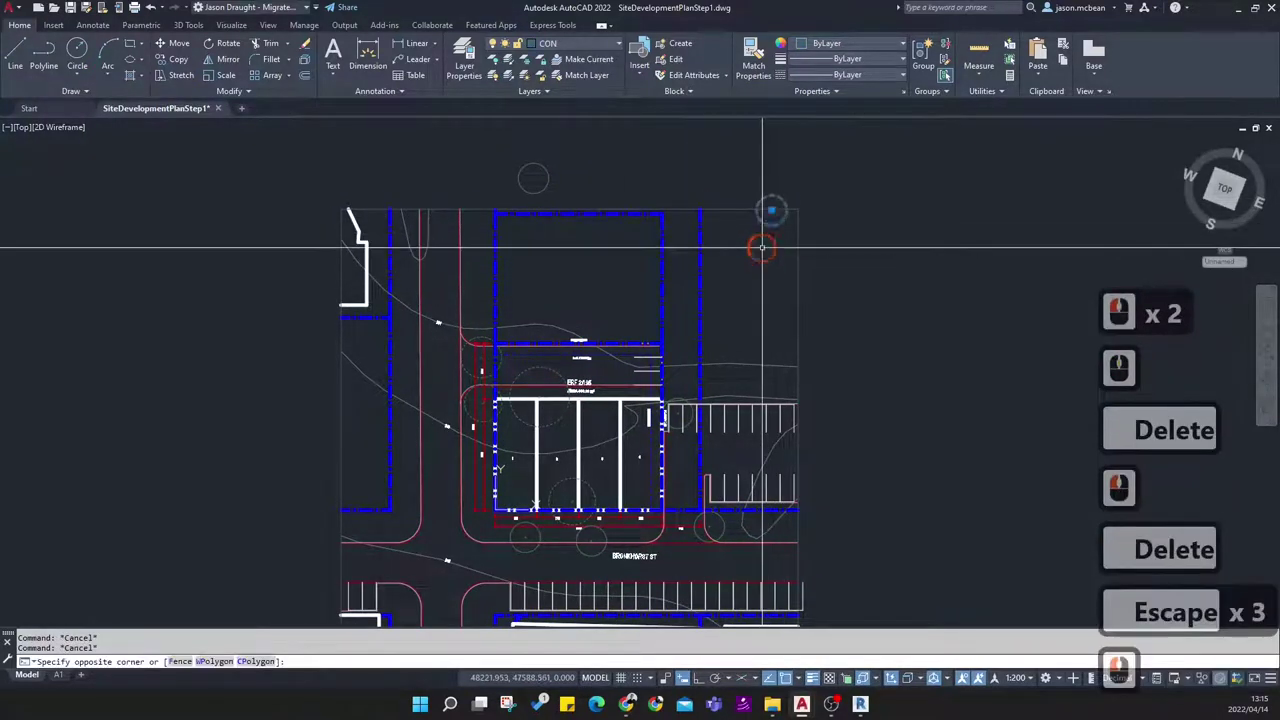
{"action": "left_click", "coordinate": [763, 246]}
{"action": "key", "text": "Delete"}
{"action": "left_click", "coordinate": [574, 161]}
{"action": "left_click", "coordinate": [515, 193]}
{"action": "key", "text": "Delete"}
Erase the two dashed trees at the site's west driveway entrance and the large dashed tree over units 1 and 2
{"action": "scroll", "coordinate": [494, 380], "scroll_direction": "up", "scroll_amount": 3}
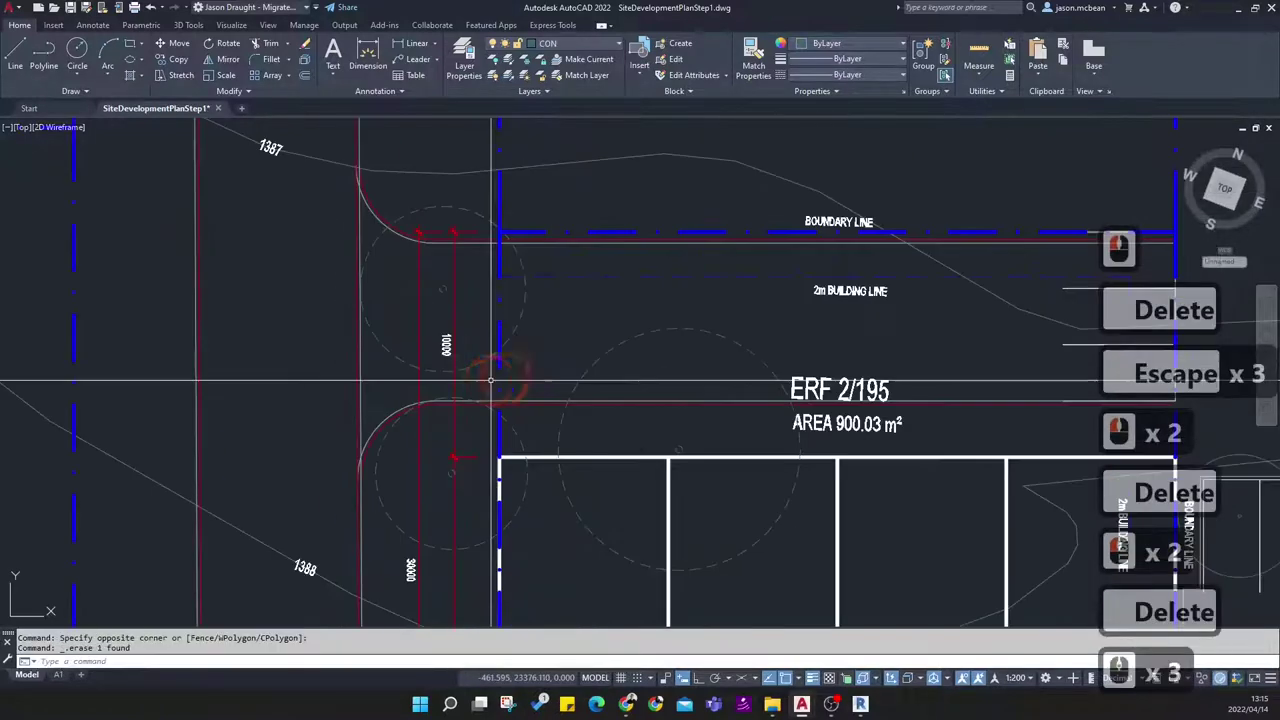
{"action": "left_click", "coordinate": [517, 326]}
{"action": "key", "text": "Delete"}
{"action": "left_click", "coordinate": [631, 371]}
{"action": "left_click", "coordinate": [568, 334]}
{"action": "key", "text": "Delete"}
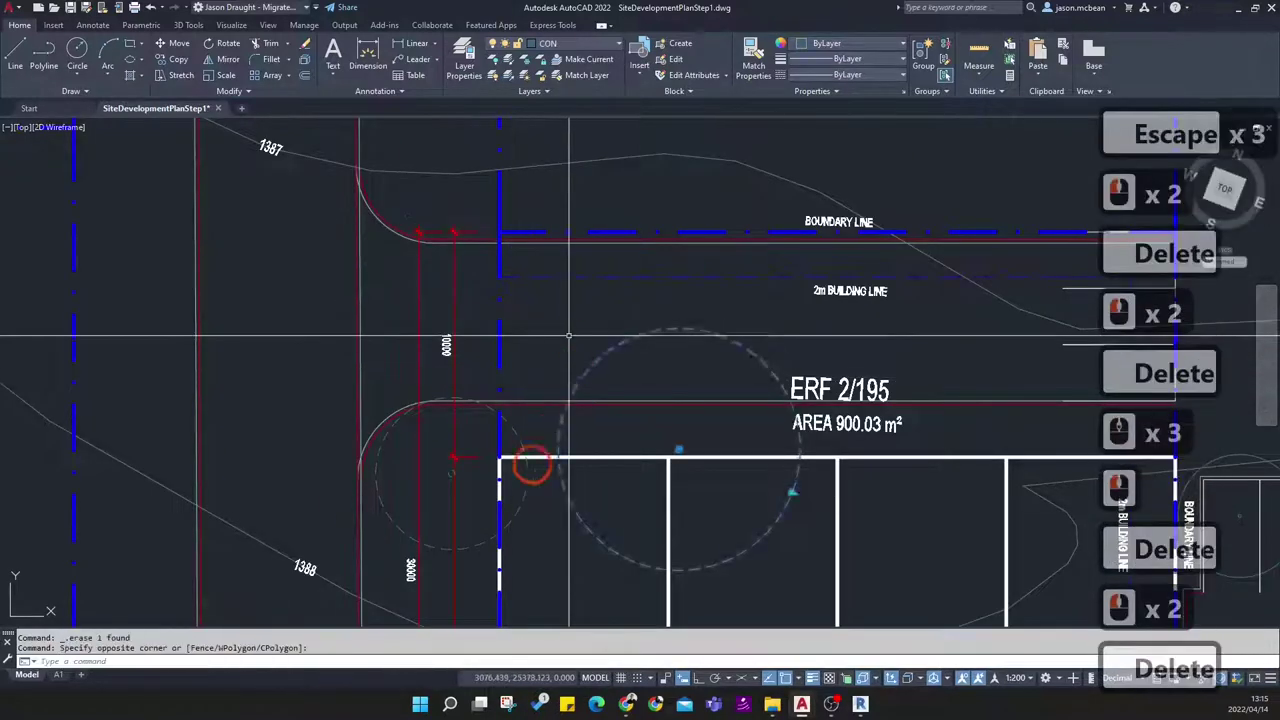
{"action": "left_click", "coordinate": [521, 439]}
{"action": "key", "text": "Delete"}
Erase the tree at the upper east parking row and the dashed tree at the south end of units 2 and 3
{"action": "scroll", "coordinate": [620, 300], "scroll_direction": "down", "scroll_amount": 4}
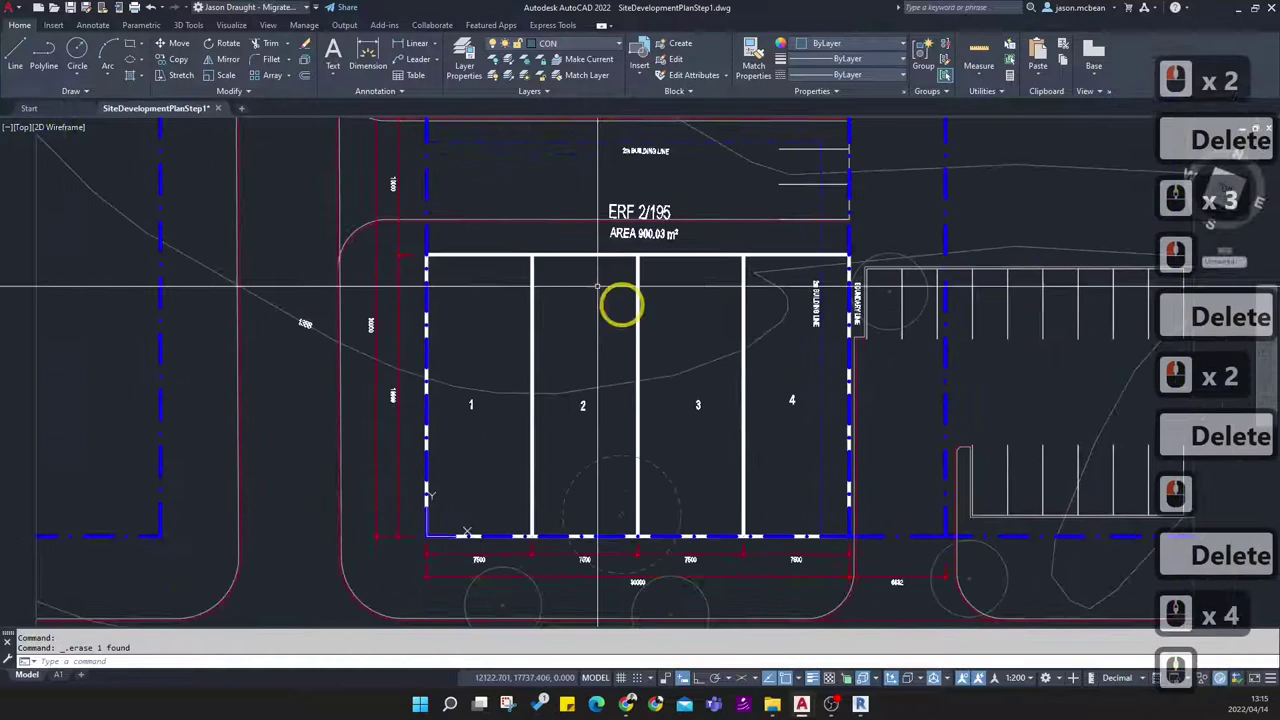
{"action": "left_click", "coordinate": [899, 323]}
{"action": "key", "text": "Delete"}
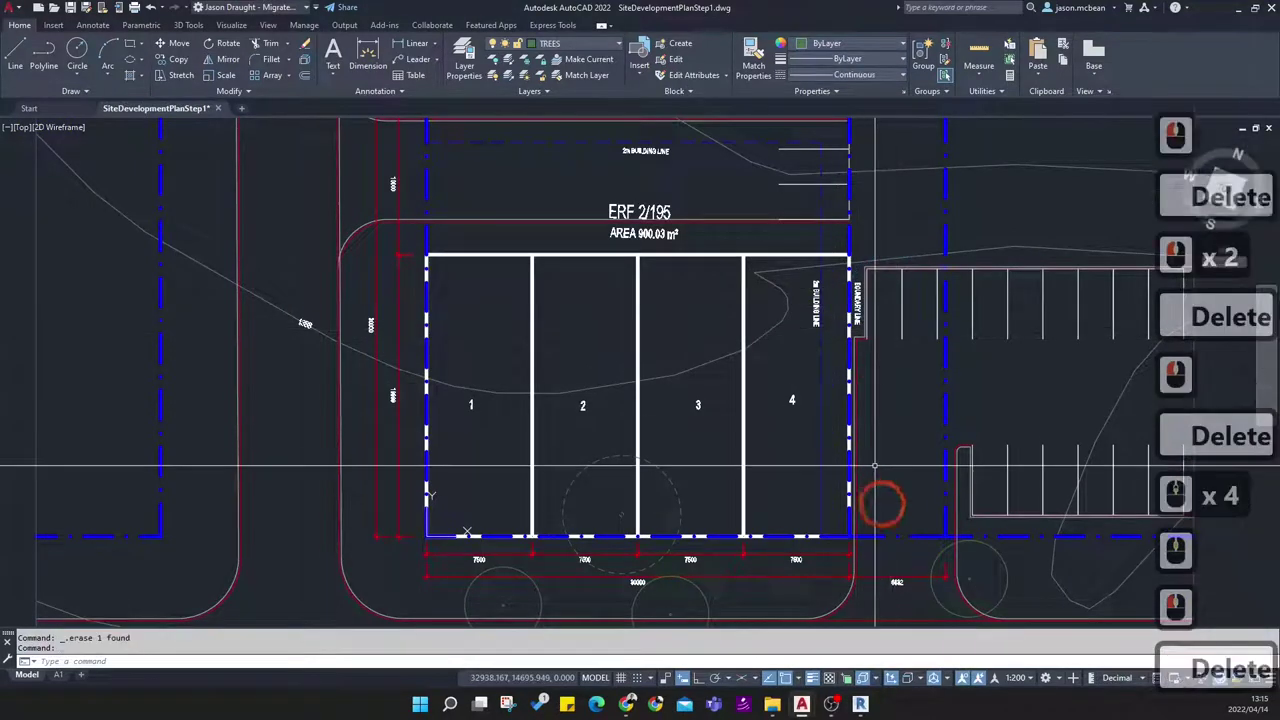
{"action": "left_click", "coordinate": [657, 464]}
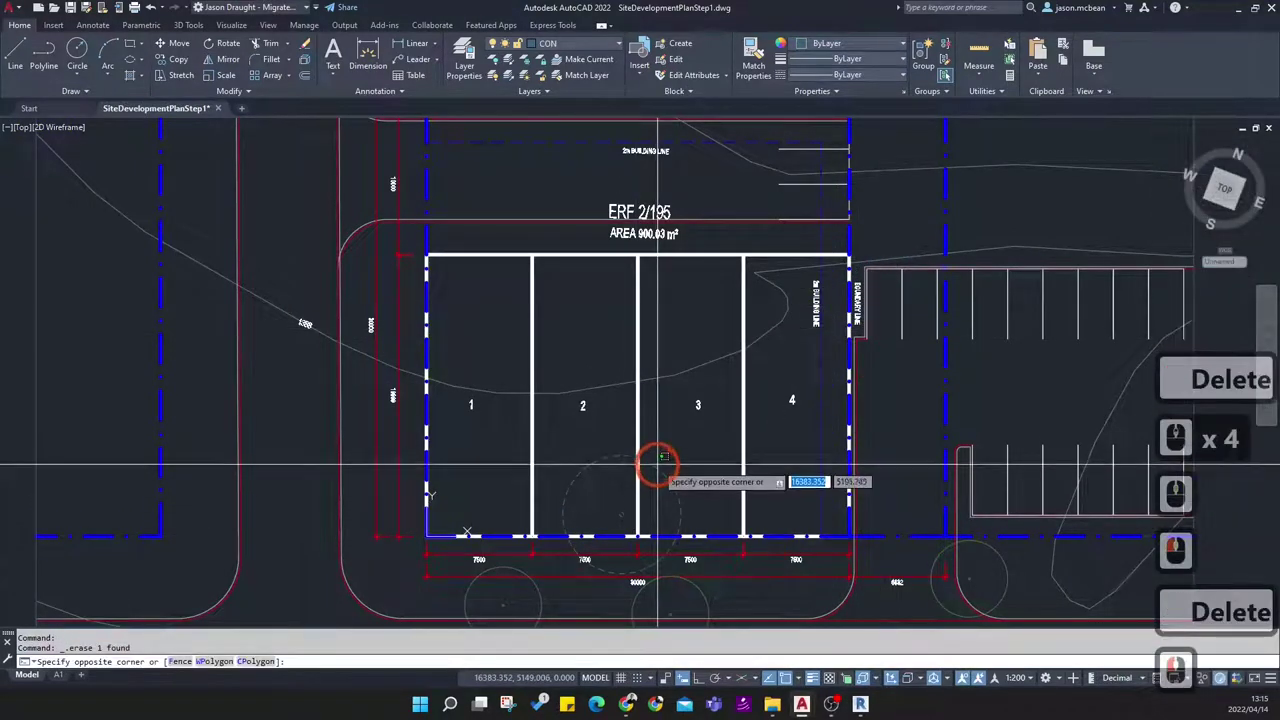
{"action": "left_click", "coordinate": [655, 469]}
{"action": "key", "text": "Delete"}
Erase the remaining trees along the north side of BRONKHORST ST, including the one at the east parking entrance
{"action": "middle_click_drag", "start_coordinate": [713, 568], "coordinate": [781, 394]}
{"action": "left_click", "coordinate": [786, 434]}
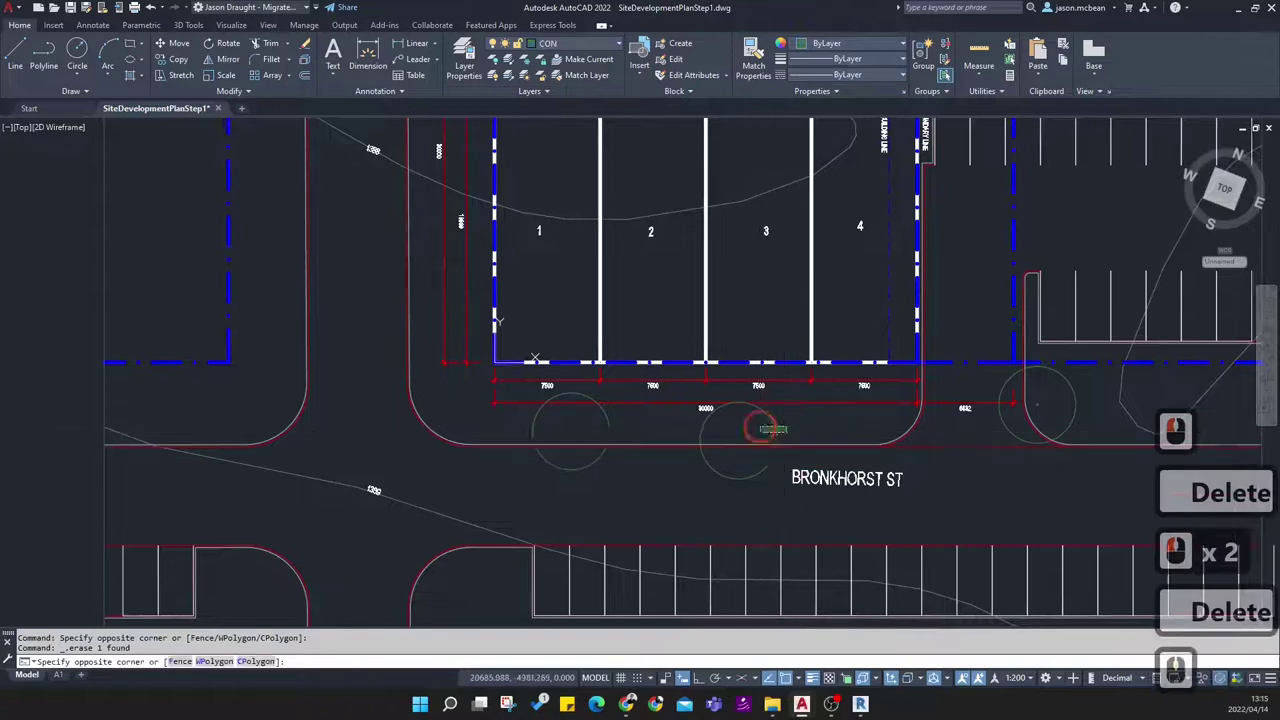
{"action": "left_click", "coordinate": [525, 420]}
{"action": "key", "text": "Delete"}
{"action": "middle_click_drag", "start_coordinate": [1001, 444], "coordinate": [843, 434]}
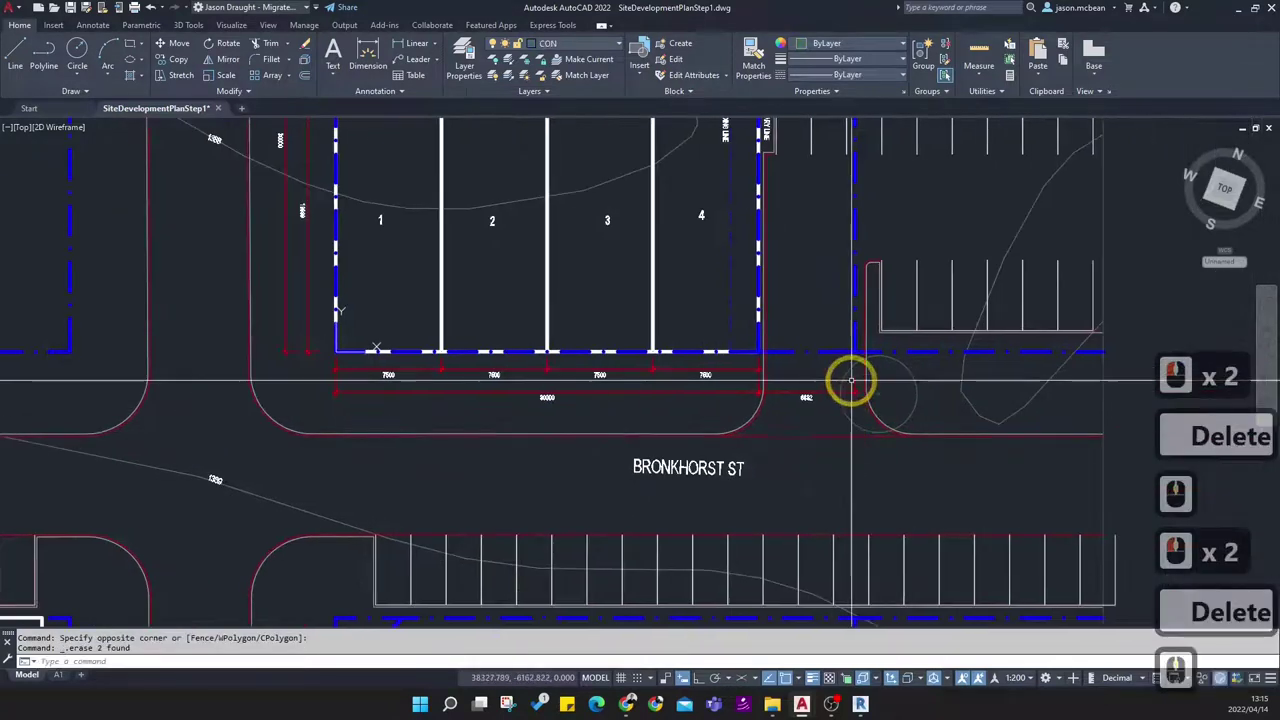
{"action": "scroll", "coordinate": [834, 406], "scroll_direction": "down", "scroll_amount": 4}
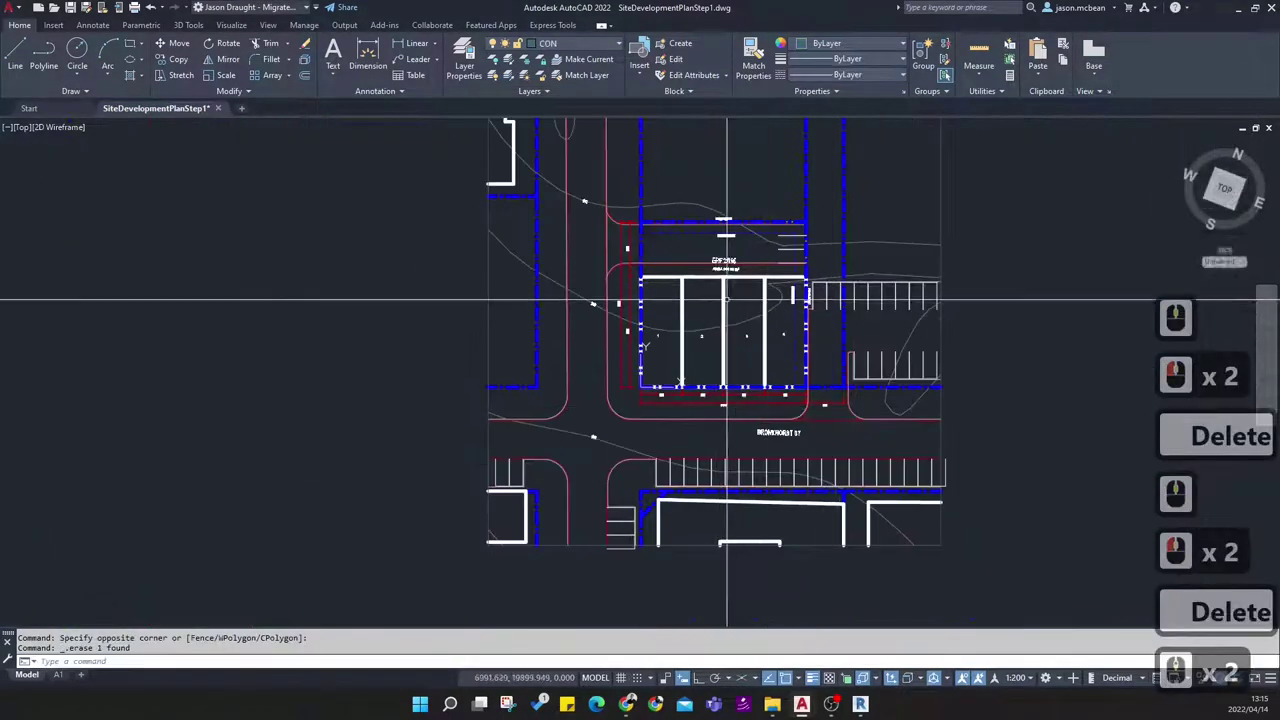
{"action": "scroll", "coordinate": [764, 437], "scroll_direction": "up", "scroll_amount": 2}
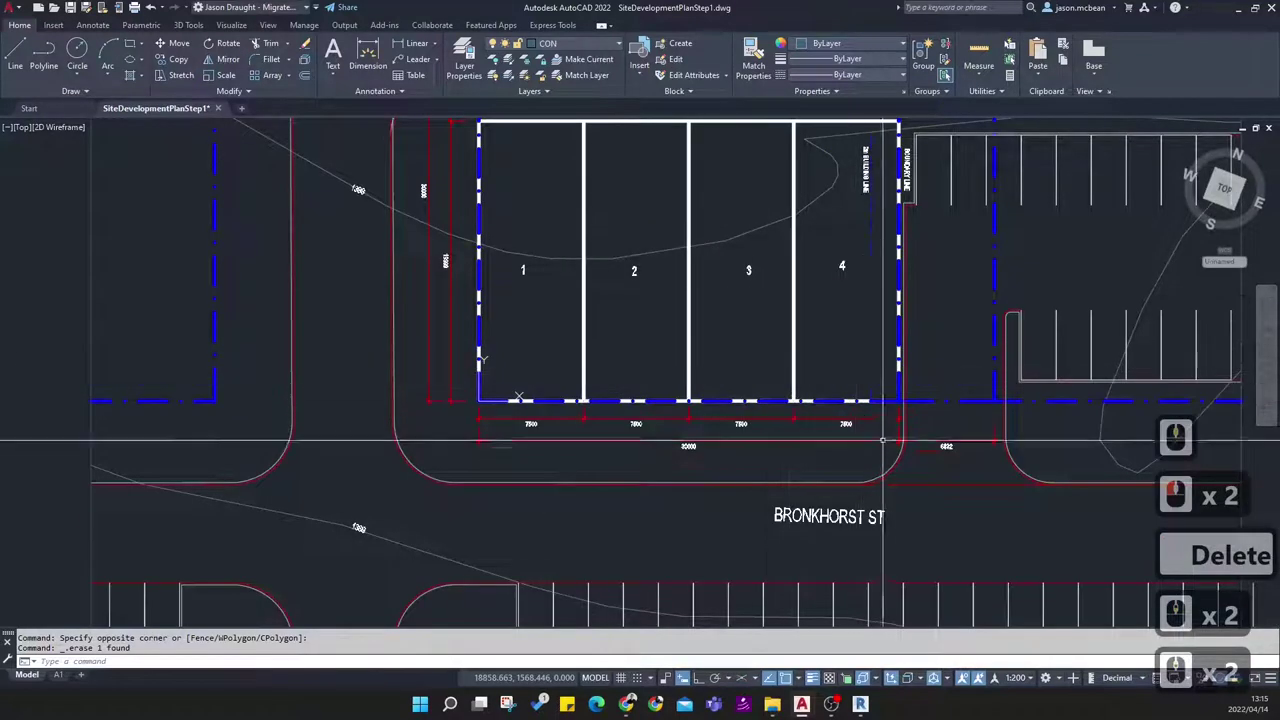
{"action": "scroll", "coordinate": [554, 336], "scroll_direction": "down", "scroll_amount": 4}
{"action": "scroll", "coordinate": [505, 446], "scroll_direction": "up", "scroll_amount": 3}
{"action": "middle_click_drag", "start_coordinate": [589, 329], "coordinate": [555, 498]}
{"action": "scroll", "coordinate": [561, 255], "scroll_direction": "up", "scroll_amount": 4}
{"action": "scroll", "coordinate": [494, 187], "scroll_direction": "down", "scroll_amount": 4}
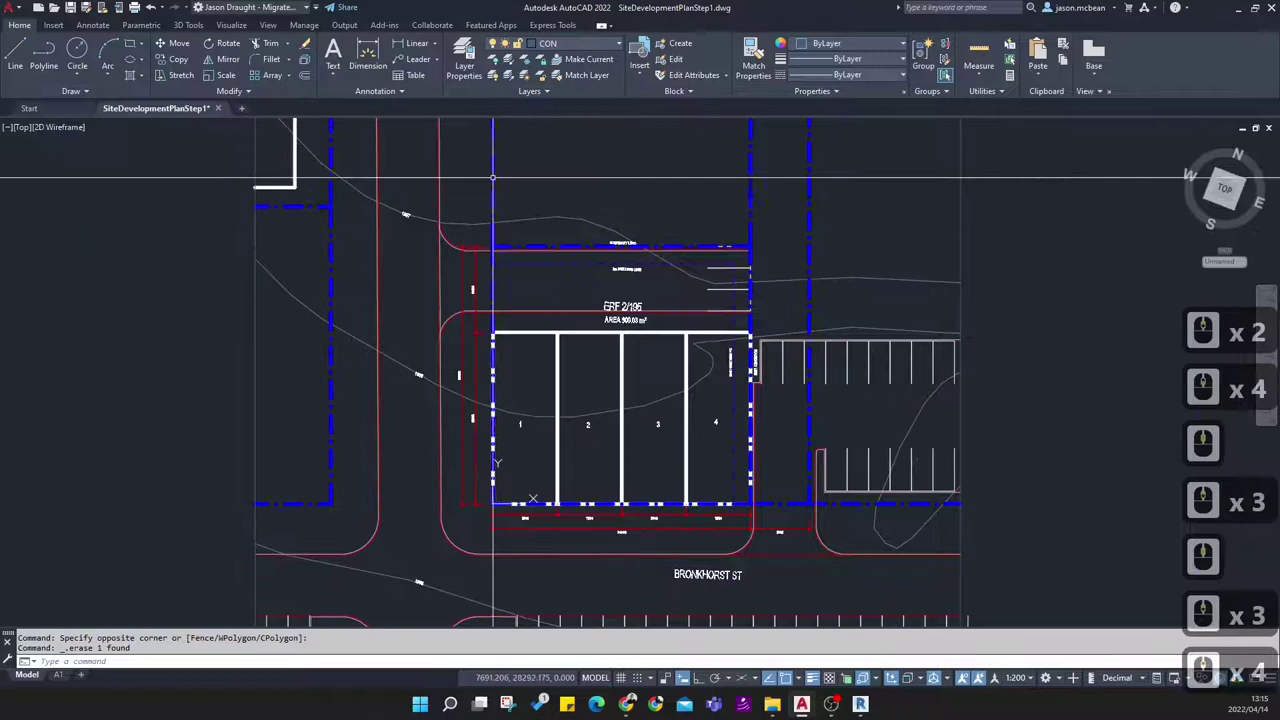
Erase the leftover parking bay lines at the east end of the driveway above unit 4 in ERF 2/195
{"action": "scroll", "coordinate": [465, 241], "scroll_direction": "up", "scroll_amount": 6}
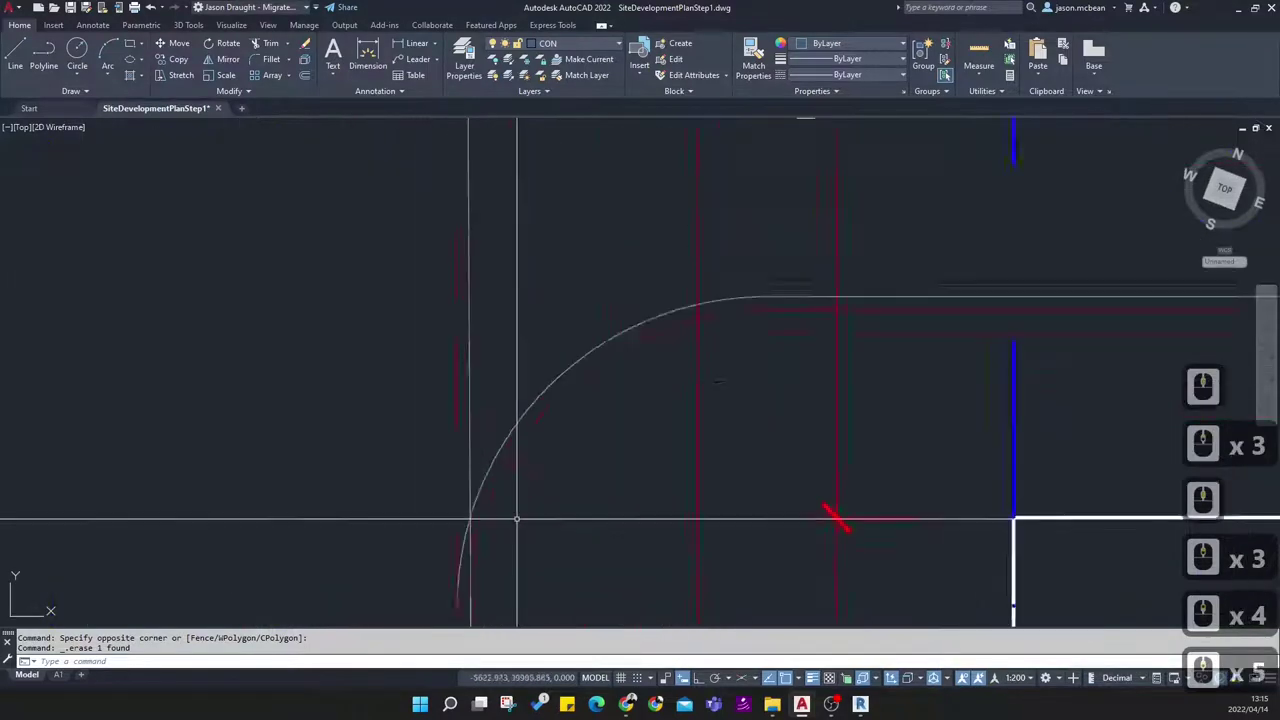
{"action": "scroll", "coordinate": [537, 386], "scroll_direction": "down", "scroll_amount": 5}
{"action": "scroll", "coordinate": [659, 268], "scroll_direction": "up", "scroll_amount": 6}
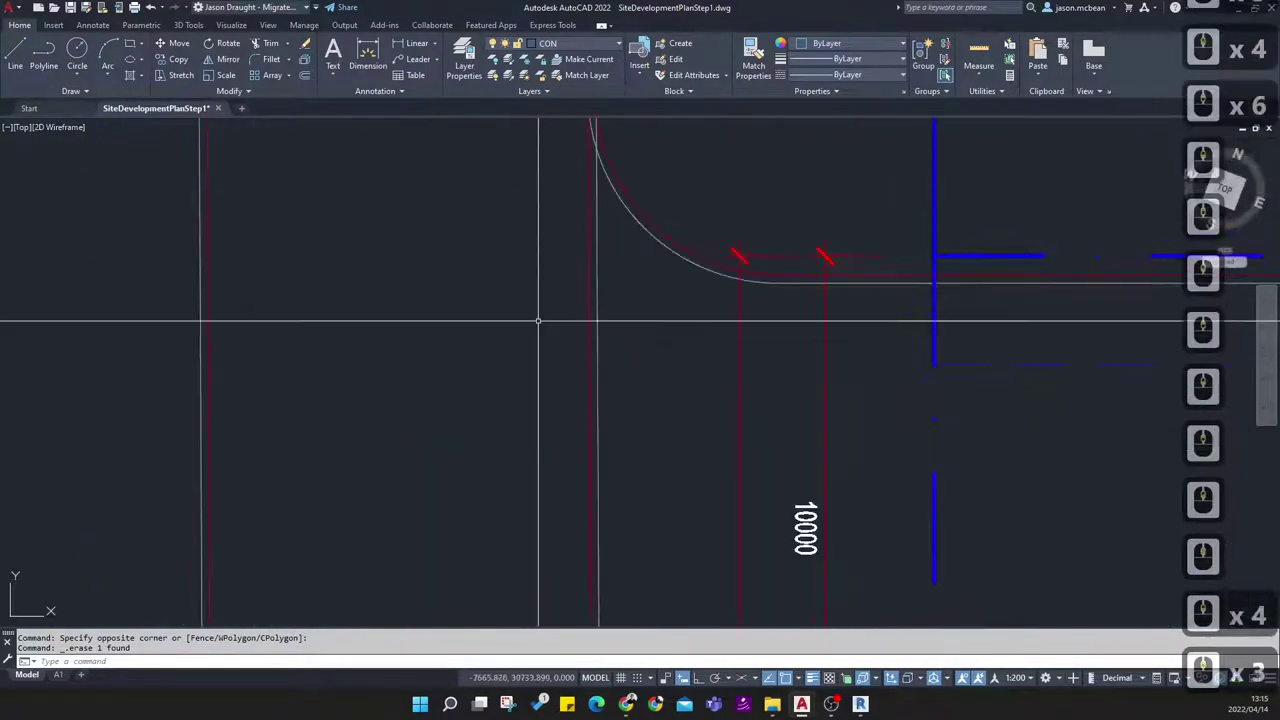
{"action": "scroll", "coordinate": [891, 294], "scroll_direction": "up", "scroll_amount": 2}
{"action": "key", "text": "Escape"}
{"action": "left_click", "coordinate": [893, 292]}
{"action": "key", "text": "Escape"}
{"action": "left_click", "coordinate": [843, 283]}
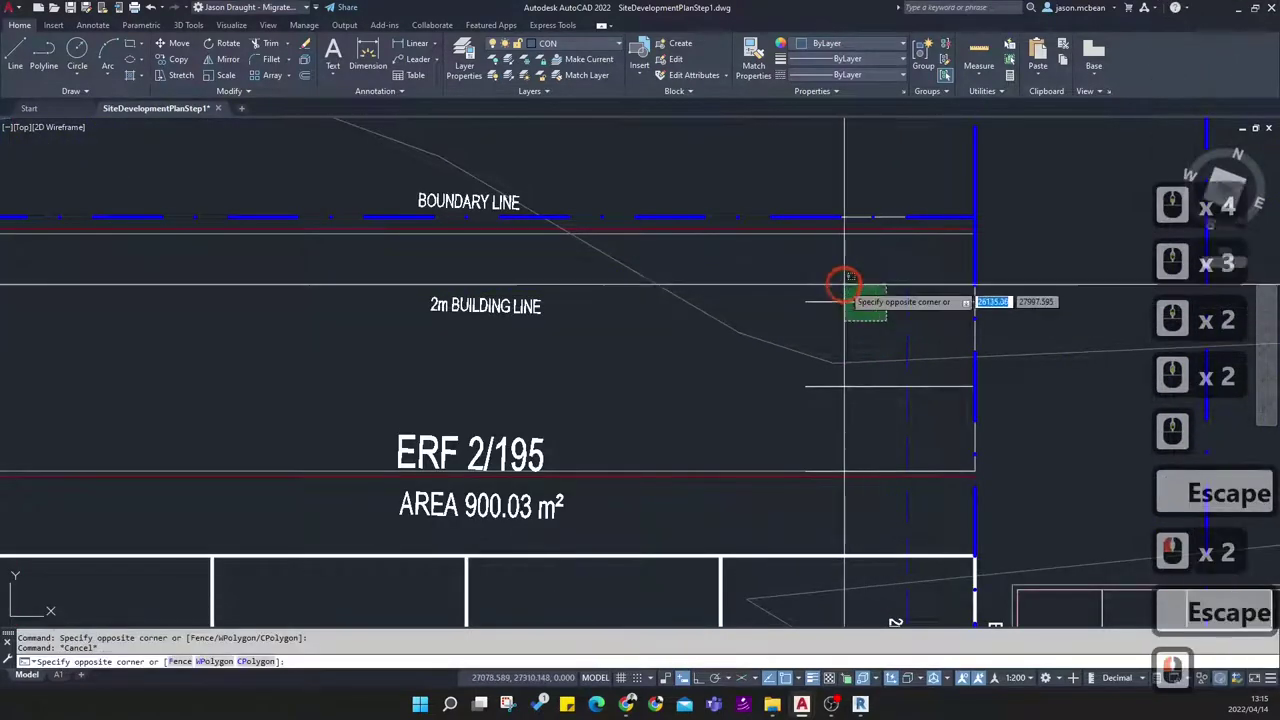
{"action": "left_click", "coordinate": [845, 298]}
{"action": "key", "text": "Delete"}
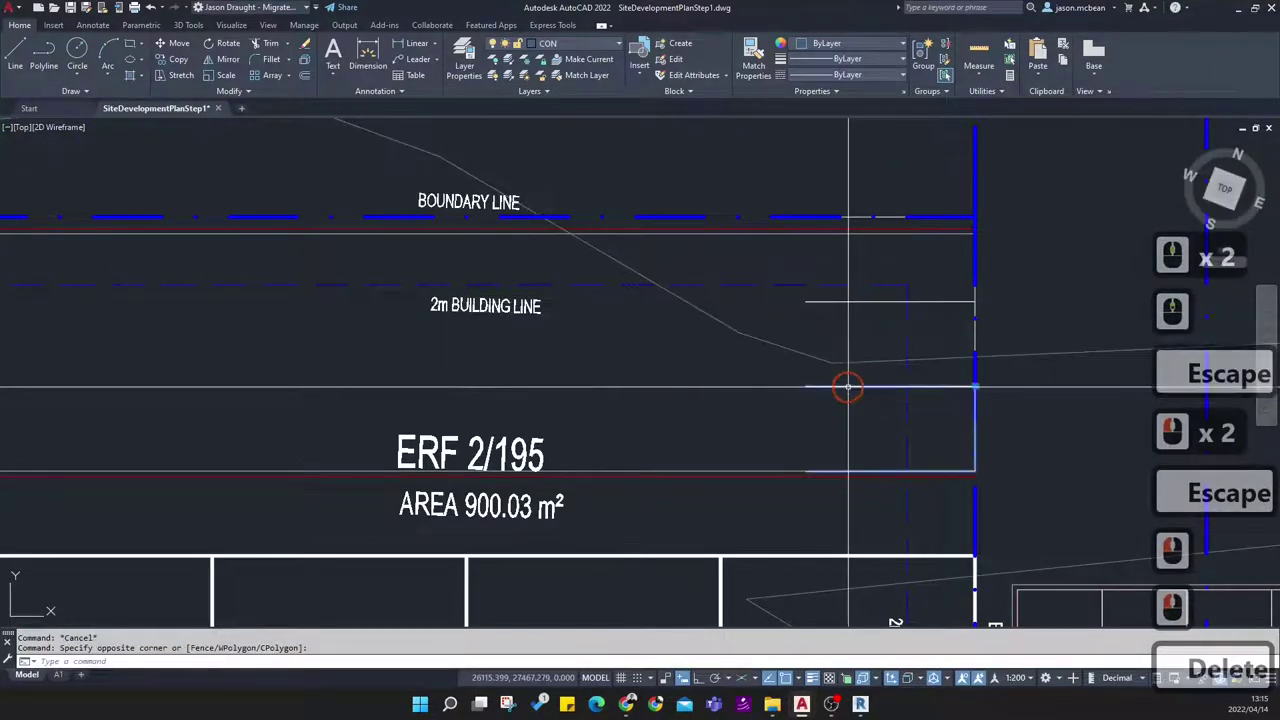
{"action": "left_click", "coordinate": [820, 378]}
{"action": "key", "text": "Delete"}
{"action": "left_click", "coordinate": [880, 382]}
{"action": "key", "text": "Delete"}
Erase the vertical 2m building line along the east boundary of ERF 2/195 together with its rotated label
{"action": "left_click", "coordinate": [938, 282]}
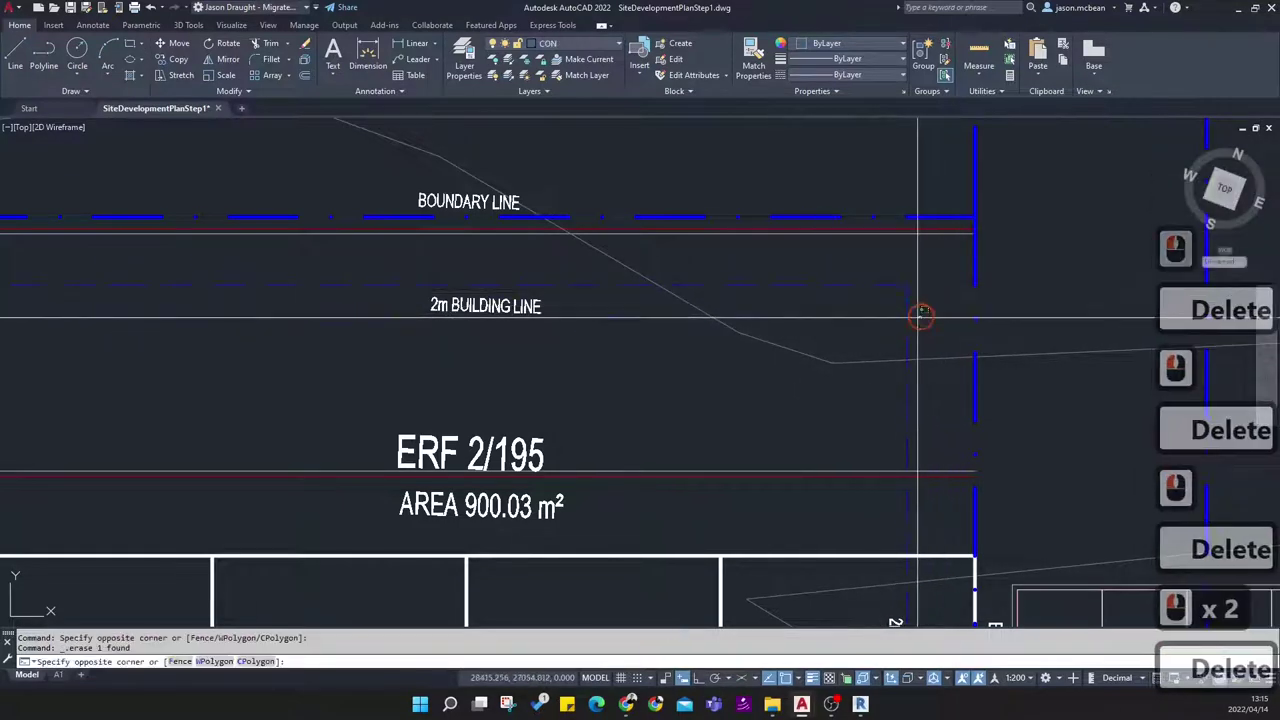
{"action": "scroll", "coordinate": [899, 298], "scroll_direction": "down", "scroll_amount": 4}
{"action": "middle_click_drag", "start_coordinate": [908, 523], "coordinate": [865, 360]}
{"action": "left_click", "coordinate": [846, 303]}
{"action": "key", "text": "Delete"}
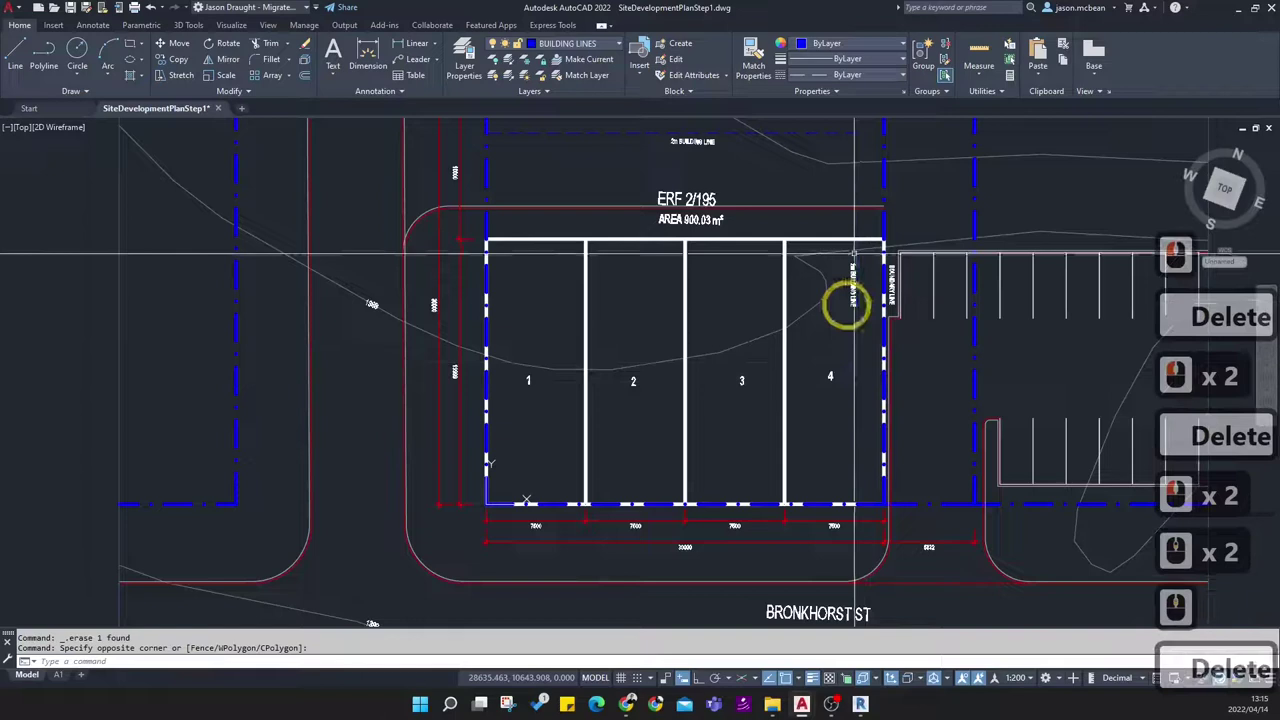
{"action": "left_click", "coordinate": [851, 292]}
{"action": "key", "text": "Delete"}
{"action": "middle_click_drag", "start_coordinate": [824, 222], "coordinate": [788, 382]}
{"action": "scroll", "coordinate": [855, 305], "scroll_direction": "up", "scroll_amount": 4}
{"action": "scroll", "coordinate": [869, 324], "scroll_direction": "down", "scroll_amount": 3}
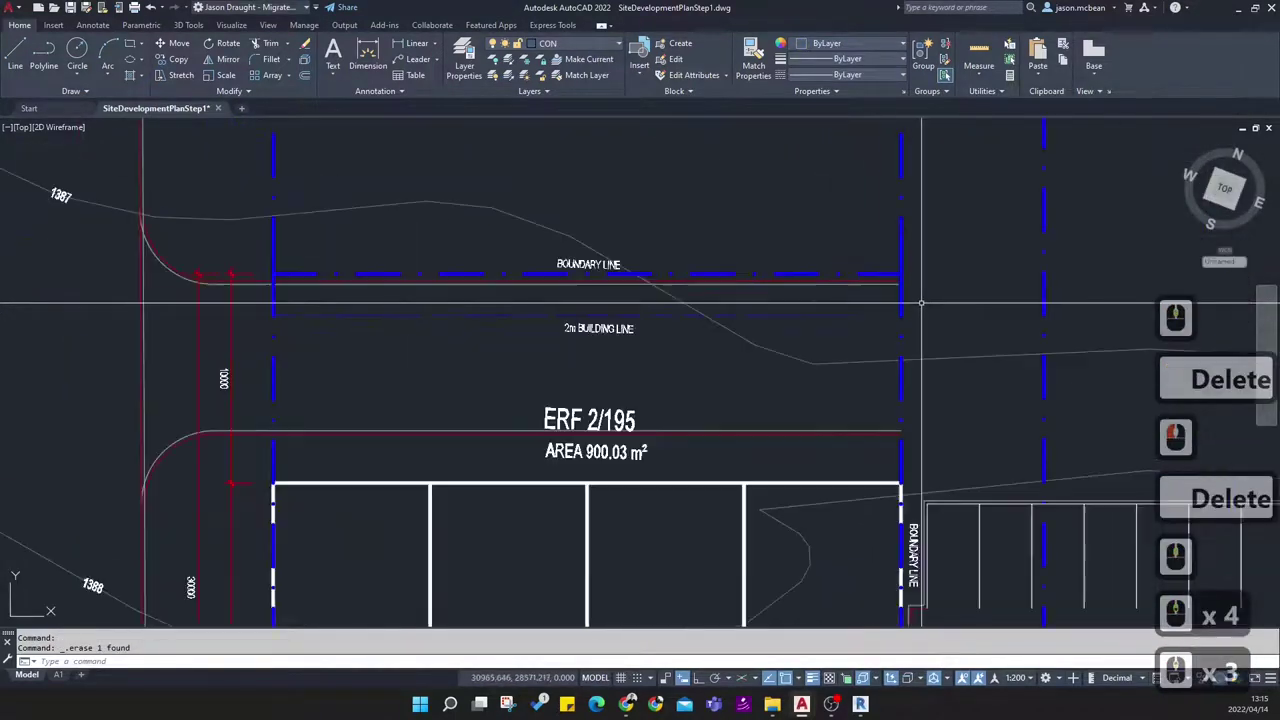
{"action": "type", "text": "ex"}
{"action": "key", "text": "Return"}
{"action": "key", "text": "Escape"}
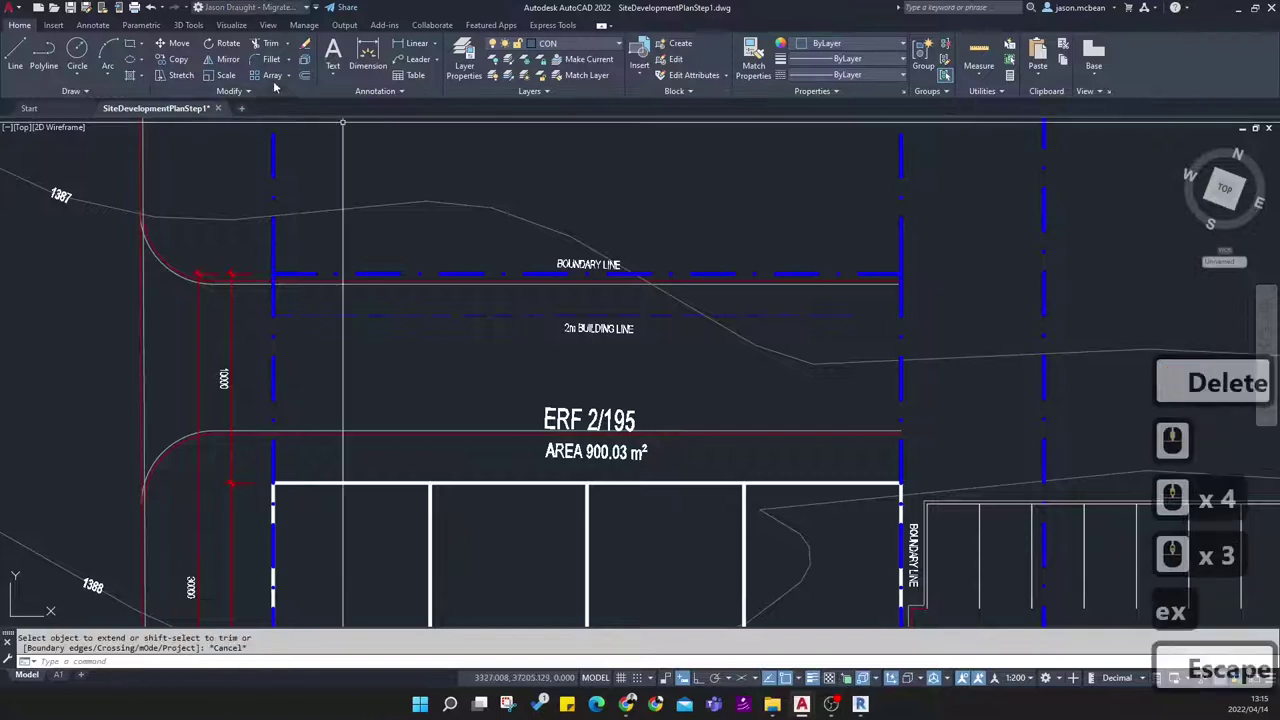
Extend the horizontal 2m building line to the east boundary of ERF 2/195, using the boundary line as the boundary edge
{"action": "left_click", "coordinate": [290, 44]}
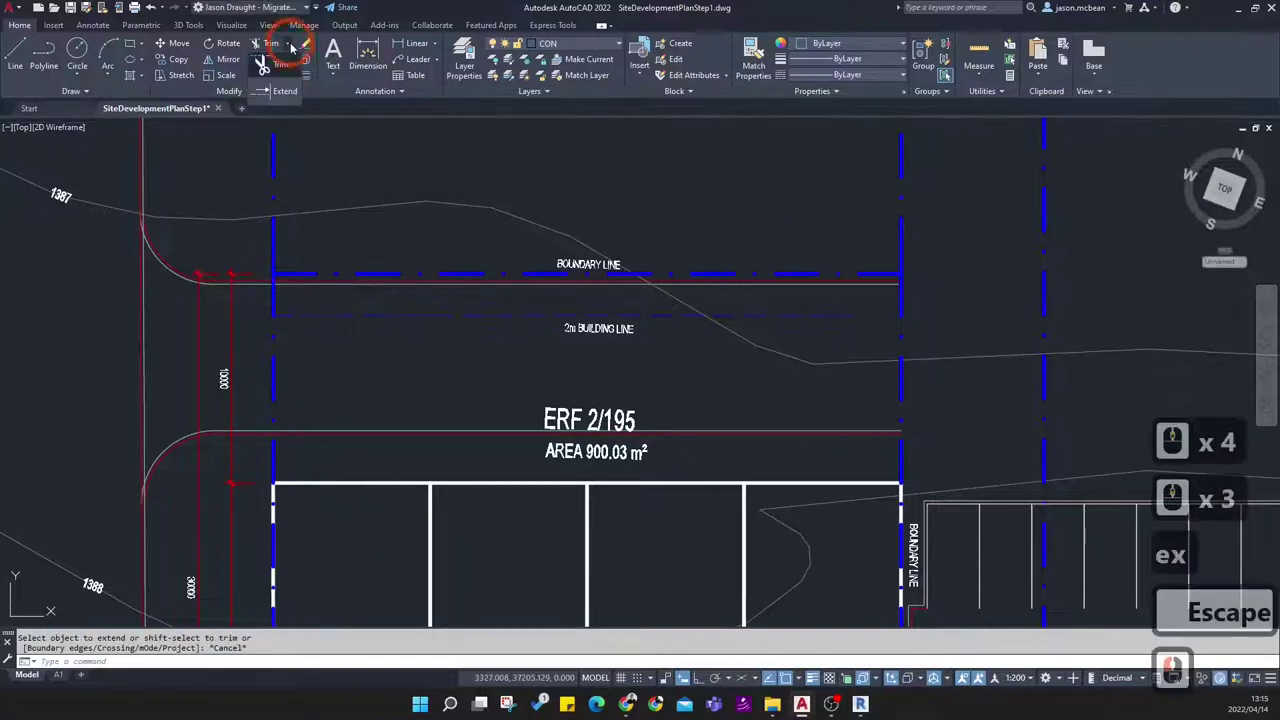
{"action": "left_click", "coordinate": [285, 92]}
{"action": "left_click", "coordinate": [100, 661]}
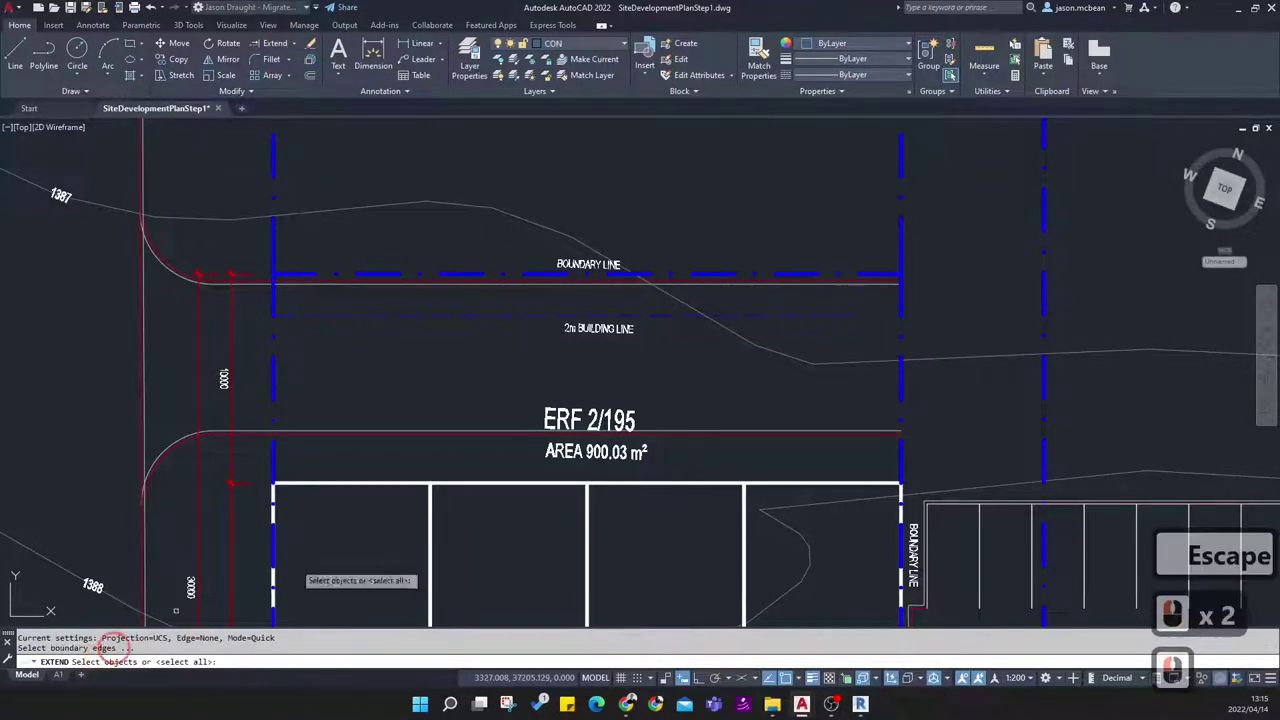
{"action": "left_click", "coordinate": [901, 308]}
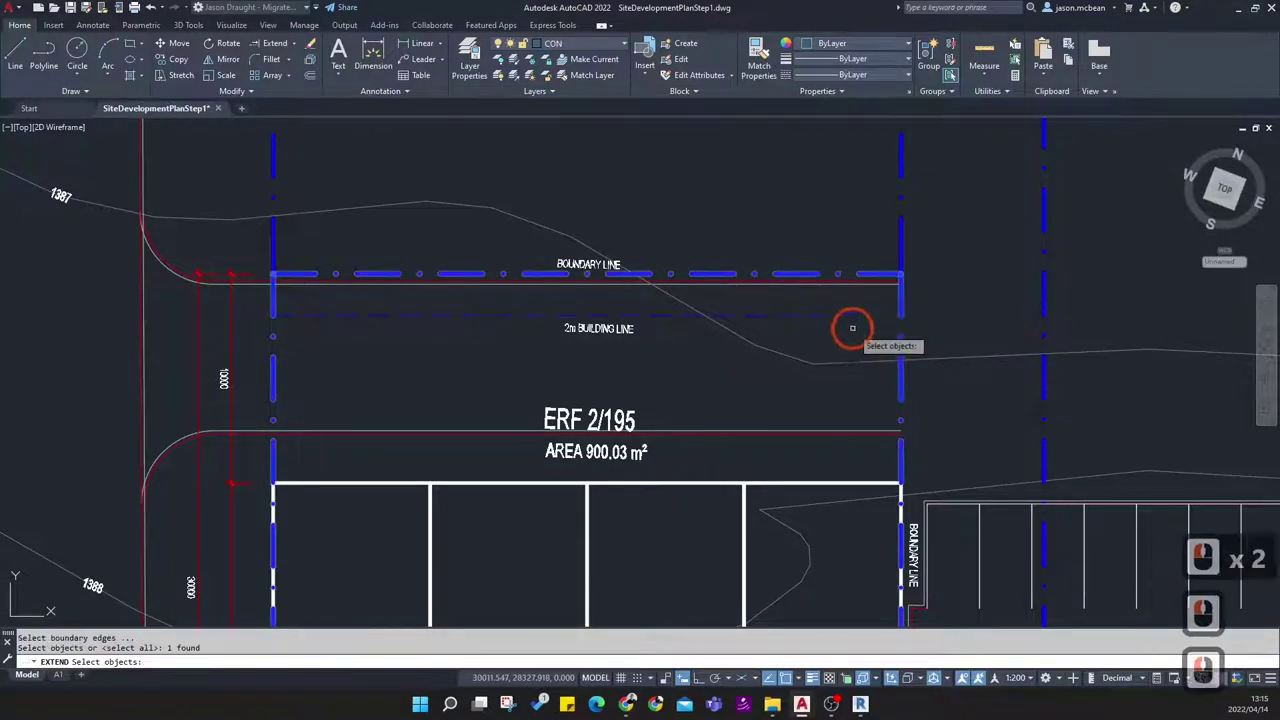
{"action": "key", "text": "space"}
{"action": "left_click", "coordinate": [849, 316]}
{"action": "key", "text": "Escape"}
{"action": "key", "text": "Escape"}
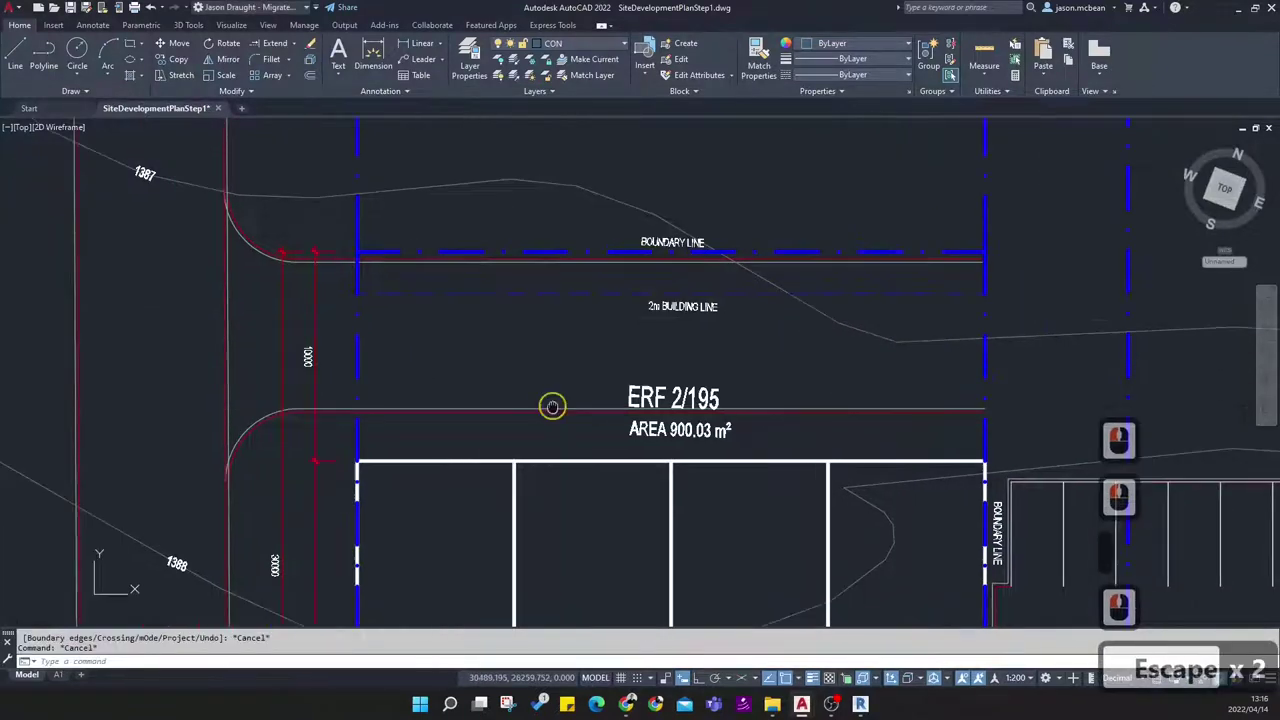
Erase the overall vertical dimension and the dimension of the units' depth on the west side of unit 1
{"action": "scroll", "coordinate": [469, 429], "scroll_direction": "down", "scroll_amount": 2}
{"action": "scroll", "coordinate": [592, 512], "scroll_direction": "up", "scroll_amount": 5}
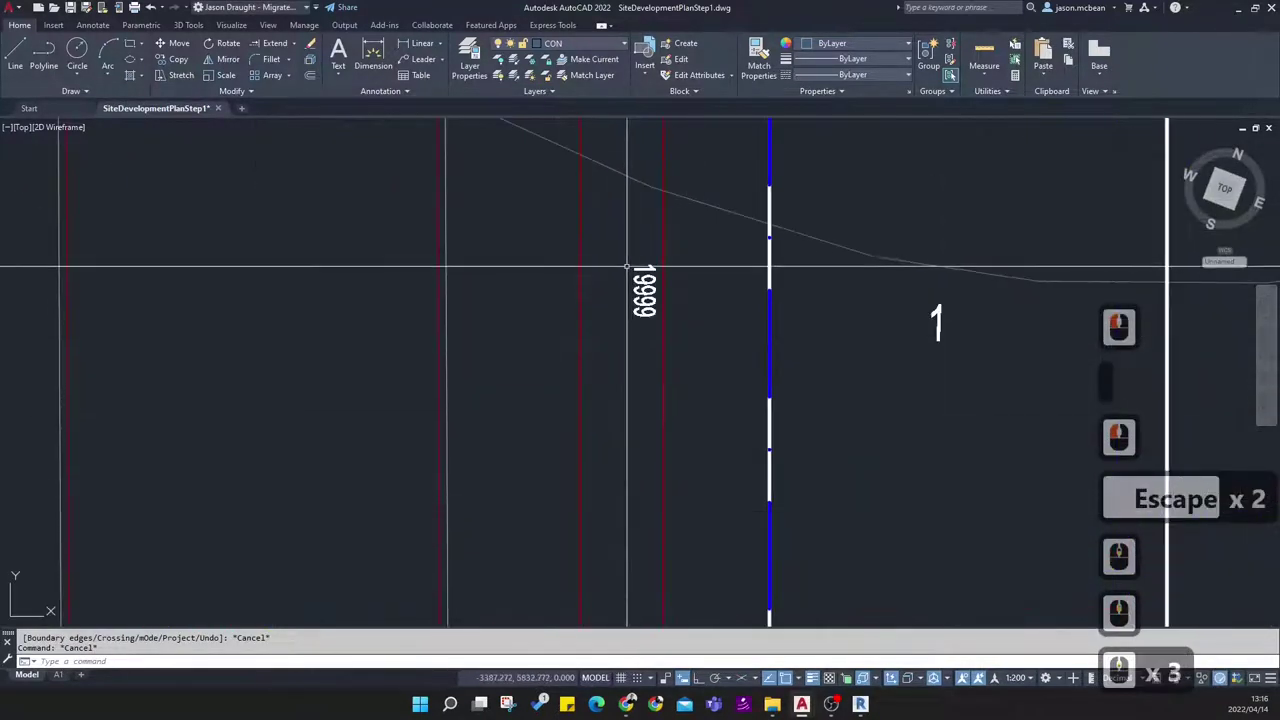
{"action": "scroll", "coordinate": [660, 313], "scroll_direction": "down", "scroll_amount": 3}
{"action": "scroll", "coordinate": [659, 272], "scroll_direction": "up", "scroll_amount": 2}
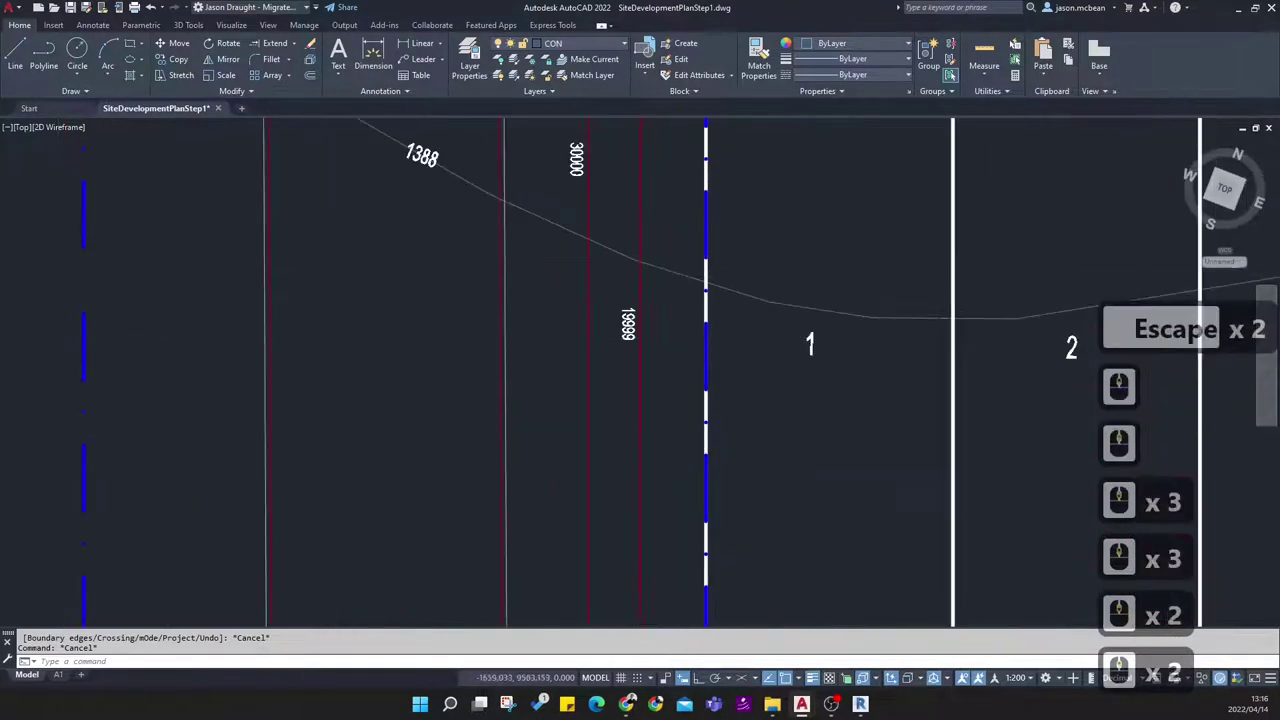
{"action": "scroll", "coordinate": [651, 341], "scroll_direction": "down", "scroll_amount": 2}
{"action": "left_click", "coordinate": [654, 474]}
{"action": "left_click", "coordinate": [624, 427]}
{"action": "key", "text": "Delete"}
{"action": "key", "text": "Delete"}
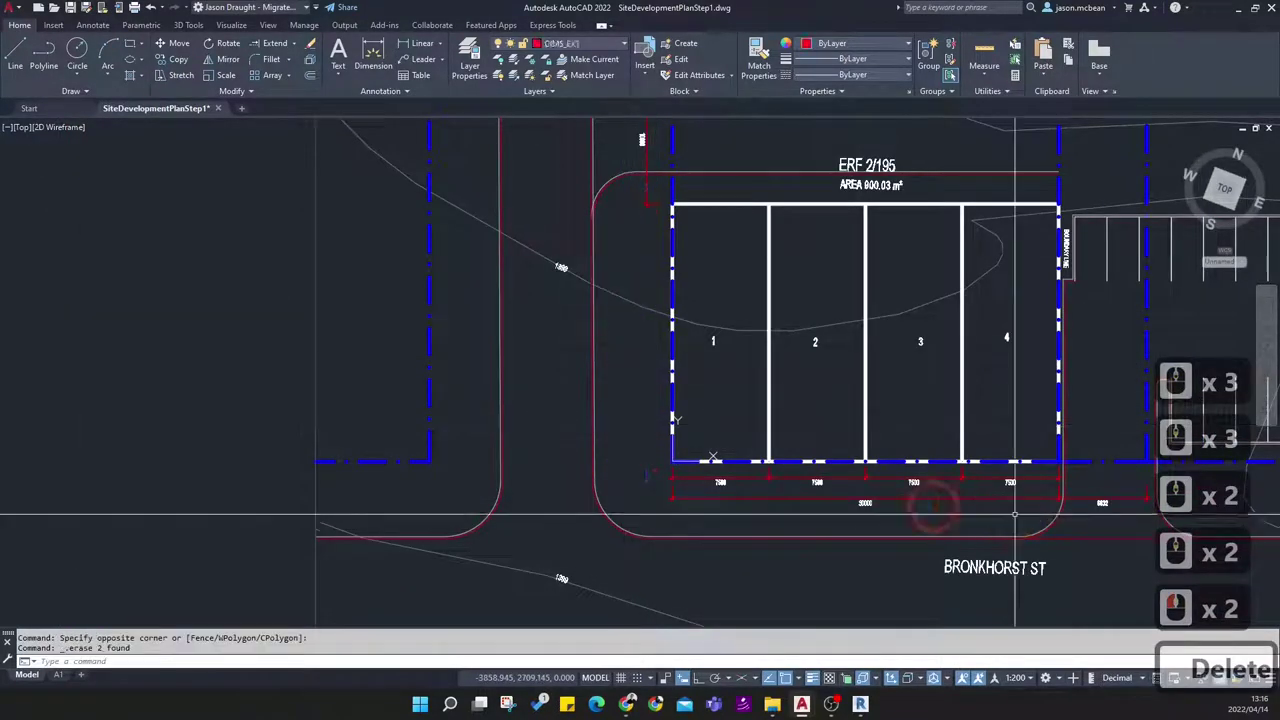
{"action": "key", "text": "Delete"}
Erase the row of unit width dimensions and the overall width dimension along the south side of units 1 to 4
{"action": "left_click", "coordinate": [963, 498]}
{"action": "left_click", "coordinate": [876, 490]}
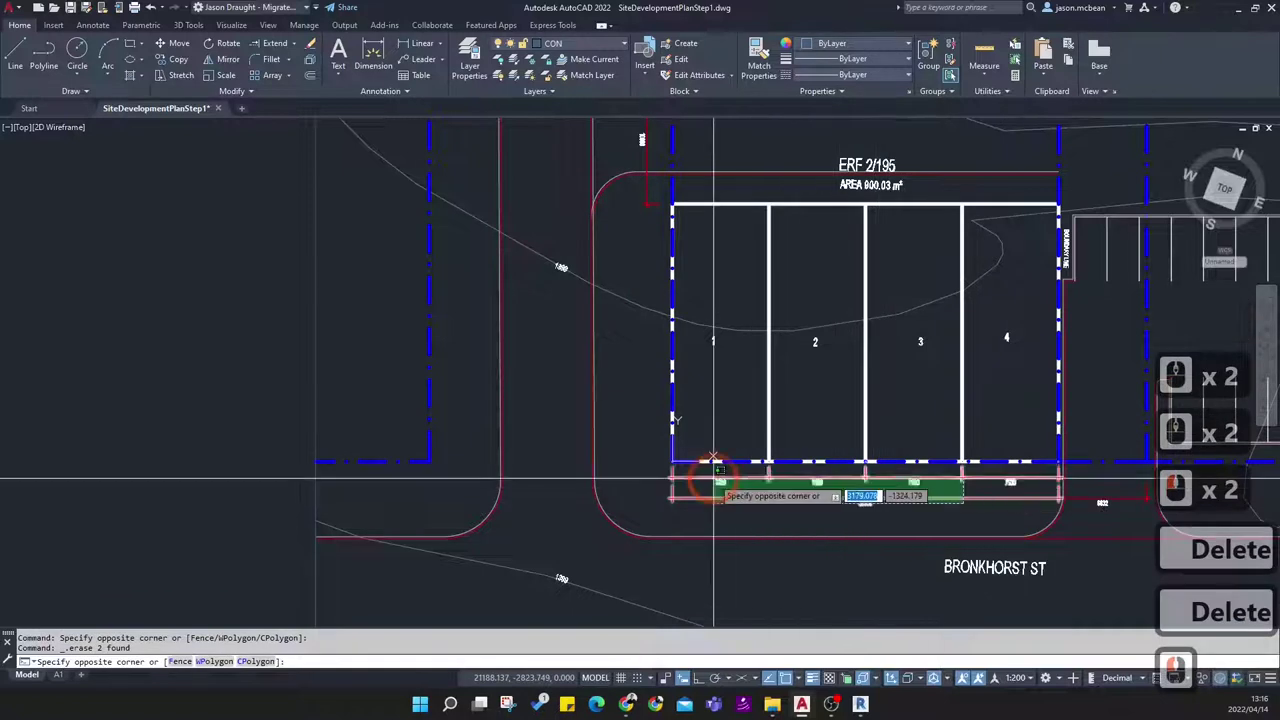
{"action": "key", "text": "Delete"}
{"action": "scroll", "coordinate": [737, 466], "scroll_direction": "down", "scroll_amount": 3}
{"action": "key", "text": "Delete"}
{"action": "scroll", "coordinate": [794, 462], "scroll_direction": "up", "scroll_amount": 2}
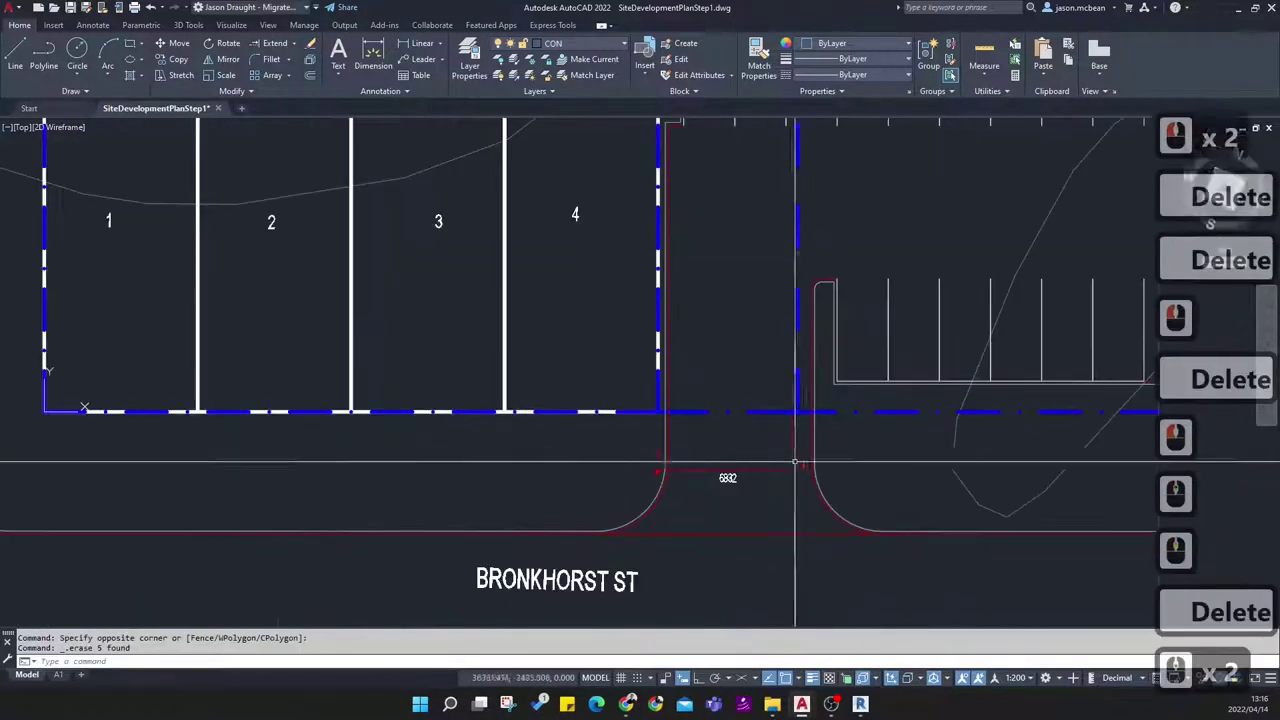
Erase the dimension across the east parking entrance and the remaining vertical dimension at the west driveway entrance
{"action": "left_click", "coordinate": [797, 466]}
{"action": "left_click", "coordinate": [737, 449]}
{"action": "key", "text": "Delete"}
{"action": "scroll", "coordinate": [750, 452], "scroll_direction": "down", "scroll_amount": 1}
{"action": "middle_click_drag", "start_coordinate": [674, 252], "coordinate": [740, 383]}
{"action": "left_click", "coordinate": [366, 220]}
{"action": "left_click", "coordinate": [336, 223]}
{"action": "key", "text": "Delete"}
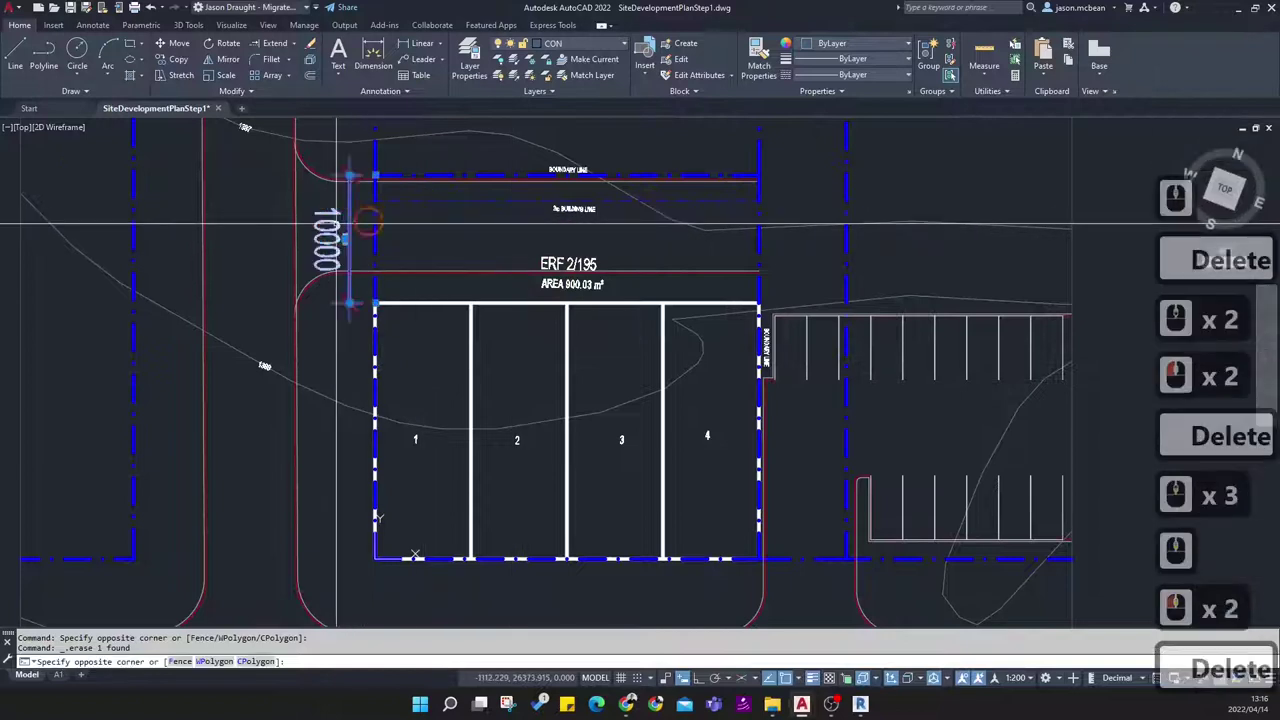
Straighten the ERF 2/195 label by setting its text rotation to 0 in its properties
{"action": "middle_click_drag", "start_coordinate": [544, 284], "coordinate": [585, 389]}
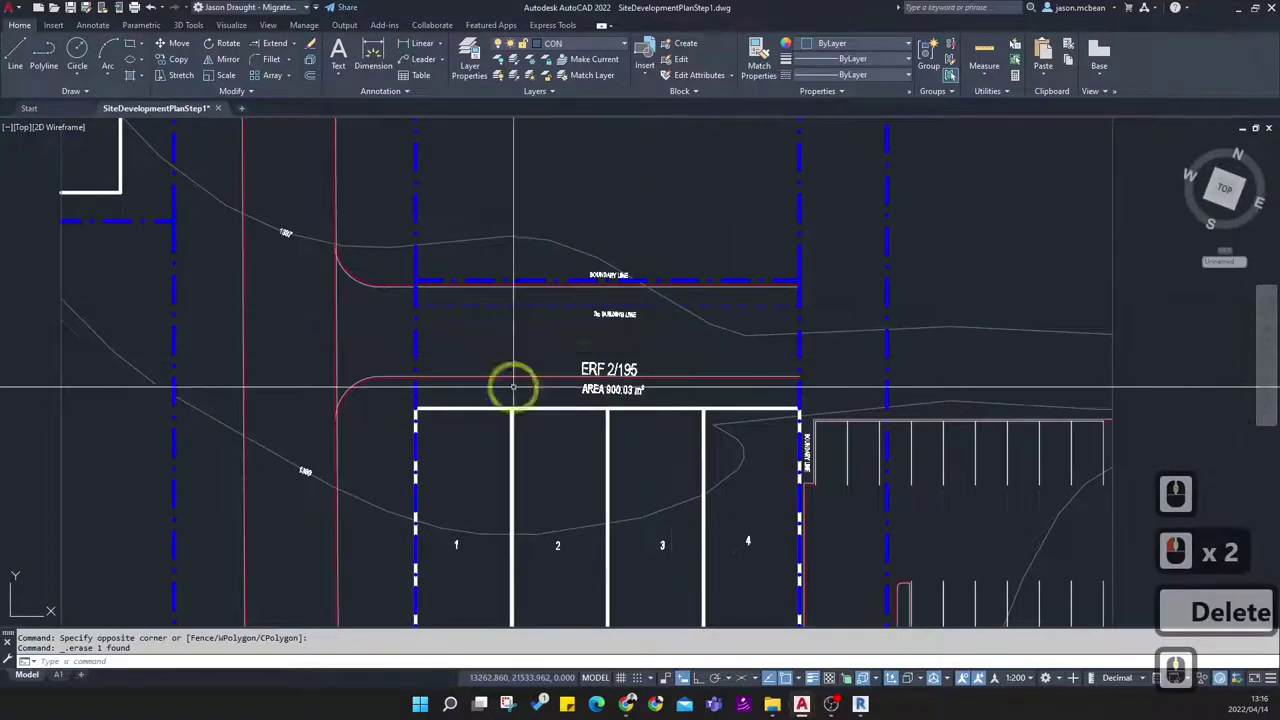
{"action": "scroll", "coordinate": [779, 345], "scroll_direction": "up", "scroll_amount": 1}
{"action": "scroll", "coordinate": [603, 368], "scroll_direction": "up", "scroll_amount": 6}
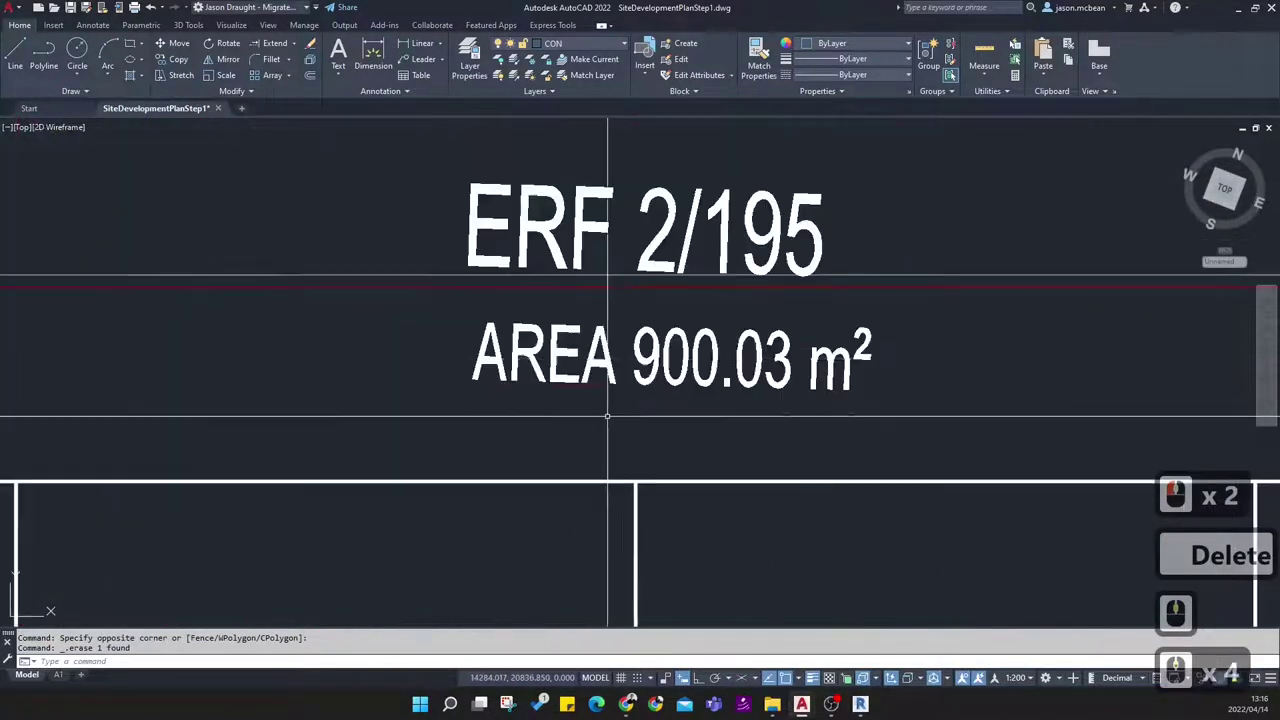
{"action": "scroll", "coordinate": [585, 360], "scroll_direction": "down", "scroll_amount": 2}
{"action": "scroll", "coordinate": [586, 338], "scroll_direction": "up", "scroll_amount": 3}
{"action": "left_click", "coordinate": [595, 309]}
{"action": "left_click", "coordinate": [477, 291]}
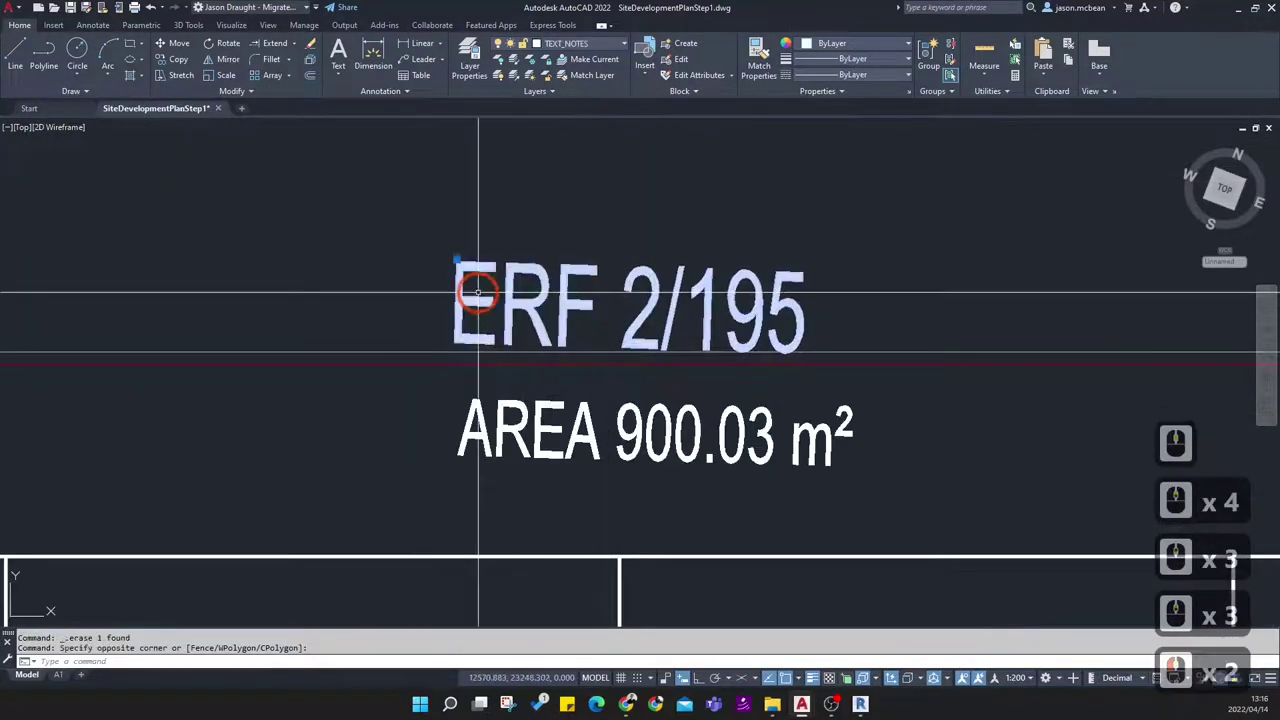
{"action": "key", "text": "ctrl+1"}
{"action": "key", "text": "ctrl+1"}
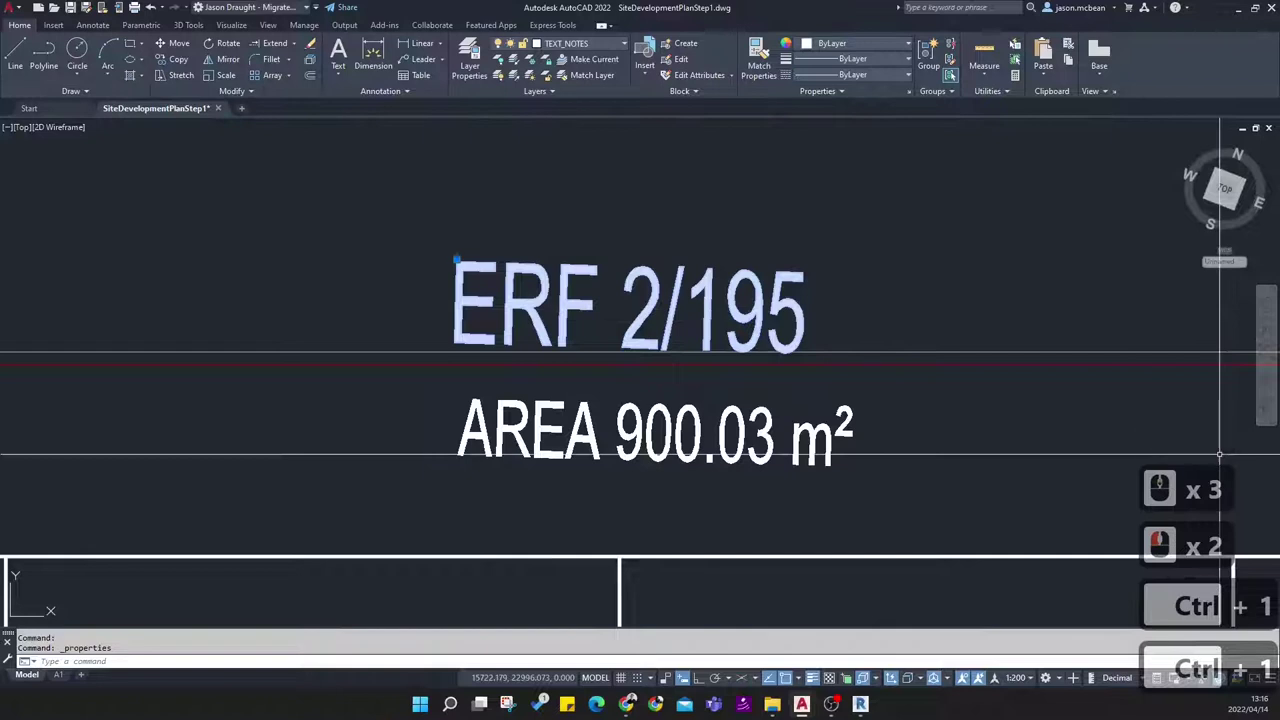
{"action": "left_click", "coordinate": [766, 419]}
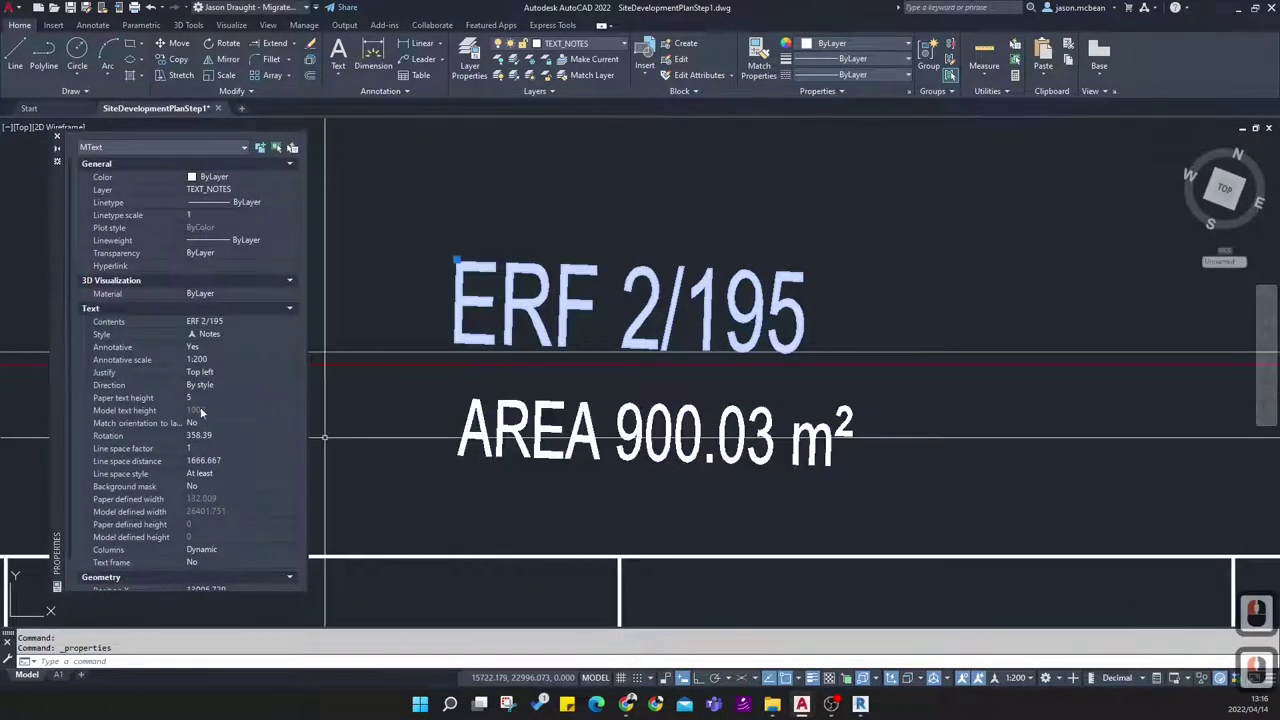
{"action": "left_click", "coordinate": [232, 435]}
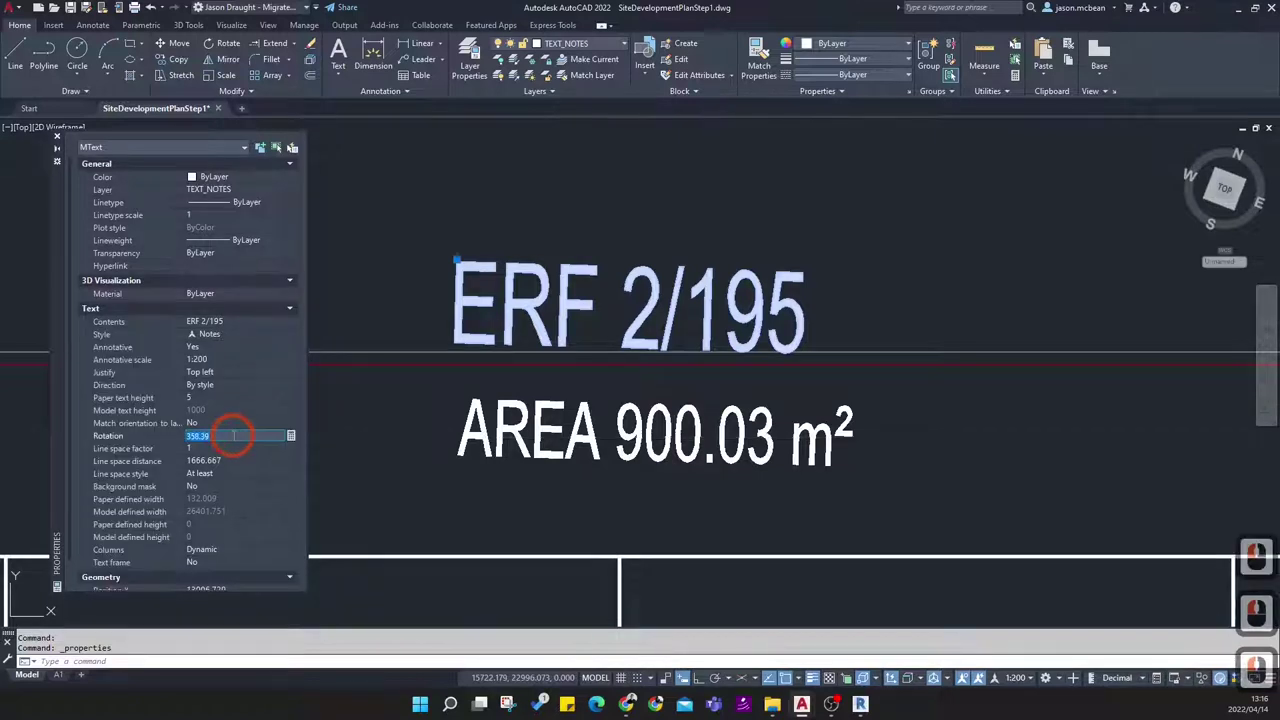
{"action": "type", "text": "0"}
{"action": "key", "text": "Return"}
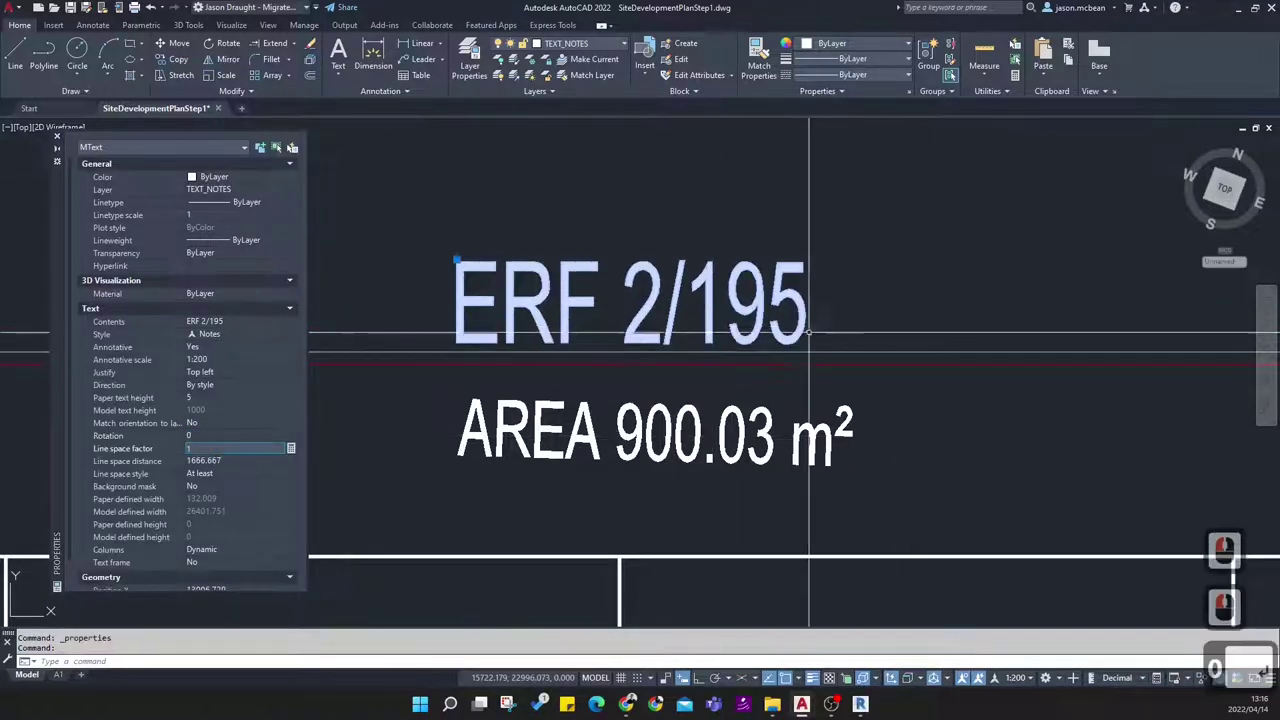
Set the rotation of the AREA 900.03 m² and horizontal 2m BUILDING LINE labels to 0 and close the properties
{"action": "scroll", "coordinate": [822, 333], "scroll_direction": "down", "scroll_amount": 2}
{"action": "key", "text": "Escape"}
{"action": "left_click", "coordinate": [763, 379]}
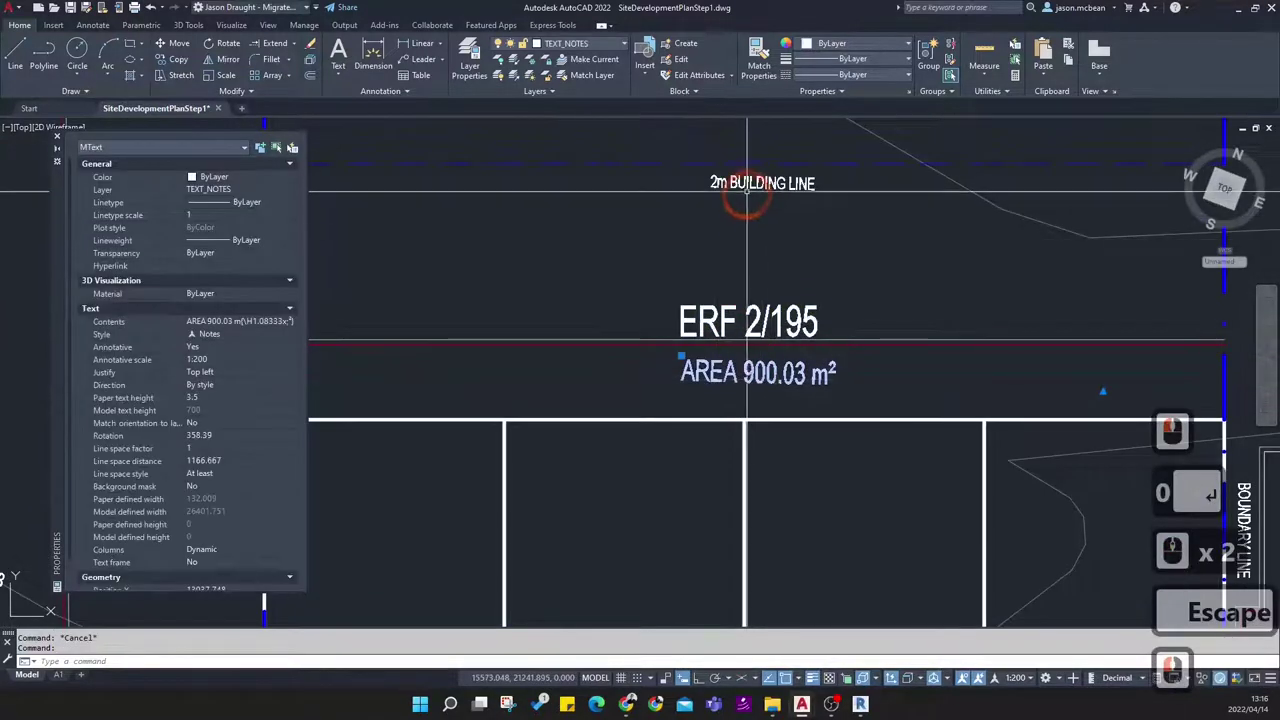
{"action": "left_click", "coordinate": [745, 192]}
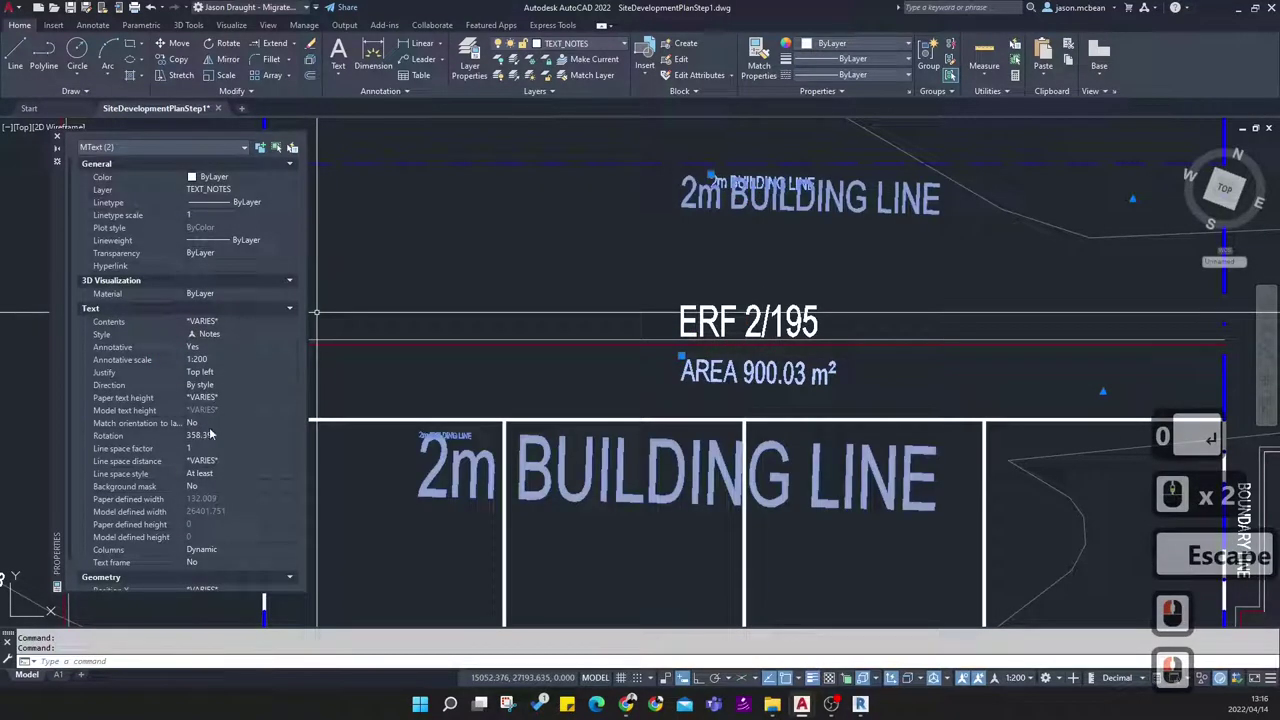
{"action": "left_click", "coordinate": [238, 458]}
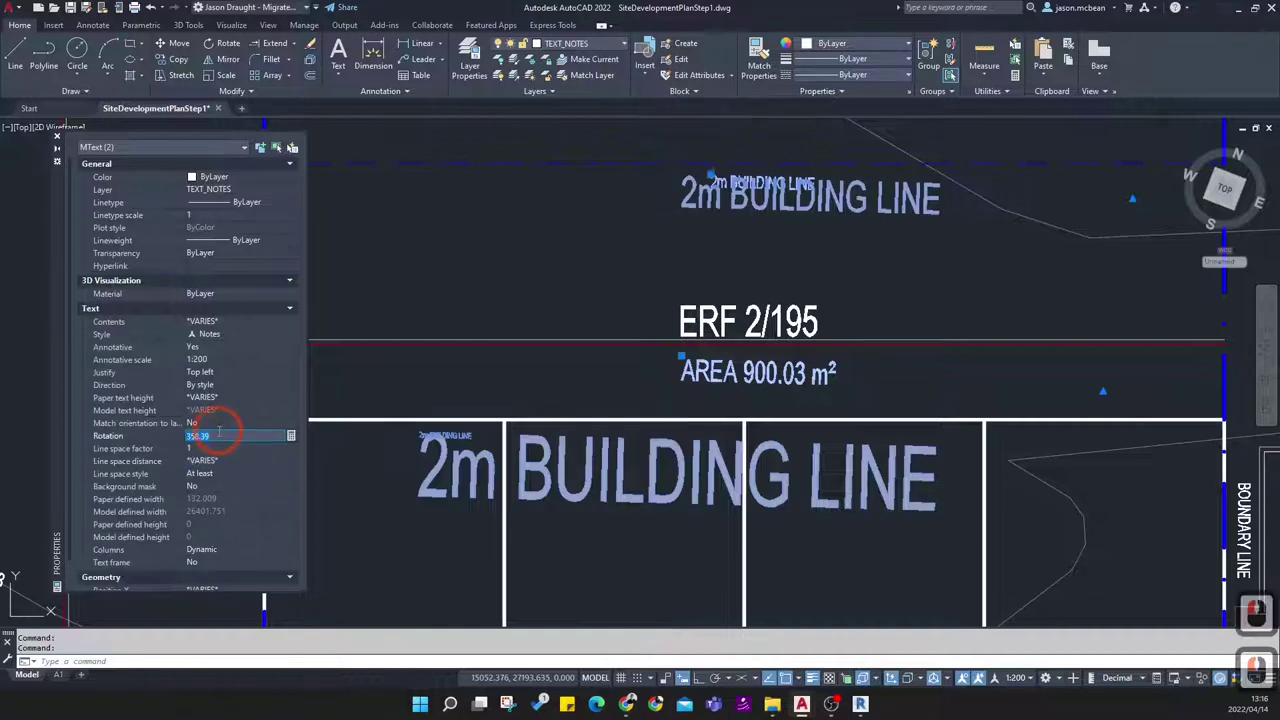
{"action": "scroll", "coordinate": [865, 402], "scroll_direction": "down", "scroll_amount": 2}
{"action": "key", "text": "Escape"}
{"action": "key", "text": "Escape"}
{"action": "key", "text": "Escape"}
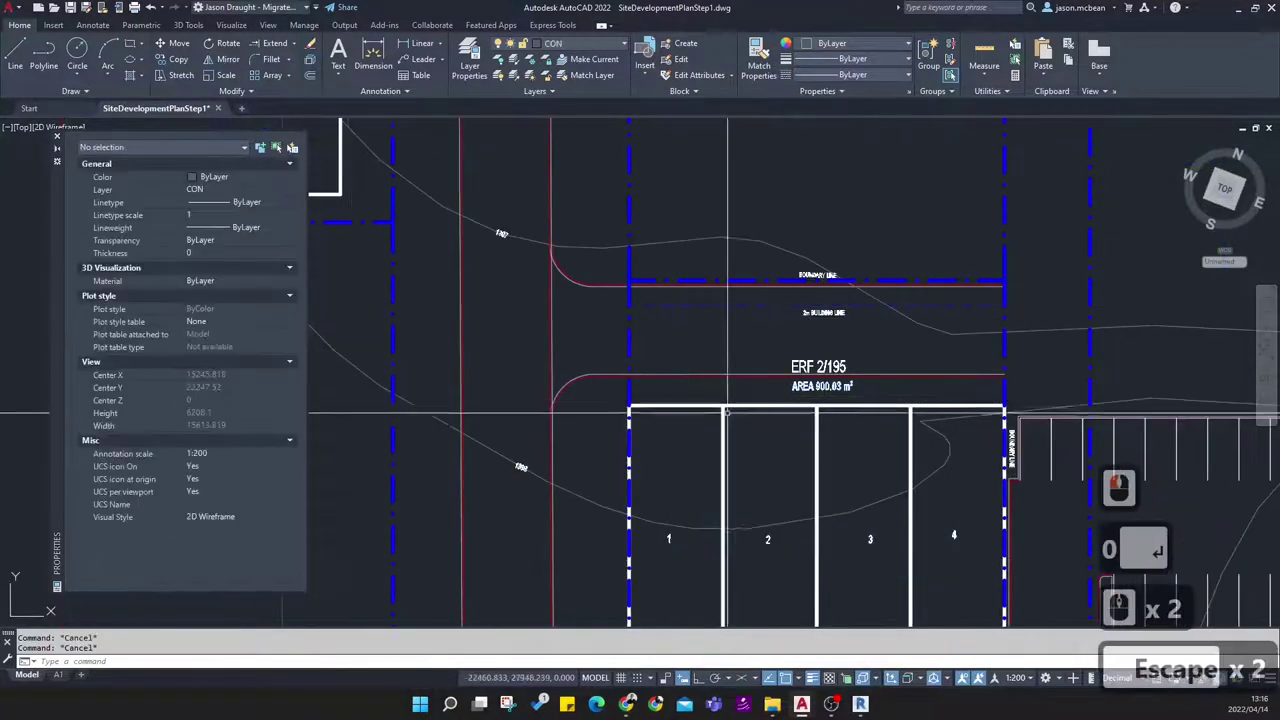
{"action": "left_click", "coordinate": [57, 138]}
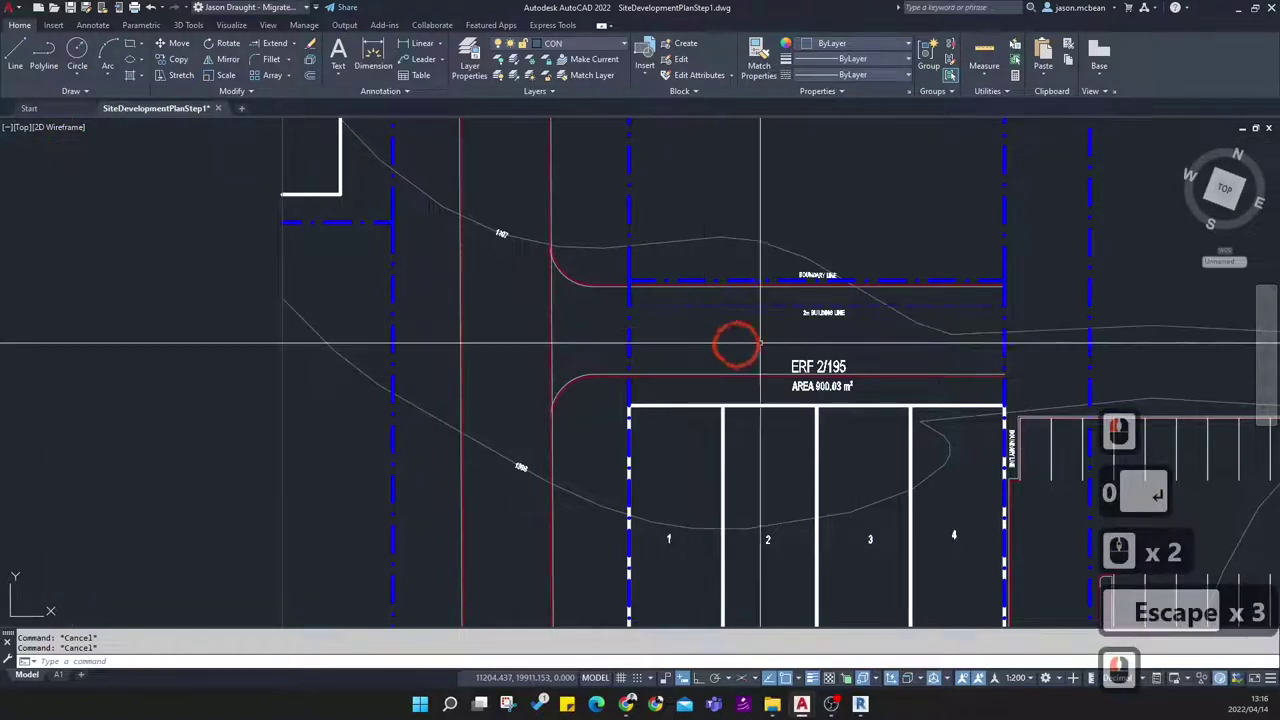
Examine the annotation scales assigned to the ERF 2/195 label in its object scale list
{"action": "mouse_move", "coordinate": [836, 368]}
{"action": "middle_mouse_down"}
{"action": "mouse_move", "coordinate": [745, 367]}
{"action": "mouse_move", "coordinate": [660, 313]}
{"action": "middle_mouse_up"}
{"action": "key", "text": "Escape"}
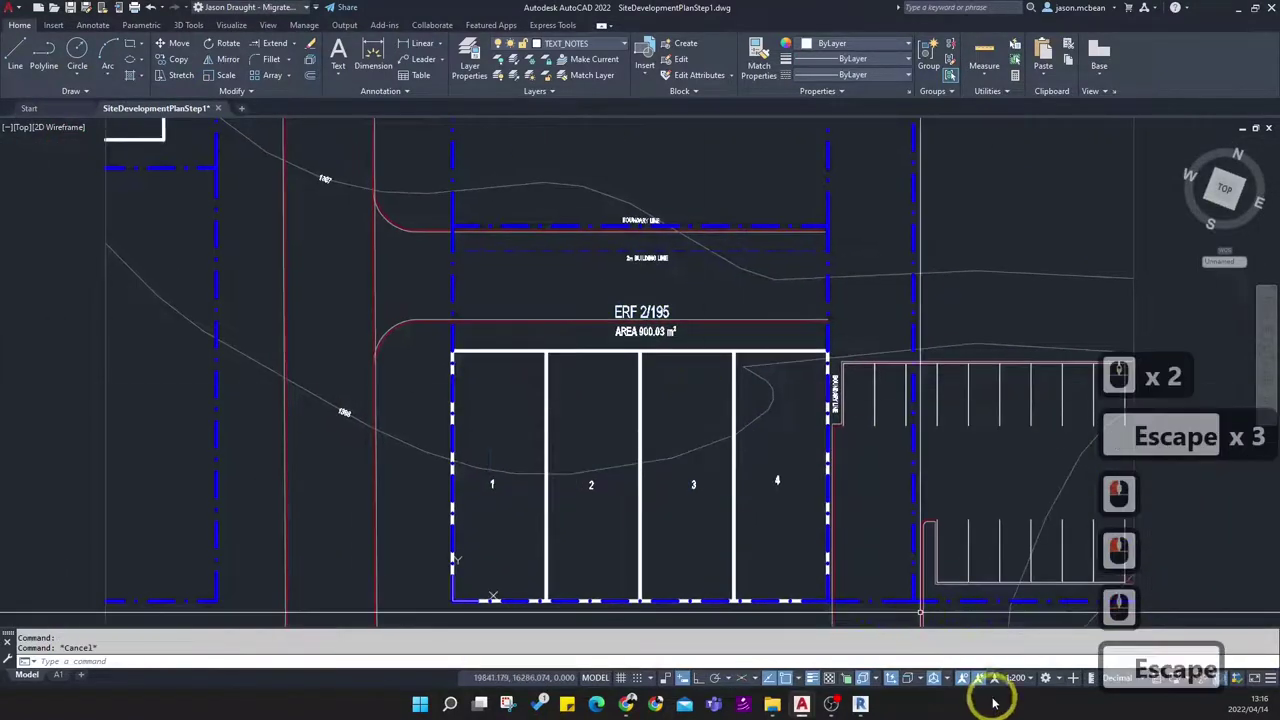
{"action": "left_click", "coordinate": [648, 312]}
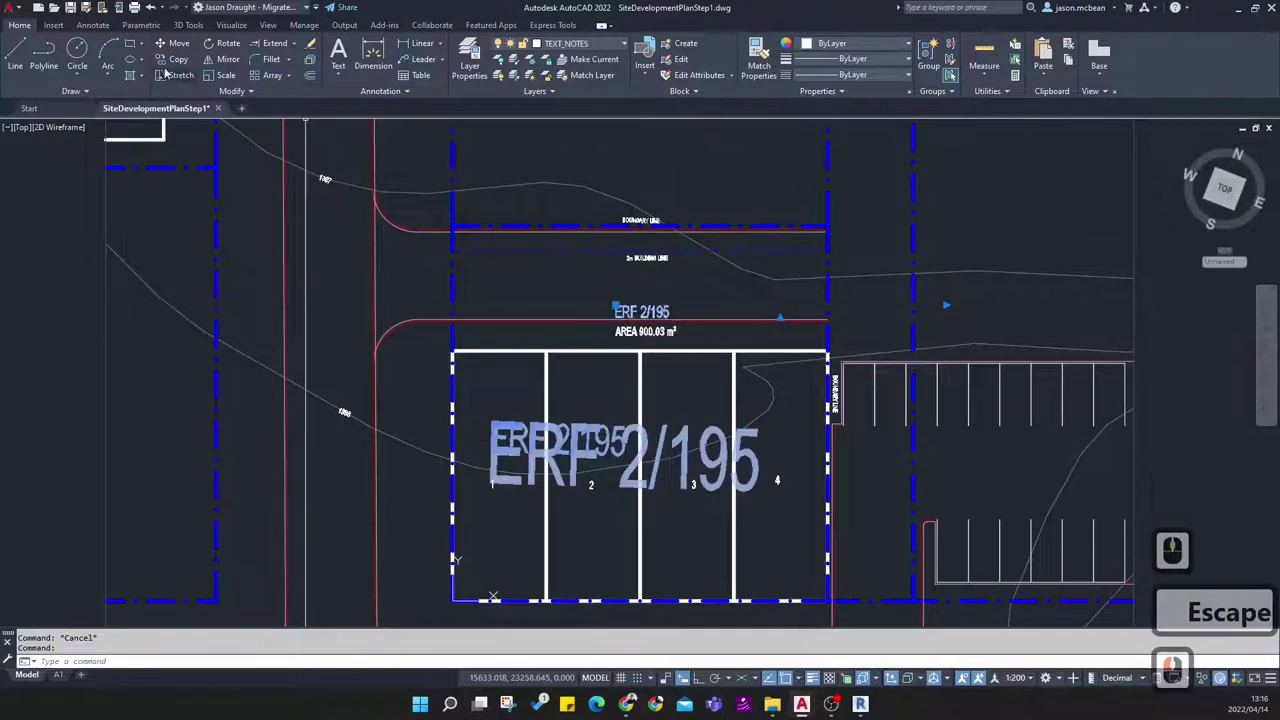
{"action": "left_click", "coordinate": [96, 26]}
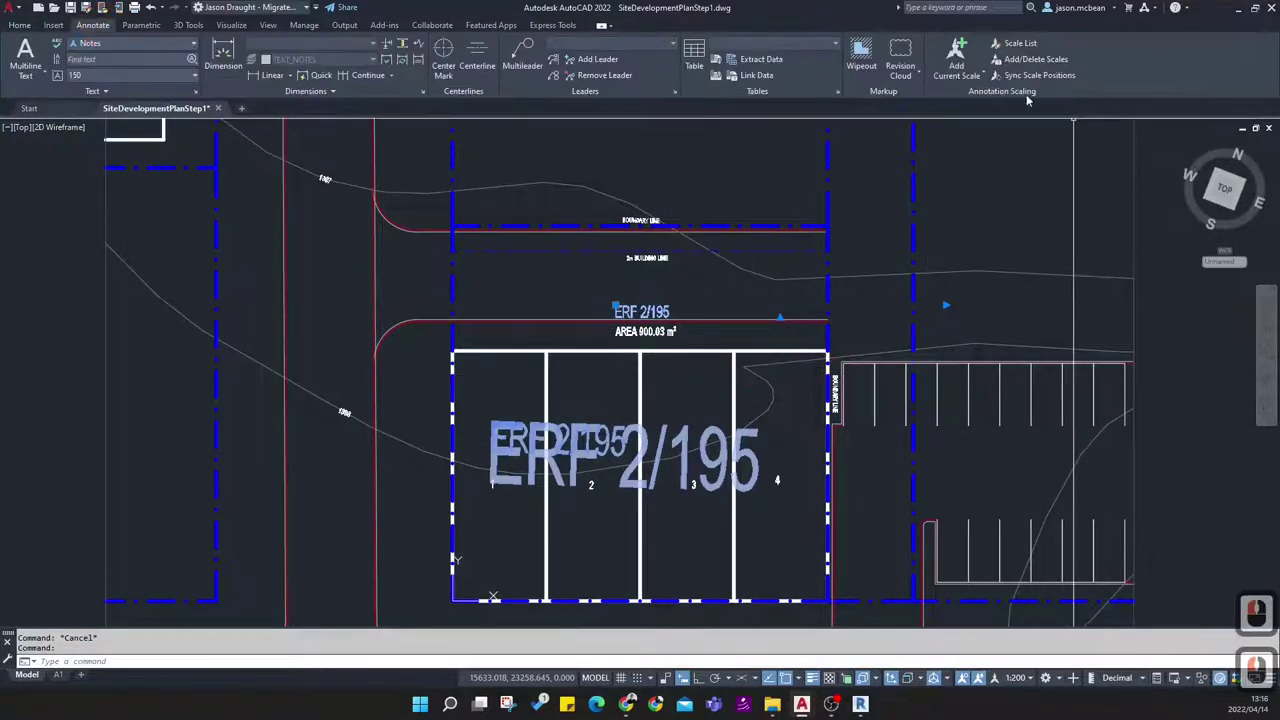
{"action": "left_click", "coordinate": [1018, 60]}
{"action": "left_click", "coordinate": [677, 410]}
{"action": "key", "text": "Return"}
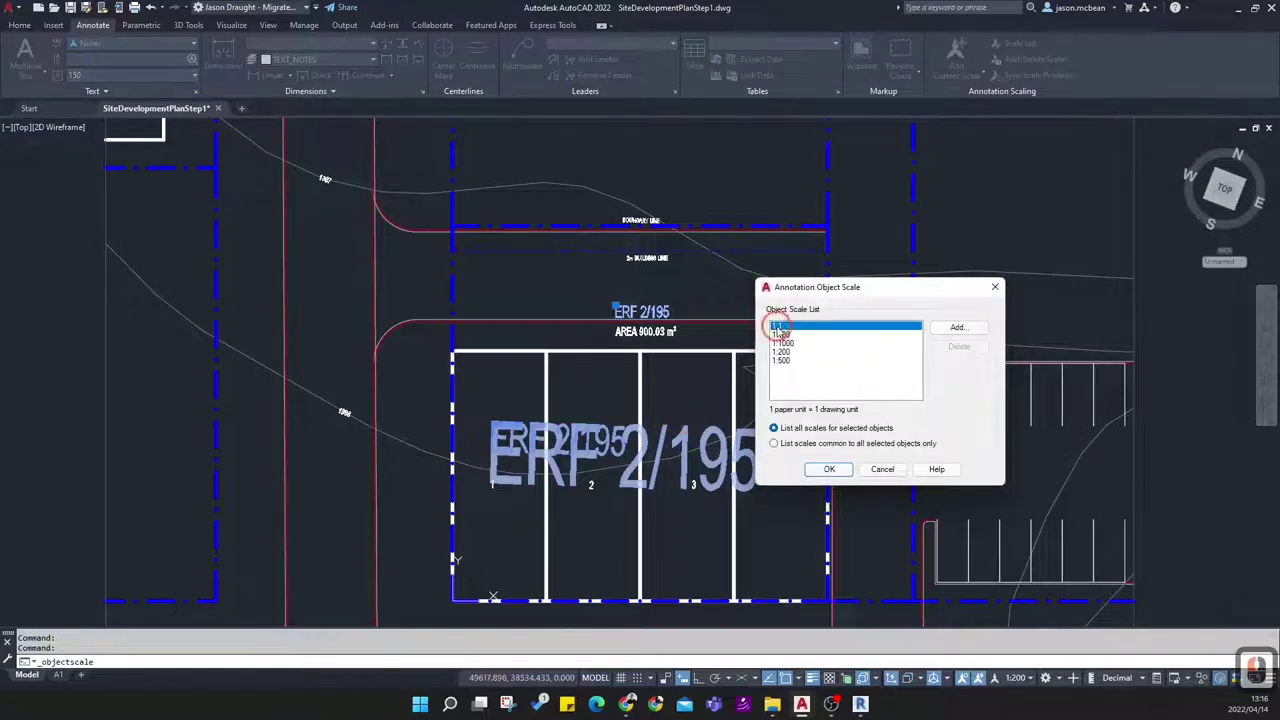
{"action": "left_click", "coordinate": [829, 469]}
{"action": "scroll", "coordinate": [757, 386], "scroll_direction": "down", "scroll_amount": 7}
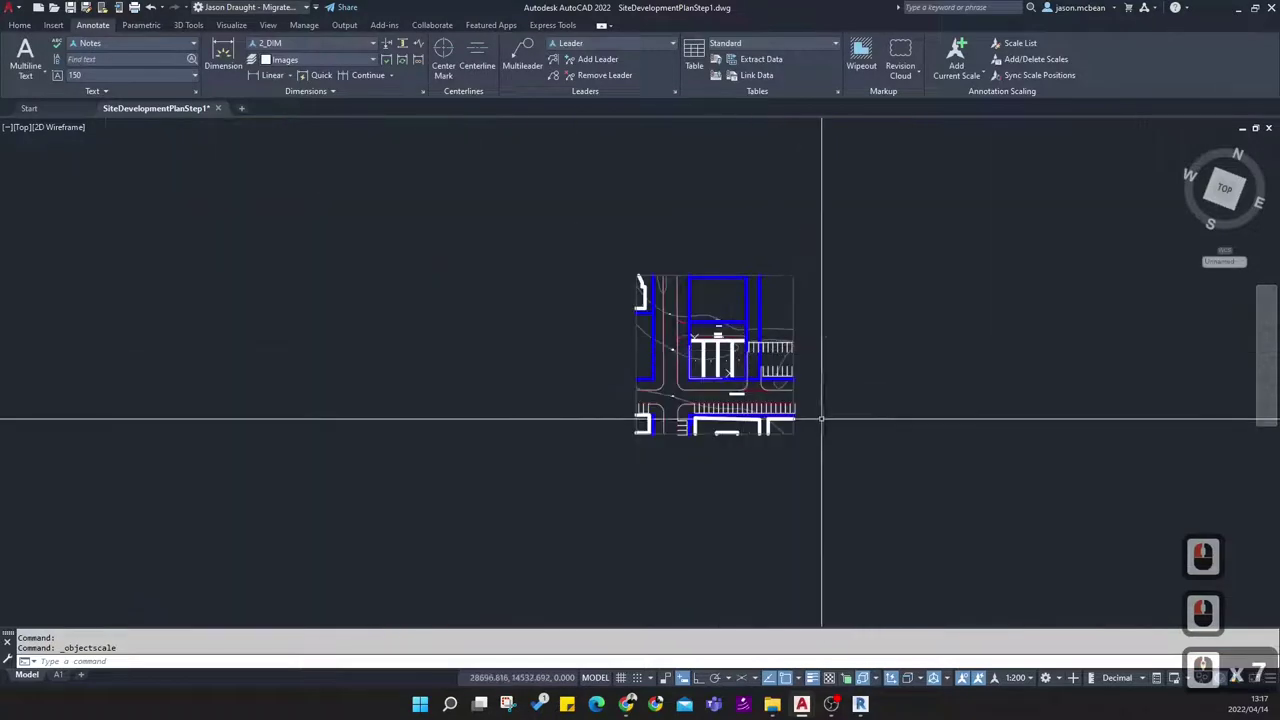
Toggle the display of annotations for all scales off and back on over the wider locality plan
{"action": "middle_click_drag", "start_coordinate": [577, 349], "coordinate": [491, 343]}
{"action": "scroll", "coordinate": [491, 343], "scroll_direction": "down", "scroll_amount": 3}
{"action": "scroll", "coordinate": [786, 440], "scroll_direction": "up", "scroll_amount": 5}
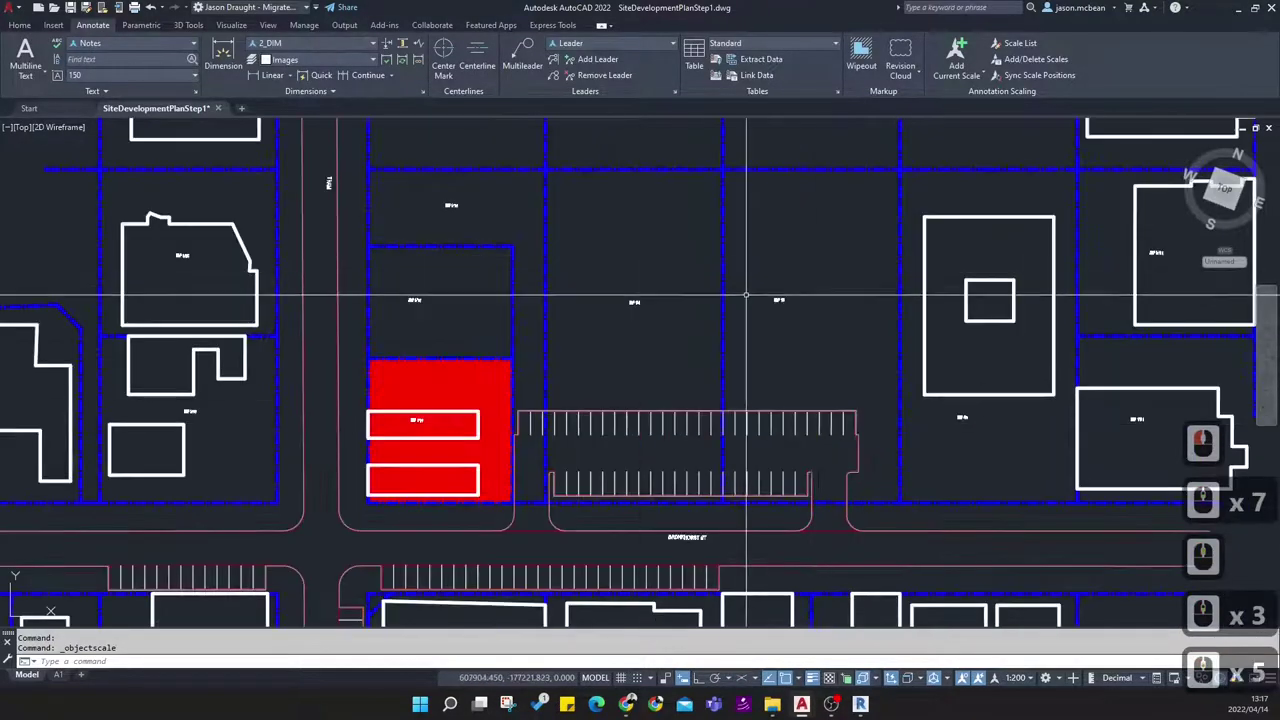
{"action": "left_click", "coordinate": [777, 274]}
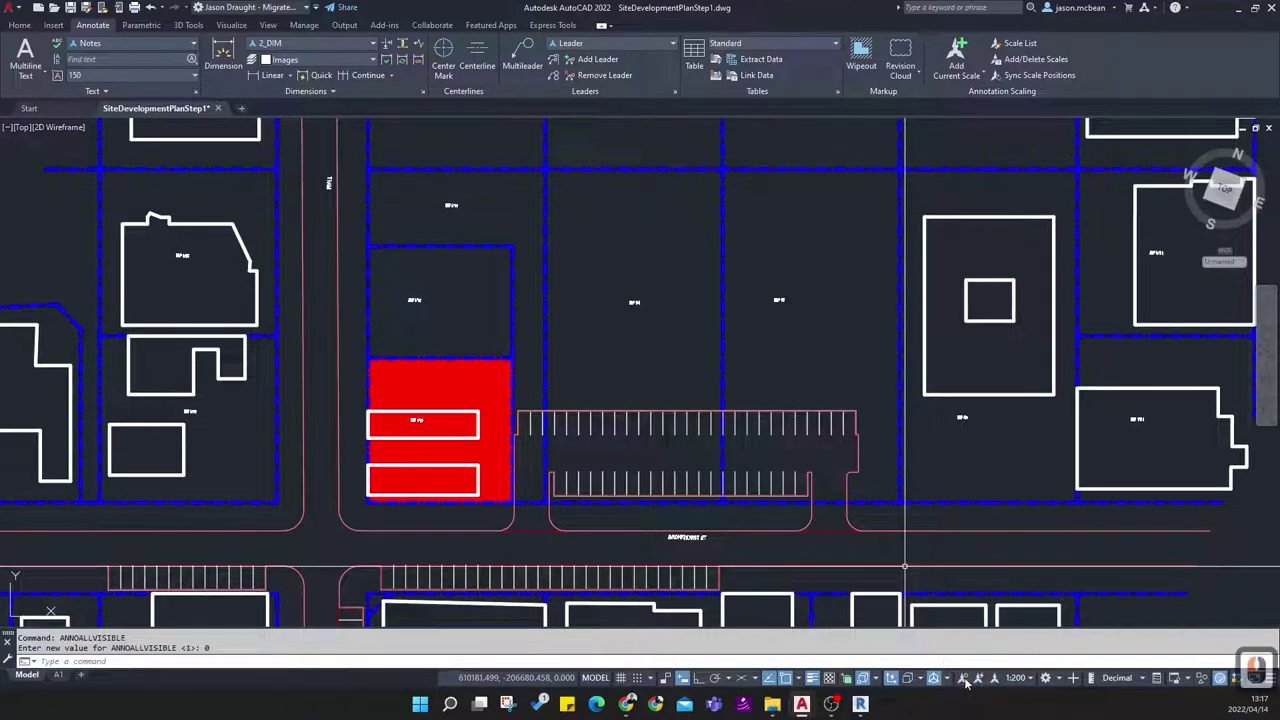
{"action": "left_click", "coordinate": [943, 462]}
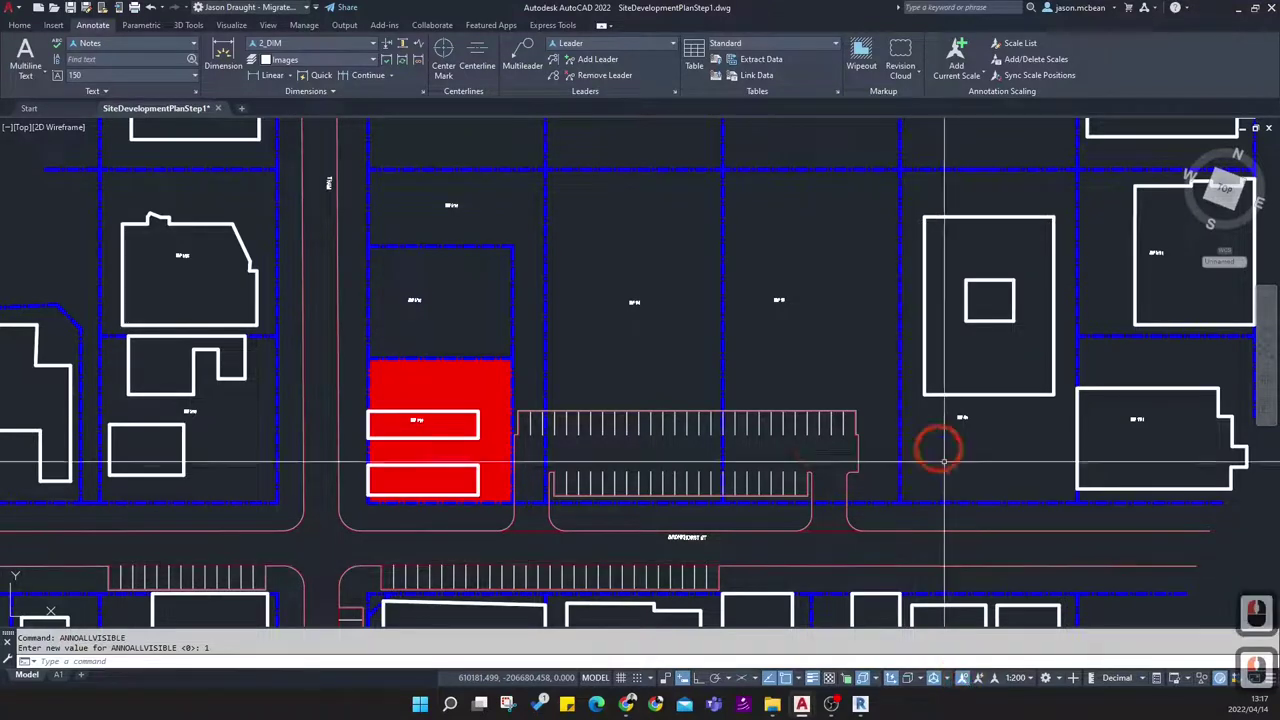
Inspect the scale representations of the ERF 193 label in the wider locality plan and clear the selection
{"action": "scroll", "coordinate": [822, 330], "scroll_direction": "up", "scroll_amount": 6}
{"action": "left_click", "coordinate": [808, 389]}
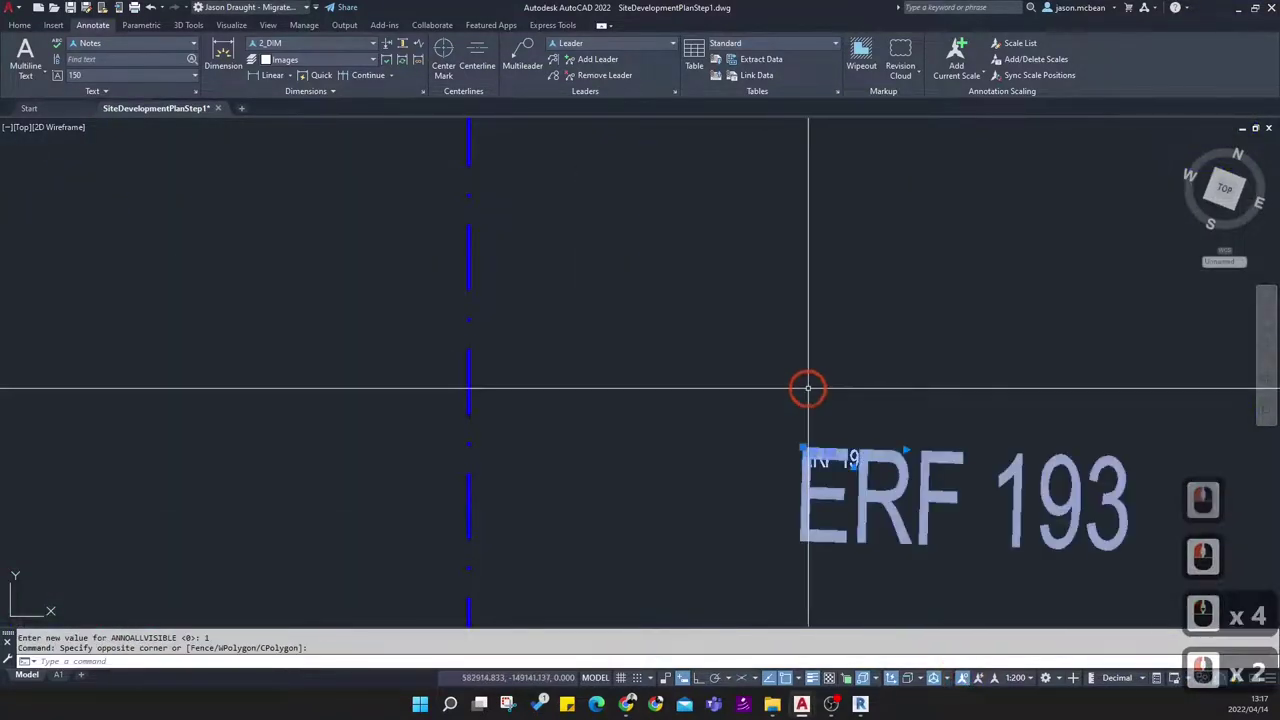
{"action": "scroll", "coordinate": [808, 389], "scroll_direction": "down", "scroll_amount": 9}
{"action": "key", "text": "Escape"}
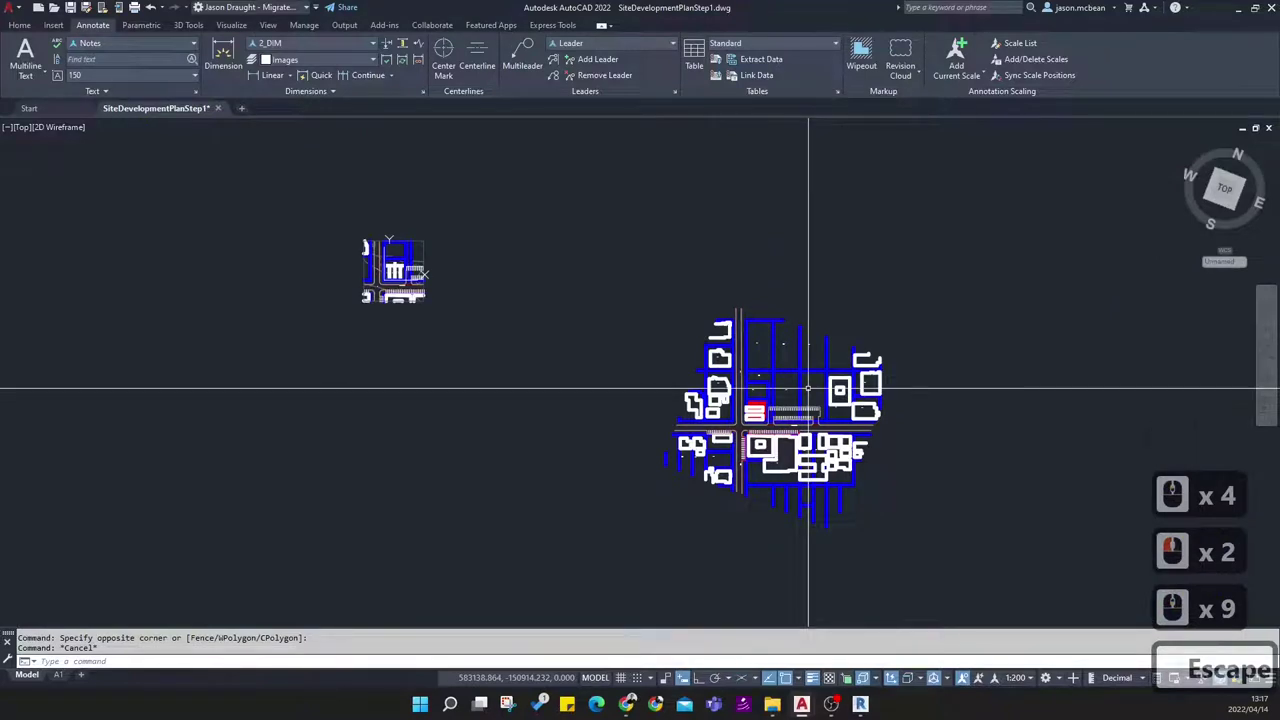
Select the whole ERF 2/195 site plan and remove the surplus annotation scales from its objects' scale list
{"action": "scroll", "coordinate": [808, 389], "scroll_direction": "up", "scroll_amount": 4}
{"action": "scroll", "coordinate": [728, 407], "scroll_direction": "down", "scroll_amount": 5}
{"action": "scroll", "coordinate": [588, 306], "scroll_direction": "up", "scroll_amount": 4}
{"action": "middle_click_drag", "start_coordinate": [830, 432], "coordinate": [669, 349]}
{"action": "scroll", "coordinate": [529, 338], "scroll_direction": "up", "scroll_amount": 3}
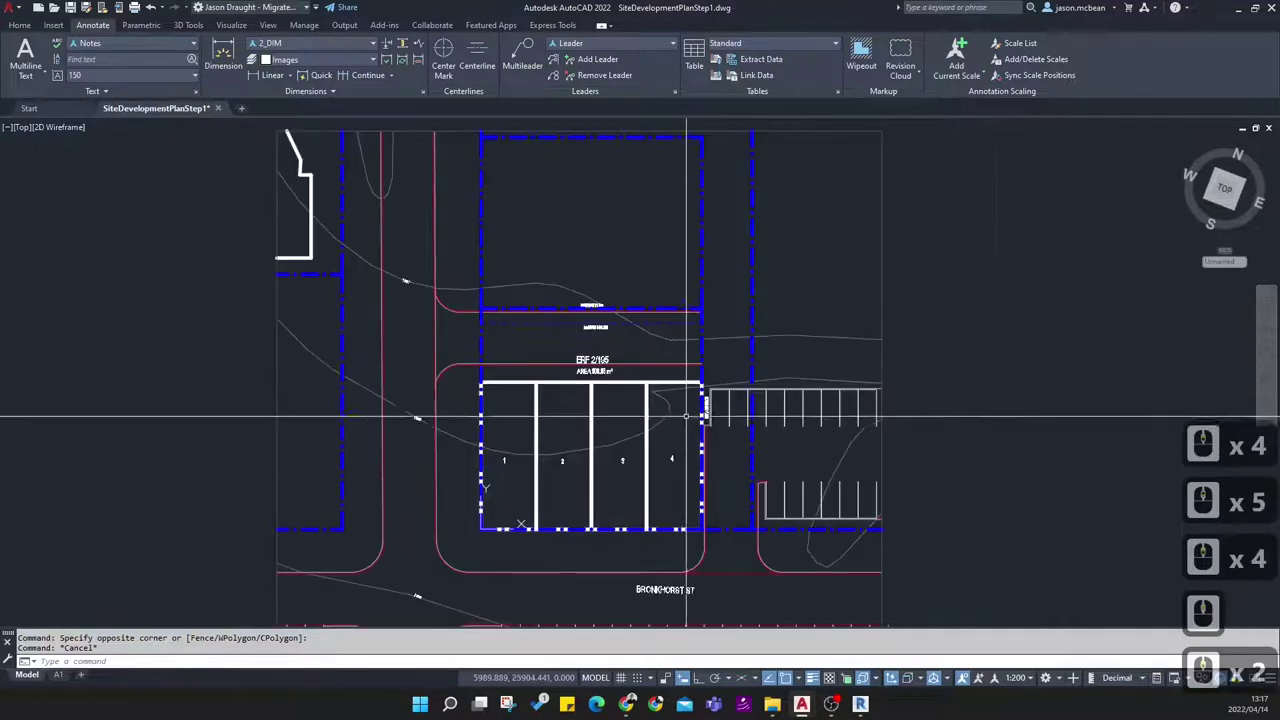
{"action": "middle_click_drag", "start_coordinate": [489, 400], "coordinate": [591, 395]}
{"action": "key", "text": "Escape"}
{"action": "scroll", "coordinate": [556, 423], "scroll_direction": "down", "scroll_amount": 4}
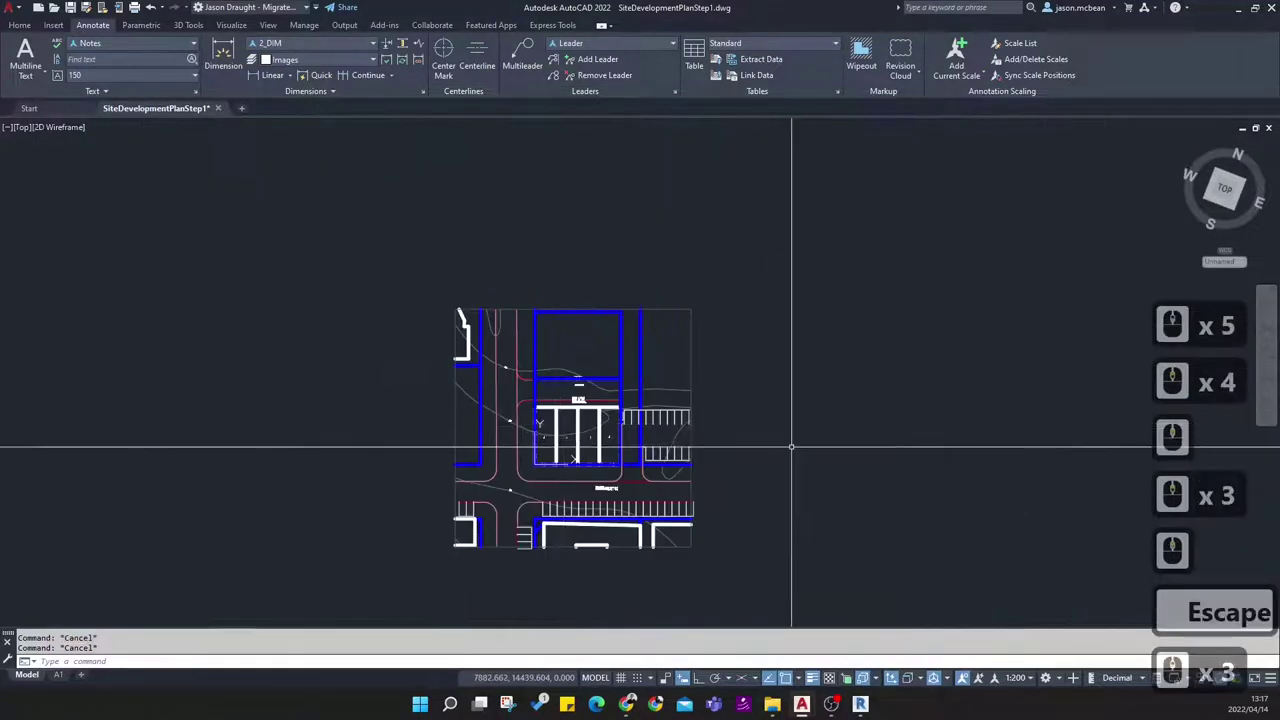
{"action": "left_click", "coordinate": [780, 557]}
{"action": "left_click", "coordinate": [414, 226]}
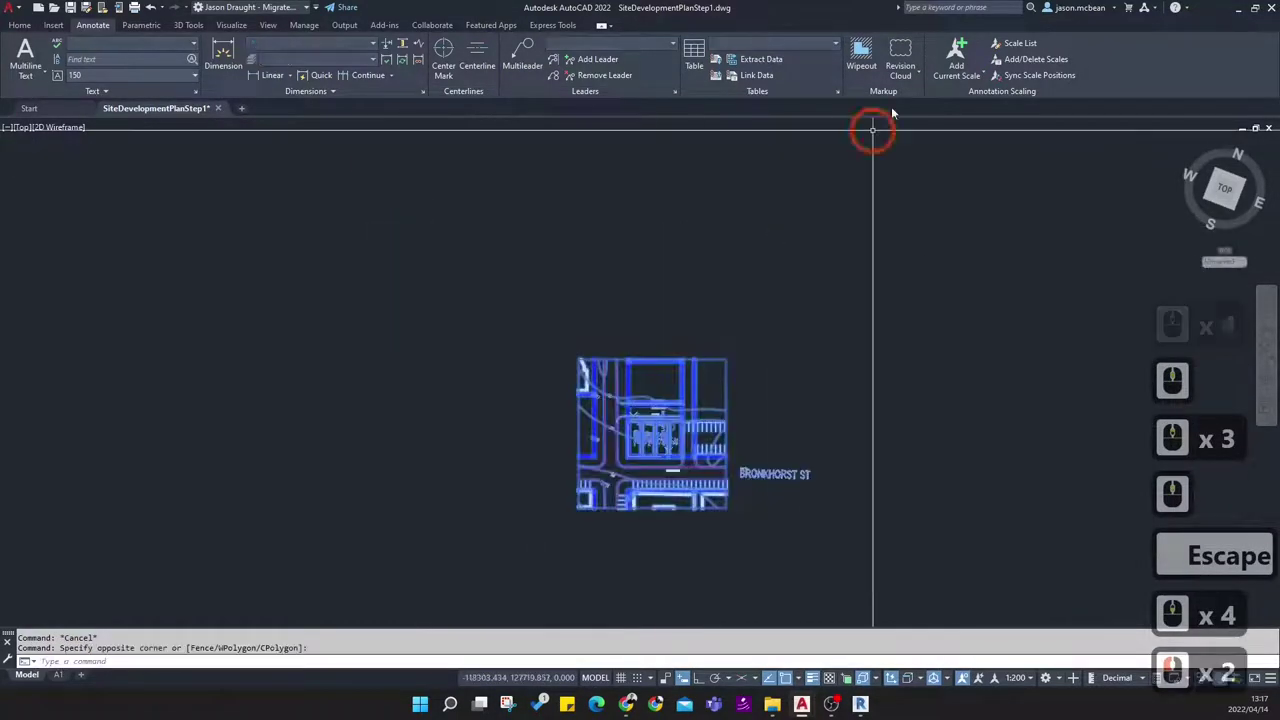
{"action": "left_click", "coordinate": [1030, 59]}
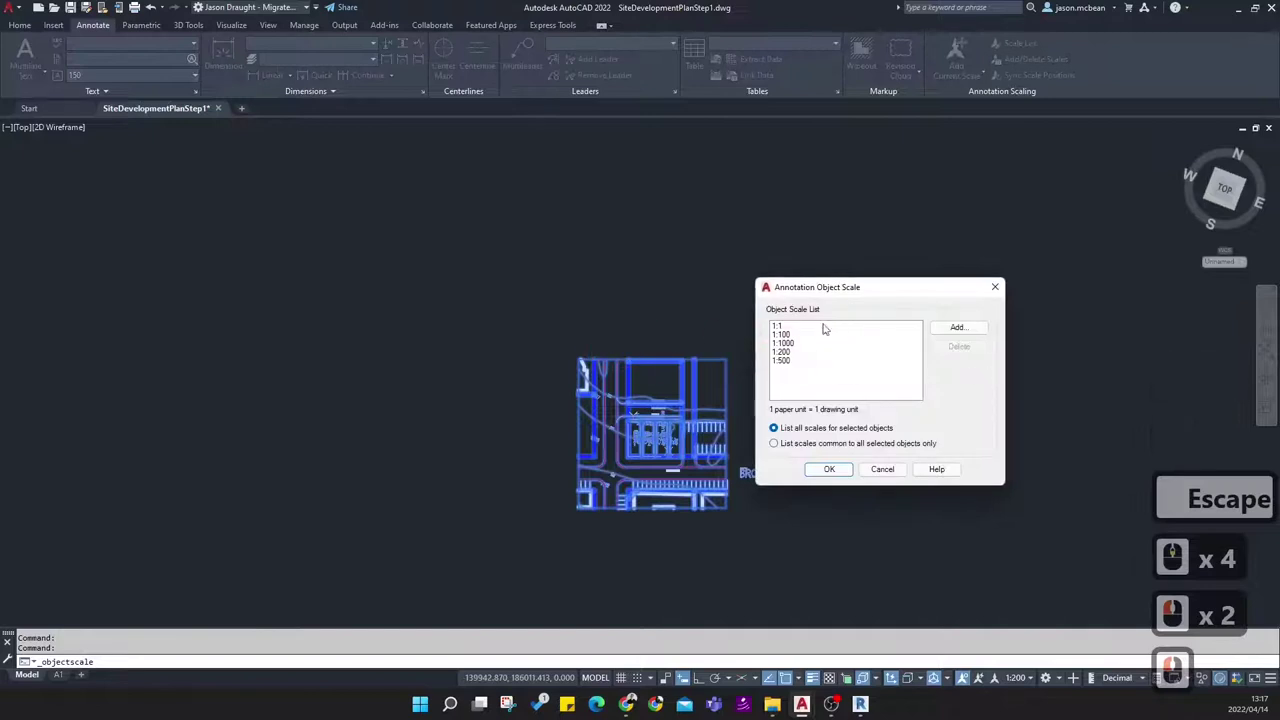
{"action": "left_click", "coordinate": [828, 471]}
Check the scale representations of the ERF 2/195 and AREA 900.03 m² labels and clear the selection
{"action": "scroll", "coordinate": [730, 434], "scroll_direction": "up", "scroll_amount": 5}
{"action": "left_click", "coordinate": [848, 437]}
{"action": "scroll", "coordinate": [734, 388], "scroll_direction": "down", "scroll_amount": 4}
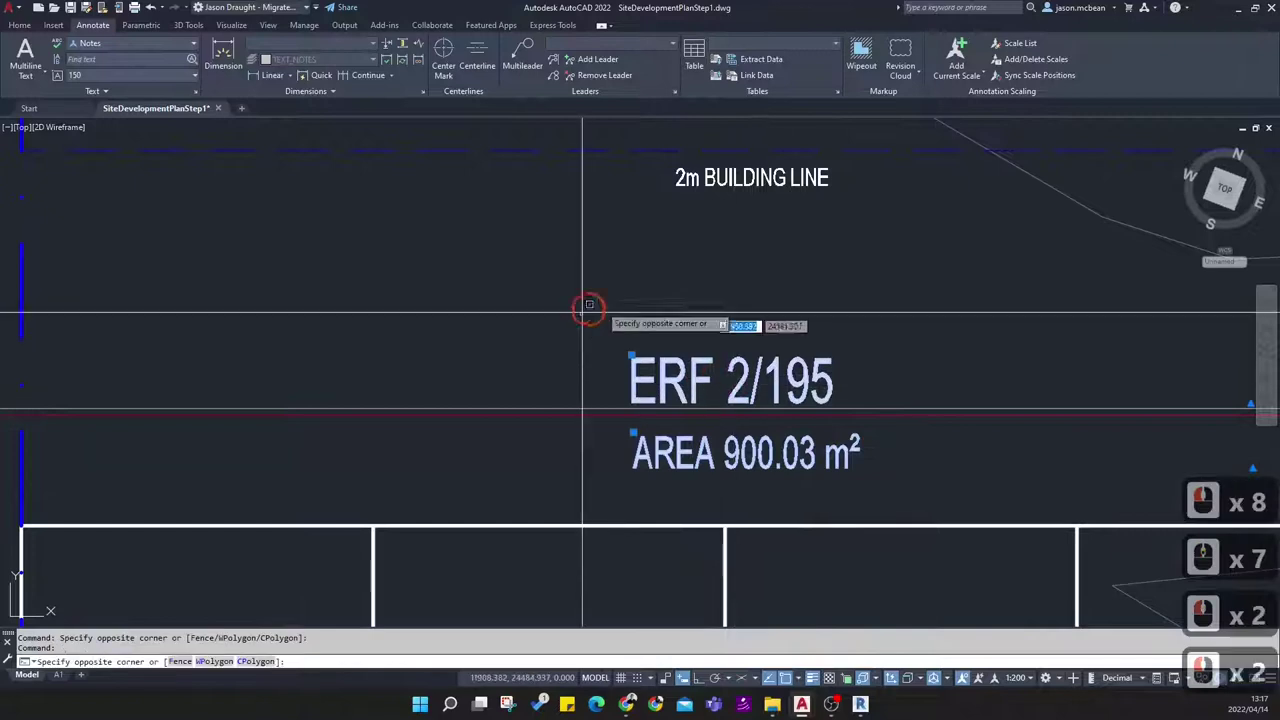
{"action": "key", "text": "Escape"}
{"action": "key", "text": "Escape"}
{"action": "key", "text": "Escape"}
Examine the labels, contours and boundary lines around ERF 2/195 and units 1 to 4
{"action": "scroll", "coordinate": [705, 272], "scroll_direction": "up", "scroll_amount": 4}
{"action": "scroll", "coordinate": [595, 323], "scroll_direction": "down", "scroll_amount": 3}
{"action": "middle_click_drag", "start_coordinate": [475, 344], "coordinate": [555, 254]}
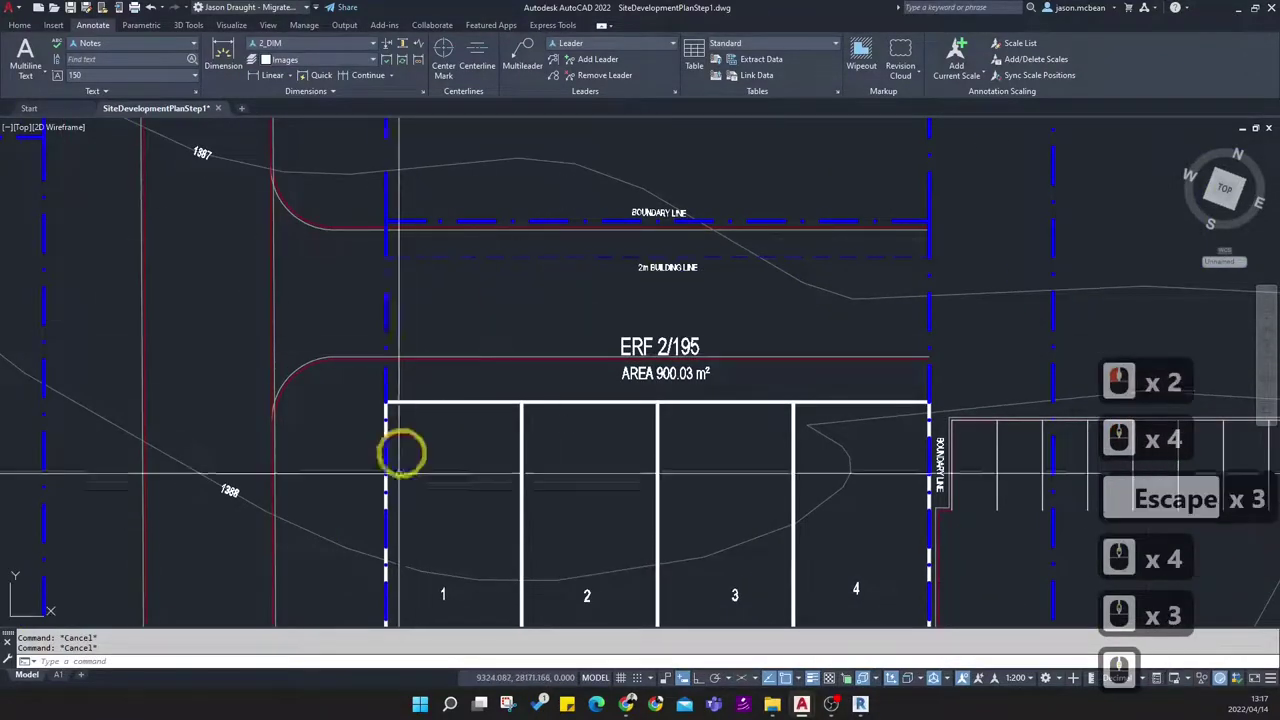
{"action": "middle_click_drag", "start_coordinate": [561, 415], "coordinate": [640, 295]}
{"action": "scroll", "coordinate": [494, 243], "scroll_direction": "down", "scroll_amount": 2}
{"action": "scroll", "coordinate": [511, 266], "scroll_direction": "up", "scroll_amount": 3}
{"action": "scroll", "coordinate": [822, 214], "scroll_direction": "up", "scroll_amount": 1}
{"action": "scroll", "coordinate": [688, 251], "scroll_direction": "down", "scroll_amount": 3}
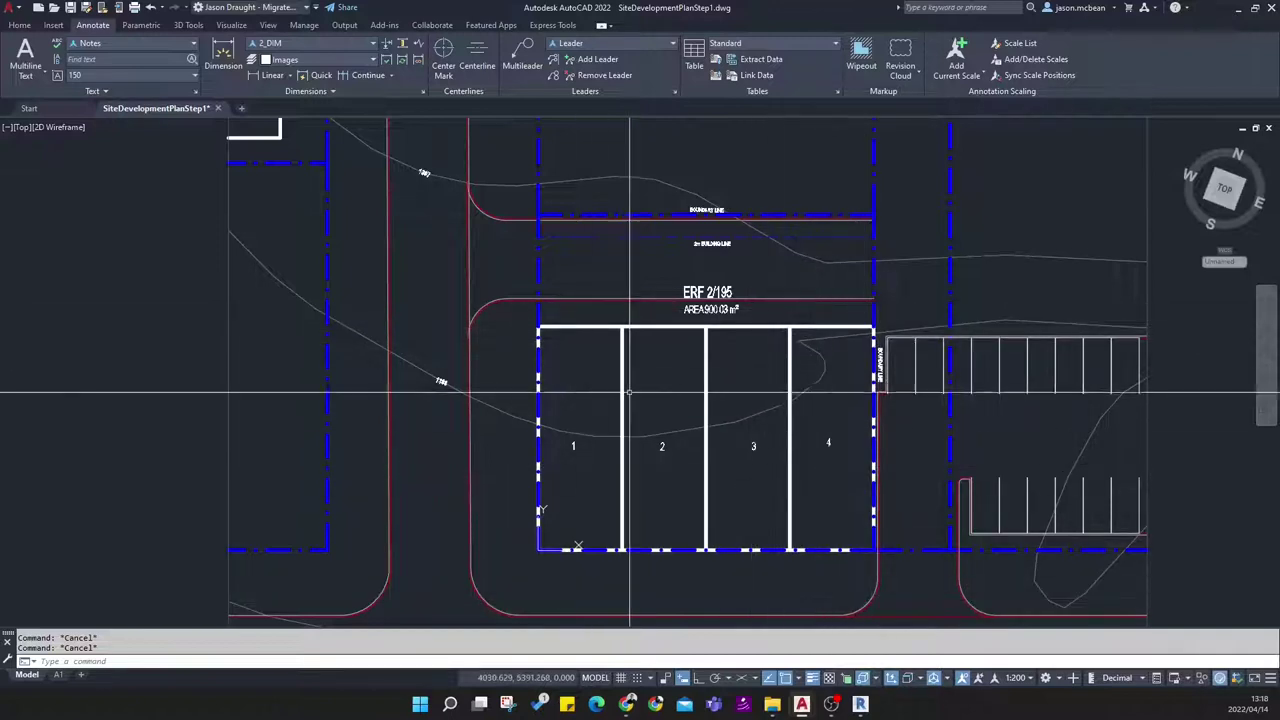
Check the scale representations of the horizontal BOUNDARY LINE and 2m BUILDING LINE labels and clear the selection
{"action": "scroll", "coordinate": [690, 300], "scroll_direction": "up", "scroll_amount": 5}
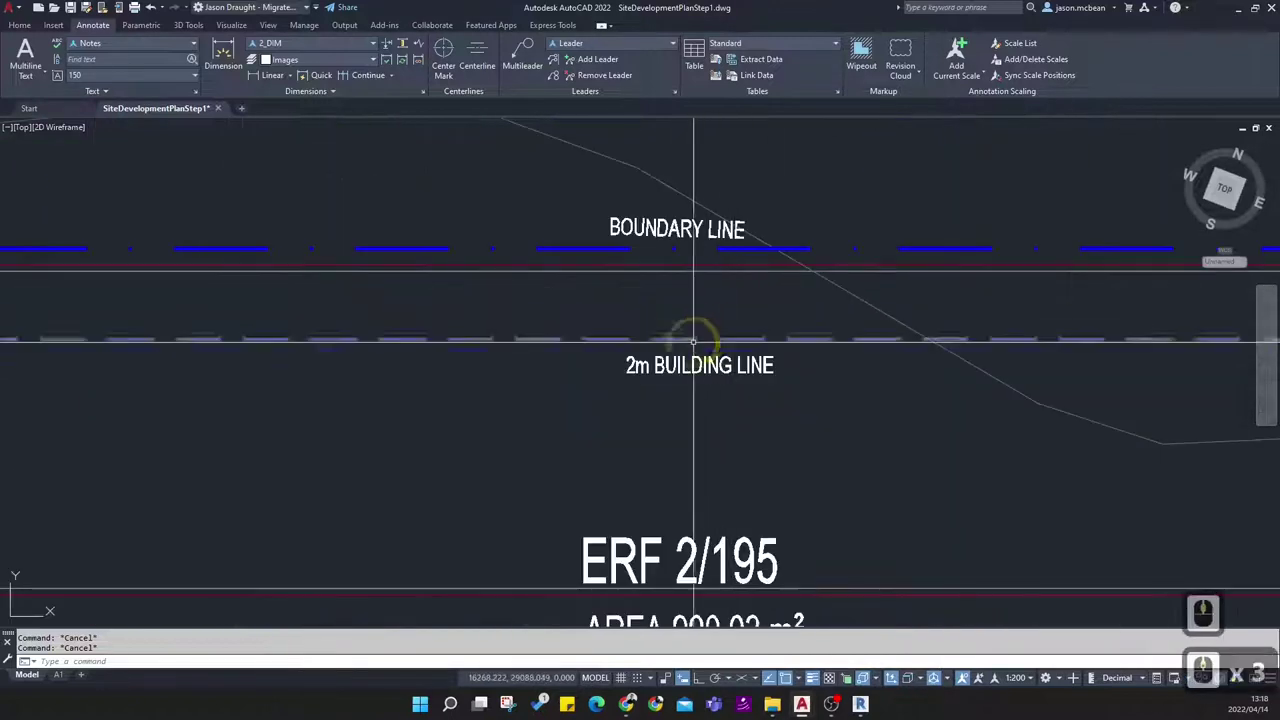
{"action": "left_click", "coordinate": [619, 366]}
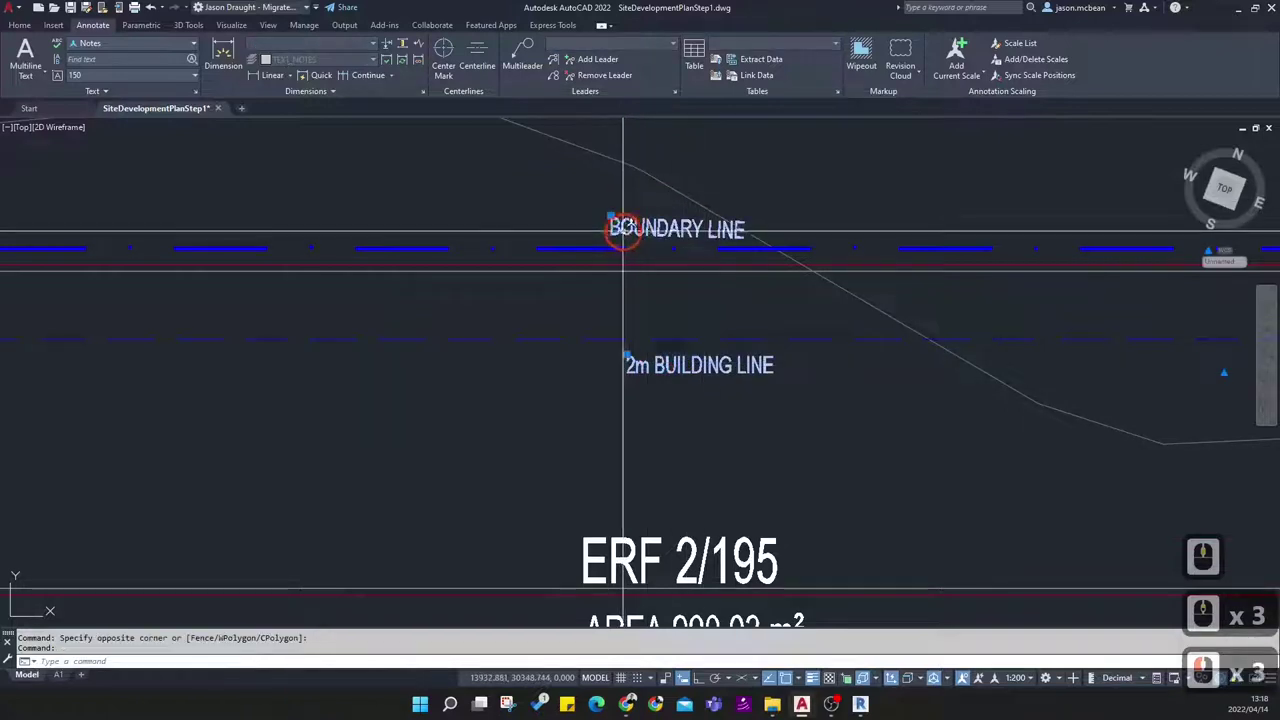
{"action": "scroll", "coordinate": [623, 224], "scroll_direction": "down", "scroll_amount": 3}
{"action": "key", "text": "Escape"}
{"action": "key", "text": "Escape"}
{"action": "middle_click_drag", "start_coordinate": [600, 396], "coordinate": [633, 328]}
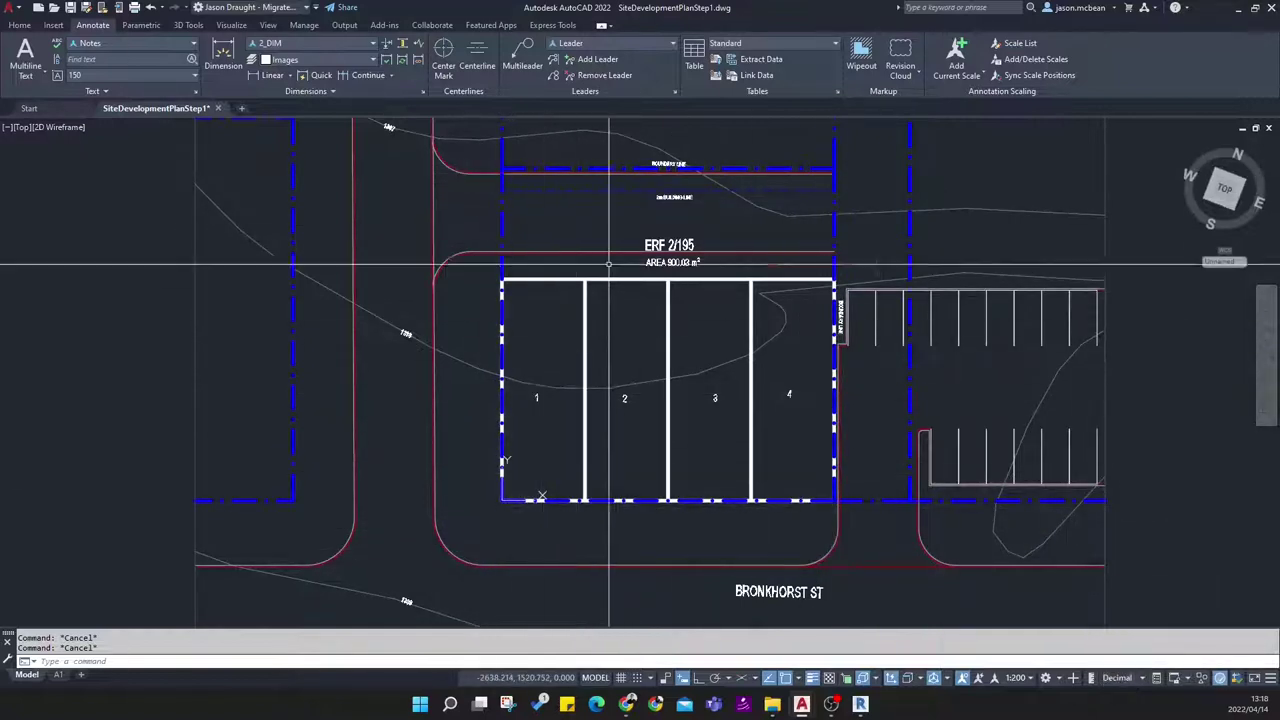
Examine the four numbered stand outlines on ERF 2/195 and the road kerb lines around the site
{"action": "middle_click_drag", "start_coordinate": [608, 265], "coordinate": [626, 338]}
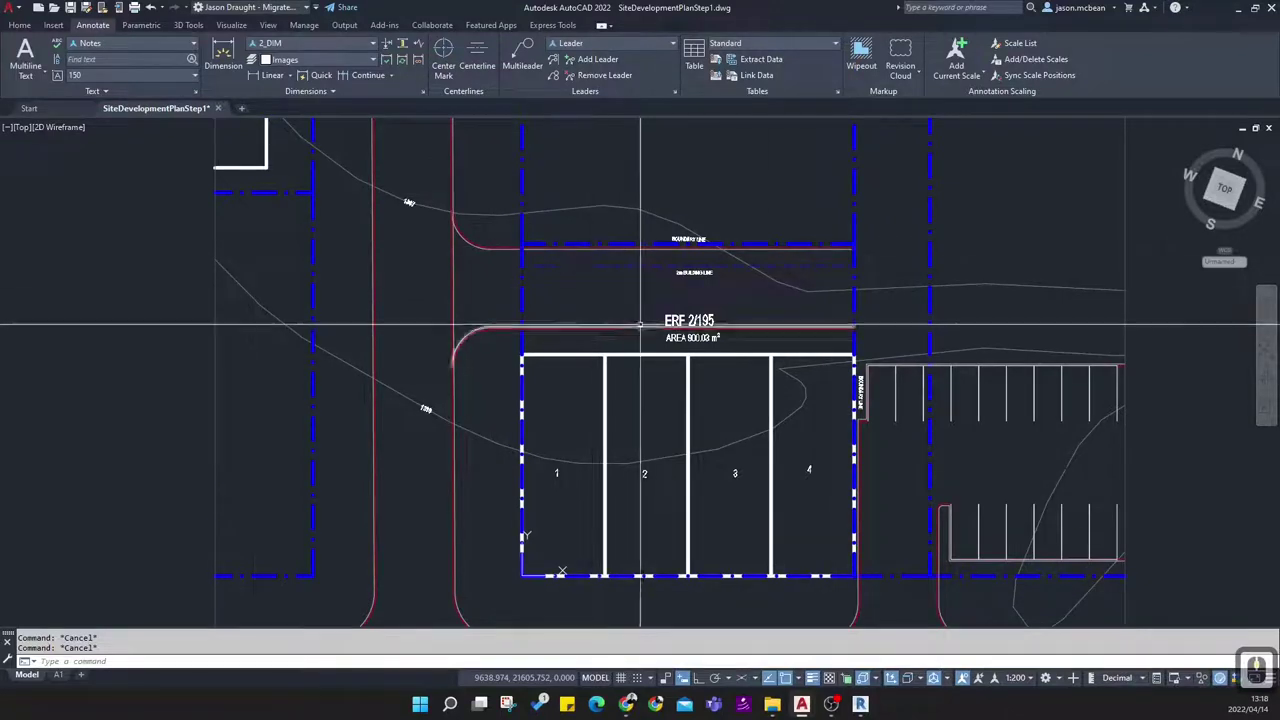
{"action": "scroll", "coordinate": [560, 270], "scroll_direction": "up", "scroll_amount": 3}
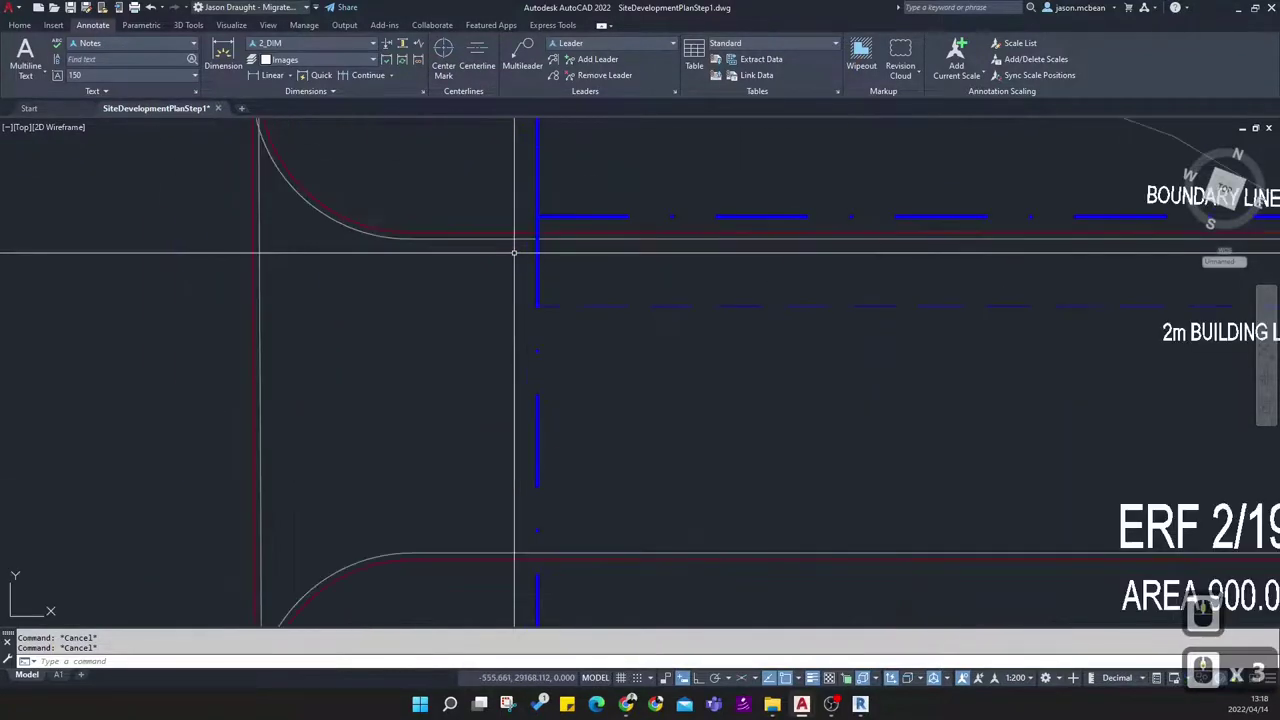
{"action": "scroll", "coordinate": [581, 234], "scroll_direction": "down", "scroll_amount": 4}
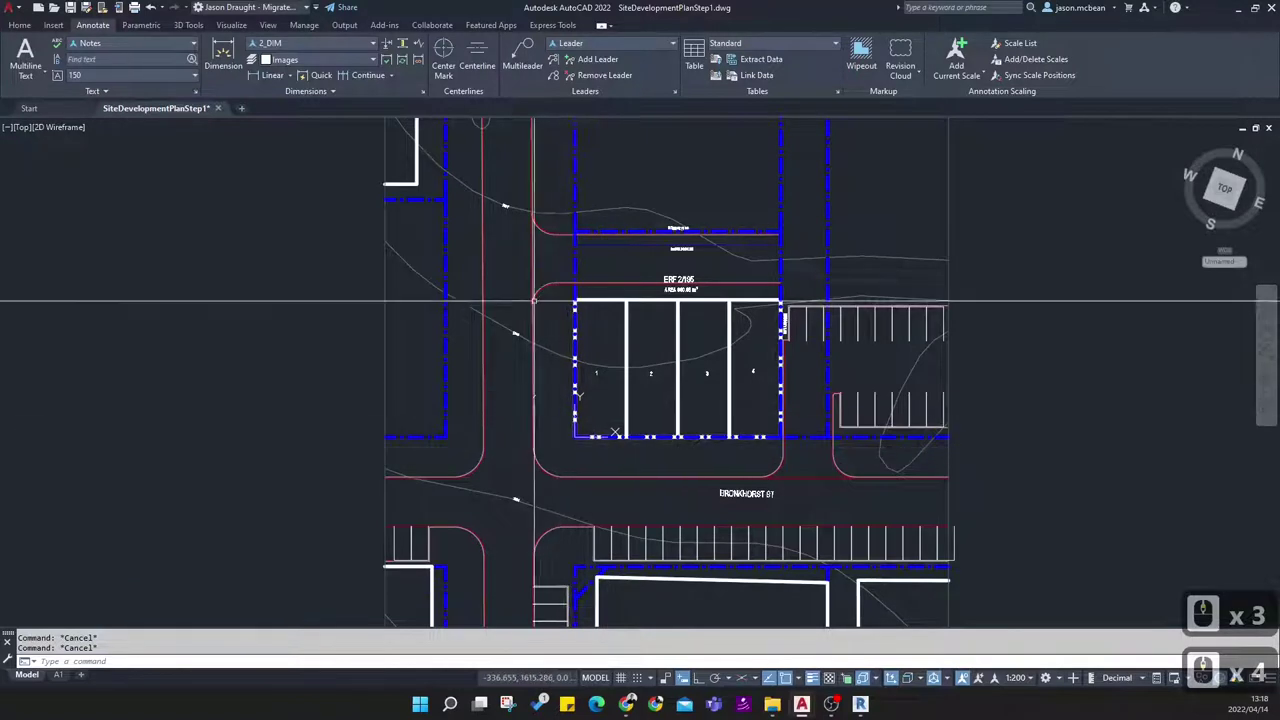
{"action": "scroll", "coordinate": [560, 458], "scroll_direction": "up", "scroll_amount": 4}
{"action": "scroll", "coordinate": [629, 358], "scroll_direction": "down", "scroll_amount": 4}
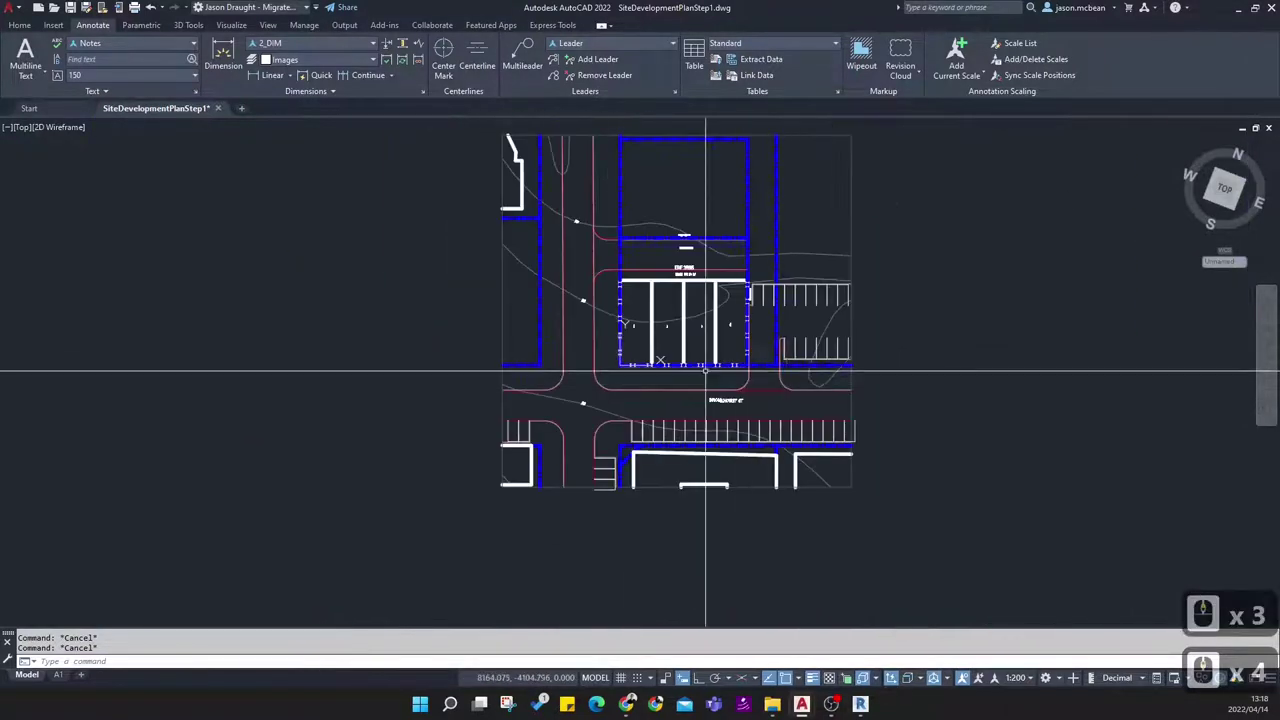
{"action": "scroll", "coordinate": [623, 209], "scroll_direction": "up", "scroll_amount": 2}
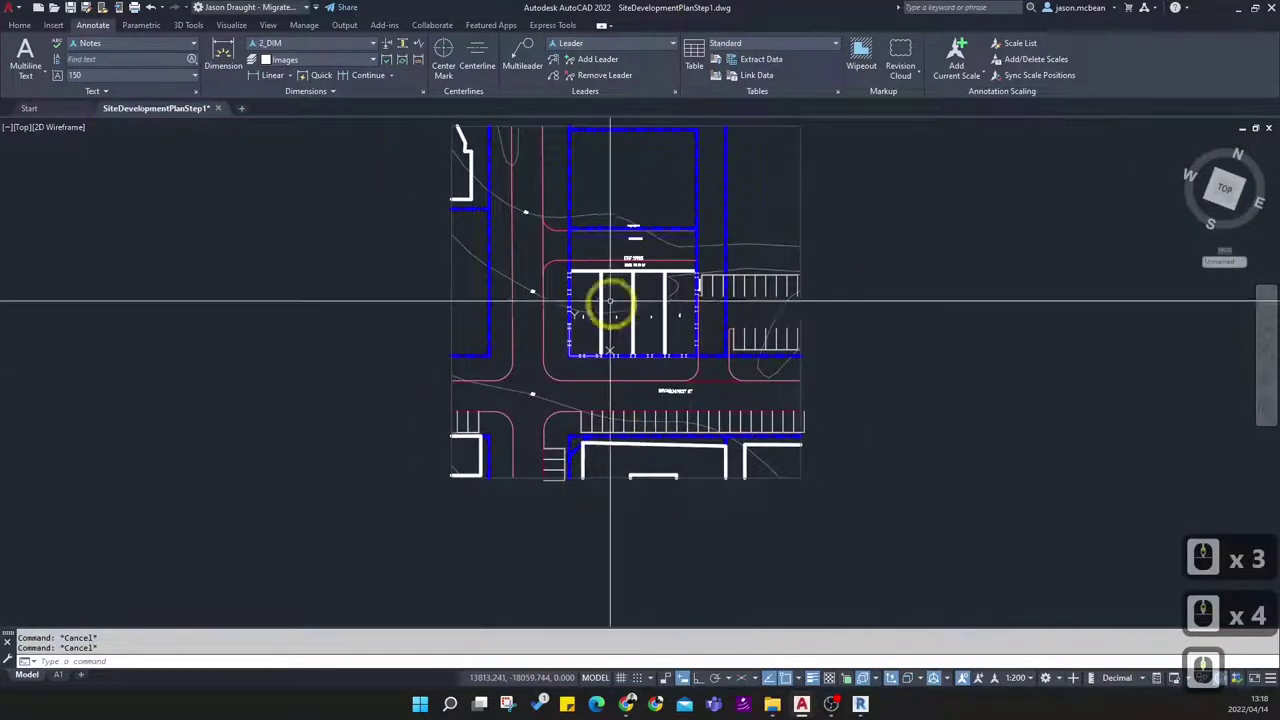
{"action": "scroll", "coordinate": [591, 262], "scroll_direction": "up", "scroll_amount": 2}
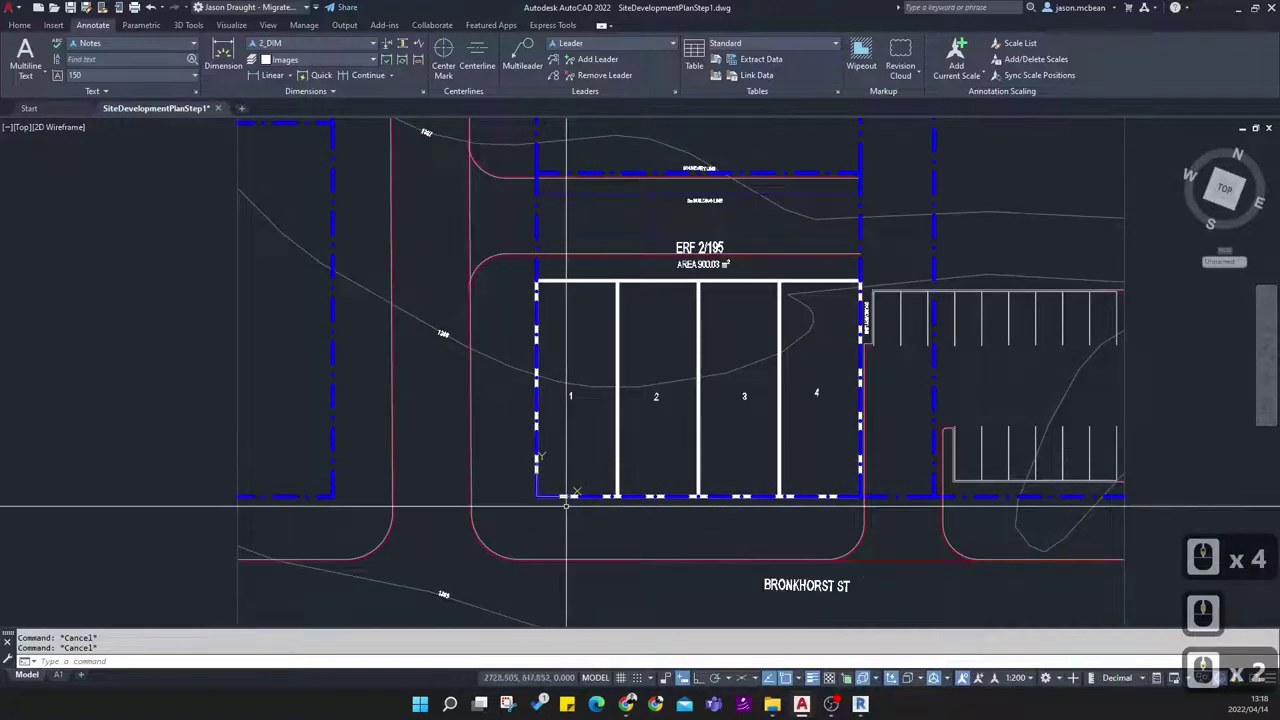
{"action": "scroll", "coordinate": [563, 420], "scroll_direction": "down", "scroll_amount": 3}
{"action": "scroll", "coordinate": [614, 607], "scroll_direction": "up", "scroll_amount": 3}
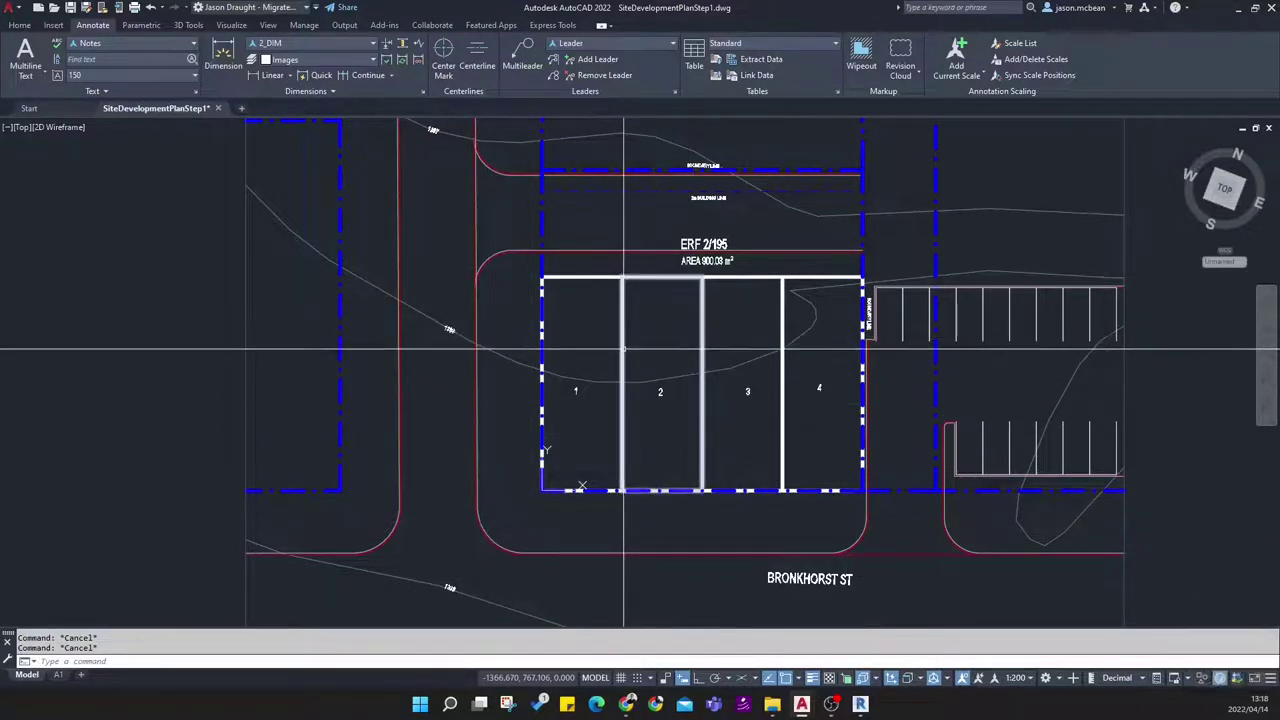
{"action": "scroll", "coordinate": [612, 471], "scroll_direction": "down", "scroll_amount": 3}
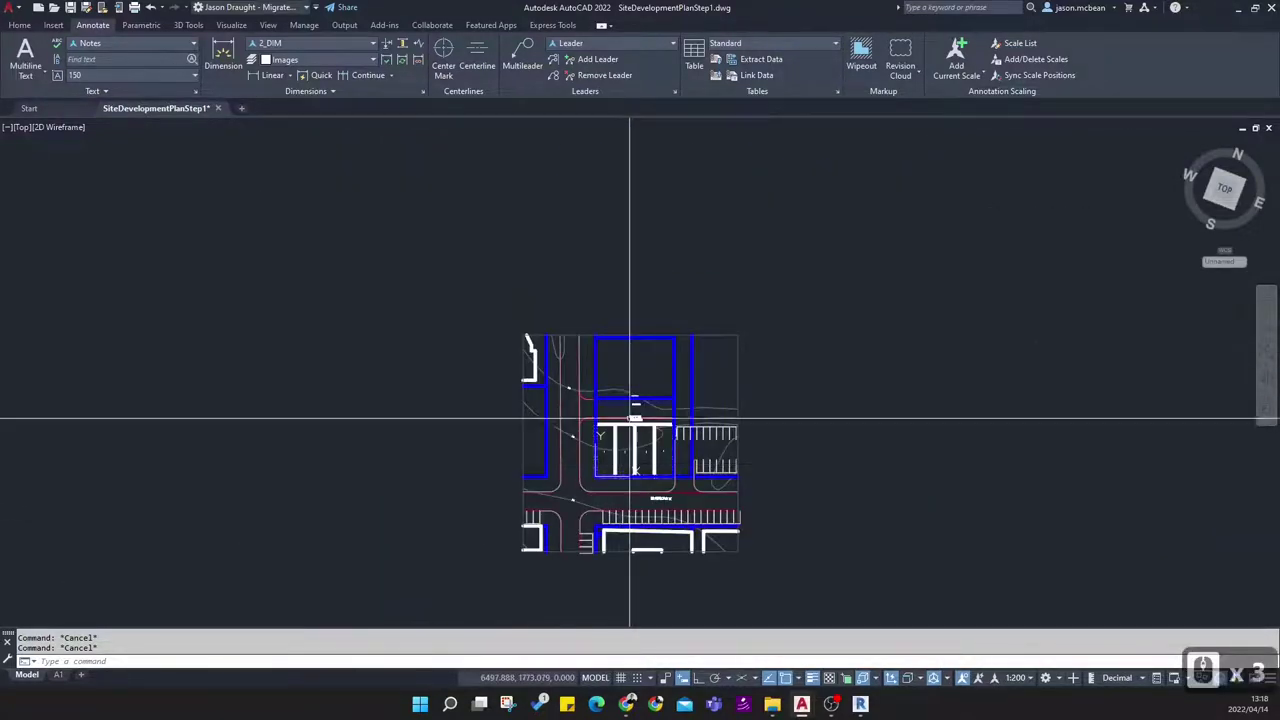
Delete the thick outlines of stands 2 and 1 inside the erf
{"action": "scroll", "coordinate": [609, 423], "scroll_direction": "up", "scroll_amount": 4}
{"action": "left_click", "coordinate": [601, 437]}
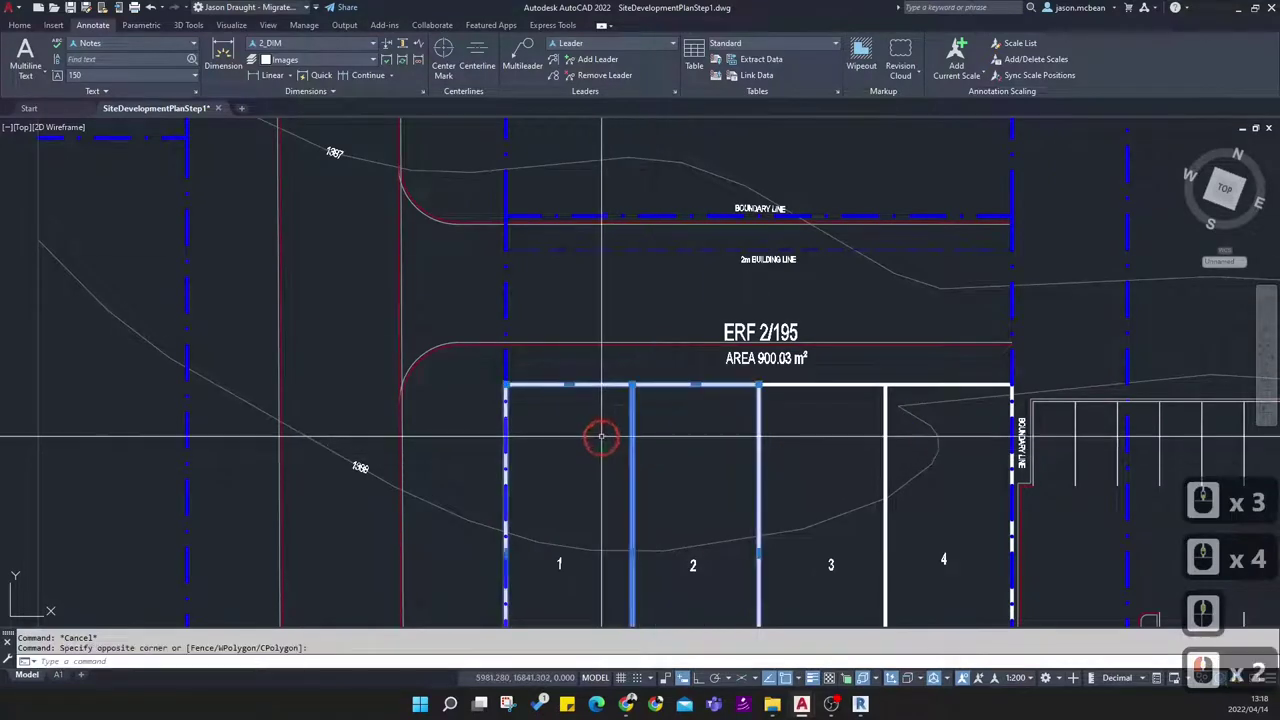
{"action": "key", "text": "Escape"}
{"action": "left_click", "coordinate": [634, 417]}
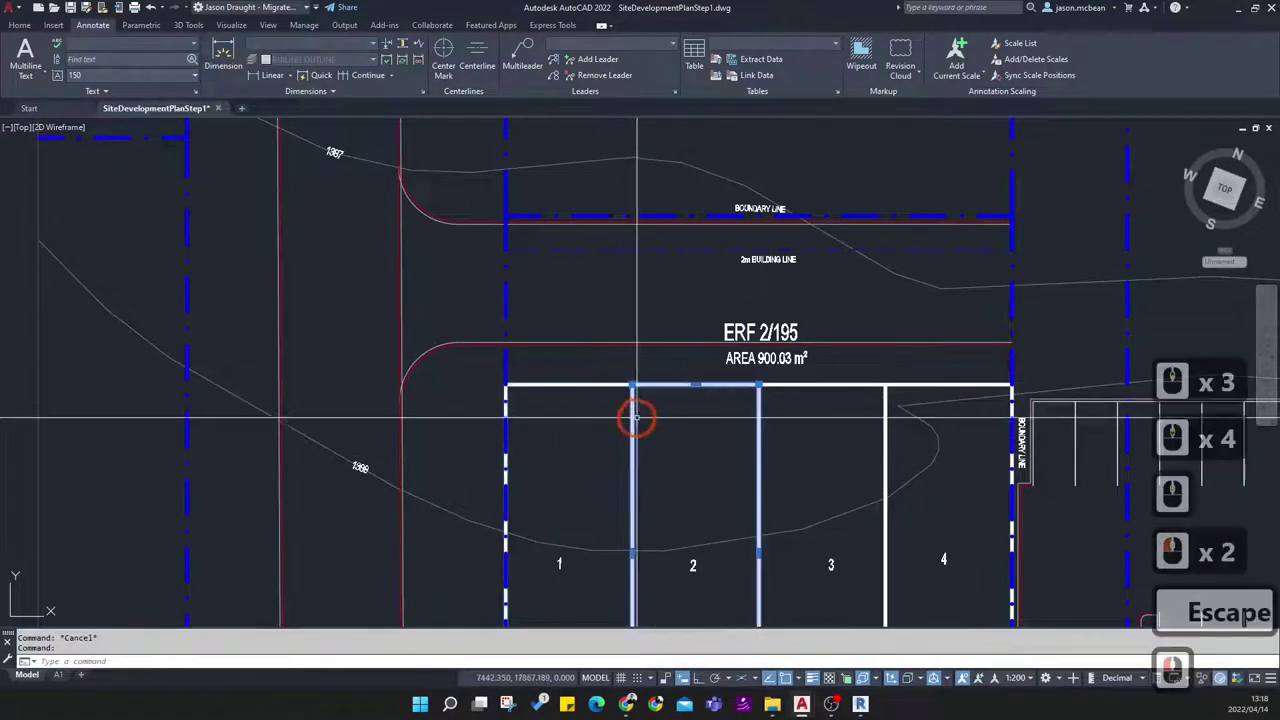
{"action": "key", "text": "End"}
{"action": "key", "text": "Delete"}
{"action": "left_click", "coordinate": [671, 421]}
{"action": "left_click", "coordinate": [609, 415]}
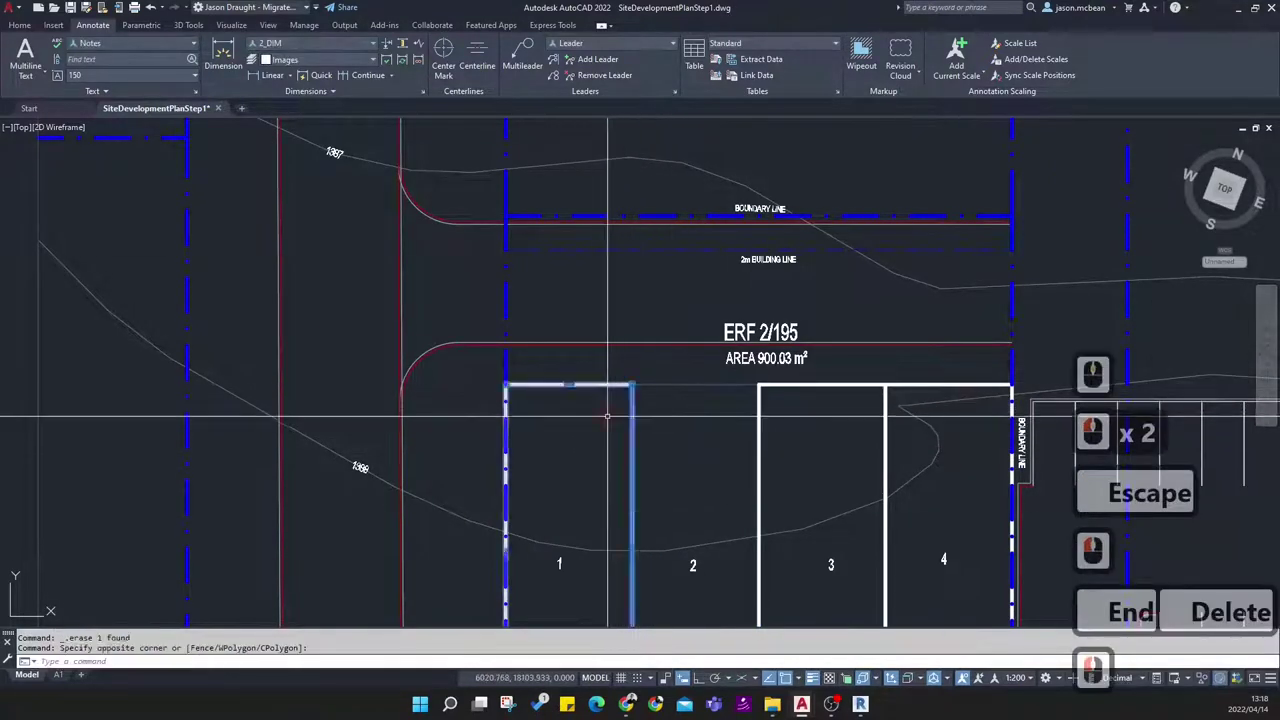
{"action": "key", "text": "Delete"}
Delete the thick outlines of stands 3 and 4 inside the erf
{"action": "left_click", "coordinate": [791, 446]}
{"action": "left_click", "coordinate": [752, 418]}
{"action": "left_click", "coordinate": [913, 415]}
{"action": "key", "text": "Delete"}
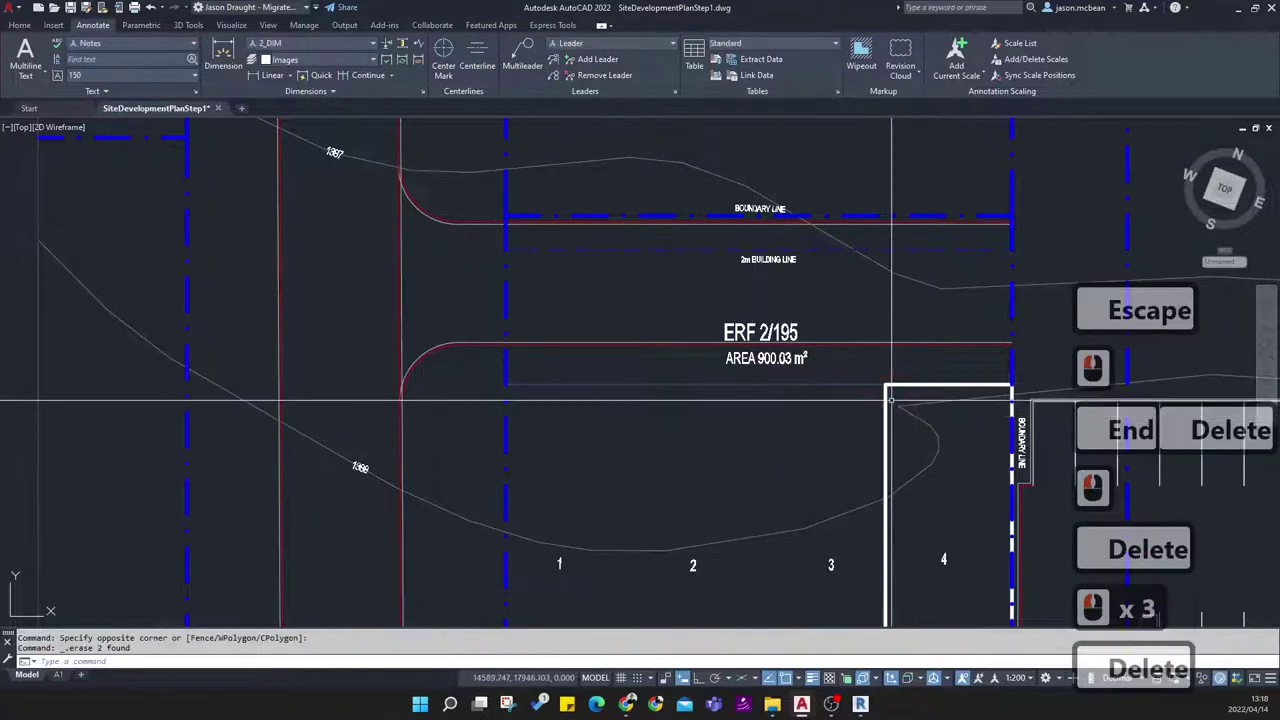
{"action": "left_click", "coordinate": [887, 386]}
{"action": "key", "text": "Delete"}
Delete the remaining stand numbers 3, 2 and 1 from inside the erf
{"action": "scroll", "coordinate": [869, 514], "scroll_direction": "down", "scroll_amount": 3}
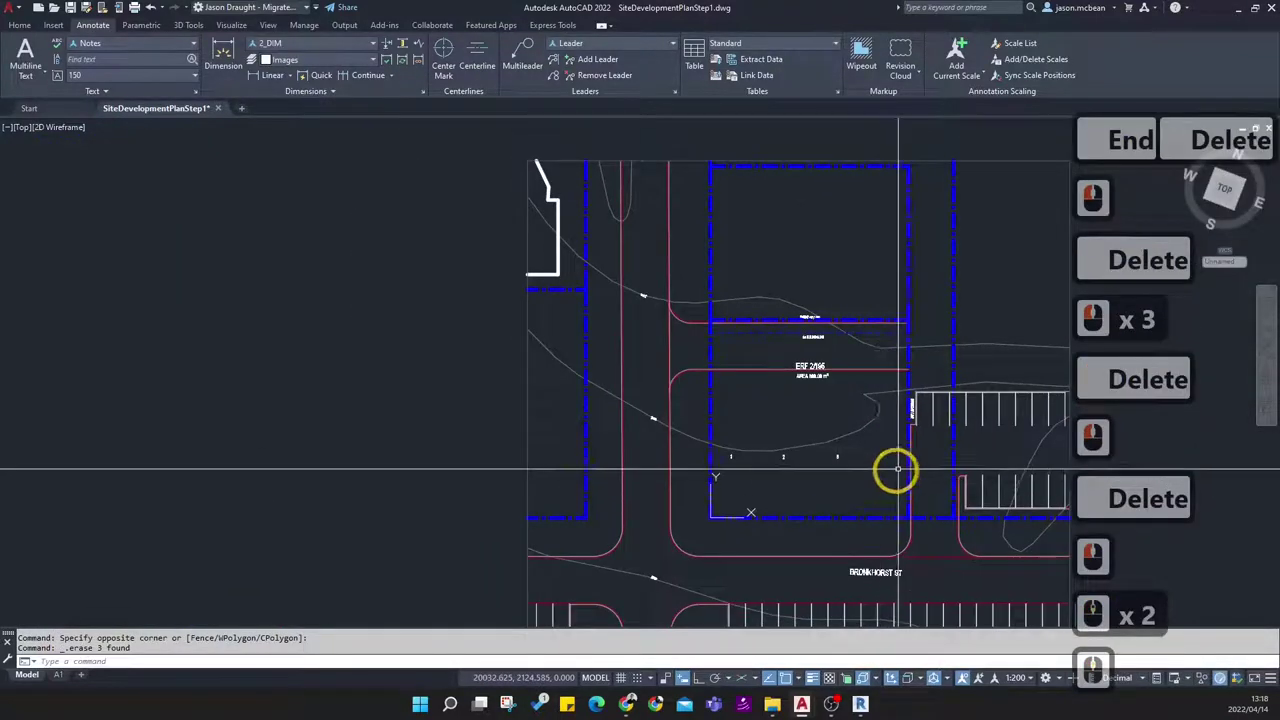
{"action": "scroll", "coordinate": [898, 469], "scroll_direction": "up", "scroll_amount": 3}
{"action": "left_click", "coordinate": [869, 466]}
{"action": "left_click", "coordinate": [548, 386]}
{"action": "key", "text": "Delete"}
{"action": "scroll", "coordinate": [649, 440], "scroll_direction": "down", "scroll_amount": 3}
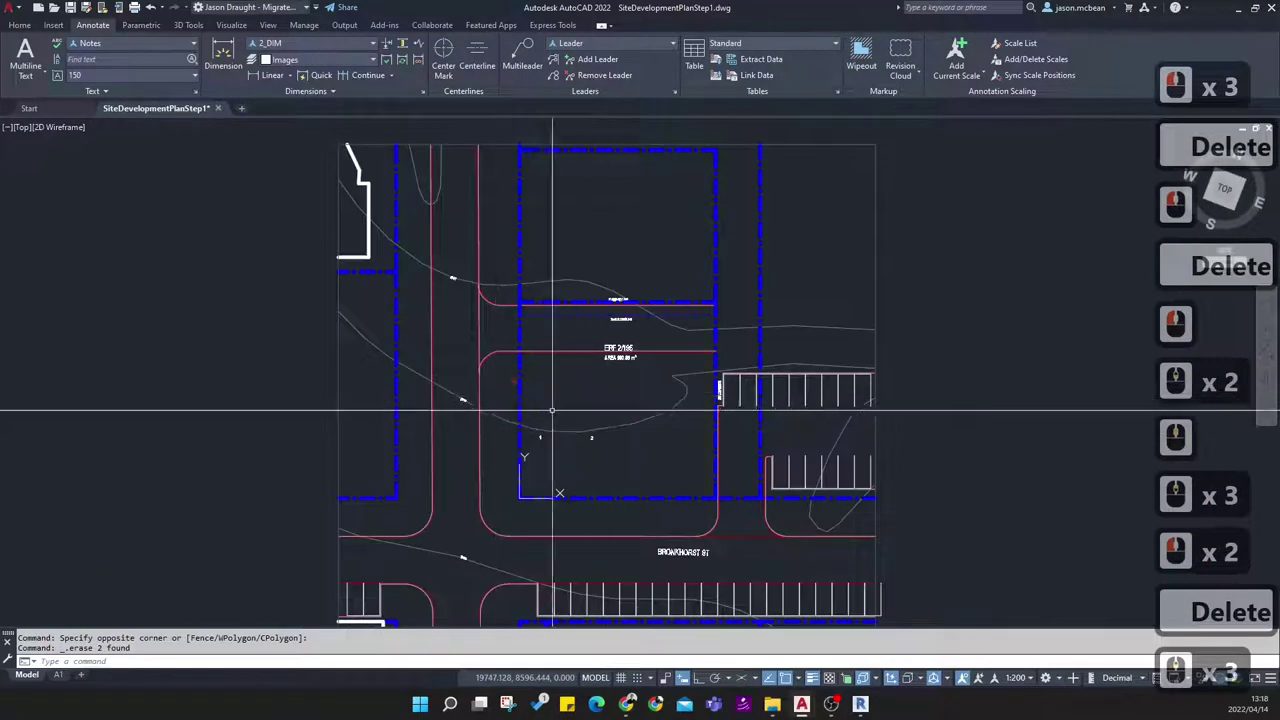
{"action": "left_click", "coordinate": [541, 406]}
{"action": "left_click", "coordinate": [600, 466]}
{"action": "key", "text": "Delete"}
{"action": "scroll", "coordinate": [540, 434], "scroll_direction": "up", "scroll_amount": 3}
{"action": "left_click", "coordinate": [556, 432]}
{"action": "left_click", "coordinate": [522, 459]}
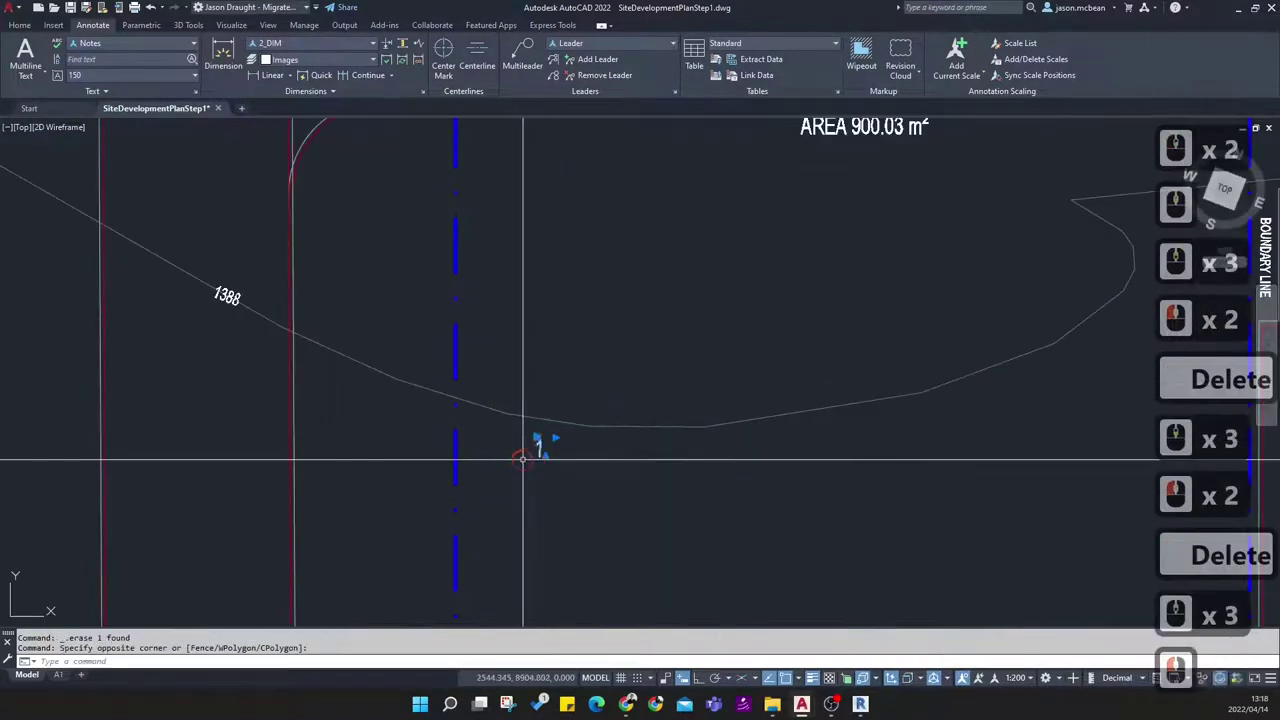
{"action": "key", "text": "Delete"}
Examine the boundary line, building line and the double kerb lines at the rounded corners of the road west of the erf
{"action": "scroll", "coordinate": [699, 483], "scroll_direction": "down", "scroll_amount": 4}
{"action": "middle_click_drag", "start_coordinate": [738, 448], "coordinate": [759, 436]}
{"action": "scroll", "coordinate": [756, 378], "scroll_direction": "up", "scroll_amount": 1}
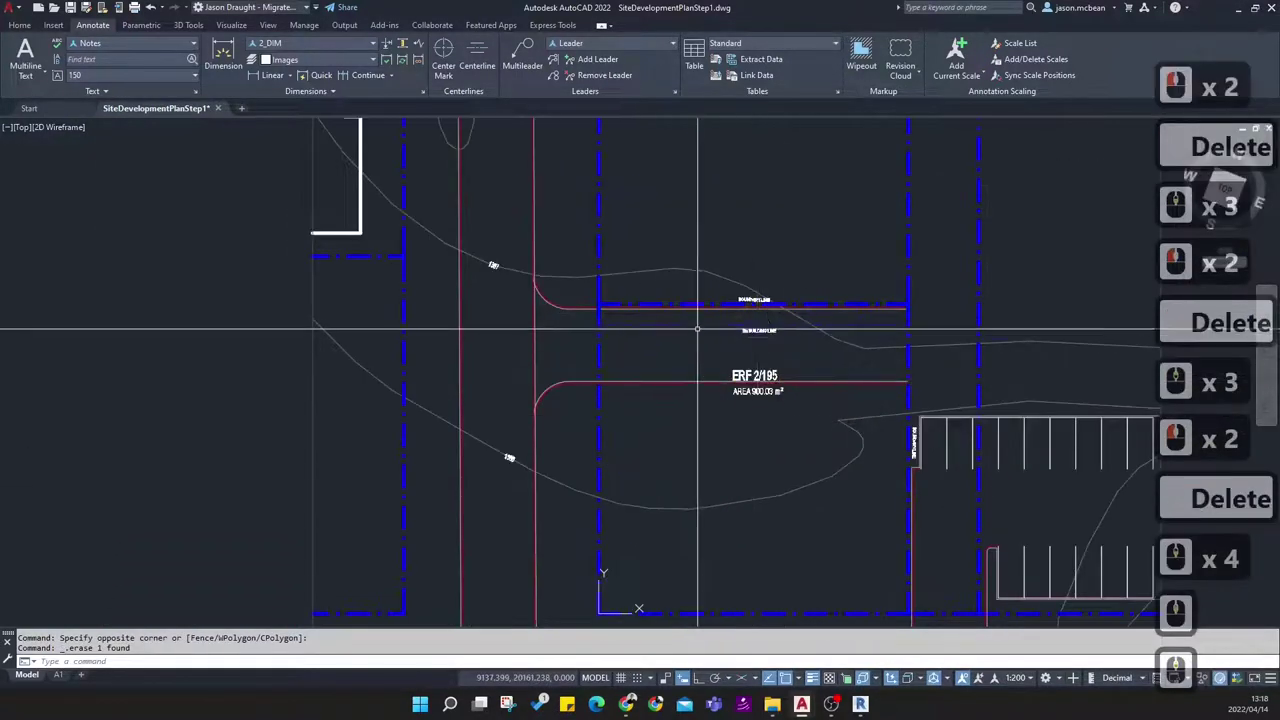
{"action": "scroll", "coordinate": [600, 286], "scroll_direction": "up", "scroll_amount": 4}
{"action": "scroll", "coordinate": [608, 323], "scroll_direction": "down", "scroll_amount": 3}
{"action": "scroll", "coordinate": [854, 277], "scroll_direction": "up", "scroll_amount": 2}
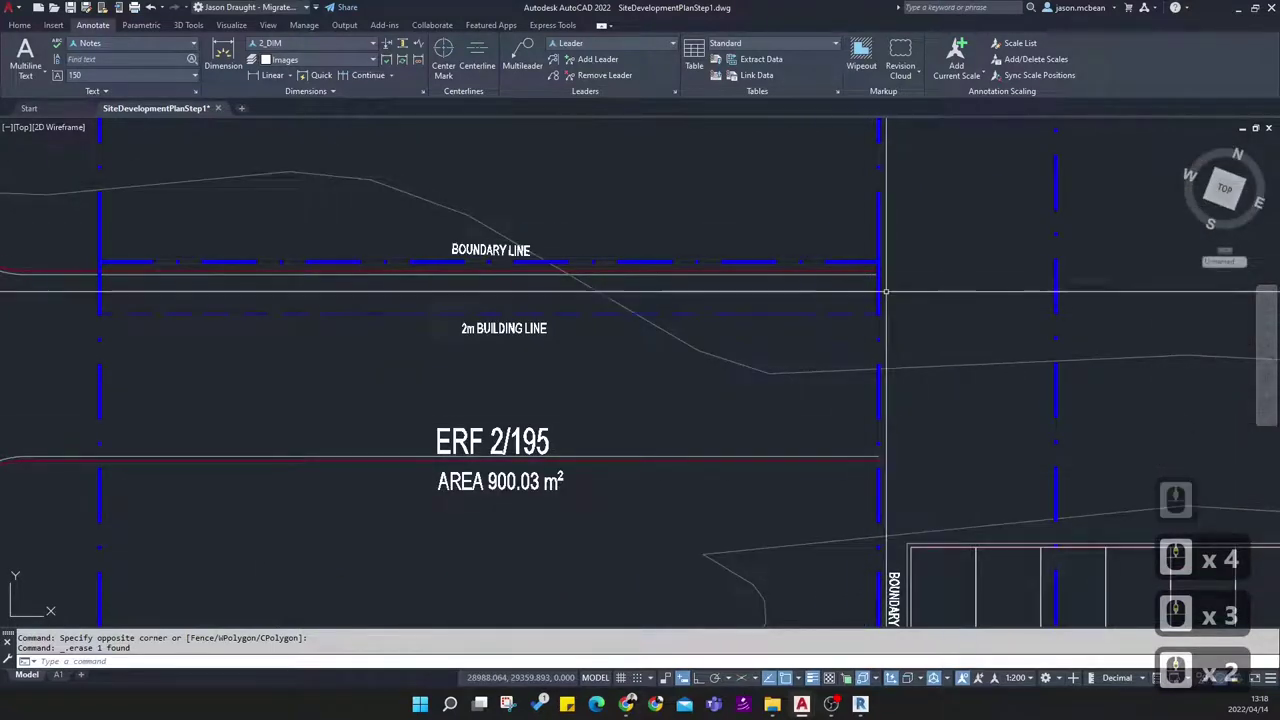
{"action": "scroll", "coordinate": [871, 320], "scroll_direction": "up", "scroll_amount": 4}
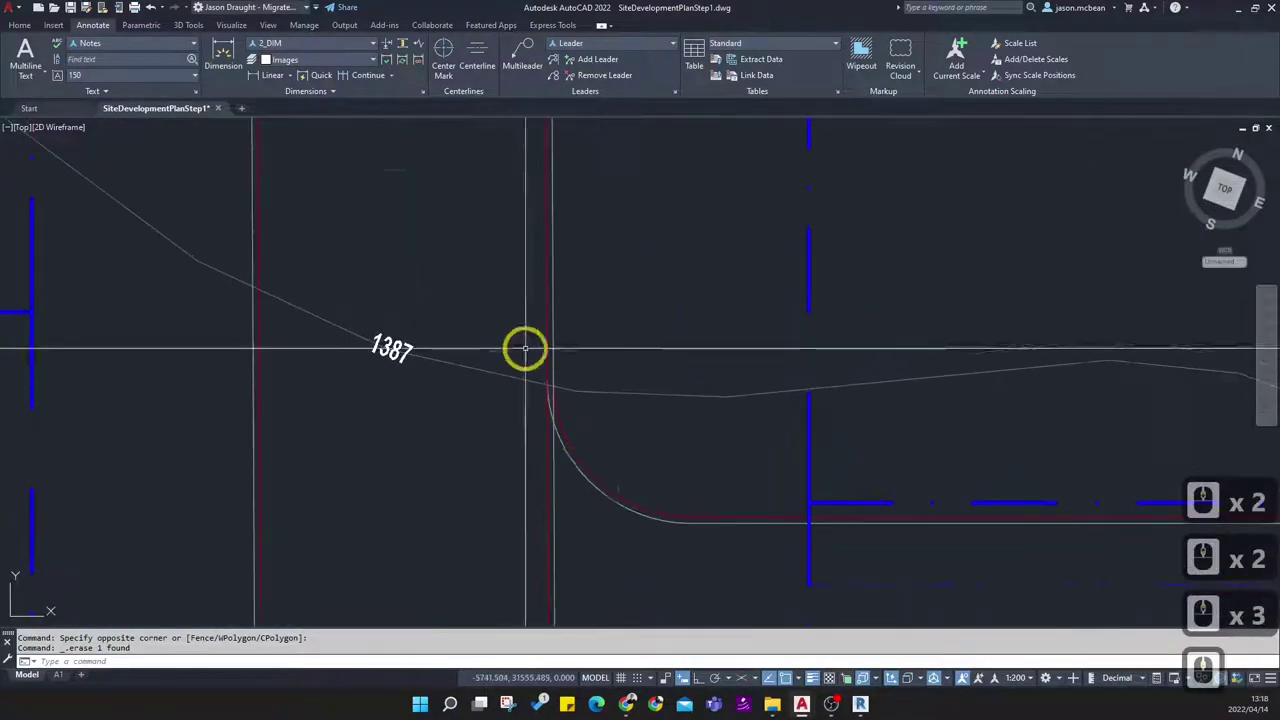
{"action": "scroll", "coordinate": [532, 408], "scroll_direction": "down", "scroll_amount": 2}
{"action": "middle_click_drag", "start_coordinate": [573, 490], "coordinate": [578, 418]}
{"action": "scroll", "coordinate": [546, 514], "scroll_direction": "up", "scroll_amount": 1}
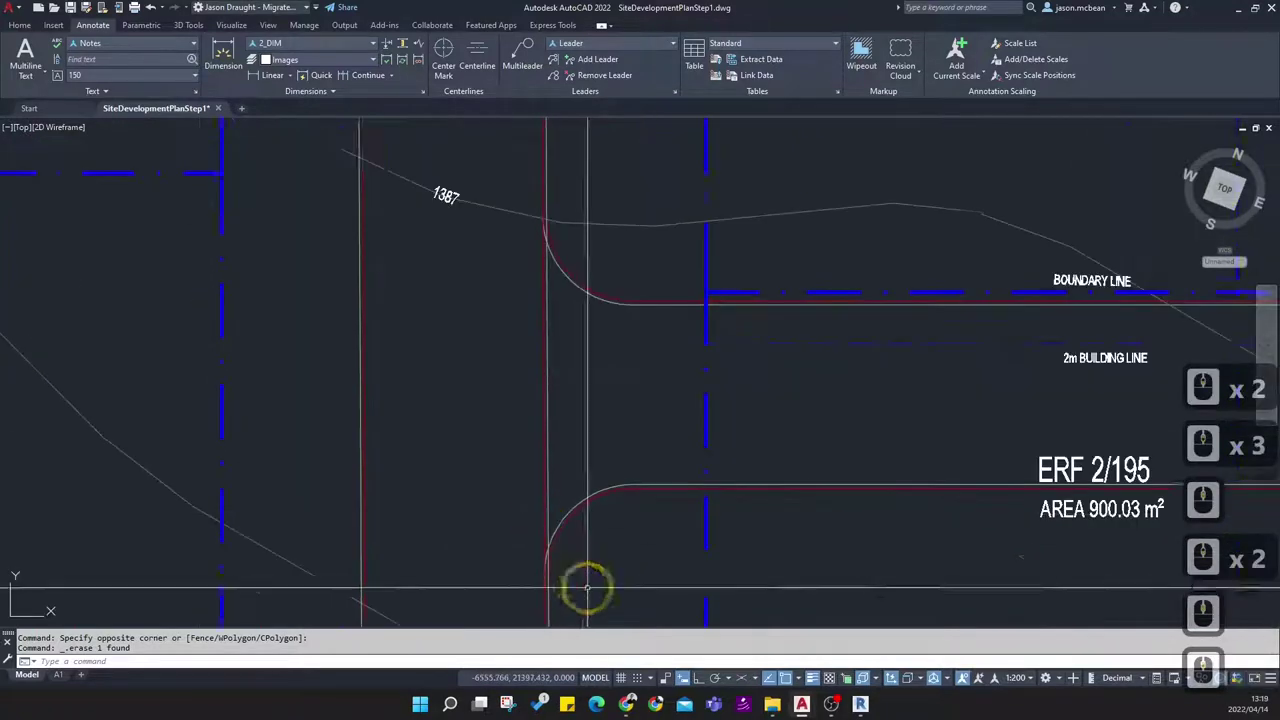
{"action": "scroll", "coordinate": [597, 523], "scroll_direction": "up", "scroll_amount": 3}
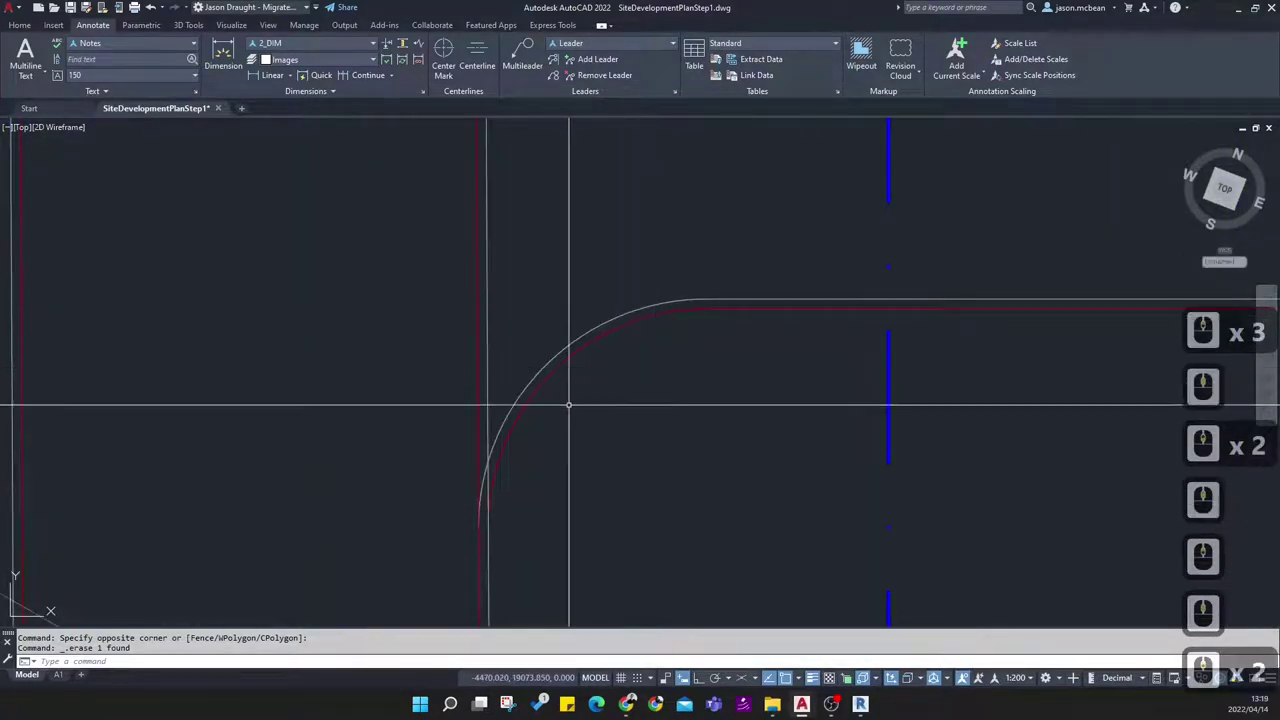
Match the outer line of the lower rounded kerb corner to the properties of the red vertical kerb line
{"action": "type", "text": "ma"}
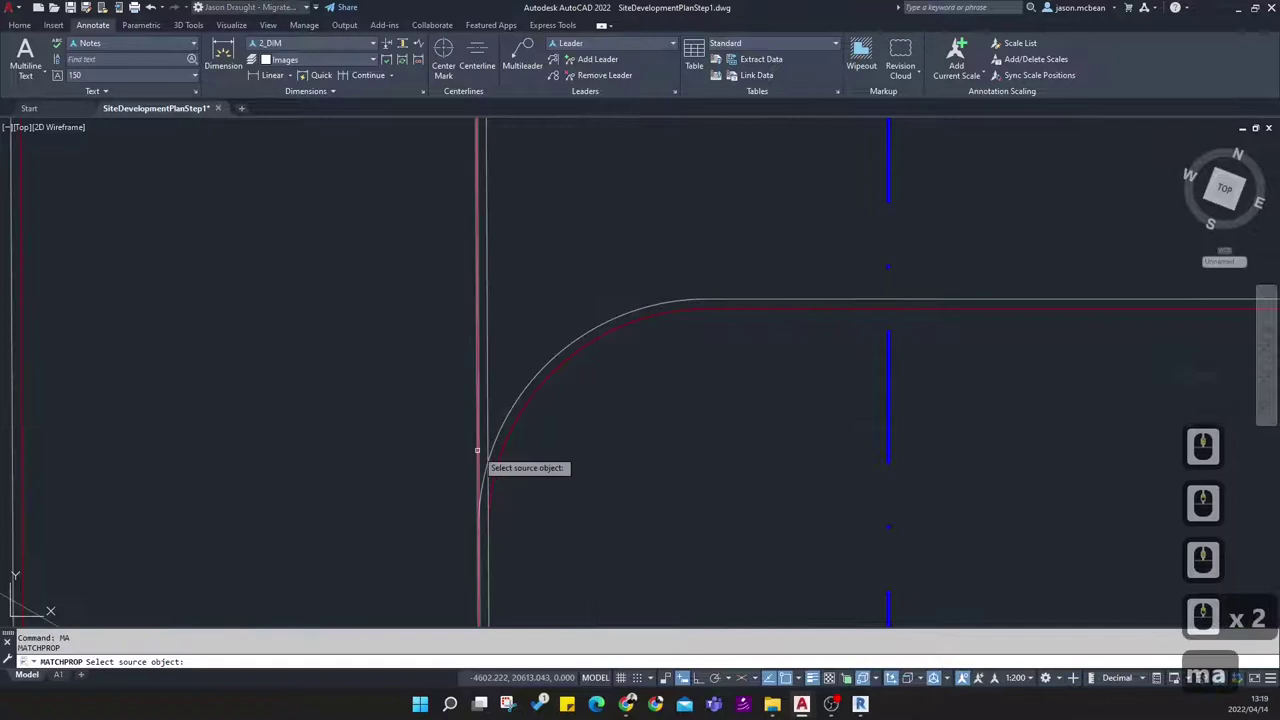
{"action": "left_click", "coordinate": [478, 449]}
{"action": "left_click", "coordinate": [499, 431]}
{"action": "middle_click_drag", "start_coordinate": [569, 404], "coordinate": [577, 556]}
{"action": "key", "text": "space"}
{"action": "key", "text": "space"}
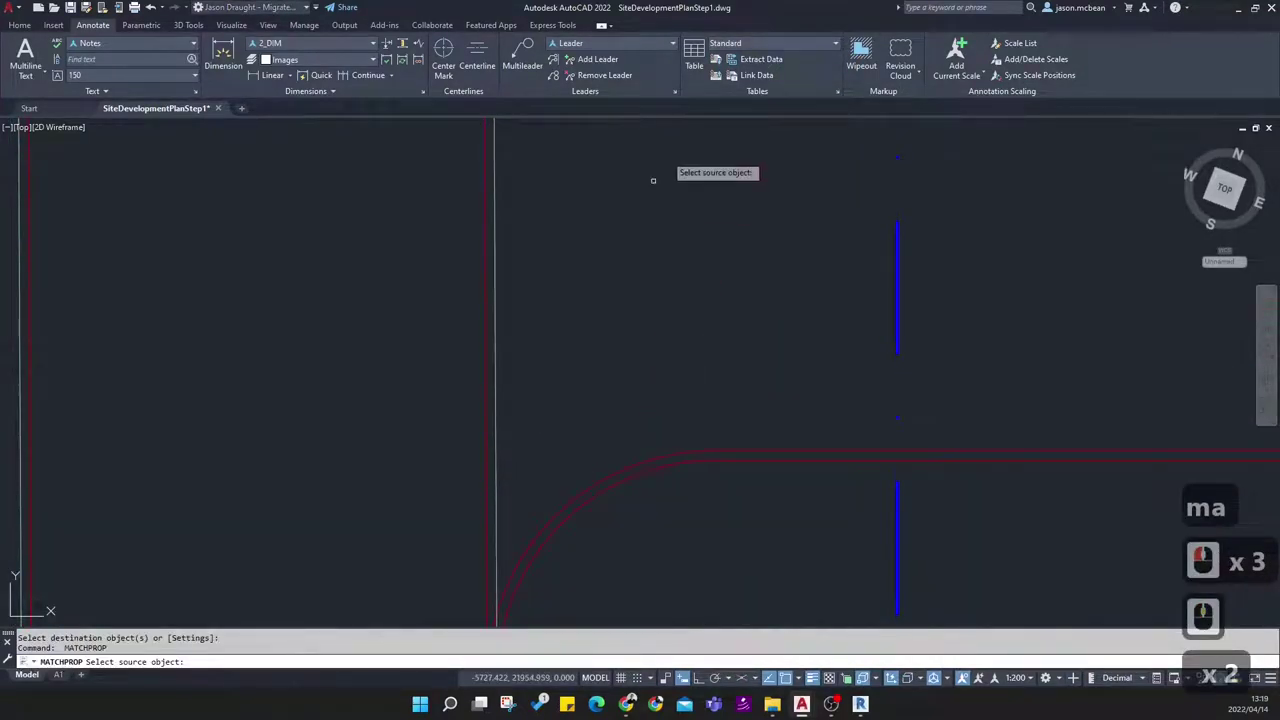
{"action": "key", "text": "Escape"}
Match the inner lines of the lower and upper rounded kerb corners to the properties of the white vertical kerb line
{"action": "left_click", "coordinate": [19, 25]}
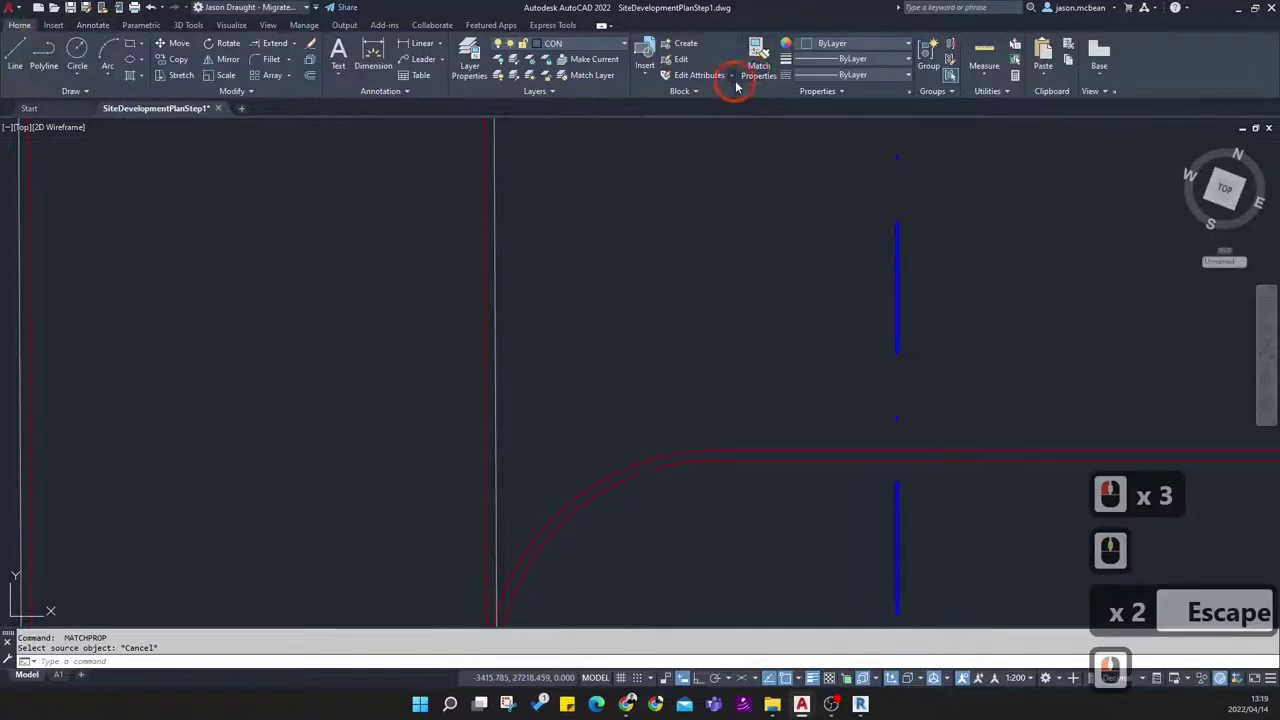
{"action": "left_click", "coordinate": [758, 55]}
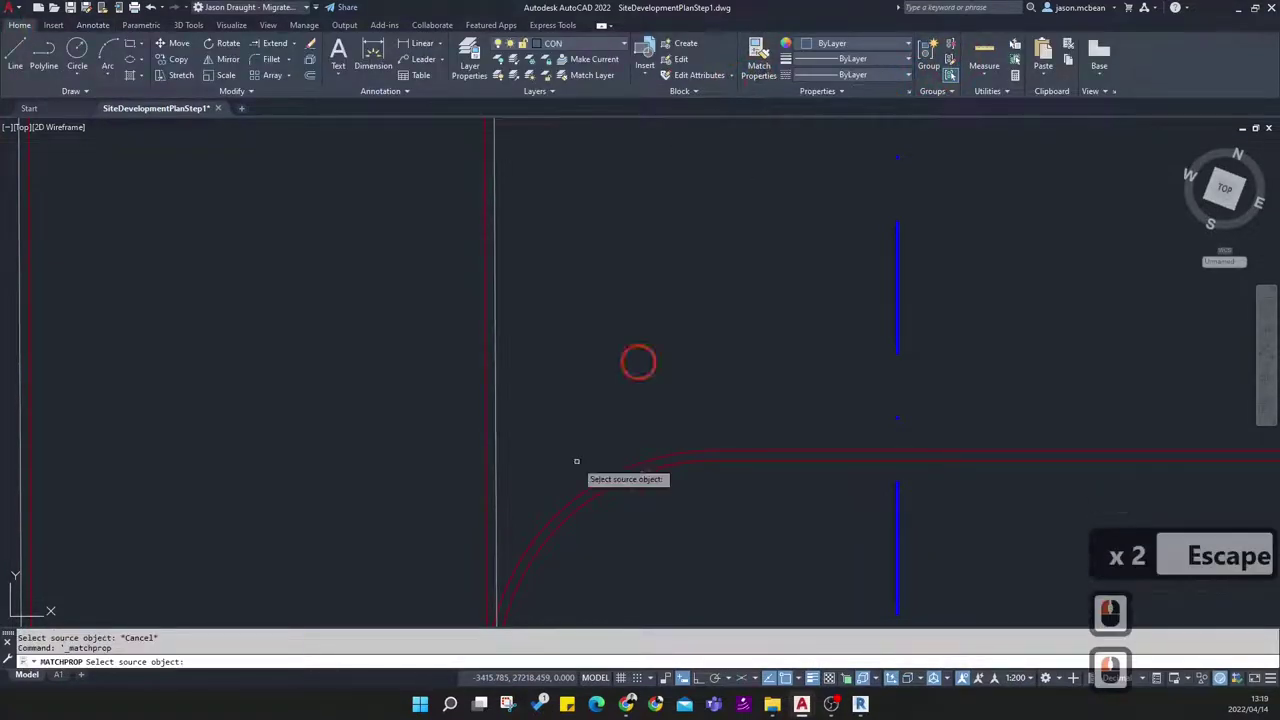
{"action": "left_click", "coordinate": [497, 513]}
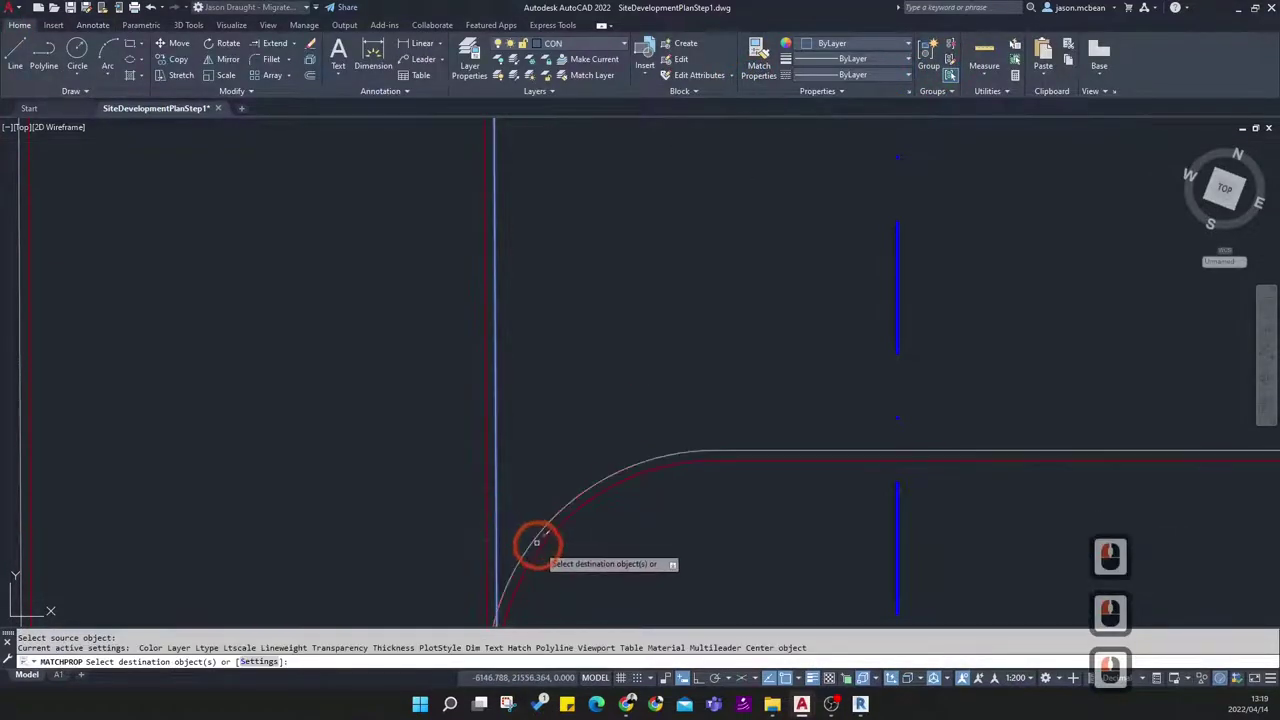
{"action": "scroll", "coordinate": [537, 545], "scroll_direction": "down", "scroll_amount": 3}
{"action": "scroll", "coordinate": [597, 366], "scroll_direction": "up", "scroll_amount": 3}
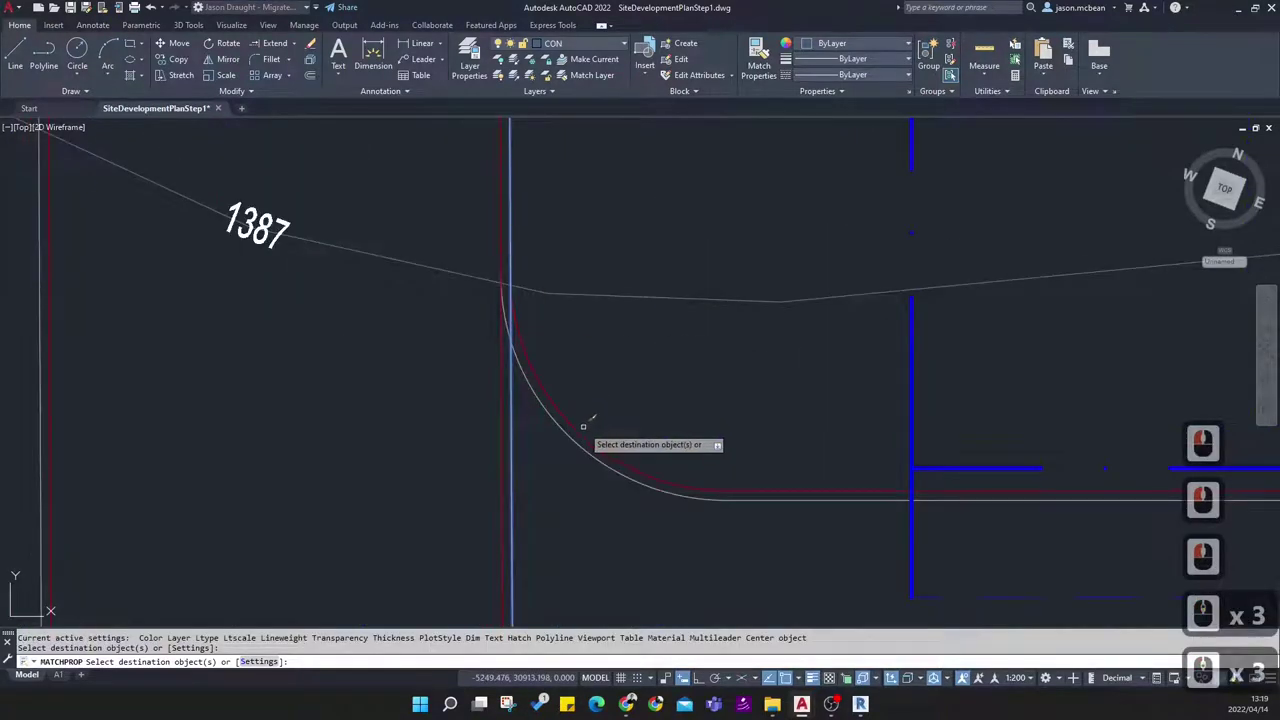
{"action": "left_click", "coordinate": [579, 429]}
Match the outer line of the upper rounded kerb corner to the properties of the red vertical kerb line
{"action": "right_click", "coordinate": [486, 443]}
{"action": "right_click", "coordinate": [483, 452]}
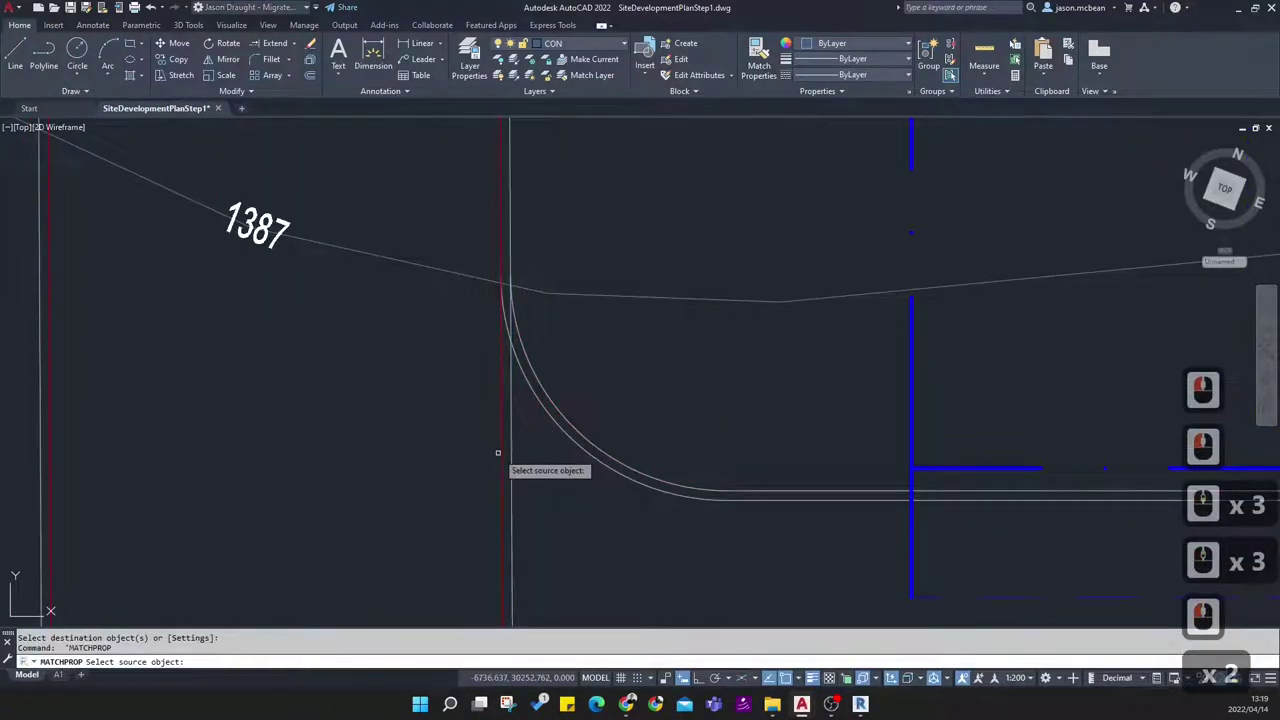
{"action": "left_click", "coordinate": [501, 451]}
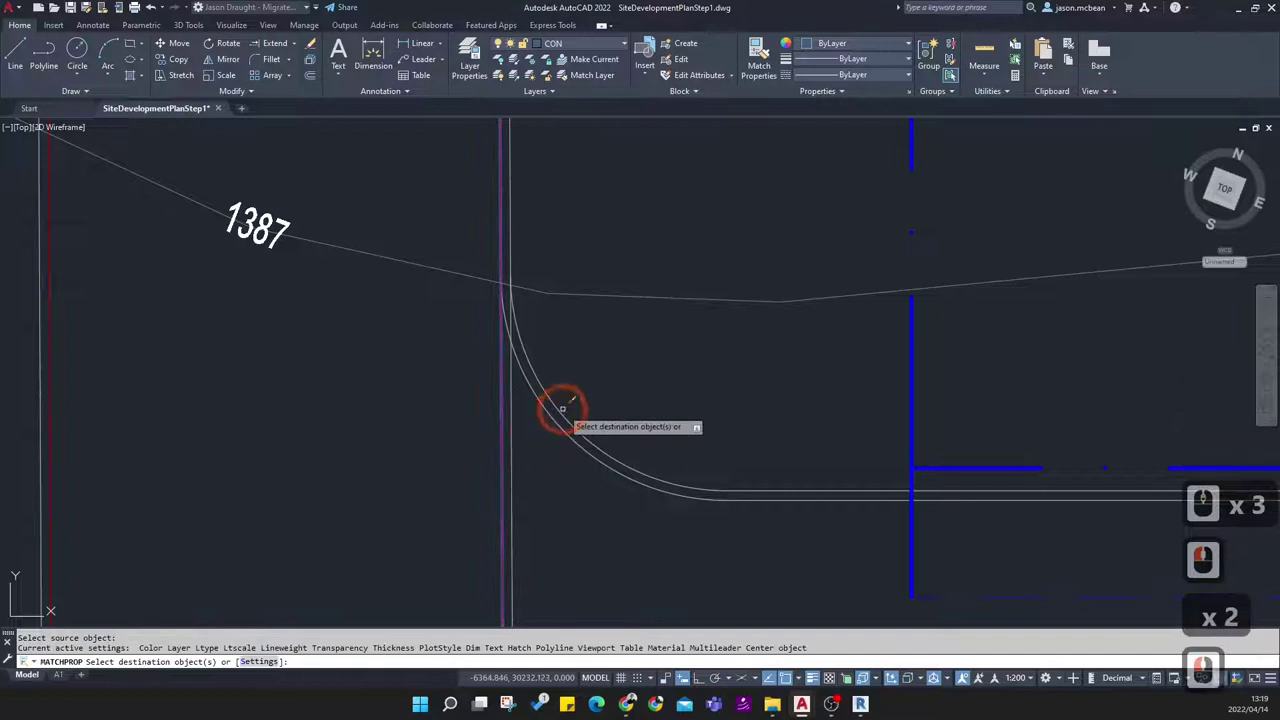
{"action": "key", "text": "Escape"}
{"action": "key", "text": "Escape"}
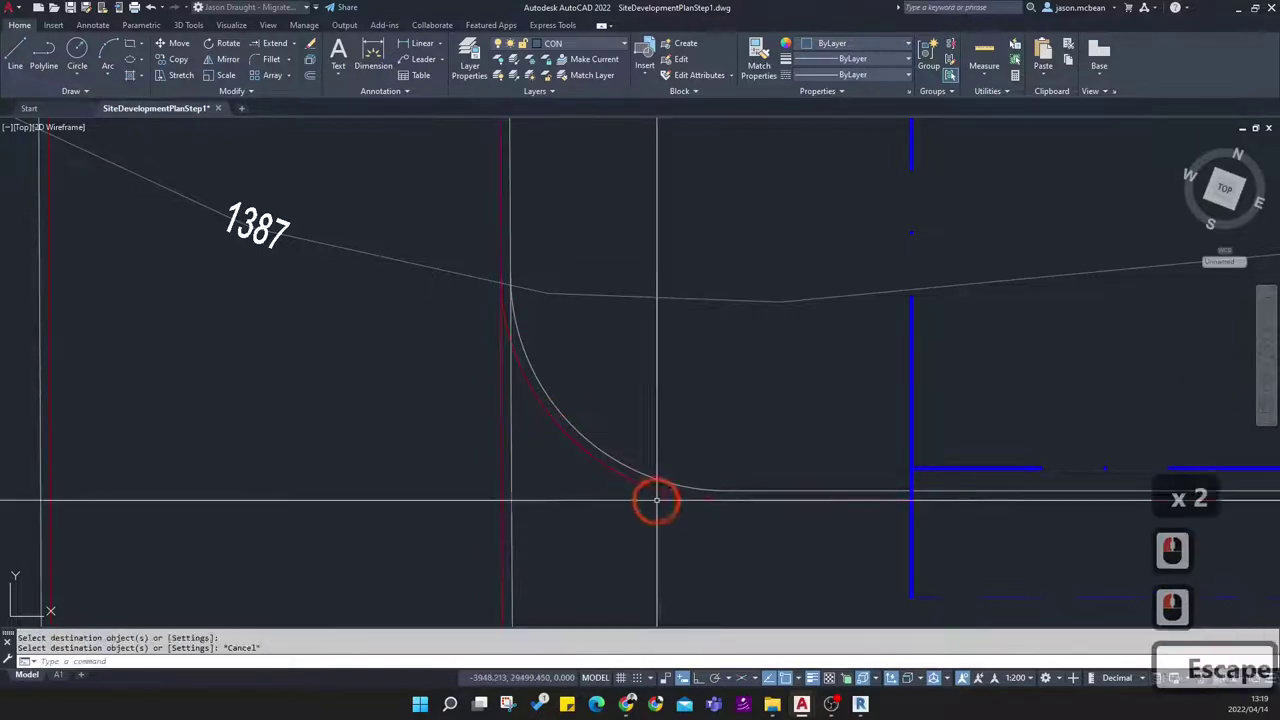
Break the white vertical kerb line across the road opening, with a break point at the end of the lower rounded corner
{"action": "scroll", "coordinate": [543, 443], "scroll_direction": "down", "scroll_amount": 3}
{"action": "scroll", "coordinate": [580, 377], "scroll_direction": "up", "scroll_amount": 2}
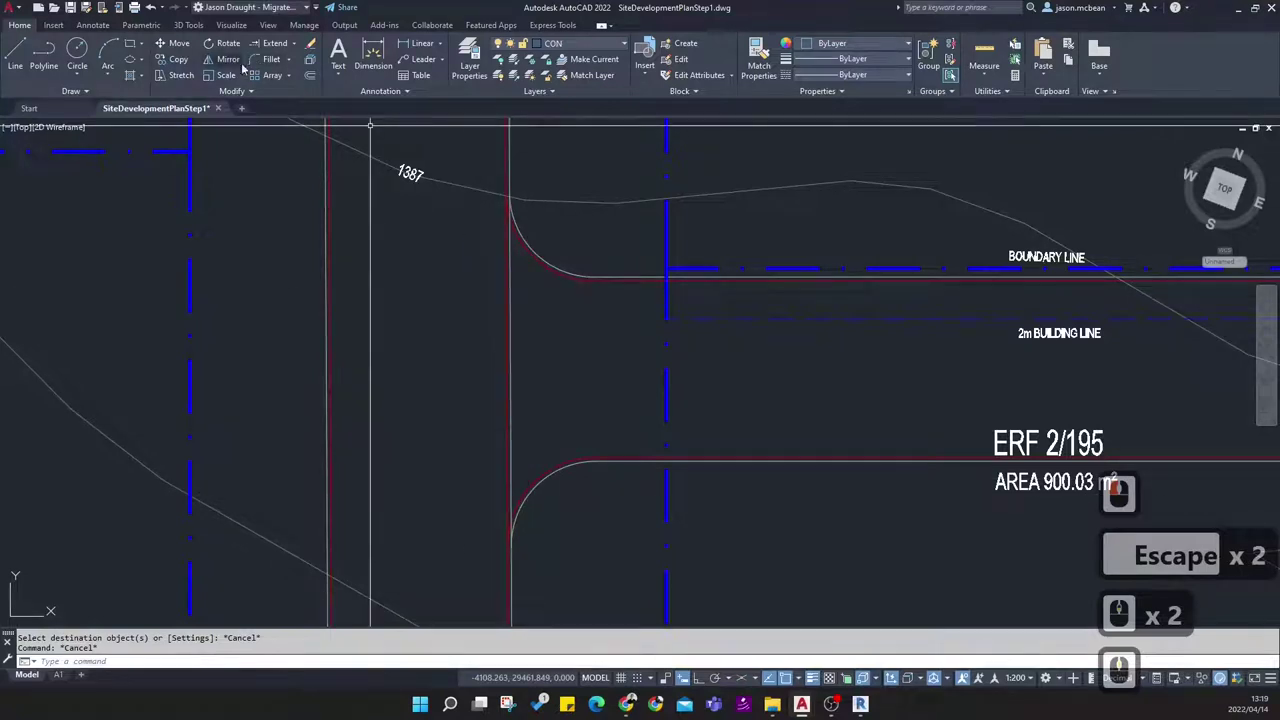
{"action": "left_click", "coordinate": [251, 91]}
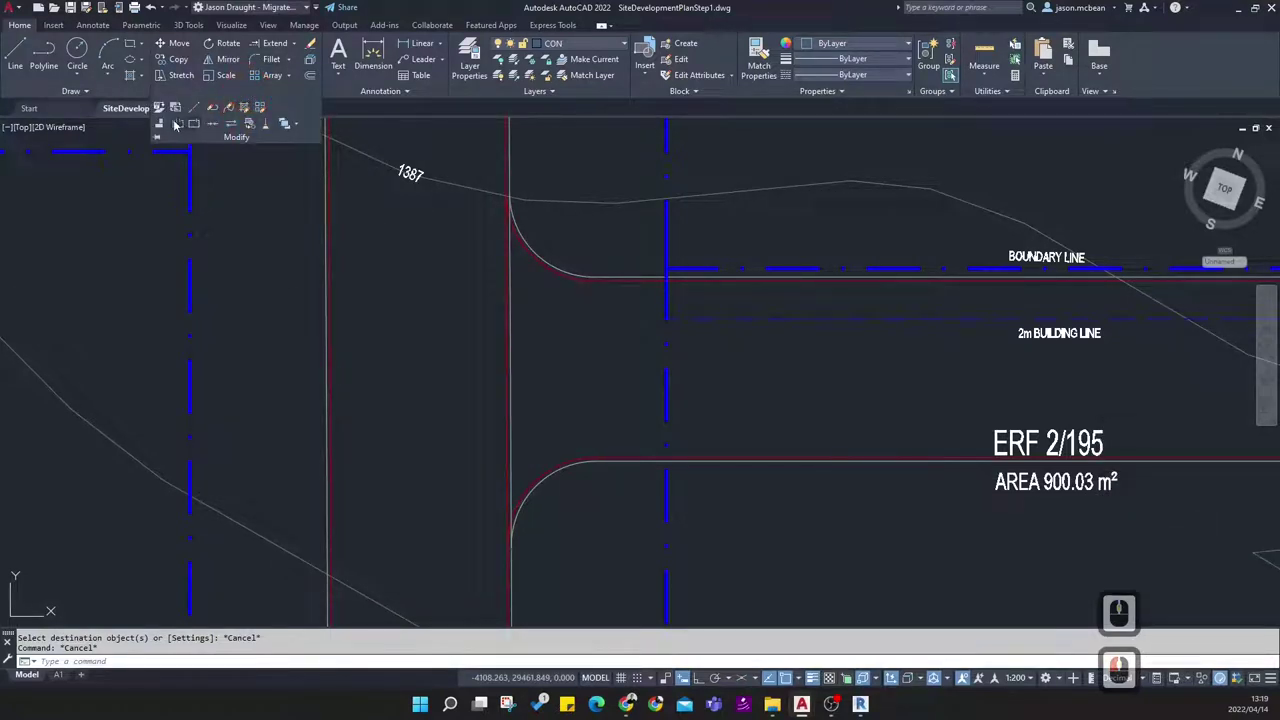
{"action": "left_click", "coordinate": [511, 461]}
{"action": "scroll", "coordinate": [511, 470], "scroll_direction": "up", "scroll_amount": 5}
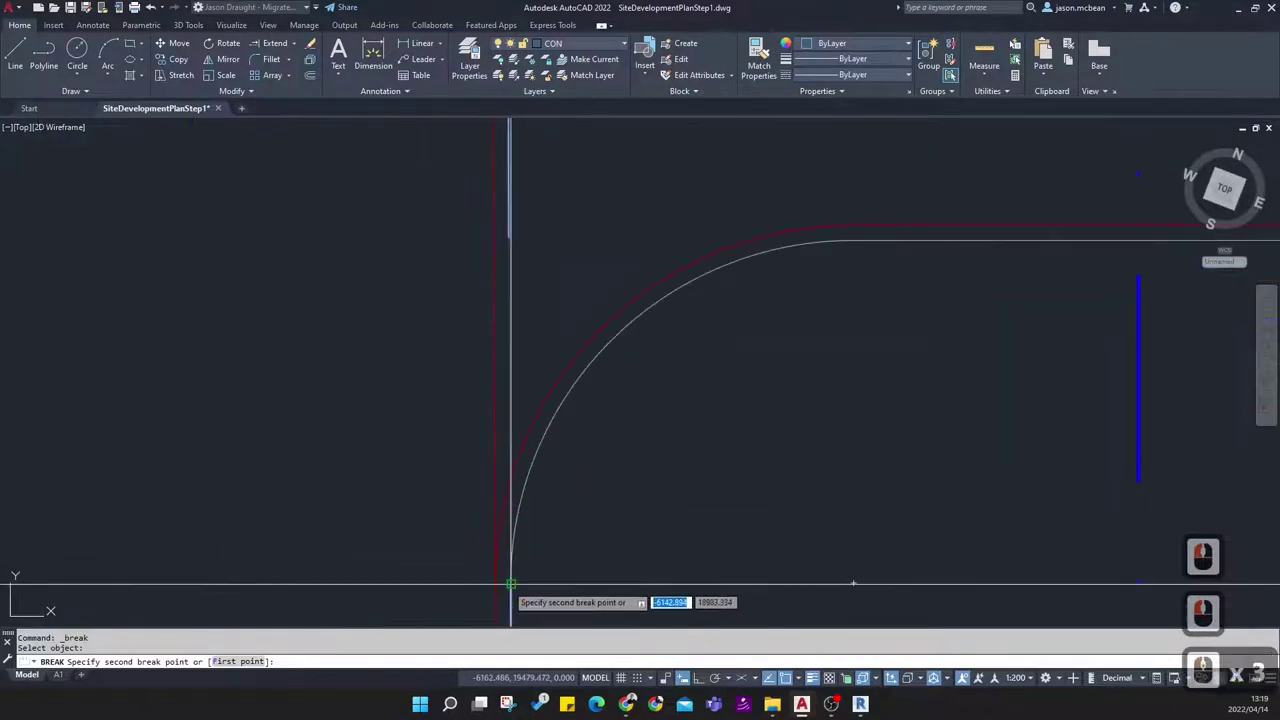
{"action": "scroll", "coordinate": [623, 354], "scroll_direction": "down", "scroll_amount": 3}
Trim the white vertical kerb line near the upper rounded corner and erase its remaining piece across the road opening
{"action": "scroll", "coordinate": [537, 300], "scroll_direction": "up", "scroll_amount": 6}
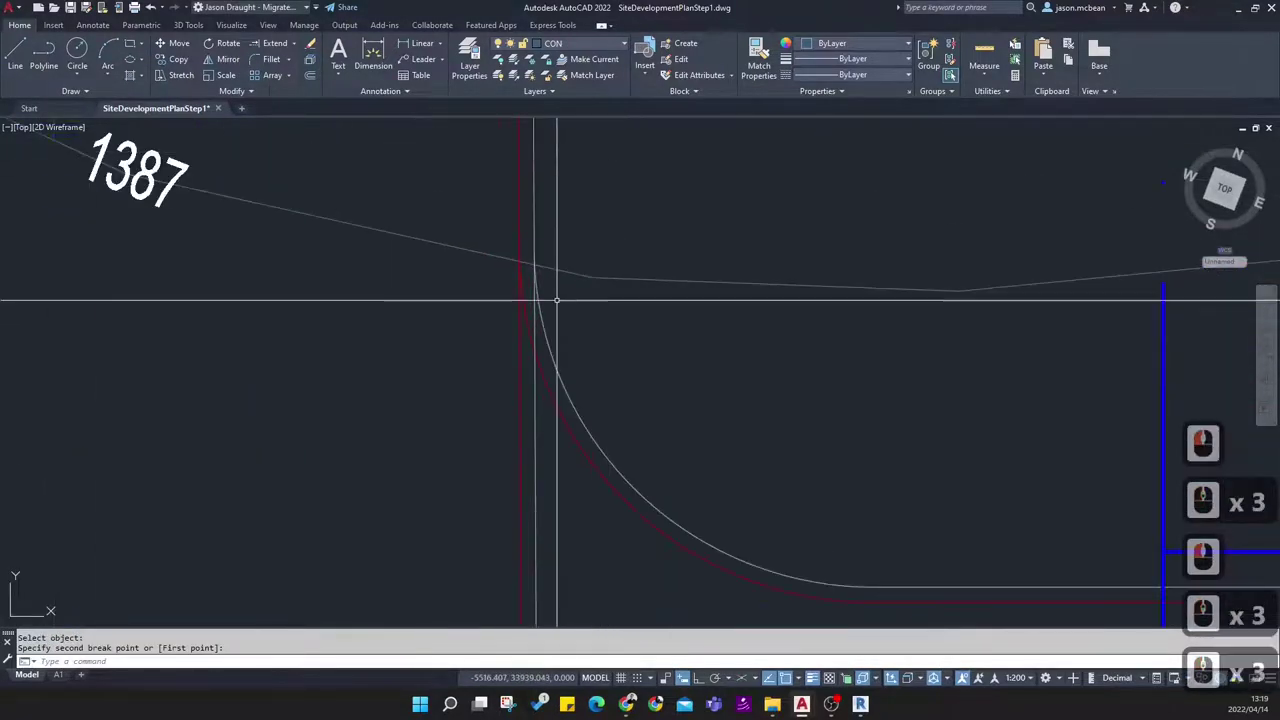
{"action": "left_click", "coordinate": [275, 62]}
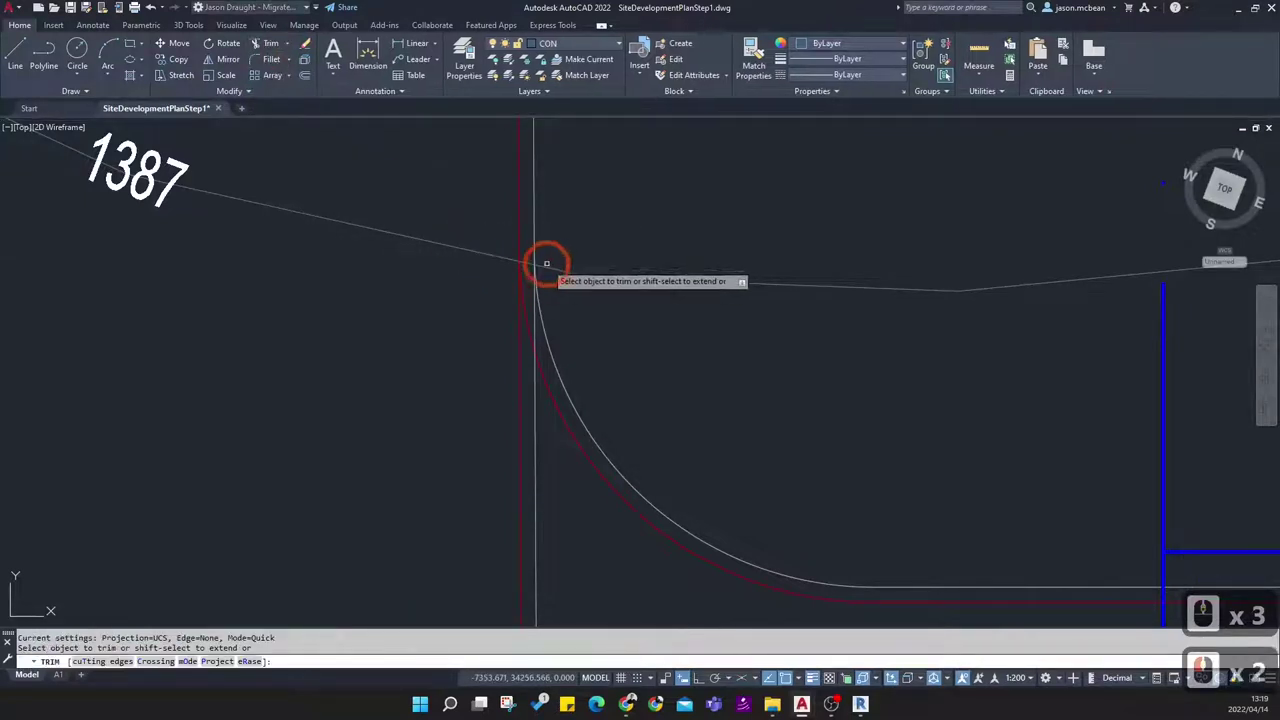
{"action": "left_click", "coordinate": [516, 322]}
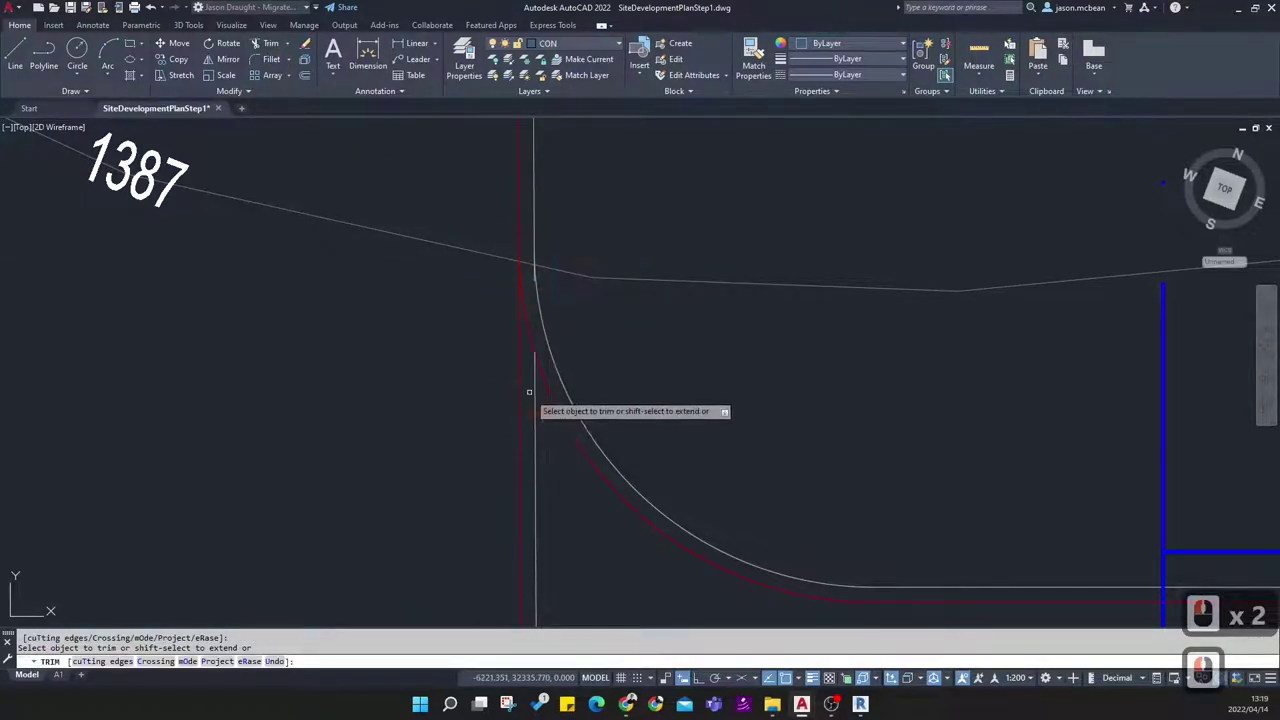
{"action": "right_click", "coordinate": [520, 432]}
{"action": "left_click", "coordinate": [535, 432]}
{"action": "key", "text": "Delete"}
Trim the white vertical kerb line's overshoot at the upper rounded corner and erase the short leftover stub
{"action": "scroll", "coordinate": [514, 291], "scroll_direction": "up", "scroll_amount": 4}
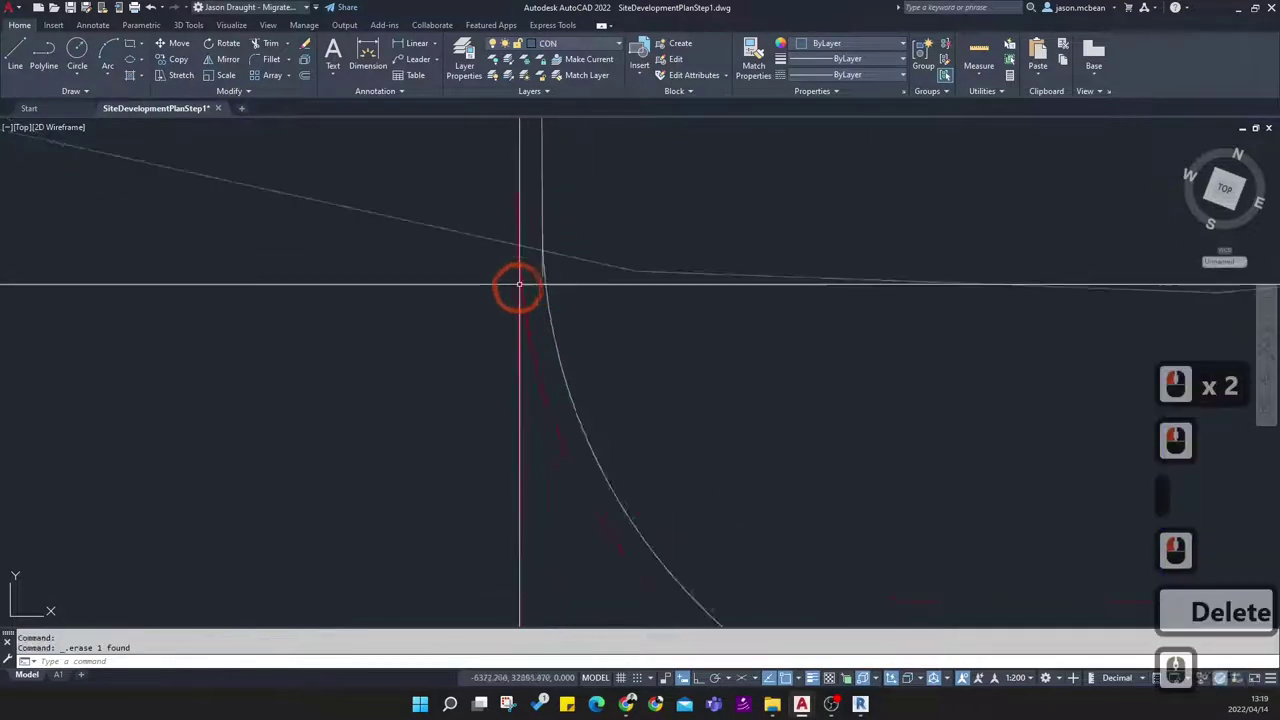
{"action": "middle_click_drag", "start_coordinate": [592, 313], "coordinate": [590, 323]}
{"action": "left_click", "coordinate": [578, 367]}
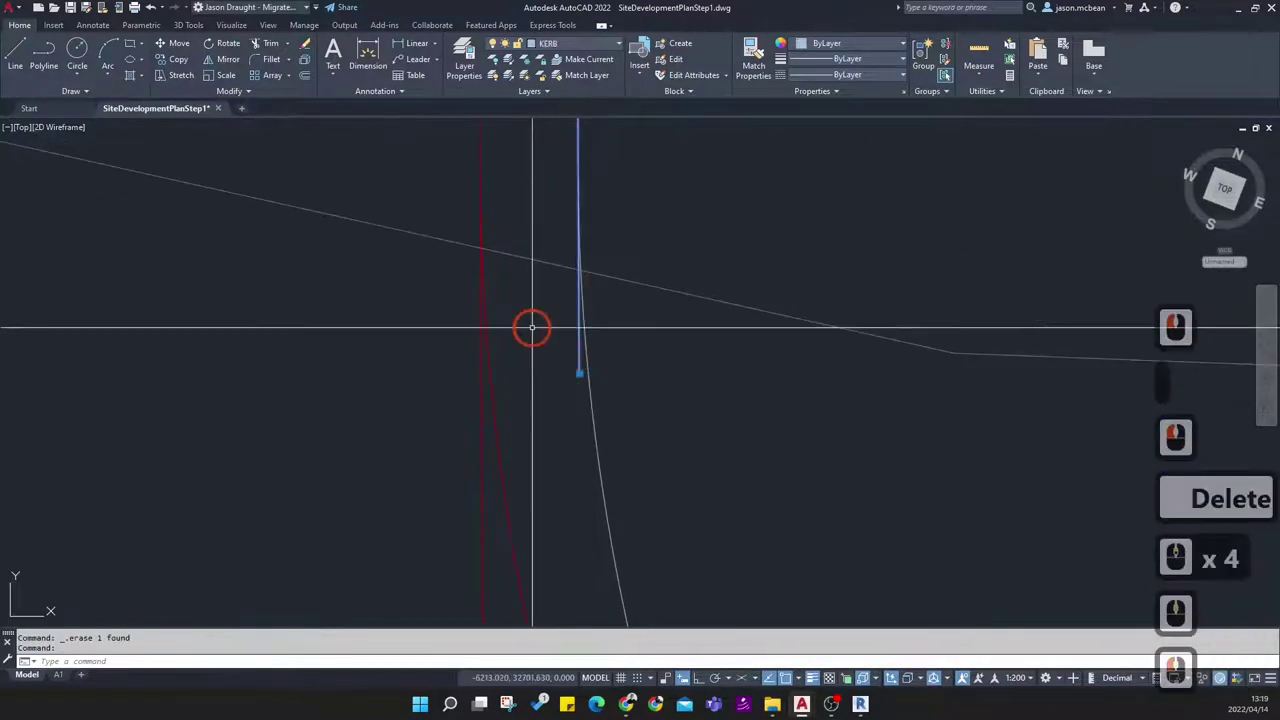
{"action": "key", "text": "Escape"}
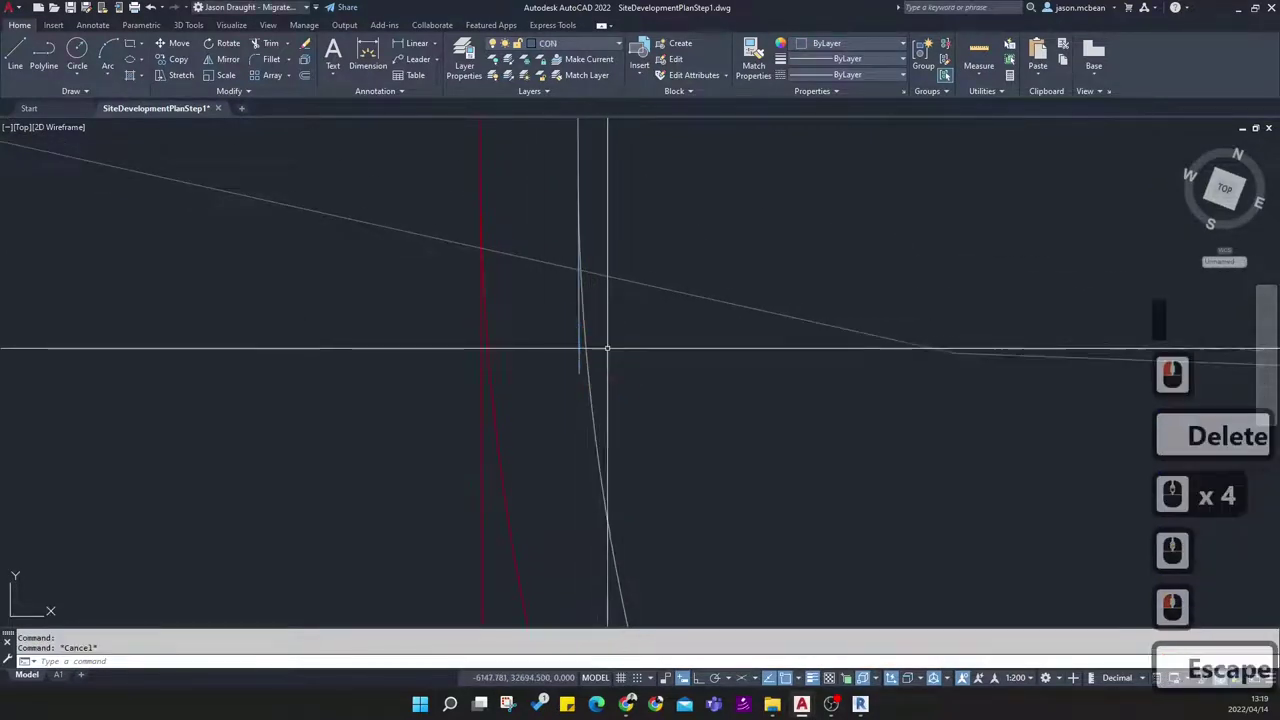
{"action": "left_click", "coordinate": [260, 45]}
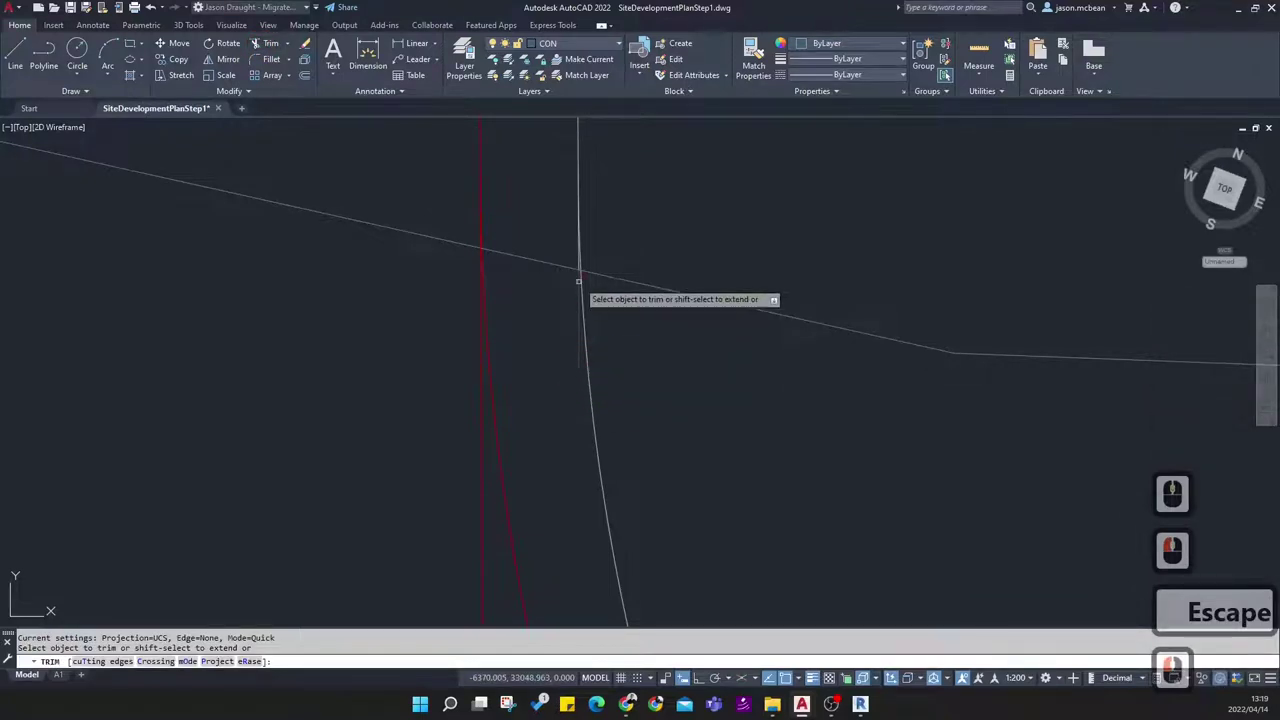
{"action": "scroll", "coordinate": [578, 300], "scroll_direction": "up", "scroll_amount": 3}
{"action": "left_click", "coordinate": [567, 219]}
{"action": "left_click", "coordinate": [565, 256]}
{"action": "key", "text": "Escape"}
{"action": "left_click", "coordinate": [570, 256]}
{"action": "scroll", "coordinate": [600, 265], "scroll_direction": "up", "scroll_amount": 4}
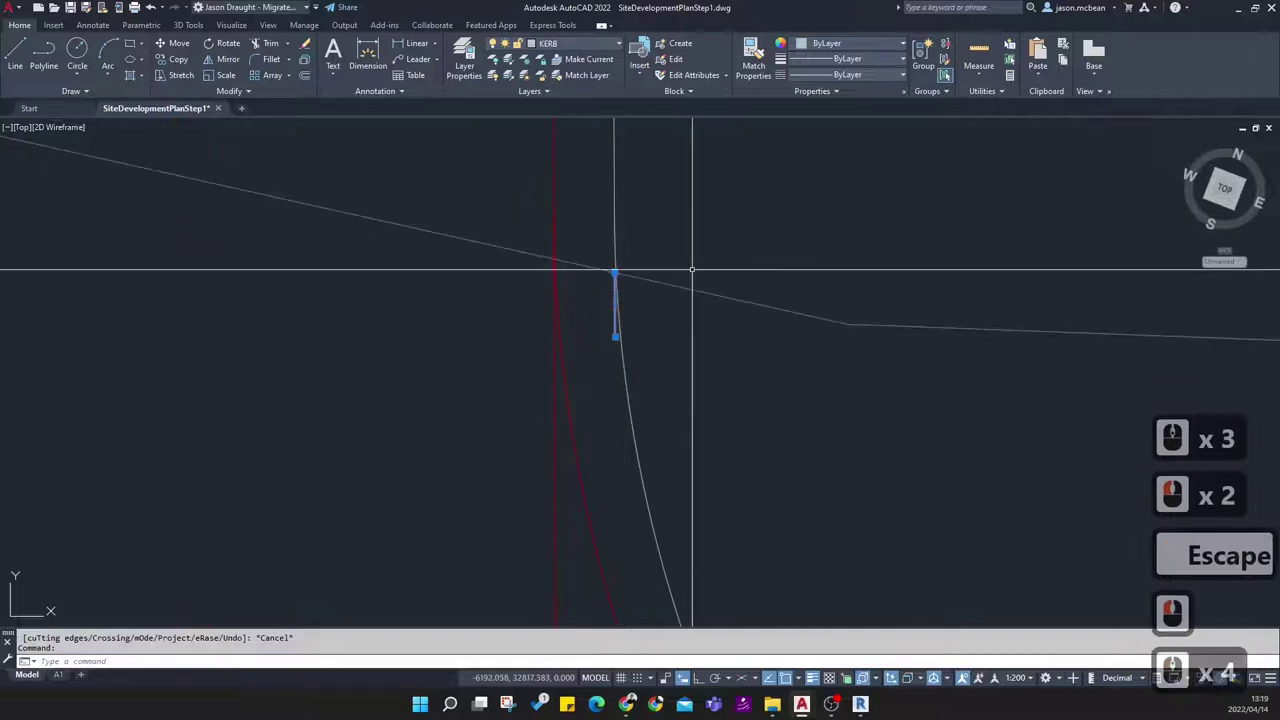
{"action": "key", "text": "Delete"}
{"action": "scroll", "coordinate": [659, 396], "scroll_direction": "up", "scroll_amount": 3}
{"action": "key", "text": "Escape"}
{"action": "scroll", "coordinate": [494, 194], "scroll_direction": "down", "scroll_amount": 4}
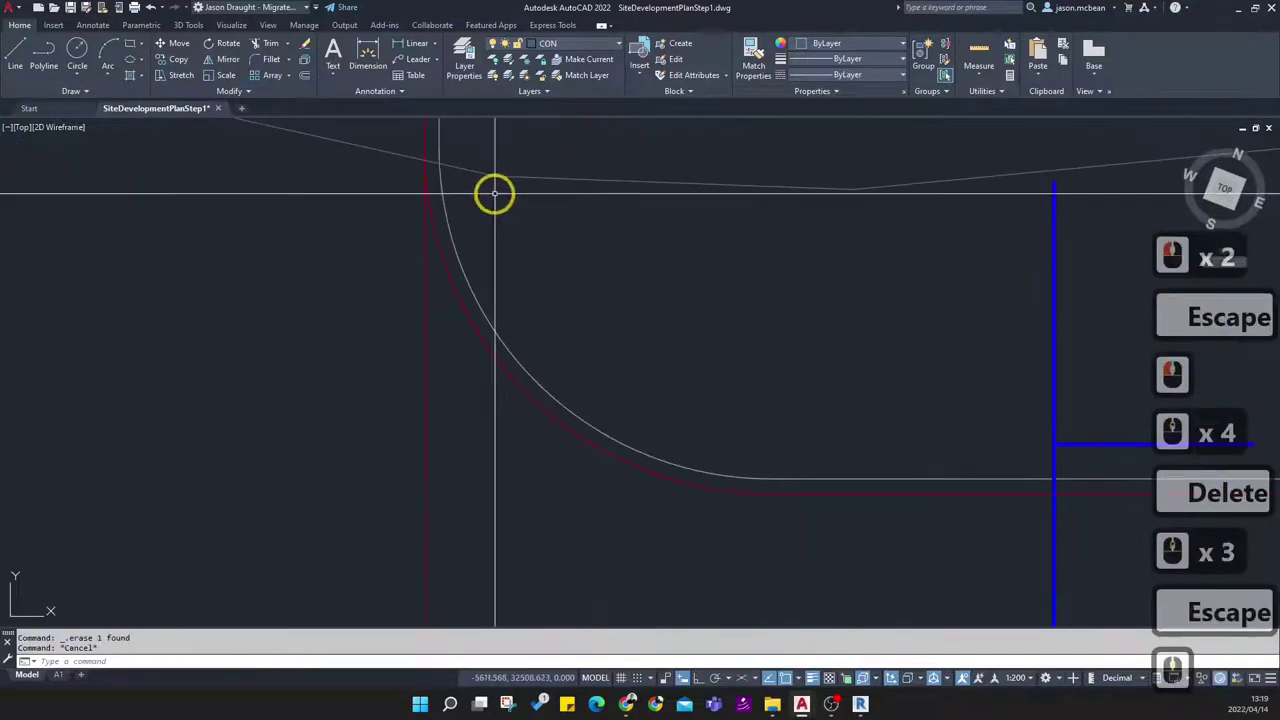
Measure the road width between the upper and lower red kerb lines at the ends of the rounded corners
{"action": "scroll", "coordinate": [384, 337], "scroll_direction": "down", "scroll_amount": 2}
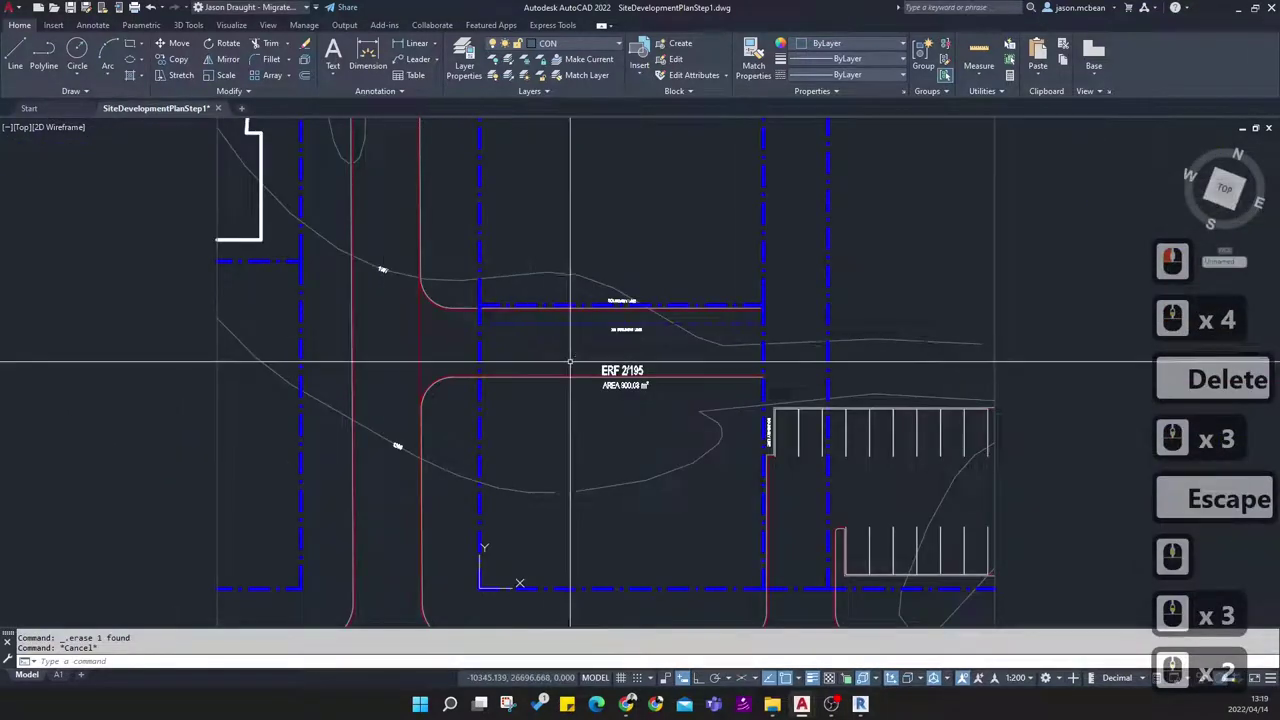
{"action": "scroll", "coordinate": [411, 331], "scroll_direction": "up", "scroll_amount": 3}
{"action": "middle_click_drag", "start_coordinate": [649, 408], "coordinate": [620, 374]}
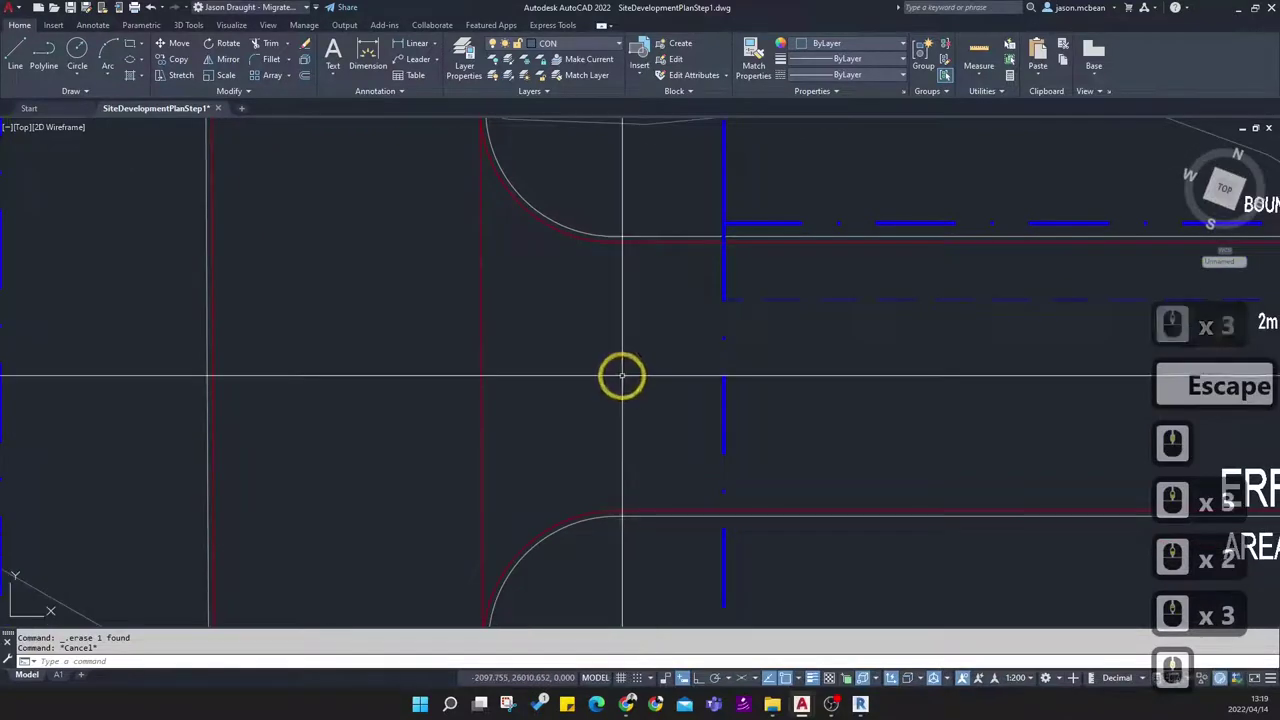
{"action": "type", "text": "di"}
{"action": "key", "text": "Return"}
{"action": "left_click", "coordinate": [614, 240]}
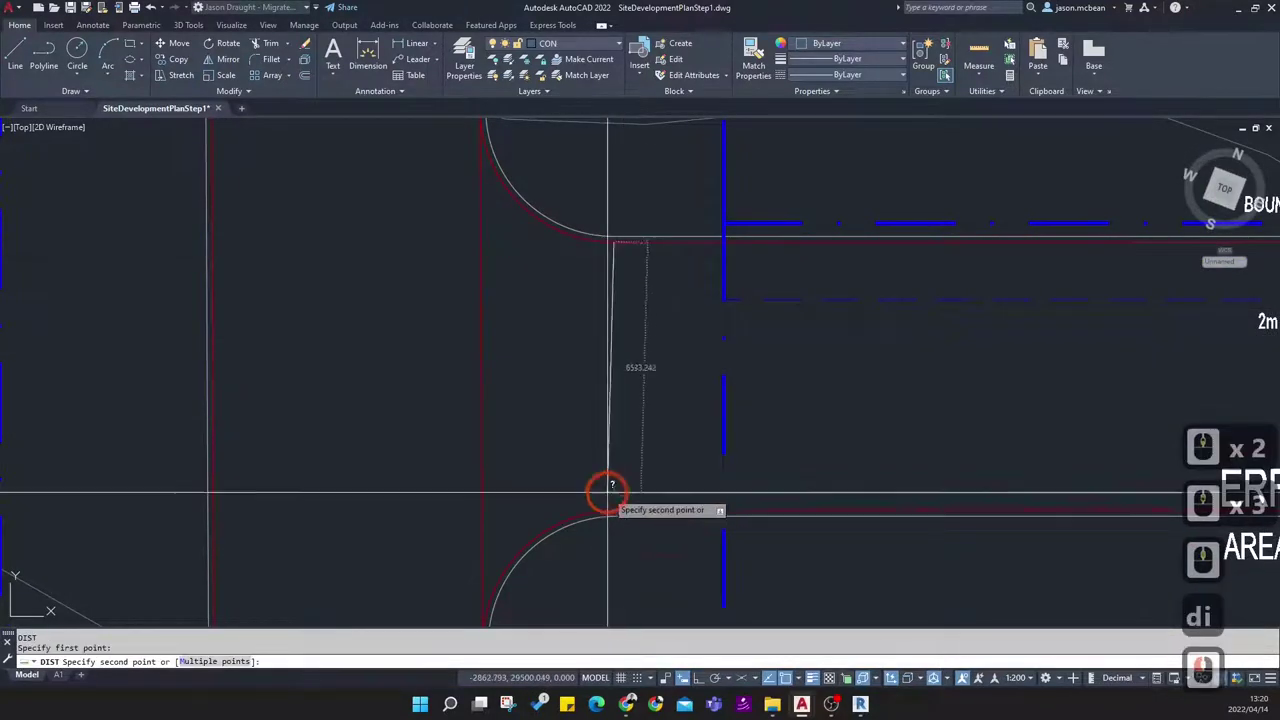
{"action": "left_click", "coordinate": [620, 510]}
{"action": "scroll", "coordinate": [666, 443], "scroll_direction": "down", "scroll_amount": 4}
{"action": "key", "text": "Escape"}
Examine the road opening between the rounded corners and the place where the upper kerb lines cross the site boundary
{"action": "scroll", "coordinate": [523, 414], "scroll_direction": "down", "scroll_amount": 5}
{"action": "scroll", "coordinate": [519, 316], "scroll_direction": "up", "scroll_amount": 6}
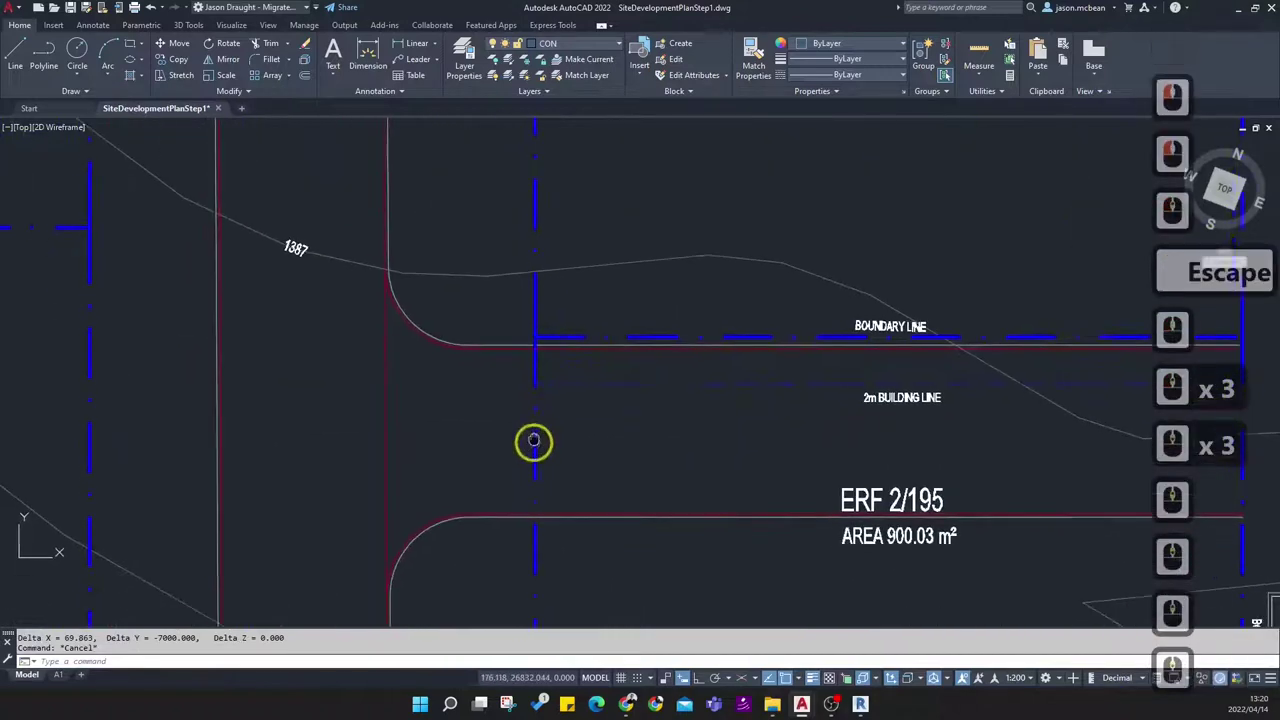
{"action": "scroll", "coordinate": [490, 358], "scroll_direction": "up", "scroll_amount": 2}
{"action": "scroll", "coordinate": [505, 367], "scroll_direction": "down", "scroll_amount": 2}
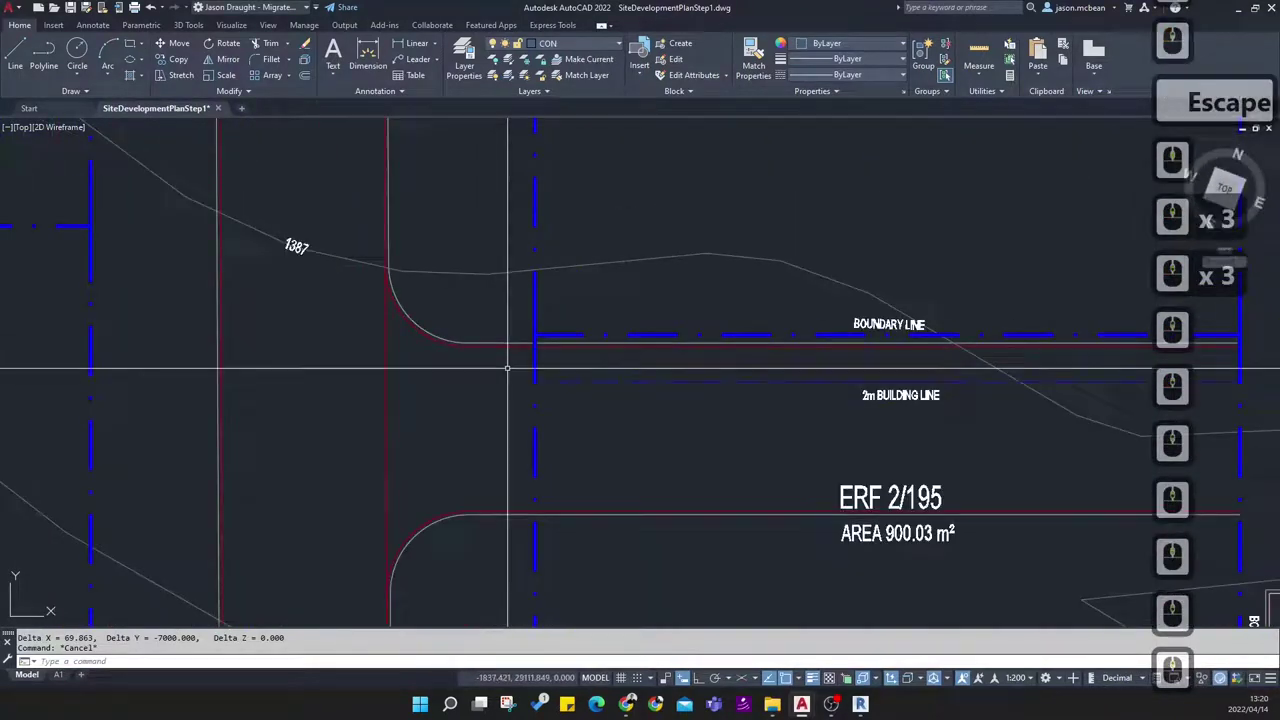
{"action": "scroll", "coordinate": [495, 356], "scroll_direction": "up", "scroll_amount": 2}
{"action": "scroll", "coordinate": [486, 362], "scroll_direction": "down", "scroll_amount": 2}
{"action": "scroll", "coordinate": [486, 371], "scroll_direction": "up", "scroll_amount": 2}
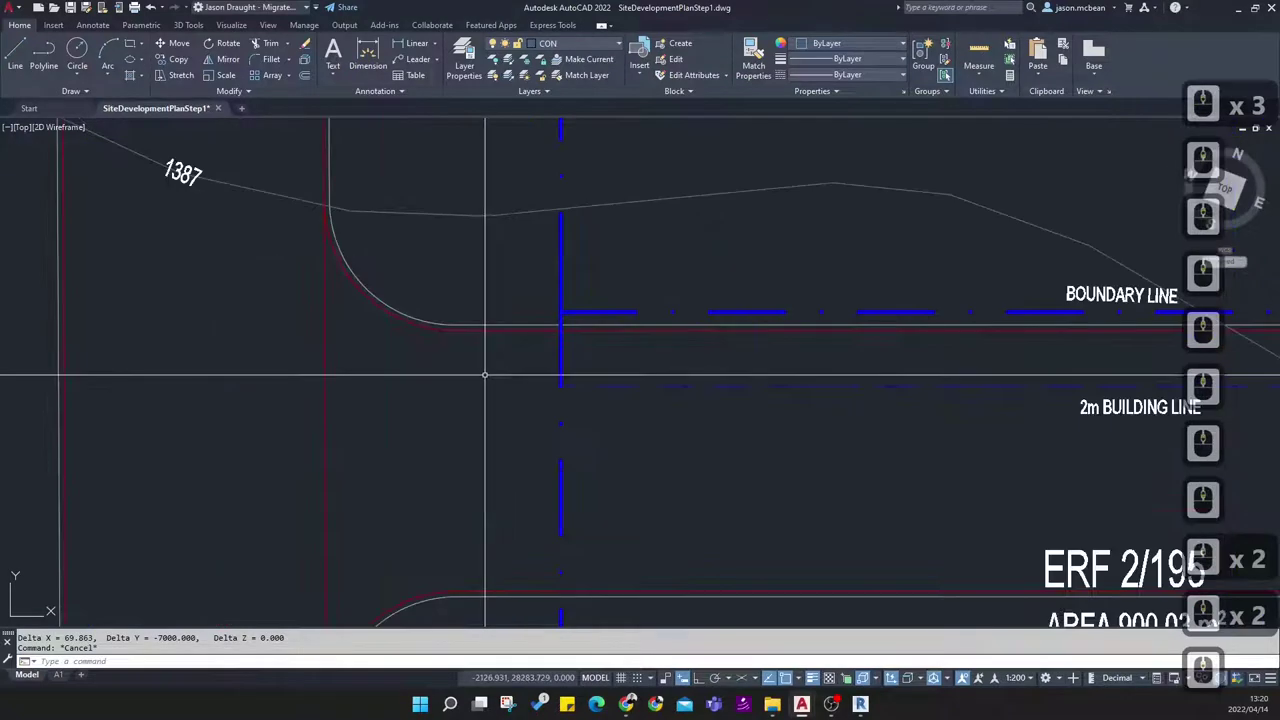
{"action": "scroll", "coordinate": [490, 372], "scroll_direction": "down", "scroll_amount": 4}
{"action": "key", "text": "Escape"}
{"action": "scroll", "coordinate": [485, 375], "scroll_direction": "up", "scroll_amount": 2}
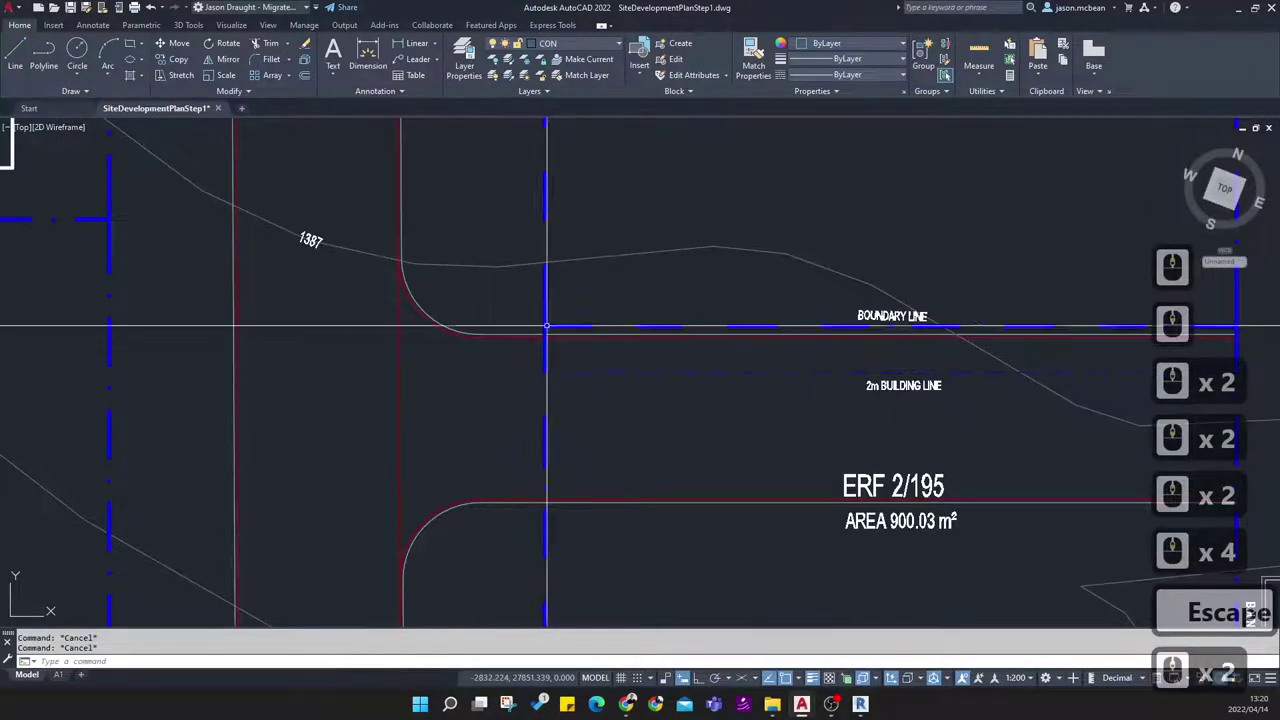
{"action": "scroll", "coordinate": [620, 320], "scroll_direction": "up", "scroll_amount": 2}
{"action": "left_click", "coordinate": [606, 434]}
{"action": "left_click", "coordinate": [549, 350]}
{"action": "key", "text": "Escape"}
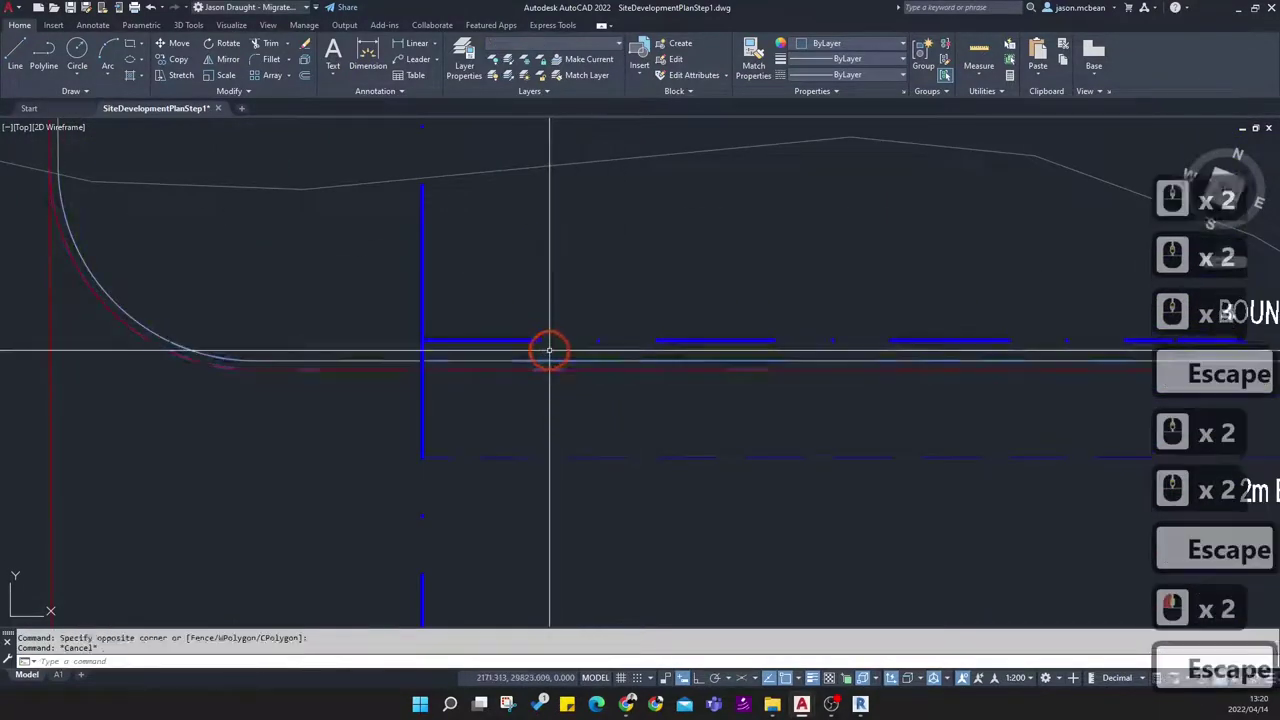
{"action": "key", "text": "Escape"}
{"action": "left_click", "coordinate": [553, 354]}
{"action": "left_click", "coordinate": [421, 388]}
{"action": "key", "text": "Escape"}
{"action": "scroll", "coordinate": [424, 374], "scroll_direction": "up", "scroll_amount": 2}
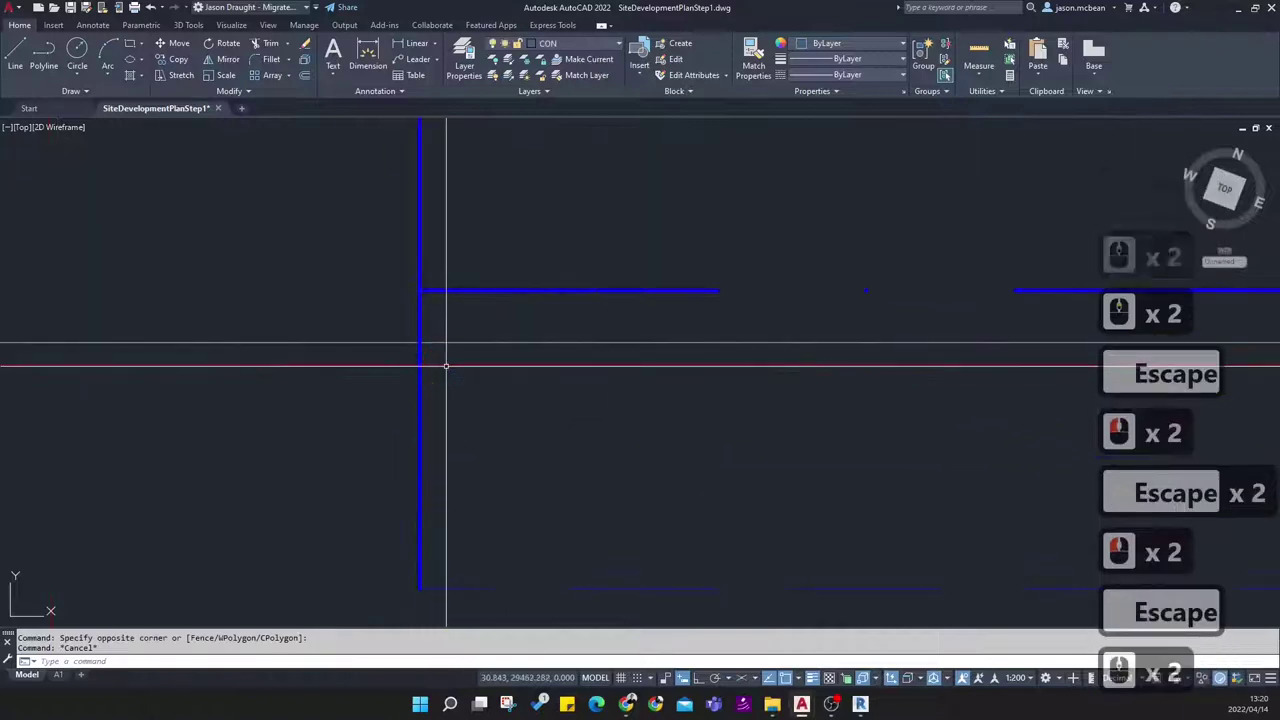
Measure the distance from the upper red kerb line to the horizontal boundary line along the vertical boundary
{"action": "type", "text": "di"}
{"action": "key", "text": "Return"}
{"action": "left_click", "coordinate": [420, 362]}
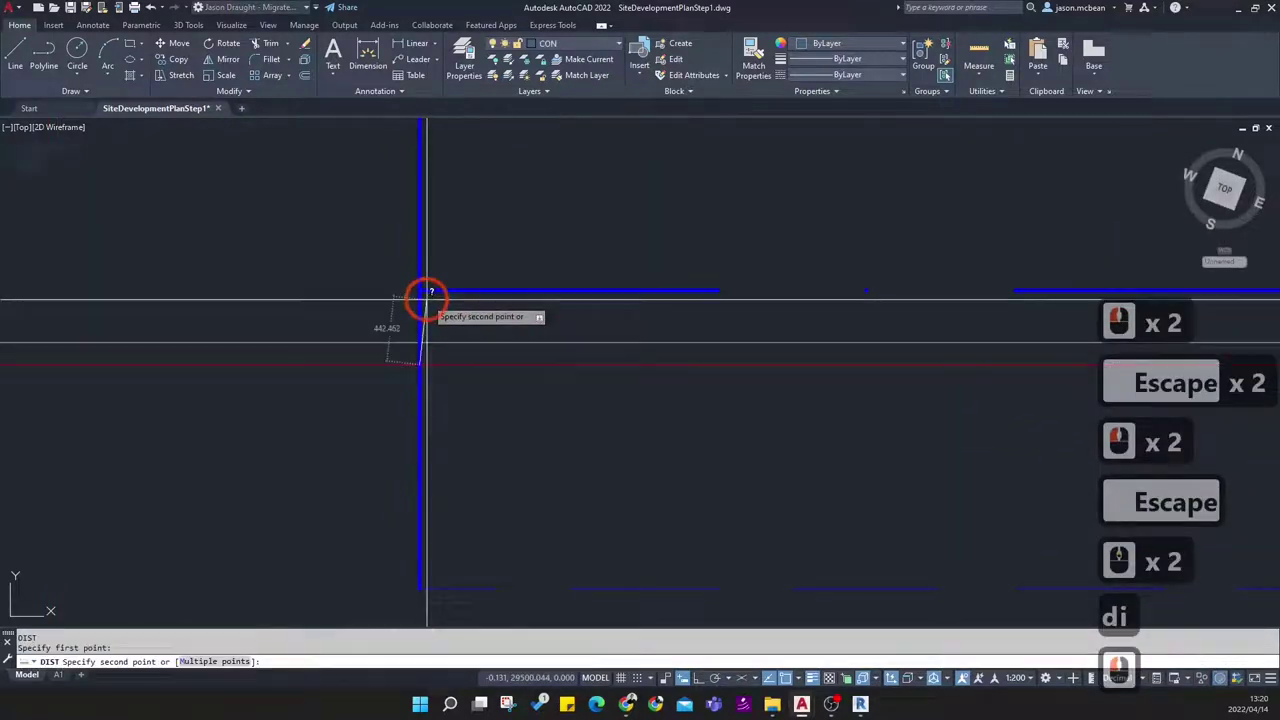
{"action": "left_click", "coordinate": [421, 290]}
{"action": "scroll", "coordinate": [443, 351], "scroll_direction": "down", "scroll_amount": 3}
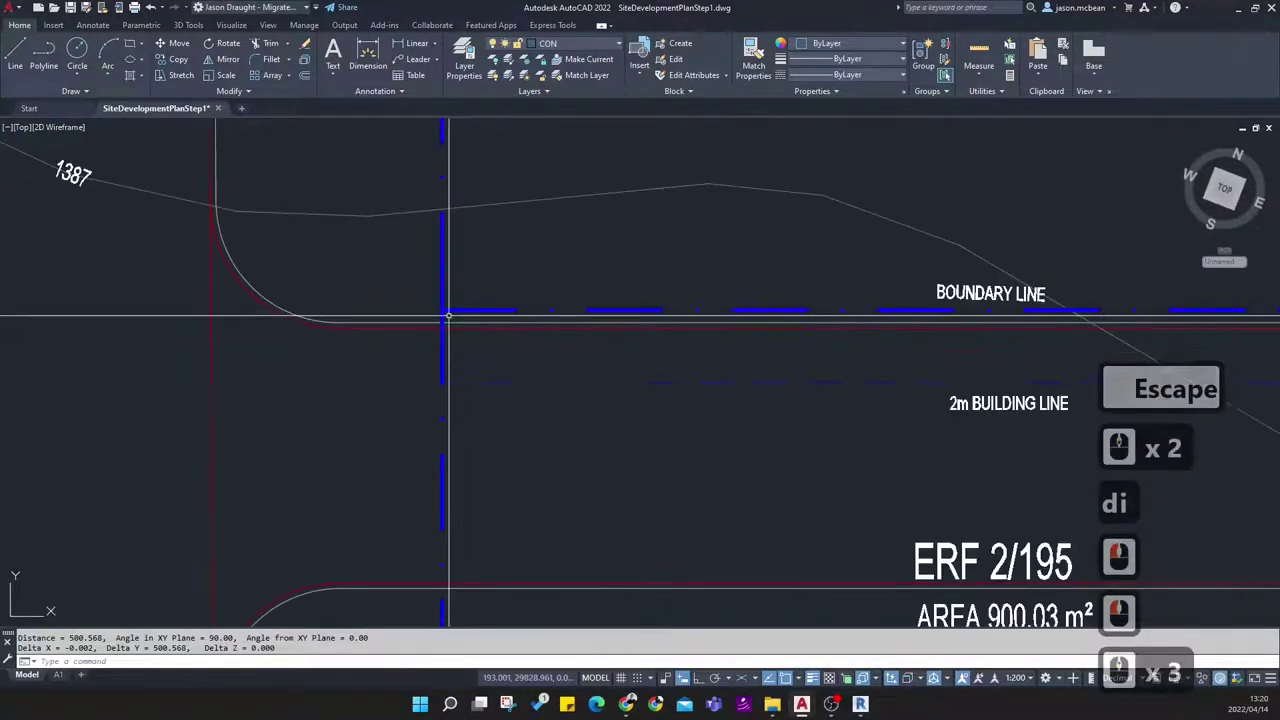
{"action": "key", "text": "Escape"}
Examine at close range the junction of the horizontal and vertical boundary lines beside the upper kerb
{"action": "scroll", "coordinate": [481, 300], "scroll_direction": "up", "scroll_amount": 3}
{"action": "left_click", "coordinate": [523, 337]}
{"action": "left_click", "coordinate": [486, 317]}
{"action": "scroll", "coordinate": [323, 317], "scroll_direction": "up", "scroll_amount": 3}
{"action": "left_click", "coordinate": [323, 317]}
{"action": "scroll", "coordinate": [285, 358], "scroll_direction": "up", "scroll_amount": 1}
{"action": "key", "text": "Escape"}
{"action": "scroll", "coordinate": [334, 315], "scroll_direction": "down", "scroll_amount": 4}
{"action": "key", "text": "Escape"}
{"action": "scroll", "coordinate": [342, 366], "scroll_direction": "up", "scroll_amount": 5}
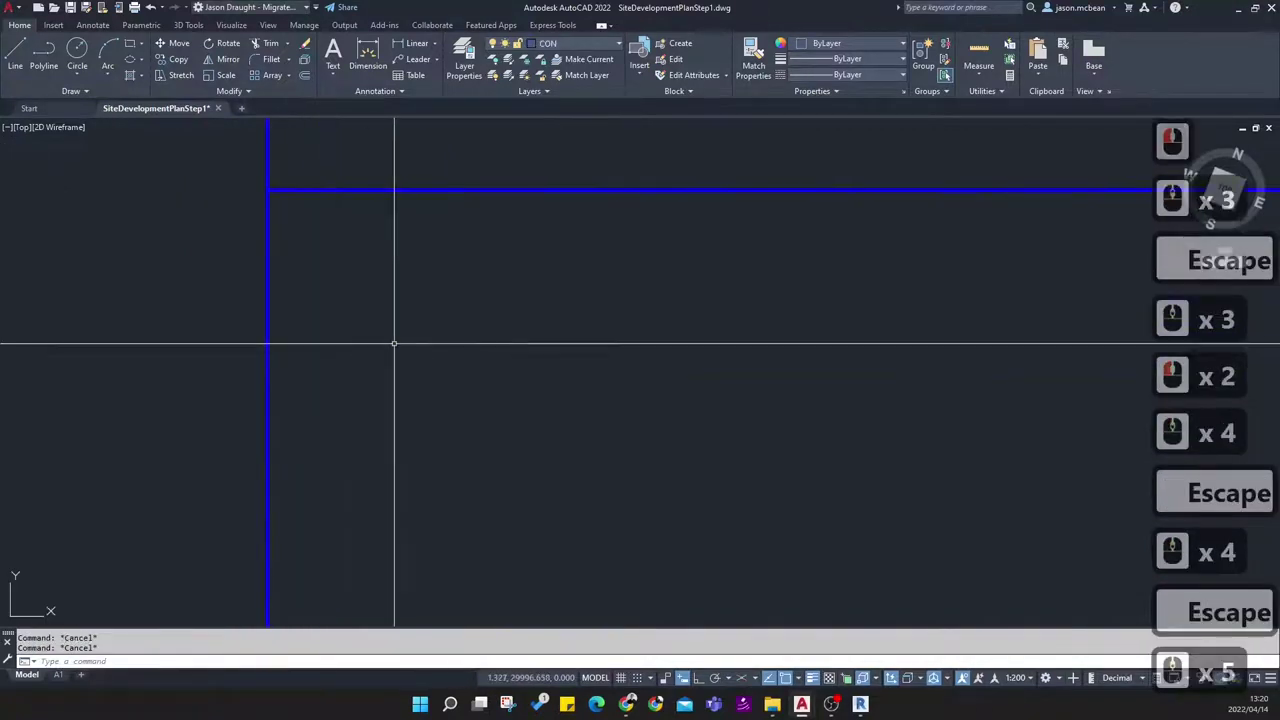
Examine the lower kerb line and the overall road layout around ERF 2/195
{"action": "scroll", "coordinate": [366, 360], "scroll_direction": "down", "scroll_amount": 6}
{"action": "key", "text": "Escape"}
{"action": "scroll", "coordinate": [371, 257], "scroll_direction": "down", "scroll_amount": 5}
{"action": "middle_click_drag", "start_coordinate": [417, 405], "coordinate": [529, 226]}
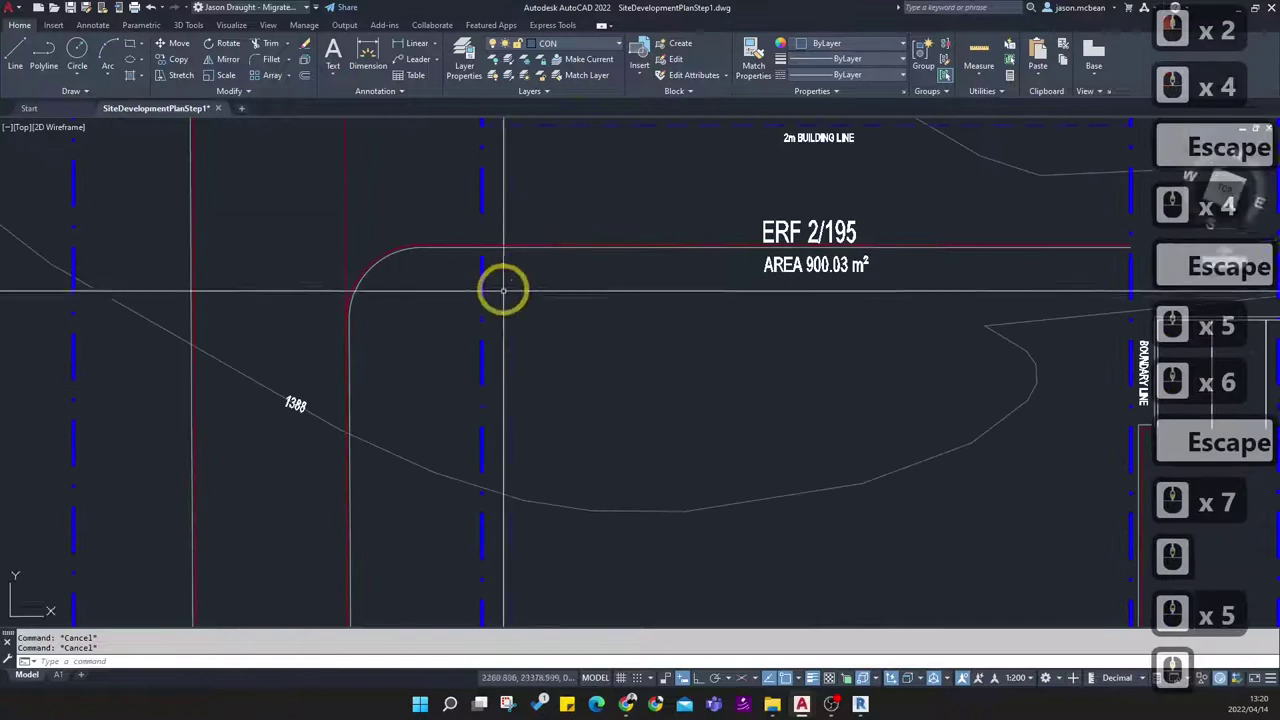
{"action": "scroll", "coordinate": [502, 289], "scroll_direction": "down", "scroll_amount": 3}
{"action": "scroll", "coordinate": [465, 308], "scroll_direction": "up", "scroll_amount": 4}
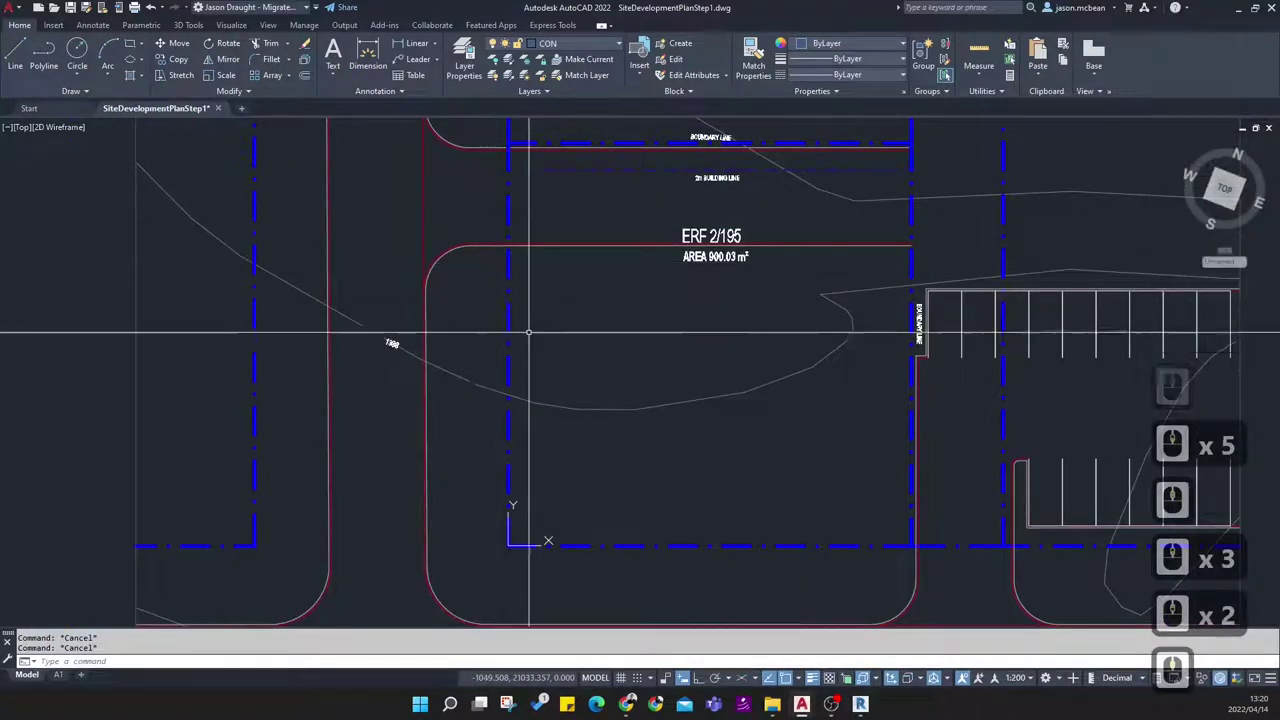
{"action": "middle_click_drag", "start_coordinate": [510, 258], "coordinate": [489, 305]}
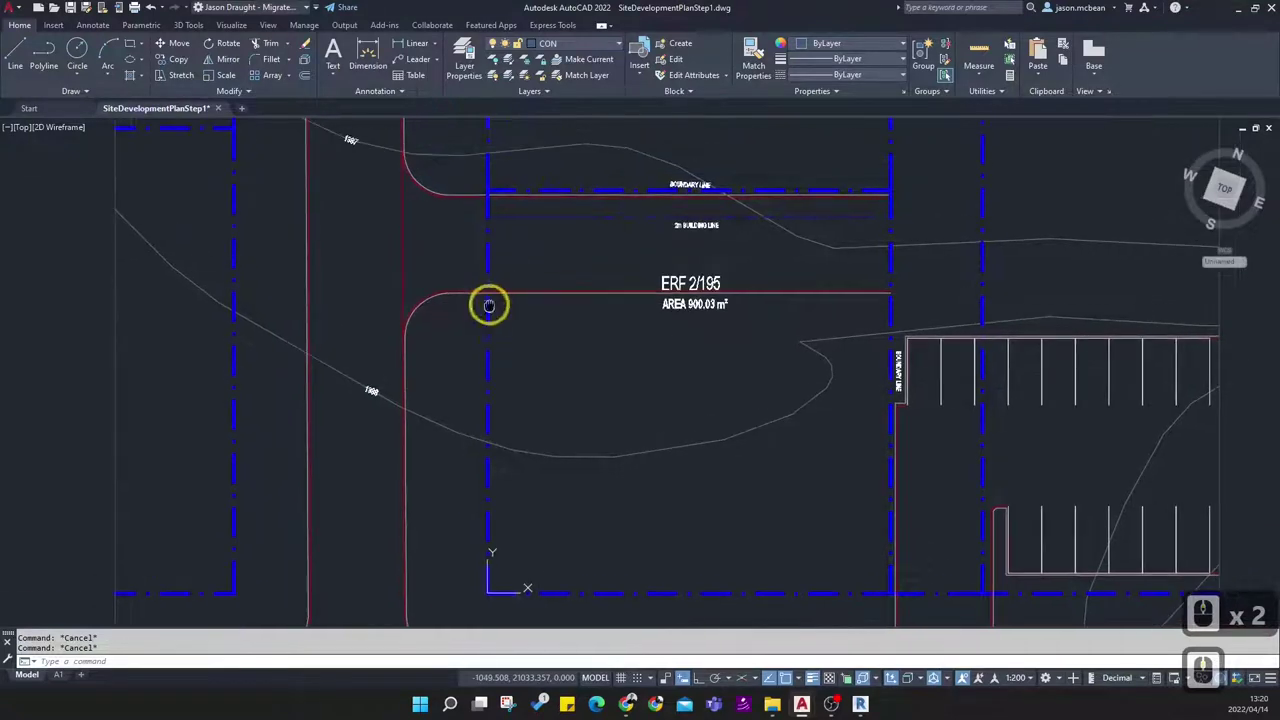
{"action": "scroll", "coordinate": [477, 267], "scroll_direction": "down", "scroll_amount": 5}
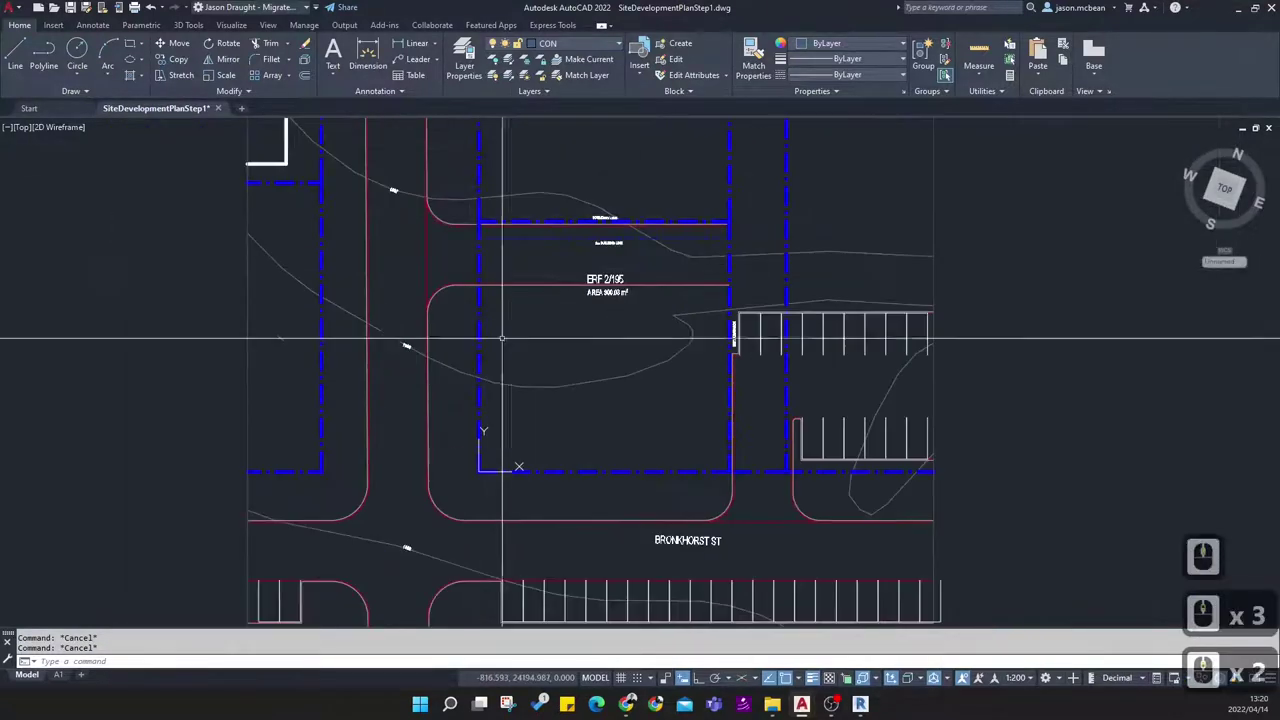
Switch to Revit, view the building and road model from the top, and return to the AutoCAD site plan
{"action": "left_click", "coordinate": [860, 704]}
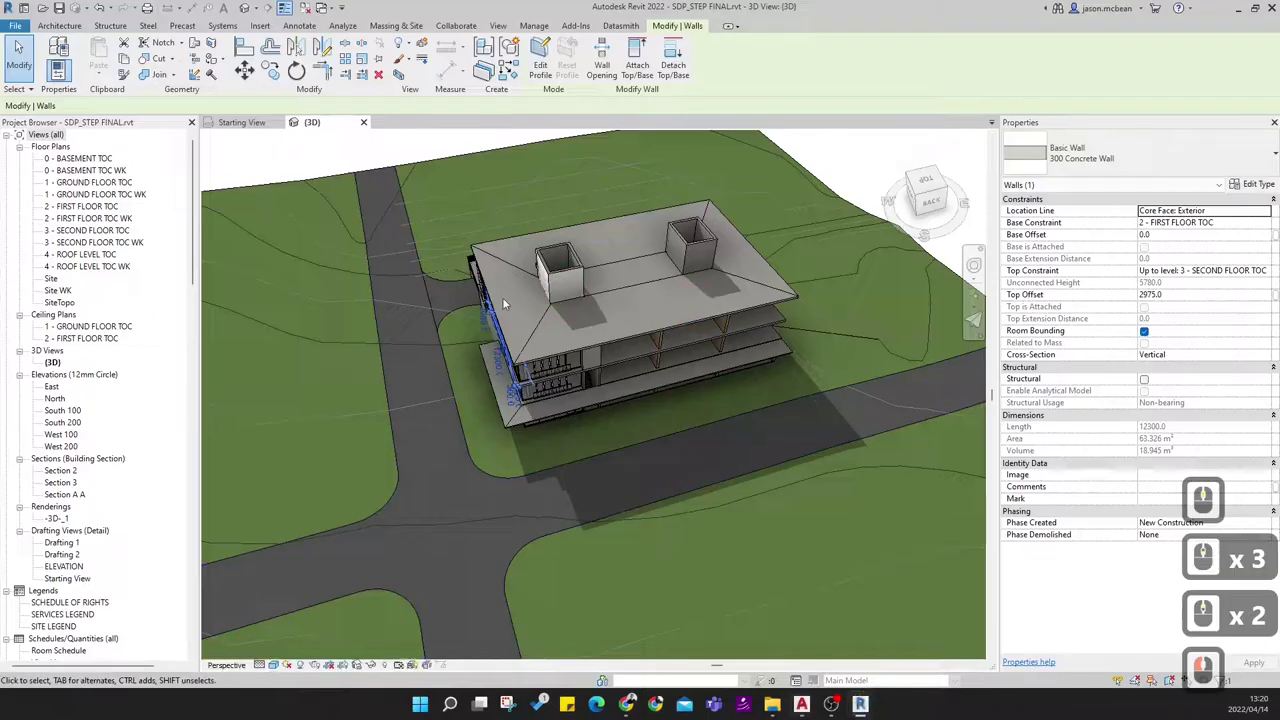
{"action": "left_click", "coordinate": [928, 182]}
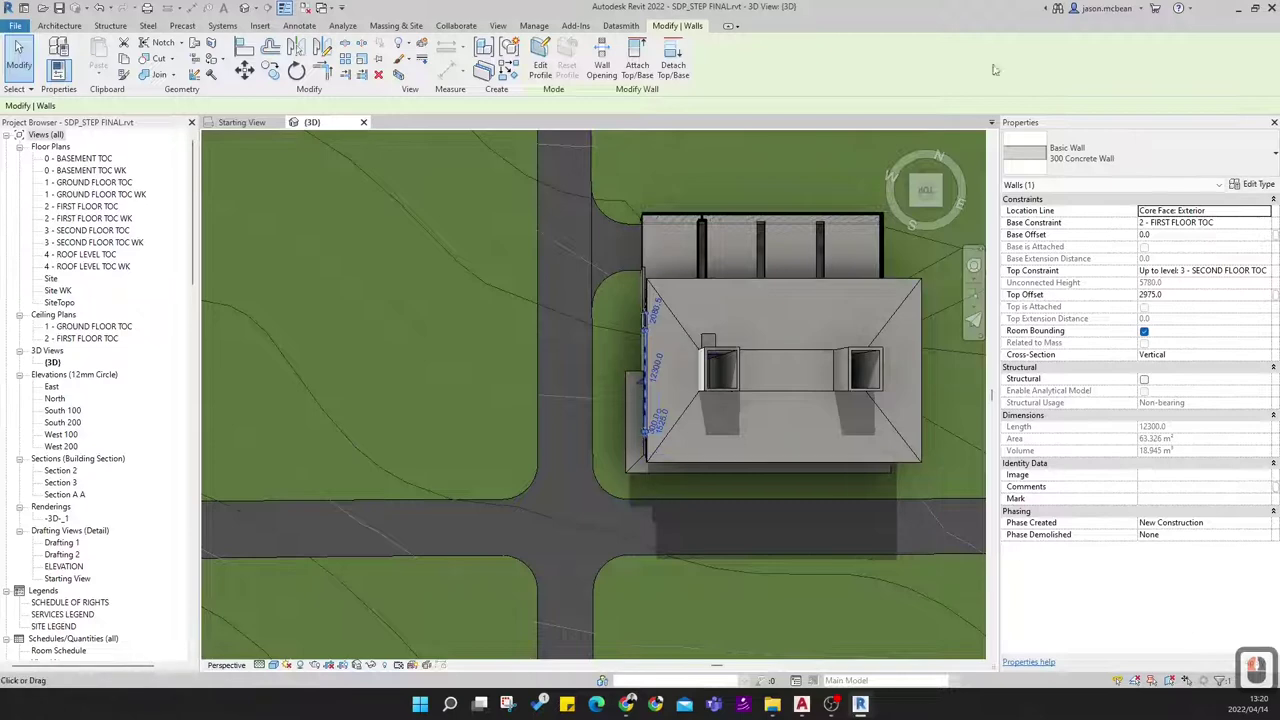
{"action": "left_click", "coordinate": [1240, 8]}
Examine the lower kerb lines crossing ERF 2/195 and their position relative to the upper kerb and 2m building line
{"action": "middle_click_drag", "start_coordinate": [586, 411], "coordinate": [586, 466]}
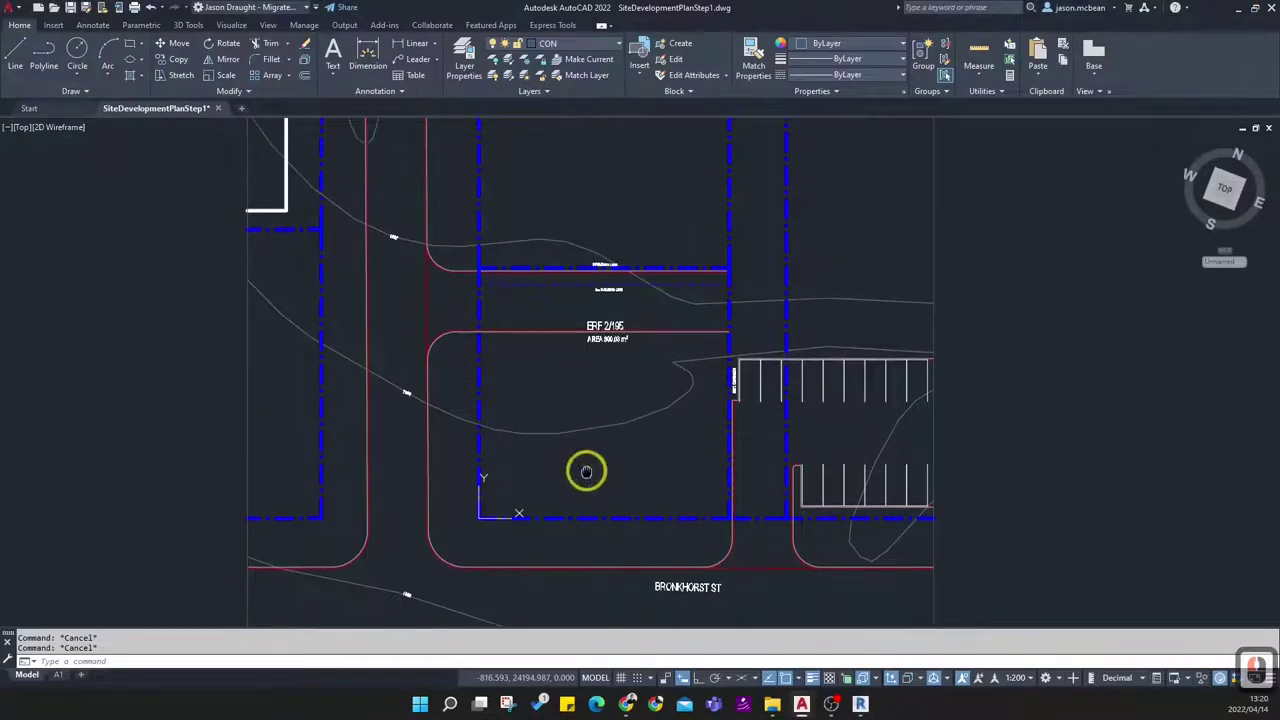
{"action": "scroll", "coordinate": [274, 316], "scroll_direction": "up", "scroll_amount": 3}
{"action": "scroll", "coordinate": [717, 345], "scroll_direction": "down", "scroll_amount": 2}
{"action": "middle_click_drag", "start_coordinate": [769, 357], "coordinate": [643, 468]}
{"action": "left_click", "coordinate": [619, 498]}
{"action": "left_click", "coordinate": [609, 445]}
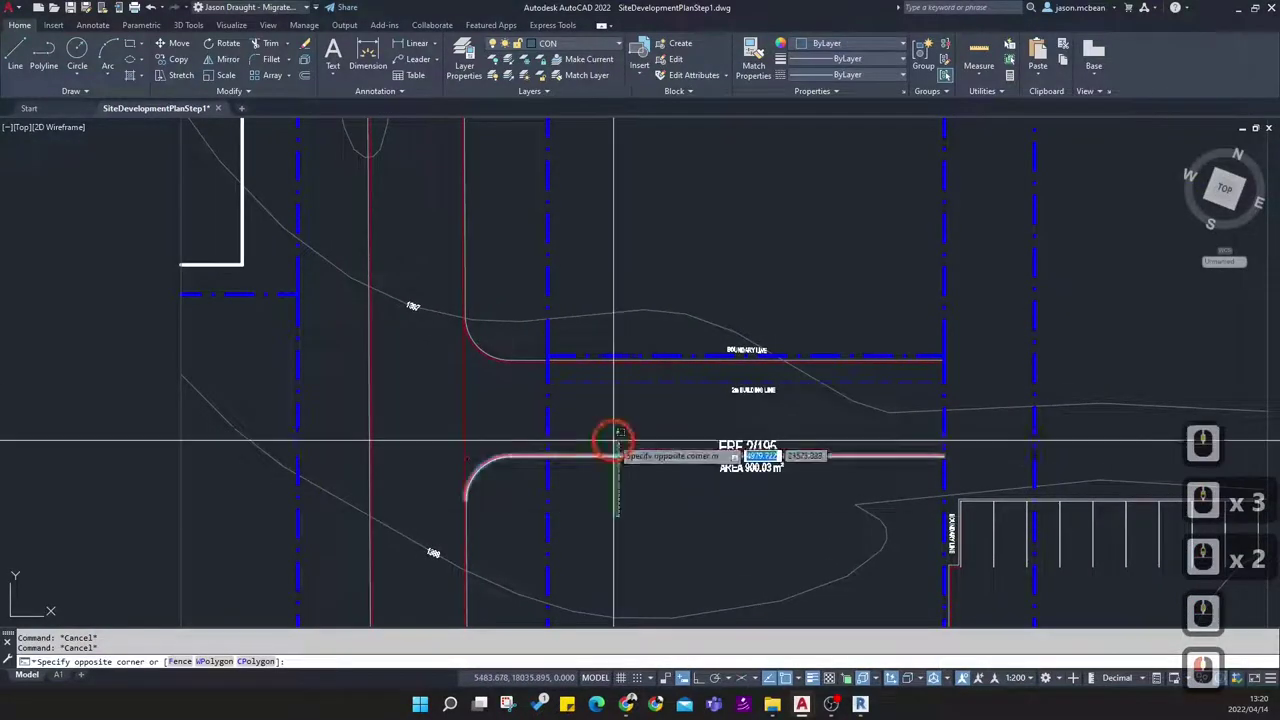
{"action": "scroll", "coordinate": [494, 505], "scroll_direction": "up", "scroll_amount": 2}
{"action": "key", "text": "Escape"}
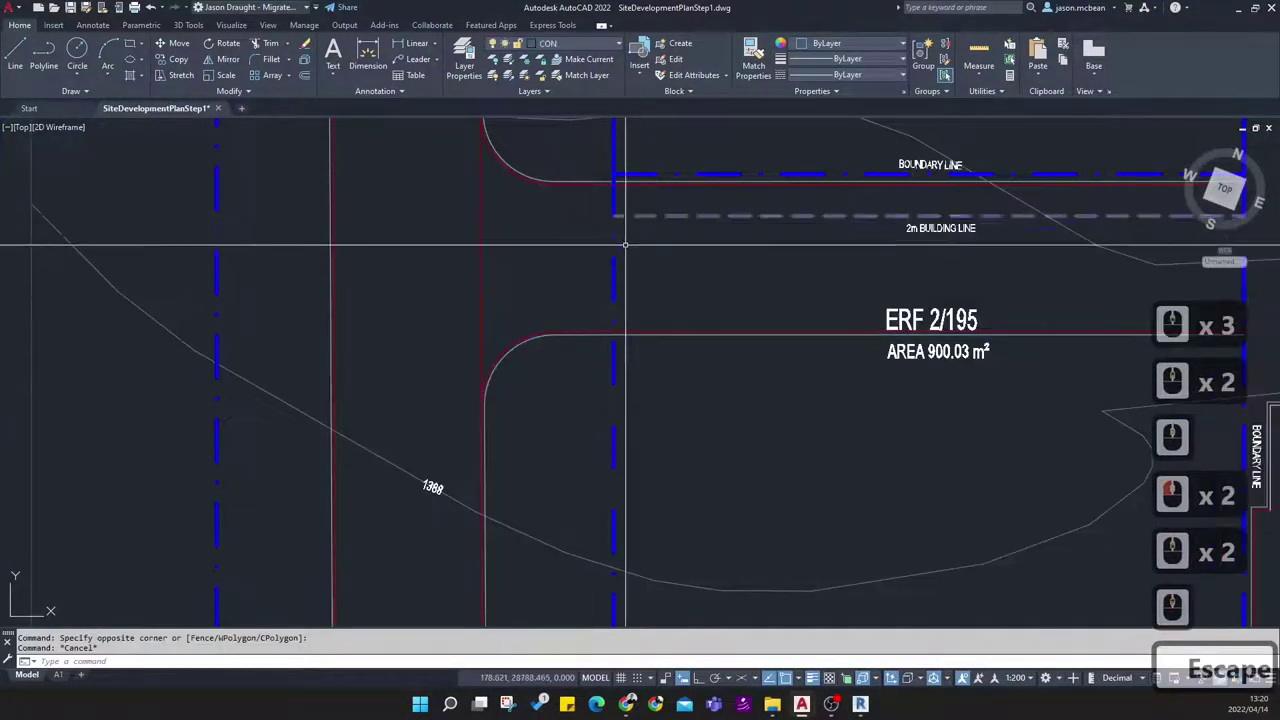
{"action": "scroll", "coordinate": [614, 334], "scroll_direction": "up", "scroll_amount": 1}
{"action": "key", "text": "Escape"}
{"action": "scroll", "coordinate": [409, 323], "scroll_direction": "up", "scroll_amount": 1}
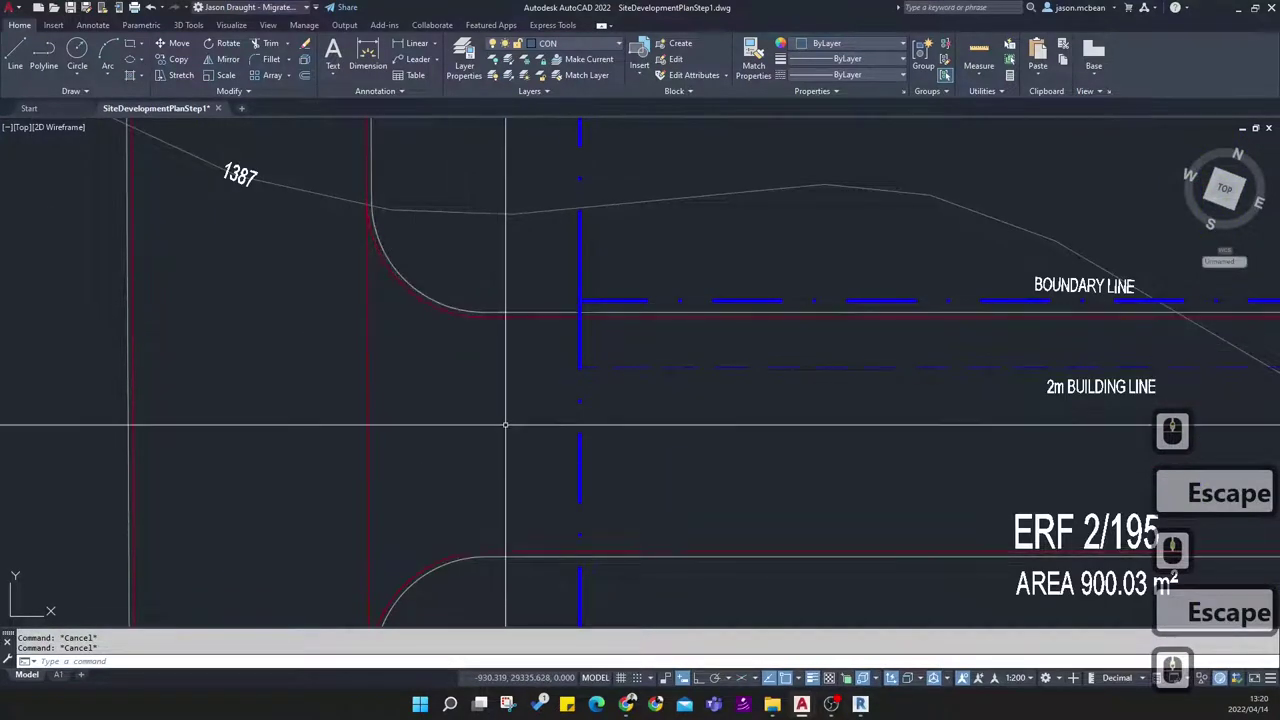
{"action": "key", "text": "Escape"}
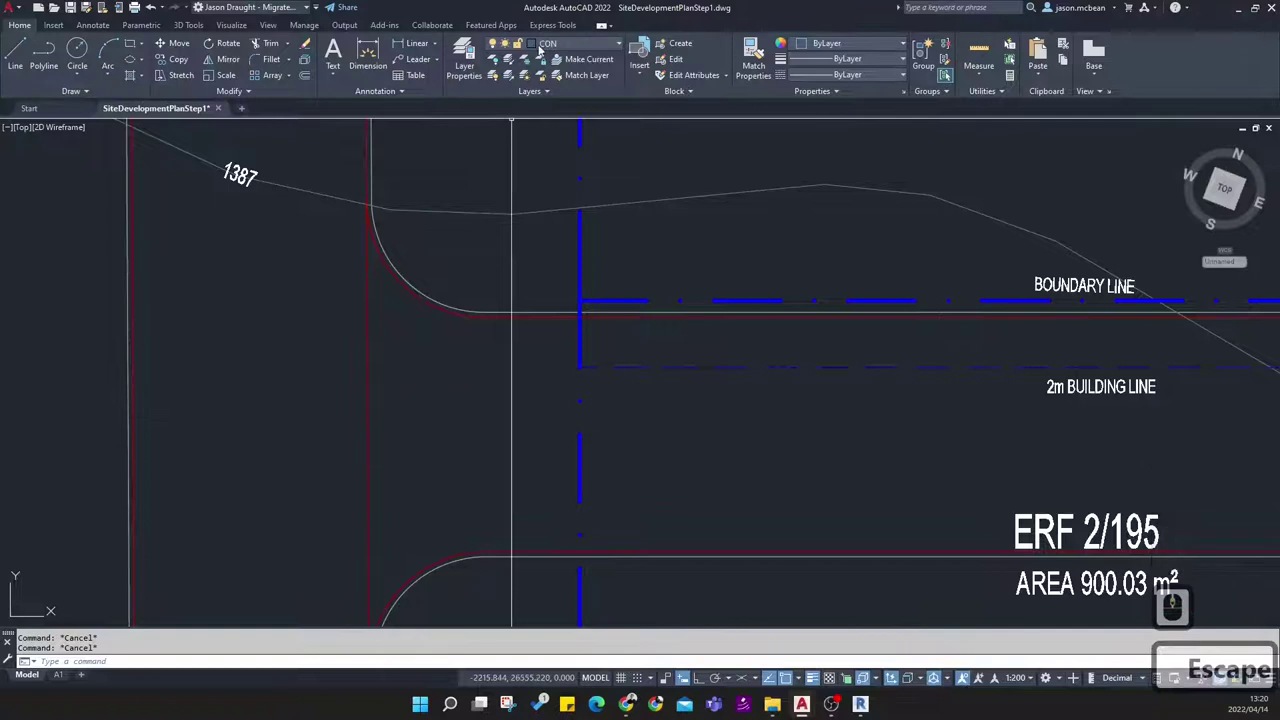
Create a construction line offset 6500 from the upper red kerb line, on its lower side
{"action": "left_click", "coordinate": [68, 96]}
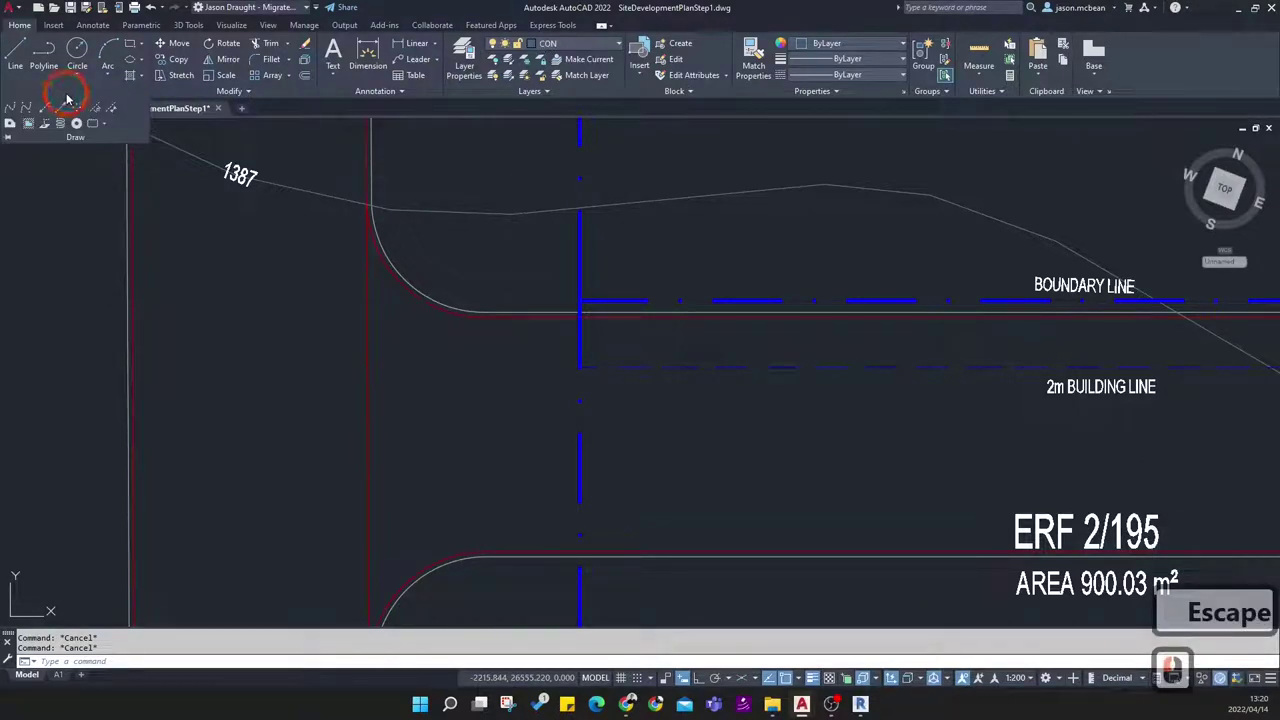
{"action": "left_click", "coordinate": [43, 109]}
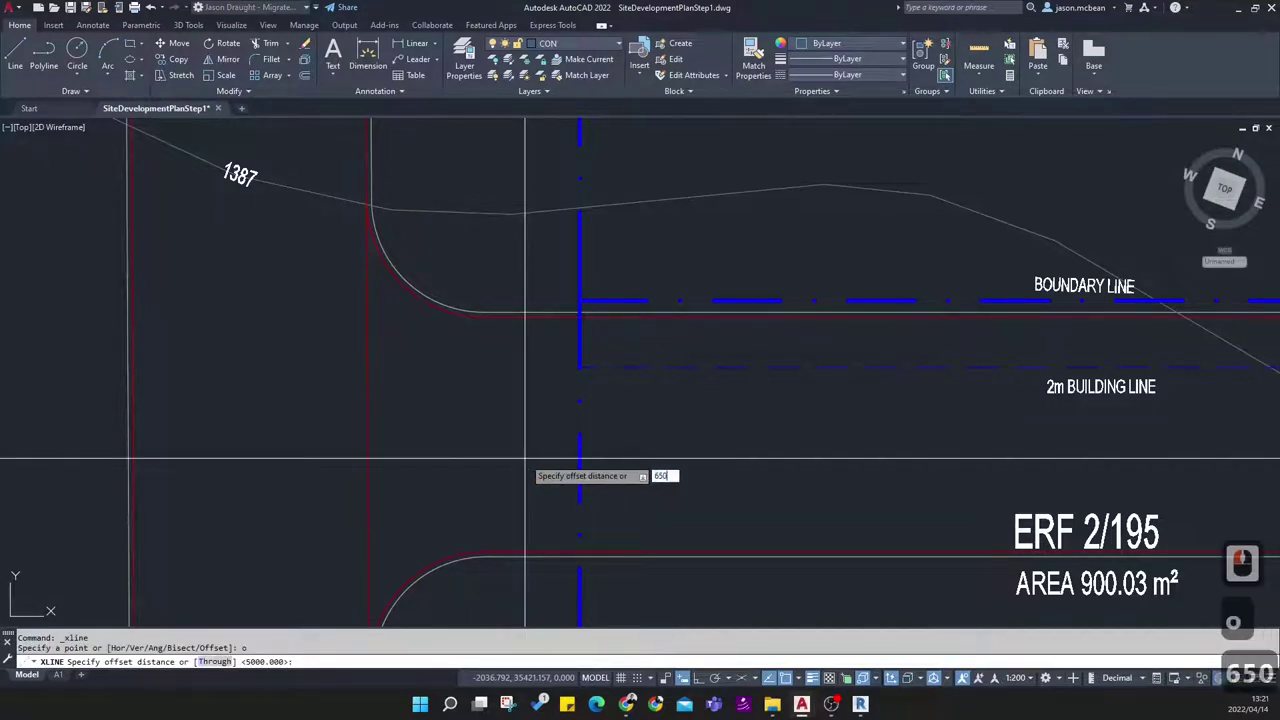
{"action": "key", "text": "Return"}
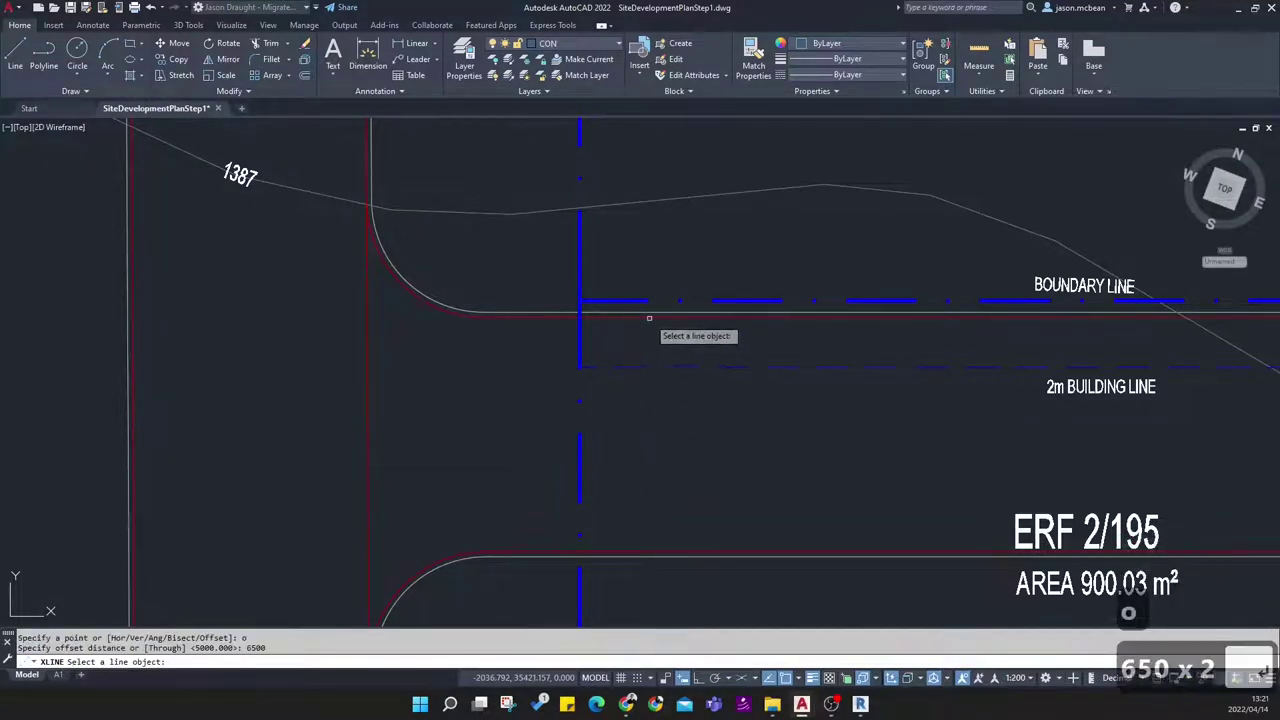
{"action": "left_click", "coordinate": [650, 318]}
{"action": "left_click", "coordinate": [669, 465]}
{"action": "key", "text": "Escape"}
{"action": "key", "text": "Escape"}
{"action": "scroll", "coordinate": [542, 566], "scroll_direction": "up", "scroll_amount": 3}
{"action": "left_click", "coordinate": [474, 500]}
{"action": "left_click", "coordinate": [531, 429]}
{"action": "scroll", "coordinate": [531, 429], "scroll_direction": "up", "scroll_amount": 4}
{"action": "key", "text": "Escape"}
{"action": "scroll", "coordinate": [458, 458], "scroll_direction": "up", "scroll_amount": 2}
{"action": "left_click", "coordinate": [486, 451]}
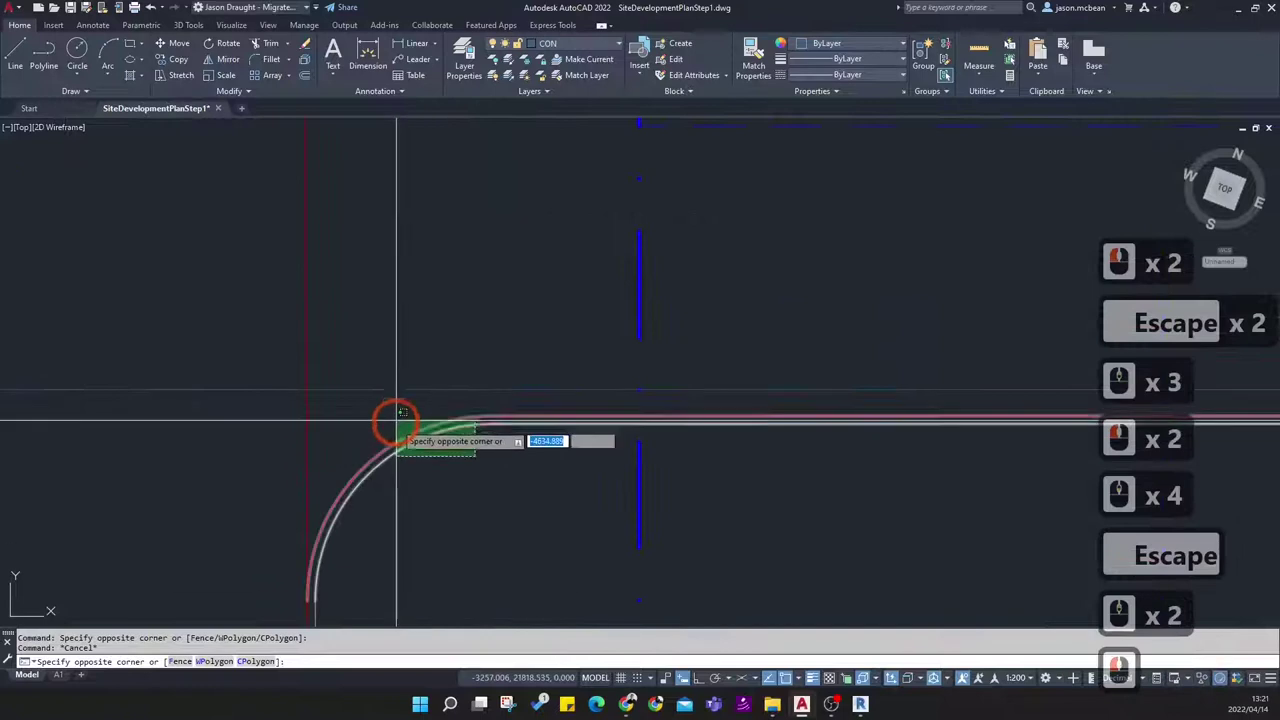
{"action": "left_click", "coordinate": [391, 414]}
{"action": "scroll", "coordinate": [547, 441], "scroll_direction": "down", "scroll_amount": 2}
{"action": "scroll", "coordinate": [534, 434], "scroll_direction": "up", "scroll_amount": 2}
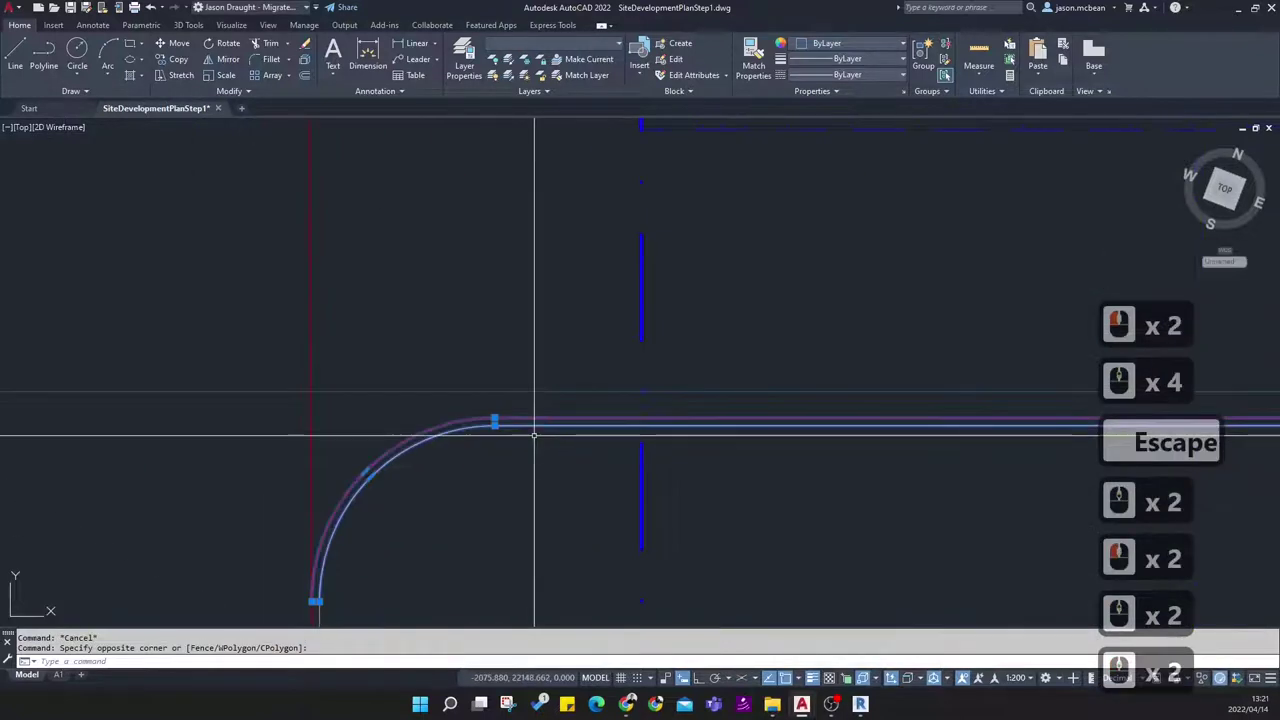
{"action": "scroll", "coordinate": [557, 391], "scroll_direction": "down", "scroll_amount": 2}
{"action": "key", "text": "Escape"}
Move the lower kerb's two corner-and-straight lines from the red line perpendicular onto the 6500 offset construction line
{"action": "scroll", "coordinate": [606, 412], "scroll_direction": "up", "scroll_amount": 2}
{"action": "left_click", "coordinate": [416, 402]}
{"action": "left_click", "coordinate": [400, 377]}
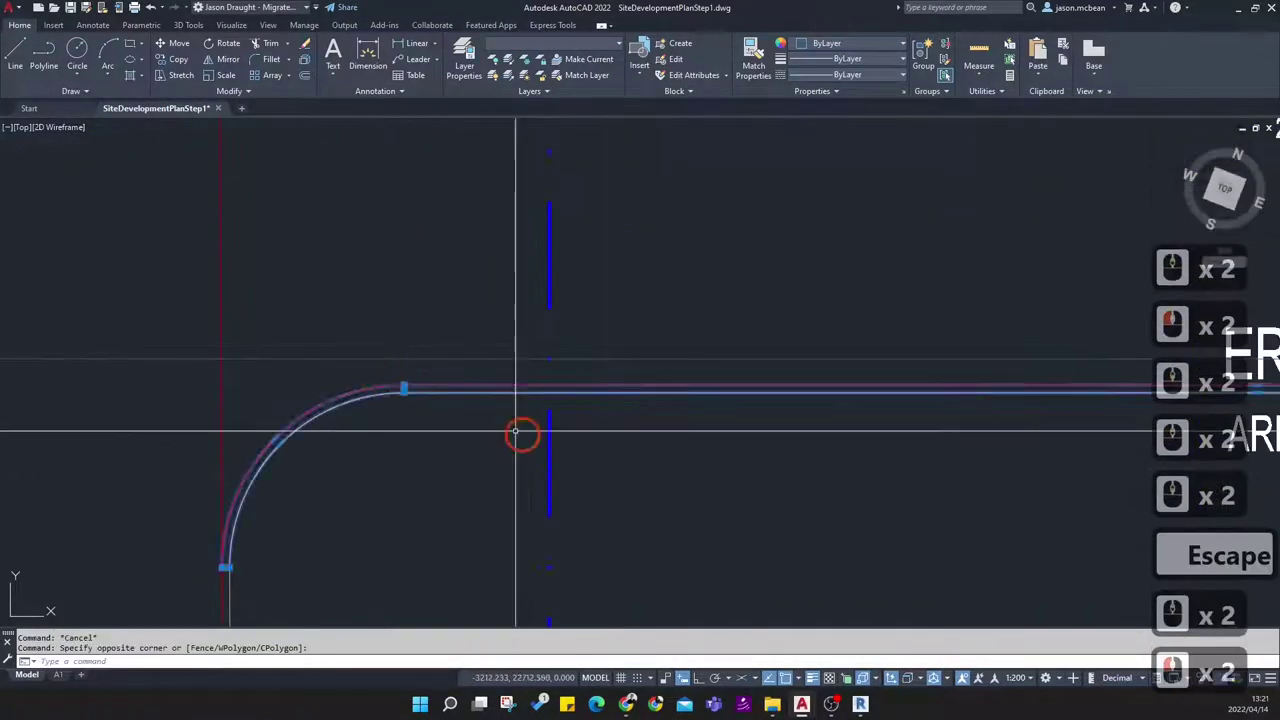
{"action": "scroll", "coordinate": [510, 412], "scroll_direction": "up", "scroll_amount": 2}
{"action": "type", "text": "m"}
{"action": "key", "text": "Return"}
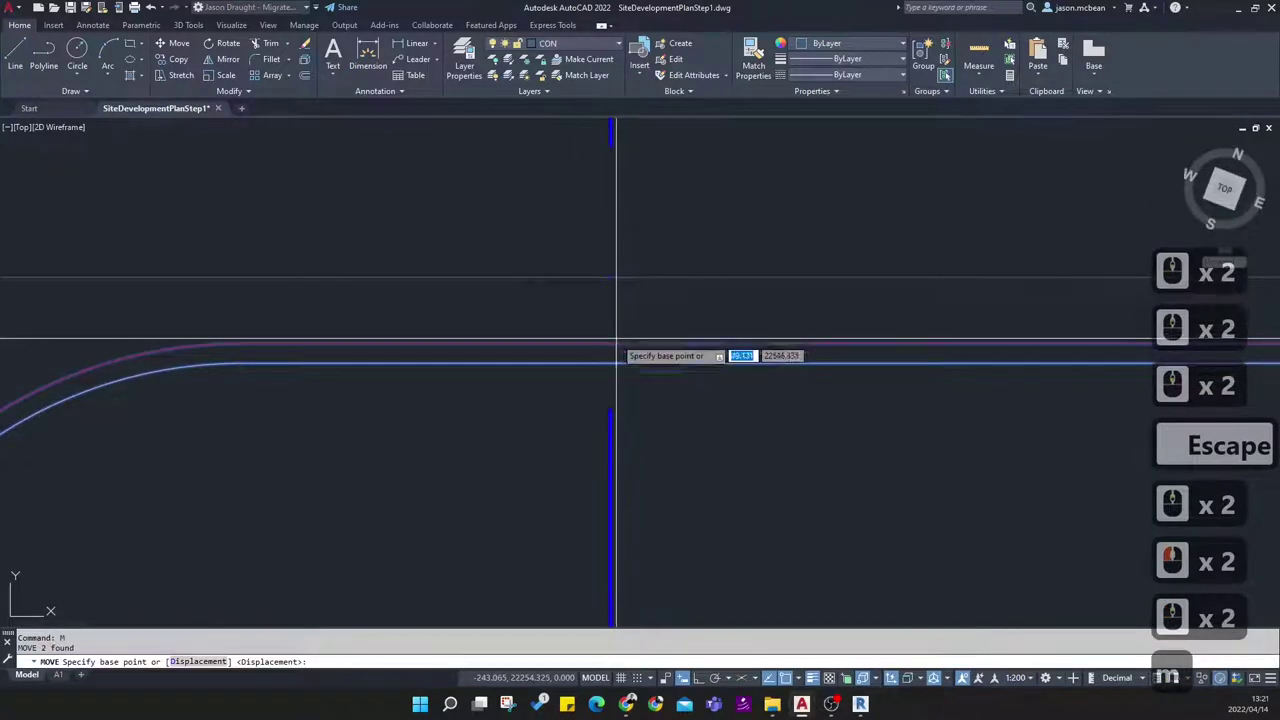
{"action": "left_click", "coordinate": [611, 343]}
{"action": "right_click", "coordinate": [631, 281], "text": "shift"}
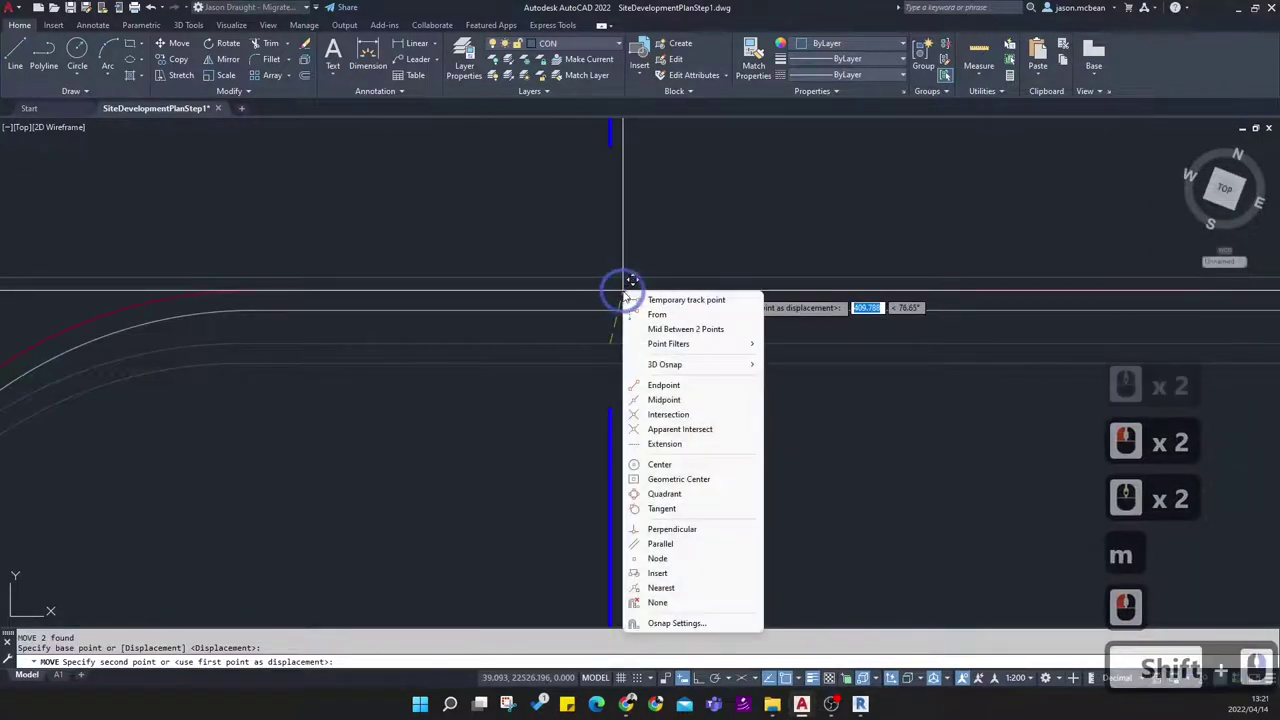
{"action": "left_click", "coordinate": [688, 531]}
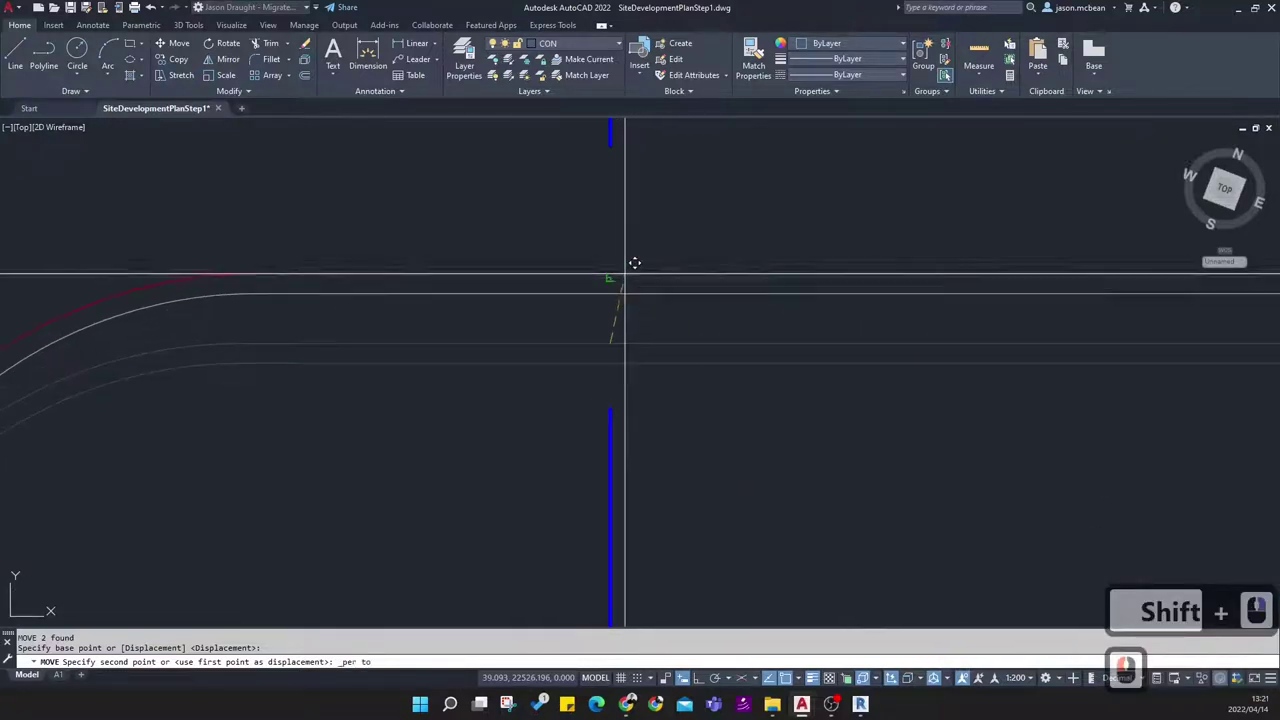
{"action": "scroll", "coordinate": [660, 325], "scroll_direction": "up", "scroll_amount": 2}
{"action": "scroll", "coordinate": [660, 325], "scroll_direction": "down", "scroll_amount": 3}
{"action": "key", "text": "Escape"}
{"action": "key", "text": "Escape"}
Stretch the upper end of the vertical white kerb line to meet the end of the moved corner arc
{"action": "scroll", "coordinate": [600, 490], "scroll_direction": "up", "scroll_amount": 4}
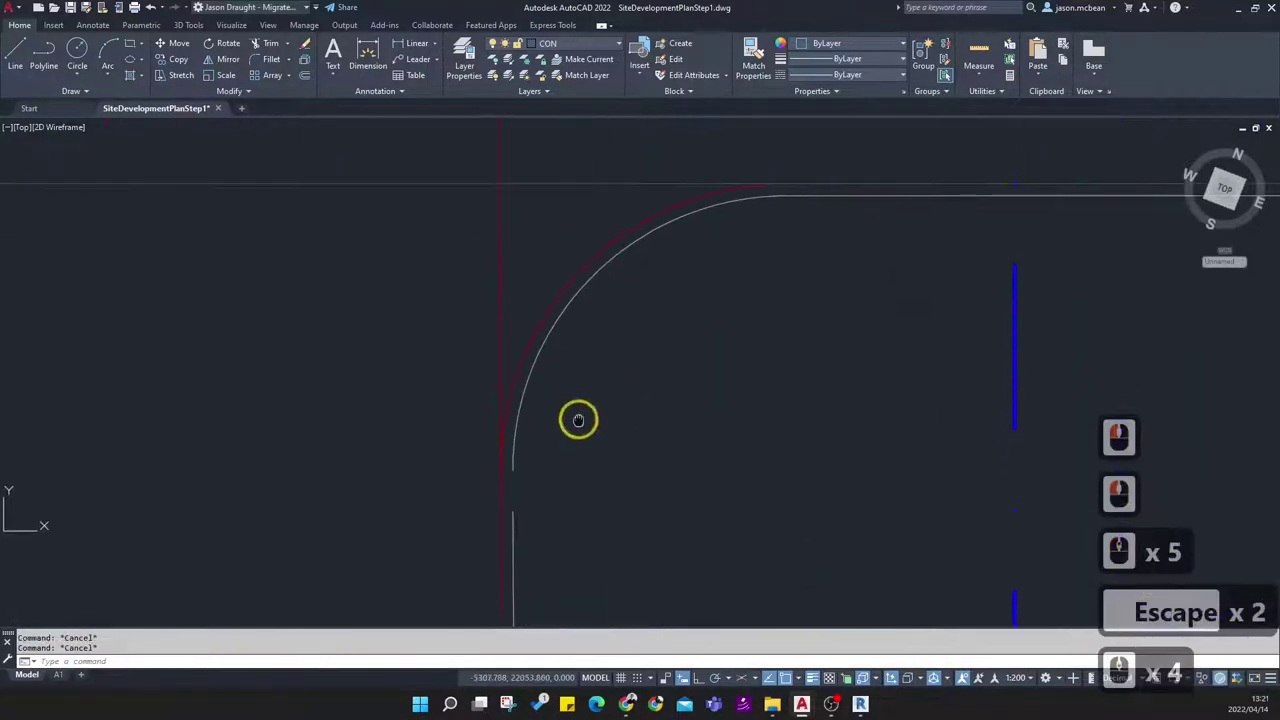
{"action": "left_click", "coordinate": [519, 525]}
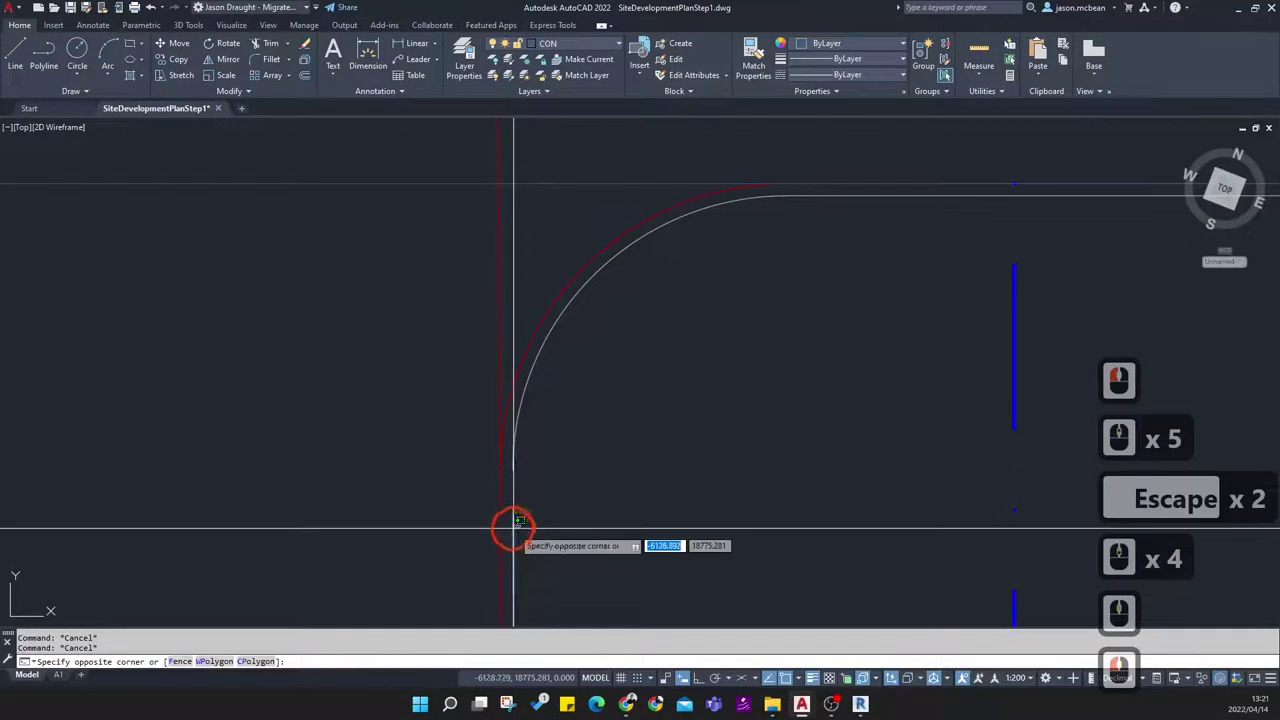
{"action": "left_click", "coordinate": [512, 525]}
{"action": "left_click", "coordinate": [513, 511]}
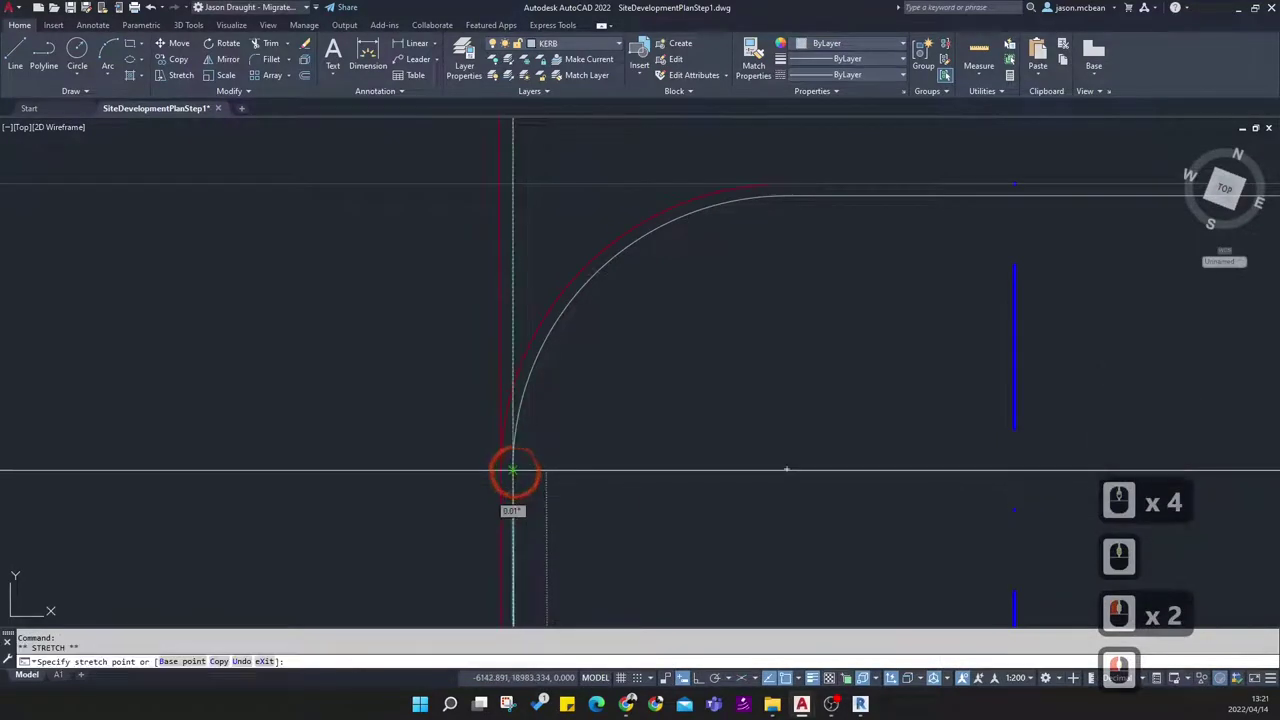
{"action": "left_click", "coordinate": [513, 469]}
{"action": "key", "text": "Escape"}
{"action": "scroll", "coordinate": [522, 483], "scroll_direction": "up", "scroll_amount": 3}
{"action": "key", "text": "Escape"}
{"action": "scroll", "coordinate": [520, 400], "scroll_direction": "down", "scroll_amount": 5}
{"action": "key", "text": "Escape"}
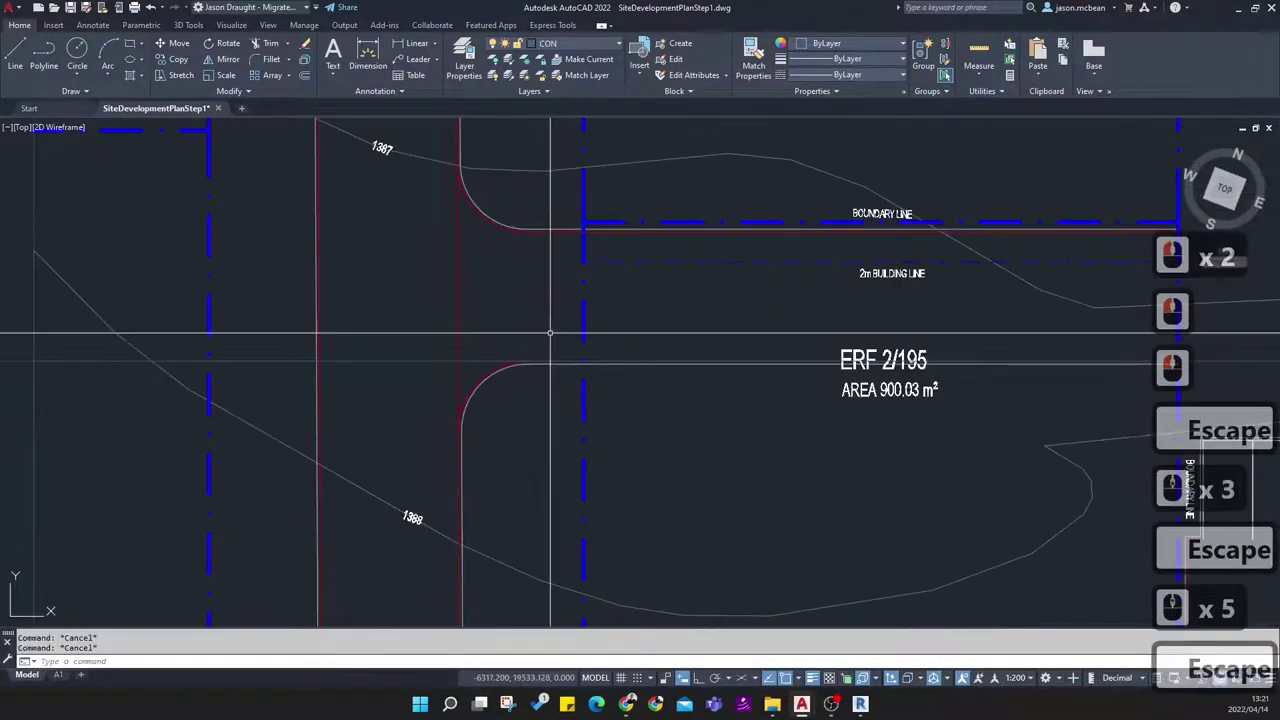
Delete the horizontal construction line used to position the lower kerb
{"action": "scroll", "coordinate": [500, 350], "scroll_direction": "down", "scroll_amount": 2}
{"action": "scroll", "coordinate": [442, 378], "scroll_direction": "up", "scroll_amount": 3}
{"action": "left_click", "coordinate": [394, 400]}
{"action": "left_click", "coordinate": [349, 317]}
{"action": "key", "text": "Delete"}
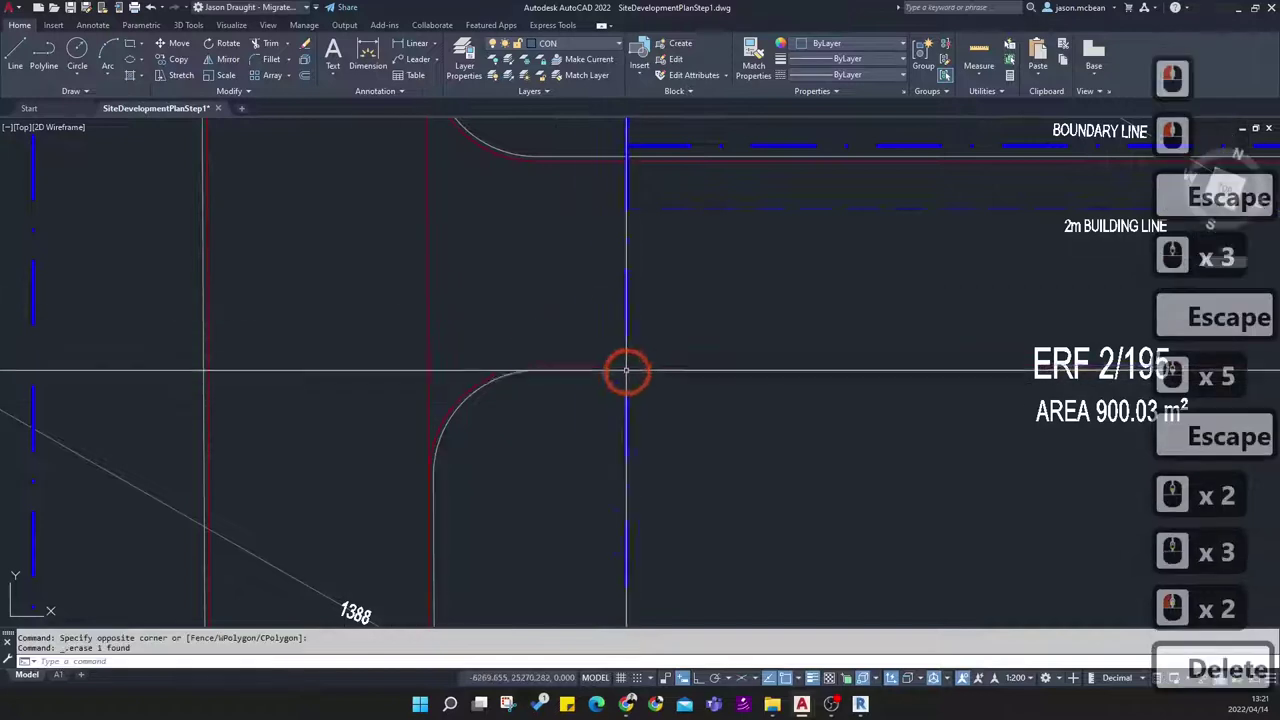
Examine the repositioned lower kerb and the upper kerb along their length to the boundary beside the parking bays
{"action": "scroll", "coordinate": [606, 393], "scroll_direction": "down", "scroll_amount": 3}
{"action": "scroll", "coordinate": [625, 366], "scroll_direction": "up", "scroll_amount": 3}
{"action": "middle_click_drag", "start_coordinate": [717, 354], "coordinate": [290, 350]}
{"action": "middle_click_drag", "start_coordinate": [624, 351], "coordinate": [343, 336]}
{"action": "scroll", "coordinate": [785, 273], "scroll_direction": "up", "scroll_amount": 4}
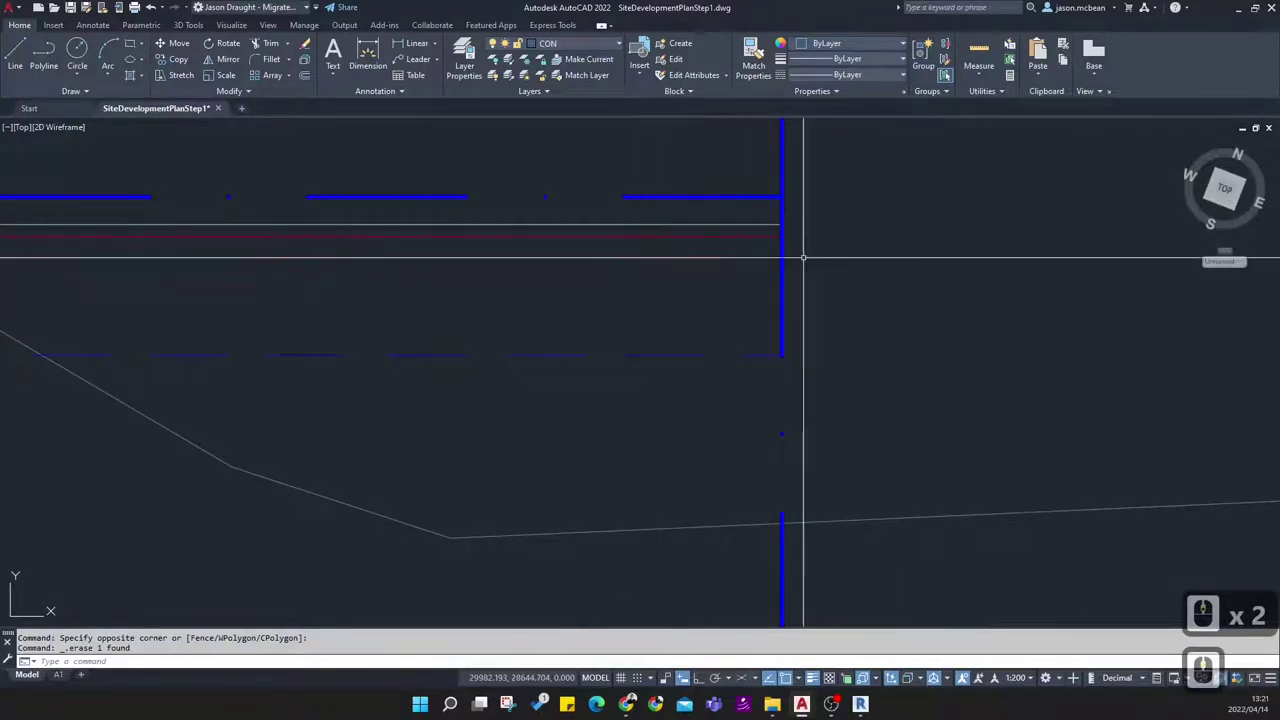
{"action": "scroll", "coordinate": [745, 284], "scroll_direction": "down", "scroll_amount": 3}
{"action": "middle_click_drag", "start_coordinate": [308, 433], "coordinate": [519, 409]}
{"action": "left_click", "coordinate": [494, 416]}
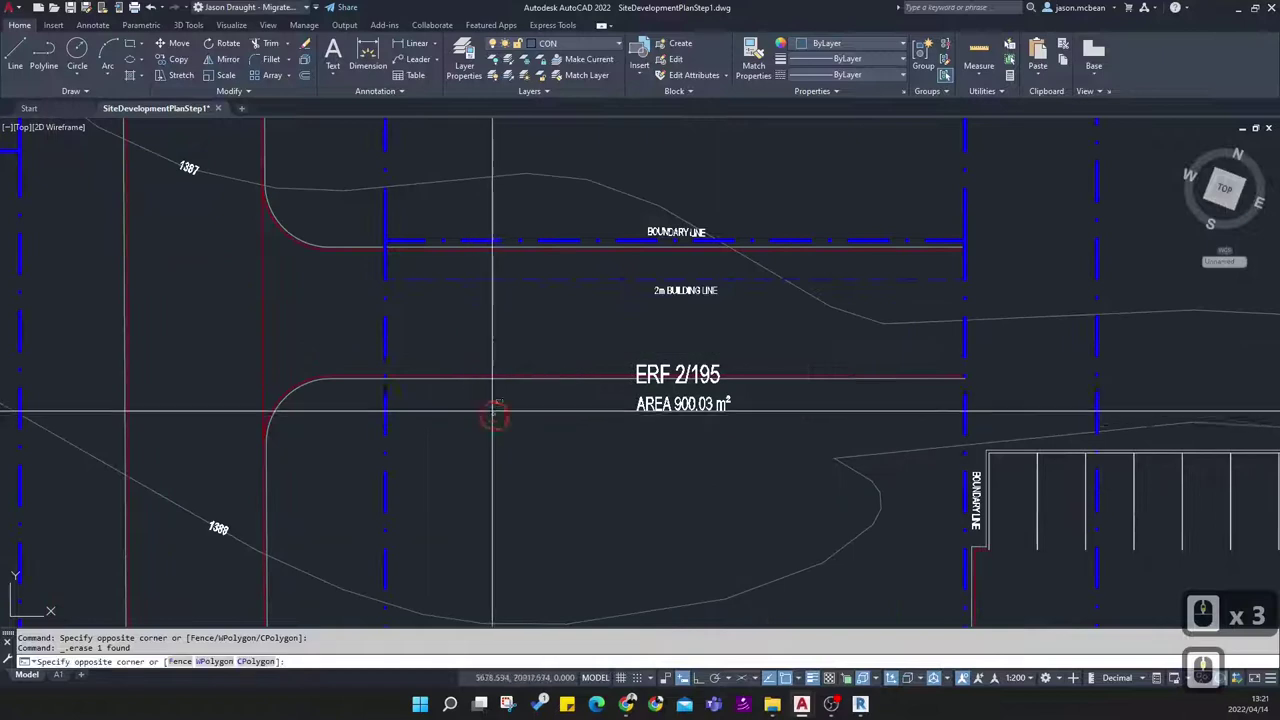
{"action": "left_click", "coordinate": [488, 337]}
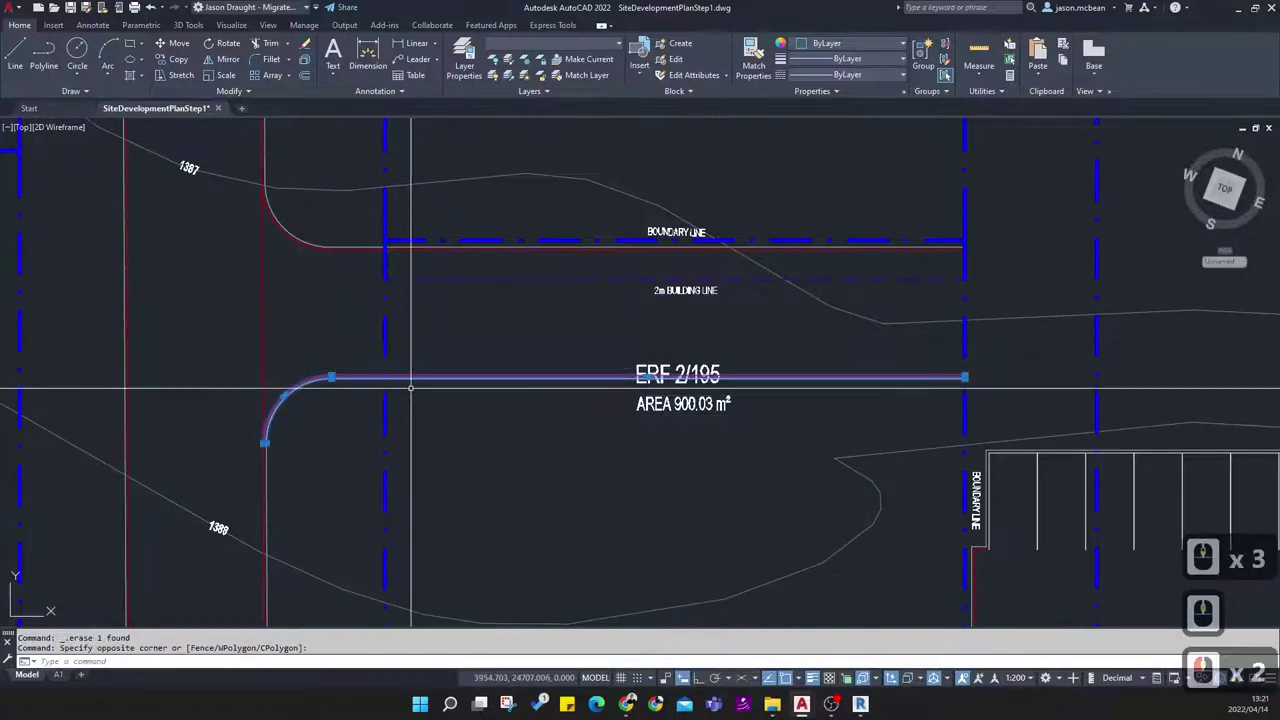
{"action": "scroll", "coordinate": [390, 390], "scroll_direction": "up", "scroll_amount": 2}
{"action": "scroll", "coordinate": [386, 450], "scroll_direction": "down", "scroll_amount": 3}
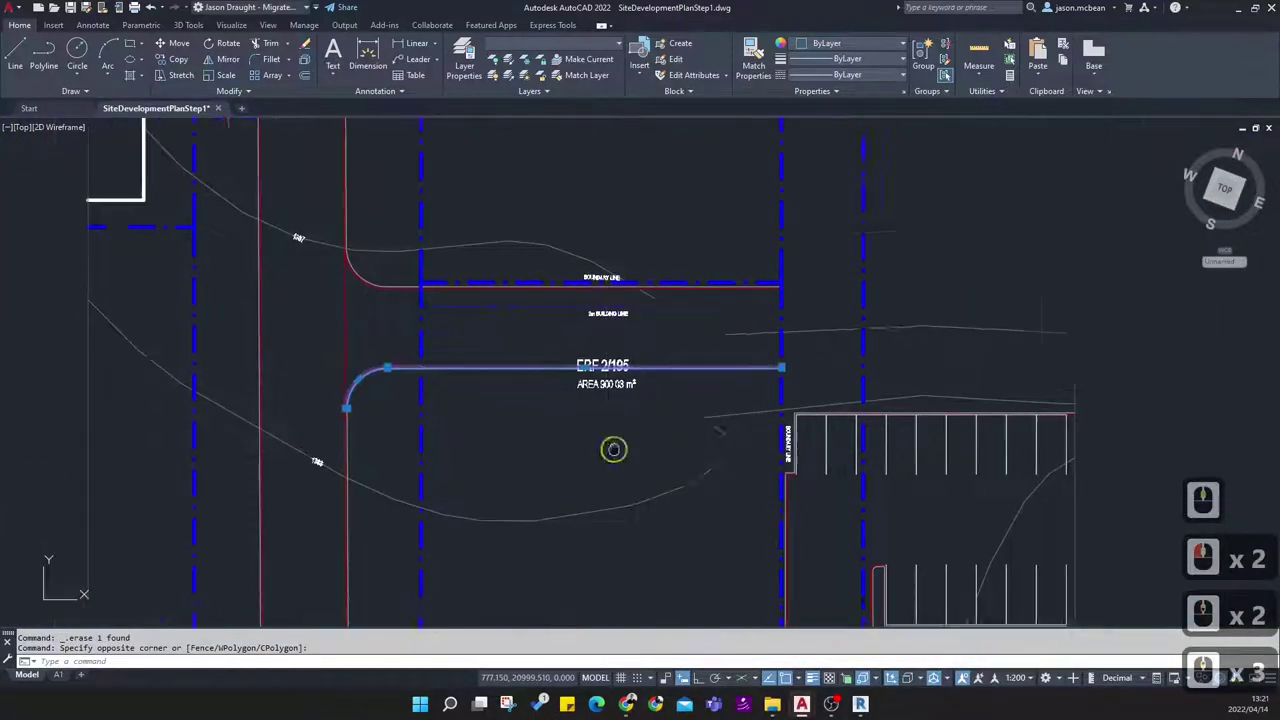
{"action": "middle_click_drag", "start_coordinate": [577, 466], "coordinate": [729, 283]}
{"action": "key", "text": "Escape"}
{"action": "key", "text": "Escape"}
Move the ERF 2/195 and area labels straight down, clear of the lower kerb line
{"action": "middle_click_drag", "start_coordinate": [511, 283], "coordinate": [494, 380]}
{"action": "left_click", "coordinate": [606, 336]}
{"action": "left_click", "coordinate": [687, 376]}
{"action": "type", "text": "m"}
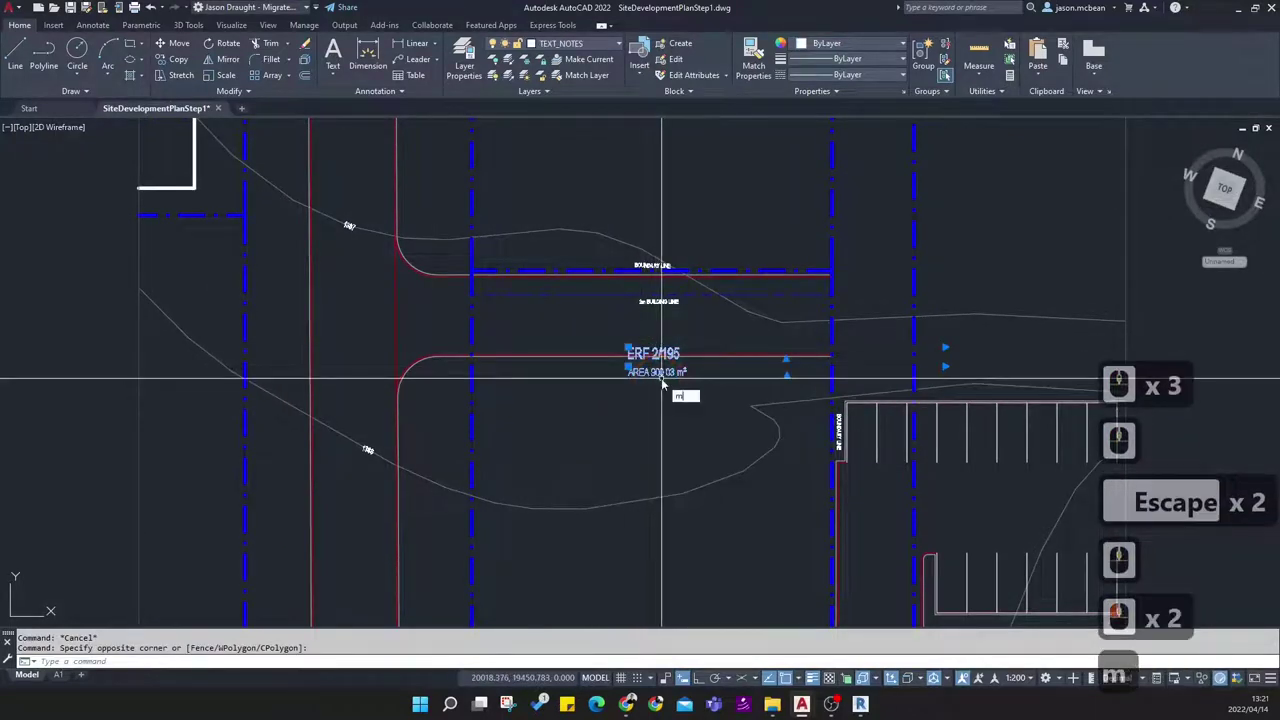
{"action": "key", "text": "space"}
{"action": "left_click", "coordinate": [661, 379]}
{"action": "left_click", "coordinate": [661, 494]}
{"action": "key", "text": "Escape"}
Retype the value in the area label so that it reads AREA 900.03 m²
{"action": "scroll", "coordinate": [662, 534], "scroll_direction": "up", "scroll_amount": 3}
{"action": "left_click", "coordinate": [597, 337]}
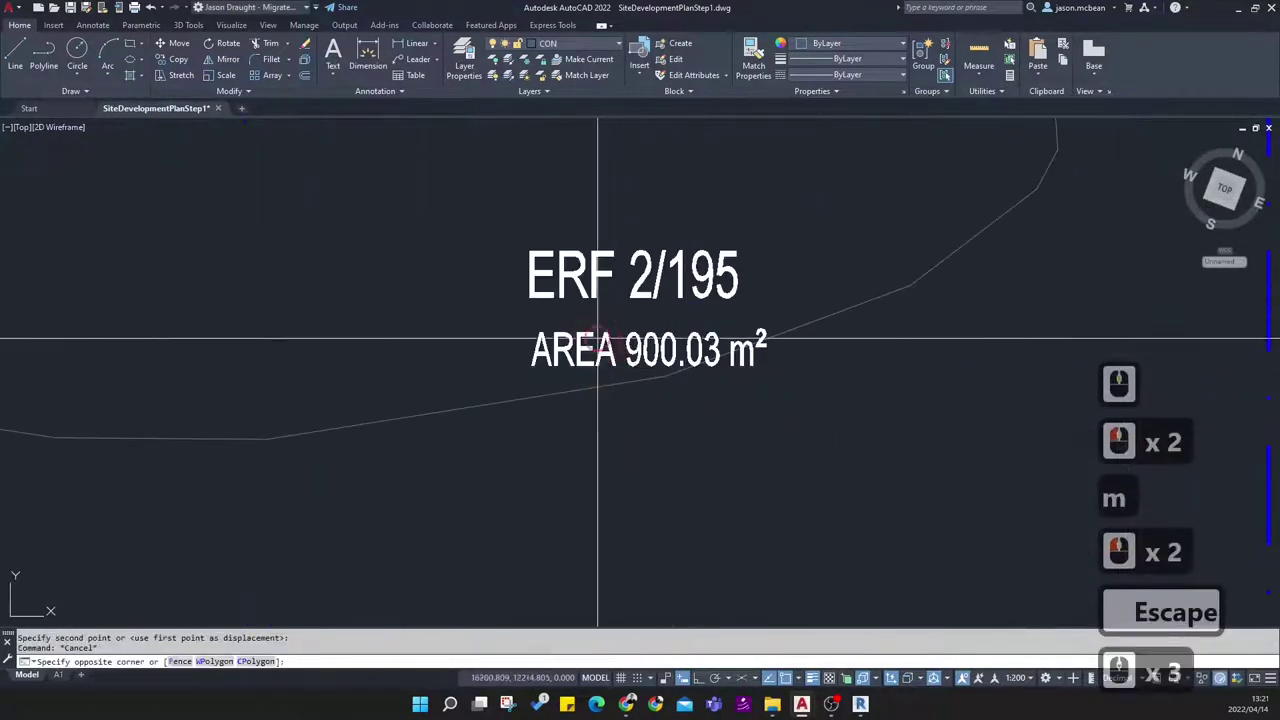
{"action": "left_click", "coordinate": [592, 337]}
{"action": "left_click", "coordinate": [592, 334]}
{"action": "double_click", "coordinate": [608, 338]}
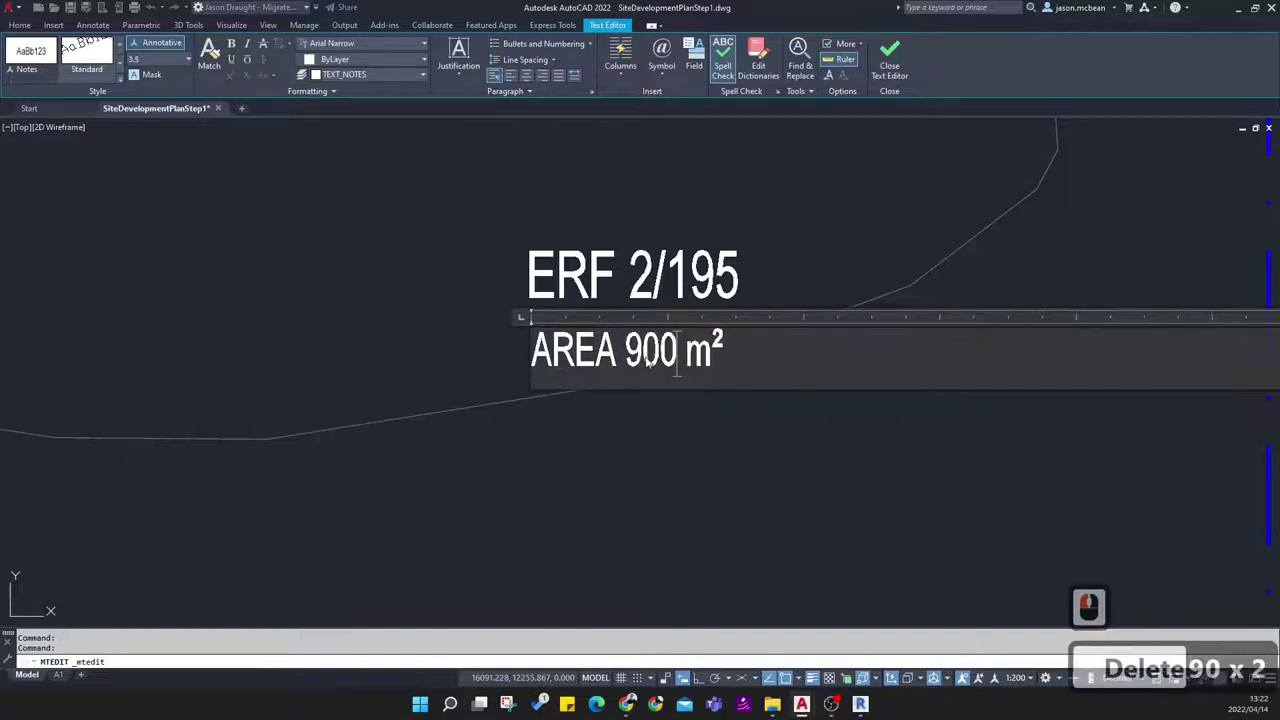
{"action": "type", "text": ".03"}
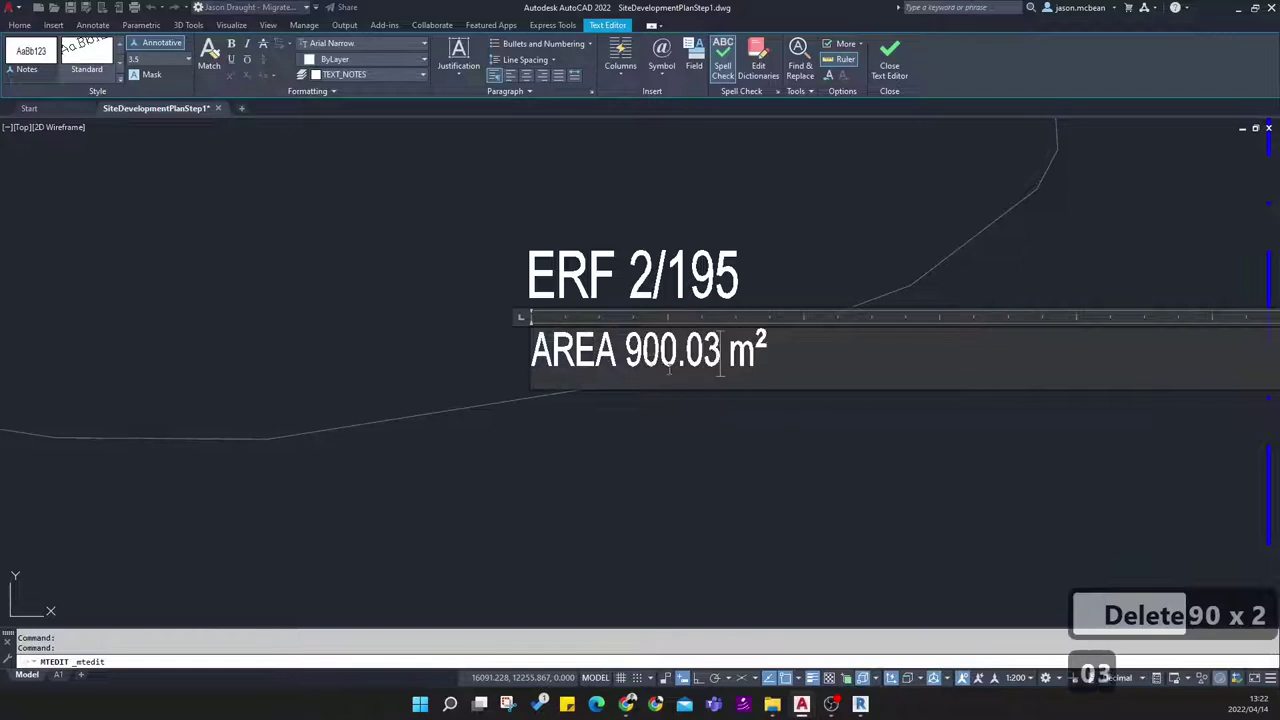
{"action": "left_click", "coordinate": [740, 434]}
{"action": "scroll", "coordinate": [740, 434], "scroll_direction": "down", "scroll_amount": 3}
{"action": "key", "text": "Escape"}
{"action": "key", "text": "Escape"}
{"action": "left_click", "coordinate": [668, 370]}
{"action": "left_click", "coordinate": [625, 330]}
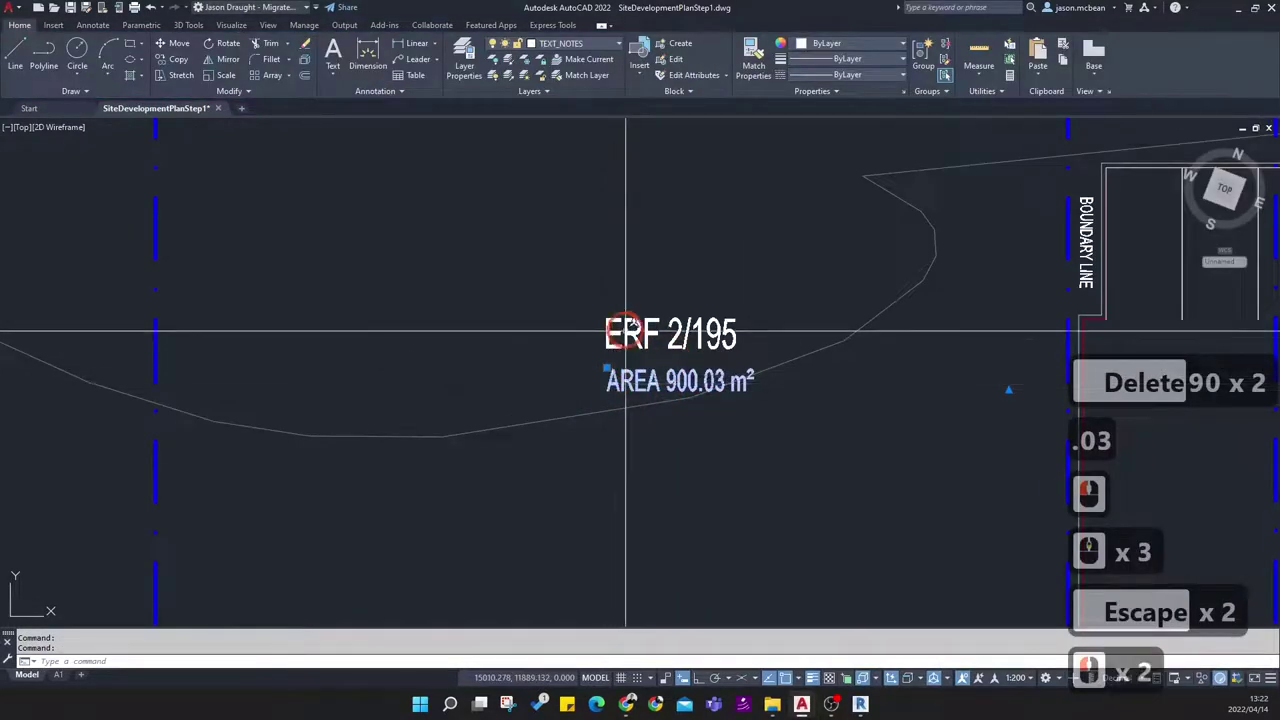
{"action": "scroll", "coordinate": [626, 331], "scroll_direction": "down", "scroll_amount": 4}
{"action": "key", "text": "Escape"}
{"action": "key", "text": "Escape"}
{"action": "scroll", "coordinate": [657, 337], "scroll_direction": "up", "scroll_amount": 3}
{"action": "key", "text": "Escape"}
Shrink the ERF 2/195 label's text frame width so it ends just past the text
{"action": "left_click", "coordinate": [495, 300]}
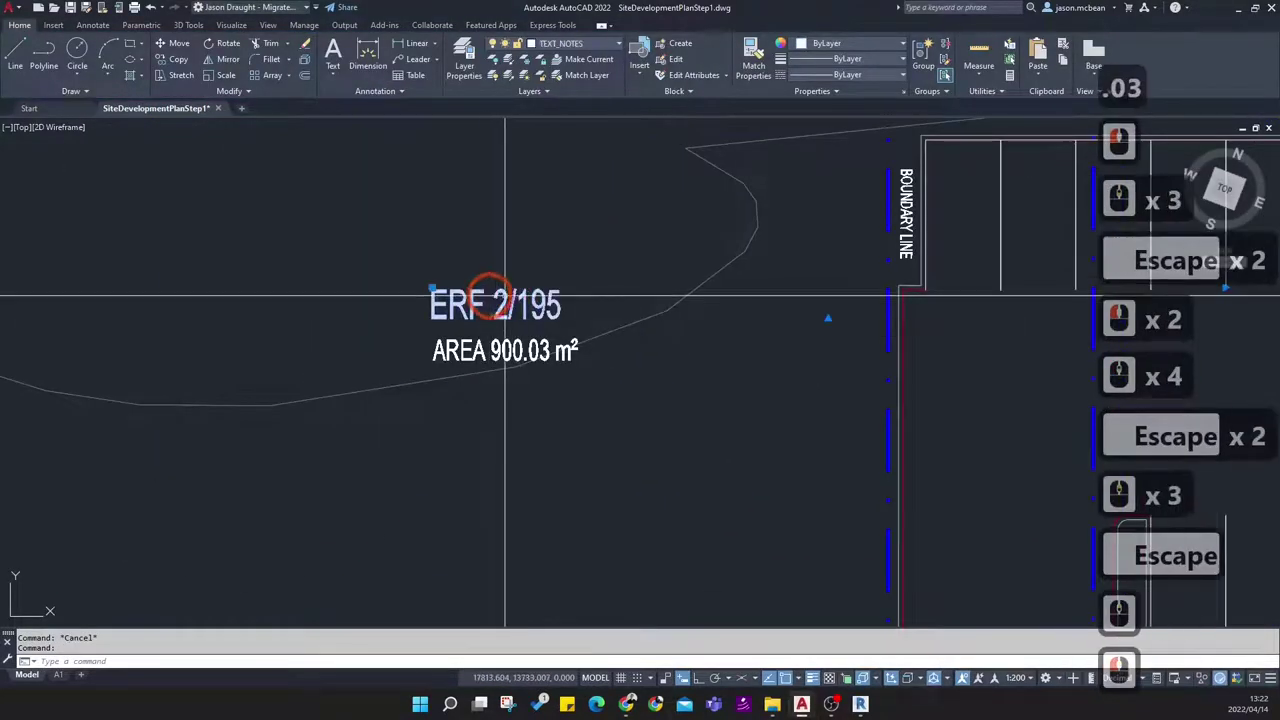
{"action": "scroll", "coordinate": [505, 296], "scroll_direction": "down", "scroll_amount": 5}
{"action": "scroll", "coordinate": [603, 303], "scroll_direction": "up", "scroll_amount": 2}
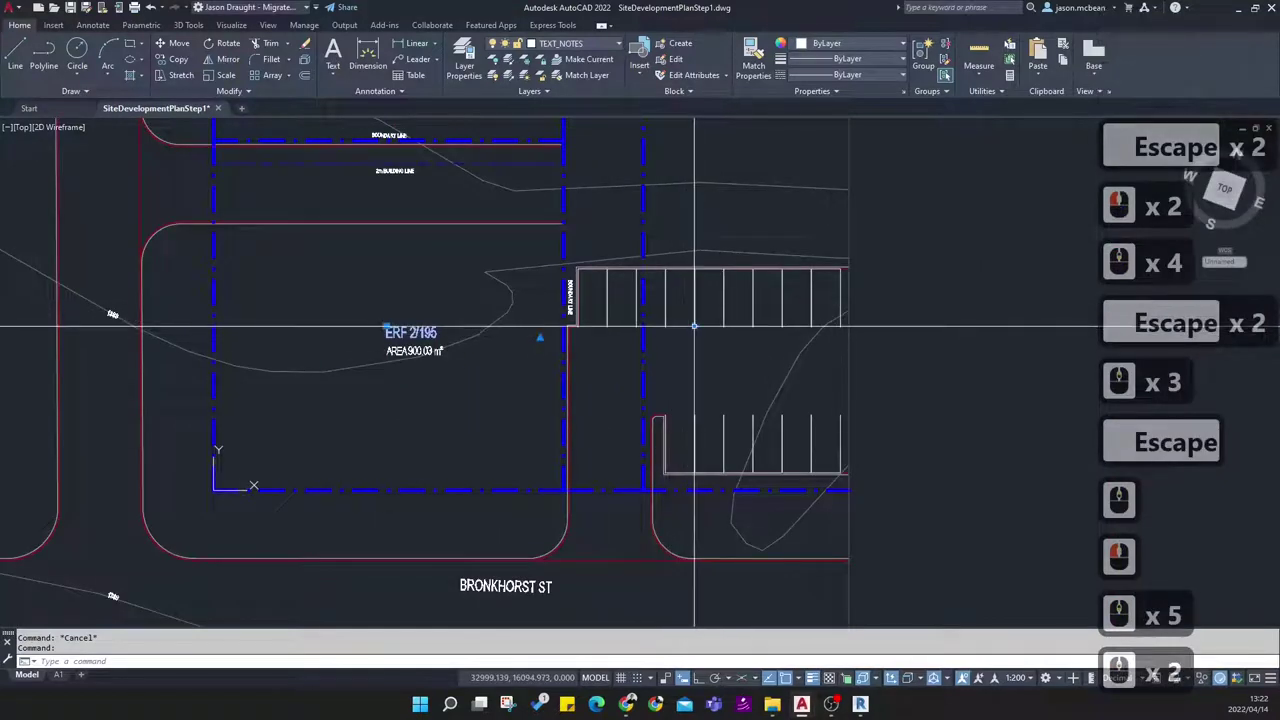
{"action": "left_click", "coordinate": [386, 331]}
{"action": "scroll", "coordinate": [383, 345], "scroll_direction": "up", "scroll_amount": 4}
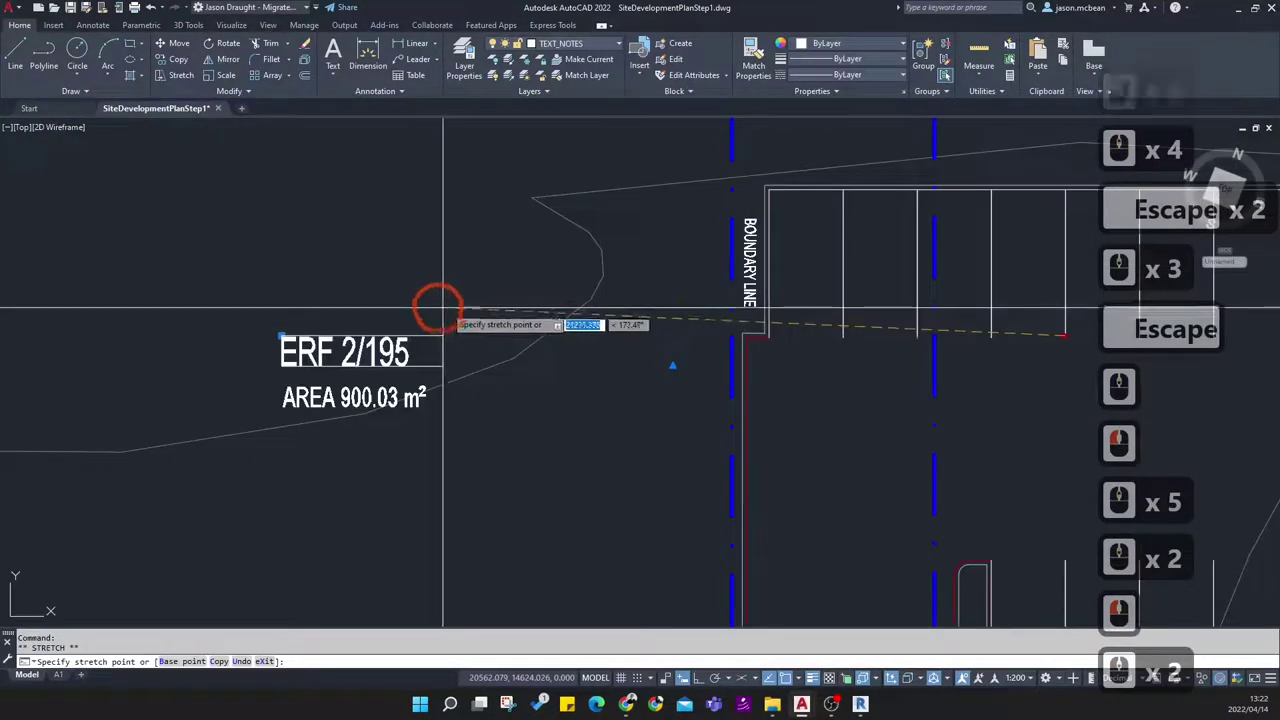
{"action": "double_click", "coordinate": [398, 343]}
Set the ERF 2/195 label to No Columns and narrow its text frame slightly further
{"action": "double_click", "coordinate": [400, 342]}
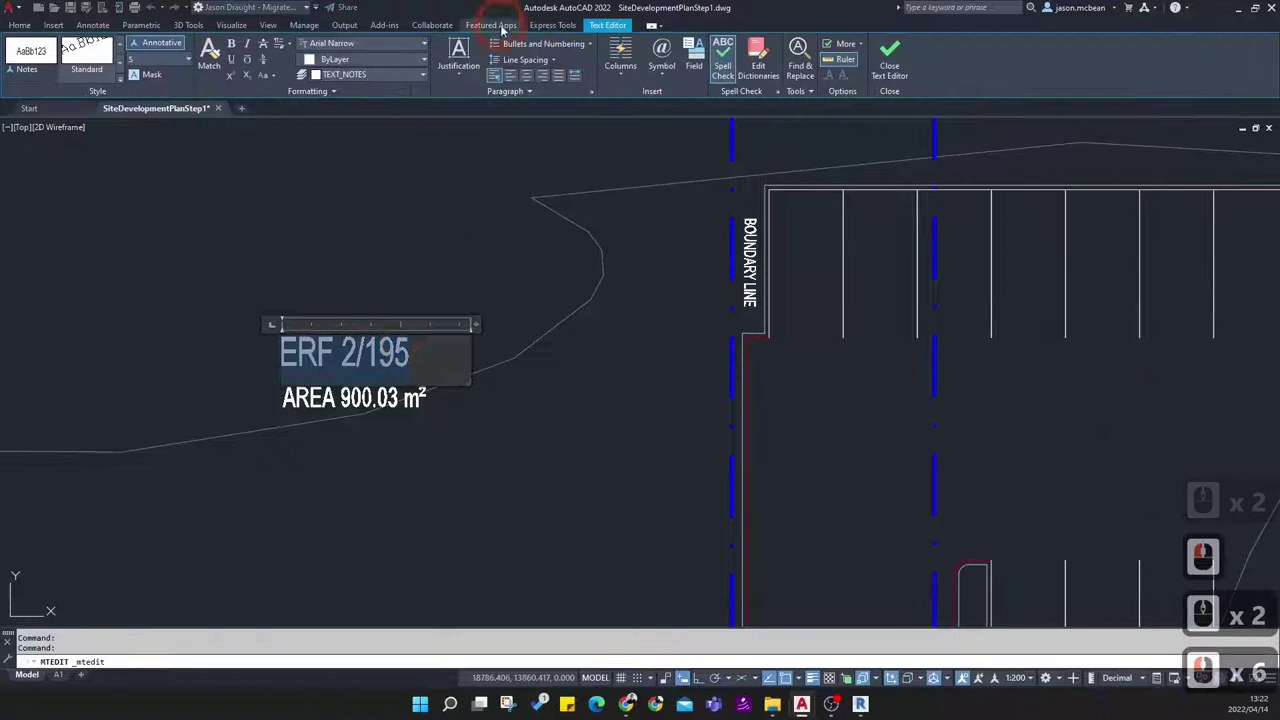
{"action": "left_click", "coordinate": [620, 72]}
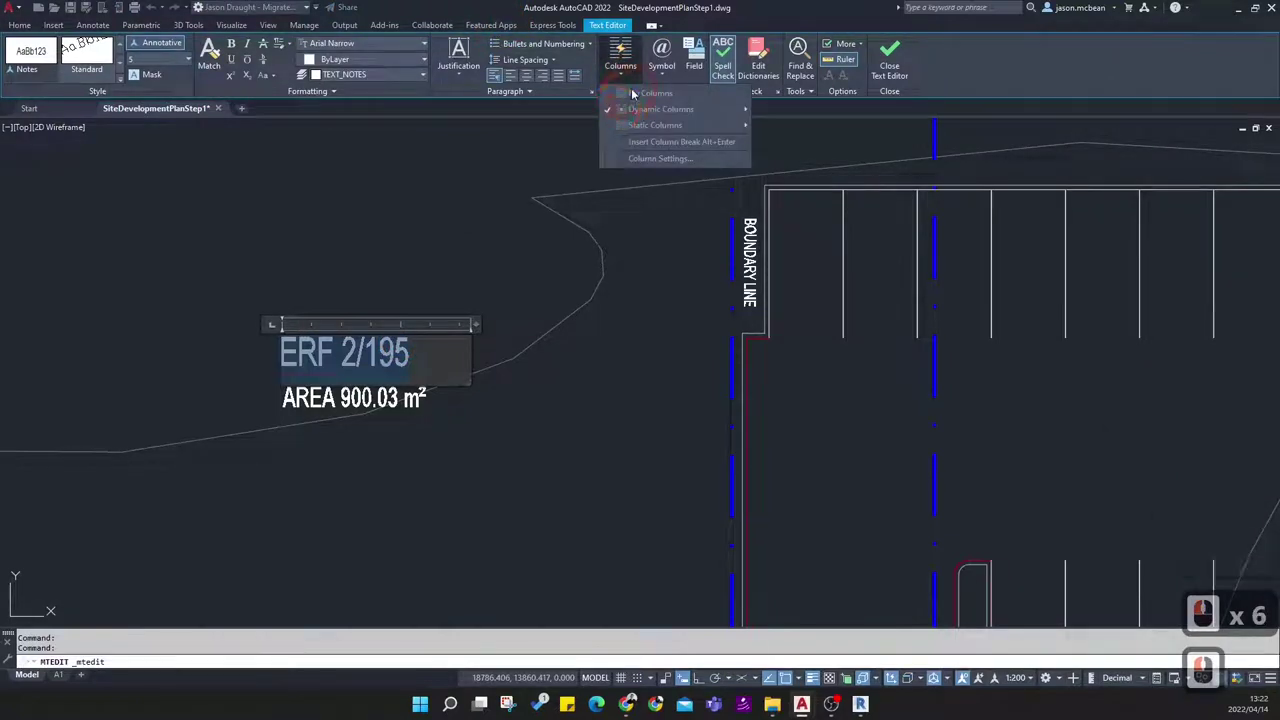
{"action": "left_click", "coordinate": [632, 94]}
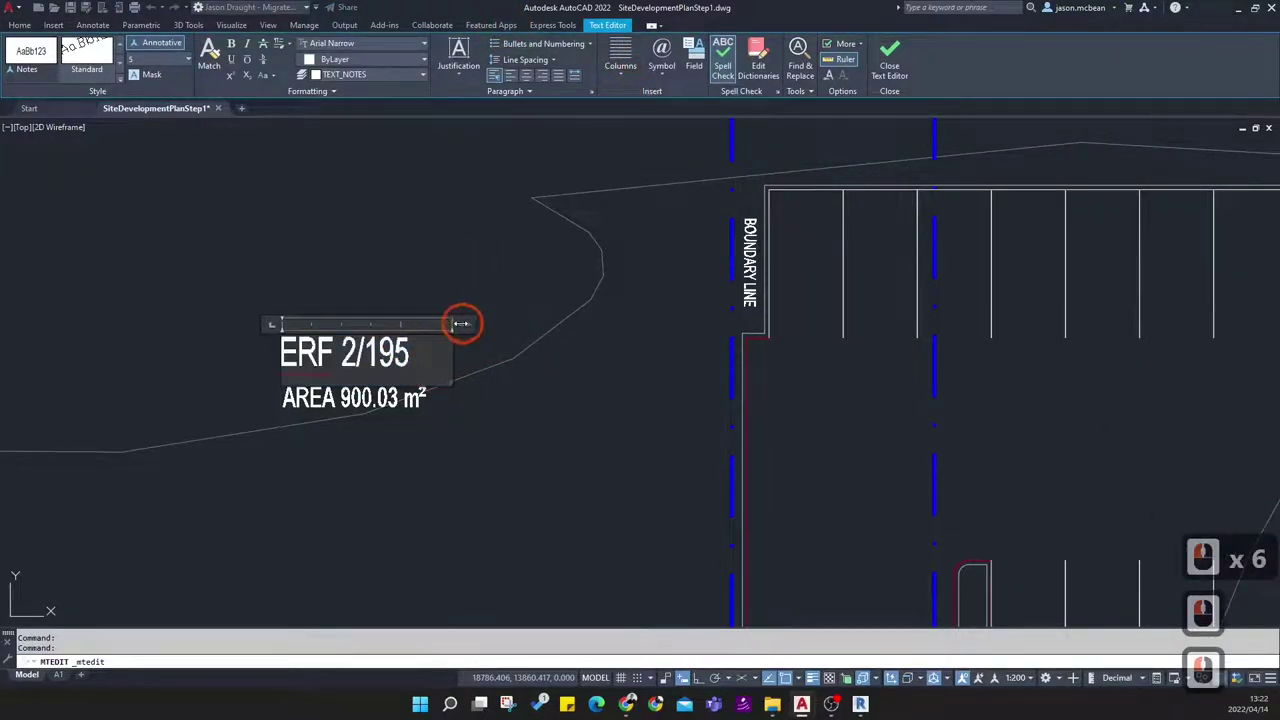
{"action": "key", "text": "Escape"}
{"action": "key", "text": "Escape"}
{"action": "type", "text": "ma"}
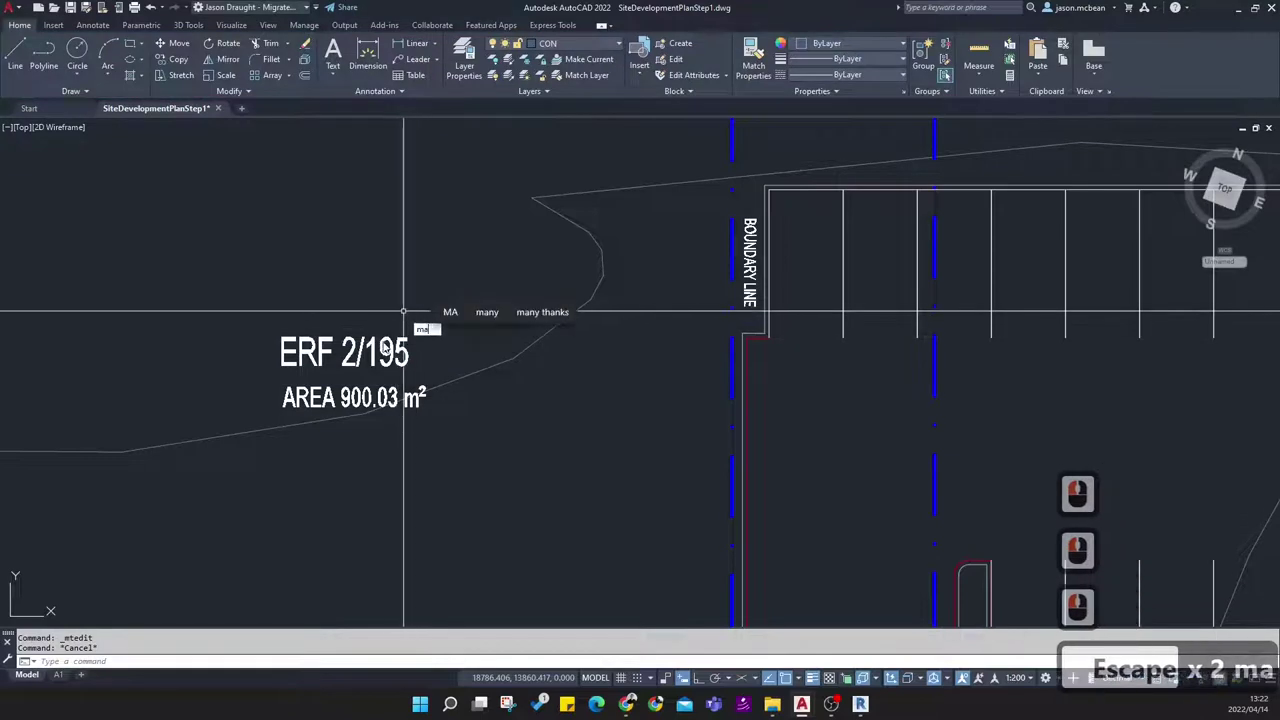
{"action": "key", "text": "Escape"}
{"action": "key", "text": "Escape"}
{"action": "key", "text": "Escape"}
Shrink the area label's text frame width so it ends just past the text
{"action": "left_click", "coordinate": [314, 396]}
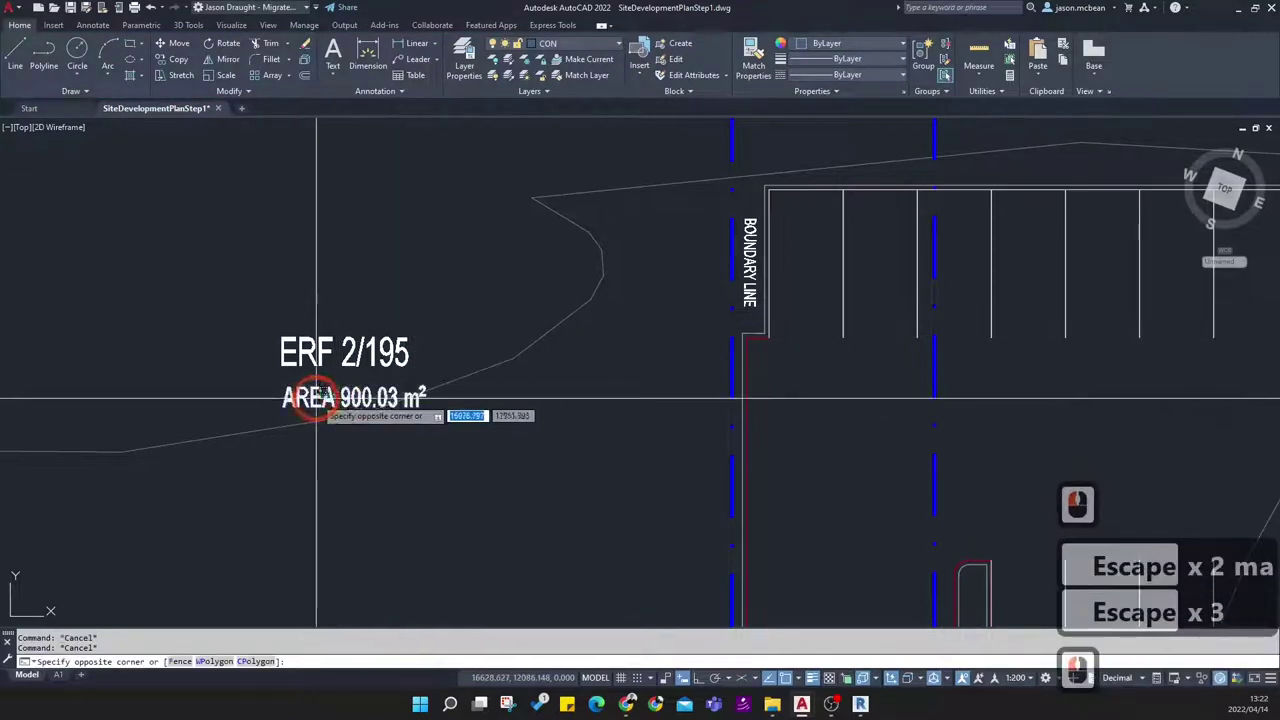
{"action": "left_click", "coordinate": [349, 383]}
{"action": "scroll", "coordinate": [434, 330], "scroll_direction": "down", "scroll_amount": 3}
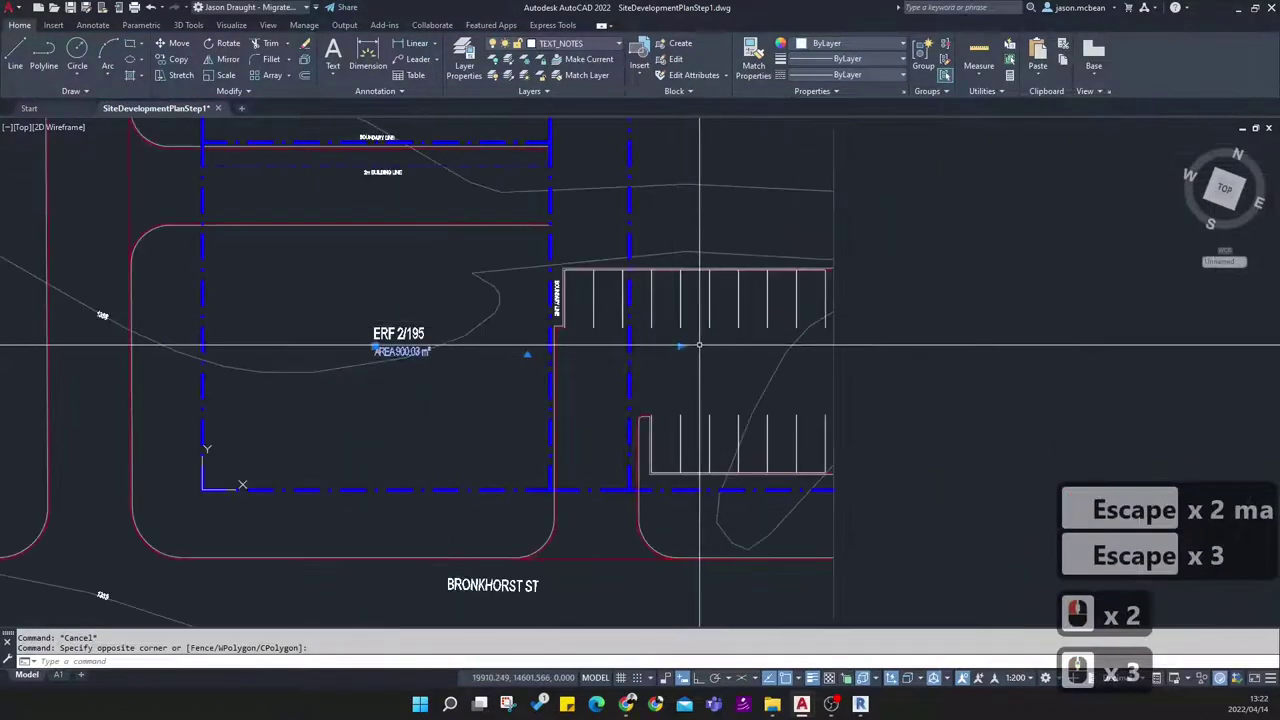
{"action": "left_click", "coordinate": [527, 353]}
{"action": "scroll", "coordinate": [528, 360], "scroll_direction": "up", "scroll_amount": 4}
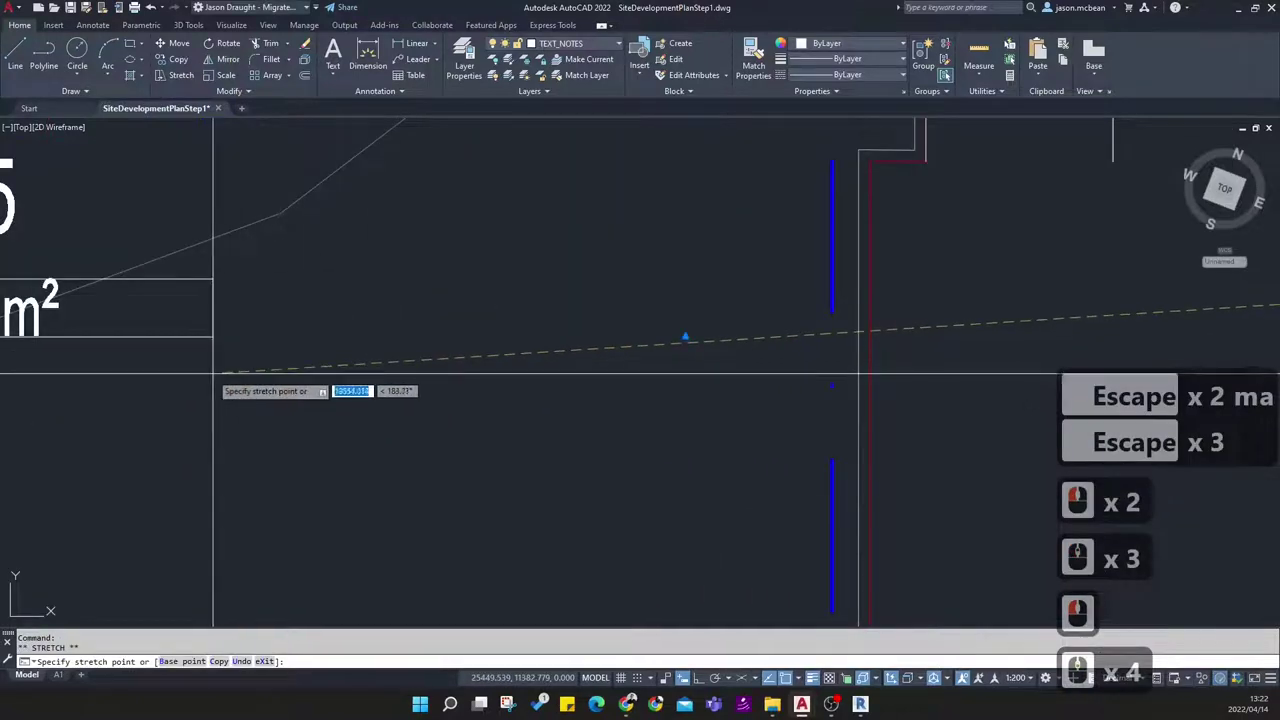
{"action": "left_click", "coordinate": [146, 373]}
{"action": "scroll", "coordinate": [371, 366], "scroll_direction": "down", "scroll_amount": 3}
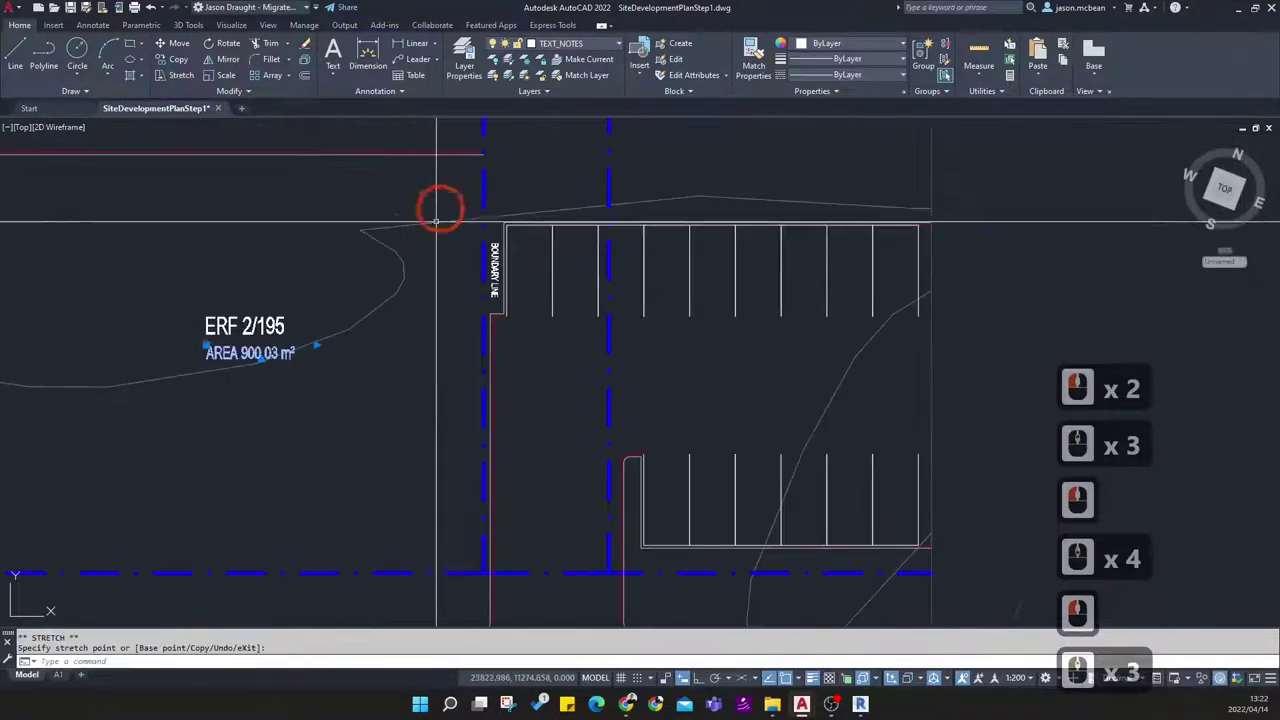
Set the AREA 900.03 m² label to No Columns and finish editing it
{"action": "double_click", "coordinate": [246, 352]}
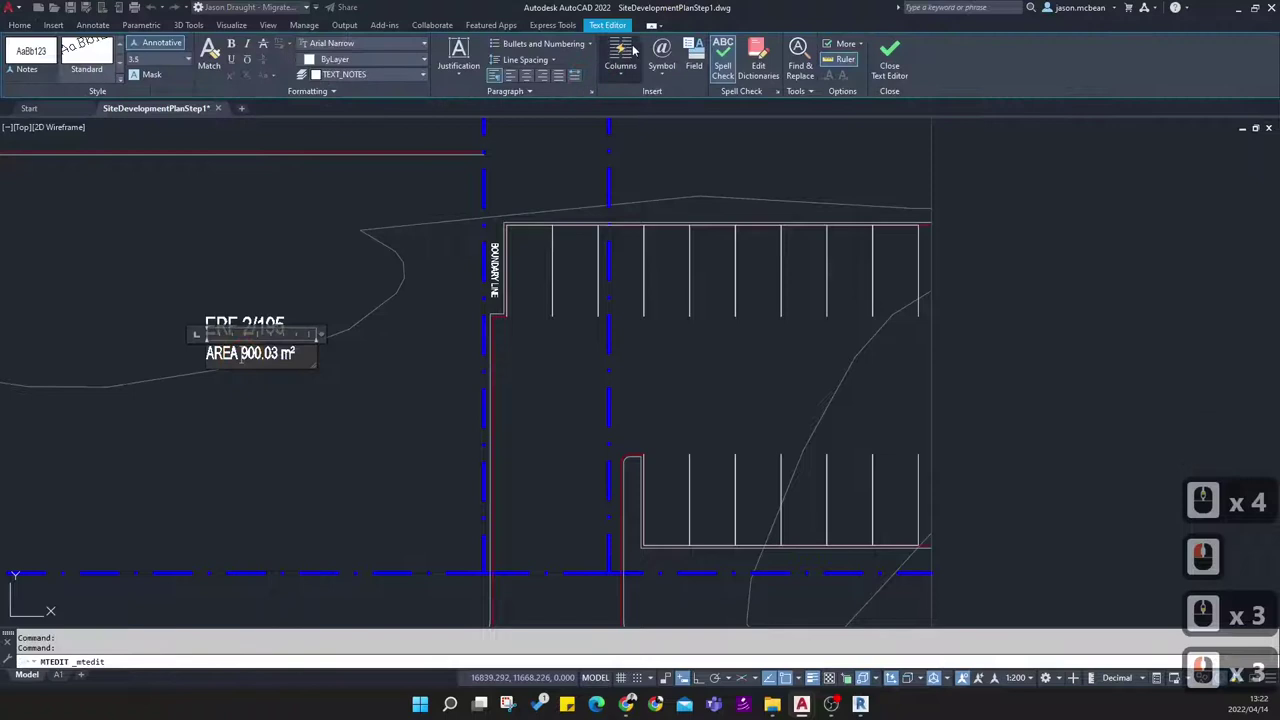
{"action": "left_click", "coordinate": [621, 72]}
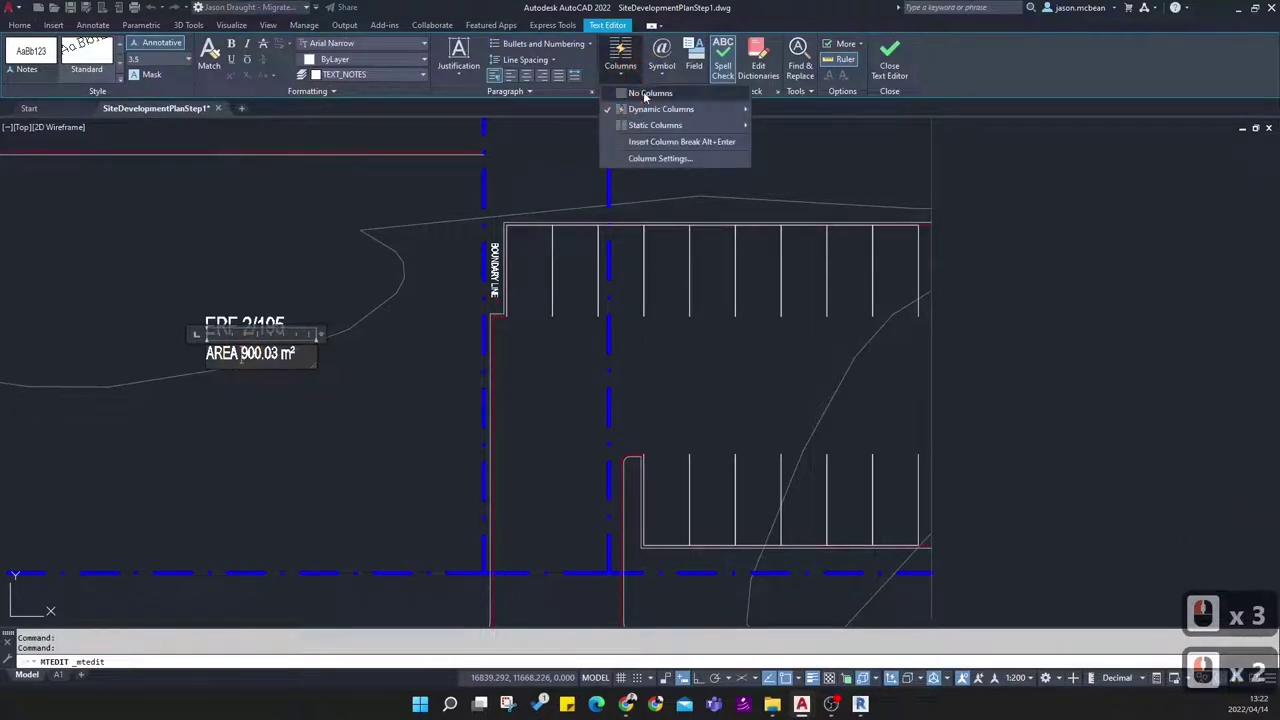
{"action": "left_click", "coordinate": [389, 289]}
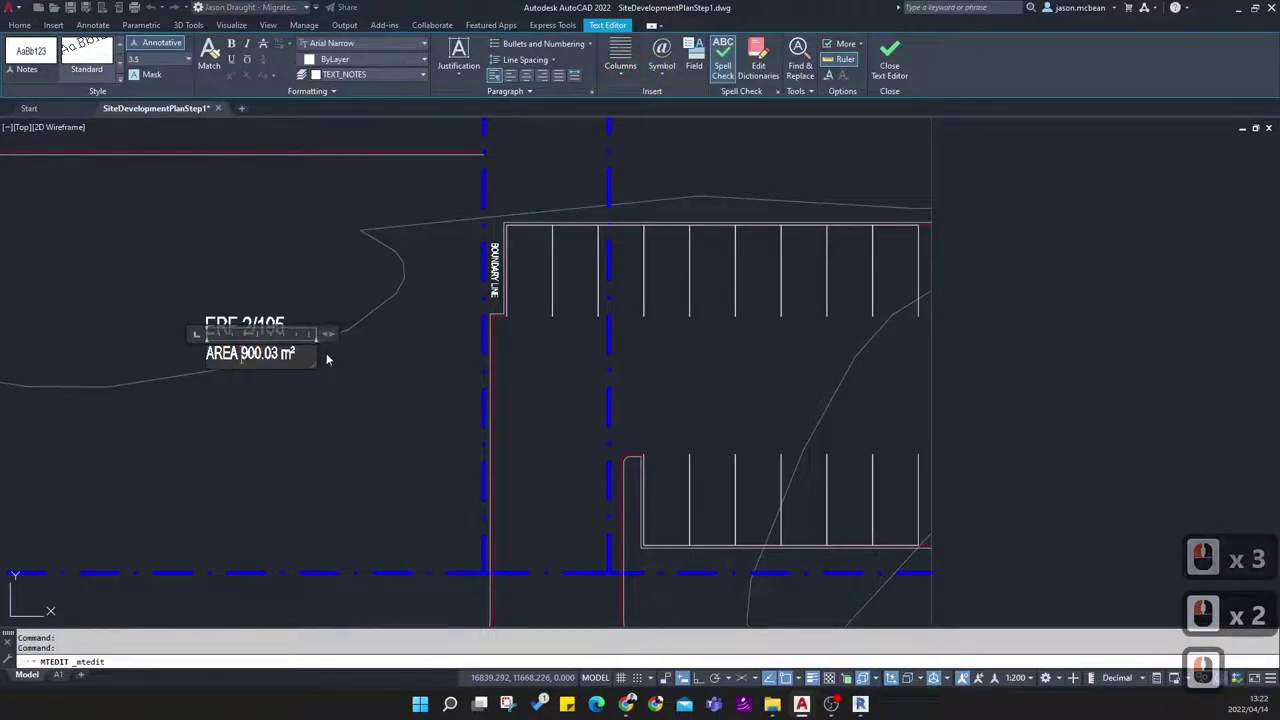
{"action": "left_click", "coordinate": [311, 417]}
{"action": "key", "text": "Escape"}
{"action": "key", "text": "Escape"}
{"action": "scroll", "coordinate": [298, 330], "scroll_direction": "down", "scroll_amount": 3}
{"action": "middle_click_drag", "start_coordinate": [300, 322], "coordinate": [531, 372]}
{"action": "scroll", "coordinate": [480, 352], "scroll_direction": "up", "scroll_amount": 3}
{"action": "scroll", "coordinate": [479, 332], "scroll_direction": "up", "scroll_amount": 1}
{"action": "scroll", "coordinate": [591, 329], "scroll_direction": "up", "scroll_amount": 2}
{"action": "scroll", "coordinate": [509, 329], "scroll_direction": "down", "scroll_amount": 2}
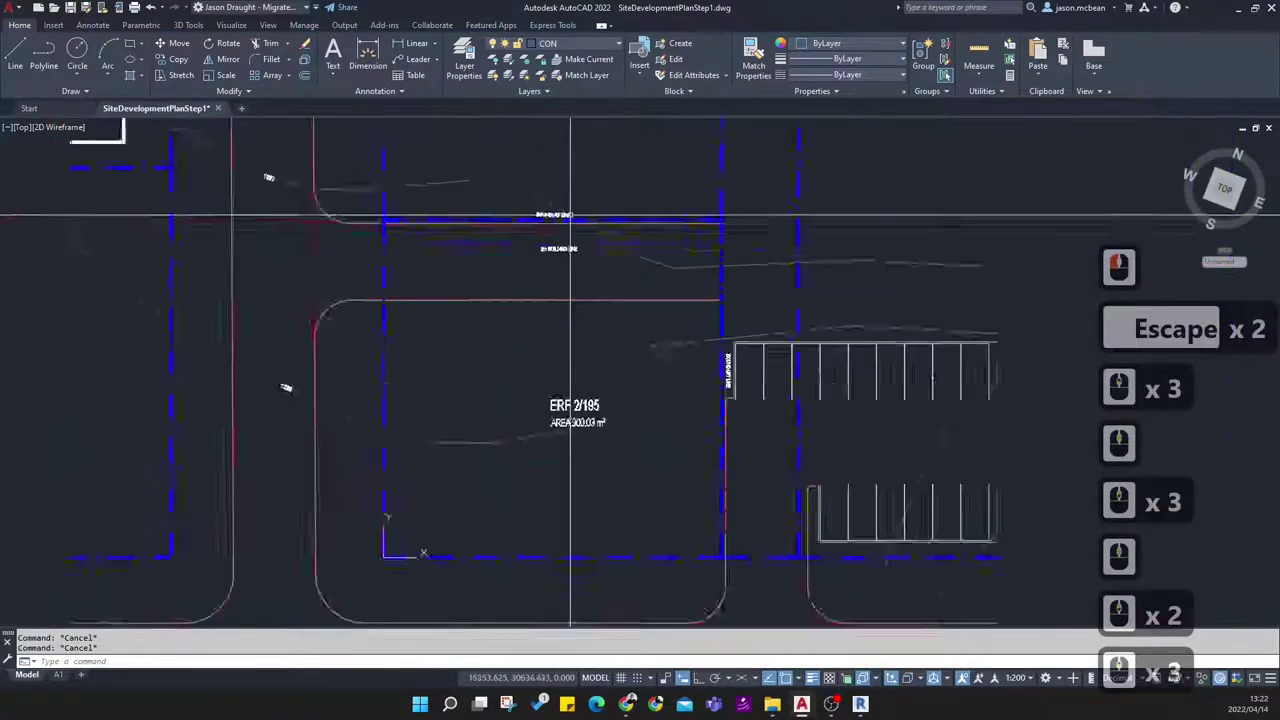
{"action": "scroll", "coordinate": [590, 470], "scroll_direction": "down", "scroll_amount": 2}
{"action": "scroll", "coordinate": [630, 488], "scroll_direction": "up", "scroll_amount": 3}
{"action": "left_click", "coordinate": [714, 512]}
{"action": "left_click", "coordinate": [588, 476]}
{"action": "scroll", "coordinate": [600, 470], "scroll_direction": "down", "scroll_amount": 3}
{"action": "key", "text": "Escape"}
{"action": "key", "text": "Escape"}
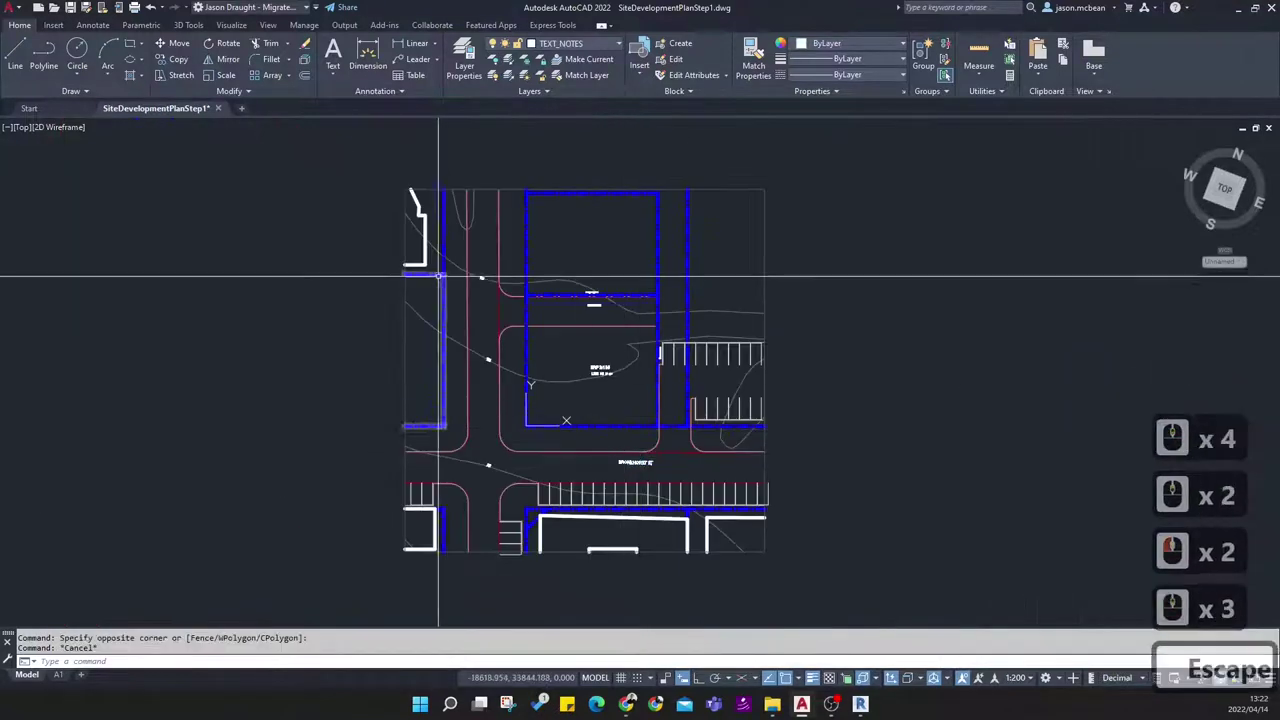
Select the five text labels on and around ERF 2/195, including BRONKHORST ST, and set their rotation to 0
{"action": "left_click", "coordinate": [567, 277]}
{"action": "left_click", "coordinate": [634, 429]}
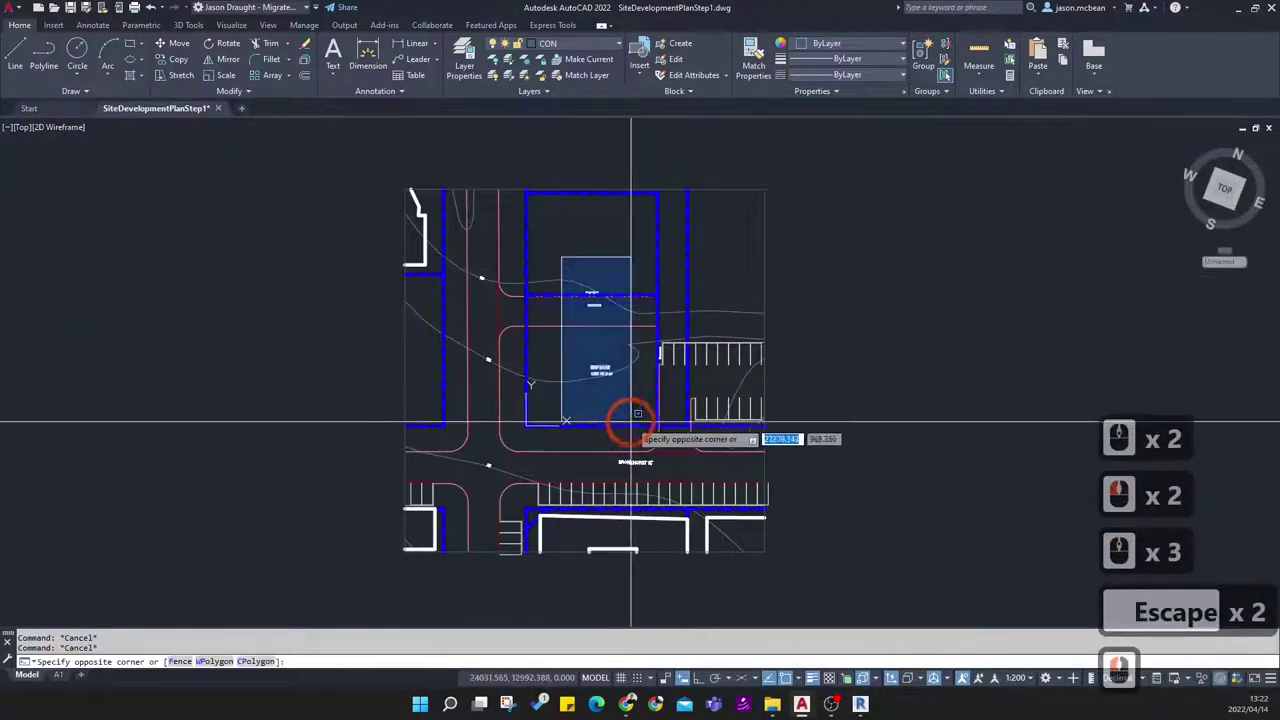
{"action": "scroll", "coordinate": [629, 429], "scroll_direction": "up", "scroll_amount": 2}
{"action": "left_click", "coordinate": [577, 469]}
{"action": "left_click", "coordinate": [714, 580]}
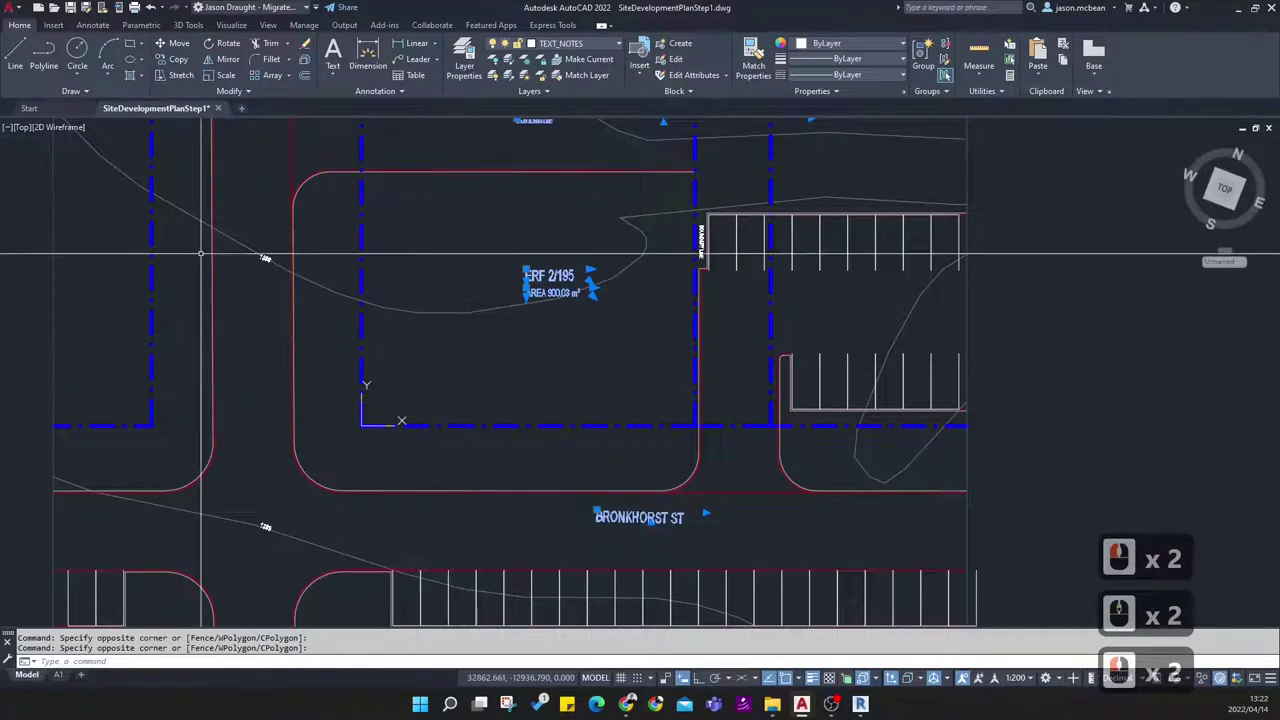
{"action": "key", "text": "ctrl+1"}
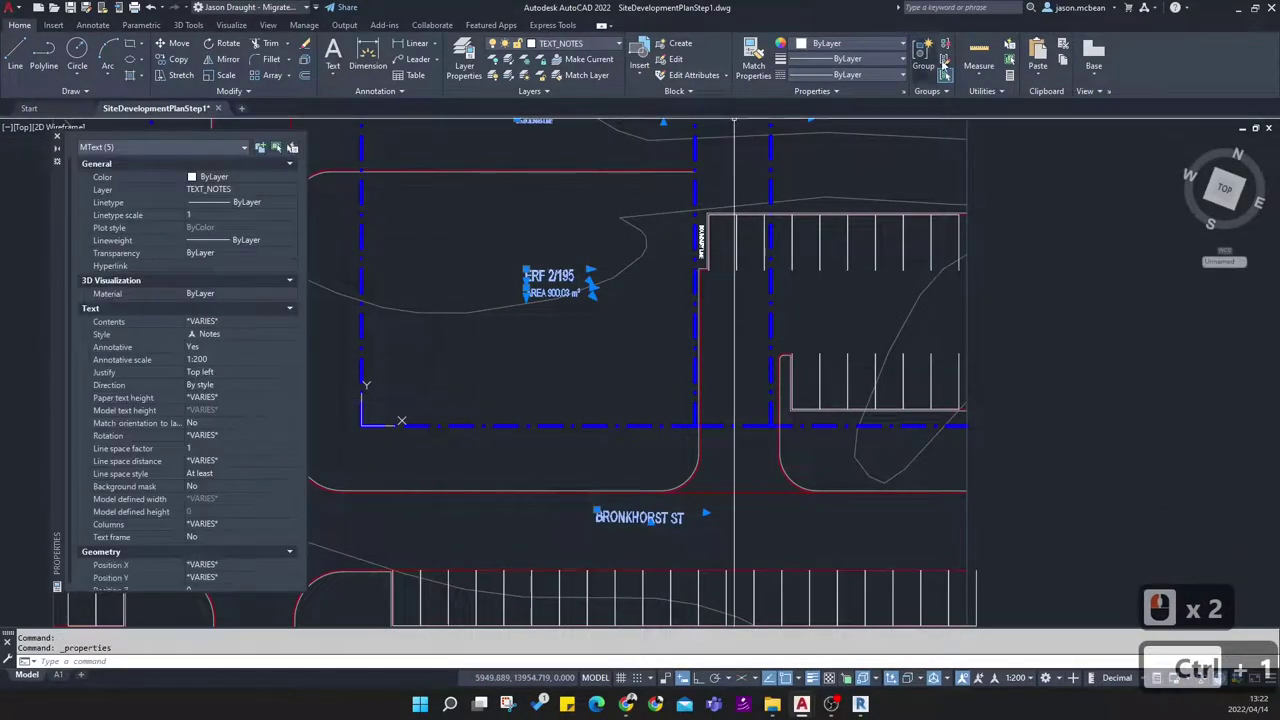
{"action": "left_click", "coordinate": [907, 93]}
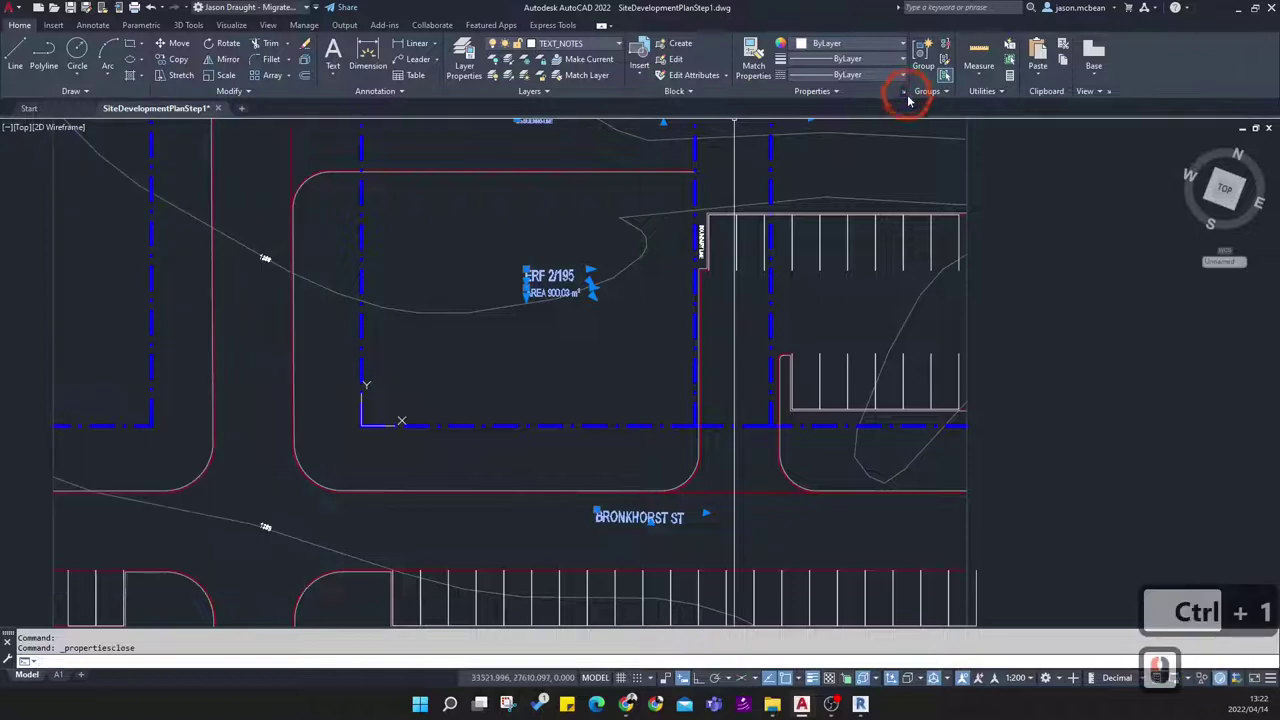
{"action": "key", "text": "ctrl+1"}
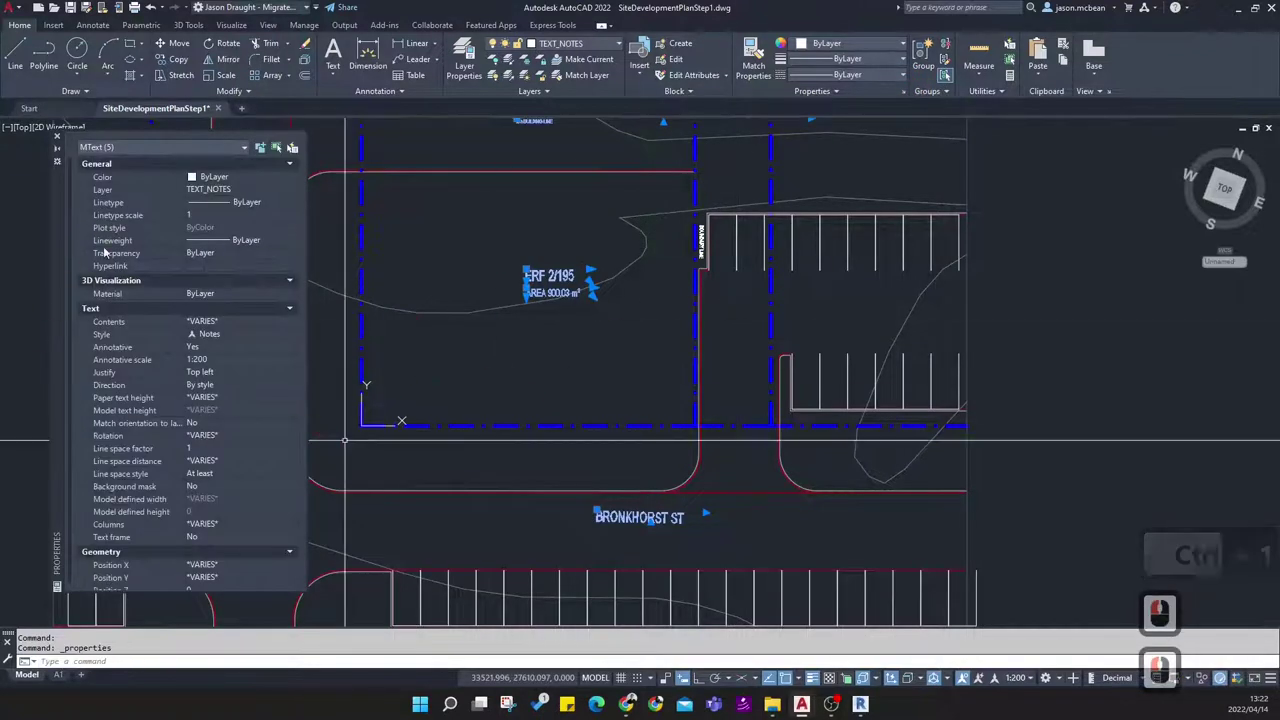
{"action": "left_click", "coordinate": [183, 384]}
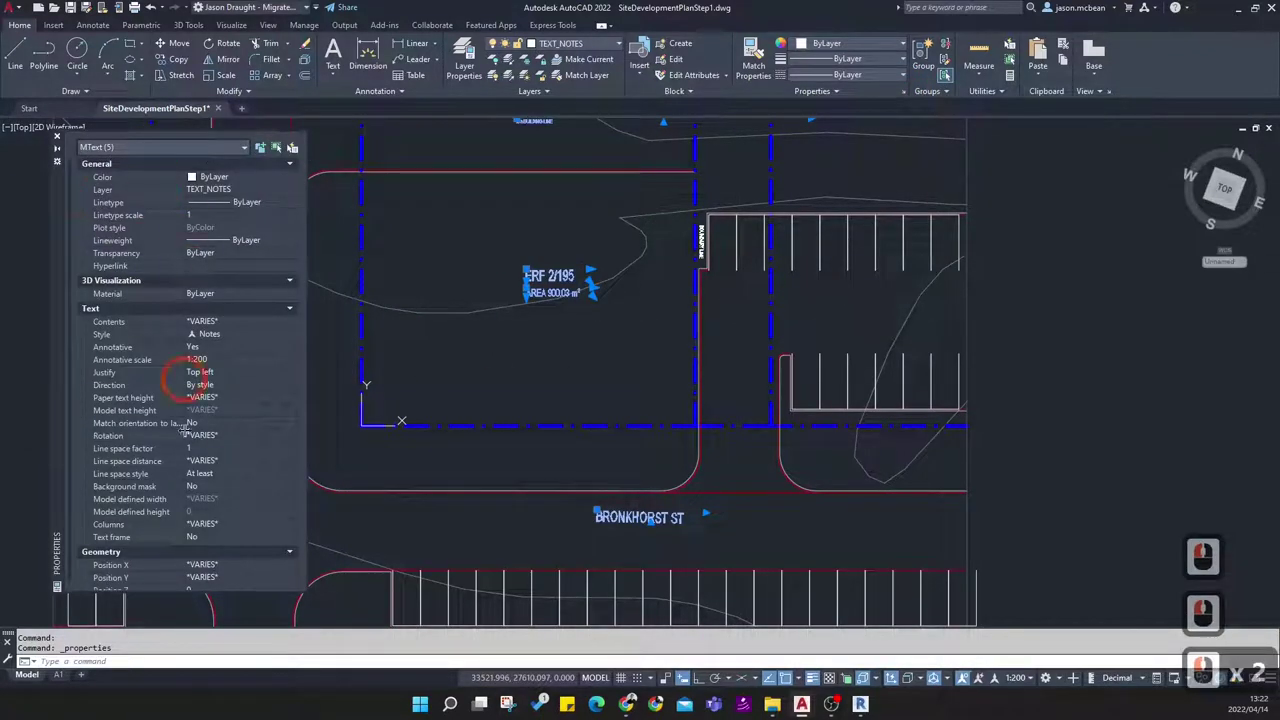
{"action": "left_click", "coordinate": [246, 437]}
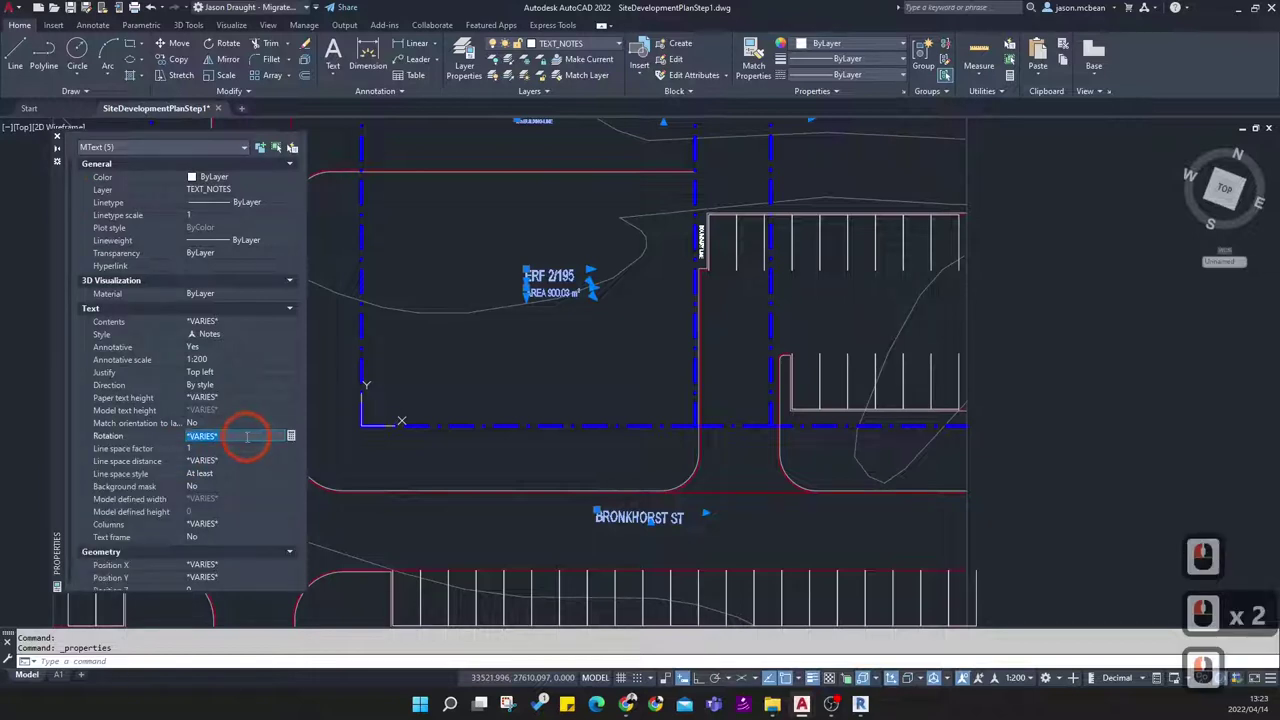
{"action": "key", "text": "Return"}
{"action": "scroll", "coordinate": [530, 308], "scroll_direction": "down", "scroll_amount": 1}
{"action": "mouse_move", "coordinate": [534, 305]}
{"action": "middle_mouse_down"}
{"action": "mouse_move", "coordinate": [566, 297]}
{"action": "mouse_move", "coordinate": [609, 355]}
{"action": "middle_mouse_up"}
{"action": "key", "text": "Escape"}
{"action": "left_click", "coordinate": [57, 136]}
{"action": "key", "text": "Escape"}
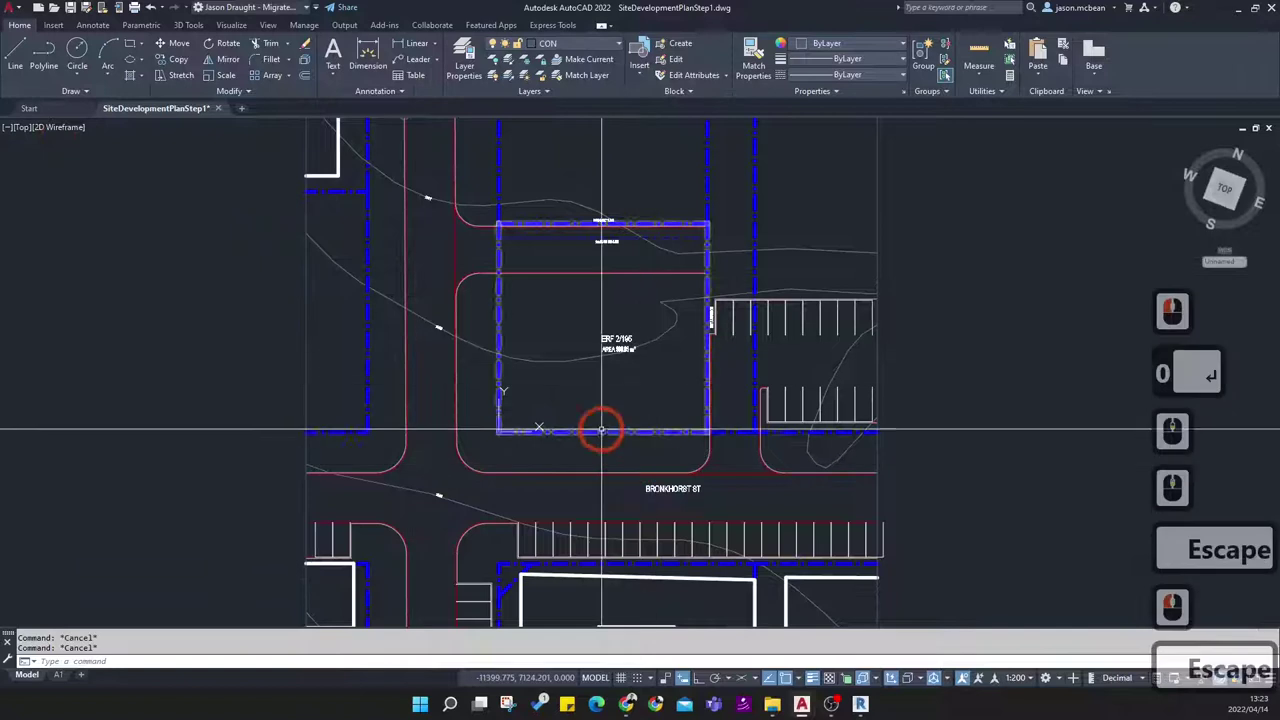
Switch the drawing's user coordinate system to World
{"action": "scroll", "coordinate": [497, 430], "scroll_direction": "up", "scroll_amount": 2}
{"action": "scroll", "coordinate": [503, 401], "scroll_direction": "down", "scroll_amount": 3}
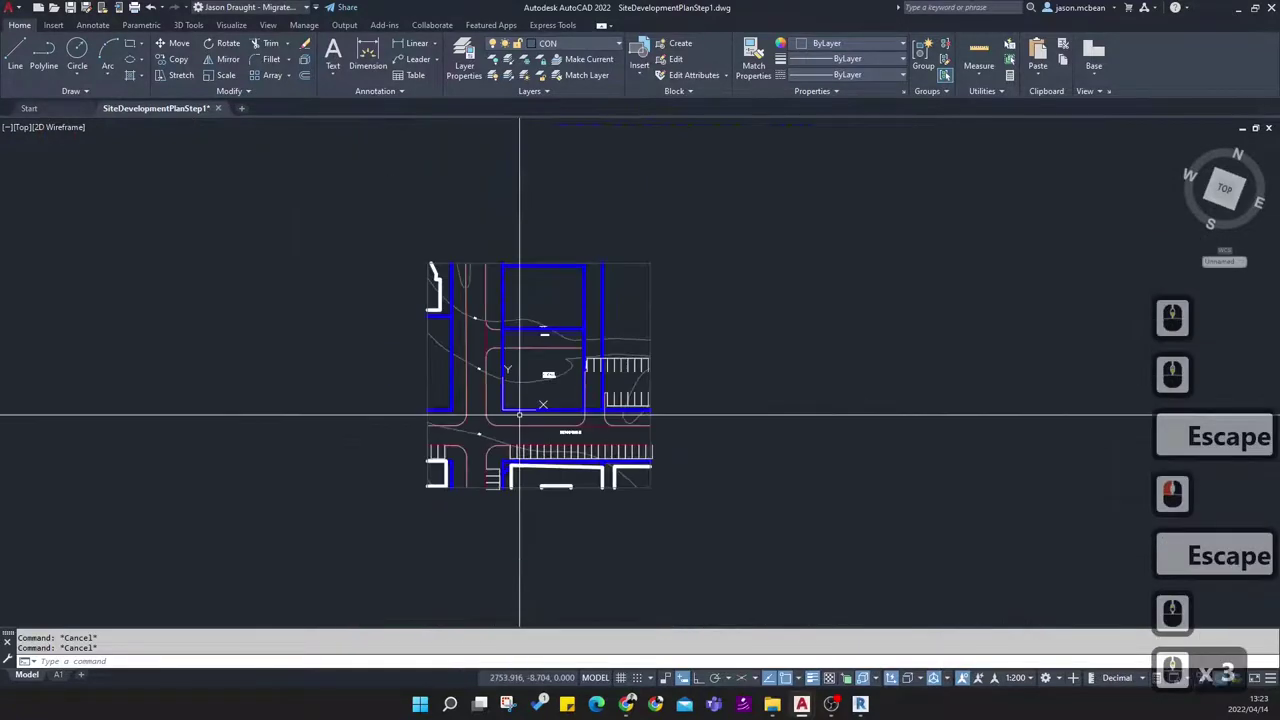
{"action": "left_click", "coordinate": [268, 25]}
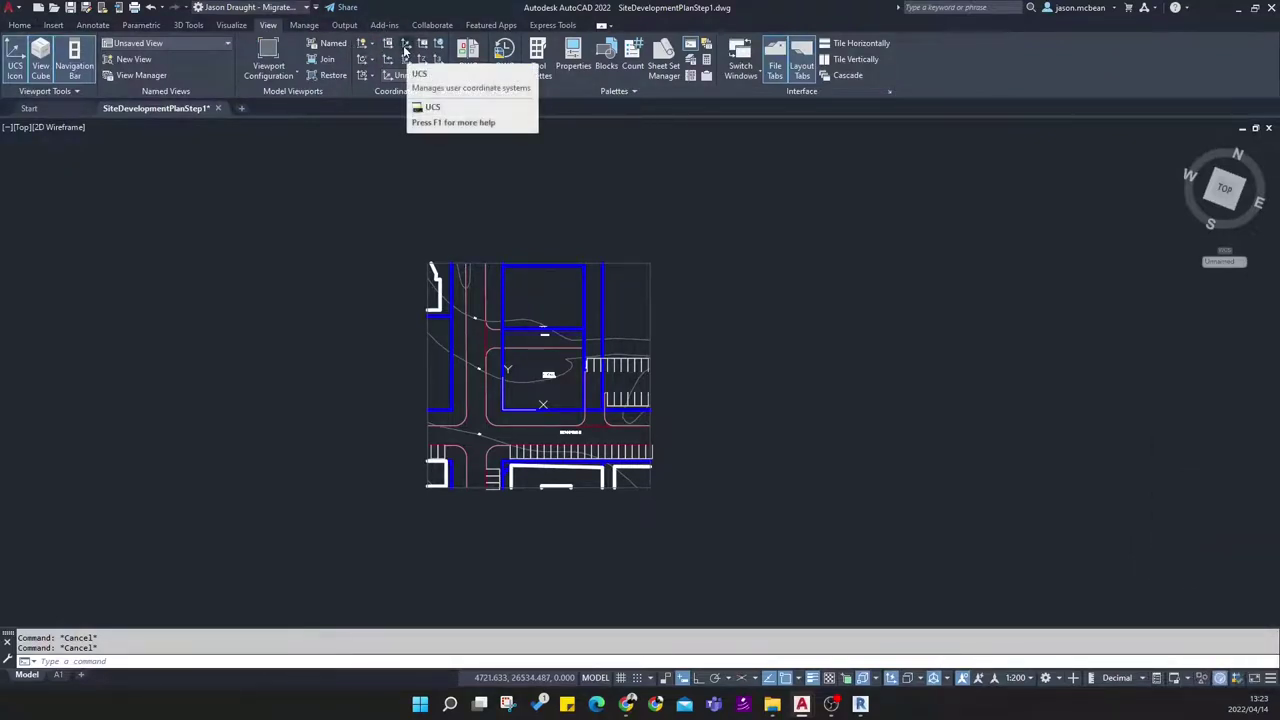
{"action": "left_click", "coordinate": [405, 50]}
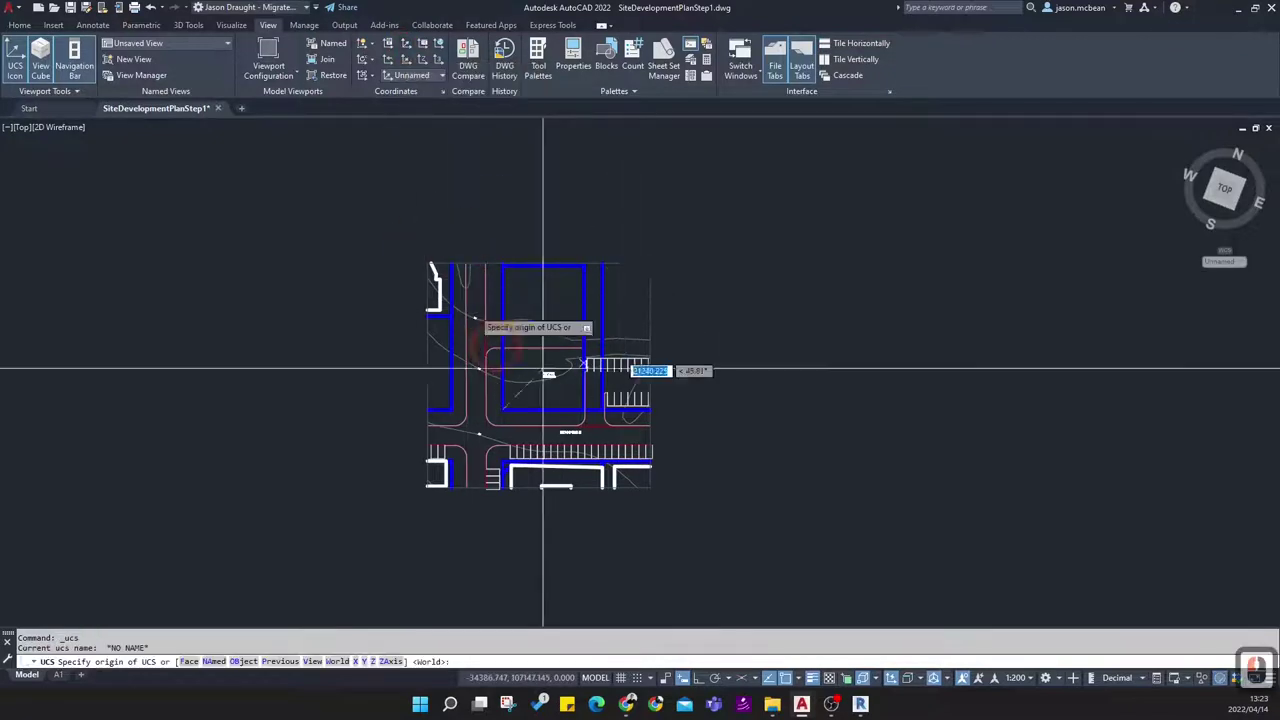
{"action": "left_click", "coordinate": [337, 661]}
{"action": "scroll", "coordinate": [414, 186], "scroll_direction": "up", "scroll_amount": 5}
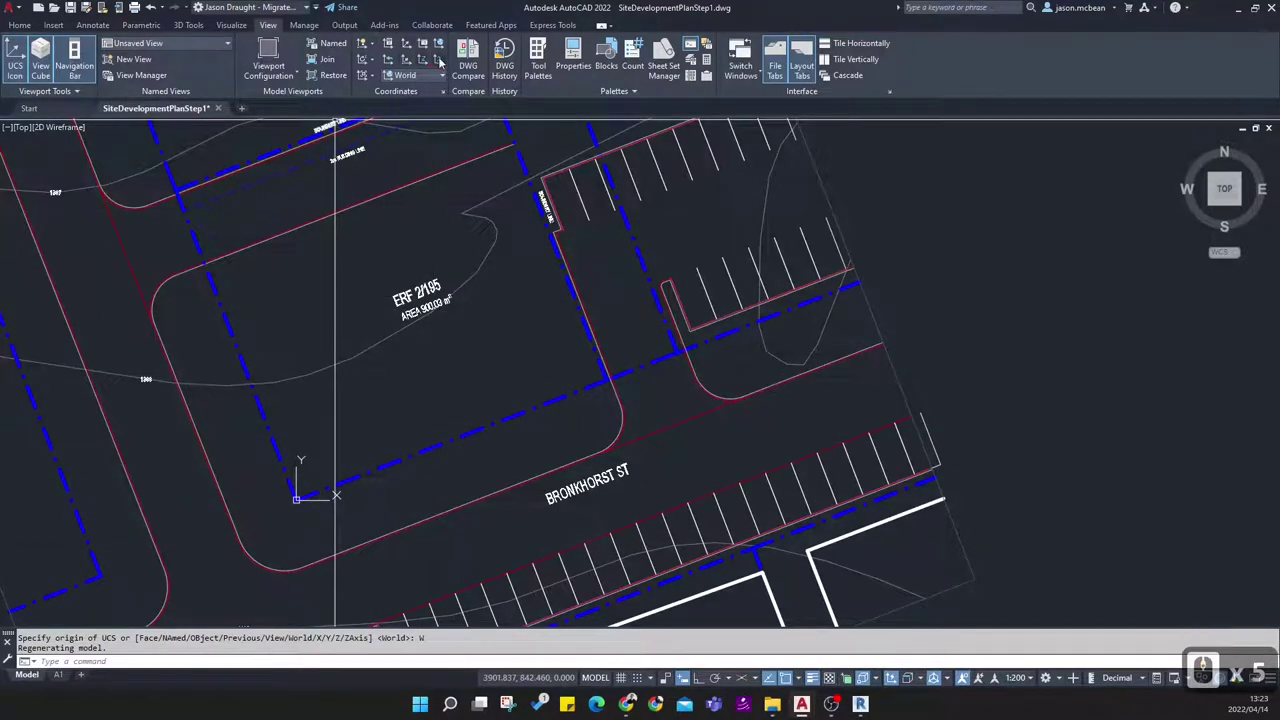
{"action": "left_click", "coordinate": [440, 62]}
{"action": "left_click", "coordinate": [294, 496]}
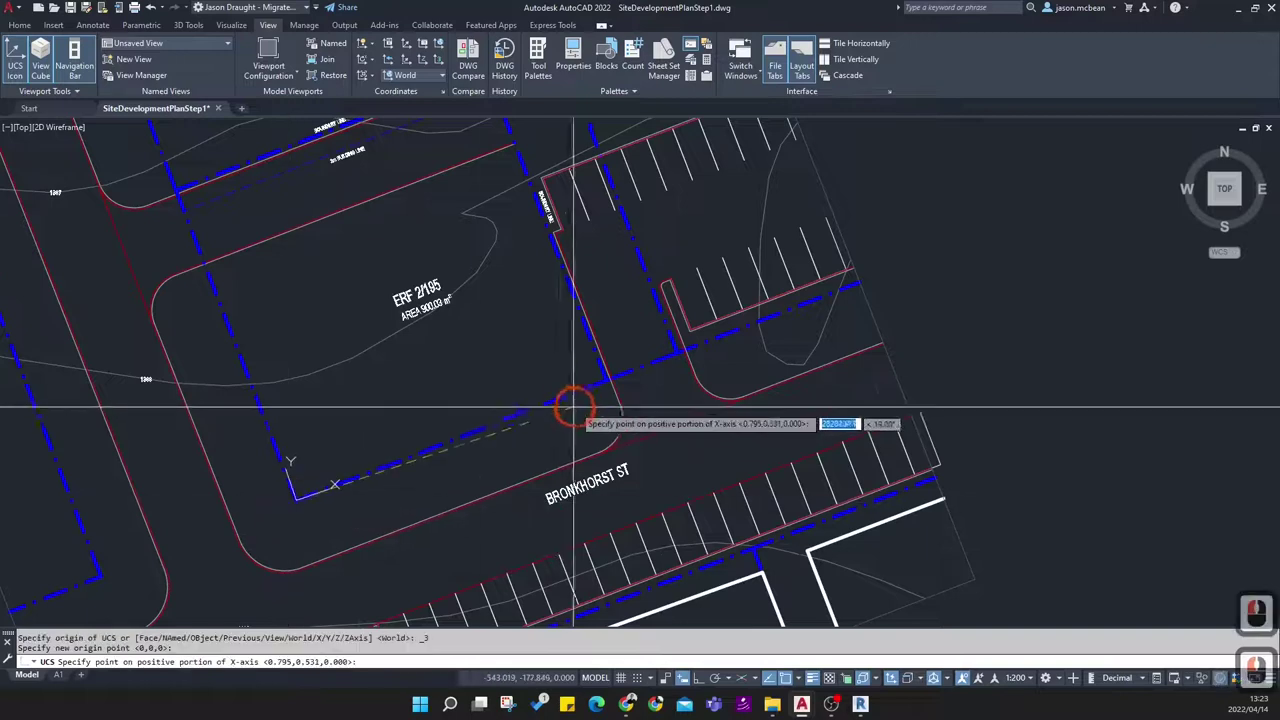
{"action": "left_click", "coordinate": [606, 386]}
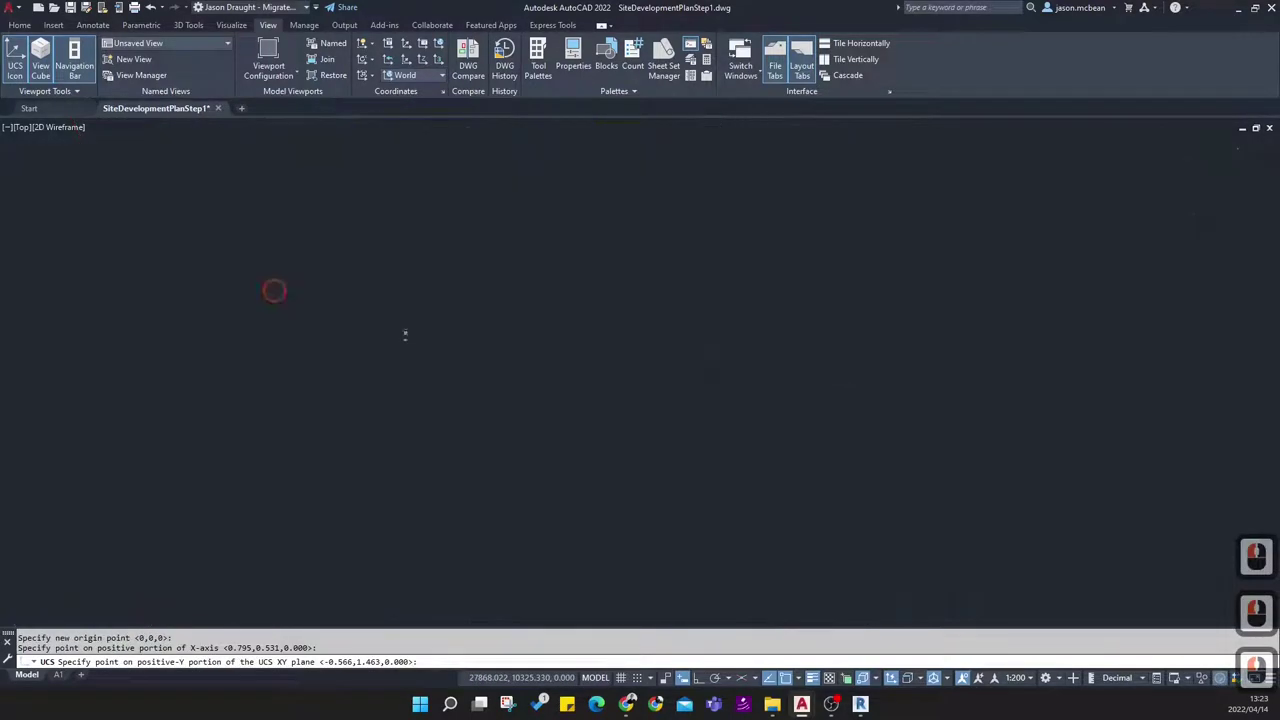
{"action": "left_click", "coordinate": [274, 290]}
Examine the UCS icon's position and alignment against the ERF 2/195 boundary corner and the surrounding site plan
{"action": "scroll", "coordinate": [334, 261], "scroll_direction": "up", "scroll_amount": 6}
{"action": "middle_click_drag", "start_coordinate": [232, 431], "coordinate": [617, 249]}
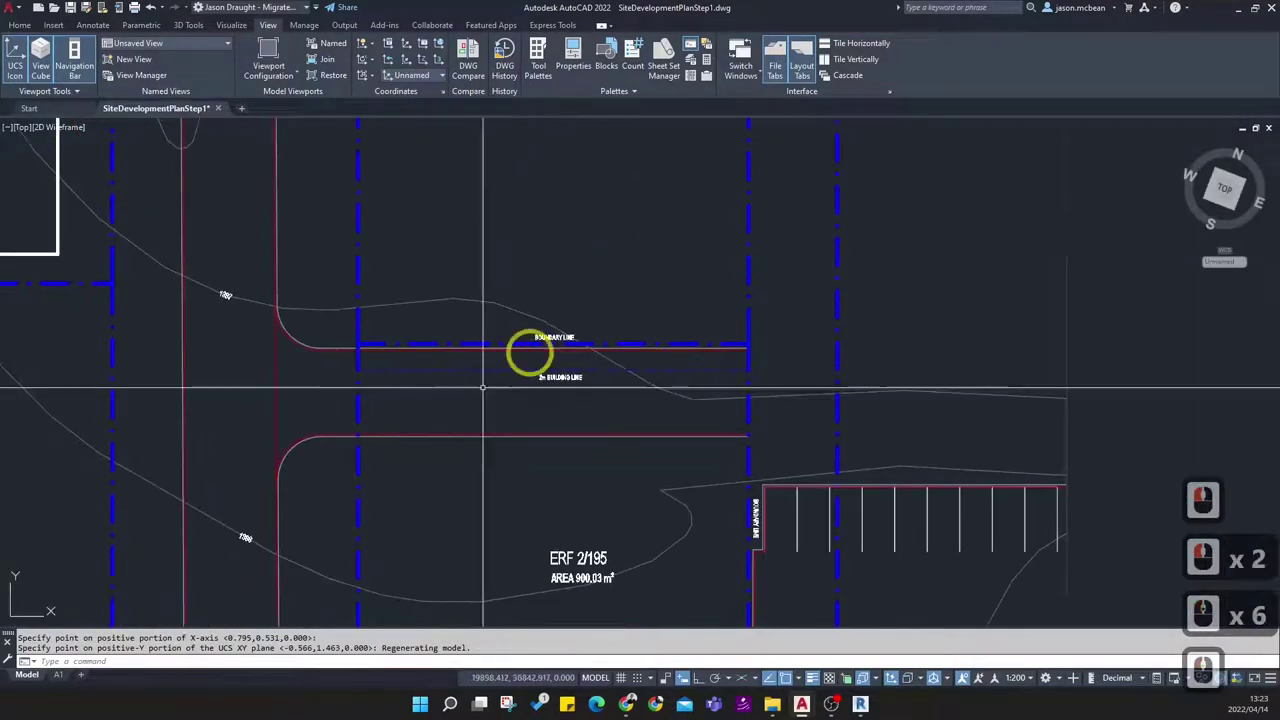
{"action": "middle_click_drag", "start_coordinate": [431, 347], "coordinate": [511, 173]}
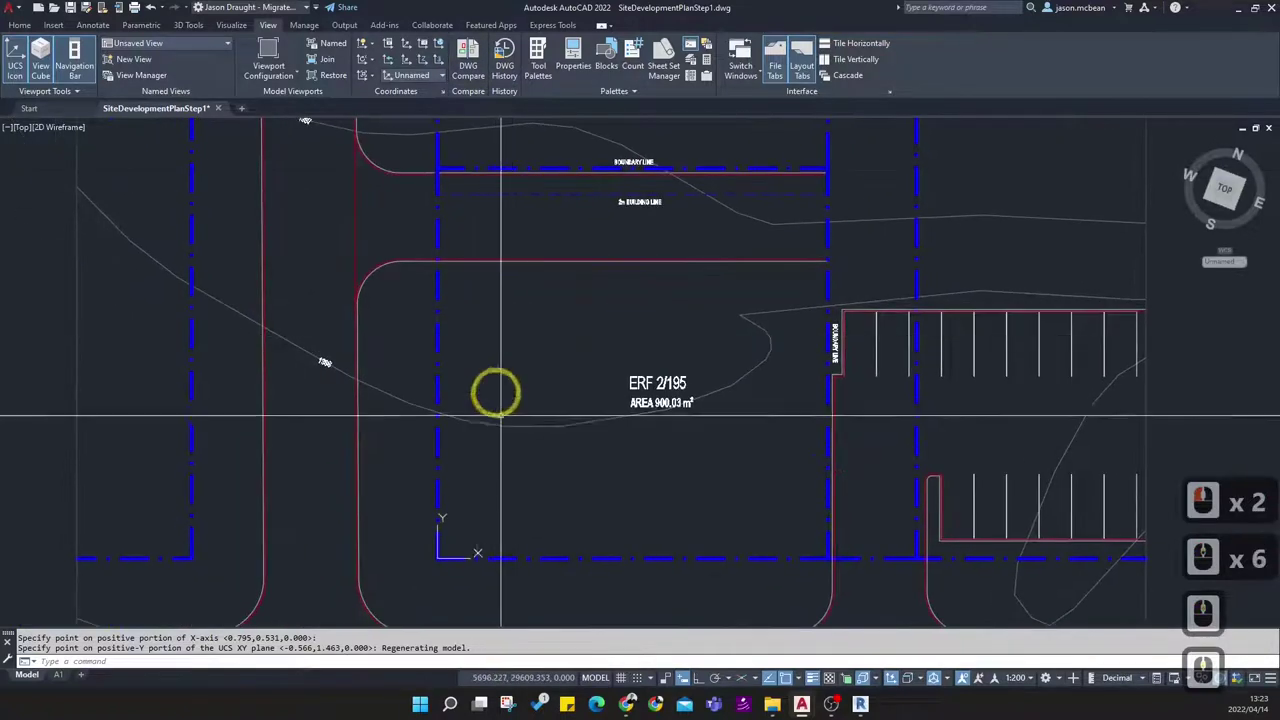
{"action": "scroll", "coordinate": [462, 467], "scroll_direction": "down", "scroll_amount": 2}
{"action": "scroll", "coordinate": [462, 466], "scroll_direction": "up", "scroll_amount": 4}
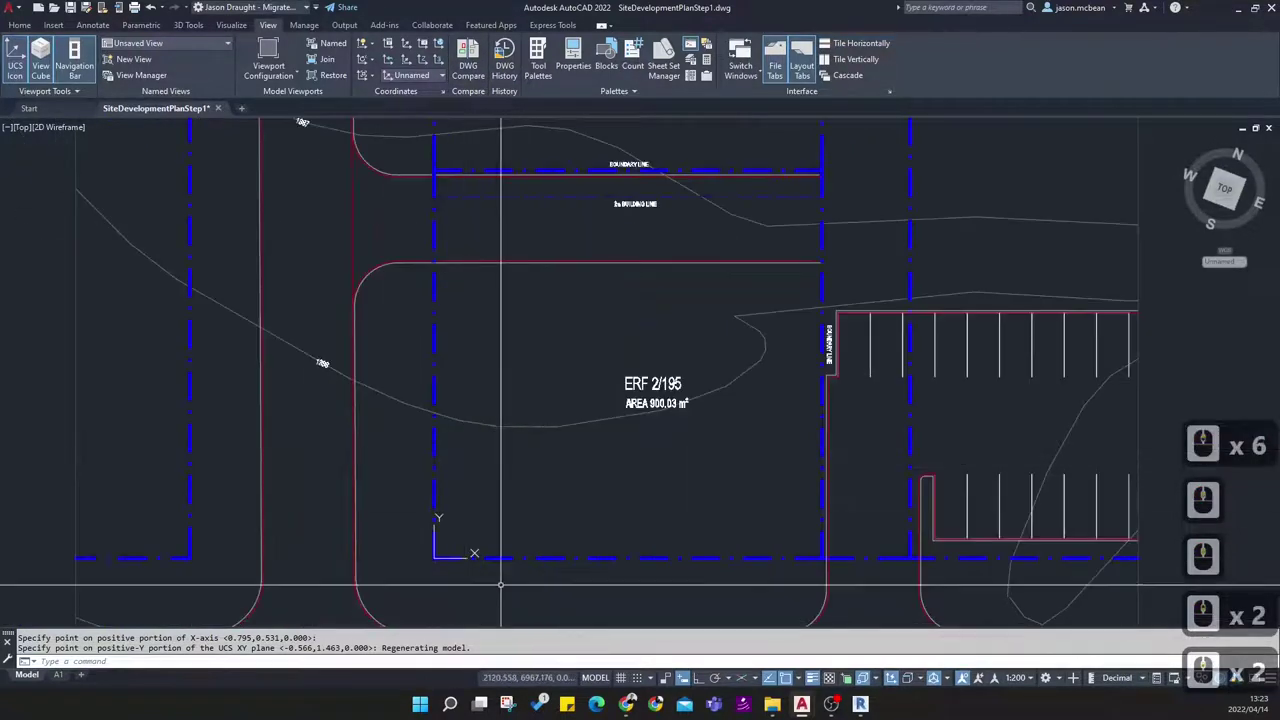
{"action": "middle_click_drag", "start_coordinate": [460, 523], "coordinate": [472, 485]}
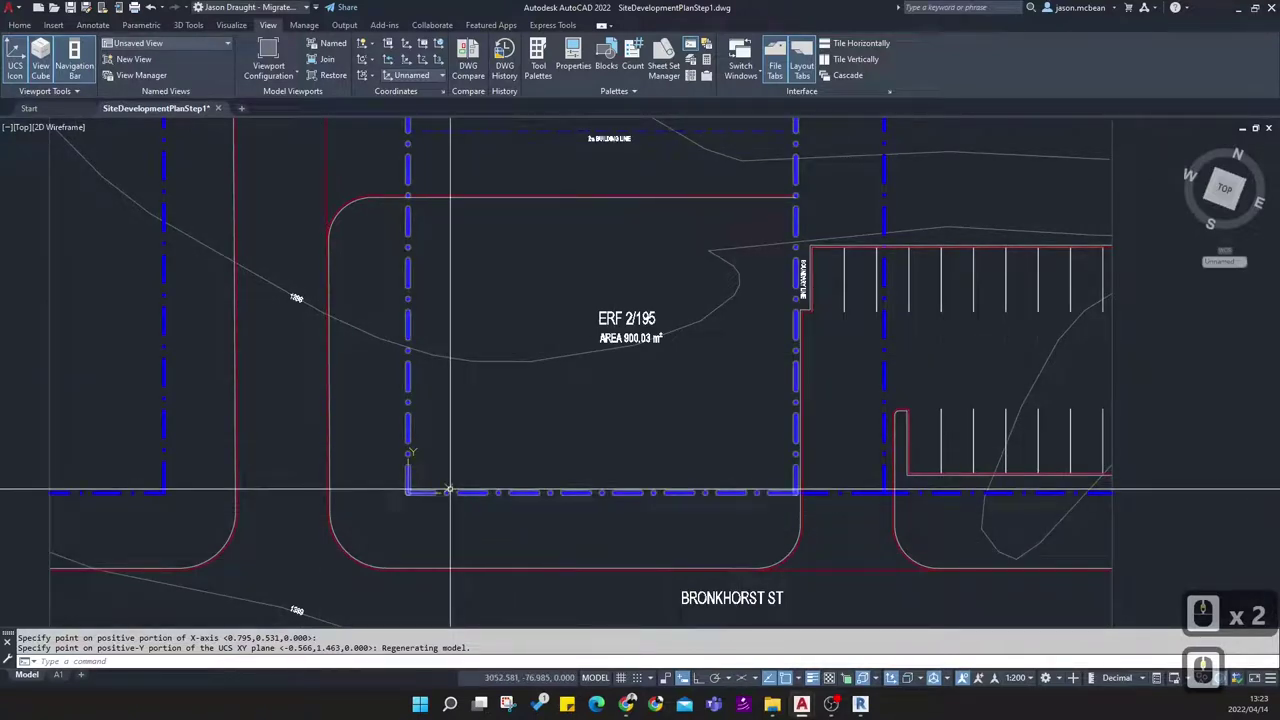
{"action": "scroll", "coordinate": [380, 500], "scroll_direction": "up", "scroll_amount": 3}
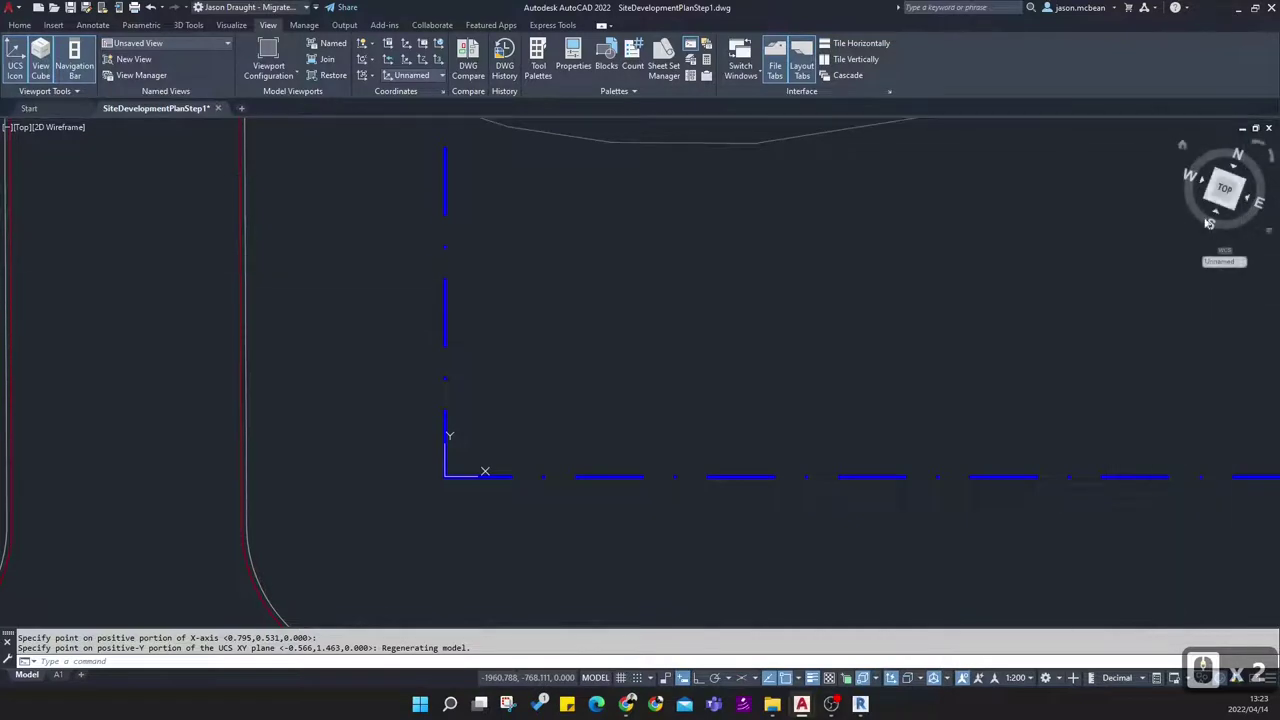
{"action": "middle_click_drag", "start_coordinate": [630, 390], "coordinate": [586, 386]}
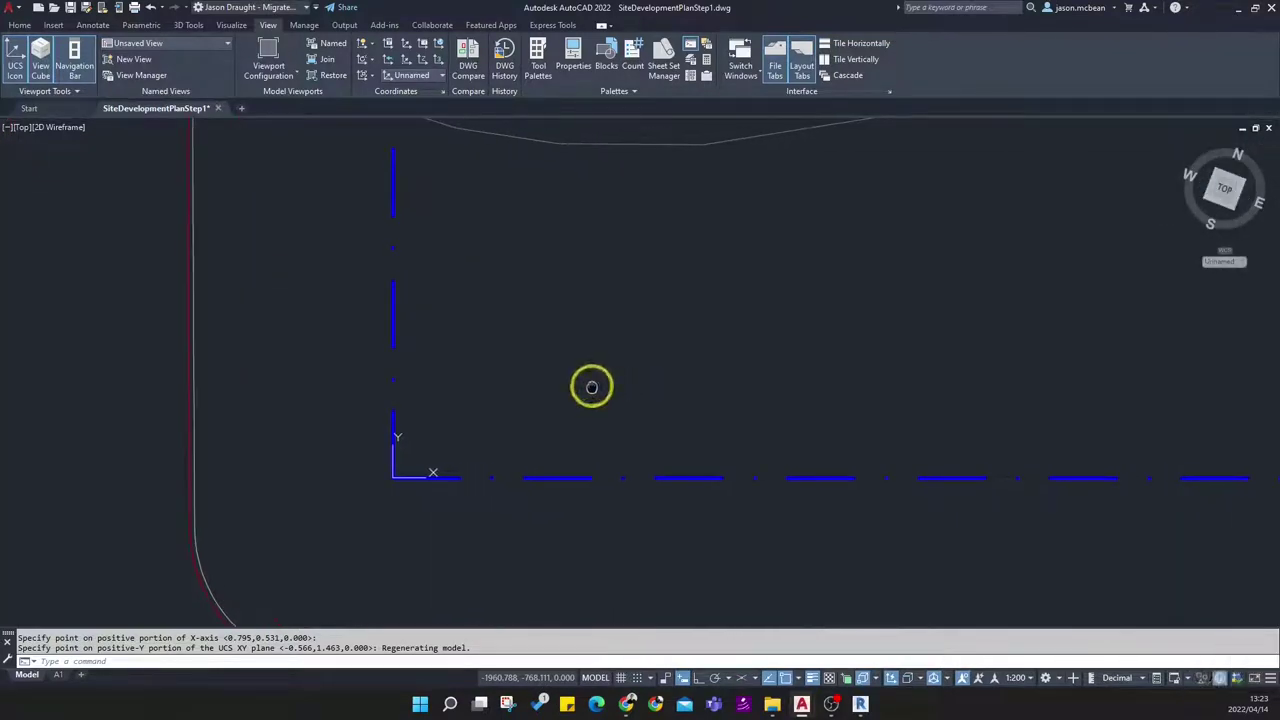
{"action": "scroll", "coordinate": [445, 470], "scroll_direction": "down", "scroll_amount": 4}
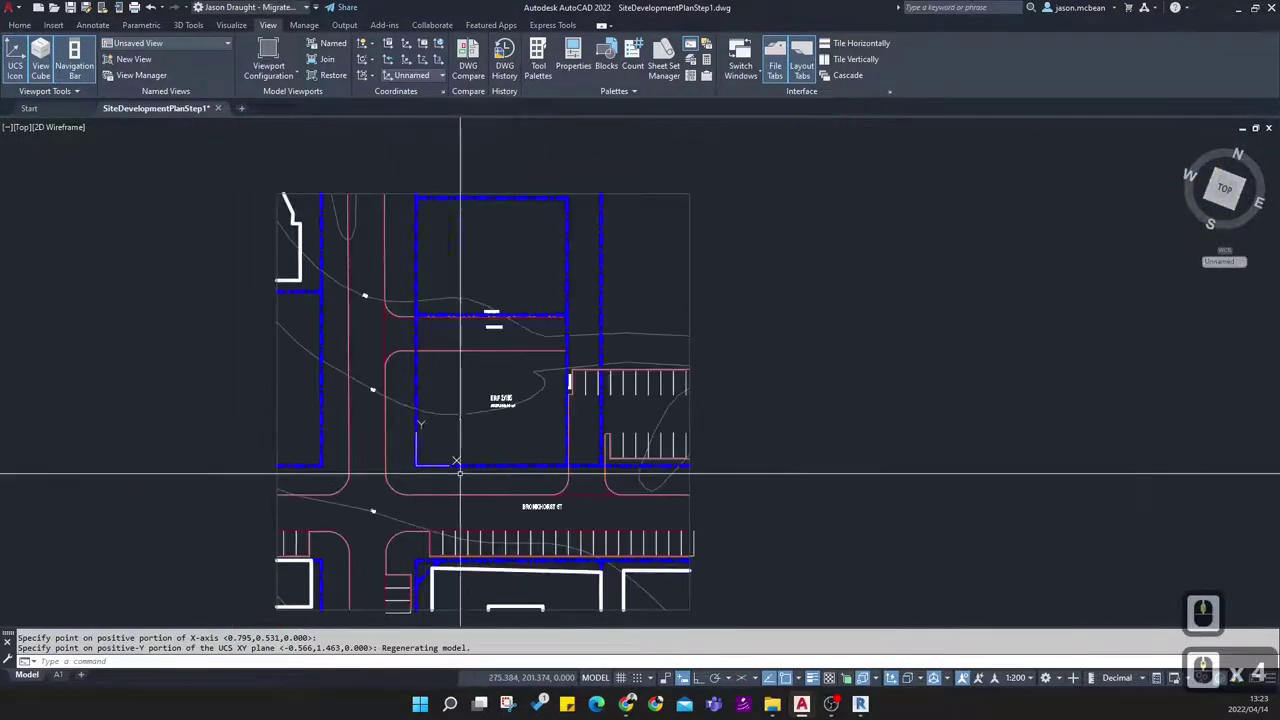
{"action": "scroll", "coordinate": [400, 395], "scroll_direction": "up", "scroll_amount": 3}
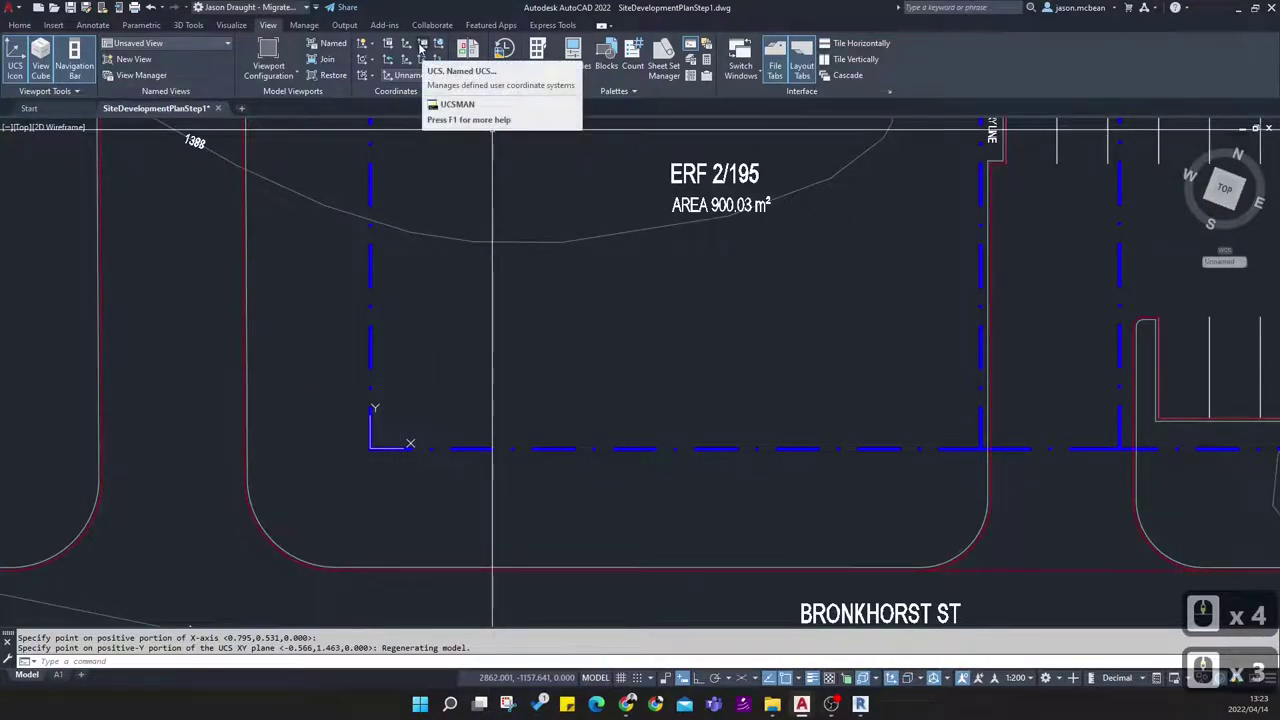
Delete the saved coordinate systems FRONT, ground, REAR, SECTION and SIDE from the named UCS list
{"action": "left_click", "coordinate": [421, 46]}
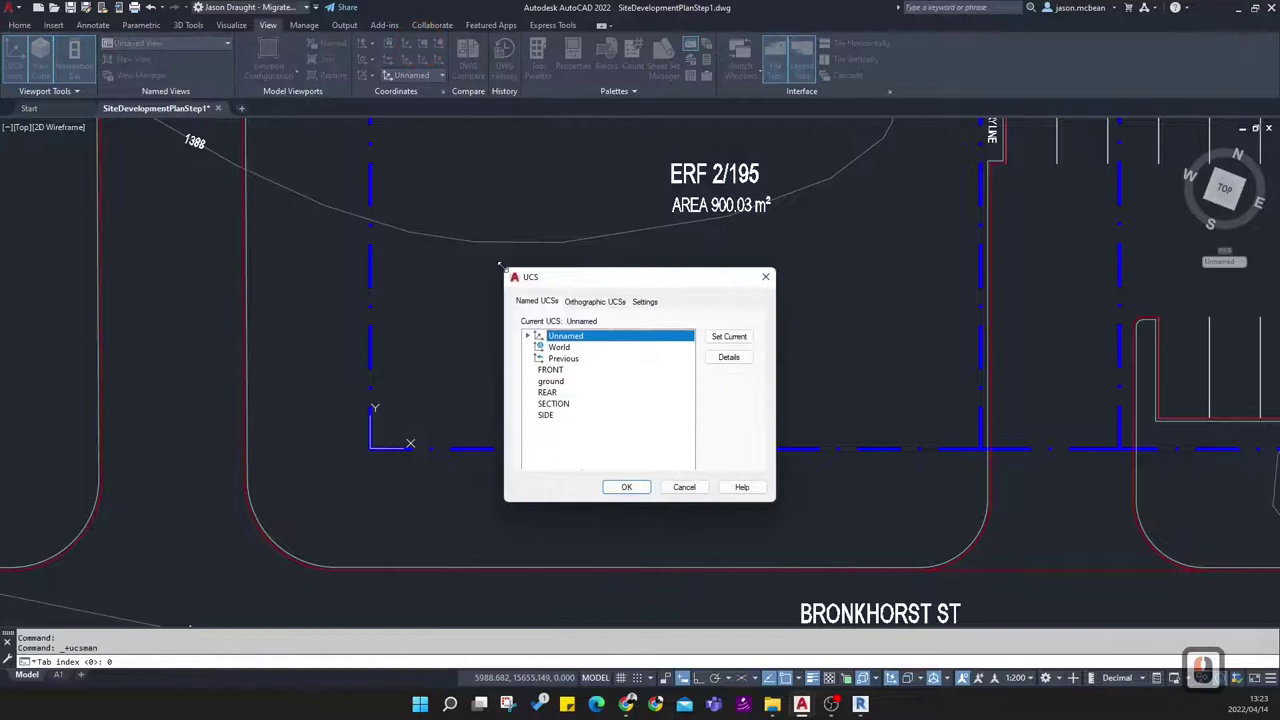
{"action": "left_click", "coordinate": [552, 370]}
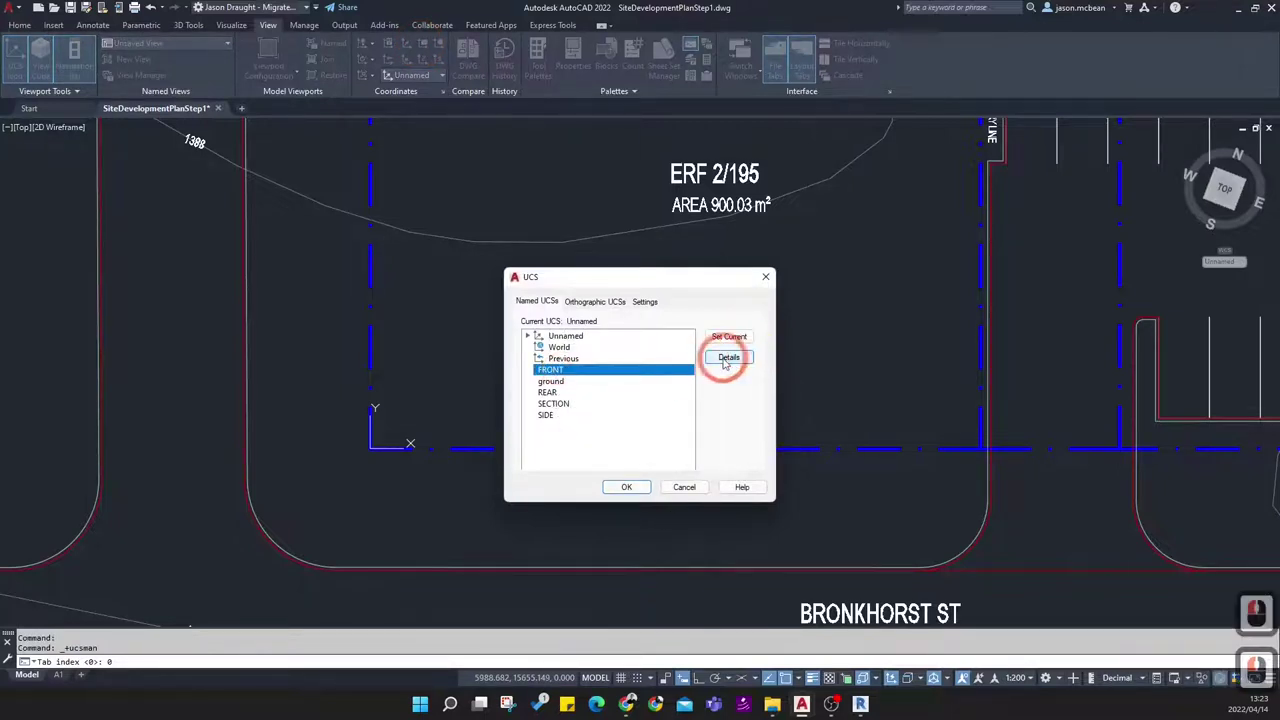
{"action": "key", "text": "Delete"}
{"action": "key", "text": "Delete"}
{"action": "key", "text": "Delete"}
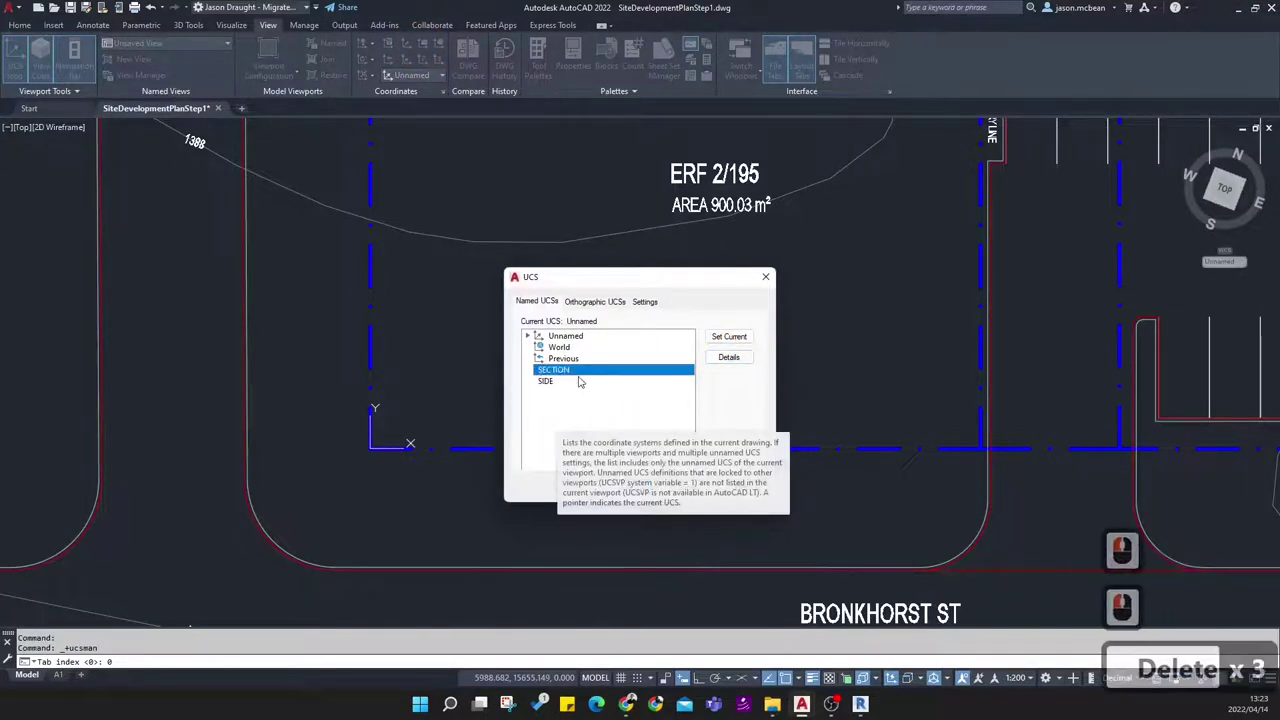
{"action": "left_click", "coordinate": [566, 336]}
{"action": "right_click", "coordinate": [571, 345]}
{"action": "left_click", "coordinate": [578, 328]}
{"action": "key", "text": "Delete"}
Rename the current unnamed UCS as Site
{"action": "right_click", "coordinate": [575, 340]}
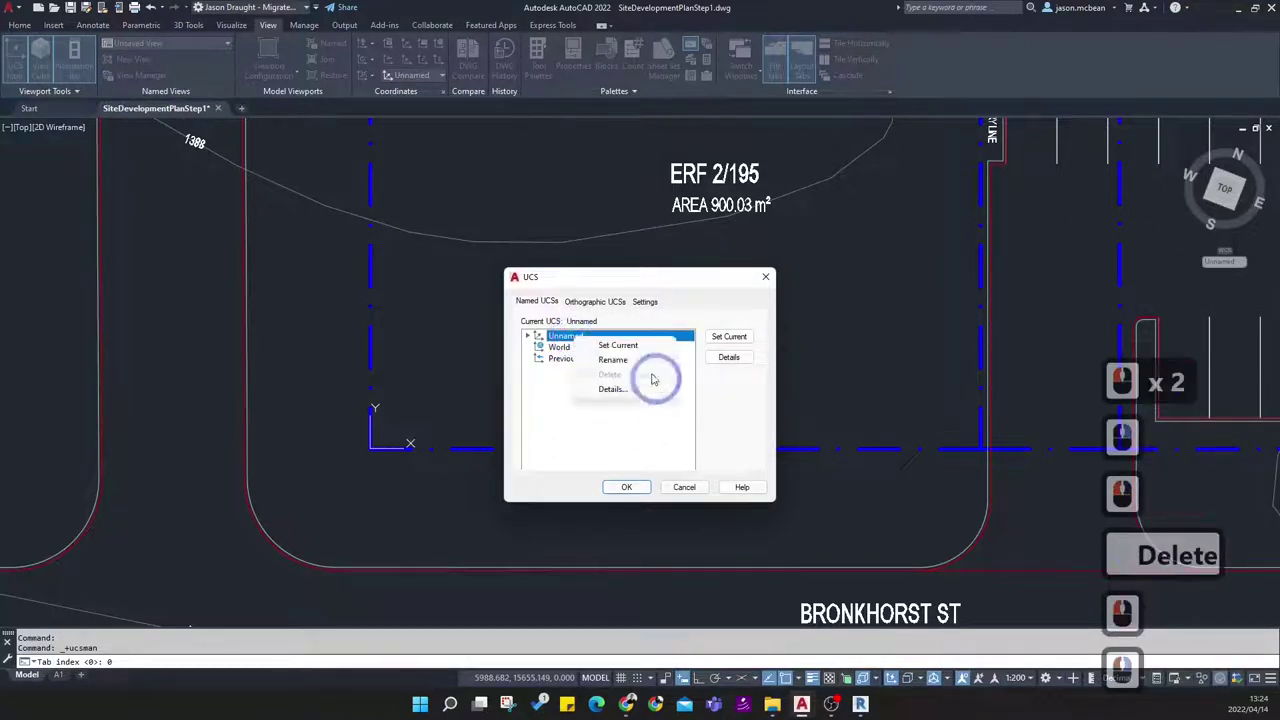
{"action": "left_click", "coordinate": [613, 359]}
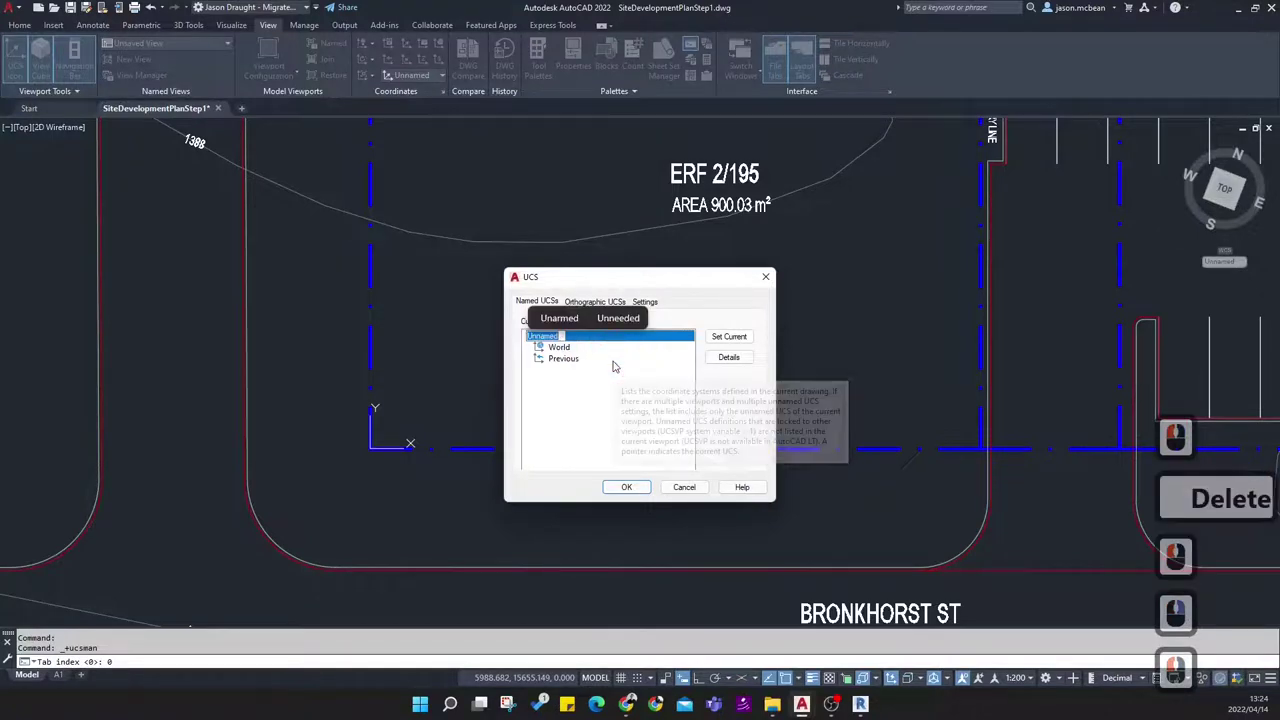
{"action": "key", "text": "BackSpace"}
{"action": "type", "text": "site"}
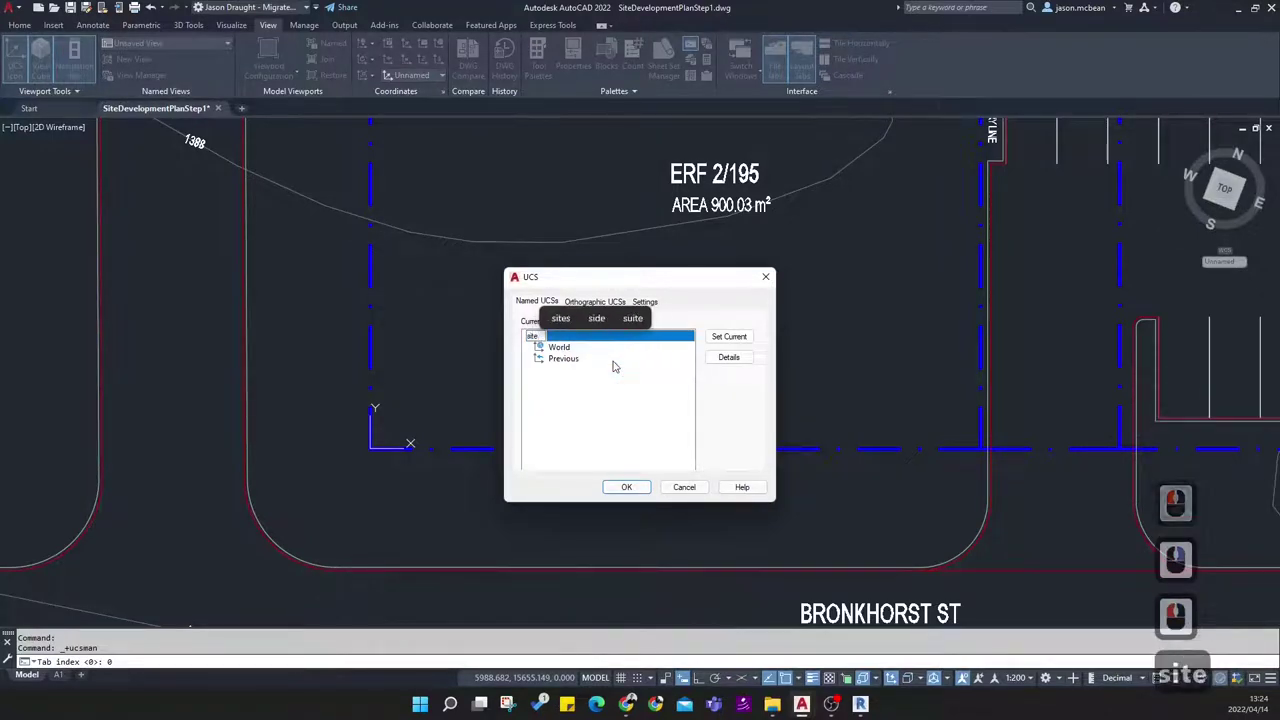
{"action": "key", "text": "BackSpace"}
{"action": "key", "text": "BackSpace"}
{"action": "key", "text": "BackSpace"}
{"action": "key", "text": "BackSpace"}
{"action": "type", "text": "S"}
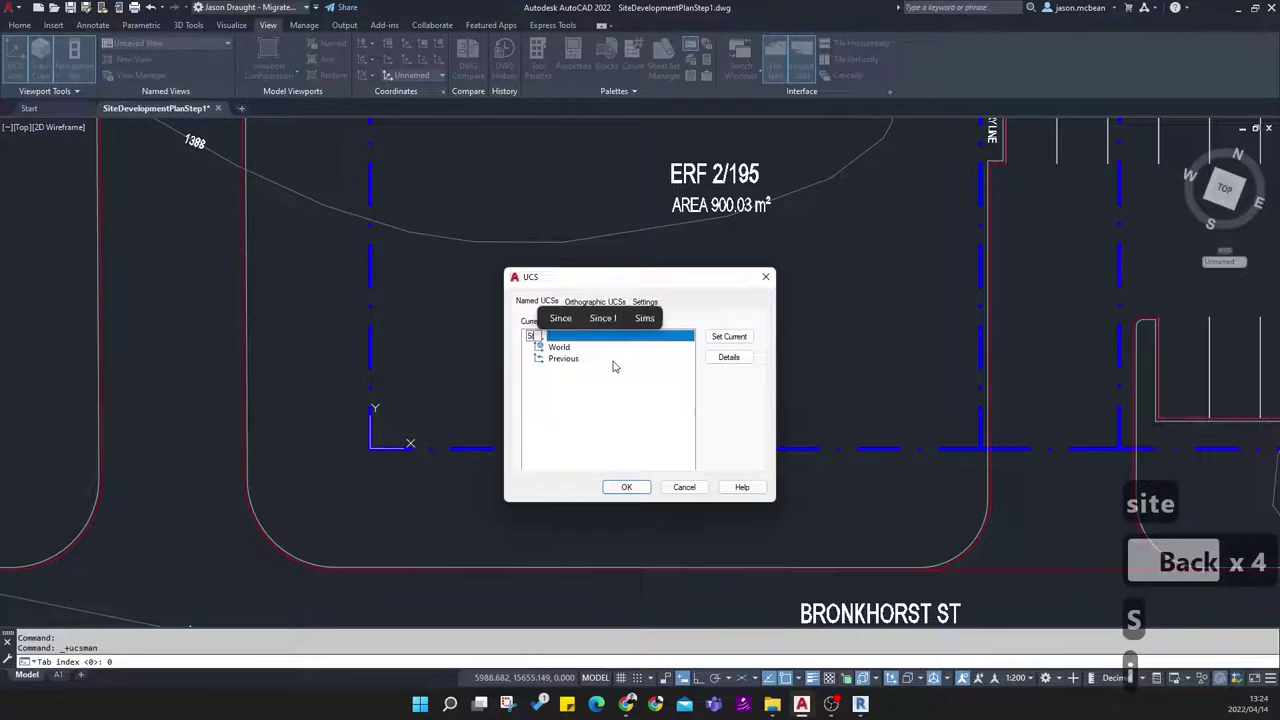
{"action": "left_click", "coordinate": [612, 427]}
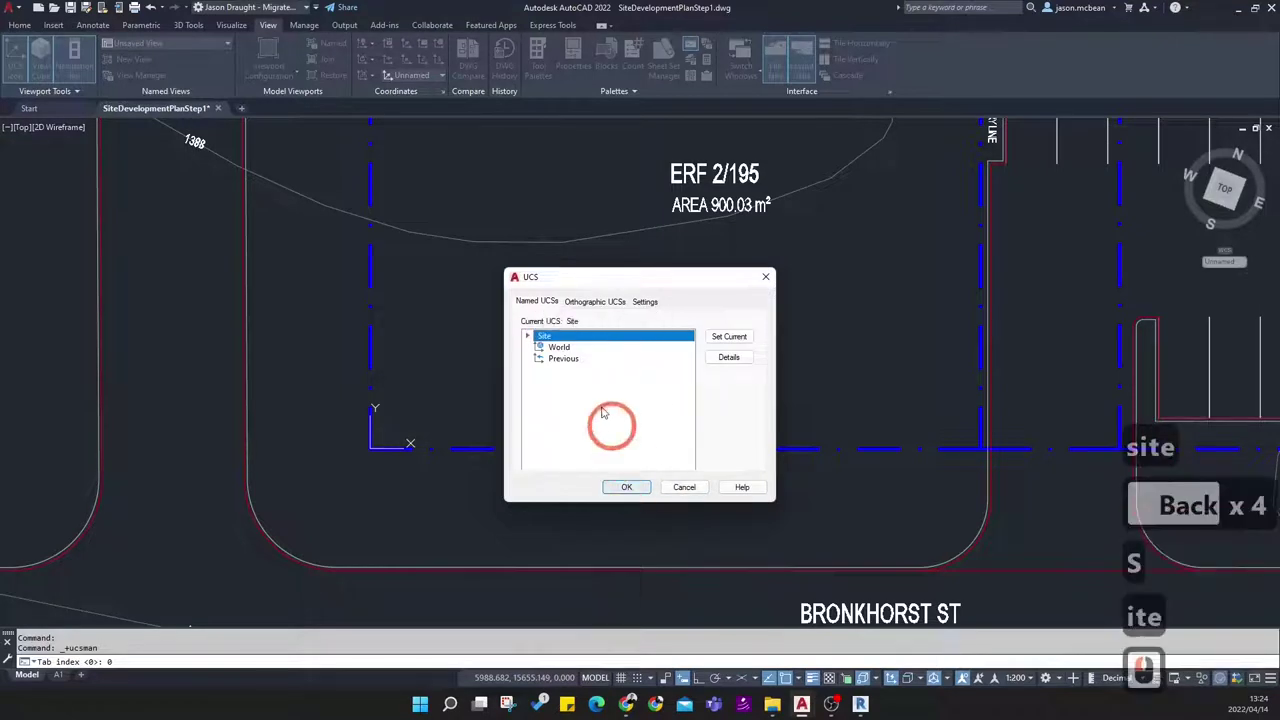
Set the World coordinate system current and apply the changes to the named UCS list
{"action": "double_click", "coordinate": [563, 348]}
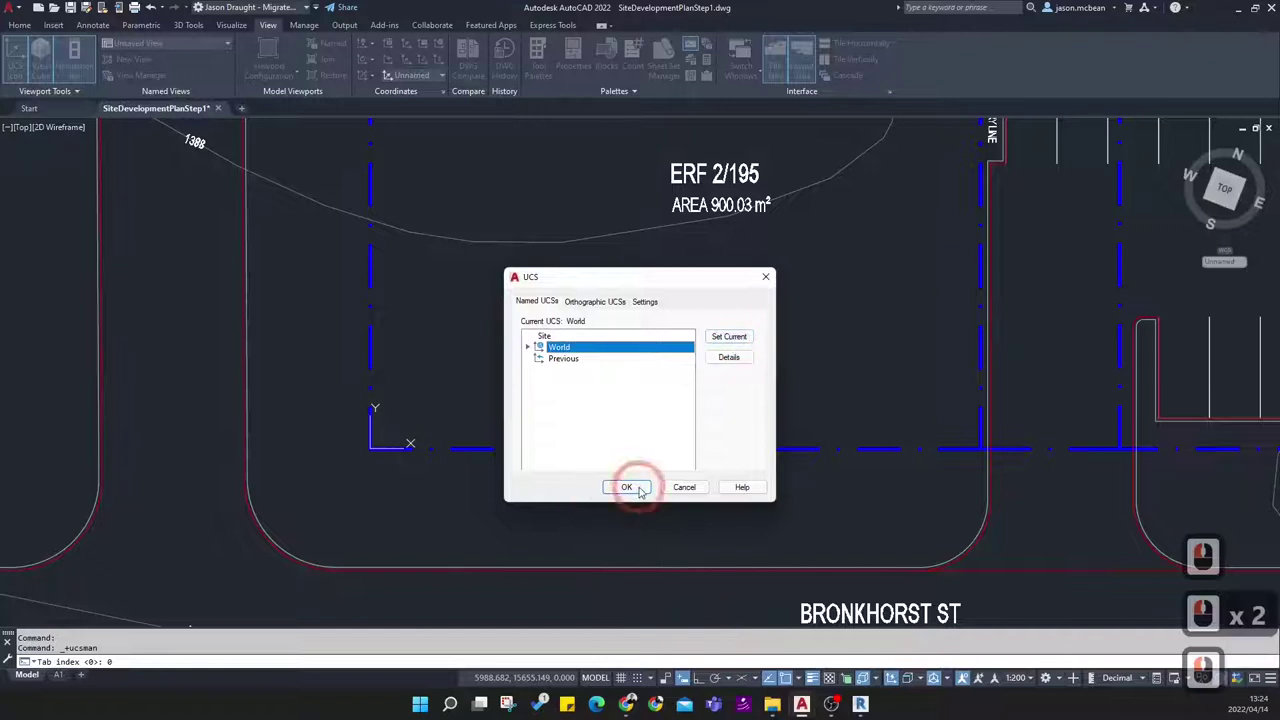
{"action": "left_click", "coordinate": [640, 490]}
{"action": "middle_click_drag", "start_coordinate": [249, 446], "coordinate": [620, 390]}
{"action": "scroll", "coordinate": [513, 395], "scroll_direction": "up", "scroll_amount": 1}
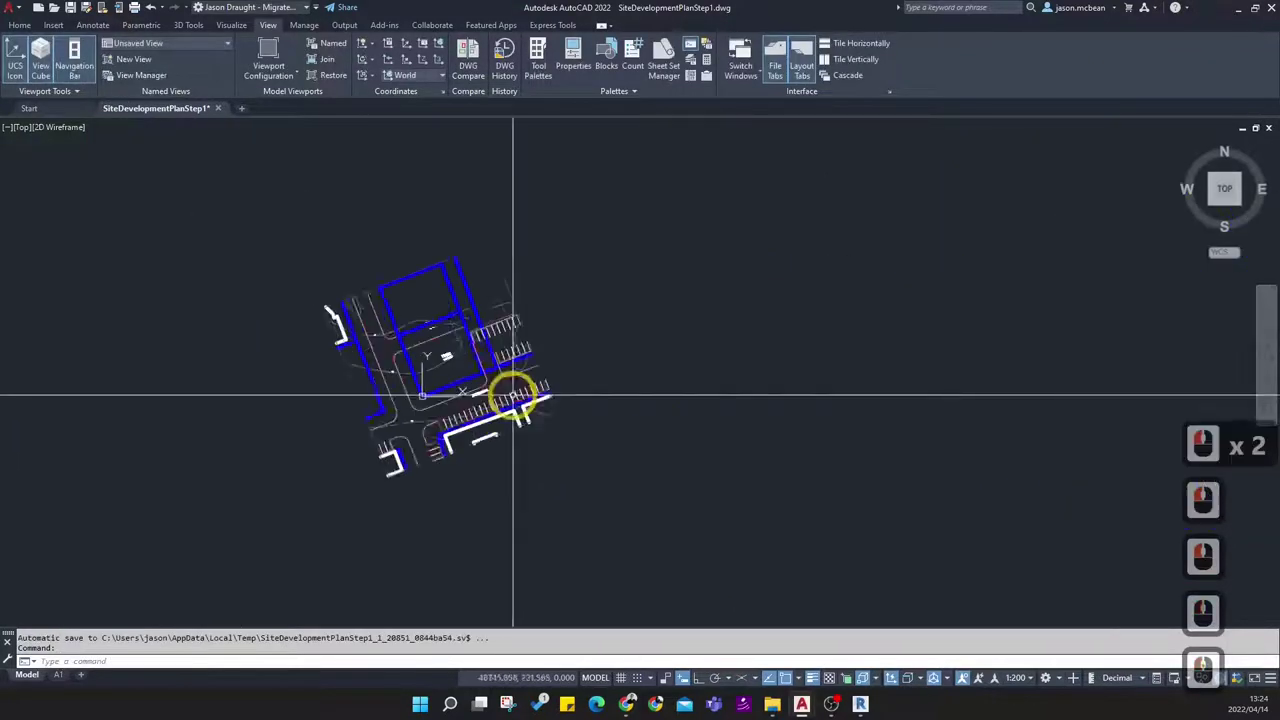
{"action": "scroll", "coordinate": [513, 395], "scroll_direction": "up", "scroll_amount": 5}
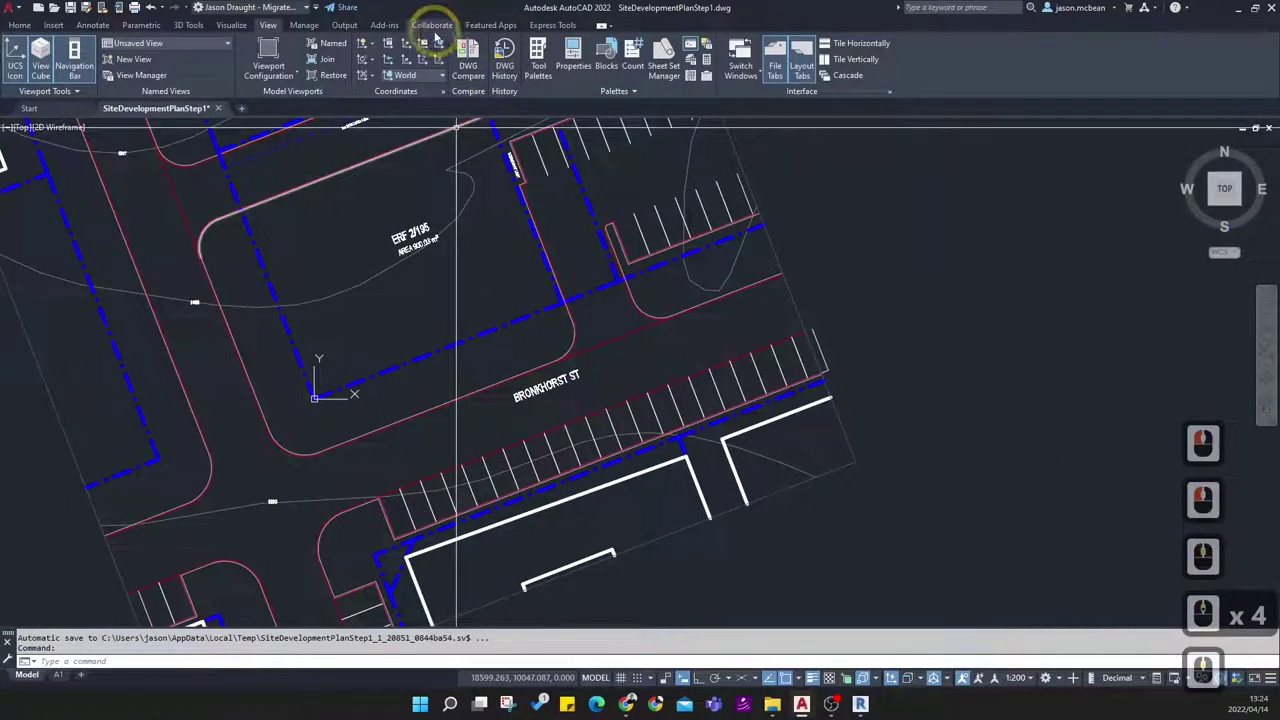
Restore the saved Site UCS as the current coordinate system
{"action": "left_click", "coordinate": [425, 45]}
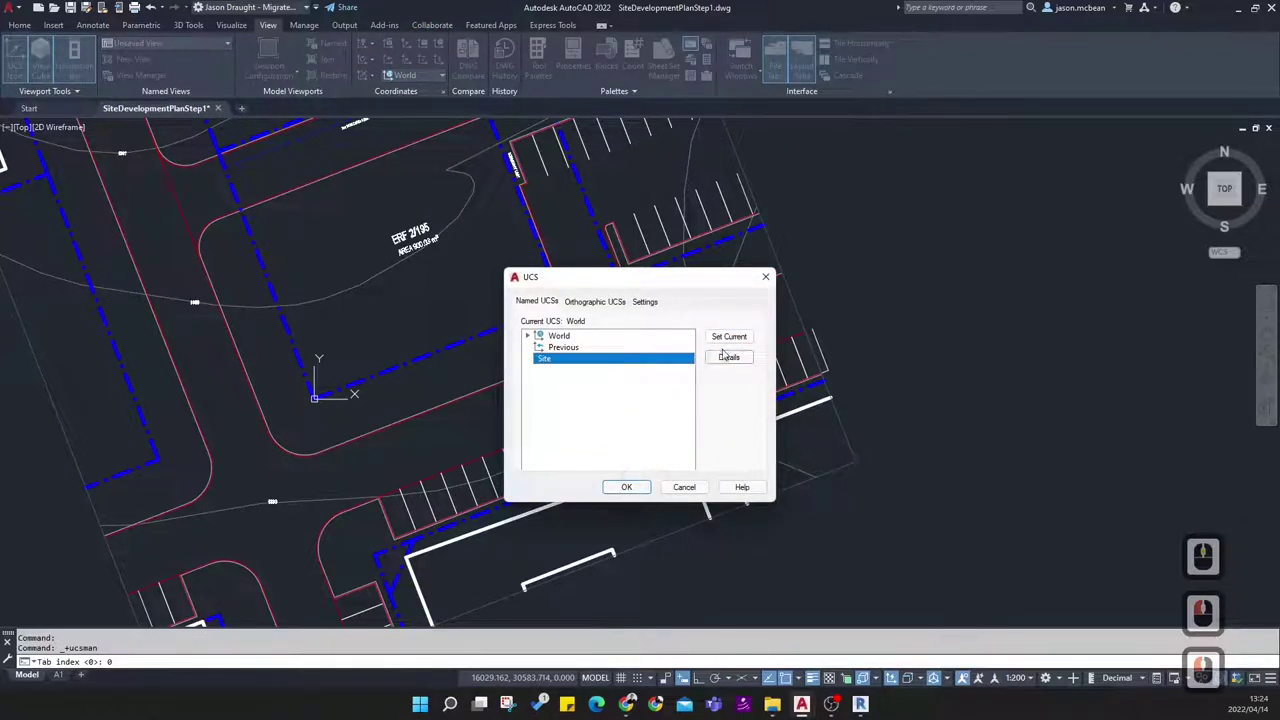
{"action": "left_click", "coordinate": [726, 339]}
{"action": "left_click", "coordinate": [627, 488]}
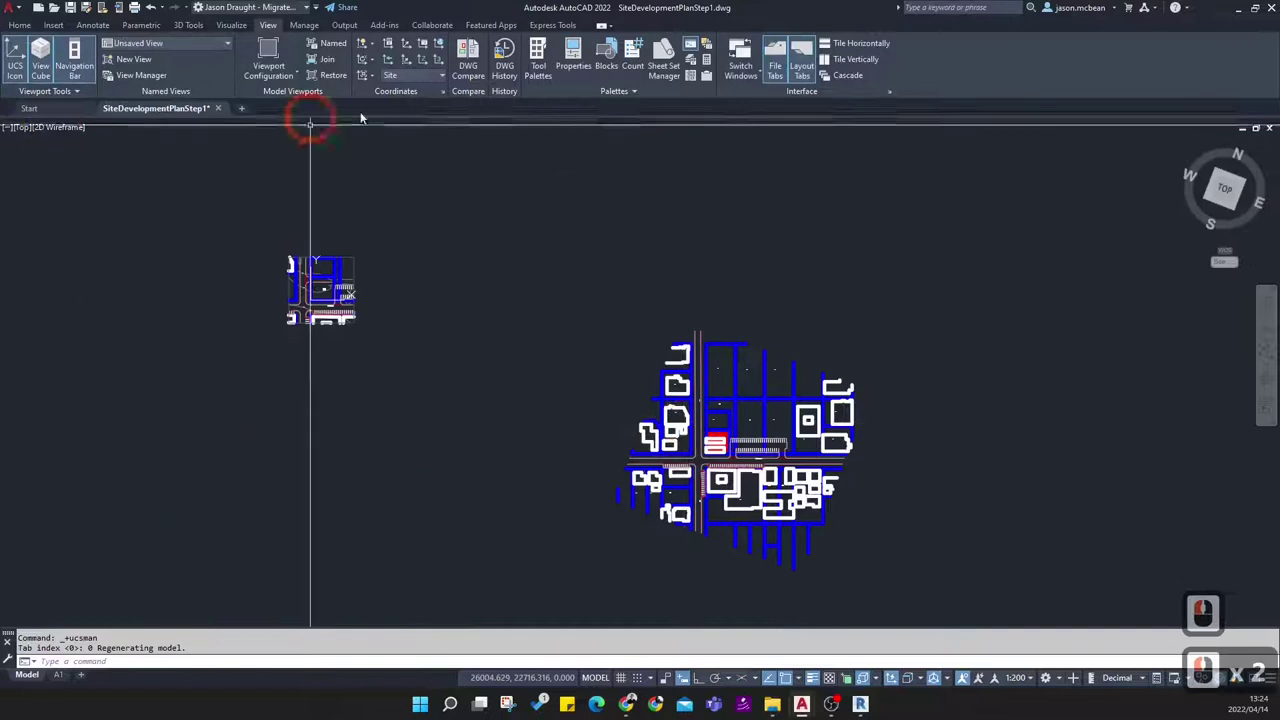
{"action": "scroll", "coordinate": [340, 210], "scroll_direction": "up", "scroll_amount": 5}
{"action": "middle_click_drag", "start_coordinate": [412, 236], "coordinate": [523, 286]}
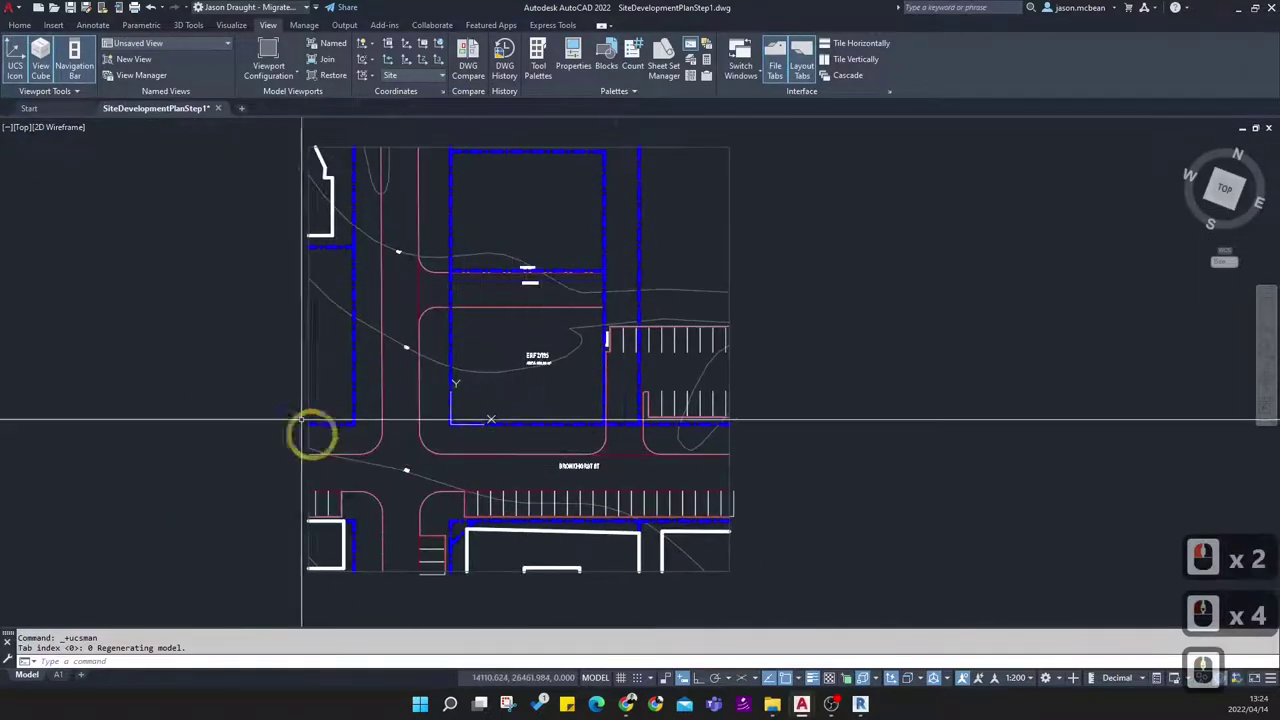
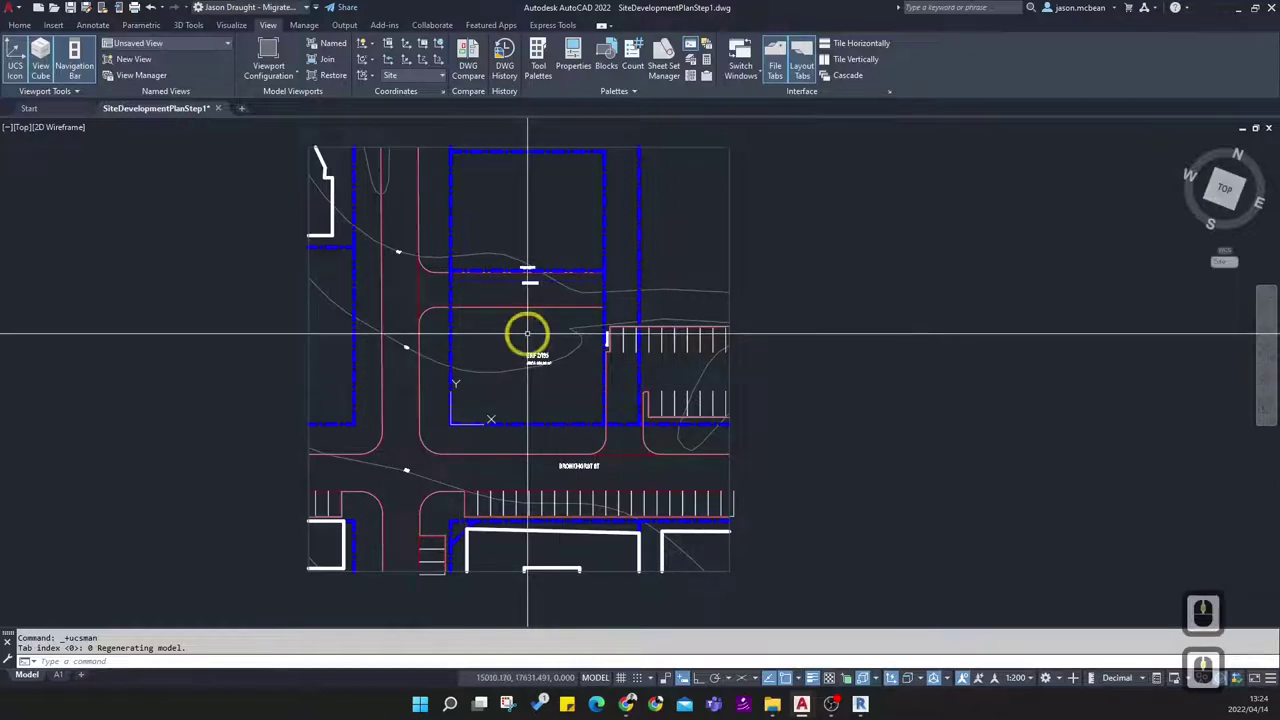
Compare the orientation of the cropped site plan and the wider location drawing in model space
{"action": "scroll", "coordinate": [528, 335], "scroll_direction": "down", "scroll_amount": 2}
{"action": "scroll", "coordinate": [400, 349], "scroll_direction": "down", "scroll_amount": 3}
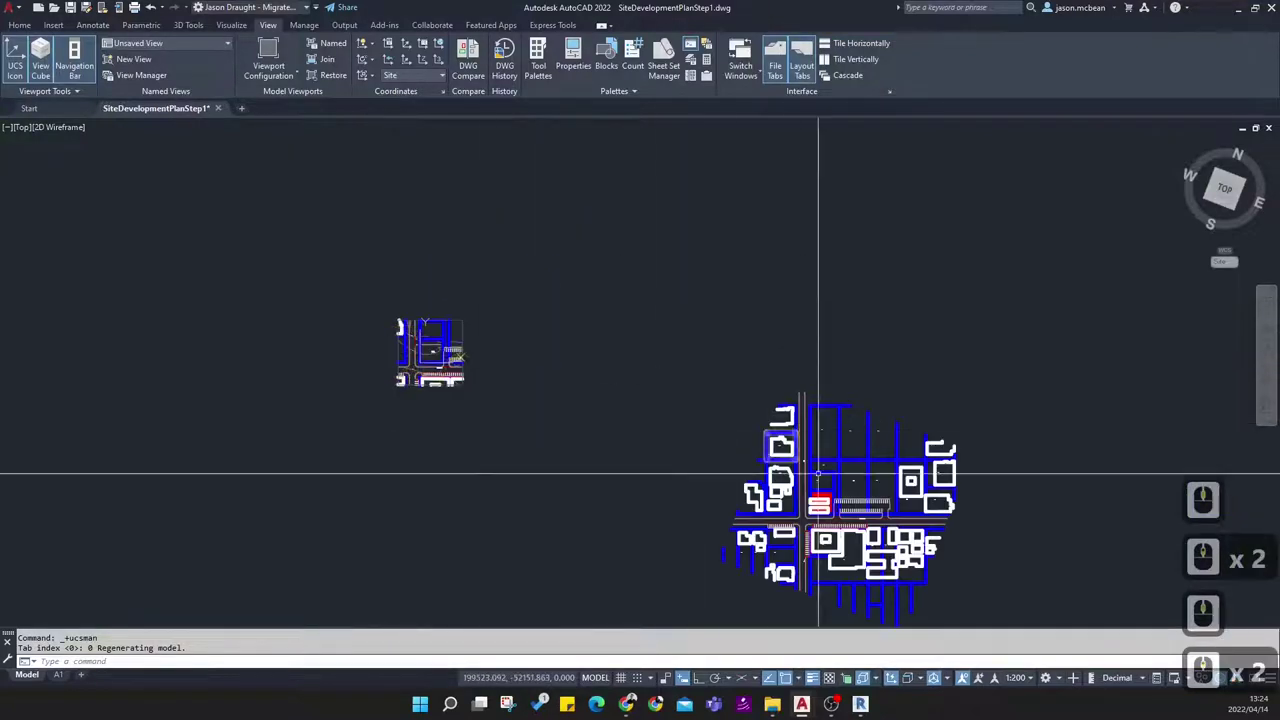
{"action": "scroll", "coordinate": [878, 503], "scroll_direction": "up", "scroll_amount": 2}
{"action": "scroll", "coordinate": [775, 420], "scroll_direction": "down", "scroll_amount": 2}
{"action": "middle_click_drag", "start_coordinate": [668, 389], "coordinate": [543, 340]}
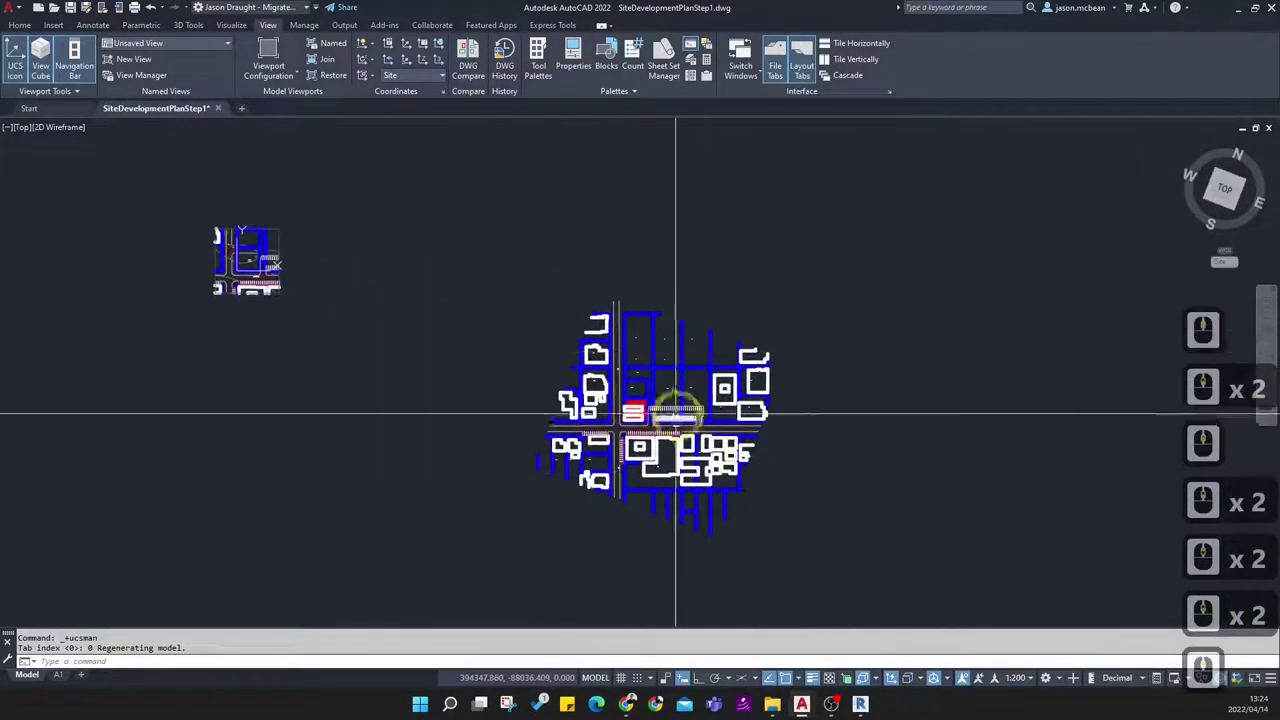
{"action": "scroll", "coordinate": [208, 218], "scroll_direction": "up", "scroll_amount": 5}
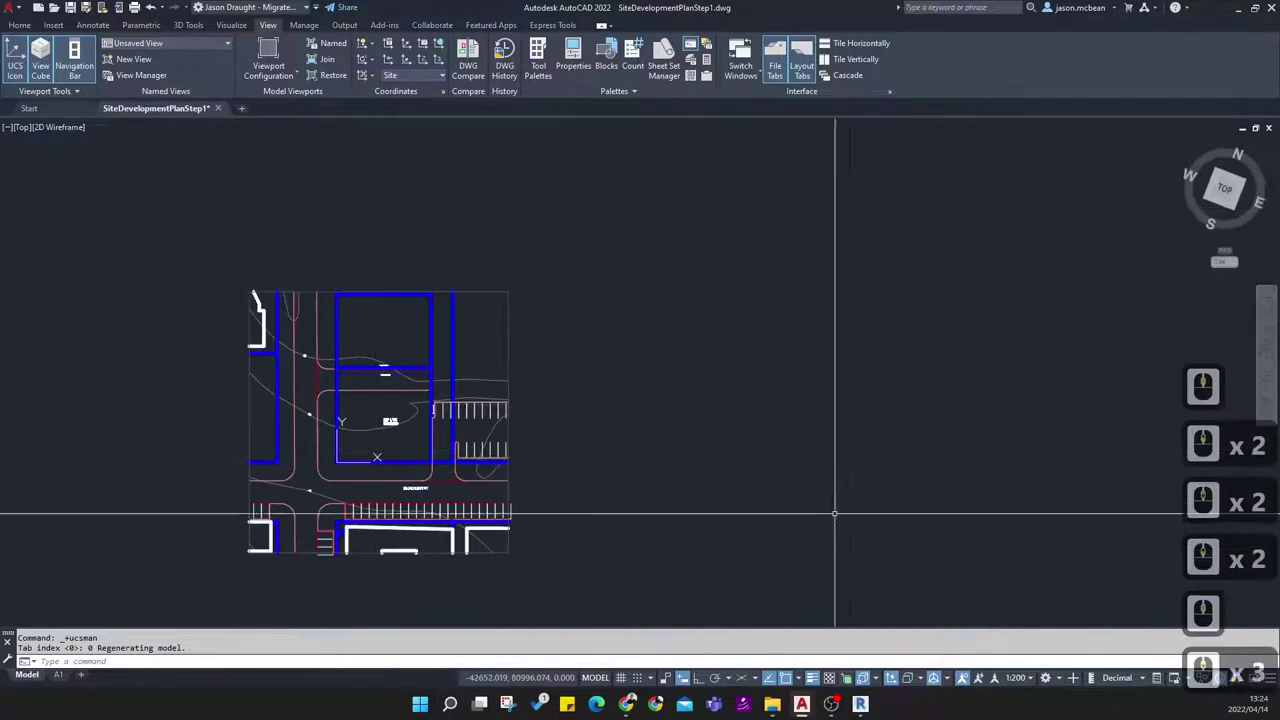
{"action": "scroll", "coordinate": [320, 430], "scroll_direction": "down", "scroll_amount": 3}
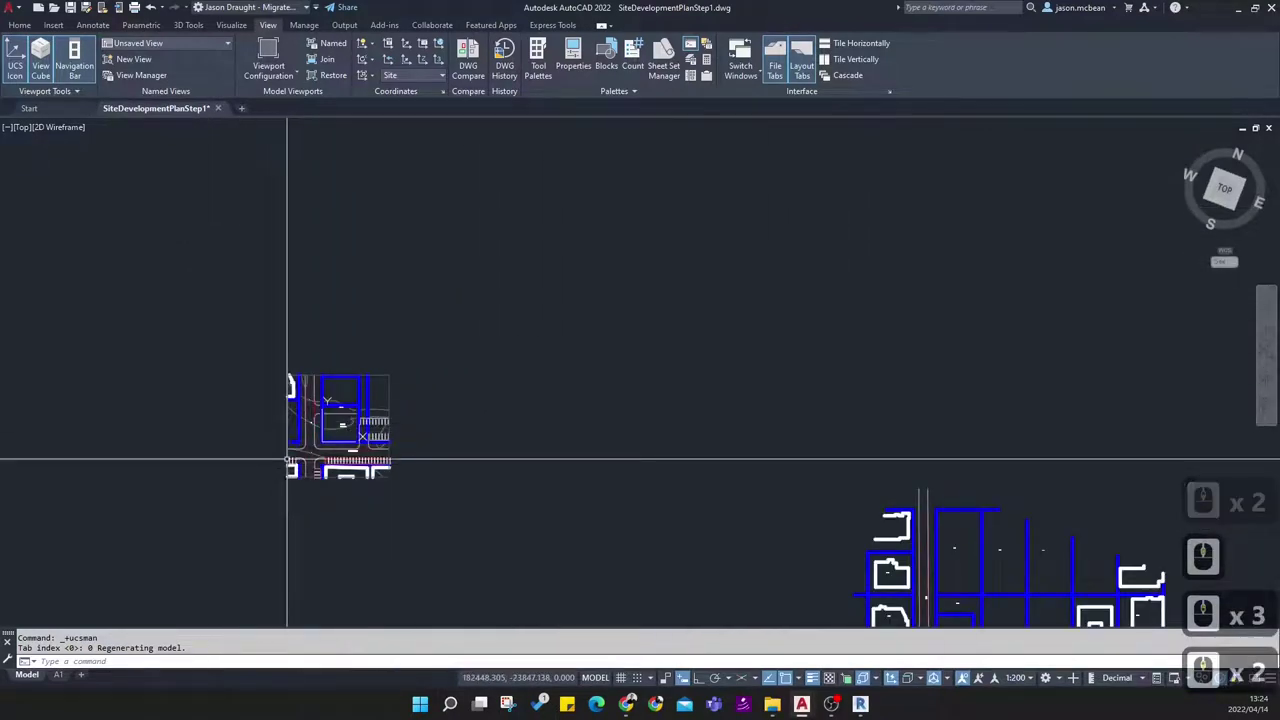
{"action": "scroll", "coordinate": [348, 411], "scroll_direction": "up", "scroll_amount": 4}
{"action": "scroll", "coordinate": [400, 390], "scroll_direction": "down", "scroll_amount": 3}
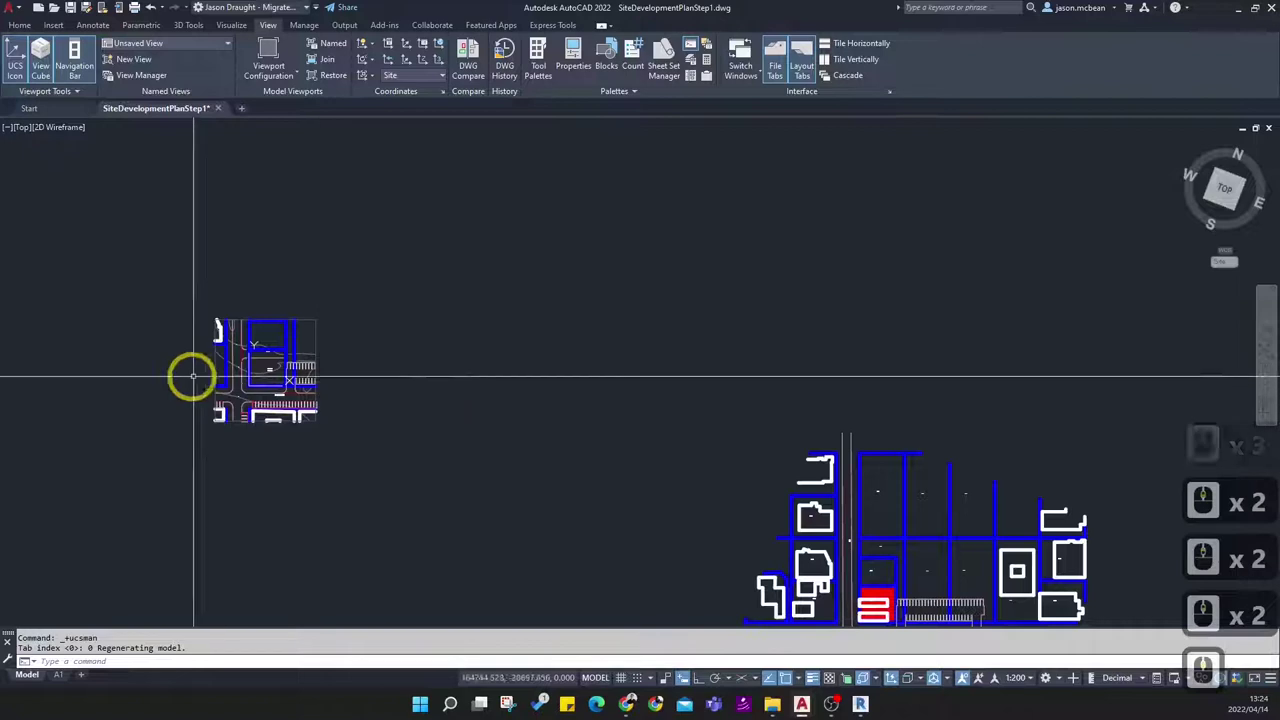
{"action": "scroll", "coordinate": [195, 374], "scroll_direction": "up", "scroll_amount": 5}
Inspect the orientation of the two site location plan viewports on layout A1 and return to model space
{"action": "left_click", "coordinate": [58, 674]}
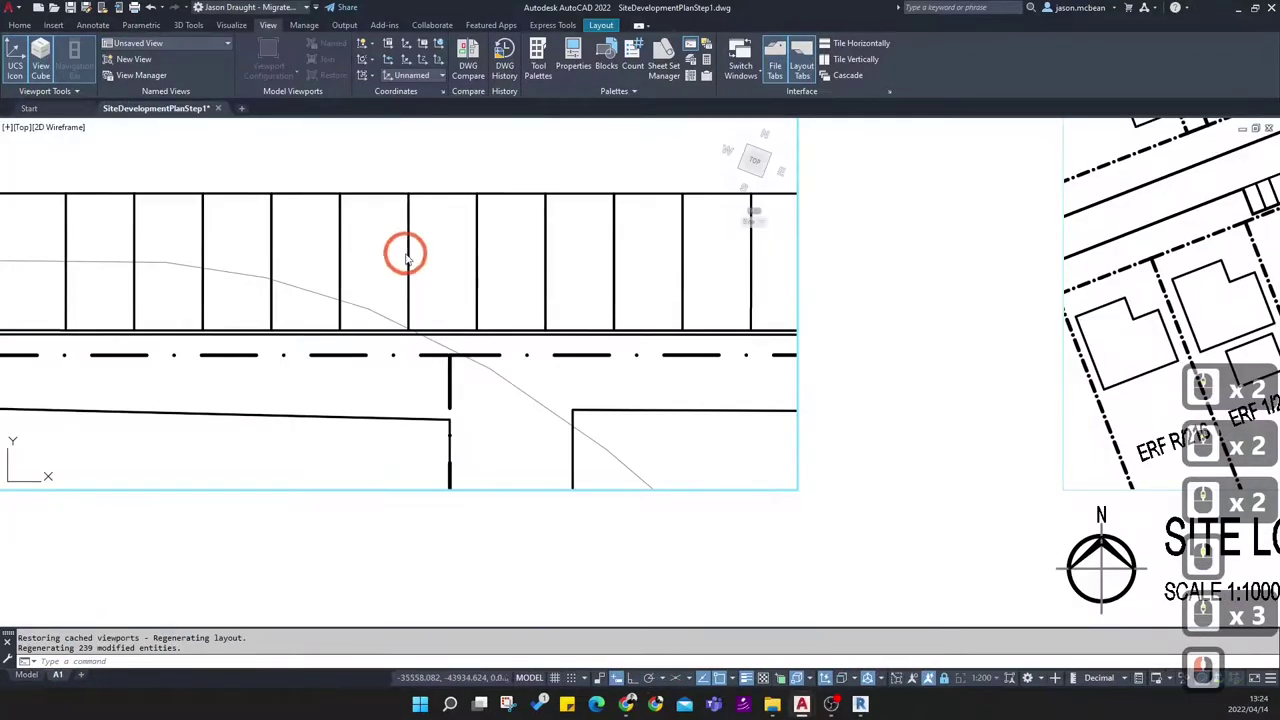
{"action": "scroll", "coordinate": [618, 451], "scroll_direction": "down", "scroll_amount": 7}
{"action": "middle_click_drag", "start_coordinate": [490, 317], "coordinate": [492, 492]}
{"action": "scroll", "coordinate": [588, 364], "scroll_direction": "up", "scroll_amount": 3}
{"action": "scroll", "coordinate": [520, 333], "scroll_direction": "up", "scroll_amount": 4}
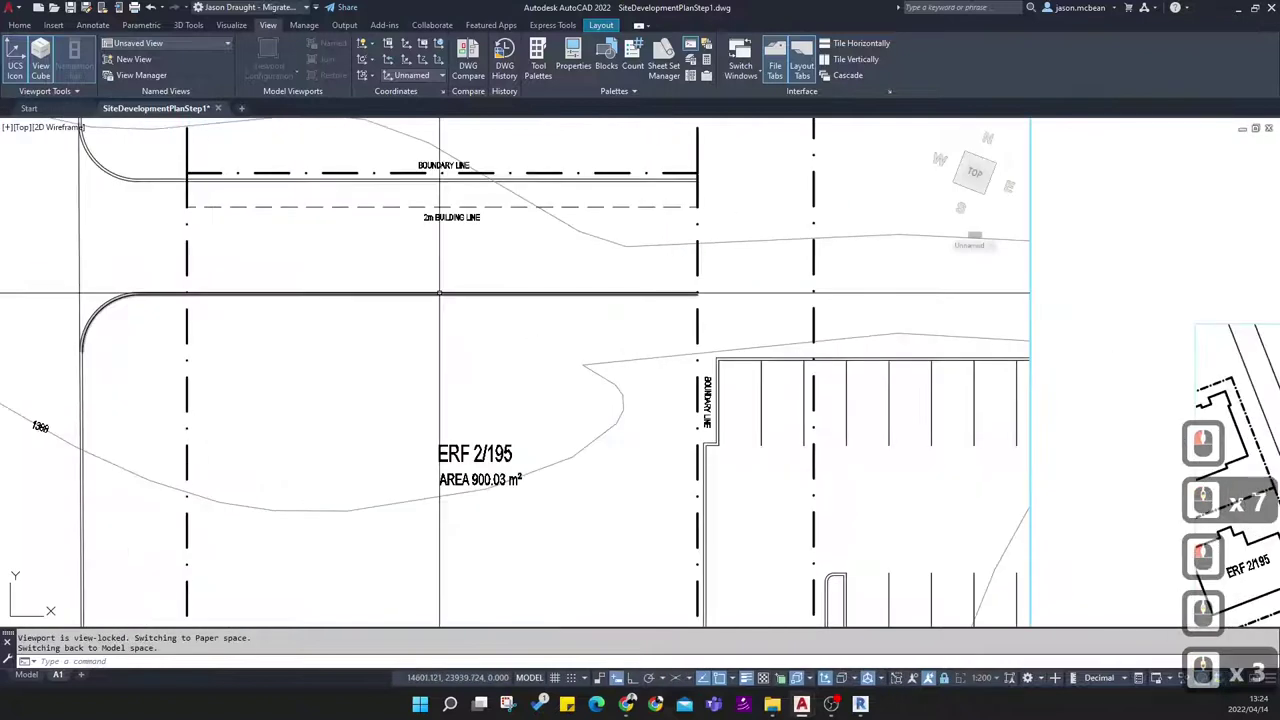
{"action": "scroll", "coordinate": [459, 477], "scroll_direction": "down", "scroll_amount": 4}
{"action": "double_click", "coordinate": [459, 477]}
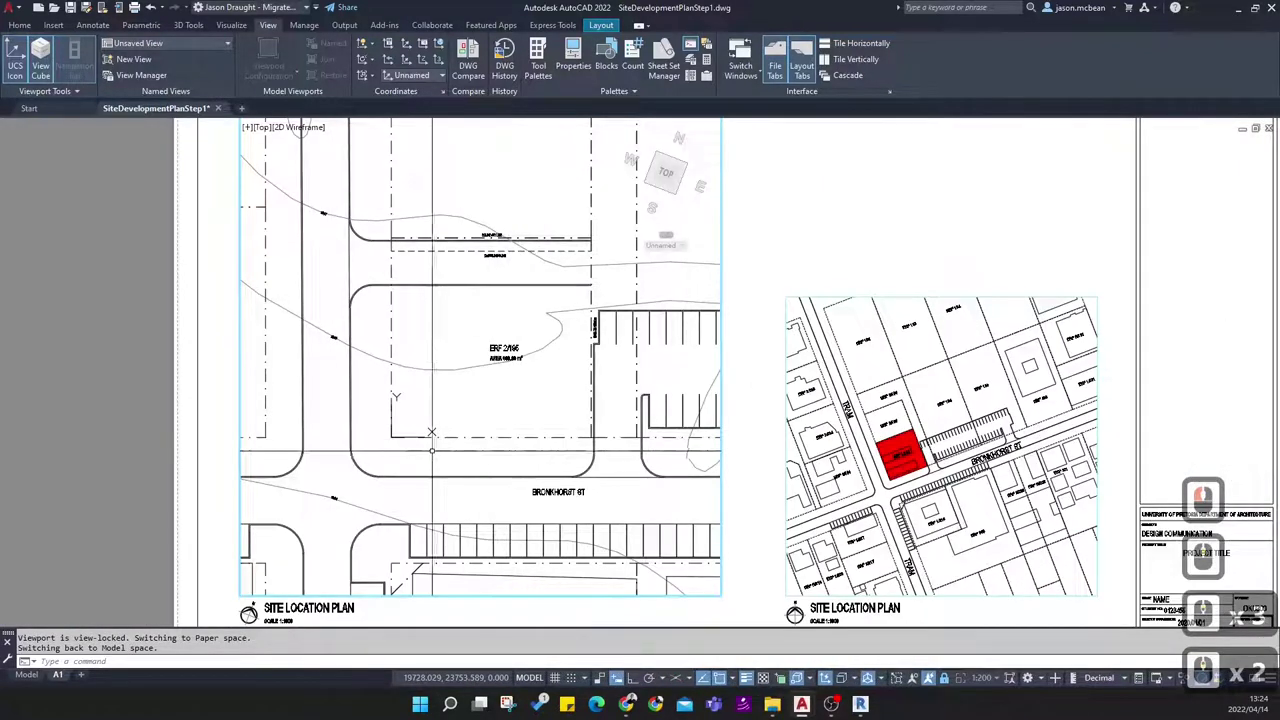
{"action": "left_click", "coordinate": [27, 674]}
{"action": "scroll", "coordinate": [280, 277], "scroll_direction": "up", "scroll_amount": 4}
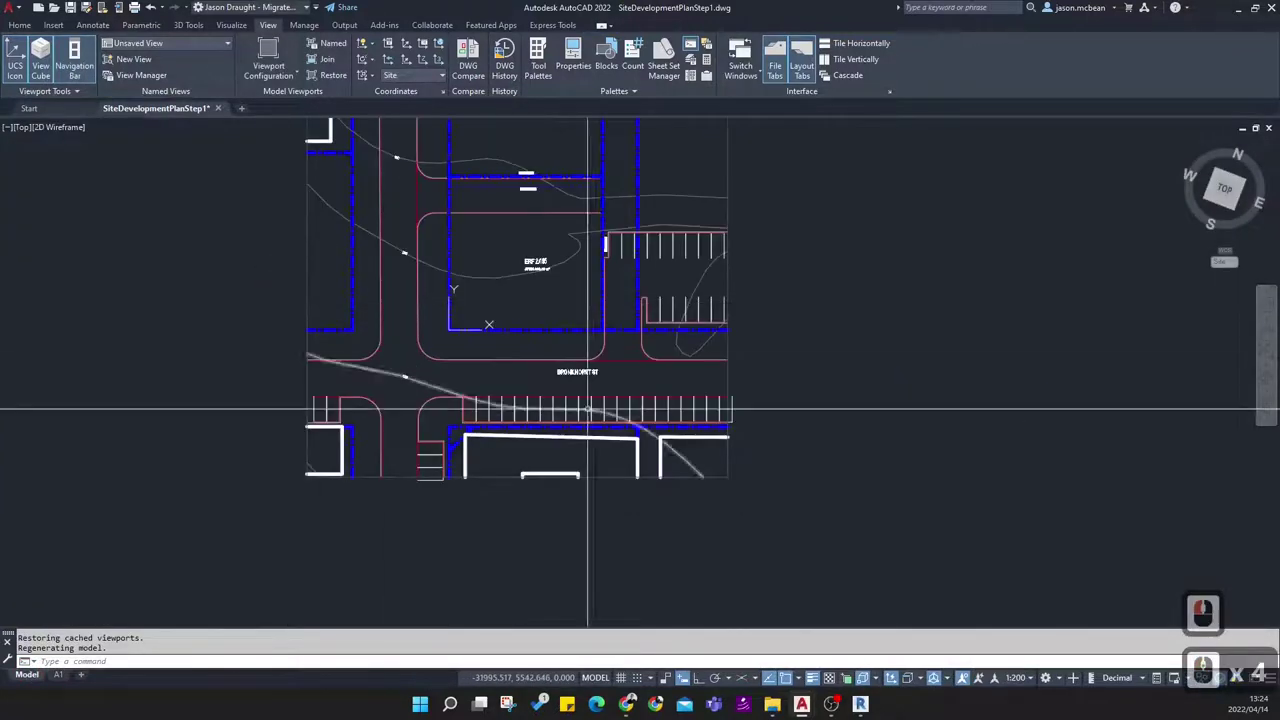
{"action": "middle_click_drag", "start_coordinate": [327, 269], "coordinate": [363, 450]}
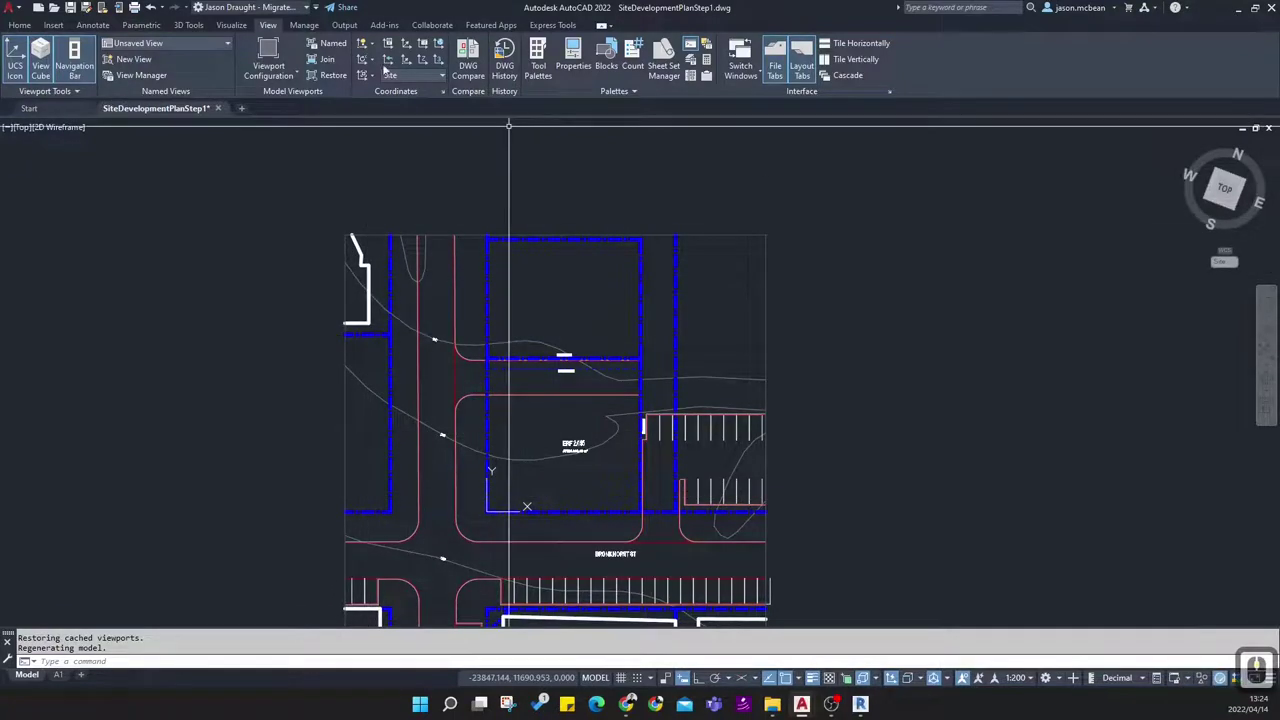
Draw a vertical construction line through the Site UCS origin at the southwest corner of ERF 2/195
{"action": "left_click", "coordinate": [21, 25]}
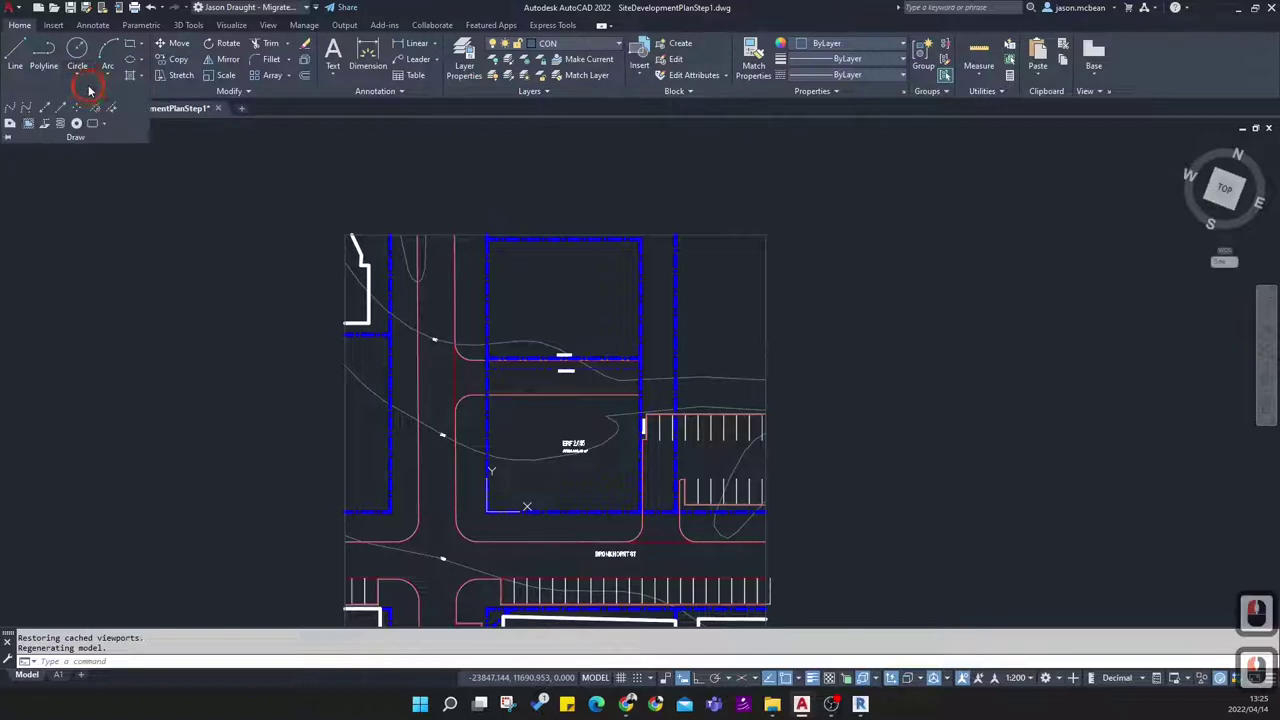
{"action": "left_click", "coordinate": [45, 110]}
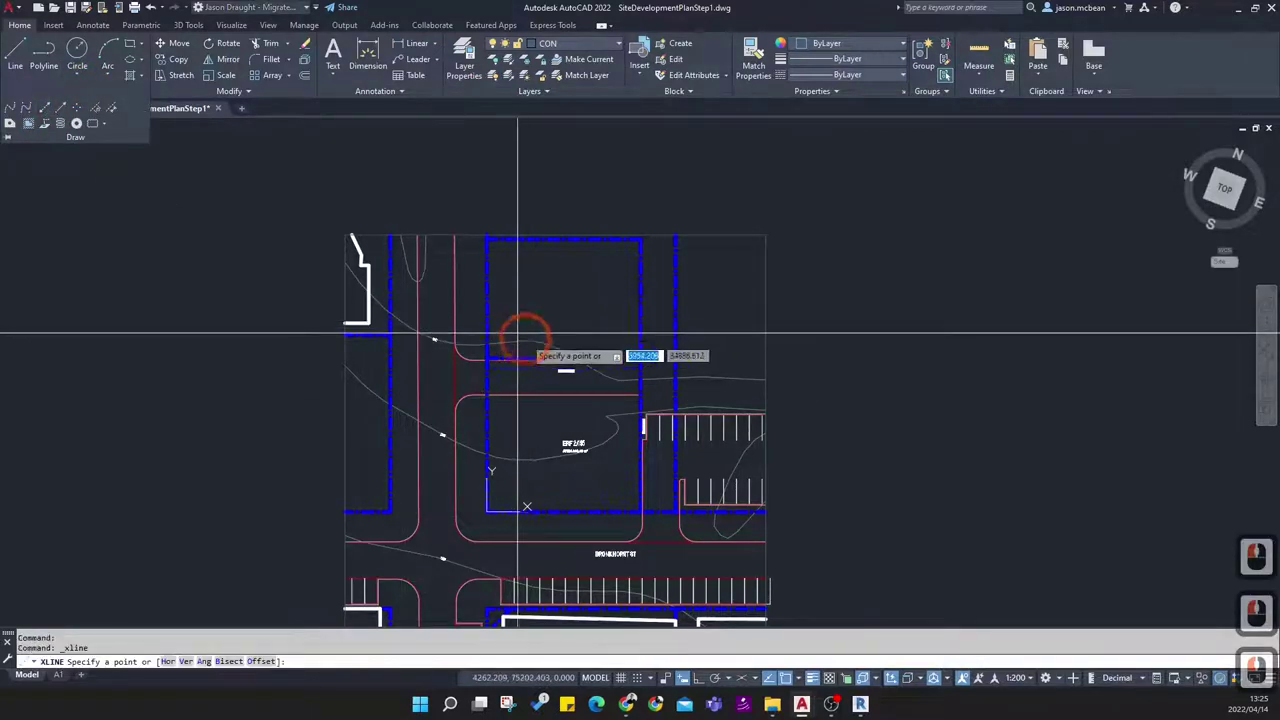
{"action": "middle_click_drag", "start_coordinate": [520, 334], "coordinate": [586, 283]}
{"action": "type", "text": "v"}
{"action": "key", "text": "Return"}
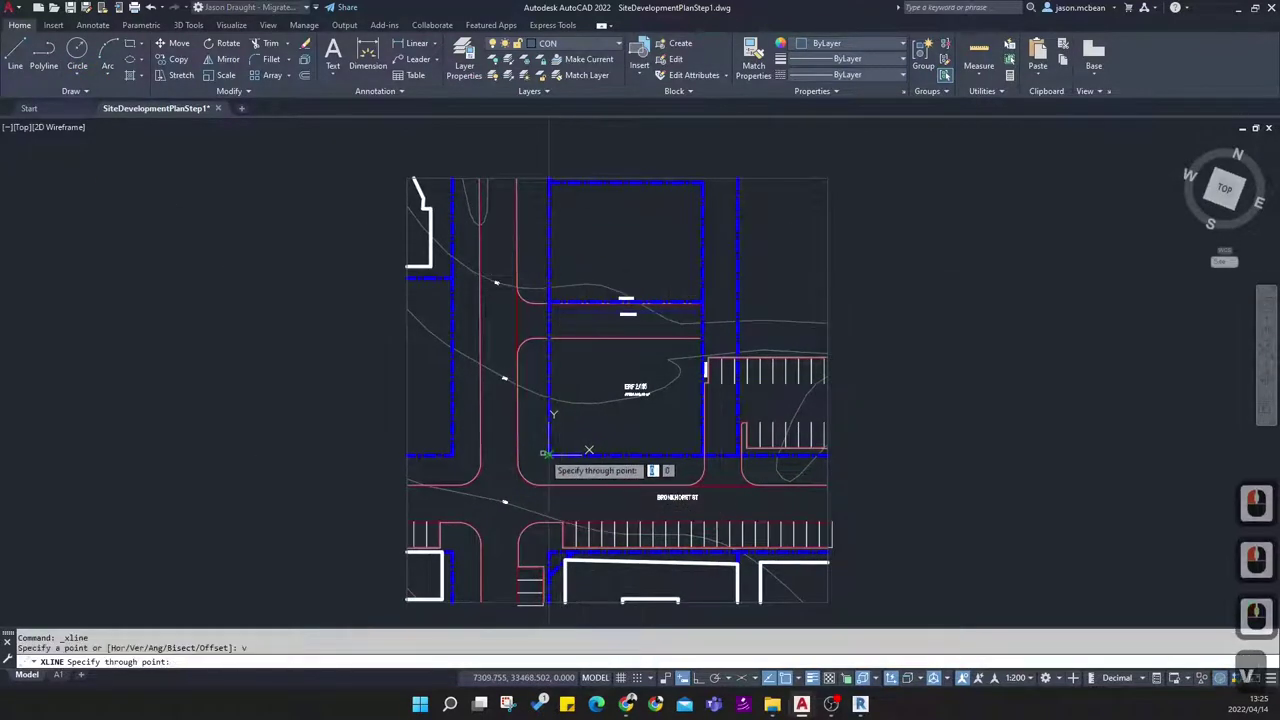
{"action": "key", "text": "Escape"}
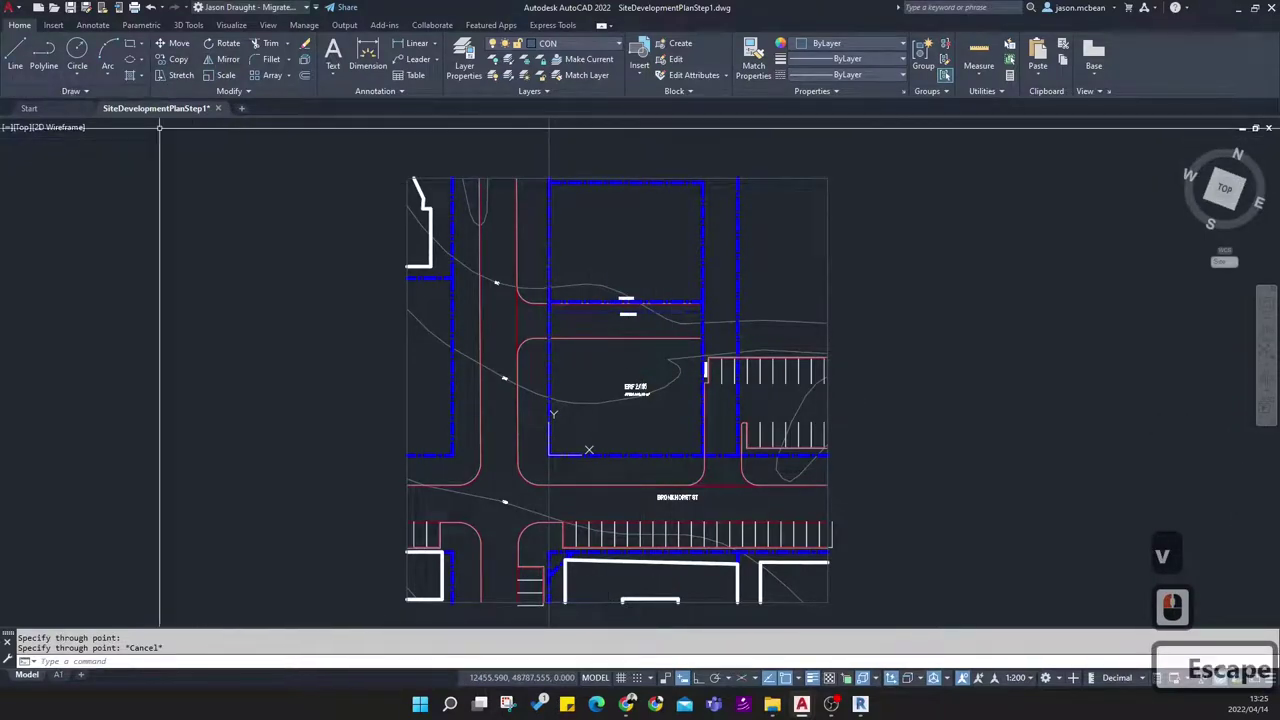
Create four more vertical construction lines across ERF 2/195, each offset 7500 eastward from the previous one
{"action": "key", "text": "Return"}
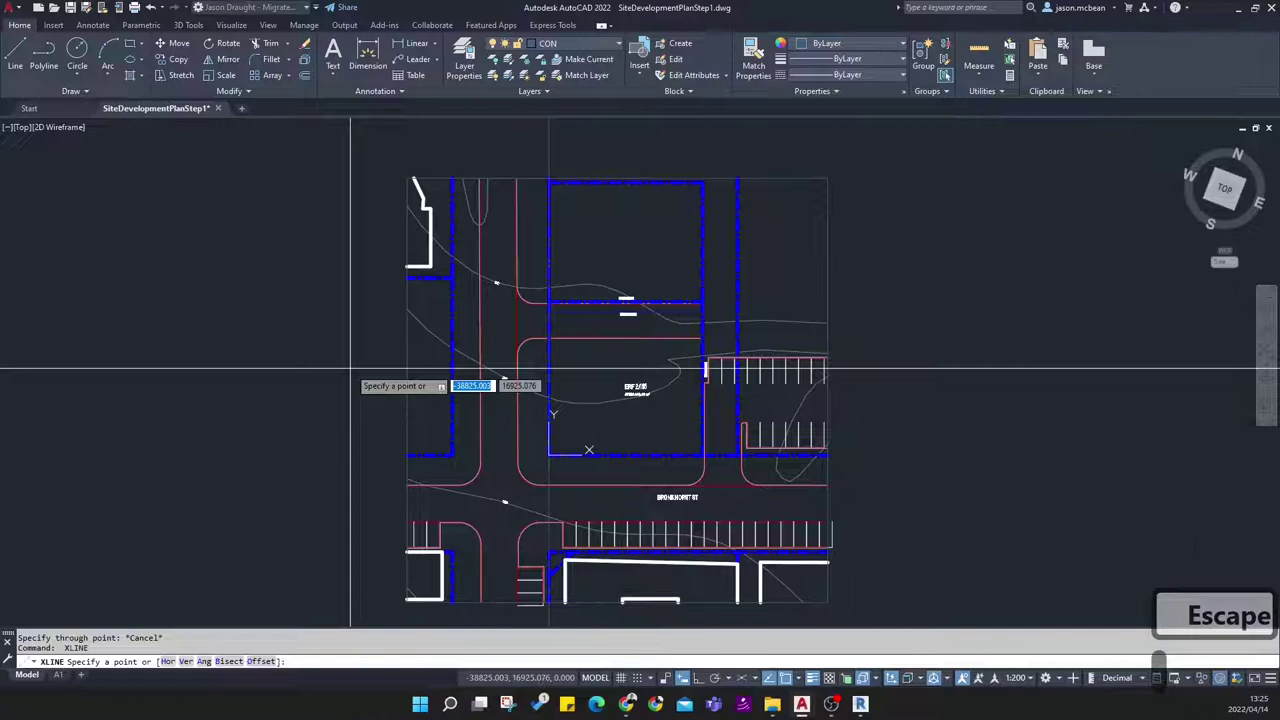
{"action": "type", "text": "o"}
{"action": "key", "text": "Return"}
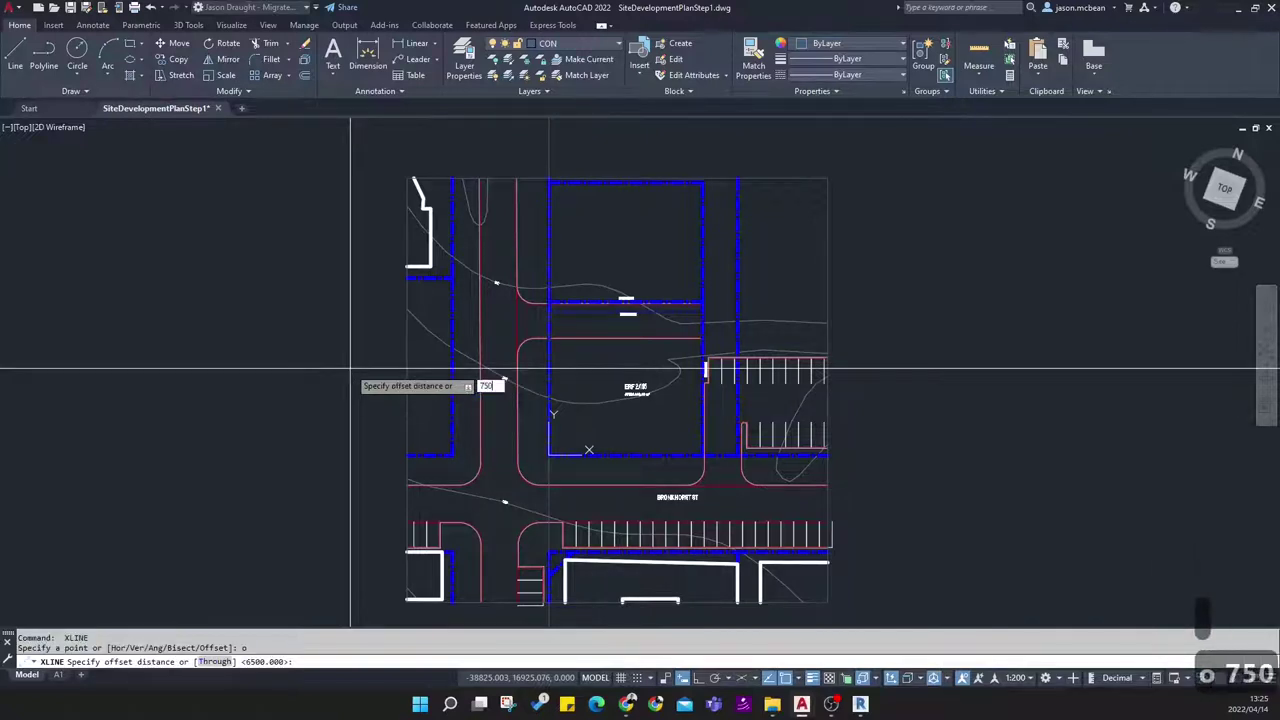
{"action": "type", "text": "7500"}
{"action": "key", "text": "Return"}
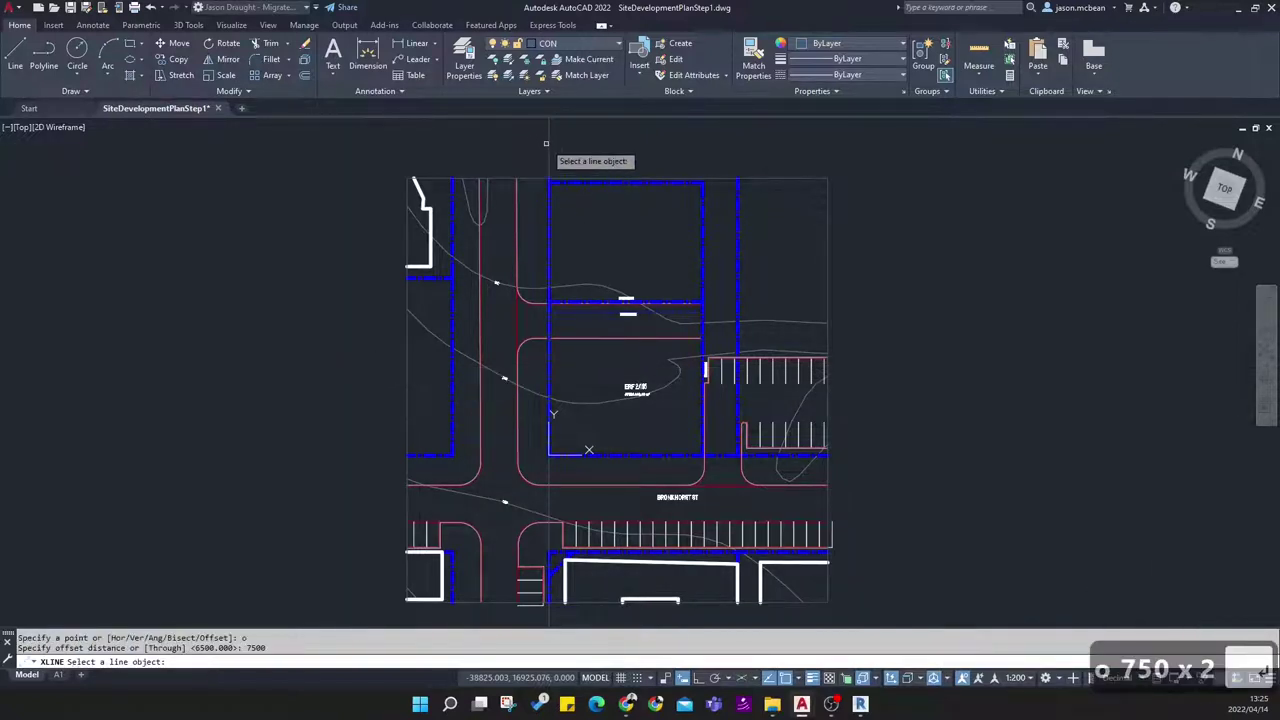
{"action": "left_click", "coordinate": [548, 143]}
{"action": "left_click", "coordinate": [659, 160]}
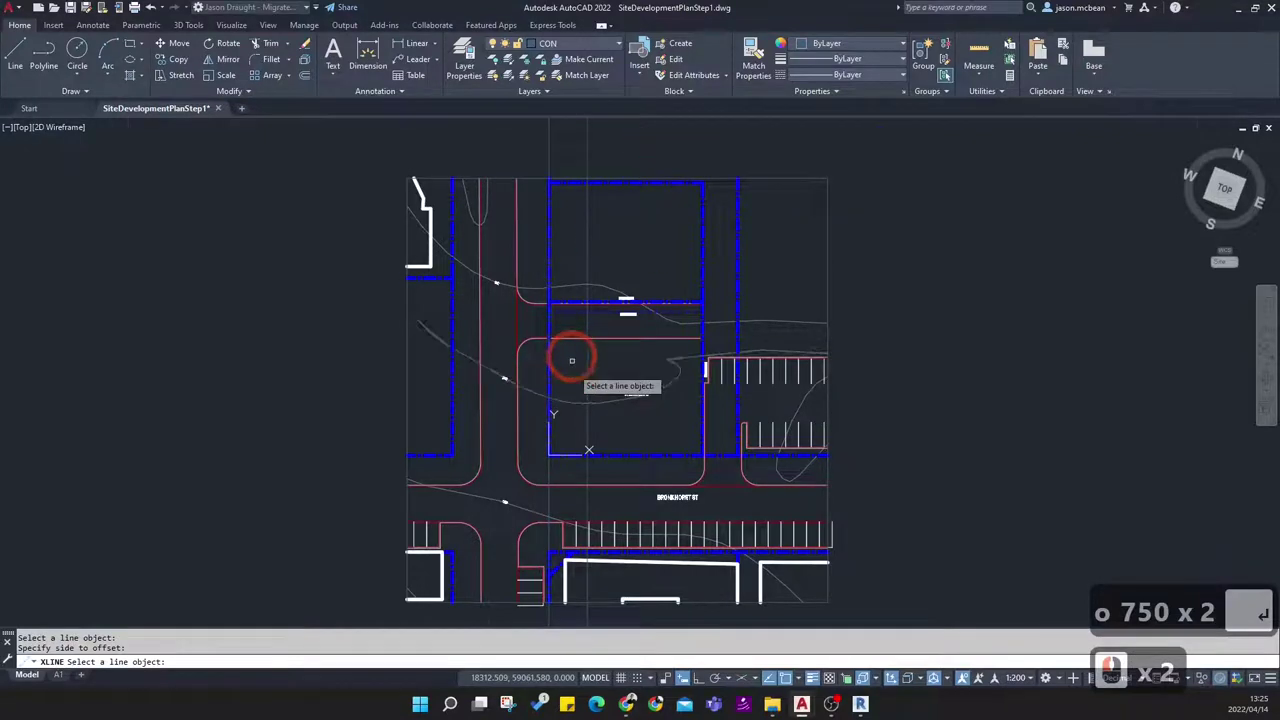
{"action": "scroll", "coordinate": [571, 354], "scroll_direction": "up", "scroll_amount": 2}
{"action": "left_click", "coordinate": [768, 468]}
{"action": "left_click", "coordinate": [682, 500]}
{"action": "left_click", "coordinate": [803, 488]}
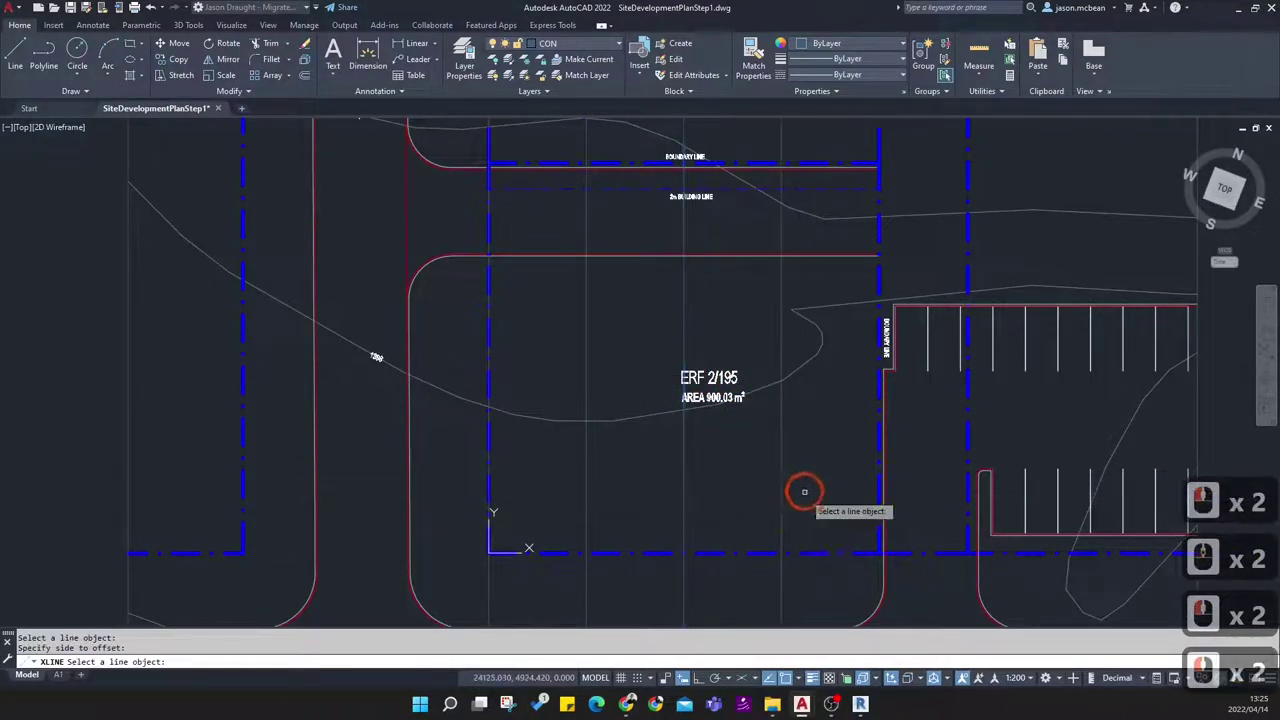
{"action": "key", "text": "Escape"}
Examine how the easternmost construction line aligns with the east boundary at its south and north corners
{"action": "scroll", "coordinate": [886, 586], "scroll_direction": "up", "scroll_amount": 3}
{"action": "key", "text": "Escape"}
{"action": "scroll", "coordinate": [814, 277], "scroll_direction": "up", "scroll_amount": 6}
{"action": "scroll", "coordinate": [827, 276], "scroll_direction": "up", "scroll_amount": 4}
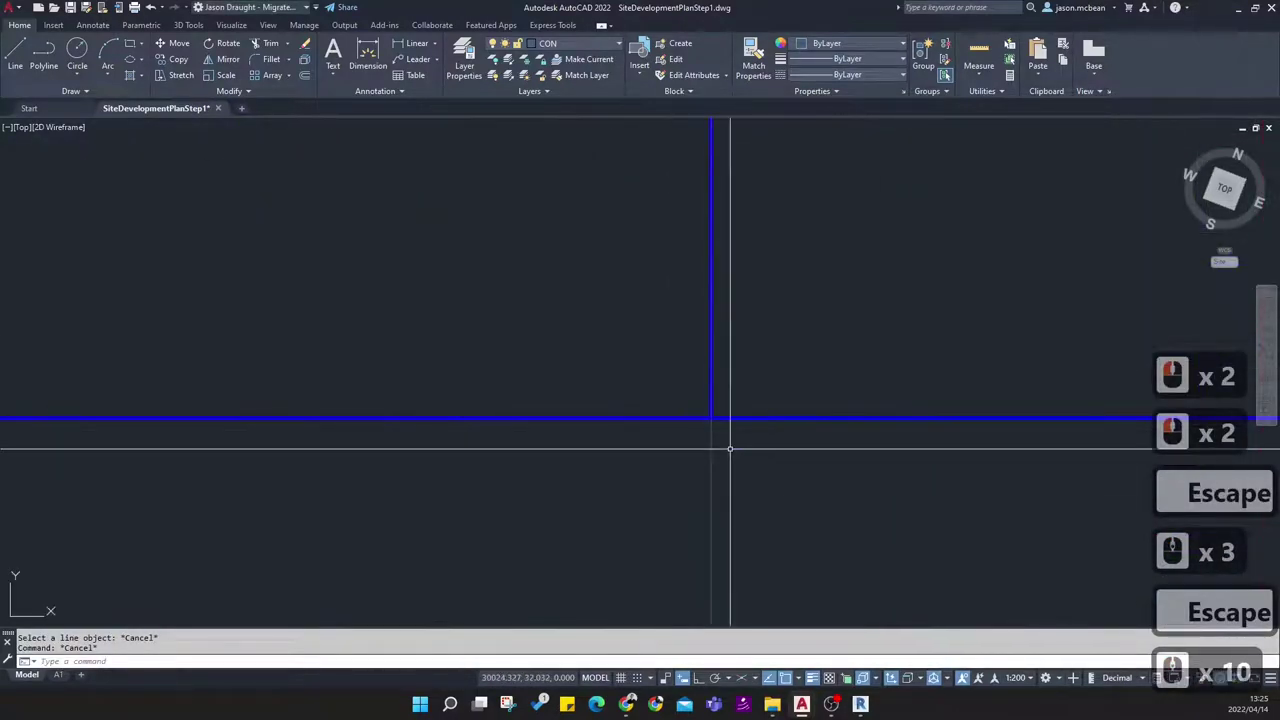
{"action": "scroll", "coordinate": [740, 449], "scroll_direction": "down", "scroll_amount": 11}
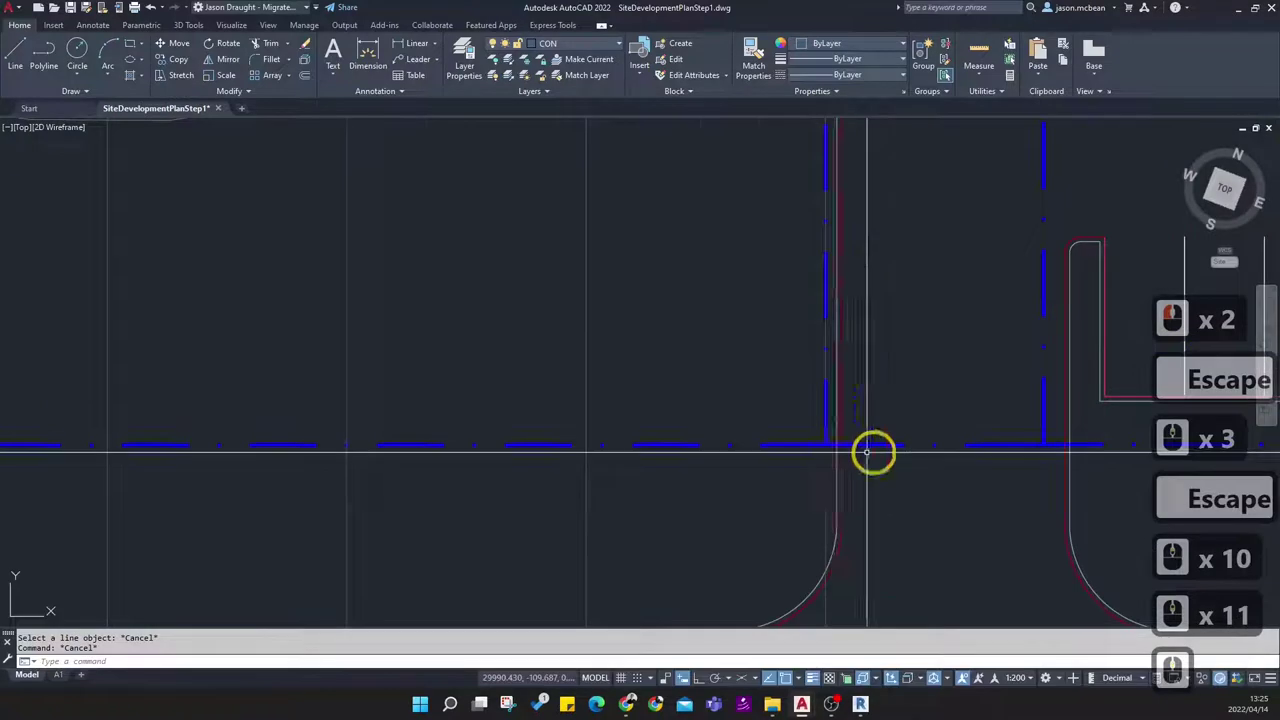
{"action": "scroll", "coordinate": [890, 451], "scroll_direction": "down", "scroll_amount": 3}
{"action": "middle_click_drag", "start_coordinate": [931, 234], "coordinate": [882, 417]}
{"action": "scroll", "coordinate": [834, 418], "scroll_direction": "up", "scroll_amount": 5}
{"action": "scroll", "coordinate": [832, 349], "scroll_direction": "up", "scroll_amount": 9}
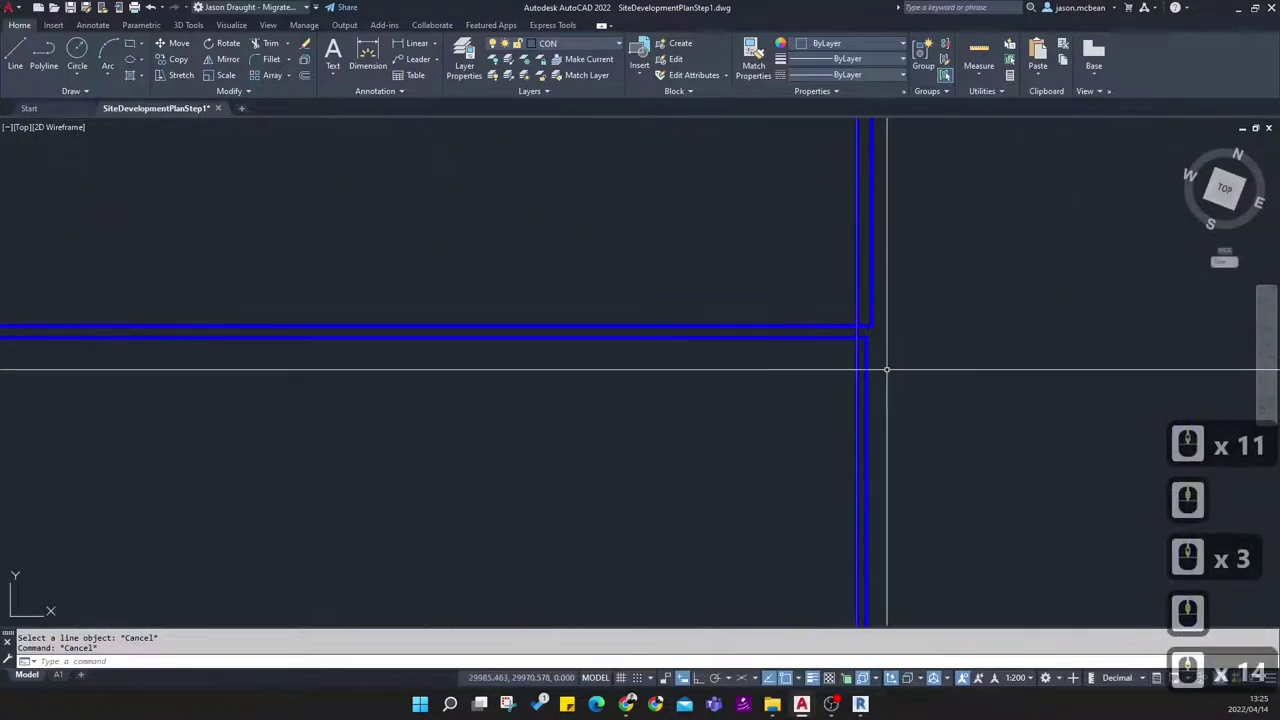
{"action": "scroll", "coordinate": [900, 358], "scroll_direction": "down", "scroll_amount": 14}
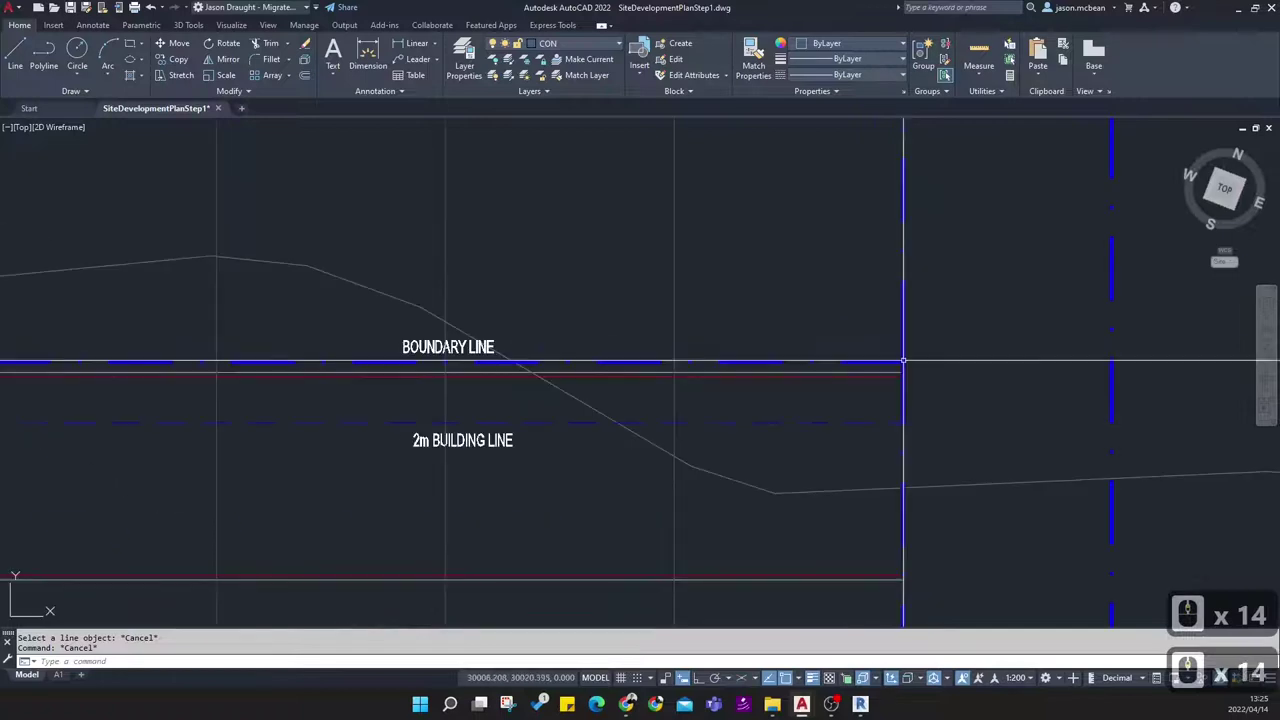
{"action": "scroll", "coordinate": [903, 360], "scroll_direction": "down", "scroll_amount": 20}
{"action": "scroll", "coordinate": [437, 337], "scroll_direction": "up", "scroll_amount": 4}
{"action": "key", "text": "Escape"}
{"action": "scroll", "coordinate": [500, 346], "scroll_direction": "up", "scroll_amount": 2}
{"action": "scroll", "coordinate": [500, 350], "scroll_direction": "down", "scroll_amount": 2}
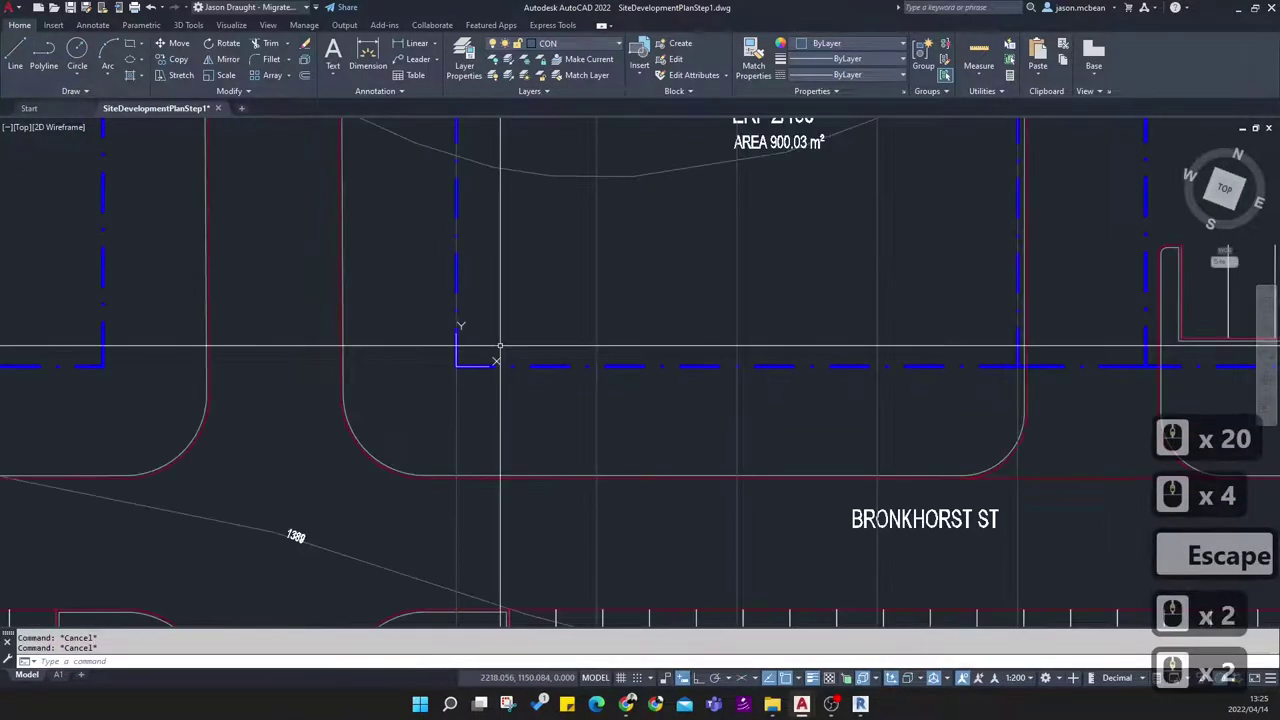
Draw a horizontal construction line through the Site UCS origin along the Bronkhorst St boundary
{"action": "left_click", "coordinate": [86, 93]}
{"action": "left_click", "coordinate": [50, 110]}
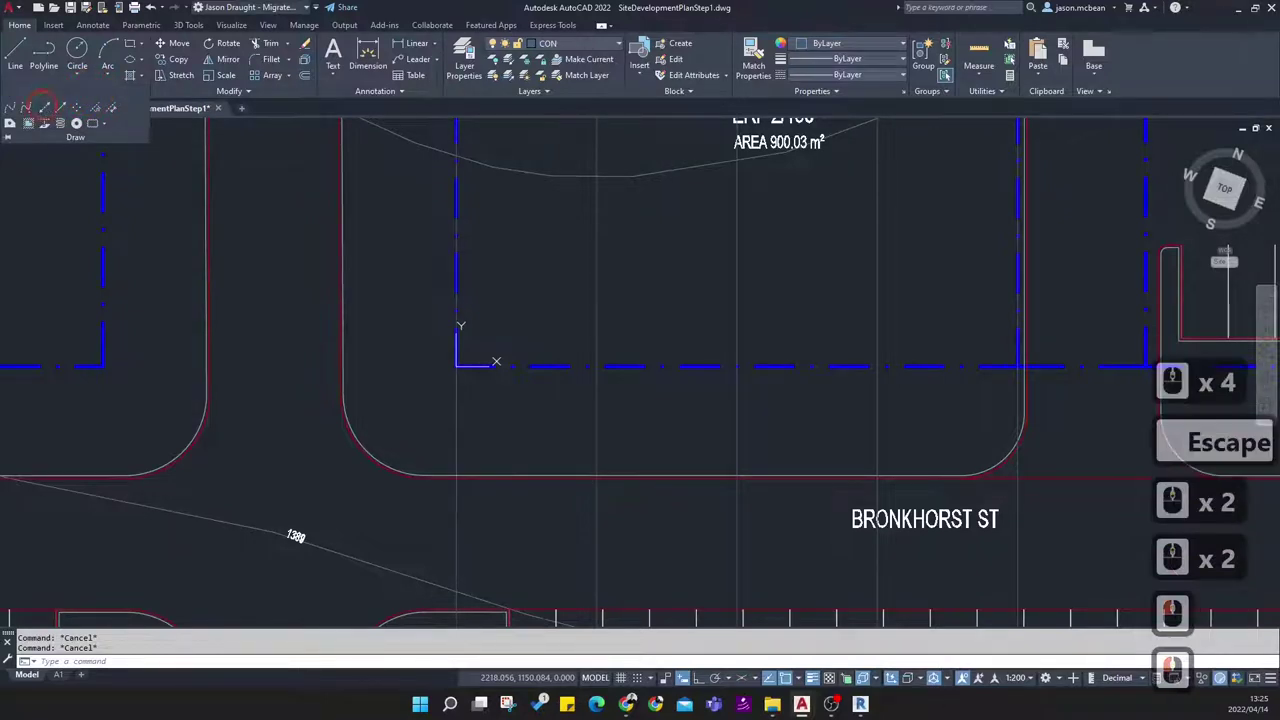
{"action": "type", "text": "h"}
{"action": "key", "text": "Return"}
{"action": "scroll", "coordinate": [449, 347], "scroll_direction": "up", "scroll_amount": 4}
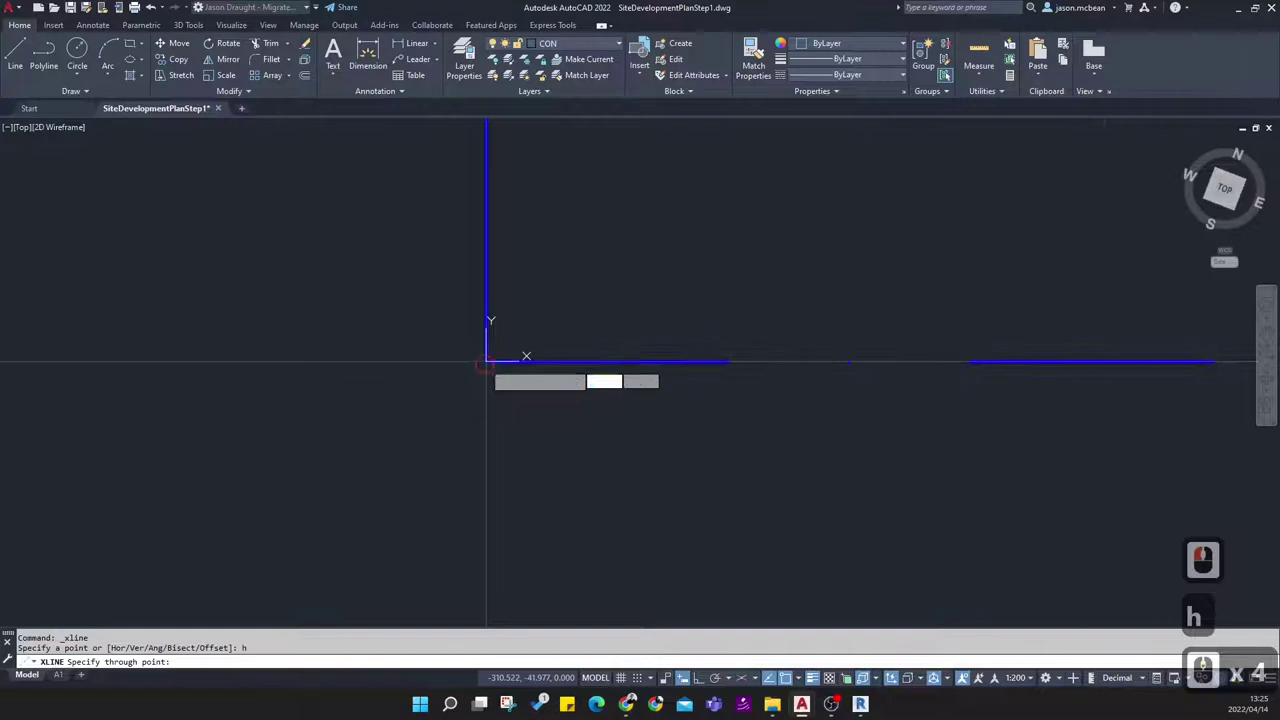
{"action": "scroll", "coordinate": [526, 356], "scroll_direction": "down", "scroll_amount": 5}
{"action": "key", "text": "Escape"}
{"action": "type", "text": "o"}
{"action": "key", "text": "Return"}
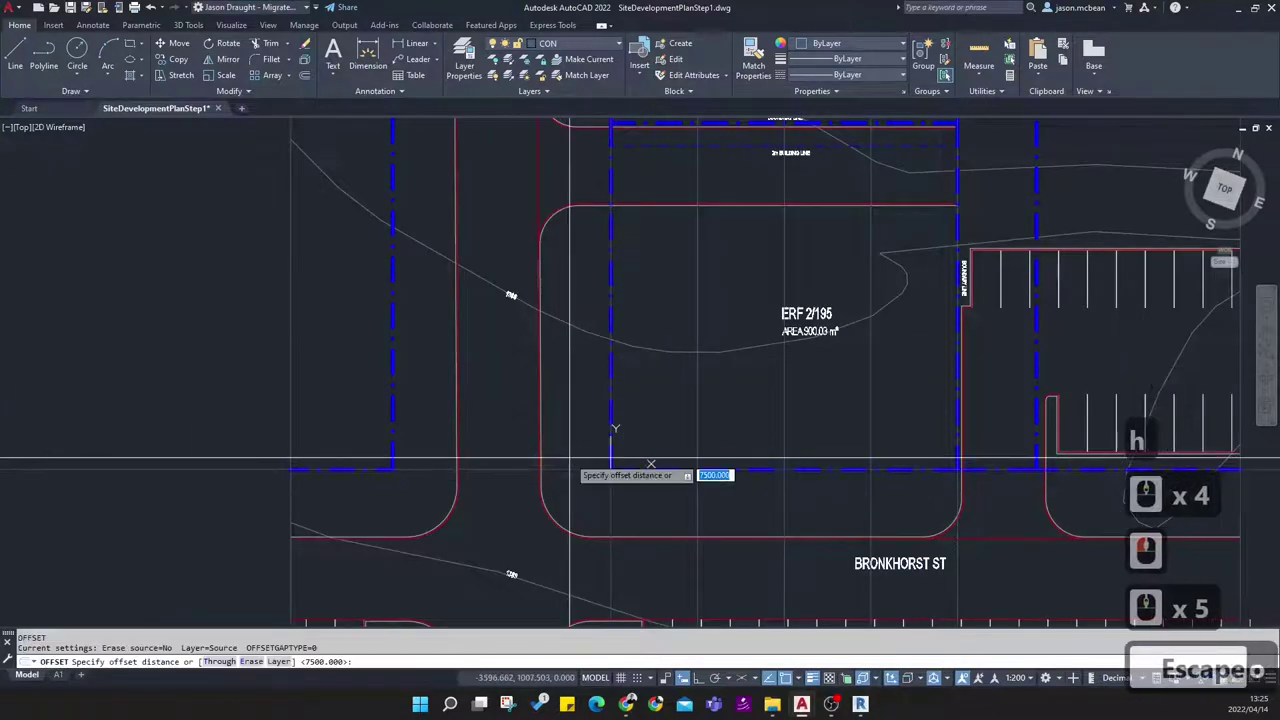
{"action": "type", "text": "200"}
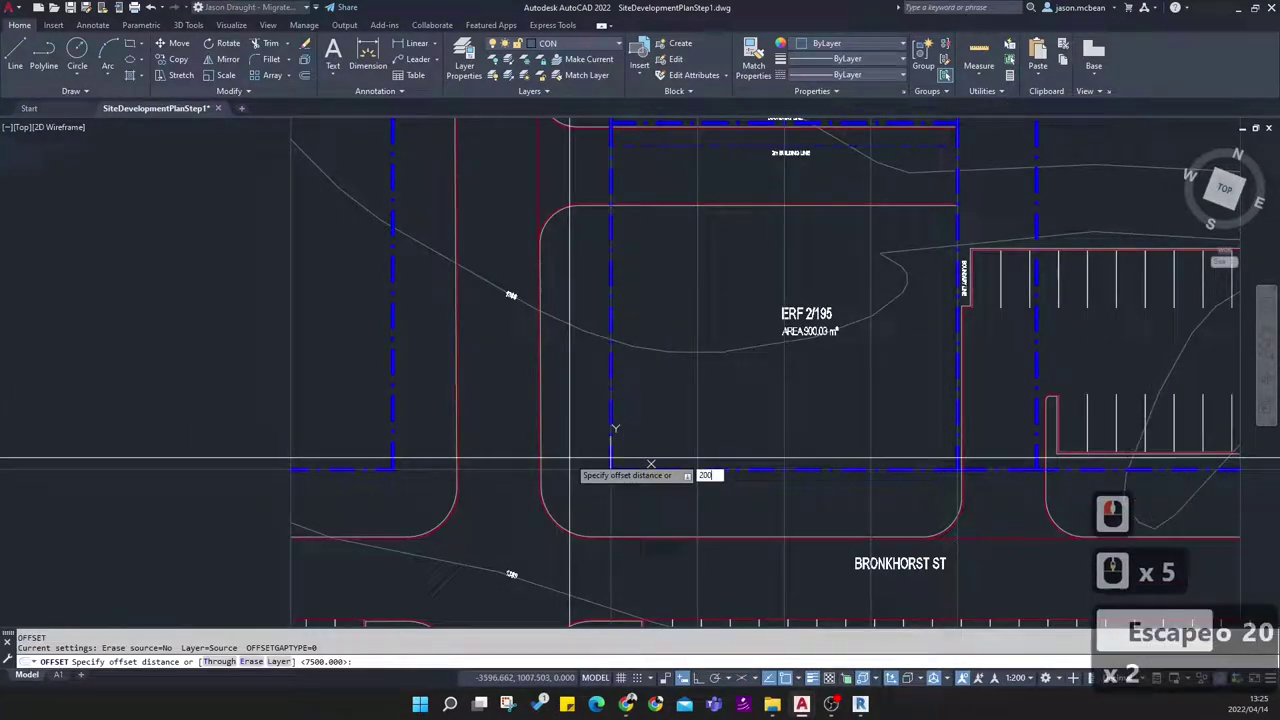
{"action": "key", "text": "Return"}
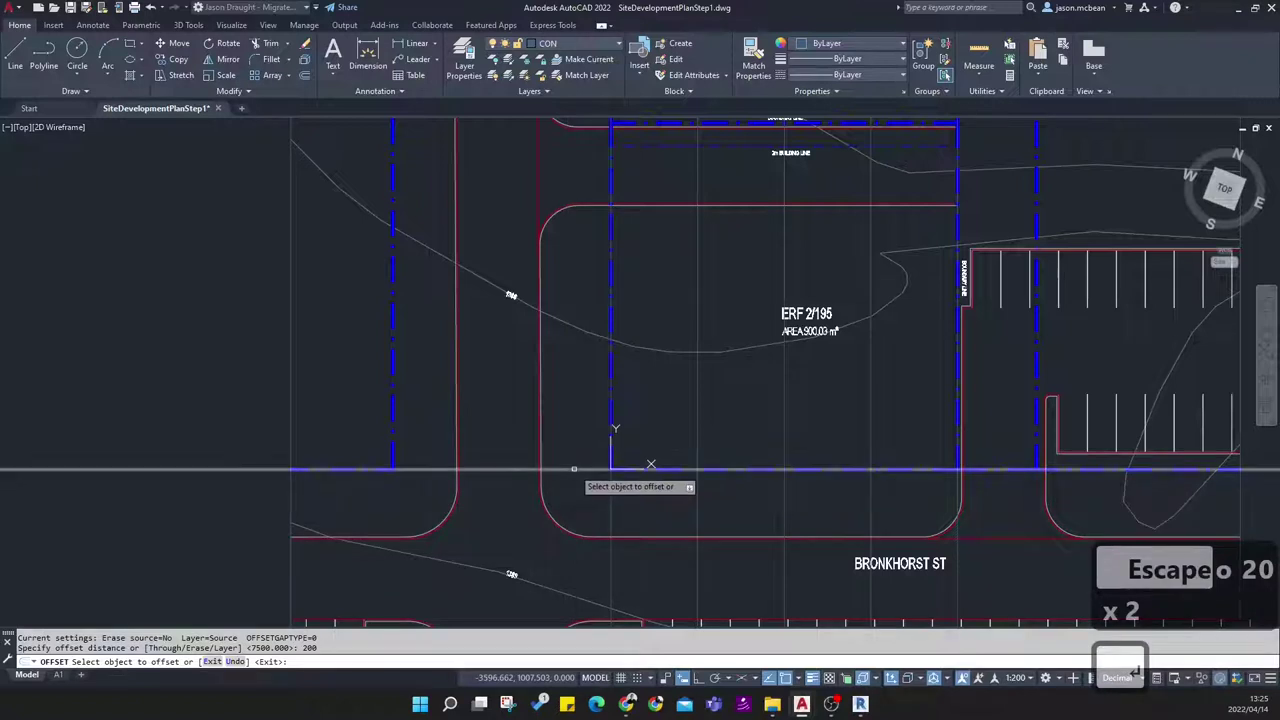
{"action": "left_click", "coordinate": [573, 468]}
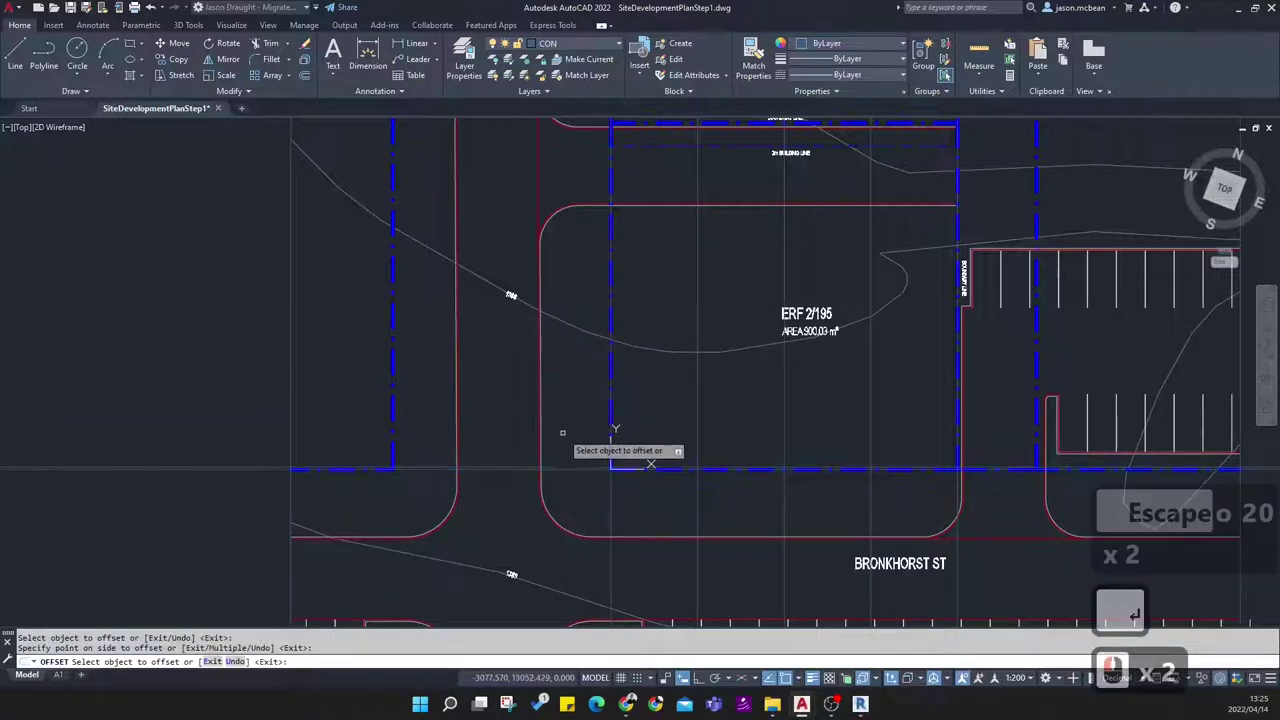
{"action": "key", "text": "ctrl+z"}
{"action": "key", "text": "Escape"}
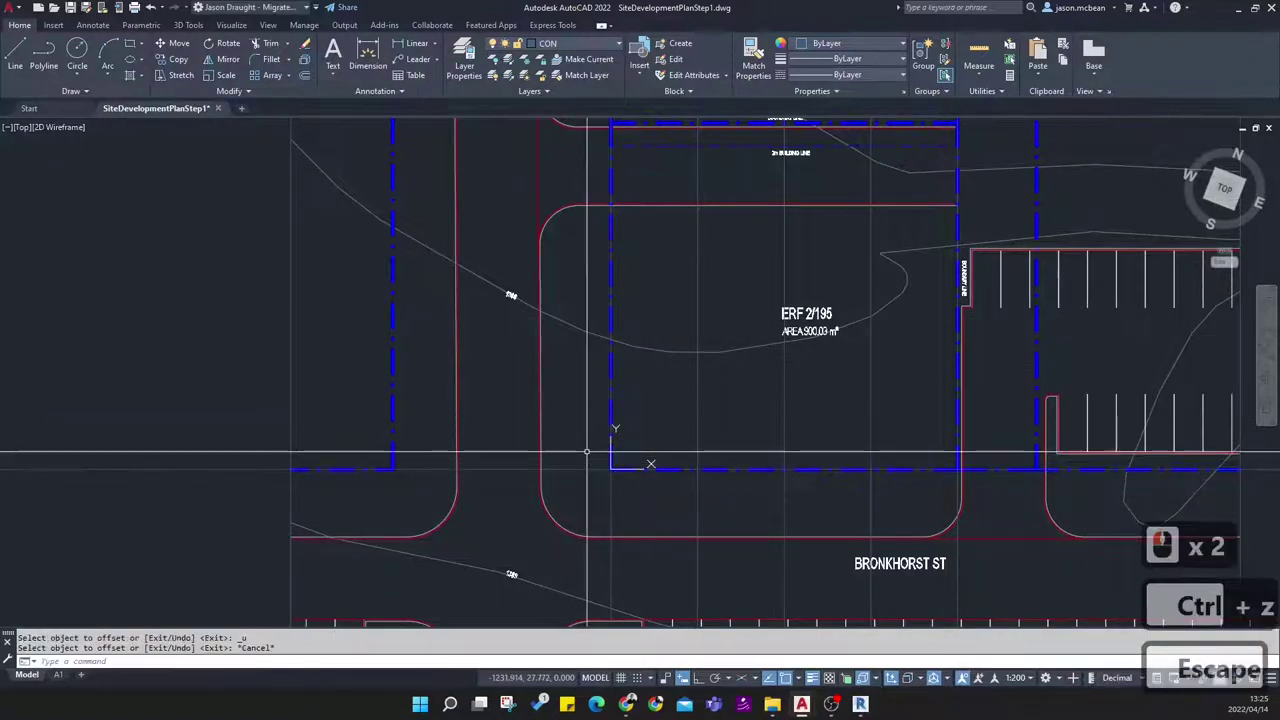
Offset the horizontal construction line along the Bronkhorst St boundary 20000 northward
{"action": "type", "text": "0000"}
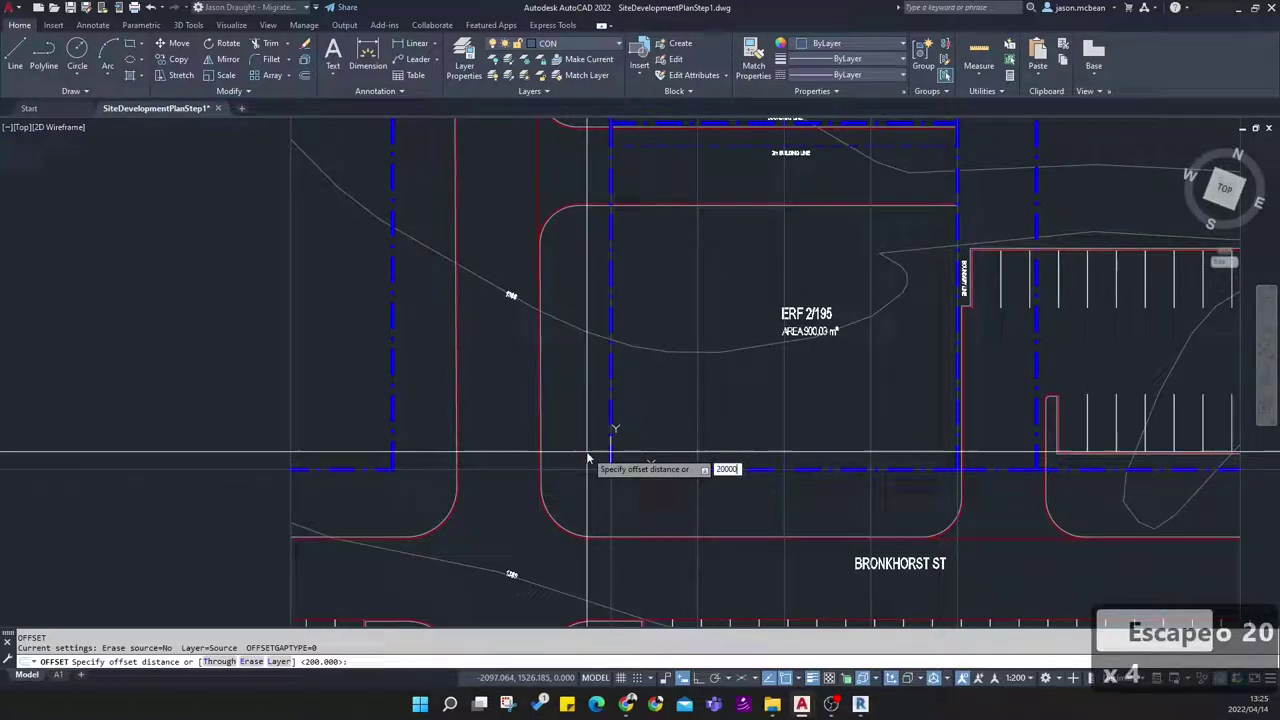
{"action": "key", "text": "Return"}
{"action": "left_click", "coordinate": [585, 470]}
{"action": "left_click", "coordinate": [584, 306]}
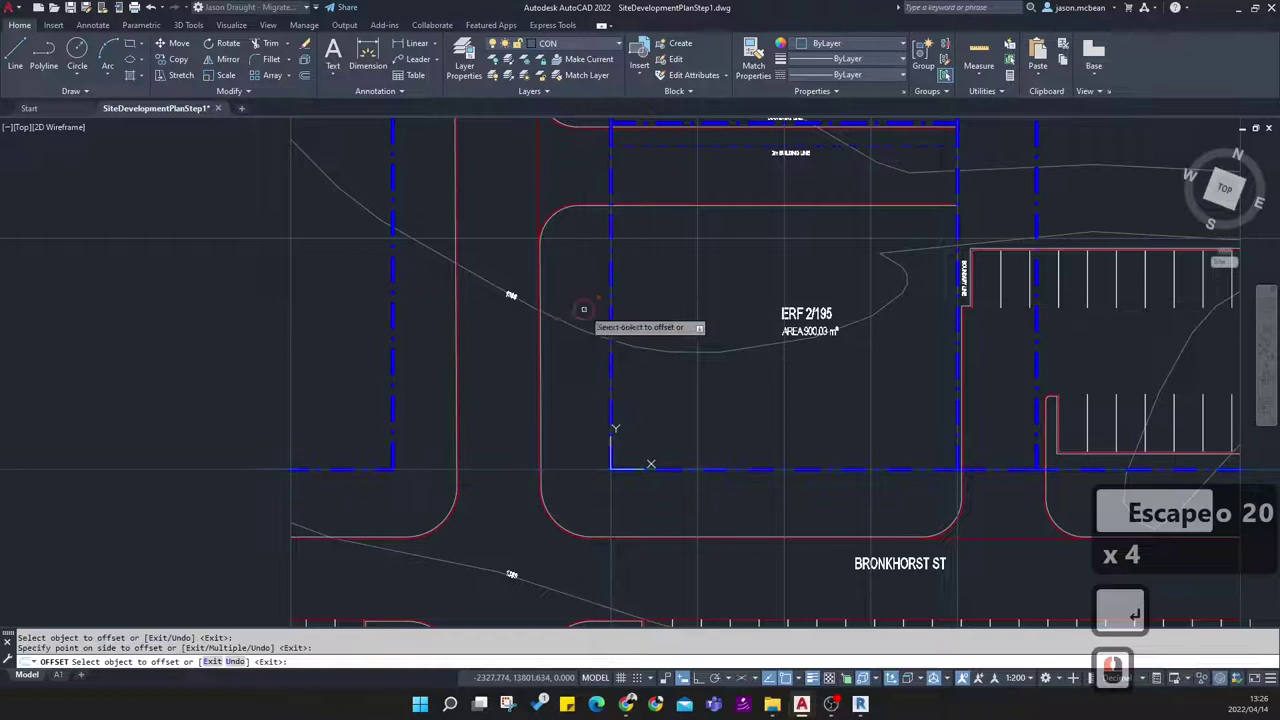
{"action": "key", "text": "Return"}
Create another horizontal construction line by offsetting the one through the Site UCS origin 30000 northward
{"action": "key", "text": "Return"}
{"action": "key", "text": "Return"}
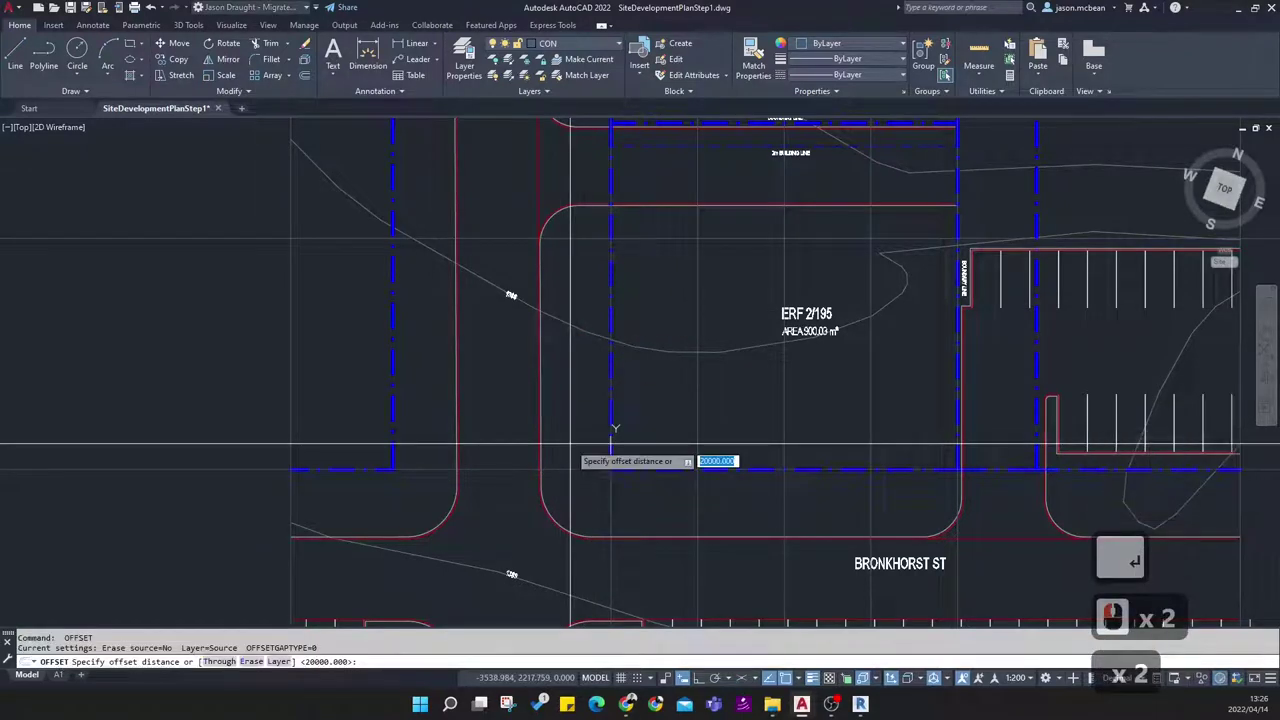
{"action": "type", "text": "3"}
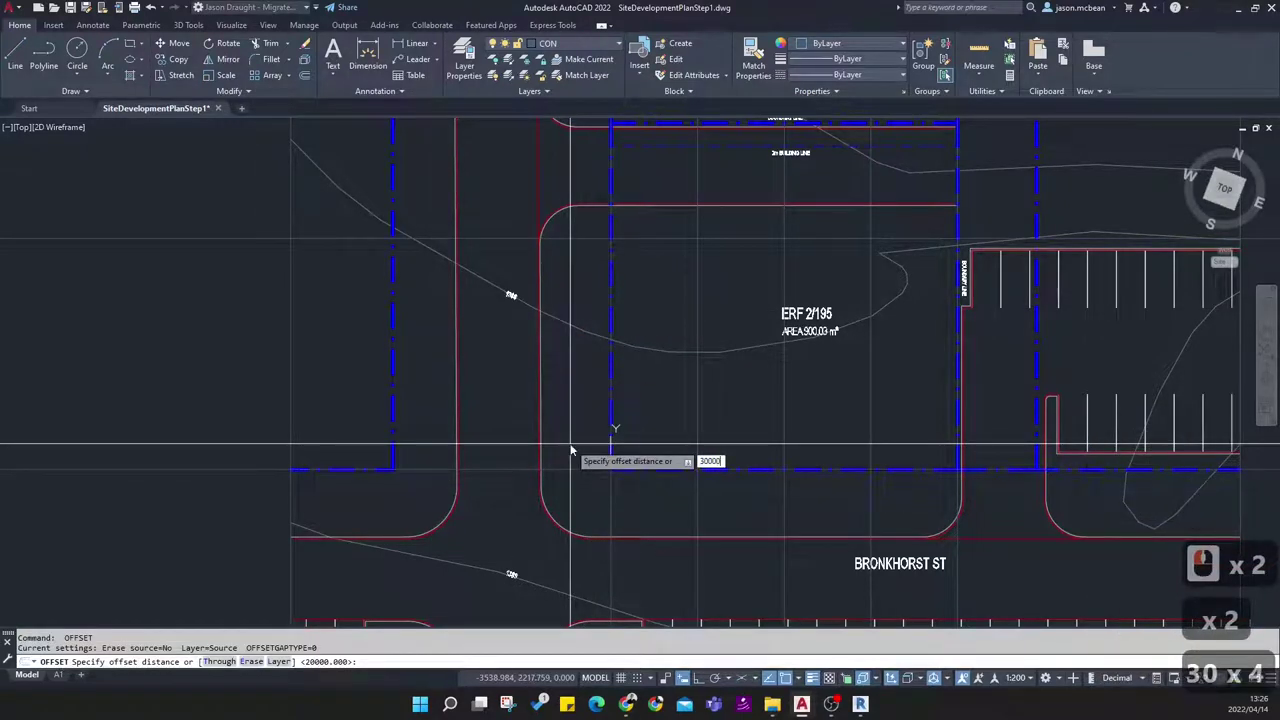
{"action": "type", "text": "0000"}
{"action": "key", "text": "Return"}
{"action": "left_click", "coordinate": [570, 469]}
{"action": "middle_click_drag", "start_coordinate": [564, 284], "coordinate": [583, 456]}
{"action": "left_click", "coordinate": [531, 314]}
{"action": "key", "text": "Escape"}
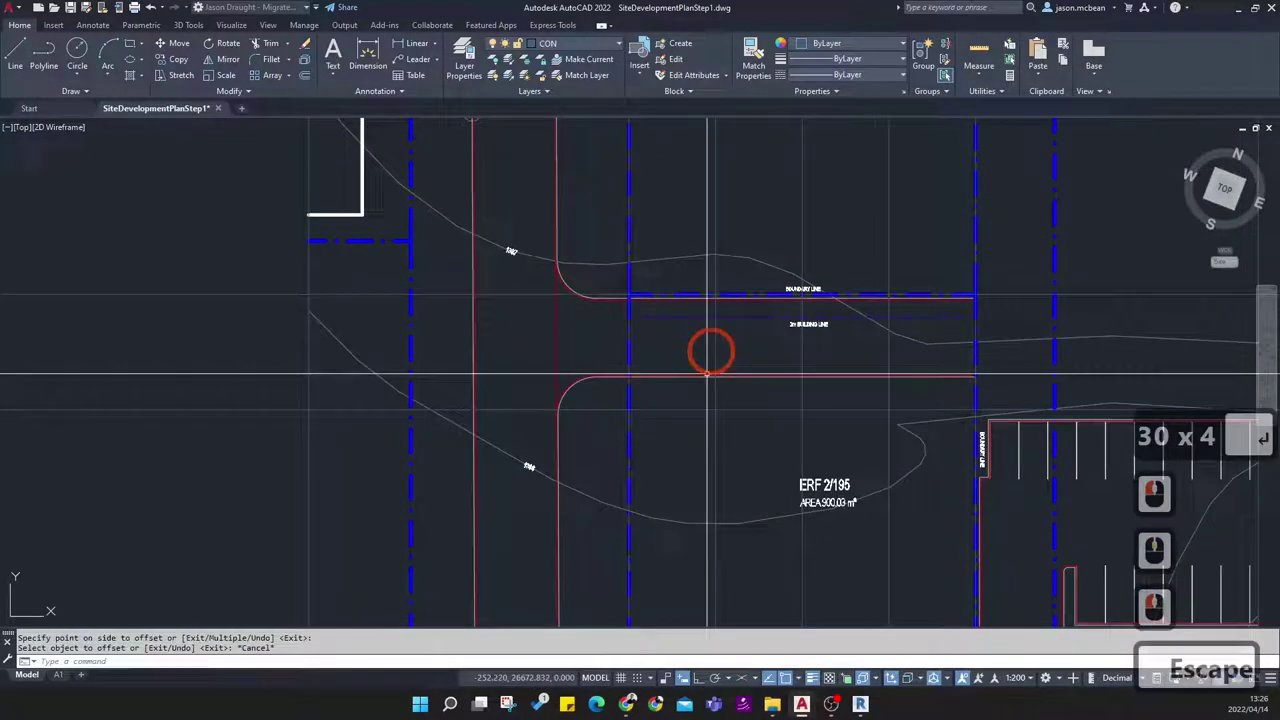
{"action": "key", "text": "Escape"}
Examine how the horizontal construction lines align with the north boundary and 2m building line of ERF 2/195
{"action": "mouse_move", "coordinate": [788, 431]}
{"action": "middle_mouse_down"}
{"action": "mouse_move", "coordinate": [765, 405]}
{"action": "mouse_move", "coordinate": [760, 343]}
{"action": "middle_mouse_up"}
{"action": "middle_click_drag", "start_coordinate": [711, 401], "coordinate": [639, 387]}
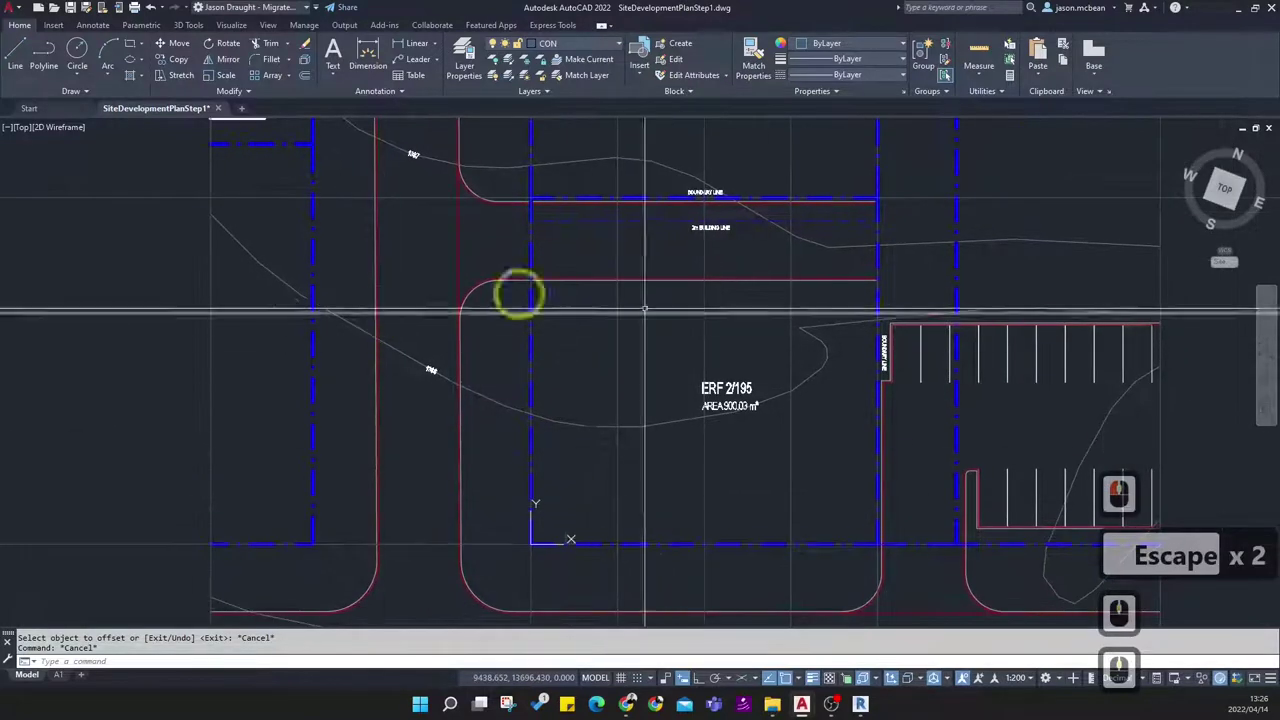
{"action": "scroll", "coordinate": [568, 277], "scroll_direction": "up", "scroll_amount": 1}
{"action": "middle_click_drag", "start_coordinate": [802, 363], "coordinate": [708, 301]}
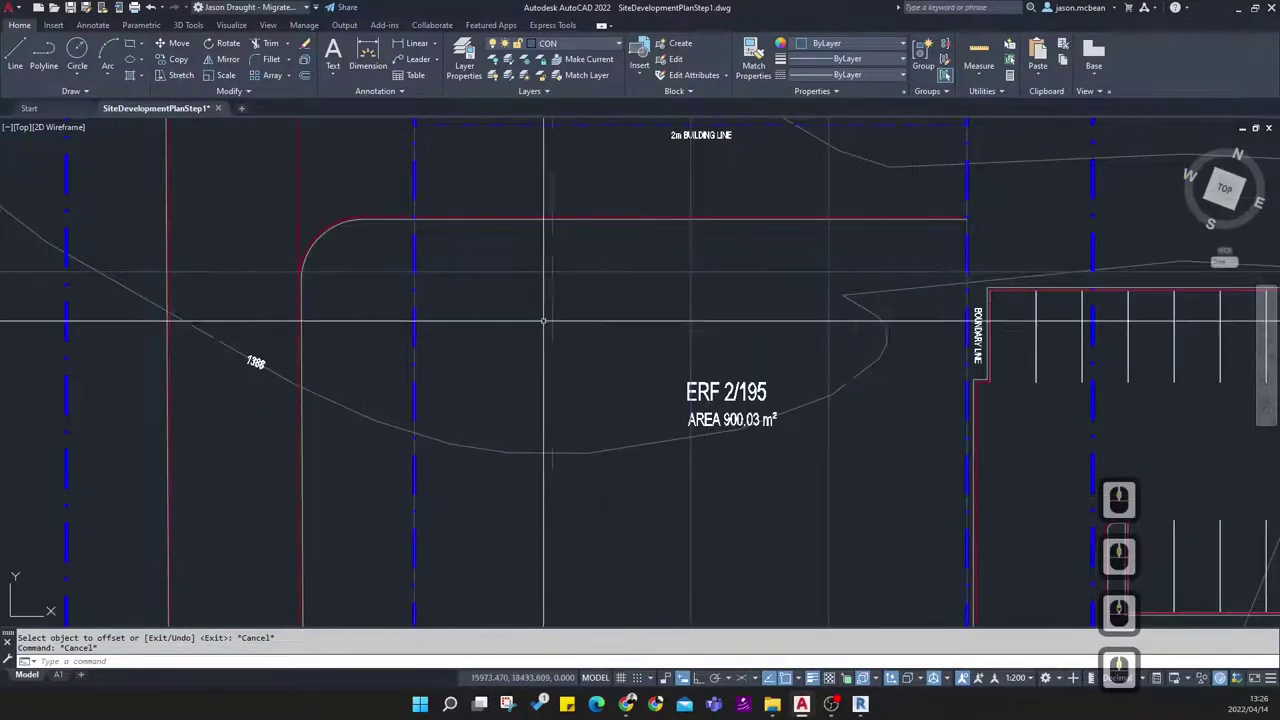
{"action": "scroll", "coordinate": [543, 320], "scroll_direction": "down", "scroll_amount": 2}
{"action": "scroll", "coordinate": [554, 423], "scroll_direction": "up", "scroll_amount": 3}
{"action": "scroll", "coordinate": [578, 262], "scroll_direction": "down", "scroll_amount": 2}
{"action": "middle_click_drag", "start_coordinate": [595, 206], "coordinate": [586, 314]}
{"action": "mouse_move", "coordinate": [592, 237]}
{"action": "middle_mouse_down"}
{"action": "mouse_move", "coordinate": [591, 331]}
{"action": "mouse_move", "coordinate": [577, 290]}
{"action": "middle_mouse_up"}
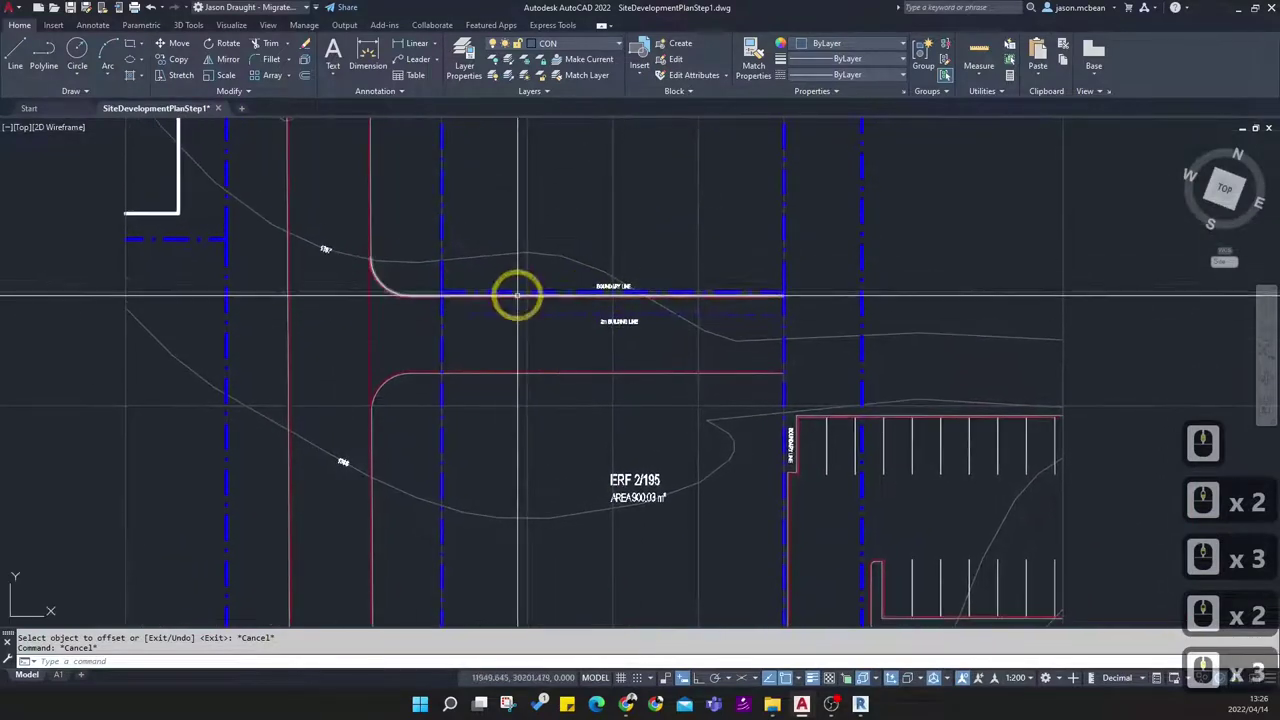
{"action": "scroll", "coordinate": [636, 252], "scroll_direction": "down", "scroll_amount": 1}
{"action": "scroll", "coordinate": [691, 211], "scroll_direction": "up", "scroll_amount": 3}
{"action": "left_click", "coordinate": [629, 251]}
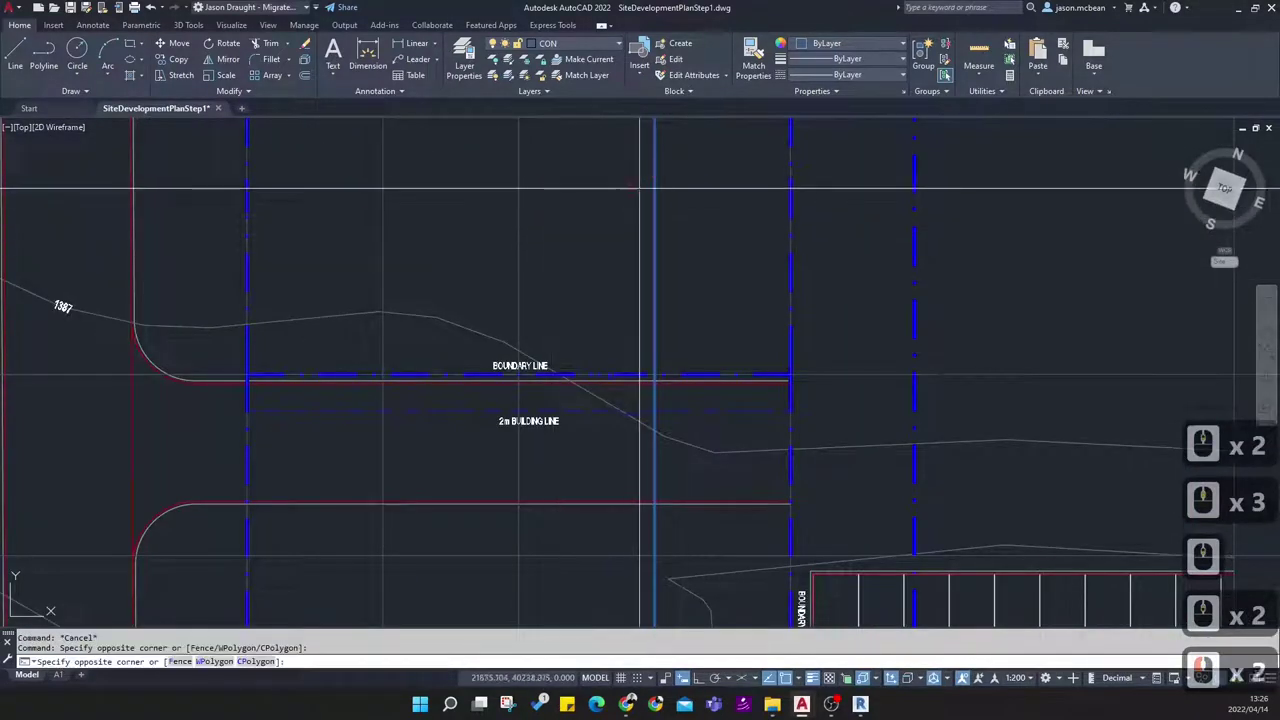
{"action": "scroll", "coordinate": [686, 223], "scroll_direction": "down", "scroll_amount": 3}
{"action": "key", "text": "Escape"}
{"action": "key", "text": "Escape"}
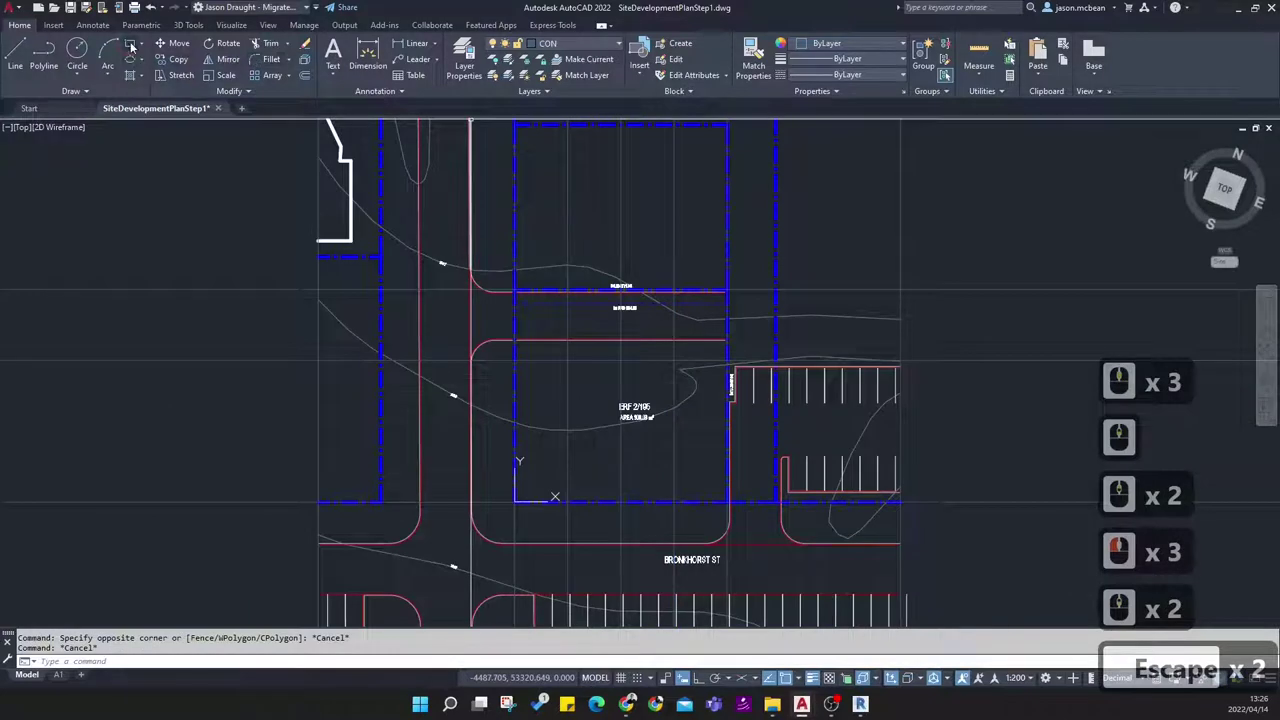
Draw a rectangle around ERF 2/195, extending a little beyond its boundaries on all four sides
{"action": "left_click", "coordinate": [130, 47]}
{"action": "left_click", "coordinate": [441, 226]}
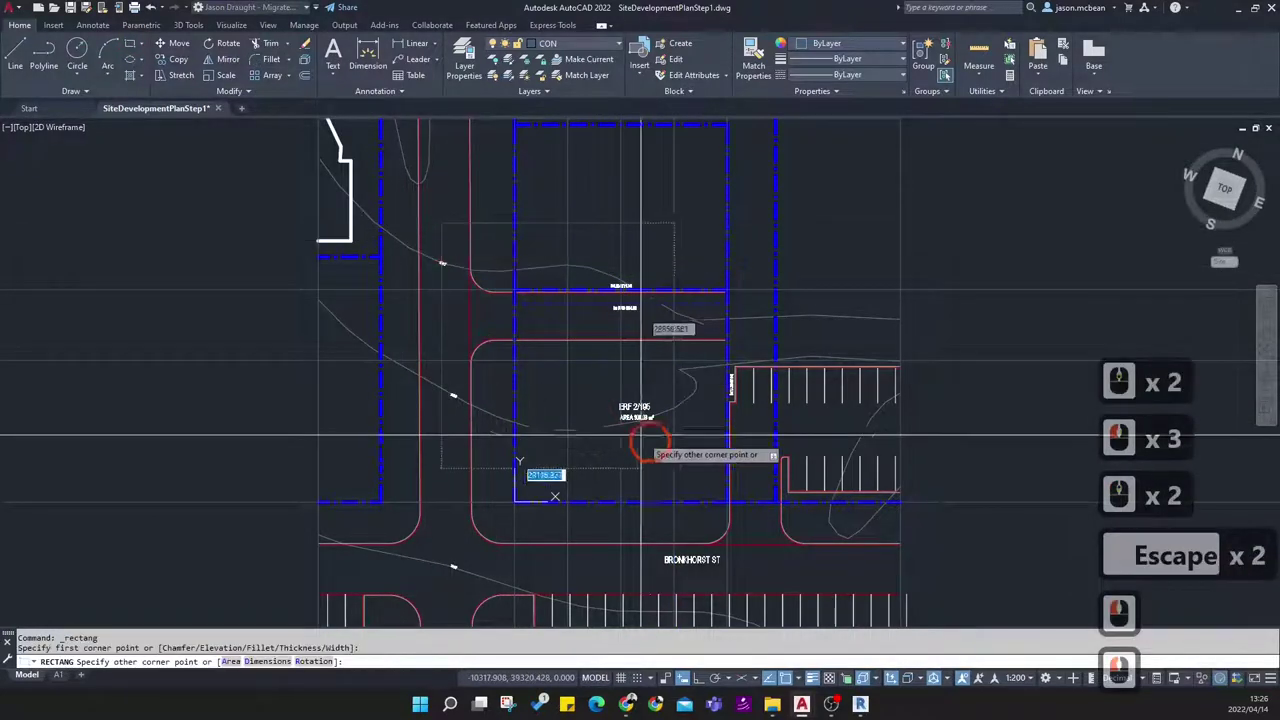
{"action": "left_click", "coordinate": [762, 570]}
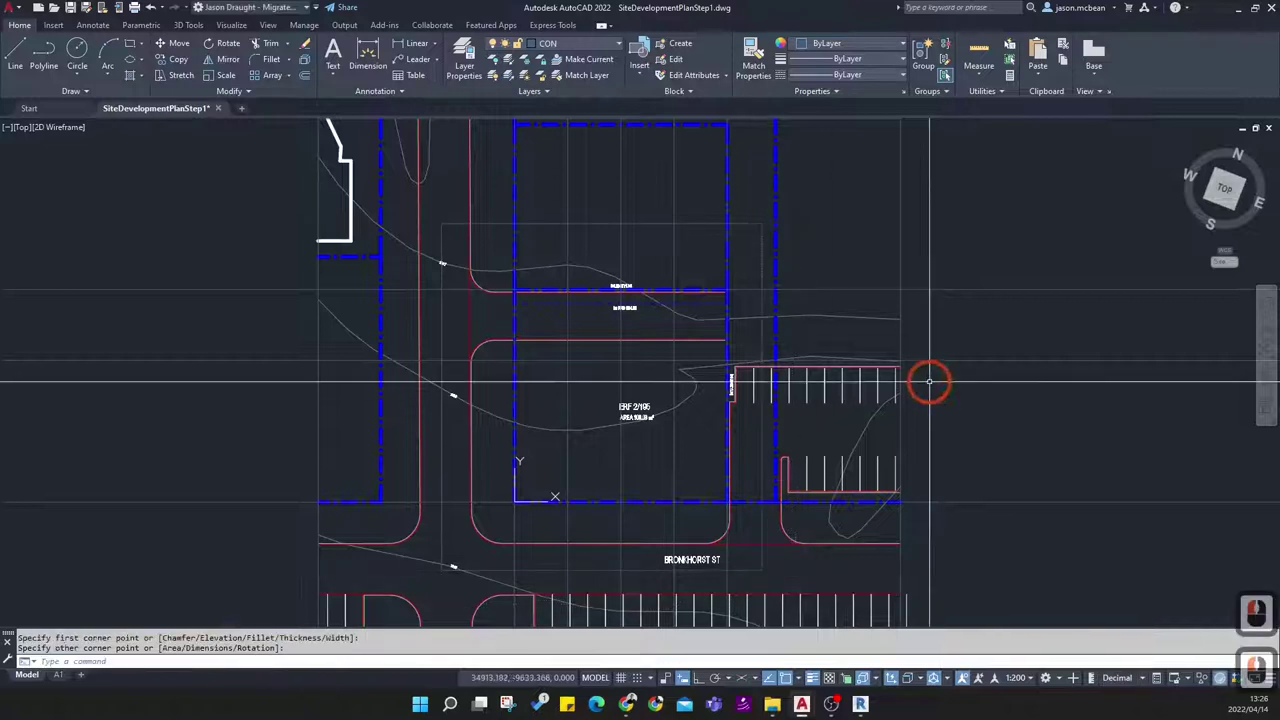
{"action": "key", "text": "Escape"}
{"action": "key", "text": "Escape"}
Examine how far the construction lines run beyond the rectangle around ERF 2/195
{"action": "scroll", "coordinate": [694, 420], "scroll_direction": "down", "scroll_amount": 2}
{"action": "scroll", "coordinate": [643, 426], "scroll_direction": "up", "scroll_amount": 3}
{"action": "scroll", "coordinate": [570, 385], "scroll_direction": "down", "scroll_amount": 4}
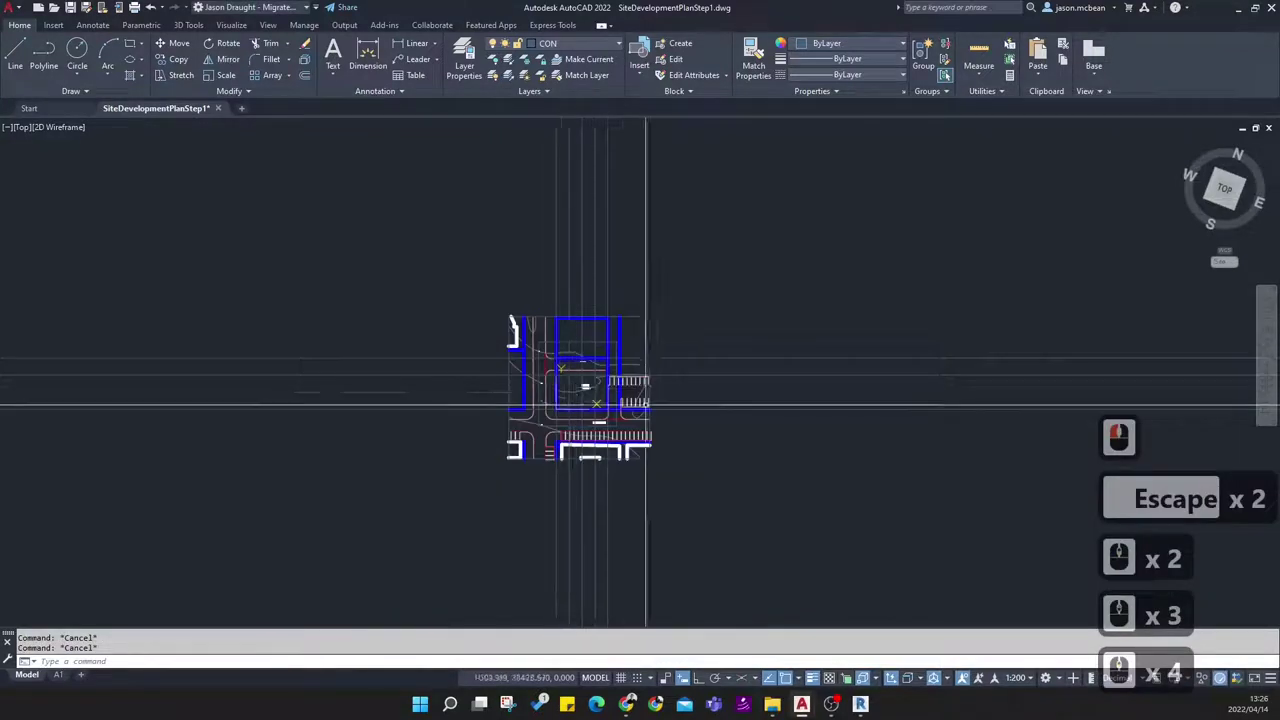
{"action": "scroll", "coordinate": [690, 288], "scroll_direction": "up", "scroll_amount": 4}
{"action": "left_click", "coordinate": [712, 290]}
{"action": "key", "text": "Escape"}
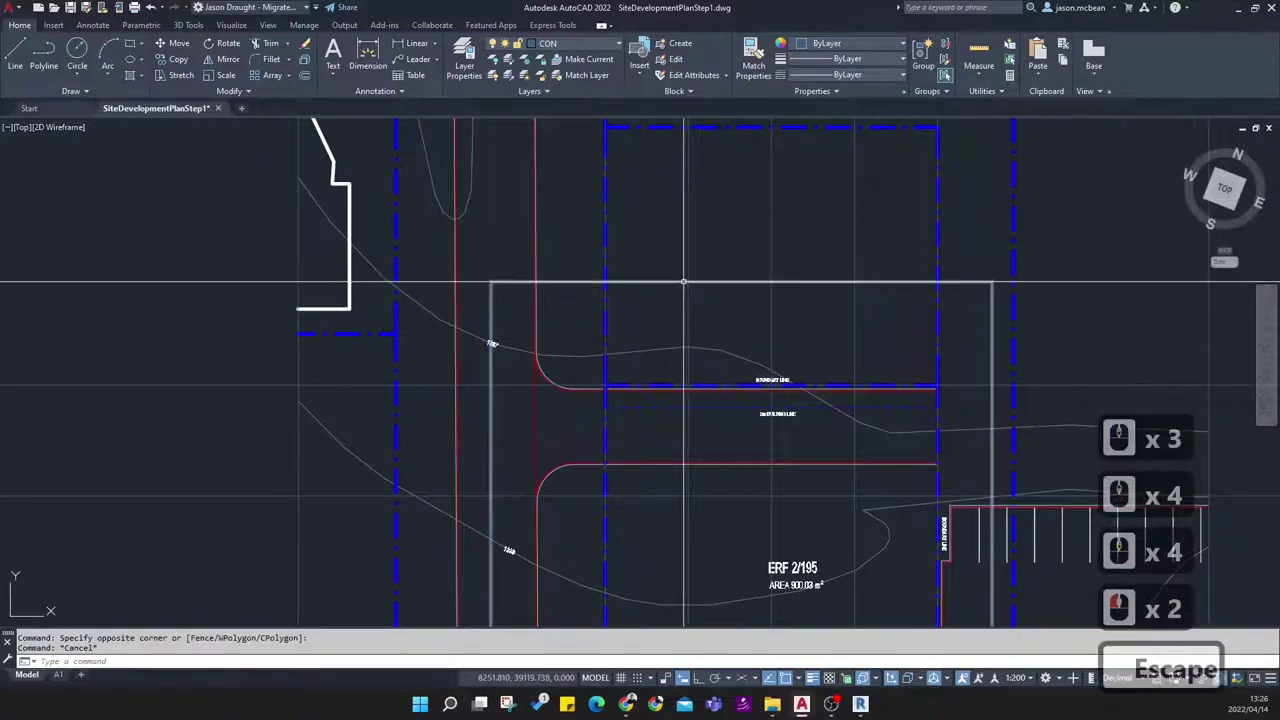
{"action": "left_click", "coordinate": [713, 321]}
{"action": "left_click", "coordinate": [673, 264]}
{"action": "key", "text": "Escape"}
{"action": "scroll", "coordinate": [755, 300], "scroll_direction": "down", "scroll_amount": 2}
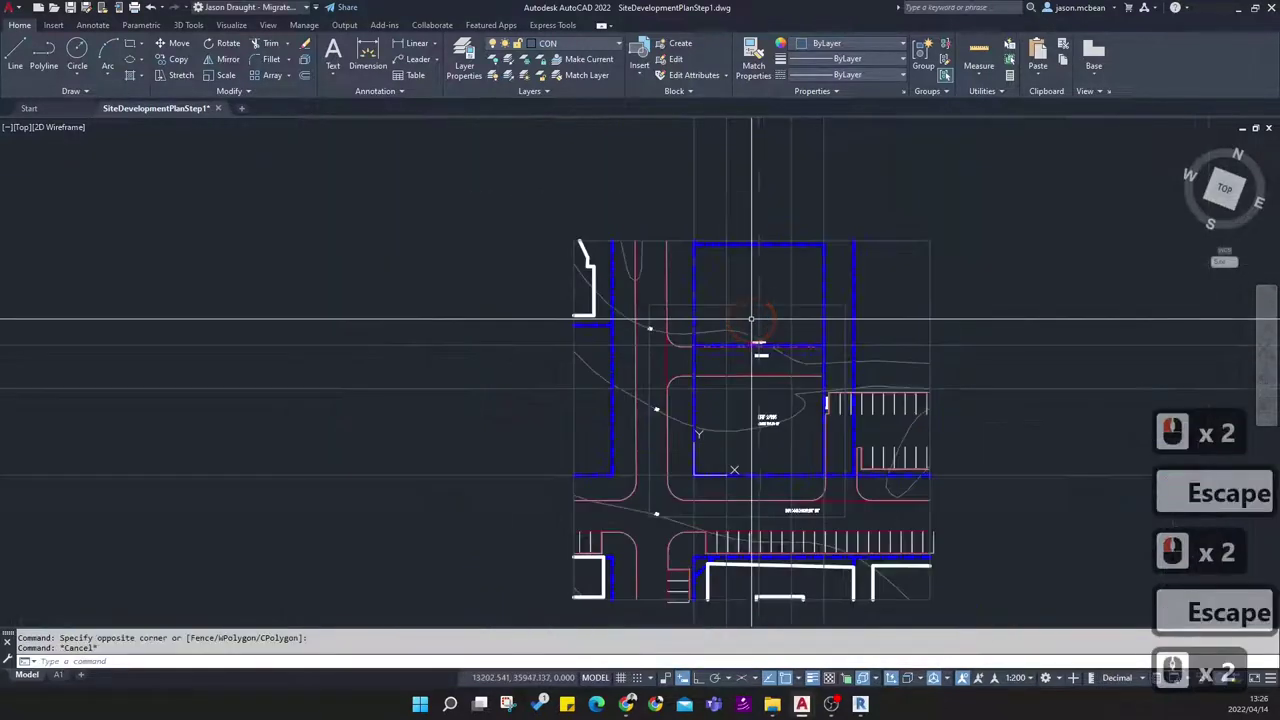
{"action": "scroll", "coordinate": [737, 434], "scroll_direction": "up", "scroll_amount": 2}
Try to isolate the CON layer using the rectangle as the selected object
{"action": "left_click", "coordinate": [721, 270]}
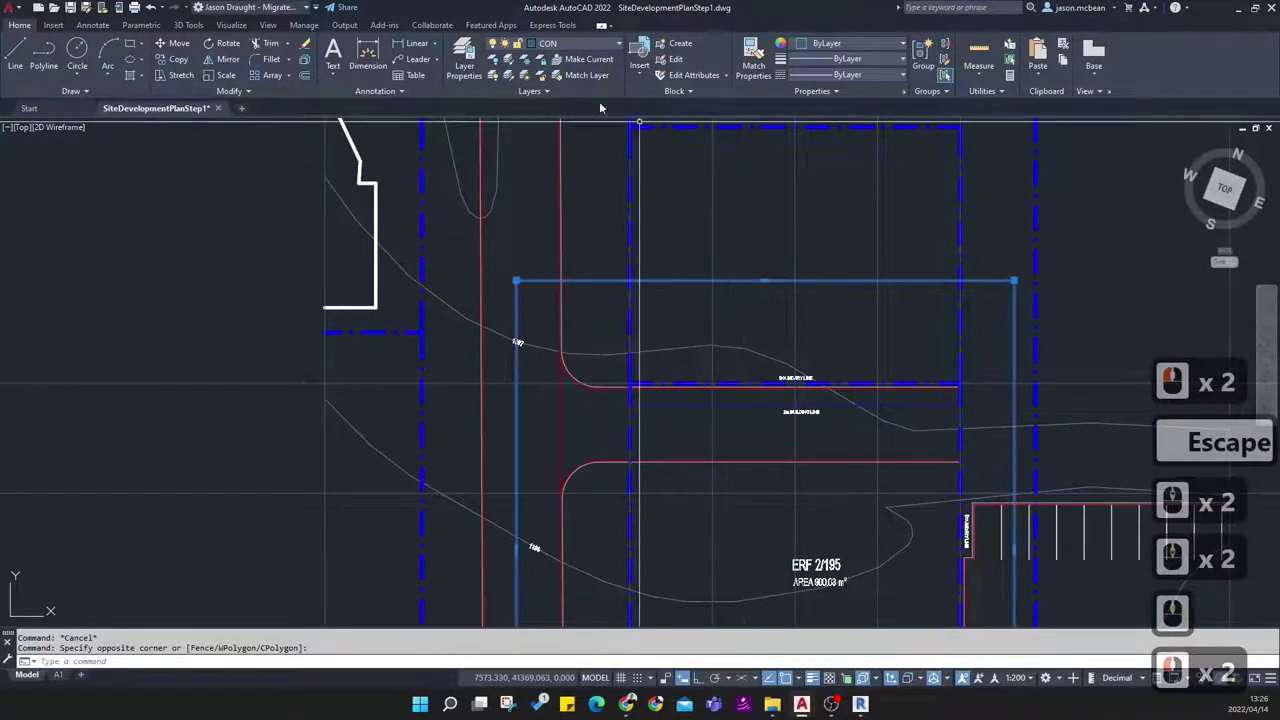
{"action": "left_click", "coordinate": [509, 62]}
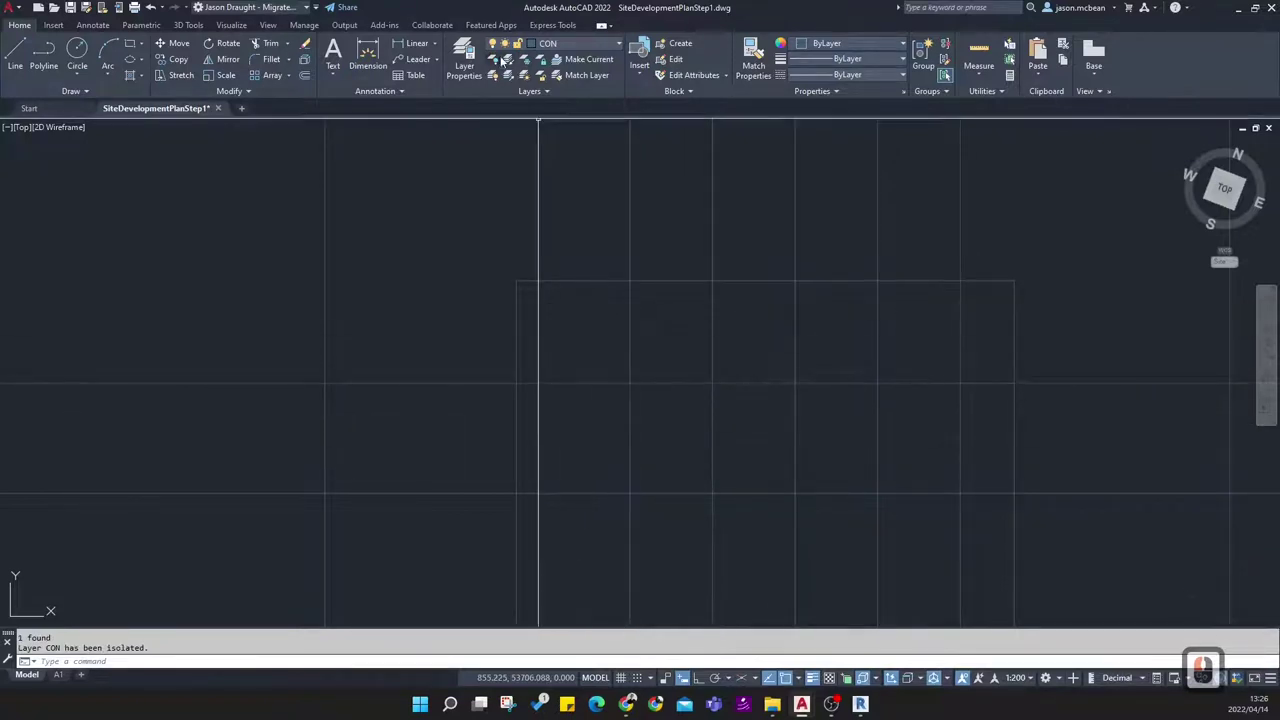
{"action": "key", "text": "ctrl+z"}
Isolate the CON layer by picking a construction line, with both non-isolated layers and paper space viewport use set to Off
{"action": "left_click", "coordinate": [511, 60]}
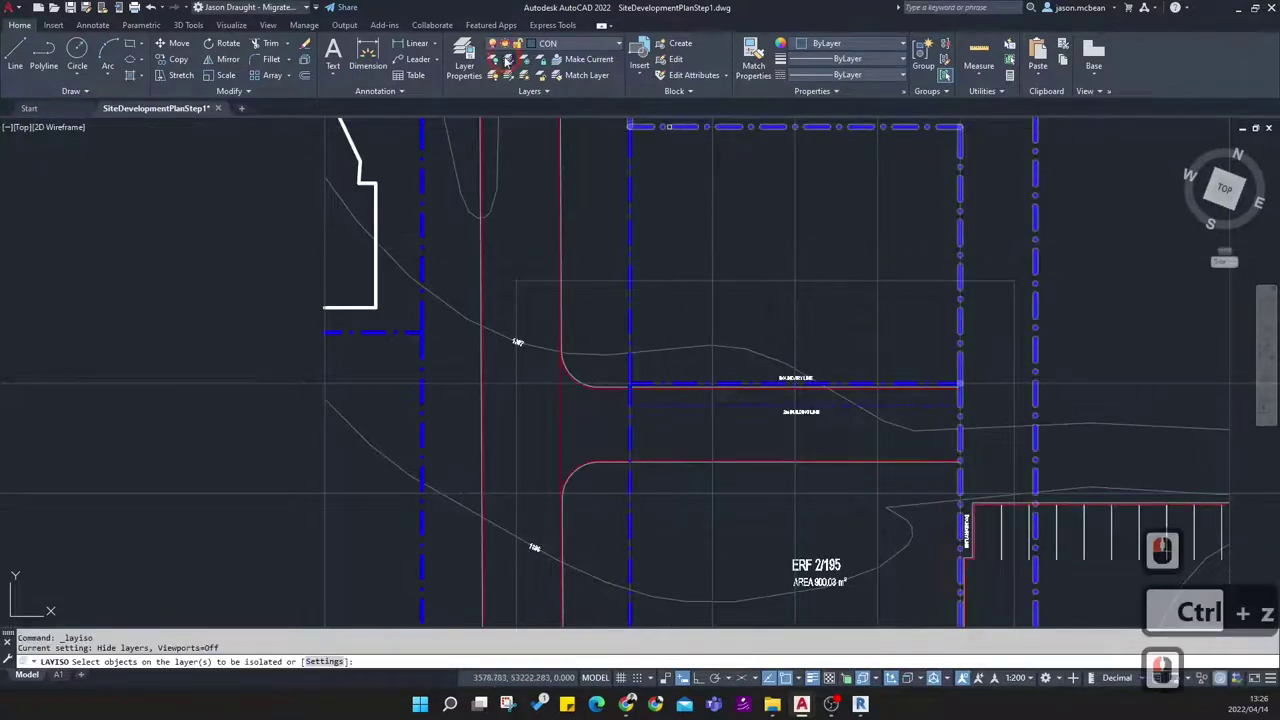
{"action": "left_click", "coordinate": [318, 663]}
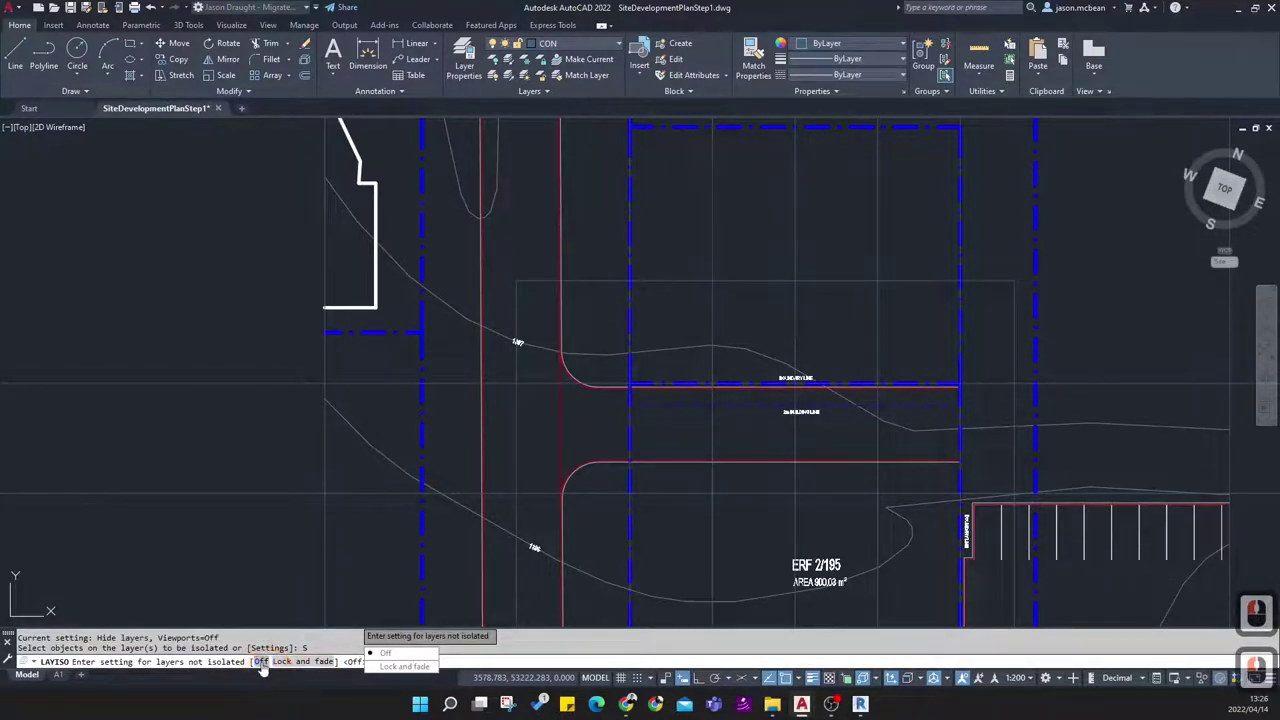
{"action": "left_click", "coordinate": [368, 654]}
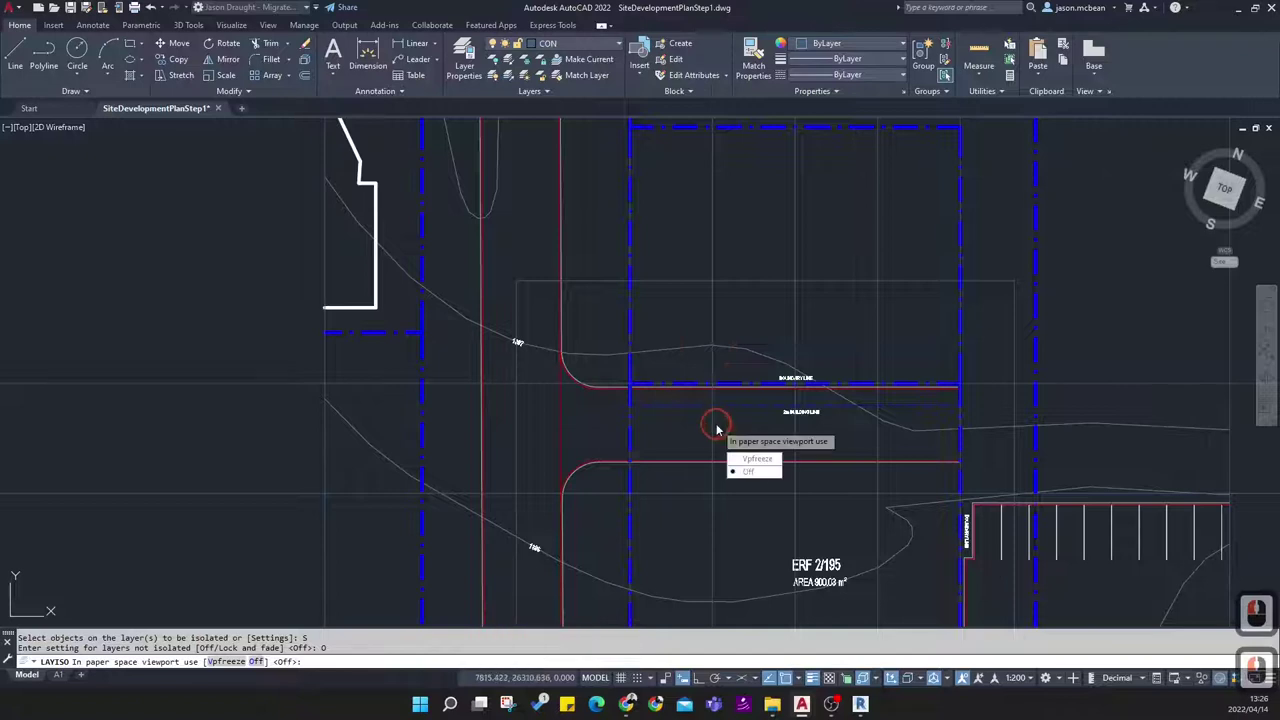
{"action": "left_click", "coordinate": [747, 471]}
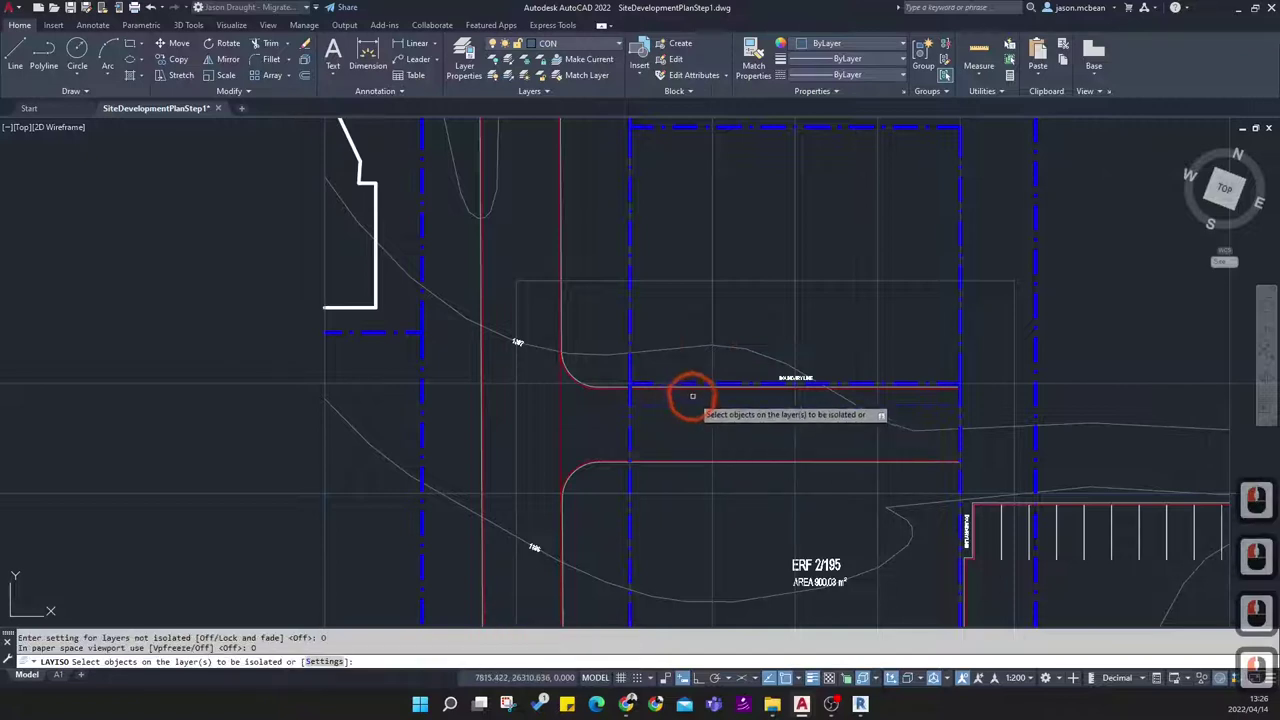
{"action": "left_click", "coordinate": [713, 432]}
{"action": "right_click", "coordinate": [694, 357]}
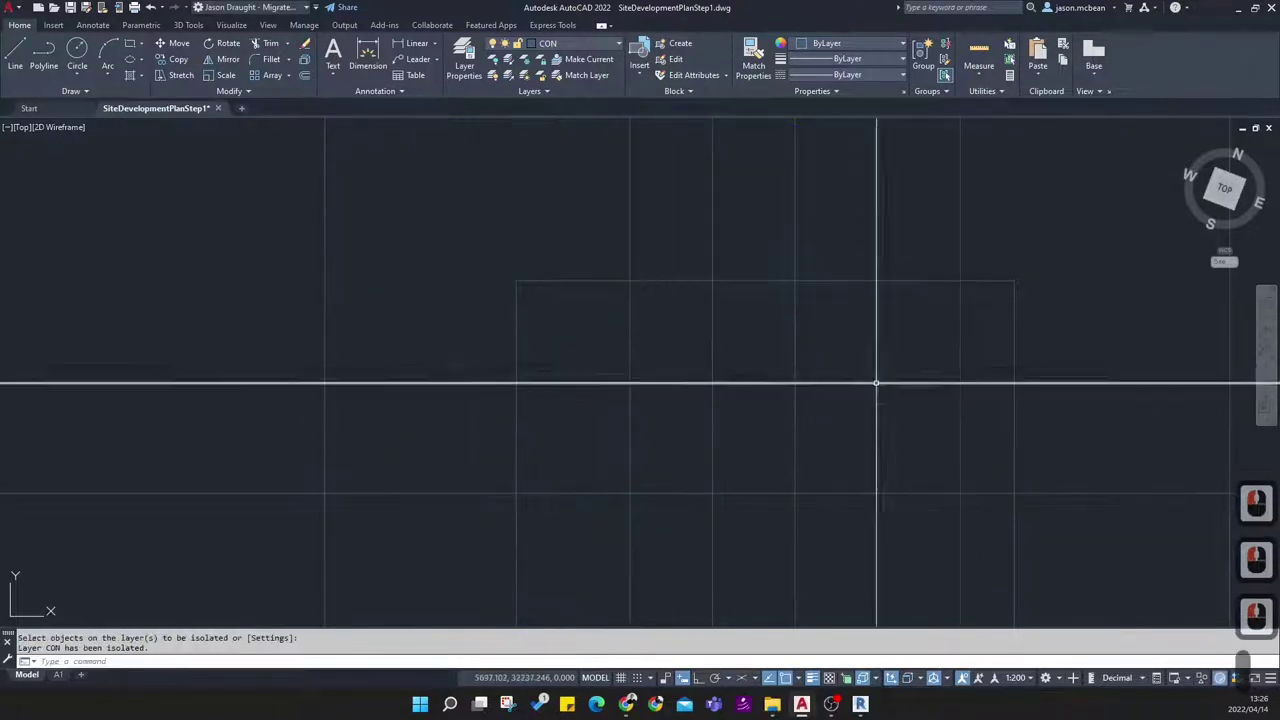
Check the on/off states of all layers and try unisolating the hidden layers
{"action": "left_click", "coordinate": [466, 52]}
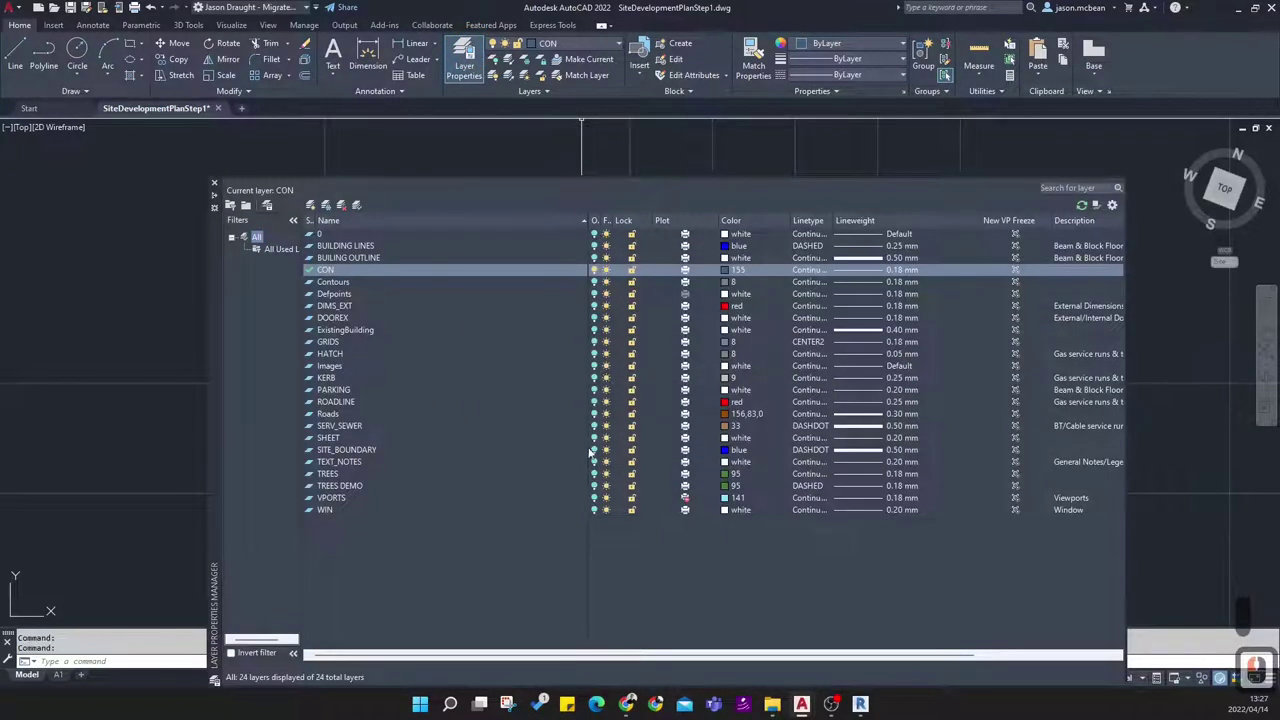
{"action": "right_click", "coordinate": [256, 237]}
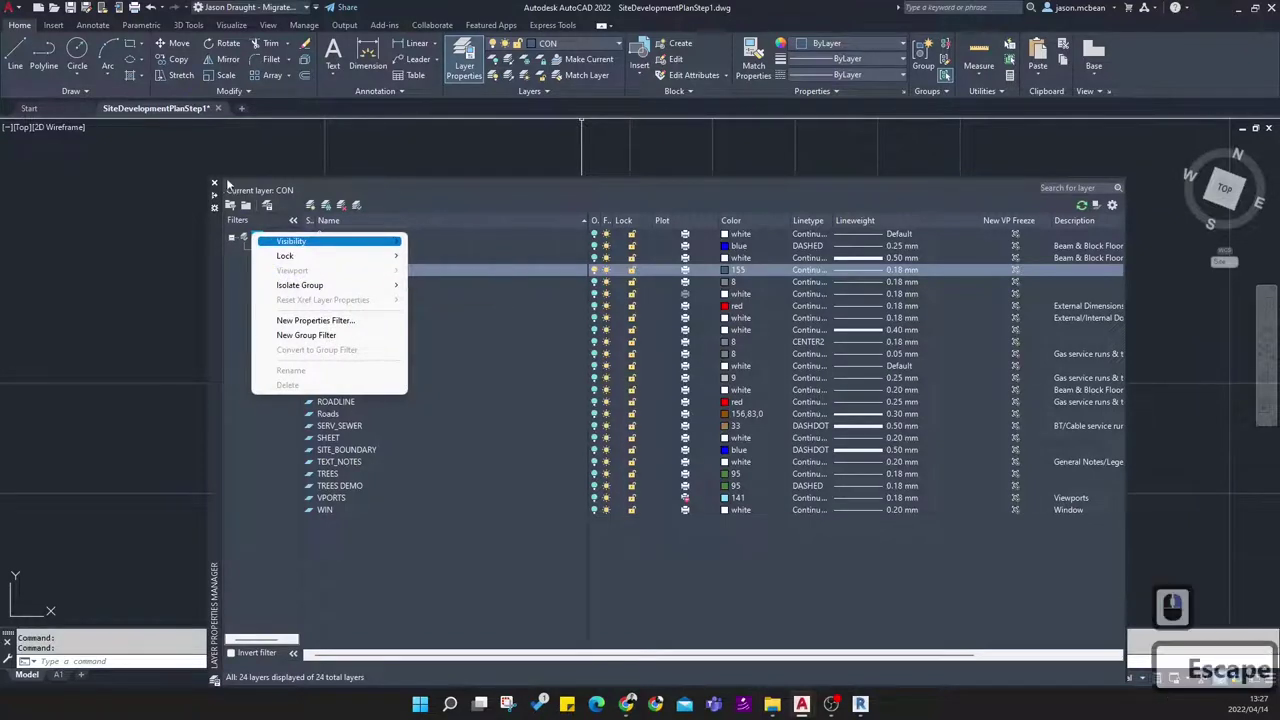
{"action": "left_click", "coordinate": [213, 184]}
{"action": "left_click", "coordinate": [509, 75]}
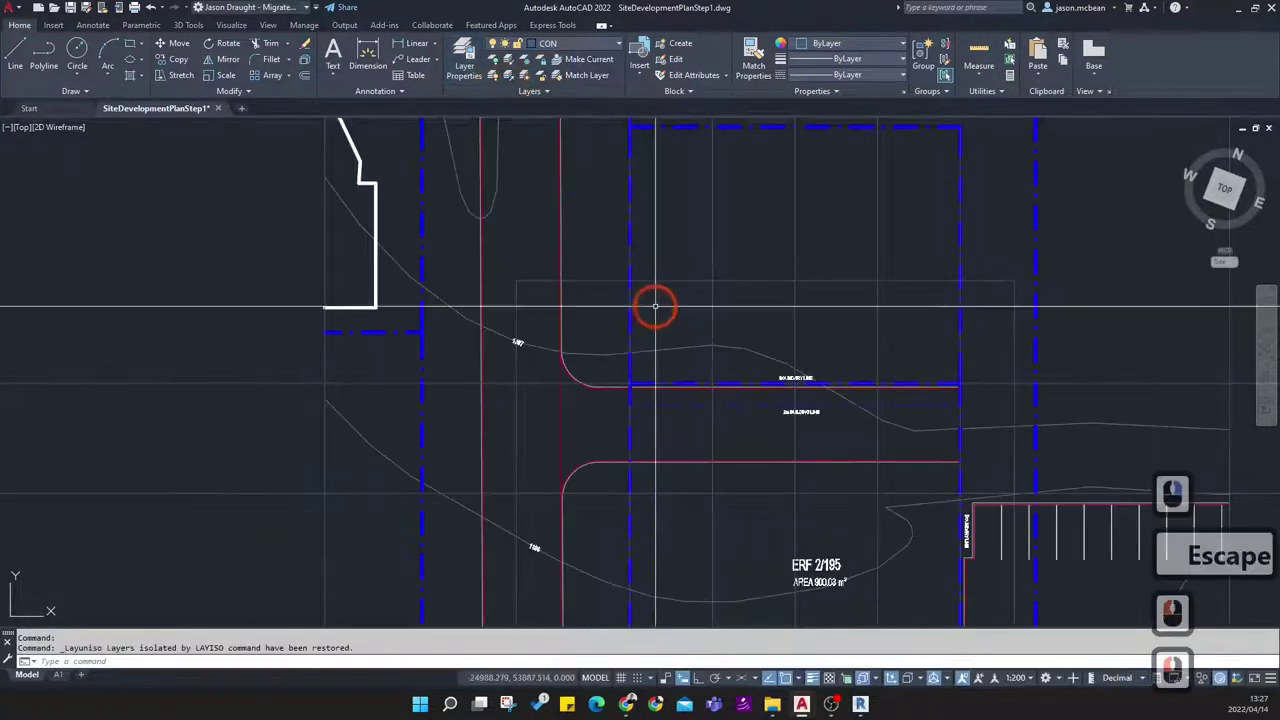
{"action": "key", "text": "ctrl+z"}
Undo the layer unisolation and trim the construction lines to the inner rectangle, using it as the cutting edge
{"action": "scroll", "coordinate": [757, 411], "scroll_direction": "up", "scroll_amount": 3}
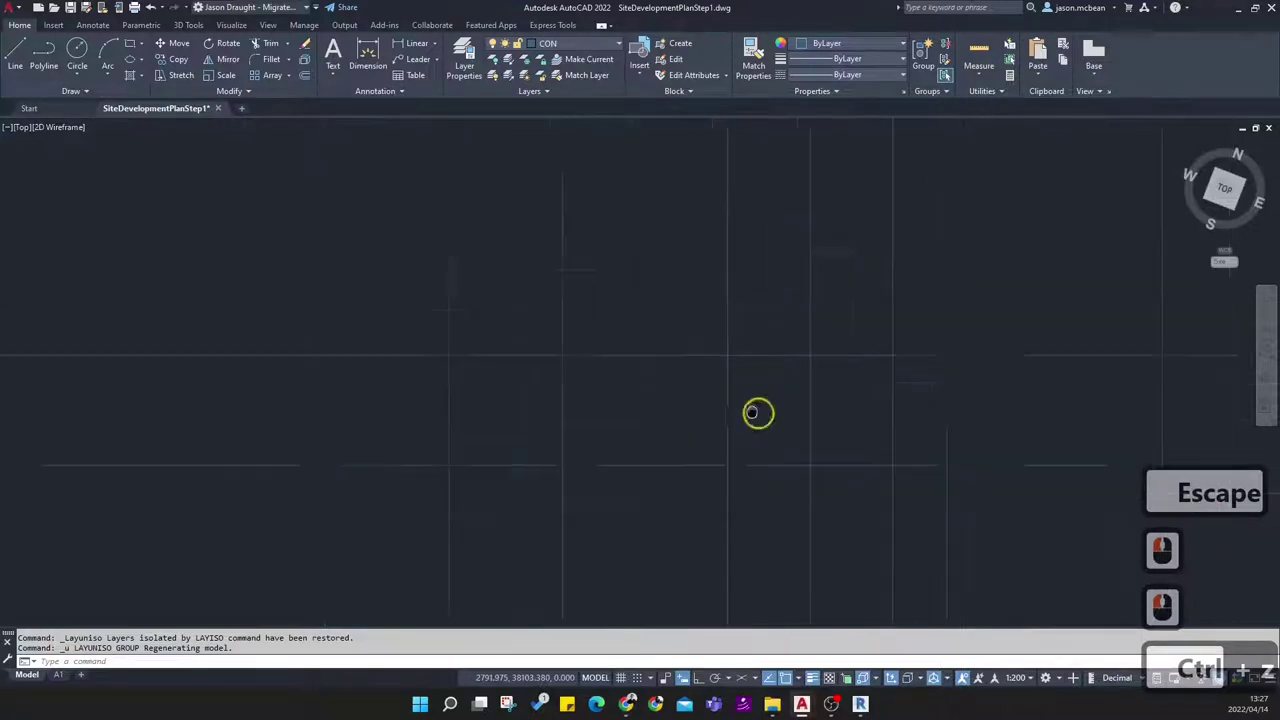
{"action": "scroll", "coordinate": [674, 302], "scroll_direction": "down", "scroll_amount": 2}
{"action": "middle_click_drag", "start_coordinate": [780, 406], "coordinate": [742, 417]}
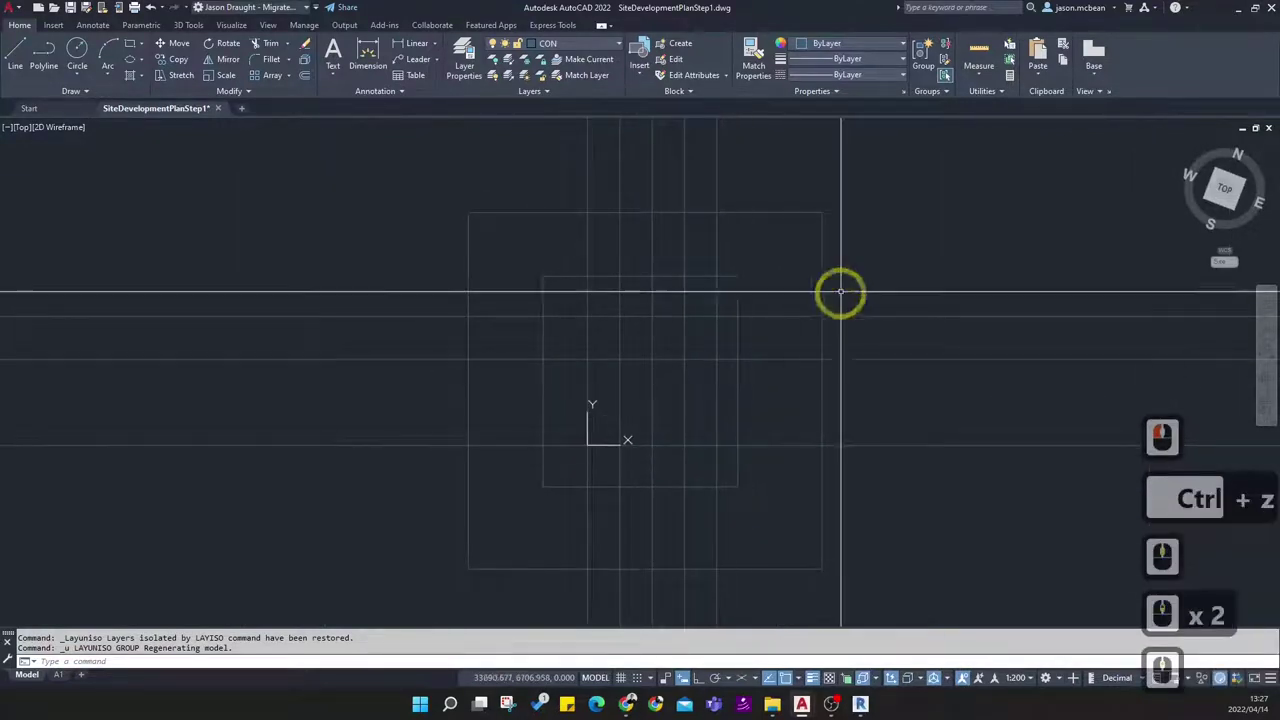
{"action": "left_click", "coordinate": [262, 47]}
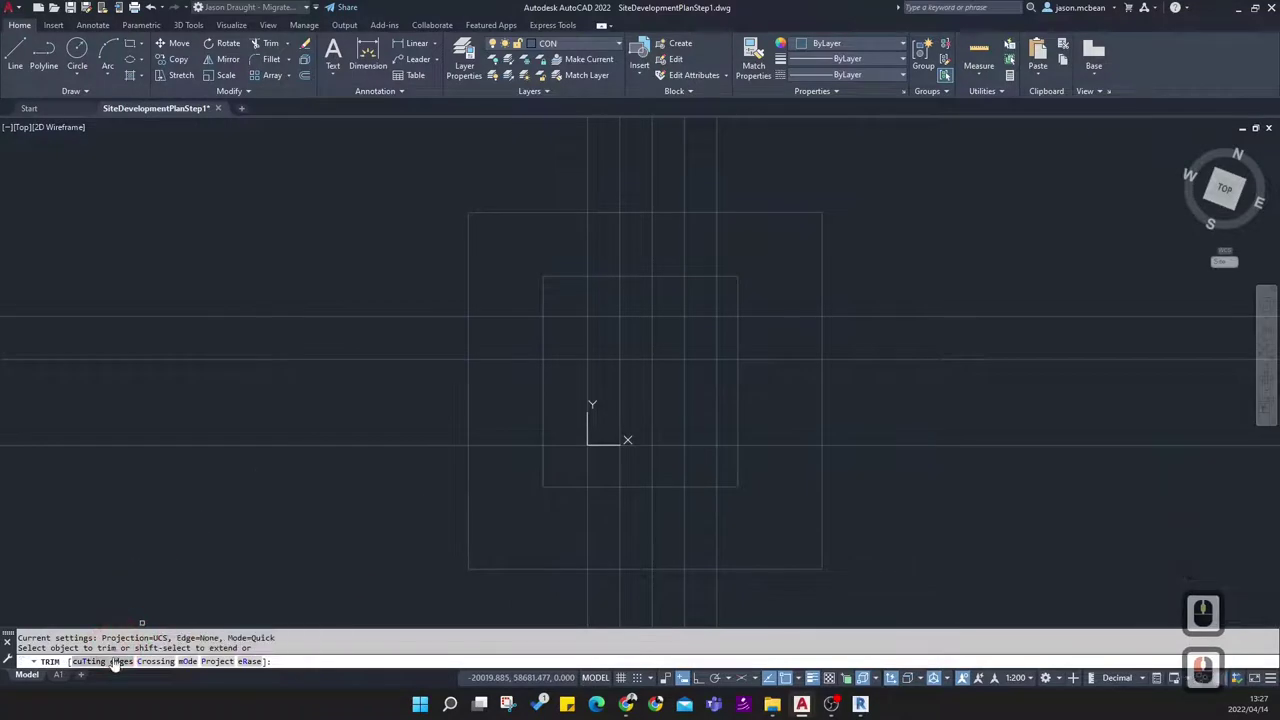
{"action": "left_click", "coordinate": [554, 295]}
{"action": "left_click", "coordinate": [559, 299]}
{"action": "left_click", "coordinate": [536, 308]}
{"action": "right_click", "coordinate": [488, 415]}
{"action": "mouse_move", "coordinate": [503, 480]}
{"action": "left_mouse_down"}
{"action": "mouse_move", "coordinate": [503, 309]}
{"action": "mouse_move", "coordinate": [528, 244]}
{"action": "left_mouse_up"}
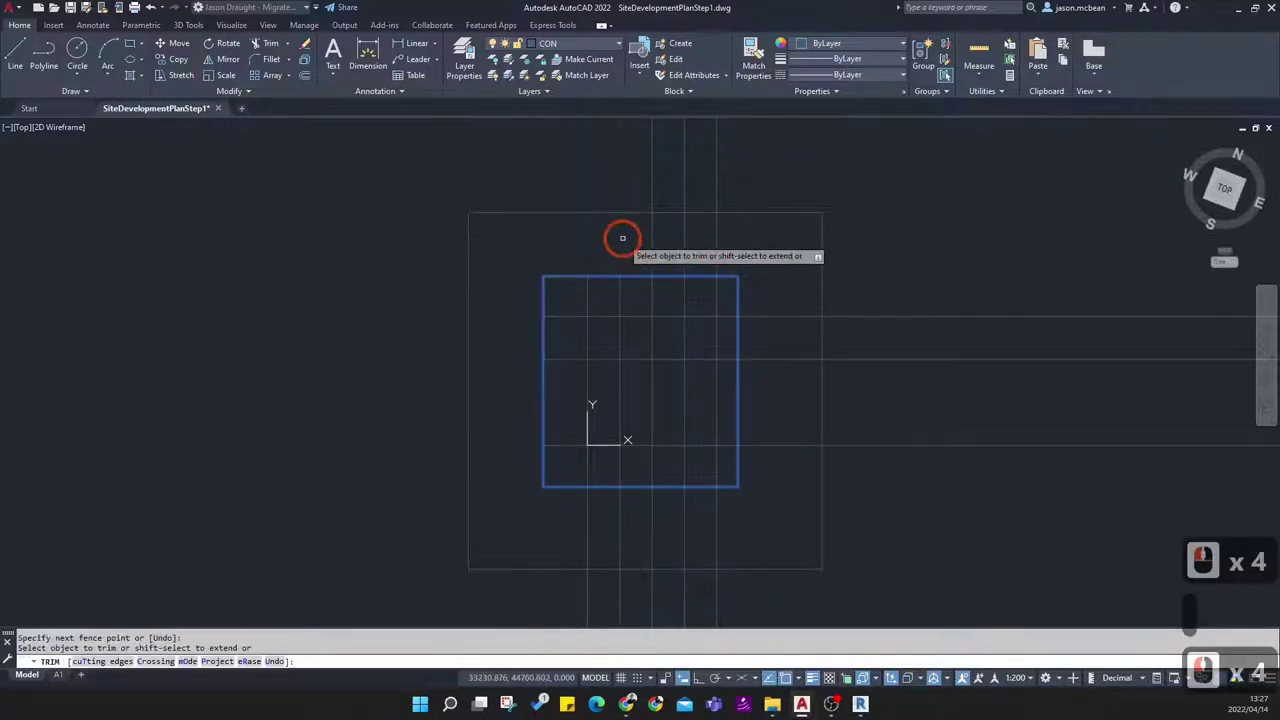
{"action": "mouse_move", "coordinate": [616, 238]}
{"action": "left_mouse_down"}
{"action": "mouse_move", "coordinate": [757, 245]}
{"action": "mouse_move", "coordinate": [771, 523]}
{"action": "mouse_move", "coordinate": [535, 505]}
{"action": "left_mouse_up"}
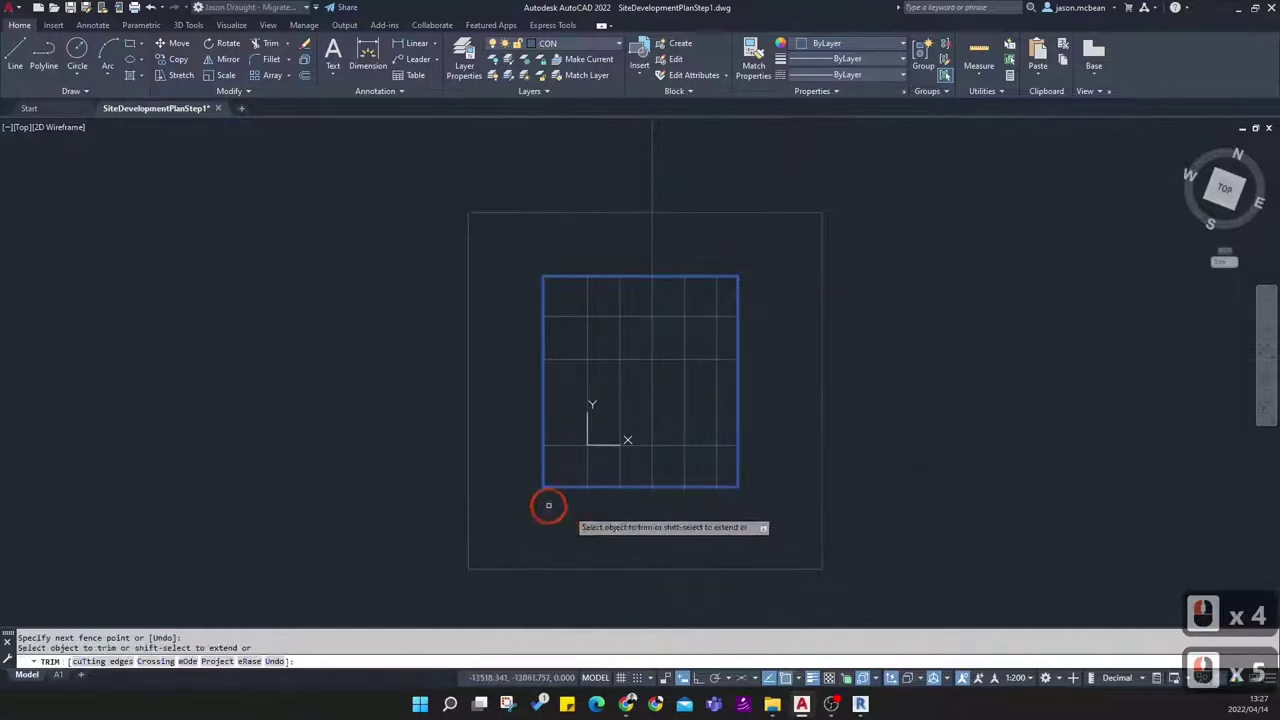
Erase the outer and inner rectangles around the trimmed construction-line grid
{"action": "key", "text": "Escape"}
{"action": "left_click", "coordinate": [857, 594]}
{"action": "left_click", "coordinate": [790, 520]}
{"action": "key", "text": "Delete"}
{"action": "left_click", "coordinate": [745, 487]}
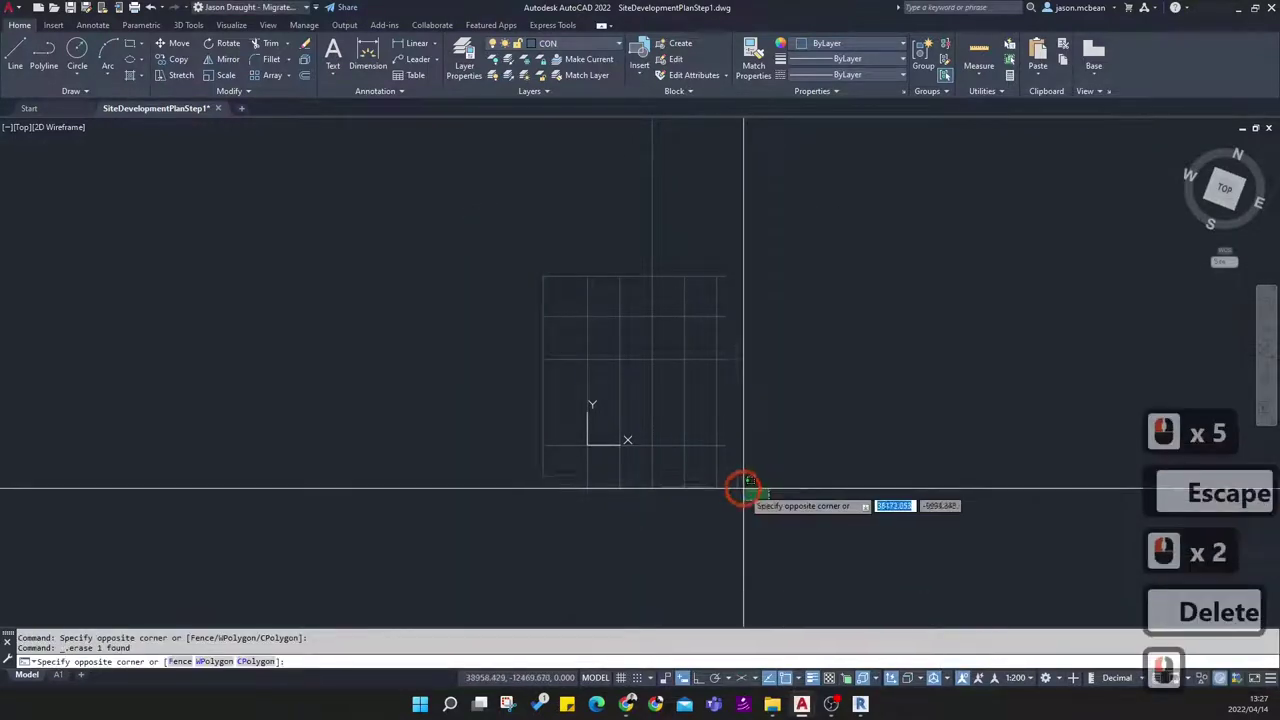
{"action": "left_click", "coordinate": [790, 466]}
{"action": "key", "text": "Delete"}
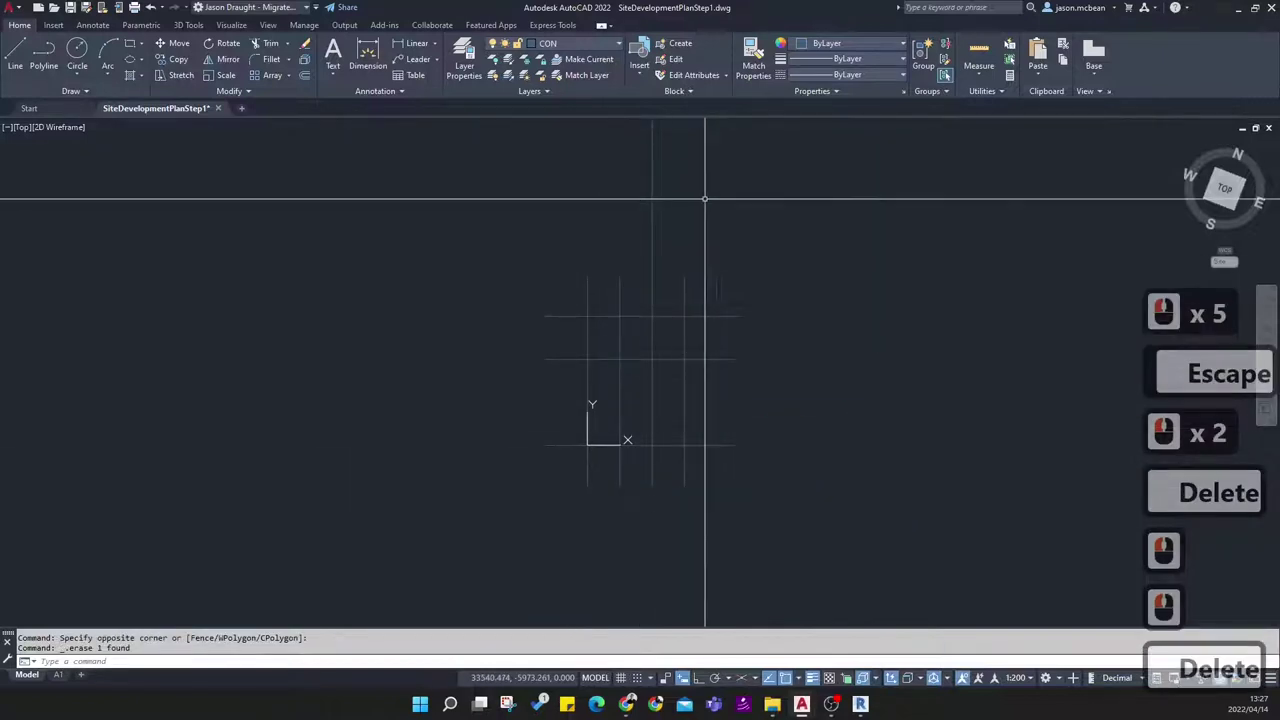
Draw a horizontal construction line through the upper ends of the grid's vertical lines
{"action": "left_click", "coordinate": [500, 186]}
{"action": "left_click", "coordinate": [680, 288]}
{"action": "scroll", "coordinate": [694, 320], "scroll_direction": "up", "scroll_amount": 3}
{"action": "key", "text": "Escape"}
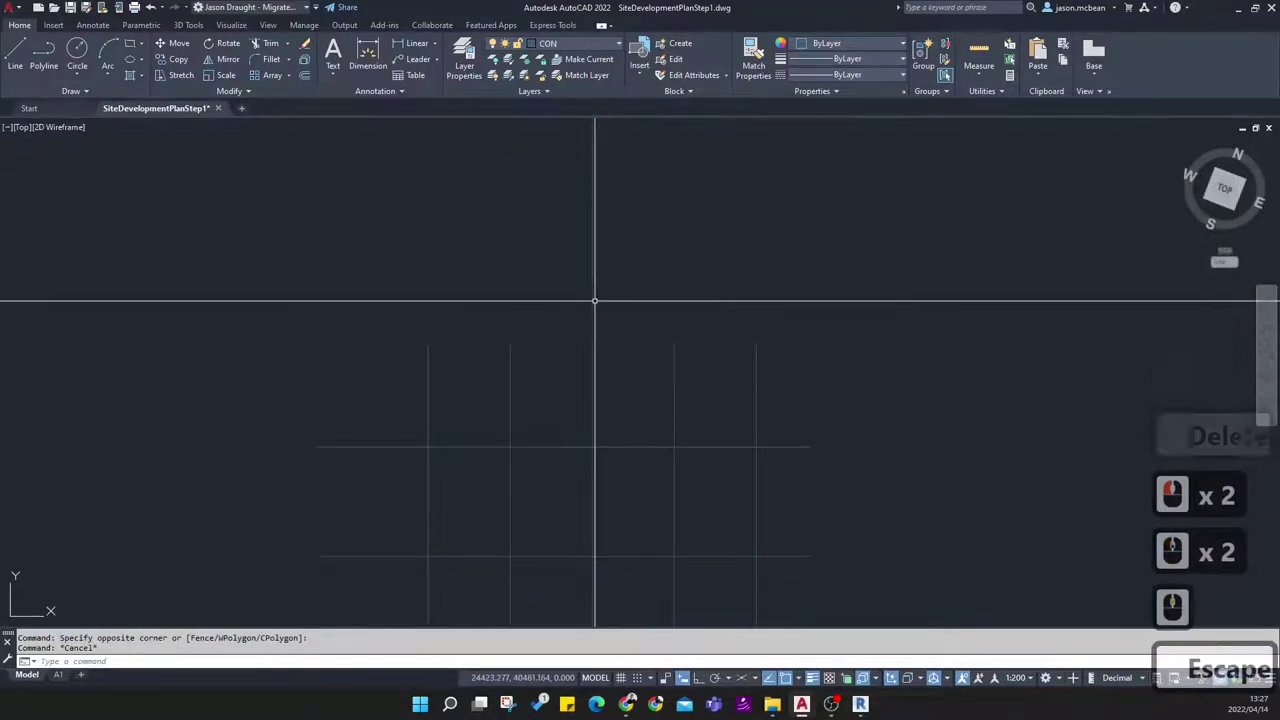
{"action": "scroll", "coordinate": [605, 297], "scroll_direction": "down", "scroll_amount": 1}
{"action": "type", "text": "xl"}
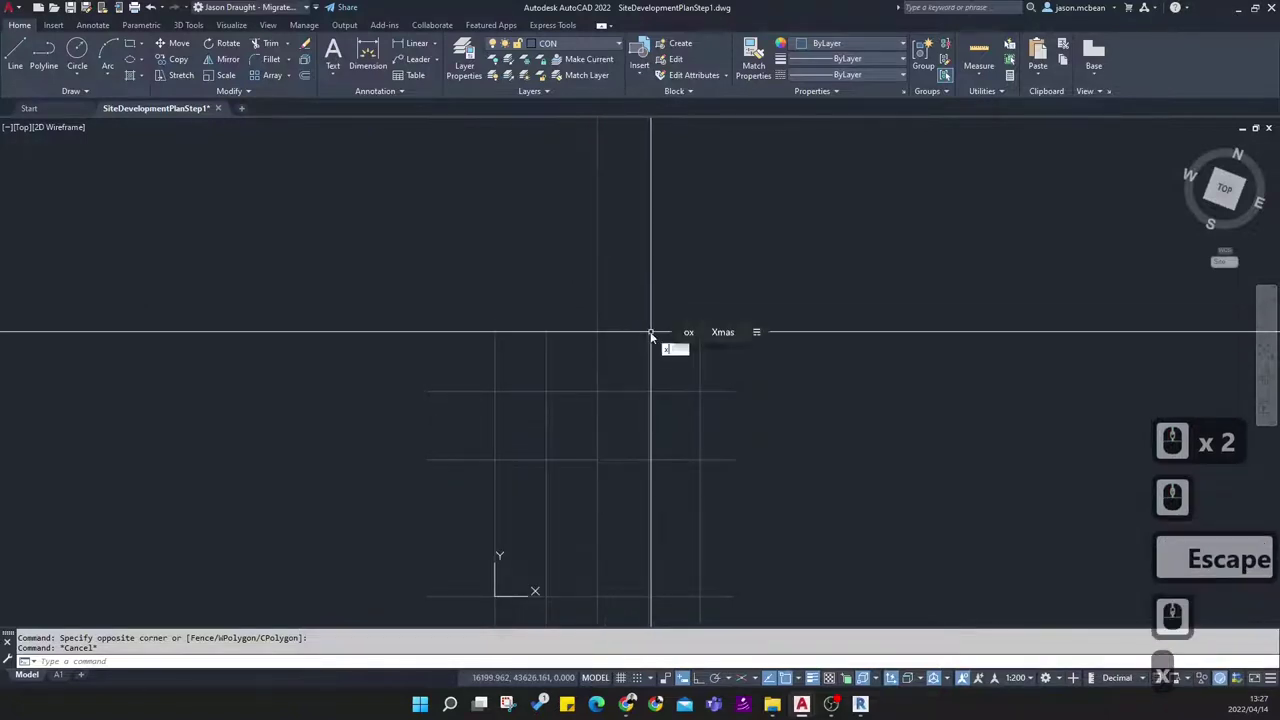
{"action": "key", "text": "Return"}
{"action": "type", "text": "h"}
{"action": "key", "text": "Return"}
{"action": "left_click", "coordinate": [703, 340]}
{"action": "key", "text": "Escape"}
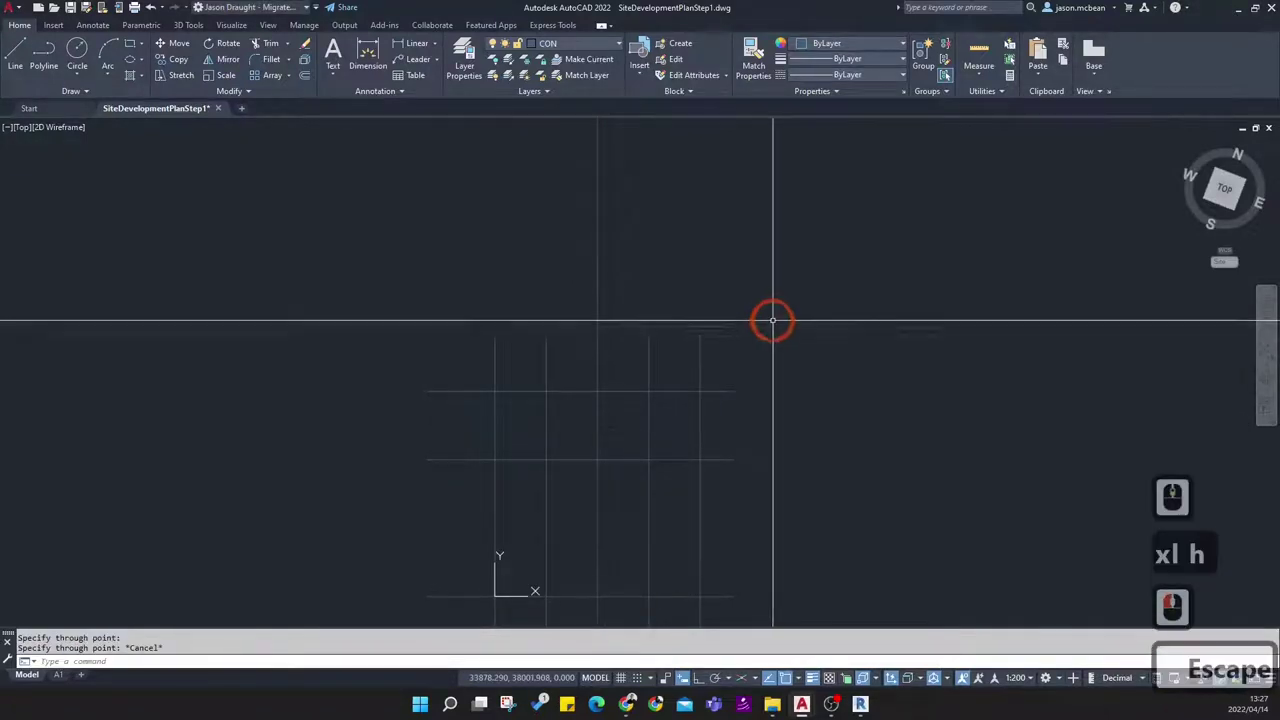
Trim the overlong middle grid line at the new horizontal construction line and erase that horizontal line
{"action": "type", "text": "tr"}
{"action": "key", "text": "Return"}
{"action": "left_click", "coordinate": [537, 290]}
{"action": "left_click", "coordinate": [714, 294]}
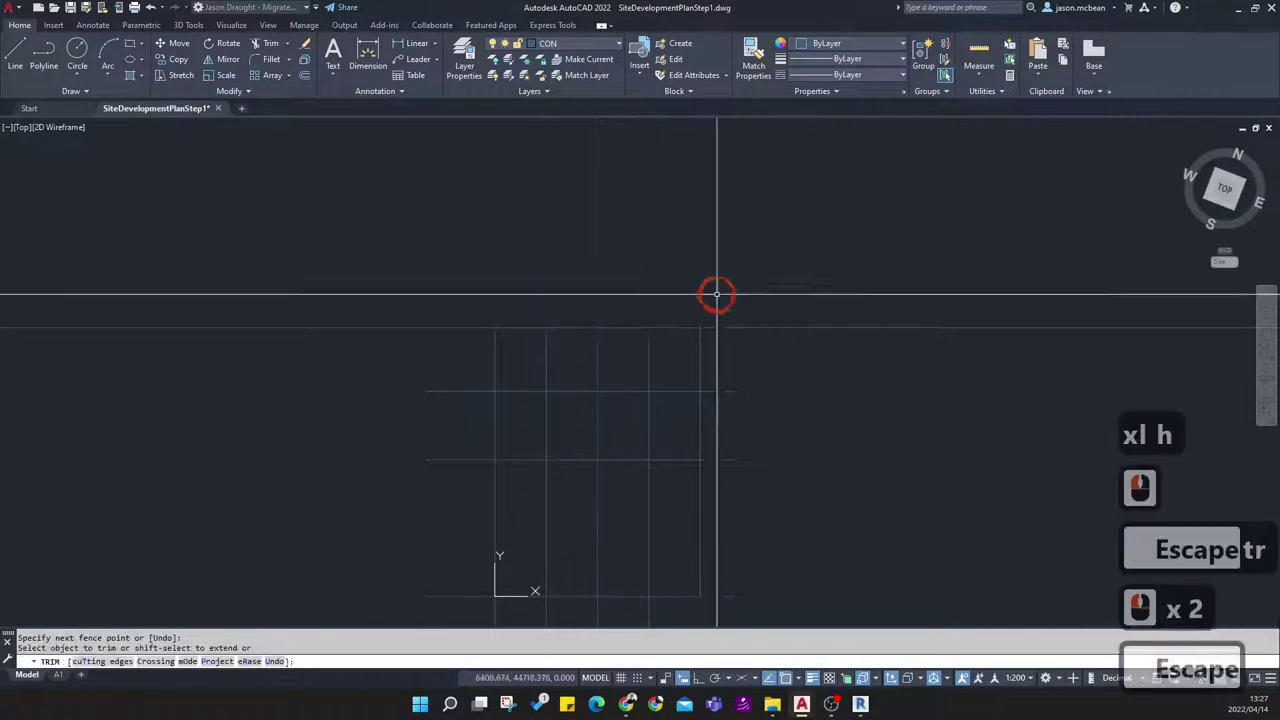
{"action": "key", "text": "Escape"}
{"action": "key", "text": "Escape"}
{"action": "scroll", "coordinate": [829, 423], "scroll_direction": "down", "scroll_amount": 4}
{"action": "left_click", "coordinate": [829, 423]}
{"action": "left_click", "coordinate": [826, 297]}
{"action": "key", "text": "Delete"}
Unisolate the layers hidden around the construction grid and check the on/off states in the layer list
{"action": "scroll", "coordinate": [788, 320], "scroll_direction": "up", "scroll_amount": 4}
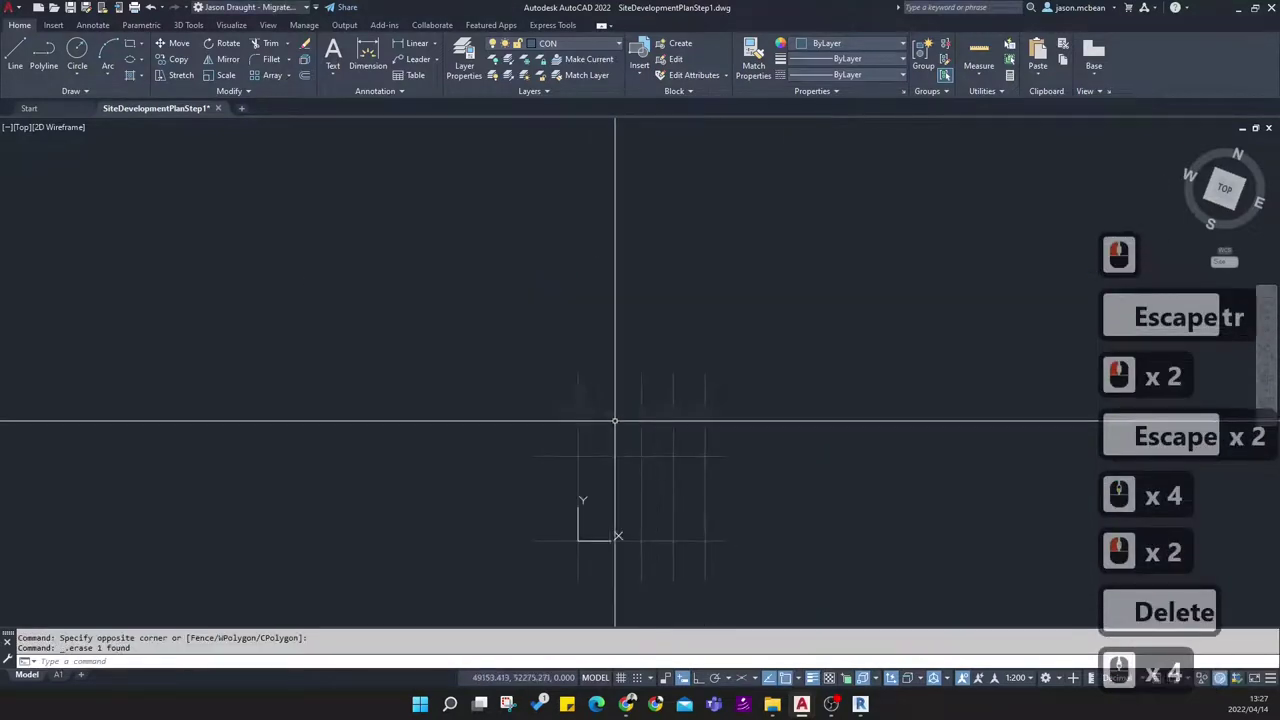
{"action": "left_click", "coordinate": [508, 77]}
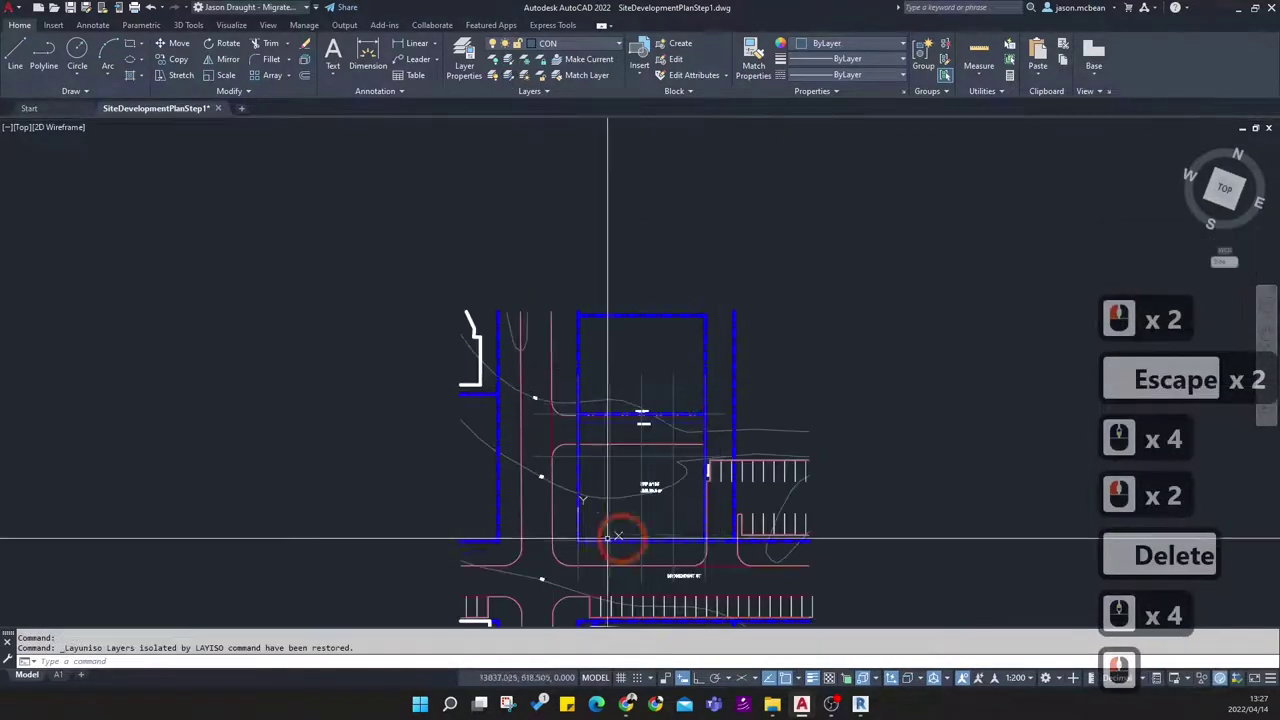
{"action": "middle_click_drag", "start_coordinate": [662, 473], "coordinate": [634, 429]}
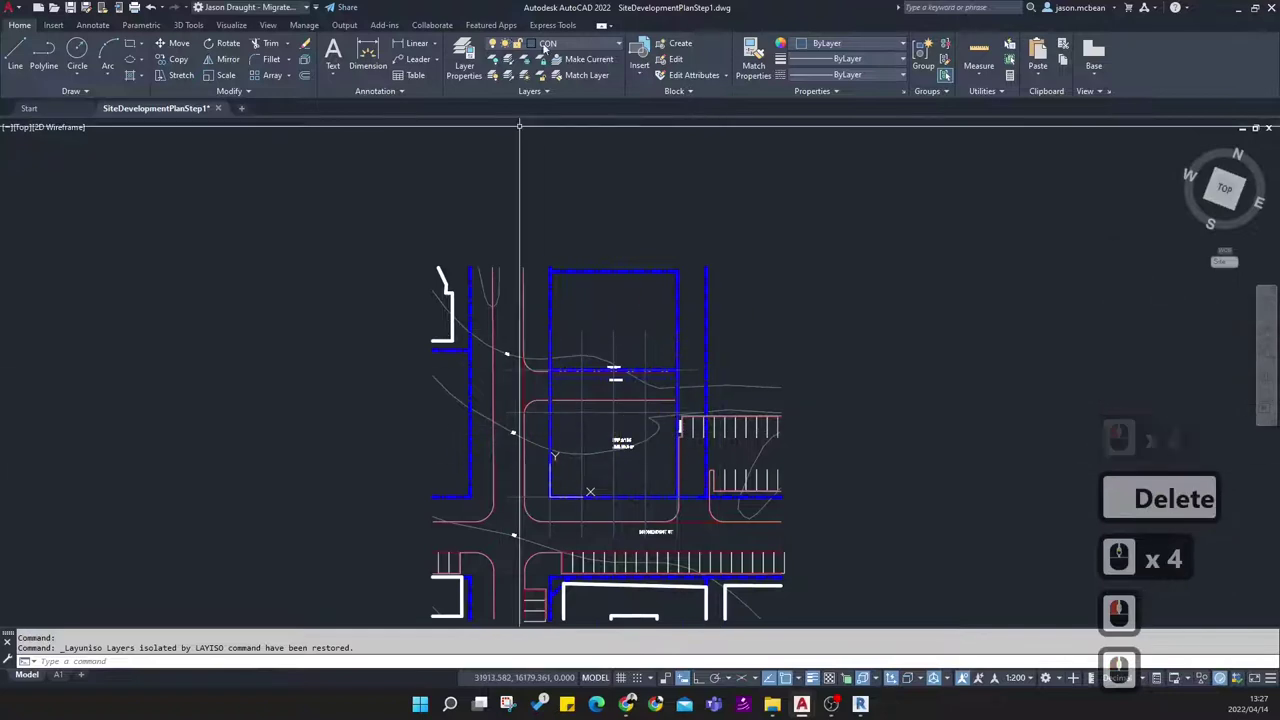
{"action": "left_click", "coordinate": [597, 50]}
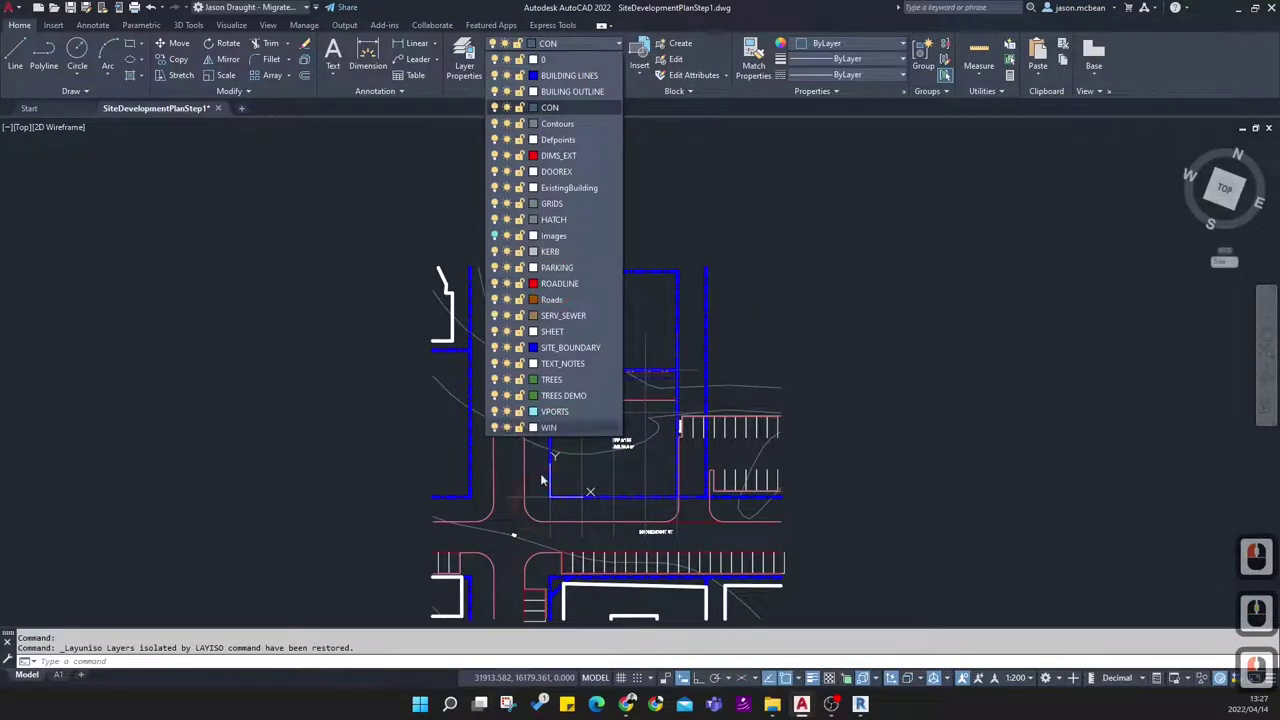
{"action": "left_click", "coordinate": [811, 237]}
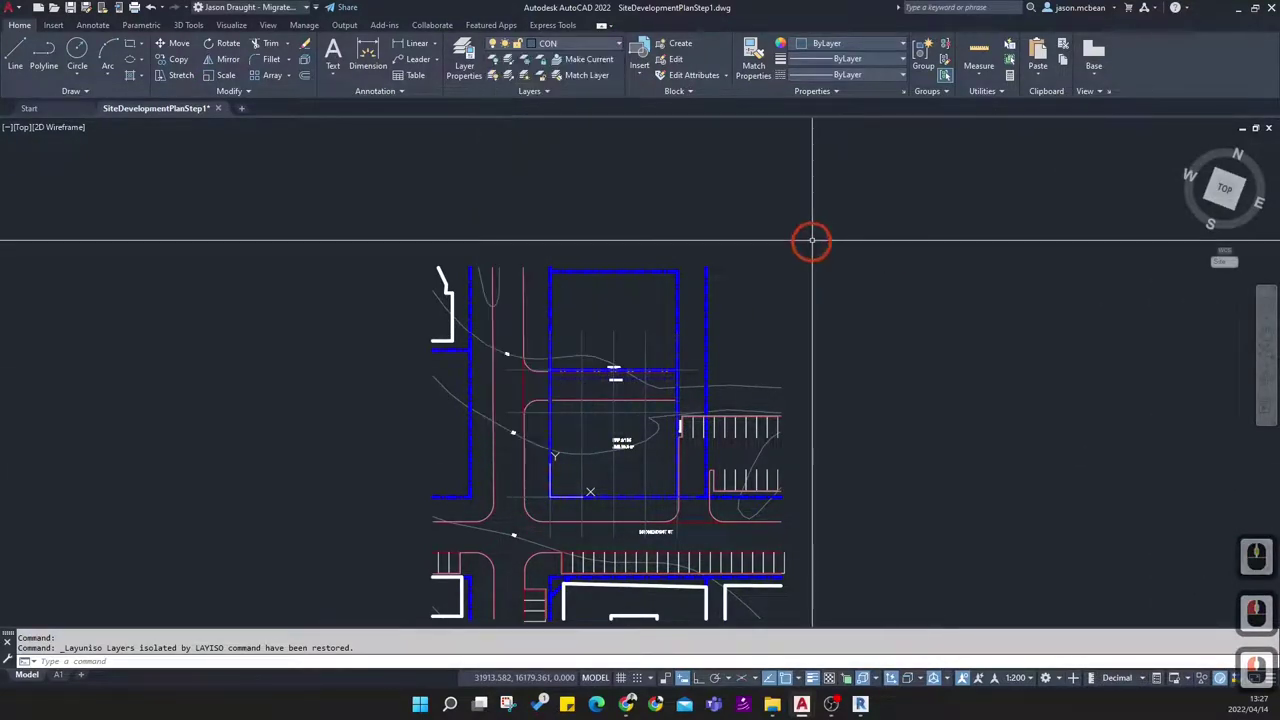
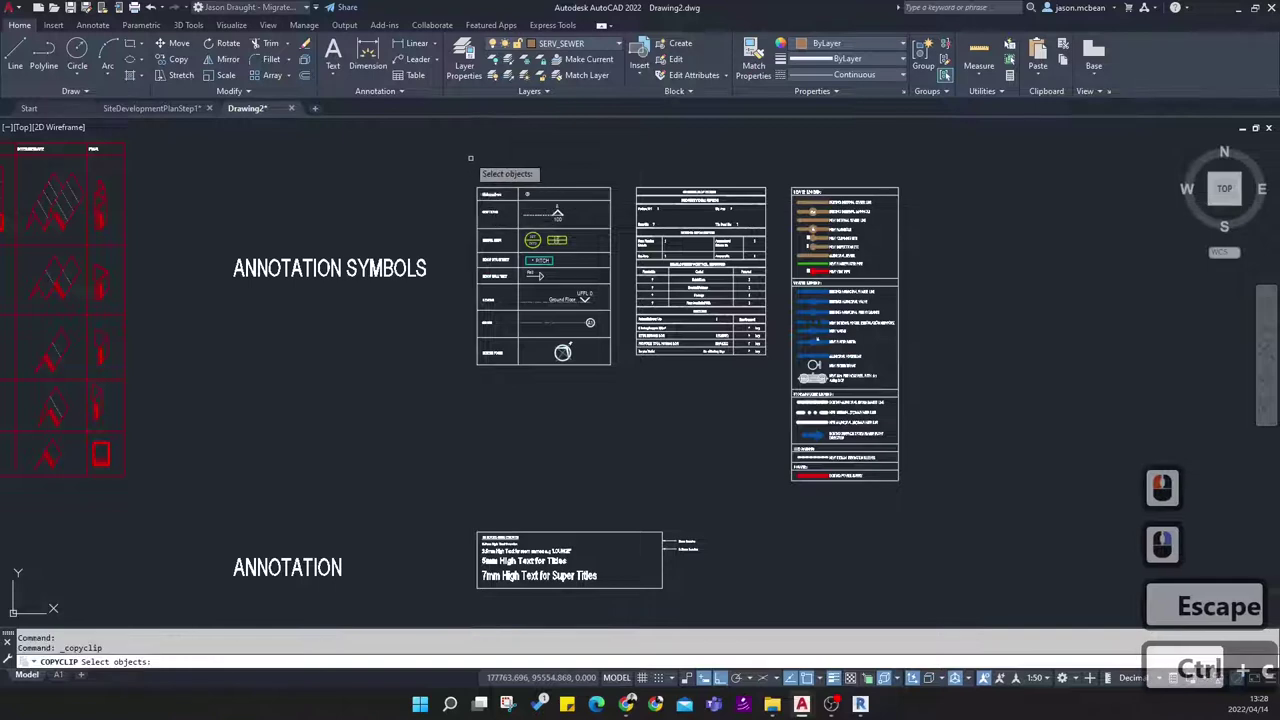
Copy the annotation symbols, schedule of rights, services legends, text samples and dimension samples from Drawing2 to the clipboard
{"action": "left_click", "coordinate": [1039, 594]}
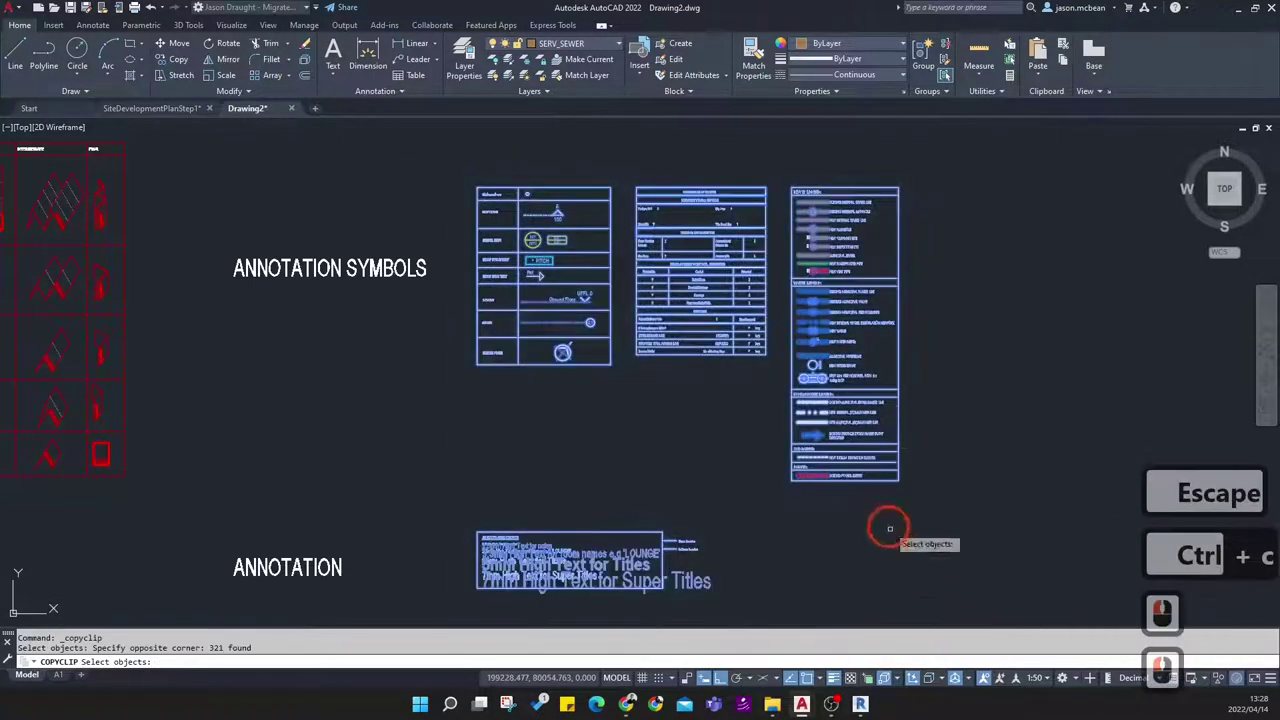
{"action": "middle_click_drag", "start_coordinate": [752, 597], "coordinate": [773, 416]}
{"action": "left_click", "coordinate": [497, 451]}
{"action": "left_click", "coordinate": [613, 527]}
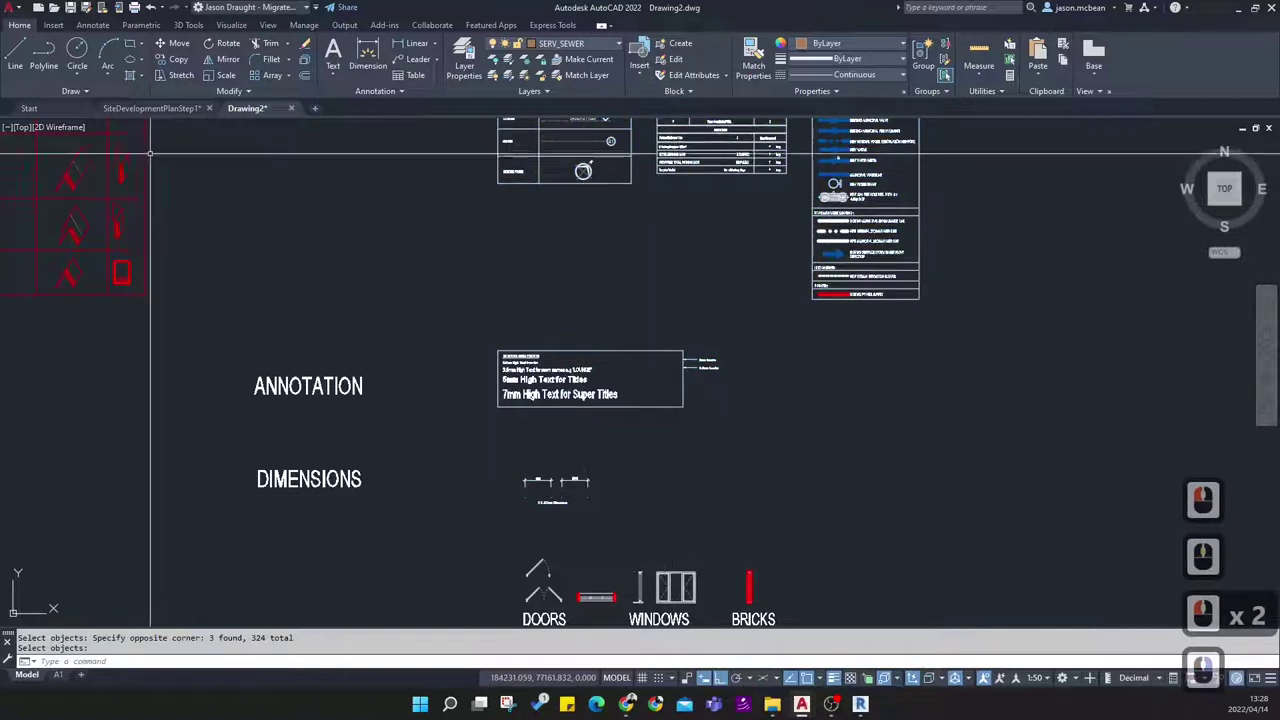
Paste the copied annotation tables into SiteDevelopmentPlanStep1, beside the site plan and close to its upper west corner
{"action": "left_click", "coordinate": [155, 108]}
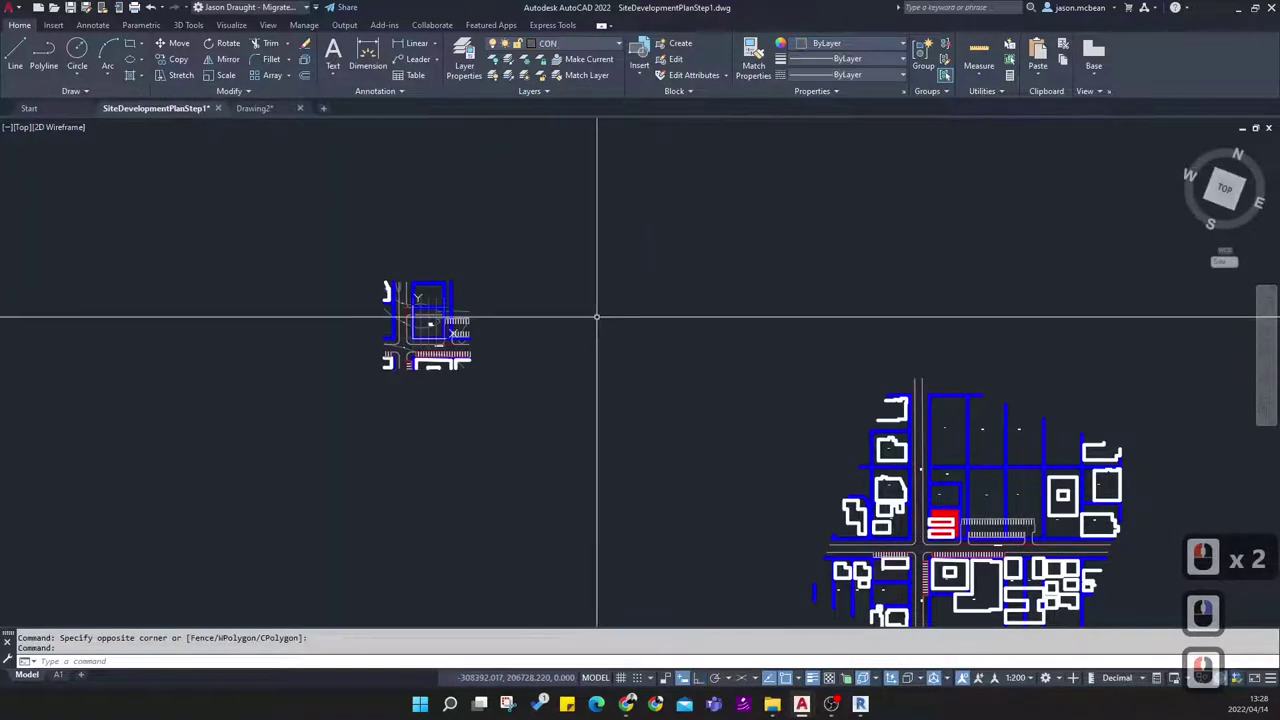
{"action": "key", "text": "ctrl+v"}
{"action": "scroll", "coordinate": [343, 280], "scroll_direction": "up", "scroll_amount": 4}
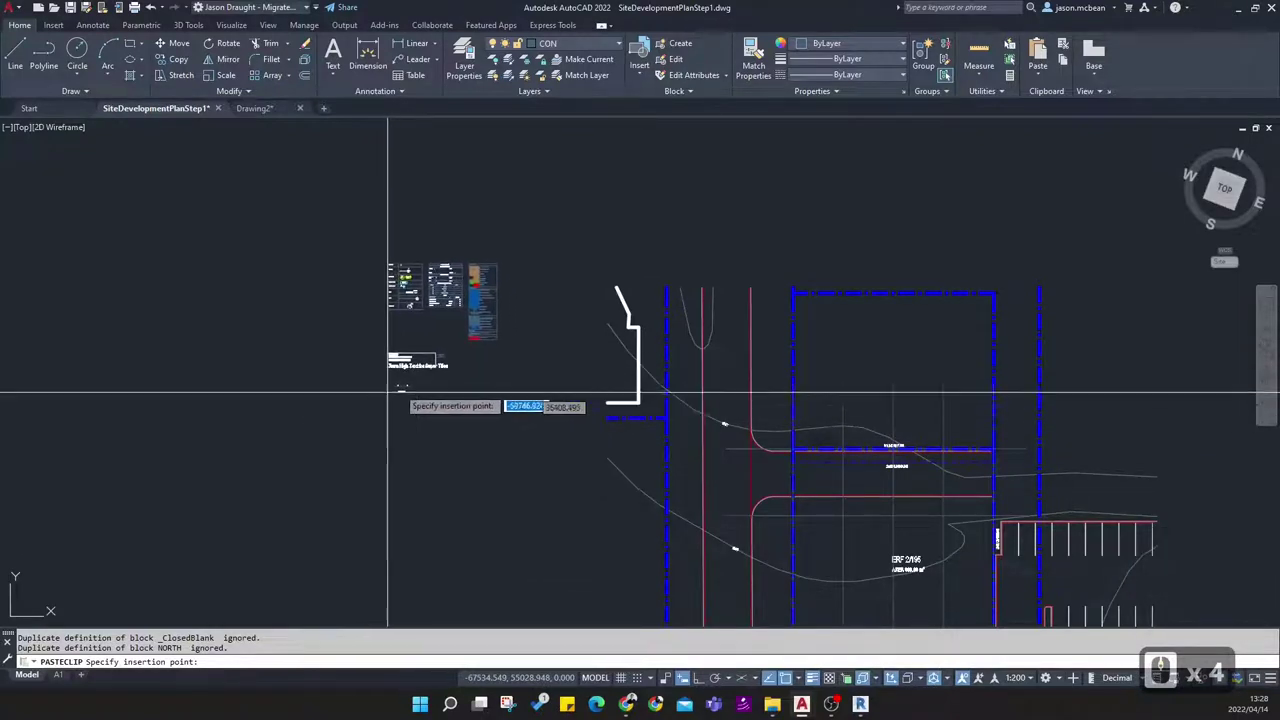
{"action": "left_click", "coordinate": [417, 405]}
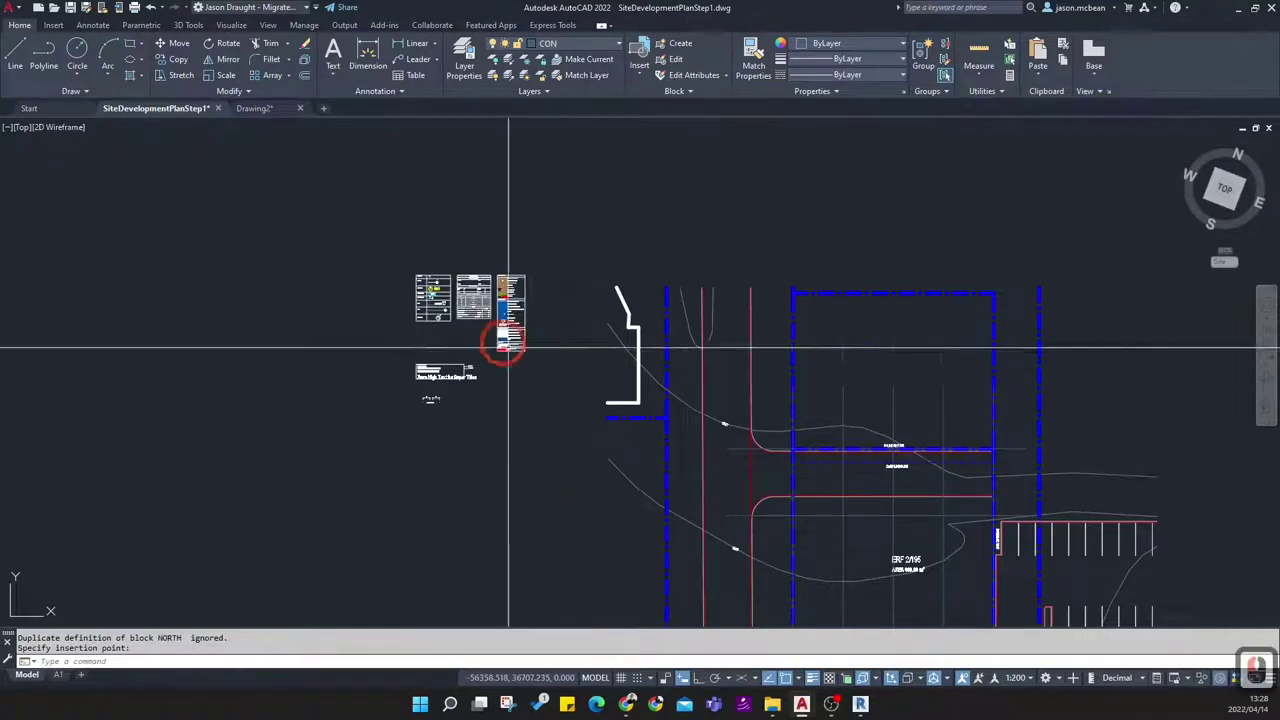
Examine the pasted annotation tables and the site plan around ERF 2/195
{"action": "scroll", "coordinate": [476, 349], "scroll_direction": "down", "scroll_amount": 2}
{"action": "scroll", "coordinate": [485, 343], "scroll_direction": "up", "scroll_amount": 2}
{"action": "key", "text": "Escape"}
{"action": "scroll", "coordinate": [486, 344], "scroll_direction": "up", "scroll_amount": 3}
{"action": "scroll", "coordinate": [728, 523], "scroll_direction": "down", "scroll_amount": 3}
{"action": "middle_click_drag", "start_coordinate": [900, 568], "coordinate": [854, 376]}
{"action": "scroll", "coordinate": [626, 314], "scroll_direction": "up", "scroll_amount": 4}
{"action": "scroll", "coordinate": [626, 314], "scroll_direction": "down", "scroll_amount": 4}
{"action": "scroll", "coordinate": [678, 412], "scroll_direction": "up", "scroll_amount": 3}
{"action": "middle_click_drag", "start_coordinate": [602, 374], "coordinate": [534, 340]}
{"action": "scroll", "coordinate": [534, 340], "scroll_direction": "down", "scroll_amount": 3}
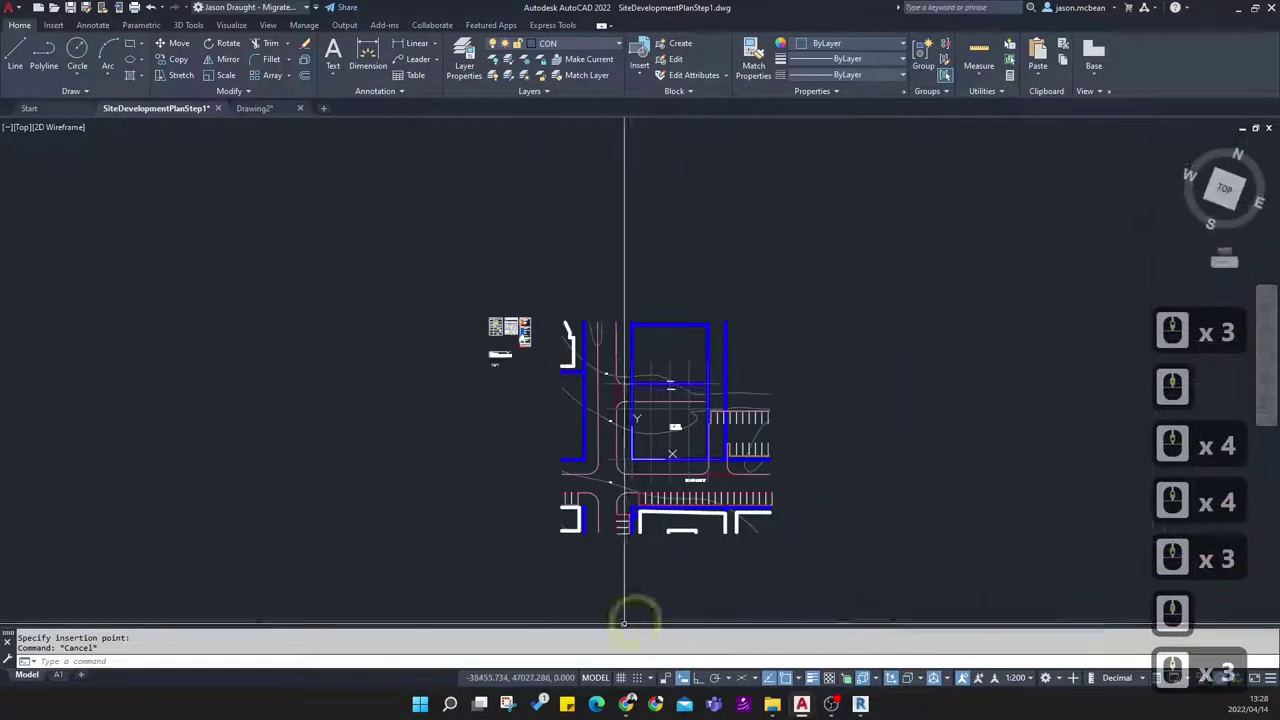
Erase the pasted annotation tables beside the site plan
{"action": "left_click", "coordinate": [438, 285]}
{"action": "left_click", "coordinate": [531, 352]}
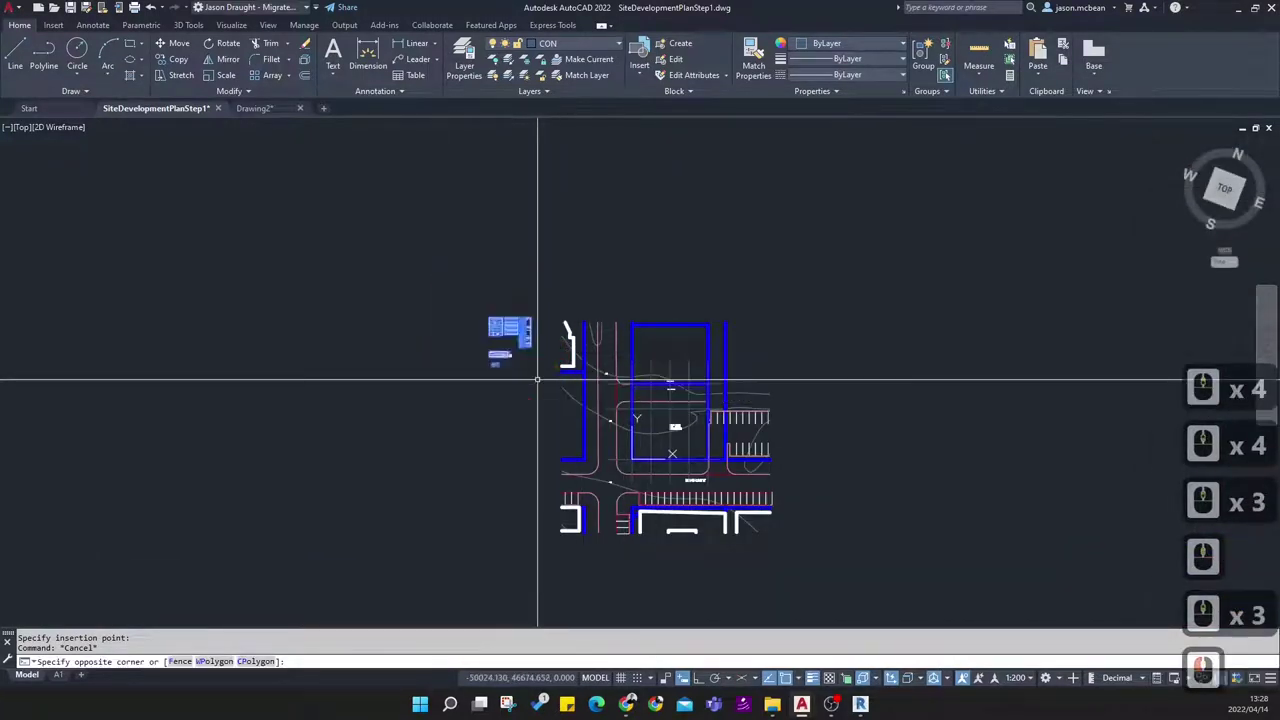
{"action": "key", "text": "Delete"}
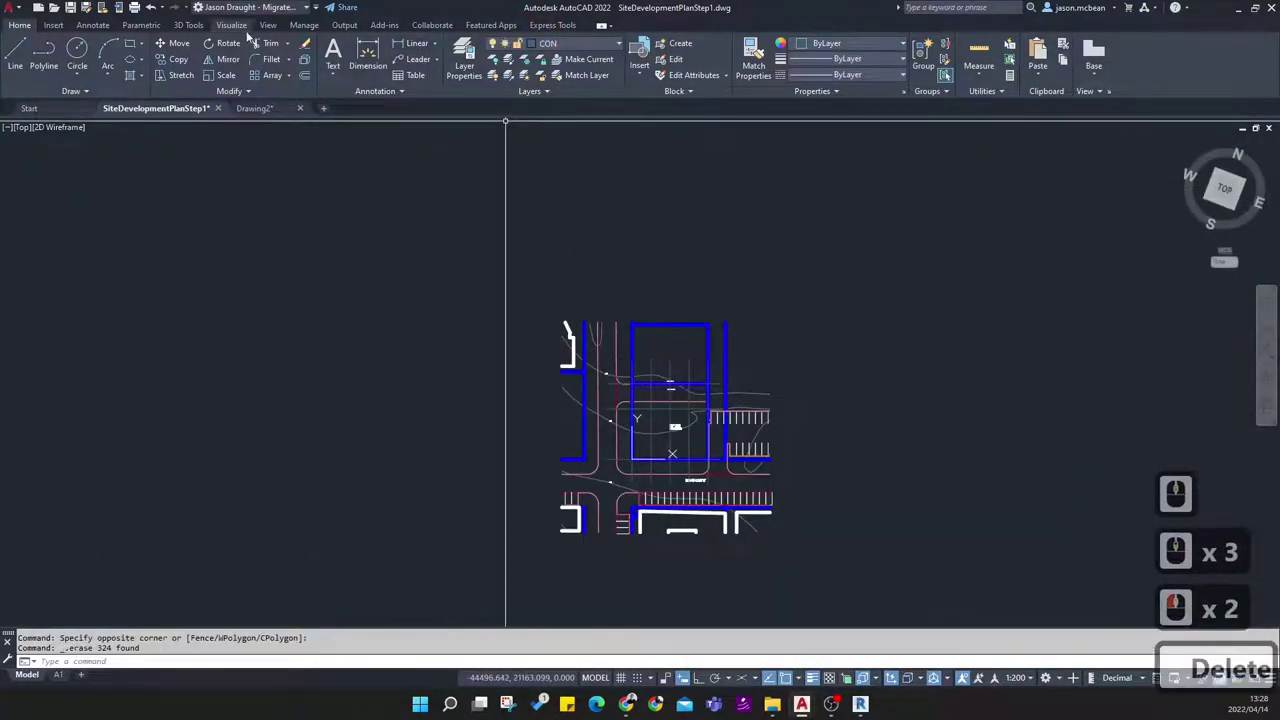
Set the World UCS as the current coordinate system for the site plan drawing
{"action": "left_click", "coordinate": [268, 25]}
{"action": "left_click", "coordinate": [432, 43]}
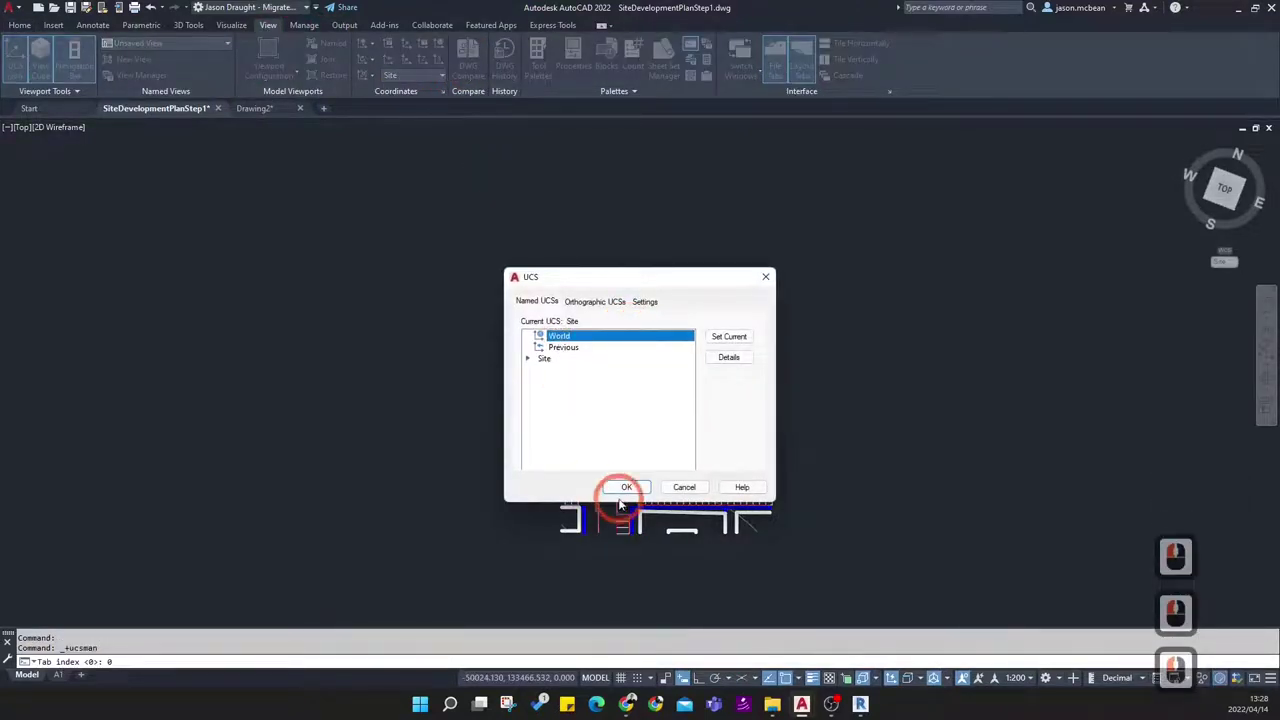
{"action": "left_click", "coordinate": [622, 487]}
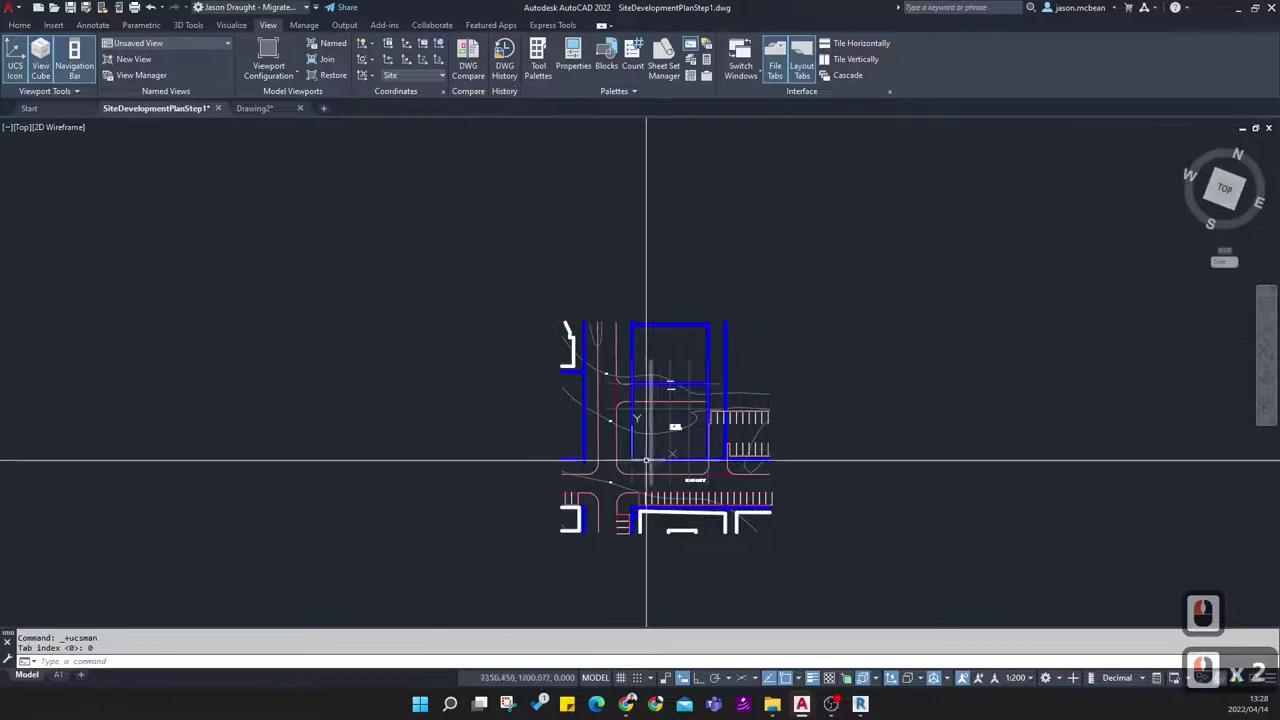
{"action": "double_click", "coordinate": [607, 372]}
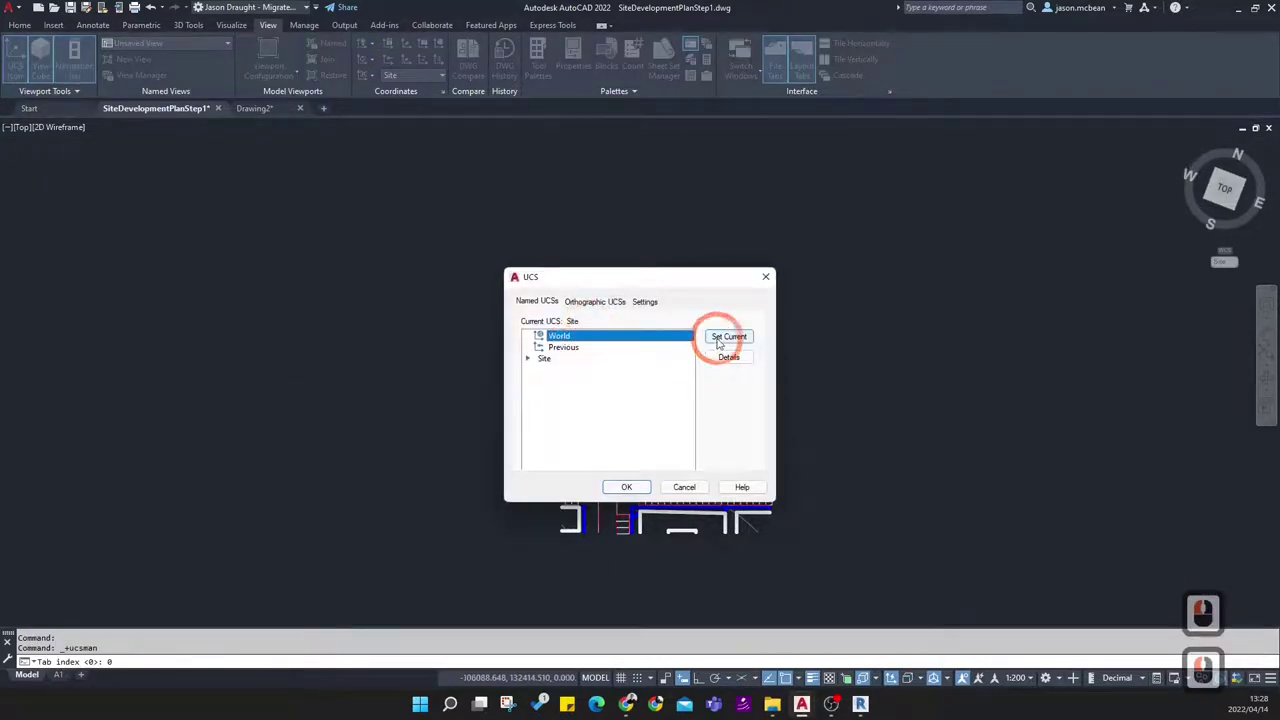
{"action": "left_click", "coordinate": [628, 485]}
Paste the copied annotation tables beside the site plan while the World UCS is current
{"action": "middle_click_drag", "start_coordinate": [242, 411], "coordinate": [744, 414]}
{"action": "key", "text": "ctrl+v"}
{"action": "scroll", "coordinate": [506, 440], "scroll_direction": "up", "scroll_amount": 5}
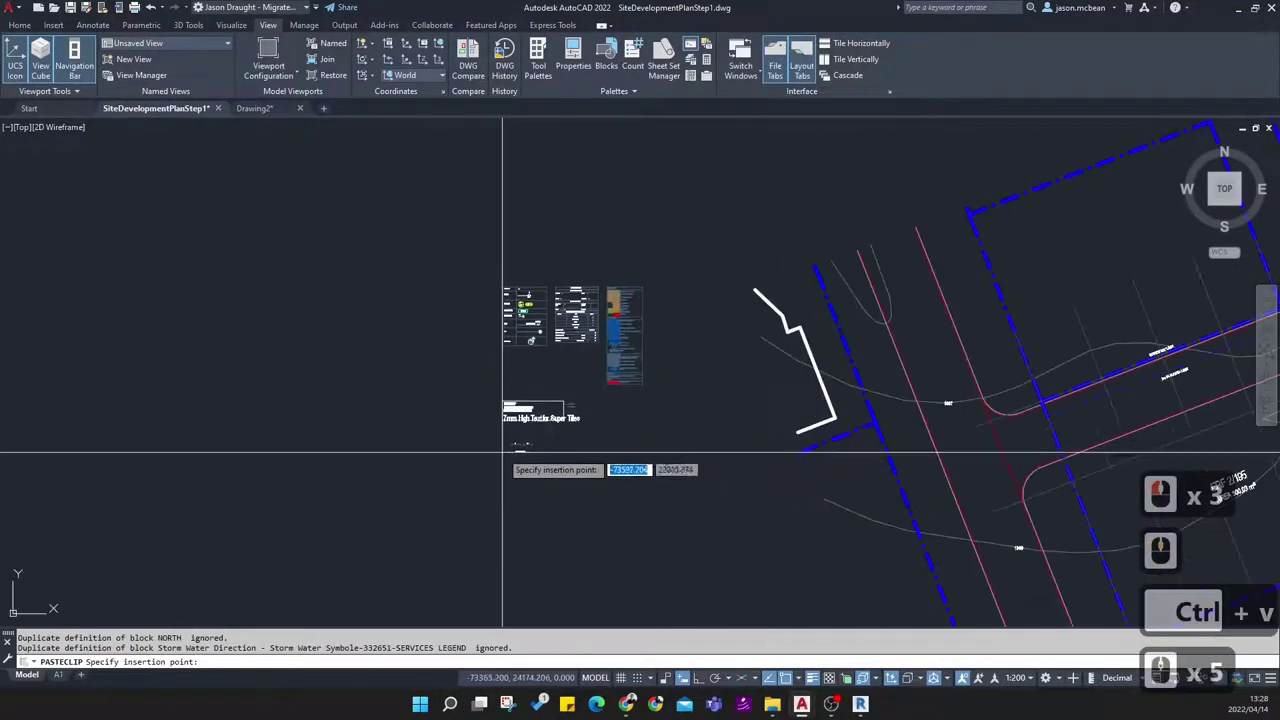
{"action": "left_click", "coordinate": [665, 349]}
{"action": "key", "text": "Escape"}
Set the named Site UCS as the current coordinate system again
{"action": "middle_click_drag", "start_coordinate": [734, 471], "coordinate": [514, 434]}
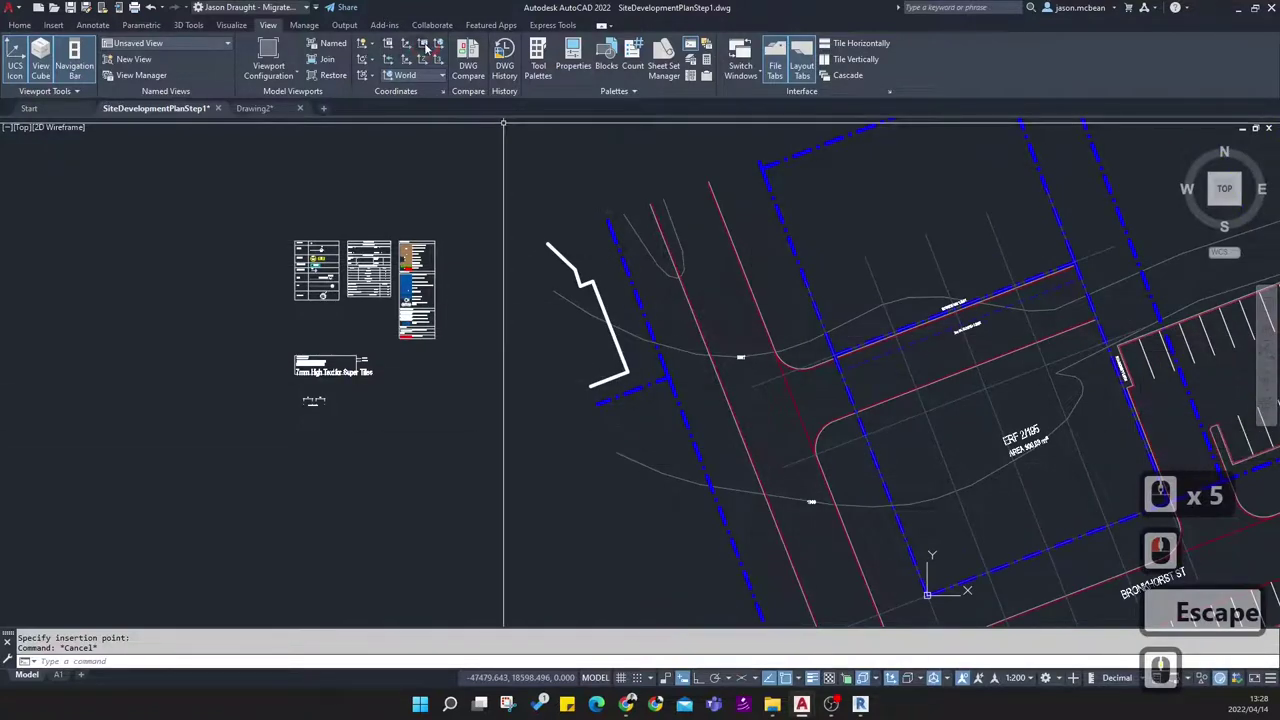
{"action": "left_click", "coordinate": [425, 47]}
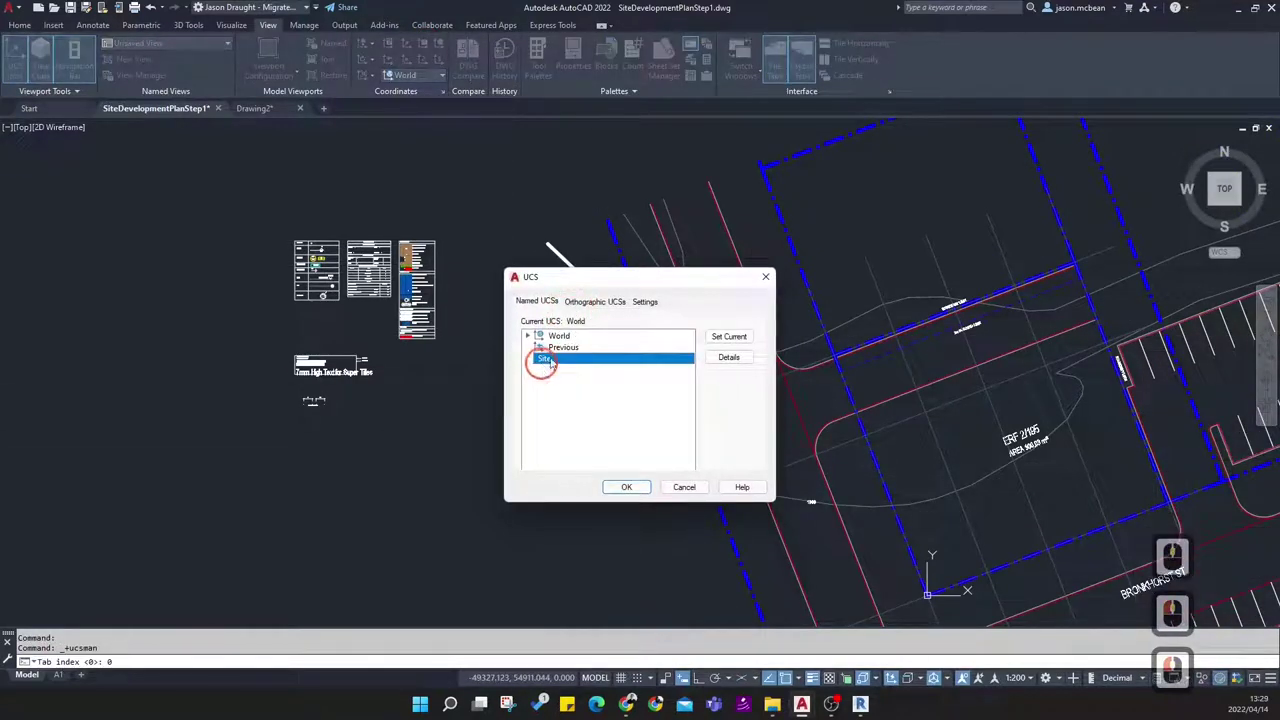
{"action": "left_click", "coordinate": [627, 487]}
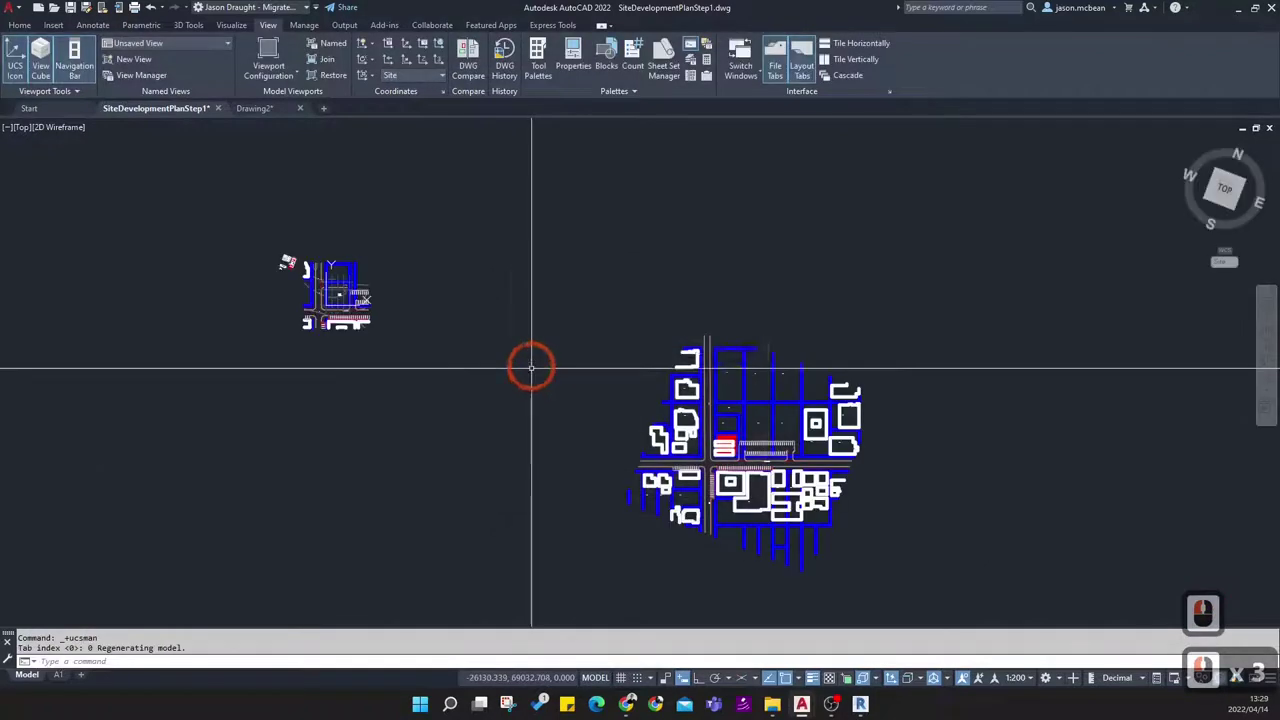
Examine the orientation and contents of the pasted annotation symbols, schedule of rights and services legends
{"action": "scroll", "coordinate": [528, 366], "scroll_direction": "up", "scroll_amount": 3}
{"action": "scroll", "coordinate": [481, 466], "scroll_direction": "up", "scroll_amount": 6}
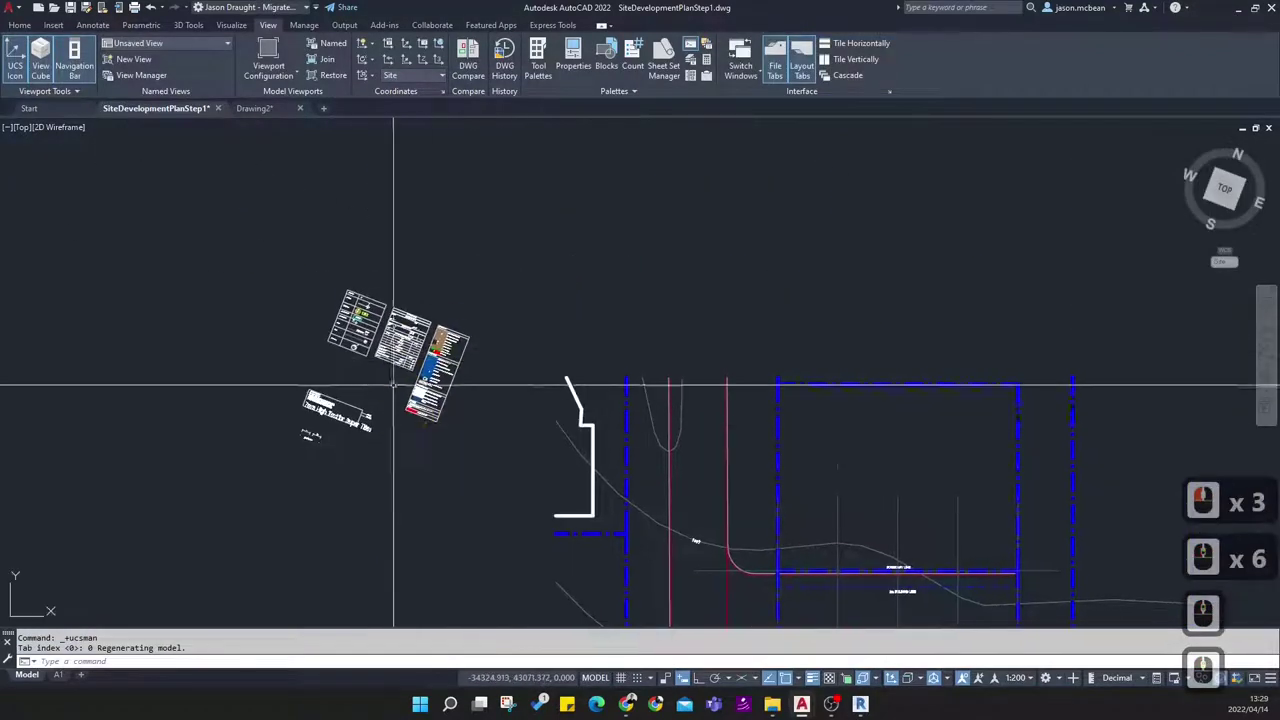
{"action": "scroll", "coordinate": [375, 395], "scroll_direction": "up", "scroll_amount": 3}
{"action": "scroll", "coordinate": [360, 365], "scroll_direction": "down", "scroll_amount": 3}
{"action": "scroll", "coordinate": [290, 395], "scroll_direction": "up", "scroll_amount": 4}
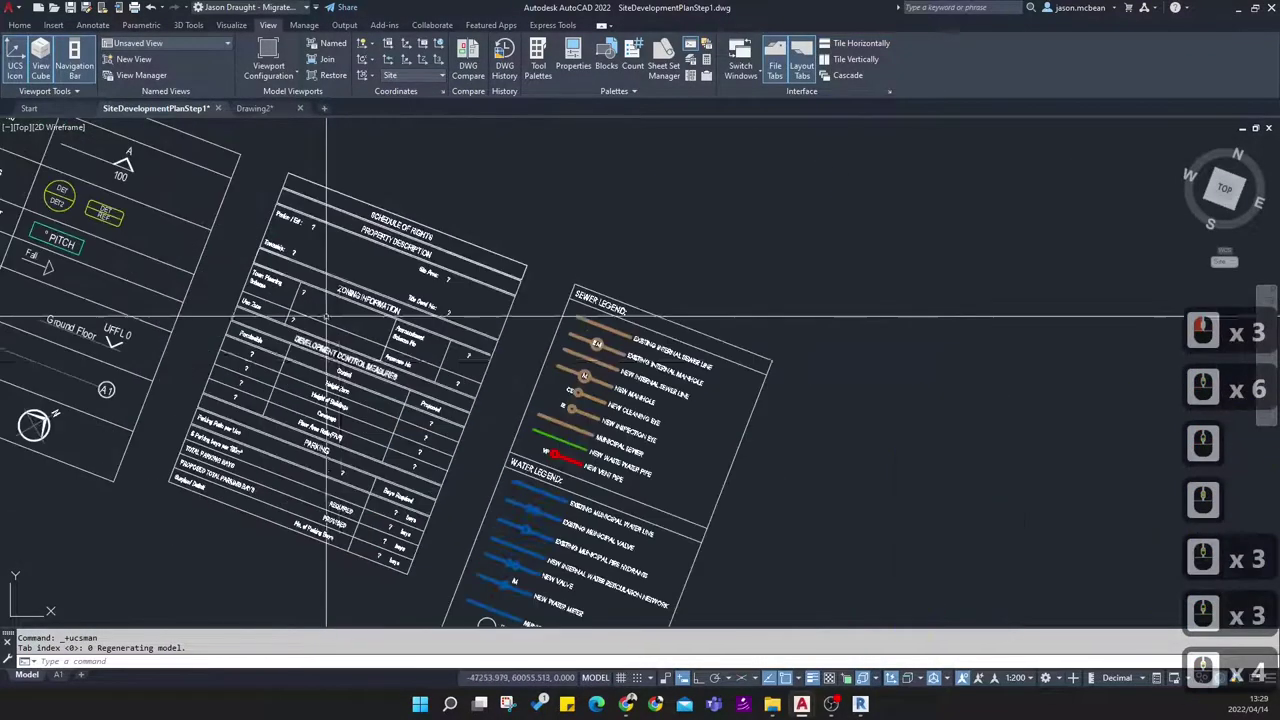
{"action": "middle_click_drag", "start_coordinate": [53, 284], "coordinate": [497, 477]}
{"action": "middle_click_drag", "start_coordinate": [514, 520], "coordinate": [514, 463]}
{"action": "scroll", "coordinate": [521, 503], "scroll_direction": "up", "scroll_amount": 3}
Select the grid line ending at the A1 bubble in the annotation symbols and regenerate the model
{"action": "left_click", "coordinate": [522, 504]}
{"action": "left_click", "coordinate": [553, 440]}
{"action": "key", "text": "Escape"}
{"action": "type", "text": "re"}
{"action": "key", "text": "Return"}
{"action": "key", "text": "Escape"}
{"action": "left_click", "coordinate": [503, 465]}
{"action": "left_click", "coordinate": [454, 420]}
{"action": "type", "text": "re"}
{"action": "key", "text": "space"}
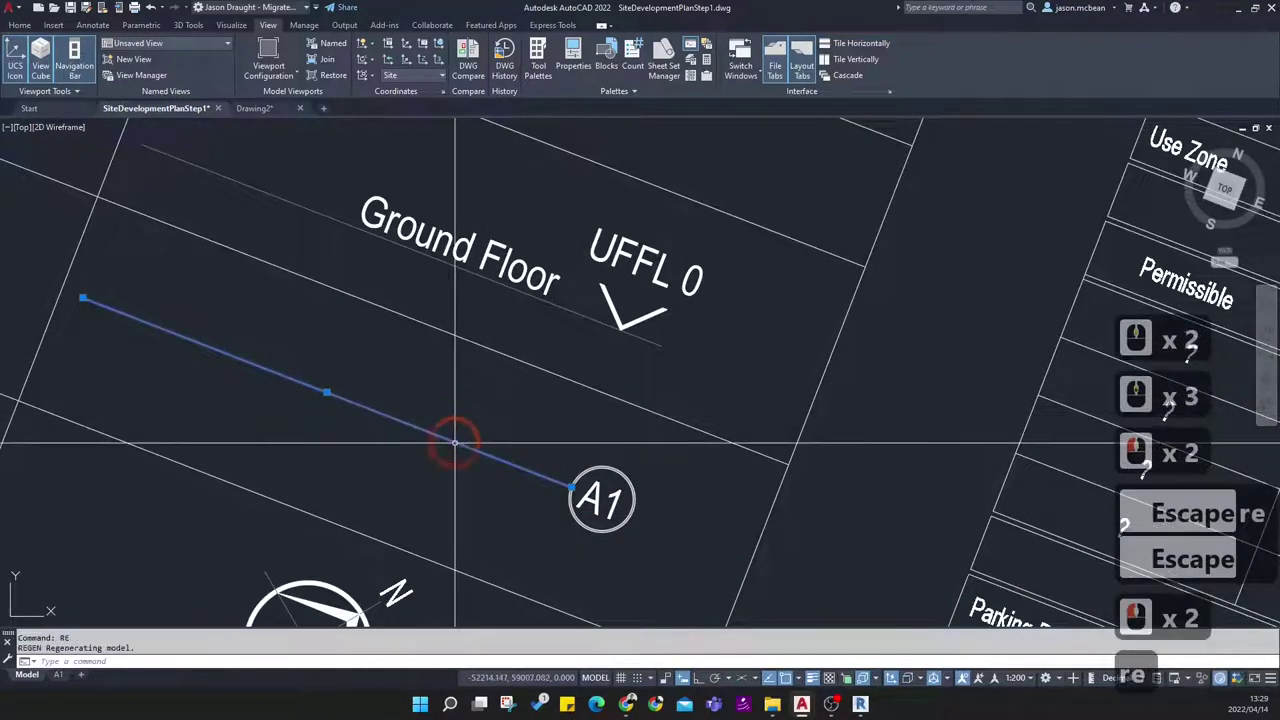
Examine the Site UCS grid lines across ERF 2/195 and their placement relative to the pasted annotation tables
{"action": "key", "text": "Escape"}
{"action": "scroll", "coordinate": [572, 498], "scroll_direction": "down", "scroll_amount": 5}
{"action": "middle_click_drag", "start_coordinate": [722, 503], "coordinate": [382, 318]}
{"action": "scroll", "coordinate": [386, 316], "scroll_direction": "down", "scroll_amount": 3}
{"action": "middle_click_drag", "start_coordinate": [766, 428], "coordinate": [504, 236]}
{"action": "key", "text": "Escape"}
{"action": "scroll", "coordinate": [543, 254], "scroll_direction": "down", "scroll_amount": 3}
{"action": "scroll", "coordinate": [744, 375], "scroll_direction": "up", "scroll_amount": 1}
{"action": "middle_click_drag", "start_coordinate": [744, 375], "coordinate": [694, 357]}
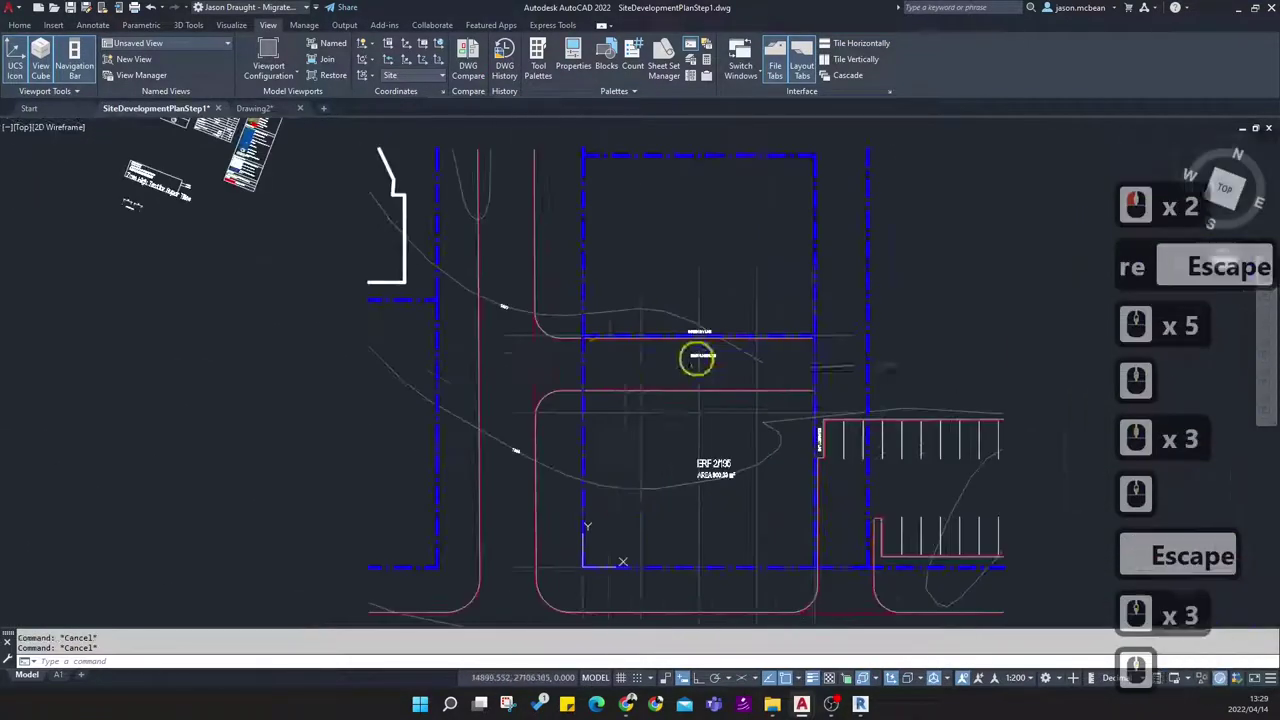
{"action": "middle_click_drag", "start_coordinate": [652, 483], "coordinate": [572, 383]}
{"action": "scroll", "coordinate": [492, 439], "scroll_direction": "up", "scroll_amount": 1}
{"action": "scroll", "coordinate": [489, 454], "scroll_direction": "down", "scroll_amount": 3}
{"action": "scroll", "coordinate": [494, 382], "scroll_direction": "up", "scroll_amount": 4}
{"action": "left_click", "coordinate": [538, 298]}
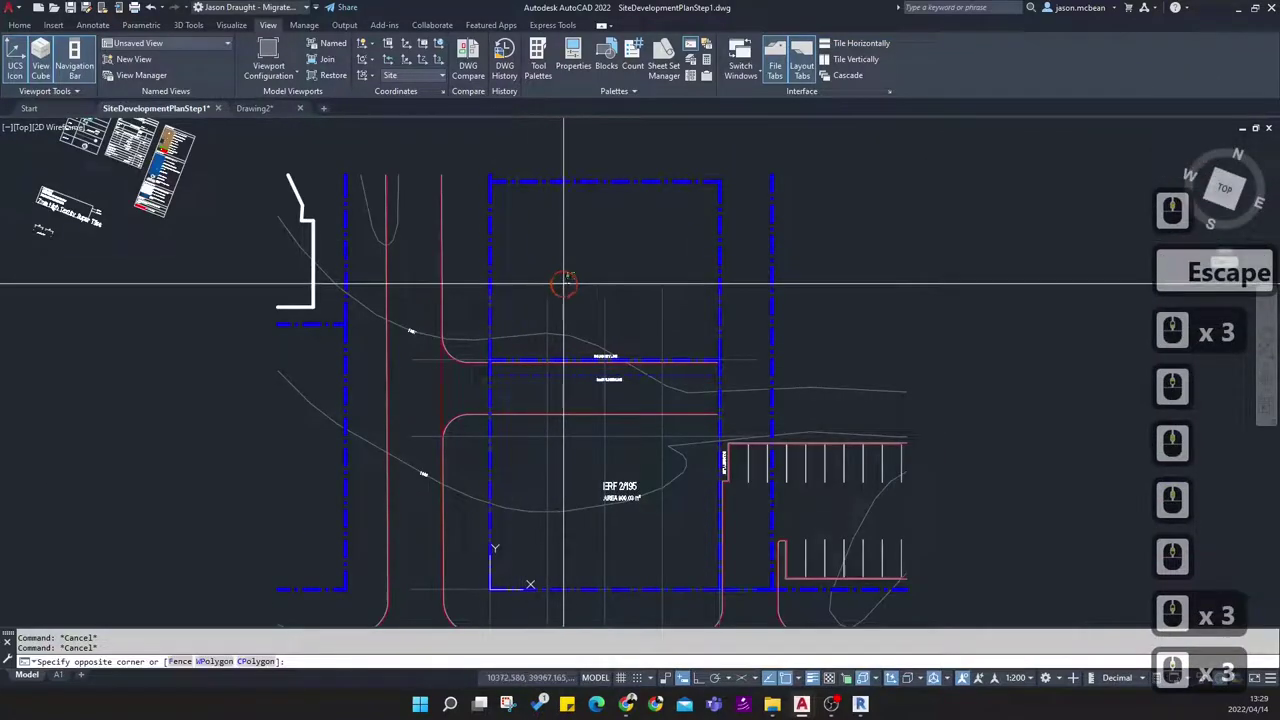
{"action": "key", "text": "Escape"}
{"action": "scroll", "coordinate": [571, 300], "scroll_direction": "down", "scroll_amount": 2}
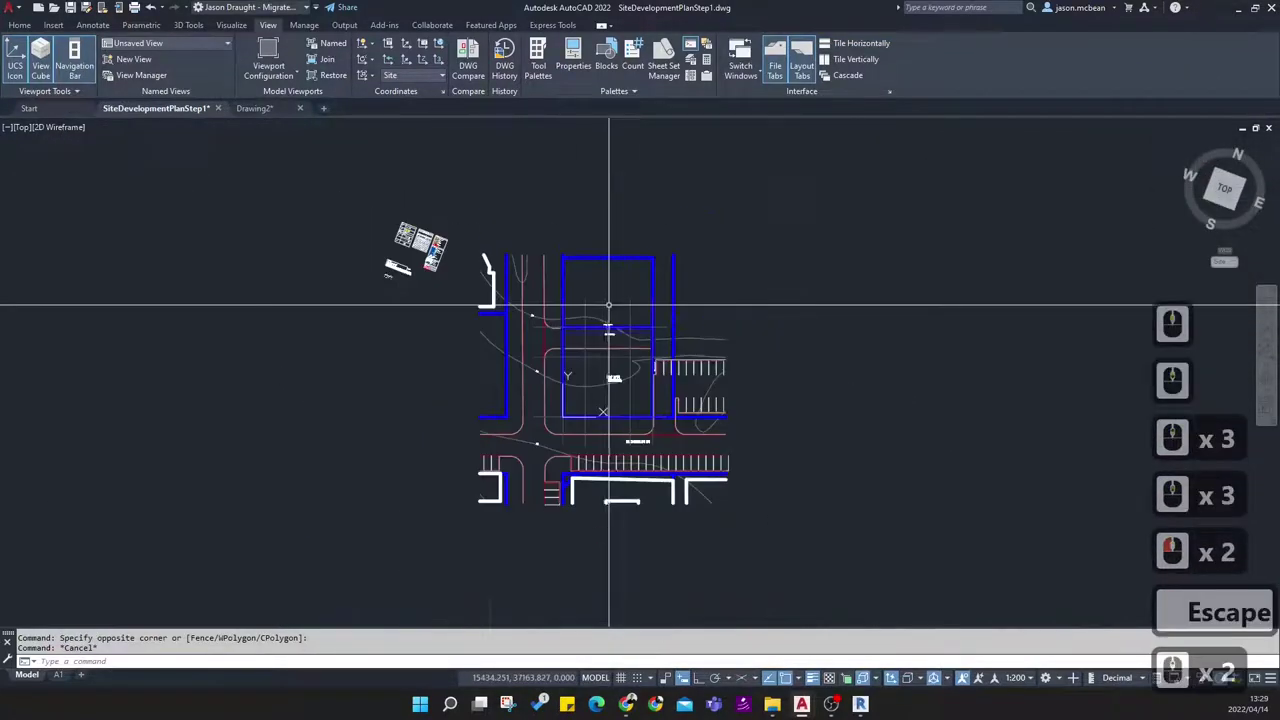
Show the properties of the grid line ending at the A1 bubble and check its linetype and linetype scale
{"action": "scroll", "coordinate": [573, 309], "scroll_direction": "up", "scroll_amount": 3}
{"action": "middle_click_drag", "start_coordinate": [608, 321], "coordinate": [974, 463]}
{"action": "scroll", "coordinate": [974, 463], "scroll_direction": "down", "scroll_amount": 2}
{"action": "scroll", "coordinate": [406, 234], "scroll_direction": "up", "scroll_amount": 3}
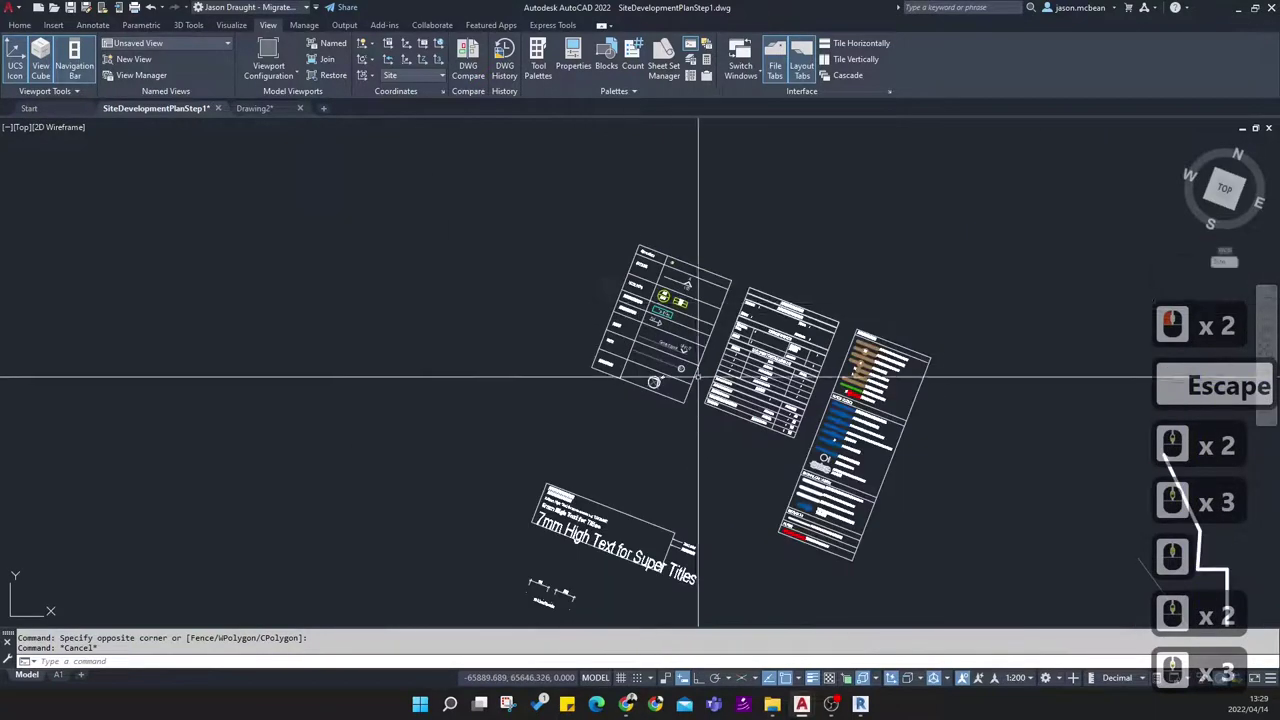
{"action": "scroll", "coordinate": [698, 366], "scroll_direction": "up", "scroll_amount": 4}
{"action": "left_click", "coordinate": [562, 352]}
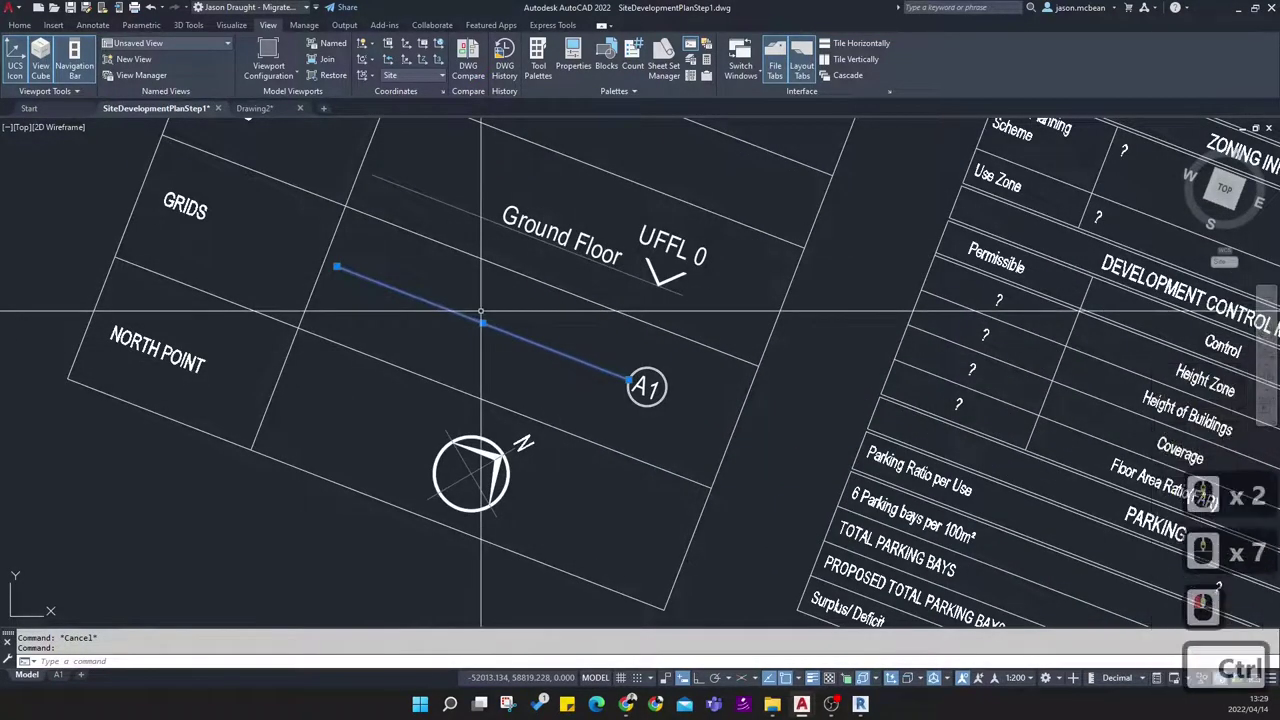
{"action": "key", "text": "ctrl+1"}
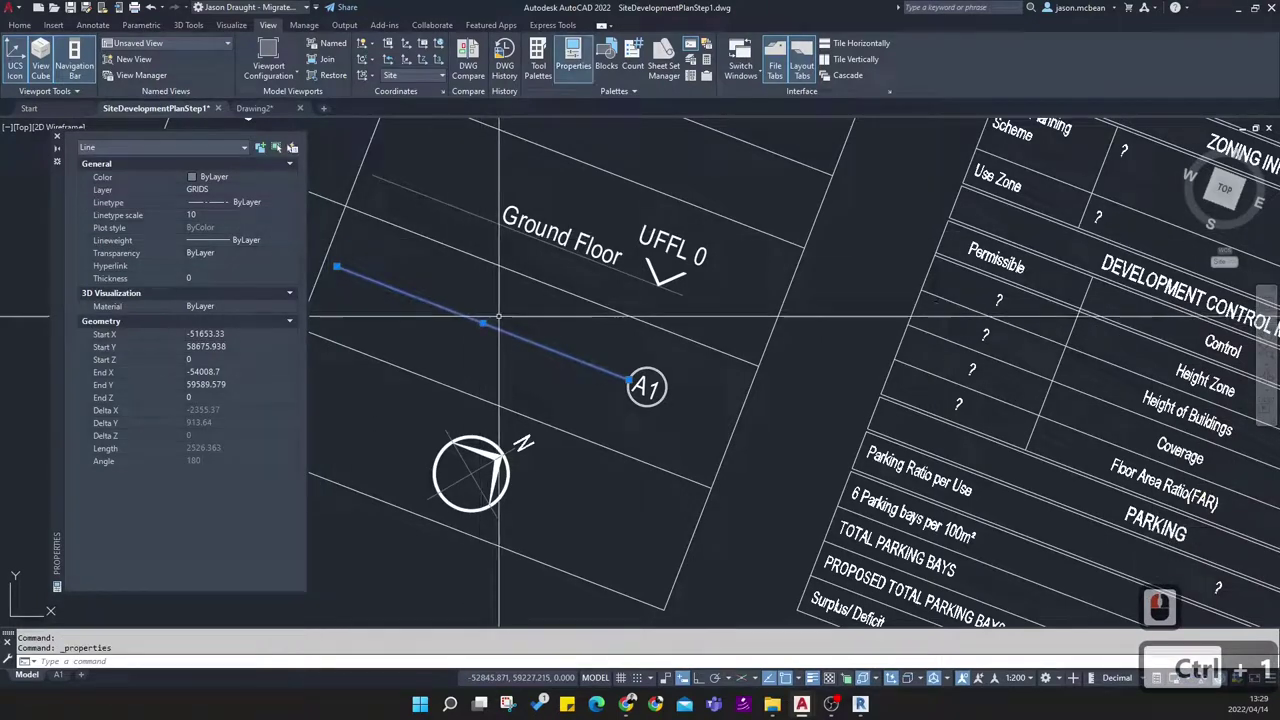
{"action": "key", "text": "Escape"}
{"action": "left_click", "coordinate": [373, 300]}
{"action": "left_click", "coordinate": [449, 297]}
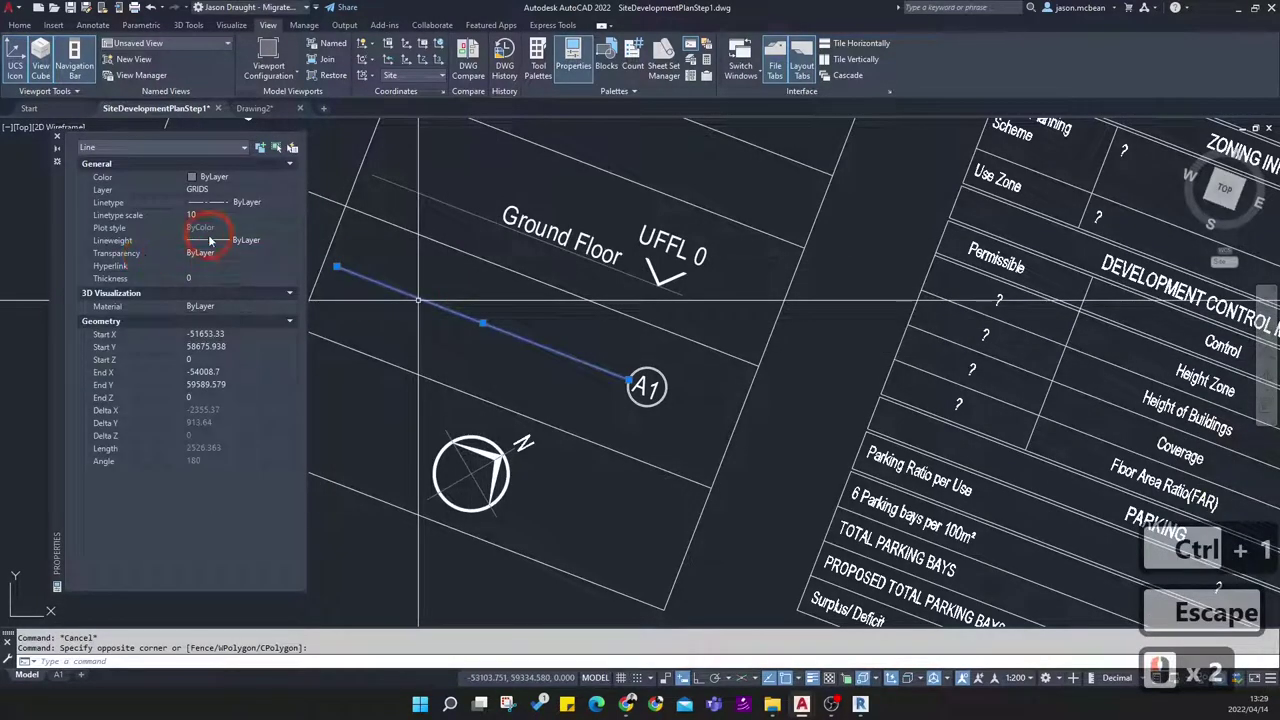
{"action": "left_click", "coordinate": [208, 216]}
{"action": "key", "text": "Escape"}
{"action": "key", "text": "Escape"}
{"action": "scroll", "coordinate": [668, 398], "scroll_direction": "down", "scroll_amount": 2}
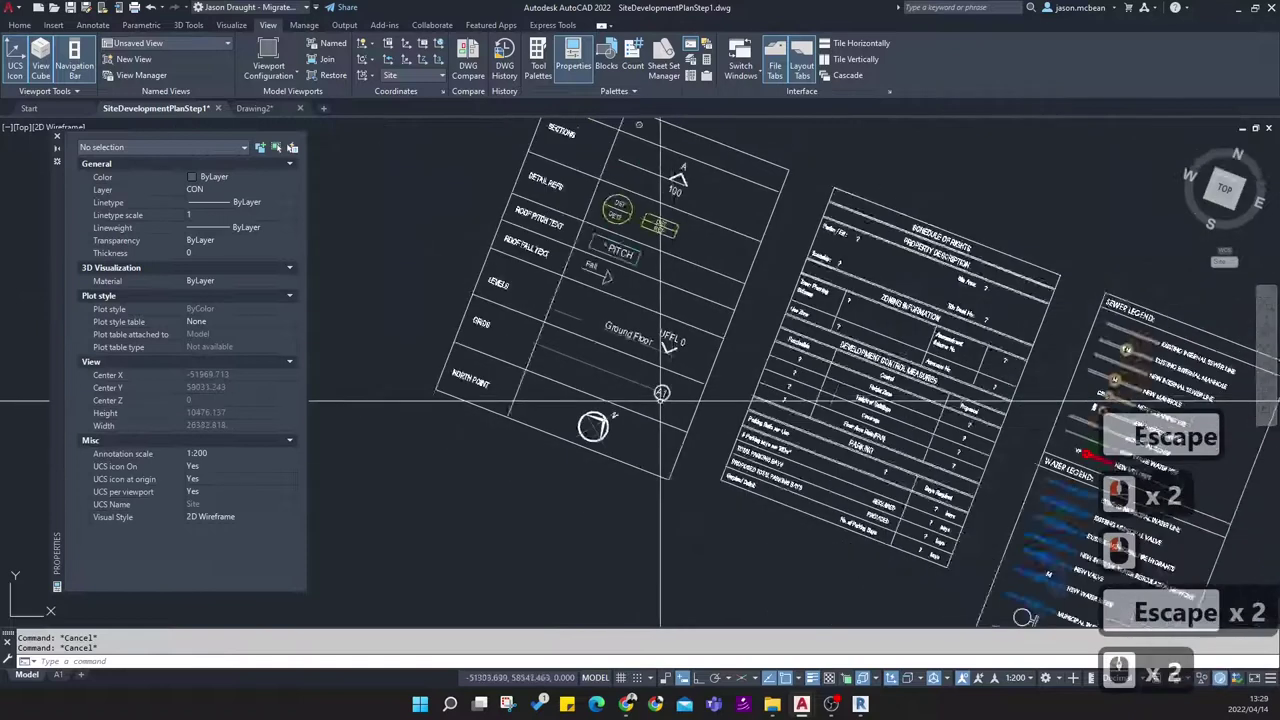
{"action": "scroll", "coordinate": [637, 408], "scroll_direction": "up", "scroll_amount": 2}
{"action": "middle_click_drag", "start_coordinate": [779, 372], "coordinate": [800, 400]}
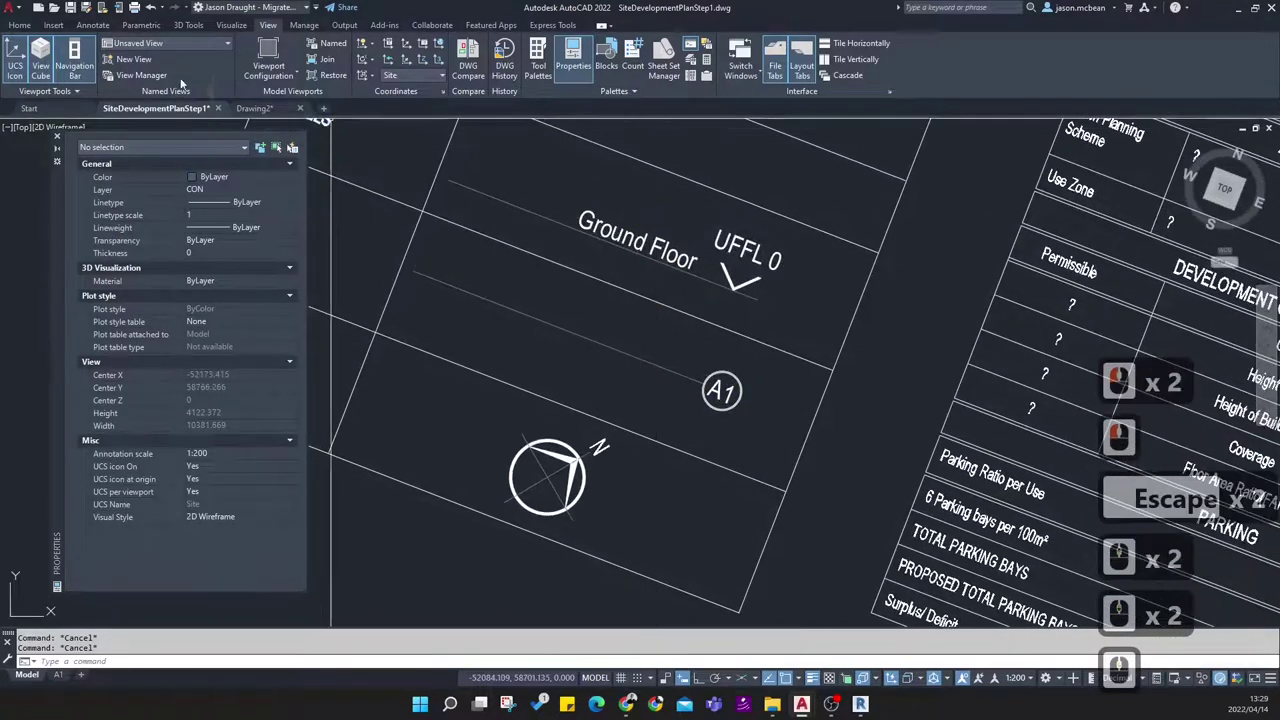
Load the linetypes from BATTING through the HIDDEN group from acadiso.lin, reloading CENTER2 and all other selected linetypes already present
{"action": "left_click", "coordinate": [20, 25]}
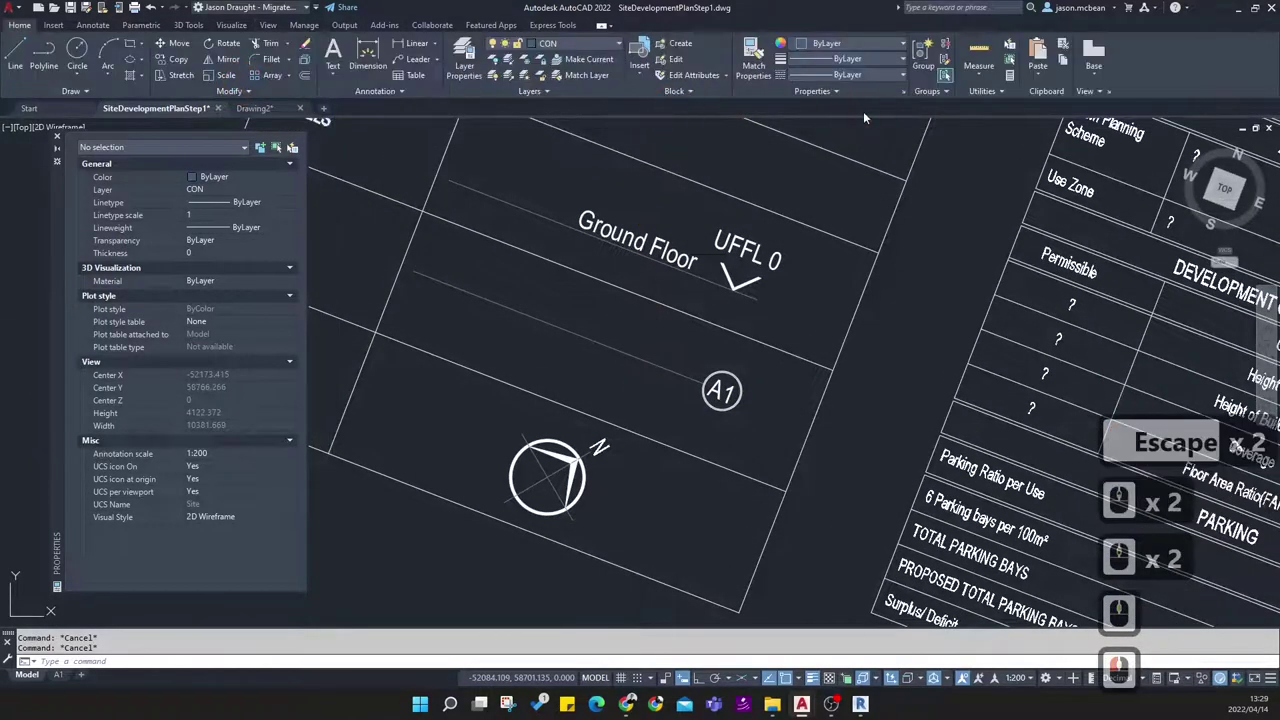
{"action": "left_click", "coordinate": [902, 76]}
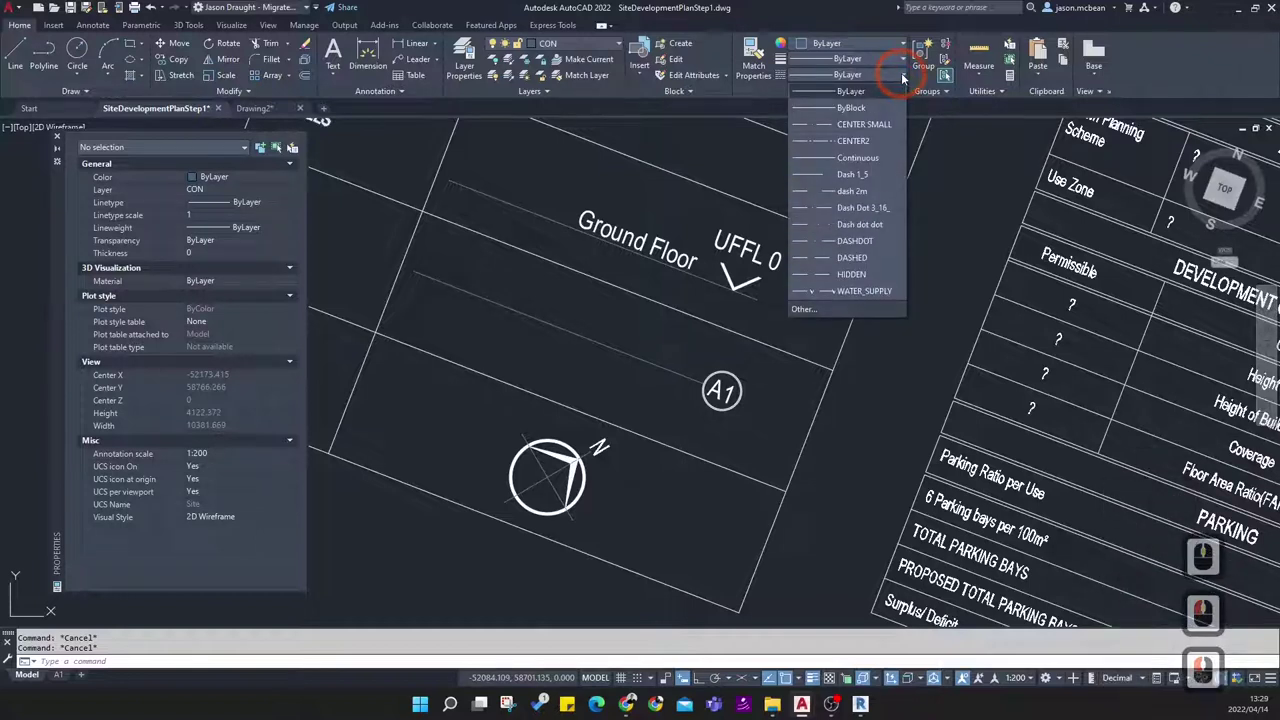
{"action": "left_click", "coordinate": [804, 310]}
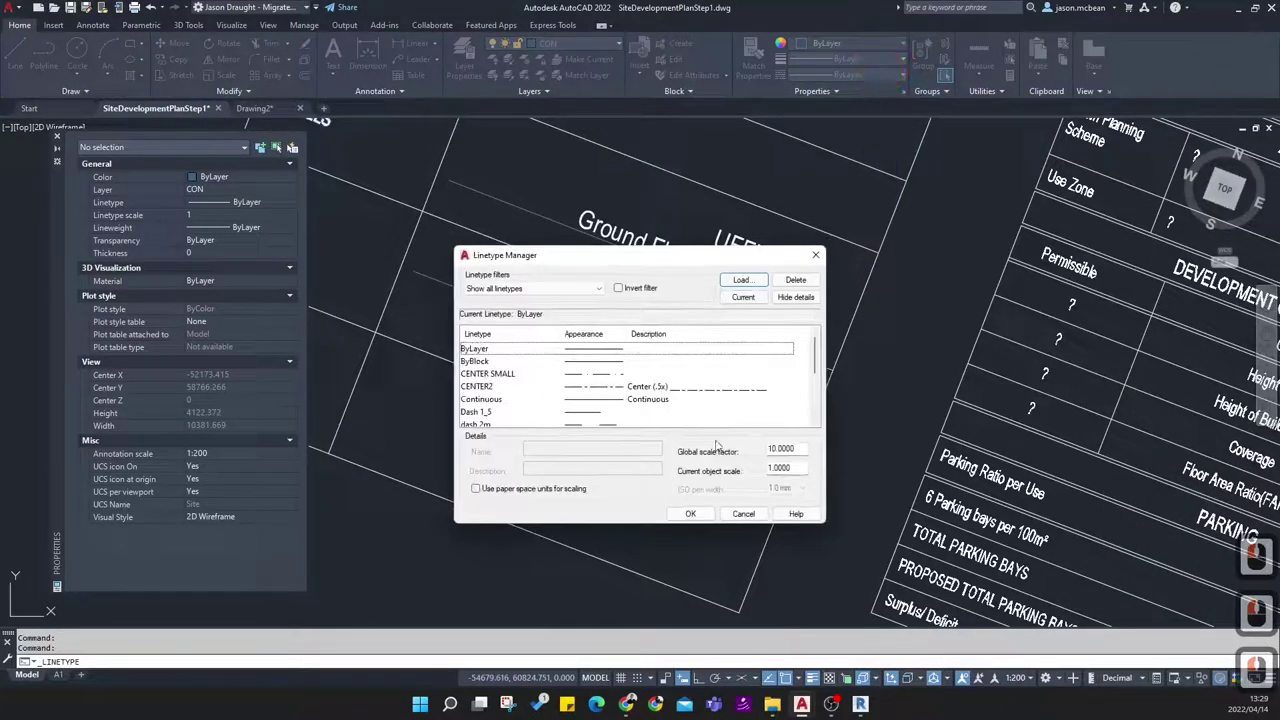
{"action": "left_click", "coordinate": [741, 280]}
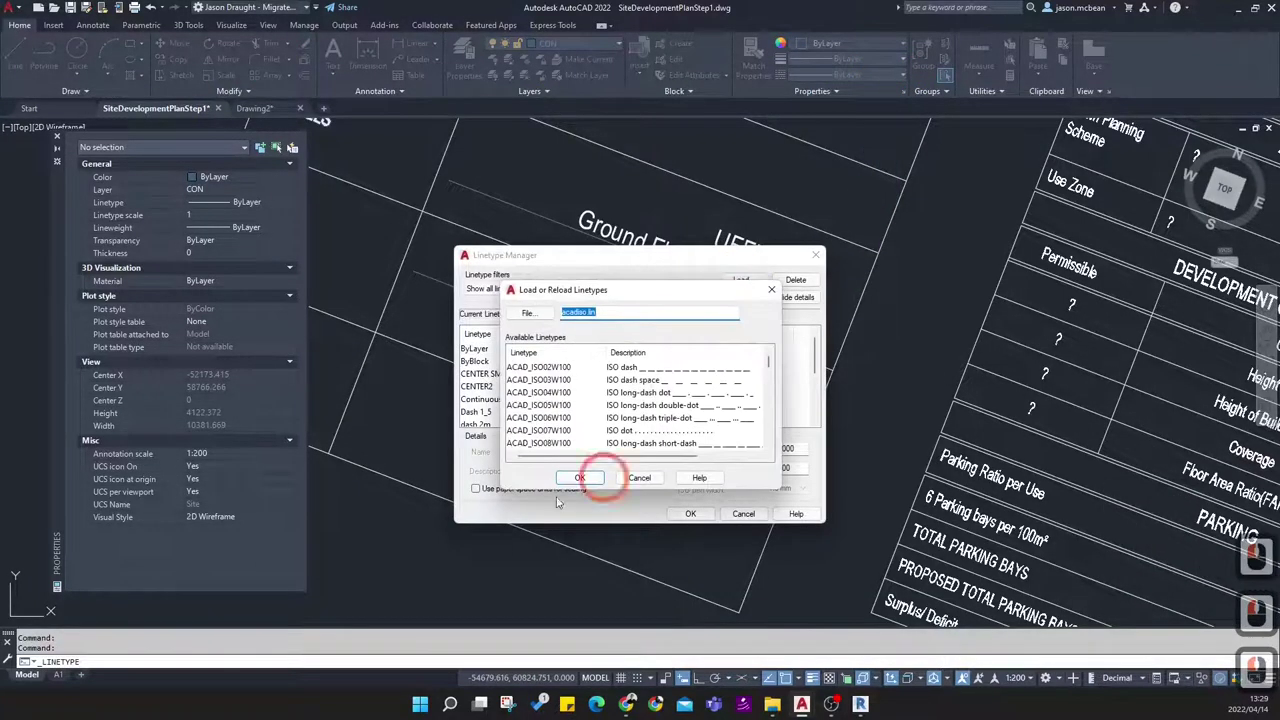
{"action": "scroll", "coordinate": [624, 427], "scroll_direction": "down", "scroll_amount": 4}
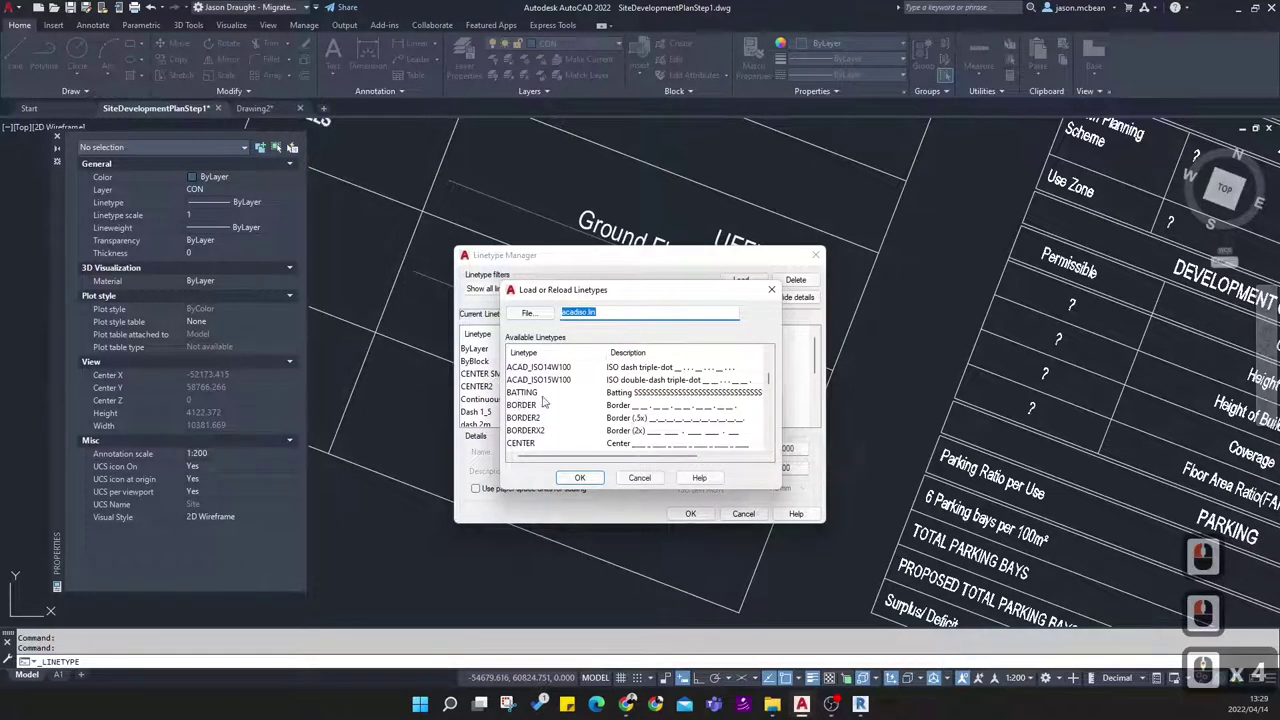
{"action": "scroll", "coordinate": [543, 402], "scroll_direction": "up", "scroll_amount": 1}
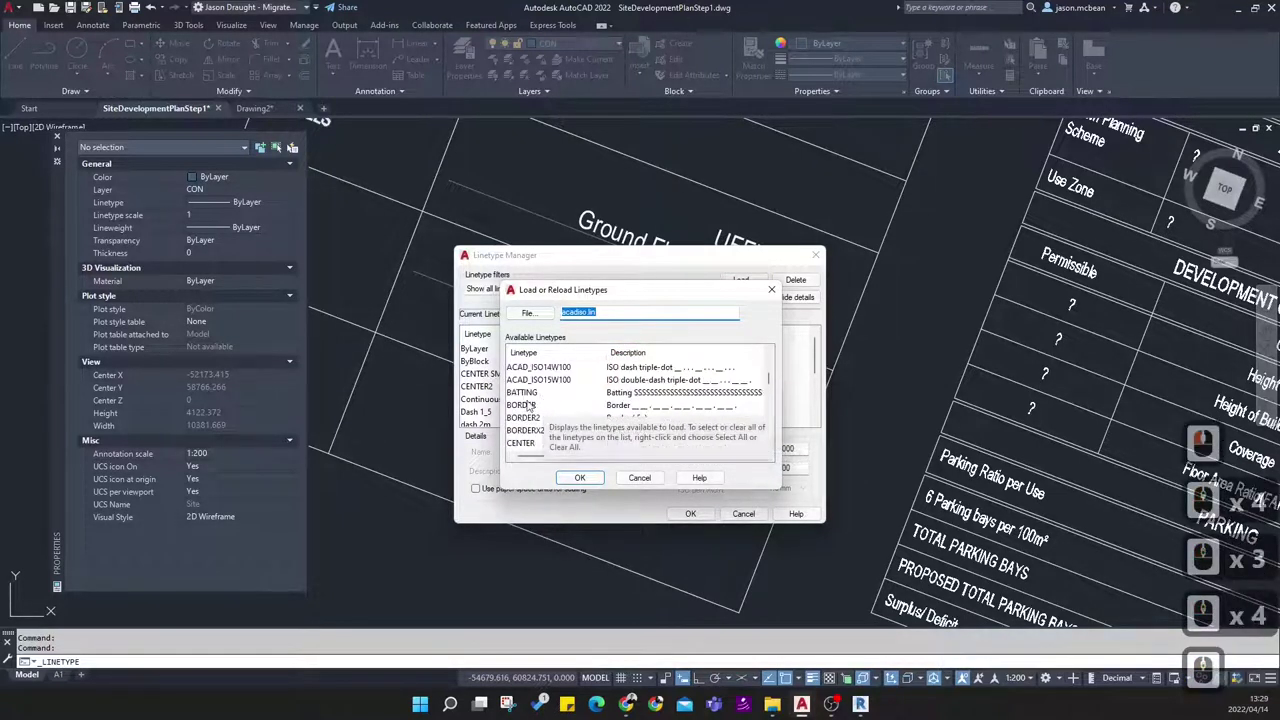
{"action": "scroll", "coordinate": [575, 420], "scroll_direction": "down", "scroll_amount": 2}
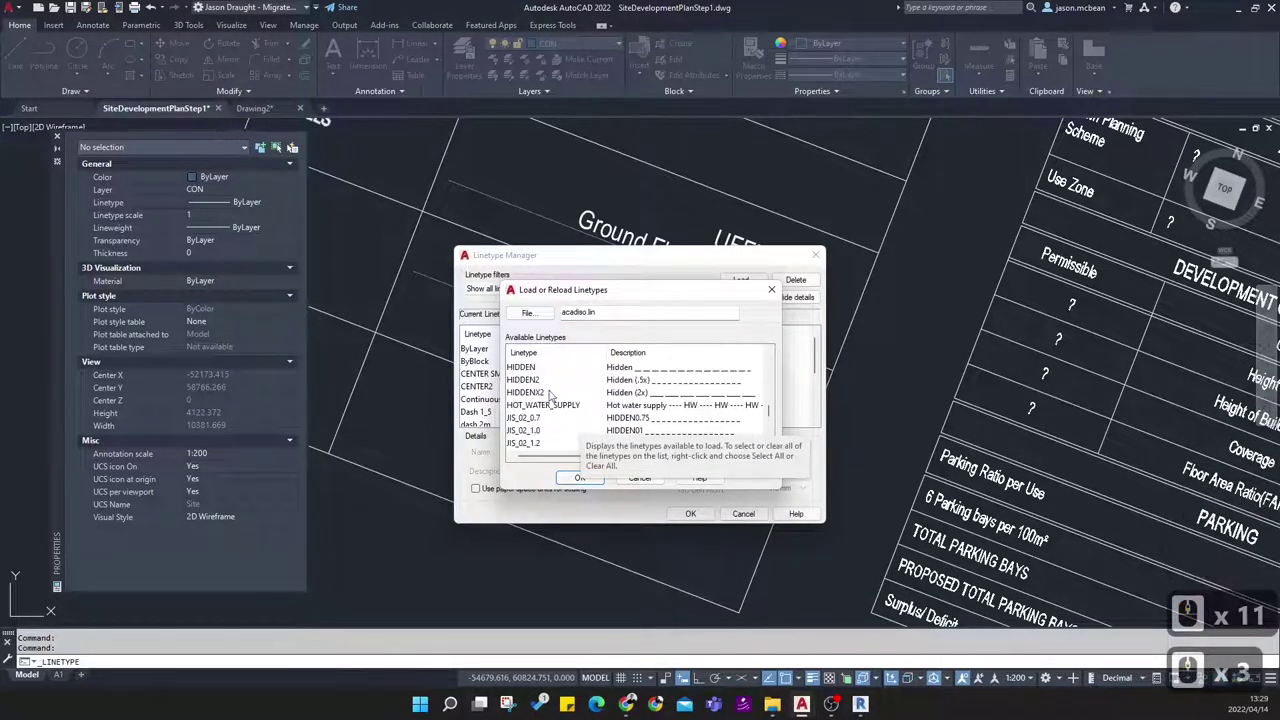
{"action": "left_click", "coordinate": [541, 397], "text": "shift"}
{"action": "scroll", "coordinate": [566, 430], "scroll_direction": "up", "scroll_amount": 2}
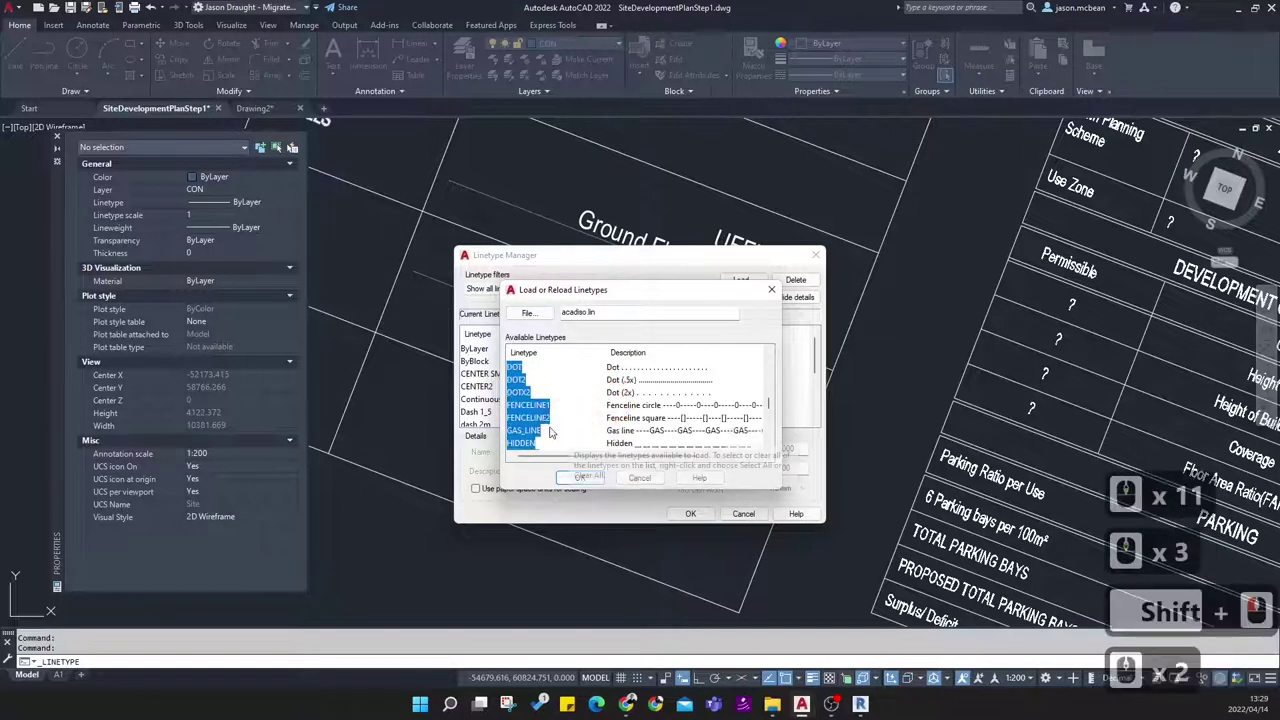
{"action": "scroll", "coordinate": [560, 385], "scroll_direction": "up", "scroll_amount": 2}
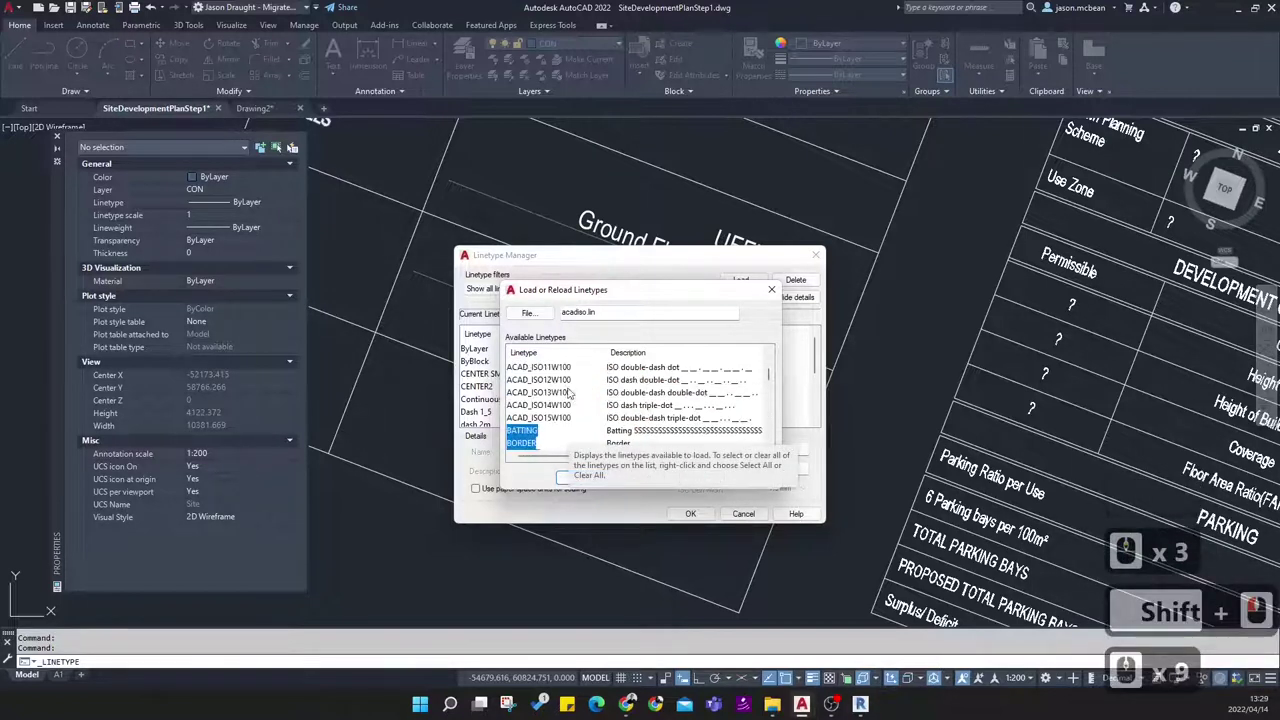
{"action": "left_click", "coordinate": [576, 478]}
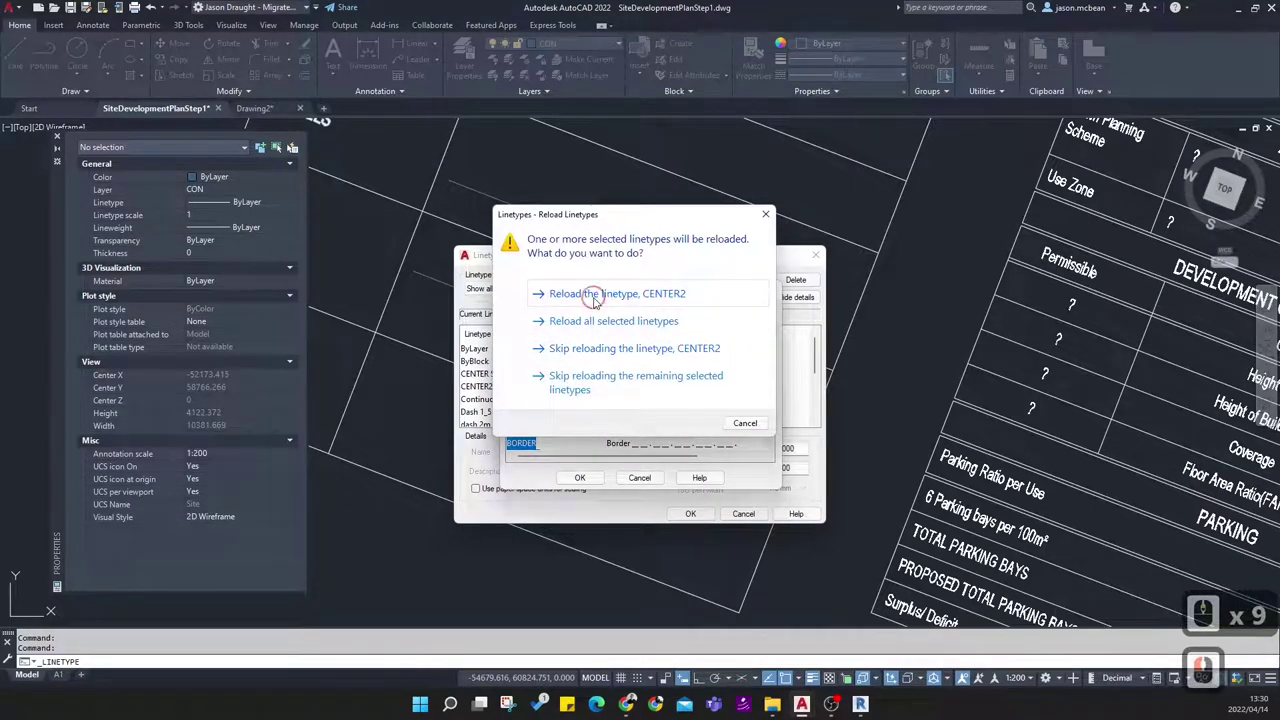
{"action": "left_click", "coordinate": [594, 296]}
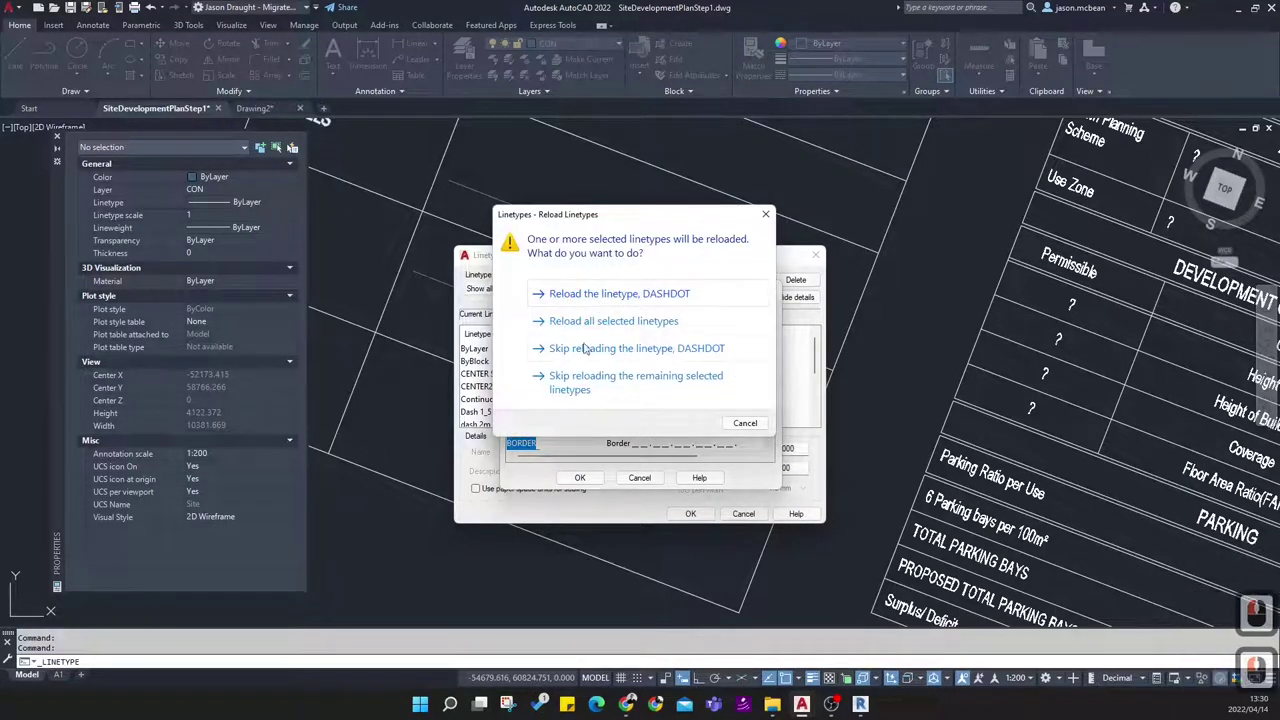
{"action": "left_click", "coordinate": [565, 322]}
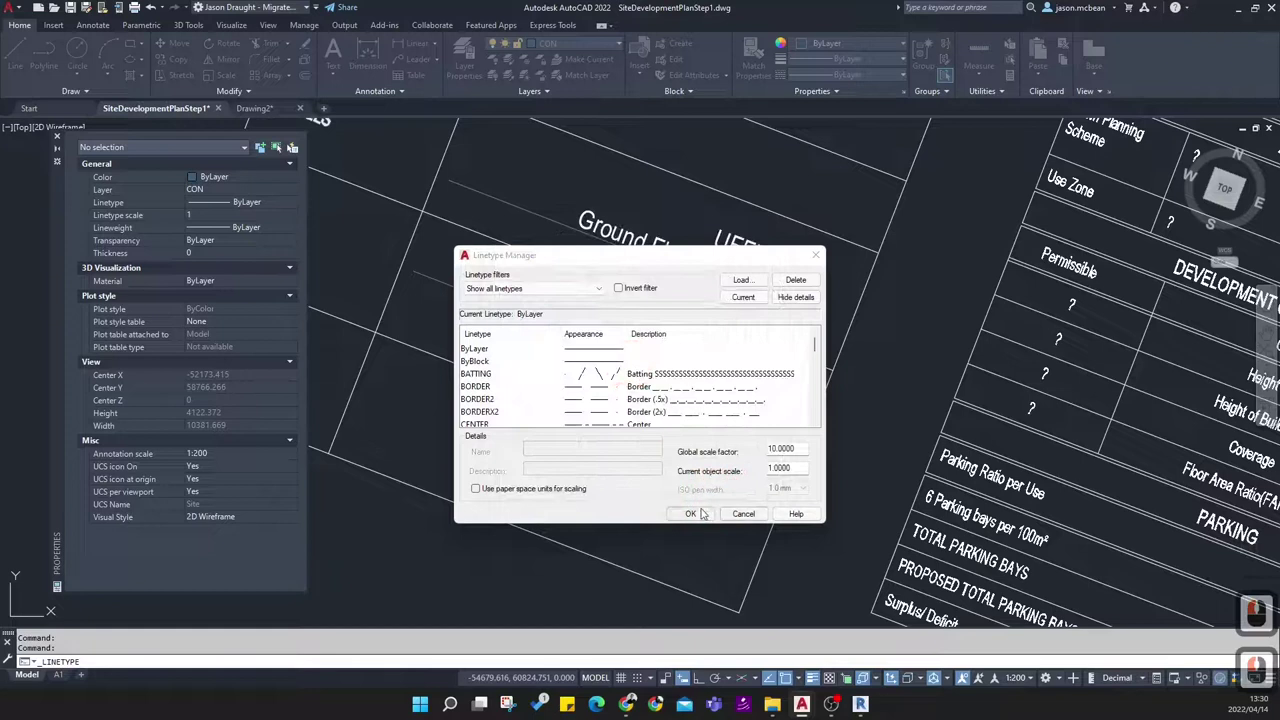
{"action": "left_click", "coordinate": [690, 513]}
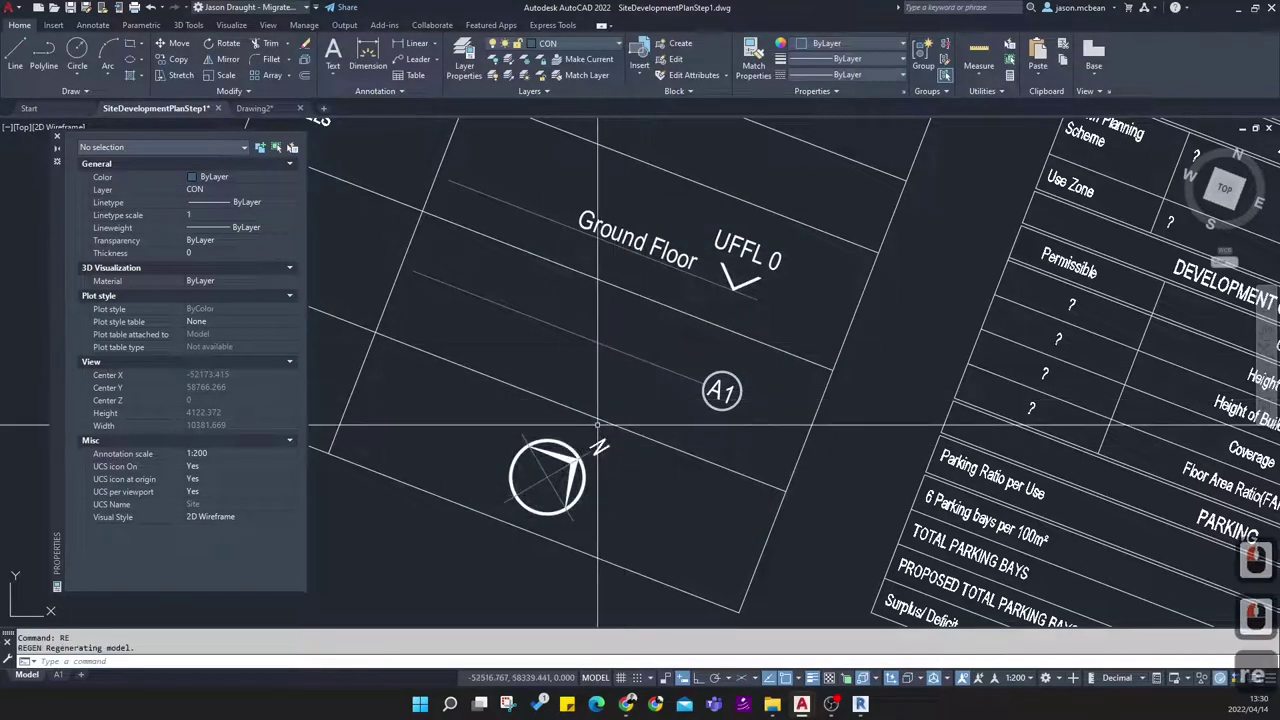
Regenerate the model and set the linetype scale of the A1 grid line in the annotation symbols to 1
{"action": "key", "text": "Escape"}
{"action": "left_click", "coordinate": [500, 304]}
{"action": "left_click", "coordinate": [316, 232]}
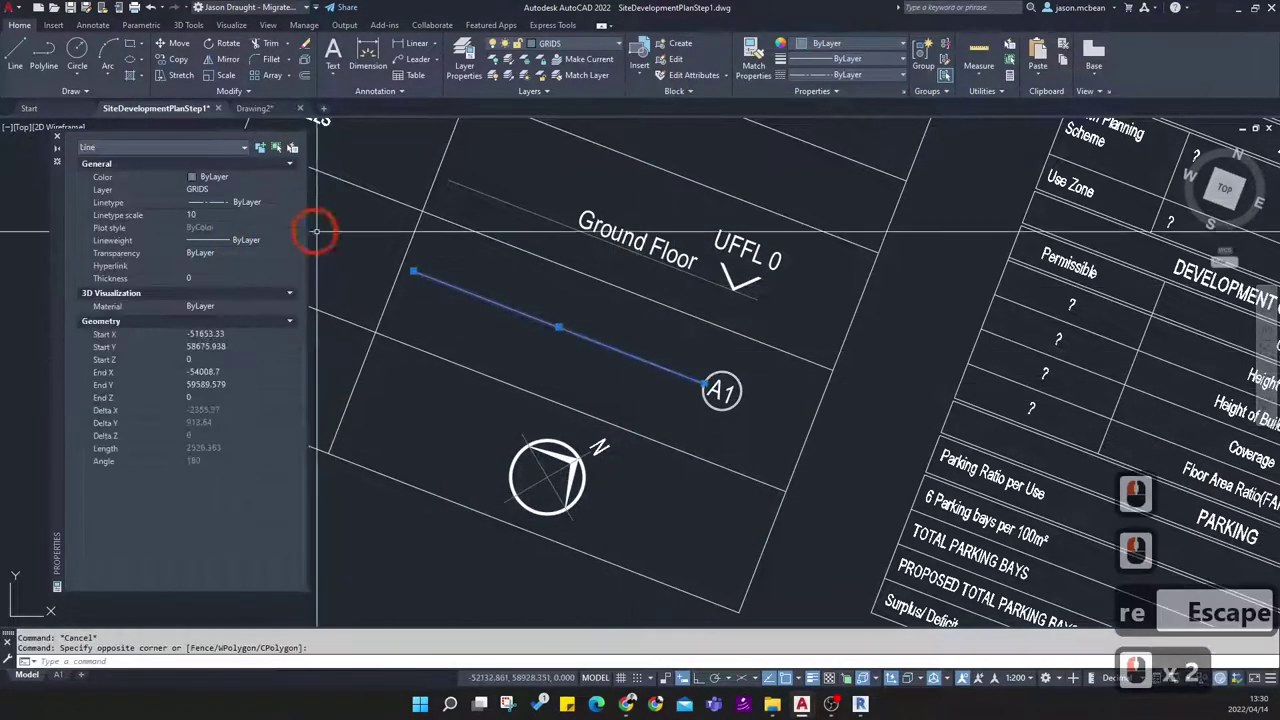
{"action": "left_click", "coordinate": [211, 216]}
{"action": "type", "text": "0"}
{"action": "double_click", "coordinate": [211, 218]}
{"action": "type", "text": "1"}
{"action": "scroll", "coordinate": [623, 322], "scroll_direction": "up", "scroll_amount": 3}
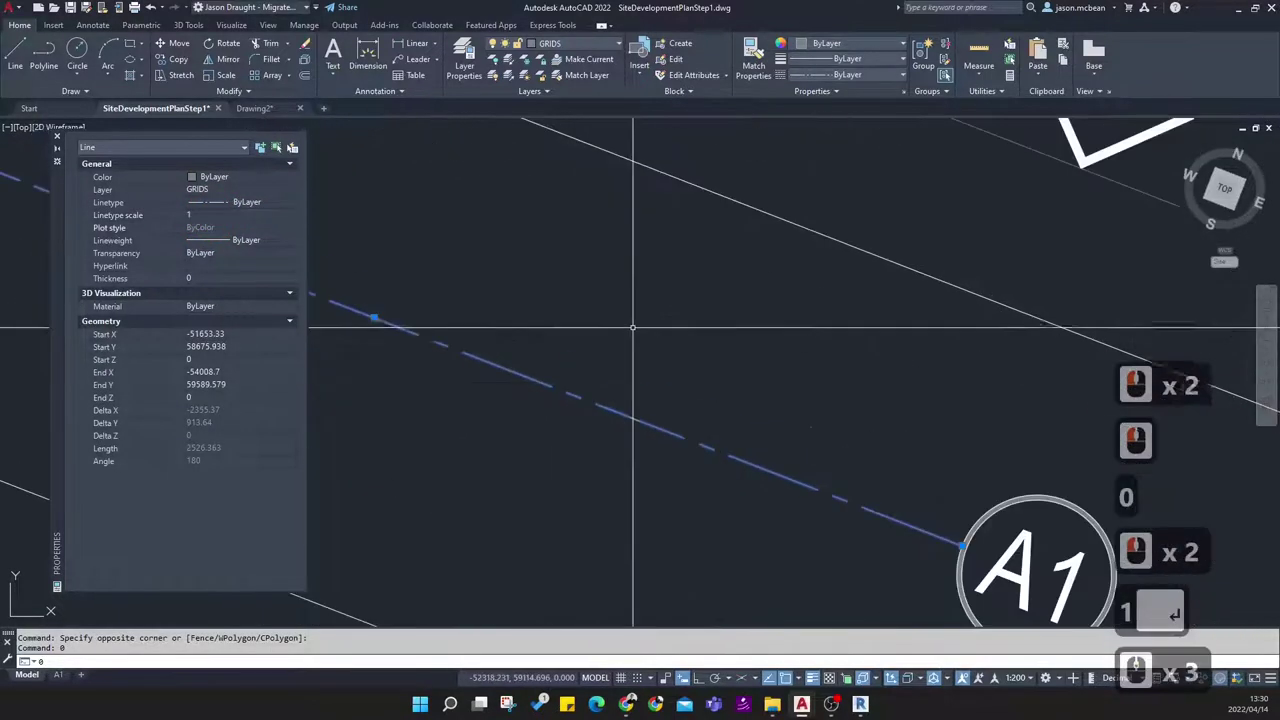
{"action": "key", "text": "Escape"}
{"action": "scroll", "coordinate": [623, 322], "scroll_direction": "down", "scroll_amount": 4}
{"action": "key", "text": "Escape"}
Set the linetype scale of the Ground Floor level line in the annotation symbols to 1
{"action": "left_click", "coordinate": [623, 320]}
{"action": "left_click", "coordinate": [623, 328]}
{"action": "key", "text": "Escape"}
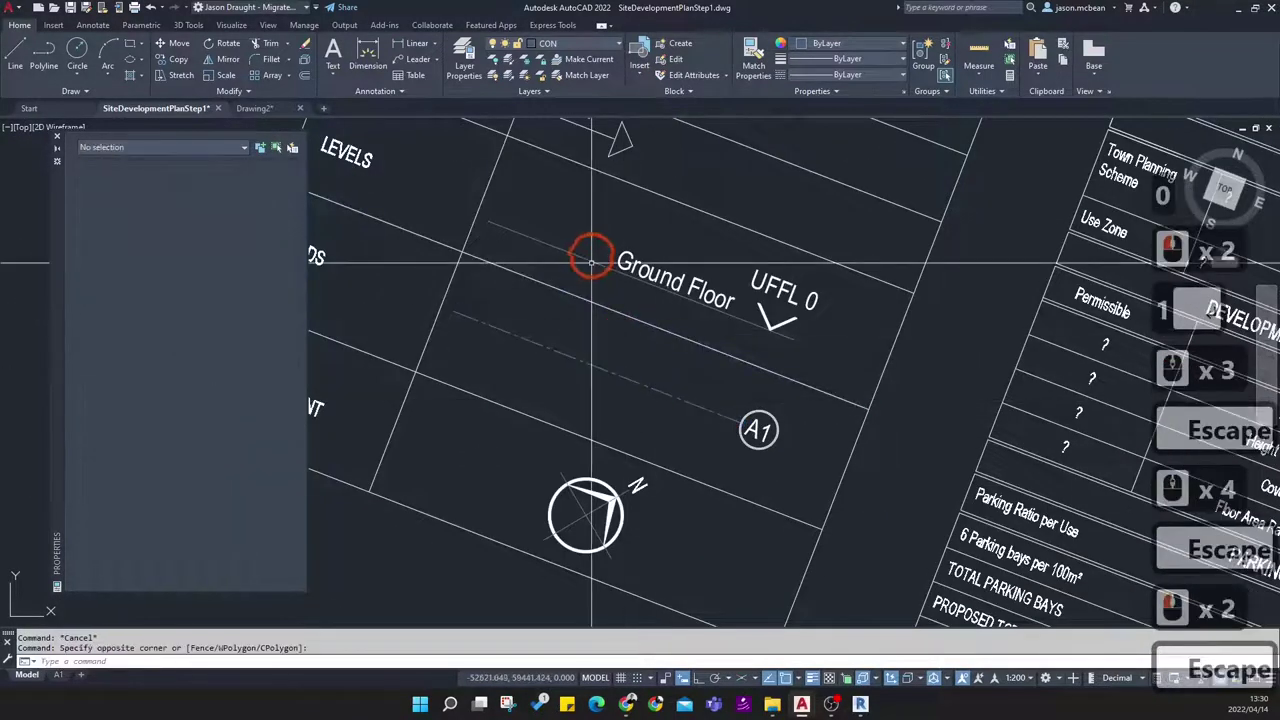
{"action": "left_click", "coordinate": [577, 249]}
{"action": "left_click", "coordinate": [550, 253]}
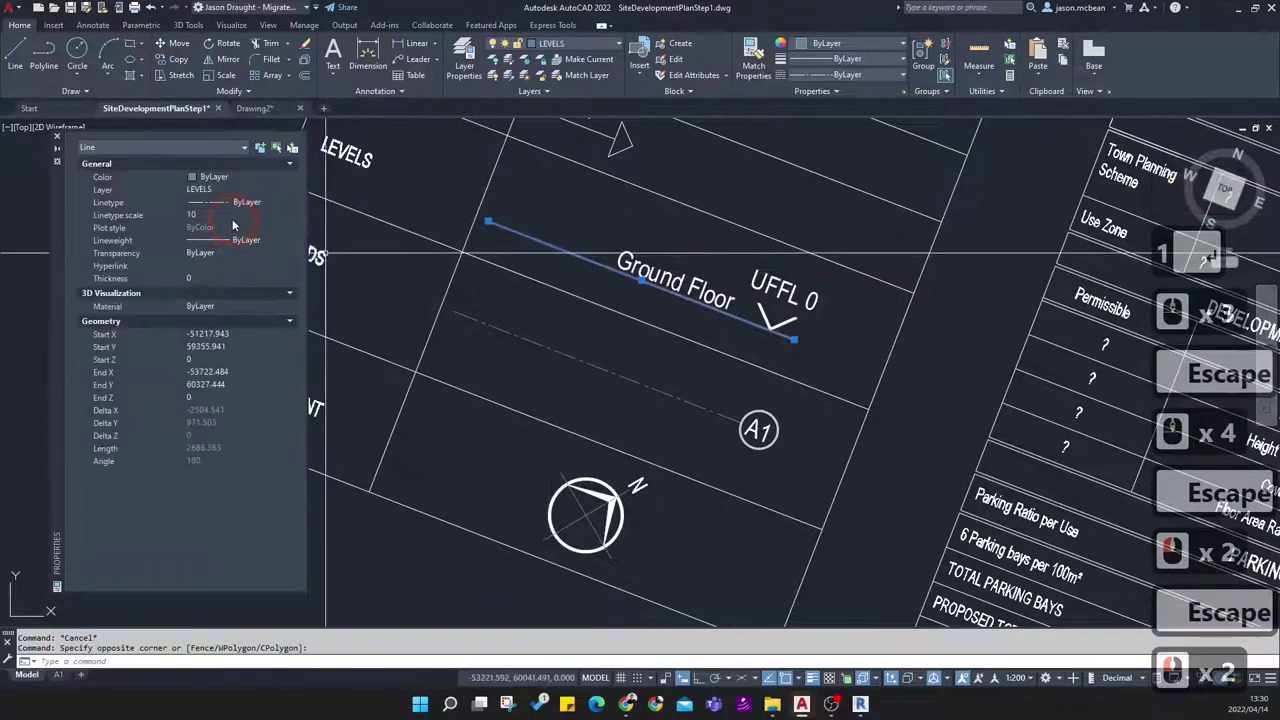
{"action": "double_click", "coordinate": [233, 217]}
{"action": "type", "text": "1"}
{"action": "key", "text": "Return"}
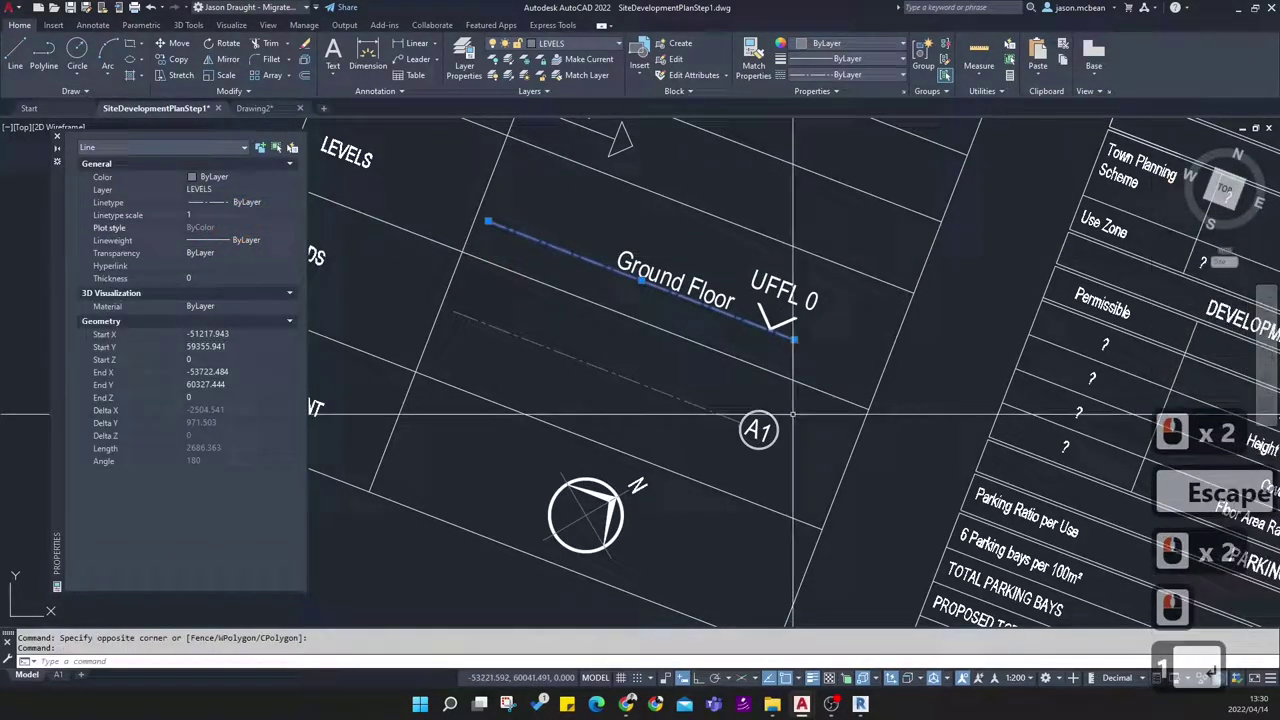
{"action": "key", "text": "Escape"}
{"action": "key", "text": "Escape"}
{"action": "left_click", "coordinate": [634, 411]}
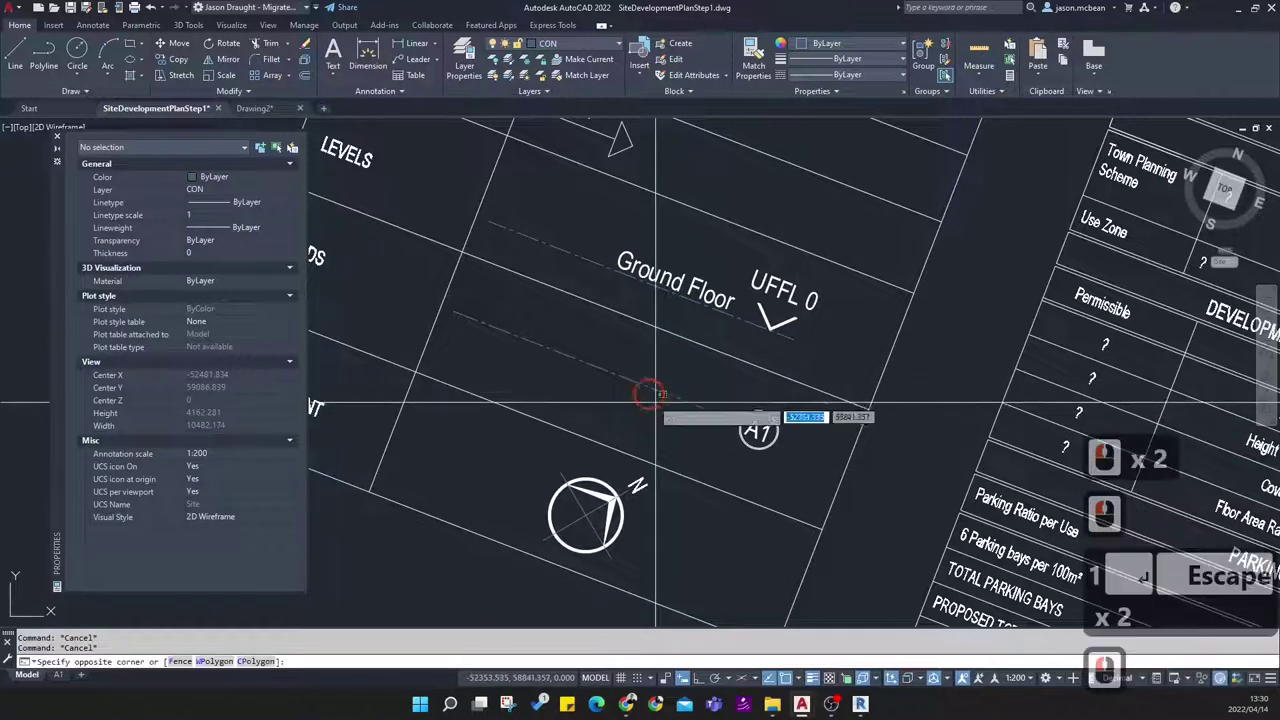
{"action": "key", "text": "Escape"}
Match the properties of the dash-dot symbol line onto the vertical construction lines crossing the boundary line of ERF 2/195
{"action": "mouse_move", "coordinate": [614, 428]}
{"action": "middle_mouse_down"}
{"action": "mouse_move", "coordinate": [597, 480]}
{"action": "mouse_move", "coordinate": [619, 457]}
{"action": "middle_mouse_up"}
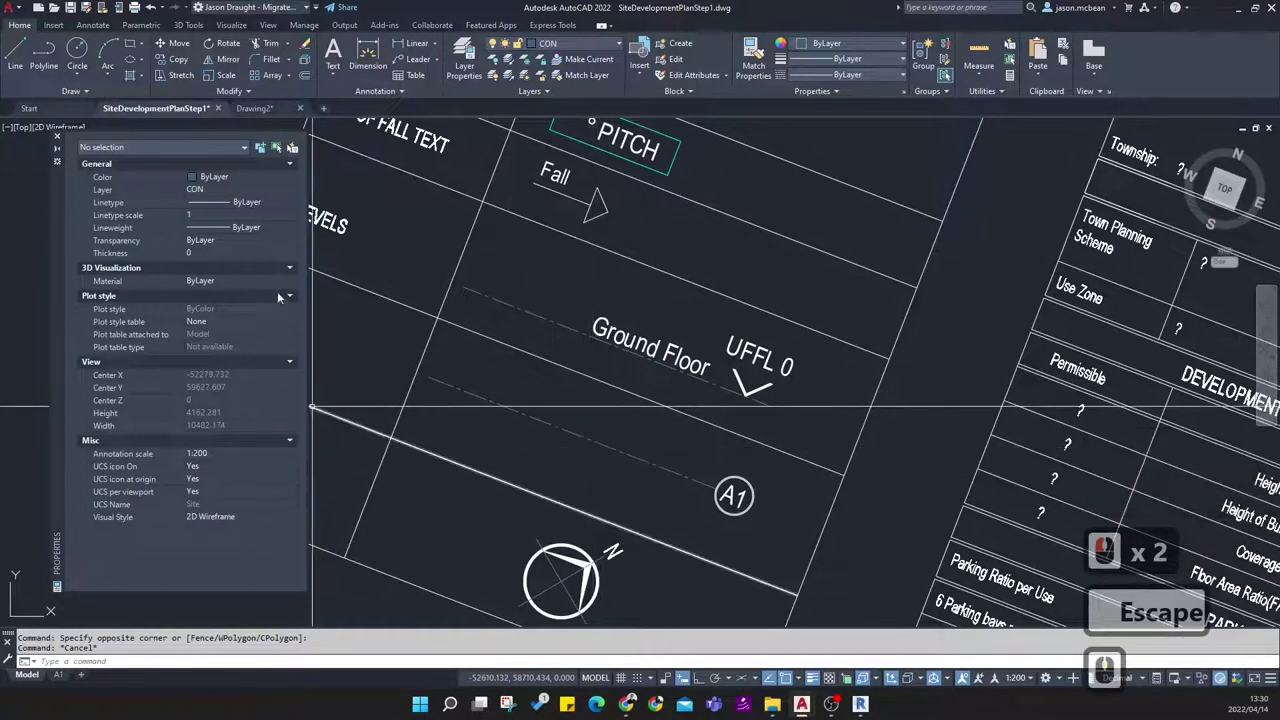
{"action": "type", "text": "ma"}
{"action": "key", "text": "Return"}
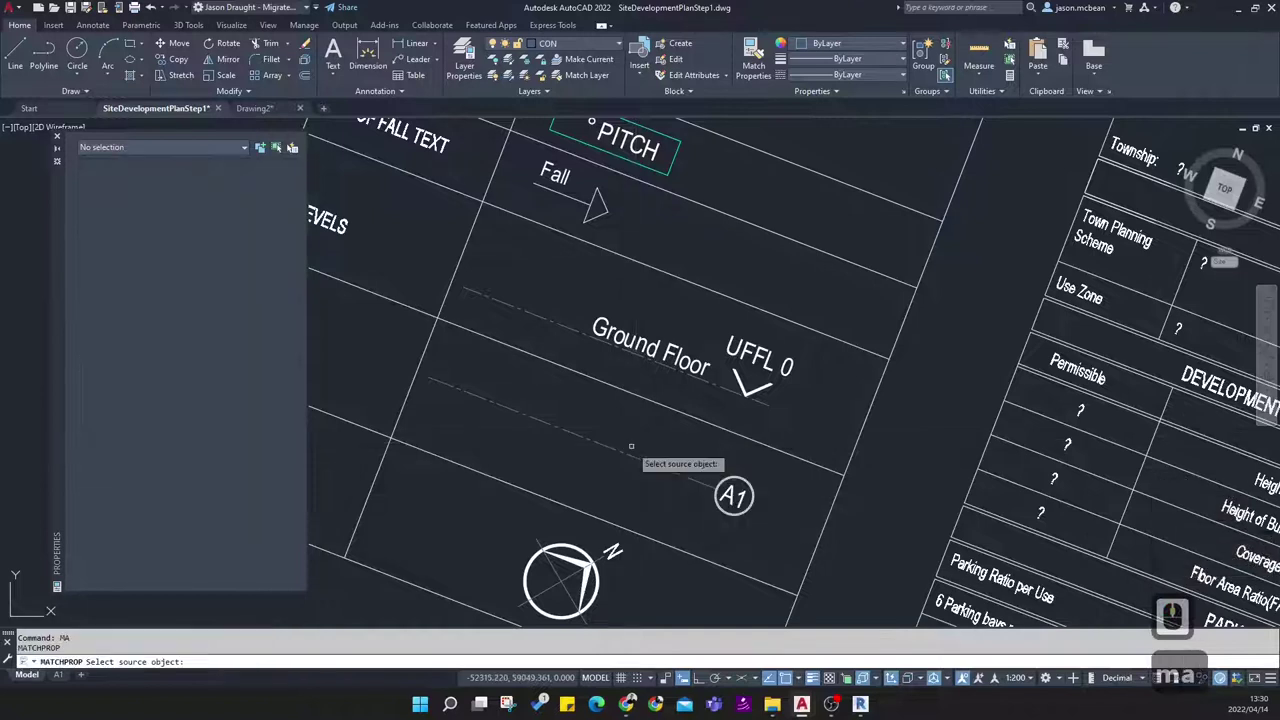
{"action": "left_click", "coordinate": [777, 394]}
{"action": "scroll", "coordinate": [894, 457], "scroll_direction": "down", "scroll_amount": 6}
{"action": "scroll", "coordinate": [734, 294], "scroll_direction": "up", "scroll_amount": 8}
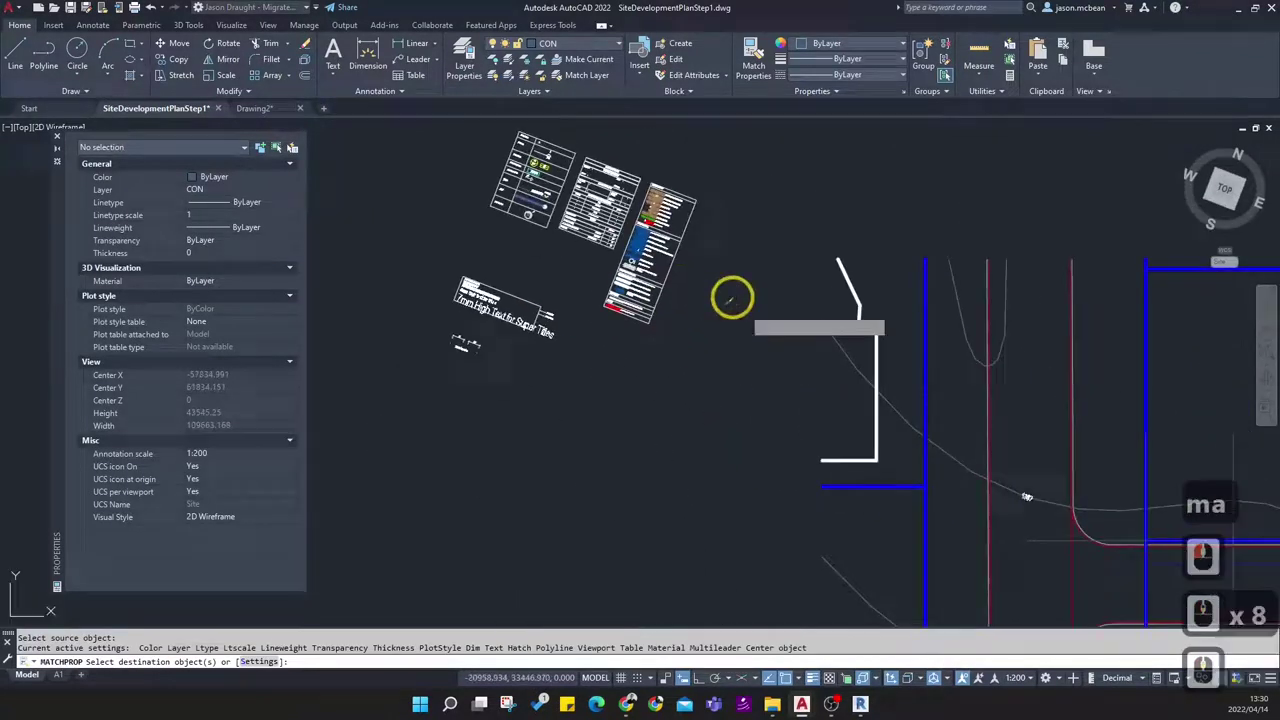
{"action": "scroll", "coordinate": [840, 340], "scroll_direction": "up", "scroll_amount": 4}
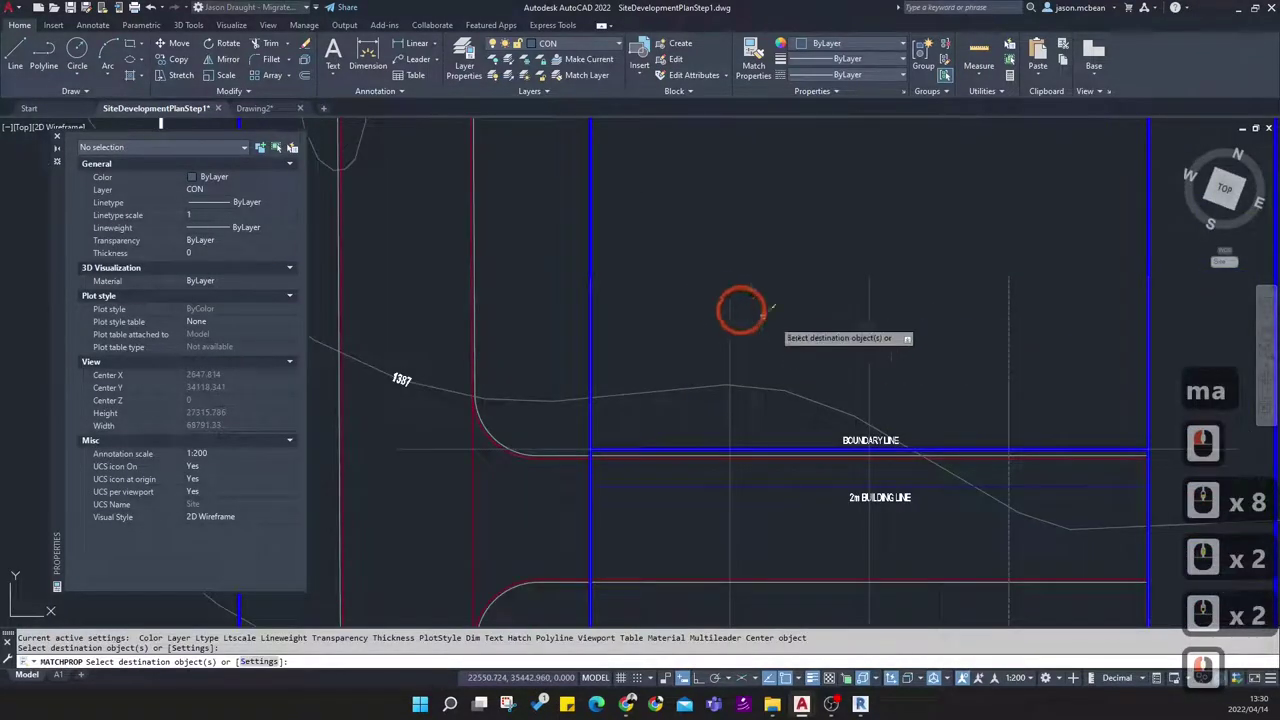
{"action": "left_click", "coordinate": [697, 289]}
{"action": "middle_click_drag", "start_coordinate": [904, 340], "coordinate": [752, 334]}
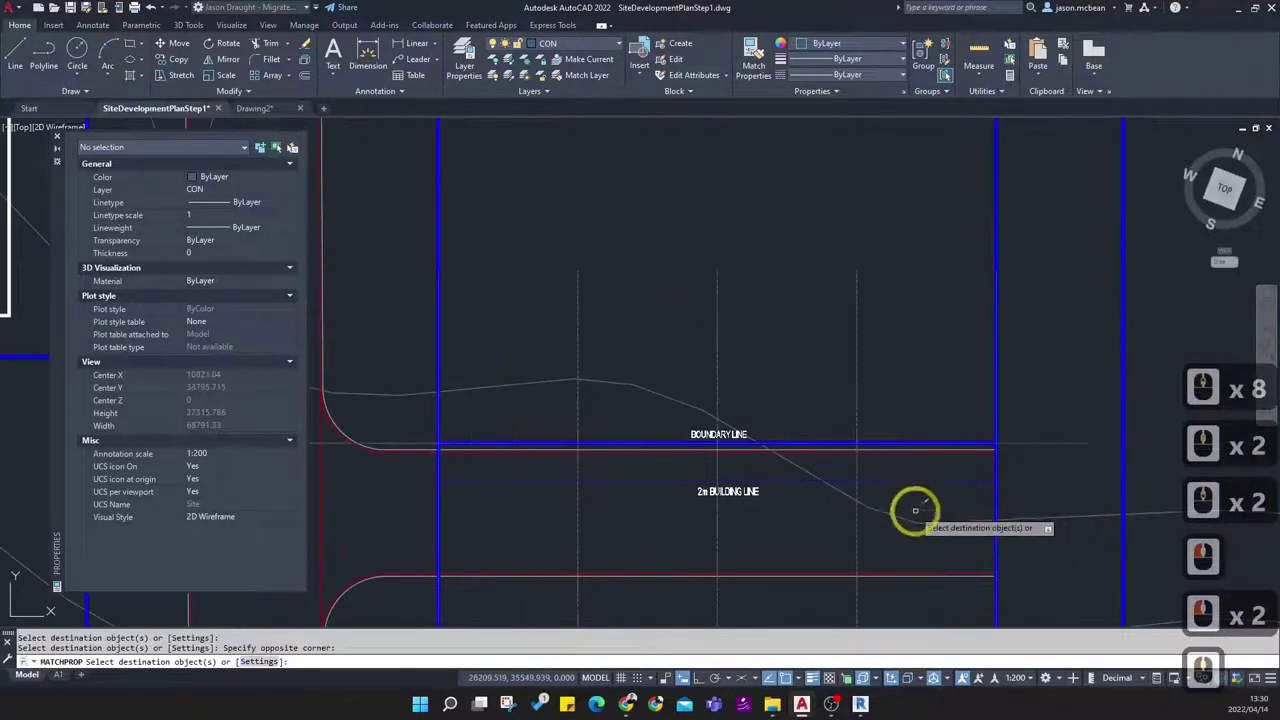
{"action": "scroll", "coordinate": [1050, 350], "scroll_direction": "down", "scroll_amount": 3}
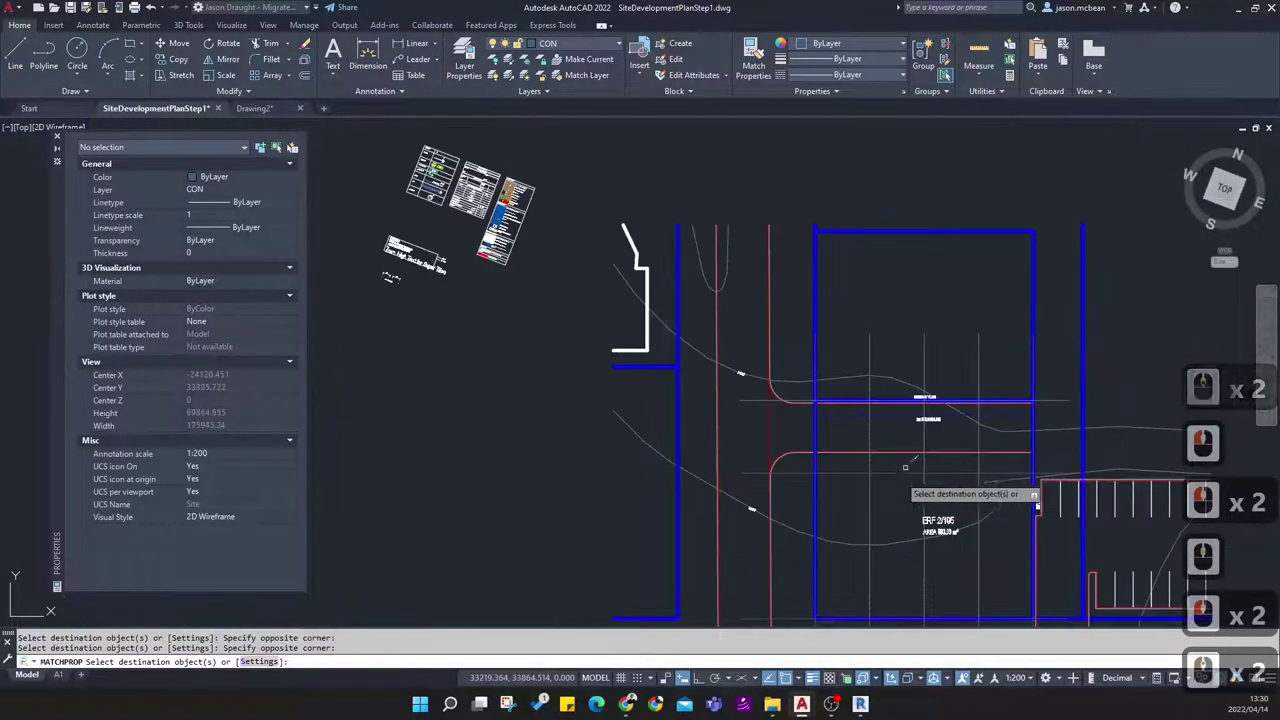
Match the dash-dot symbol line's properties onto the outer vertical construction lines along the side boundaries of ERF 2/195
{"action": "scroll", "coordinate": [836, 481], "scroll_direction": "up", "scroll_amount": 3}
{"action": "left_click", "coordinate": [836, 504]}
{"action": "scroll", "coordinate": [822, 416], "scroll_direction": "down", "scroll_amount": 2}
{"action": "scroll", "coordinate": [943, 509], "scroll_direction": "up", "scroll_amount": 3}
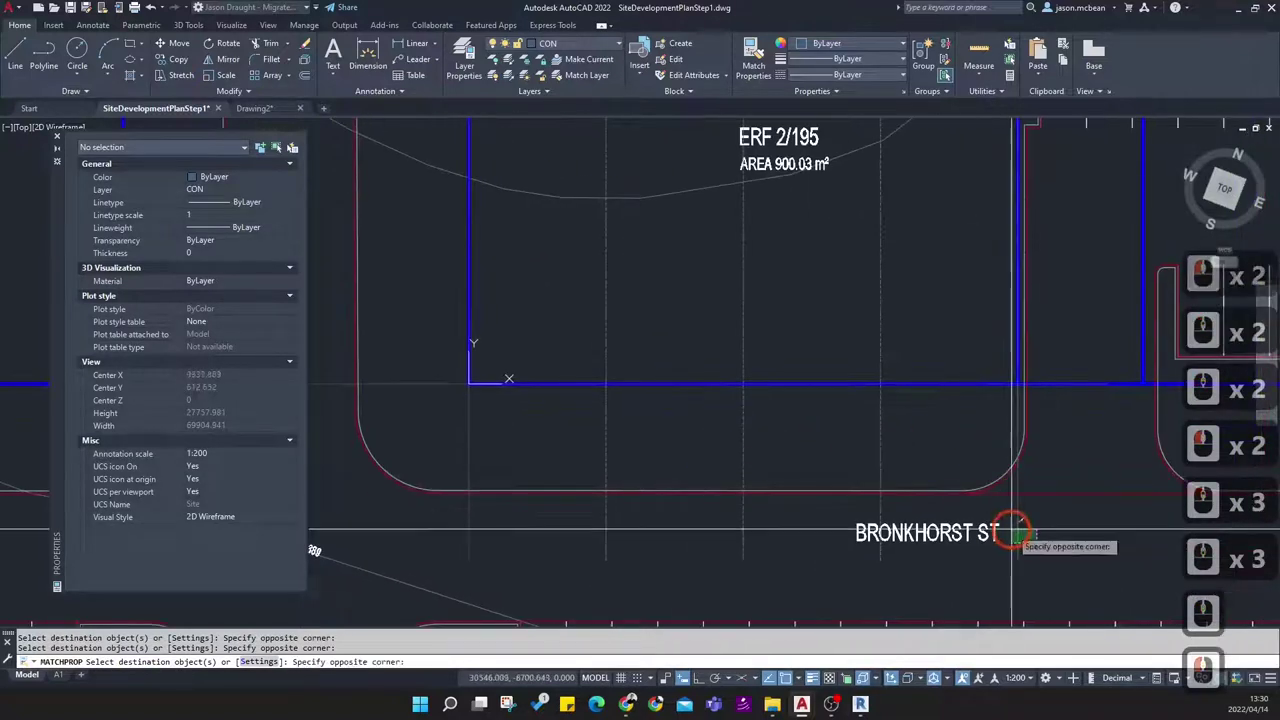
{"action": "left_click", "coordinate": [1013, 514]}
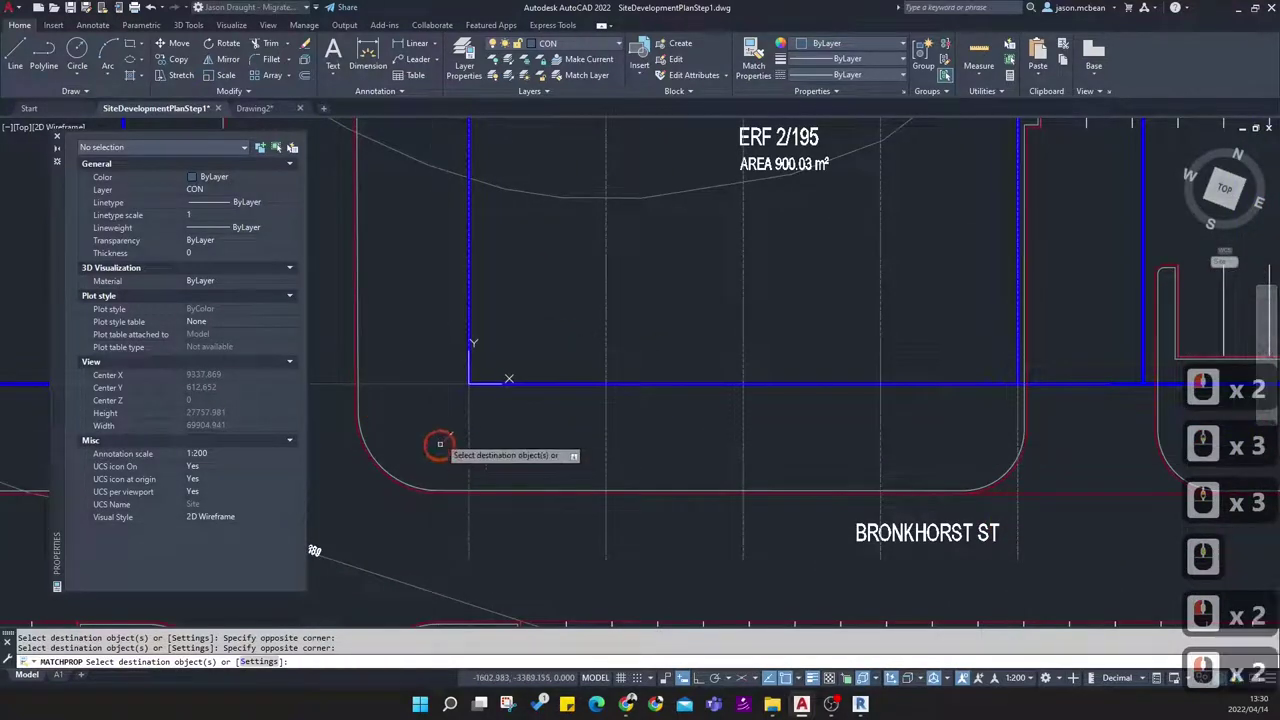
Match the same dash-dot properties onto the horizontal construction lines crossing ERF 2/195 and finish the matching
{"action": "scroll", "coordinate": [480, 376], "scroll_direction": "down", "scroll_amount": 5}
{"action": "scroll", "coordinate": [460, 385], "scroll_direction": "up", "scroll_amount": 4}
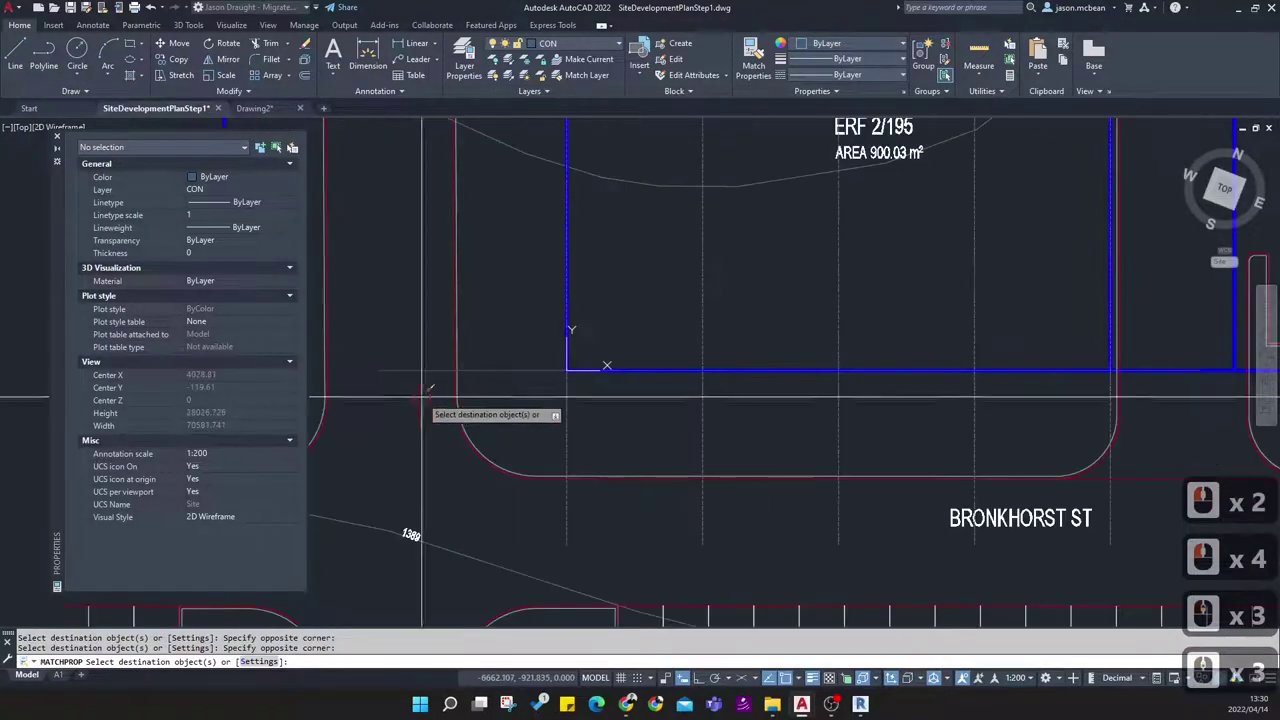
{"action": "left_click", "coordinate": [457, 354]}
{"action": "scroll", "coordinate": [531, 414], "scroll_direction": "down", "scroll_amount": 3}
{"action": "scroll", "coordinate": [493, 403], "scroll_direction": "up", "scroll_amount": 3}
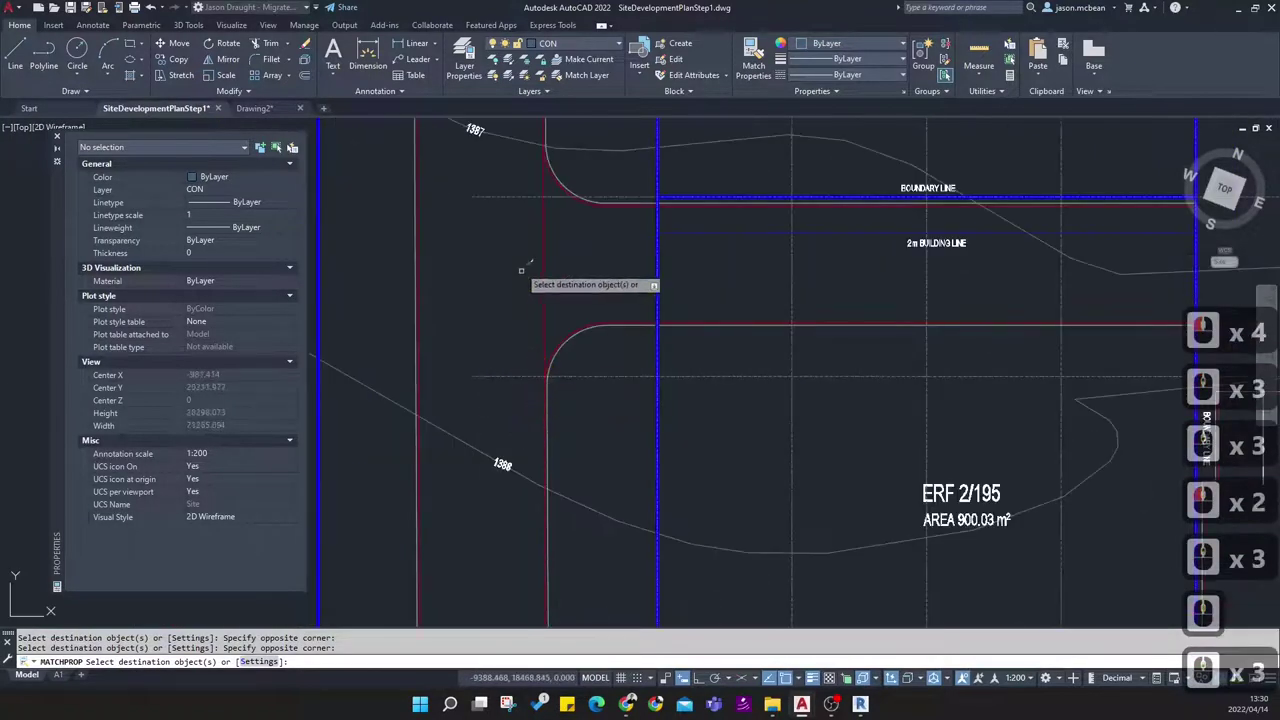
{"action": "middle_click_drag", "start_coordinate": [521, 270], "coordinate": [520, 451]}
{"action": "scroll", "coordinate": [643, 243], "scroll_direction": "down", "scroll_amount": 4}
{"action": "key", "text": "Escape"}
{"action": "scroll", "coordinate": [717, 246], "scroll_direction": "up", "scroll_amount": 3}
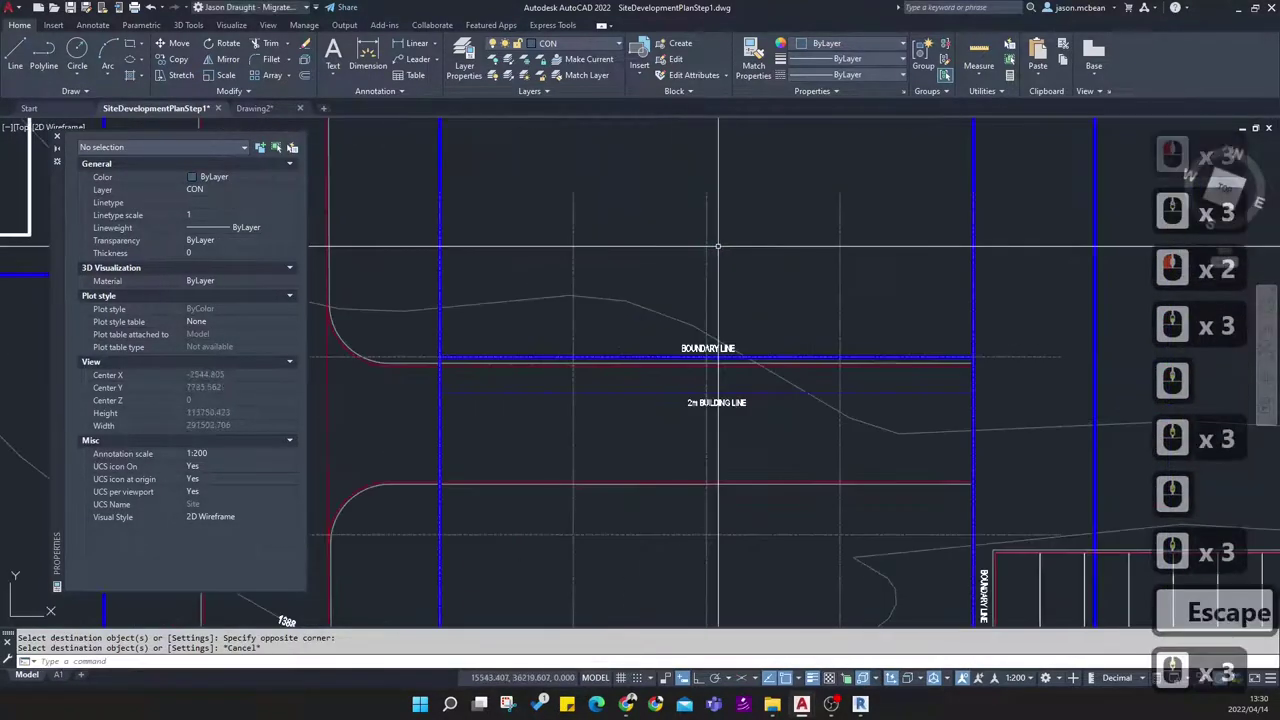
{"action": "scroll", "coordinate": [790, 229], "scroll_direction": "down", "scroll_amount": 3}
{"action": "scroll", "coordinate": [675, 349], "scroll_direction": "up", "scroll_amount": 2}
{"action": "middle_click_drag", "start_coordinate": [750, 406], "coordinate": [687, 413]}
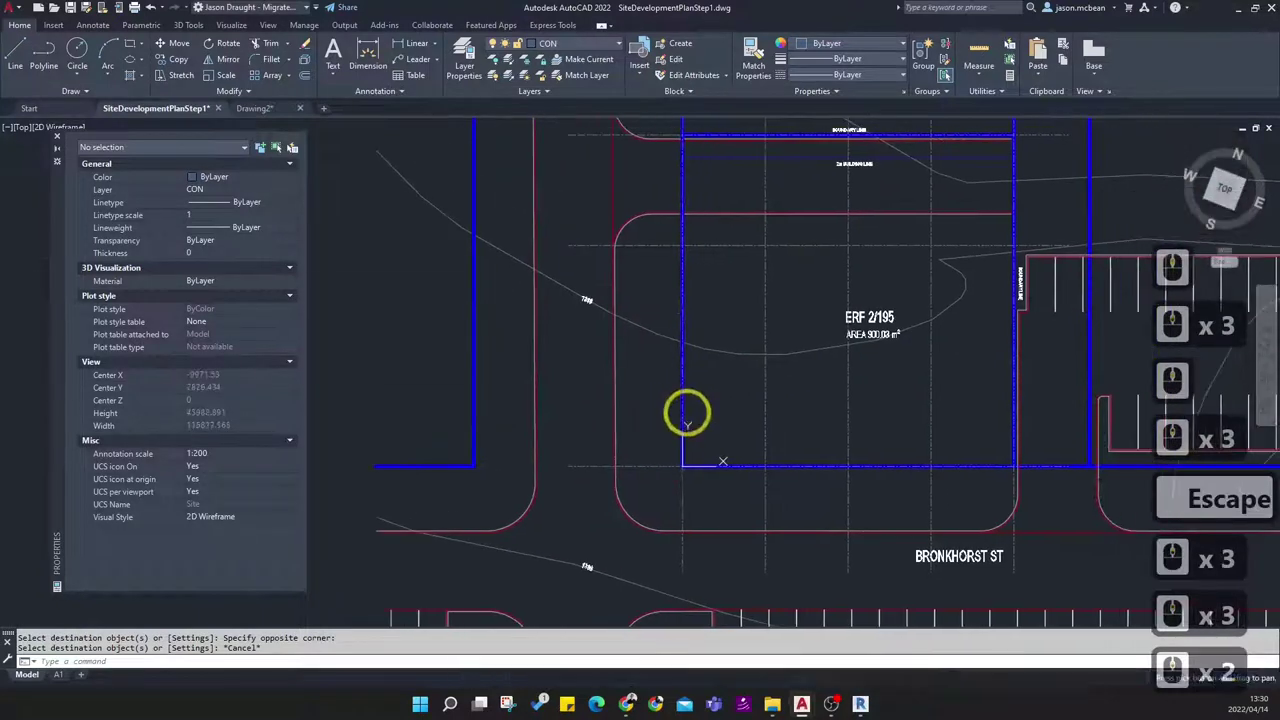
{"action": "scroll", "coordinate": [787, 546], "scroll_direction": "down", "scroll_amount": 4}
{"action": "scroll", "coordinate": [631, 452], "scroll_direction": "up", "scroll_amount": 5}
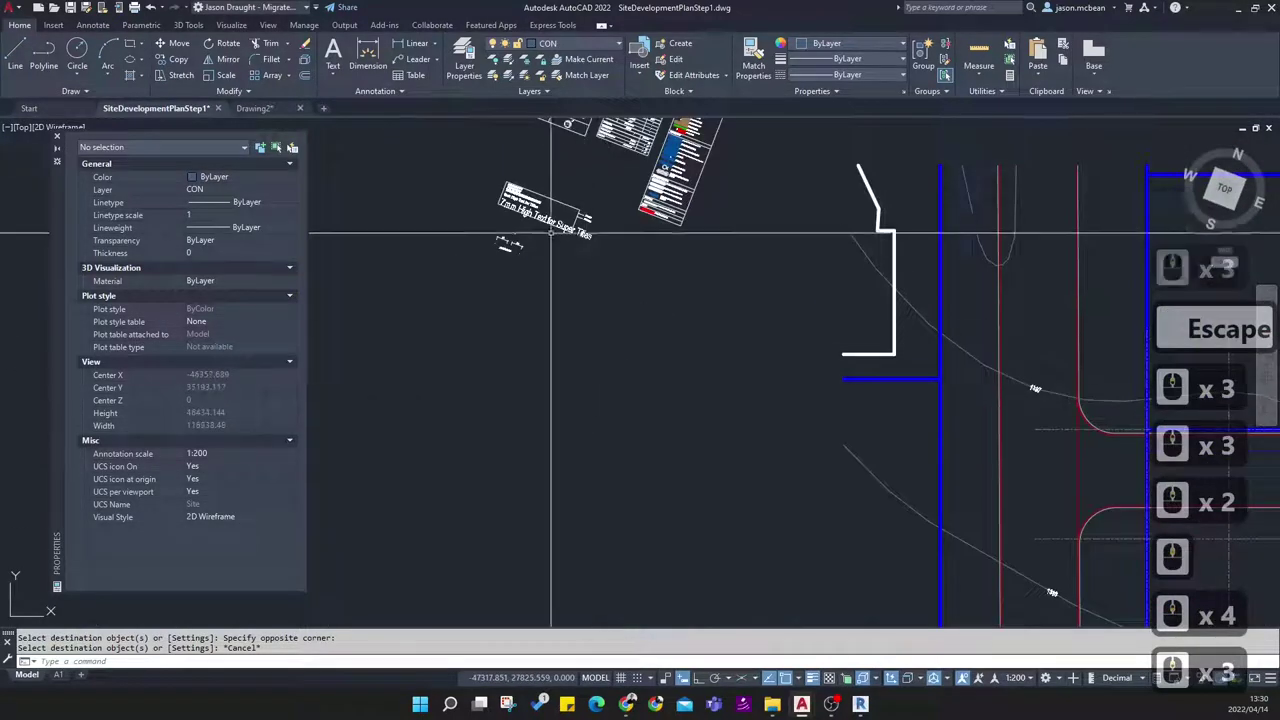
{"action": "middle_click_drag", "start_coordinate": [682, 142], "coordinate": [721, 478]}
{"action": "scroll", "coordinate": [717, 325], "scroll_direction": "up", "scroll_amount": 5}
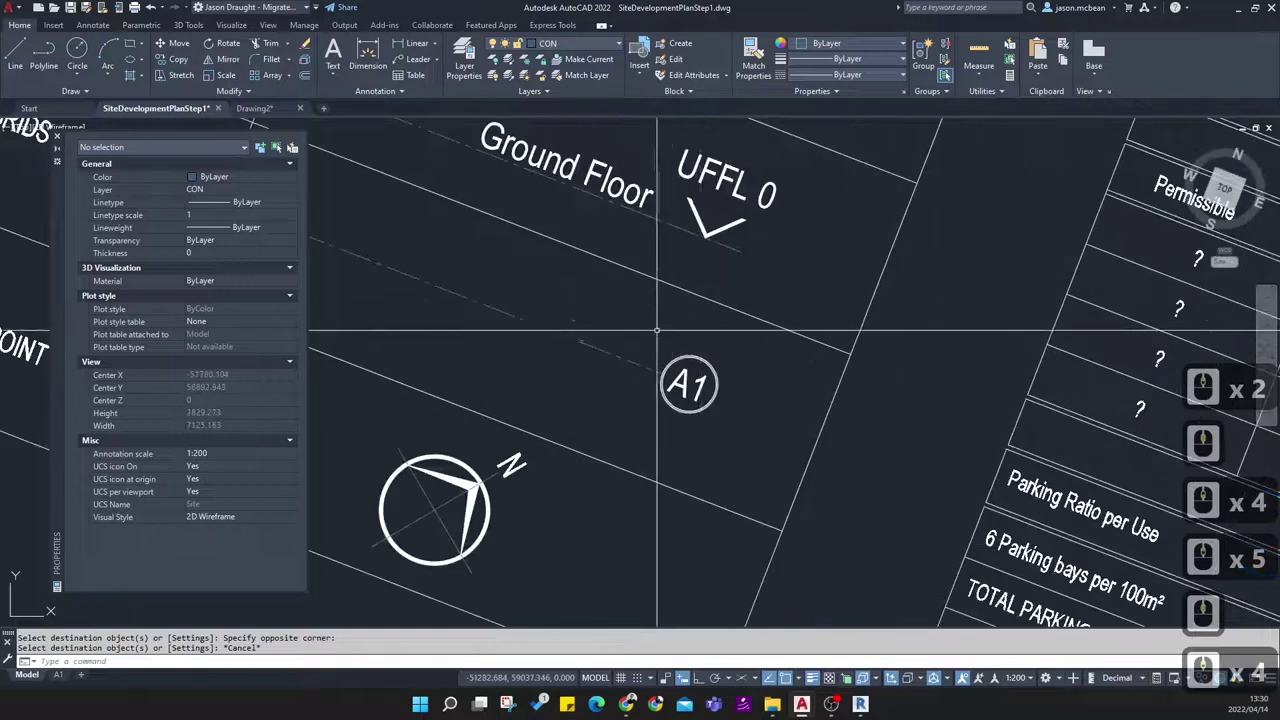
{"action": "left_click", "coordinate": [623, 309]}
{"action": "left_click", "coordinate": [752, 436]}
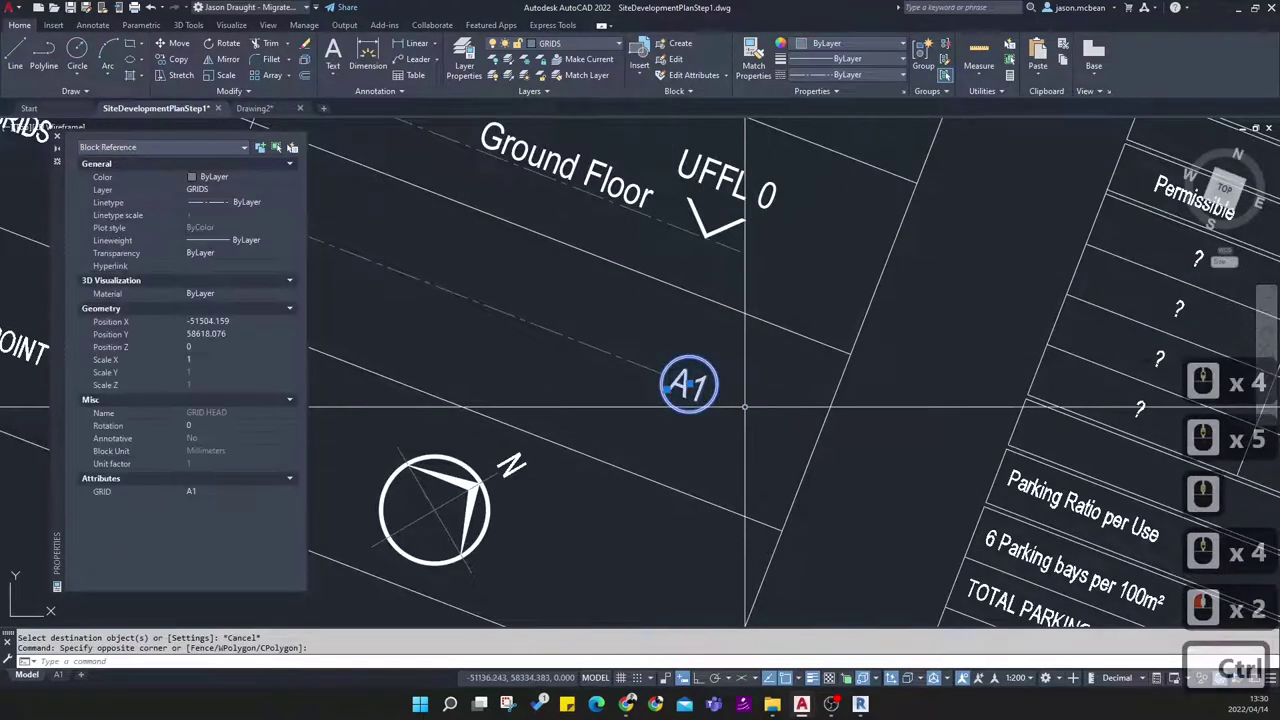
{"action": "key", "text": "ctrl+c"}
{"action": "scroll", "coordinate": [713, 401], "scroll_direction": "down", "scroll_amount": 8}
{"action": "middle_click_drag", "start_coordinate": [897, 520], "coordinate": [594, 317]}
{"action": "middle_click_drag", "start_coordinate": [921, 574], "coordinate": [794, 409]}
{"action": "key", "text": "ctrl+v"}
{"action": "scroll", "coordinate": [857, 463], "scroll_direction": "up", "scroll_amount": 3}
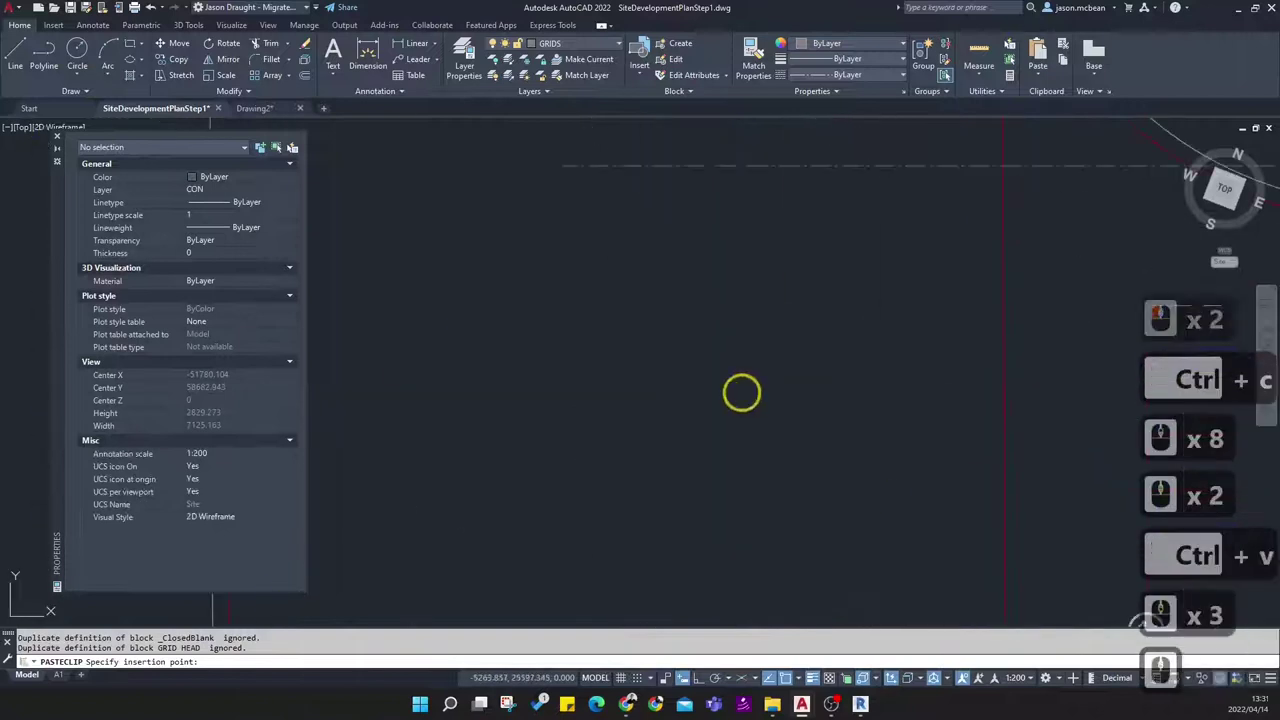
{"action": "scroll", "coordinate": [755, 397], "scroll_direction": "down", "scroll_amount": 5}
{"action": "scroll", "coordinate": [834, 400], "scroll_direction": "down", "scroll_amount": 3}
{"action": "key", "text": "Escape"}
Copy the A1 grid head from the annotation symbols to just below the leftmost vertical grid line of ERF 2/195
{"action": "middle_click_drag", "start_coordinate": [500, 166], "coordinate": [656, 366]}
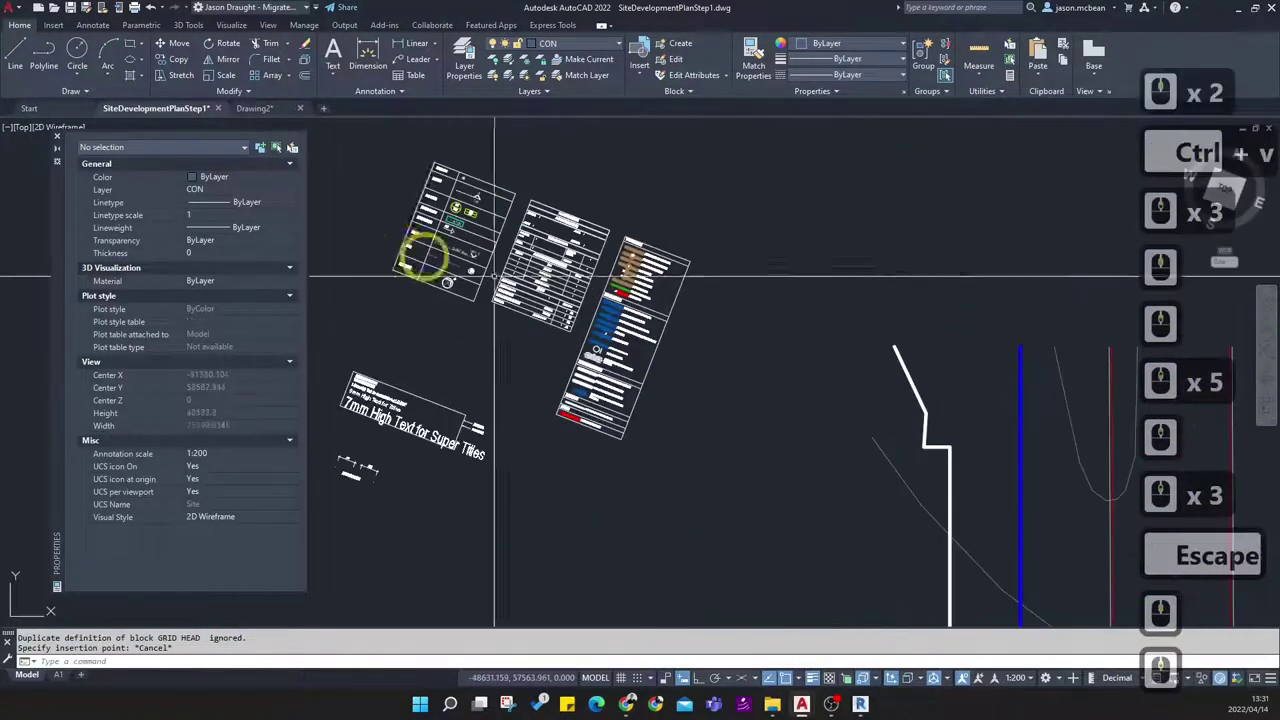
{"action": "scroll", "coordinate": [520, 290], "scroll_direction": "up", "scroll_amount": 4}
{"action": "key", "text": "Escape"}
{"action": "scroll", "coordinate": [622, 322], "scroll_direction": "up", "scroll_amount": 3}
{"action": "left_click", "coordinate": [712, 352]}
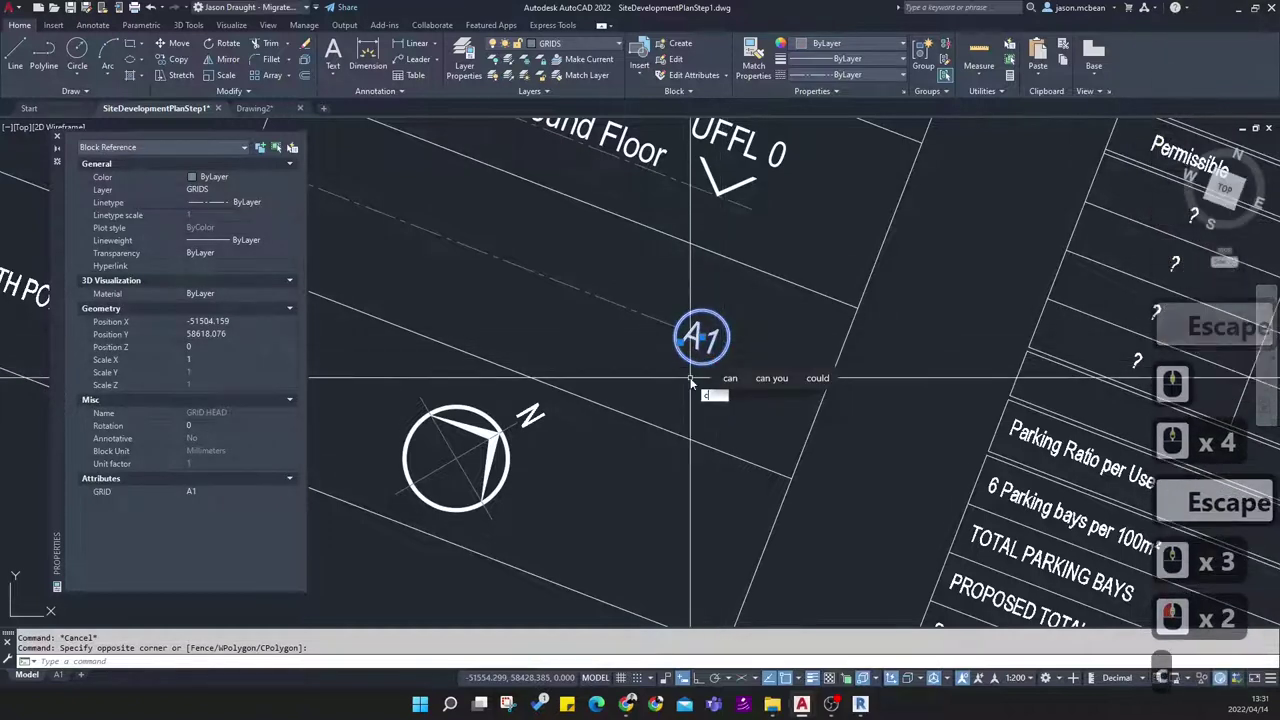
{"action": "type", "text": "co"}
{"action": "key", "text": "Return"}
{"action": "left_click", "coordinate": [701, 339]}
{"action": "scroll", "coordinate": [760, 440], "scroll_direction": "down", "scroll_amount": 4}
{"action": "middle_click_drag", "start_coordinate": [767, 453], "coordinate": [589, 200]}
{"action": "scroll", "coordinate": [589, 200], "scroll_direction": "down", "scroll_amount": 4}
{"action": "middle_click_drag", "start_coordinate": [775, 405], "coordinate": [630, 215]}
{"action": "middle_click_drag", "start_coordinate": [917, 526], "coordinate": [692, 300]}
{"action": "scroll", "coordinate": [775, 456], "scroll_direction": "up", "scroll_amount": 3}
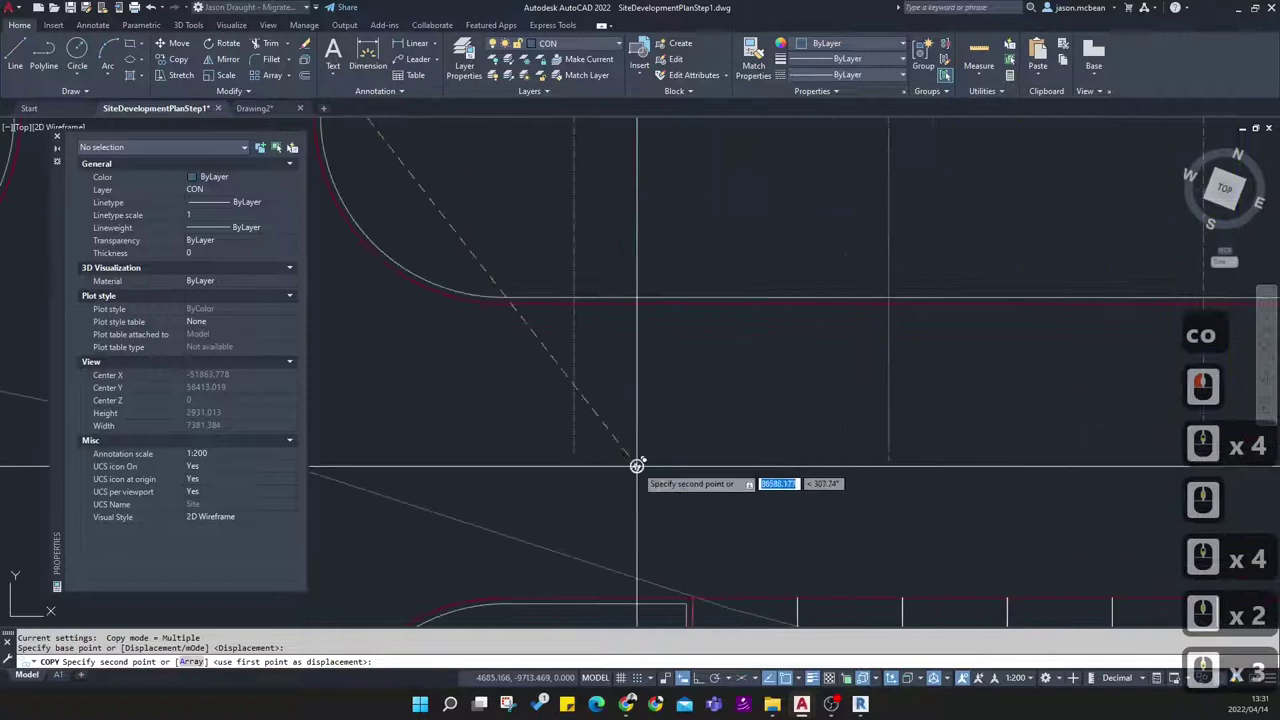
{"action": "left_click", "coordinate": [737, 467]}
{"action": "key", "text": "Escape"}
{"action": "key", "text": "Escape"}
{"action": "key", "text": "Escape"}
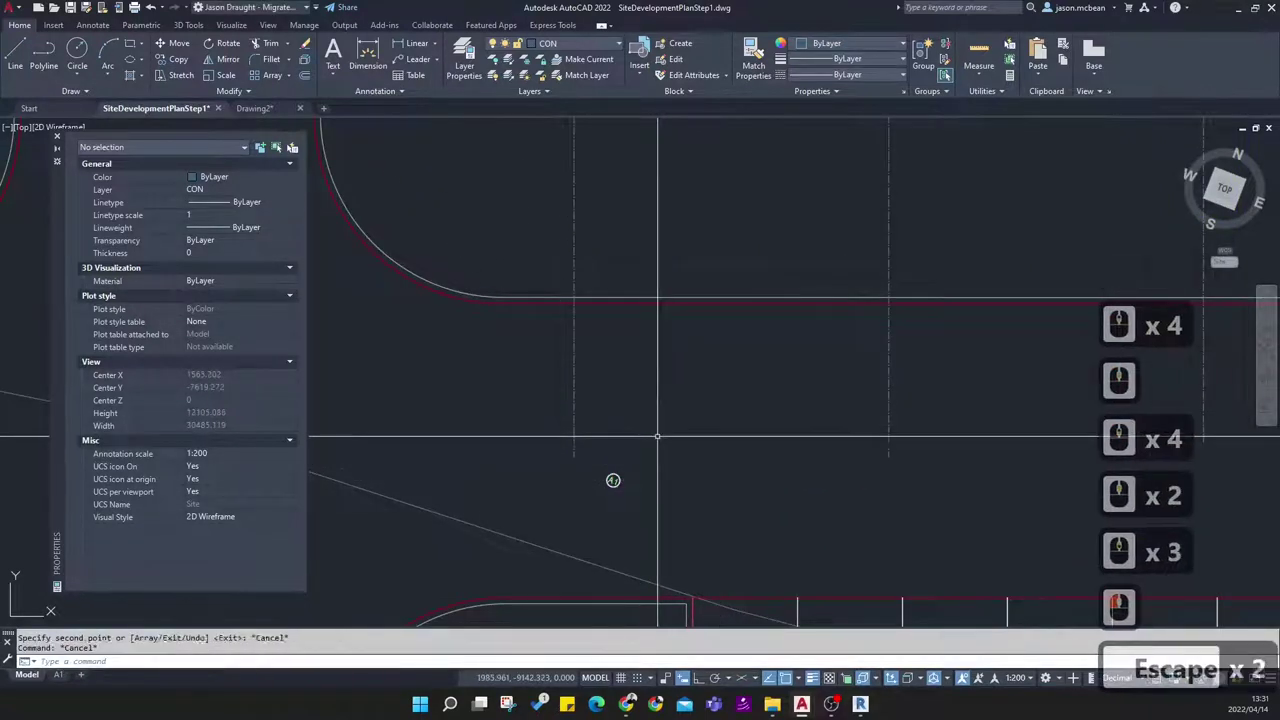
Switch to the SDPFinal 001 sheet in Chrome and examine how the site development plan is annotated
{"action": "scroll", "coordinate": [645, 415], "scroll_direction": "down", "scroll_amount": 3}
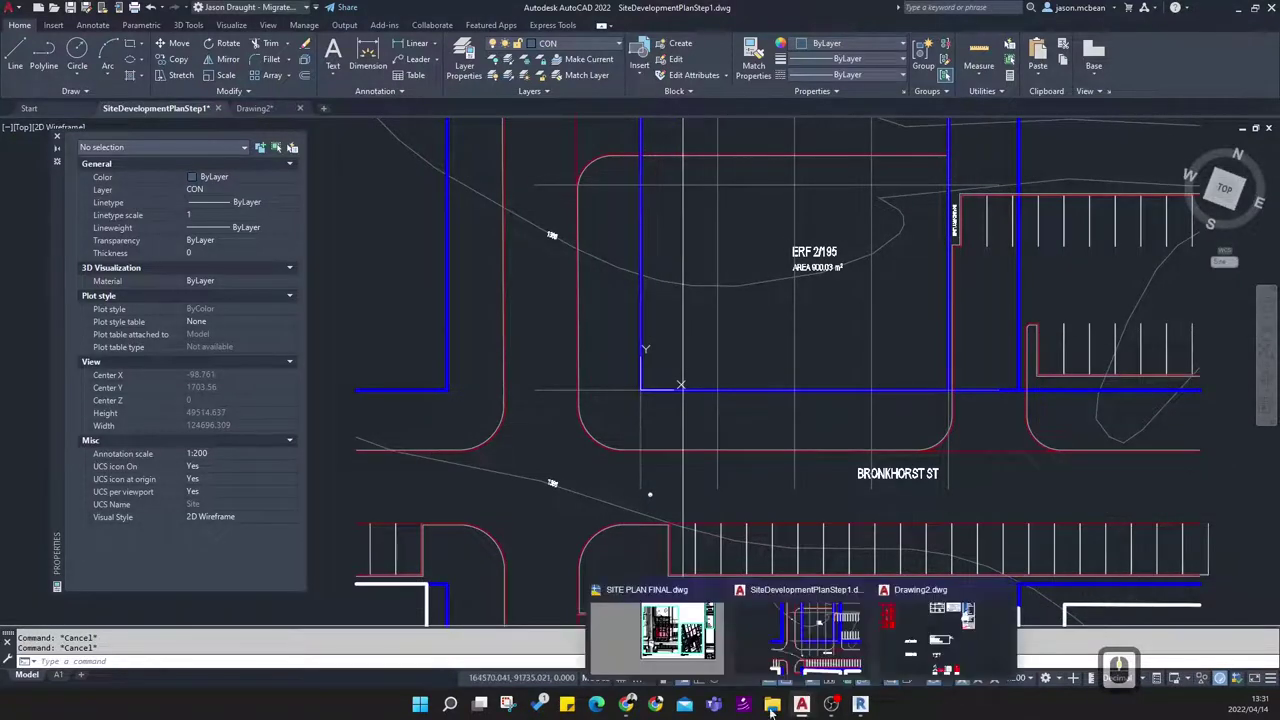
{"action": "left_click", "coordinate": [628, 704]}
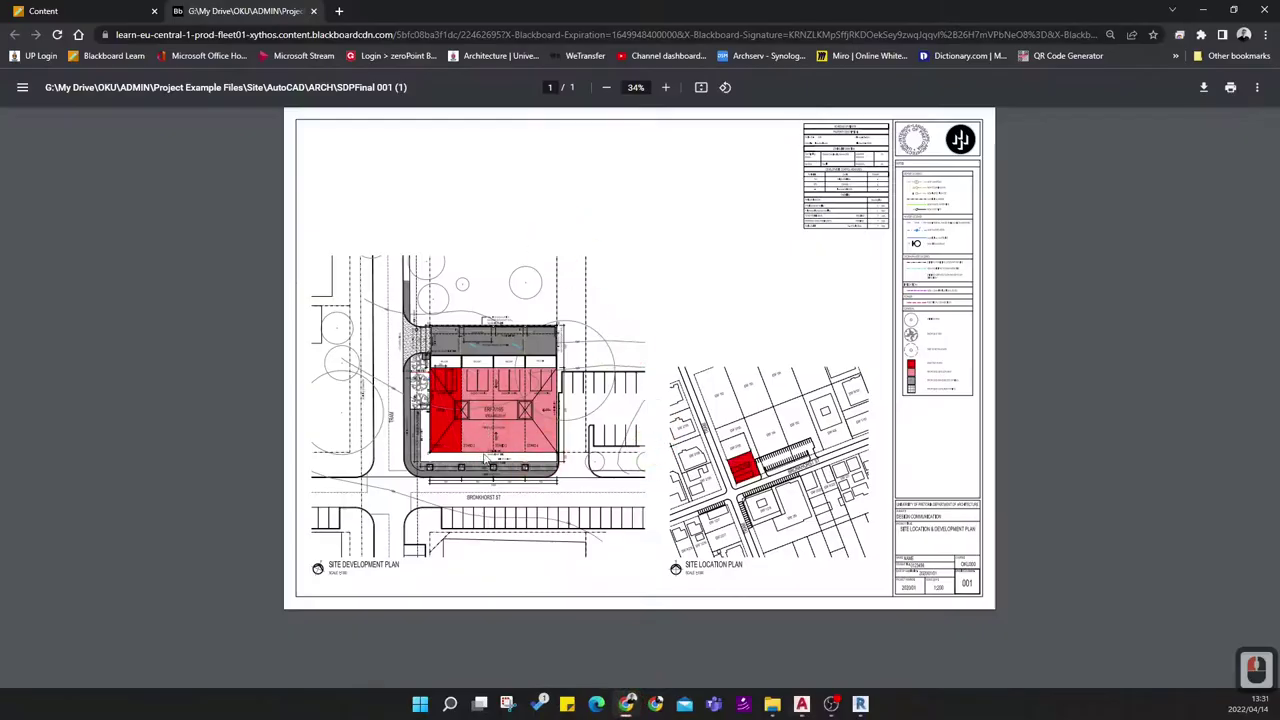
{"action": "scroll", "coordinate": [656, 400], "scroll_direction": "up", "scroll_amount": 5, "text": "ctrl"}
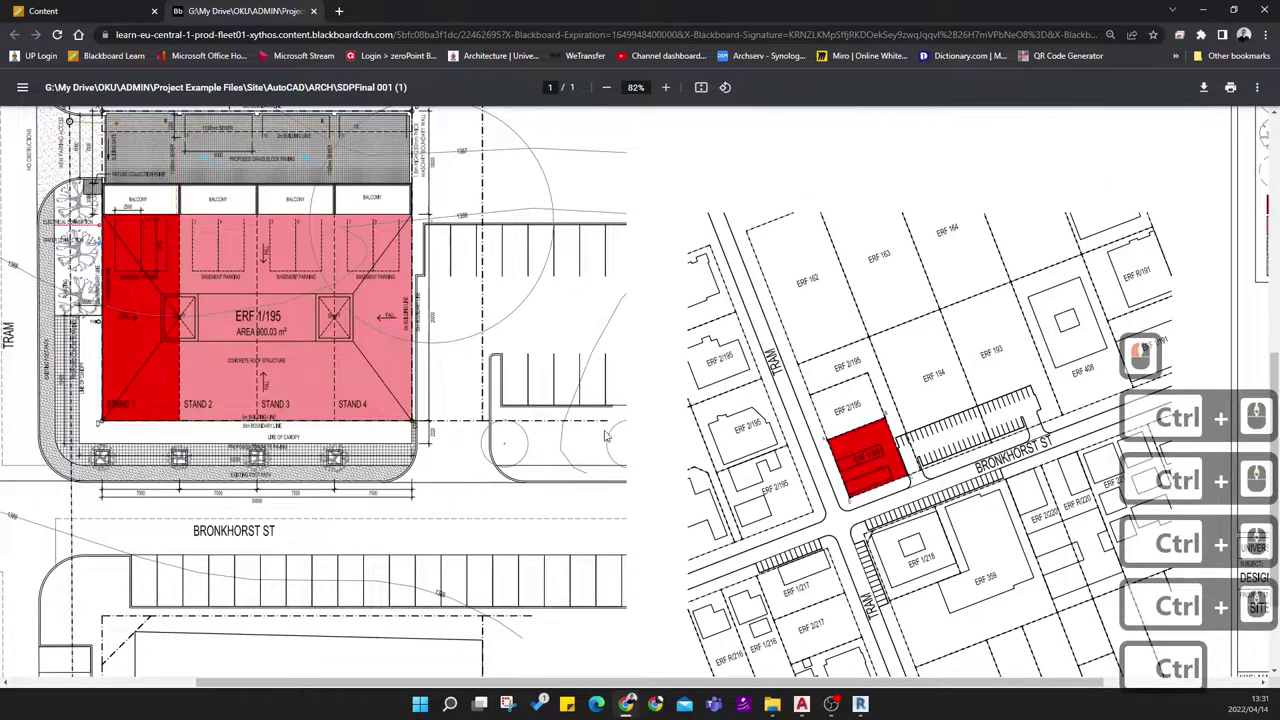
{"action": "scroll", "coordinate": [656, 400], "scroll_direction": "down", "scroll_amount": 4, "text": "ctrl"}
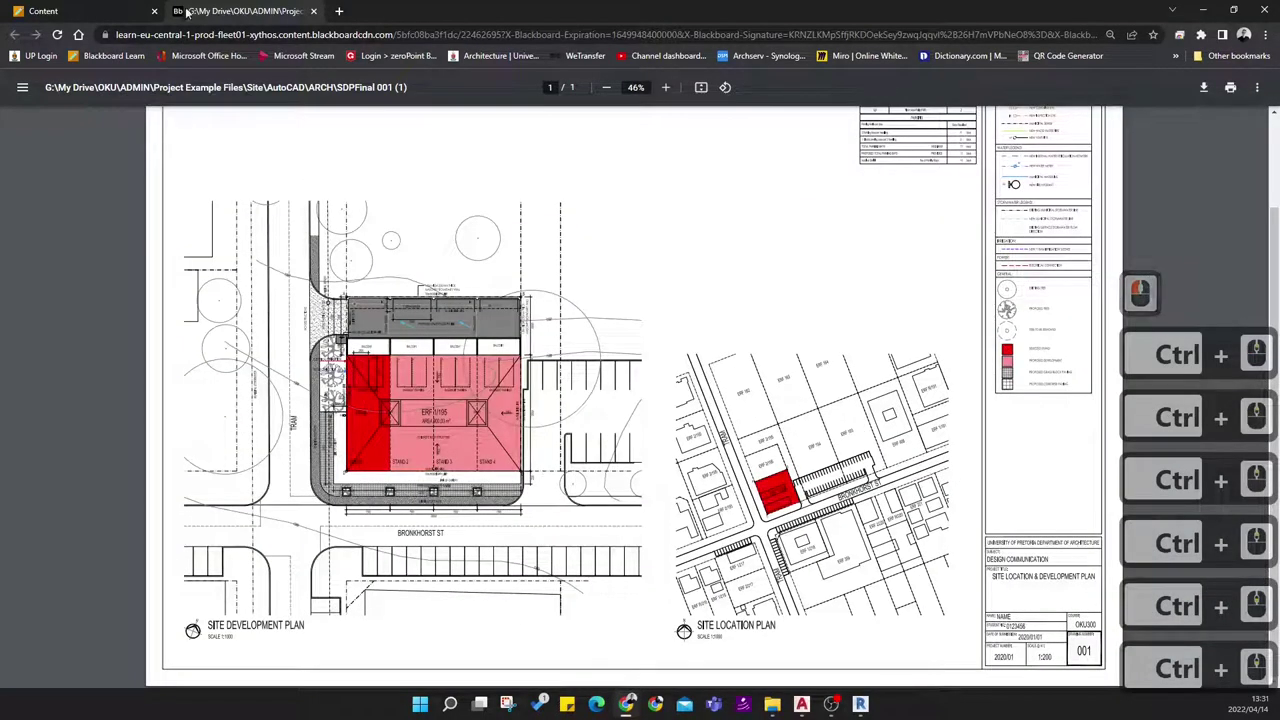
Open SITE PLAN 002.pdf from OKU INT & ARCH Assignment 1, examine its grid heads and labels, and return to AutoCAD
{"action": "left_click", "coordinate": [89, 18]}
{"action": "left_click", "coordinate": [89, 16]}
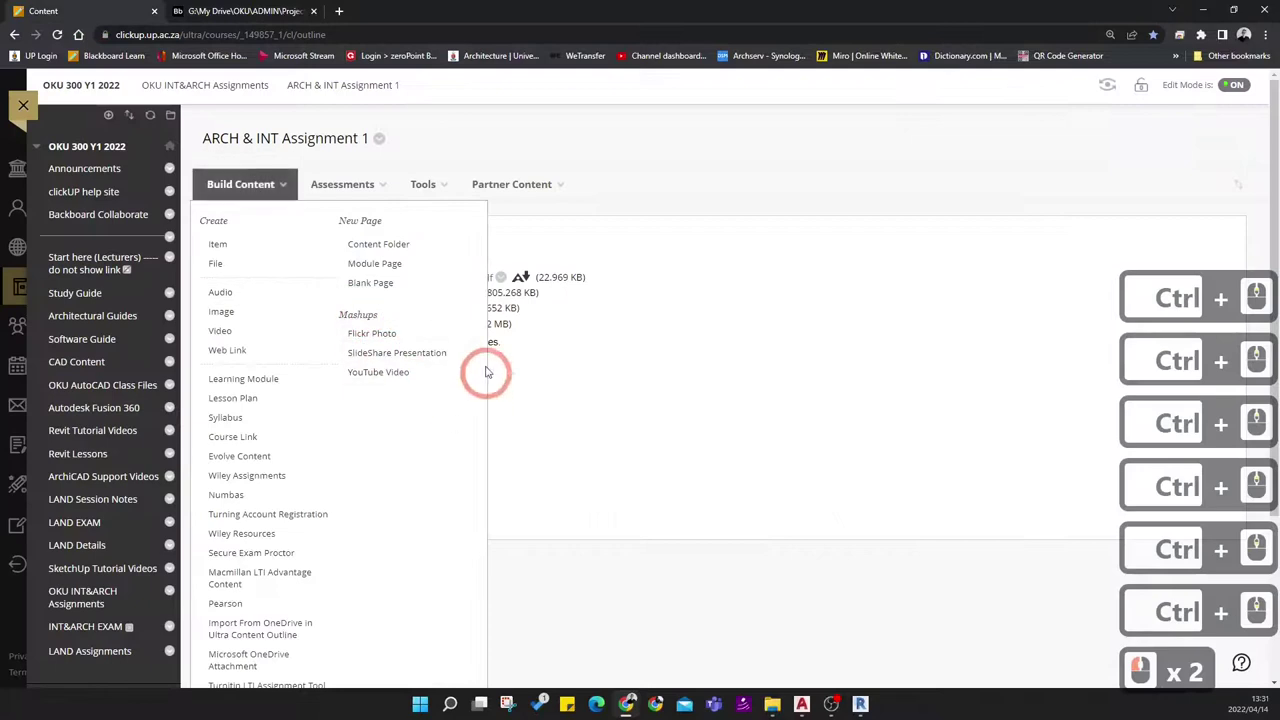
{"action": "left_click", "coordinate": [362, 309]}
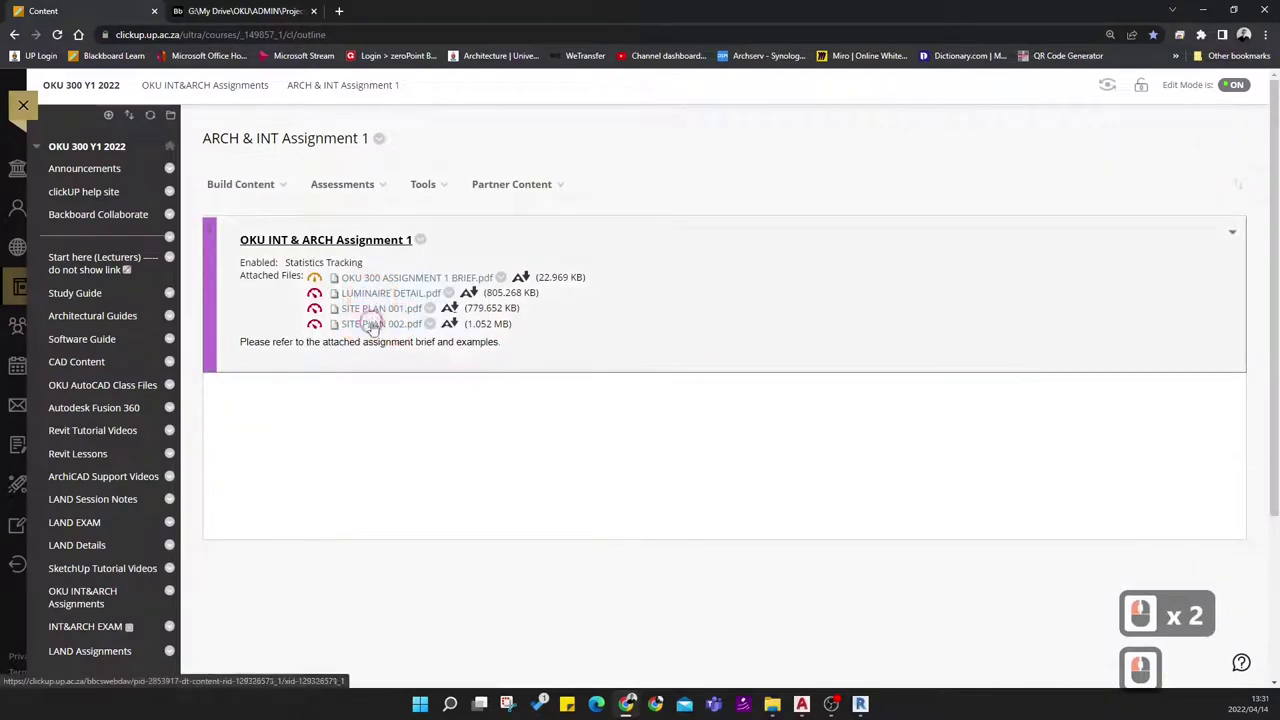
{"action": "left_click", "coordinate": [705, 320]}
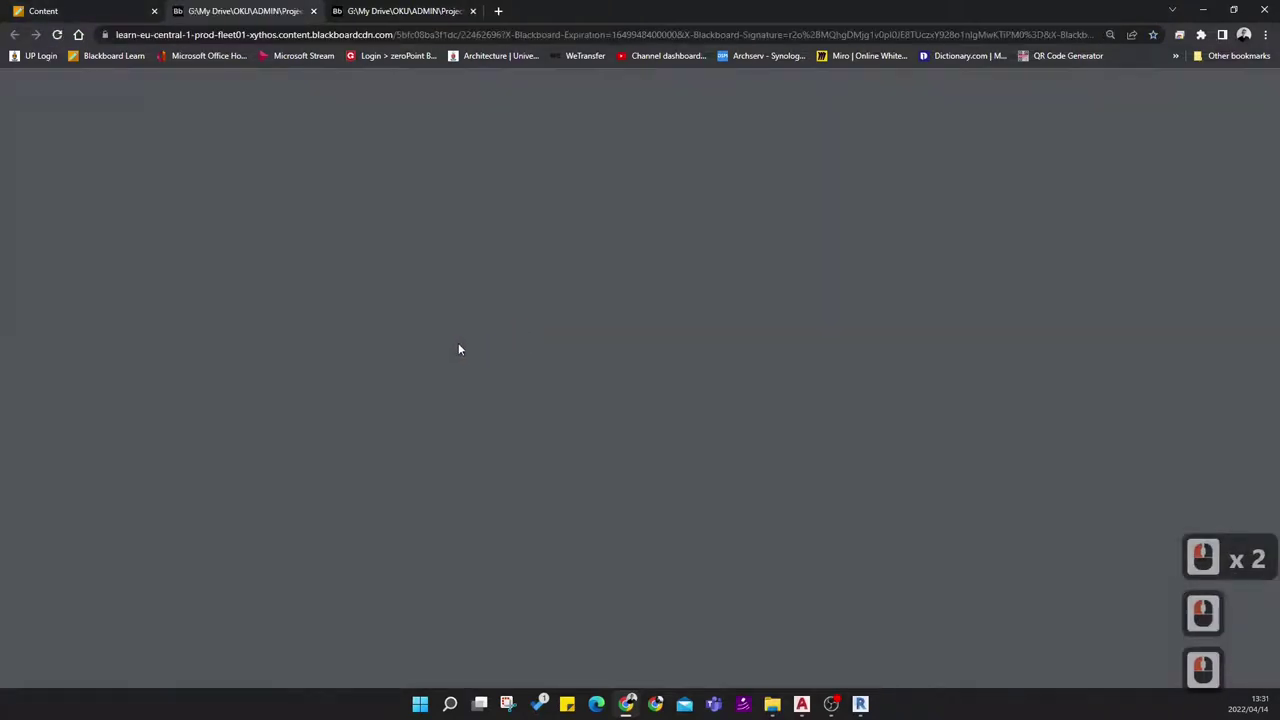
{"action": "scroll", "coordinate": [628, 316], "scroll_direction": "down", "scroll_amount": 3}
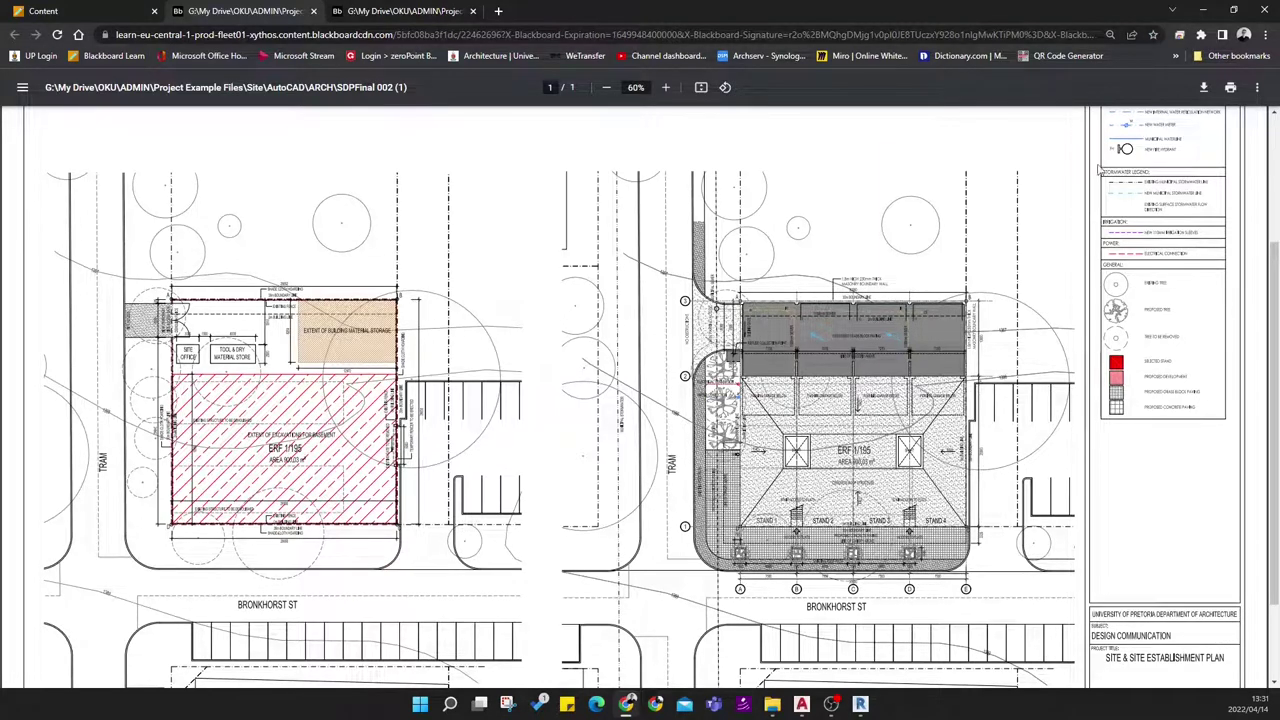
{"action": "left_click", "coordinate": [1203, 10]}
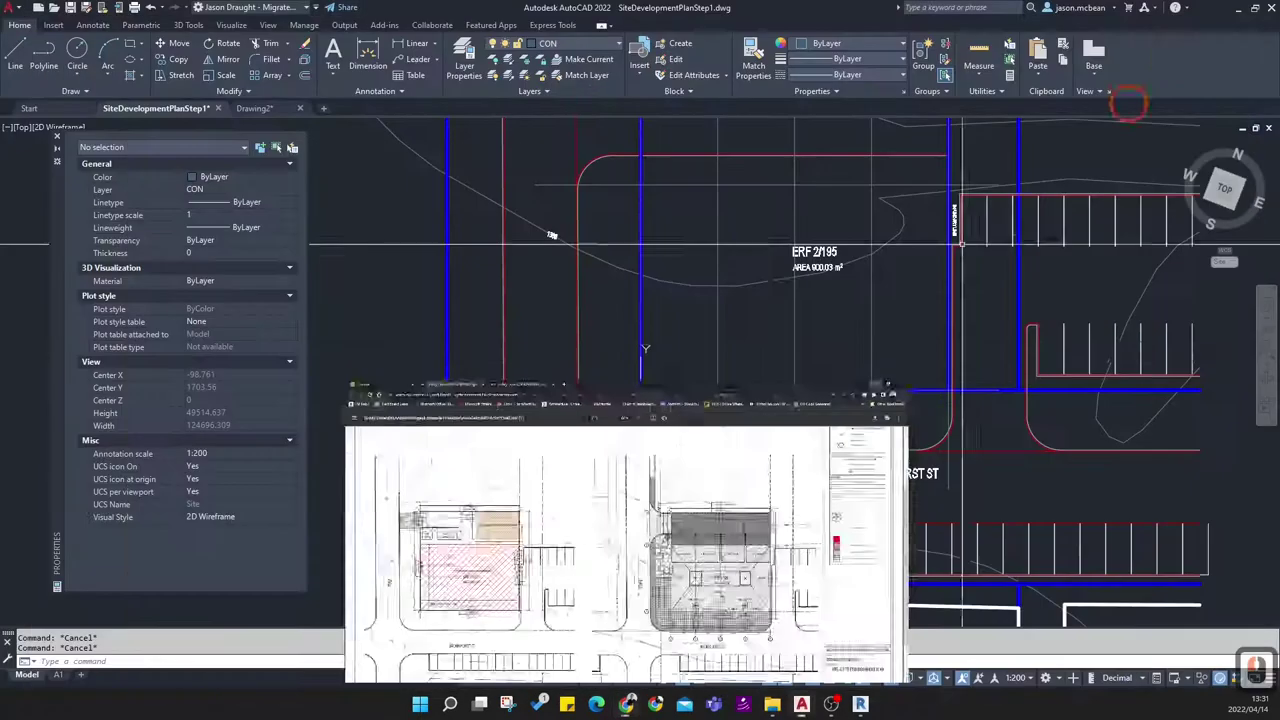
Move the copied A1 grid head by its centre onto the lower end of the leftmost vertical grid line
{"action": "scroll", "coordinate": [415, 463], "scroll_direction": "up", "scroll_amount": 5}
{"action": "middle_click_drag", "start_coordinate": [585, 231], "coordinate": [648, 432]}
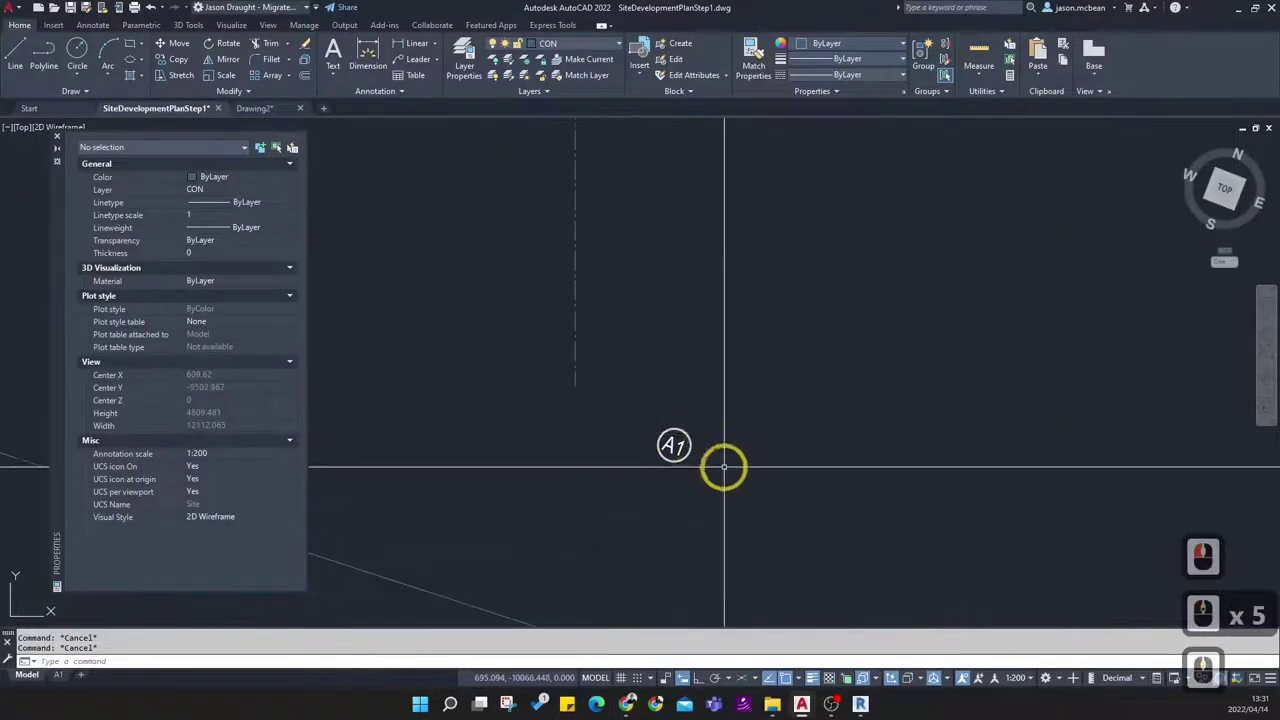
{"action": "left_click", "coordinate": [723, 466]}
{"action": "left_click", "coordinate": [637, 409]}
{"action": "scroll", "coordinate": [681, 452], "scroll_direction": "up", "scroll_amount": 1}
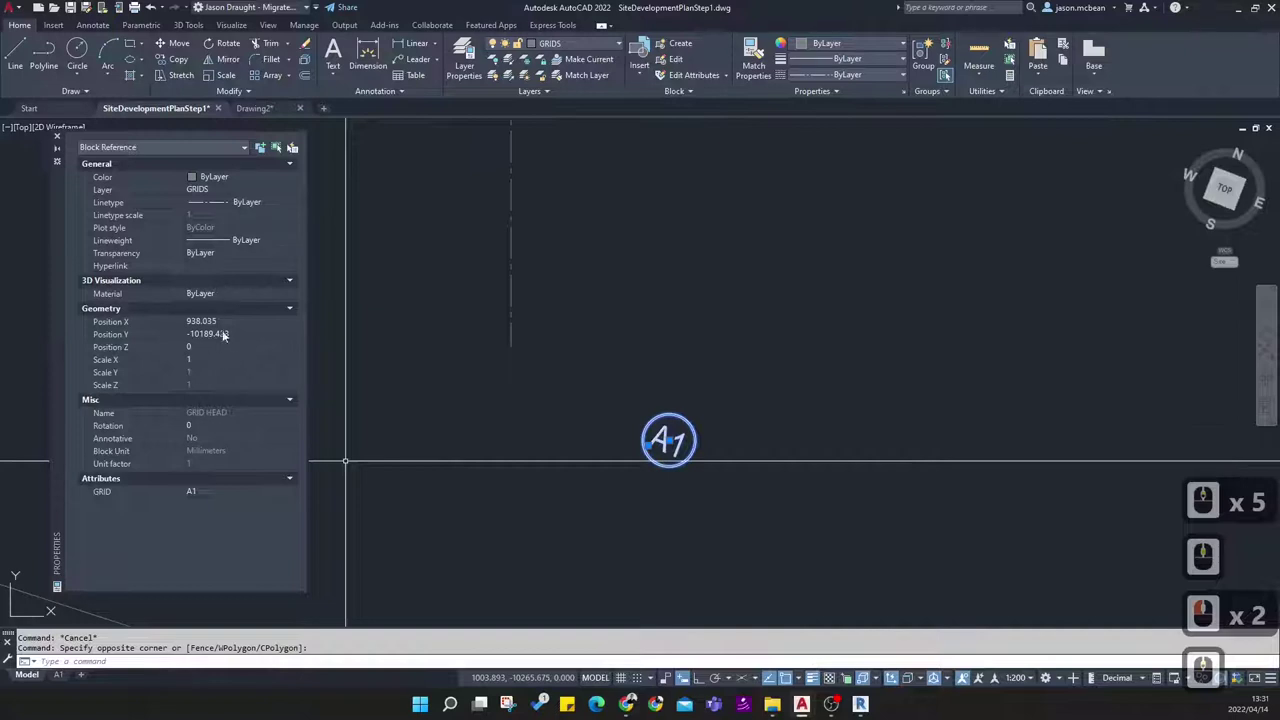
{"action": "key", "text": "Escape"}
{"action": "left_click", "coordinate": [694, 451]}
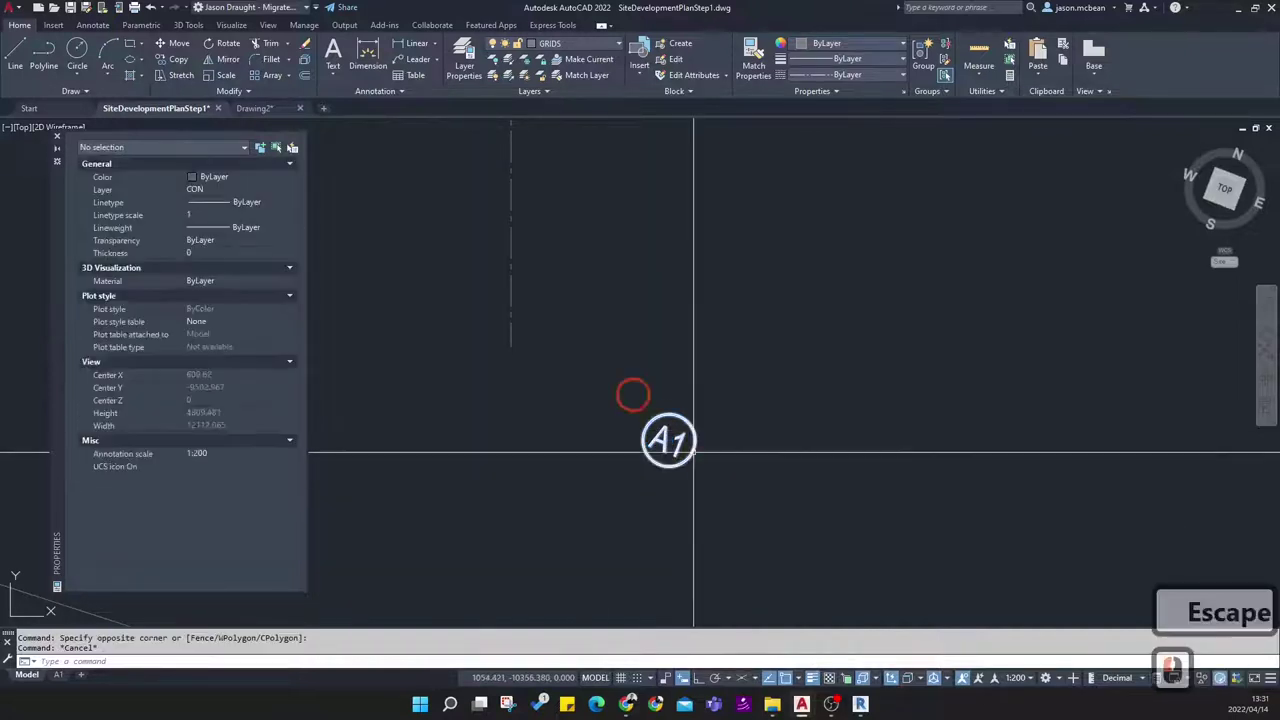
{"action": "left_click", "coordinate": [670, 444]}
{"action": "left_click", "coordinate": [668, 441]}
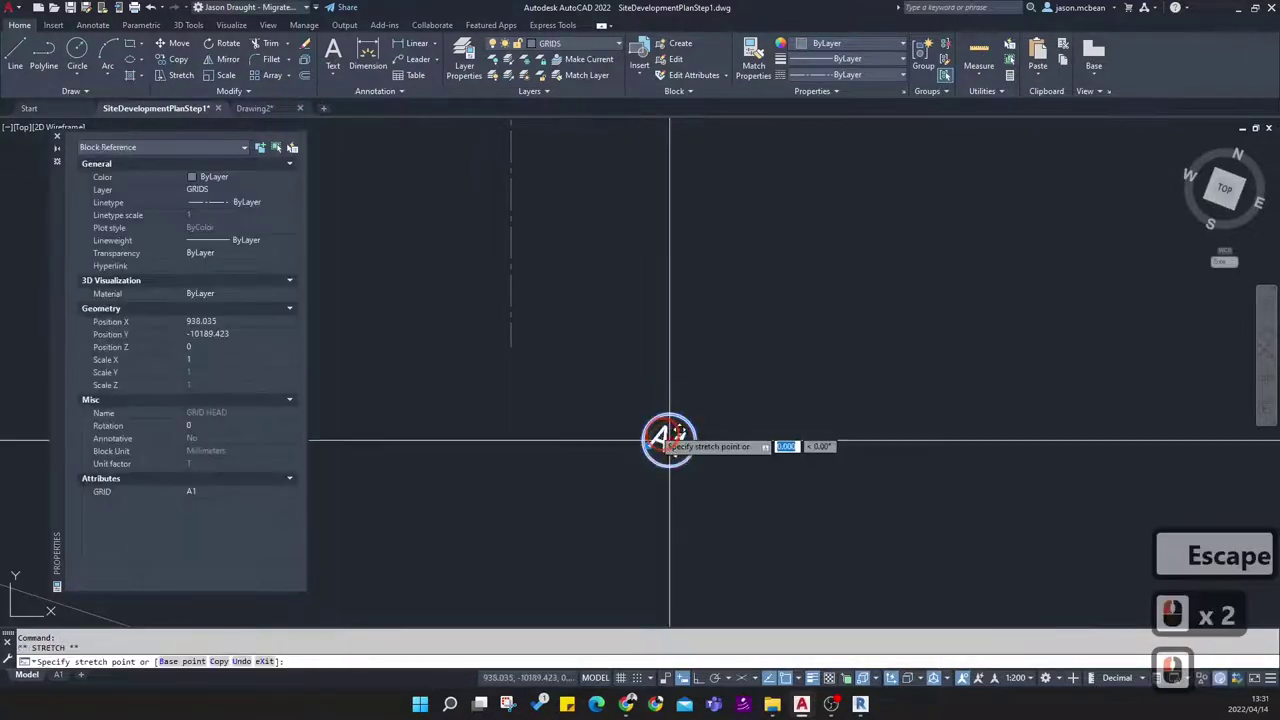
{"action": "left_click", "coordinate": [510, 345]}
{"action": "scroll", "coordinate": [498, 340], "scroll_direction": "up", "scroll_amount": 3}
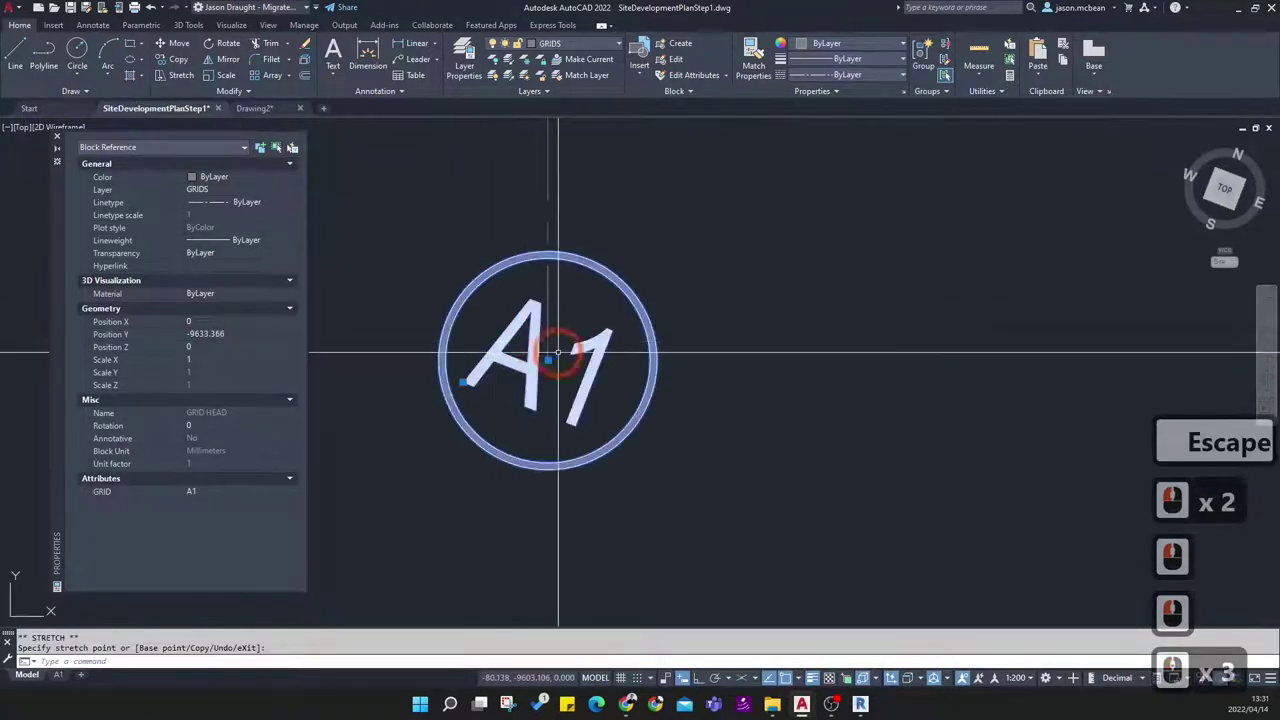
Try to rotate the A1 grid head about its centre by reference, using a quadrant as the second reference point
{"action": "left_click", "coordinate": [548, 360]}
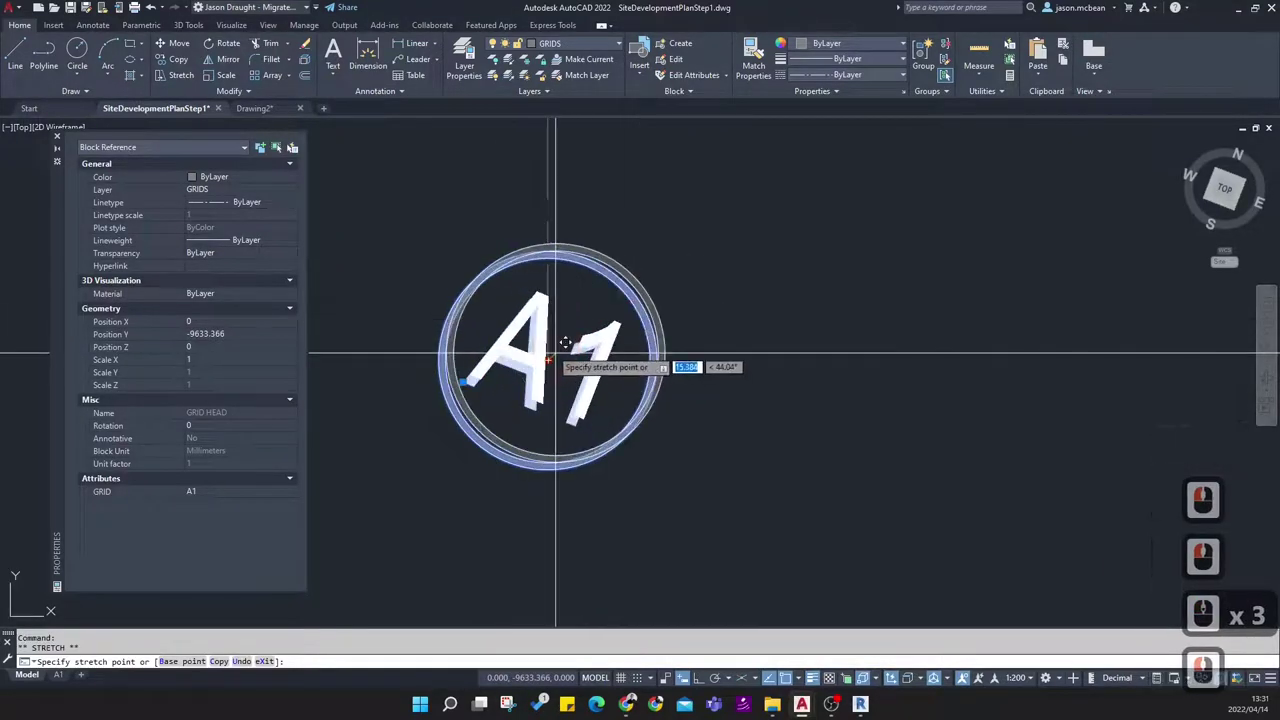
{"action": "left_click", "coordinate": [222, 43]}
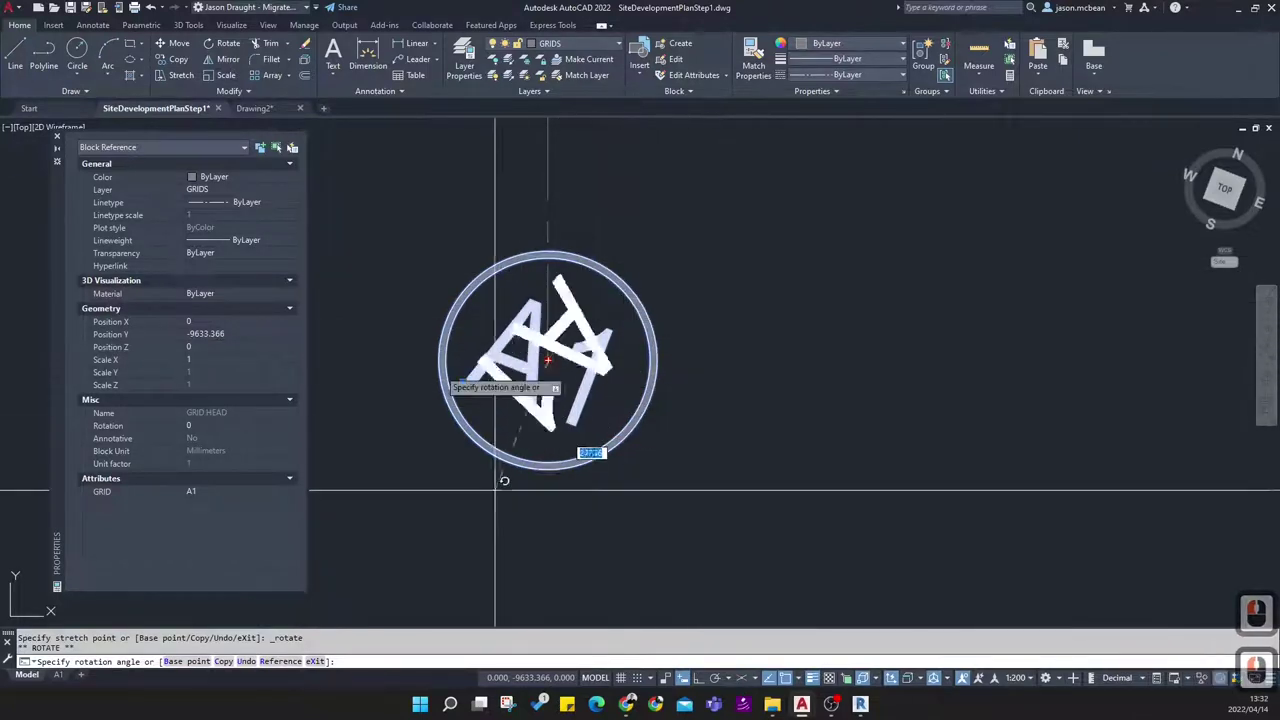
{"action": "left_click", "coordinate": [281, 661]}
{"action": "left_click", "coordinate": [548, 360]}
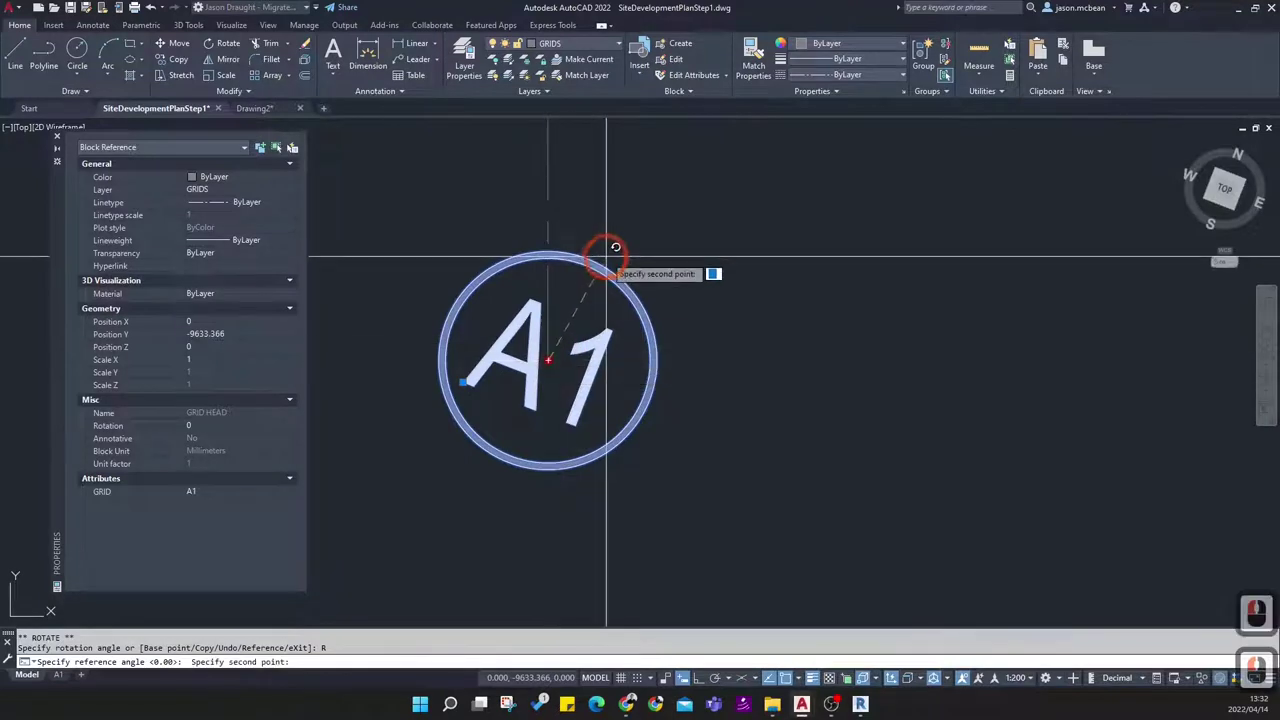
{"action": "right_click", "coordinate": [608, 270], "text": "shift"}
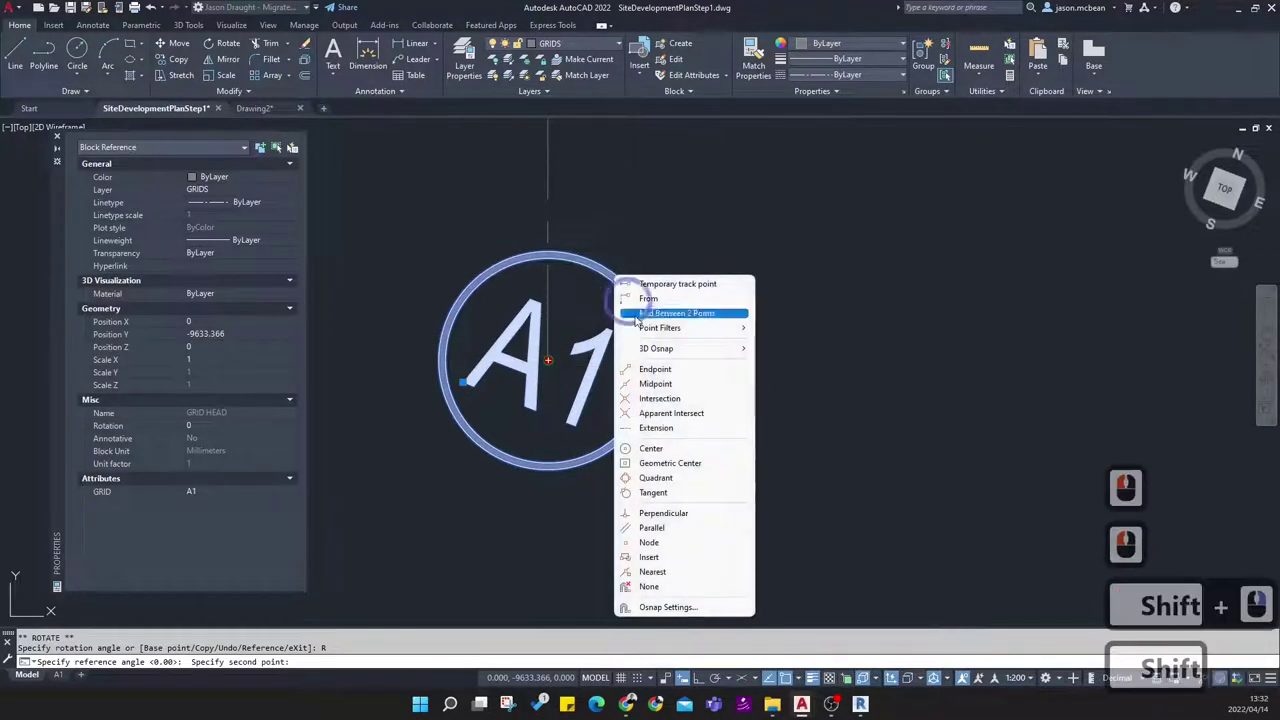
{"action": "left_click", "coordinate": [655, 479]}
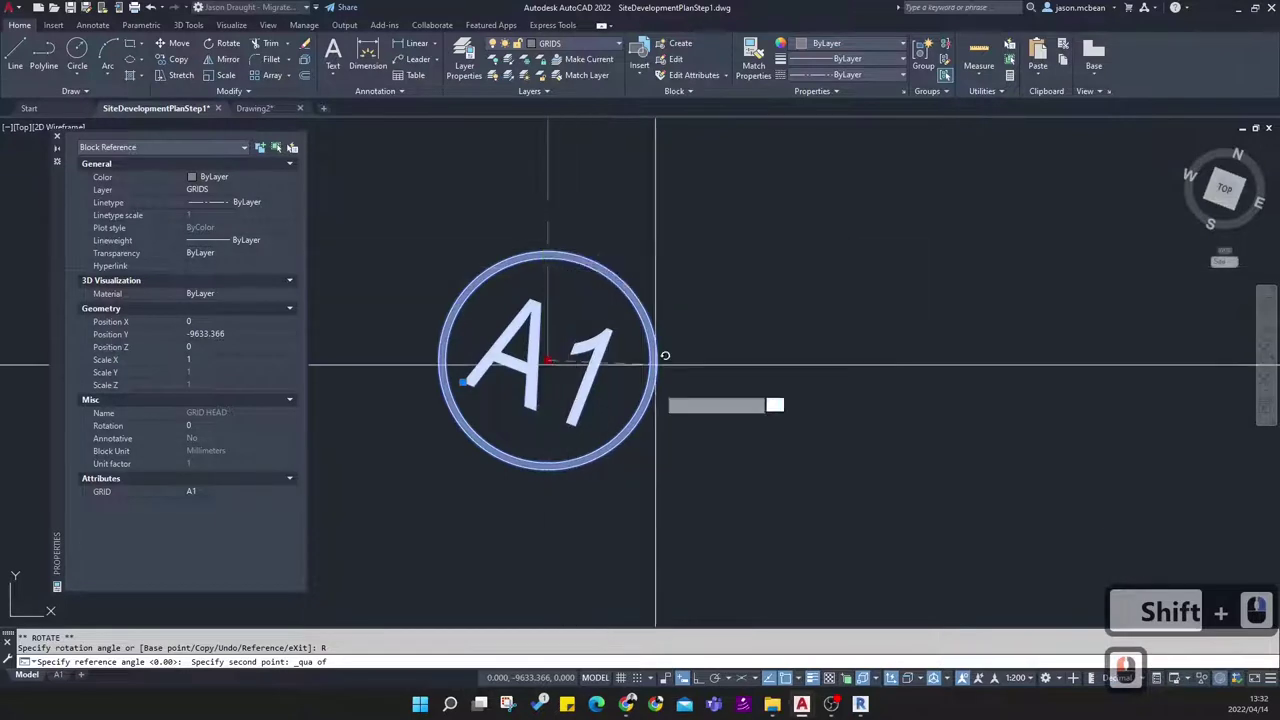
{"action": "key", "text": "Escape"}
{"action": "key", "text": "Escape"}
{"action": "key", "text": "Escape"}
Delete the copied A1 grid head from the lower end of the leftmost vertical grid line
{"action": "left_click", "coordinate": [608, 468]}
{"action": "left_click", "coordinate": [584, 393]}
{"action": "scroll", "coordinate": [626, 382], "scroll_direction": "down", "scroll_amount": 3}
{"action": "middle_click_drag", "start_coordinate": [631, 405], "coordinate": [654, 429]}
{"action": "scroll", "coordinate": [654, 420], "scroll_direction": "up", "scroll_amount": 2}
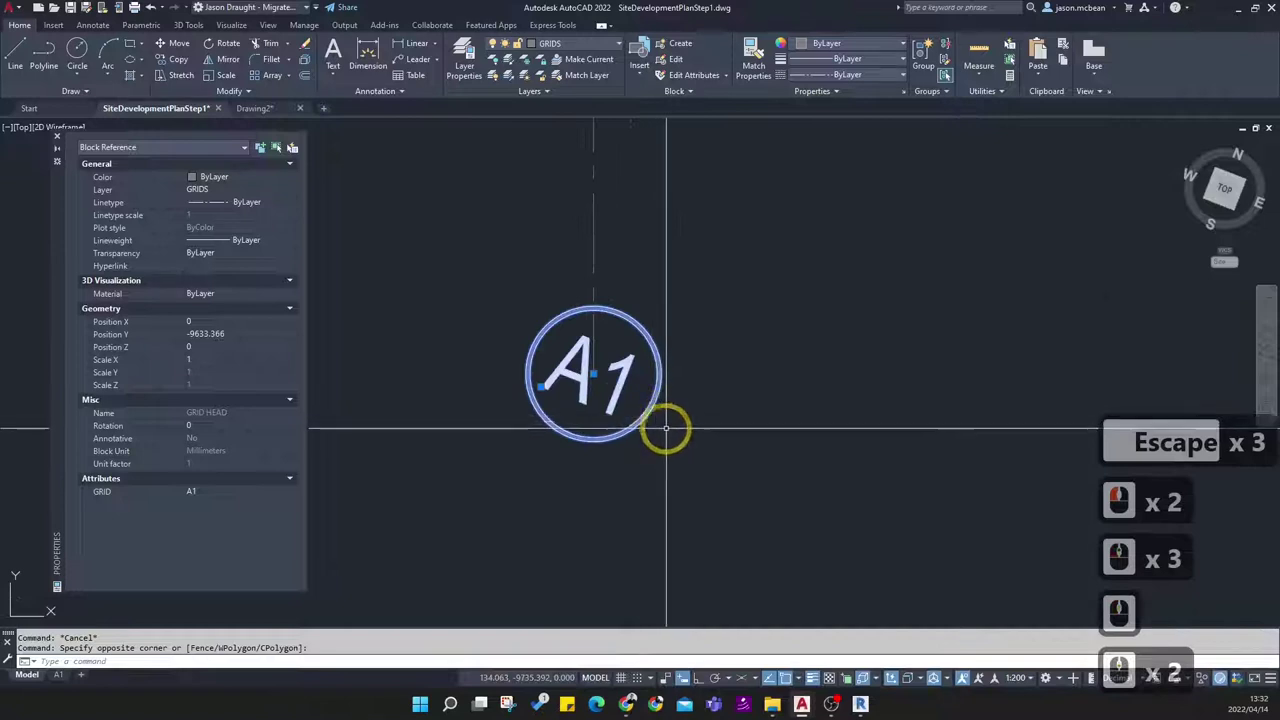
{"action": "key", "text": "Escape"}
{"action": "left_click", "coordinate": [663, 439]}
{"action": "left_click", "coordinate": [634, 377]}
{"action": "scroll", "coordinate": [696, 397], "scroll_direction": "down", "scroll_amount": 4}
{"action": "key", "text": "Delete"}
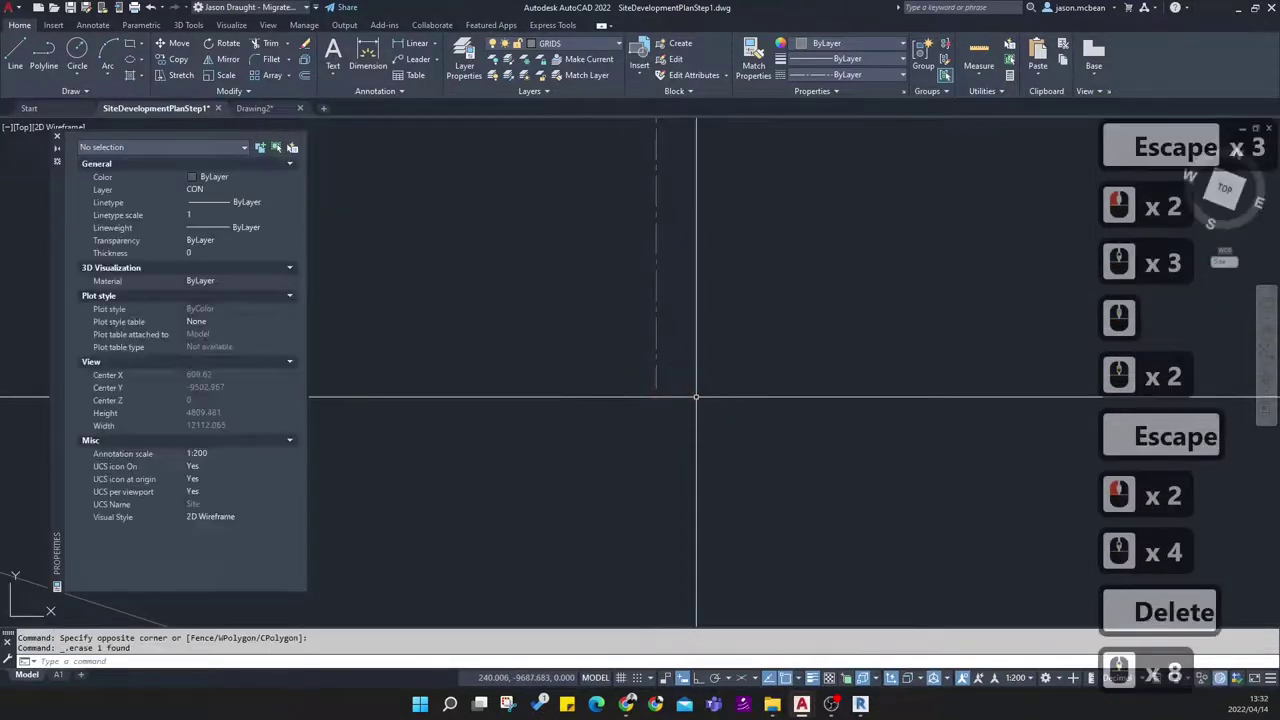
Set the World UCS as the current coordinate system
{"action": "scroll", "coordinate": [697, 397], "scroll_direction": "down", "scroll_amount": 8}
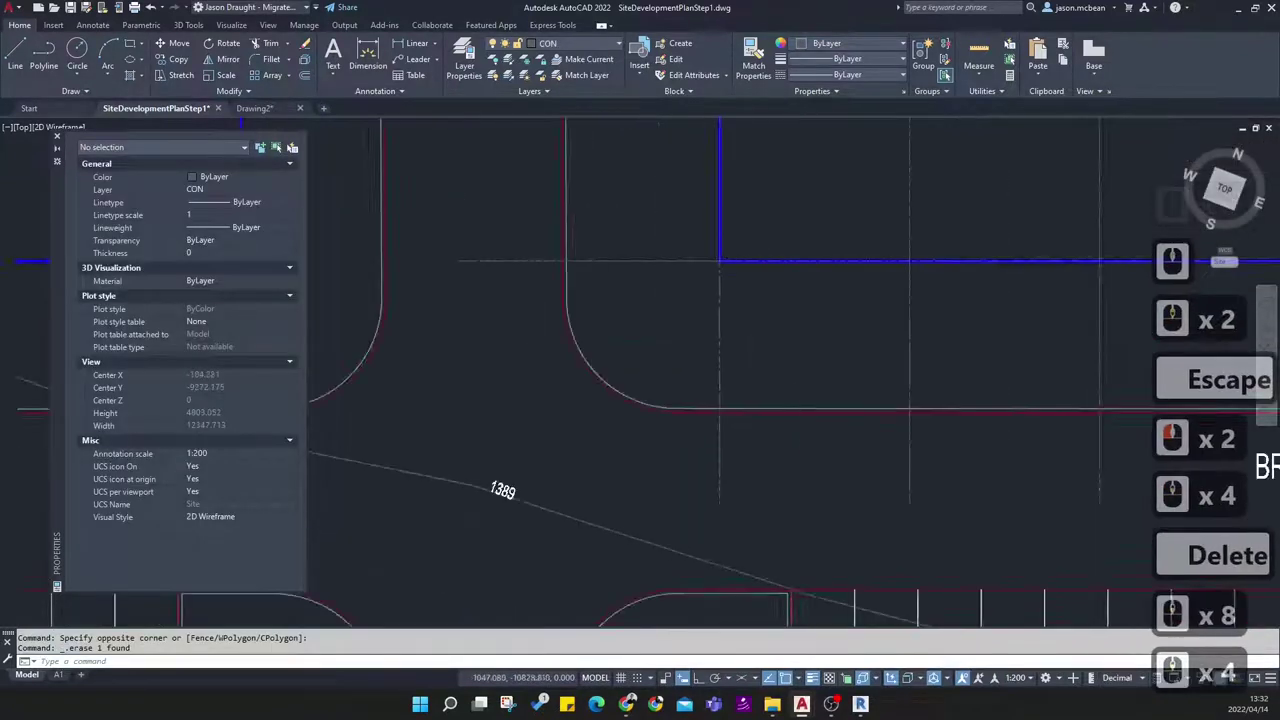
{"action": "scroll", "coordinate": [606, 122], "scroll_direction": "up", "scroll_amount": 7}
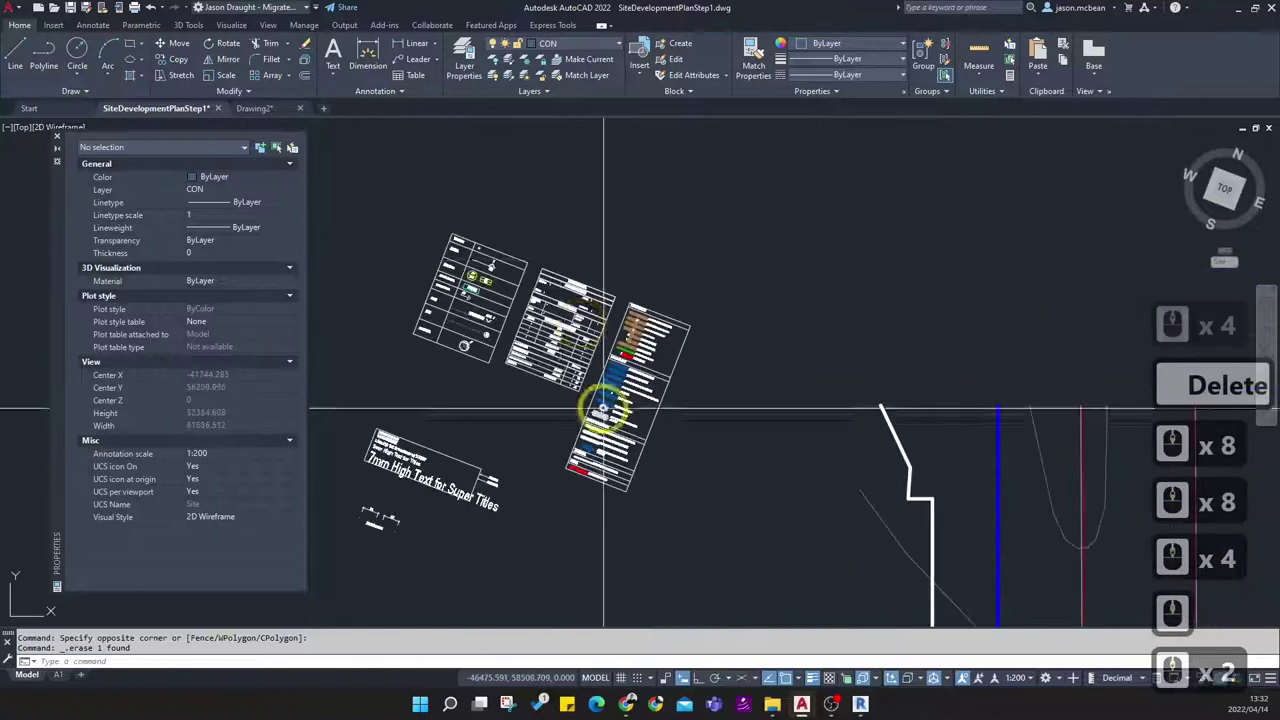
{"action": "left_click", "coordinate": [270, 25]}
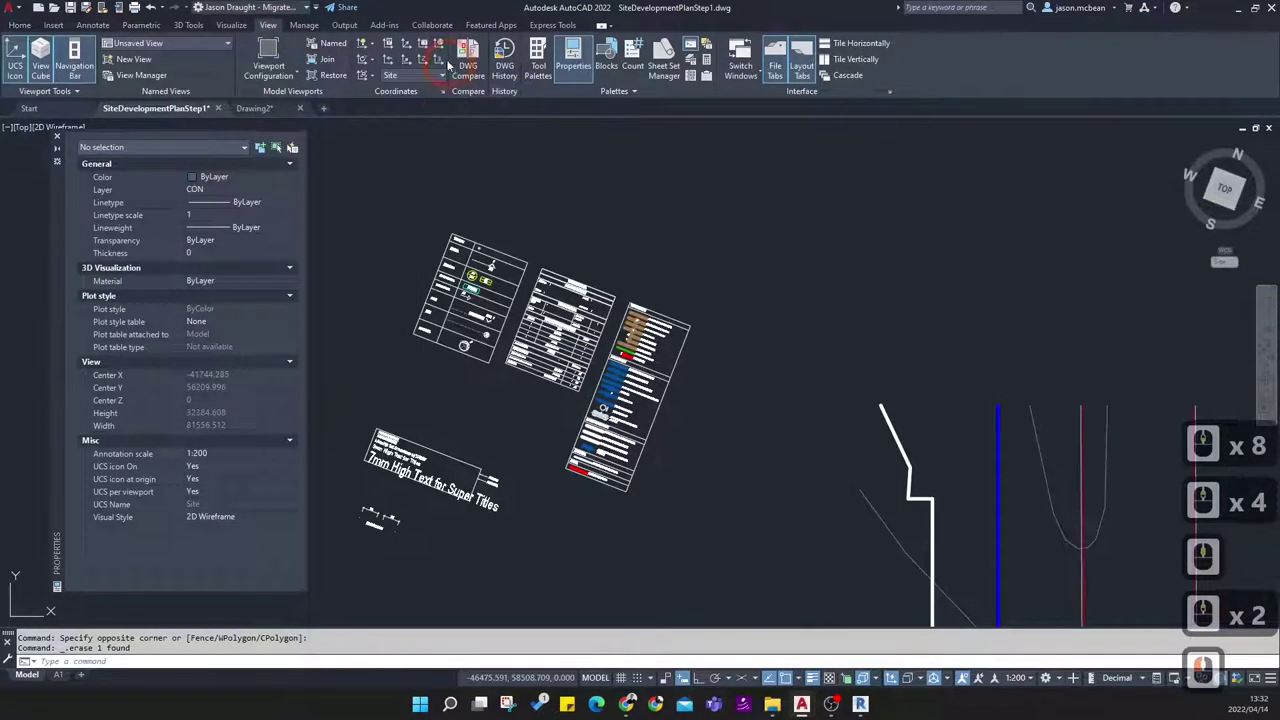
{"action": "left_click", "coordinate": [425, 46]}
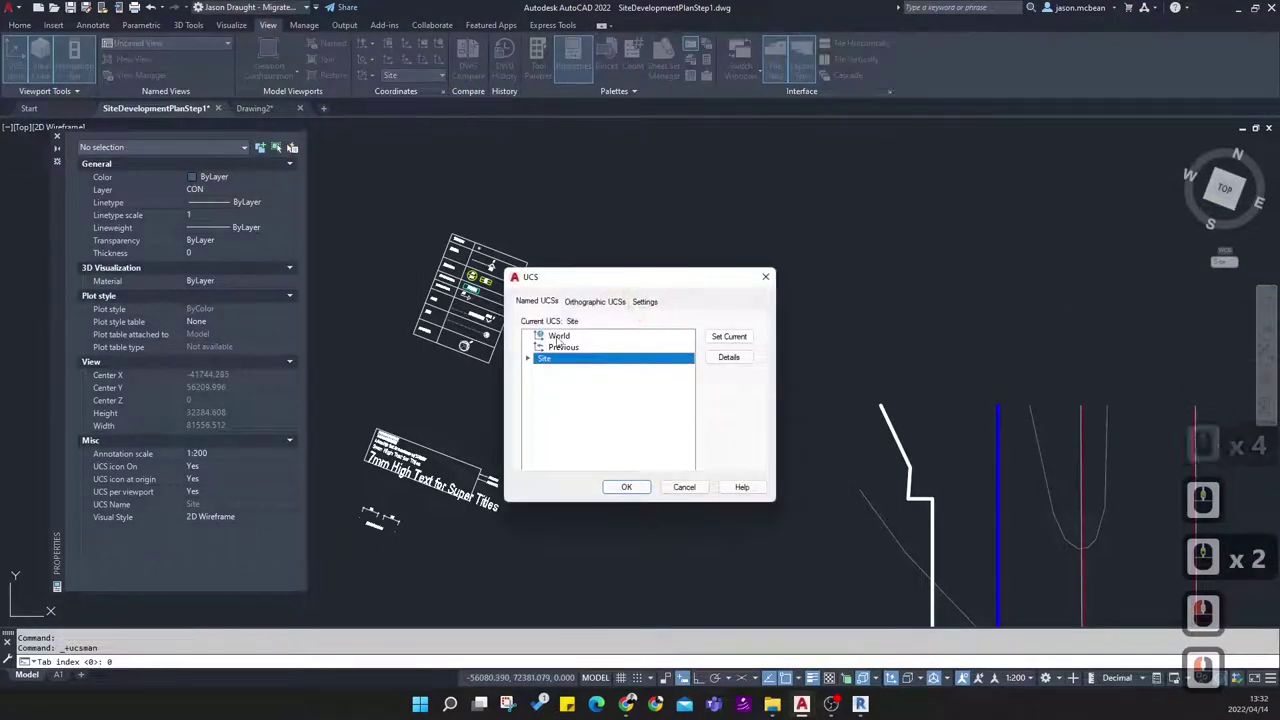
{"action": "left_click", "coordinate": [557, 336]}
{"action": "left_click", "coordinate": [729, 337]}
{"action": "left_click", "coordinate": [691, 398]}
{"action": "left_click", "coordinate": [627, 487]}
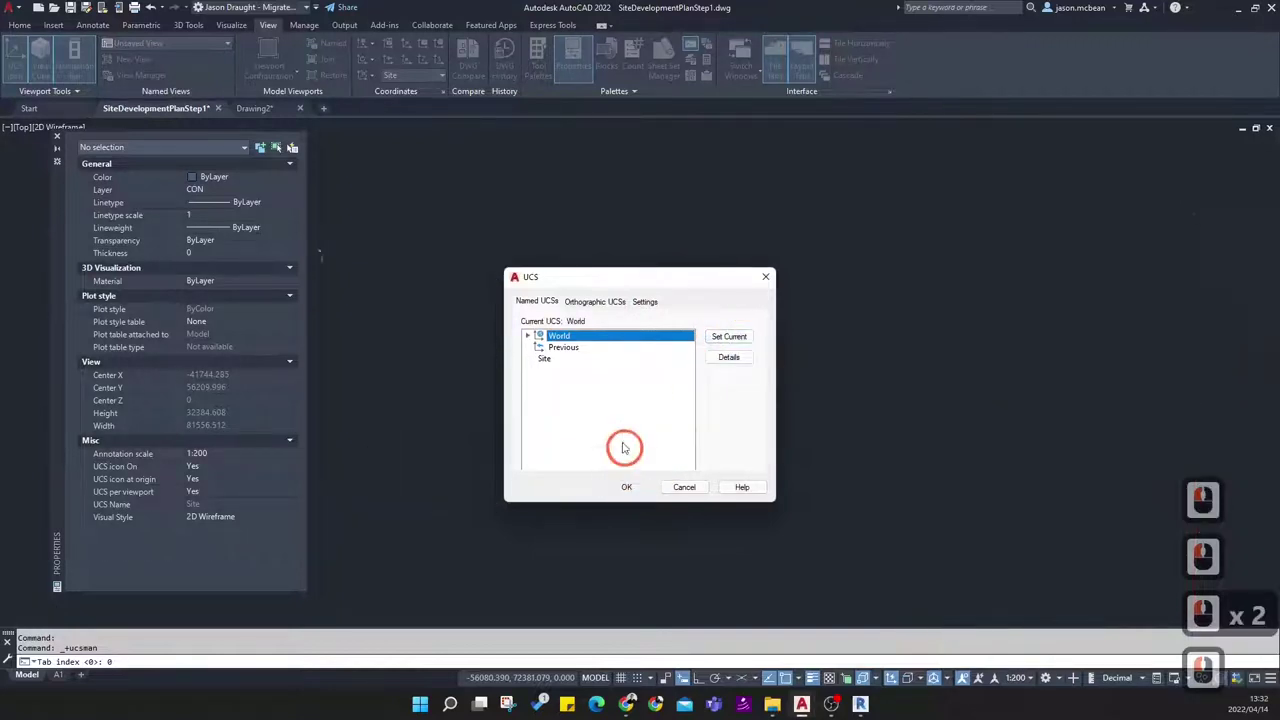
Copy the A1 grid head from the symbols legend to the clipboard
{"action": "middle_click_drag", "start_coordinate": [537, 368], "coordinate": [902, 328]}
{"action": "scroll", "coordinate": [380, 390], "scroll_direction": "up", "scroll_amount": 8}
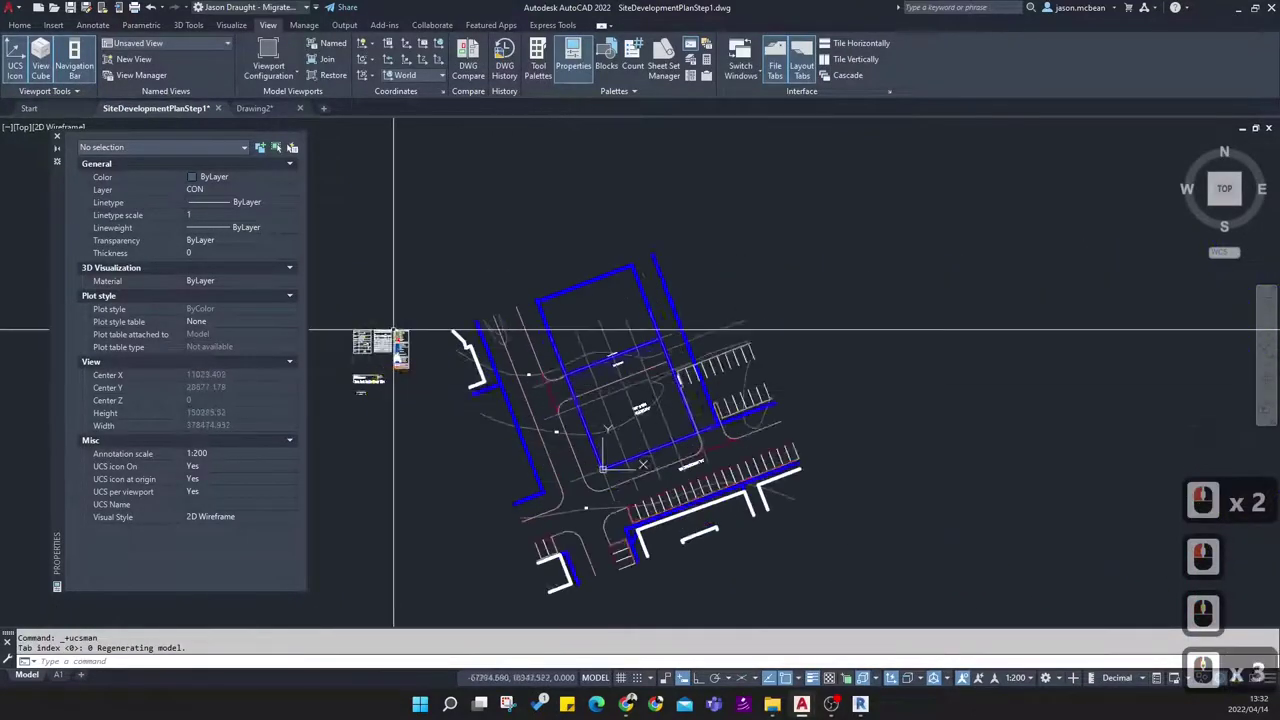
{"action": "middle_click_drag", "start_coordinate": [374, 434], "coordinate": [698, 373]}
{"action": "scroll", "coordinate": [398, 462], "scroll_direction": "up", "scroll_amount": 5}
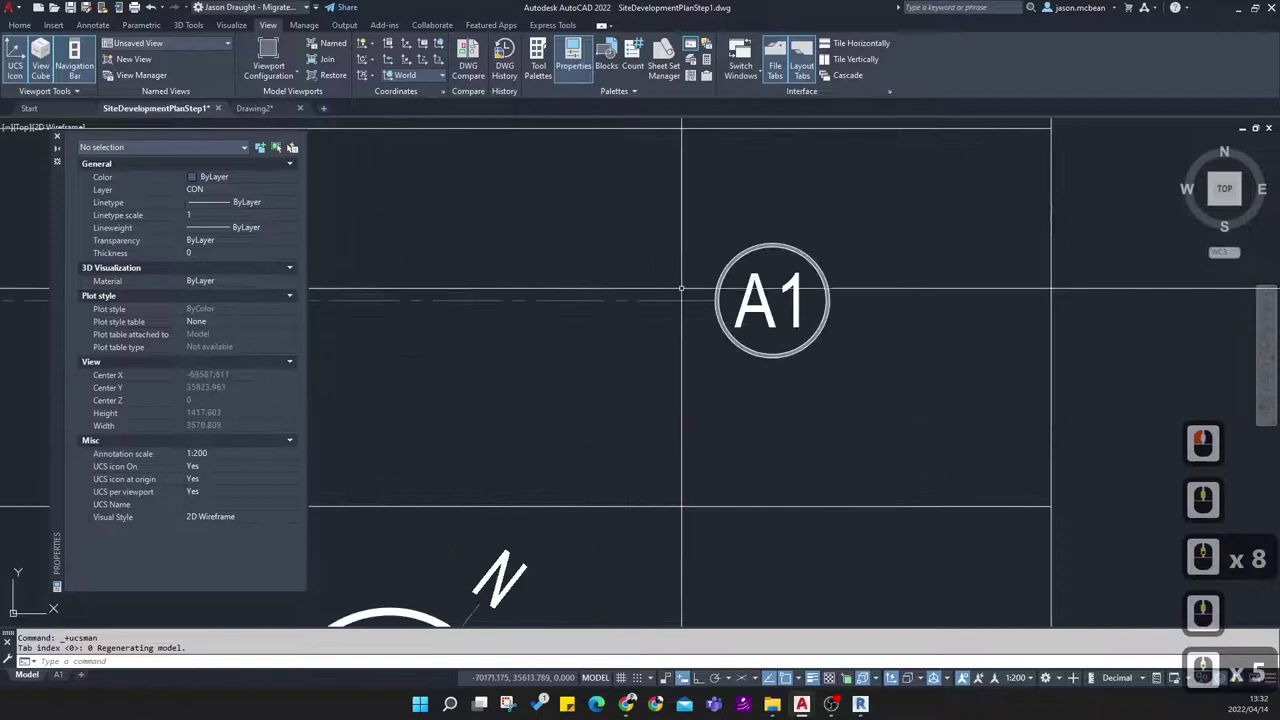
{"action": "left_click", "coordinate": [662, 191]}
{"action": "left_click", "coordinate": [1008, 443]}
{"action": "key", "text": "ctrl+c"}
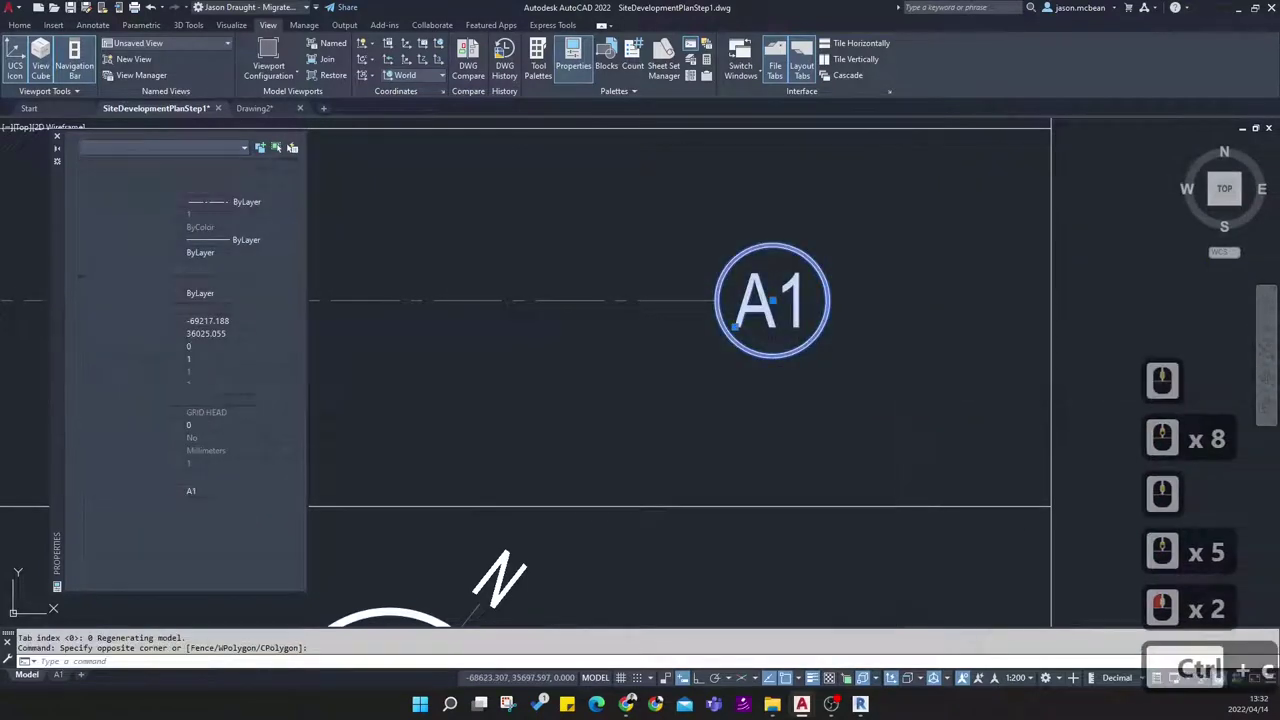
{"action": "scroll", "coordinate": [801, 322], "scroll_direction": "down", "scroll_amount": 8}
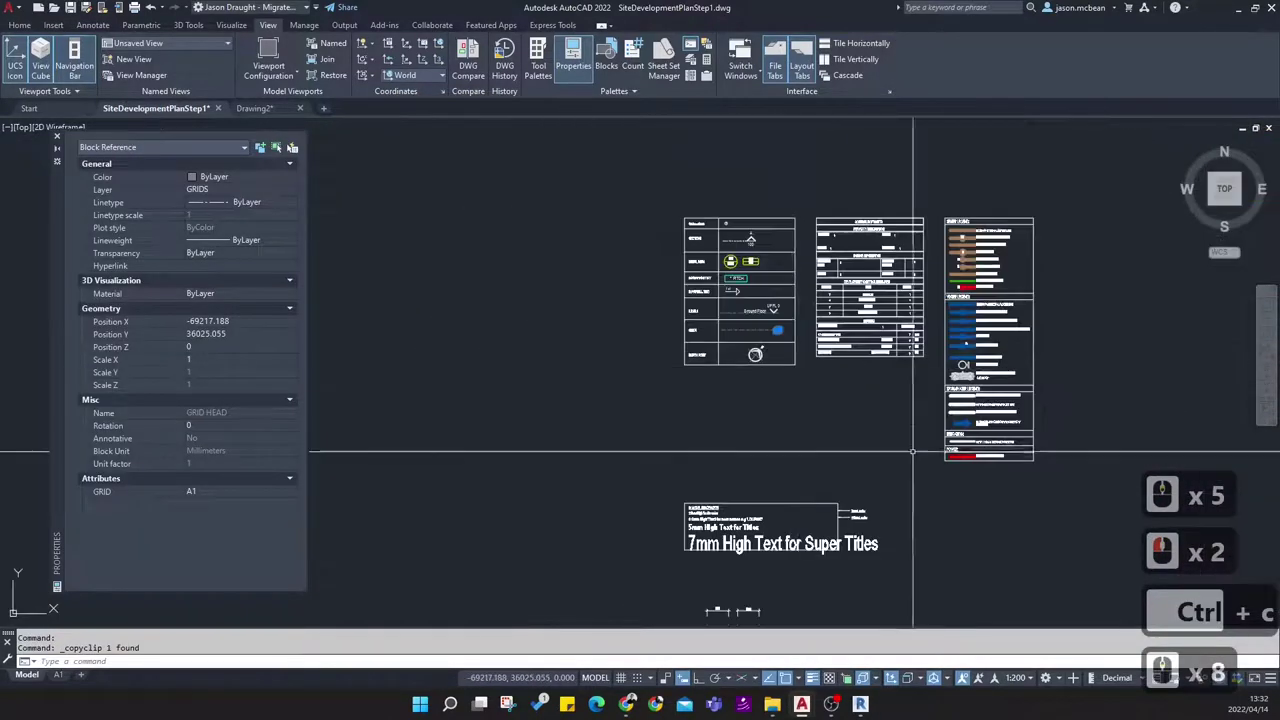
{"action": "key", "text": "Escape"}
Set the named Site UCS as the current coordinate system
{"action": "scroll", "coordinate": [672, 373], "scroll_direction": "down", "scroll_amount": 2}
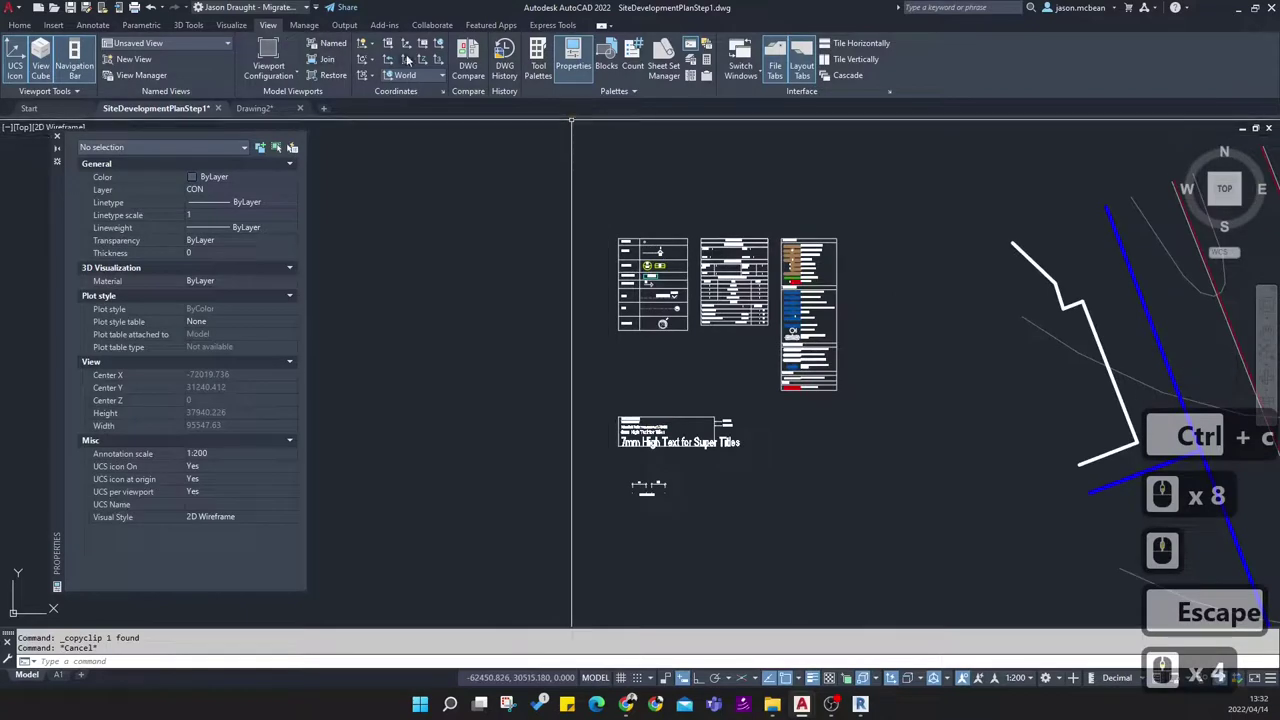
{"action": "left_click", "coordinate": [430, 48]}
{"action": "left_click", "coordinate": [560, 358]}
{"action": "left_click", "coordinate": [626, 487]}
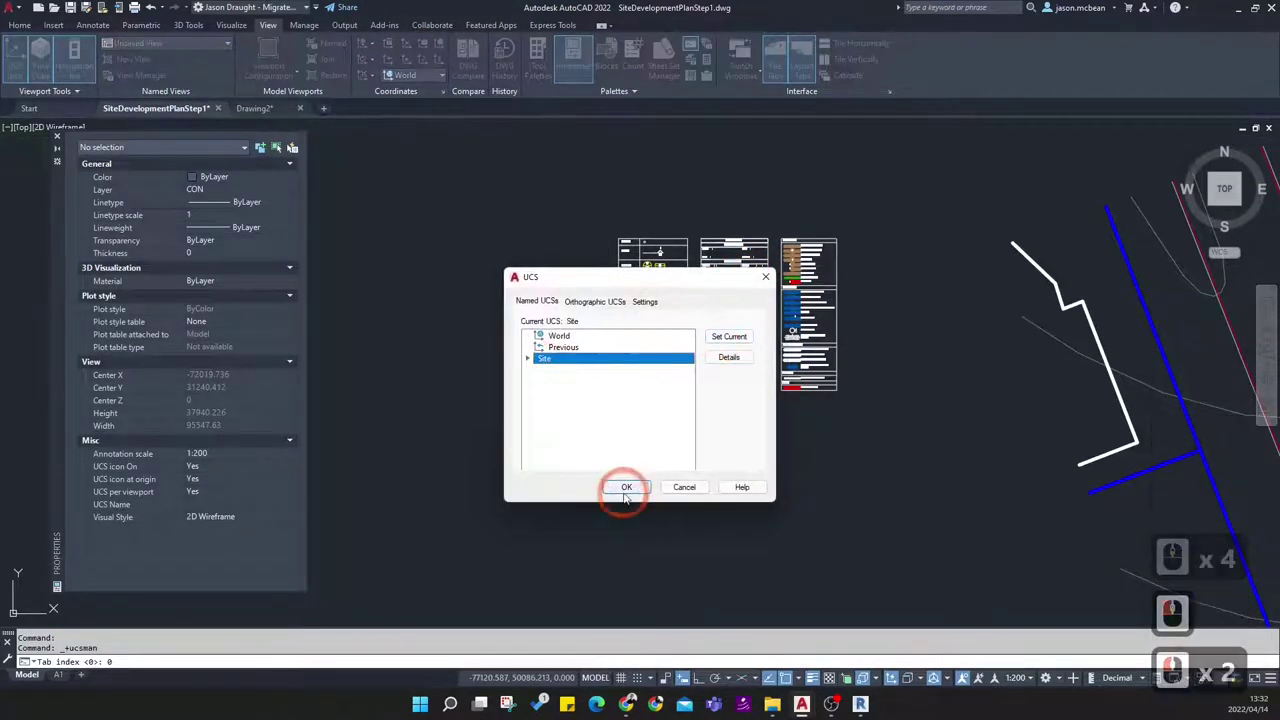
Paste the A1 grid head just below the lower end of the leftmost vertical grid line
{"action": "scroll", "coordinate": [597, 452], "scroll_direction": "up", "scroll_amount": 6}
{"action": "middle_click_drag", "start_coordinate": [595, 452], "coordinate": [1098, 509]}
{"action": "middle_click_drag", "start_coordinate": [506, 320], "coordinate": [963, 452]}
{"action": "scroll", "coordinate": [963, 452], "scroll_direction": "down", "scroll_amount": 3}
{"action": "scroll", "coordinate": [727, 320], "scroll_direction": "up", "scroll_amount": 6}
{"action": "scroll", "coordinate": [847, 443], "scroll_direction": "up", "scroll_amount": 2}
{"action": "key", "text": "ctrl+v"}
{"action": "scroll", "coordinate": [707, 450], "scroll_direction": "up", "scroll_amount": 3}
{"action": "left_click", "coordinate": [707, 449]}
{"action": "key", "text": "Escape"}
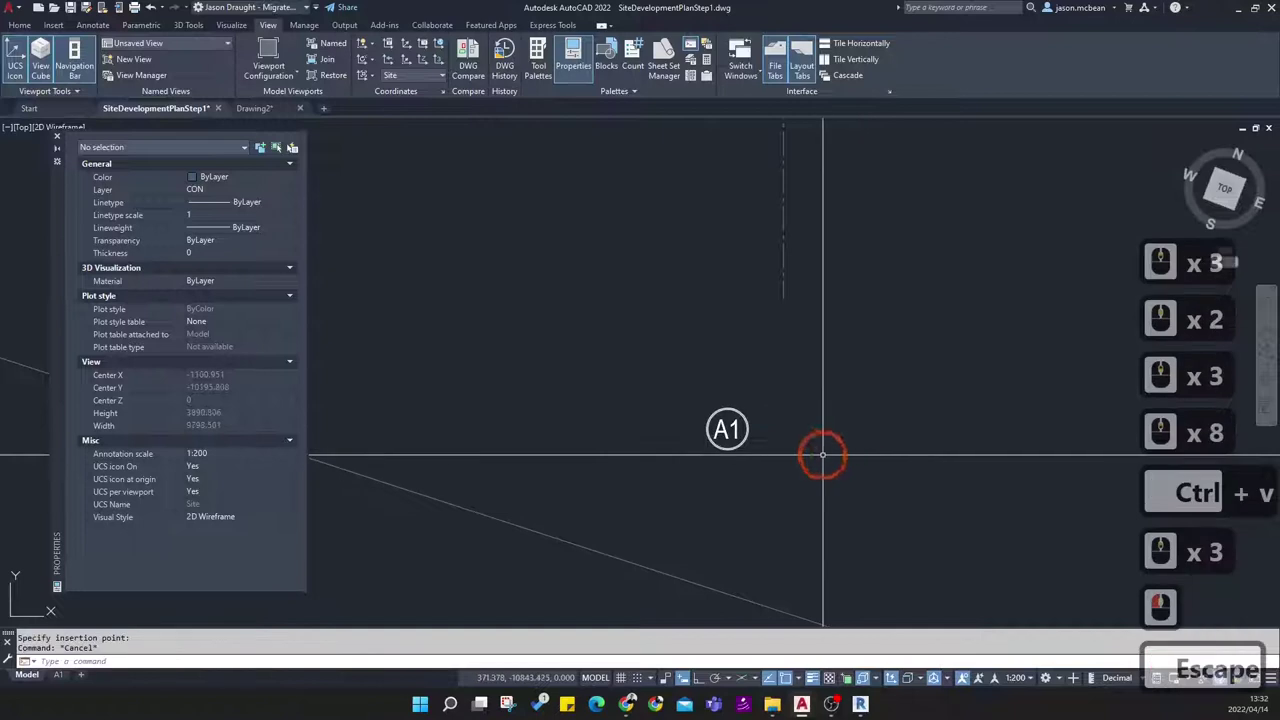
Move the pasted A1 grid head by its top quadrant onto the lower end of the leftmost vertical grid line
{"action": "left_click", "coordinate": [823, 455]}
{"action": "left_click", "coordinate": [703, 391]}
{"action": "scroll", "coordinate": [797, 427], "scroll_direction": "up", "scroll_amount": 2}
{"action": "type", "text": "m"}
{"action": "key", "text": "space"}
{"action": "key", "text": "Return"}
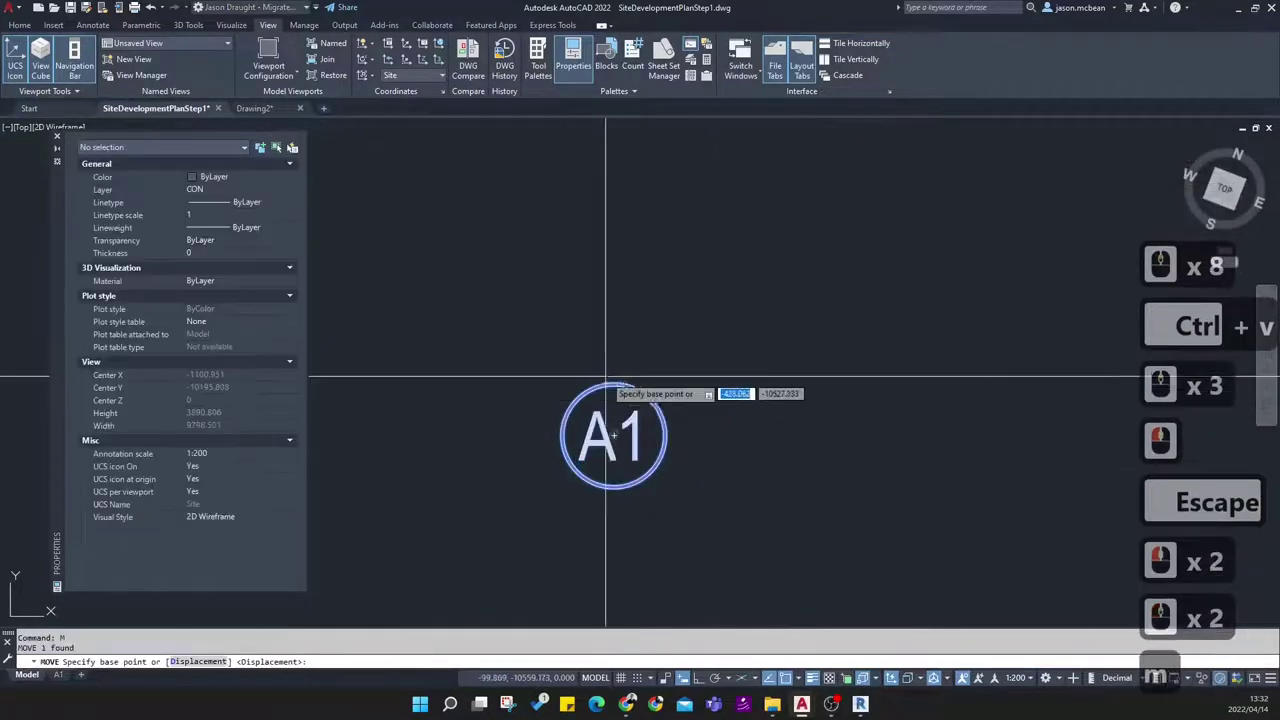
{"action": "right_click", "coordinate": [611, 383], "text": "shift"}
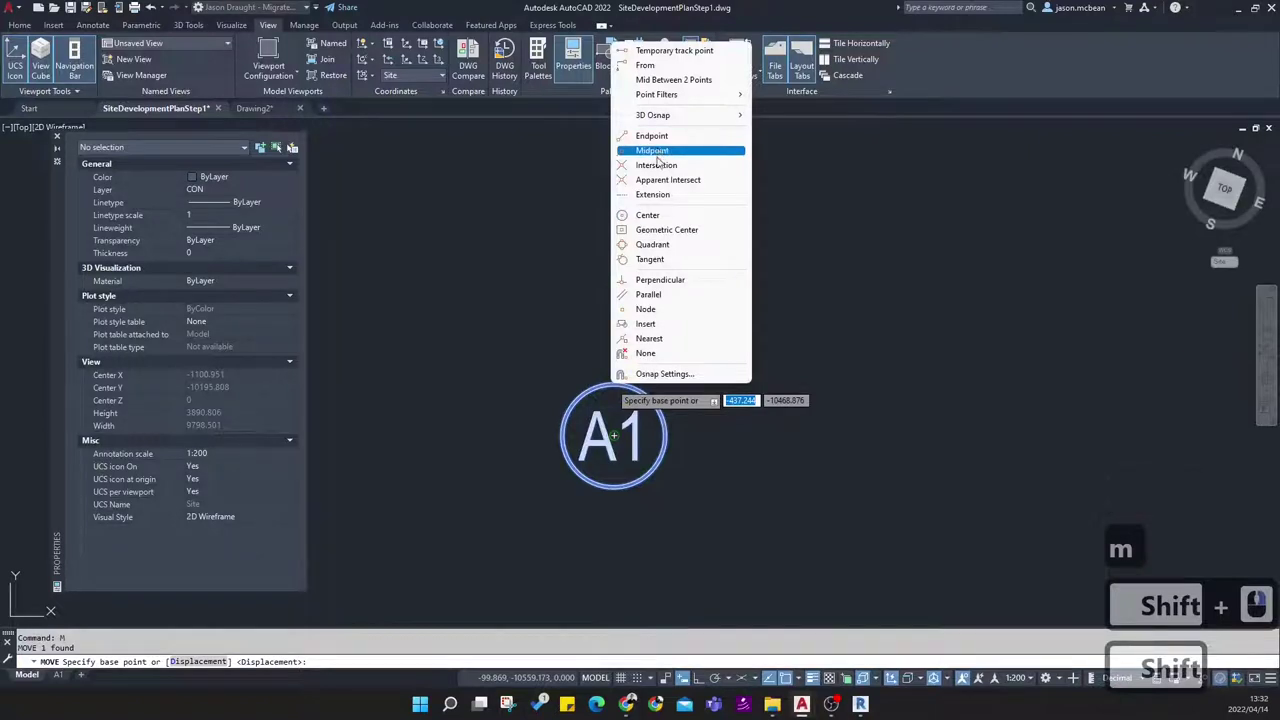
{"action": "left_click", "coordinate": [645, 245]}
{"action": "left_click", "coordinate": [613, 370]}
{"action": "middle_click_drag", "start_coordinate": [759, 164], "coordinate": [731, 317]}
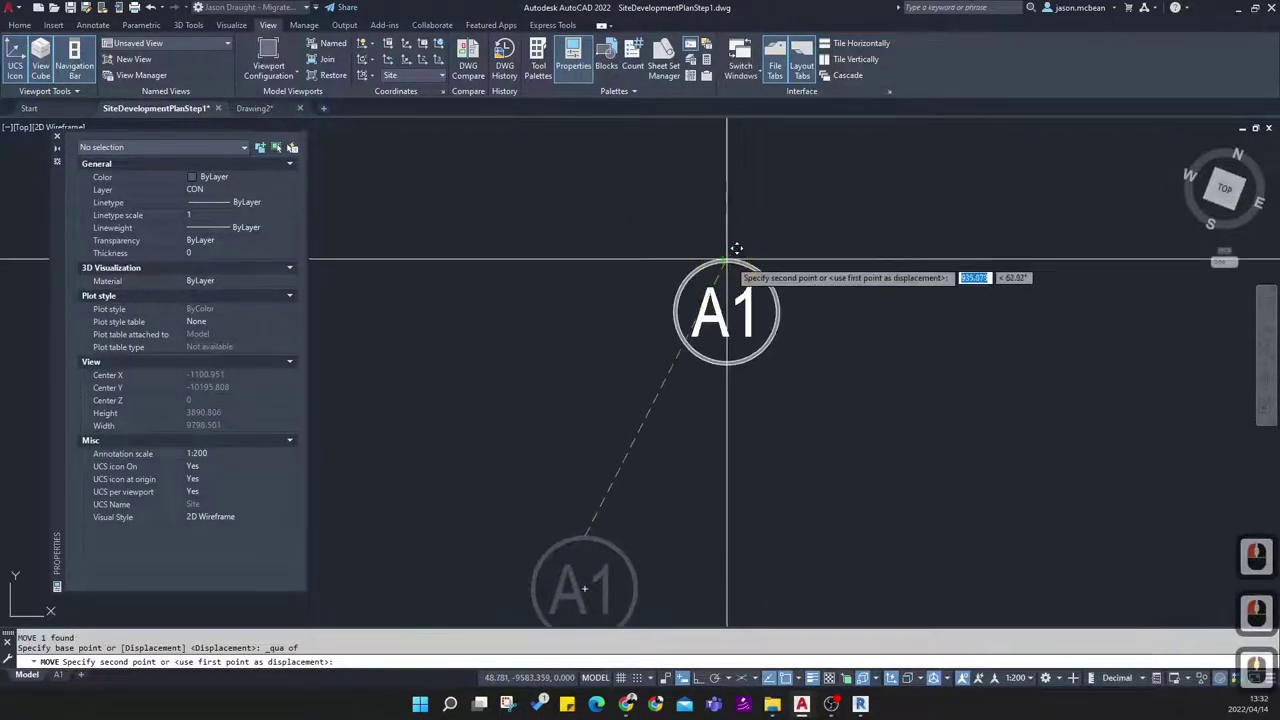
{"action": "left_click", "coordinate": [729, 256]}
{"action": "scroll", "coordinate": [827, 365], "scroll_direction": "down", "scroll_amount": 1}
{"action": "key", "text": "Escape"}
{"action": "key", "text": "Escape"}
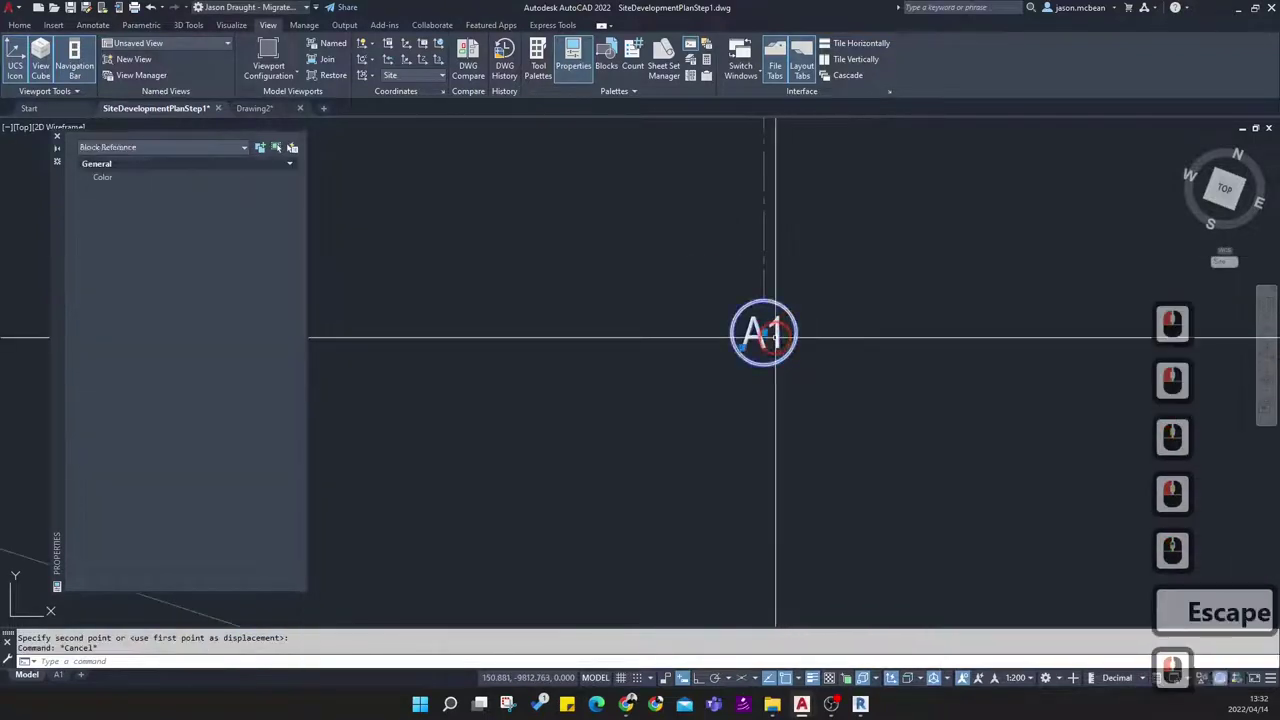
Change the GRID attribute value of the leftmost vertical line's grid head to A
{"action": "double_click", "coordinate": [733, 312]}
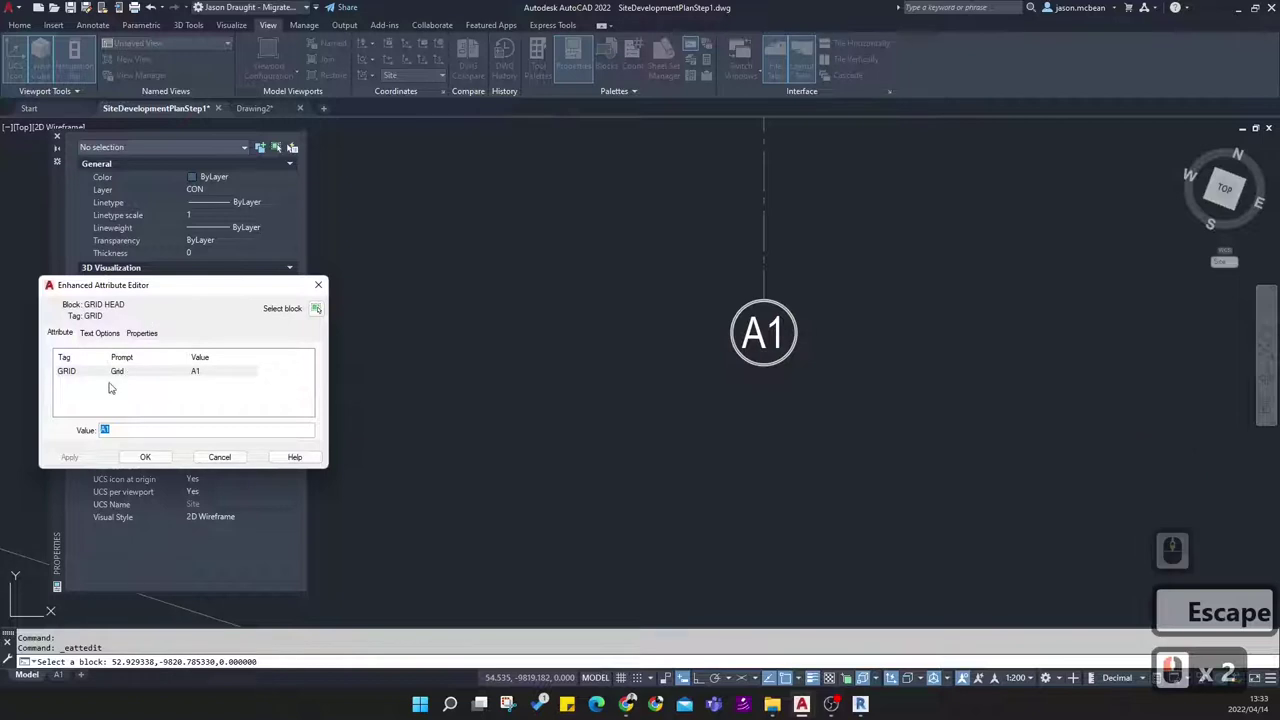
{"action": "type", "text": "a"}
{"action": "key", "text": "BackSpace"}
{"action": "key", "text": "Caps_Lock"}
{"action": "type", "text": "A"}
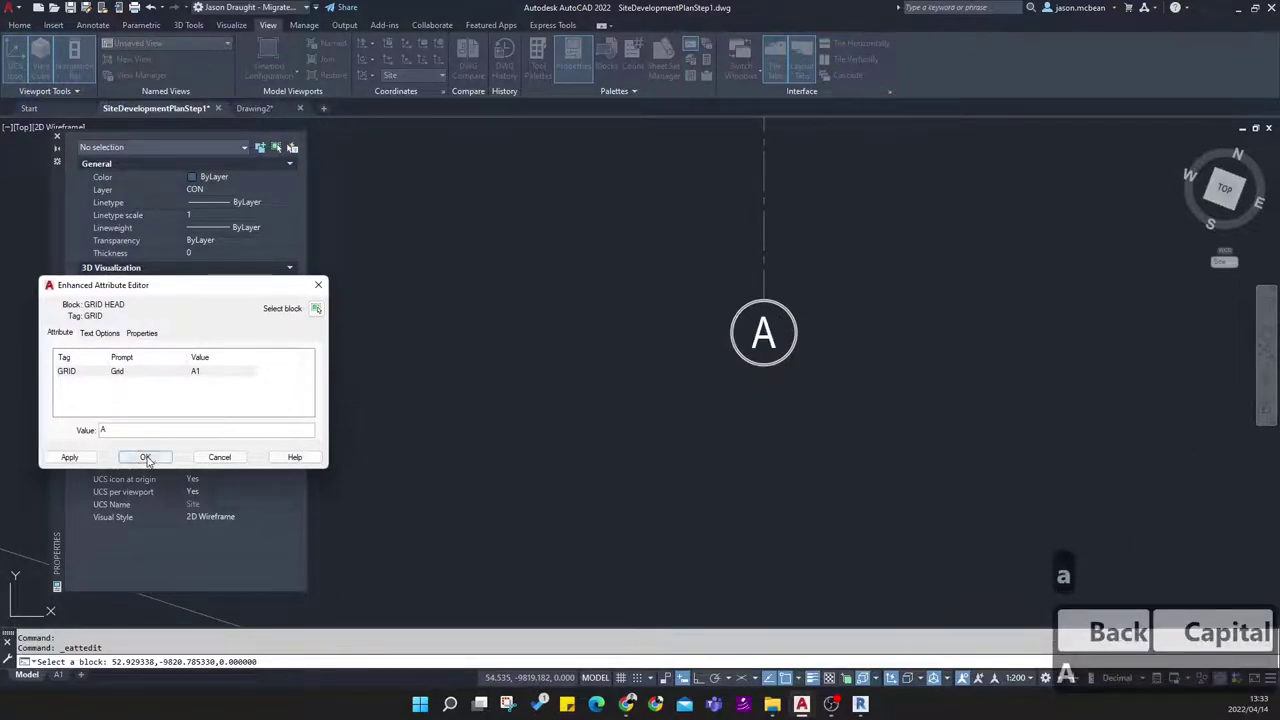
{"action": "left_click", "coordinate": [146, 458]}
Copy grid head A from its top point onto the lower end of the second vertical grid line
{"action": "scroll", "coordinate": [697, 403], "scroll_direction": "down", "scroll_amount": 3}
{"action": "middle_click_drag", "start_coordinate": [809, 406], "coordinate": [669, 414]}
{"action": "key", "text": "Escape"}
{"action": "scroll", "coordinate": [560, 380], "scroll_direction": "down", "scroll_amount": 2}
{"action": "mouse_move", "coordinate": [900, 391]}
{"action": "middle_mouse_down"}
{"action": "mouse_move", "coordinate": [705, 392]}
{"action": "mouse_move", "coordinate": [780, 391]}
{"action": "middle_mouse_up"}
{"action": "scroll", "coordinate": [512, 387], "scroll_direction": "up", "scroll_amount": 2}
{"action": "middle_click_drag", "start_coordinate": [505, 381], "coordinate": [914, 389]}
{"action": "left_click", "coordinate": [719, 325]}
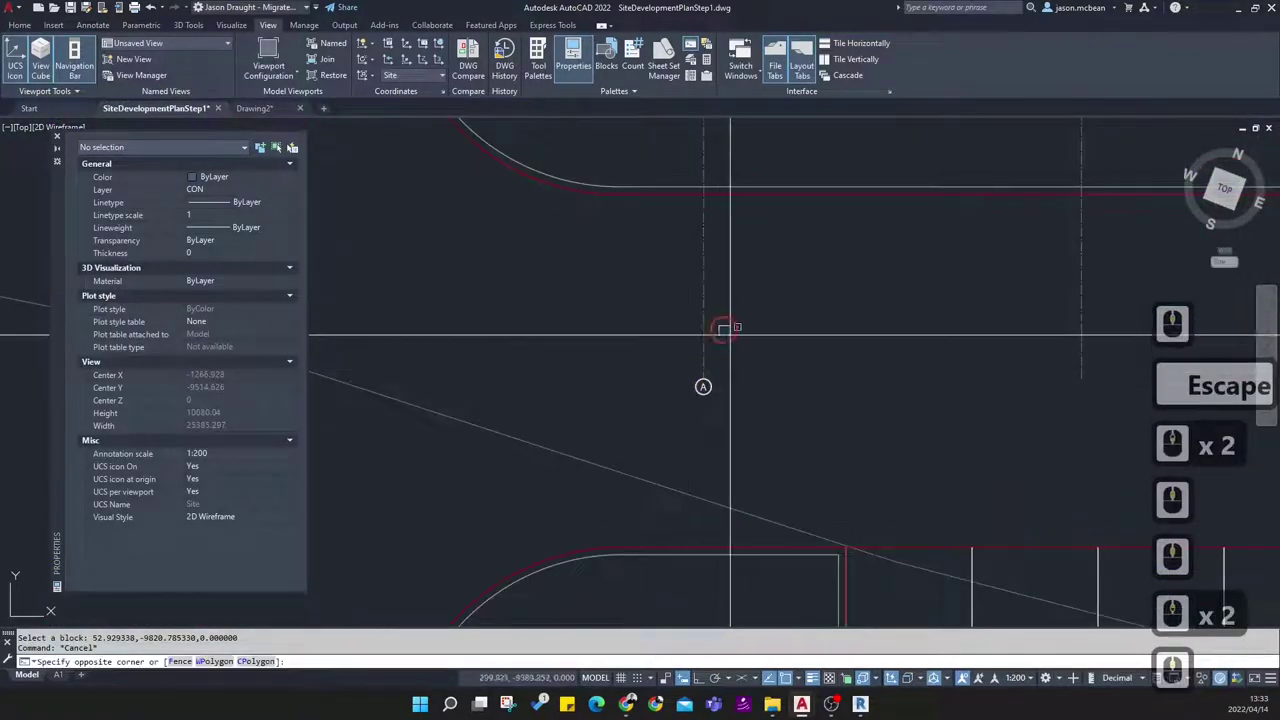
{"action": "left_click", "coordinate": [834, 434]}
{"action": "left_click", "coordinate": [606, 314]}
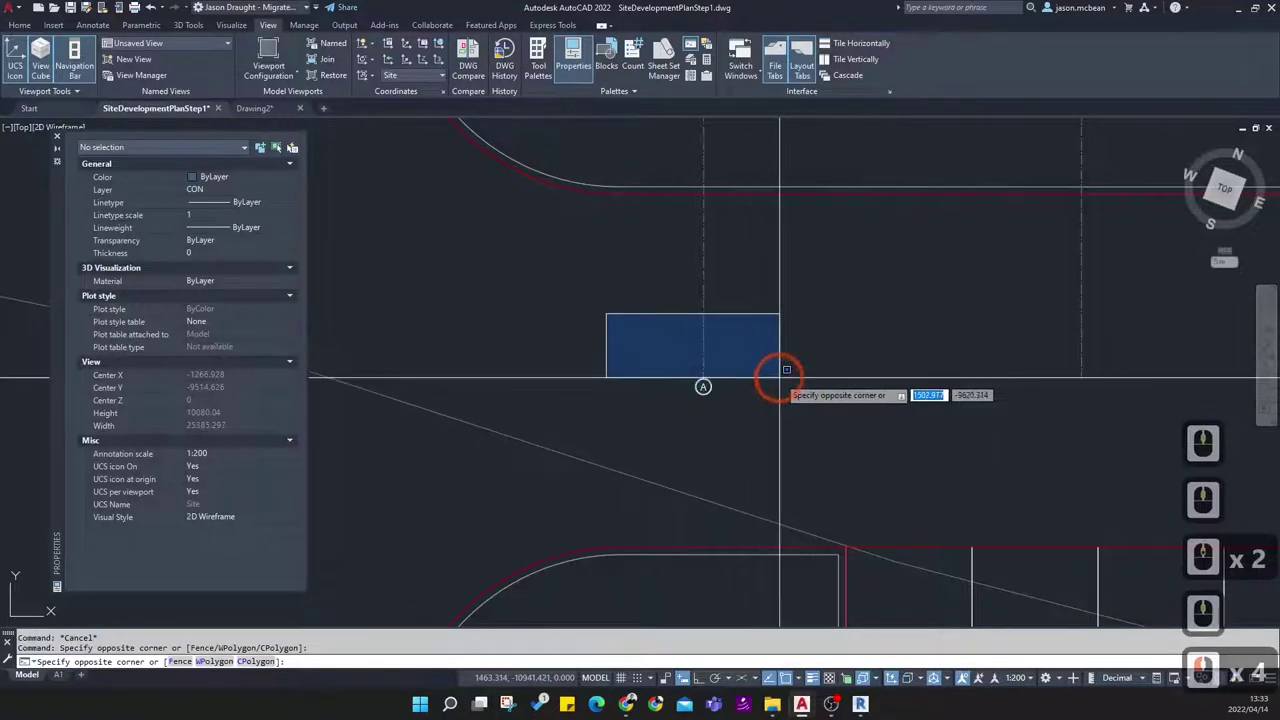
{"action": "left_click", "coordinate": [751, 423]}
{"action": "scroll", "coordinate": [735, 385], "scroll_direction": "up", "scroll_amount": 5}
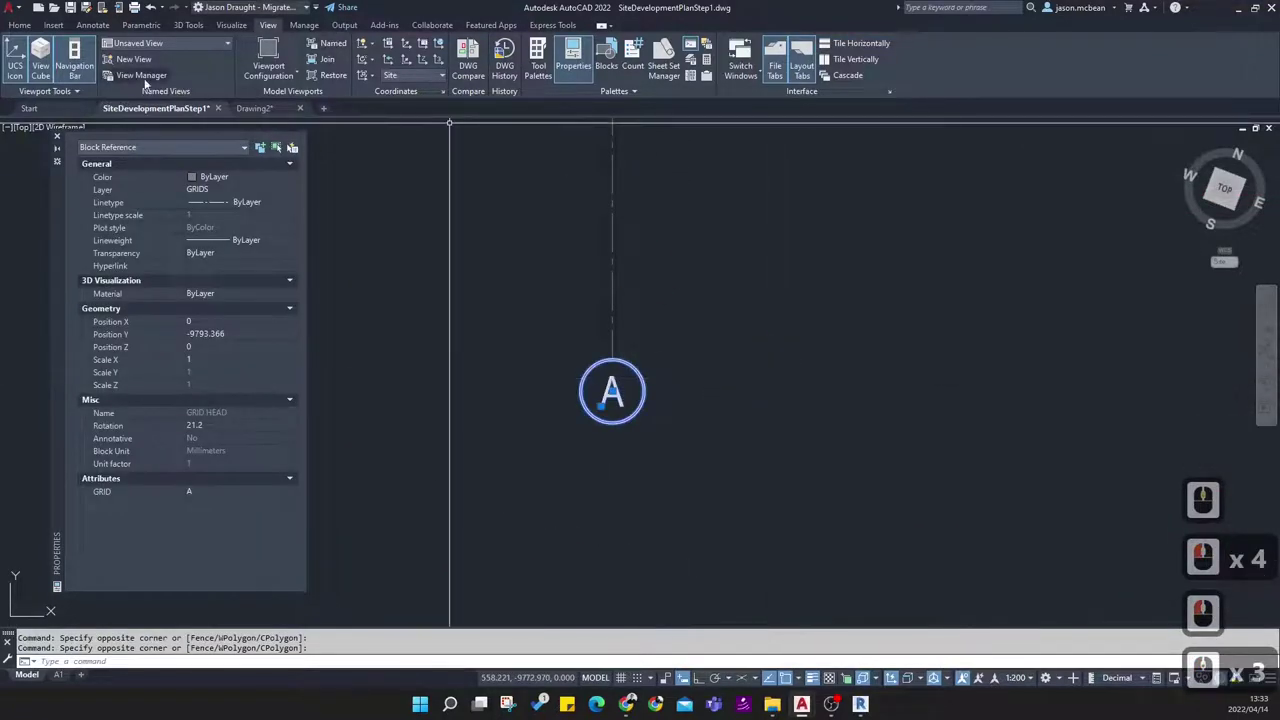
{"action": "type", "text": "co"}
{"action": "key", "text": "Return"}
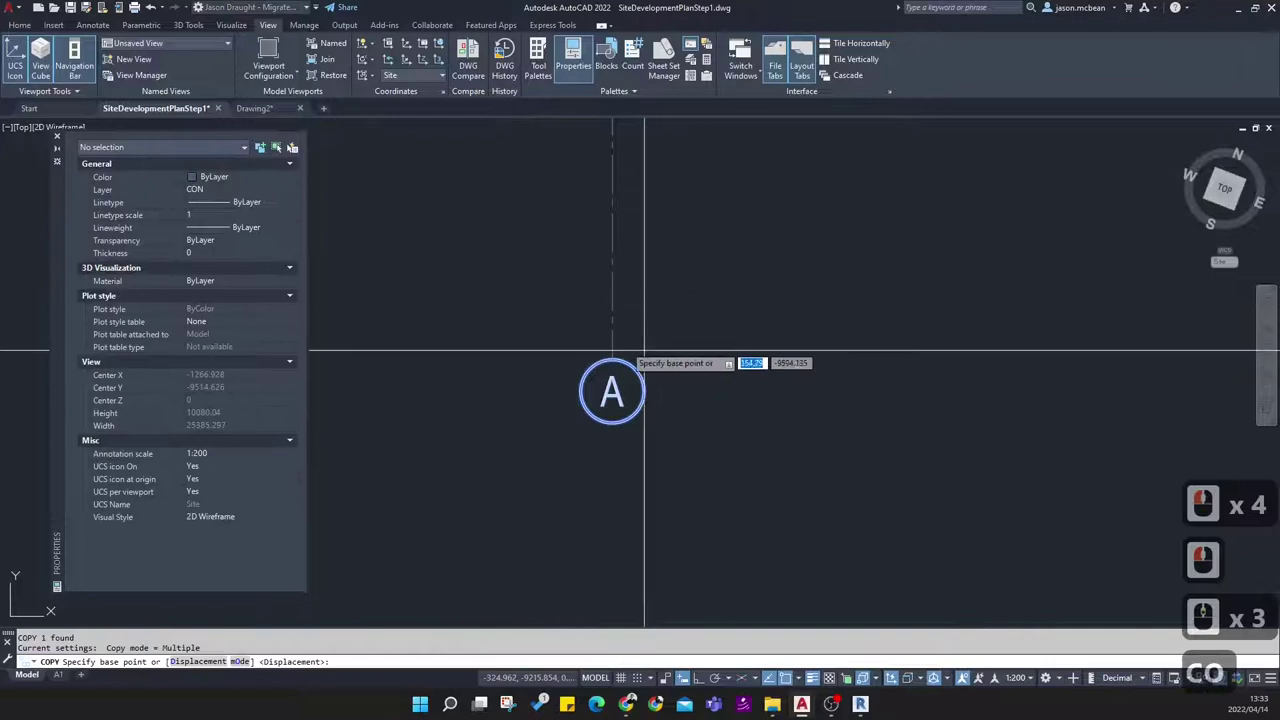
{"action": "scroll", "coordinate": [614, 372], "scroll_direction": "up", "scroll_amount": 3}
{"action": "left_click", "coordinate": [575, 394]}
{"action": "scroll", "coordinate": [574, 356], "scroll_direction": "down", "scroll_amount": 6}
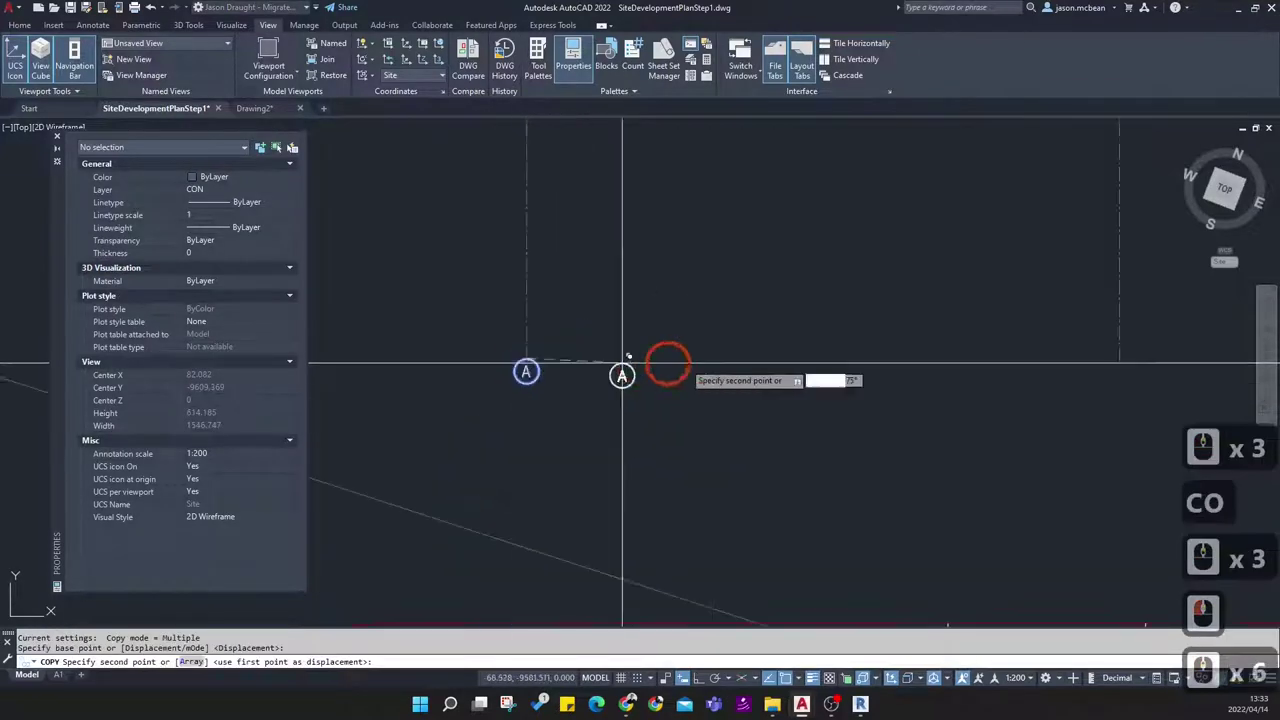
{"action": "left_click", "coordinate": [810, 345]}
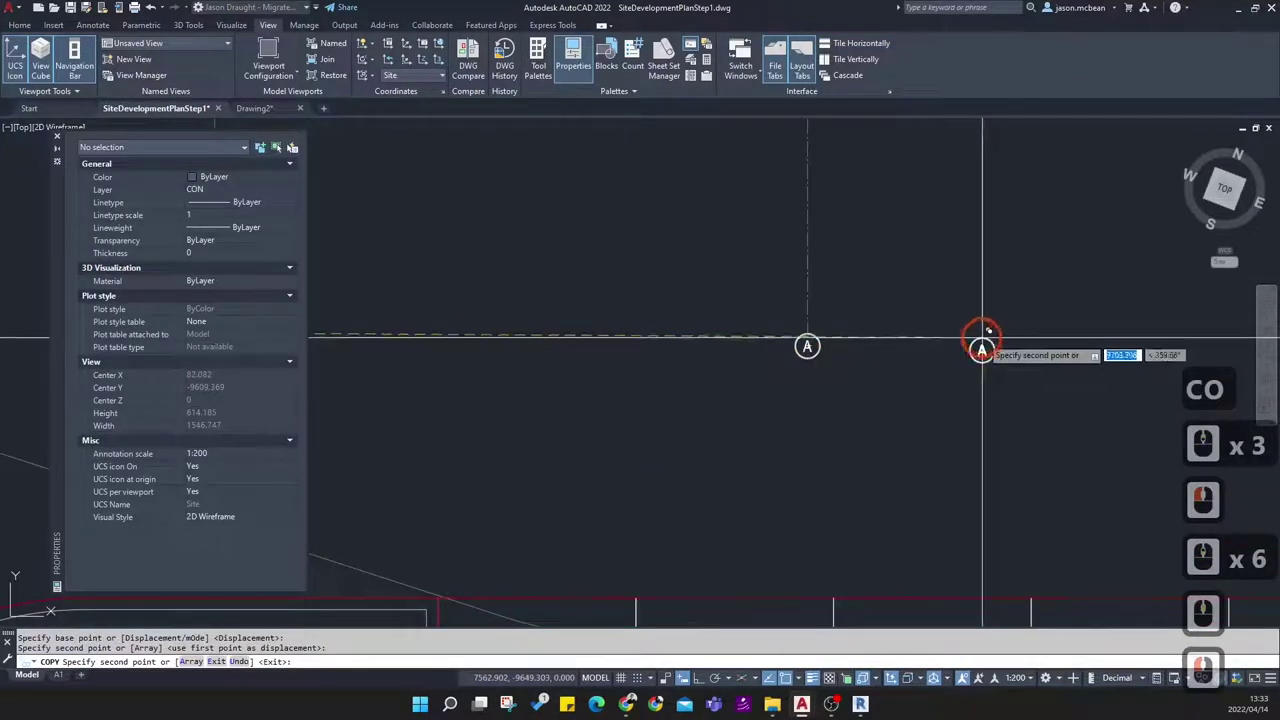
Place further copies of grid head A on the lower ends of the third, fourth and fifth vertical grid lines
{"action": "middle_click_drag", "start_coordinate": [980, 346], "coordinate": [557, 331]}
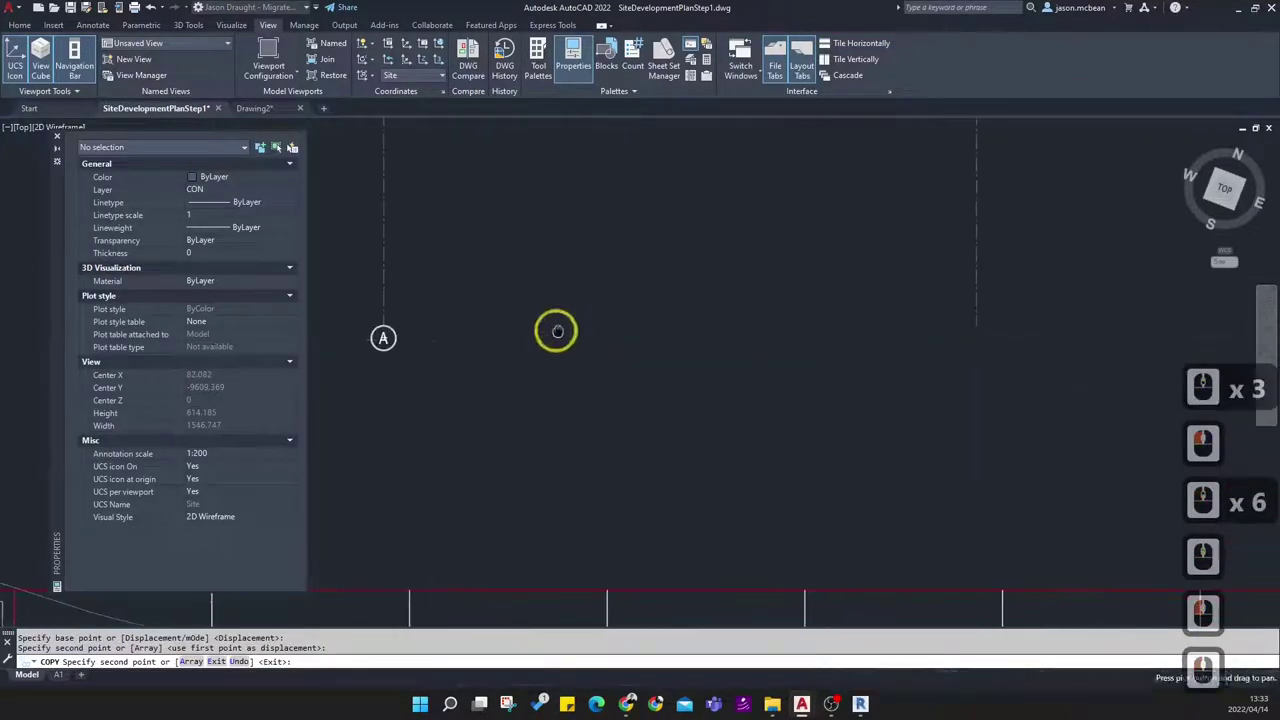
{"action": "left_click", "coordinate": [976, 326]}
{"action": "scroll", "coordinate": [1004, 386], "scroll_direction": "down", "scroll_amount": 4}
{"action": "scroll", "coordinate": [889, 351], "scroll_direction": "up", "scroll_amount": 3}
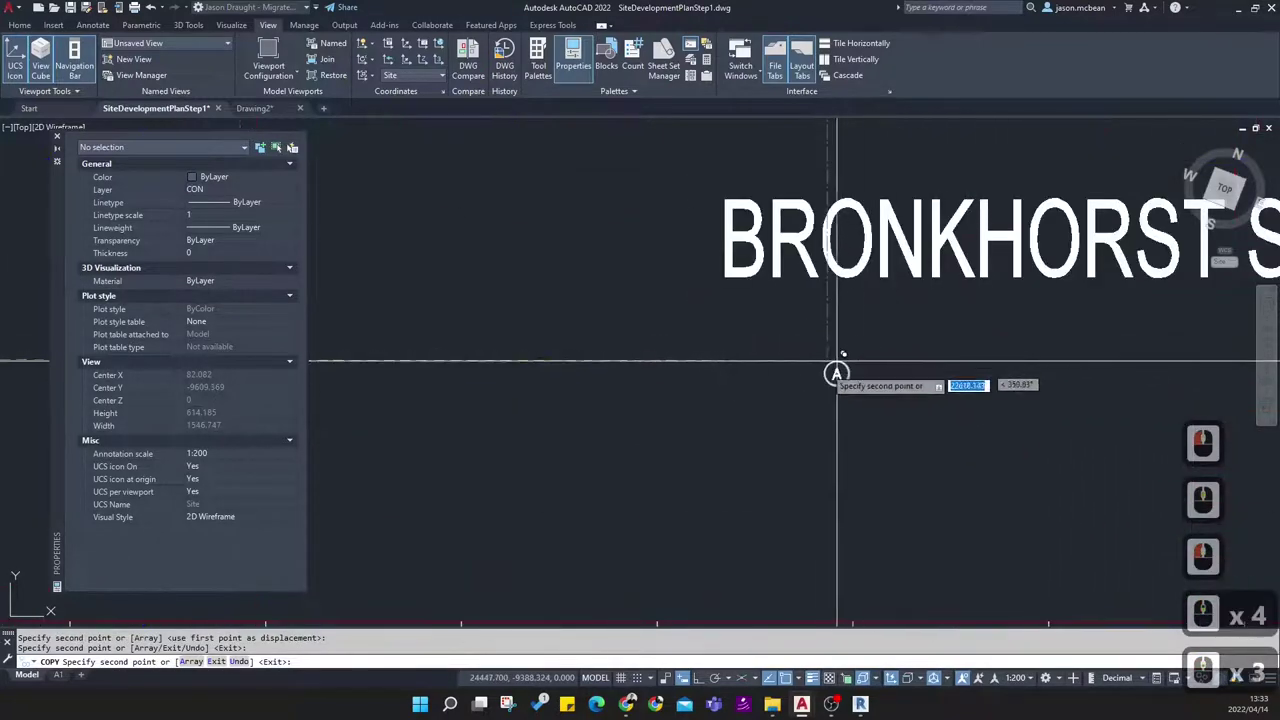
{"action": "left_click", "coordinate": [827, 358]}
{"action": "middle_click_drag", "start_coordinate": [826, 371], "coordinate": [479, 371]}
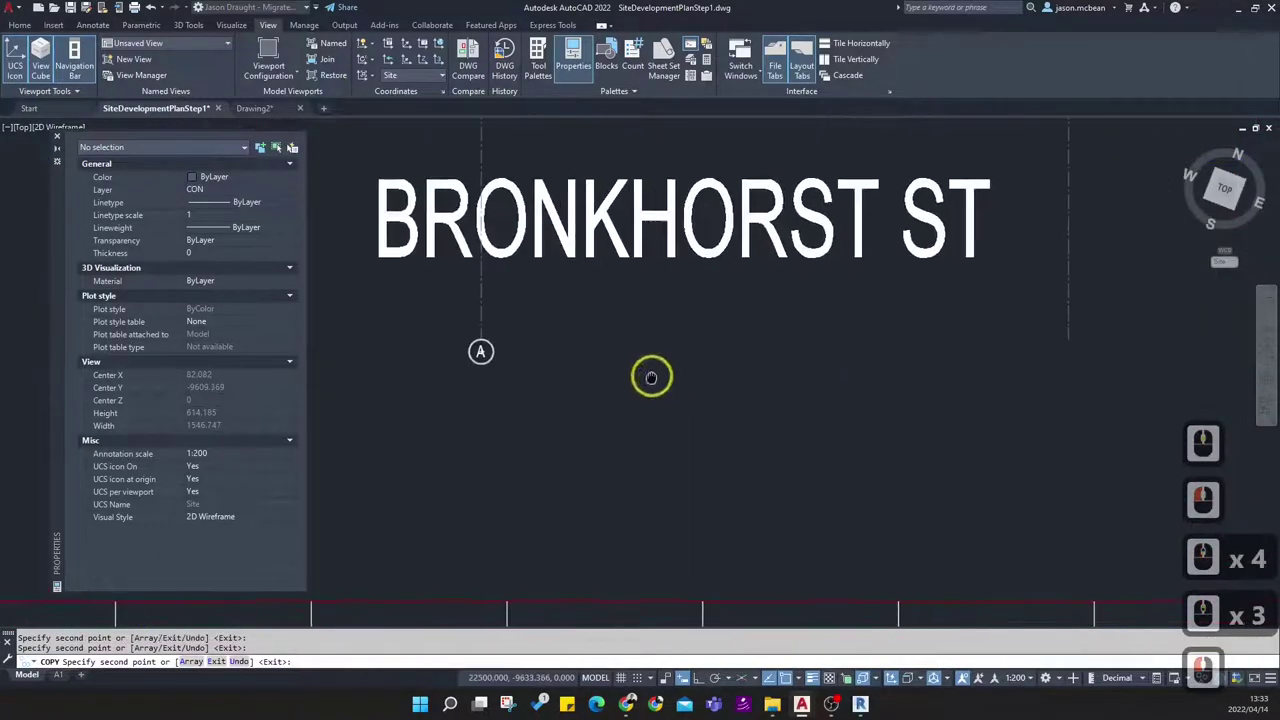
{"action": "left_click", "coordinate": [1069, 339]}
{"action": "scroll", "coordinate": [1070, 417], "scroll_direction": "down", "scroll_amount": 3}
{"action": "key", "text": "Escape"}
{"action": "scroll", "coordinate": [1070, 417], "scroll_direction": "down", "scroll_amount": 1}
{"action": "scroll", "coordinate": [784, 398], "scroll_direction": "up", "scroll_amount": 1}
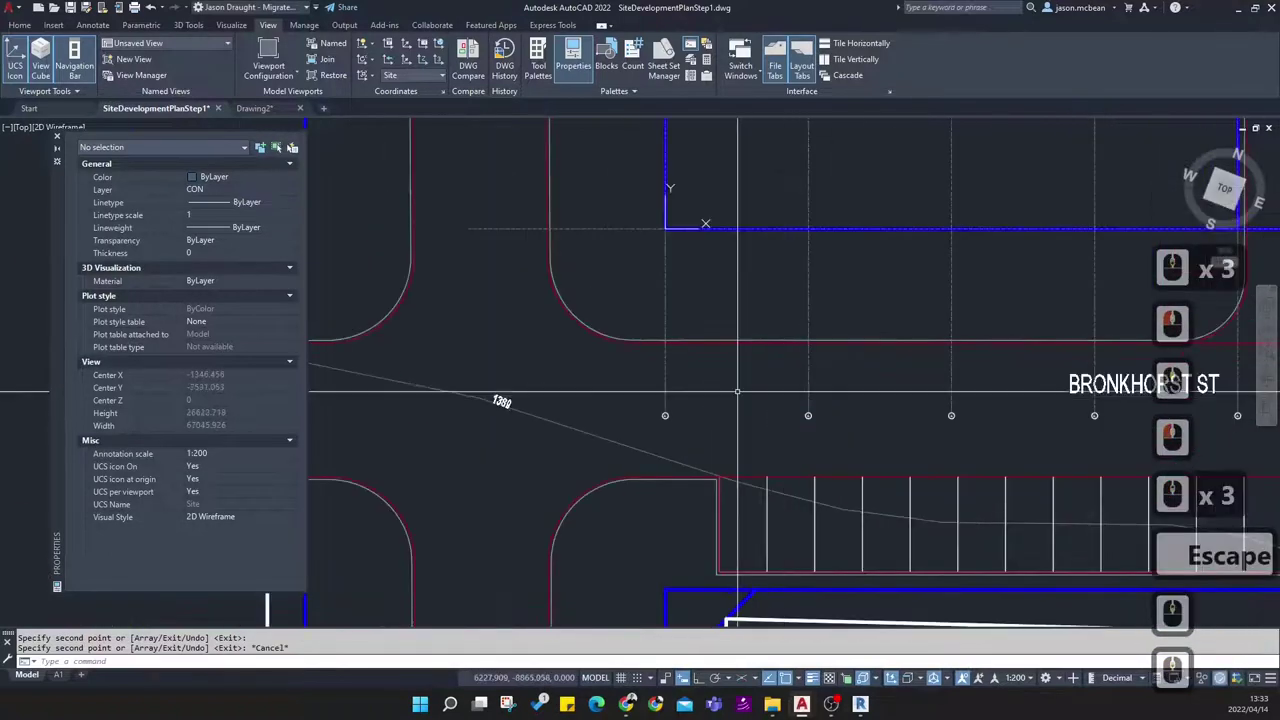
Delete the four copied grid heads along Bronkhorst St, leaving only the one on the leftmost grid line
{"action": "scroll", "coordinate": [738, 393], "scroll_direction": "down", "scroll_amount": 1}
{"action": "left_click", "coordinate": [744, 392]}
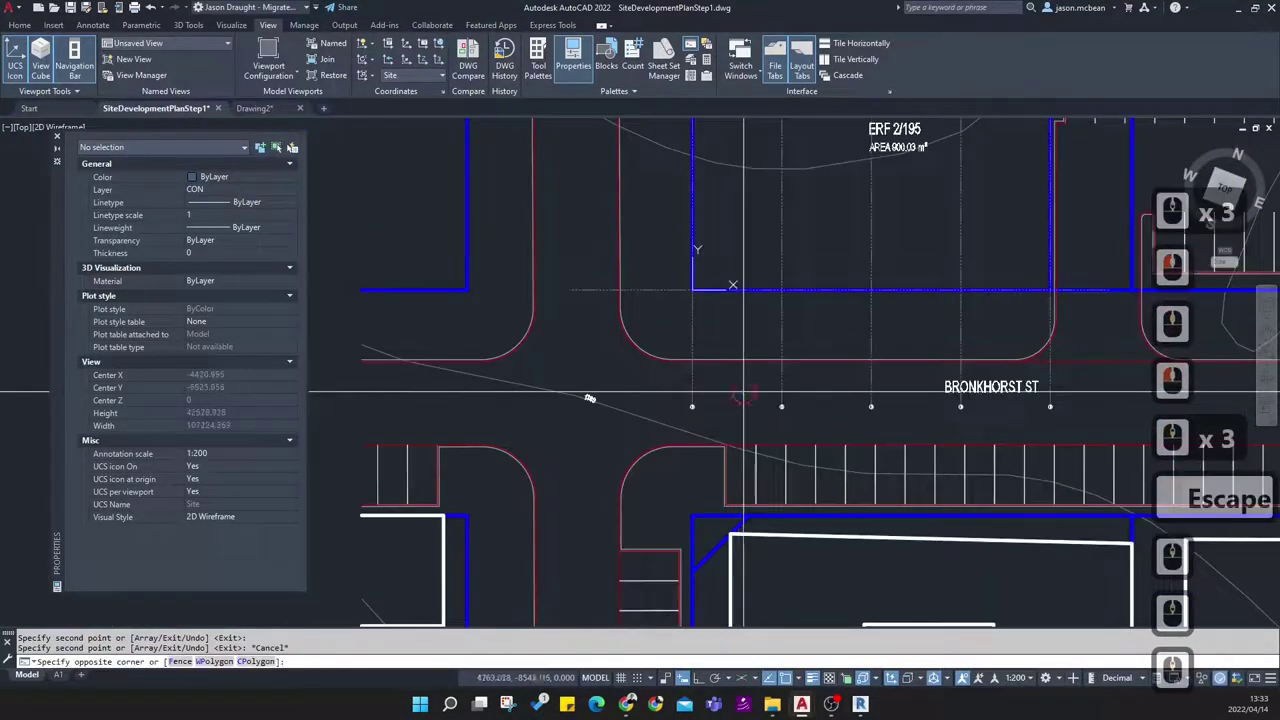
{"action": "left_click", "coordinate": [1126, 427]}
{"action": "key", "text": "Delete"}
Select grid head A on the leftmost grid line and open the calculator for its X scale
{"action": "scroll", "coordinate": [623, 420], "scroll_direction": "up", "scroll_amount": 6}
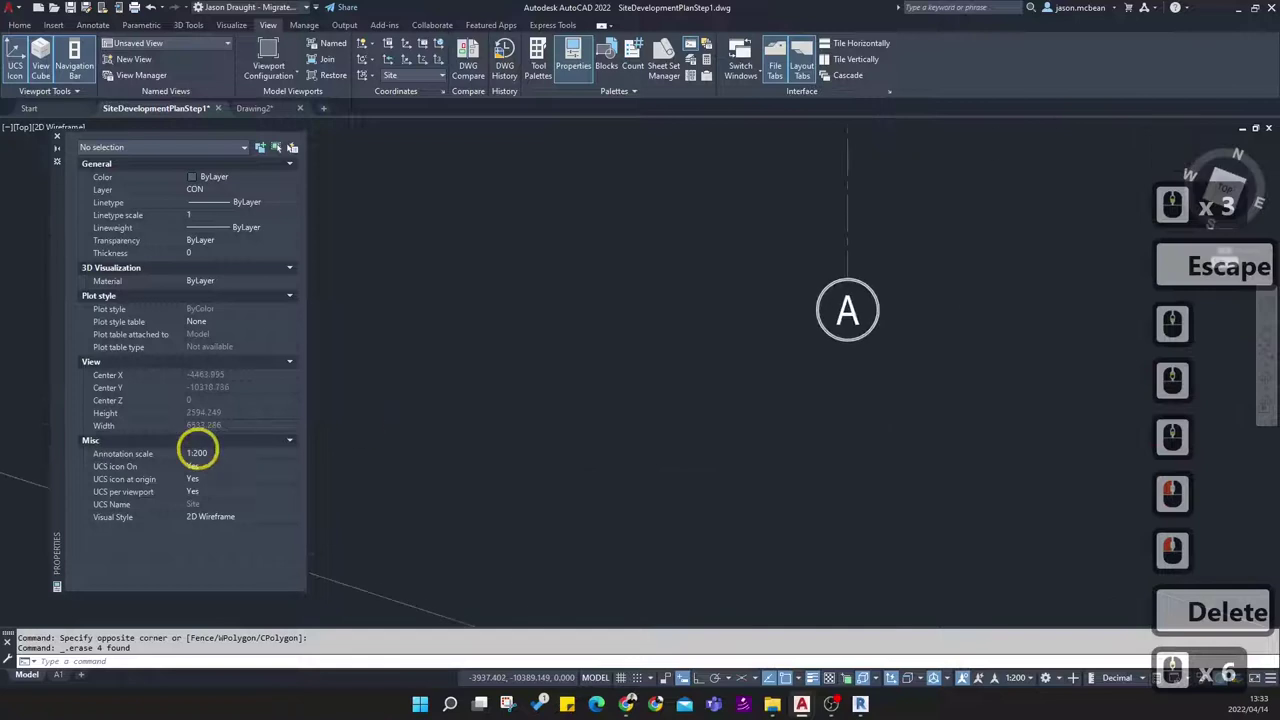
{"action": "left_click", "coordinate": [770, 337]}
{"action": "left_click", "coordinate": [643, 341]}
{"action": "left_click", "coordinate": [104, 488]}
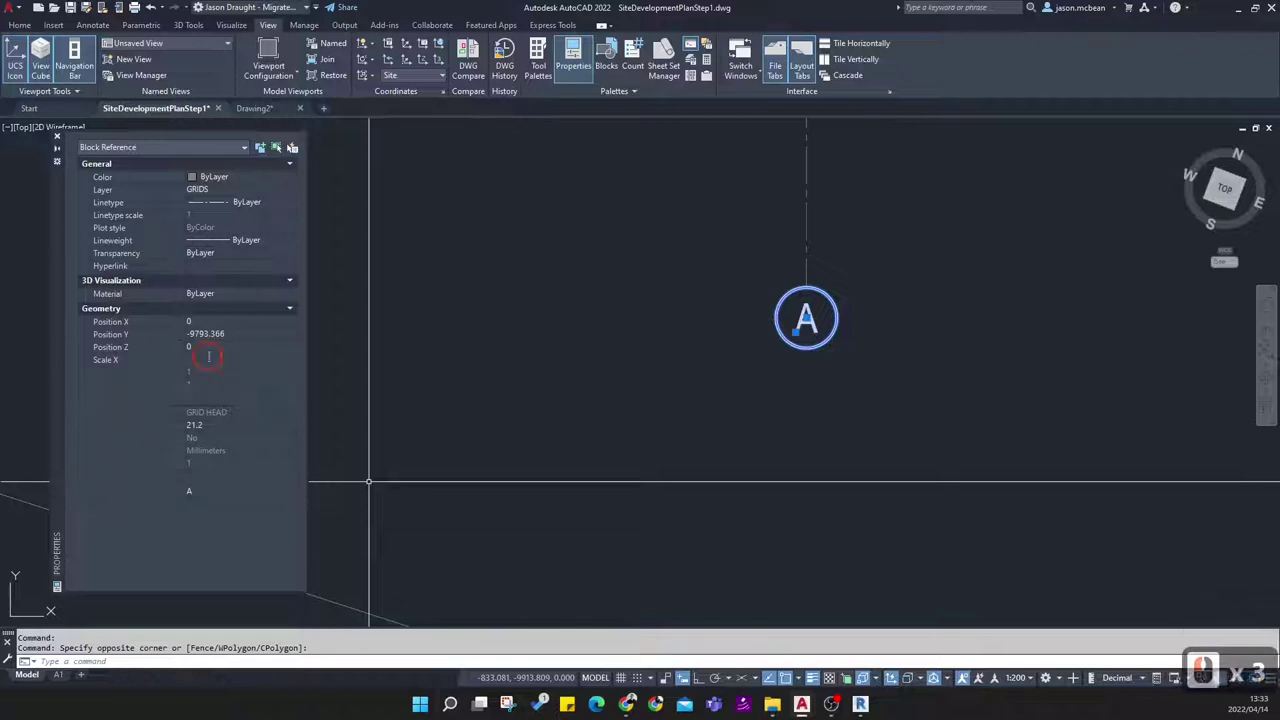
{"action": "triple_click", "coordinate": [208, 359]}
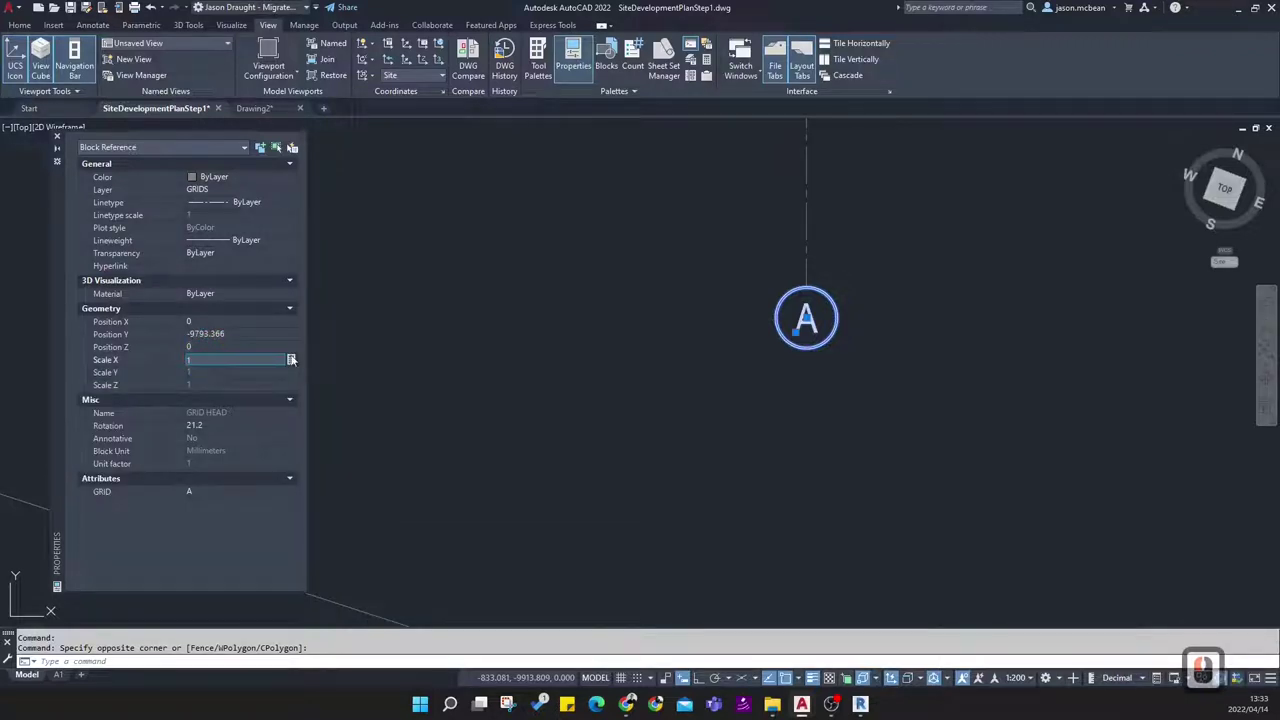
{"action": "key", "text": "ctrl+8"}
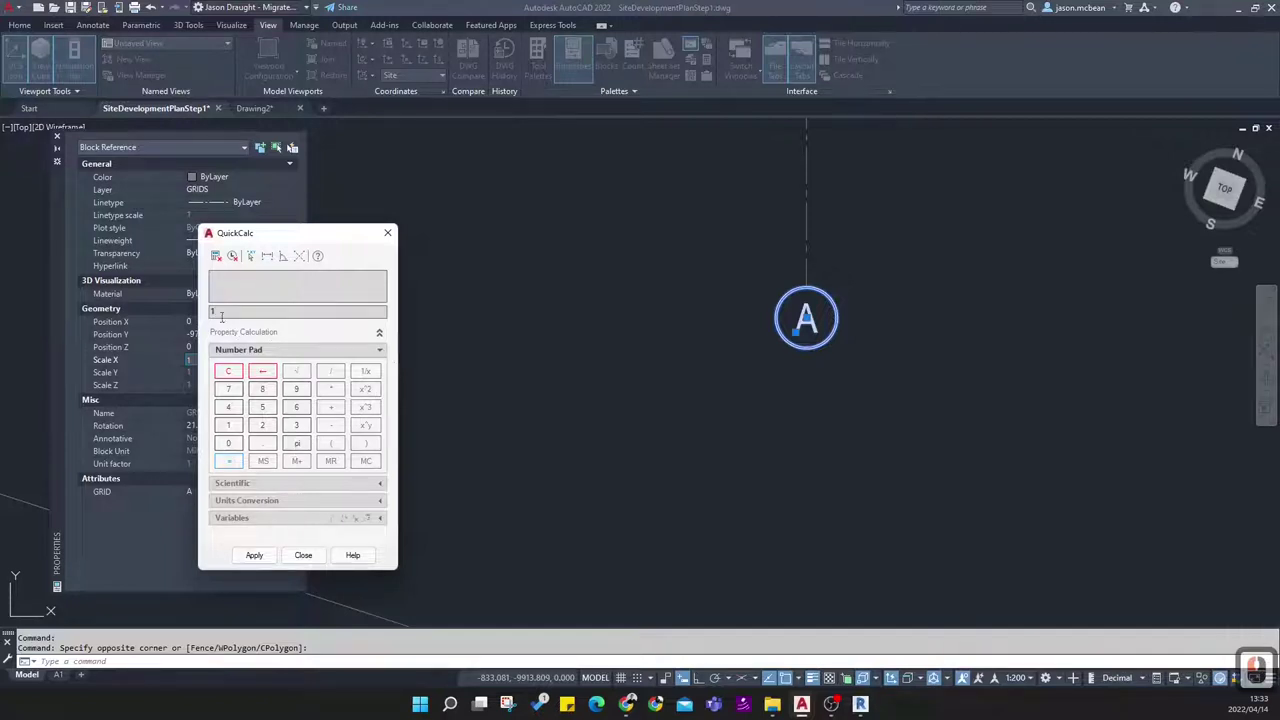
{"action": "double_click", "coordinate": [220, 312]}
{"action": "key", "text": "Delete"}
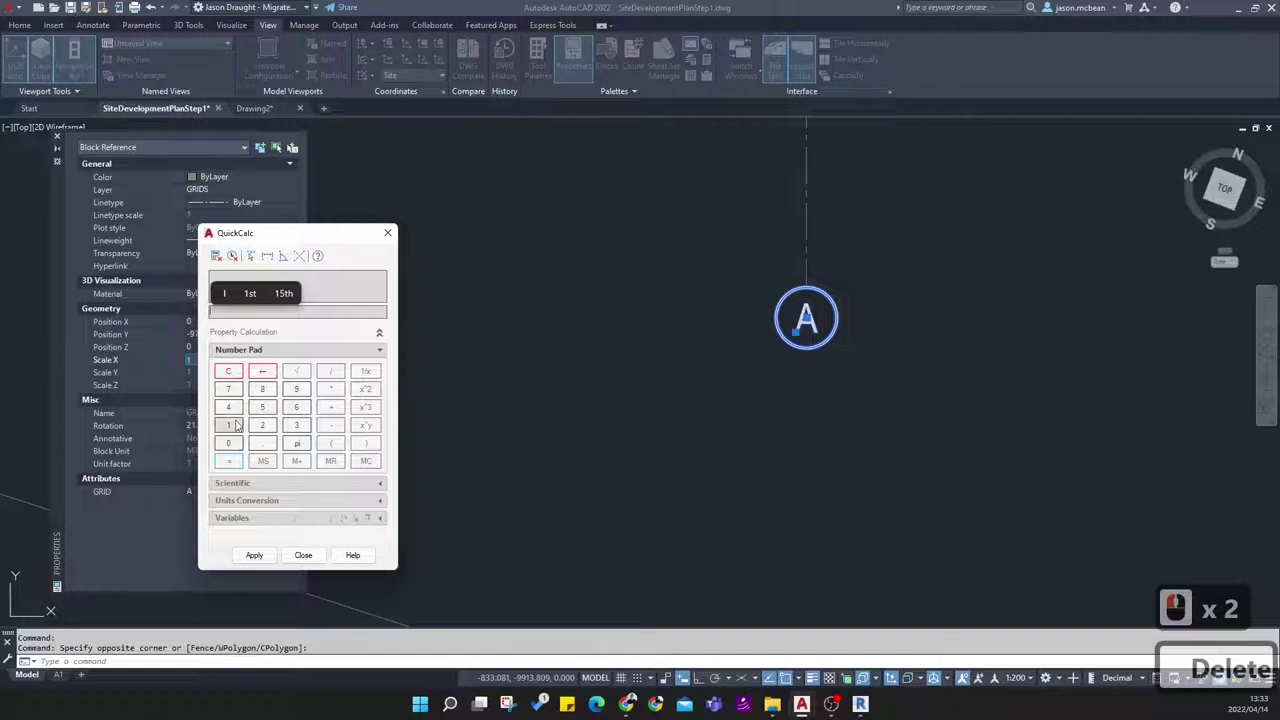
{"action": "left_click", "coordinate": [263, 425]}
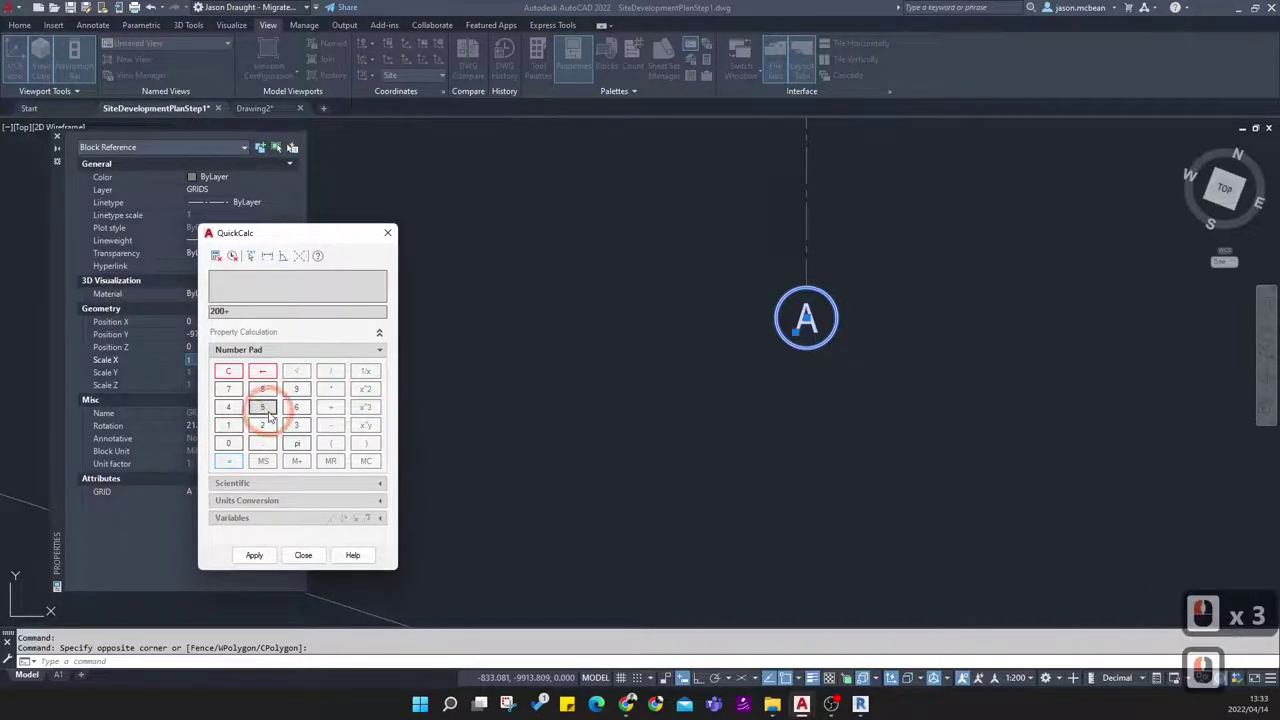
{"action": "left_click", "coordinate": [229, 443]}
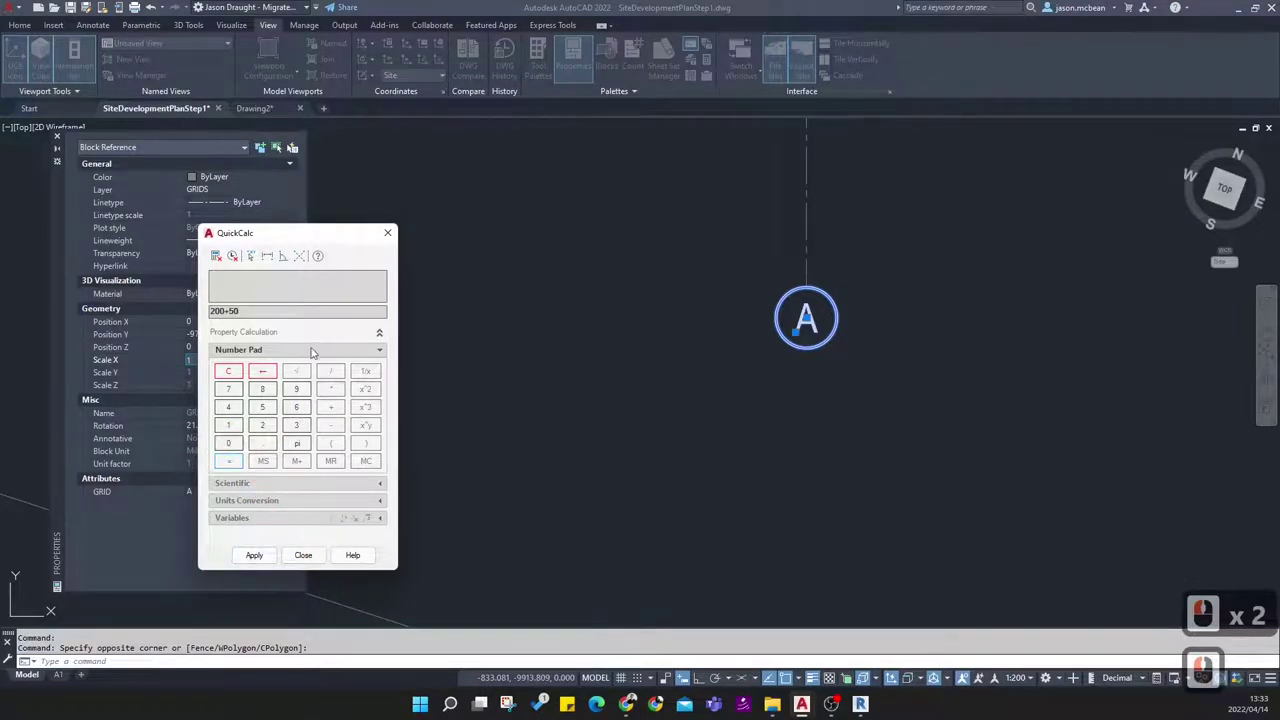
{"action": "key", "text": "Return"}
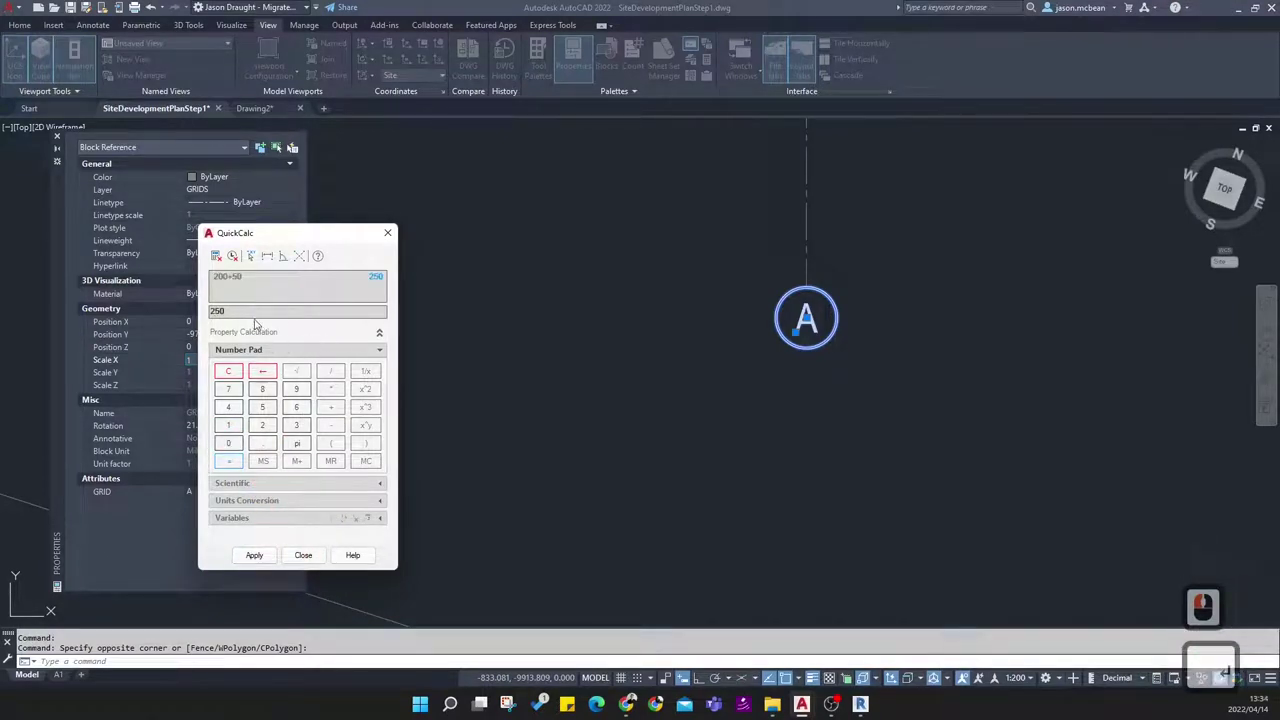
Calculate 200/50 and apply the result, 4, as the X scale of grid head A
{"action": "double_click", "coordinate": [216, 311]}
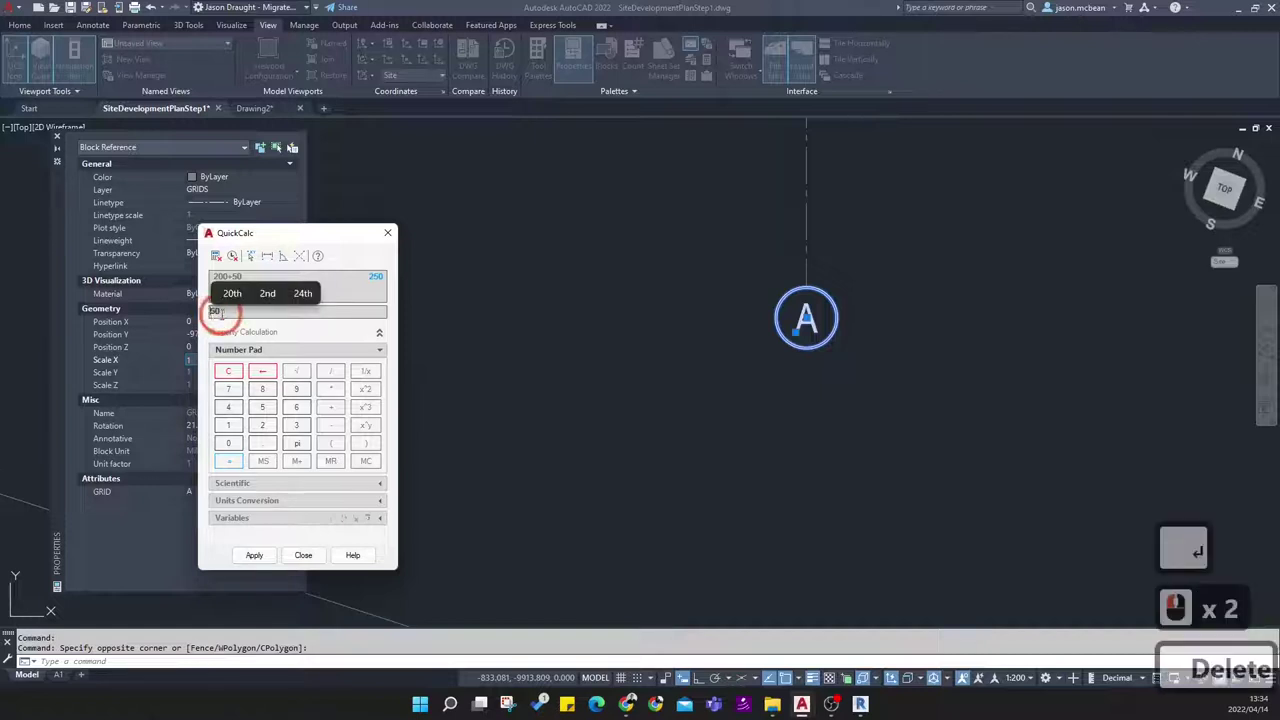
{"action": "key", "text": "Delete"}
{"action": "left_click", "coordinate": [263, 426]}
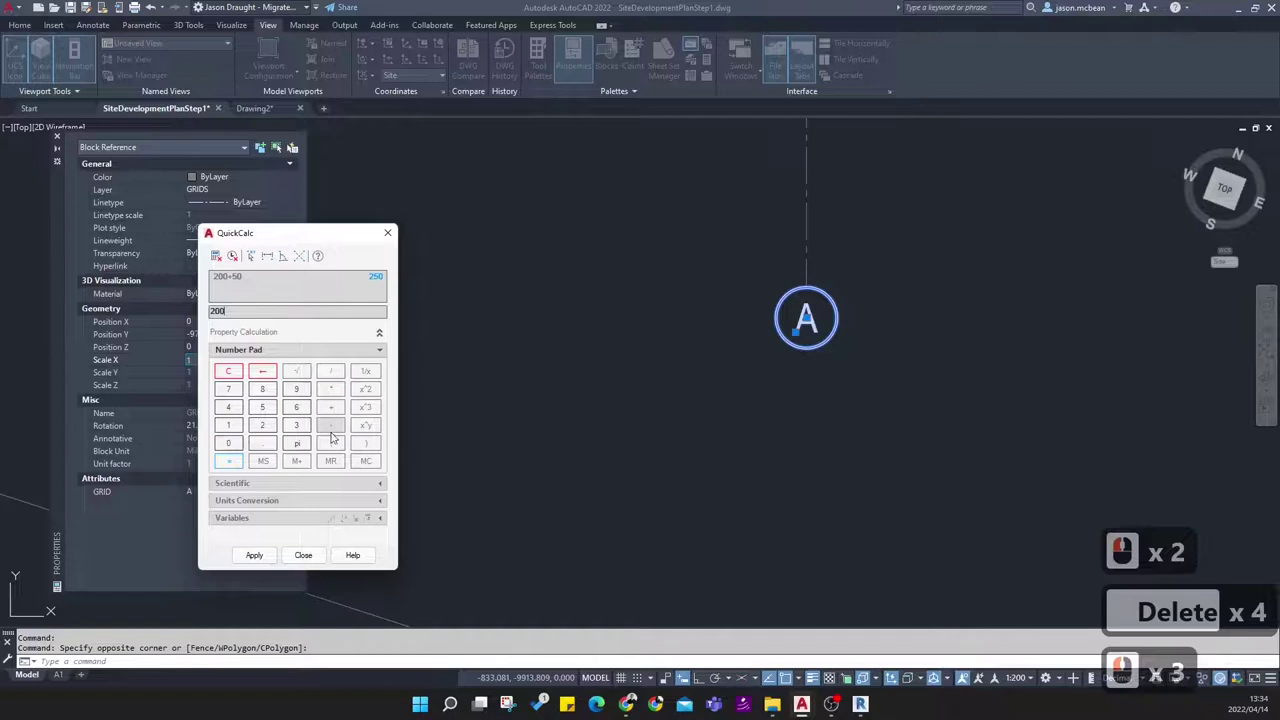
{"action": "left_click", "coordinate": [333, 389]}
{"action": "left_click", "coordinate": [262, 408]}
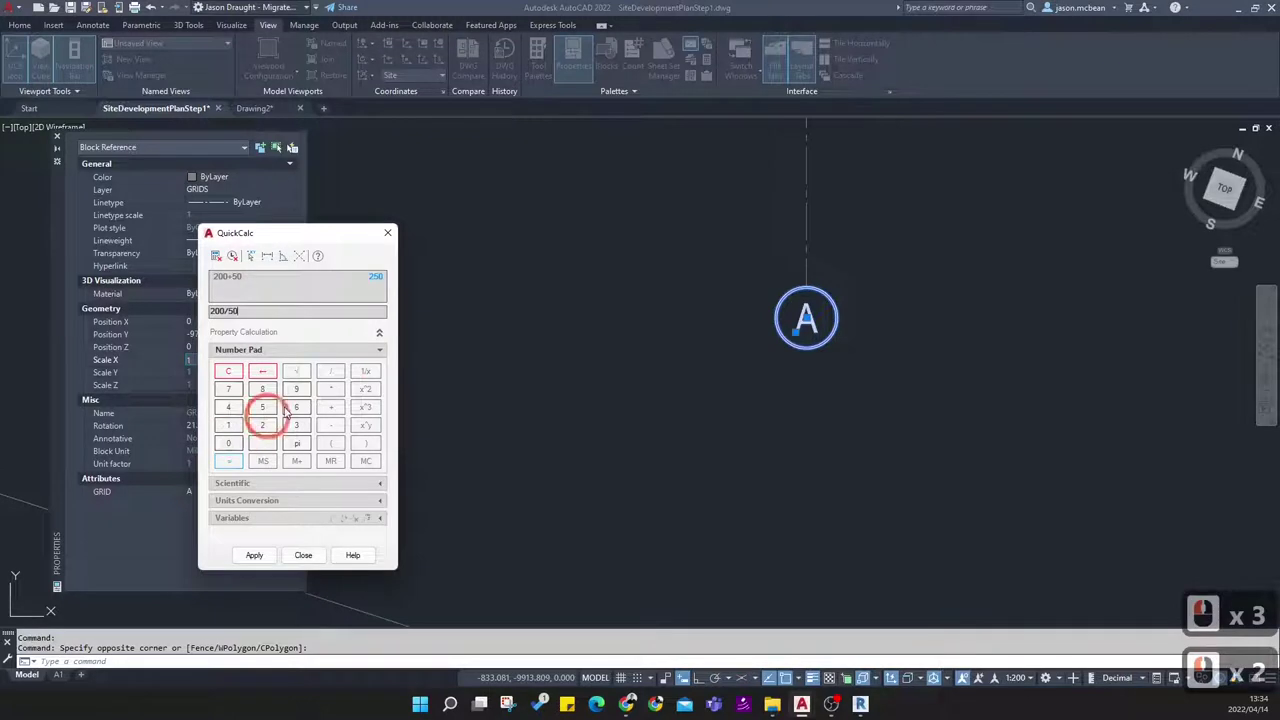
{"action": "left_click", "coordinate": [304, 376]}
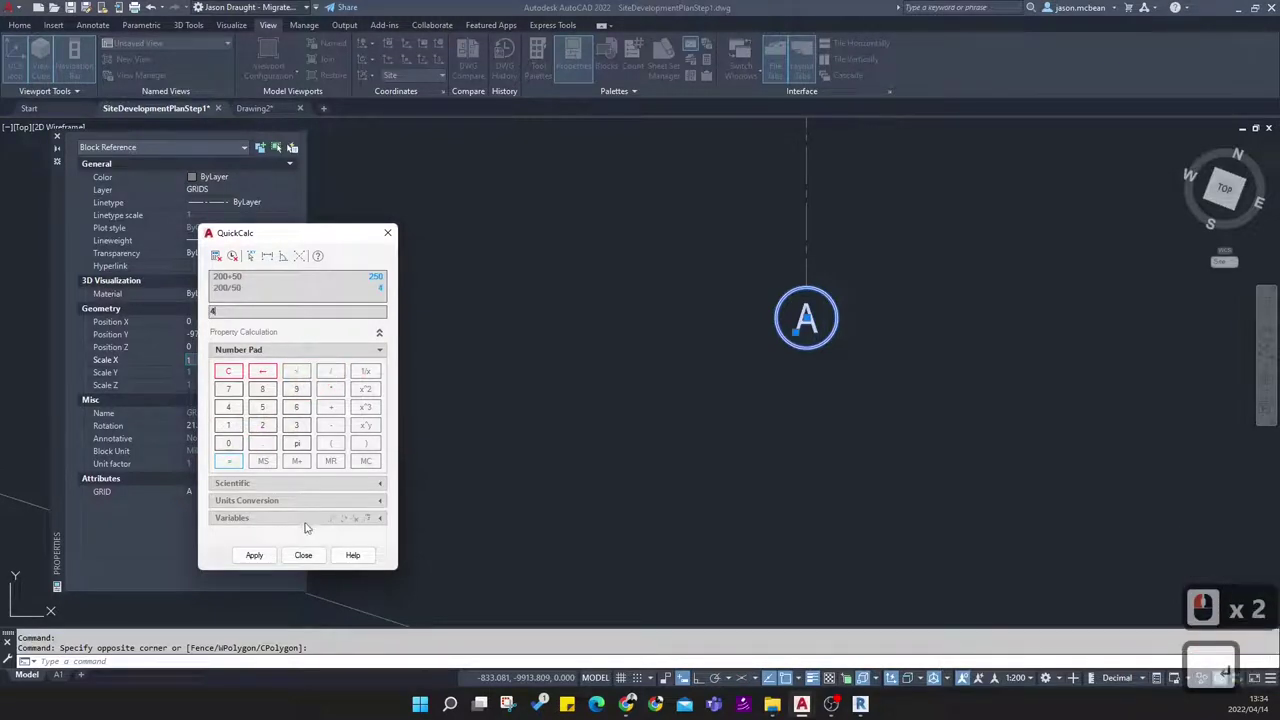
{"action": "left_click", "coordinate": [256, 555]}
{"action": "key", "text": "Return"}
{"action": "scroll", "coordinate": [657, 356], "scroll_direction": "down", "scroll_amount": 5}
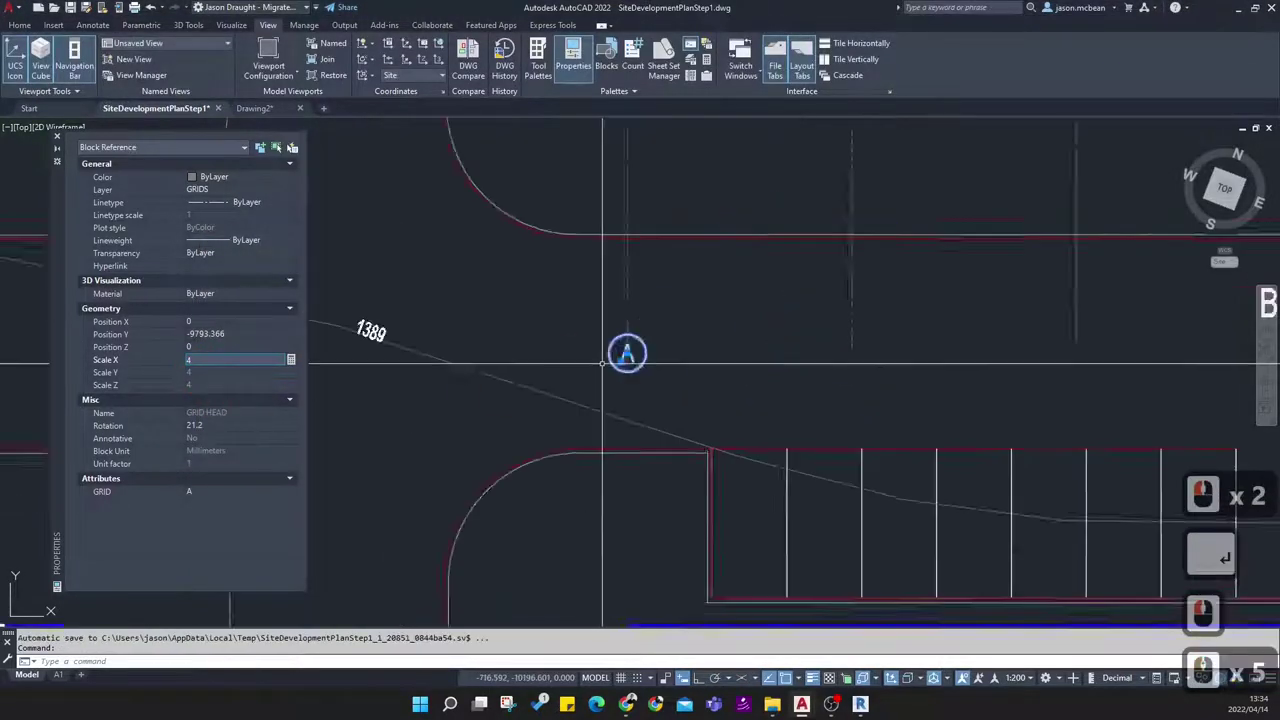
{"action": "scroll", "coordinate": [657, 356], "scroll_direction": "up", "scroll_amount": 3}
{"action": "key", "text": "Escape"}
{"action": "scroll", "coordinate": [657, 355], "scroll_direction": "up", "scroll_amount": 1}
{"action": "key", "text": "Escape"}
Move the enlarged grid head A from its top quadrant onto the lower end of the leftmost vertical grid line
{"action": "scroll", "coordinate": [605, 368], "scroll_direction": "down", "scroll_amount": 5}
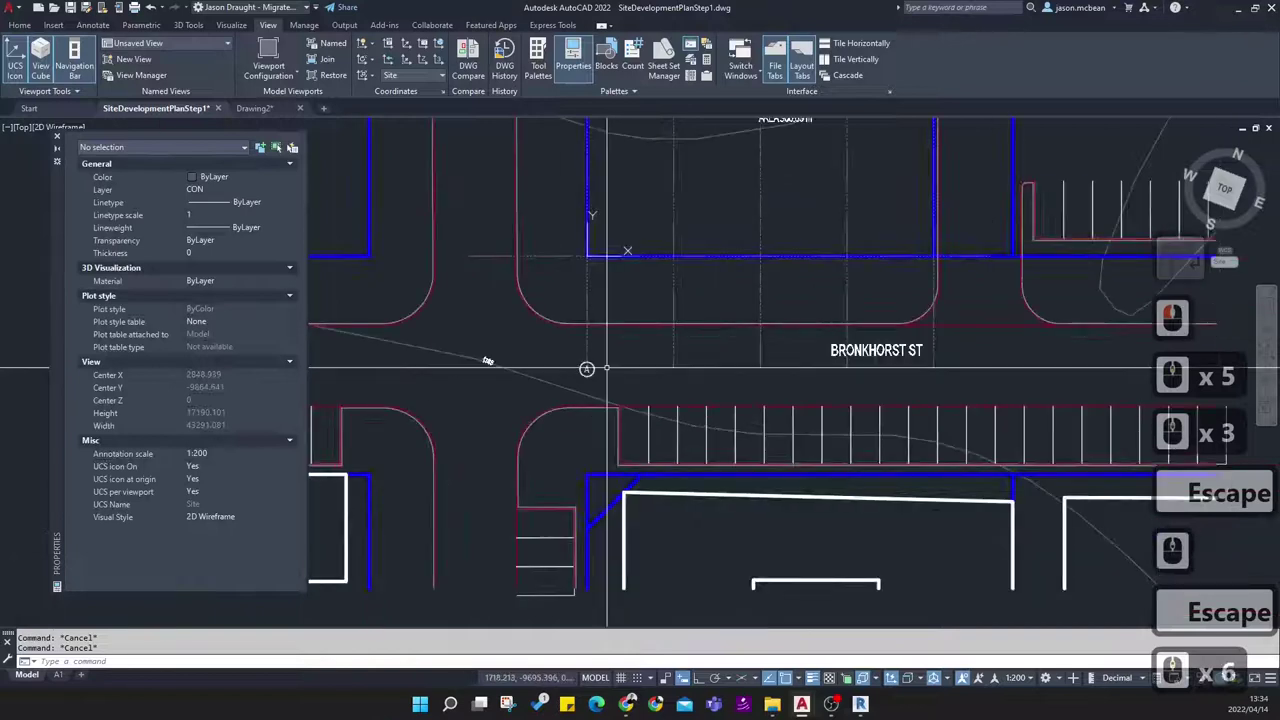
{"action": "middle_click_drag", "start_coordinate": [606, 368], "coordinate": [608, 379]}
{"action": "scroll", "coordinate": [590, 380], "scroll_direction": "up", "scroll_amount": 4}
{"action": "key", "text": "Escape"}
{"action": "left_click", "coordinate": [540, 384]}
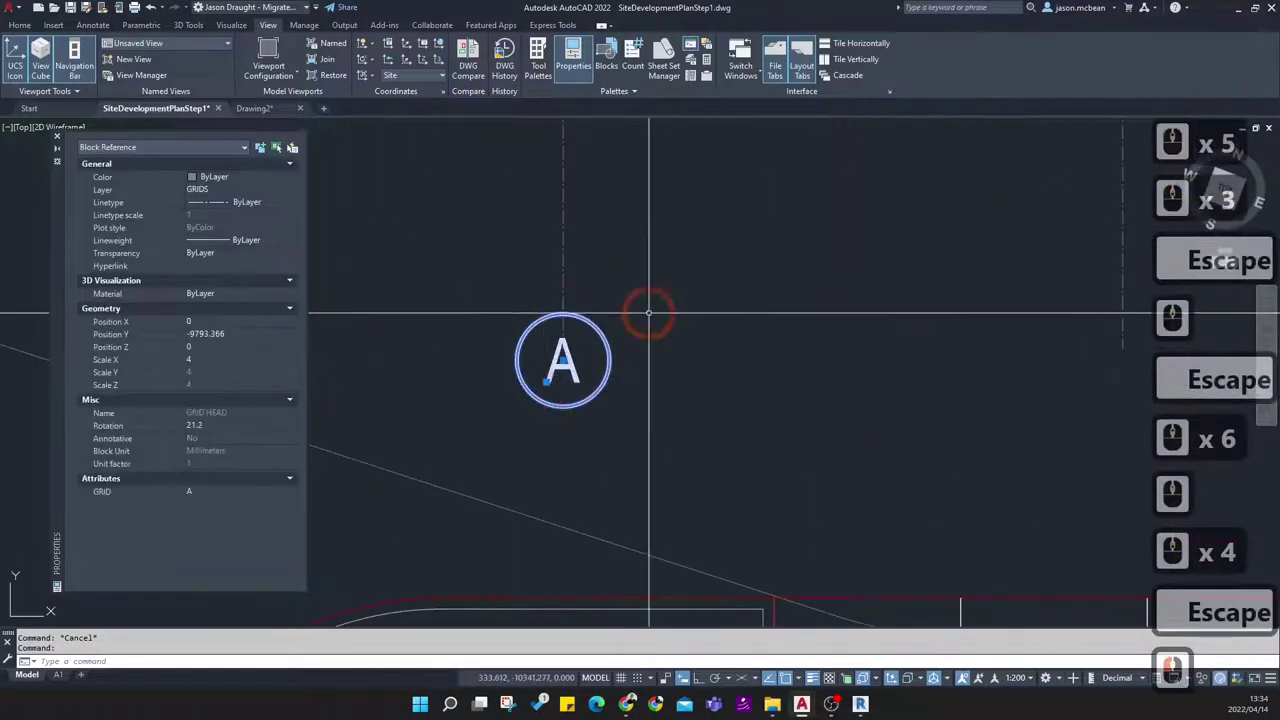
{"action": "type", "text": "m"}
{"action": "key", "text": "Return"}
{"action": "scroll", "coordinate": [590, 285], "scroll_direction": "up", "scroll_amount": 3}
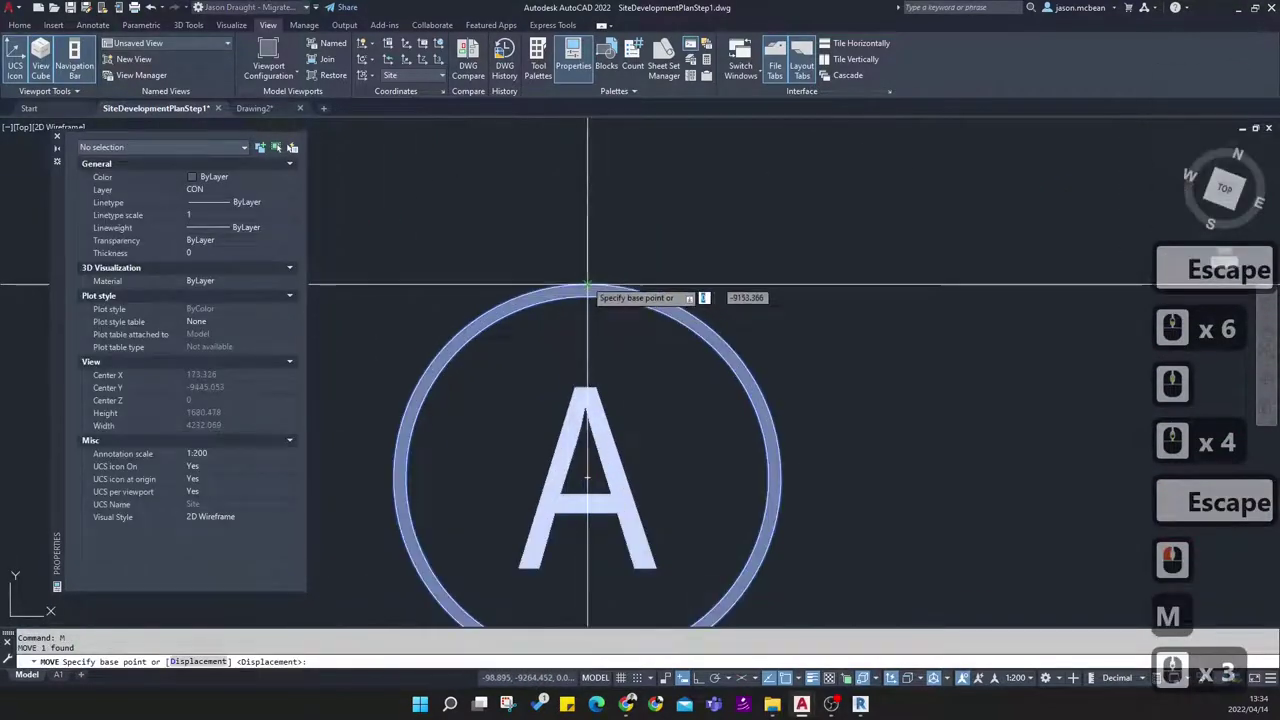
{"action": "left_click", "coordinate": [590, 285]}
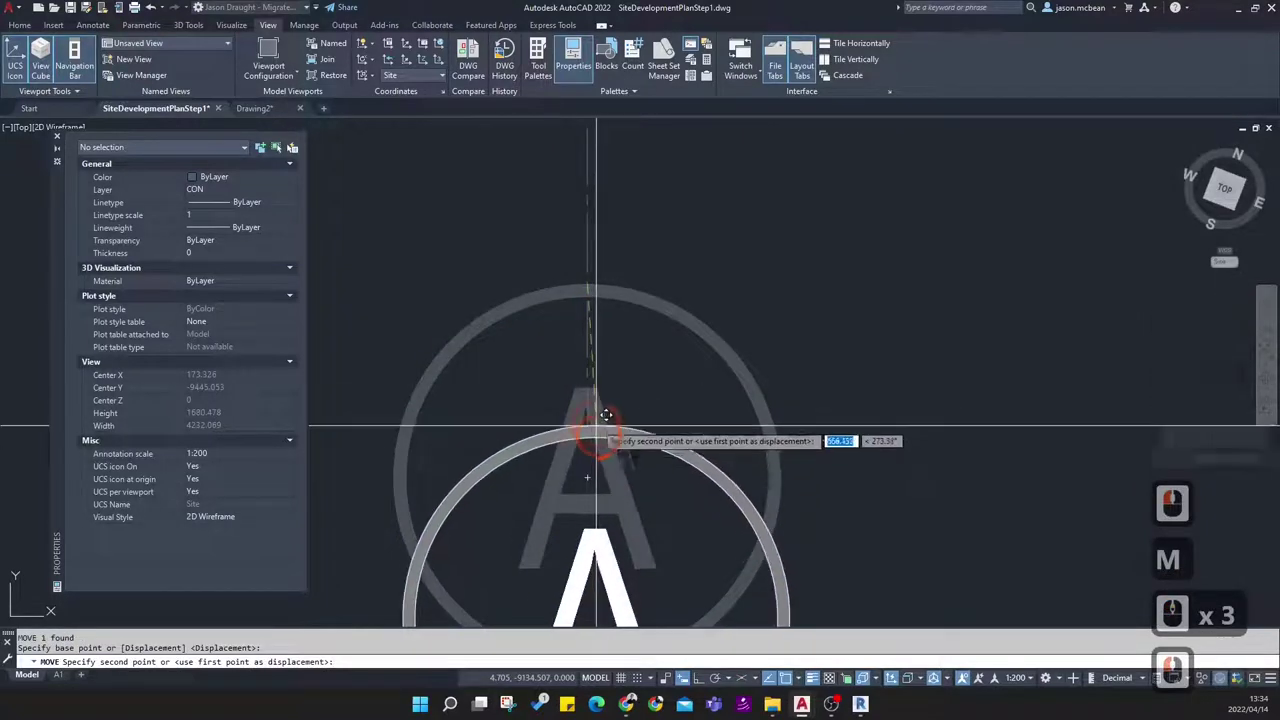
{"action": "left_click", "coordinate": [587, 424]}
{"action": "key", "text": "Escape"}
{"action": "scroll", "coordinate": [651, 287], "scroll_direction": "down", "scroll_amount": 5}
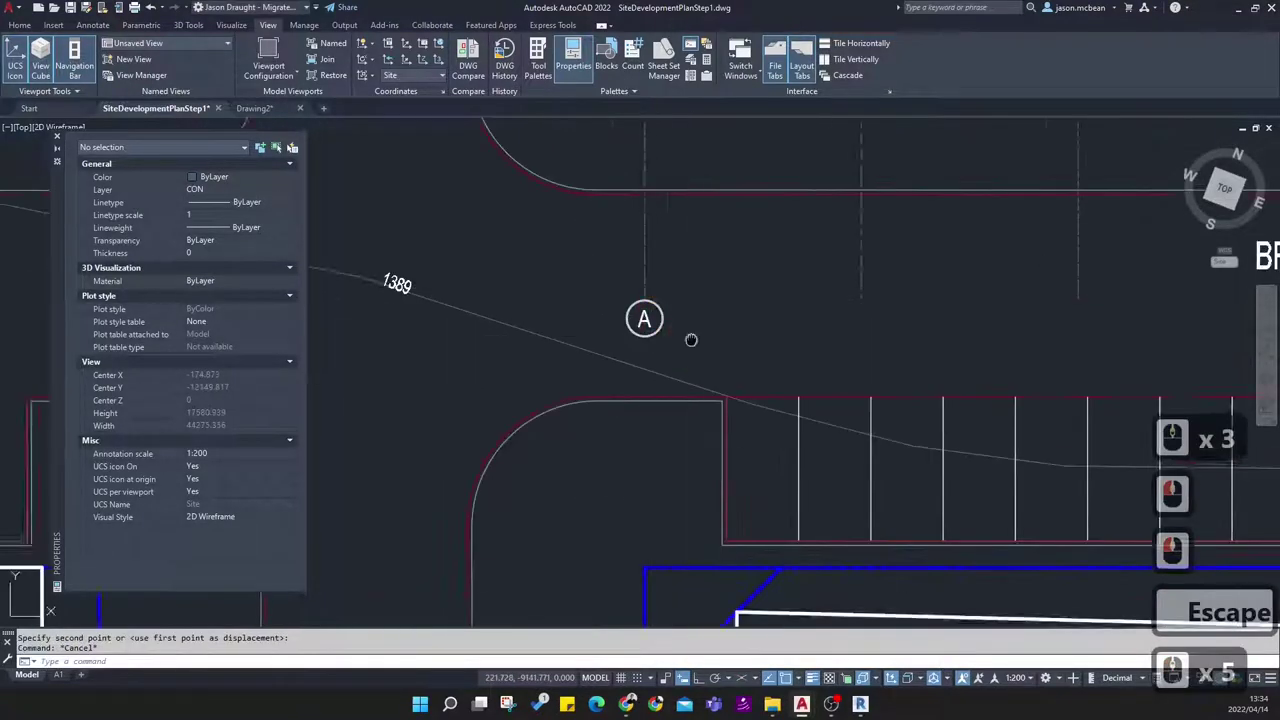
{"action": "middle_click_drag", "start_coordinate": [655, 337], "coordinate": [610, 361]}
{"action": "left_click", "coordinate": [606, 356]}
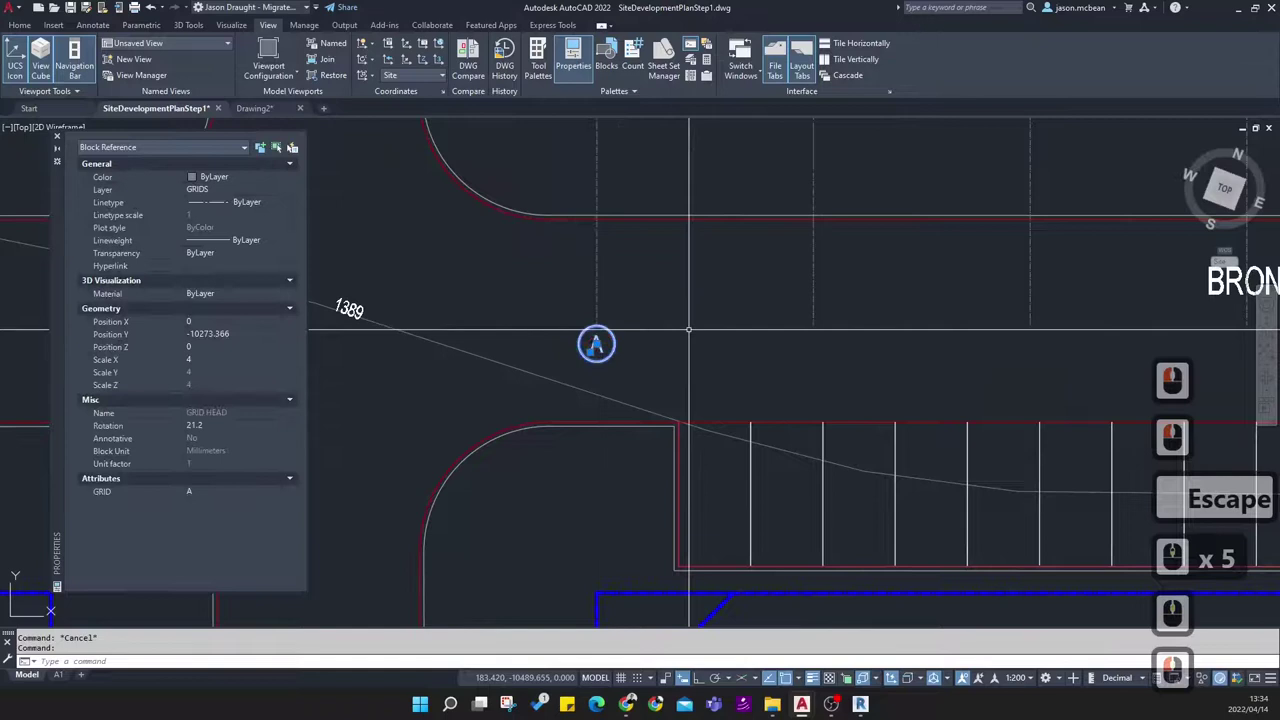
{"action": "middle_click_drag", "start_coordinate": [681, 329], "coordinate": [594, 345]}
{"action": "scroll", "coordinate": [543, 334], "scroll_direction": "up", "scroll_amount": 2}
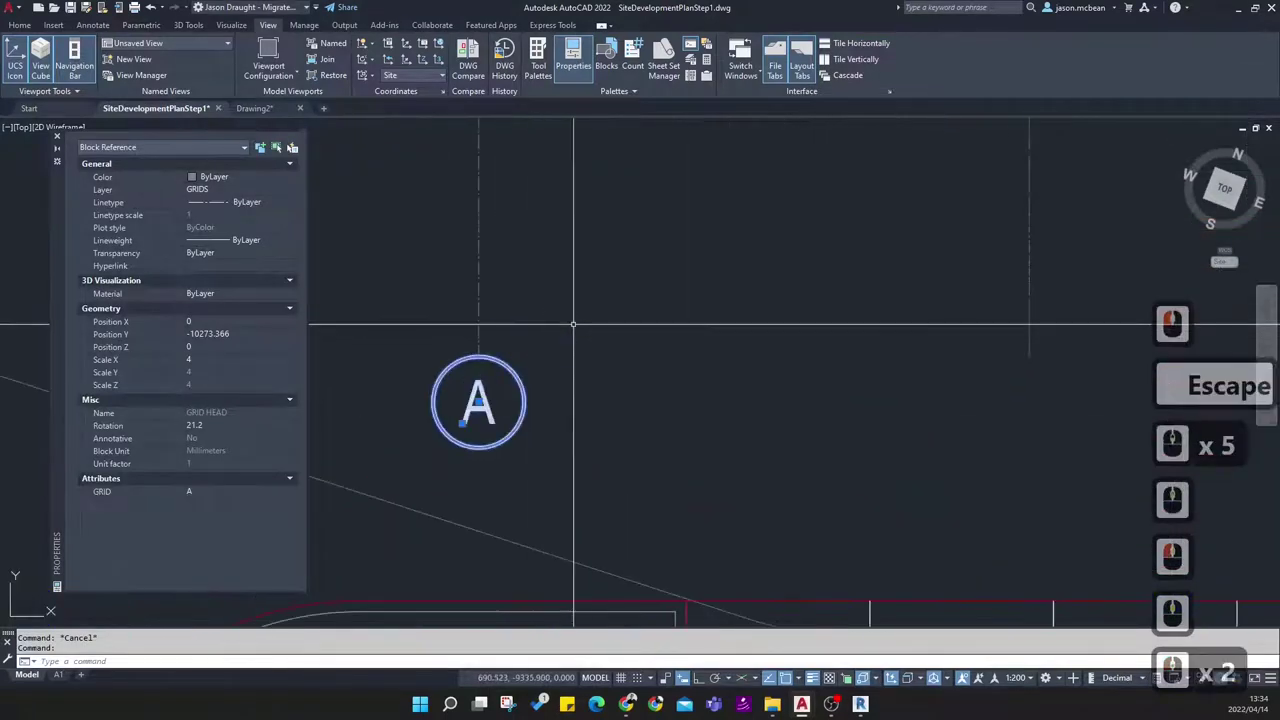
{"action": "scroll", "coordinate": [574, 323], "scroll_direction": "down", "scroll_amount": 1}
{"action": "type", "text": "m"}
{"action": "key", "text": "Return"}
{"action": "scroll", "coordinate": [517, 371], "scroll_direction": "up", "scroll_amount": 2}
{"action": "key", "text": "Escape"}
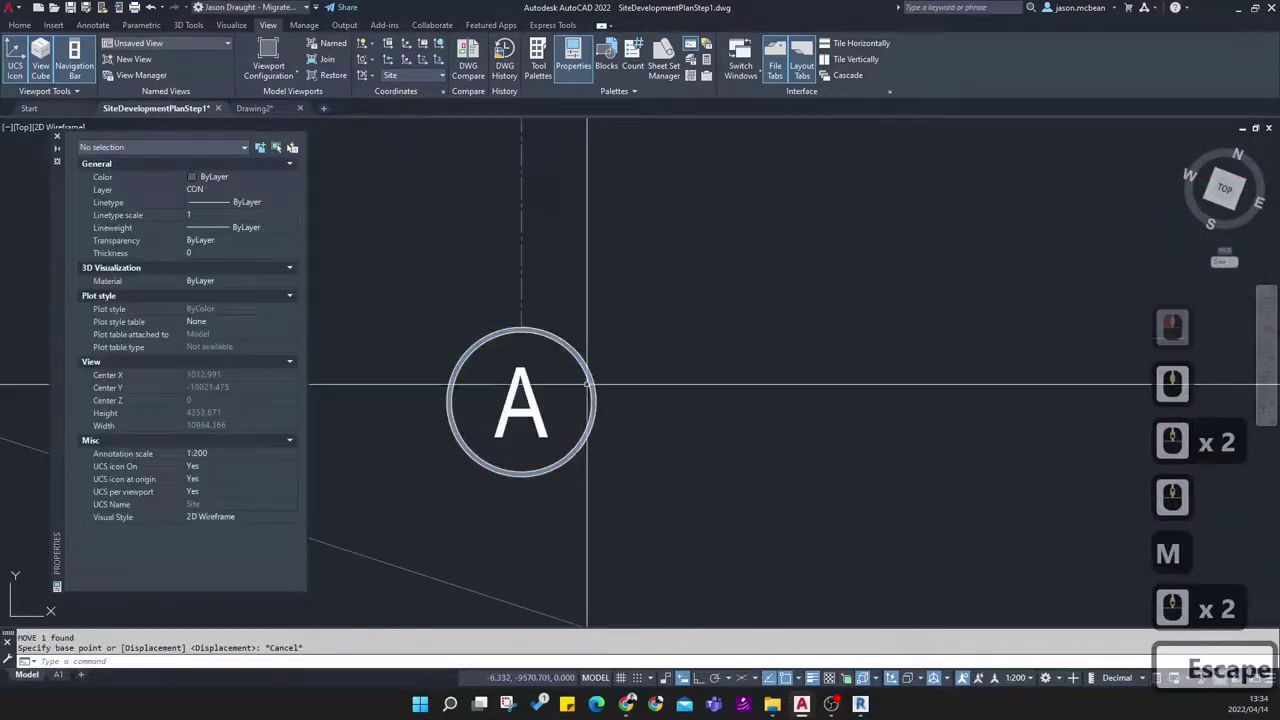
Copy the rescaled grid head A from its top quadrant onto the lower end of the second vertical grid line
{"action": "left_click", "coordinate": [522, 387]}
{"action": "left_click", "coordinate": [590, 342]}
{"action": "type", "text": "co"}
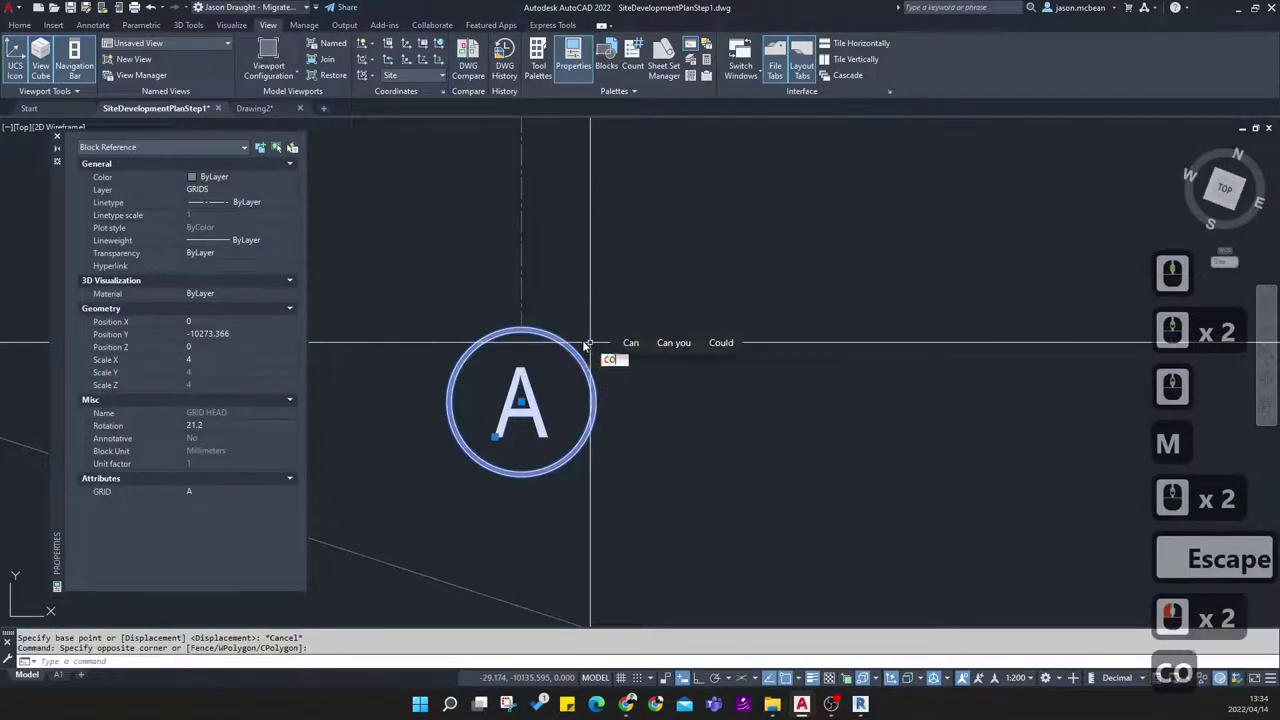
{"action": "key", "text": "Return"}
{"action": "left_click", "coordinate": [521, 327]}
{"action": "scroll", "coordinate": [521, 330], "scroll_direction": "down", "scroll_amount": 4}
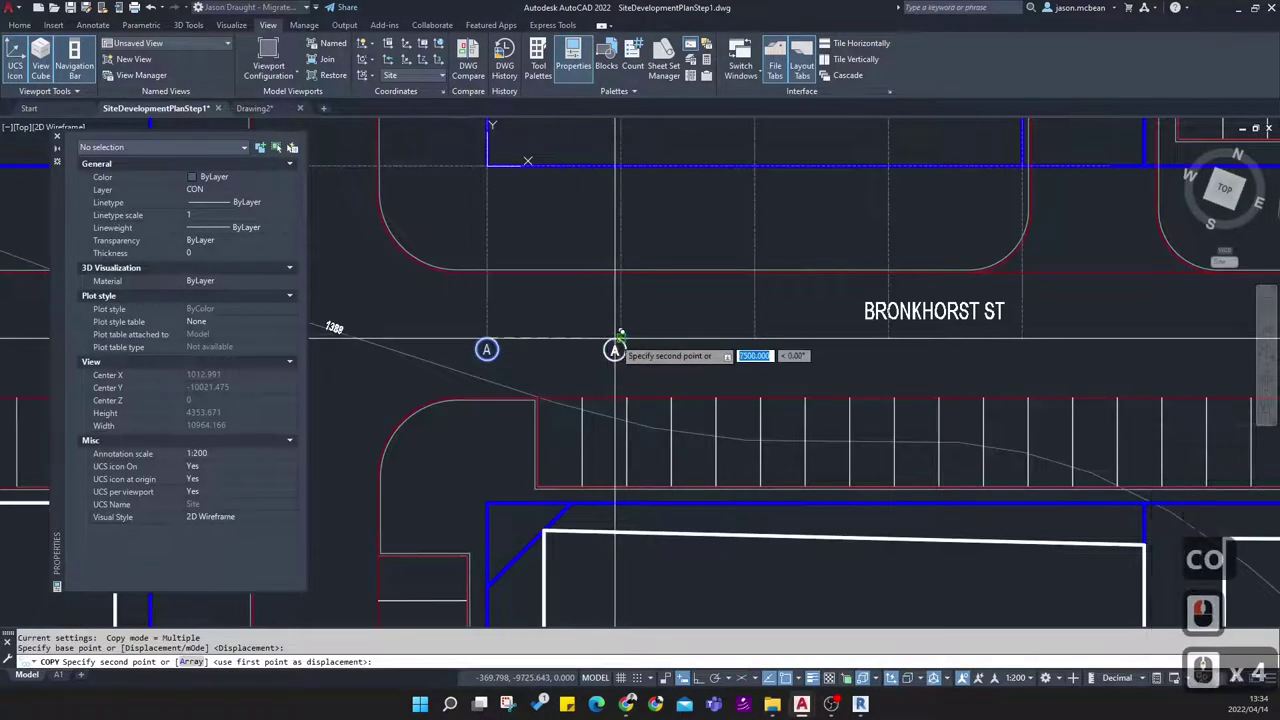
{"action": "left_click", "coordinate": [620, 337]}
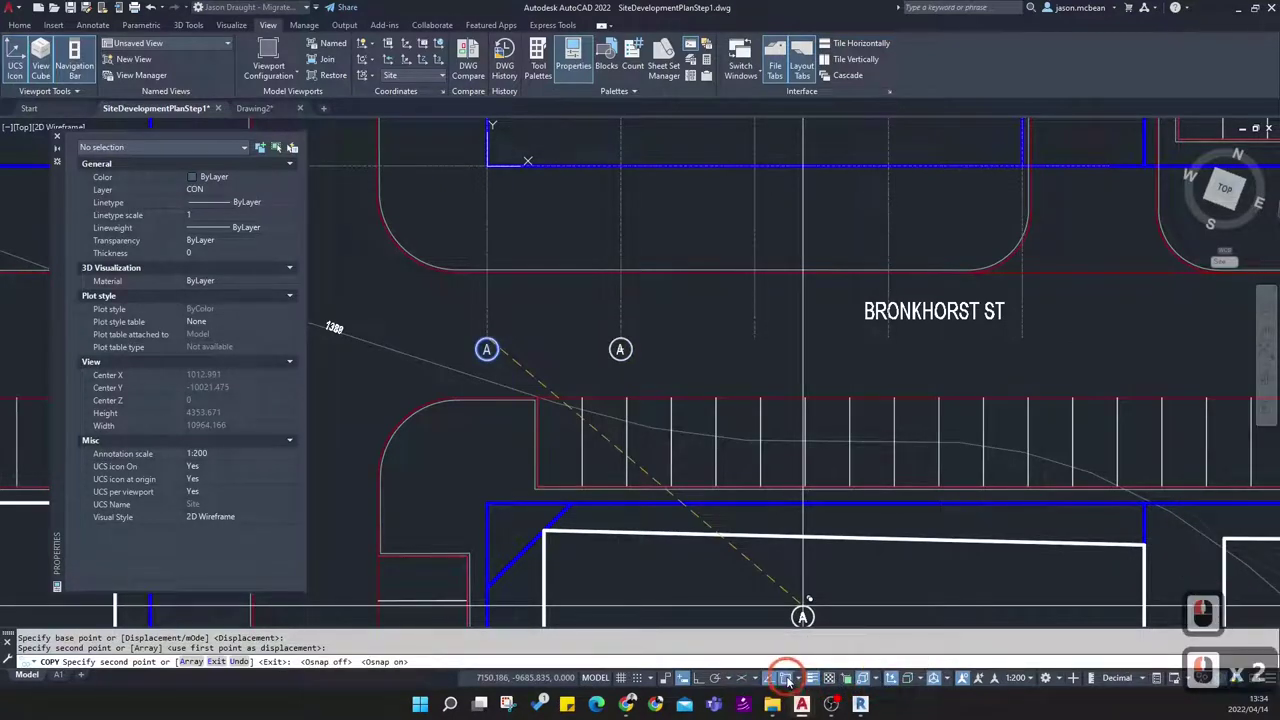
Copy the grid head to the lower ends of the remaining three vertical grid lines along Bronkhorst St
{"action": "left_click", "coordinate": [754, 338]}
{"action": "left_click", "coordinate": [888, 340]}
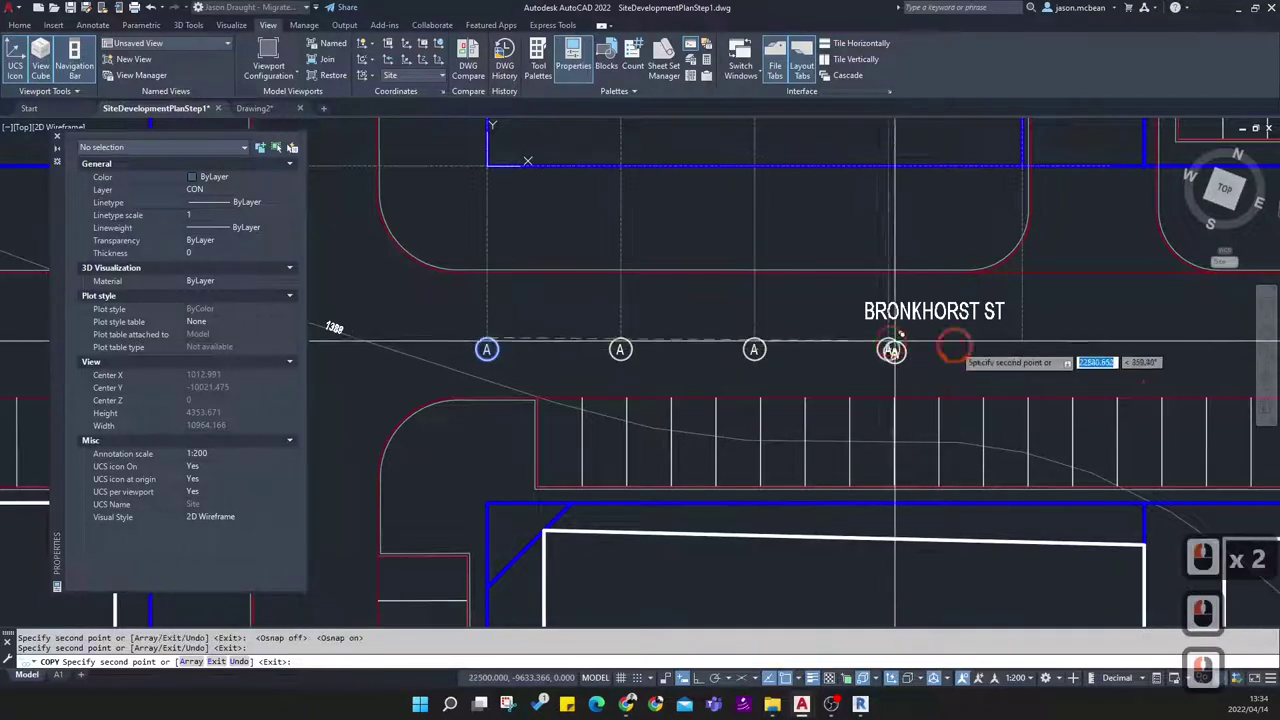
{"action": "key", "text": "Escape"}
Copy the leftmost grid head from its right quadrant to the left end of the lowest horizontal grid line
{"action": "scroll", "coordinate": [515, 362], "scroll_direction": "up", "scroll_amount": 3}
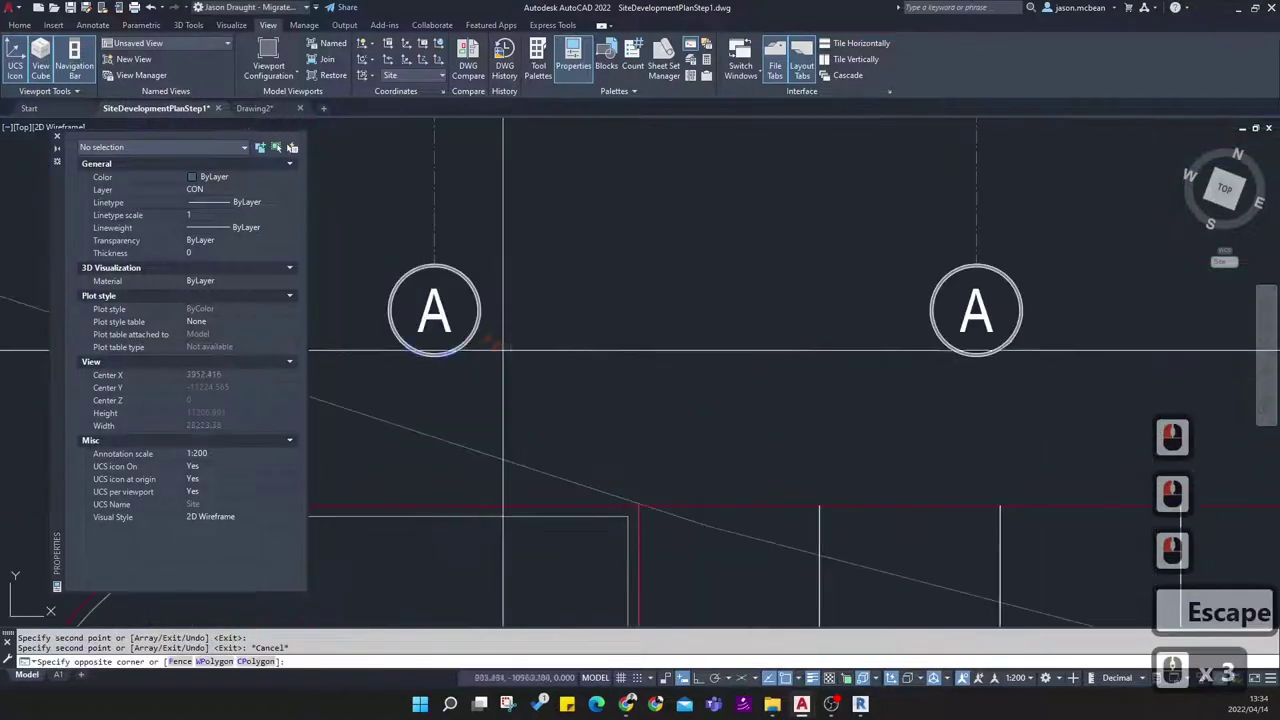
{"action": "left_click", "coordinate": [501, 320]}
{"action": "type", "text": "co"}
{"action": "key", "text": "Return"}
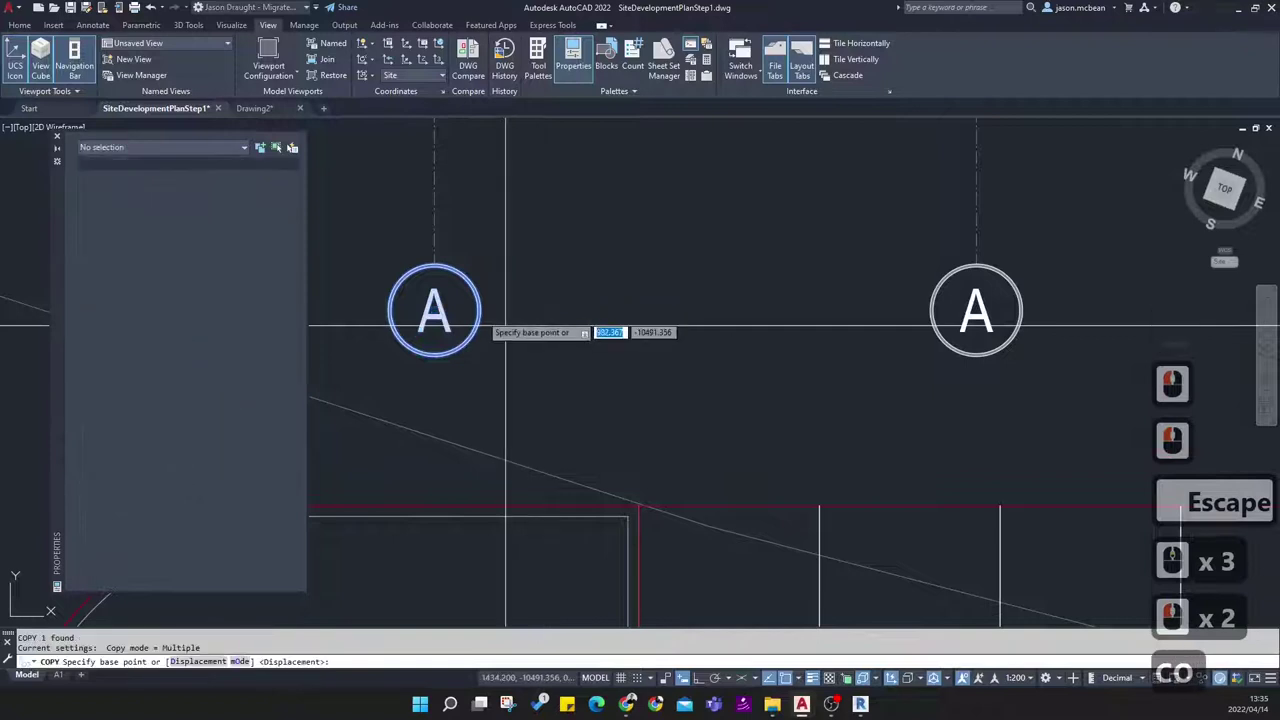
{"action": "right_click", "coordinate": [477, 313], "text": "shift"}
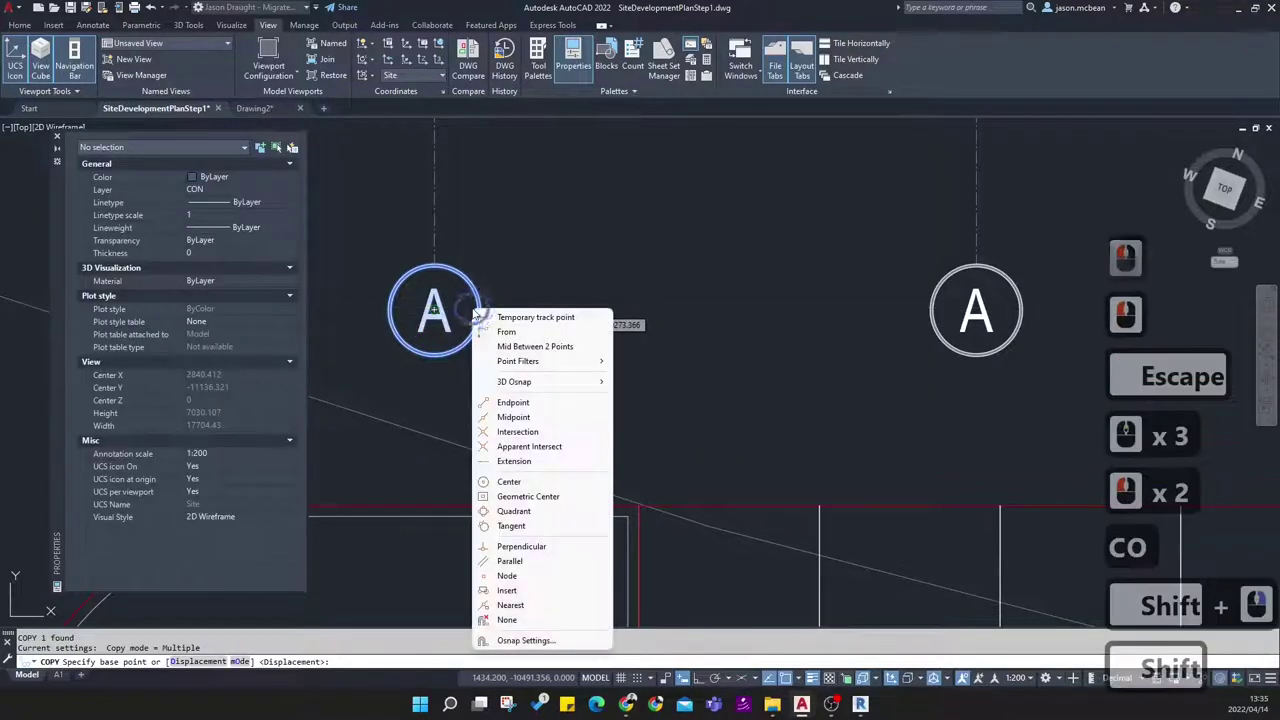
{"action": "left_click", "coordinate": [531, 514]}
{"action": "left_click", "coordinate": [485, 318]}
{"action": "scroll", "coordinate": [580, 330], "scroll_direction": "down", "scroll_amount": 6}
{"action": "scroll", "coordinate": [571, 288], "scroll_direction": "up", "scroll_amount": 4}
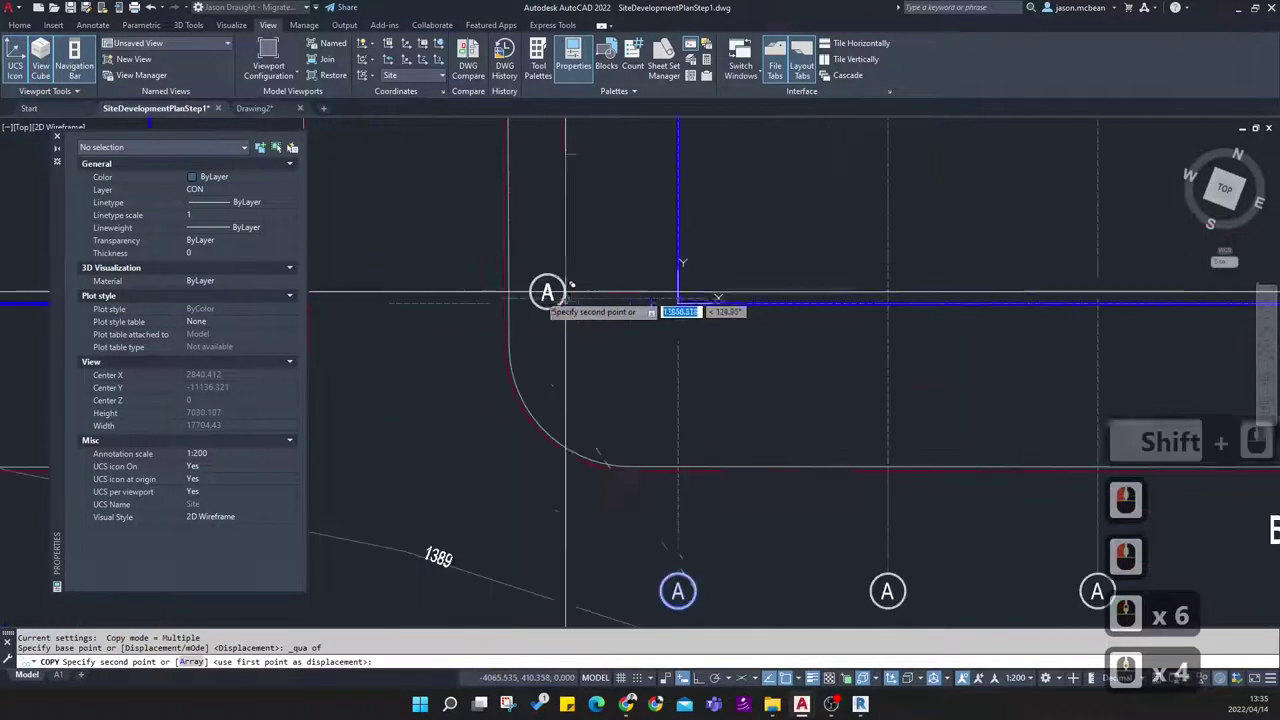
{"action": "left_click", "coordinate": [396, 301]}
Place further copies of the grid head at the left ends of the middle and upper horizontal grid lines
{"action": "middle_click_drag", "start_coordinate": [500, 231], "coordinate": [609, 518]}
{"action": "scroll", "coordinate": [560, 358], "scroll_direction": "down", "scroll_amount": 2}
{"action": "scroll", "coordinate": [525, 203], "scroll_direction": "up", "scroll_amount": 2}
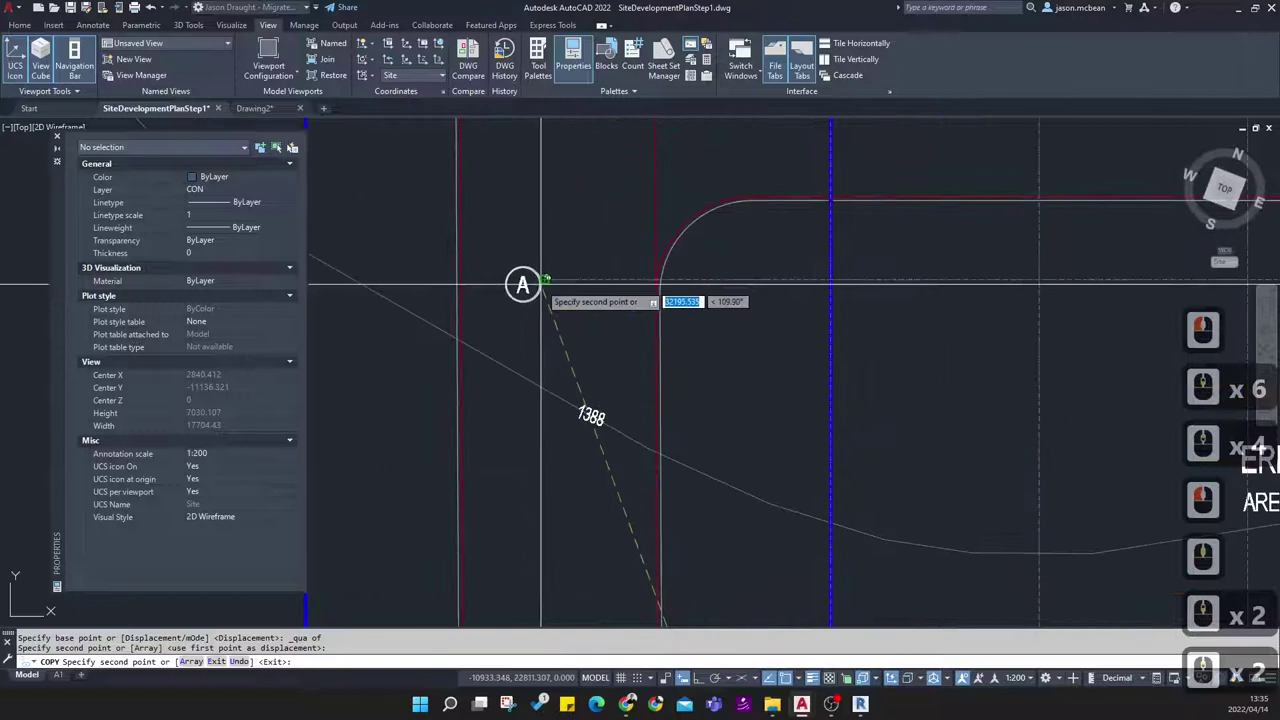
{"action": "left_click", "coordinate": [542, 281]}
{"action": "middle_click_drag", "start_coordinate": [572, 183], "coordinate": [568, 453]}
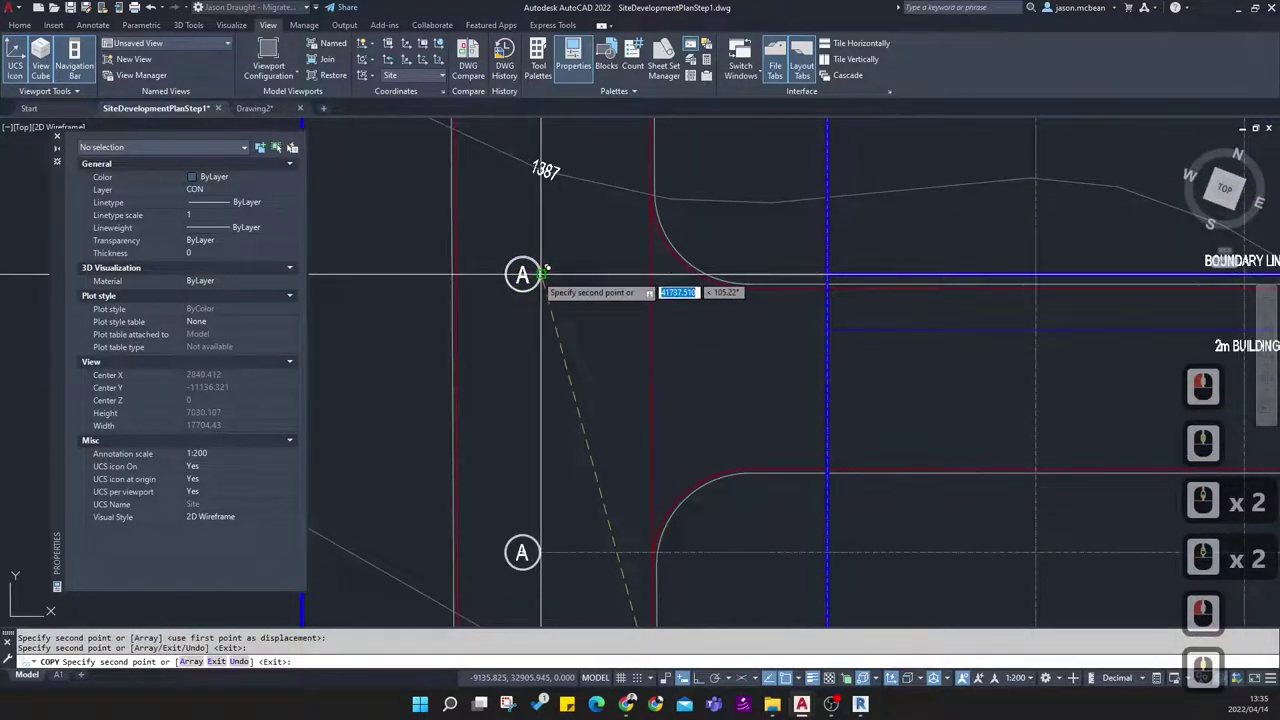
{"action": "scroll", "coordinate": [609, 329], "scroll_direction": "down", "scroll_amount": 4}
{"action": "key", "text": "Escape"}
{"action": "key", "text": "Escape"}
{"action": "scroll", "coordinate": [596, 387], "scroll_direction": "up", "scroll_amount": 3}
{"action": "scroll", "coordinate": [596, 387], "scroll_direction": "down", "scroll_amount": 2}
{"action": "scroll", "coordinate": [599, 600], "scroll_direction": "up", "scroll_amount": 1}
{"action": "middle_click_drag", "start_coordinate": [596, 612], "coordinate": [592, 408]}
{"action": "scroll", "coordinate": [590, 406], "scroll_direction": "up", "scroll_amount": 2}
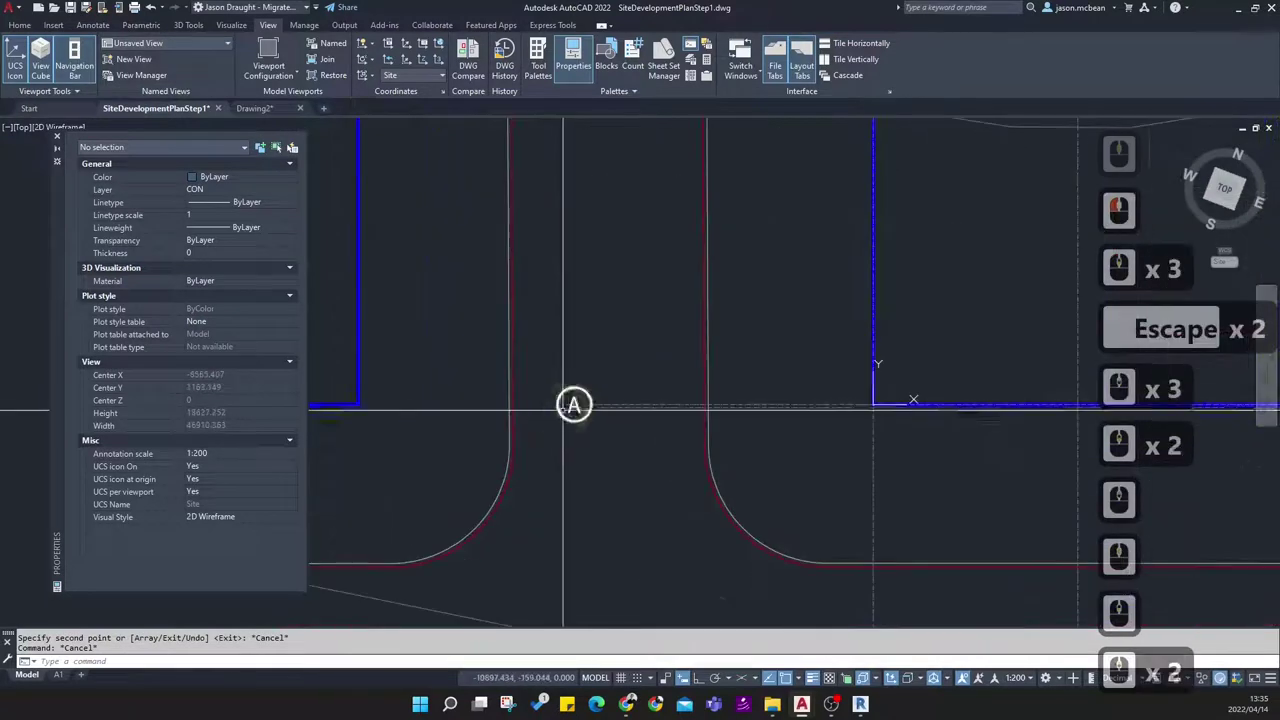
{"action": "double_click", "coordinate": [573, 405]}
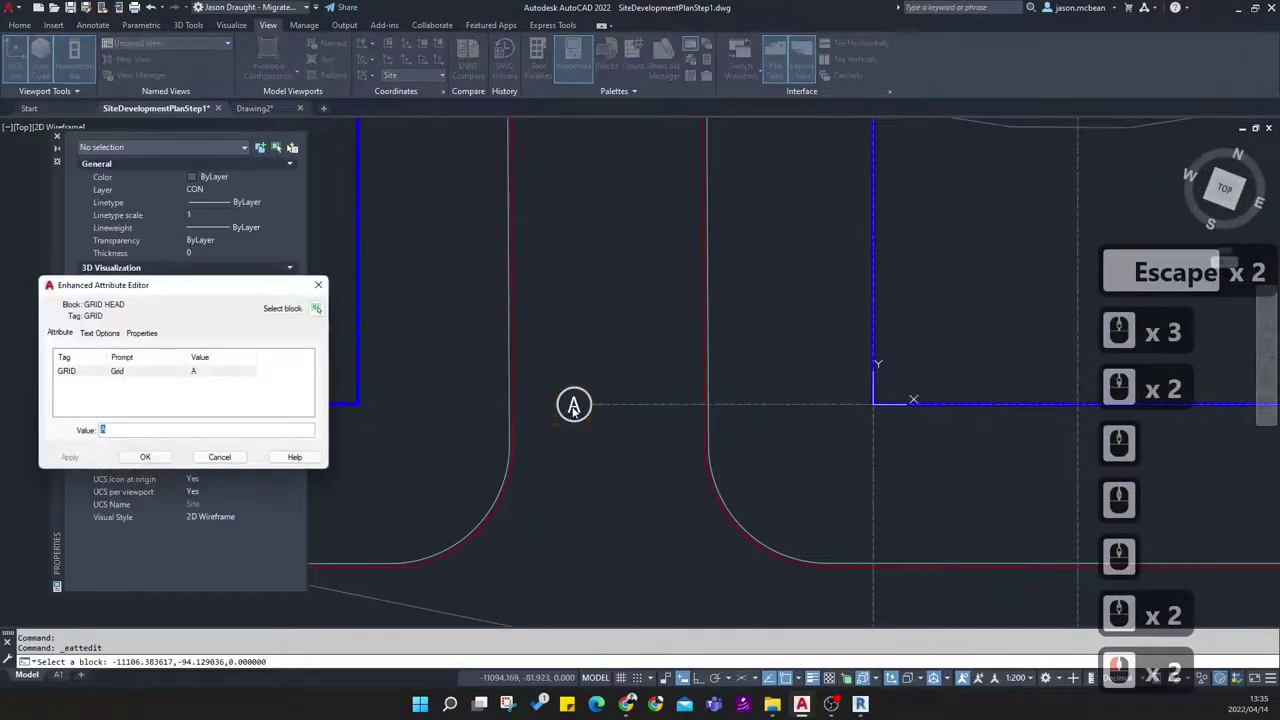
{"action": "type", "text": "1"}
{"action": "left_click", "coordinate": [594, 249]}
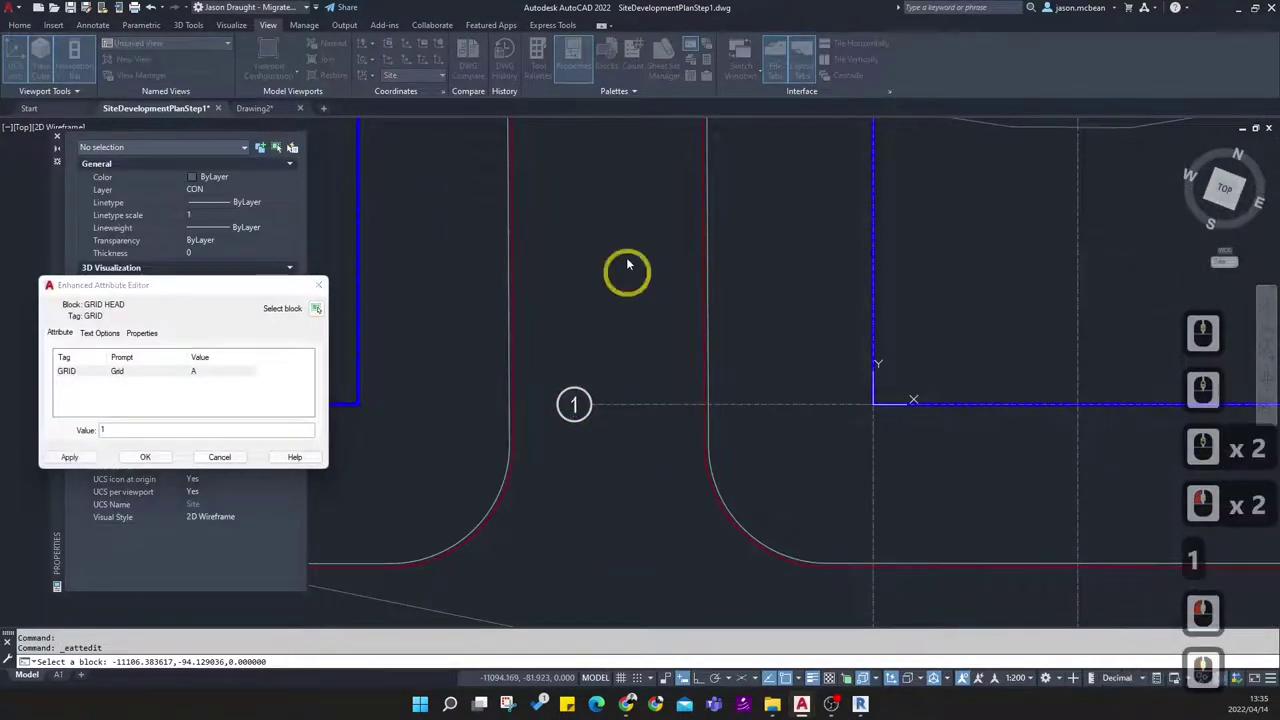
{"action": "key", "text": "Escape"}
{"action": "left_click", "coordinate": [200, 457]}
{"action": "mouse_move", "coordinate": [670, 240]}
{"action": "middle_mouse_down"}
{"action": "mouse_move", "coordinate": [669, 275]}
{"action": "mouse_move", "coordinate": [654, 260]}
{"action": "middle_mouse_up"}
{"action": "key", "text": "Escape"}
{"action": "key", "text": "Escape"}
Change the GRID attribute of the lowest horizontal grid line's head to 1
{"action": "left_click", "coordinate": [559, 428]}
{"action": "double_click", "coordinate": [559, 428]}
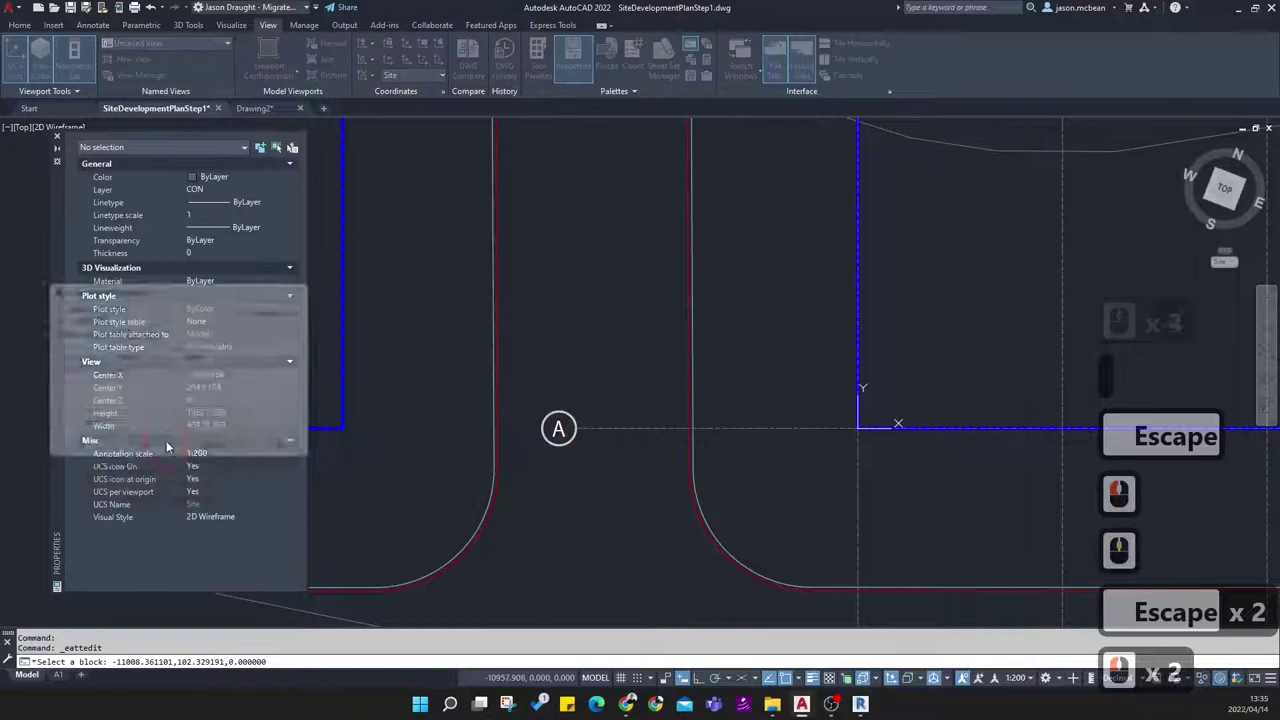
{"action": "type", "text": "1"}
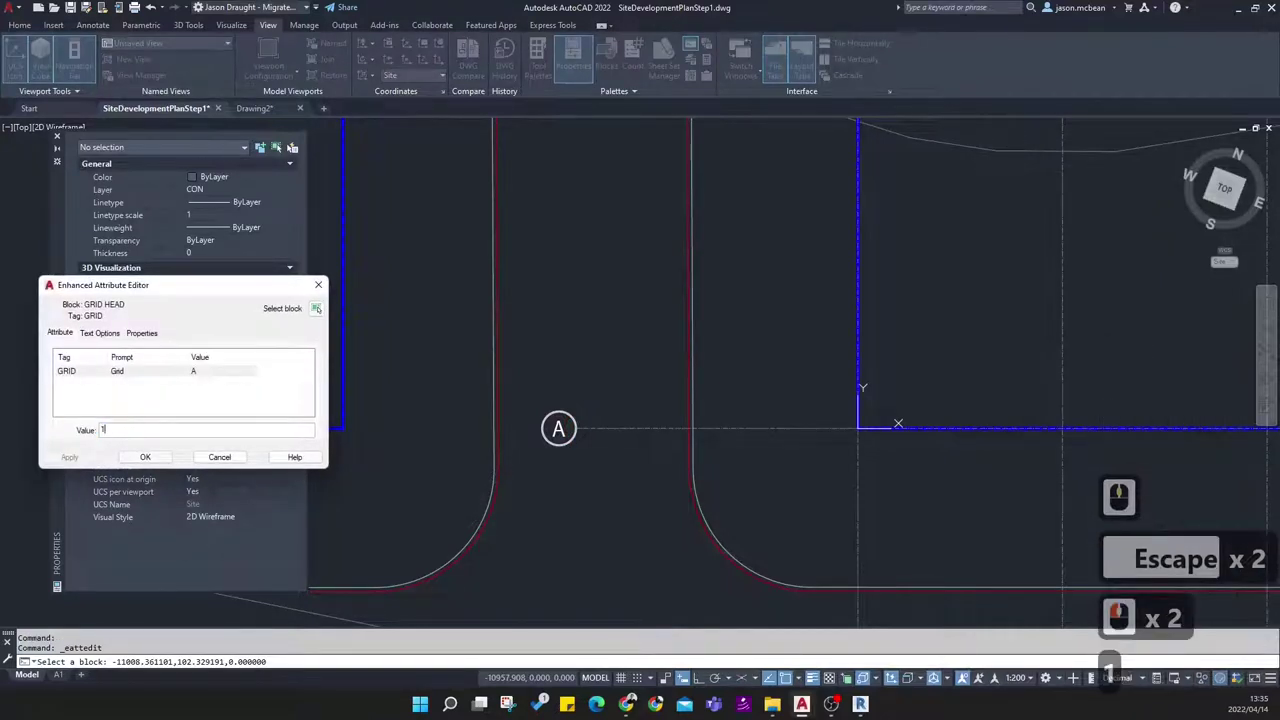
{"action": "left_click", "coordinate": [143, 457]}
Change the GRID attribute to 2 on the middle horizontal grid line's head and to 3 on the upper one
{"action": "middle_click_drag", "start_coordinate": [526, 368], "coordinate": [580, 150]}
{"action": "left_click", "coordinate": [579, 157]}
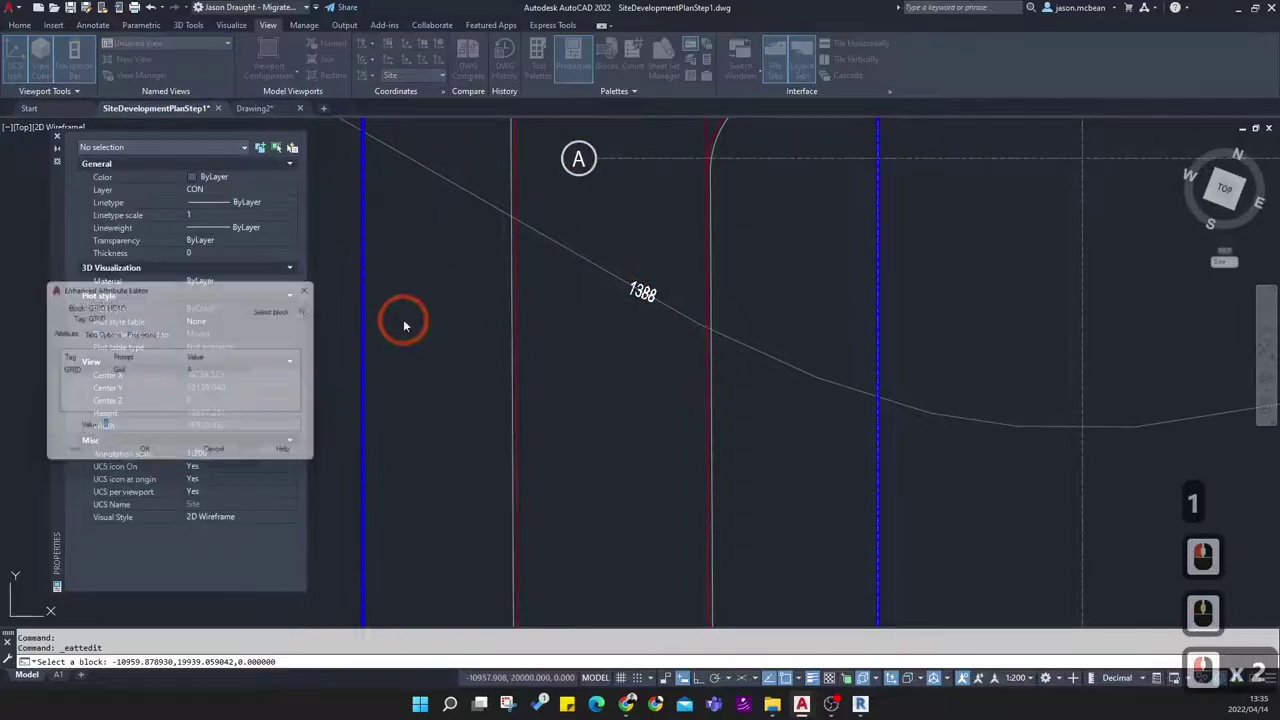
{"action": "left_click", "coordinate": [166, 455]}
{"action": "middle_click_drag", "start_coordinate": [646, 301], "coordinate": [674, 580]}
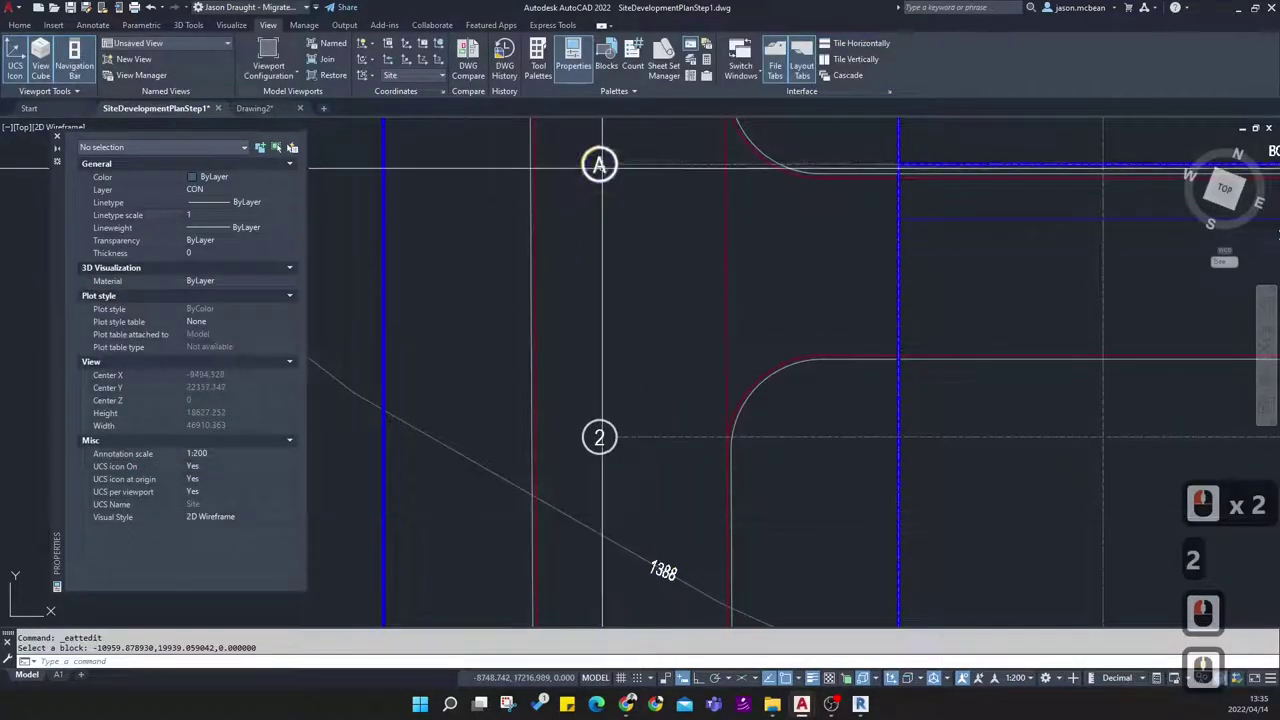
{"action": "double_click", "coordinate": [600, 164]}
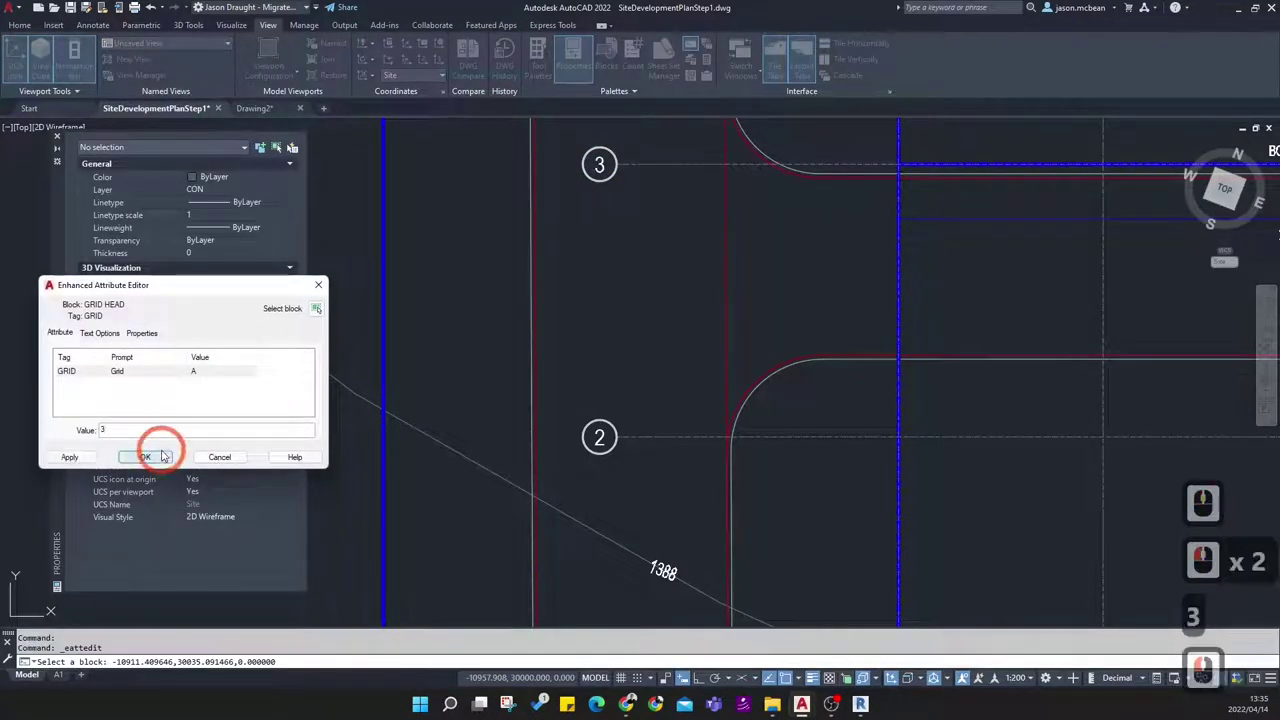
{"action": "left_click", "coordinate": [145, 456]}
{"action": "scroll", "coordinate": [617, 397], "scroll_direction": "down", "scroll_amount": 4}
{"action": "key", "text": "Escape"}
{"action": "key", "text": "Escape"}
Examine the layout of the grid lines and grid heads across the ERF 2/195 site
{"action": "scroll", "coordinate": [723, 437], "scroll_direction": "up", "scroll_amount": 3}
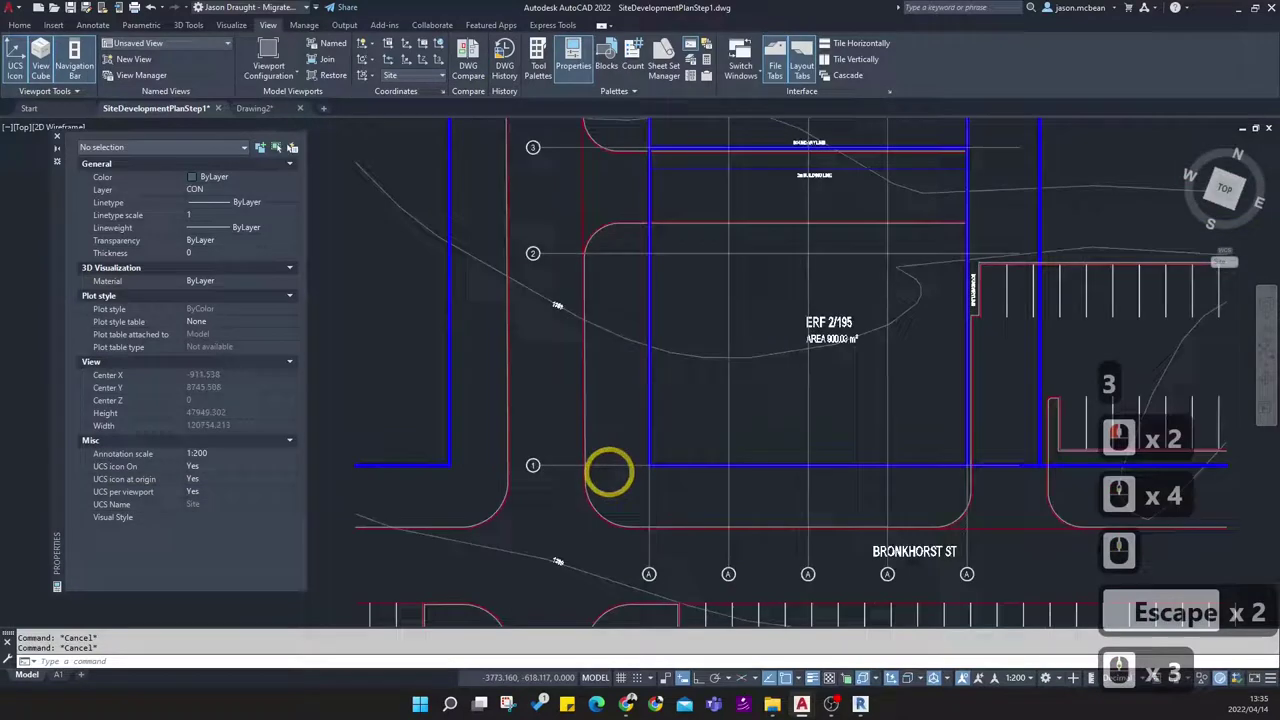
{"action": "middle_click_drag", "start_coordinate": [609, 472], "coordinate": [609, 439]}
{"action": "scroll", "coordinate": [638, 234], "scroll_direction": "down", "scroll_amount": 2}
{"action": "middle_click_drag", "start_coordinate": [638, 234], "coordinate": [594, 403]}
{"action": "middle_click_drag", "start_coordinate": [573, 360], "coordinate": [590, 349]}
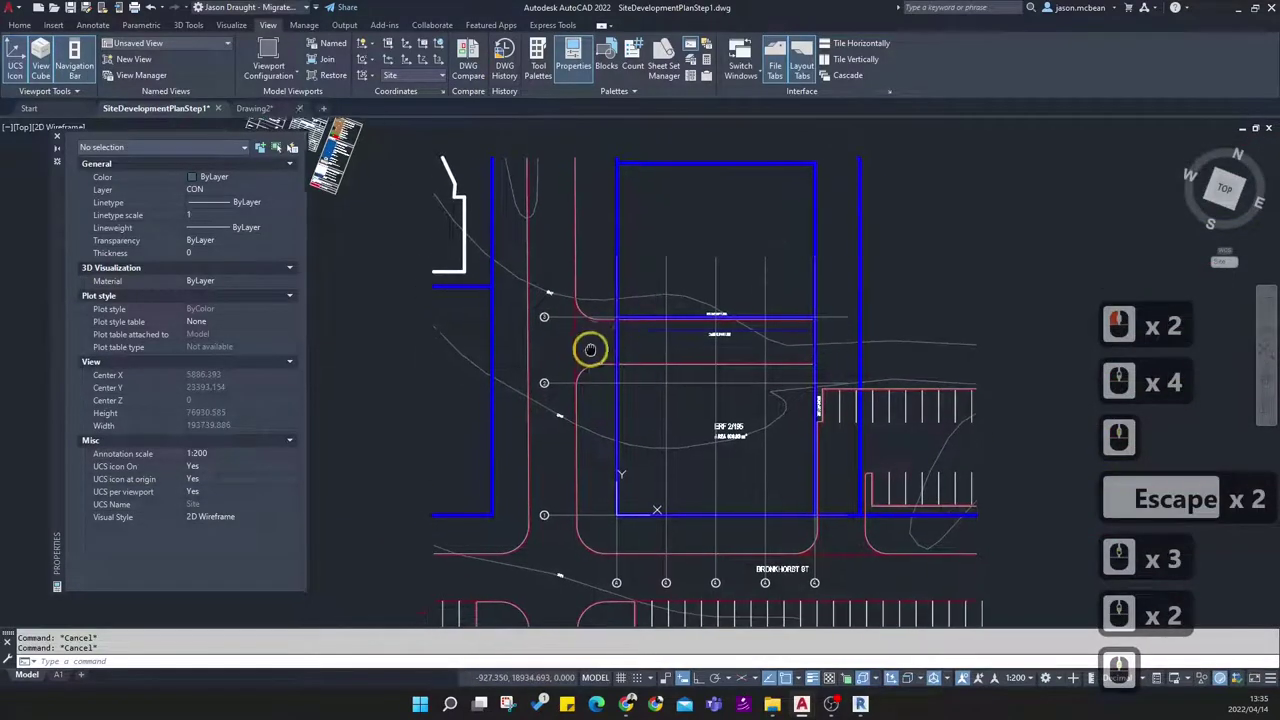
{"action": "scroll", "coordinate": [563, 272], "scroll_direction": "up", "scroll_amount": 2}
{"action": "middle_click_drag", "start_coordinate": [677, 401], "coordinate": [606, 331]}
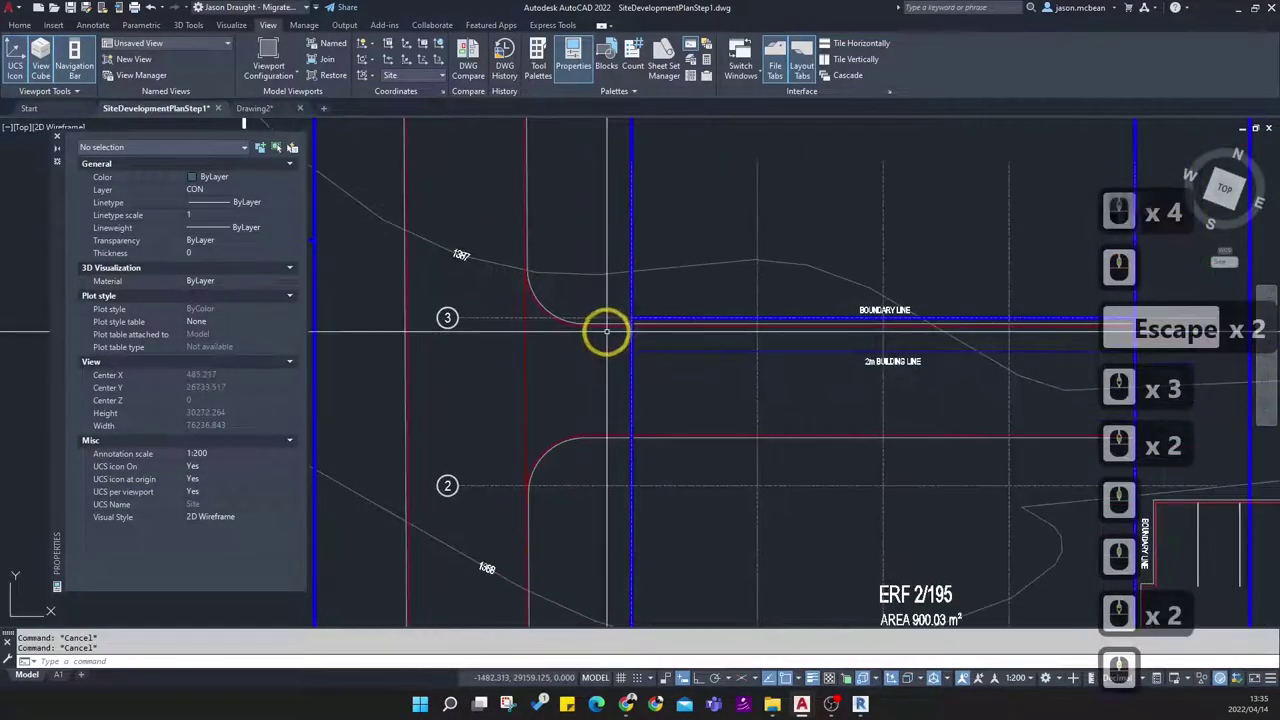
{"action": "scroll", "coordinate": [607, 331], "scroll_direction": "down", "scroll_amount": 3}
{"action": "middle_click_drag", "start_coordinate": [652, 465], "coordinate": [623, 437]}
{"action": "scroll", "coordinate": [539, 437], "scroll_direction": "up", "scroll_amount": 3}
{"action": "middle_click_drag", "start_coordinate": [777, 468], "coordinate": [646, 449]}
{"action": "left_click", "coordinate": [566, 451]}
{"action": "left_click", "coordinate": [566, 451]}
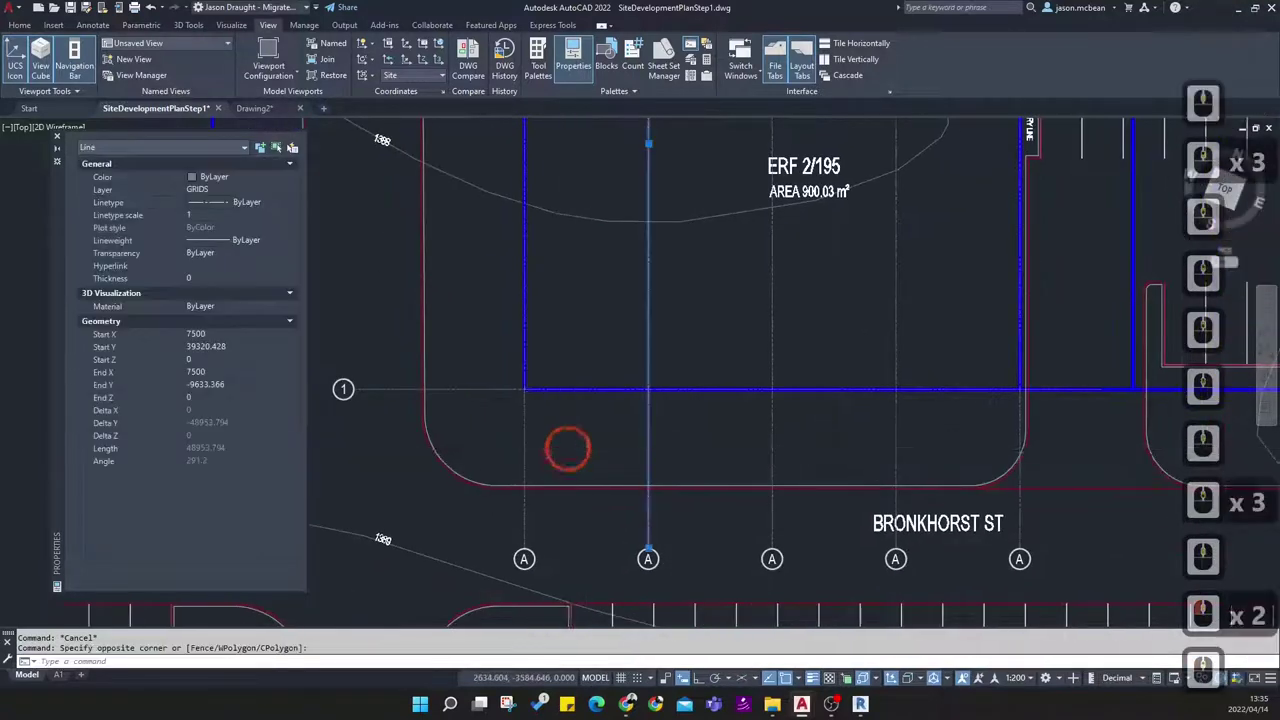
{"action": "scroll", "coordinate": [566, 451], "scroll_direction": "down", "scroll_amount": 3}
{"action": "key", "text": "Escape"}
{"action": "key", "text": "Escape"}
Isolate the GRIDS layer using the leftmost vertical grid line and its grid head
{"action": "left_click", "coordinate": [566, 472]}
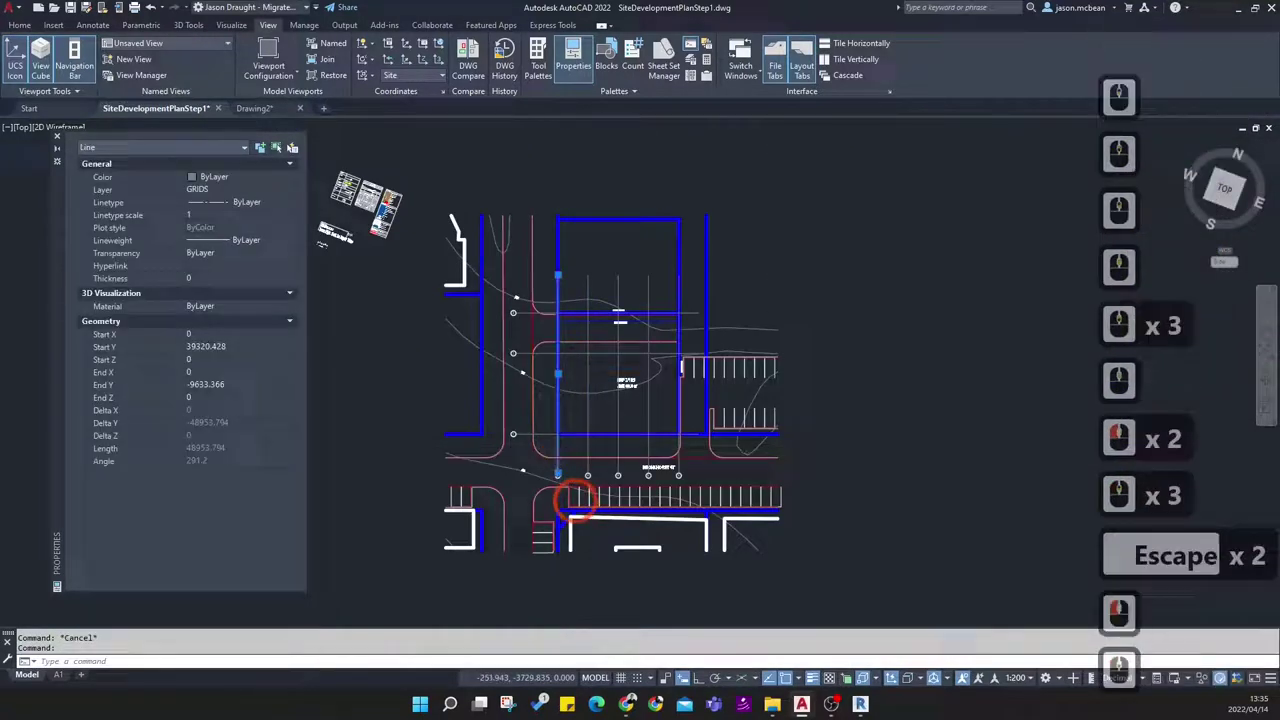
{"action": "scroll", "coordinate": [572, 484], "scroll_direction": "up", "scroll_amount": 3}
{"action": "scroll", "coordinate": [501, 376], "scroll_direction": "up", "scroll_amount": 2}
{"action": "left_click", "coordinate": [531, 466]}
{"action": "left_click", "coordinate": [466, 391]}
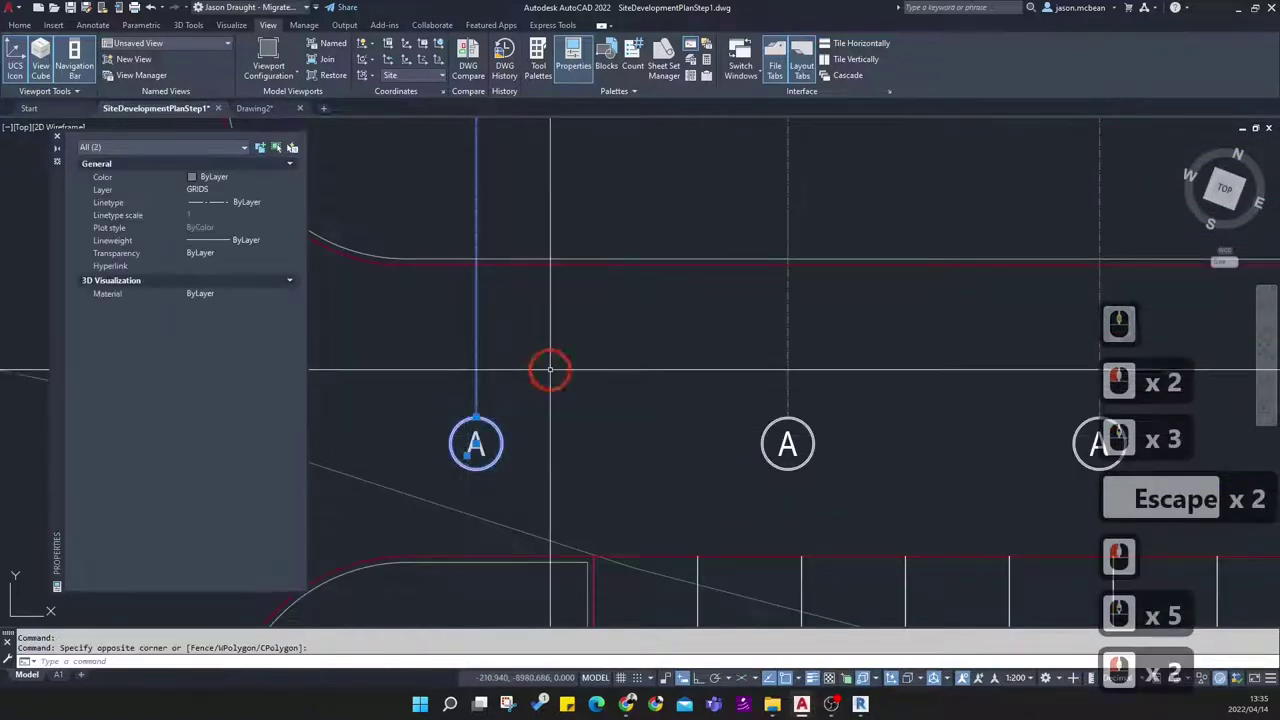
{"action": "left_click", "coordinate": [14, 26]}
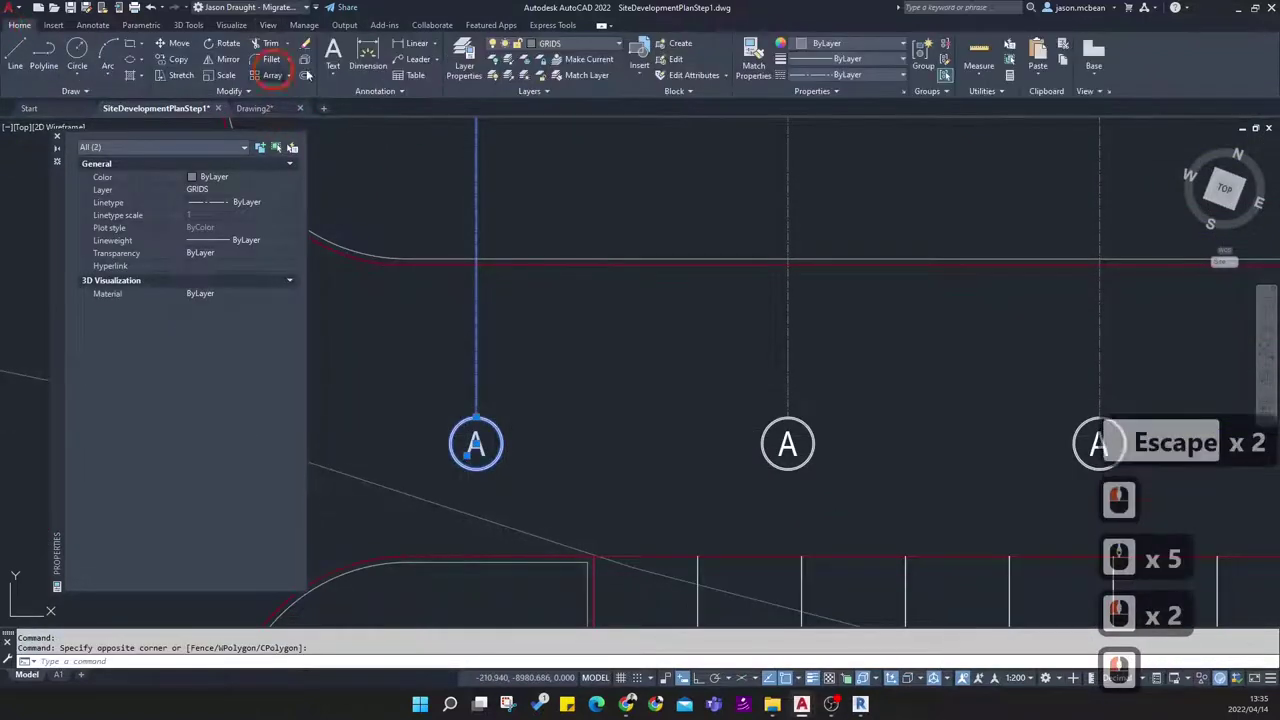
{"action": "left_click", "coordinate": [510, 62]}
{"action": "scroll", "coordinate": [766, 493], "scroll_direction": "down", "scroll_amount": 5}
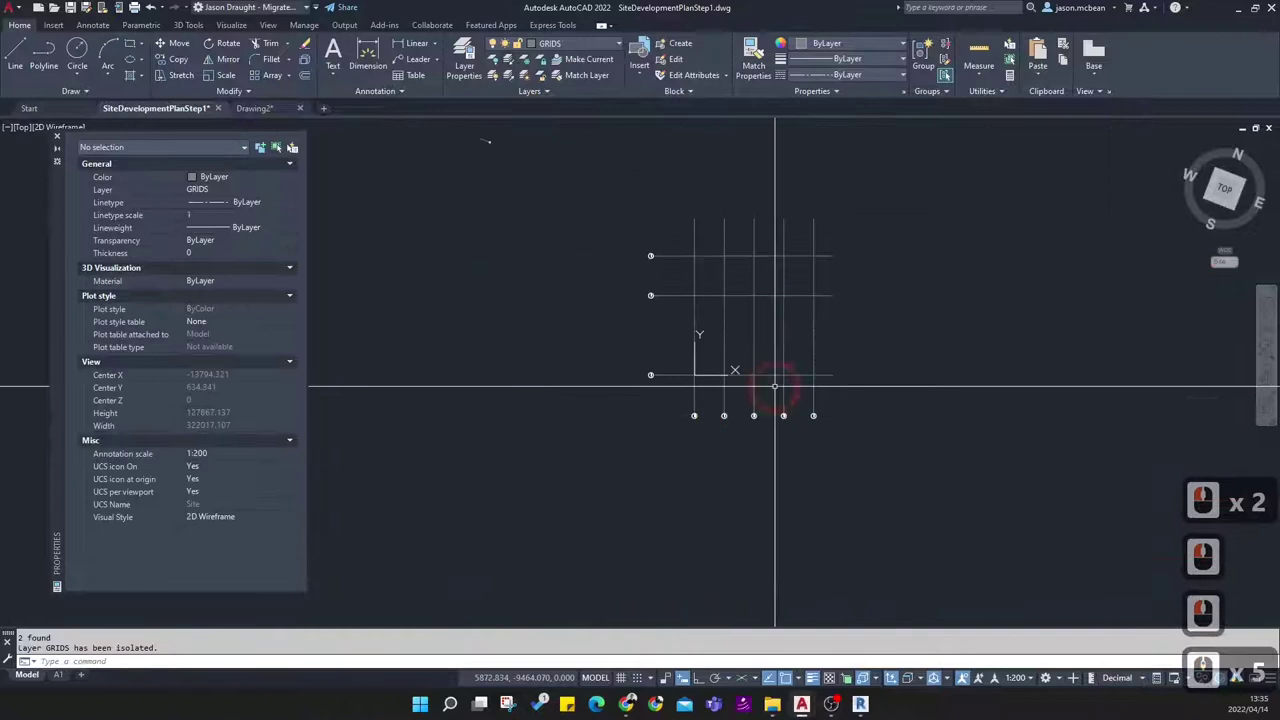
{"action": "left_click", "coordinate": [856, 505]}
{"action": "left_click", "coordinate": [671, 309]}
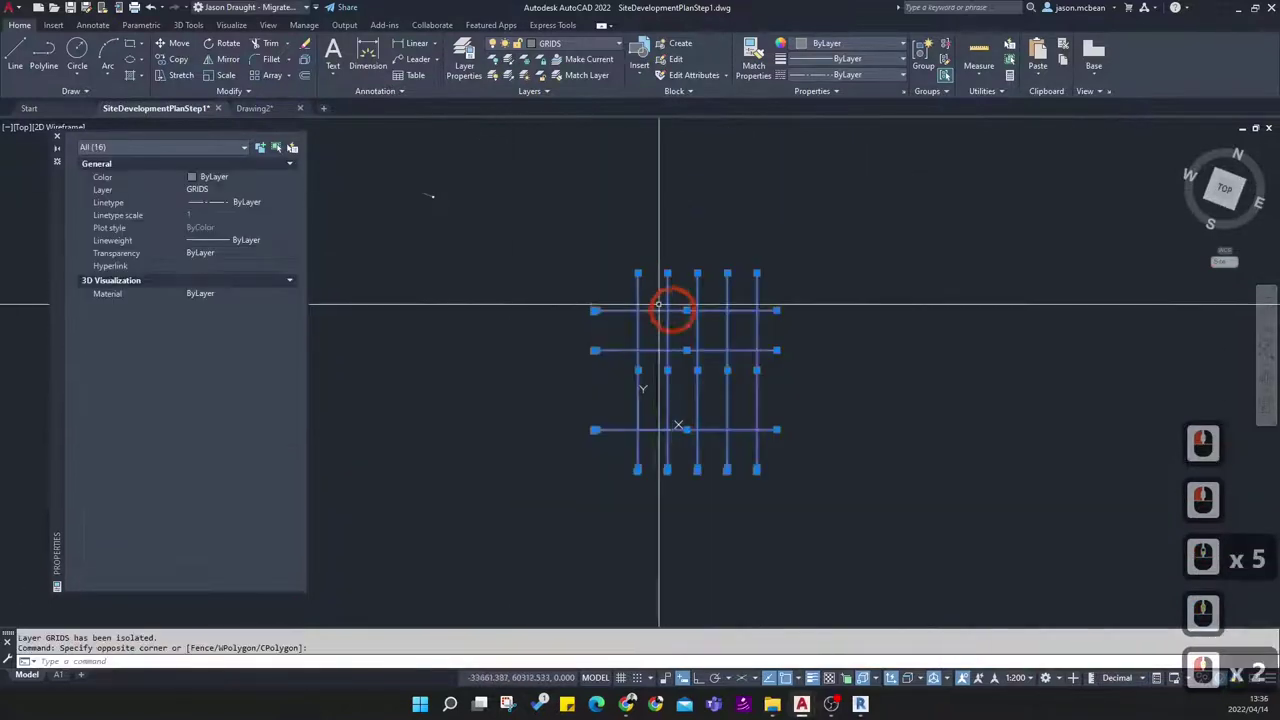
{"action": "key", "text": "Escape"}
Create a block named SITE GRID from all grid lines and grid heads, with its base point at the UCS origin intersection
{"action": "left_click", "coordinate": [849, 520]}
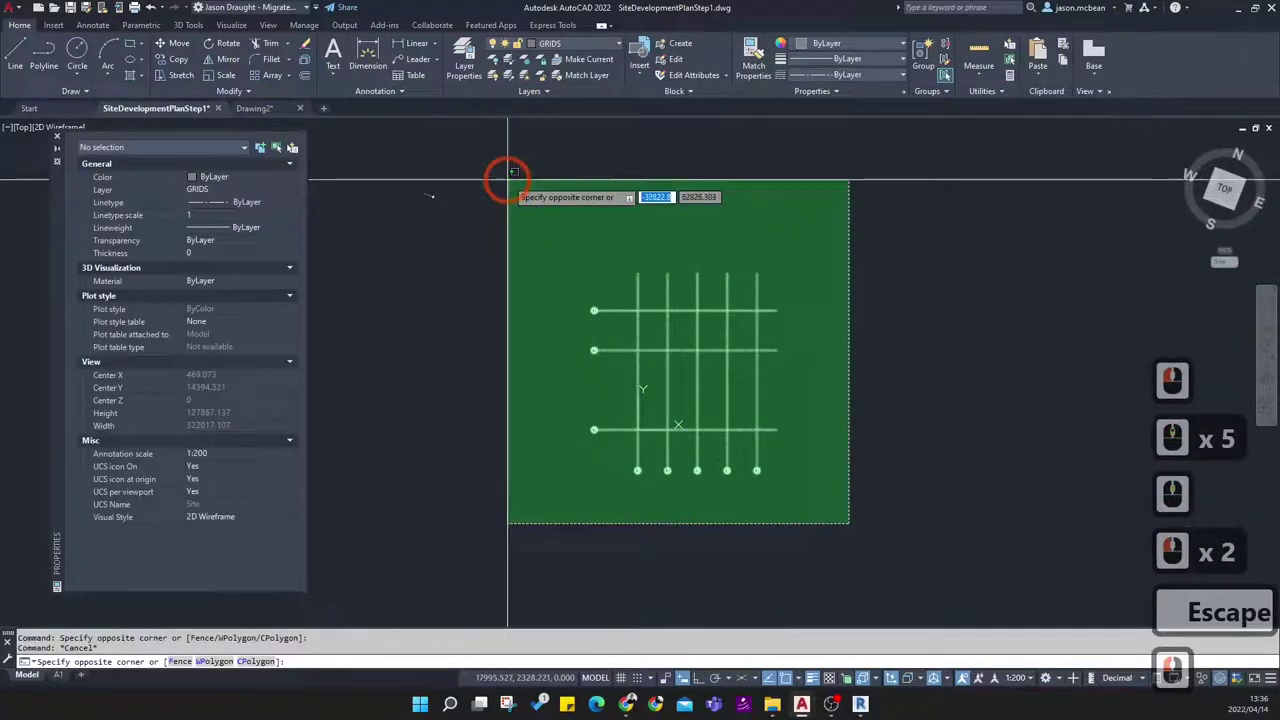
{"action": "left_click", "coordinate": [589, 275]}
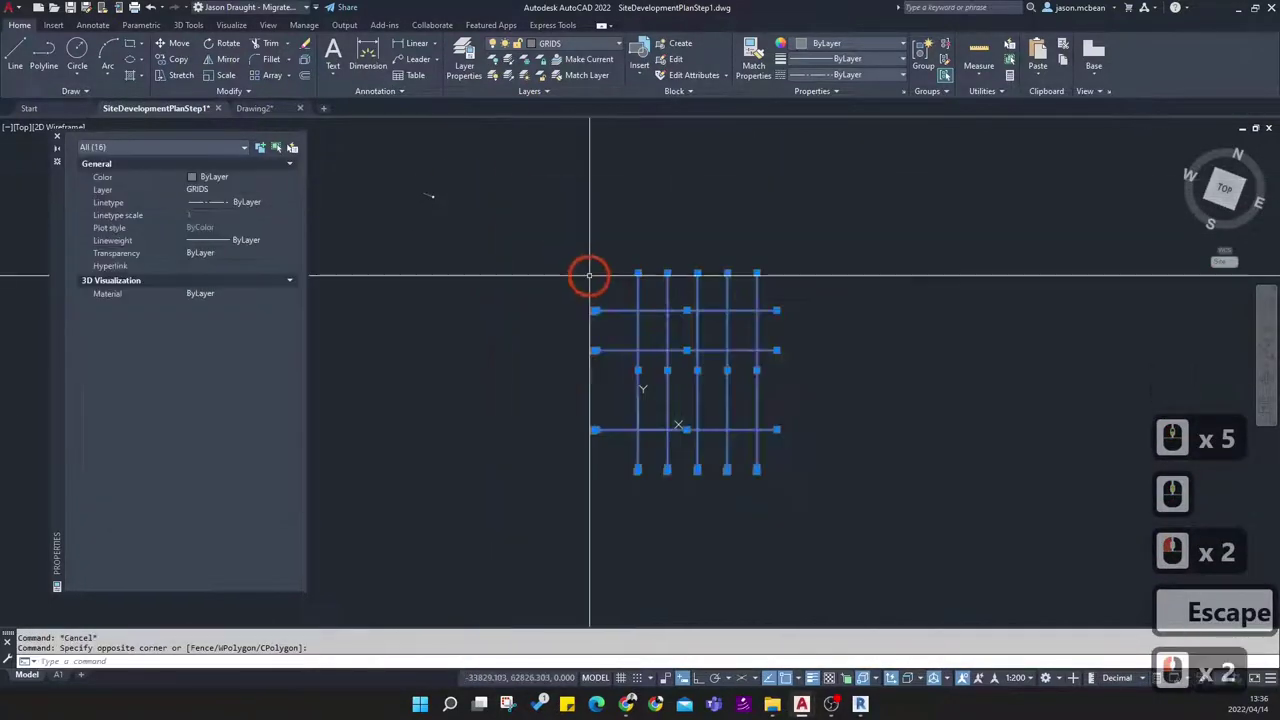
{"action": "left_click", "coordinate": [667, 48]}
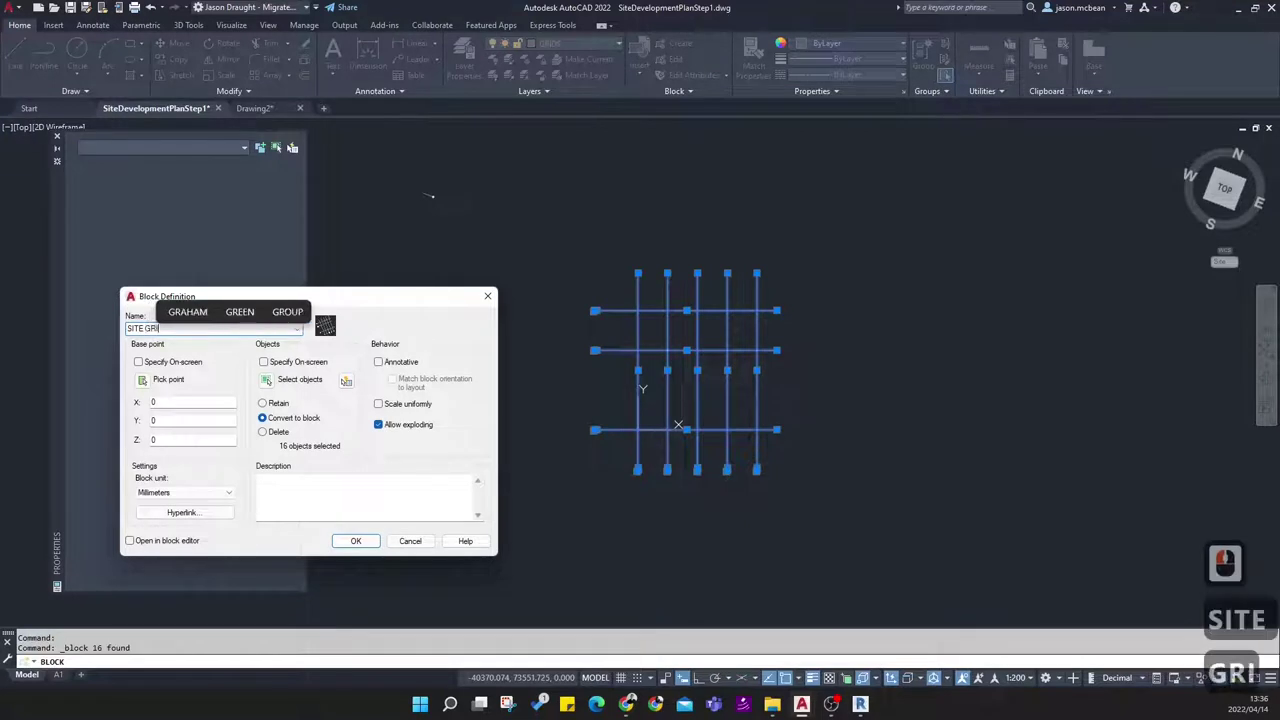
{"action": "left_click", "coordinate": [145, 380]}
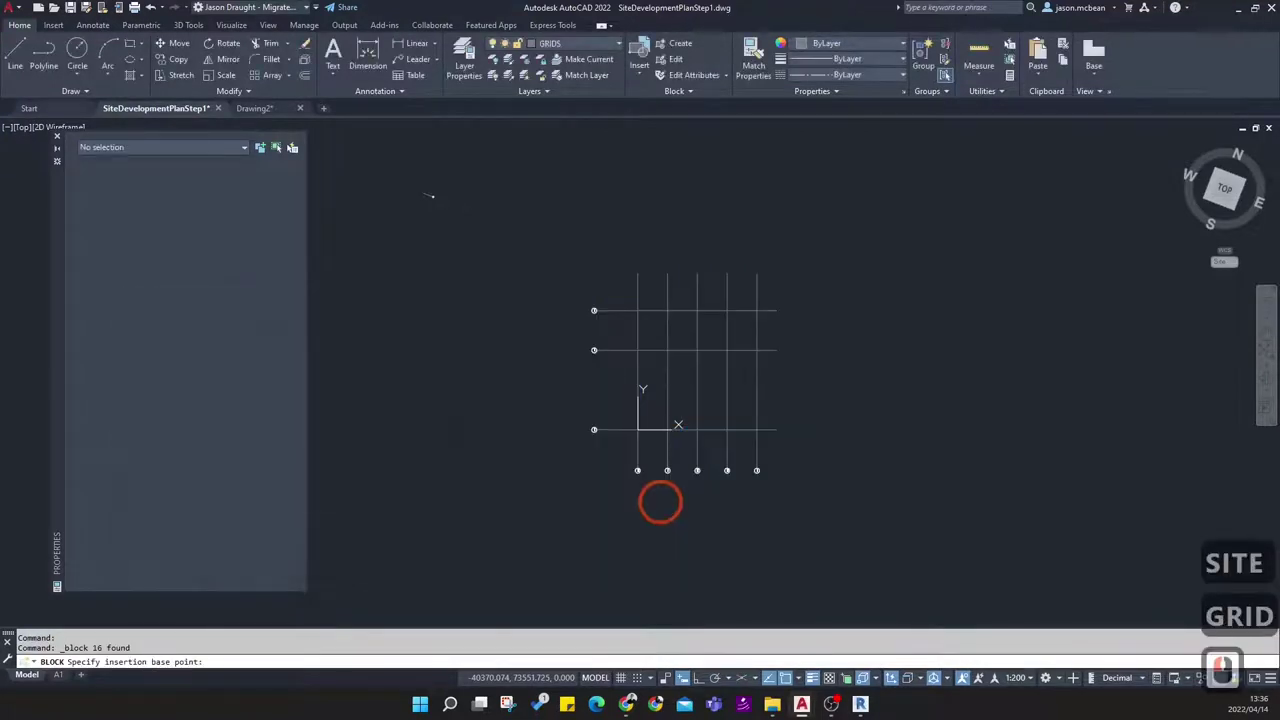
{"action": "left_click", "coordinate": [638, 430]}
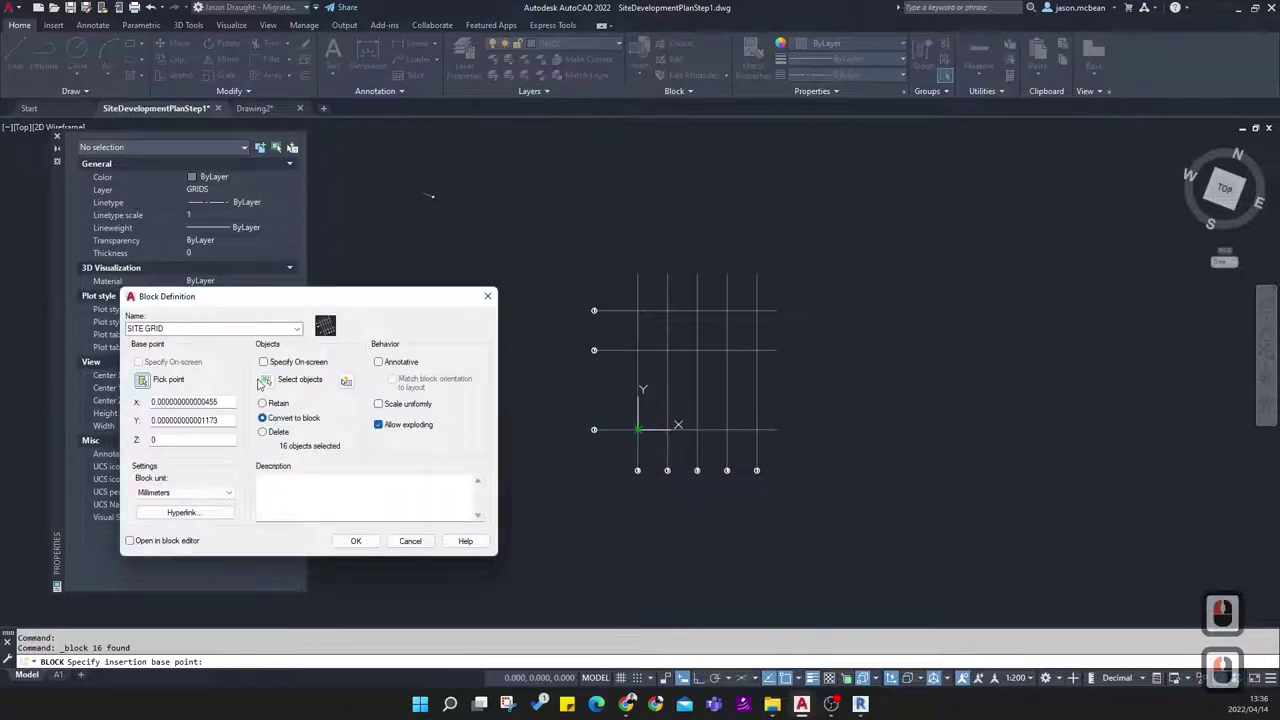
{"action": "left_click", "coordinate": [350, 541]}
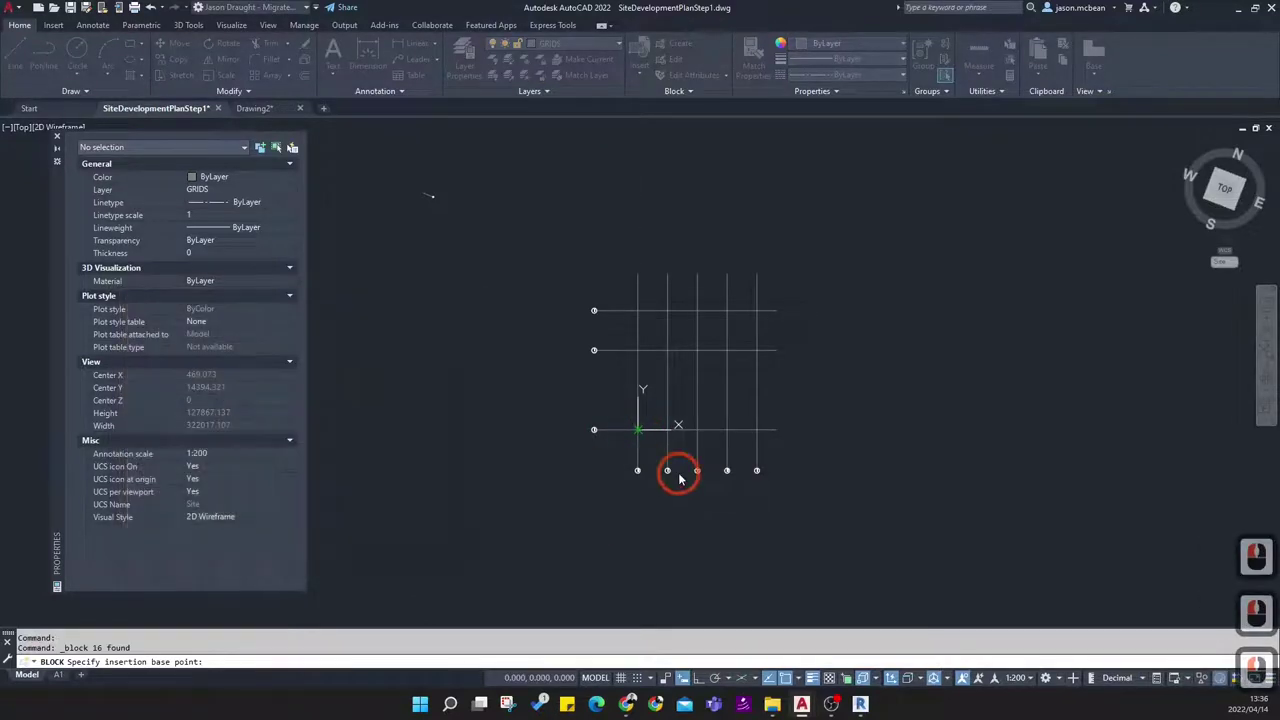
Select the new grid block to check that its lines and heads form one object, and clear the selection
{"action": "left_click", "coordinate": [745, 468]}
{"action": "left_click", "coordinate": [607, 434]}
{"action": "scroll", "coordinate": [727, 434], "scroll_direction": "up", "scroll_amount": 3}
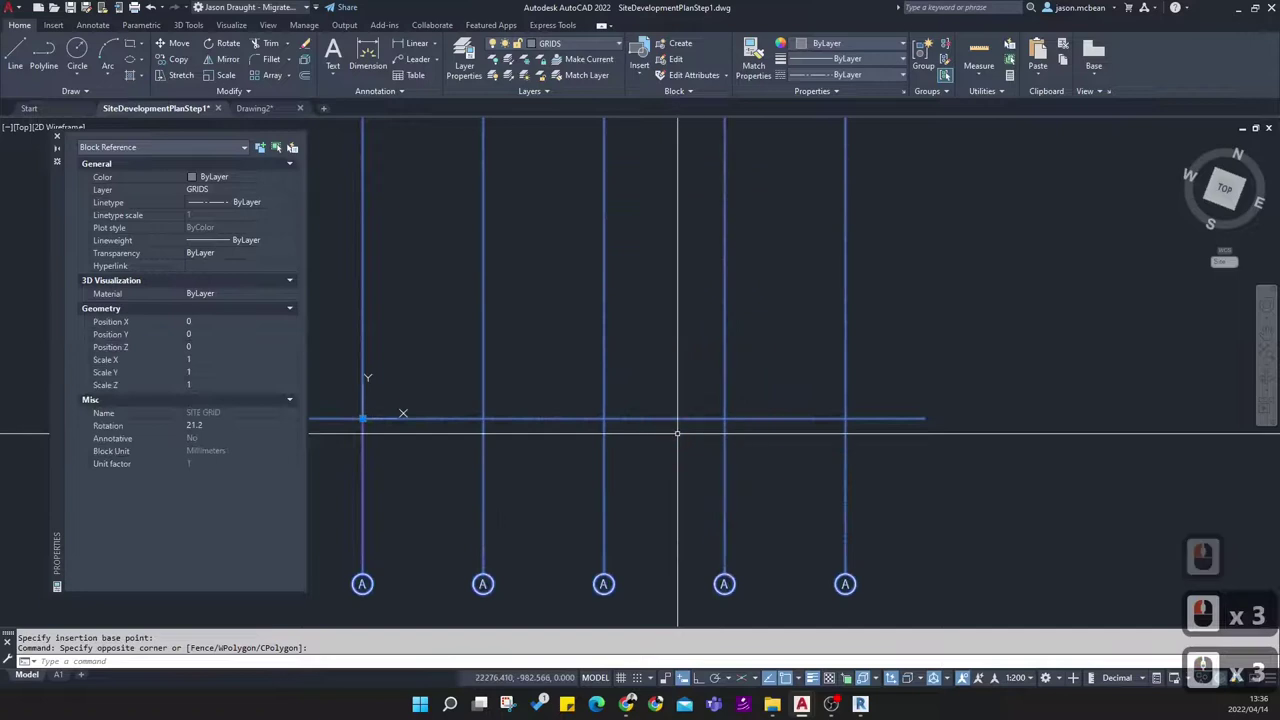
{"action": "key", "text": "Escape"}
{"action": "scroll", "coordinate": [697, 454], "scroll_direction": "down", "scroll_amount": 3}
{"action": "left_click", "coordinate": [726, 485]}
{"action": "left_click", "coordinate": [543, 128]}
{"action": "key", "text": "Escape"}
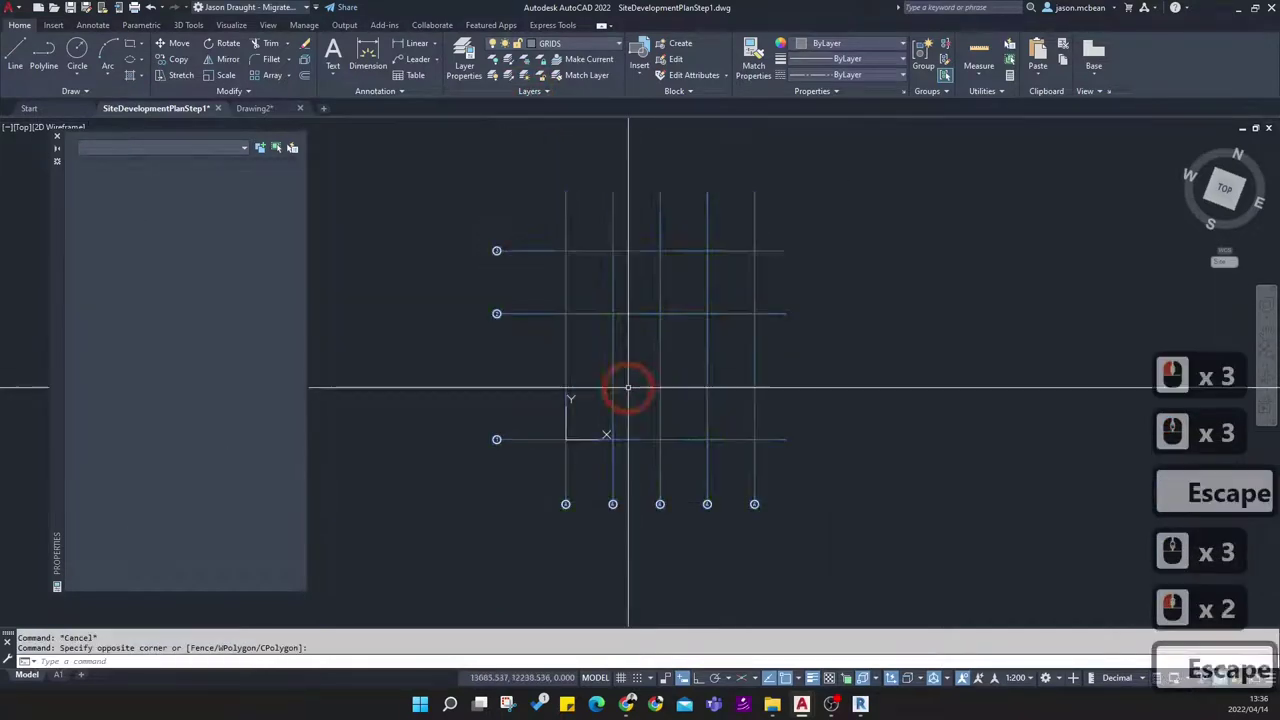
{"action": "key", "text": "Escape"}
Restore the layers hidden by the isolation and inspect the SITE GRID block against the site plan
{"action": "left_click", "coordinate": [509, 76]}
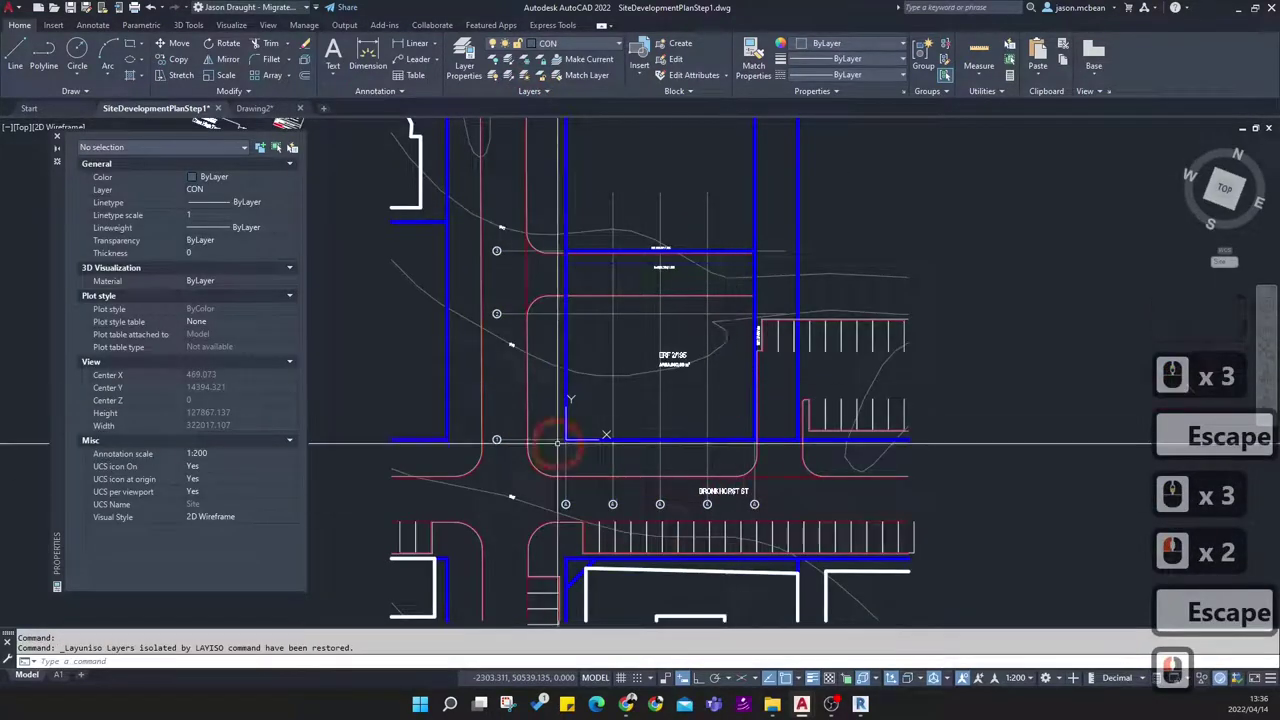
{"action": "scroll", "coordinate": [561, 444], "scroll_direction": "up", "scroll_amount": 2}
{"action": "left_click", "coordinate": [748, 363]}
{"action": "left_click", "coordinate": [693, 362]}
{"action": "scroll", "coordinate": [700, 390], "scroll_direction": "down", "scroll_amount": 5}
{"action": "scroll", "coordinate": [666, 380], "scroll_direction": "up", "scroll_amount": 4}
{"action": "scroll", "coordinate": [600, 400], "scroll_direction": "down", "scroll_amount": 2}
{"action": "scroll", "coordinate": [663, 394], "scroll_direction": "up", "scroll_amount": 1}
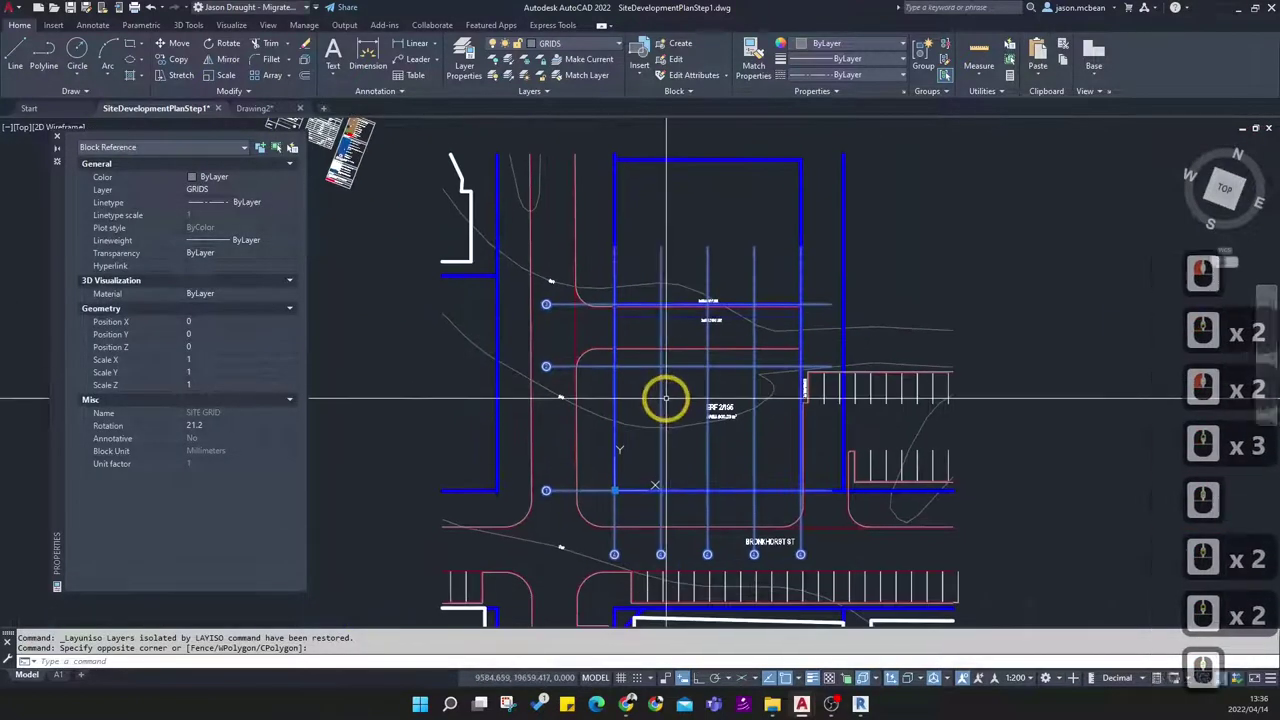
{"action": "key", "text": "Escape"}
{"action": "key", "text": "Escape"}
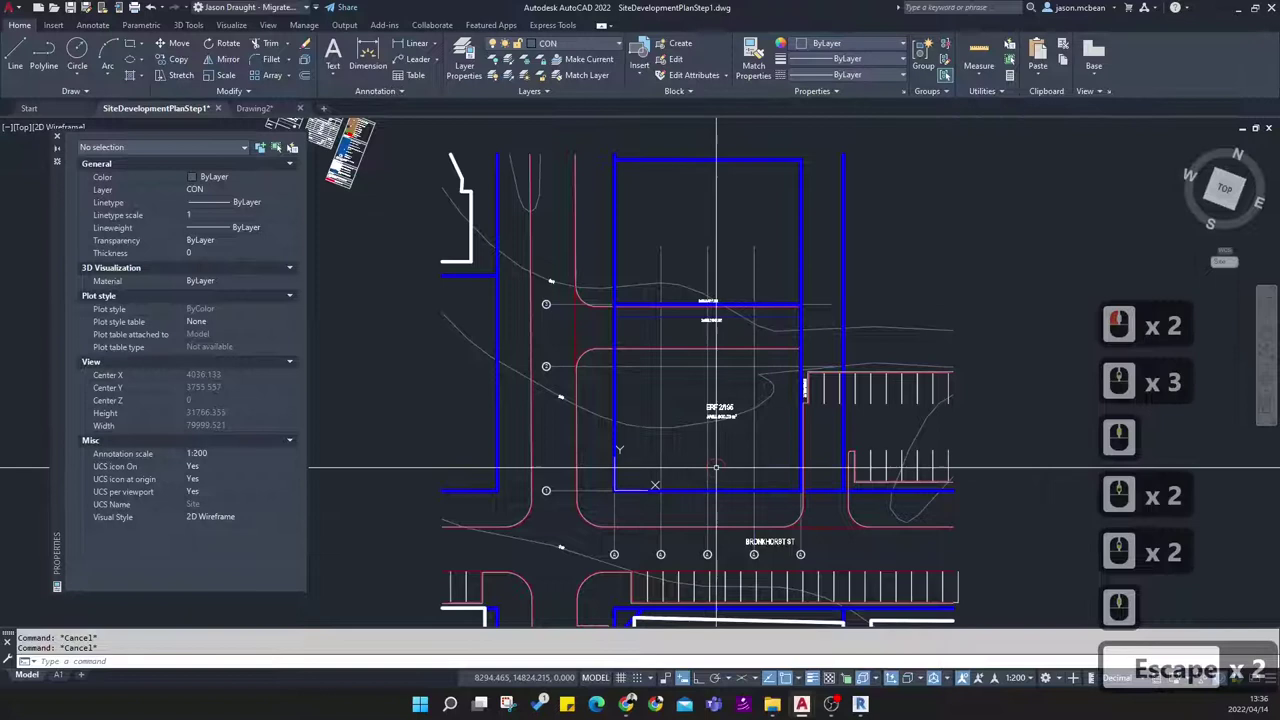
Open the SITE GRID block for in-place reference editing with all nested objects selected automatically
{"action": "left_click", "coordinate": [688, 457]}
{"action": "left_click", "coordinate": [694, 514]}
{"action": "key", "text": "Escape"}
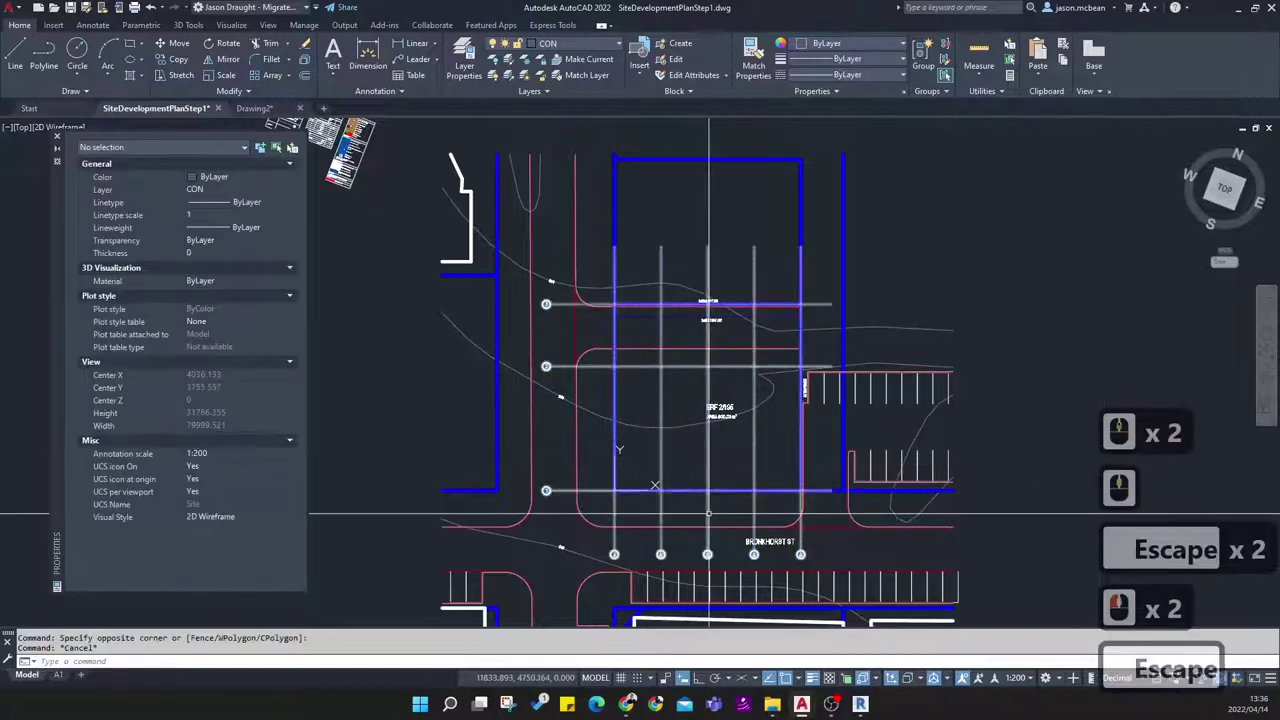
{"action": "left_click", "coordinate": [614, 553]}
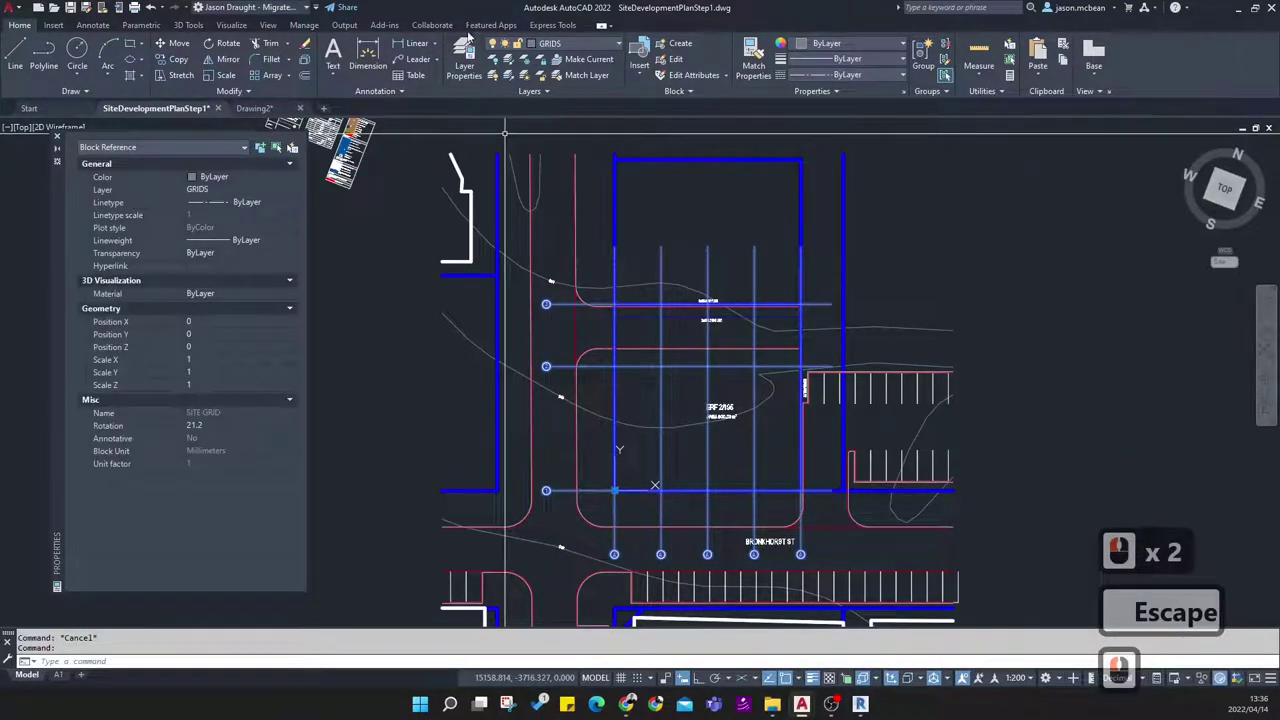
{"action": "right_click", "coordinate": [636, 385]}
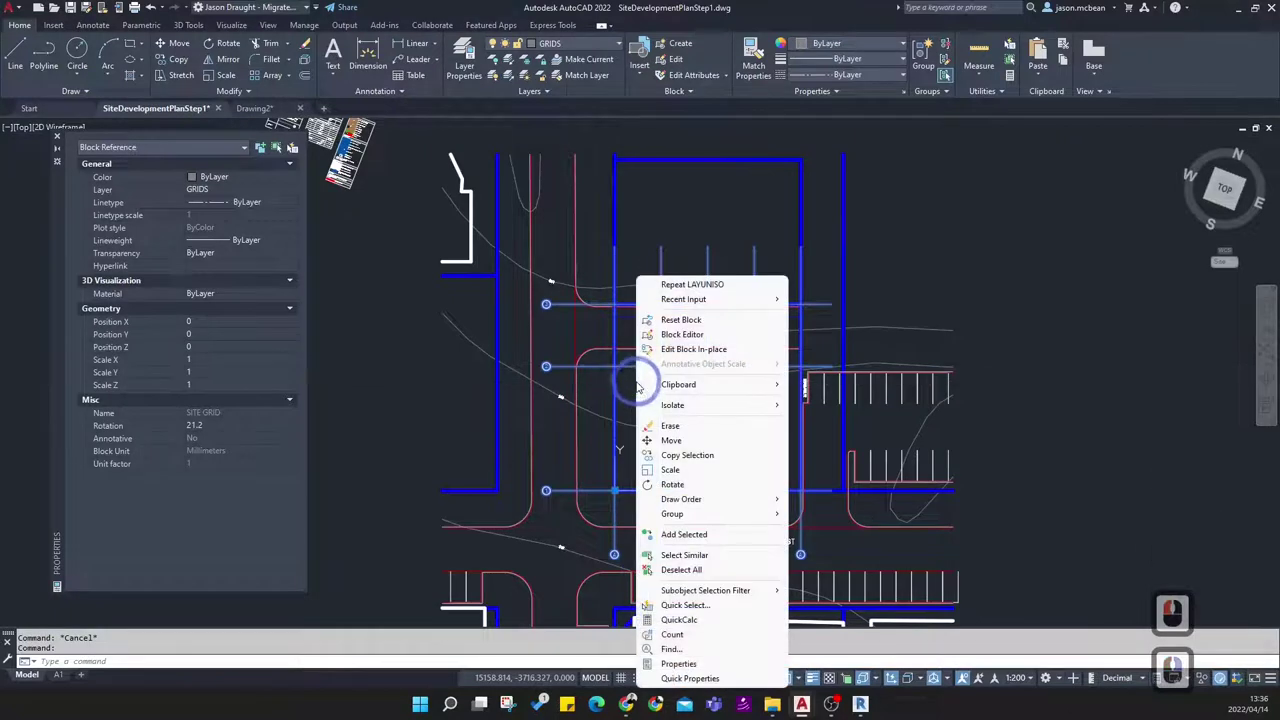
{"action": "left_click", "coordinate": [694, 350]}
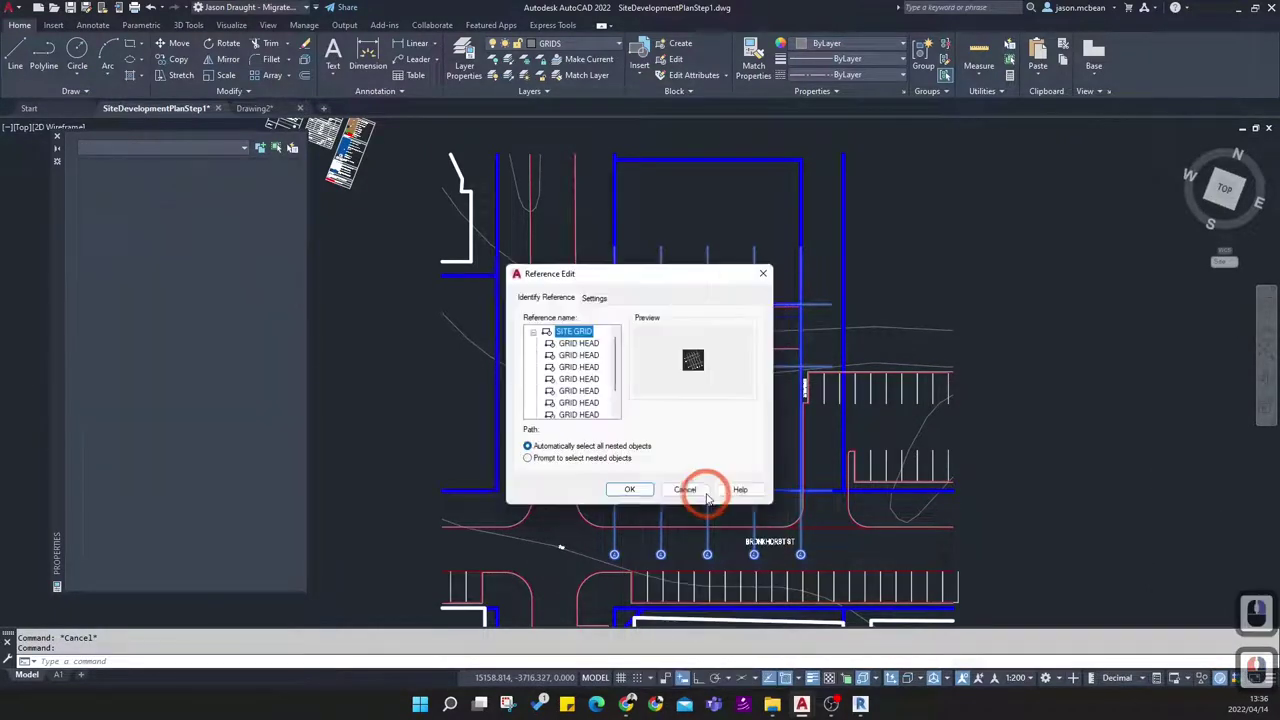
{"action": "left_click", "coordinate": [627, 491]}
{"action": "scroll", "coordinate": [810, 560], "scroll_direction": "up", "scroll_amount": 2}
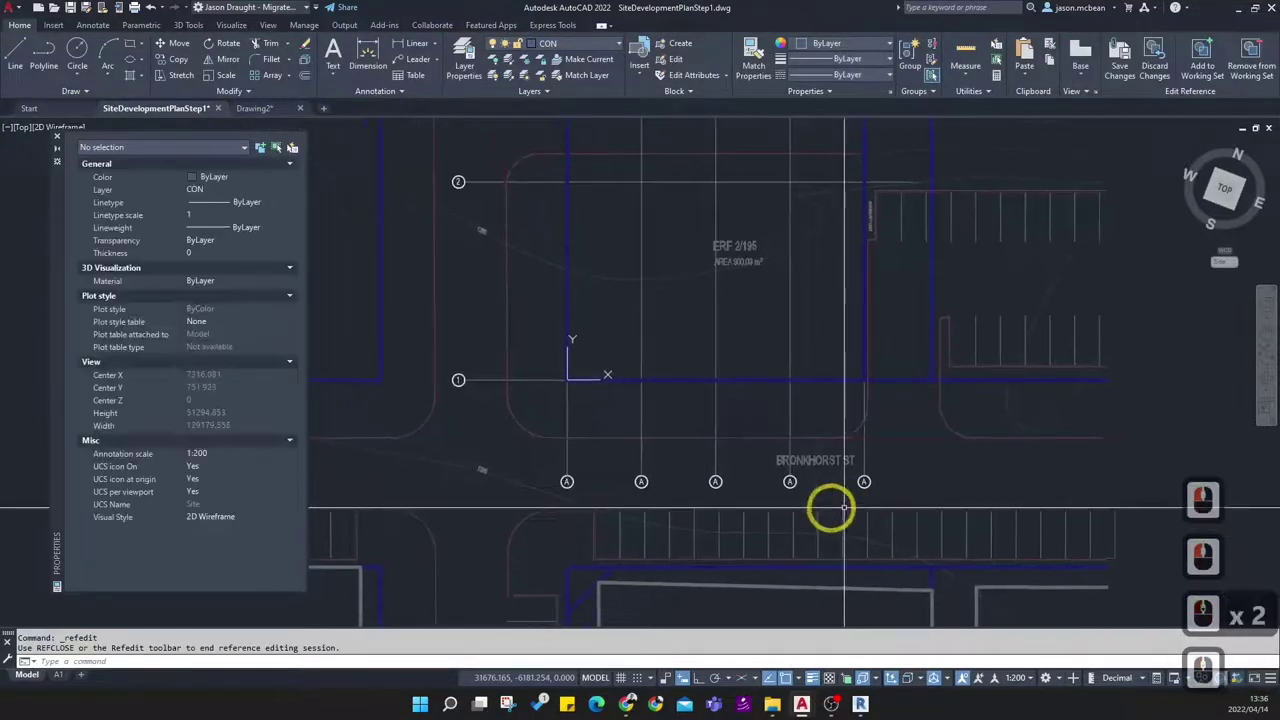
Turn Ortho on and stretch the lower ends of the vertical grid lines with their heads about 3.3 m up towards the site
{"action": "left_click", "coordinate": [168, 75]}
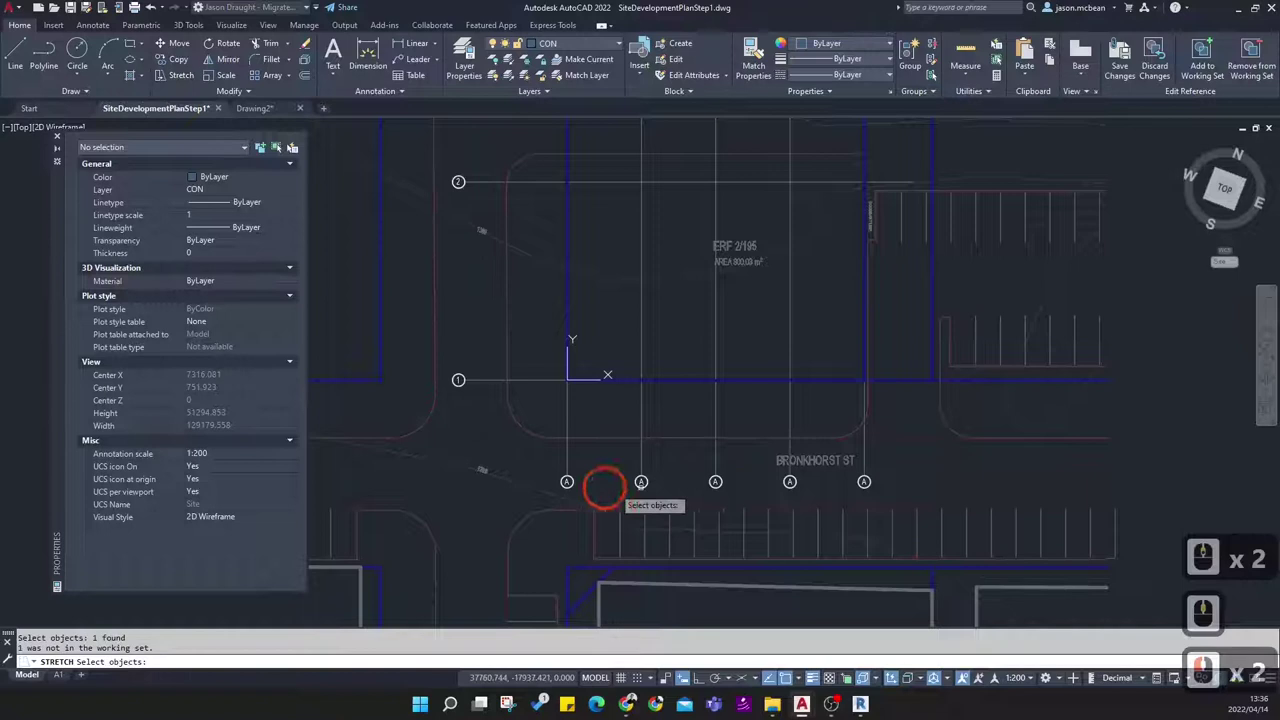
{"action": "left_click", "coordinate": [893, 499]}
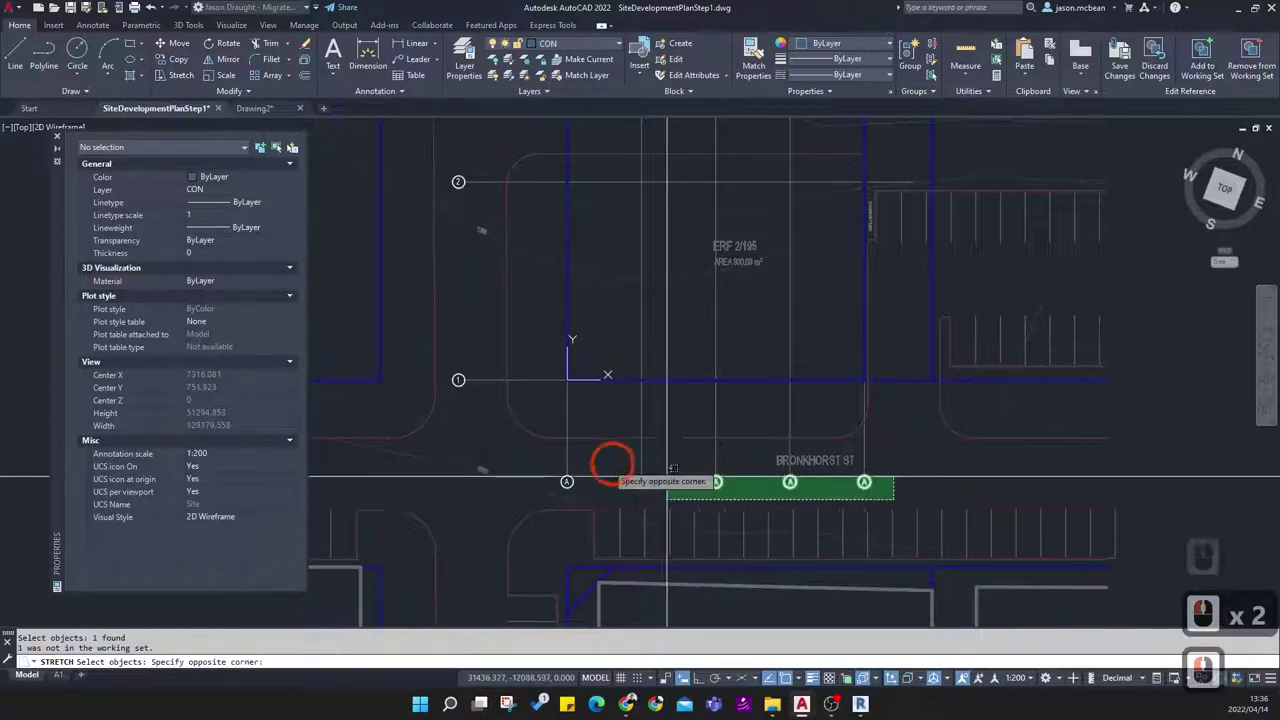
{"action": "left_click", "coordinate": [515, 445]}
{"action": "right_click", "coordinate": [915, 490]}
{"action": "left_click", "coordinate": [915, 490]}
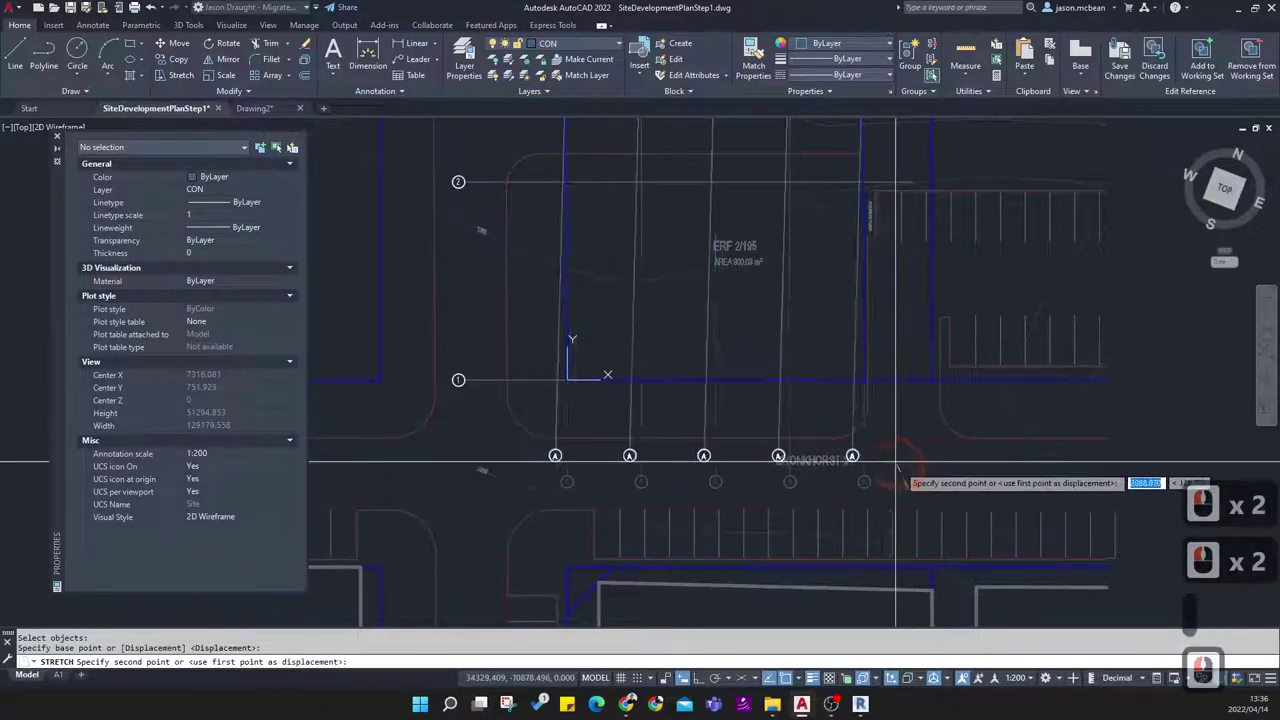
{"action": "key", "text": "F8"}
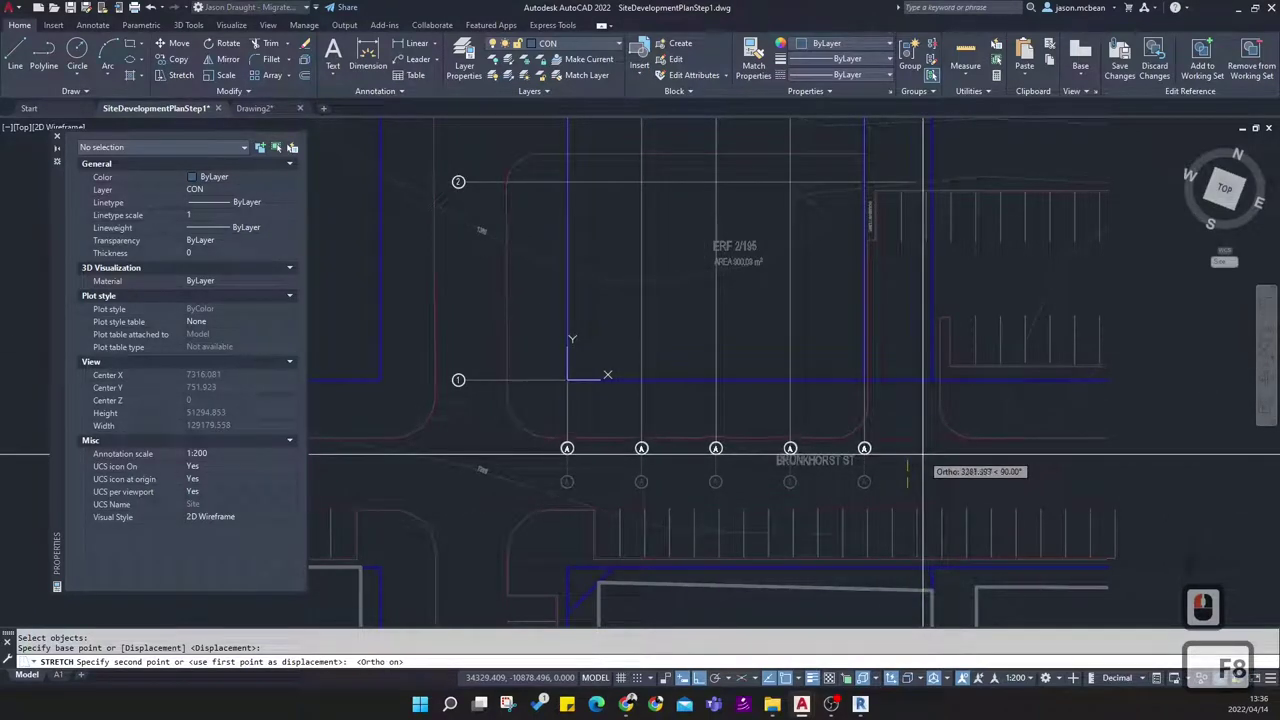
{"action": "left_click", "coordinate": [654, 357]}
Stretch the numbered heads and left ends of the horizontal grid lines about 6 m towards the site
{"action": "middle_click_drag", "start_coordinate": [654, 357], "coordinate": [748, 491]}
{"action": "scroll", "coordinate": [748, 491], "scroll_direction": "down", "scroll_amount": 1}
{"action": "key", "text": "space"}
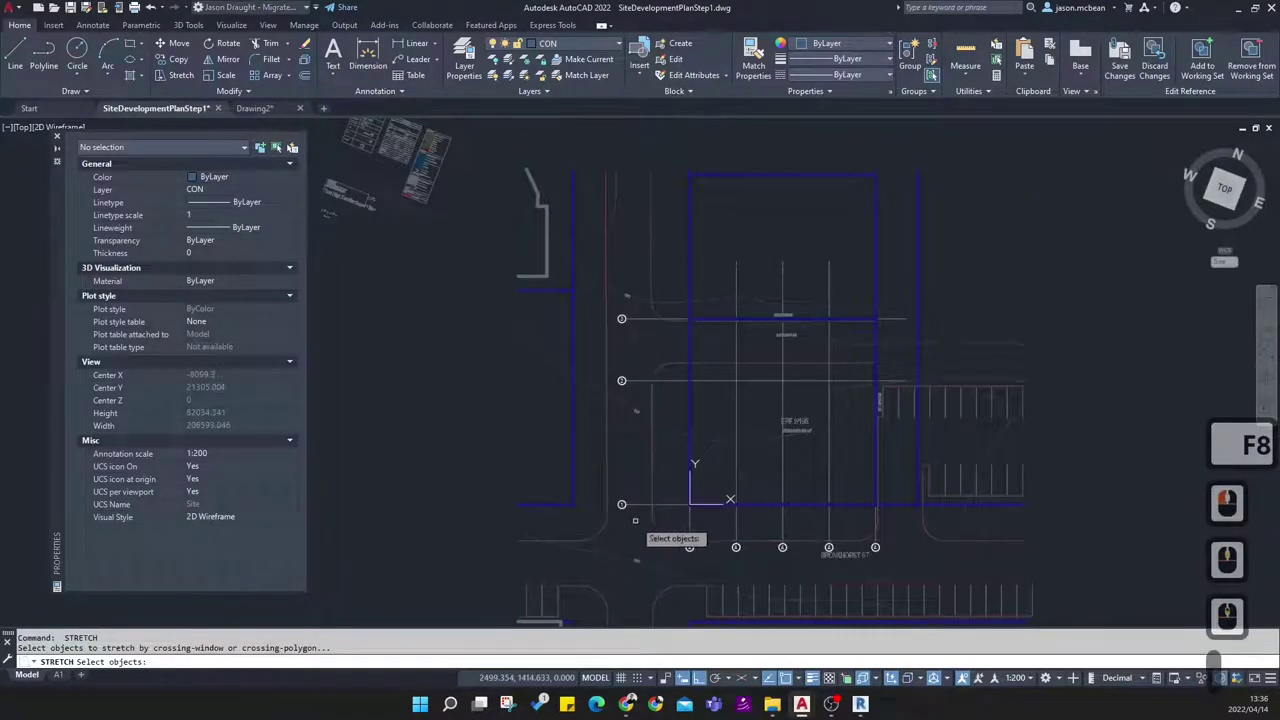
{"action": "left_click", "coordinate": [635, 521]}
{"action": "left_click", "coordinate": [601, 299]}
{"action": "key", "text": "space"}
{"action": "left_click", "coordinate": [623, 260]}
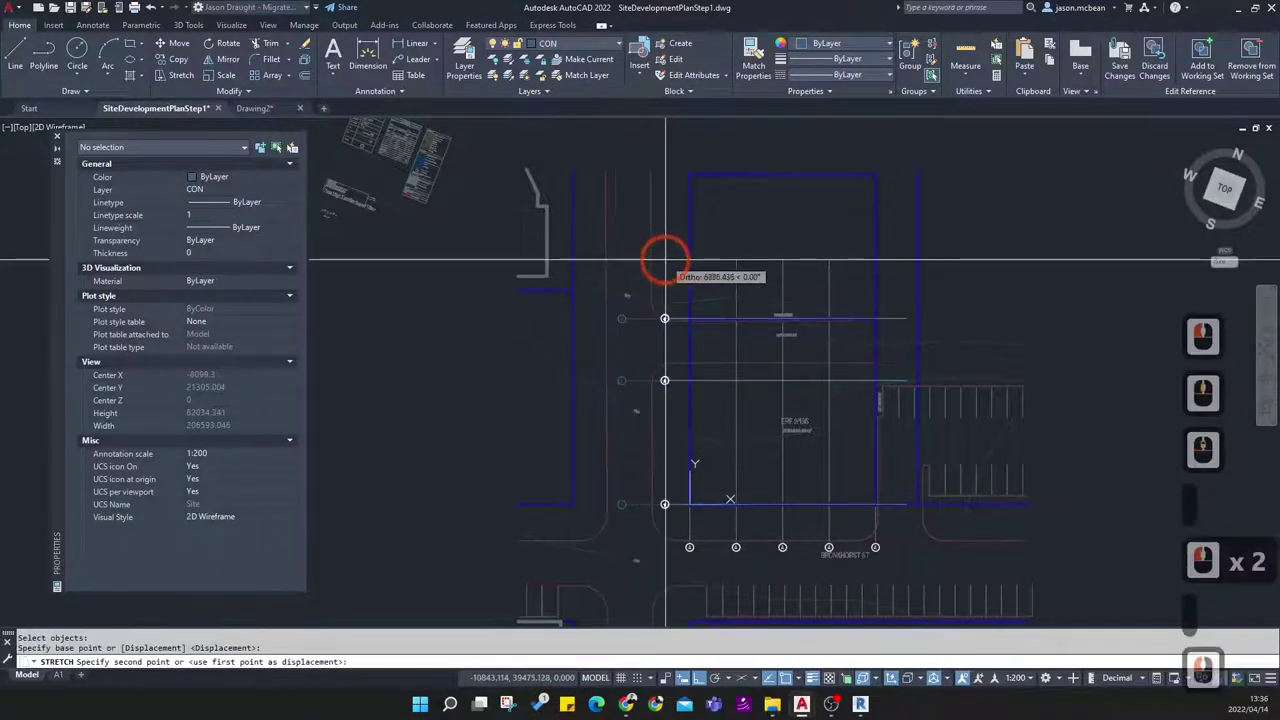
{"action": "left_click", "coordinate": [869, 451]}
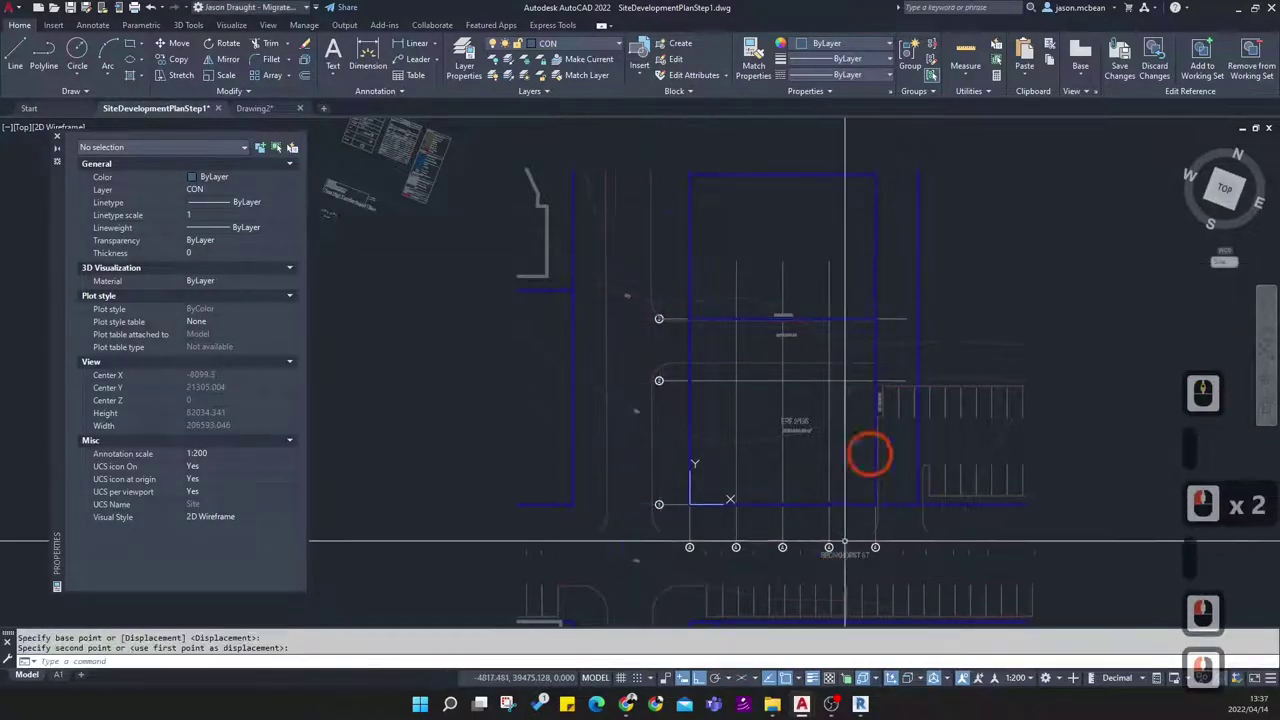
Try to stretch the lettered grid heads closer to the site boundary, and undo that stretch
{"action": "scroll", "coordinate": [878, 557], "scroll_direction": "up", "scroll_amount": 2}
{"action": "scroll", "coordinate": [913, 552], "scroll_direction": "down", "scroll_amount": 1}
{"action": "key", "text": "space"}
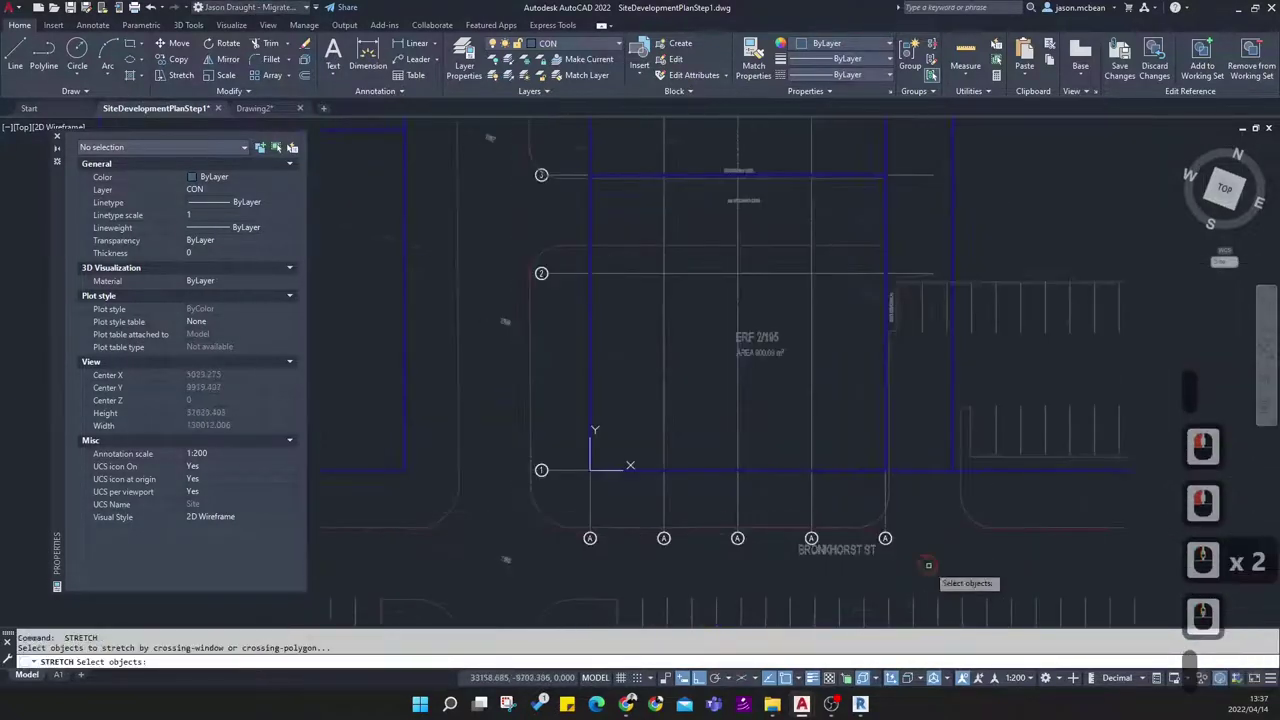
{"action": "left_click", "coordinate": [929, 565]}
{"action": "left_click", "coordinate": [566, 517]}
{"action": "key", "text": "space"}
{"action": "left_click", "coordinate": [943, 551]}
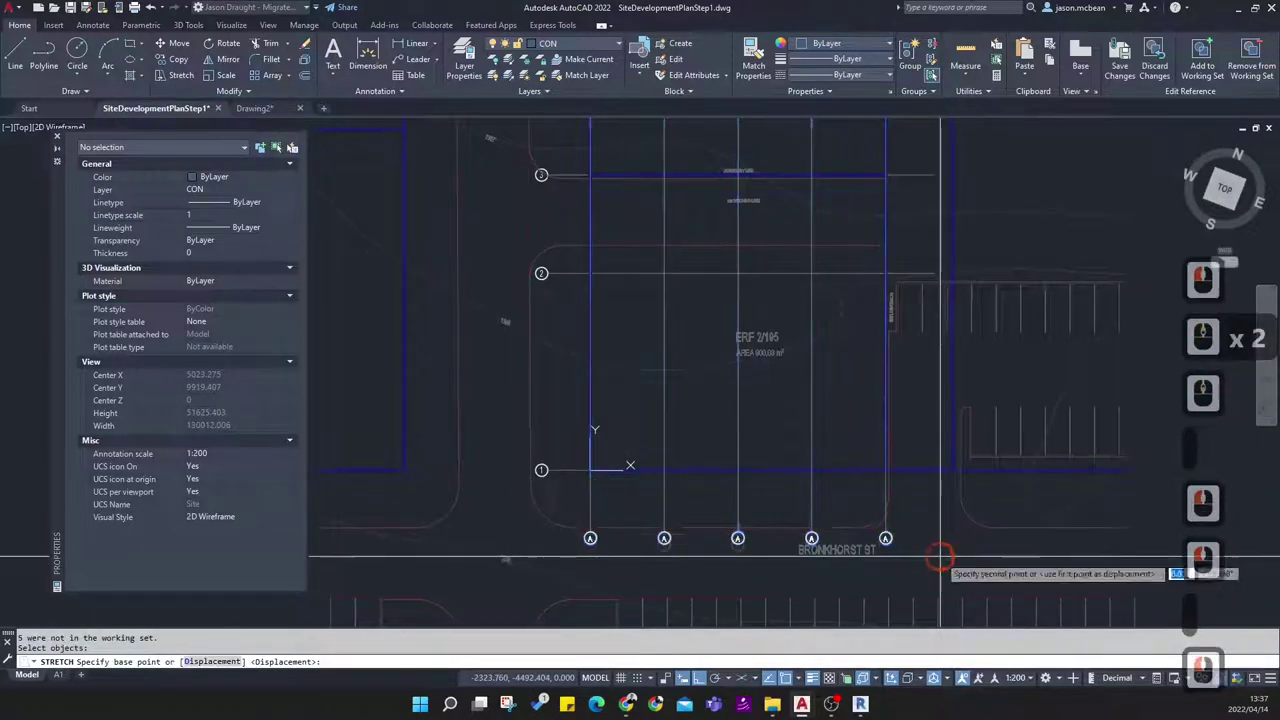
{"action": "left_click", "coordinate": [720, 514]}
{"action": "key", "text": "Escape"}
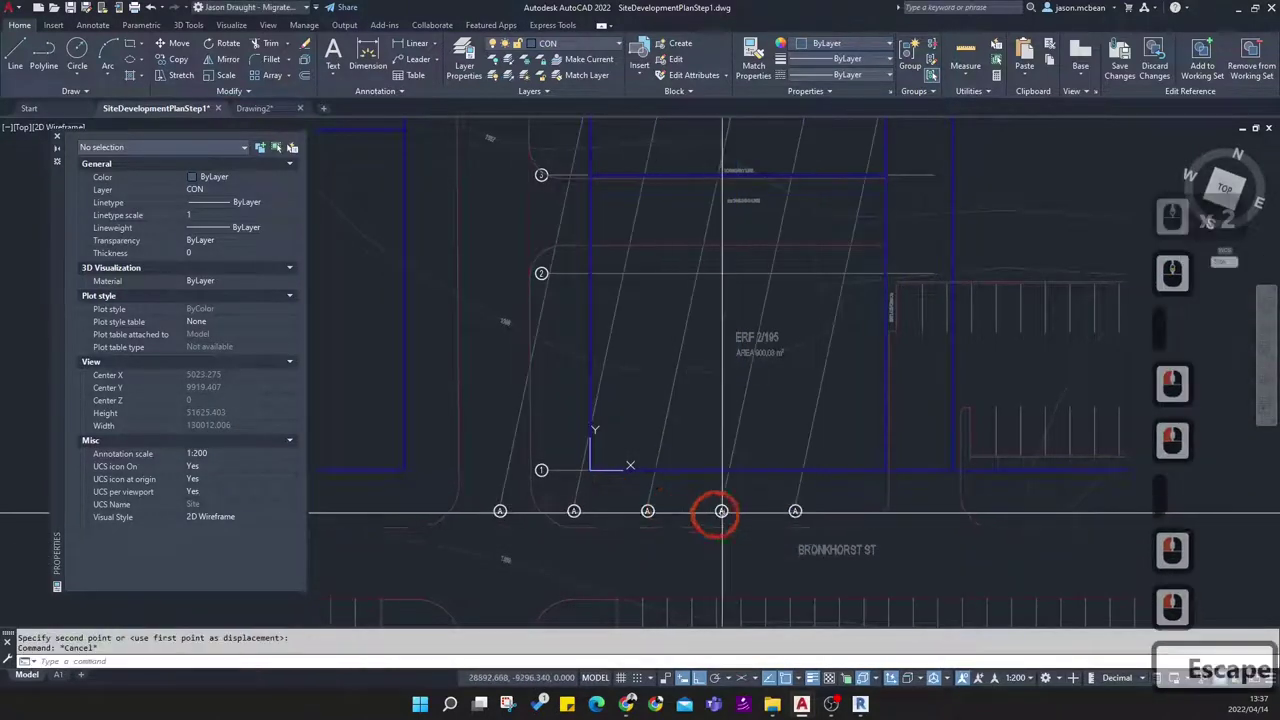
{"action": "key", "text": "ctrl+z"}
Stretch the lettered grid heads and their line ends about 2.8 m up towards the site with object snap off
{"action": "type", "text": "s"}
{"action": "key", "text": "space"}
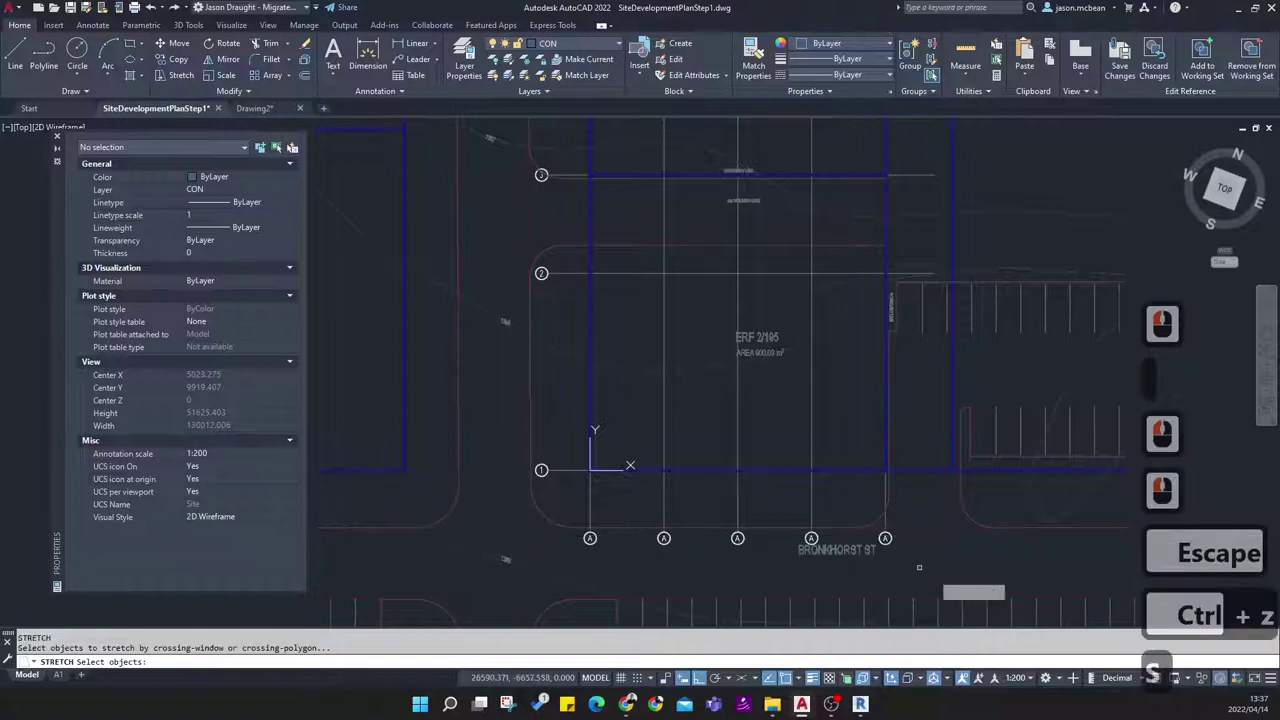
{"action": "left_click", "coordinate": [936, 559]}
{"action": "left_click", "coordinate": [531, 509]}
{"action": "key", "text": "space"}
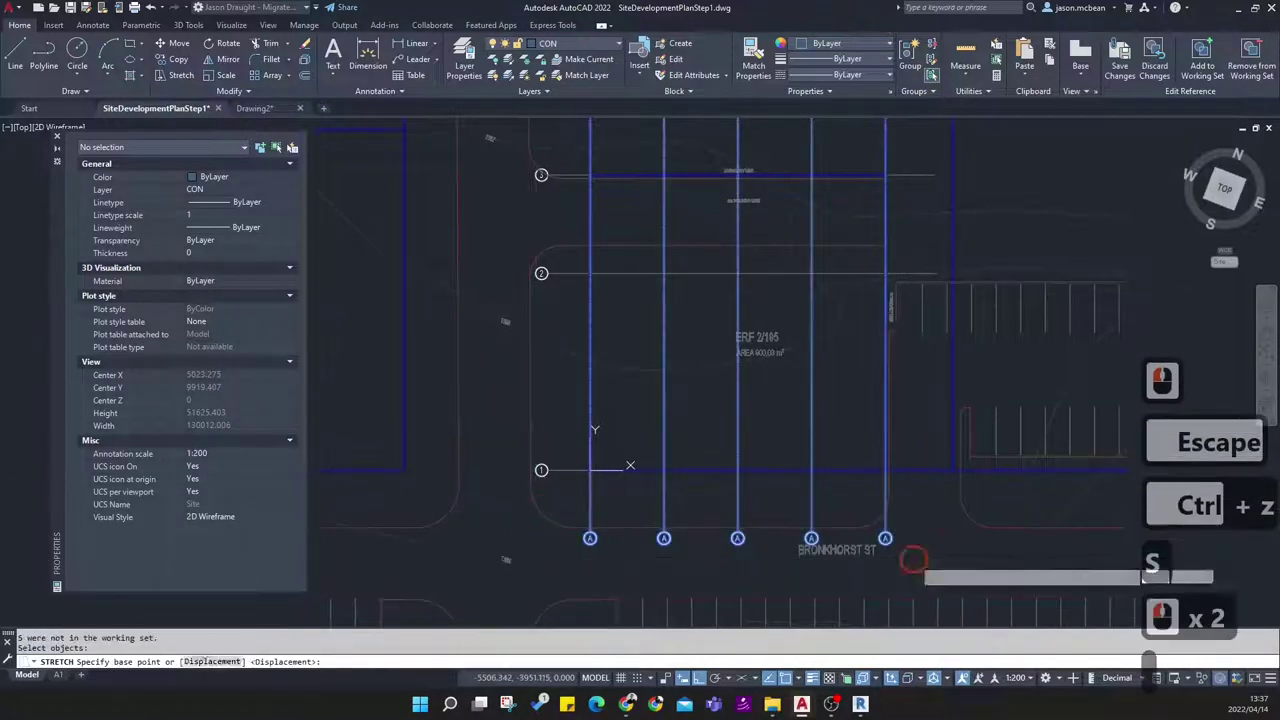
{"action": "left_click", "coordinate": [914, 559]}
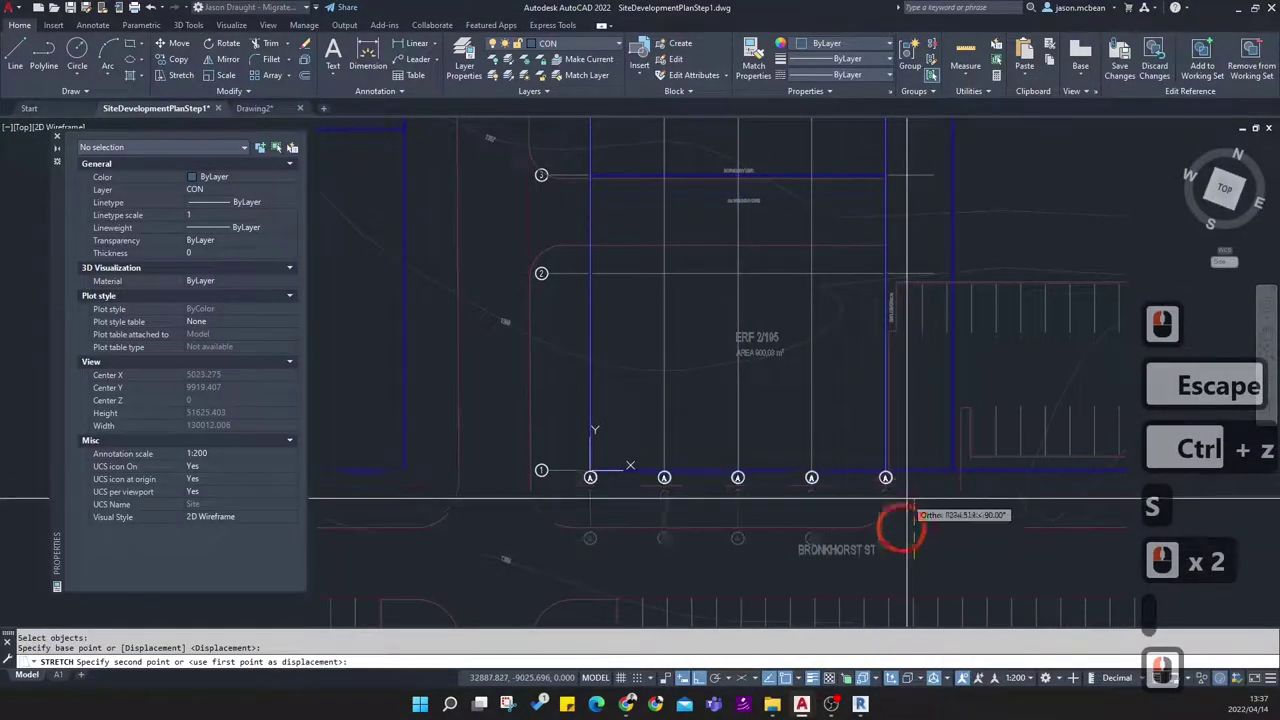
{"action": "left_click", "coordinate": [863, 678]}
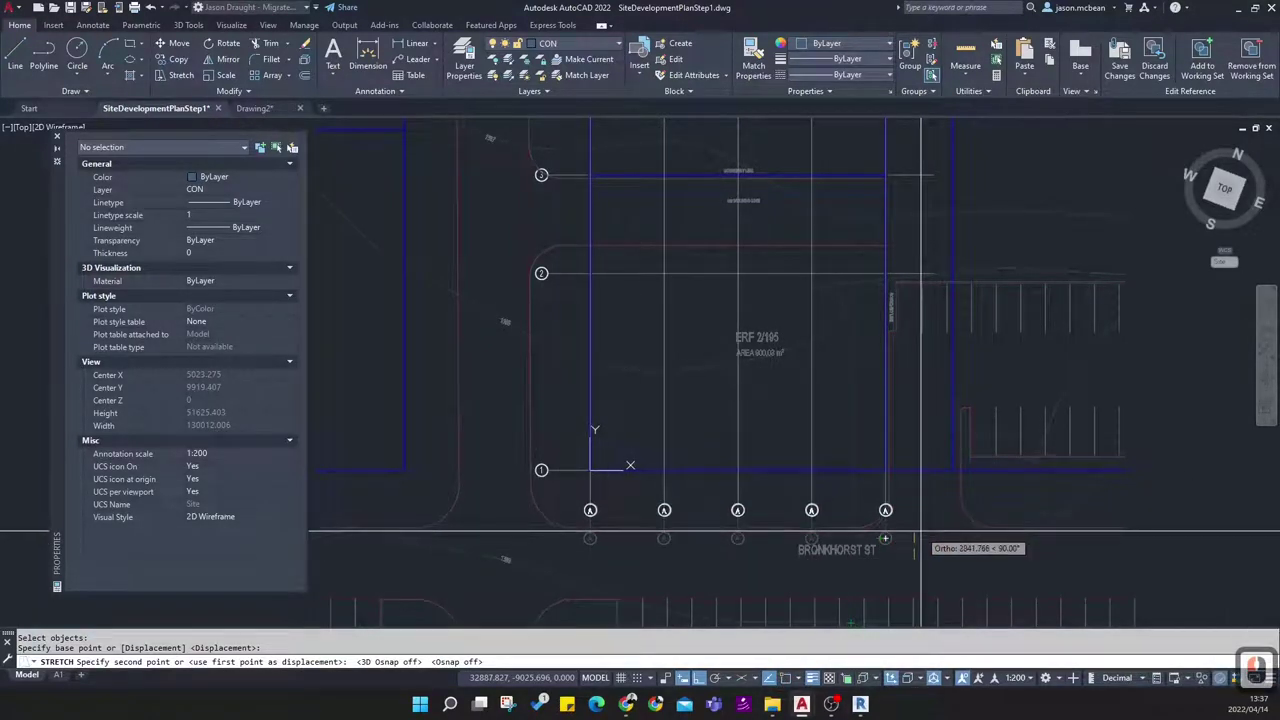
{"action": "left_click", "coordinate": [921, 535]}
{"action": "key", "text": "Escape"}
{"action": "key", "text": "Escape"}
{"action": "middle_click_drag", "start_coordinate": [903, 457], "coordinate": [879, 506]}
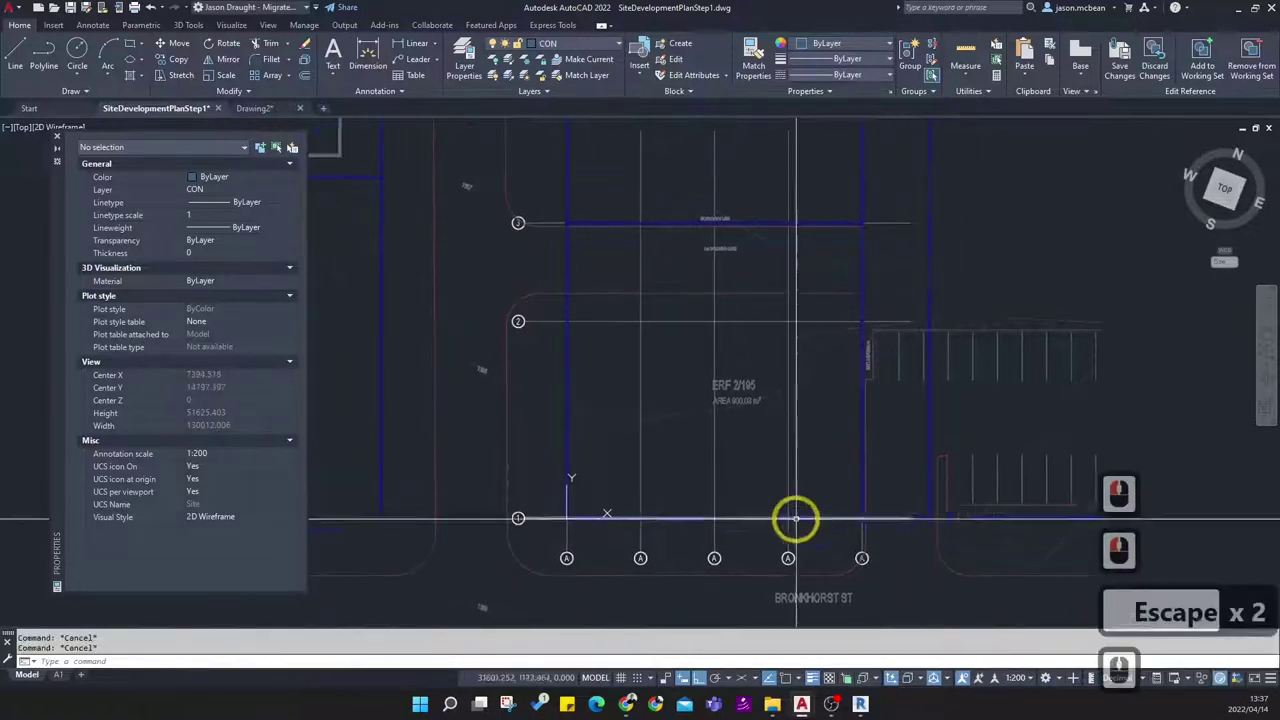
Examine the shortened grid and the linetype properties of the second vertical grid line
{"action": "scroll", "coordinate": [795, 520], "scroll_direction": "down", "scroll_amount": 1}
{"action": "middle_click_drag", "start_coordinate": [793, 478], "coordinate": [719, 437]}
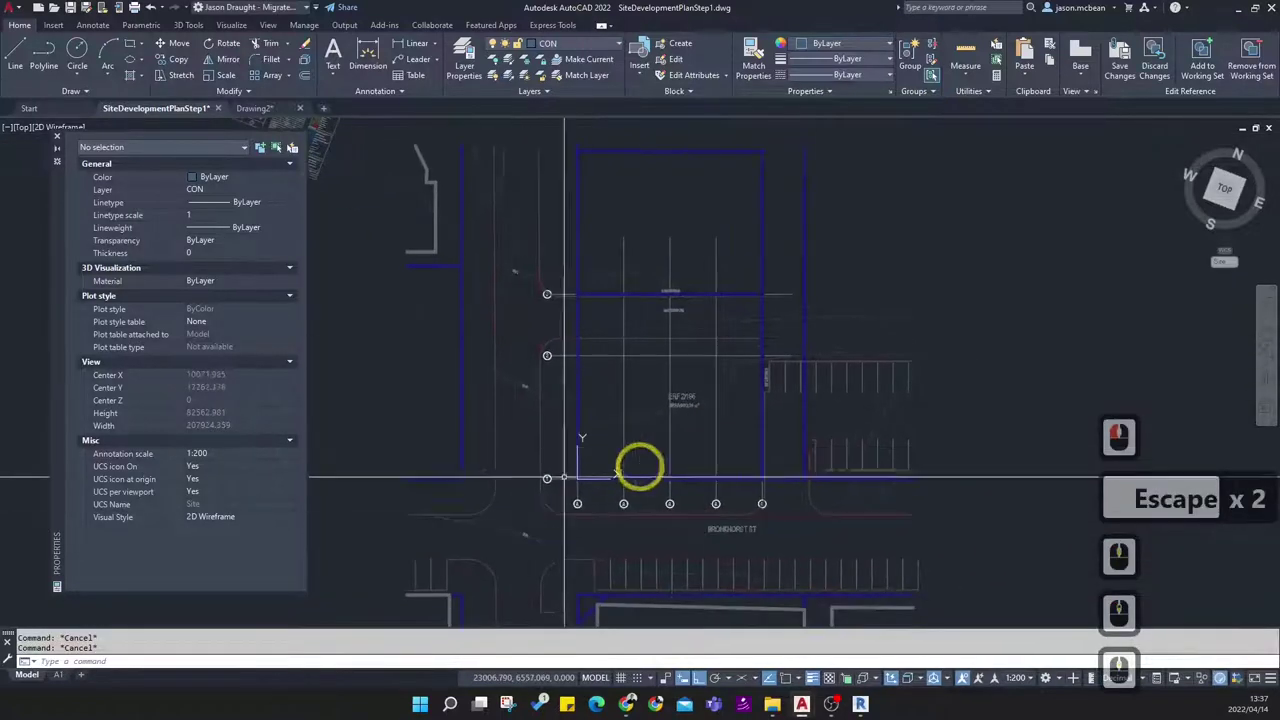
{"action": "scroll", "coordinate": [611, 495], "scroll_direction": "up", "scroll_amount": 3}
{"action": "left_click", "coordinate": [709, 496]}
{"action": "left_click", "coordinate": [600, 489]}
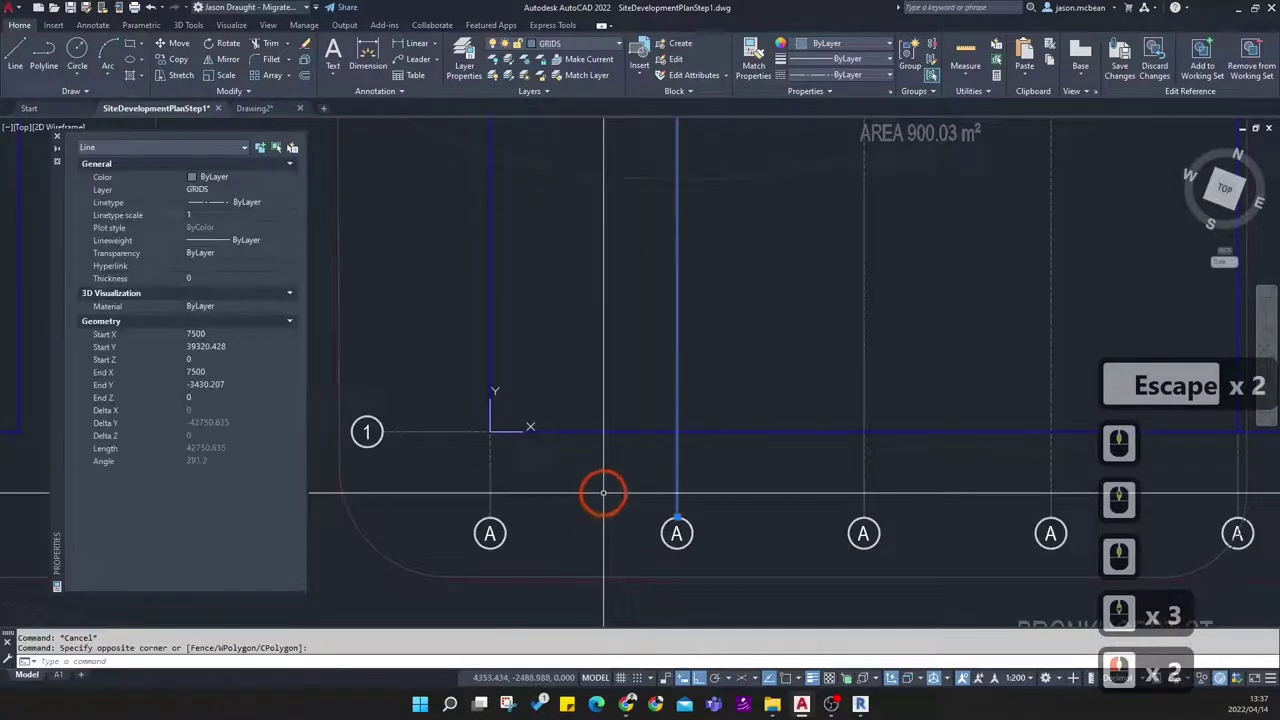
{"action": "scroll", "coordinate": [630, 420], "scroll_direction": "down", "scroll_amount": 4}
{"action": "scroll", "coordinate": [627, 322], "scroll_direction": "up", "scroll_amount": 2}
{"action": "key", "text": "Escape"}
{"action": "key", "text": "Escape"}
{"action": "scroll", "coordinate": [612, 396], "scroll_direction": "up", "scroll_amount": 2}
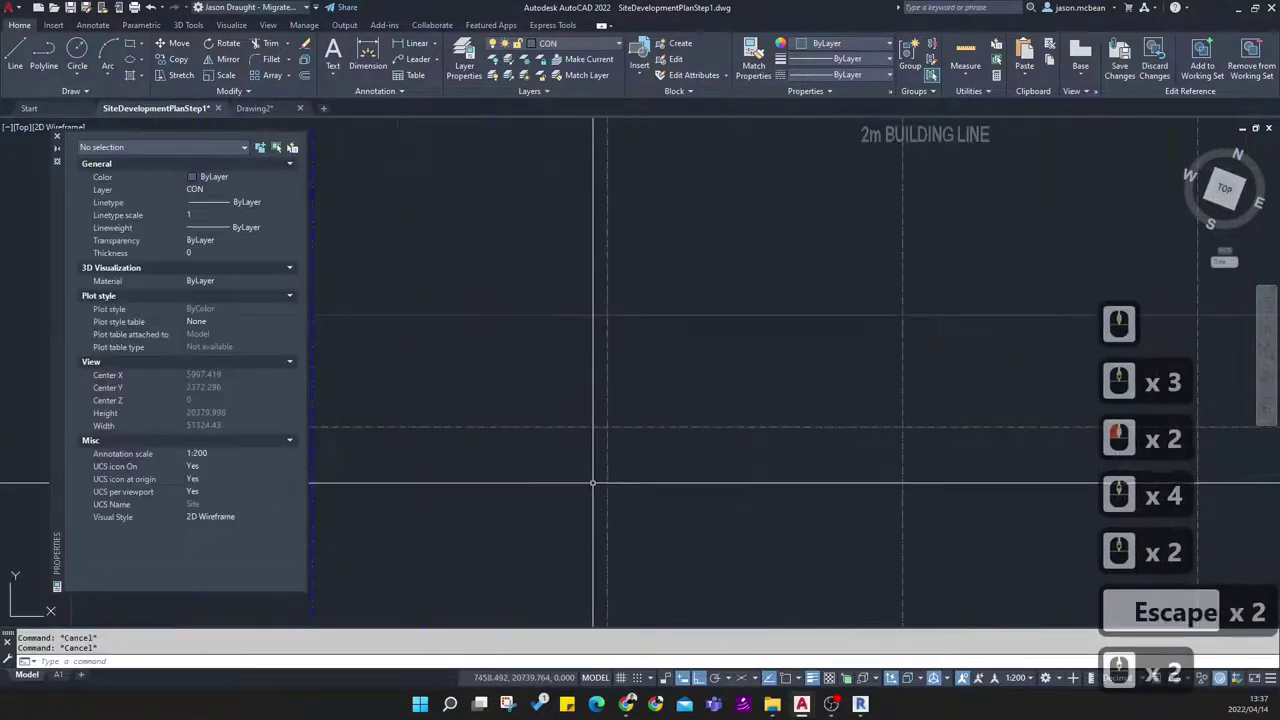
Set the linetype scale of the second vertical grid line and horizontal grid line 2 to 4
{"action": "left_click", "coordinate": [624, 432]}
{"action": "left_click", "coordinate": [578, 405]}
{"action": "left_click", "coordinate": [222, 210]}
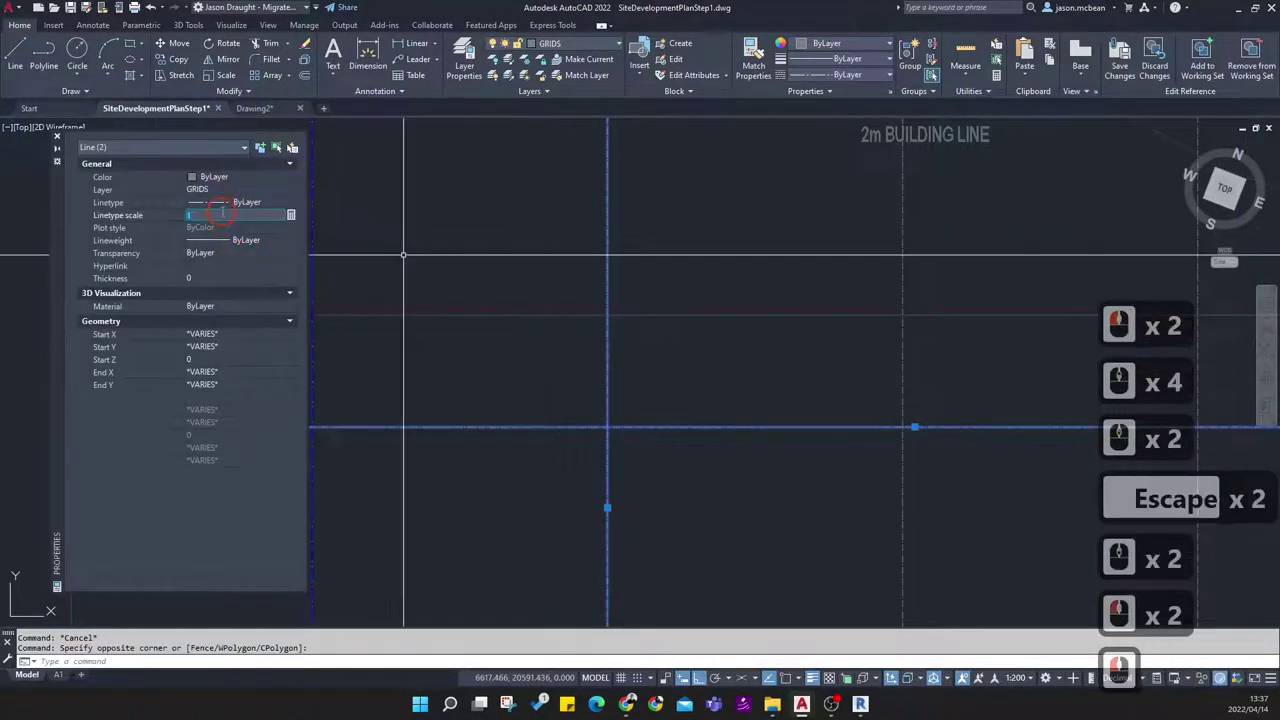
{"action": "type", "text": "4"}
{"action": "key", "text": "Return"}
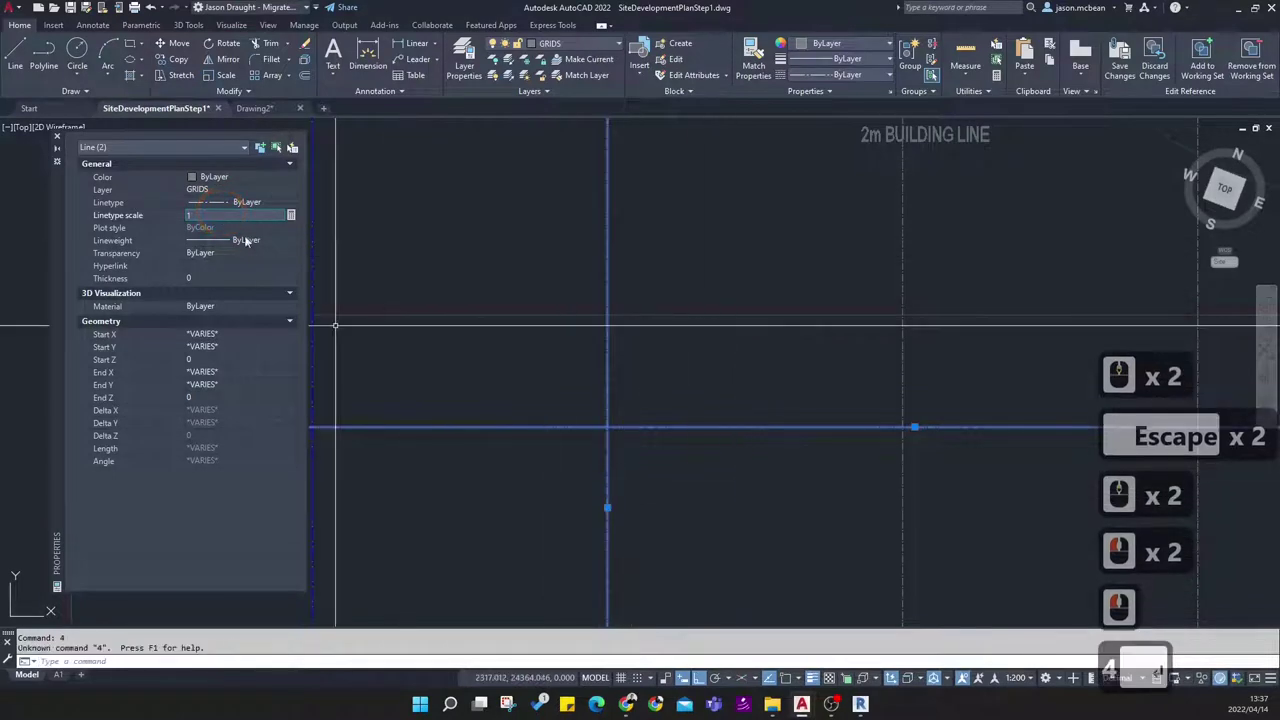
{"action": "left_click", "coordinate": [203, 214]}
{"action": "type", "text": "4"}
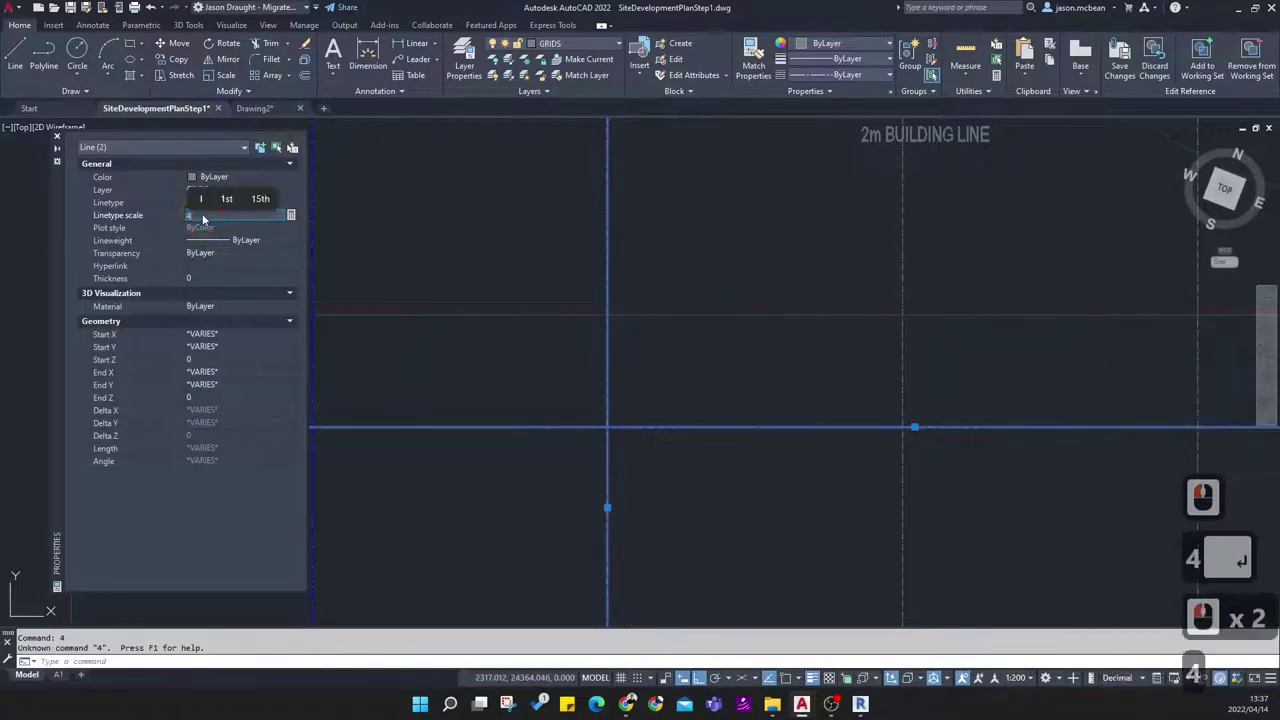
{"action": "key", "text": "Return"}
{"action": "key", "text": "Escape"}
{"action": "key", "text": "Escape"}
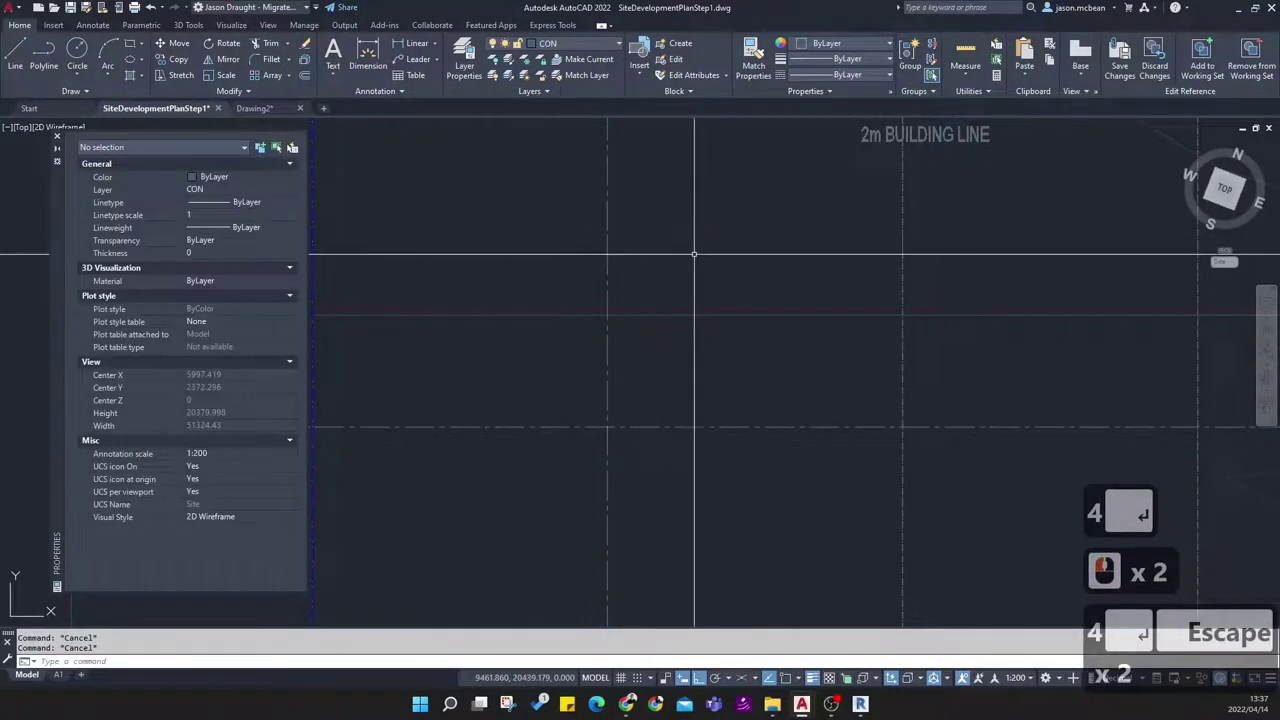
Turn off the use of paper space units for scaling in the Linetype Manager
{"action": "left_click", "coordinate": [891, 76]}
{"action": "left_click", "coordinate": [808, 313]}
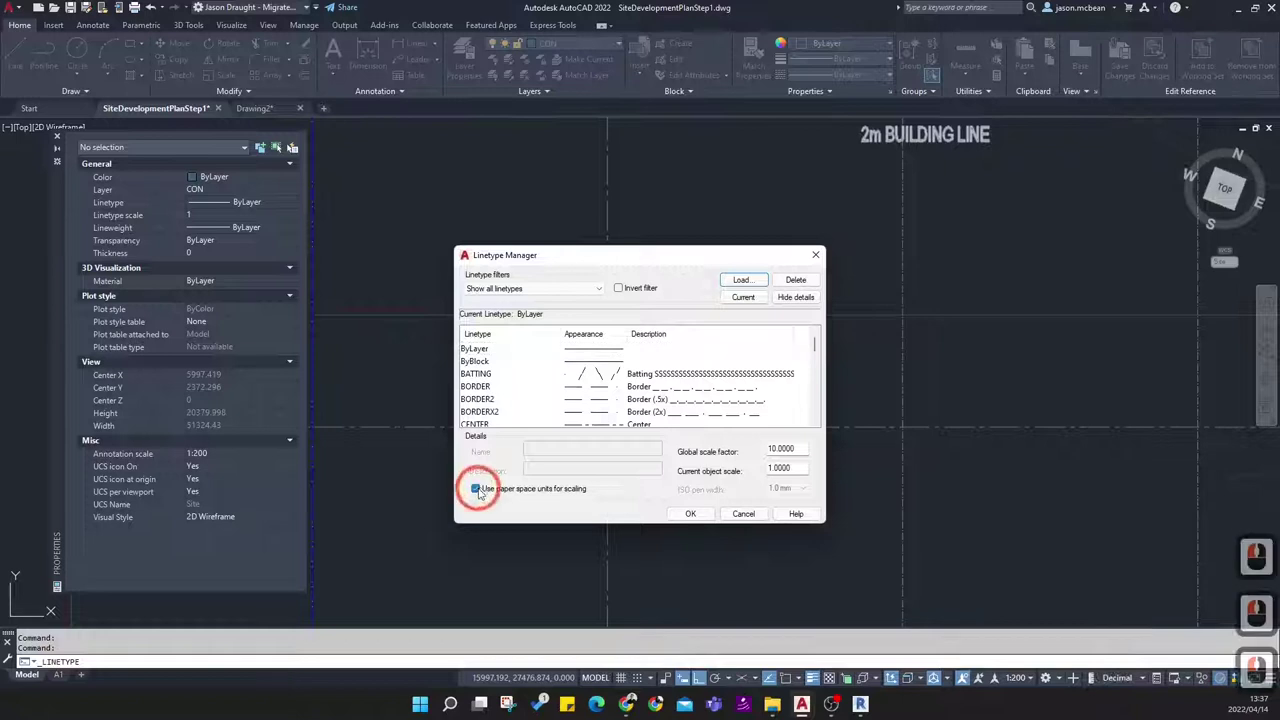
{"action": "left_click", "coordinate": [543, 490]}
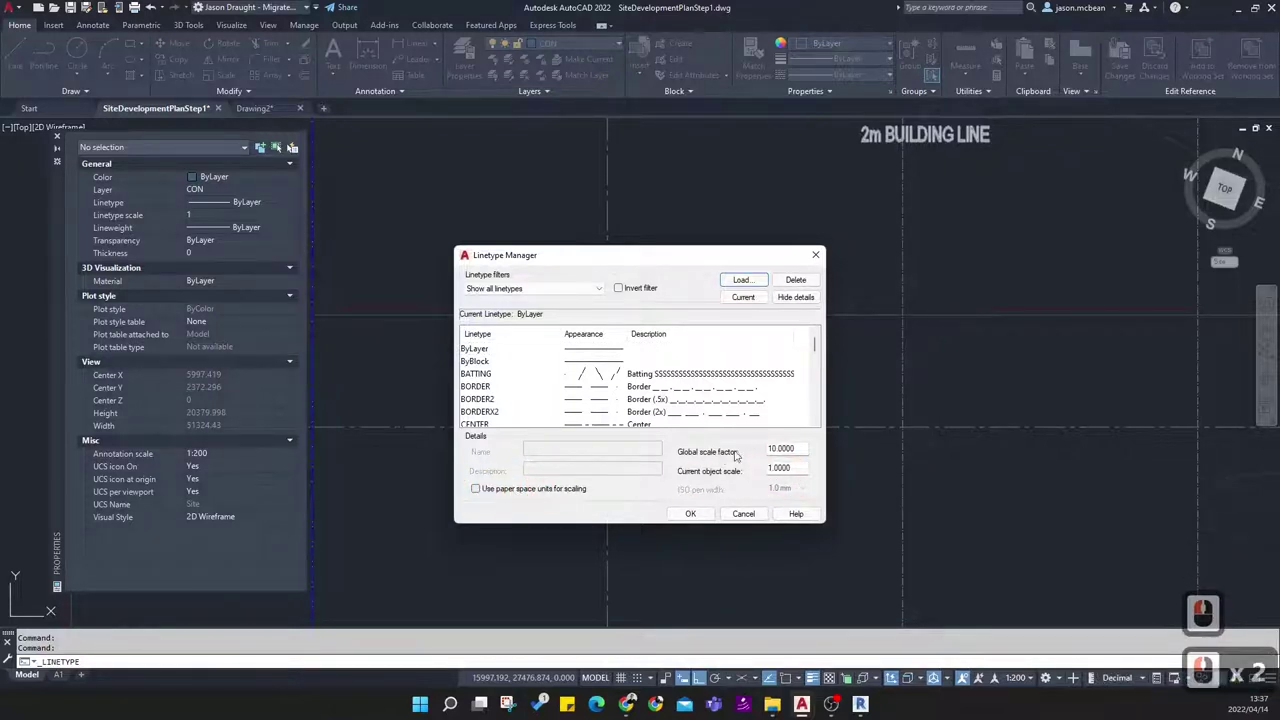
{"action": "left_click", "coordinate": [683, 514]}
Match the properties of grid line 2 to the inner vertical grid lines, grid line 3 and the leftmost vertical grid line
{"action": "scroll", "coordinate": [600, 447], "scroll_direction": "up", "scroll_amount": 3}
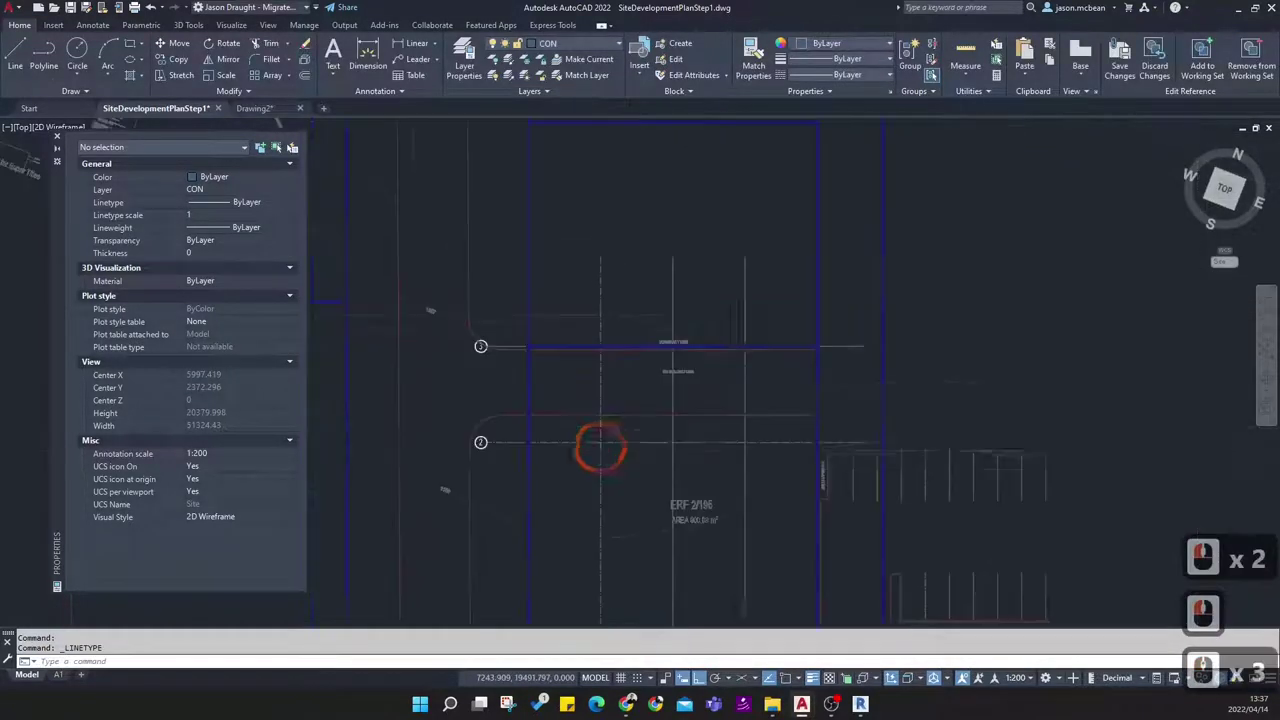
{"action": "scroll", "coordinate": [652, 466], "scroll_direction": "up", "scroll_amount": 1}
{"action": "key", "text": "Escape"}
{"action": "type", "text": "MA"}
{"action": "key", "text": "Return"}
{"action": "left_click", "coordinate": [603, 429]}
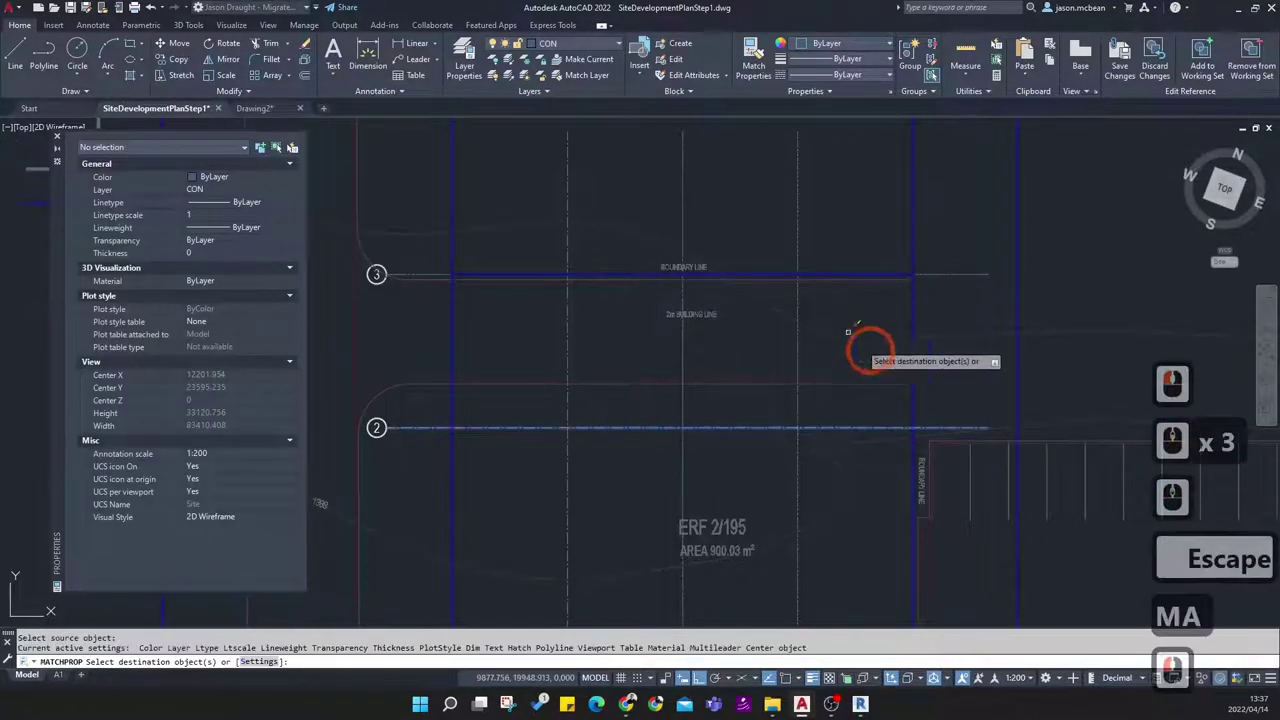
{"action": "left_click", "coordinate": [977, 460]}
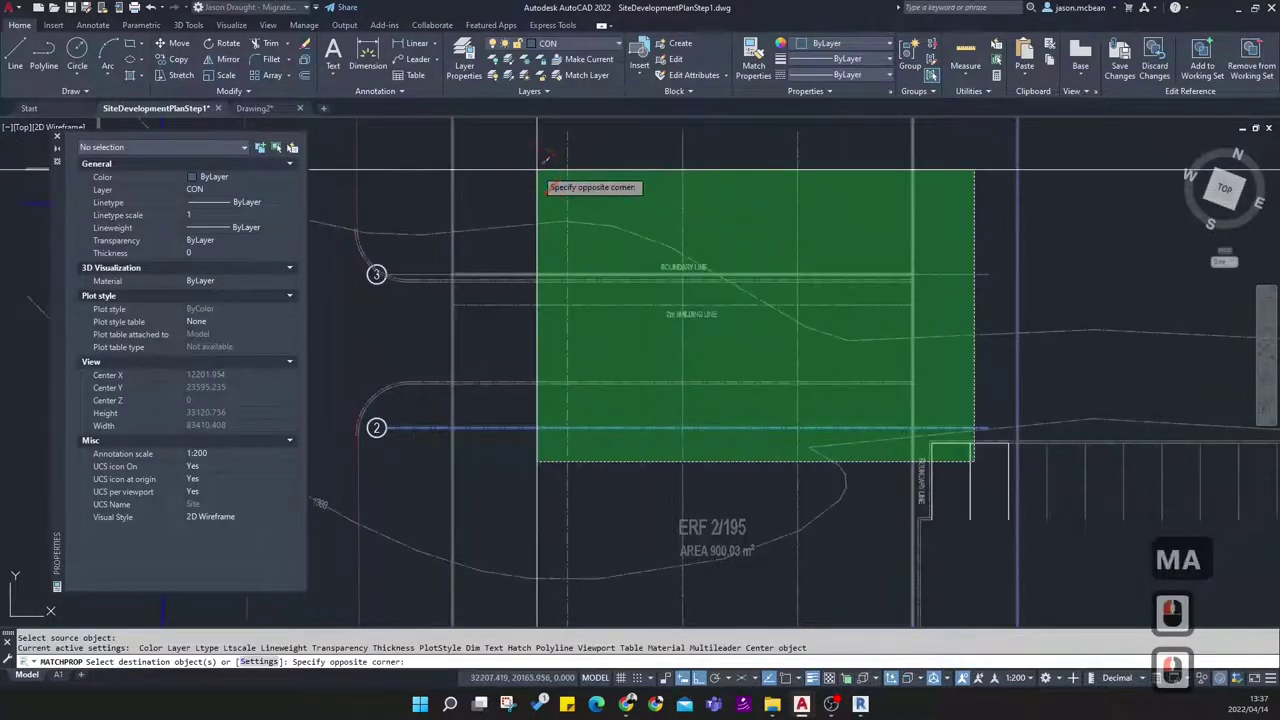
{"action": "left_click", "coordinate": [537, 178]}
{"action": "left_click", "coordinate": [712, 382]}
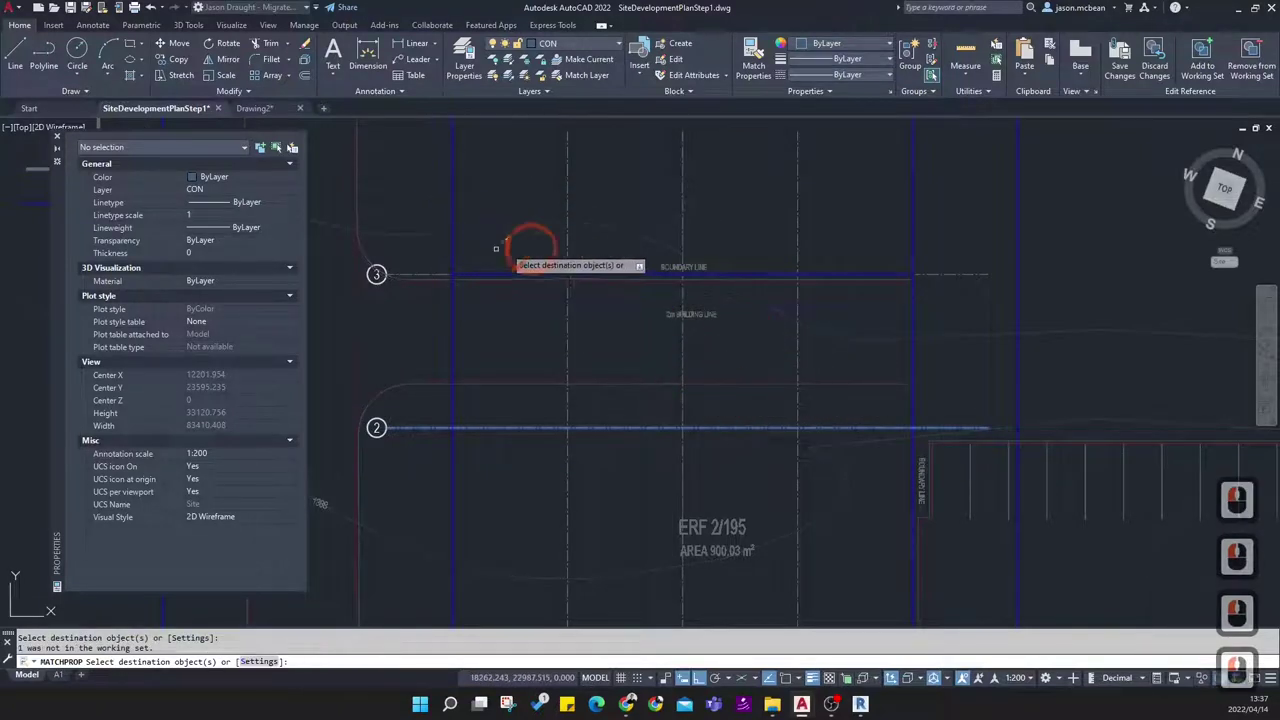
{"action": "left_click", "coordinate": [537, 237]}
{"action": "left_click", "coordinate": [423, 178]}
Match the properties of grid line 2 to horizontal grid line 1 and finish matching
{"action": "scroll", "coordinate": [525, 228], "scroll_direction": "down", "scroll_amount": 4}
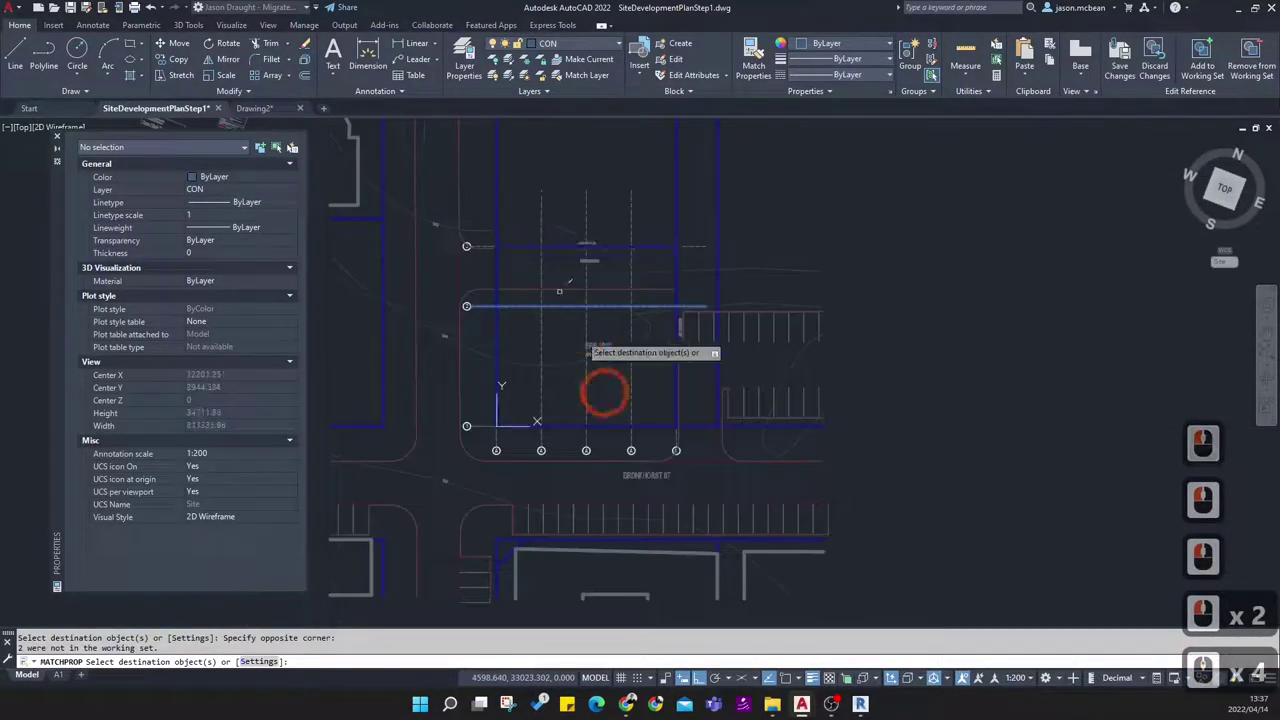
{"action": "scroll", "coordinate": [616, 409], "scroll_direction": "up", "scroll_amount": 2}
{"action": "left_click", "coordinate": [468, 466]}
{"action": "left_click", "coordinate": [423, 377]}
{"action": "scroll", "coordinate": [543, 363], "scroll_direction": "down", "scroll_amount": 3}
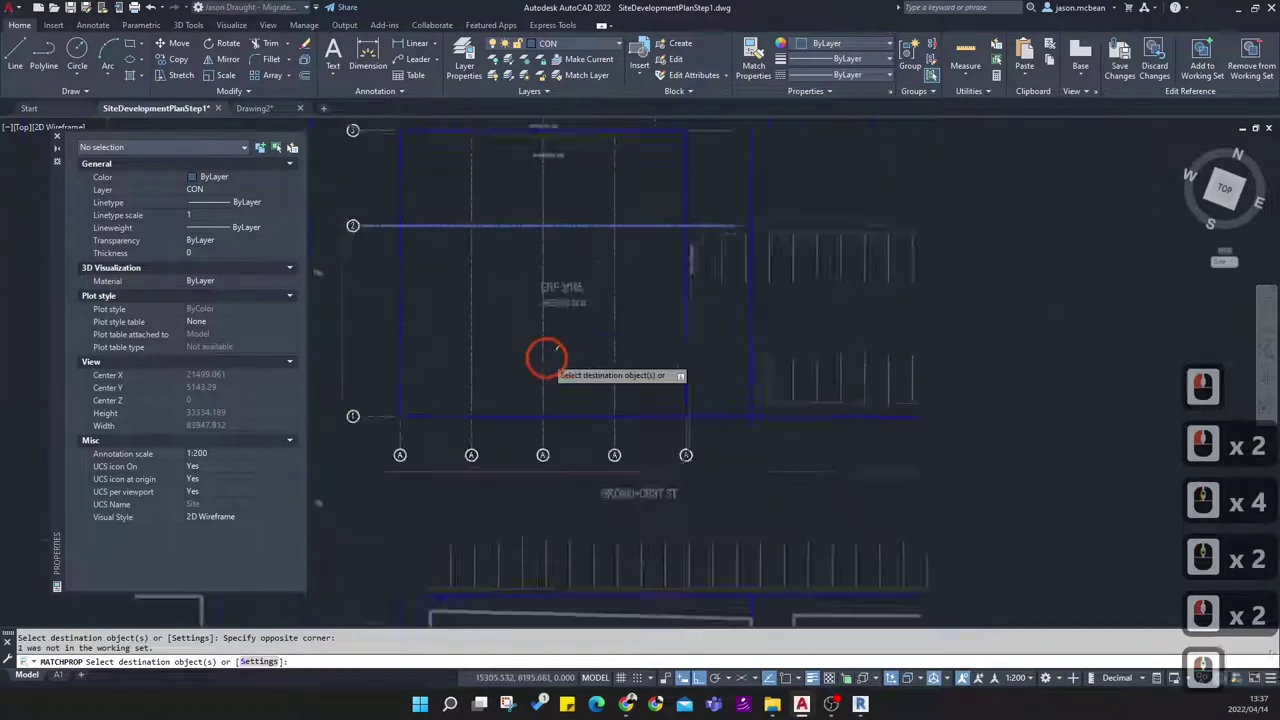
{"action": "scroll", "coordinate": [675, 422], "scroll_direction": "up", "scroll_amount": 2}
{"action": "key", "text": "Escape"}
{"action": "key", "text": "Escape"}
{"action": "key", "text": "Escape"}
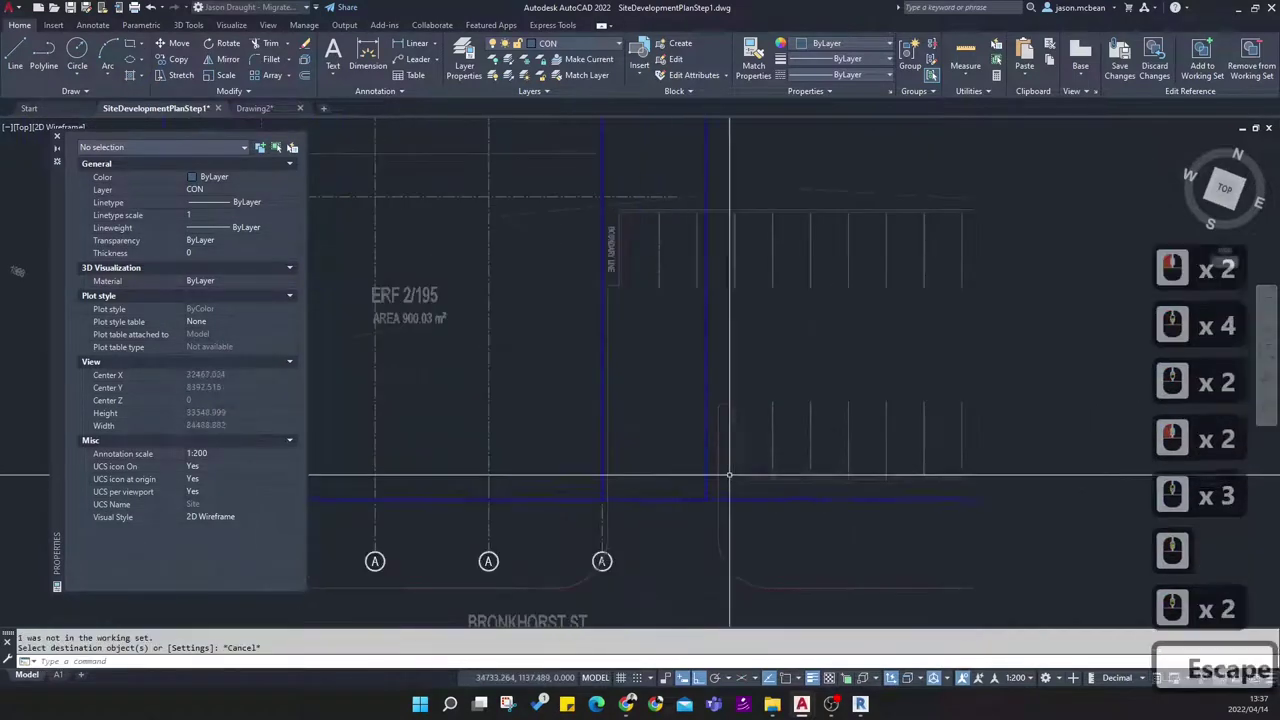
Save the in-place reference edits back to the SITE GRID block
{"action": "scroll", "coordinate": [660, 440], "scroll_direction": "down", "scroll_amount": 4}
{"action": "scroll", "coordinate": [620, 407], "scroll_direction": "up", "scroll_amount": 3}
{"action": "scroll", "coordinate": [539, 378], "scroll_direction": "down", "scroll_amount": 3}
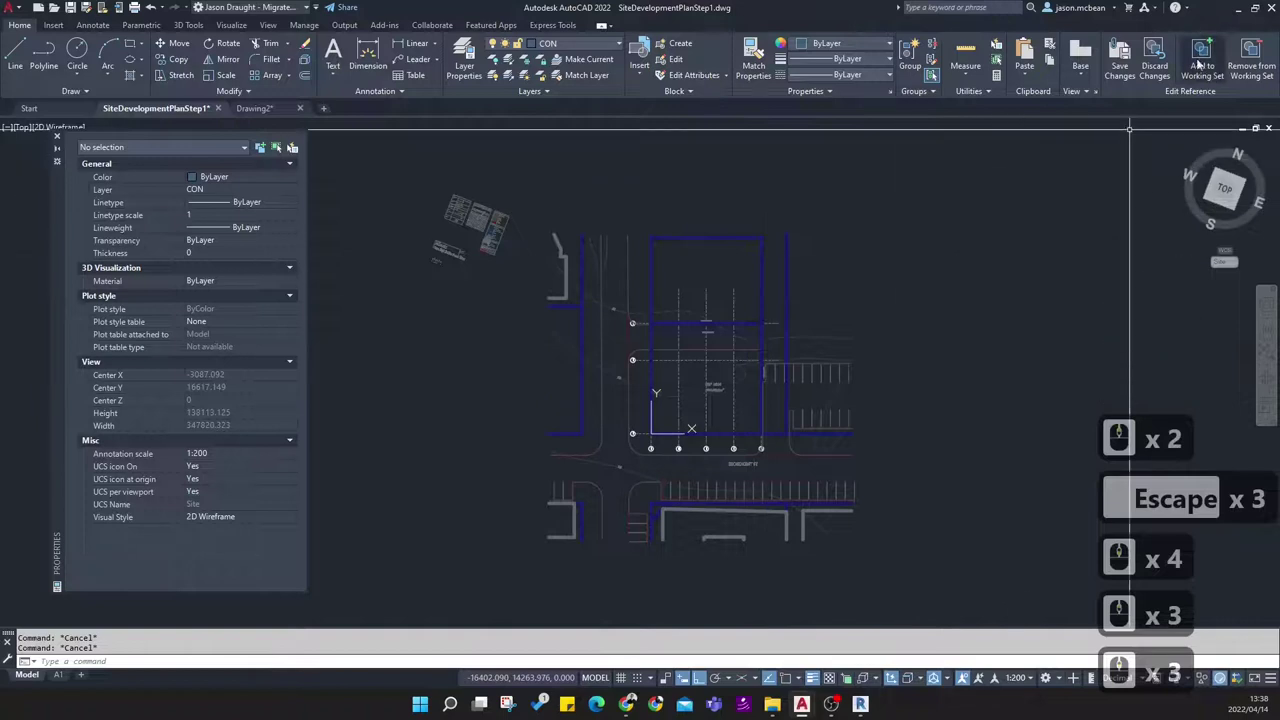
{"action": "left_click", "coordinate": [1118, 62]}
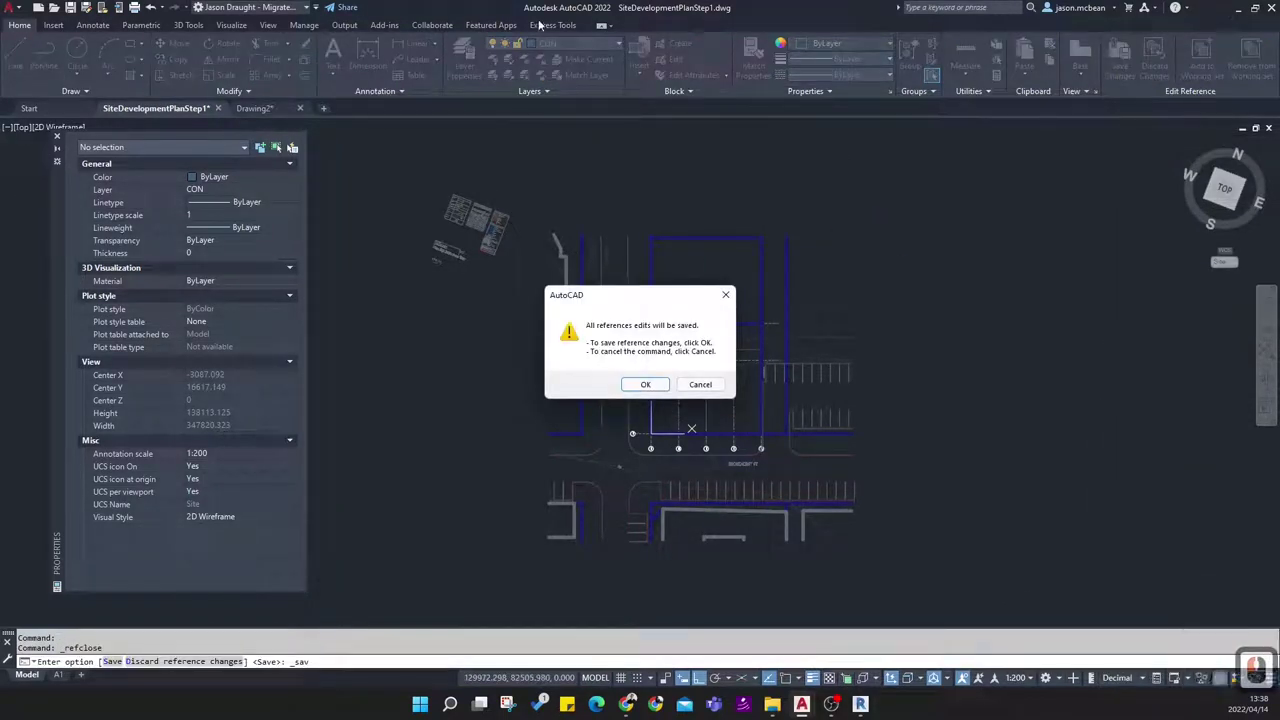
{"action": "left_click", "coordinate": [647, 384]}
Examine the saved grid's linetypes and the labels of its heads along Bronkhorst St
{"action": "scroll", "coordinate": [634, 423], "scroll_direction": "up", "scroll_amount": 5}
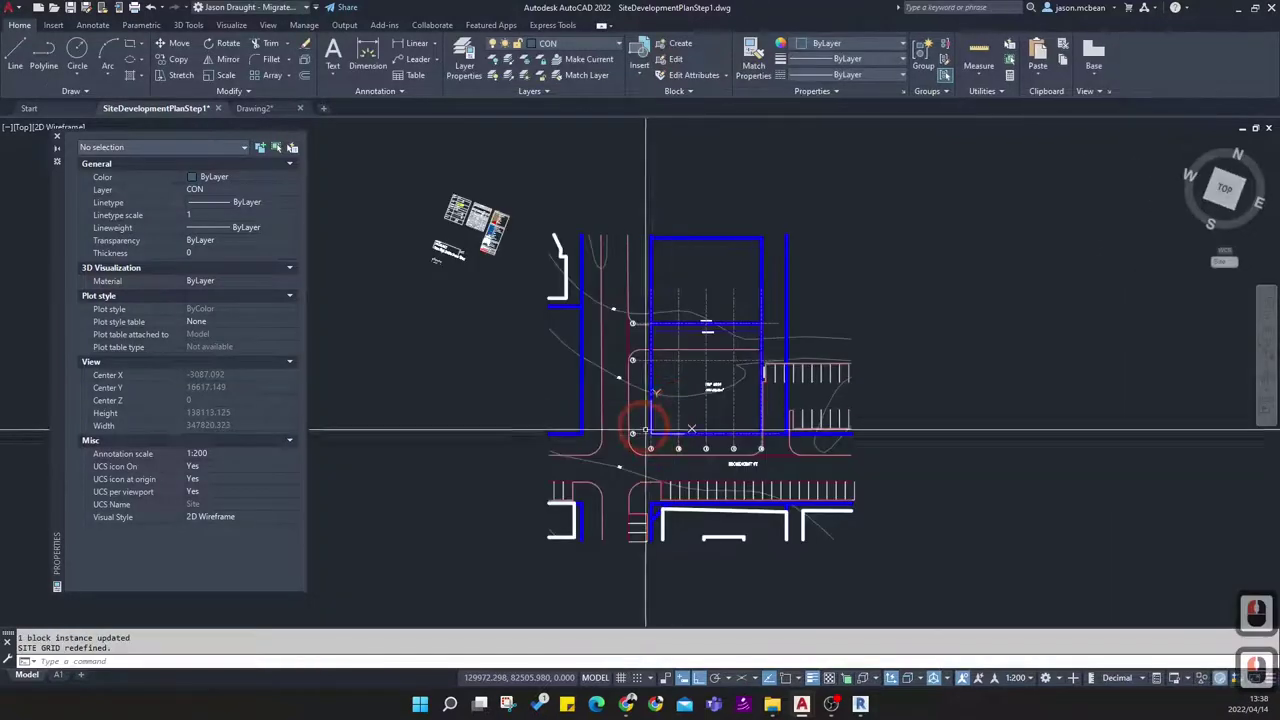
{"action": "left_click", "coordinate": [686, 351]}
{"action": "scroll", "coordinate": [697, 423], "scroll_direction": "up", "scroll_amount": 4}
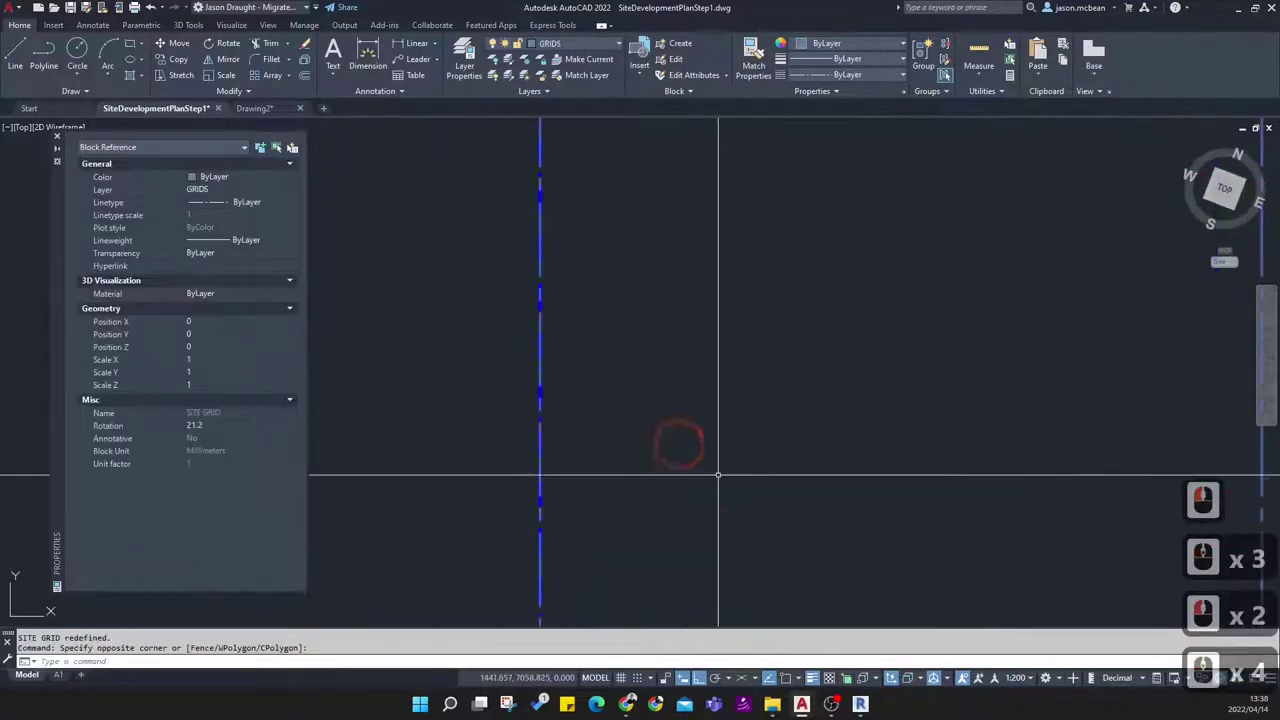
{"action": "key", "text": "Escape"}
{"action": "key", "text": "Escape"}
{"action": "key", "text": "Escape"}
{"action": "scroll", "coordinate": [660, 369], "scroll_direction": "down", "scroll_amount": 5}
{"action": "middle_click_drag", "start_coordinate": [746, 449], "coordinate": [583, 366]}
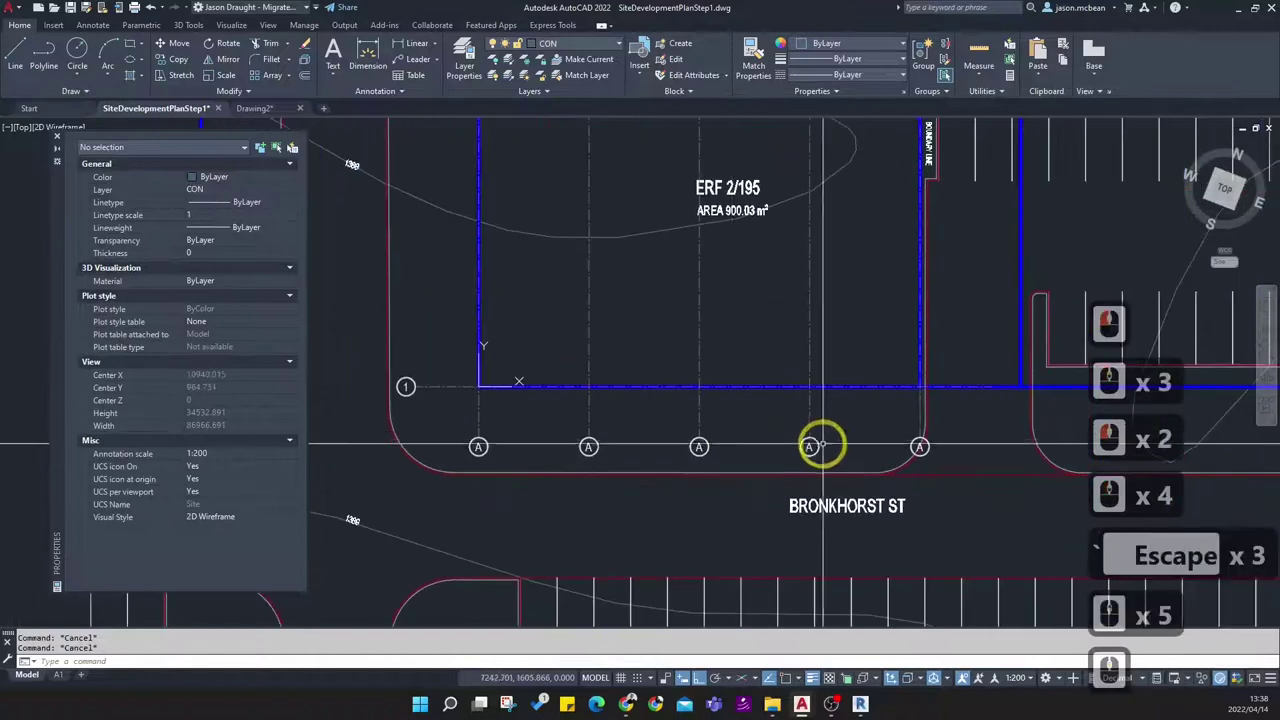
{"action": "left_click", "coordinate": [821, 434]}
{"action": "left_click_drag", "start_coordinate": [719, 411], "coordinate": [775, 456]}
{"action": "scroll", "coordinate": [775, 456], "scroll_direction": "down", "scroll_amount": 1}
{"action": "key", "text": "Escape"}
{"action": "key", "text": "Escape"}
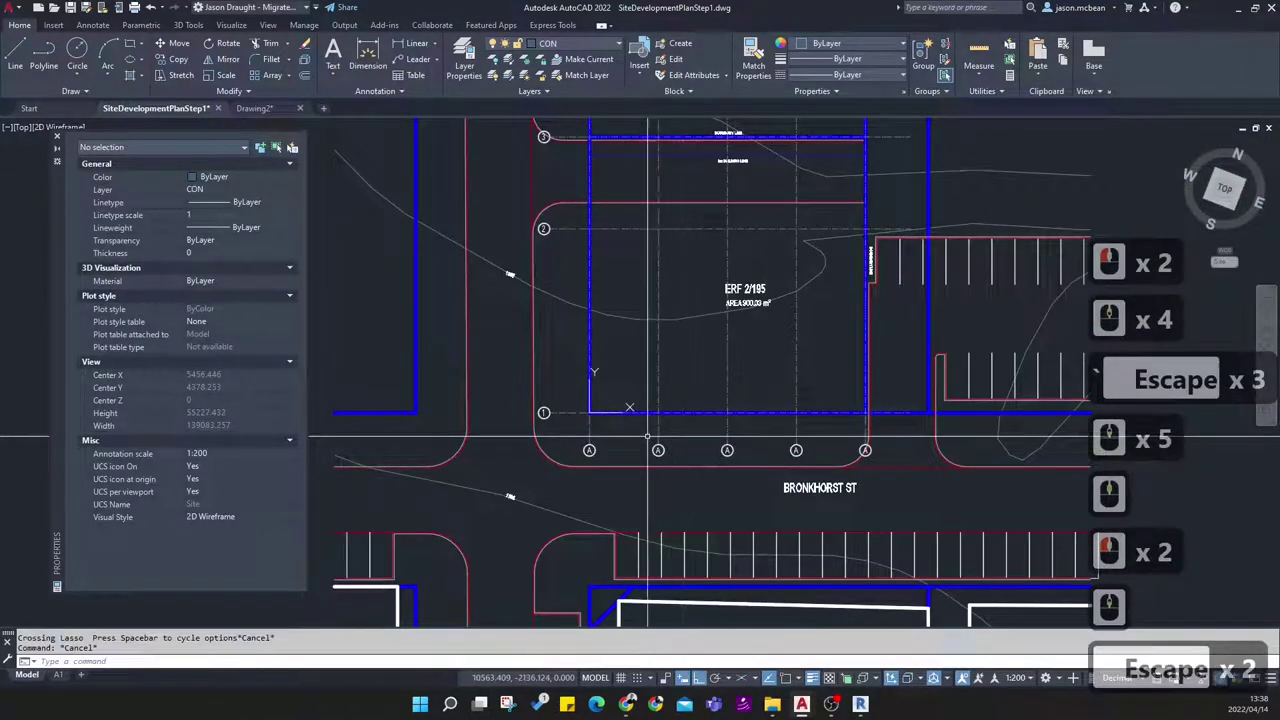
Open the SITE GRID block in the Block Editor
{"action": "left_click", "coordinate": [652, 452]}
{"action": "right_click", "coordinate": [652, 452]}
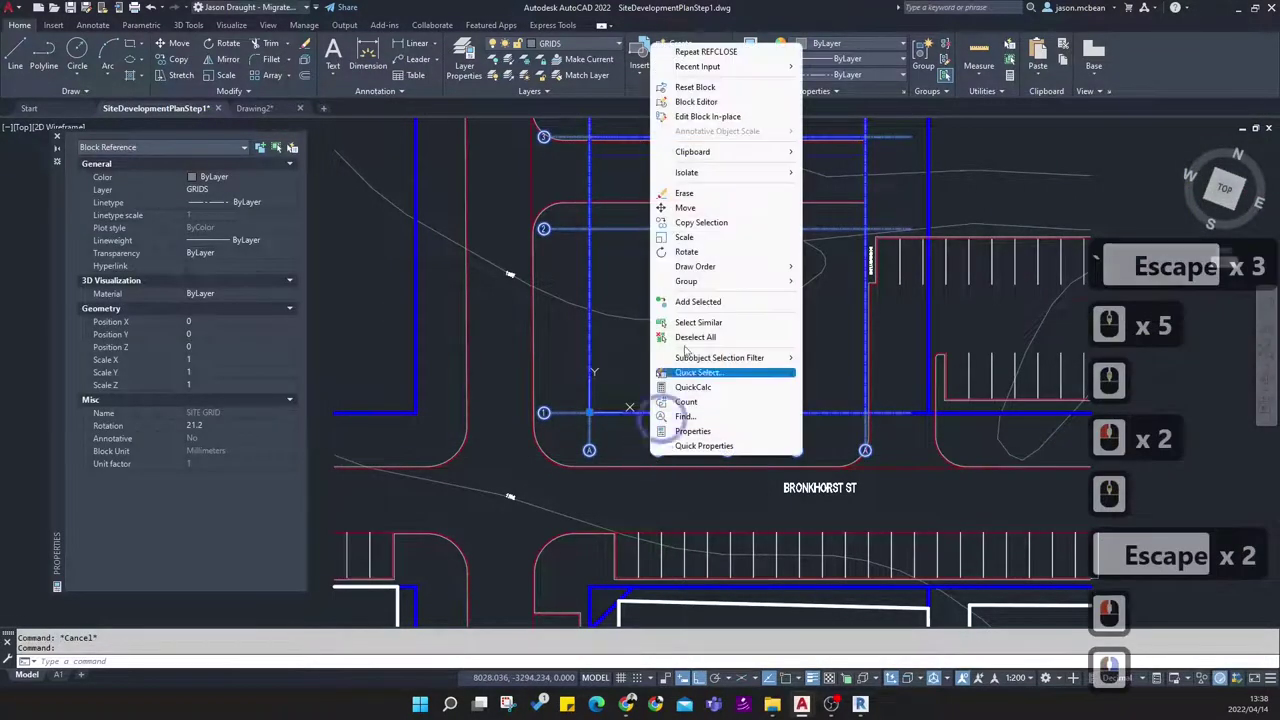
{"action": "left_click", "coordinate": [698, 103]}
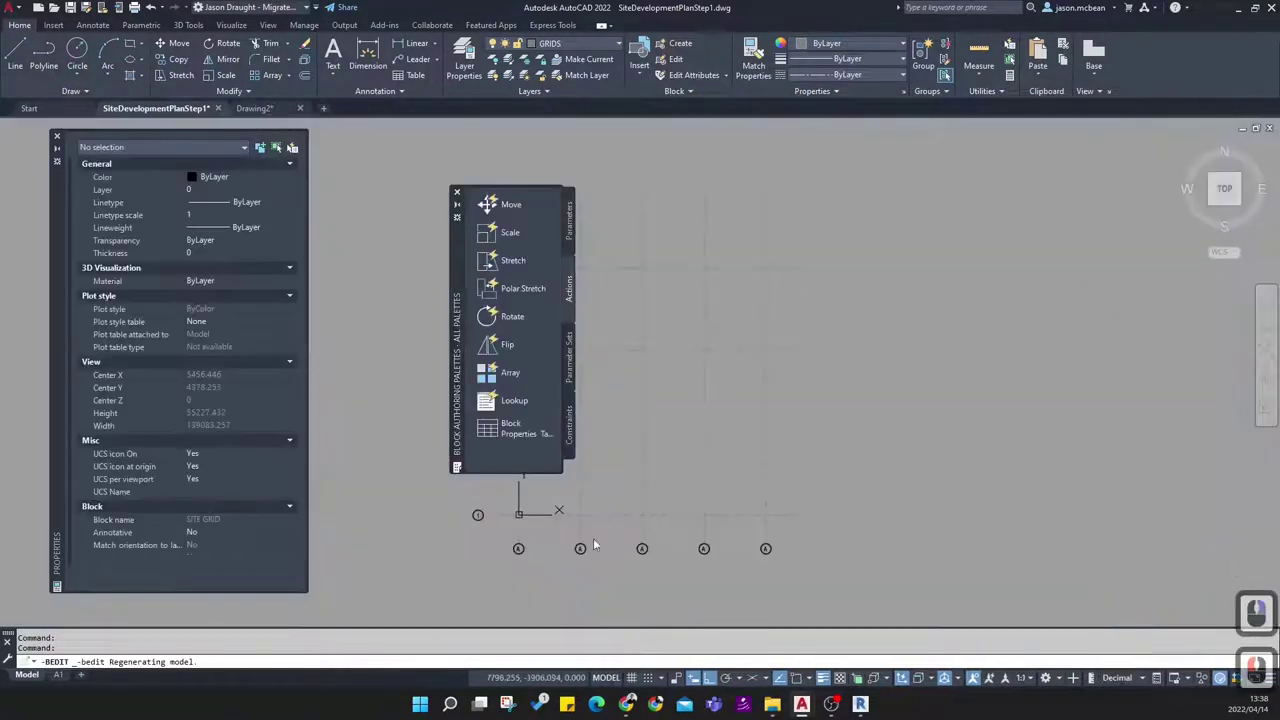
Set the GRID attribute of the second vertical grid line's head to B
{"action": "scroll", "coordinate": [577, 543], "scroll_direction": "up", "scroll_amount": 4}
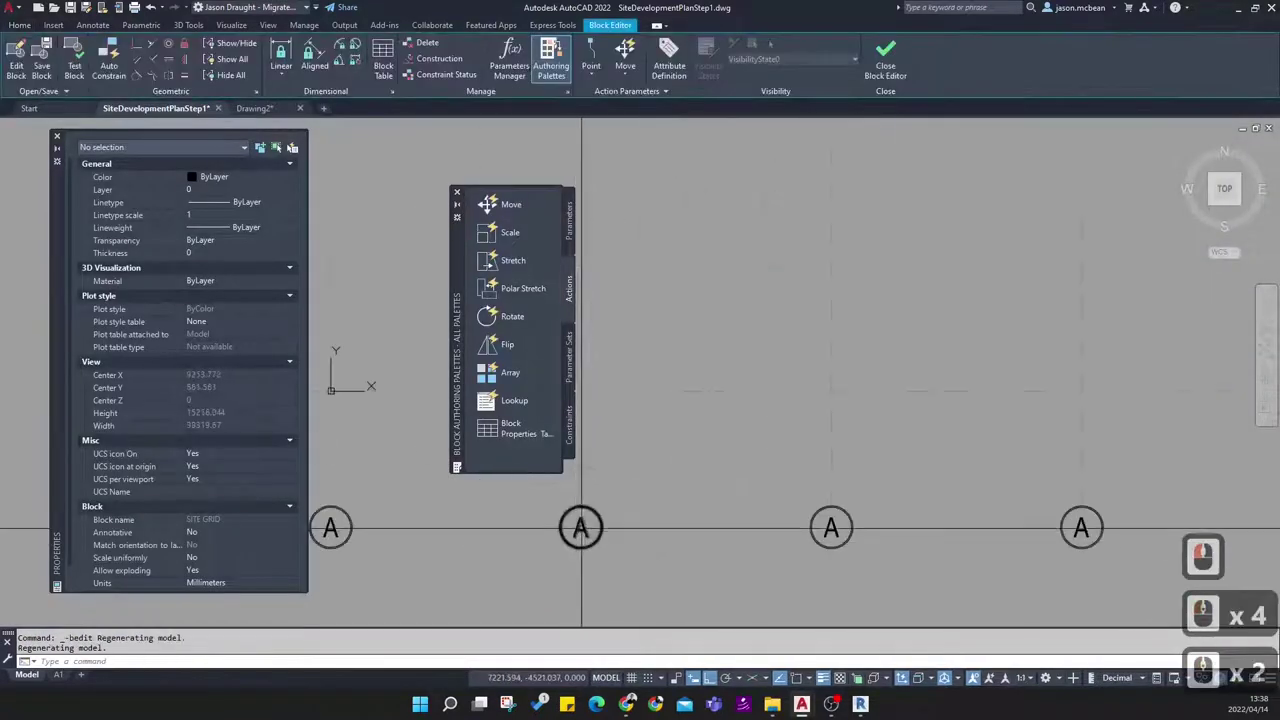
{"action": "double_click", "coordinate": [577, 526]}
{"action": "double_click", "coordinate": [680, 351]}
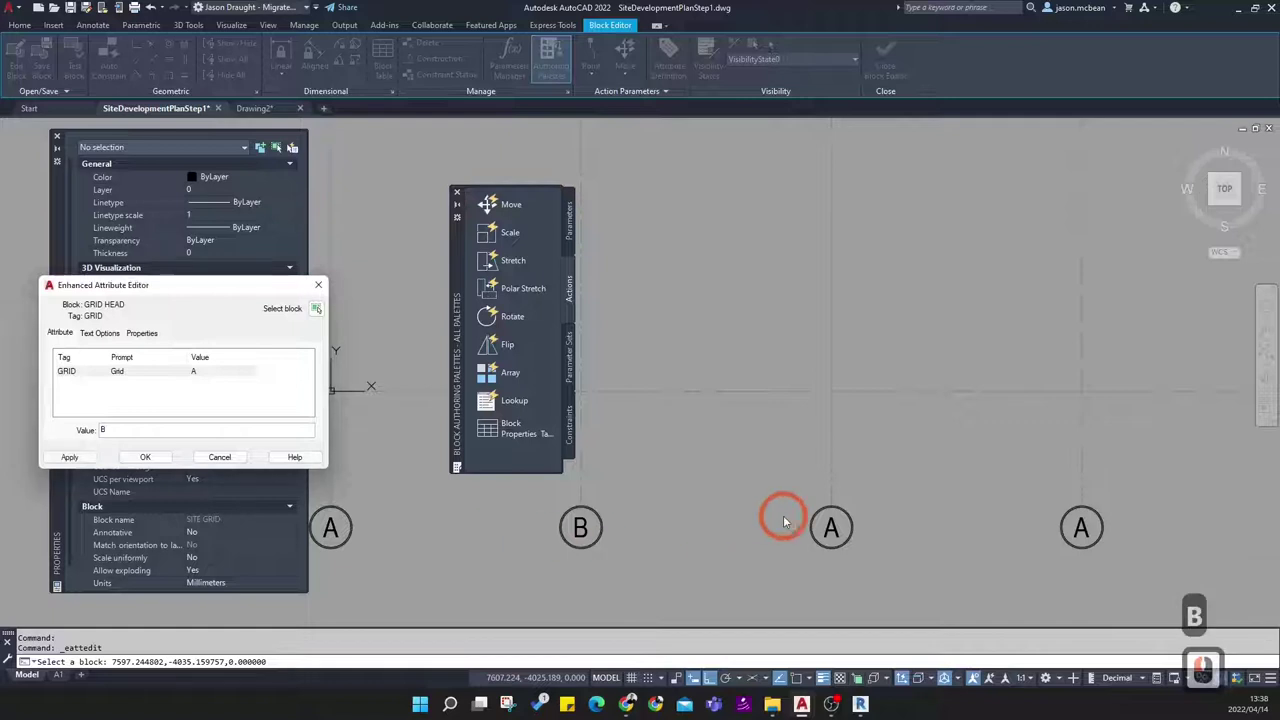
{"action": "left_click", "coordinate": [160, 458]}
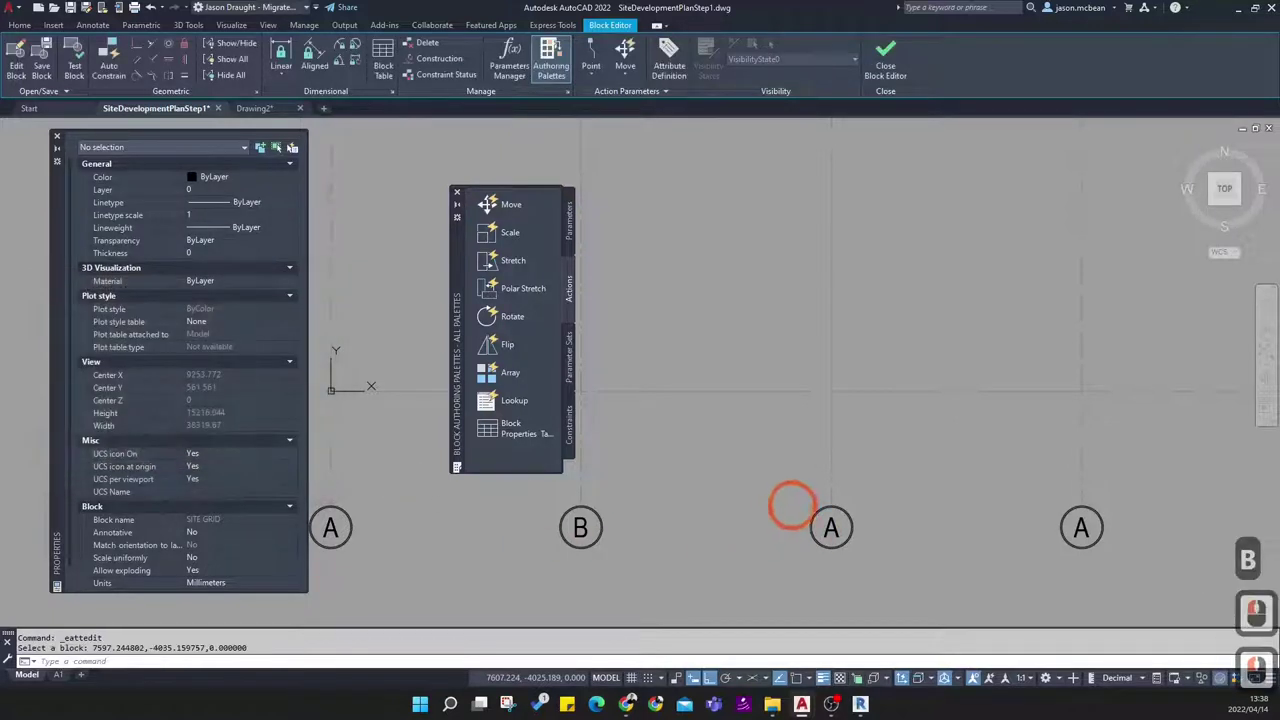
{"action": "double_click", "coordinate": [831, 527]}
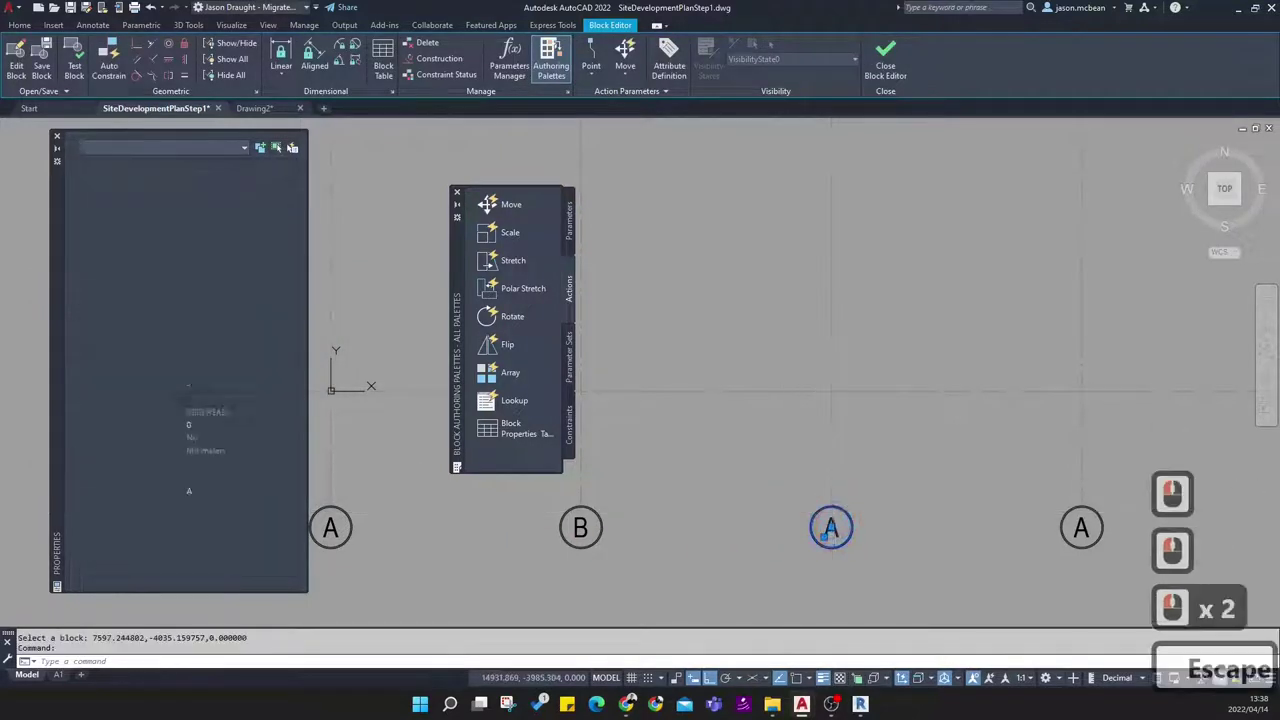
{"action": "key", "text": "Escape"}
{"action": "double_click", "coordinate": [833, 536]}
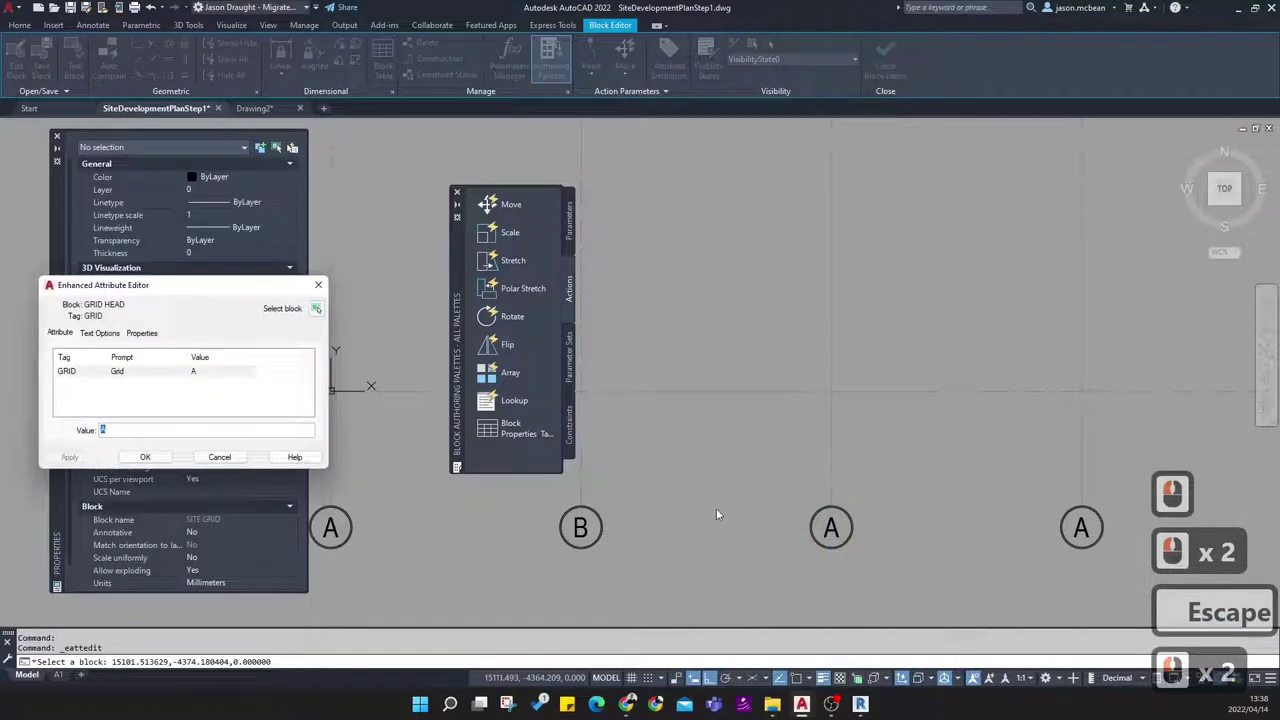
{"action": "key", "text": "Escape"}
{"action": "key", "text": "Escape"}
Set the GRID attribute of the third vertical grid line's head to C
{"action": "scroll", "coordinate": [700, 495], "scroll_direction": "down", "scroll_amount": 3}
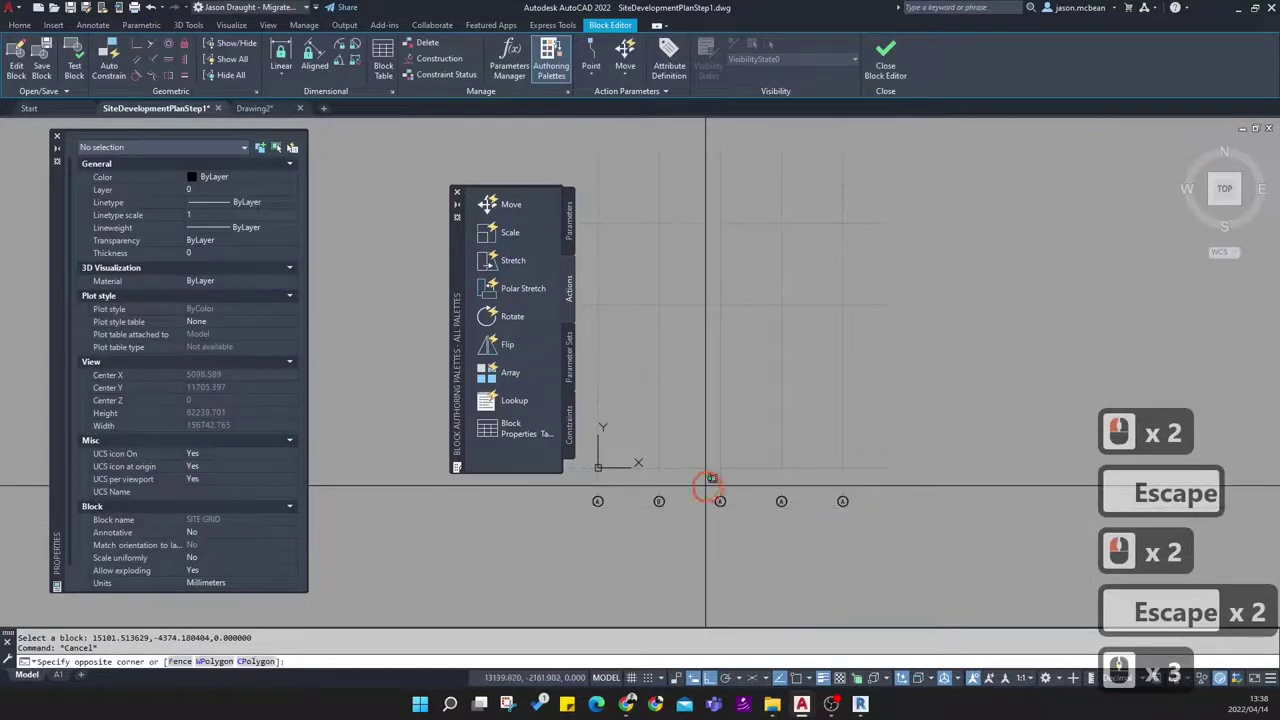
{"action": "left_click", "coordinate": [742, 527]}
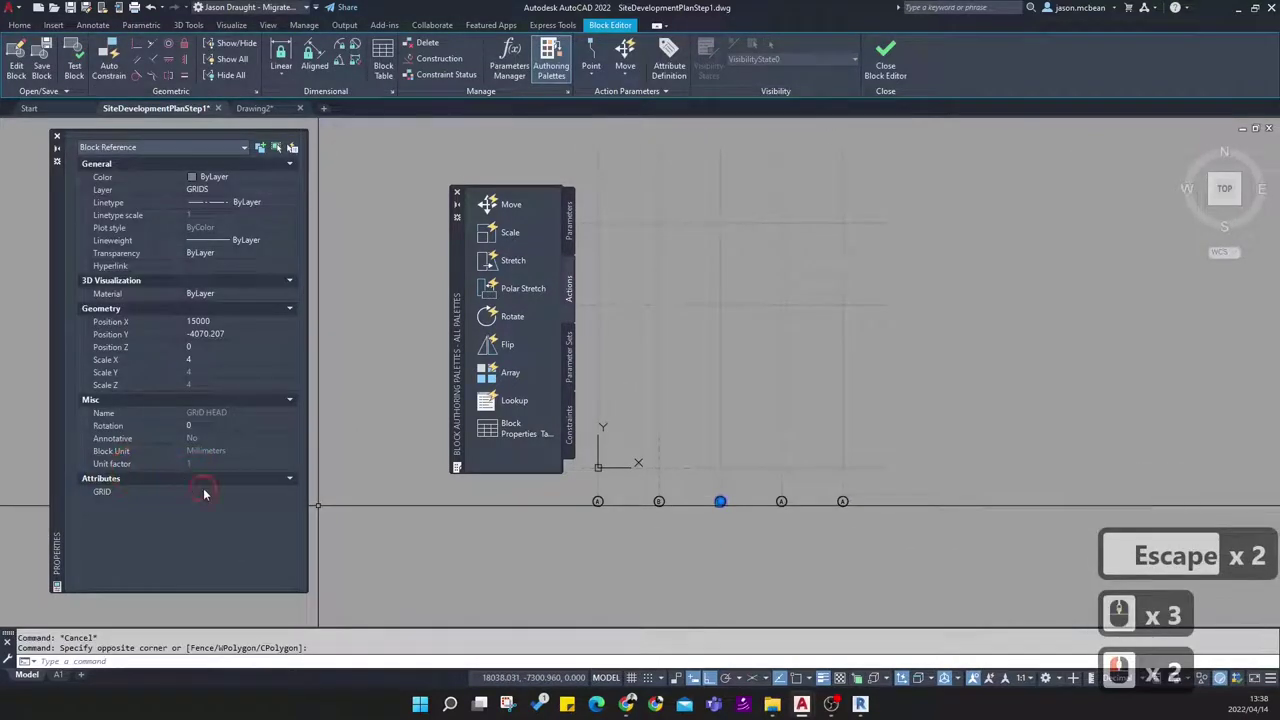
{"action": "left_click", "coordinate": [204, 492]}
{"action": "type", "text": "C"}
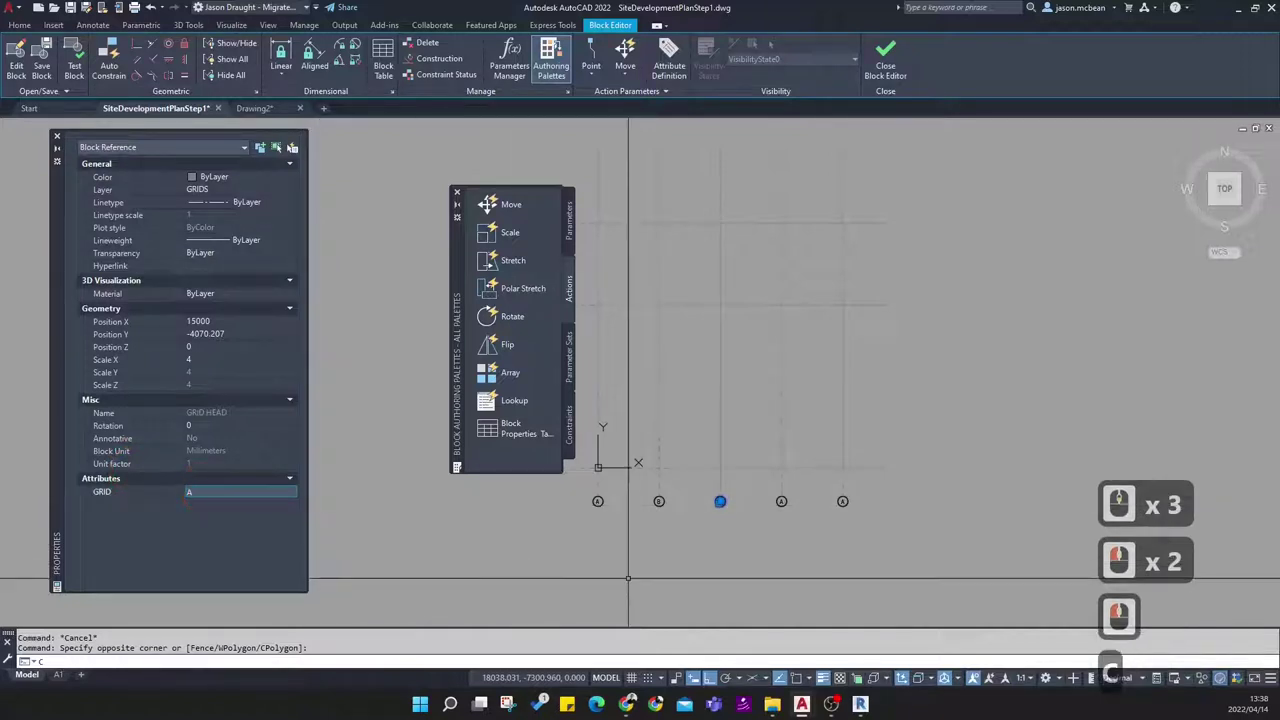
{"action": "left_click", "coordinate": [648, 551]}
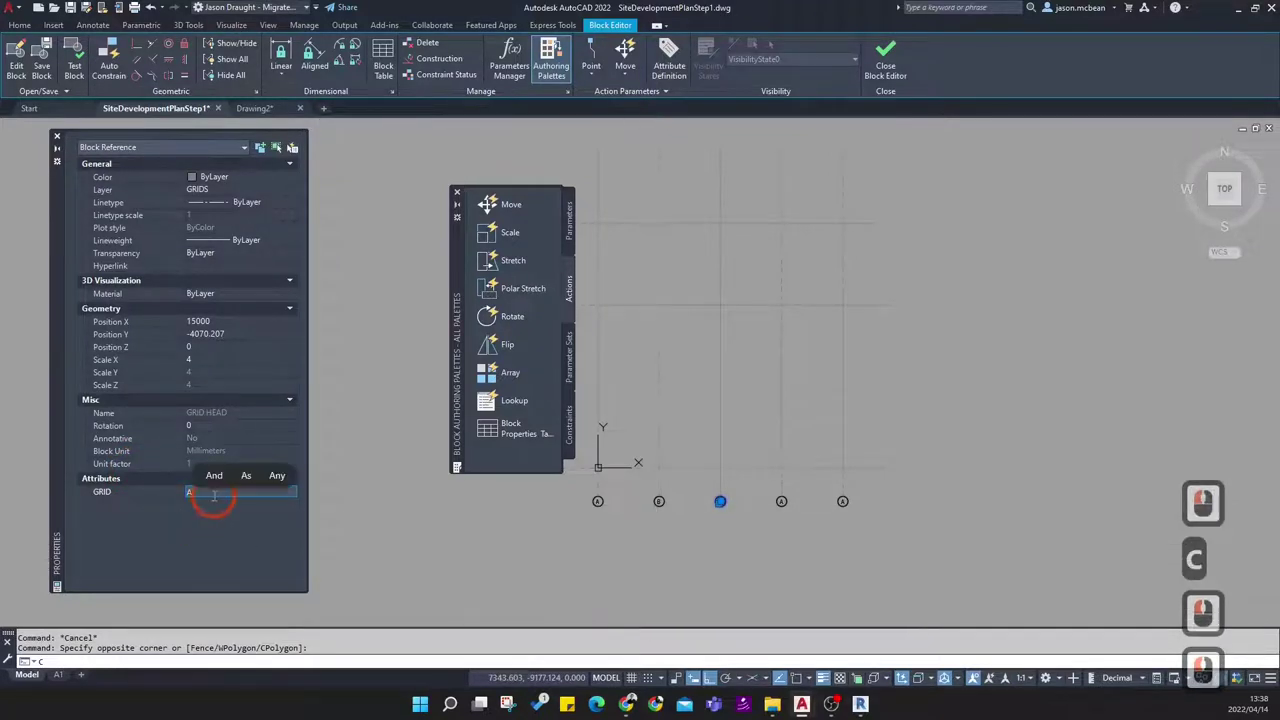
{"action": "type", "text": "C"}
{"action": "left_click", "coordinate": [654, 589]}
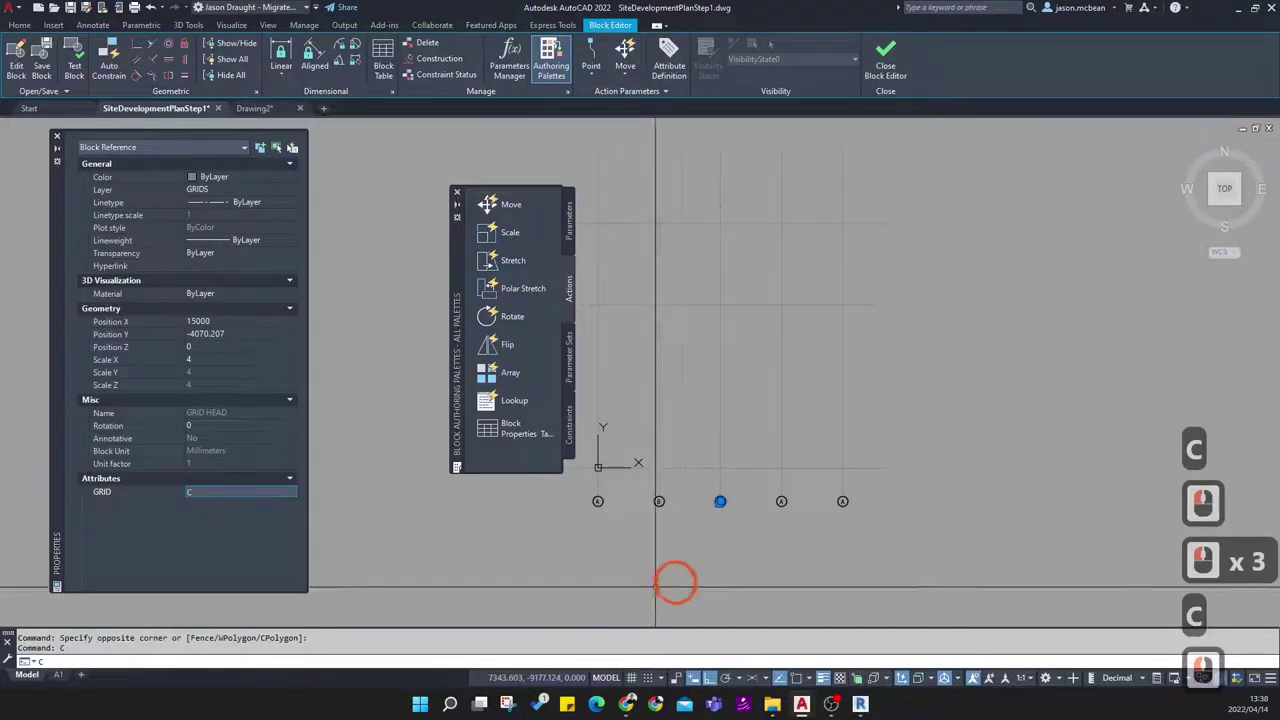
{"action": "scroll", "coordinate": [743, 517], "scroll_direction": "up", "scroll_amount": 3}
{"action": "key", "text": "Escape"}
{"action": "key", "text": "Escape"}
Set the GRID attribute of the fourth vertical grid line's head to D
{"action": "left_click", "coordinate": [811, 437]}
{"action": "left_click", "coordinate": [883, 520]}
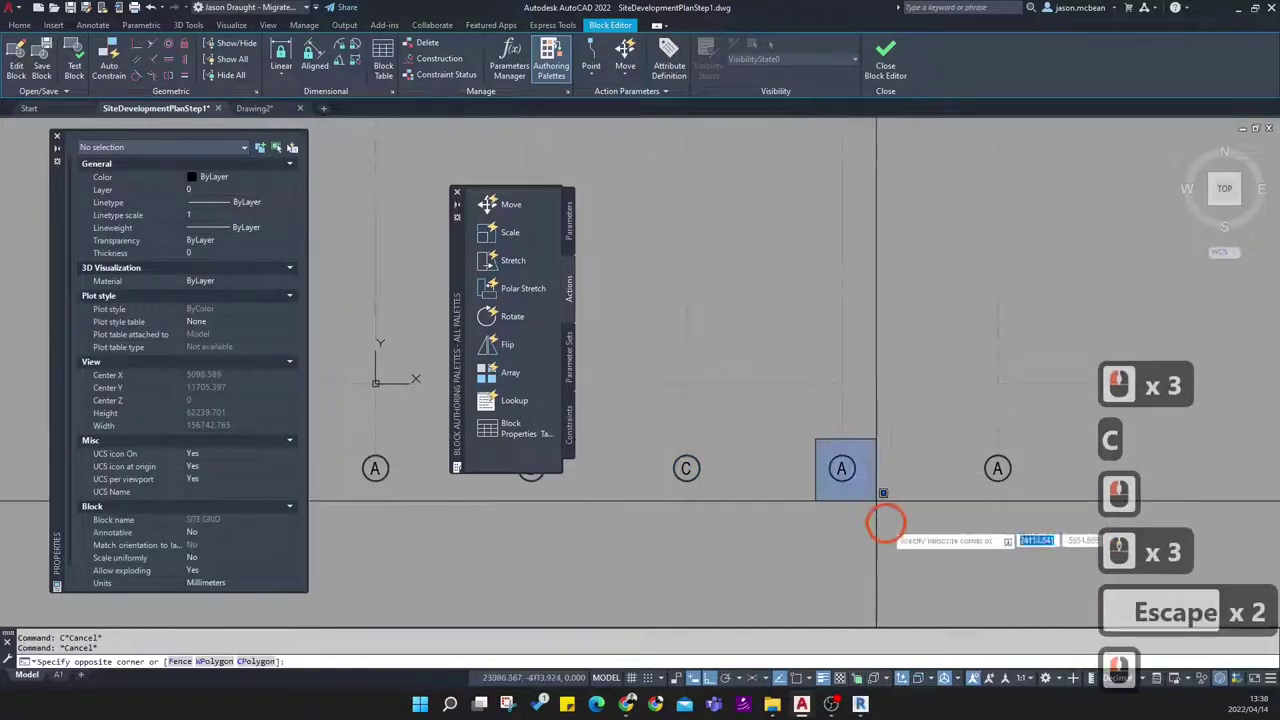
{"action": "left_click", "coordinate": [247, 490]}
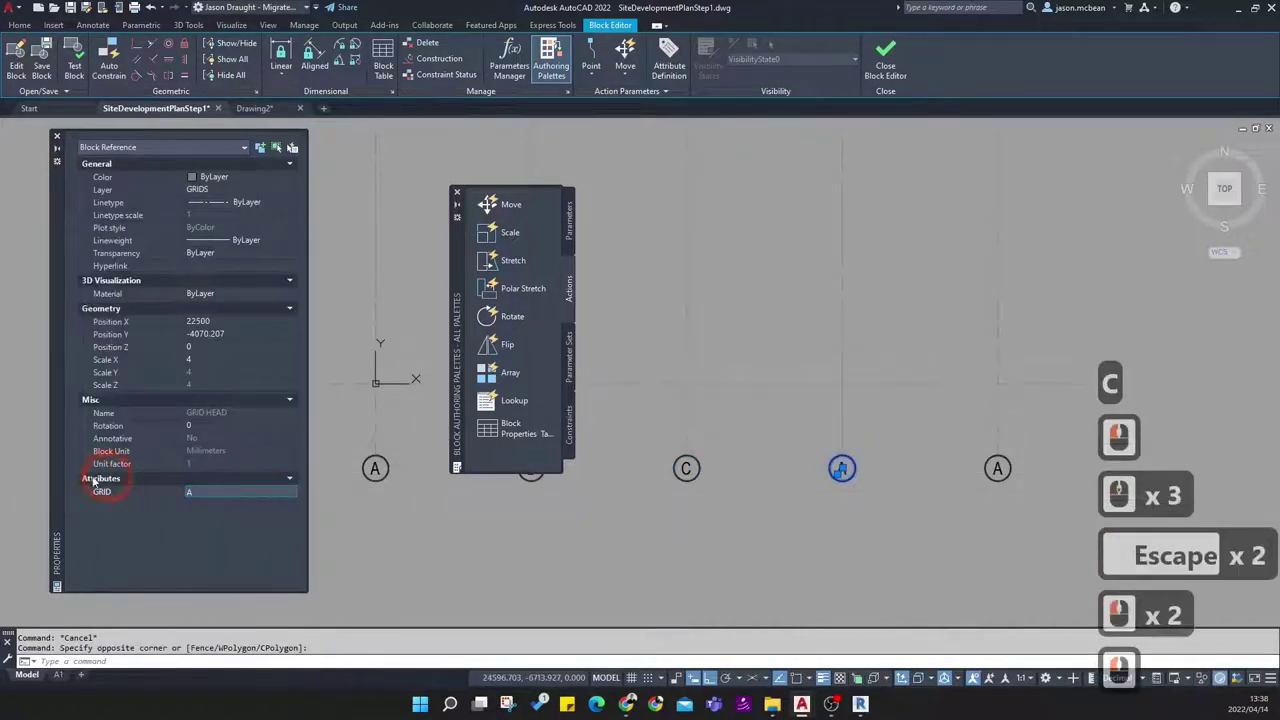
{"action": "type", "text": "D"}
{"action": "left_click", "coordinate": [632, 543]}
{"action": "double_click", "coordinate": [224, 498]}
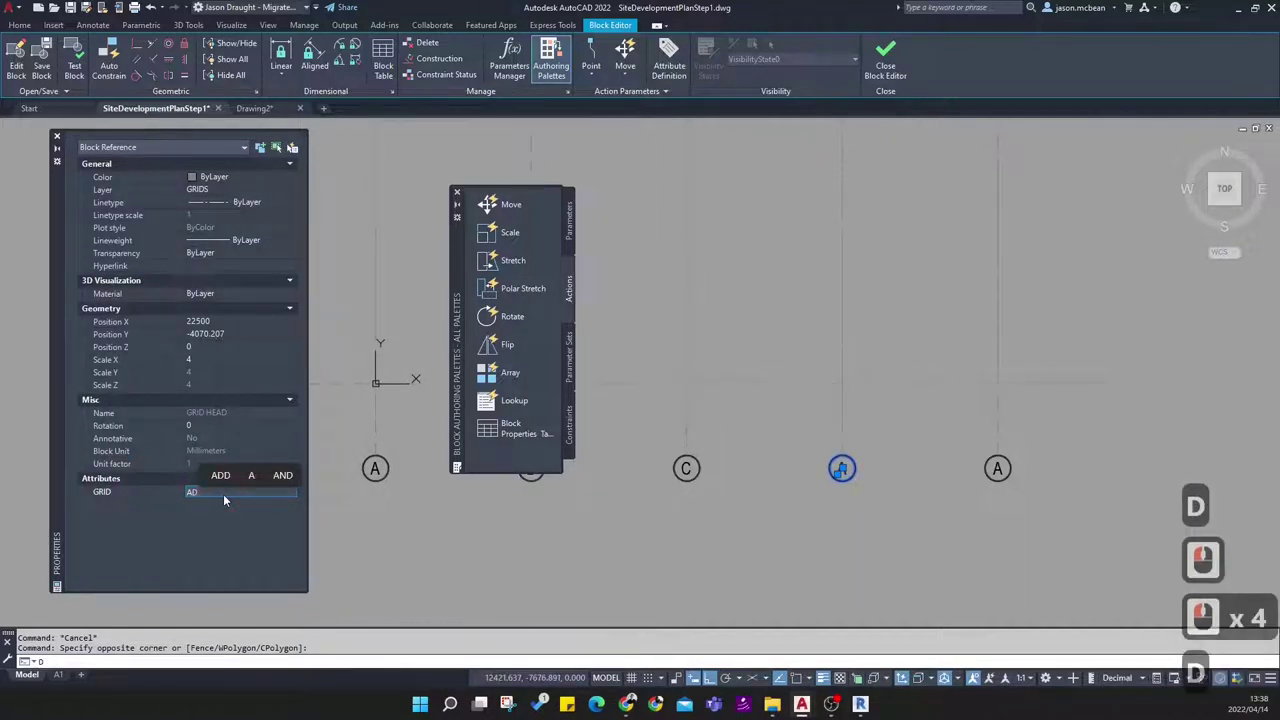
{"action": "key", "text": "BackSpace"}
{"action": "key", "text": "BackSpace"}
{"action": "key", "text": "BackSpace"}
{"action": "type", "text": "D"}
{"action": "left_click", "coordinate": [992, 480]}
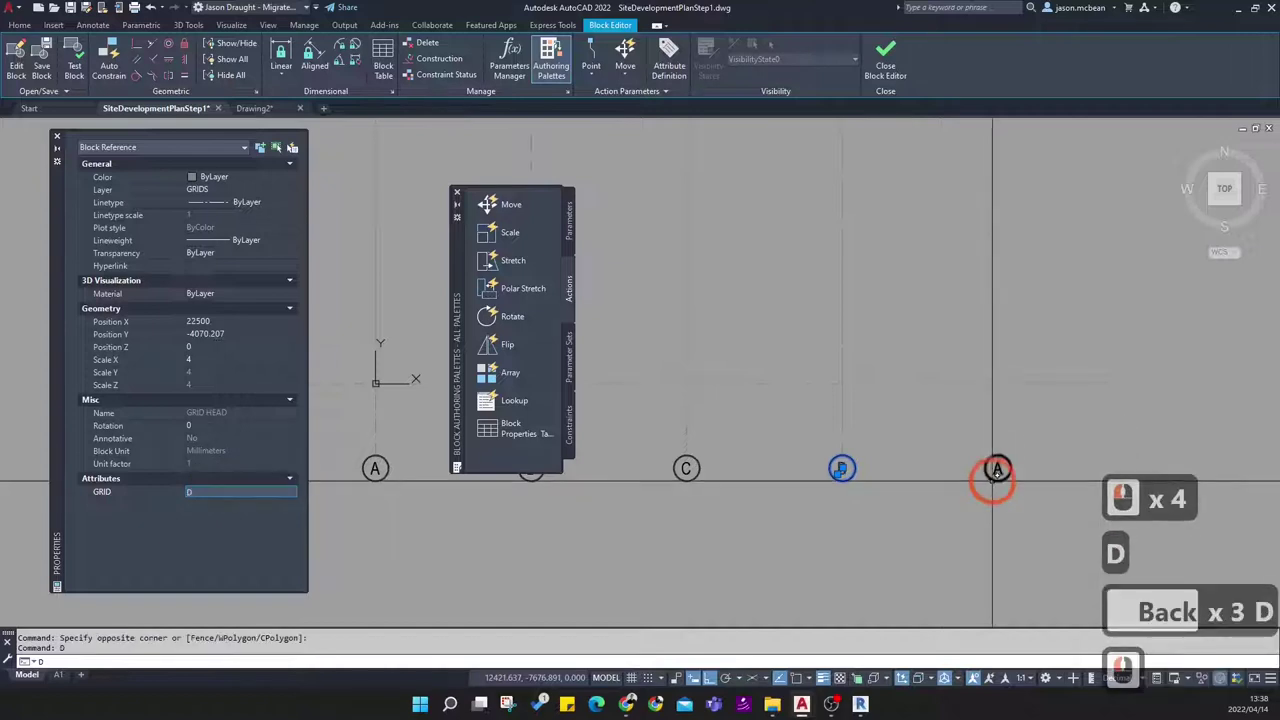
{"action": "left_click", "coordinate": [997, 468]}
{"action": "key", "text": "Escape"}
{"action": "key", "text": "Escape"}
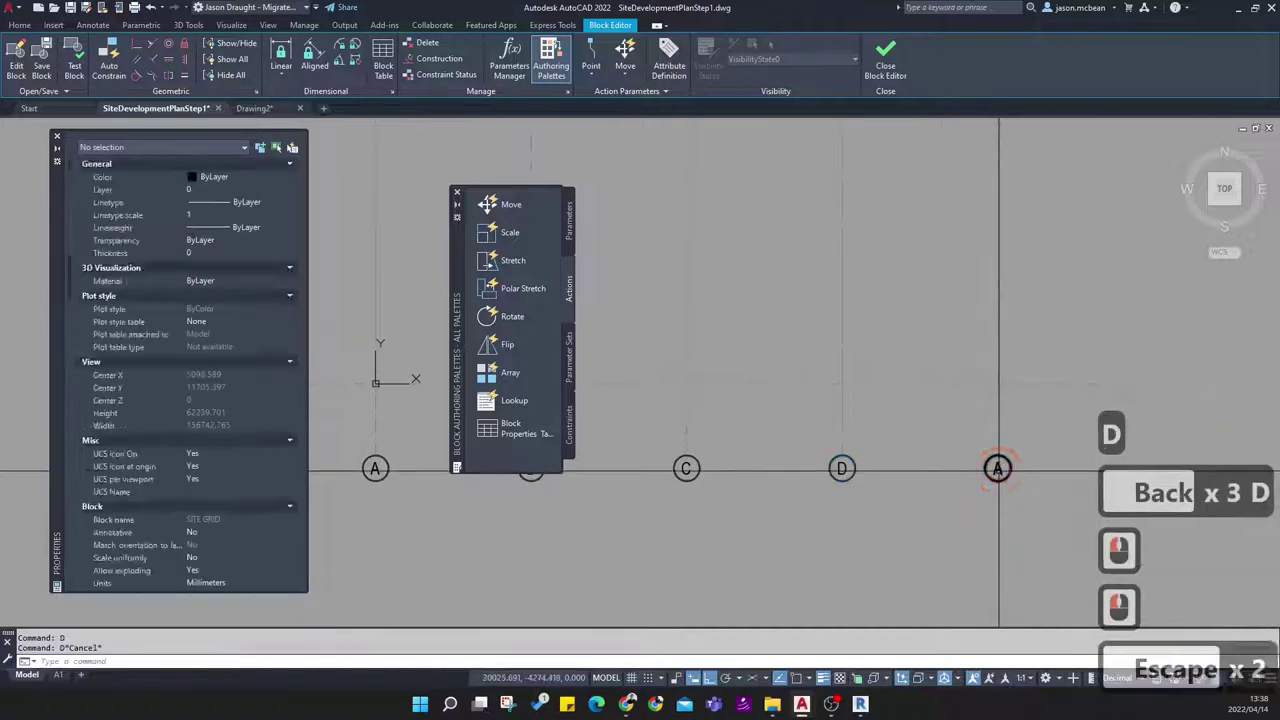
Set the GRID attribute of the fifth vertical grid line's head to E
{"action": "left_click", "coordinate": [997, 468]}
{"action": "left_click", "coordinate": [250, 486]}
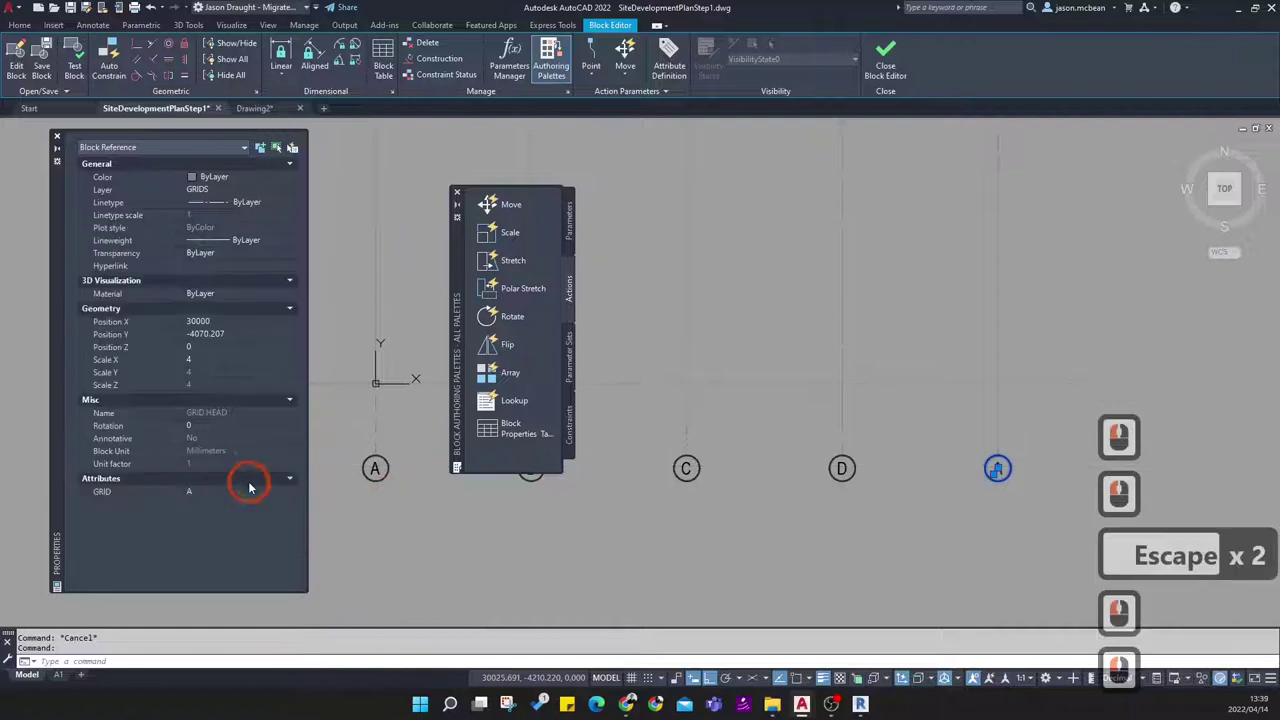
{"action": "left_click", "coordinate": [223, 491]}
{"action": "left_click", "coordinate": [222, 494]}
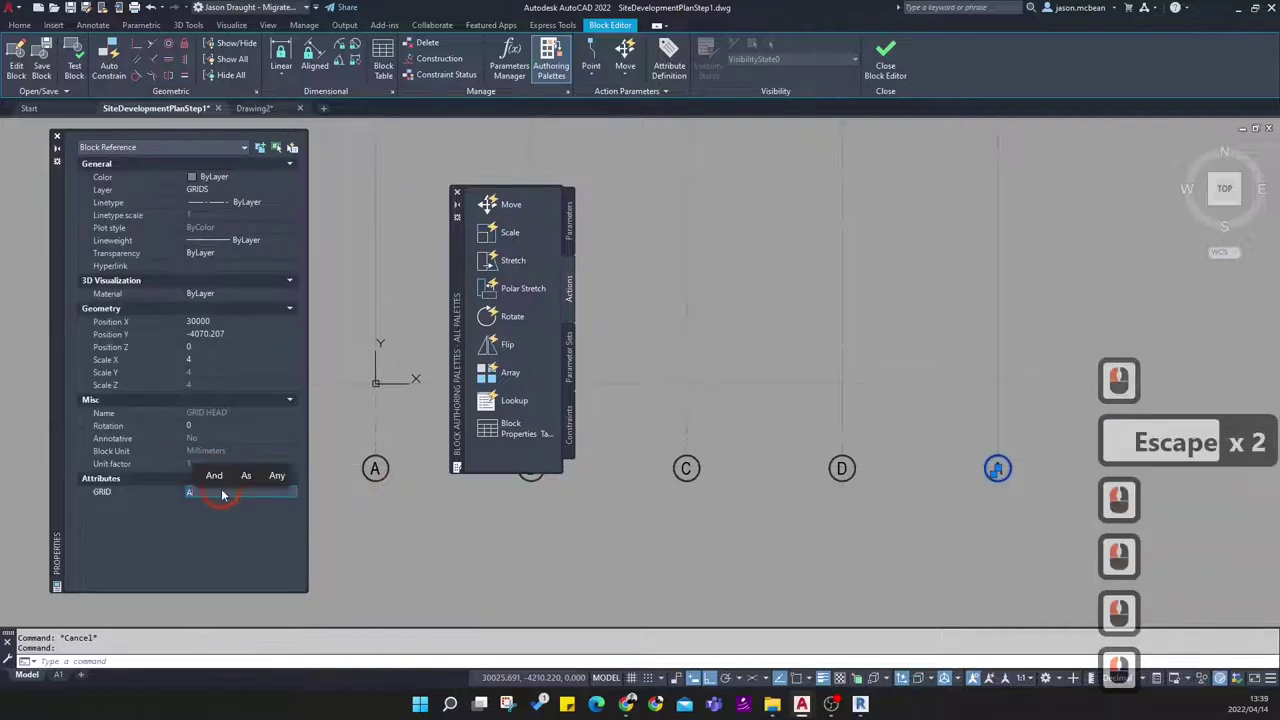
{"action": "left_click", "coordinate": [221, 488]}
{"action": "double_click", "coordinate": [220, 494]}
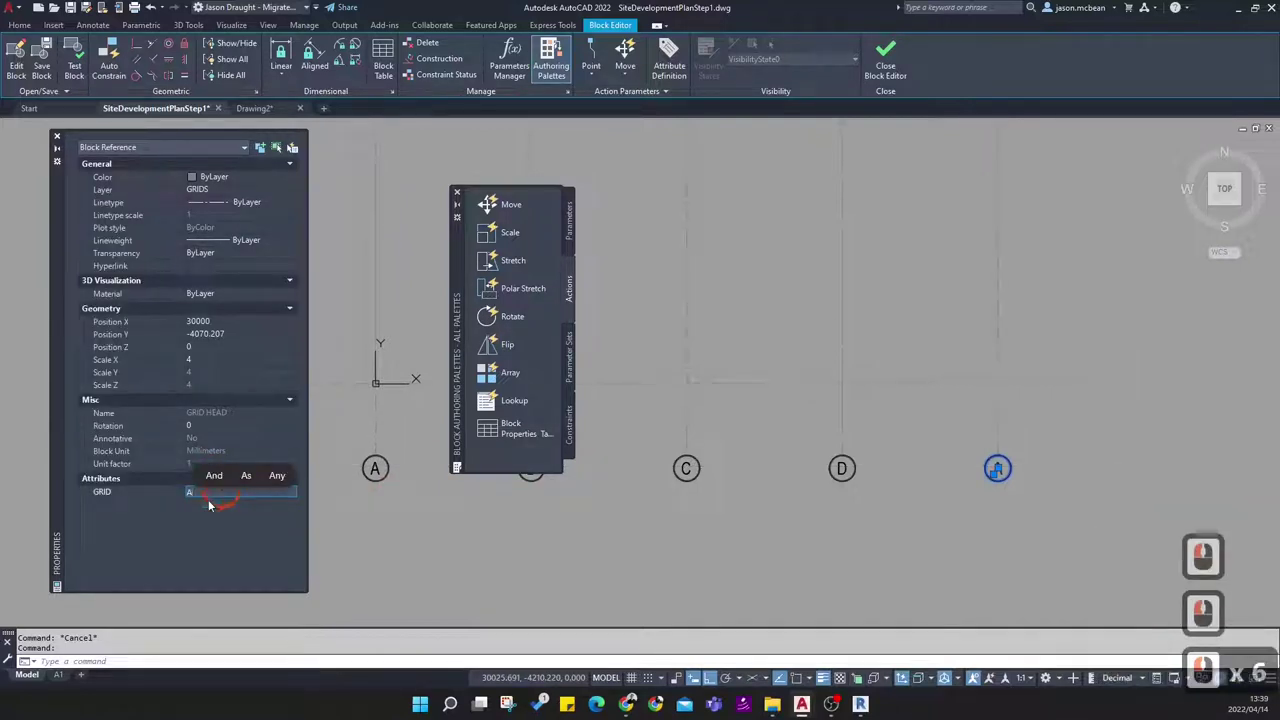
{"action": "left_click", "coordinate": [193, 494]}
{"action": "double_click", "coordinate": [193, 494]}
{"action": "left_click", "coordinate": [195, 495]}
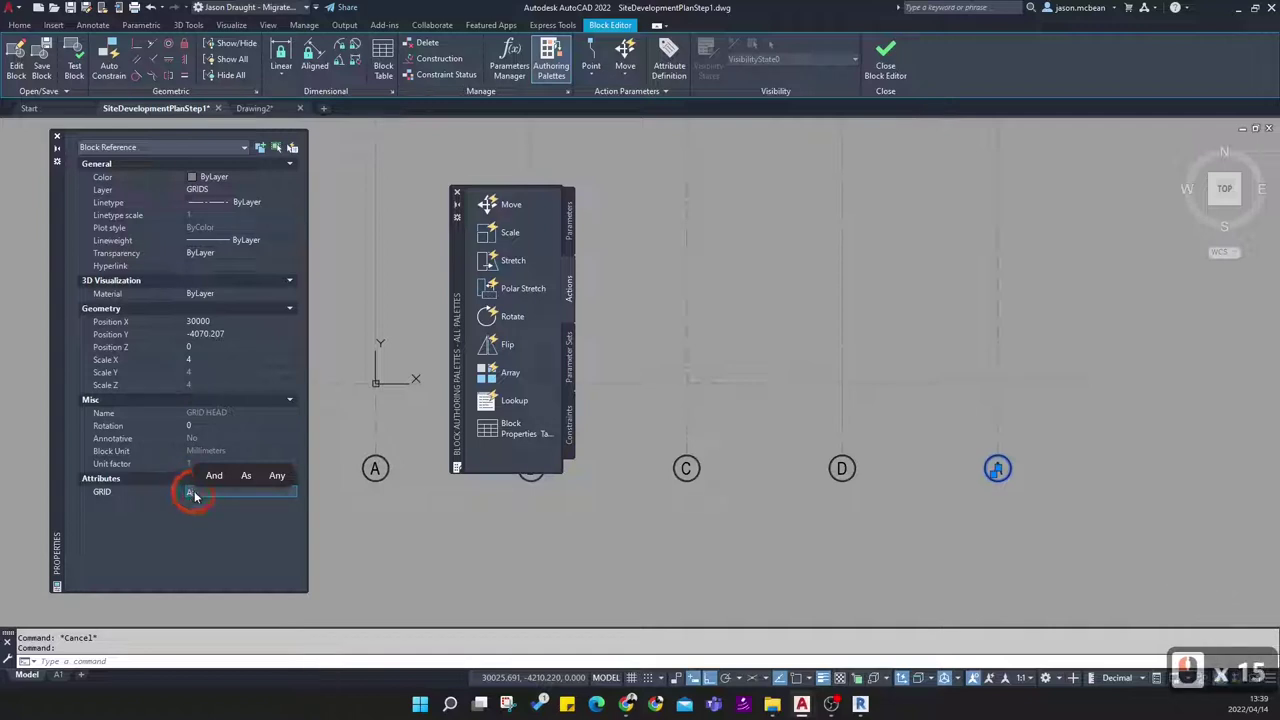
{"action": "key", "text": "BackSpace"}
{"action": "type", "text": "E"}
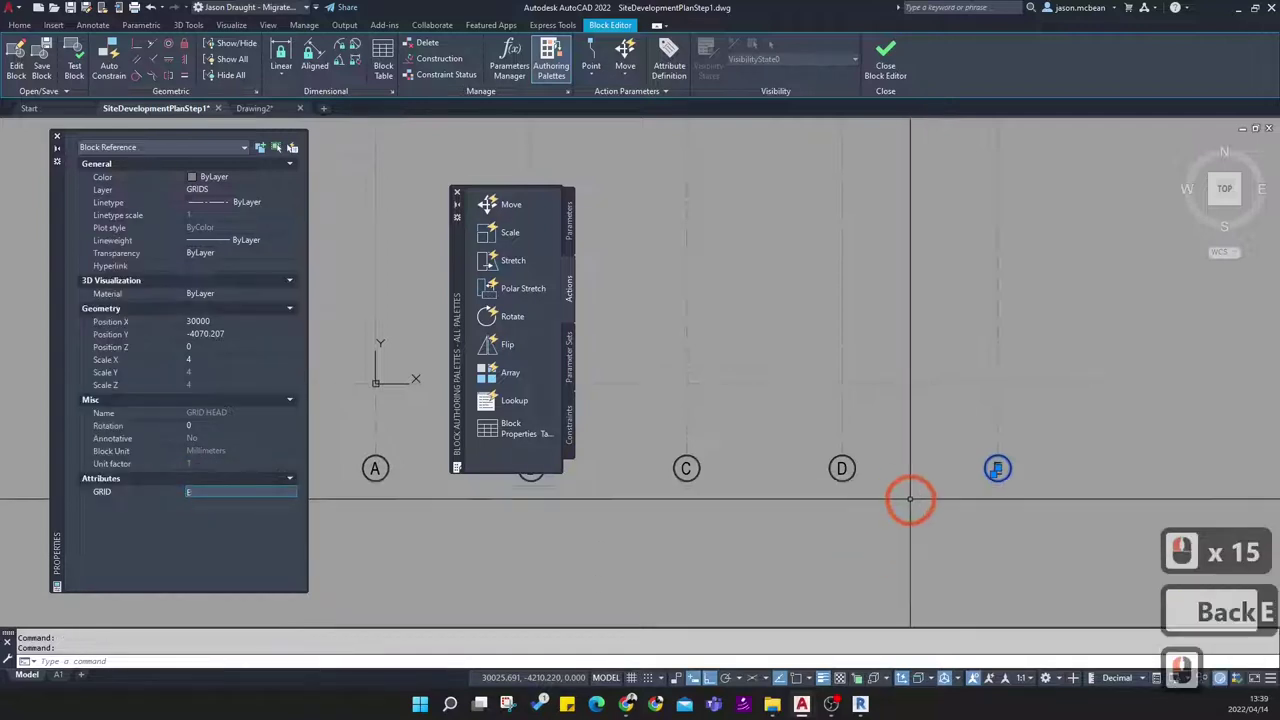
{"action": "scroll", "coordinate": [910, 498], "scroll_direction": "down", "scroll_amount": 3}
{"action": "key", "text": "Escape"}
{"action": "key", "text": "Escape"}
Close the Block Editor and save the changes to the SITE GRID block
{"action": "scroll", "coordinate": [755, 497], "scroll_direction": "up", "scroll_amount": 3}
{"action": "scroll", "coordinate": [769, 498], "scroll_direction": "down", "scroll_amount": 3}
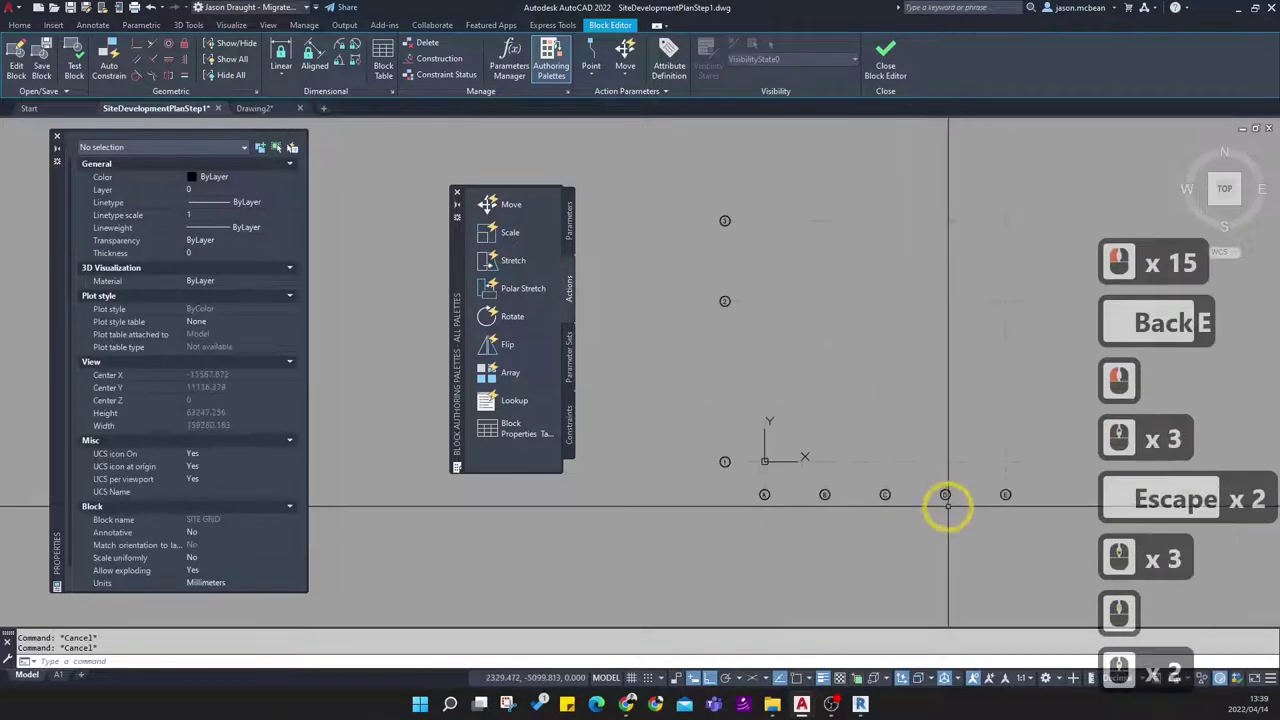
{"action": "left_click", "coordinate": [893, 55]}
{"action": "left_click", "coordinate": [574, 320]}
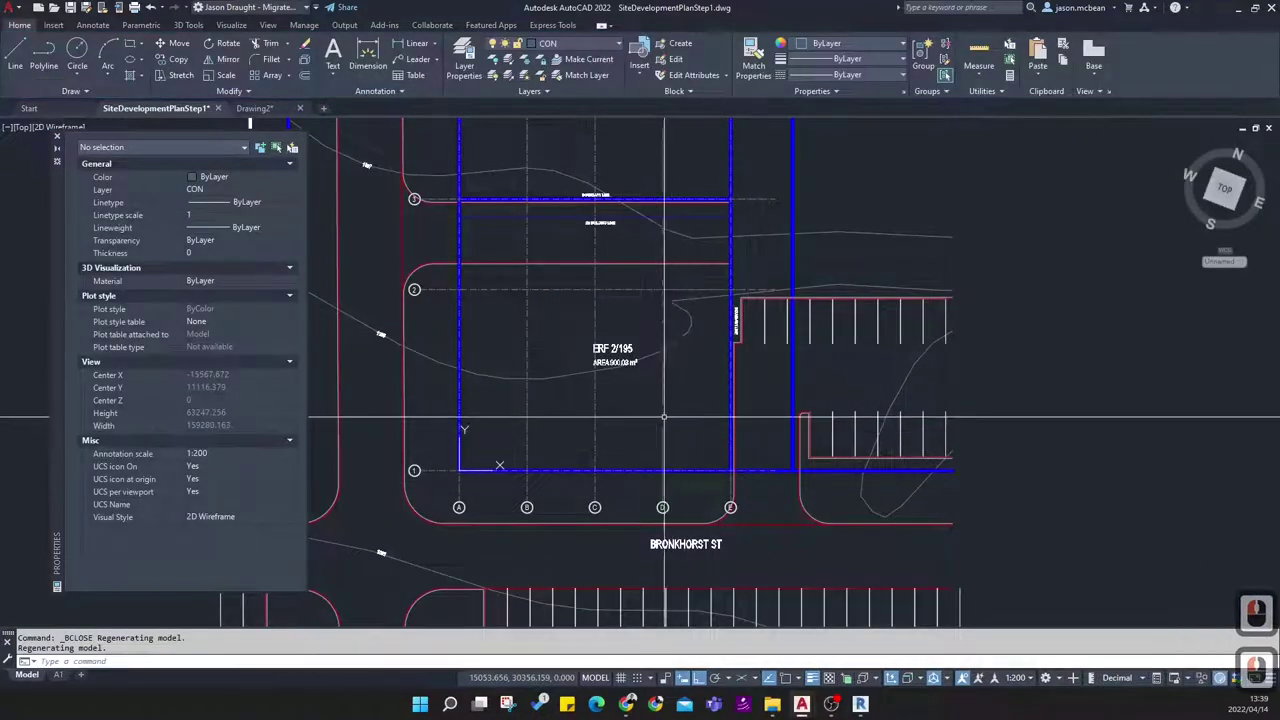
Reopen the SITE GRID block from the site plan in the Block Editor
{"action": "double_click", "coordinate": [660, 416]}
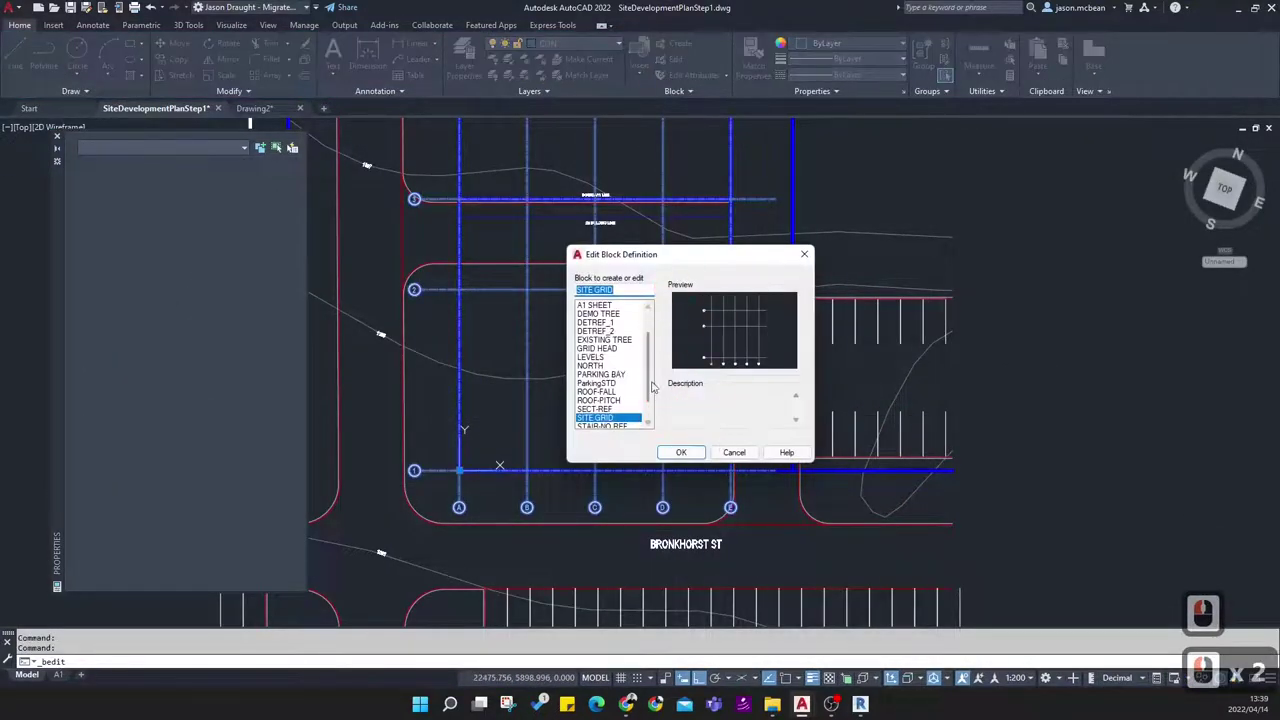
{"action": "left_click", "coordinate": [681, 453]}
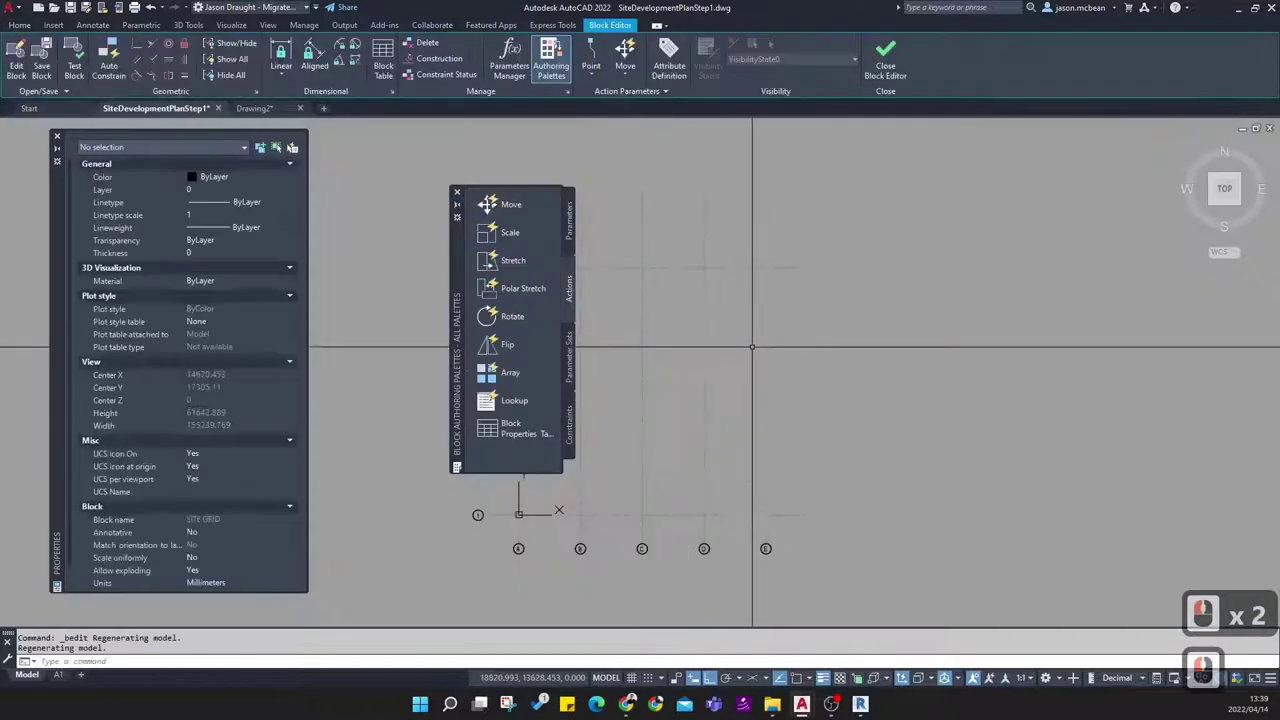
Close the Block Editor and return to the site plan with nothing selected
{"action": "left_click", "coordinate": [885, 55]}
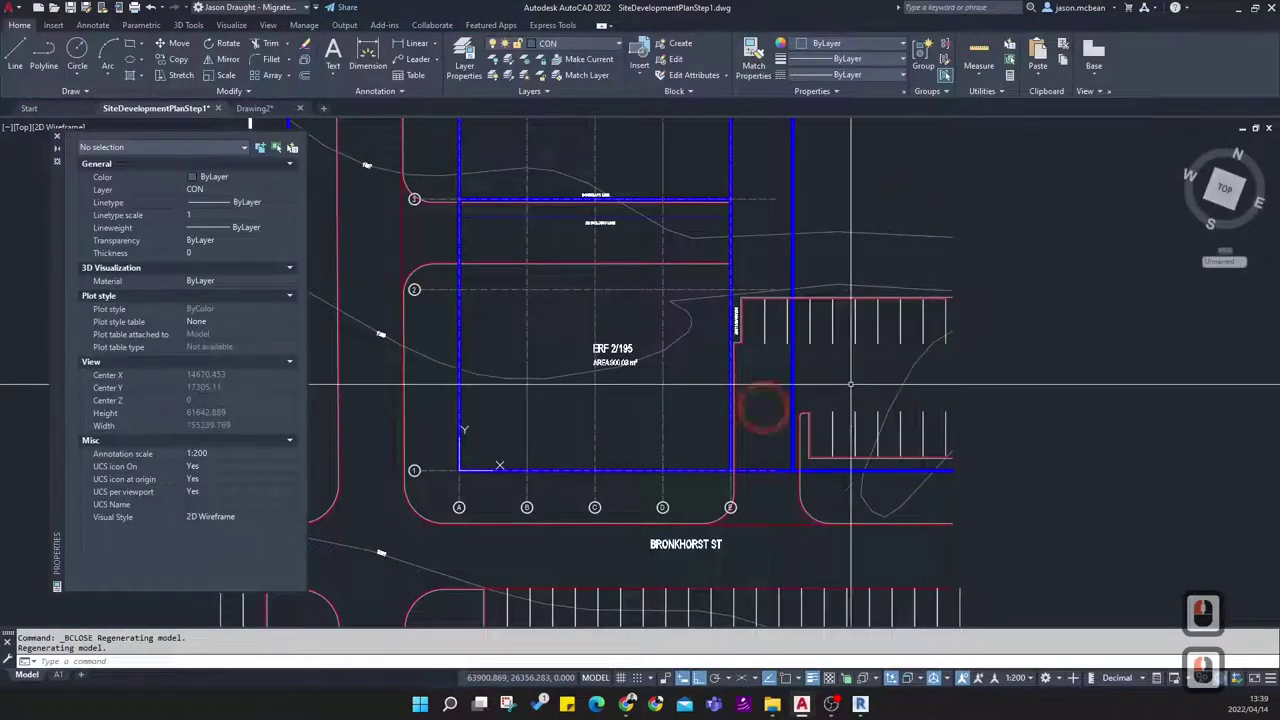
{"action": "left_click", "coordinate": [663, 398]}
{"action": "right_click", "coordinate": [664, 280]}
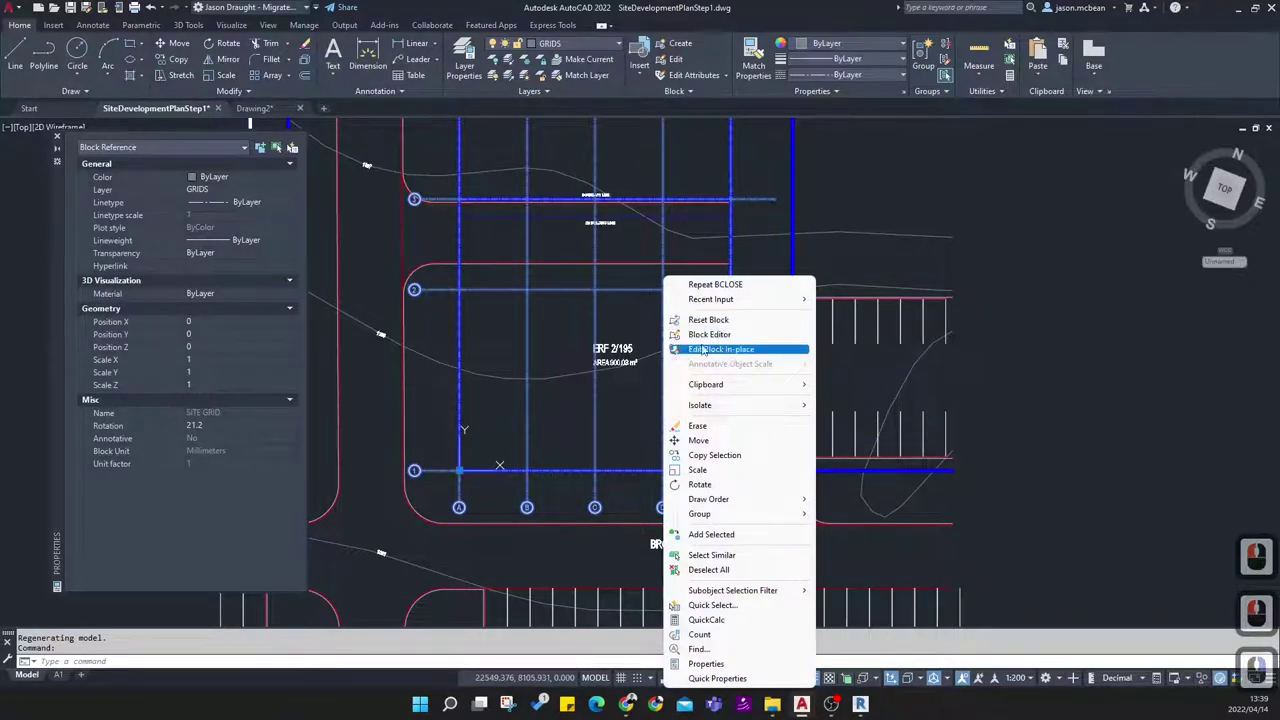
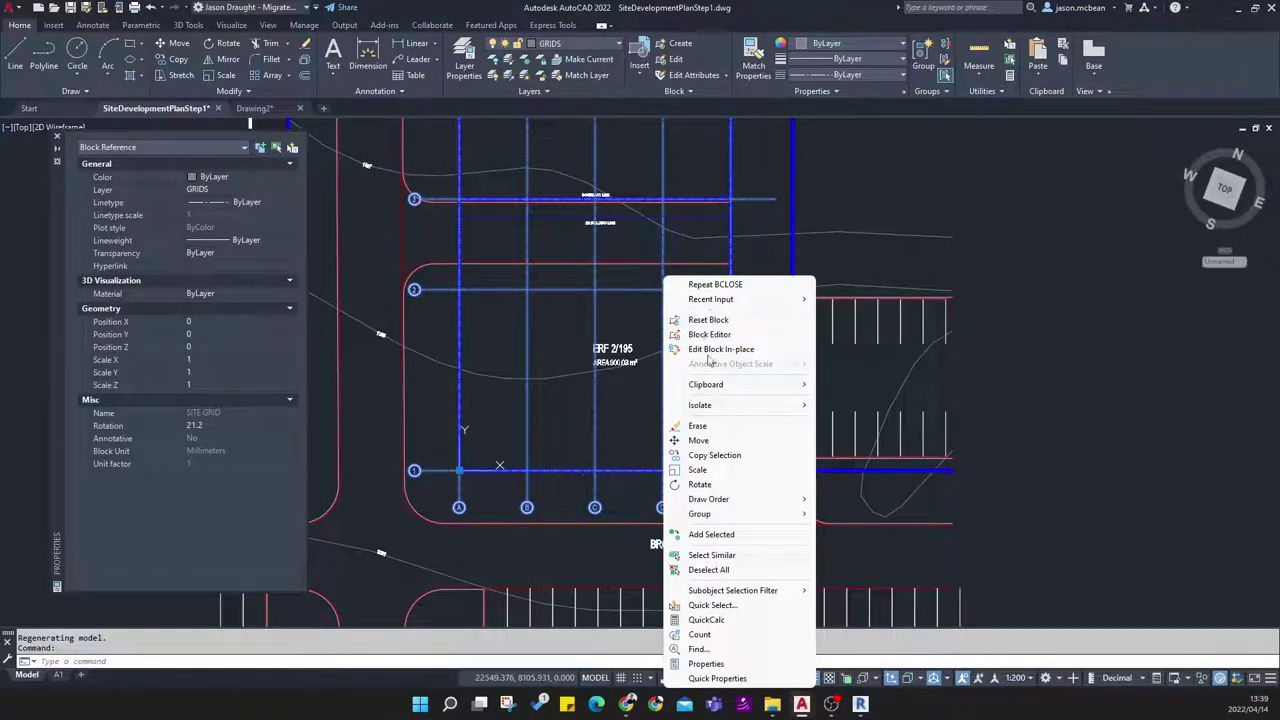
{"action": "key", "text": "Escape"}
{"action": "key", "text": "Escape"}
{"action": "key", "text": "Escape"}
Turn on the Images layer to show the site context images
{"action": "scroll", "coordinate": [551, 420], "scroll_direction": "down", "scroll_amount": 3}
{"action": "middle_click_drag", "start_coordinate": [552, 420], "coordinate": [570, 437]}
{"action": "scroll", "coordinate": [674, 420], "scroll_direction": "down", "scroll_amount": 3}
{"action": "middle_click_drag", "start_coordinate": [742, 424], "coordinate": [717, 411]}
{"action": "scroll", "coordinate": [637, 408], "scroll_direction": "up", "scroll_amount": 4}
{"action": "middle_click_drag", "start_coordinate": [864, 422], "coordinate": [580, 366]}
{"action": "scroll", "coordinate": [580, 367], "scroll_direction": "down", "scroll_amount": 5}
{"action": "mouse_move", "coordinate": [819, 429]}
{"action": "middle_mouse_down"}
{"action": "mouse_move", "coordinate": [549, 378]}
{"action": "mouse_move", "coordinate": [563, 376]}
{"action": "middle_mouse_up"}
{"action": "left_click", "coordinate": [464, 60]}
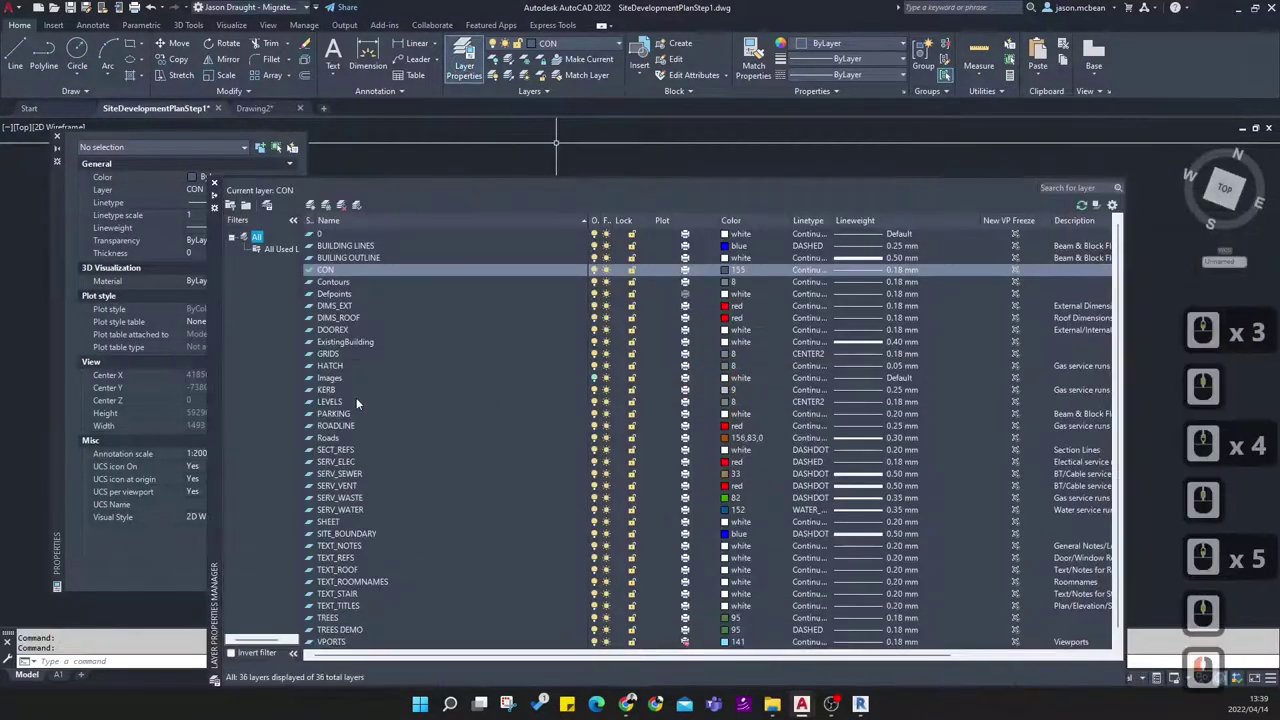
{"action": "left_click", "coordinate": [331, 378]}
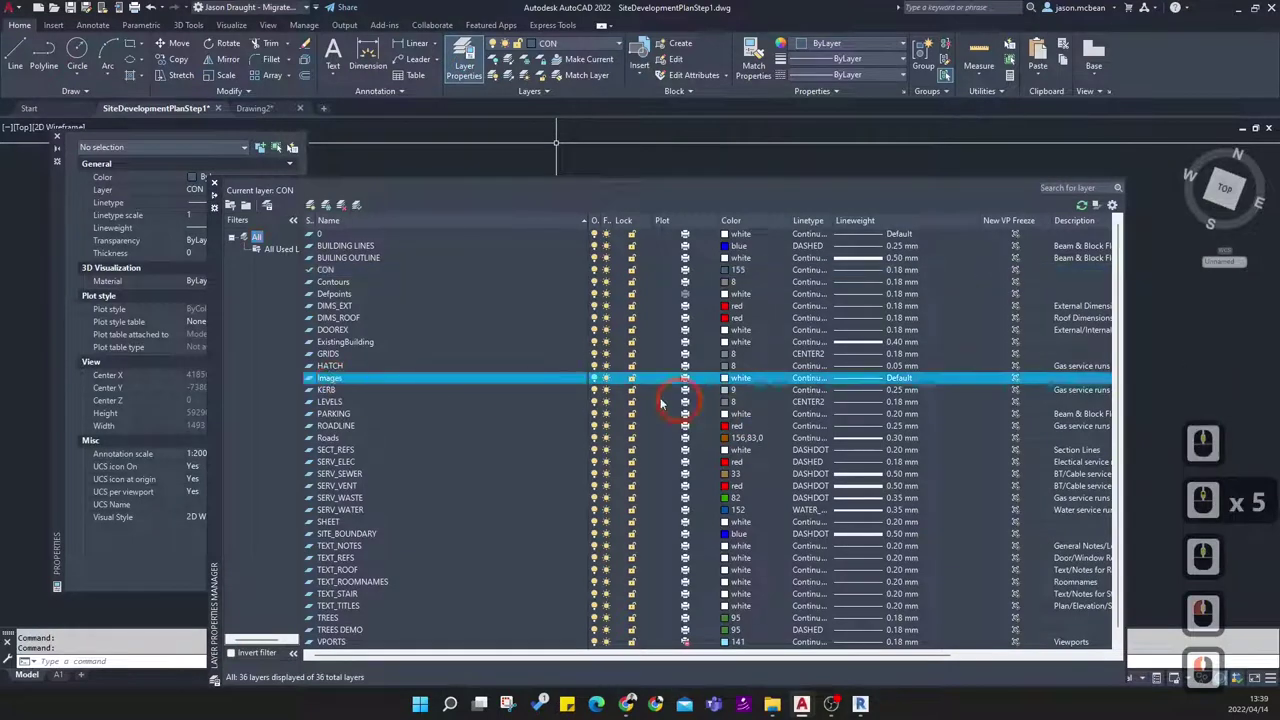
{"action": "left_click", "coordinate": [595, 379]}
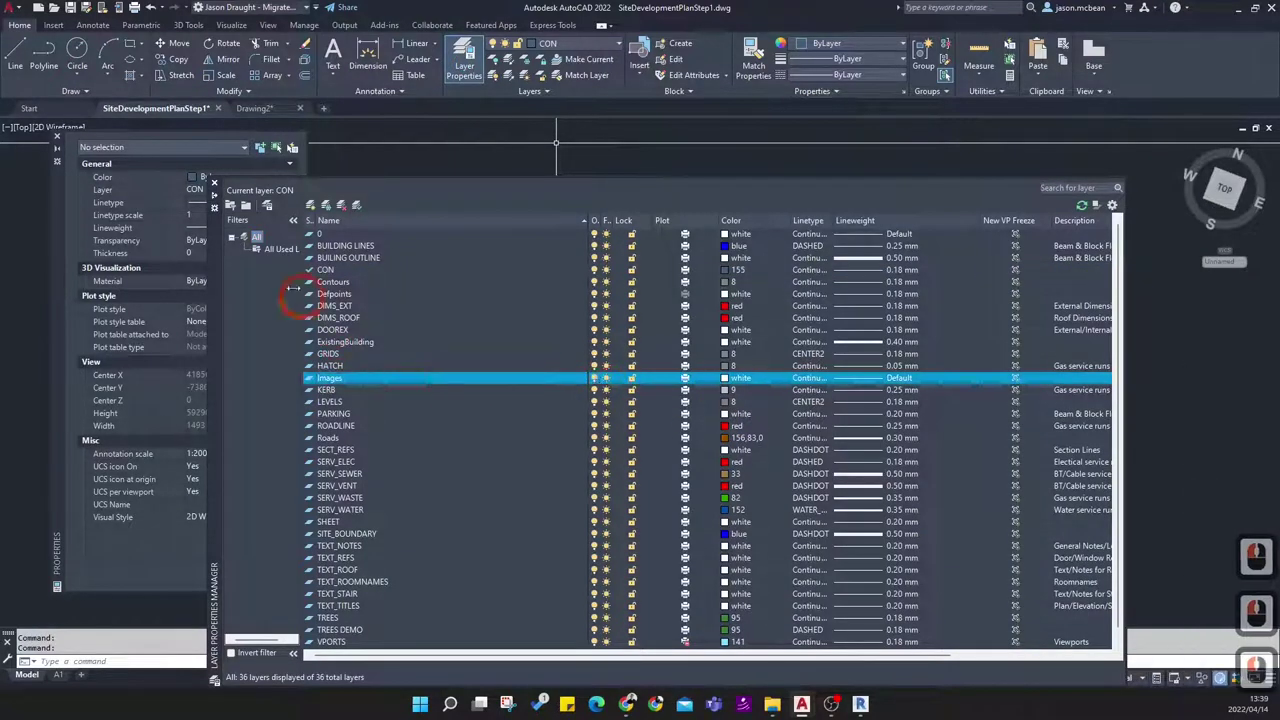
{"action": "left_click", "coordinate": [213, 187]}
Try erasing the uppermost raster image over the original site context drawing
{"action": "scroll", "coordinate": [1038, 441], "scroll_direction": "up", "scroll_amount": 5}
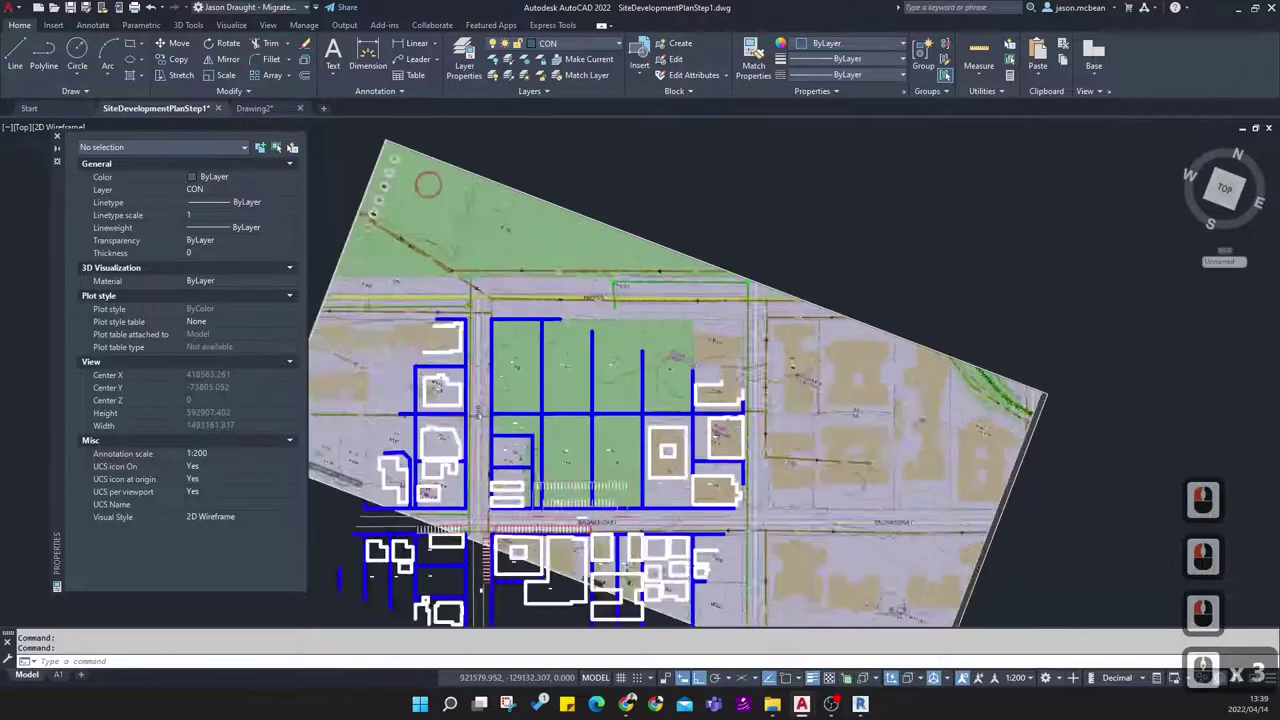
{"action": "left_click", "coordinate": [1017, 362]}
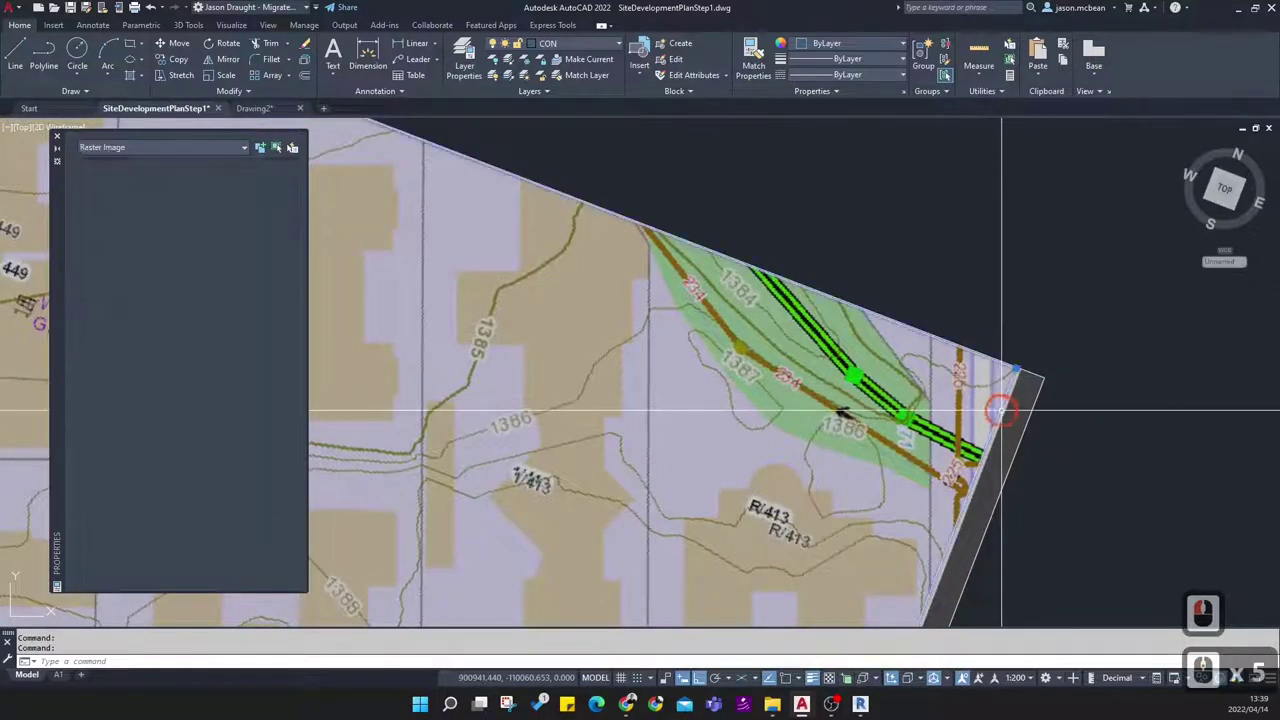
{"action": "scroll", "coordinate": [1017, 362], "scroll_direction": "down", "scroll_amount": 3}
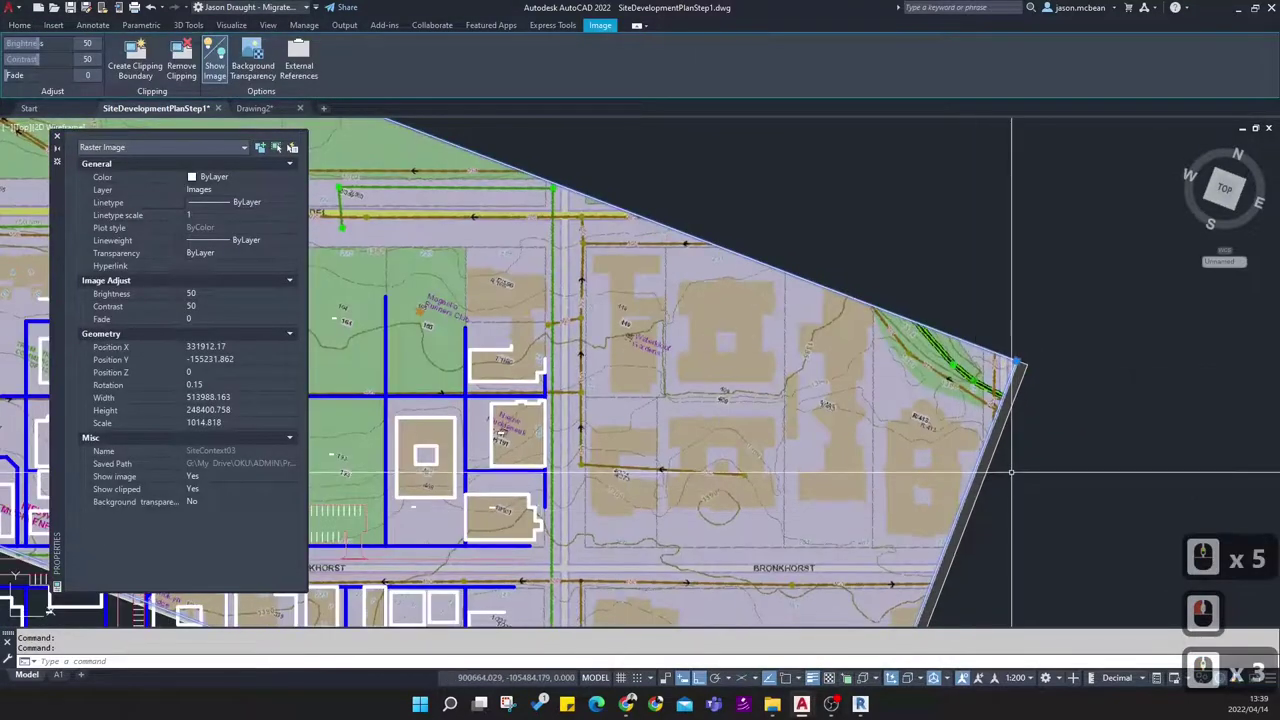
{"action": "key", "text": "Delete"}
{"action": "left_click", "coordinate": [1031, 409]}
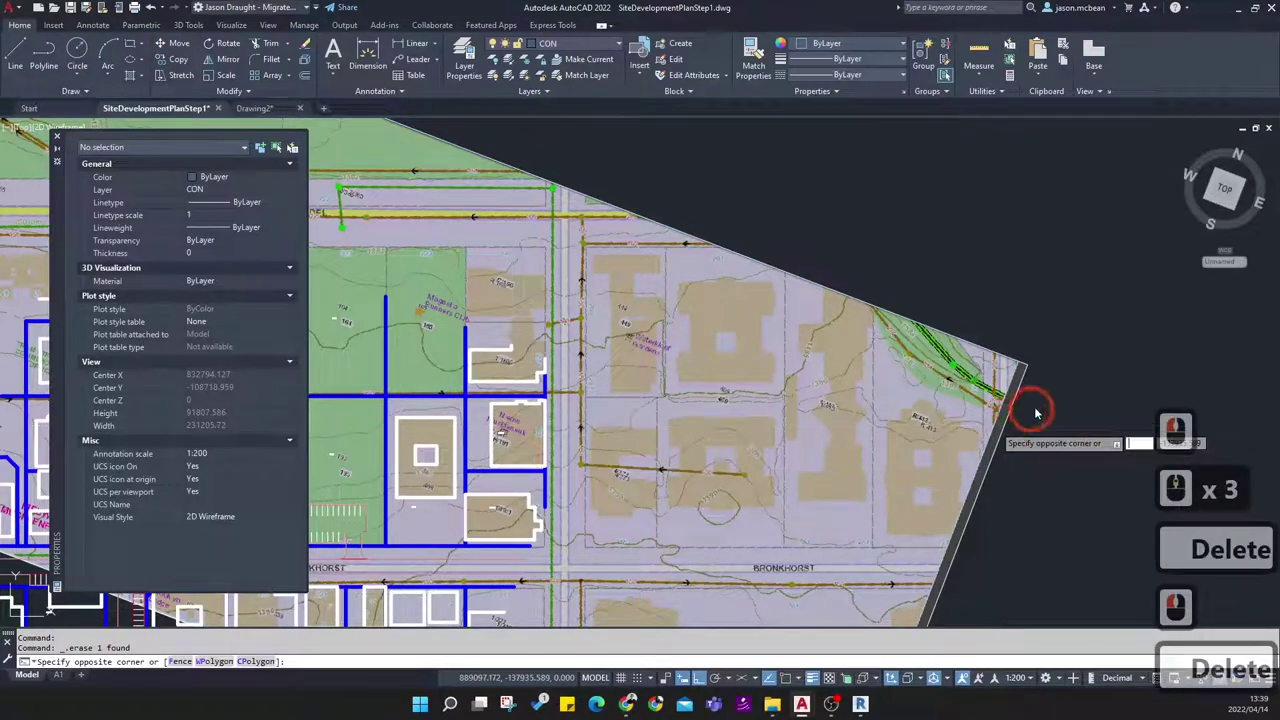
{"action": "left_click", "coordinate": [1071, 351]}
{"action": "key", "text": "Escape"}
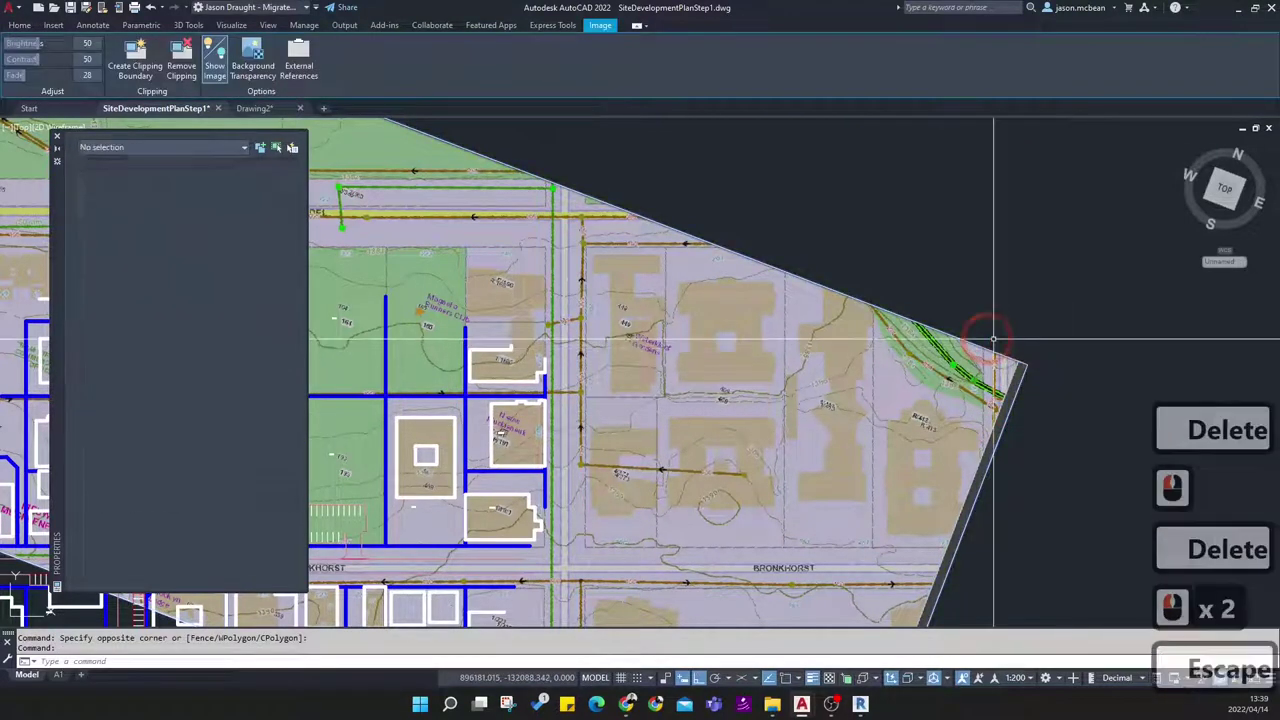
Undo the image deletion, the zoom and the Images layer change
{"action": "key", "text": "ctrl+z"}
{"action": "key", "text": "ctrl+z"}
{"action": "key", "text": "ctrl+z"}
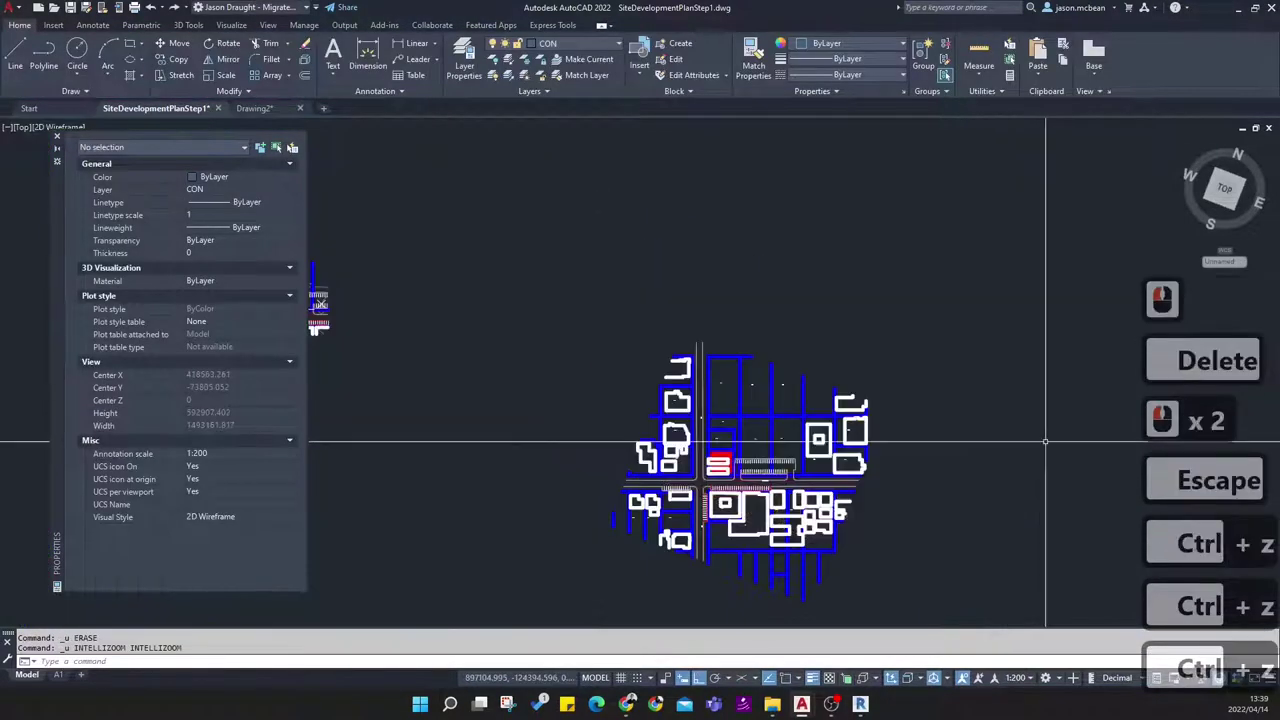
Turn the Images layer back on in the layer properties
{"action": "type", "text": "R"}
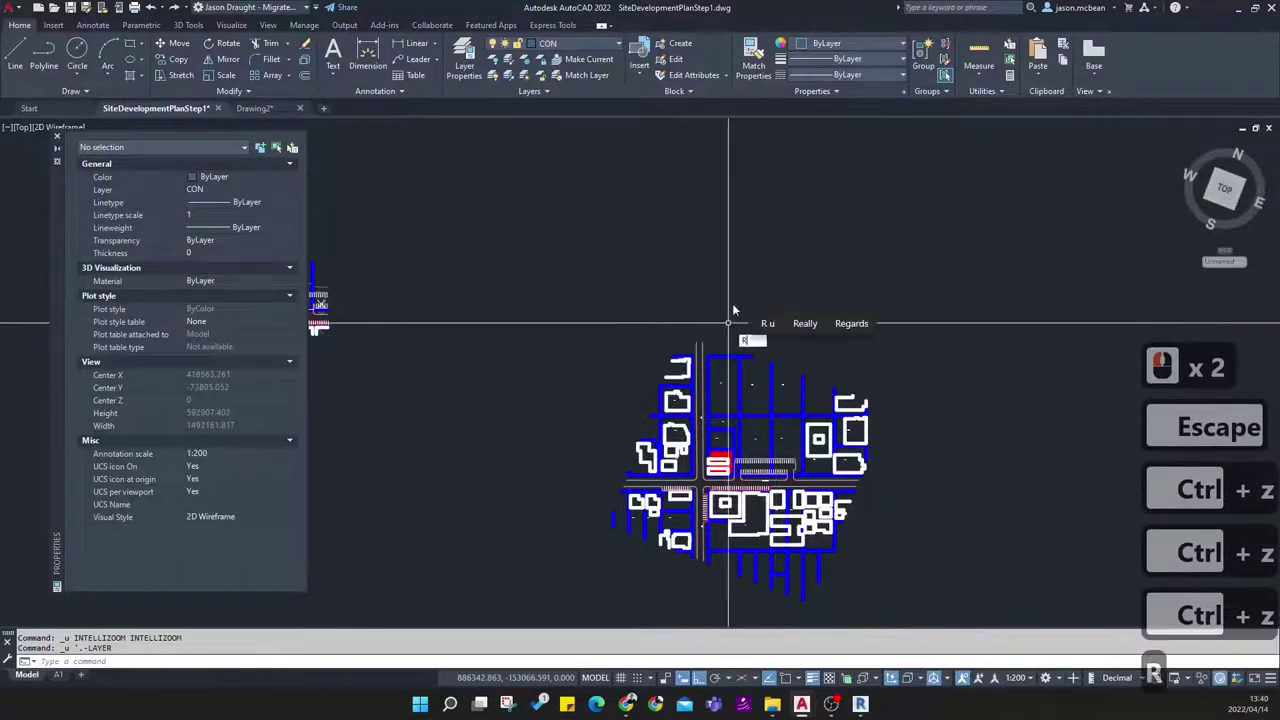
{"action": "left_click", "coordinate": [500, 243]}
{"action": "left_click", "coordinate": [464, 62]}
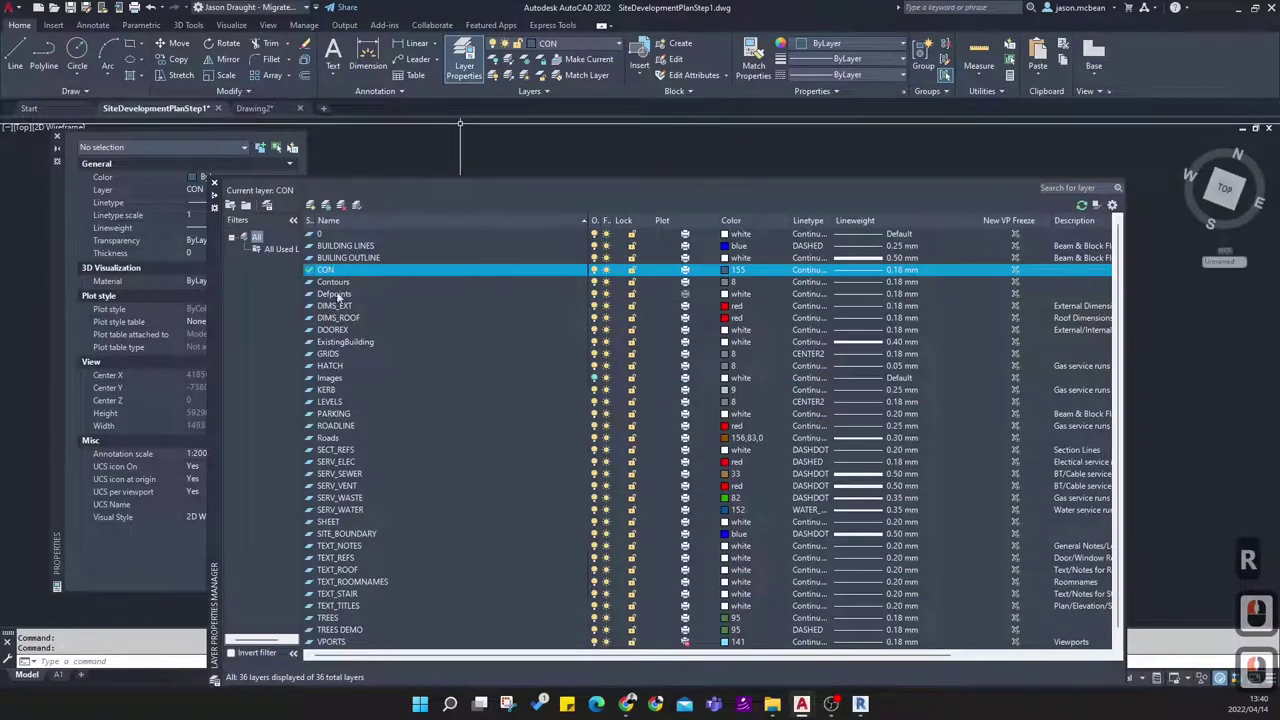
{"action": "left_click", "coordinate": [597, 381]}
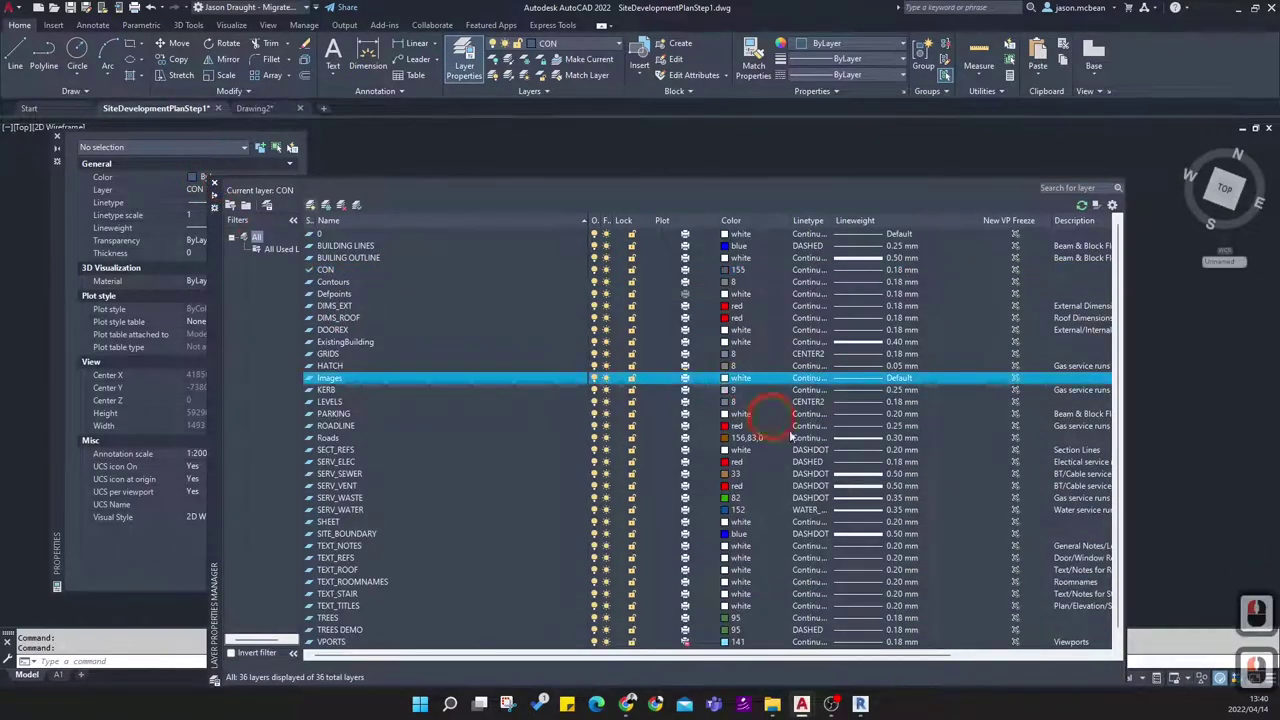
{"action": "left_click", "coordinate": [214, 185]}
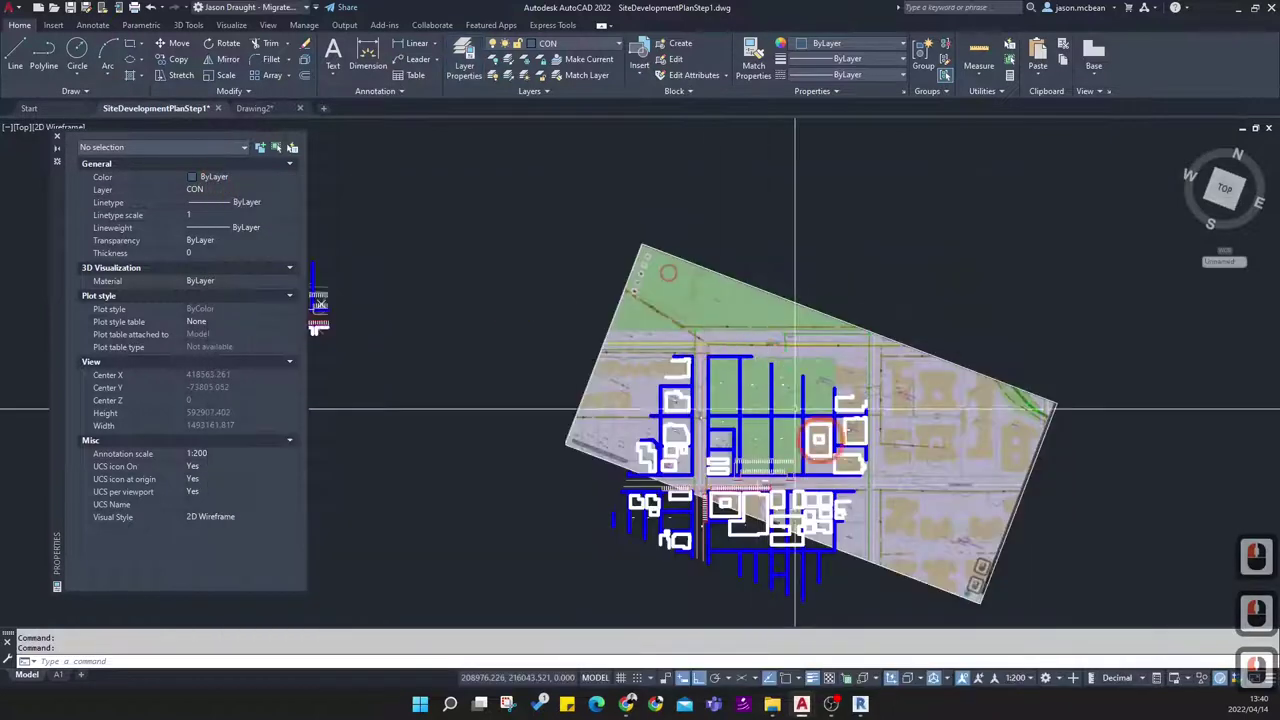
Erase the services and contour map image so the aerial photo beneath it is exposed
{"action": "key", "text": "Escape"}
{"action": "scroll", "coordinate": [1016, 432], "scroll_direction": "up", "scroll_amount": 3}
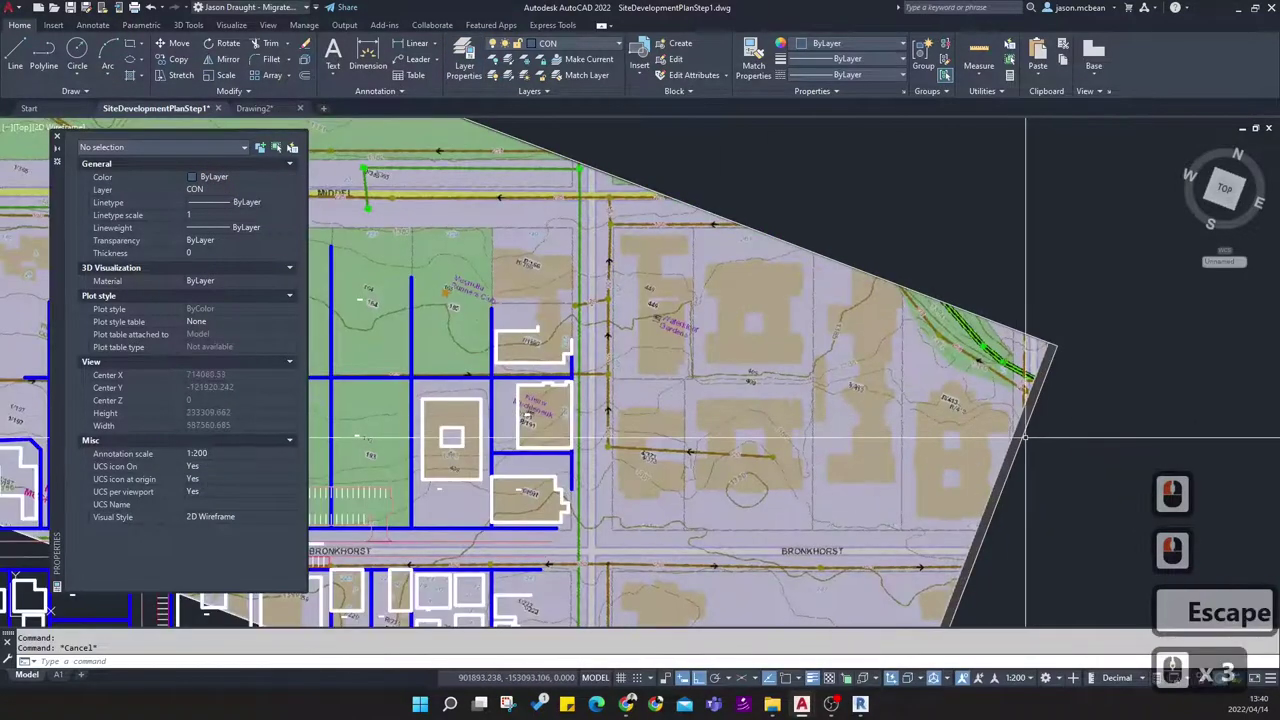
{"action": "left_click", "coordinate": [1025, 437]}
{"action": "key", "text": "Delete"}
{"action": "scroll", "coordinate": [979, 407], "scroll_direction": "down", "scroll_amount": 2}
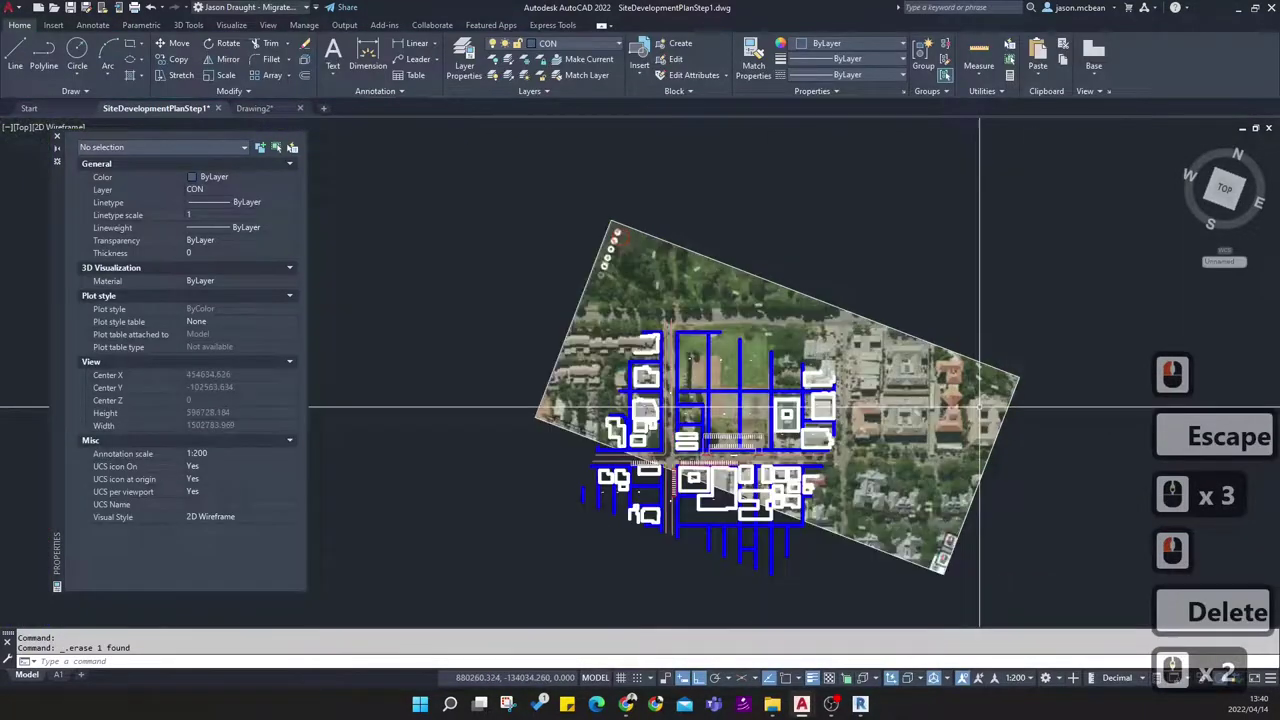
Start copying the SiteContext03 aerial image, with object snaps on and the base point at the south-west boundary corner of erf 1/195
{"action": "scroll", "coordinate": [725, 332], "scroll_direction": "up", "scroll_amount": 5}
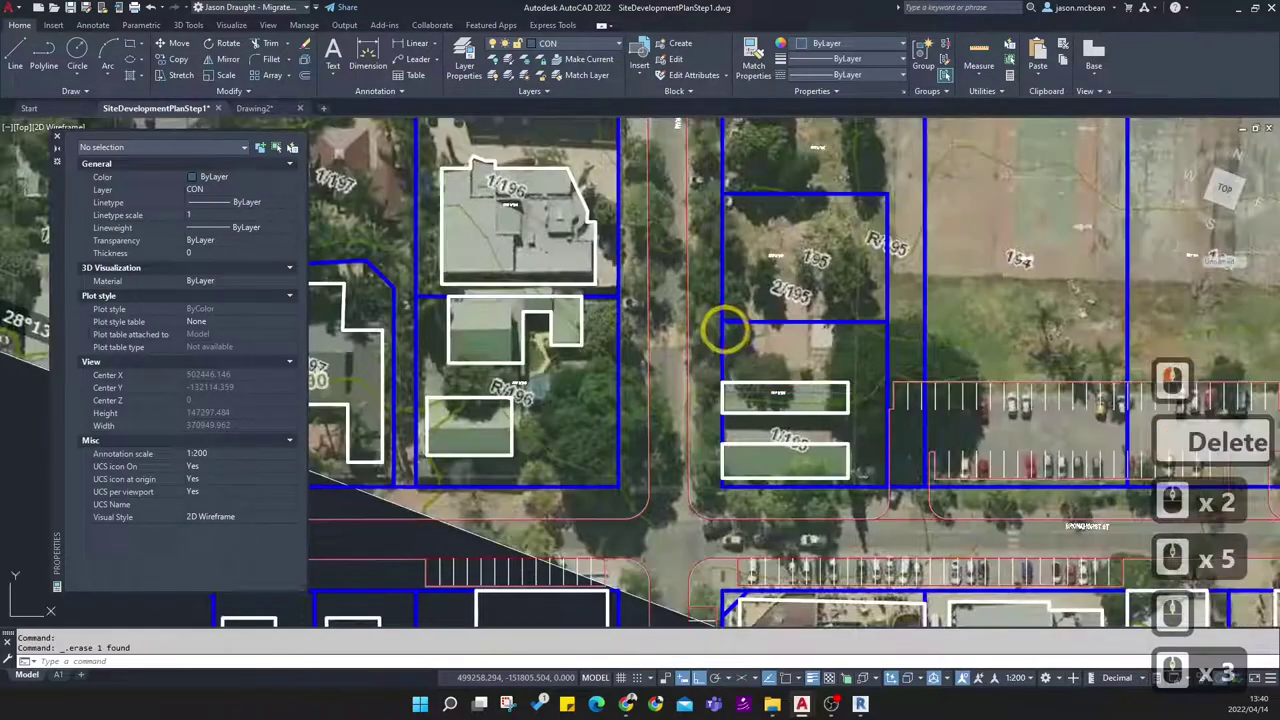
{"action": "scroll", "coordinate": [543, 345], "scroll_direction": "down", "scroll_amount": 3}
{"action": "left_click", "coordinate": [390, 332]}
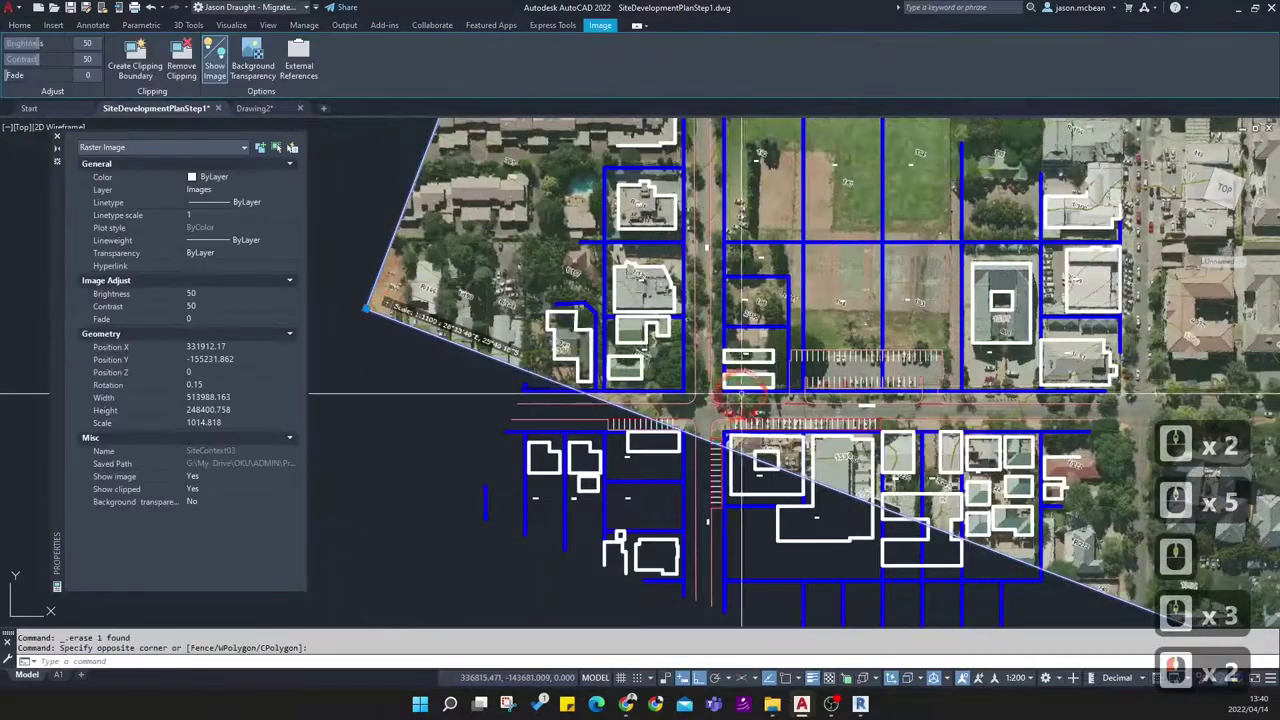
{"action": "scroll", "coordinate": [722, 385], "scroll_direction": "up", "scroll_amount": 2}
{"action": "scroll", "coordinate": [741, 397], "scroll_direction": "up", "scroll_amount": 2}
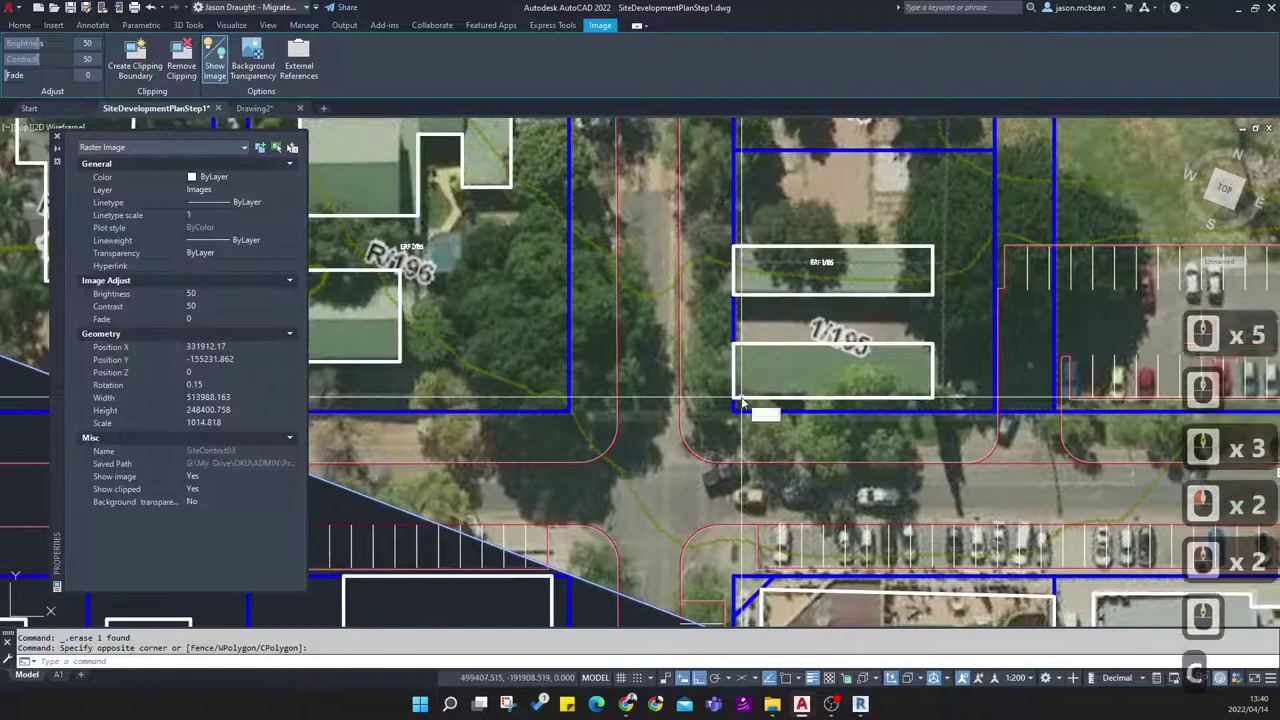
{"action": "key", "text": "Return"}
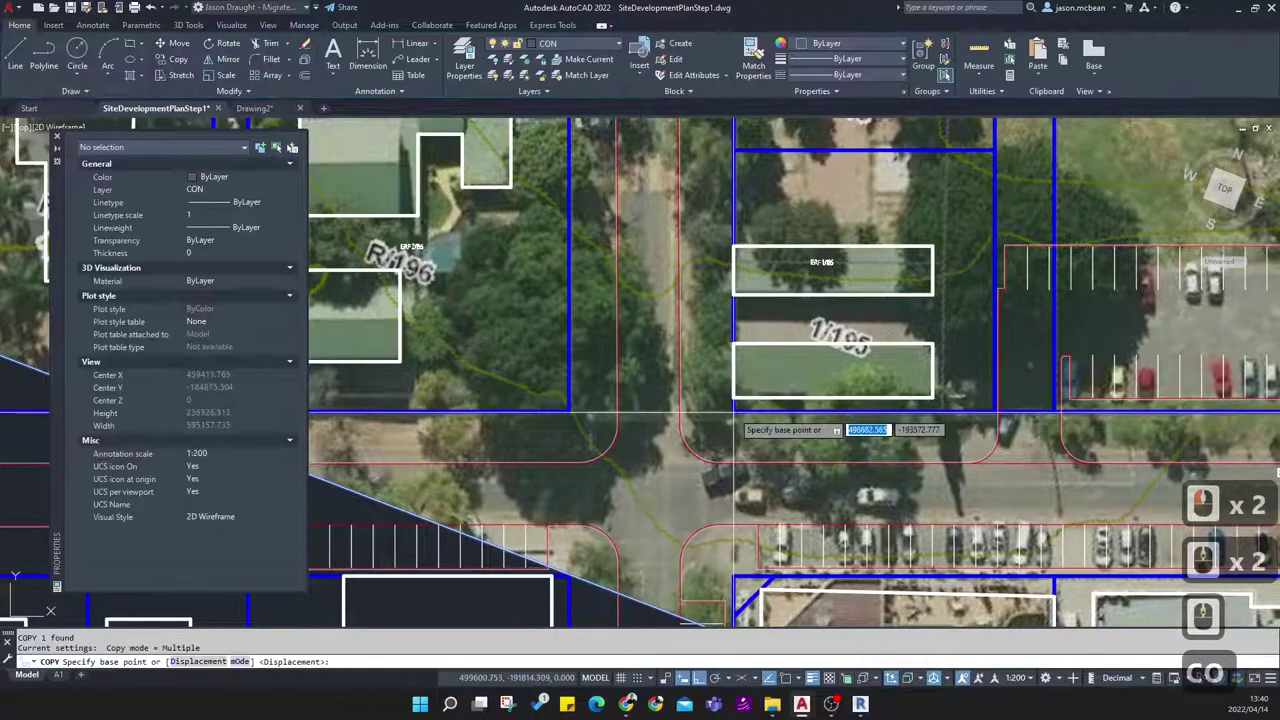
{"action": "key", "text": "F4"}
{"action": "key", "text": "F3"}
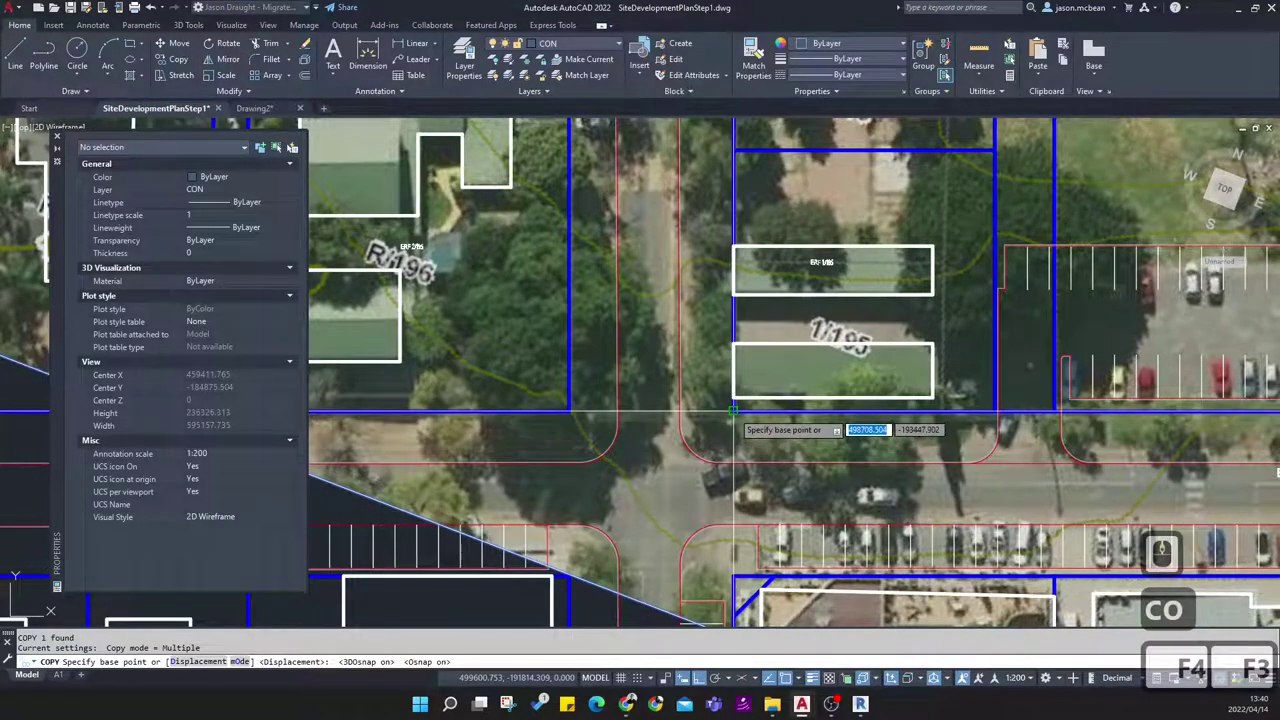
{"action": "left_click", "coordinate": [737, 408]}
Place the aerial image copy with ortho off at the site's grid A and grid 1 corner, and end the Copy command
{"action": "scroll", "coordinate": [740, 400], "scroll_direction": "down", "scroll_amount": 8}
{"action": "scroll", "coordinate": [757, 380], "scroll_direction": "up", "scroll_amount": 5}
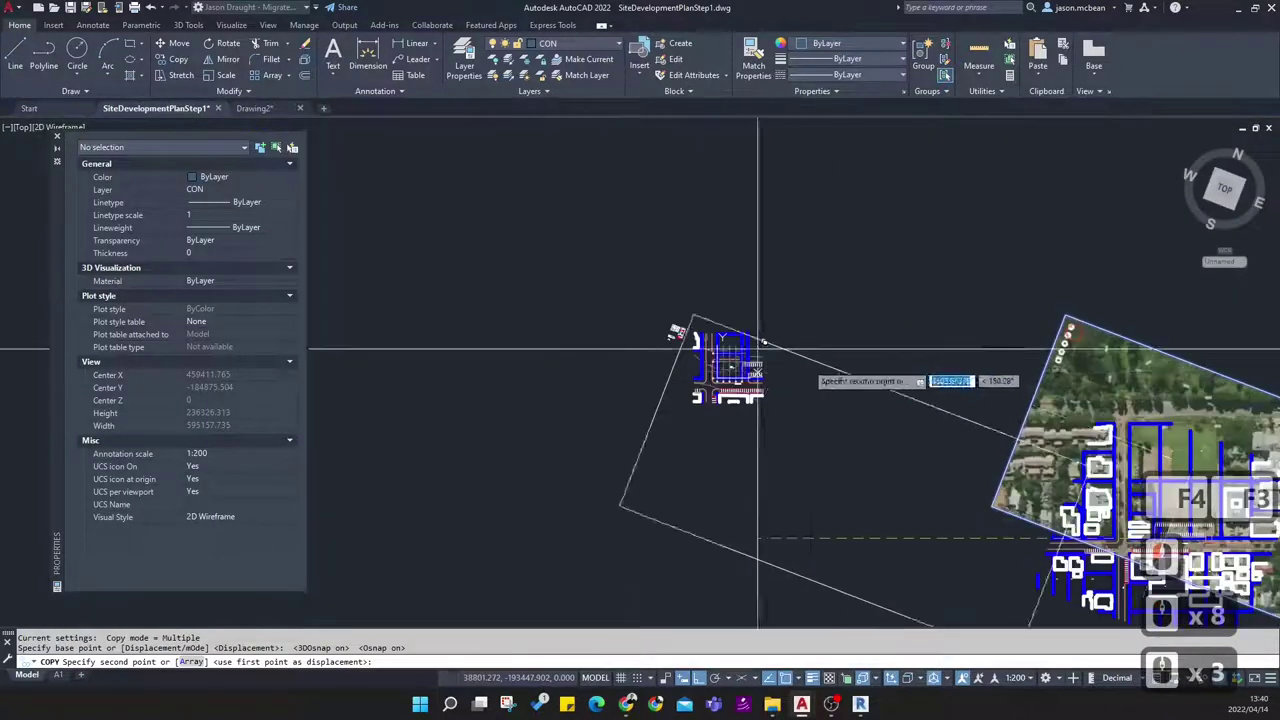
{"action": "key", "text": "F8"}
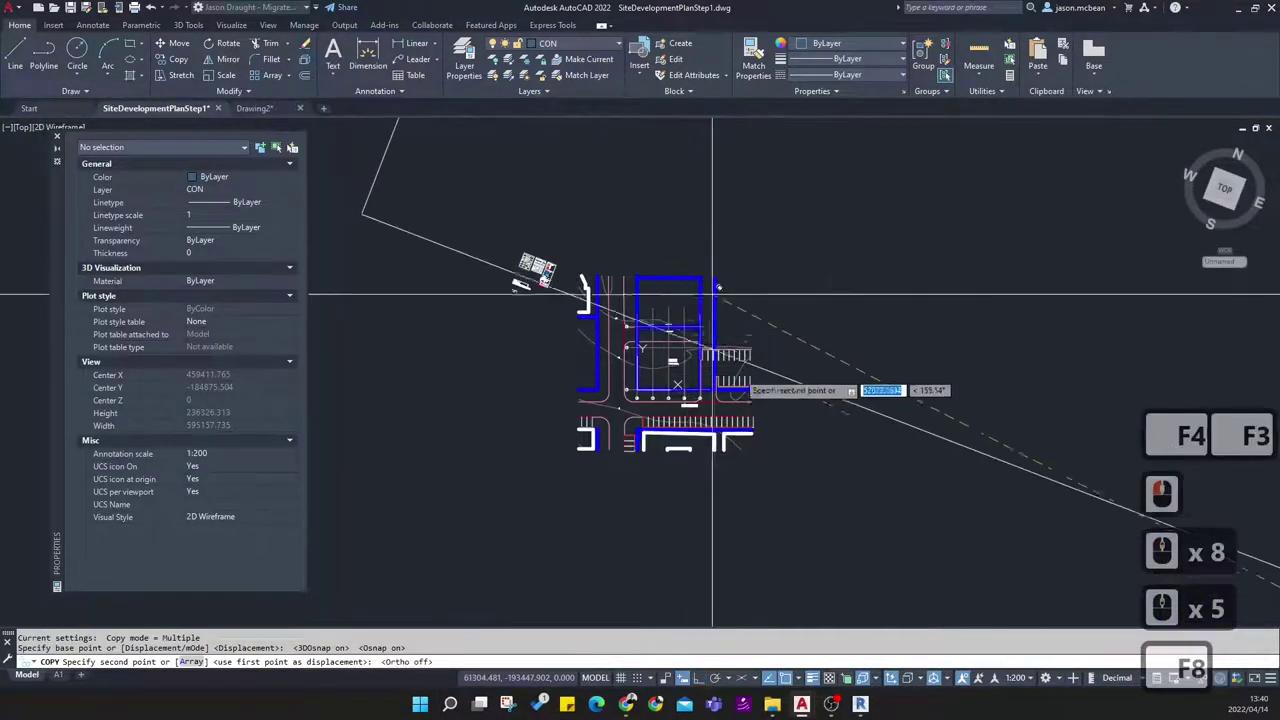
{"action": "scroll", "coordinate": [655, 370], "scroll_direction": "up", "scroll_amount": 3}
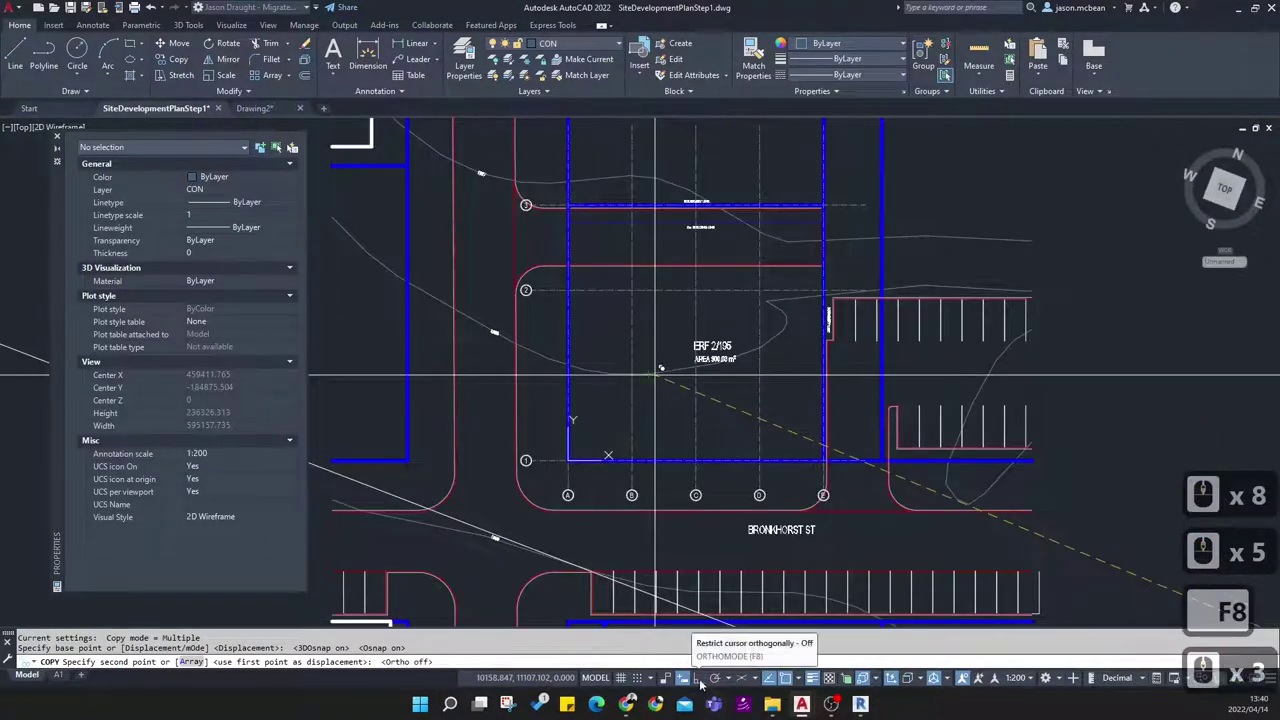
{"action": "left_click", "coordinate": [568, 460]}
{"action": "scroll", "coordinate": [694, 379], "scroll_direction": "down", "scroll_amount": 3}
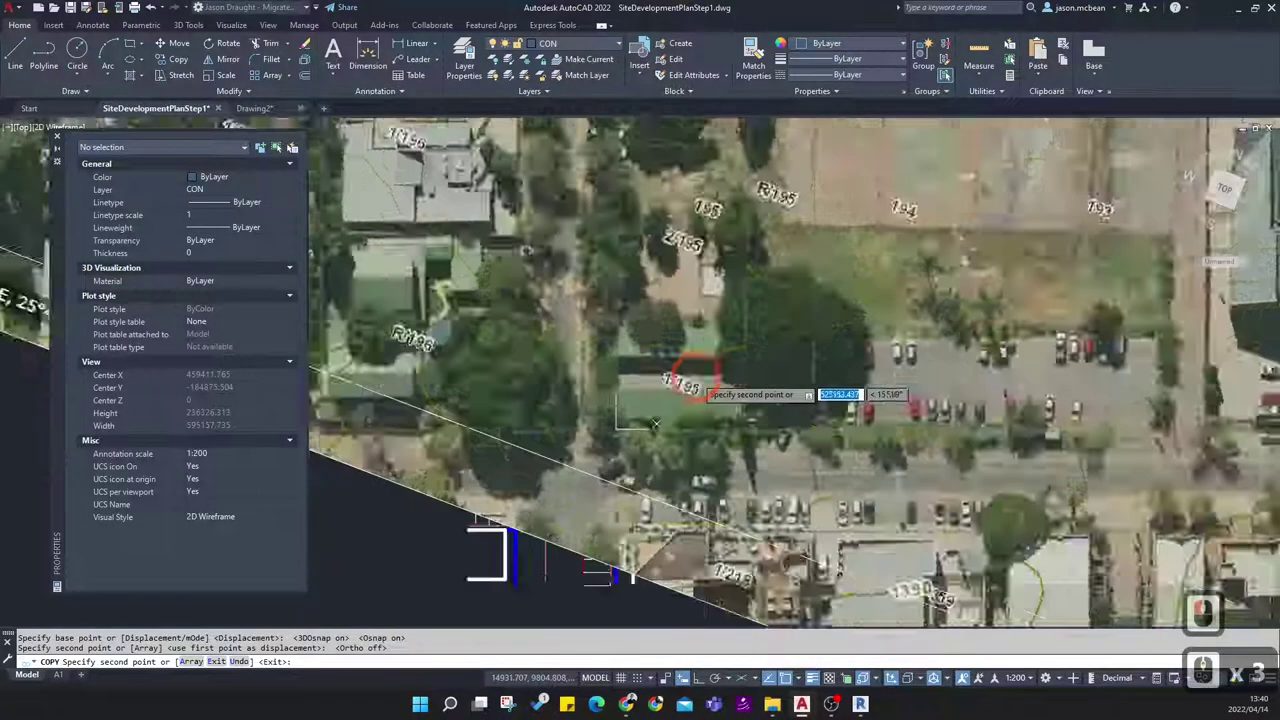
{"action": "key", "text": "Escape"}
{"action": "key", "text": "Escape"}
{"action": "key", "text": "Escape"}
Send the copied aerial image to the back of the draw order and regenerate the drawing
{"action": "scroll", "coordinate": [640, 445], "scroll_direction": "down", "scroll_amount": 2}
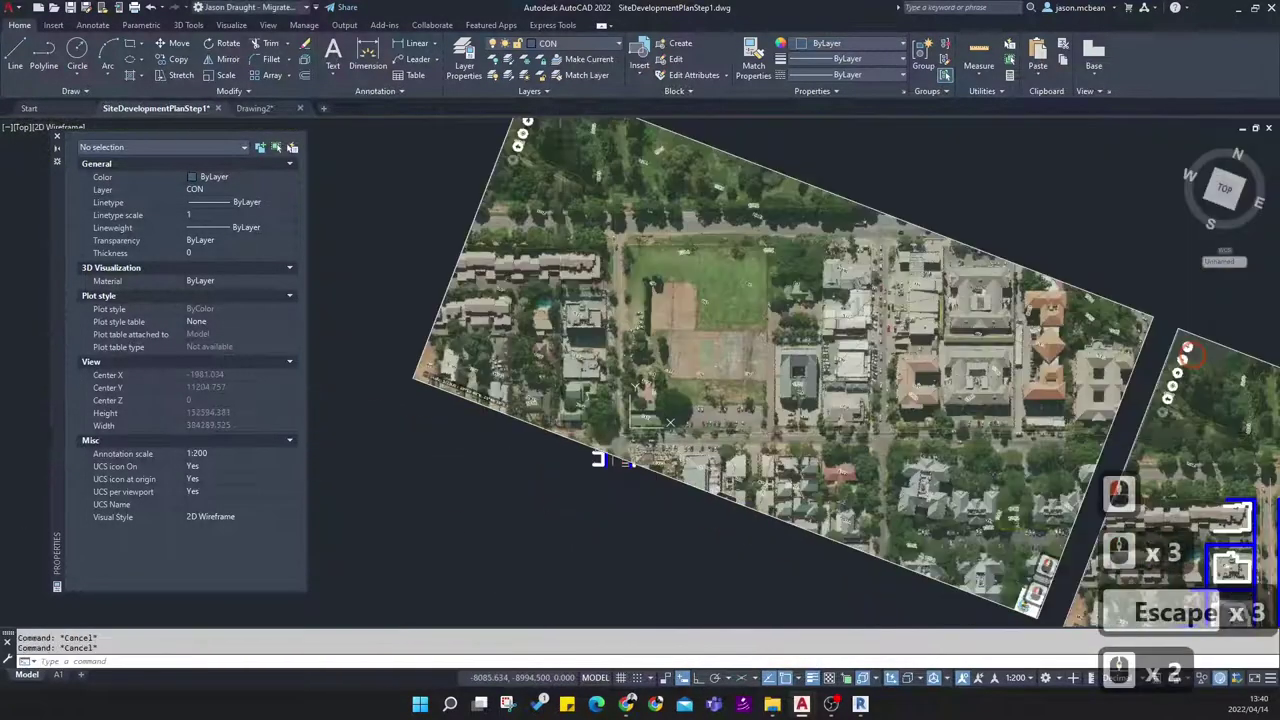
{"action": "left_click", "coordinate": [465, 398]}
{"action": "left_click", "coordinate": [412, 288]}
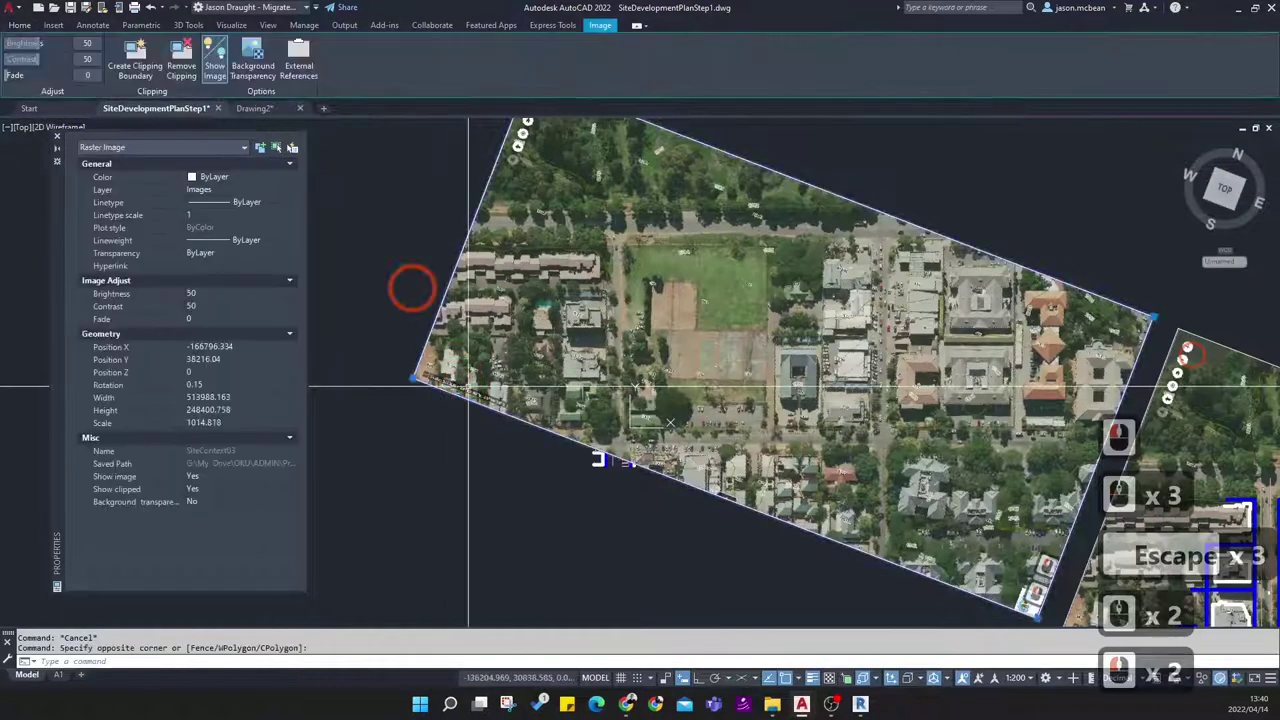
{"action": "left_click", "coordinate": [19, 25]}
{"action": "left_click", "coordinate": [231, 91]}
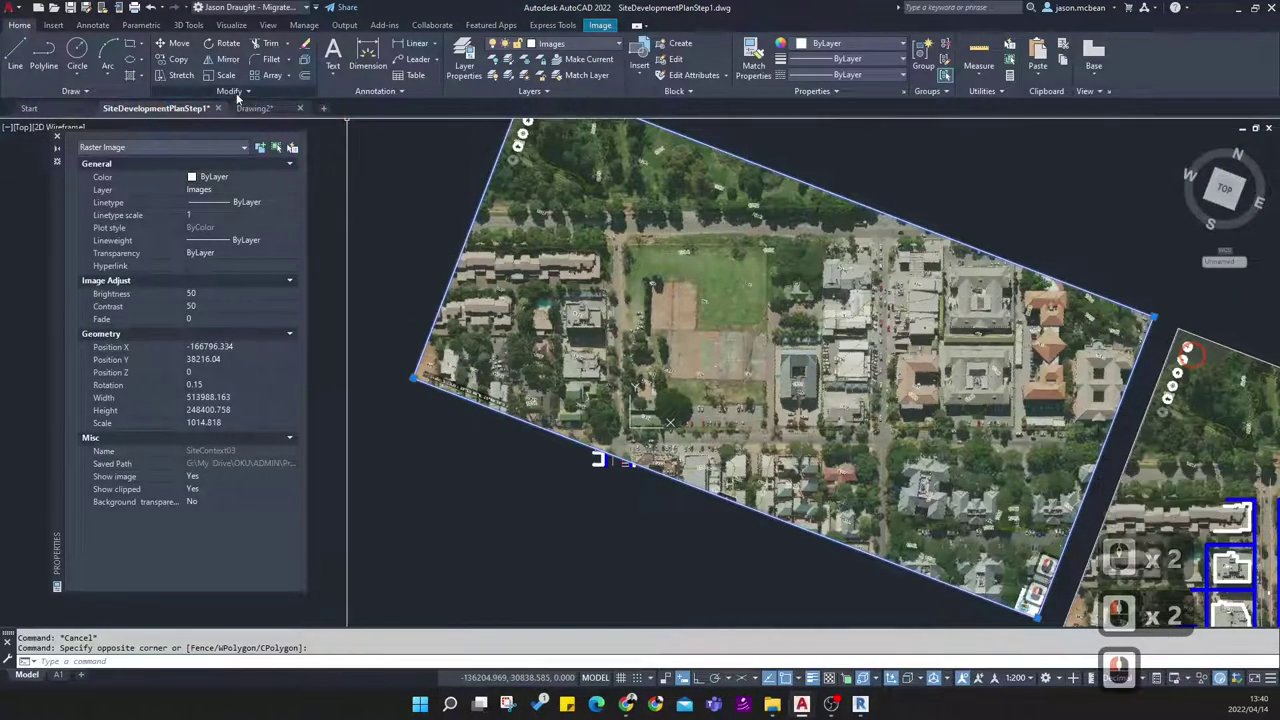
{"action": "left_click", "coordinate": [296, 125]}
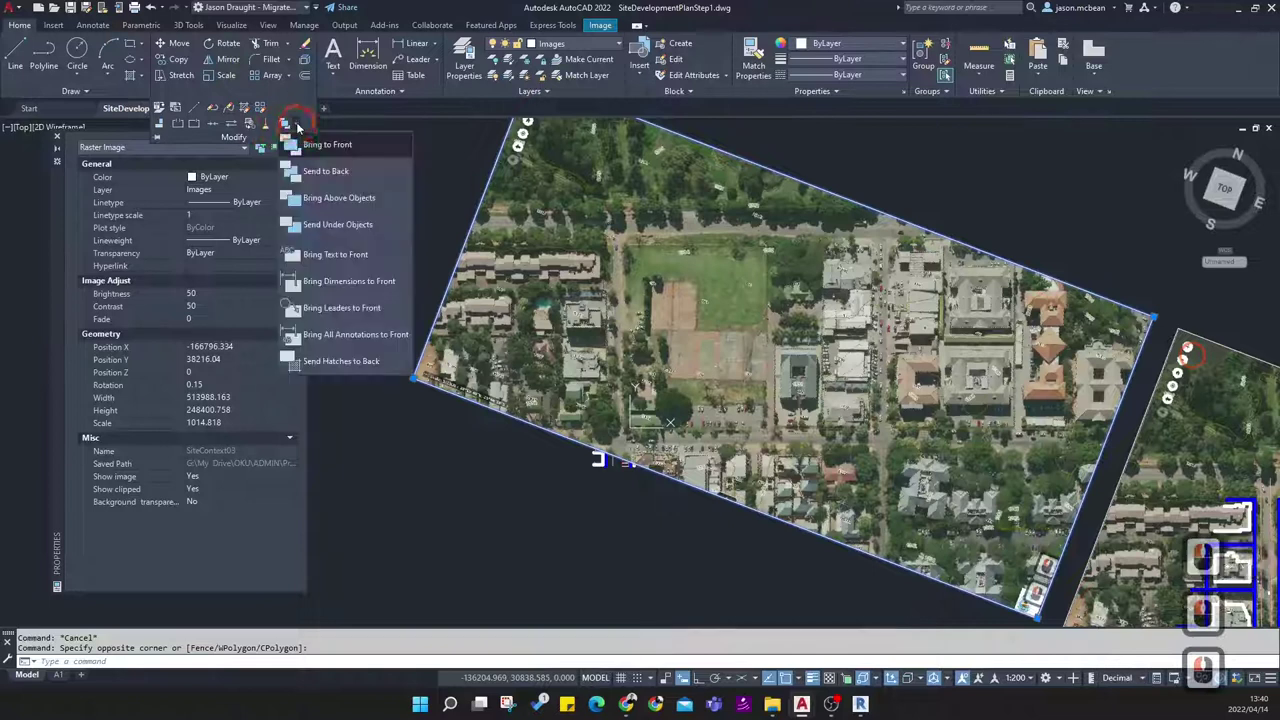
{"action": "left_click", "coordinate": [307, 193]}
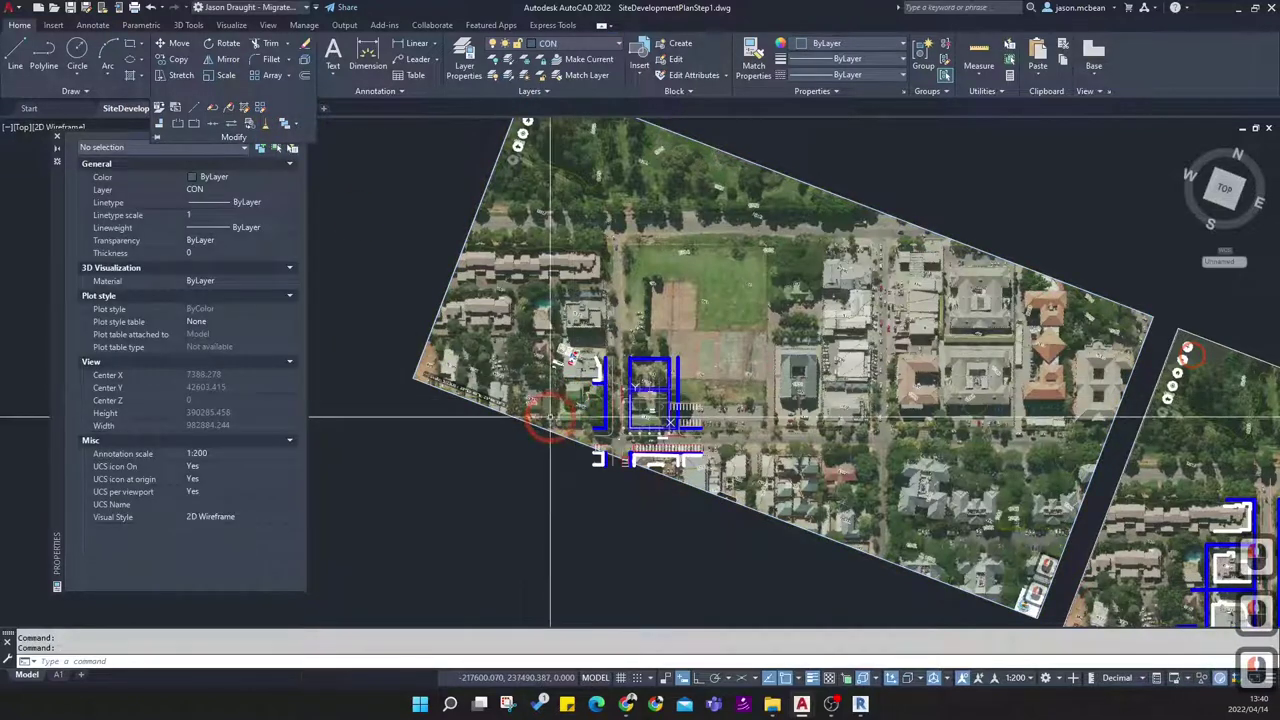
{"action": "scroll", "coordinate": [646, 399], "scroll_direction": "up", "scroll_amount": 3}
{"action": "key", "text": "Escape"}
{"action": "scroll", "coordinate": [578, 443], "scroll_direction": "up", "scroll_amount": 3}
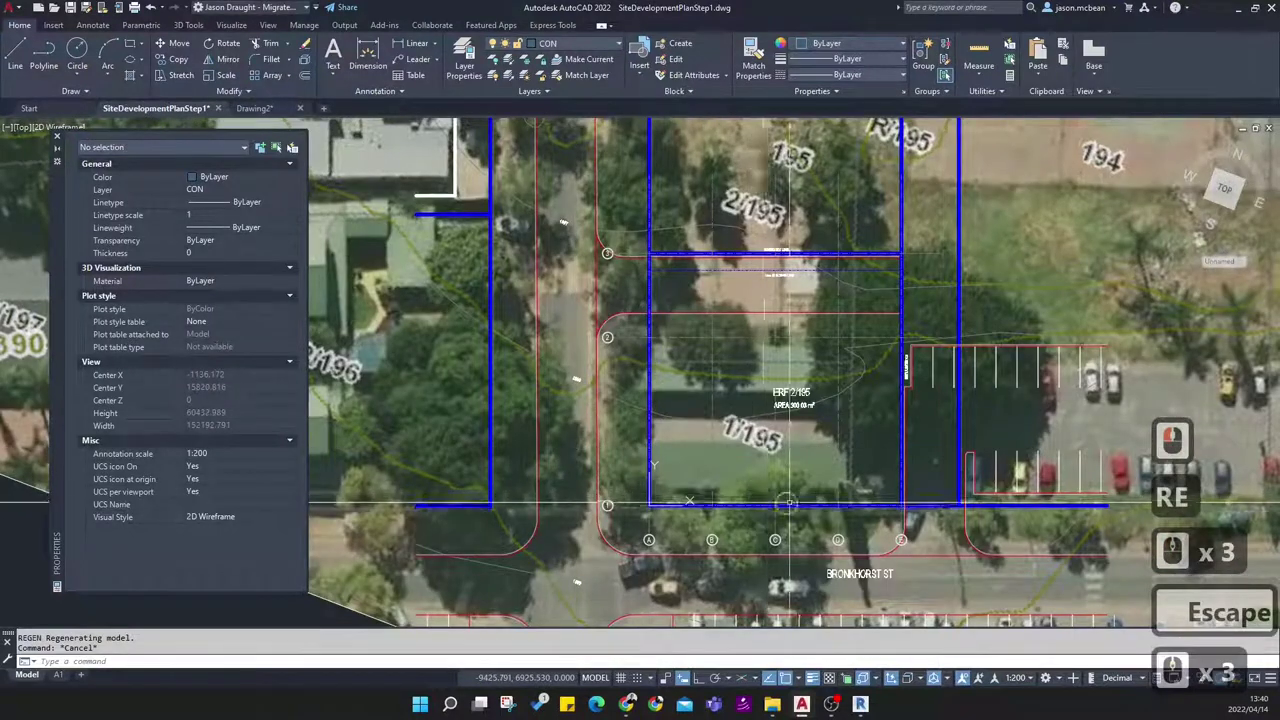
{"action": "middle_click_drag", "start_coordinate": [702, 557], "coordinate": [651, 534]}
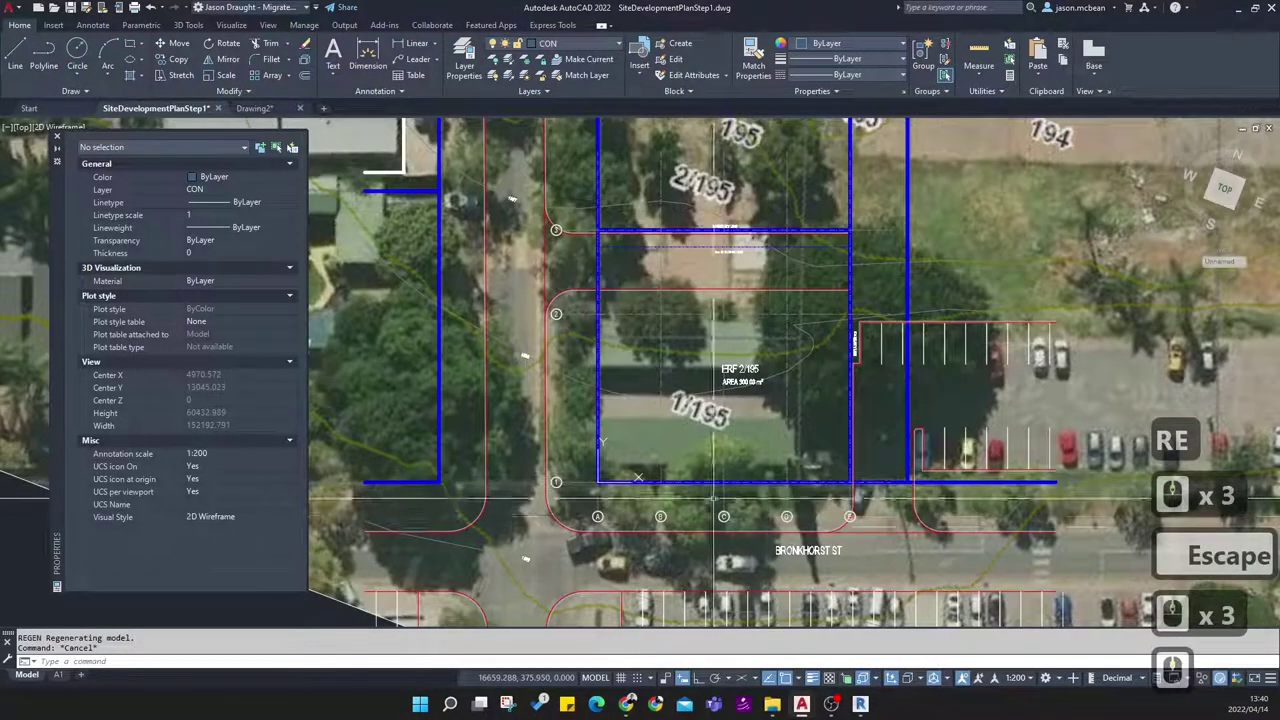
Switch to Drawing2 and locate the existing, demolished and proposed tree symbols in its TREES section
{"action": "left_click", "coordinate": [262, 108]}
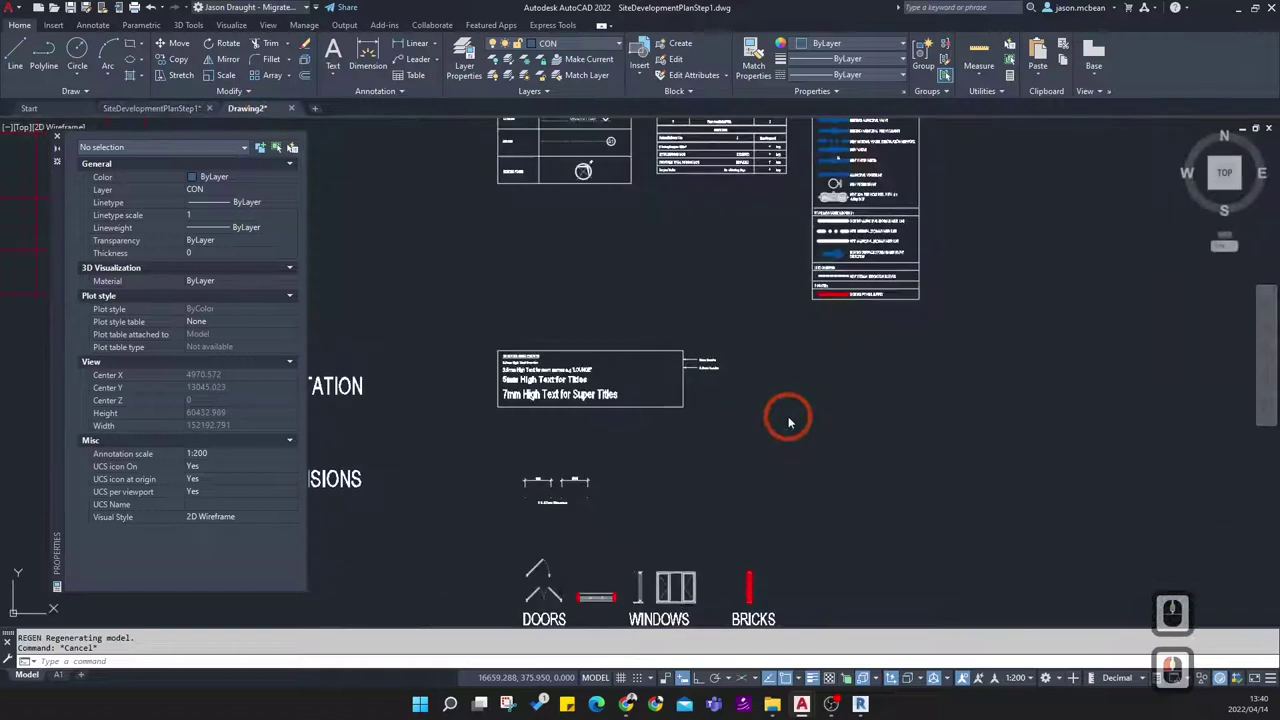
{"action": "scroll", "coordinate": [710, 300], "scroll_direction": "up", "scroll_amount": 4}
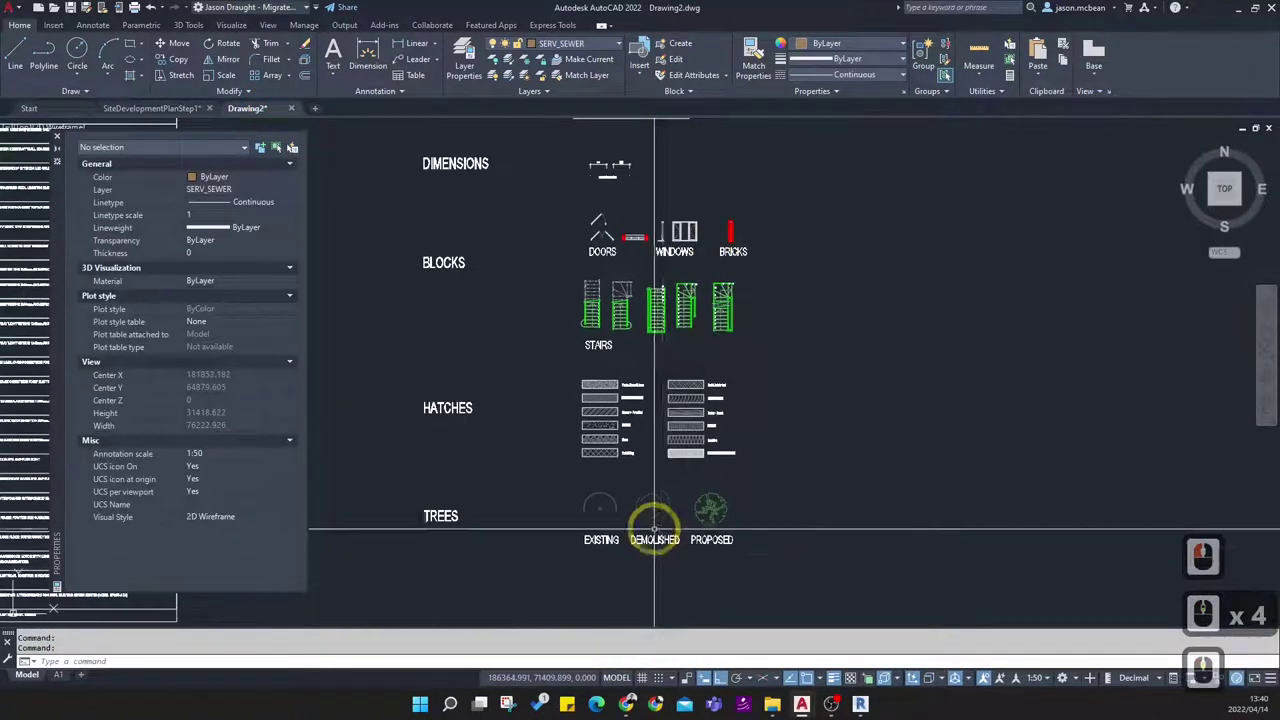
{"action": "scroll", "coordinate": [651, 531], "scroll_direction": "up", "scroll_amount": 3}
{"action": "left_click", "coordinate": [392, 390]}
{"action": "left_click", "coordinate": [941, 546]}
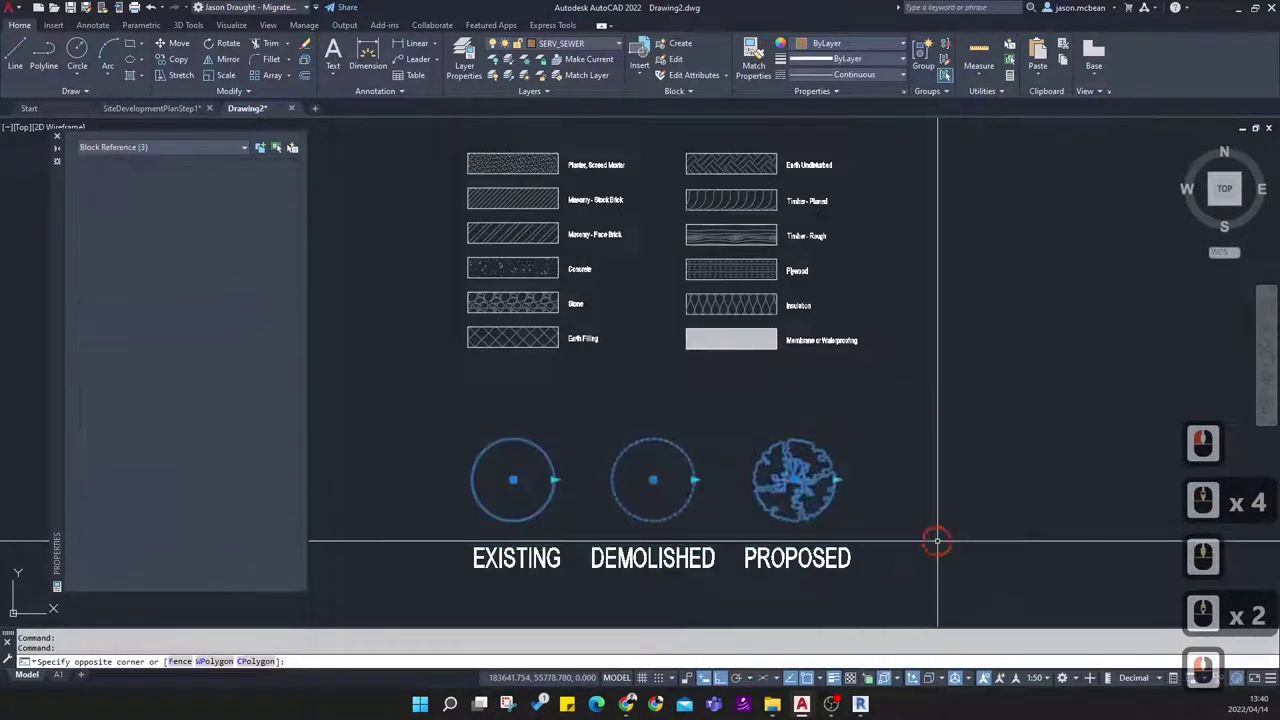
{"action": "type", "text": "CO"}
{"action": "key", "text": "Return"}
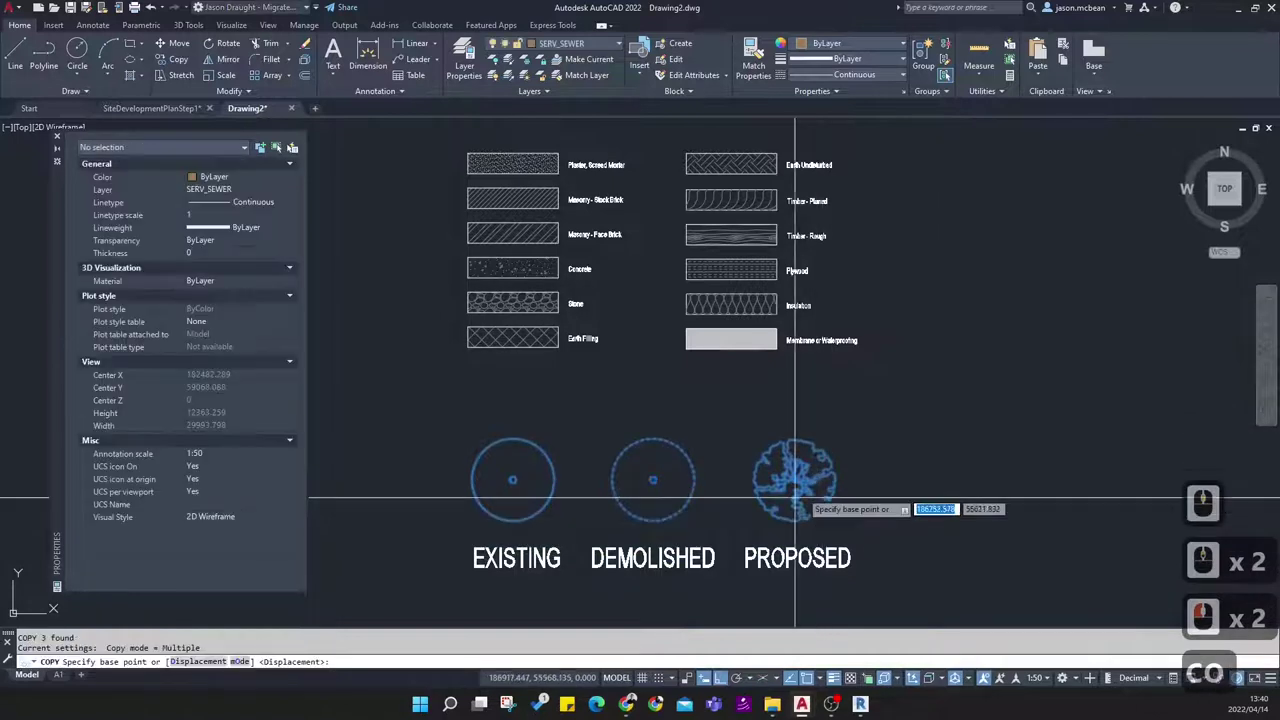
{"action": "key", "text": "Escape"}
{"action": "key", "text": "Escape"}
Select the existing, demolished and proposed tree blocks together and copy them to the clipboard
{"action": "left_click", "coordinate": [423, 400]}
{"action": "left_click", "coordinate": [966, 538]}
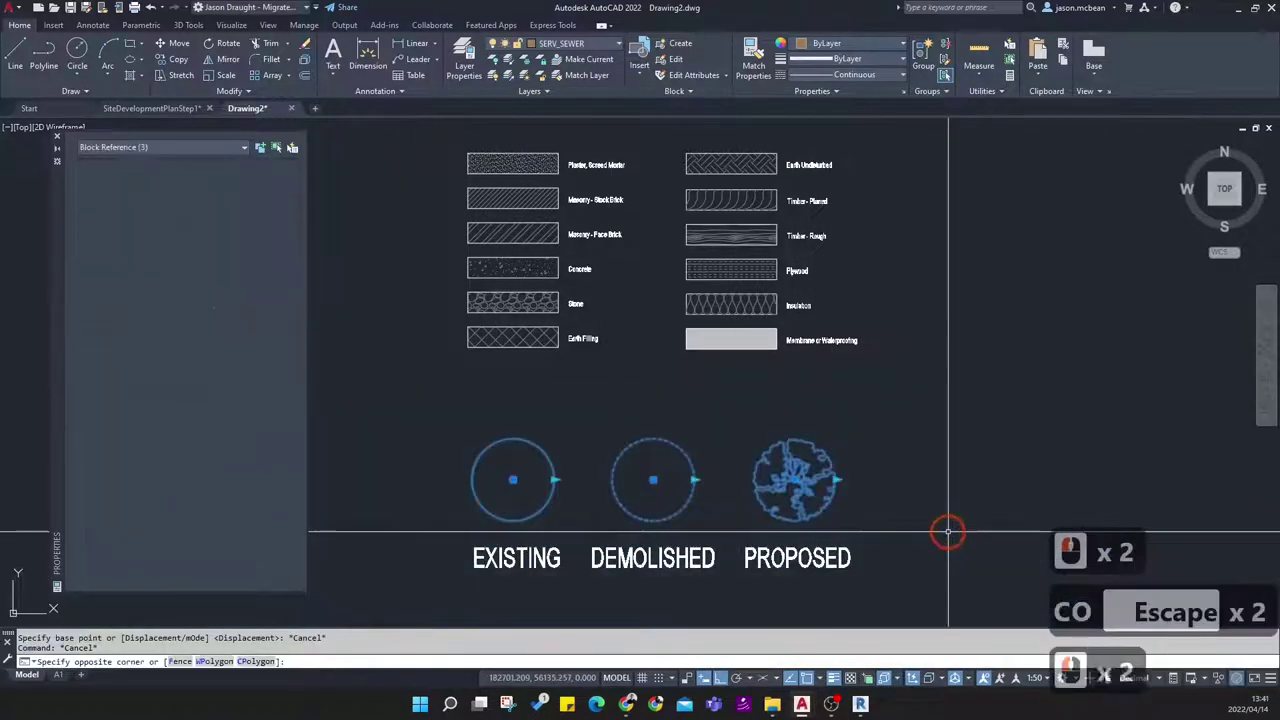
{"action": "key", "text": "ctrl+c"}
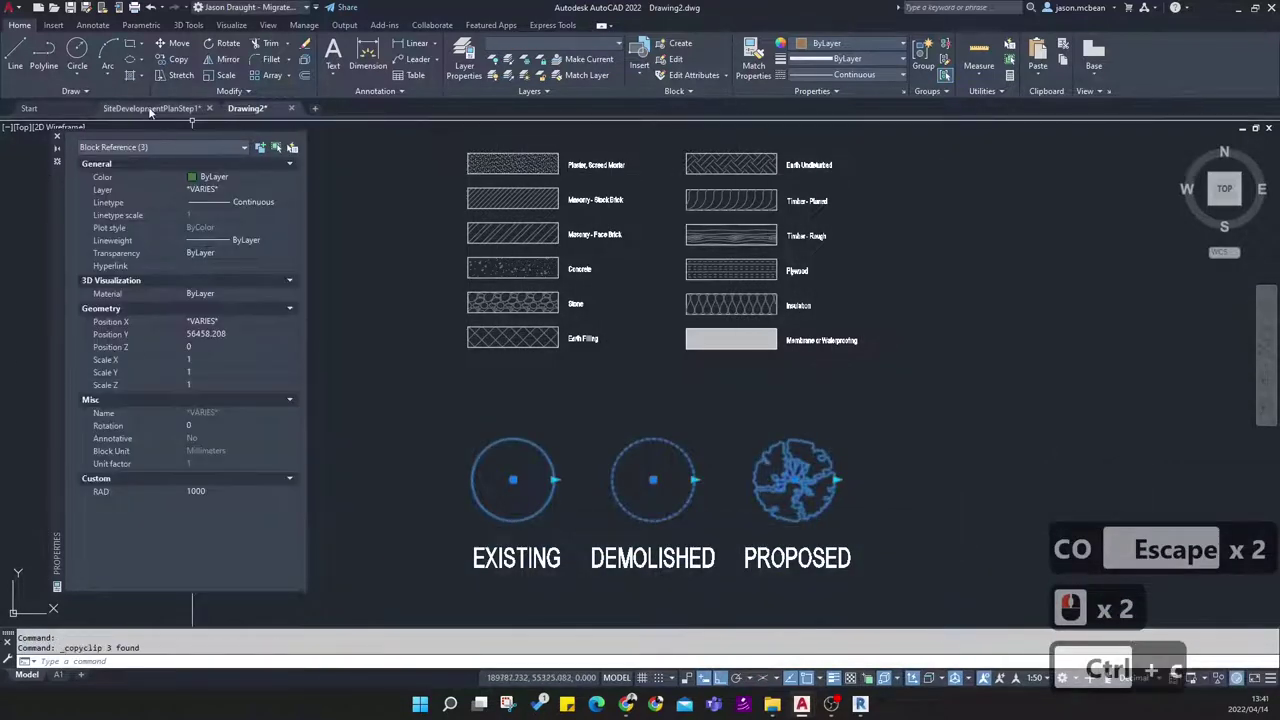
Paste the three tree blocks into SiteDevelopmentPlanStep1 on Bronkhorst St, at the road junction just below grid A
{"action": "left_click", "coordinate": [150, 109]}
{"action": "key", "text": "ctrl+b"}
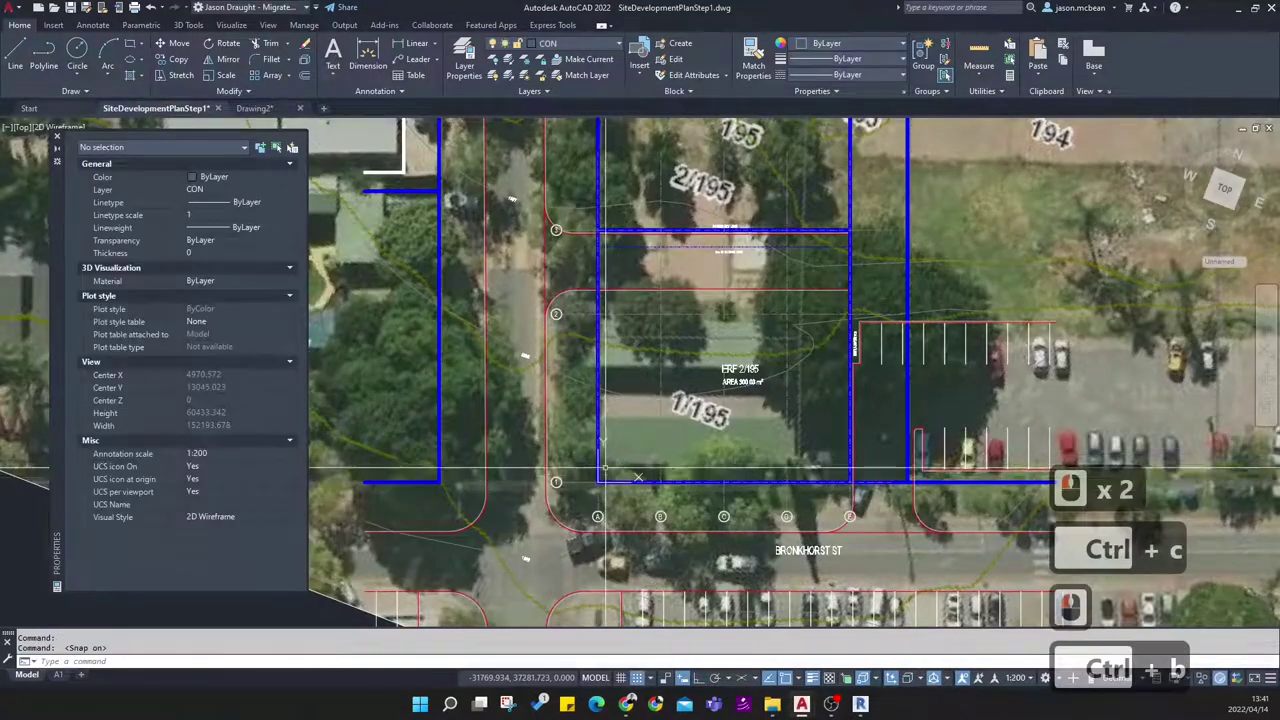
{"action": "scroll", "coordinate": [603, 477], "scroll_direction": "down", "scroll_amount": 7}
{"action": "key", "text": "ctrl+v"}
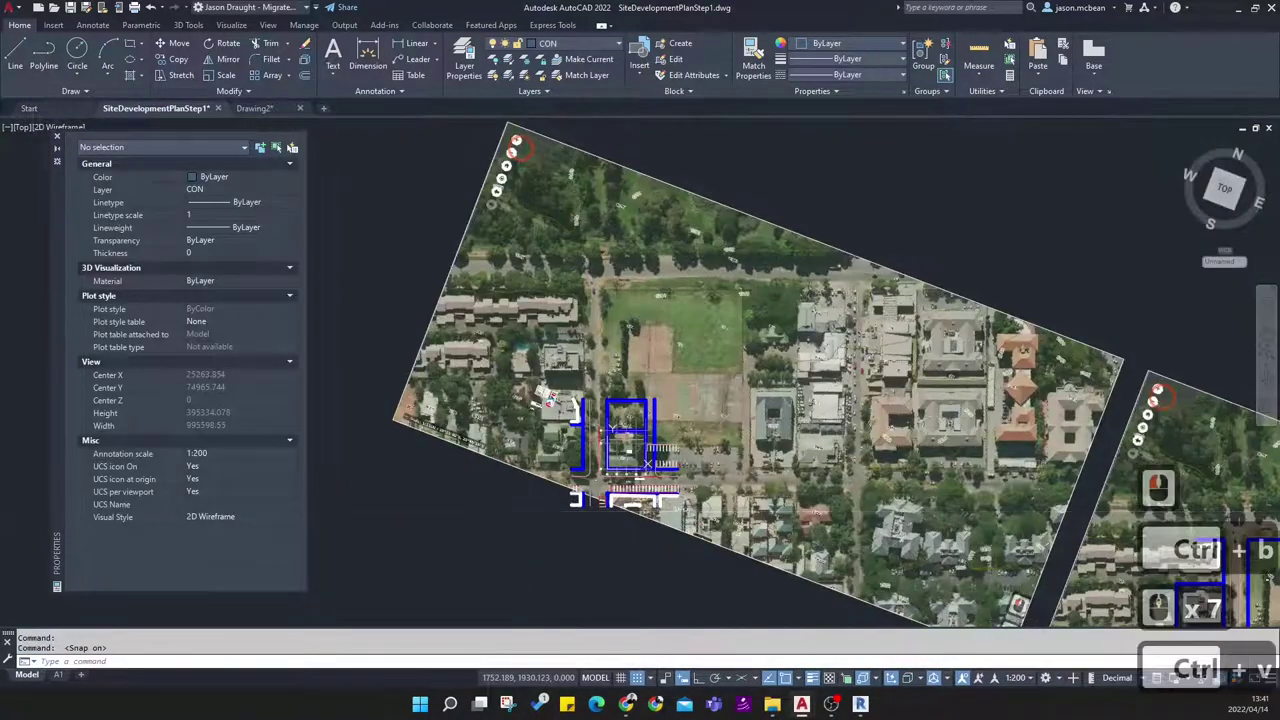
{"action": "scroll", "coordinate": [603, 480], "scroll_direction": "up", "scroll_amount": 12}
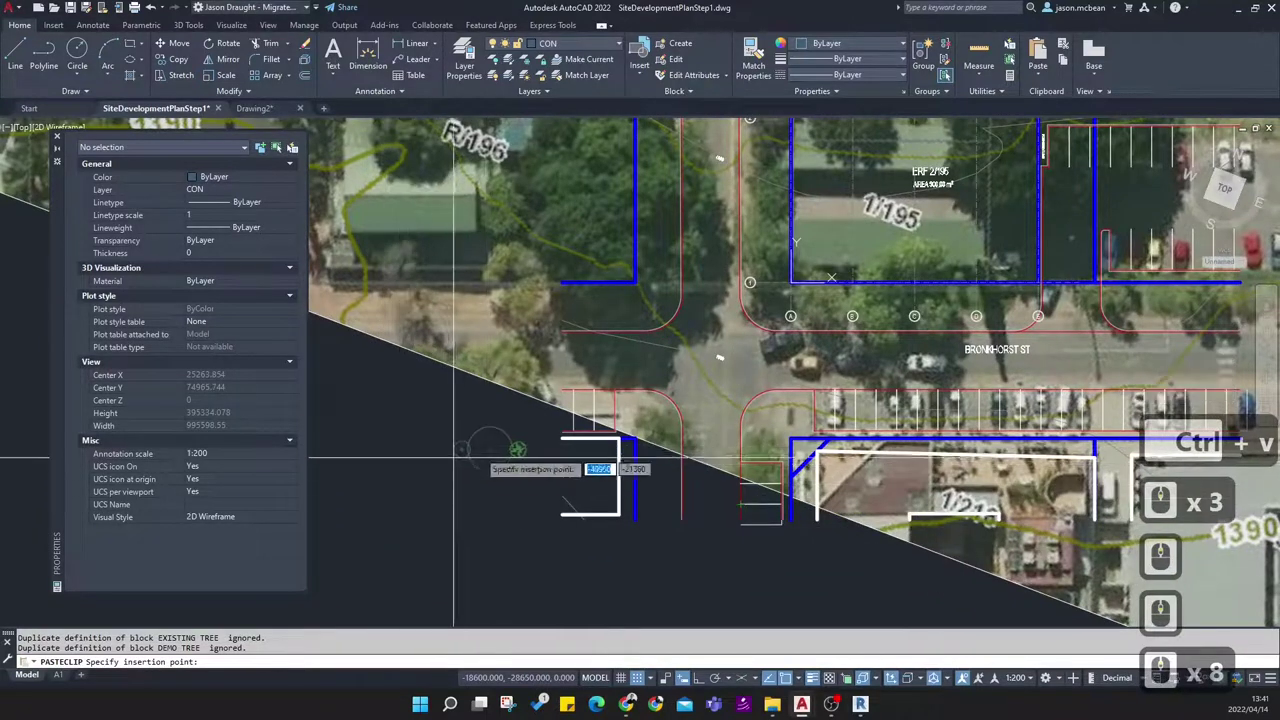
{"action": "scroll", "coordinate": [812, 363], "scroll_direction": "up", "scroll_amount": 3}
{"action": "left_click", "coordinate": [661, 362]}
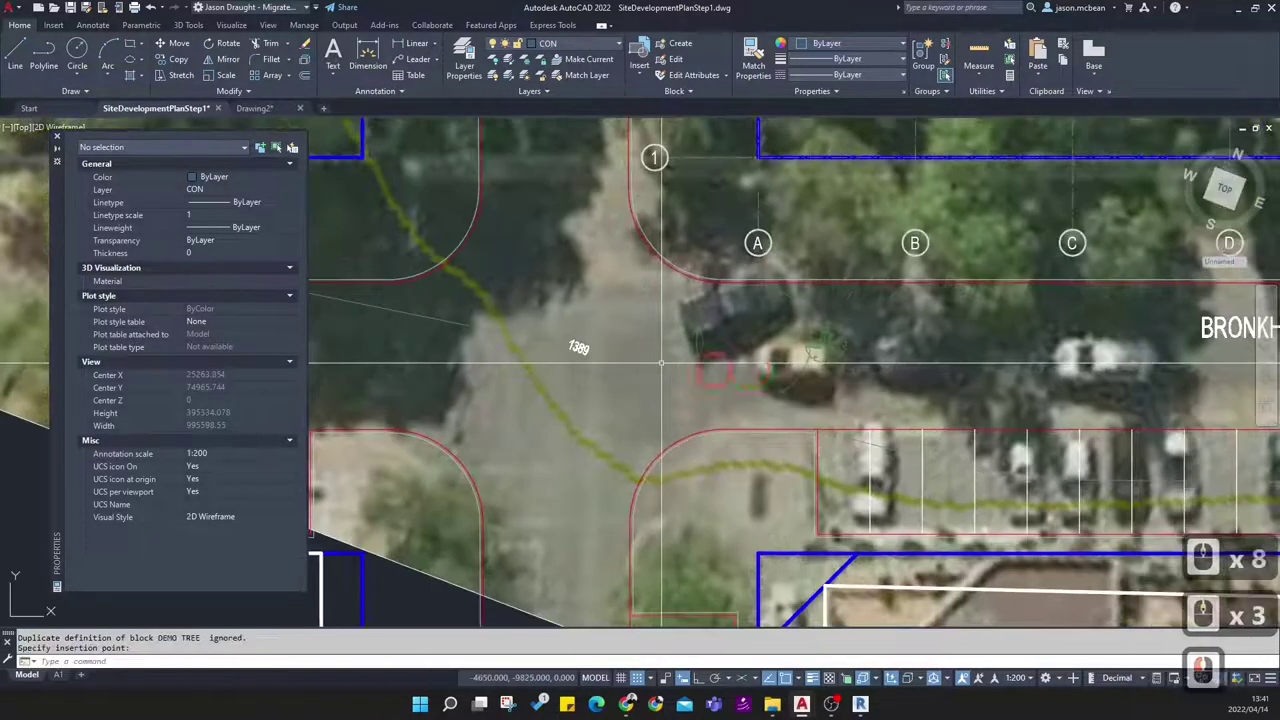
{"action": "key", "text": "Escape"}
{"action": "key", "text": "Escape"}
Inspect the pasted existing tree block and resize the demolished tree block by stretching its radius grip
{"action": "left_click", "coordinate": [753, 343]}
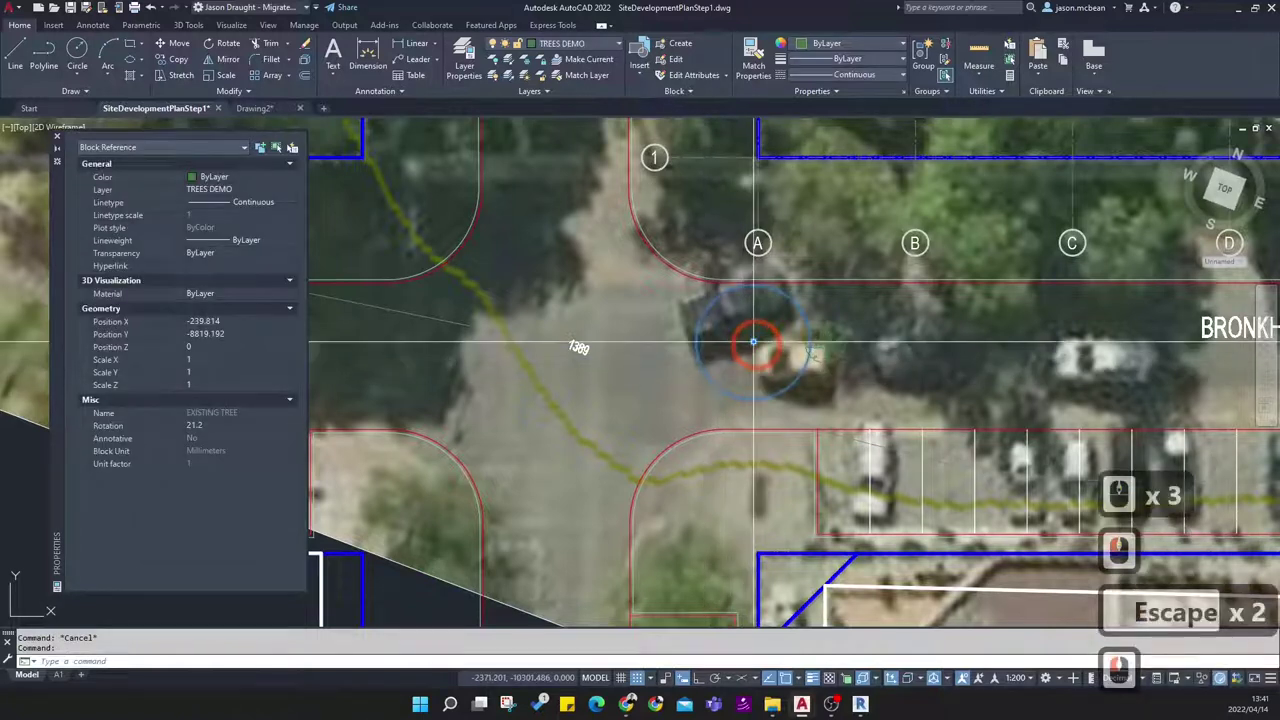
{"action": "scroll", "coordinate": [753, 343], "scroll_direction": "up", "scroll_amount": 3}
{"action": "scroll", "coordinate": [565, 355], "scroll_direction": "down", "scroll_amount": 2}
{"action": "key", "text": "Escape"}
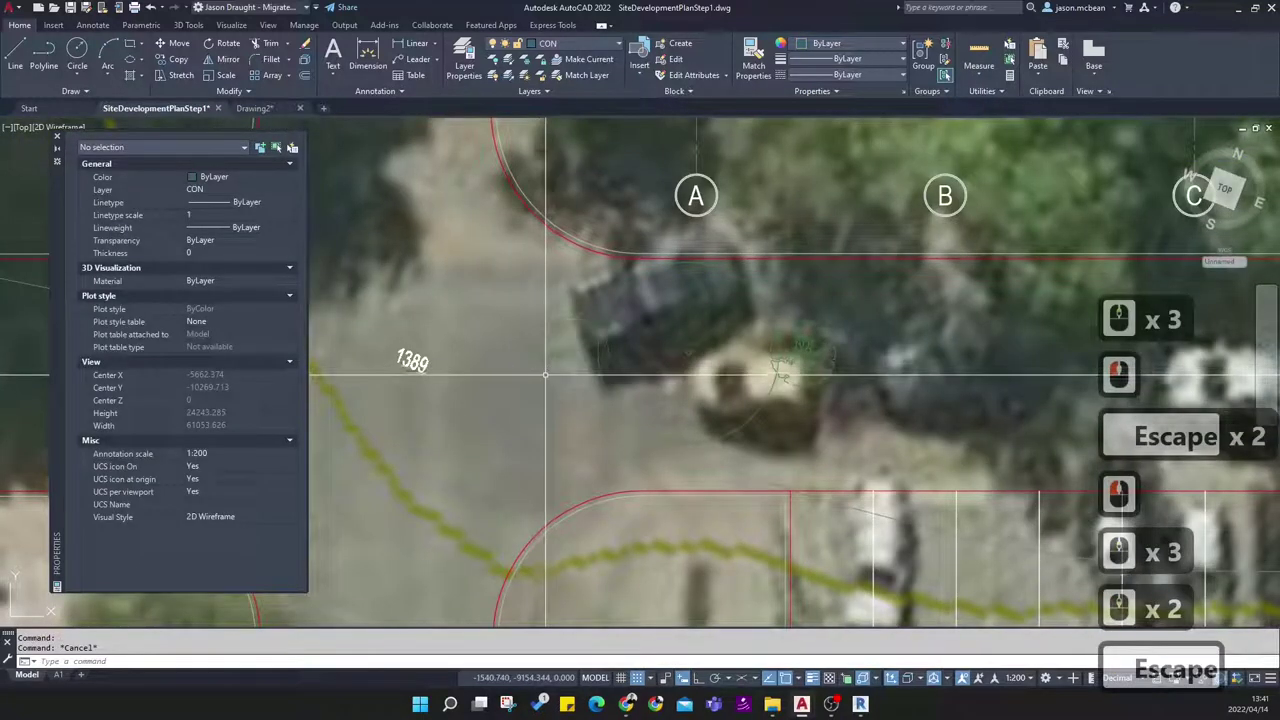
{"action": "left_click", "coordinate": [543, 366]}
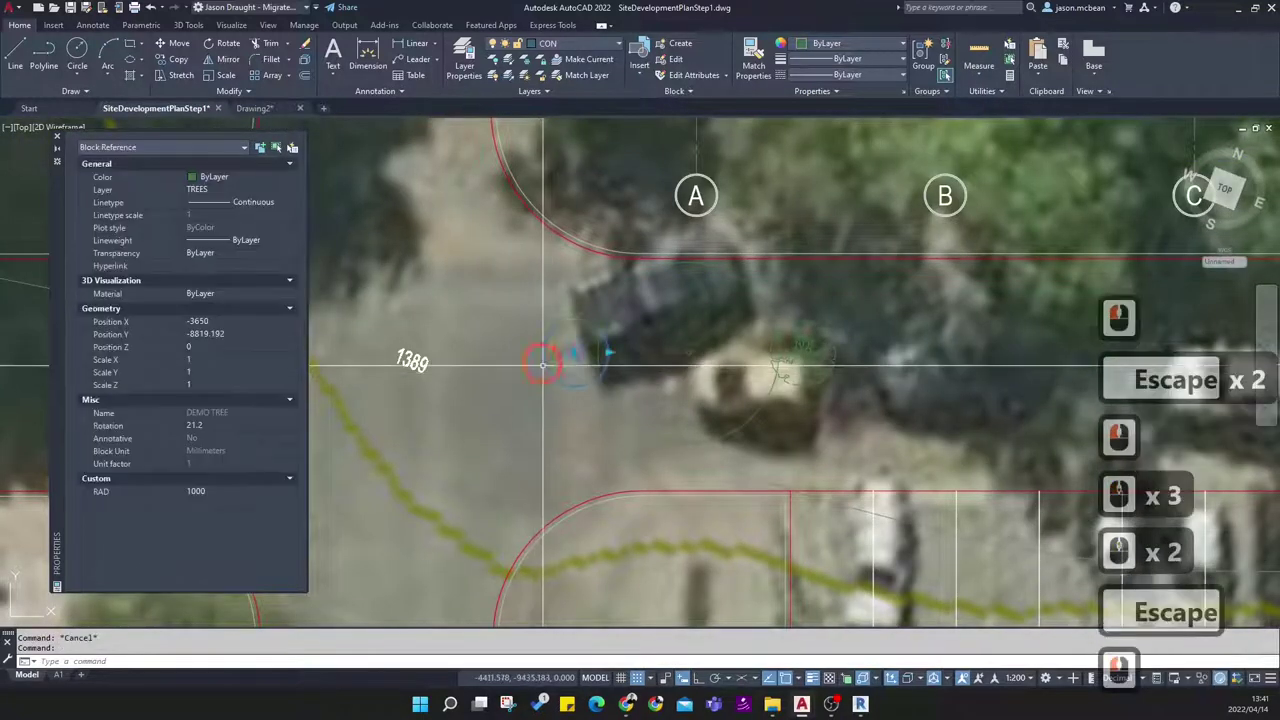
{"action": "left_click", "coordinate": [609, 352]}
{"action": "scroll", "coordinate": [601, 375], "scroll_direction": "up", "scroll_amount": 3}
{"action": "left_click", "coordinate": [586, 457]}
{"action": "key", "text": "Escape"}
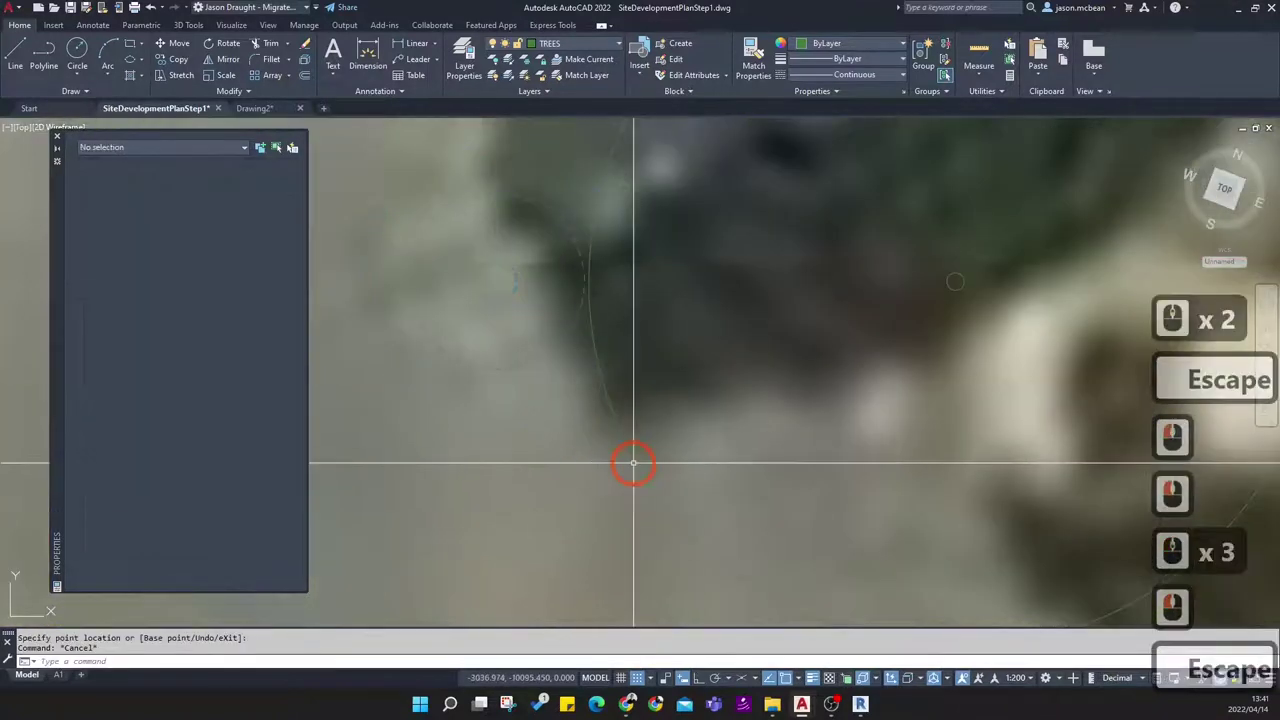
Erase the pasted EXISTING TREE block on the road below grid A
{"action": "scroll", "coordinate": [633, 463], "scroll_direction": "down", "scroll_amount": 2}
{"action": "key", "text": "Escape"}
{"action": "key", "text": "Escape"}
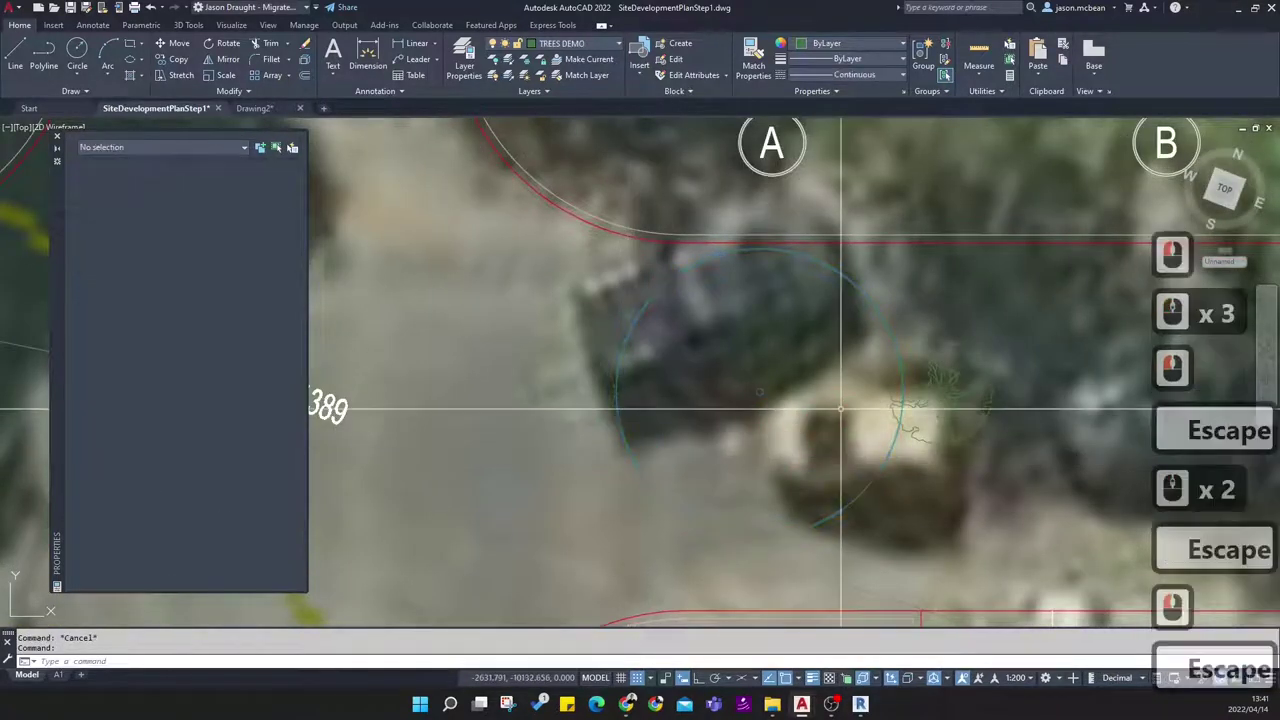
{"action": "left_click", "coordinate": [926, 429]}
{"action": "left_click", "coordinate": [914, 454]}
{"action": "key", "text": "Escape"}
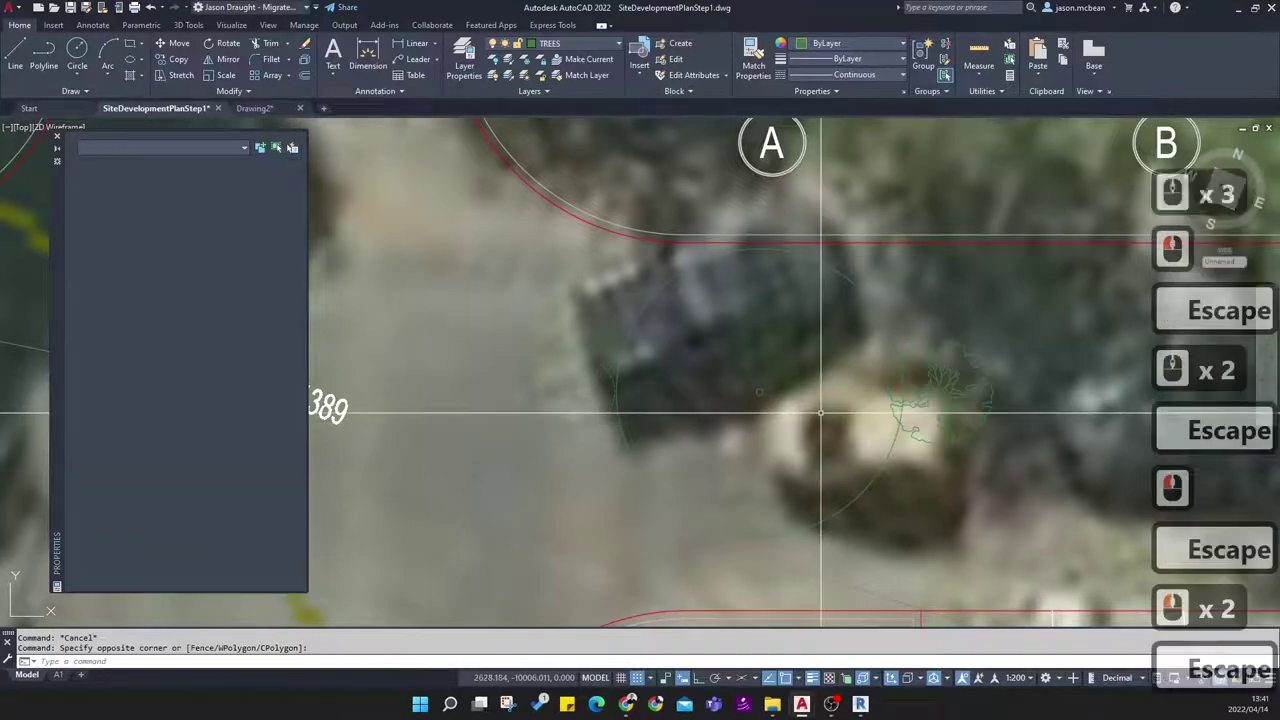
{"action": "left_click", "coordinate": [836, 497]}
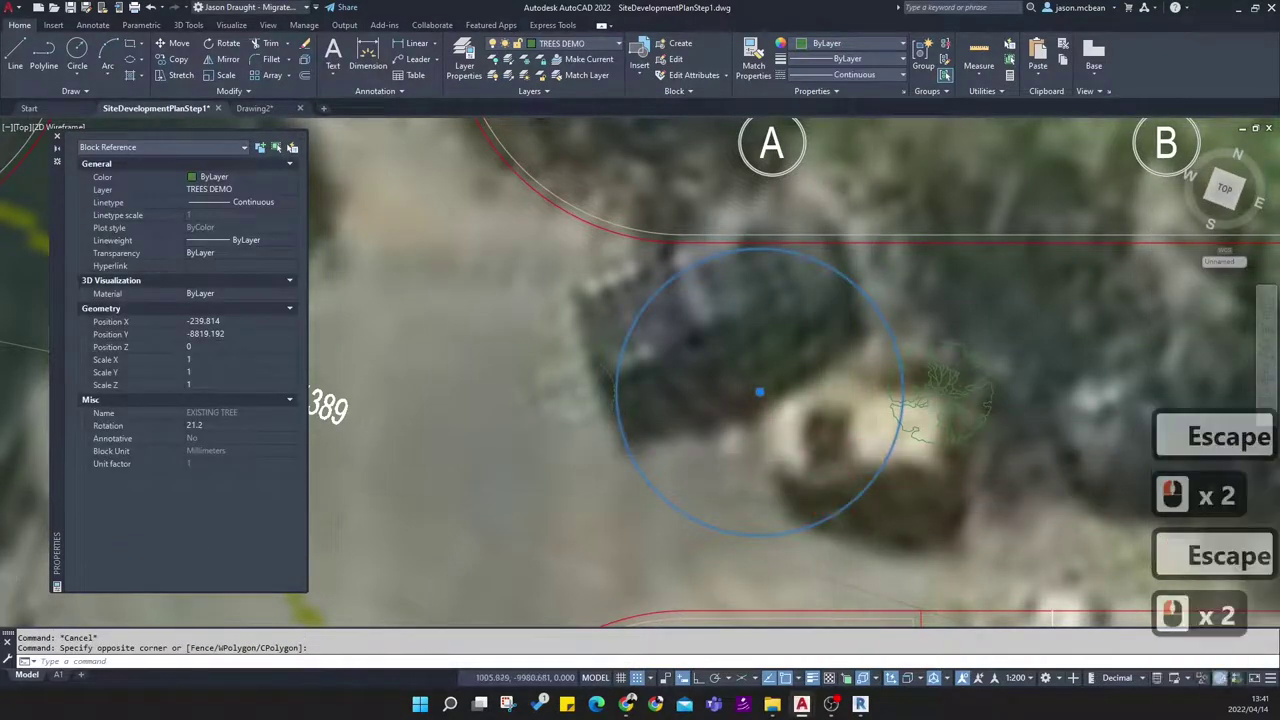
{"action": "scroll", "coordinate": [830, 453], "scroll_direction": "down", "scroll_amount": 5}
{"action": "scroll", "coordinate": [839, 439], "scroll_direction": "up", "scroll_amount": 5}
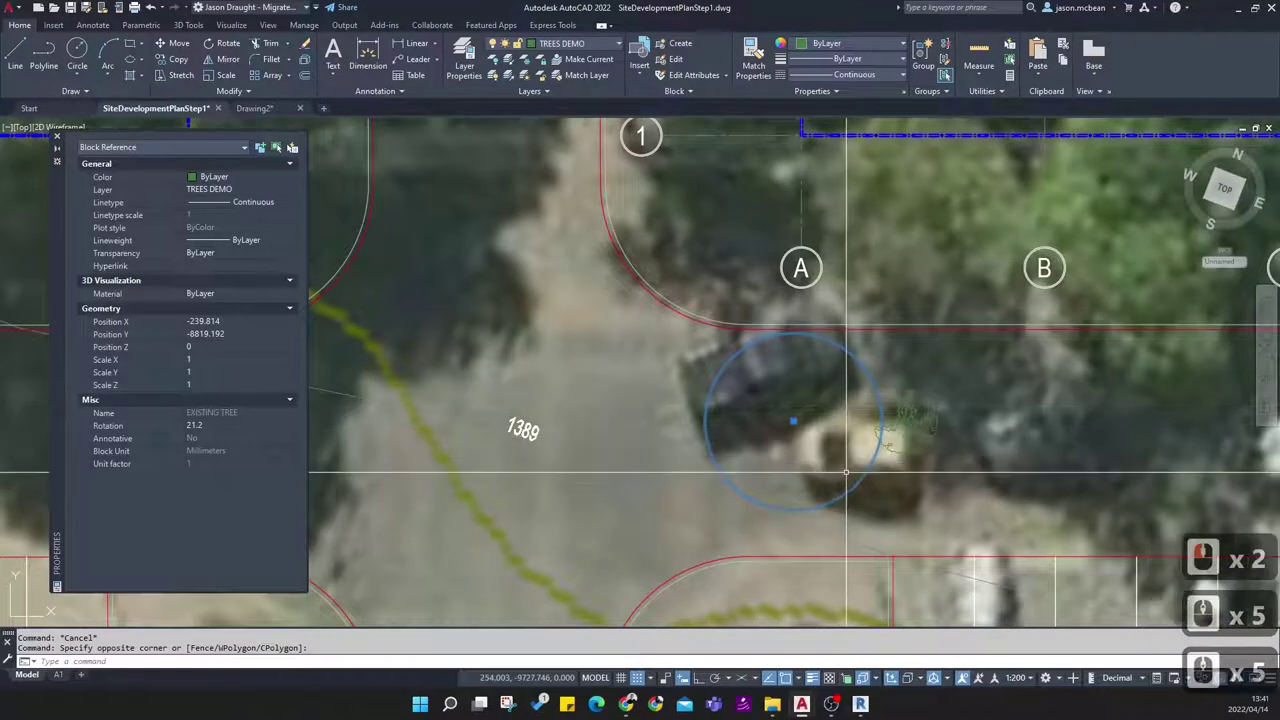
{"action": "key", "text": "Delete"}
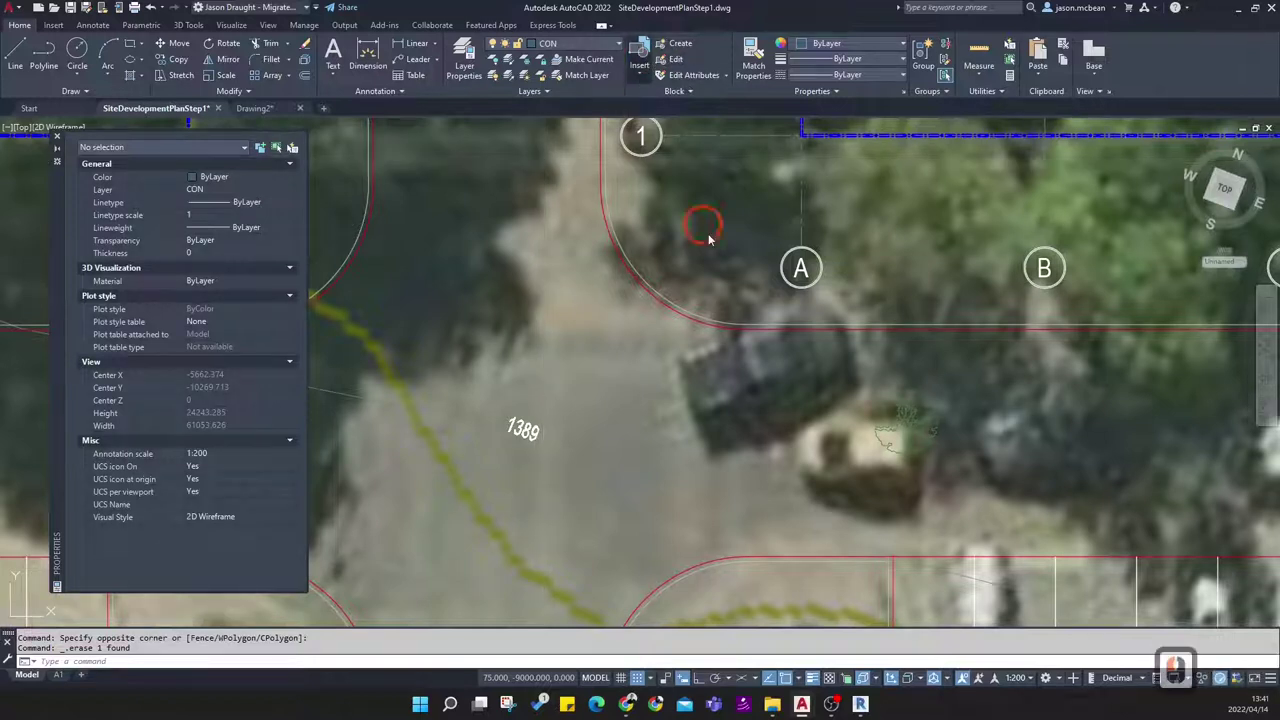
Insert the EXISTING TREE block at scale 1 and rotation 0 in the road junction, just above the 1389 contour label
{"action": "left_click", "coordinate": [639, 65]}
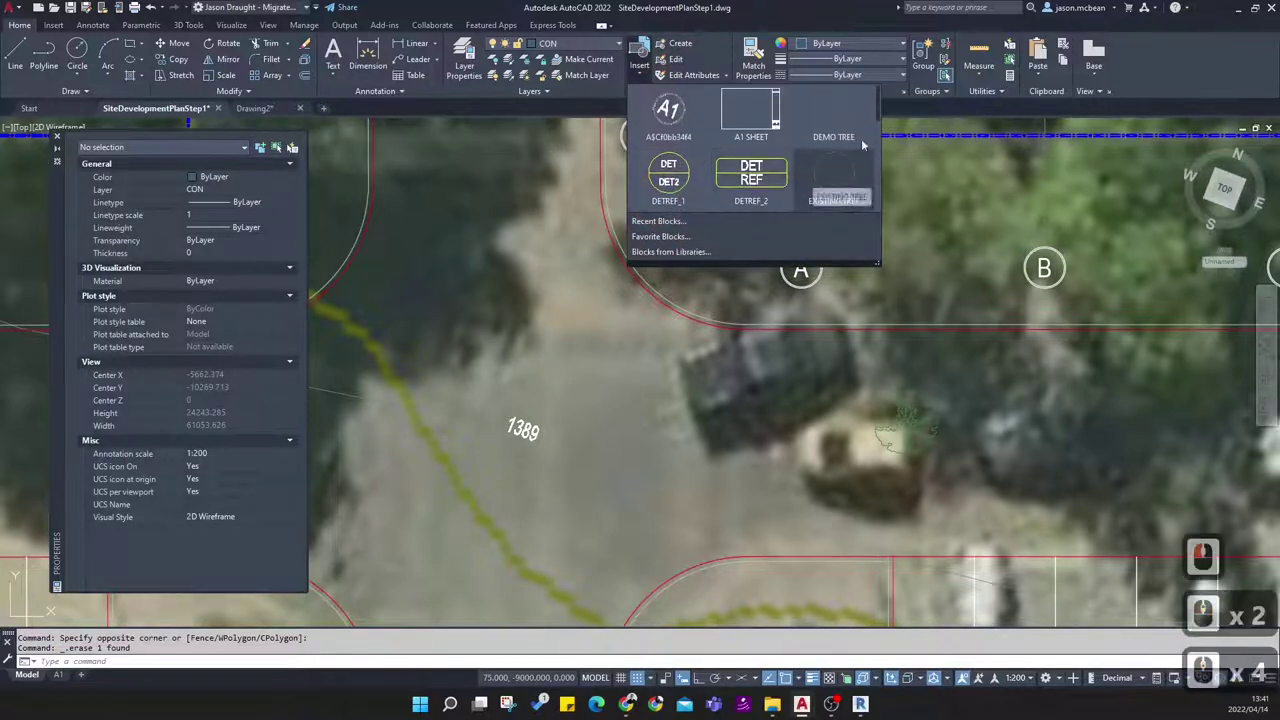
{"action": "scroll", "coordinate": [845, 178], "scroll_direction": "down", "scroll_amount": 1}
{"action": "left_click", "coordinate": [838, 160]}
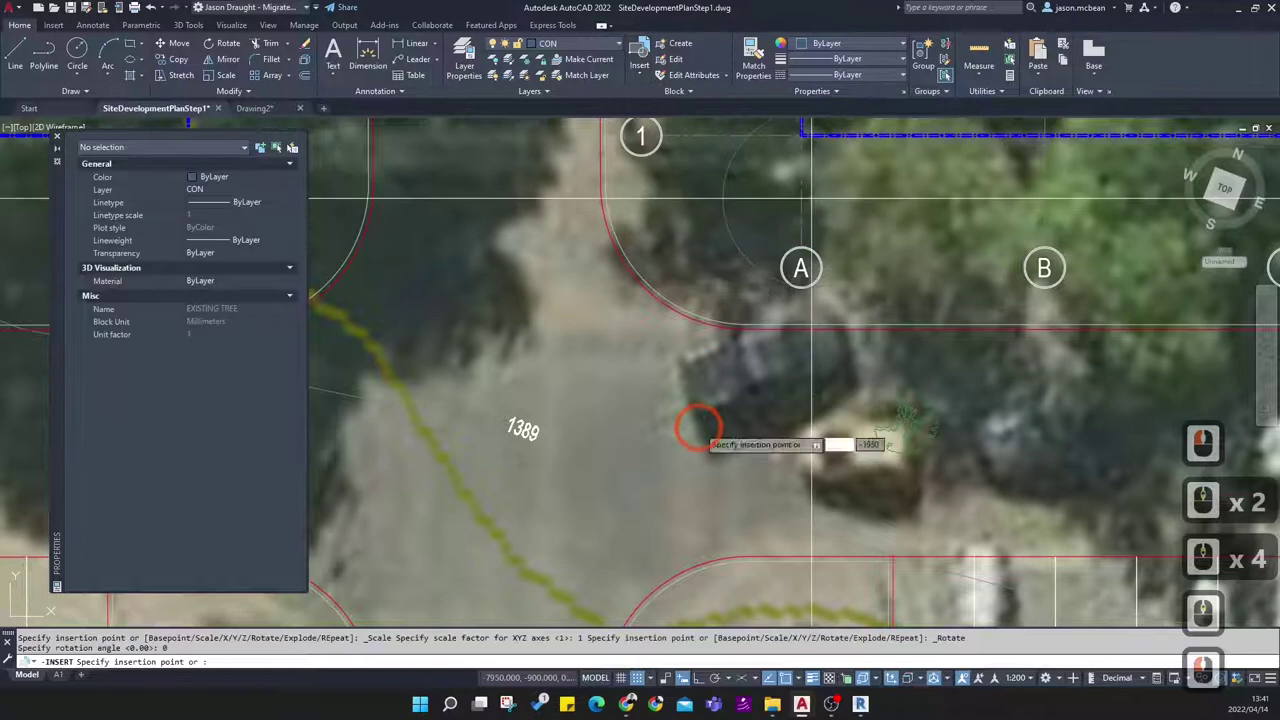
{"action": "left_click", "coordinate": [592, 390]}
{"action": "key", "text": "Return"}
Scale the inserted EXISTING TREE block about its centre by a factor of about 0.978
{"action": "left_click", "coordinate": [597, 388]}
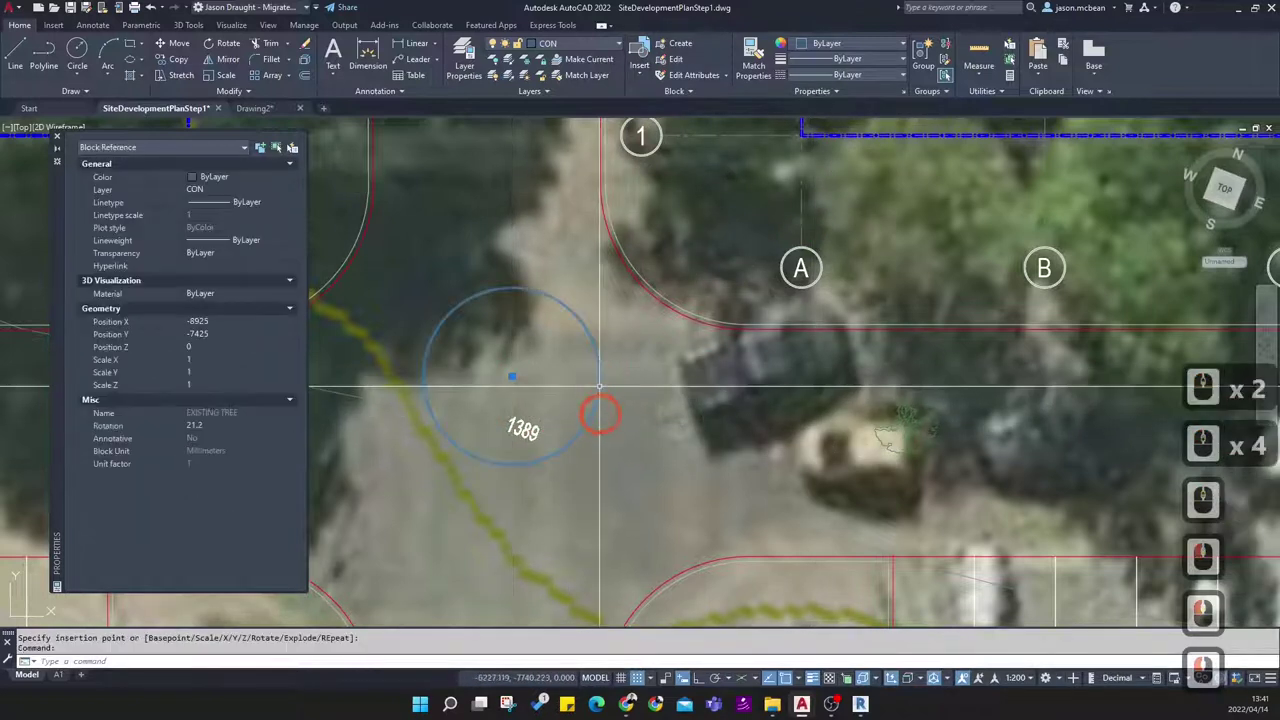
{"action": "scroll", "coordinate": [490, 378], "scroll_direction": "up", "scroll_amount": 2}
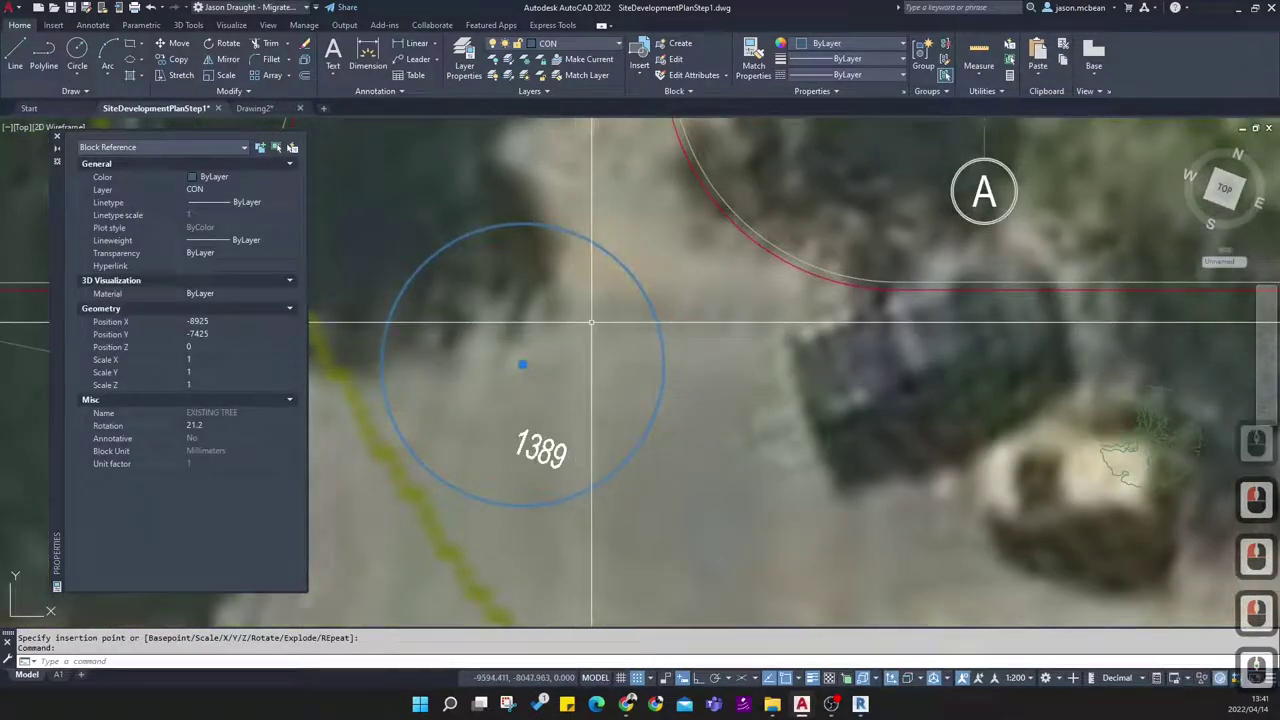
{"action": "left_click", "coordinate": [218, 75]}
{"action": "left_click", "coordinate": [522, 364]}
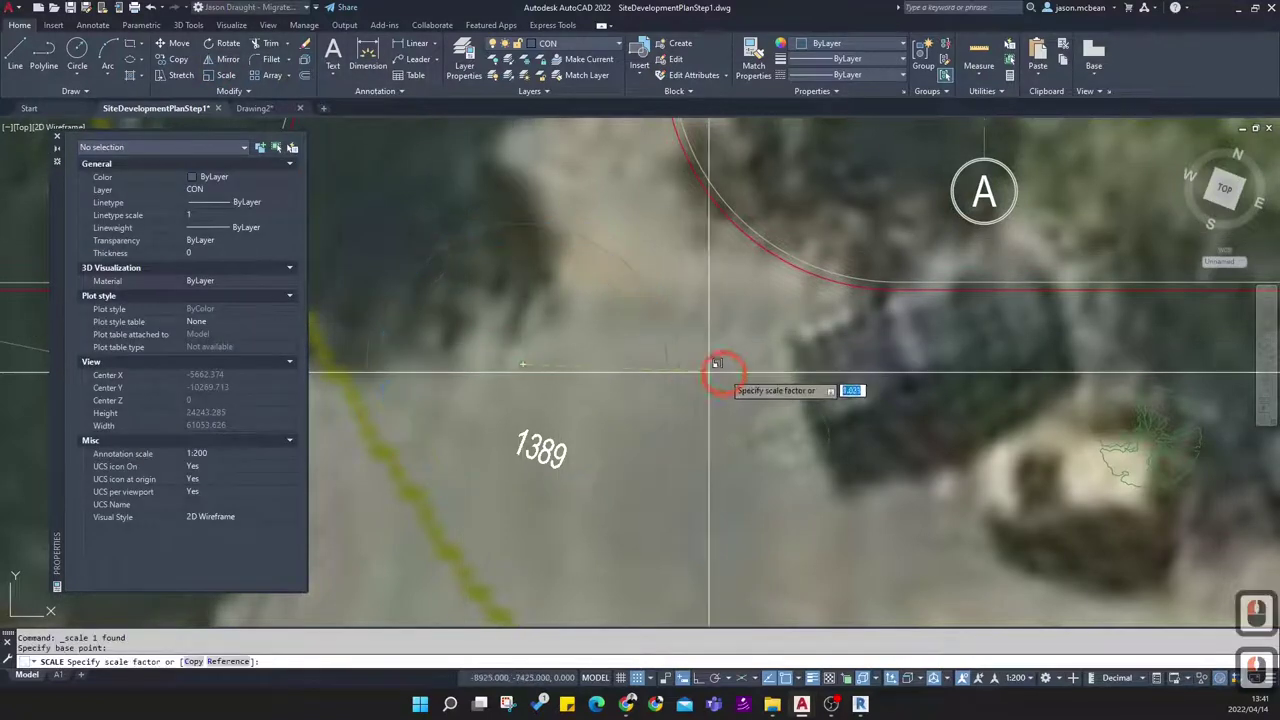
{"action": "scroll", "coordinate": [715, 352], "scroll_direction": "down", "scroll_amount": 3}
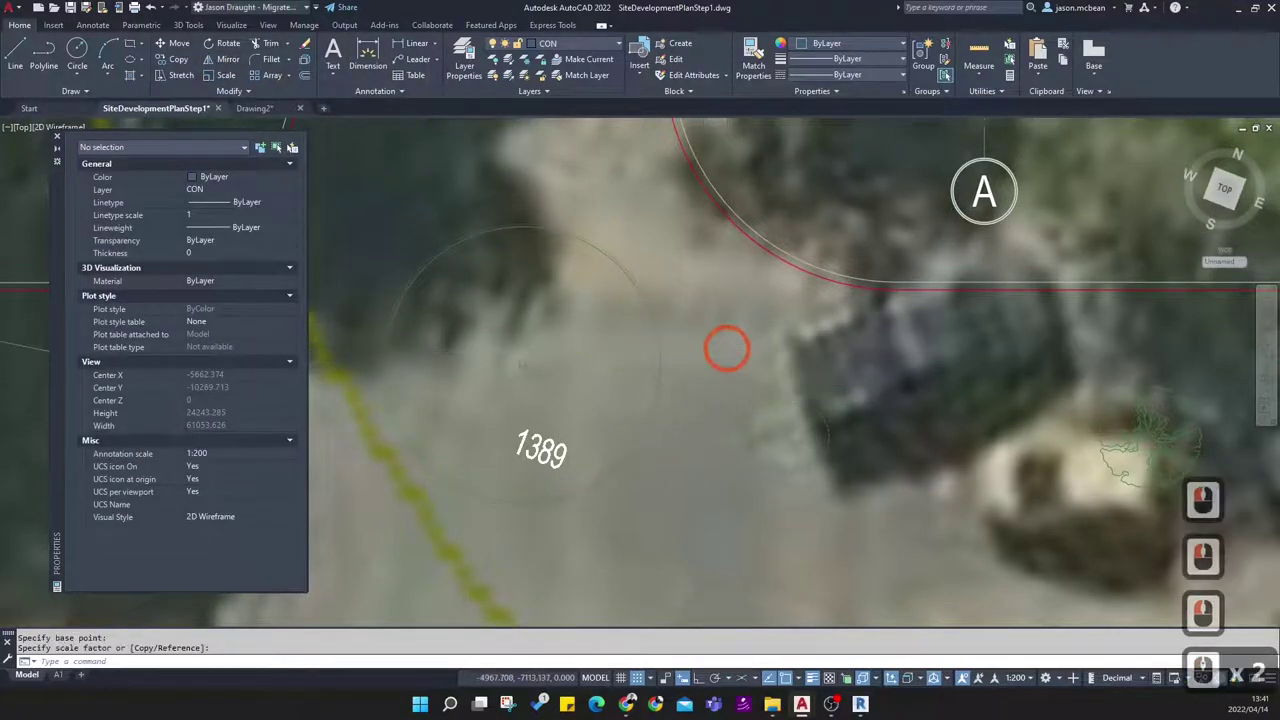
{"action": "scroll", "coordinate": [750, 400], "scroll_direction": "up", "scroll_amount": 3}
{"action": "key", "text": "Escape"}
{"action": "key", "text": "Escape"}
Compare the properties of the proposed tree and scaled existing tree blocks and examine the trees in the surrounding aerial image
{"action": "scroll", "coordinate": [761, 421], "scroll_direction": "up", "scroll_amount": 2}
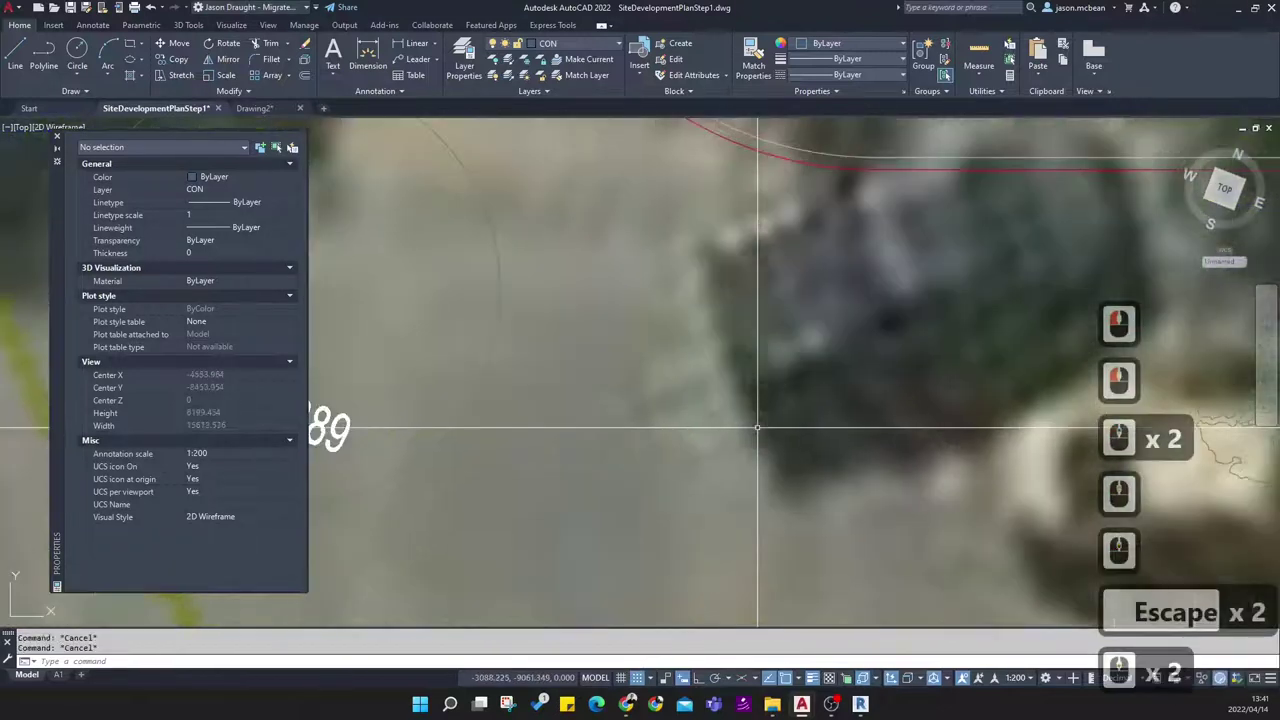
{"action": "scroll", "coordinate": [755, 423], "scroll_direction": "down", "scroll_amount": 2}
{"action": "key", "text": "Escape"}
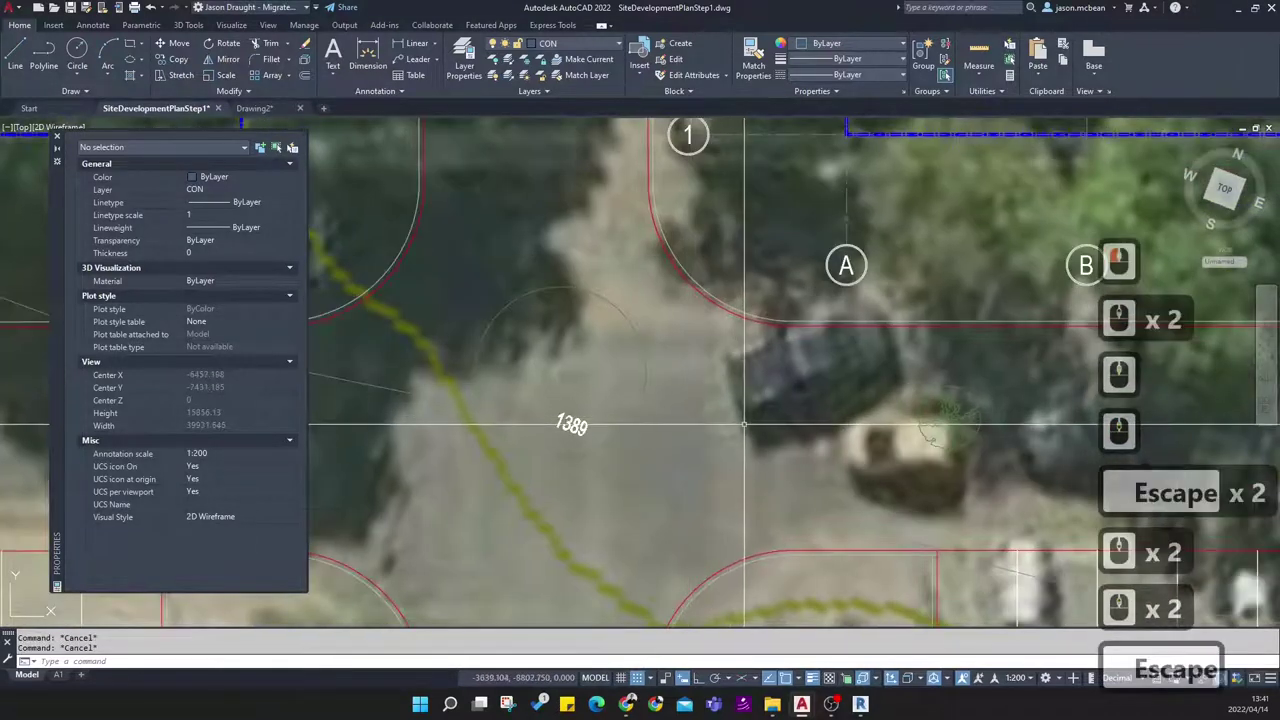
{"action": "left_click", "coordinate": [826, 433]}
{"action": "key", "text": "Escape"}
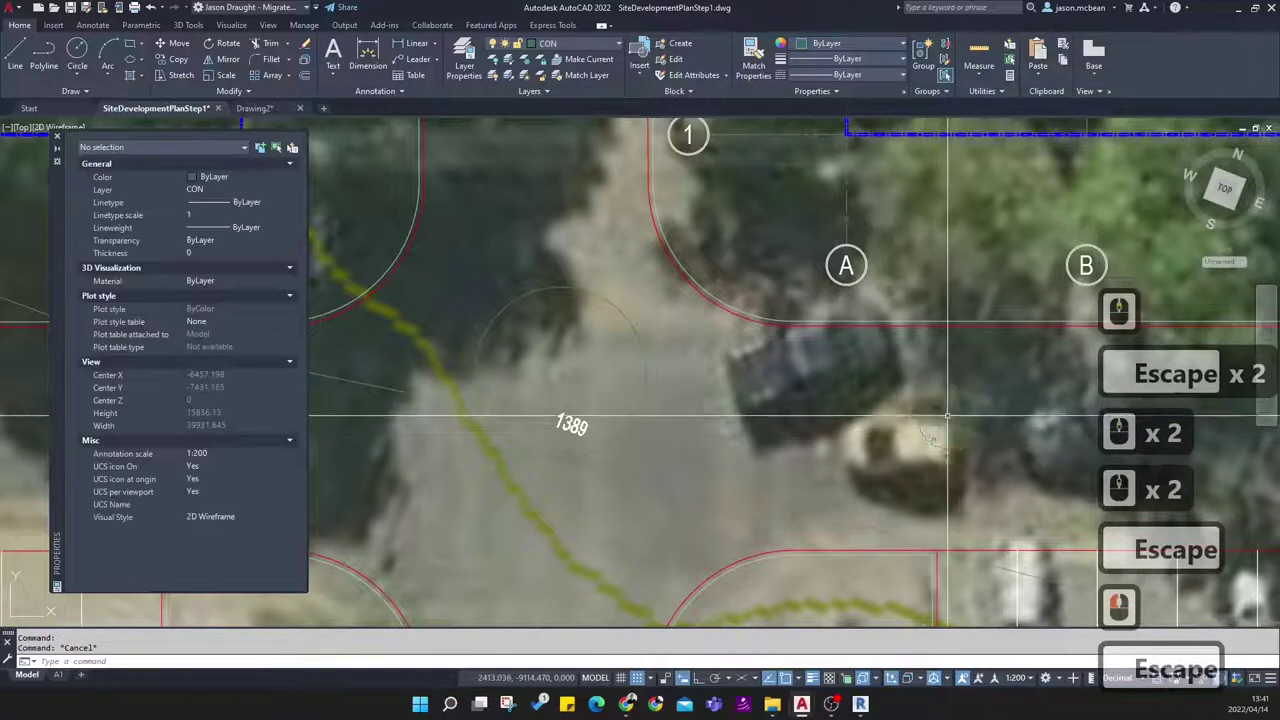
{"action": "left_click", "coordinate": [950, 408]}
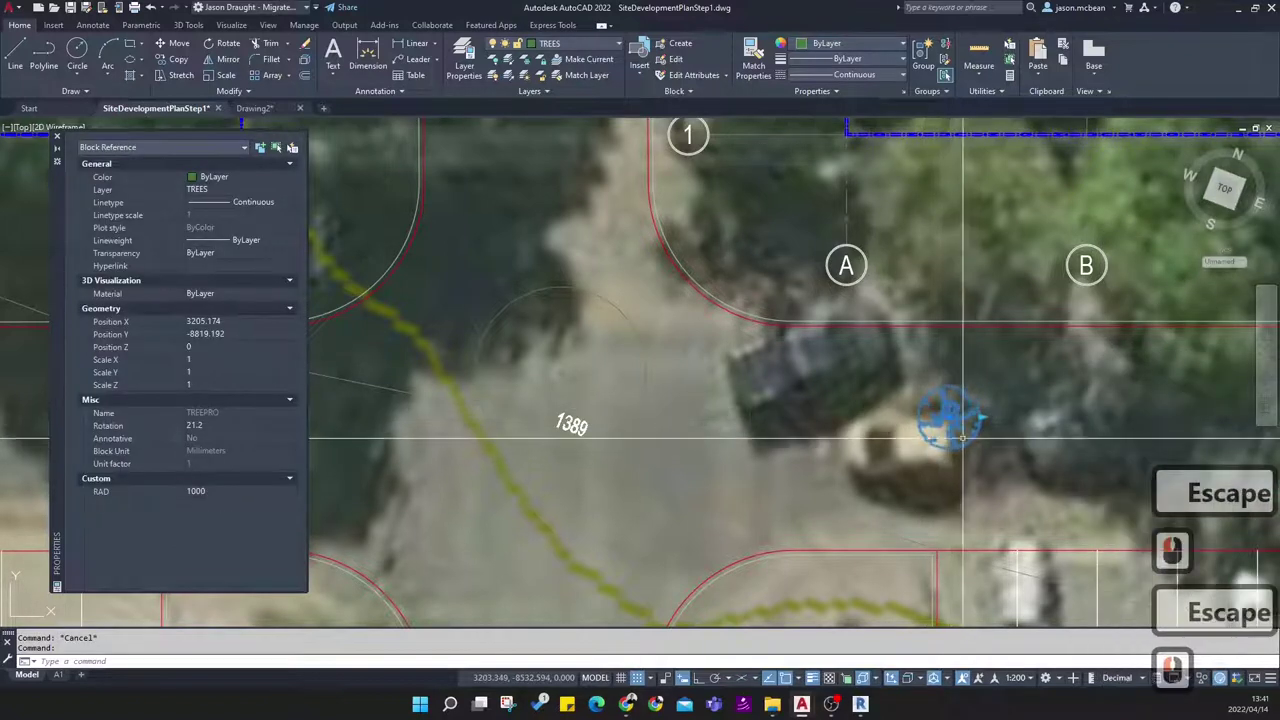
{"action": "key", "text": "Escape"}
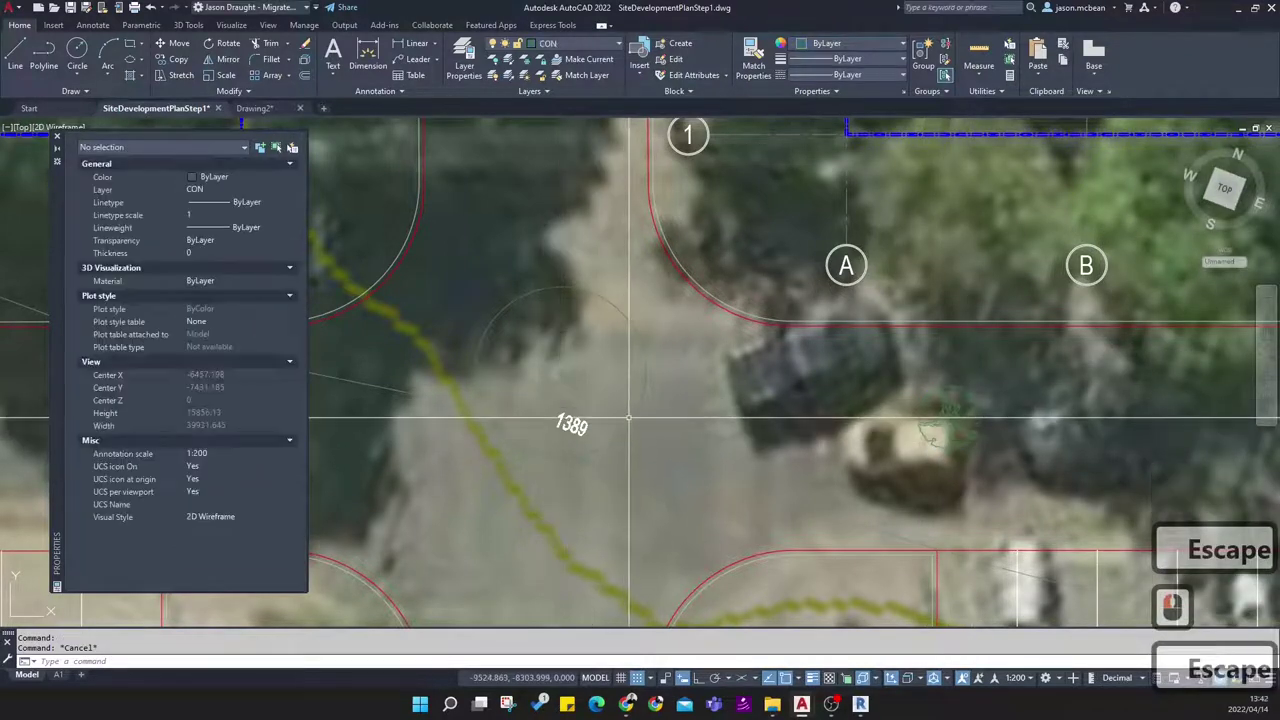
{"action": "left_click", "coordinate": [630, 418]}
{"action": "scroll", "coordinate": [659, 390], "scroll_direction": "down", "scroll_amount": 3}
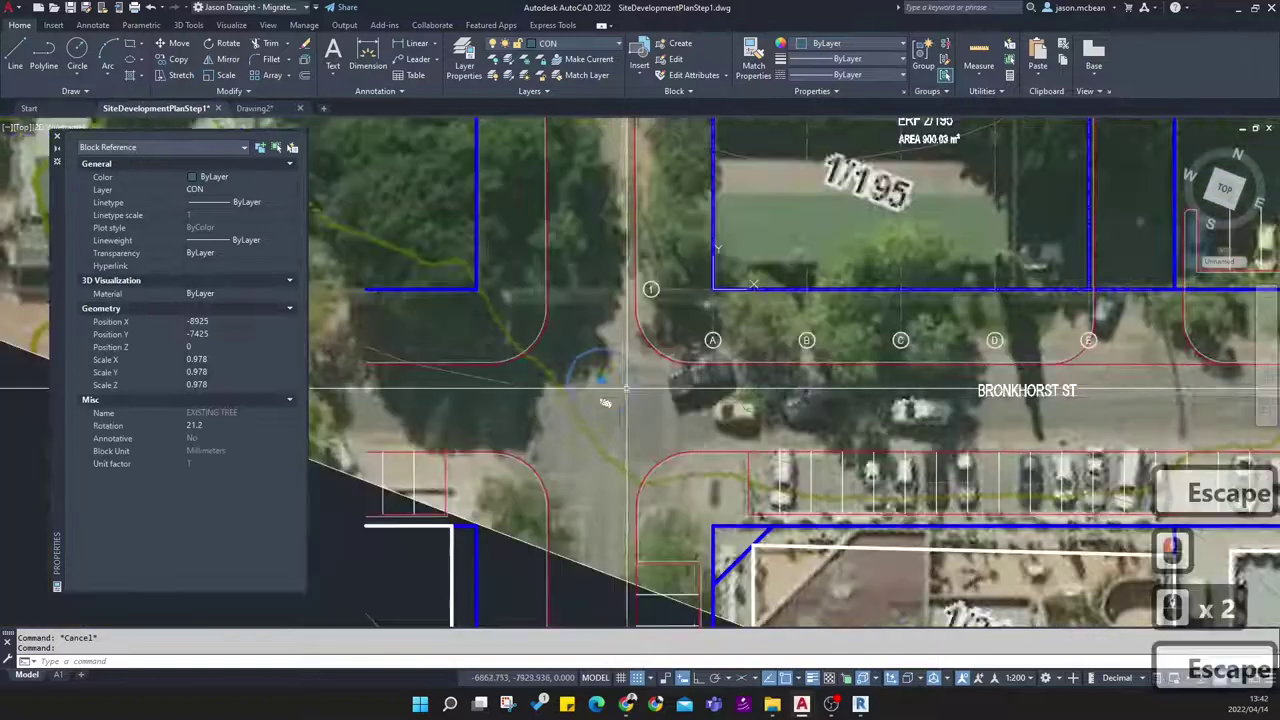
{"action": "key", "text": "Escape"}
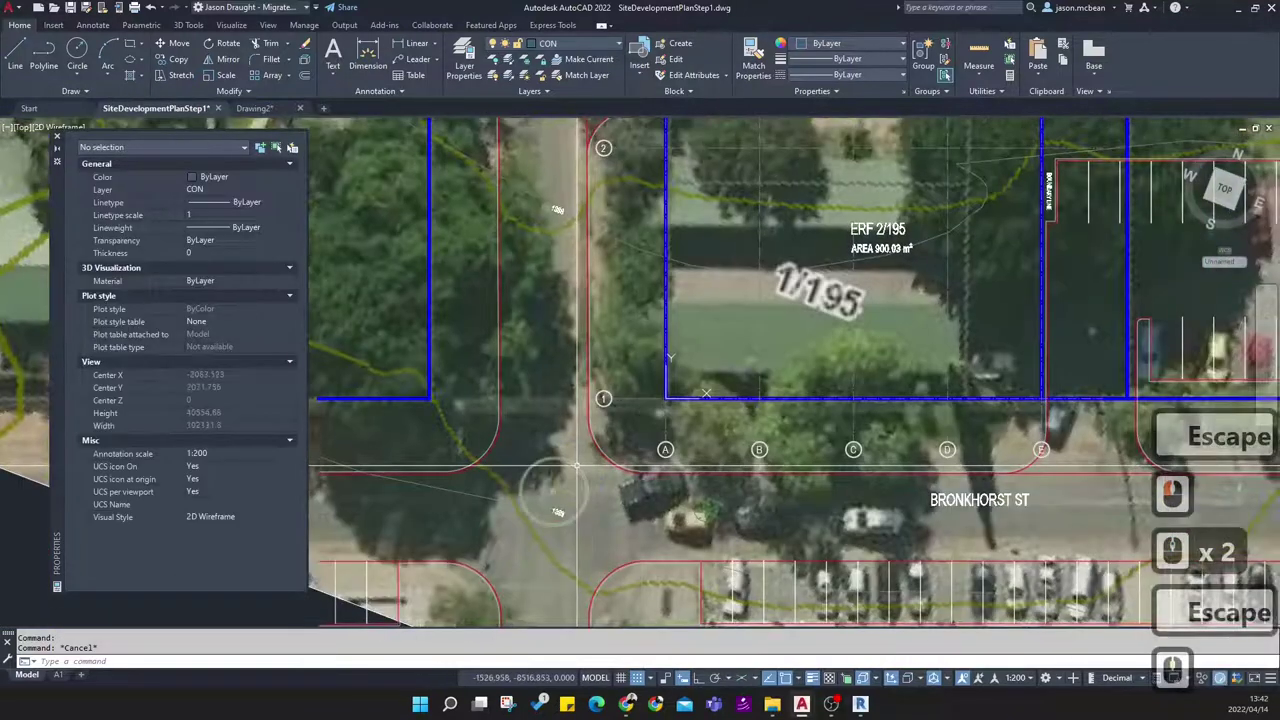
{"action": "left_click", "coordinate": [560, 488]}
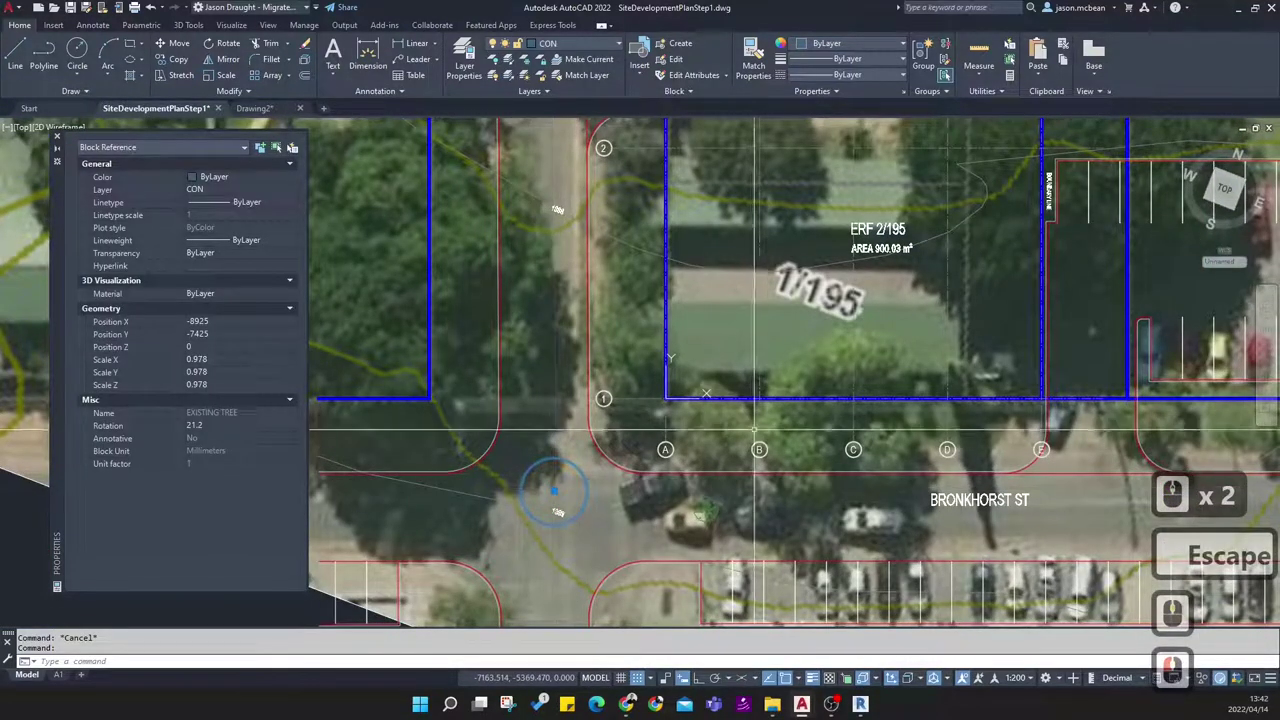
{"action": "scroll", "coordinate": [617, 311], "scroll_direction": "down", "scroll_amount": 3}
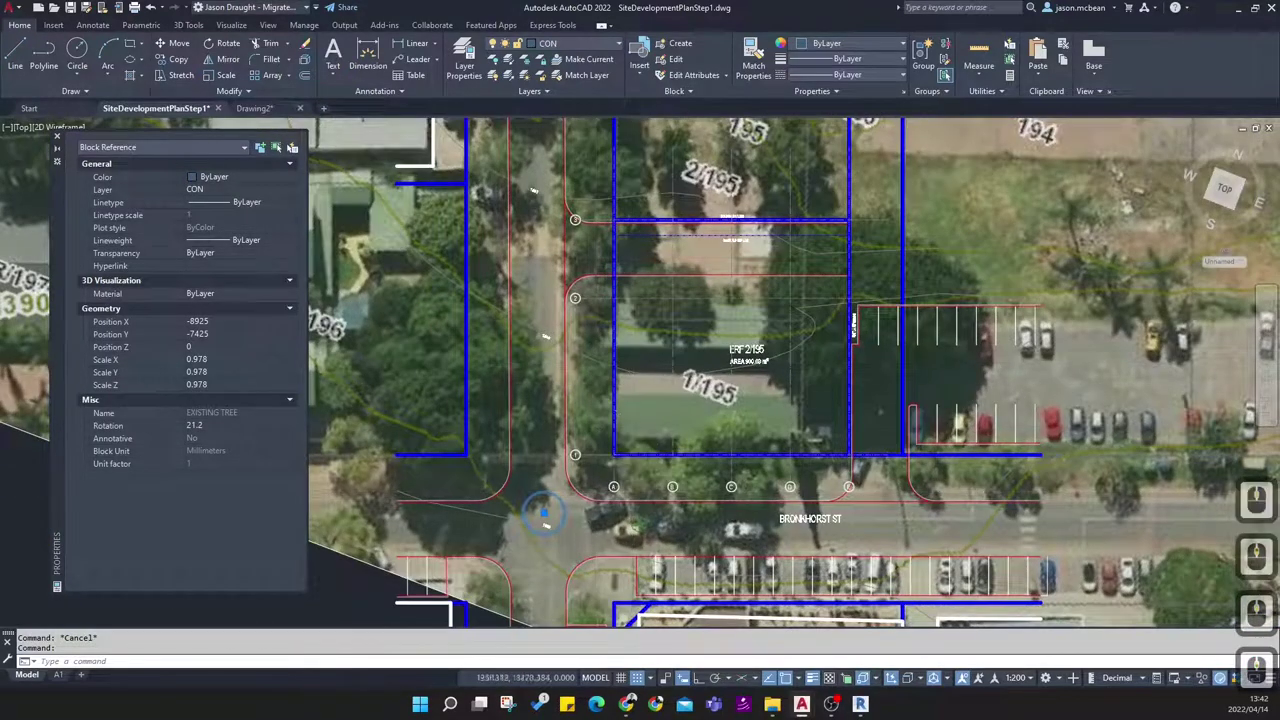
{"action": "scroll", "coordinate": [545, 515], "scroll_direction": "up", "scroll_amount": 5}
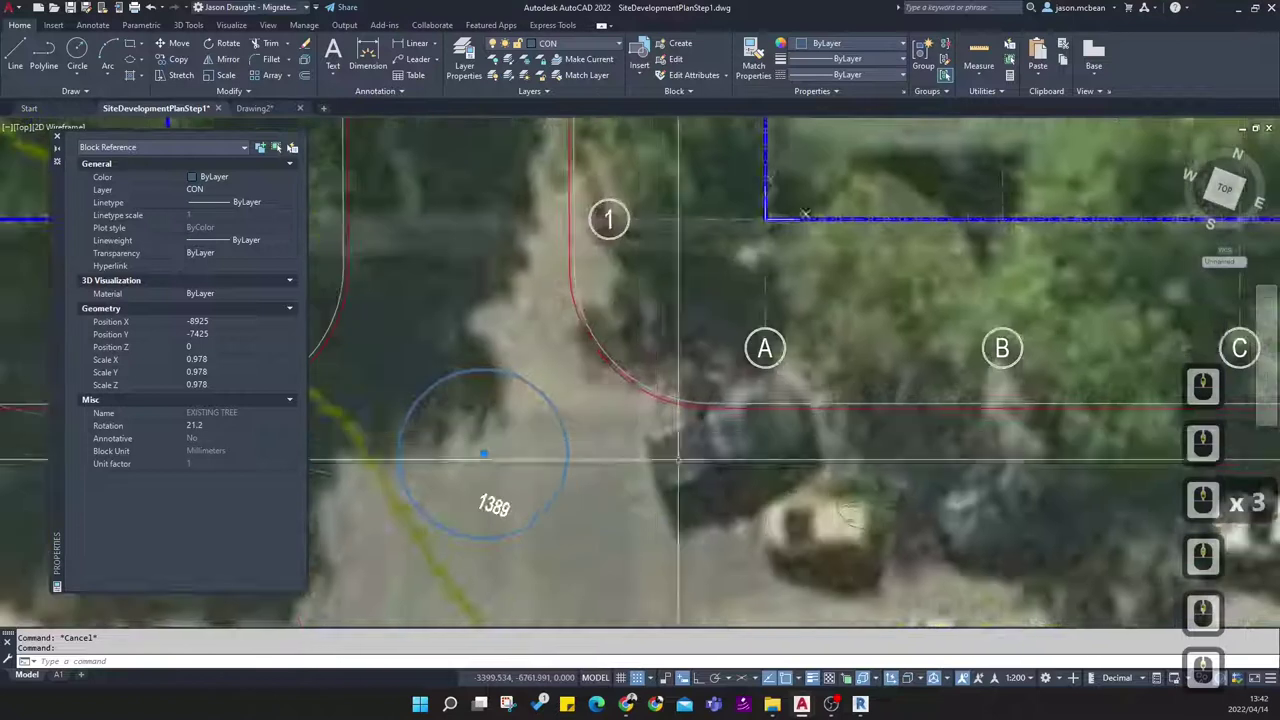
Examine how the tree blocks display in the site plan viewport on the A1 layout, and return to model space
{"action": "scroll", "coordinate": [641, 460], "scroll_direction": "down", "scroll_amount": 5}
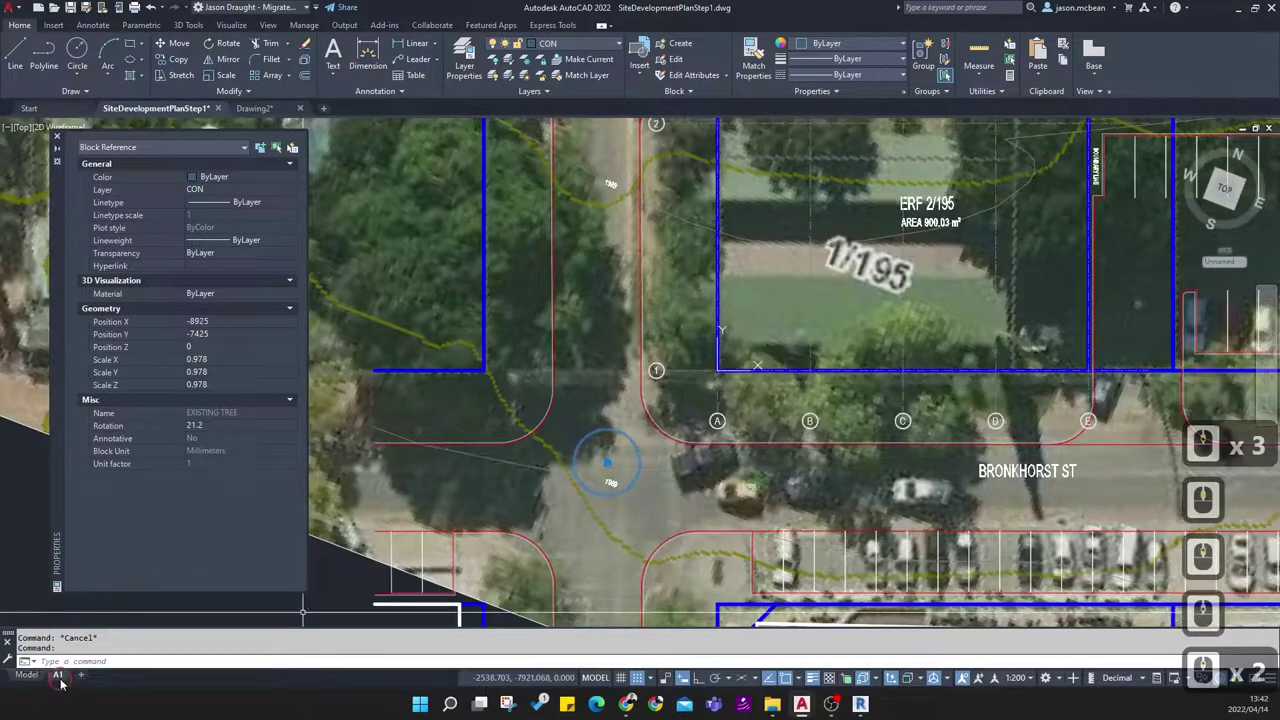
{"action": "left_click", "coordinate": [58, 674]}
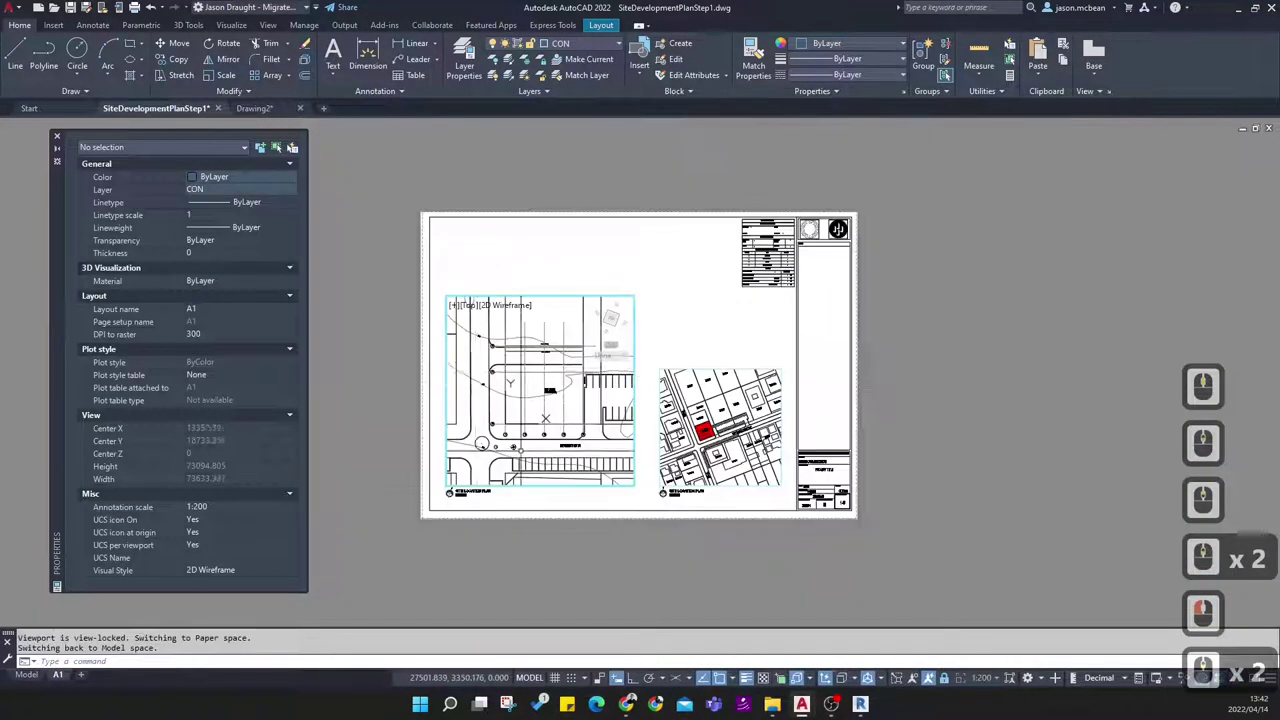
{"action": "scroll", "coordinate": [545, 418], "scroll_direction": "up", "scroll_amount": 3}
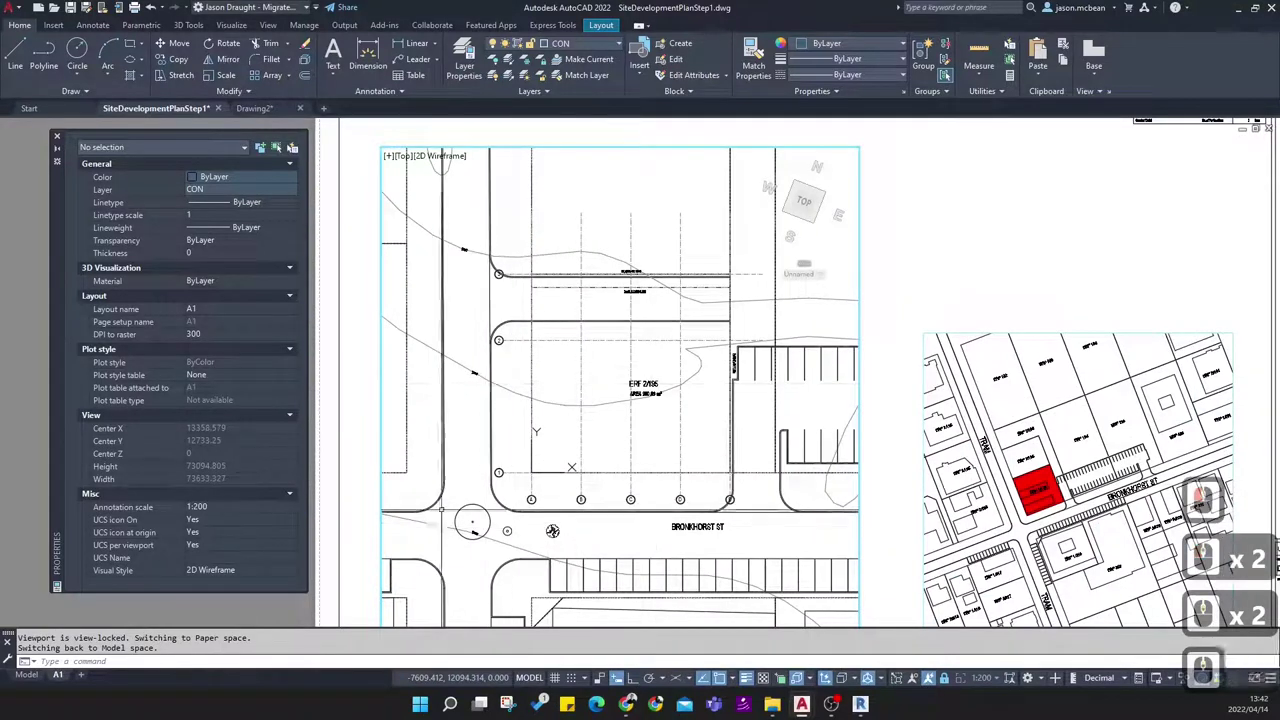
{"action": "scroll", "coordinate": [446, 508], "scroll_direction": "up", "scroll_amount": 3}
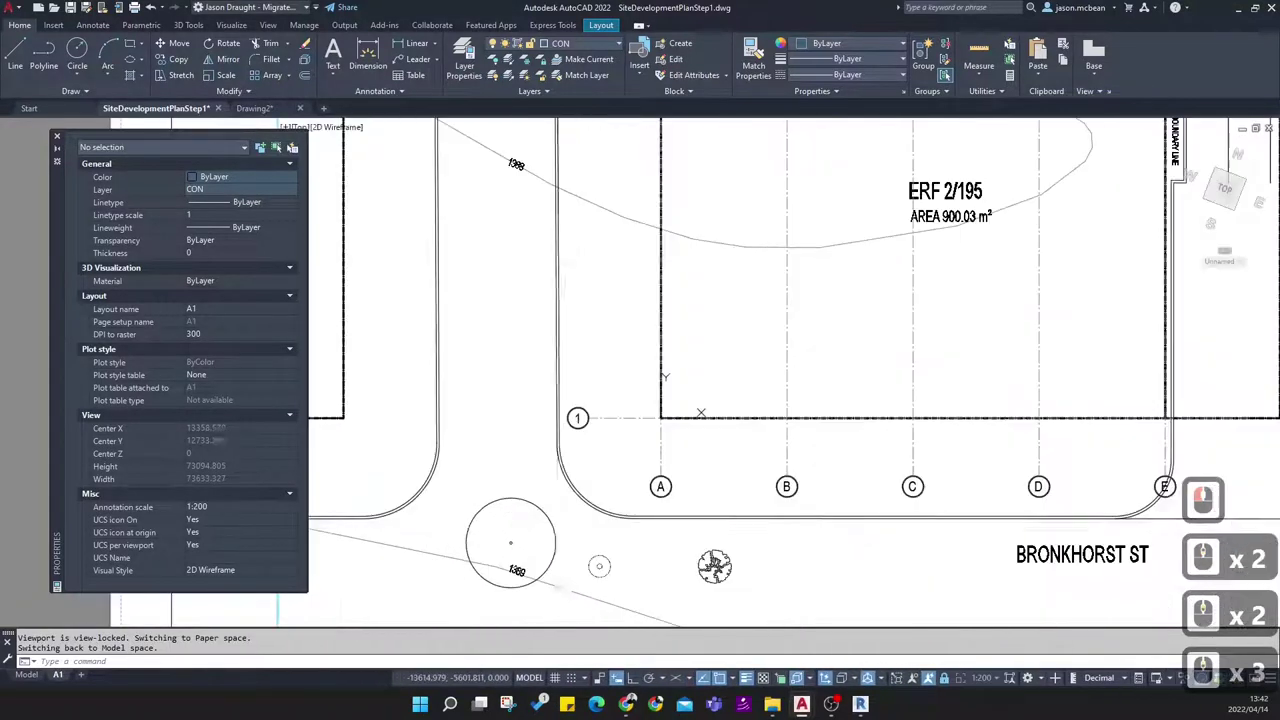
{"action": "left_click", "coordinate": [27, 674]}
Set the fade of the aerial site context image beneath the site plan to 28
{"action": "middle_click_drag", "start_coordinate": [491, 308], "coordinate": [678, 336]}
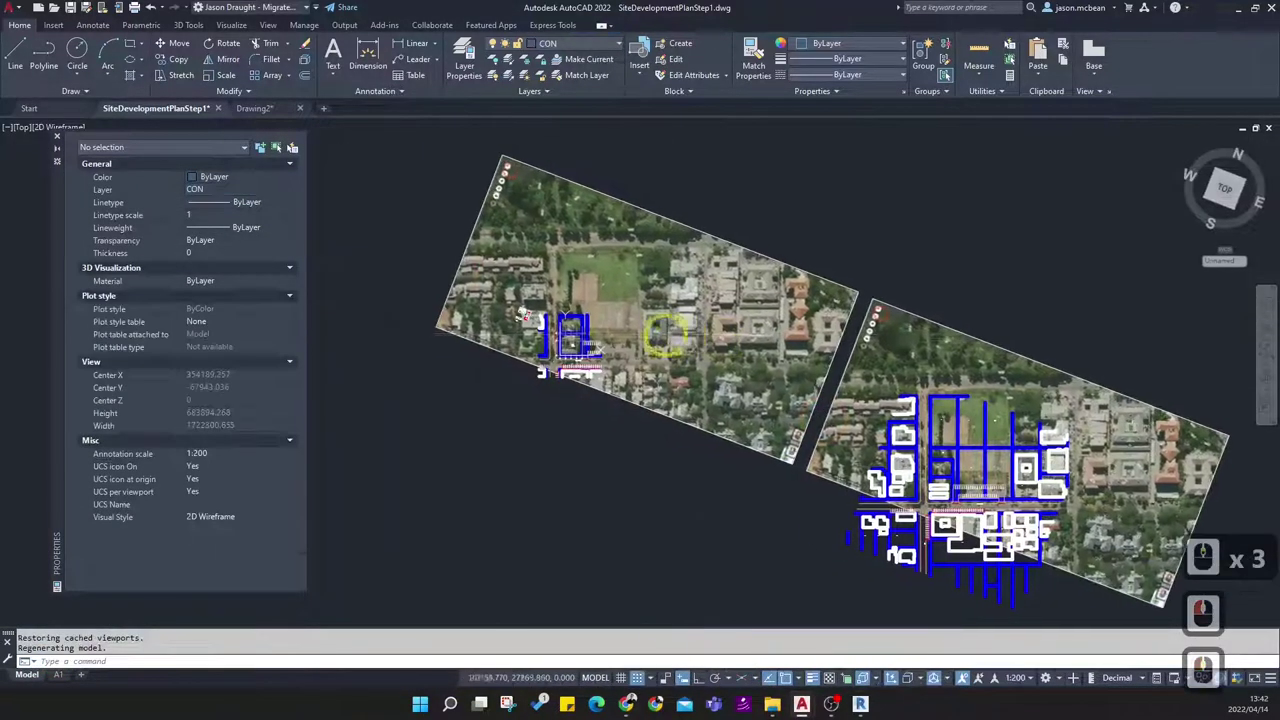
{"action": "scroll", "coordinate": [603, 348], "scroll_direction": "up", "scroll_amount": 3}
{"action": "scroll", "coordinate": [457, 326], "scroll_direction": "up", "scroll_amount": 4}
{"action": "scroll", "coordinate": [742, 264], "scroll_direction": "down", "scroll_amount": 5}
{"action": "middle_click_drag", "start_coordinate": [864, 188], "coordinate": [833, 398]}
{"action": "left_click", "coordinate": [920, 150]}
{"action": "left_click", "coordinate": [891, 194]}
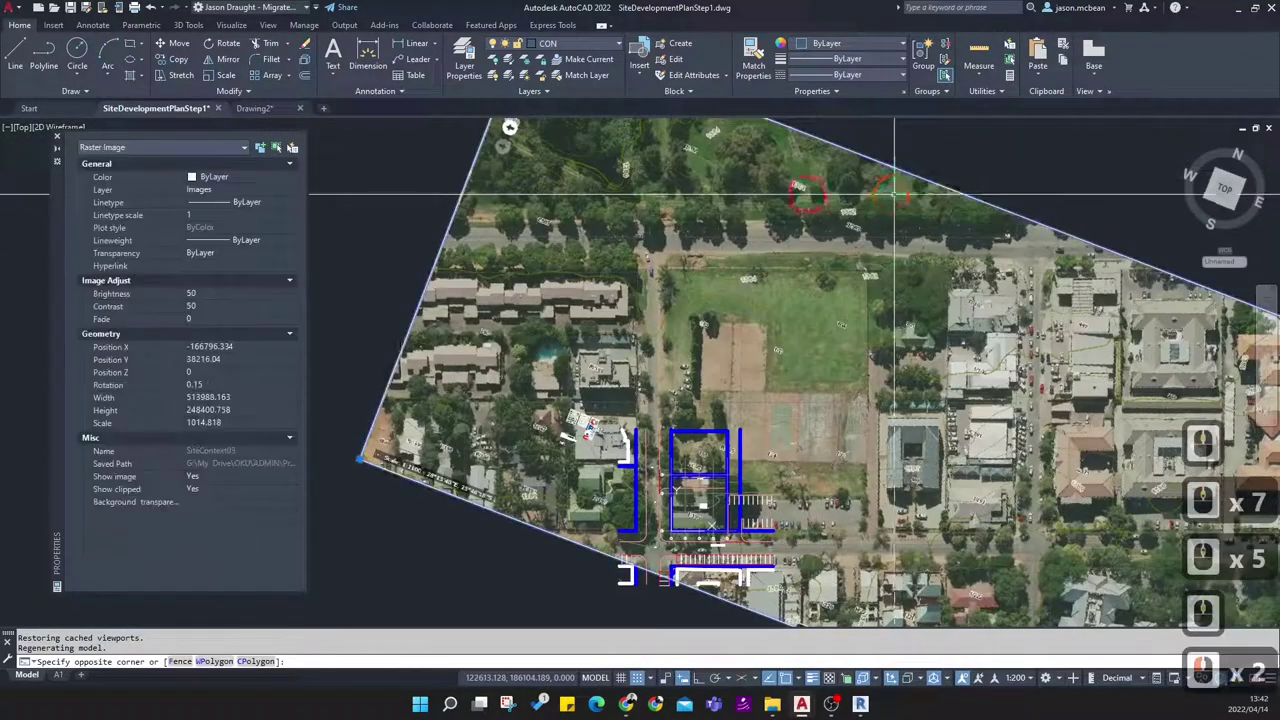
{"action": "left_click_drag", "start_coordinate": [25, 75], "coordinate": [55, 78]}
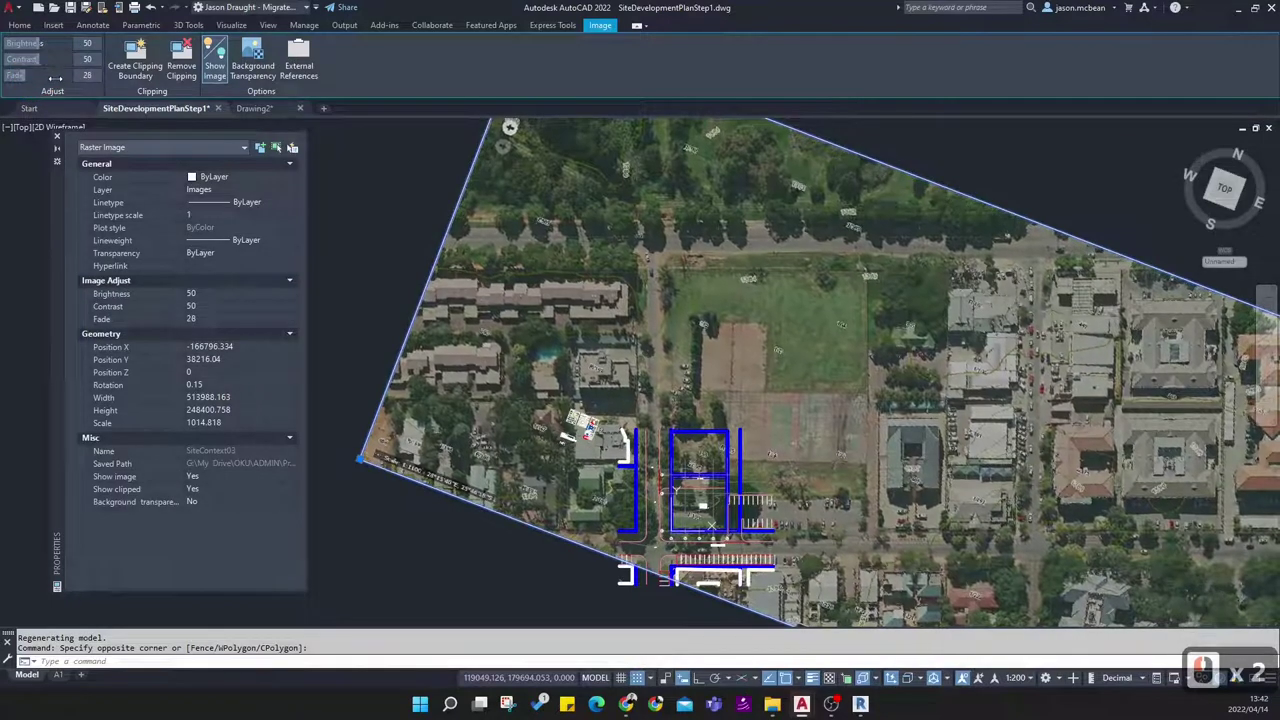
{"action": "scroll", "coordinate": [505, 438], "scroll_direction": "up", "scroll_amount": 5}
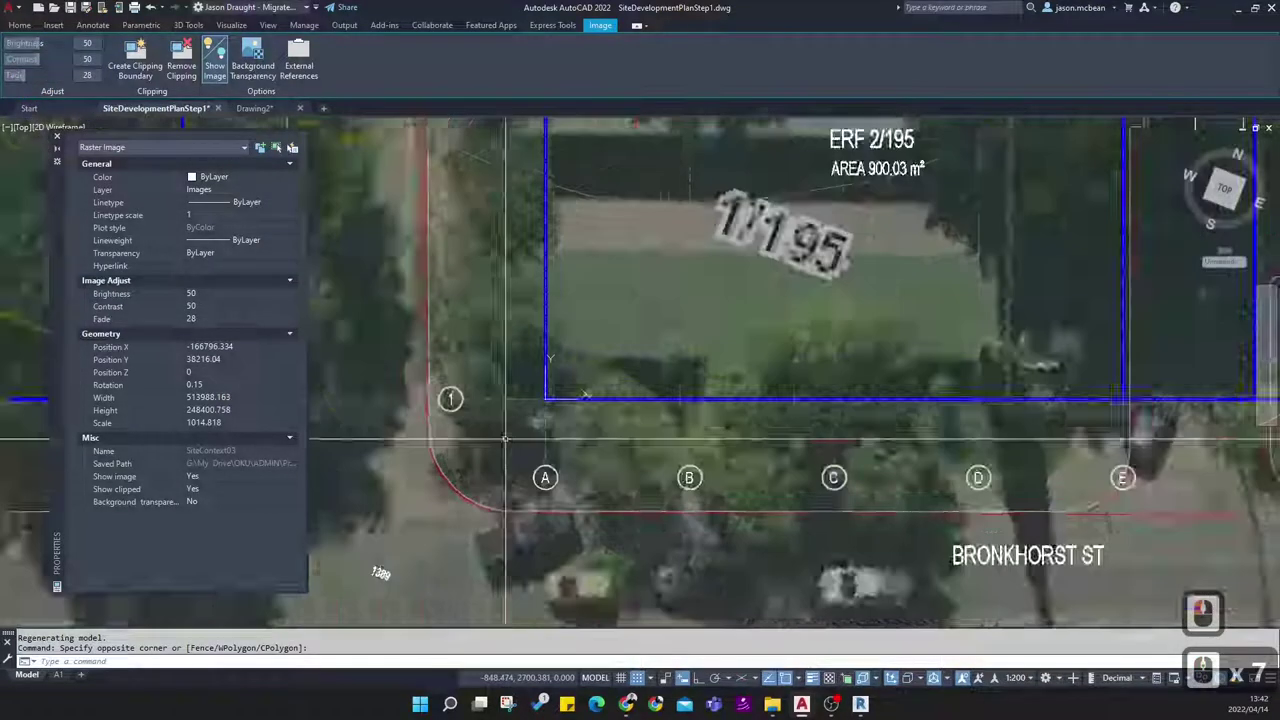
{"action": "middle_click_drag", "start_coordinate": [505, 438], "coordinate": [695, 338]}
{"action": "key", "text": "Escape"}
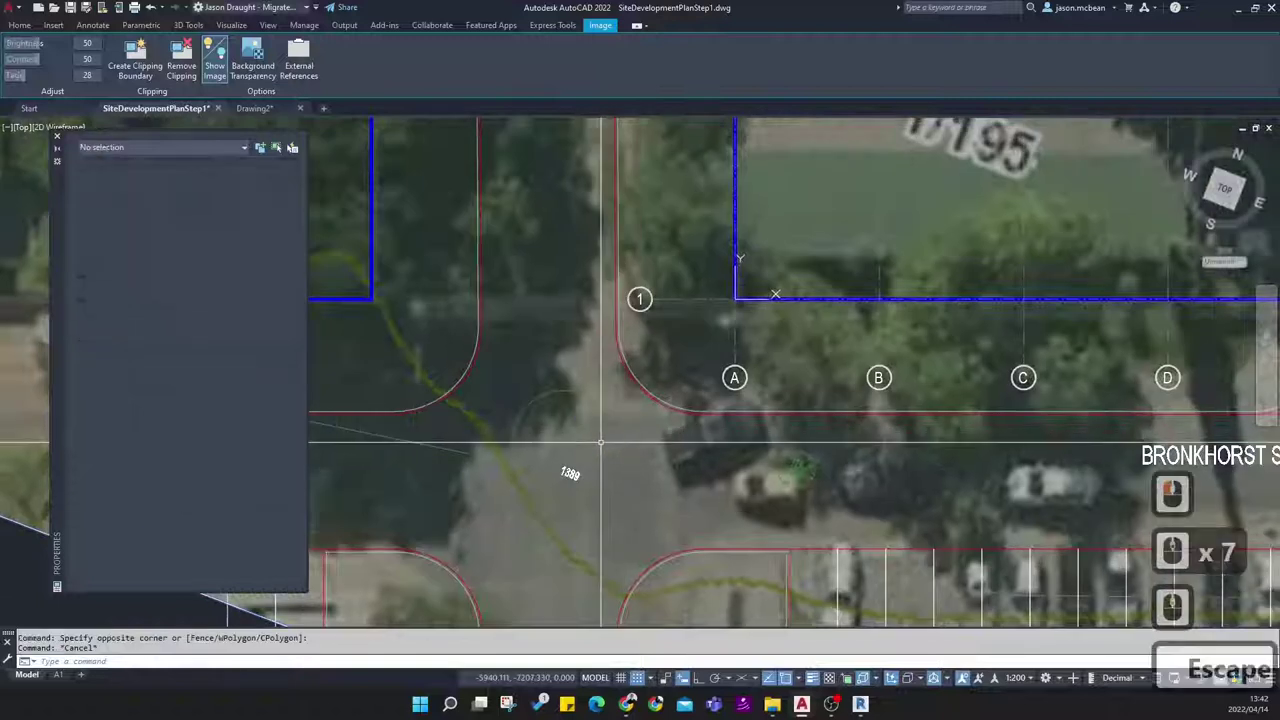
Move the EXISTING TREE block from the road junction onto the large tree beside the car park's boundary line, at about X 32250, Y 20475
{"action": "left_click", "coordinate": [613, 447]}
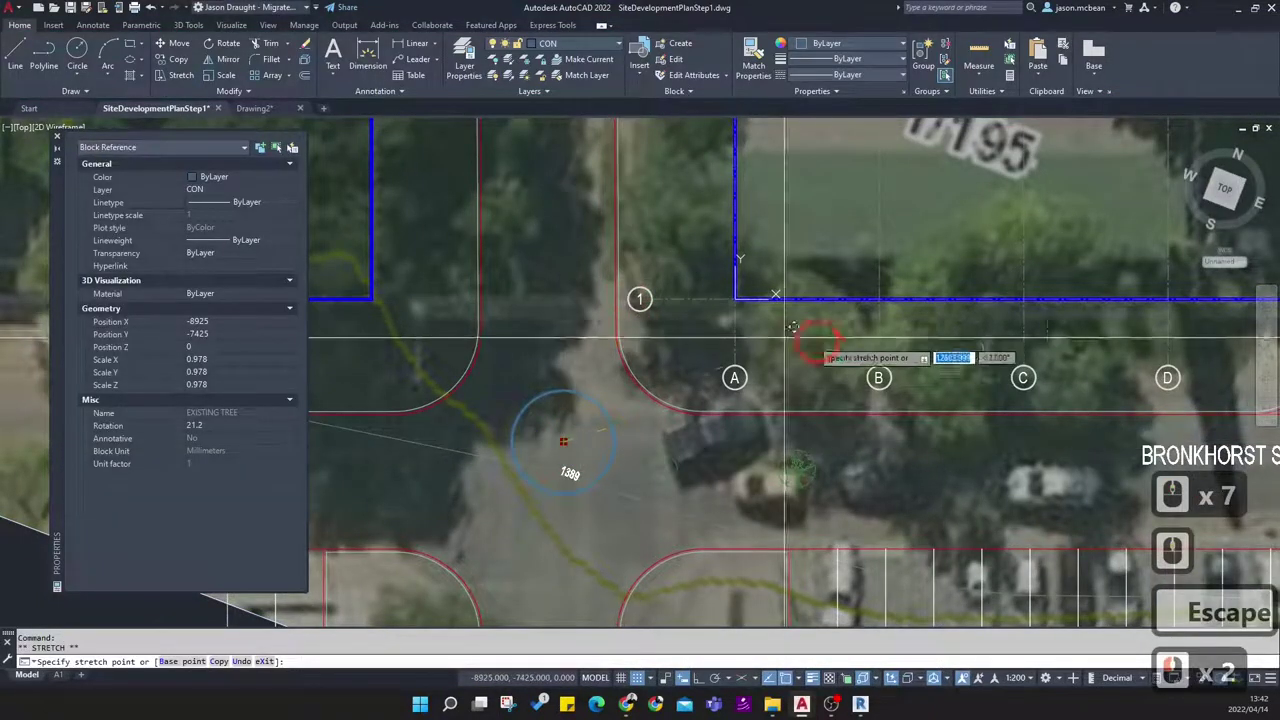
{"action": "scroll", "coordinate": [882, 356], "scroll_direction": "down", "scroll_amount": 2}
{"action": "middle_click_drag", "start_coordinate": [924, 380], "coordinate": [729, 566]}
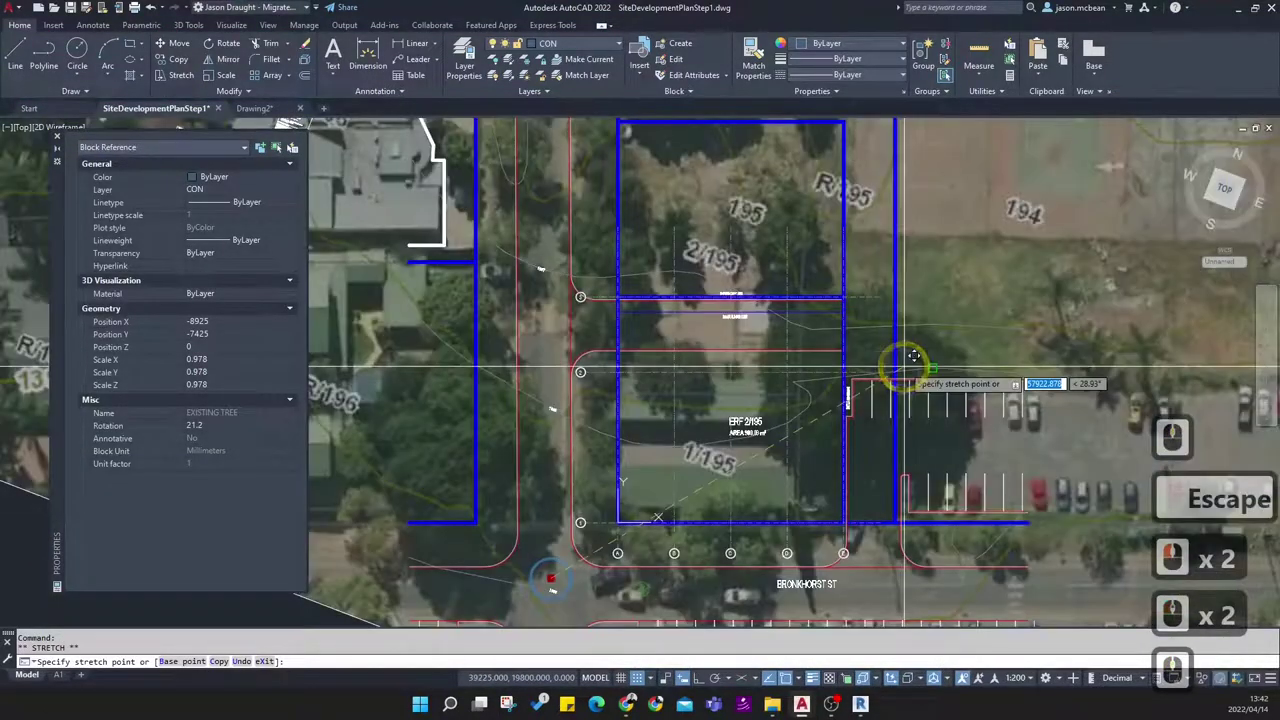
{"action": "scroll", "coordinate": [879, 386], "scroll_direction": "up", "scroll_amount": 2}
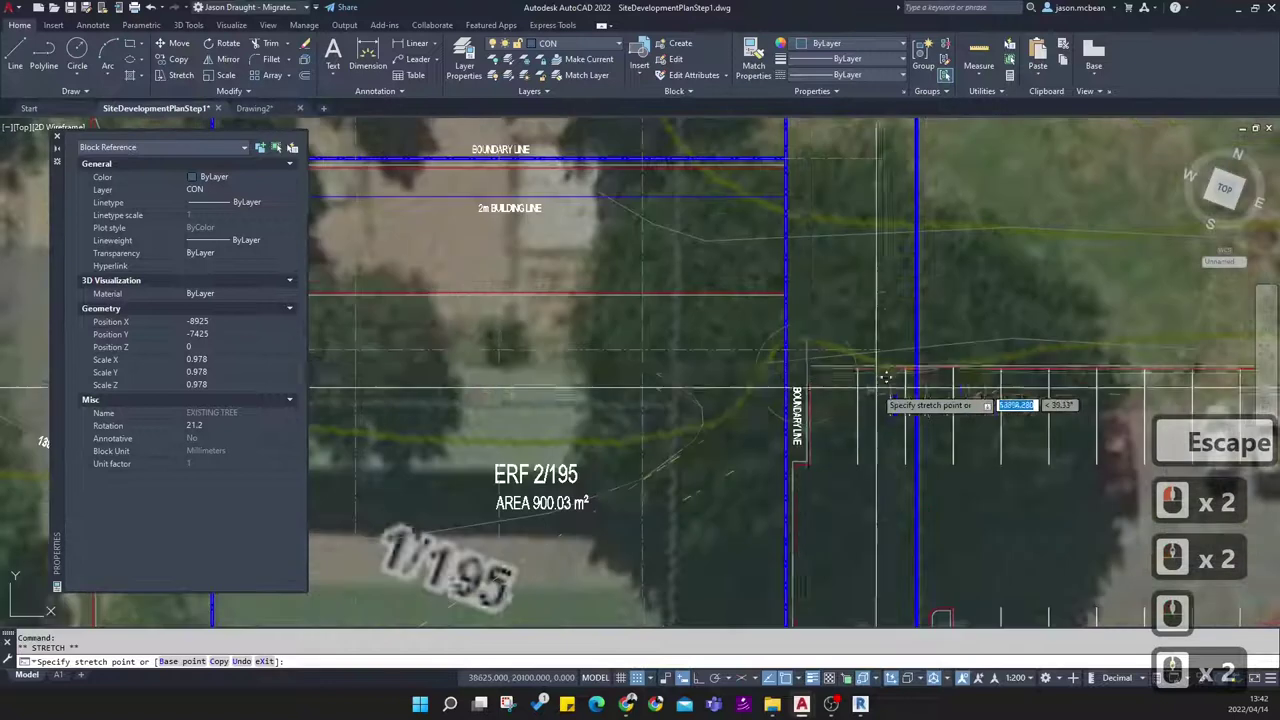
{"action": "left_click", "coordinate": [838, 357]}
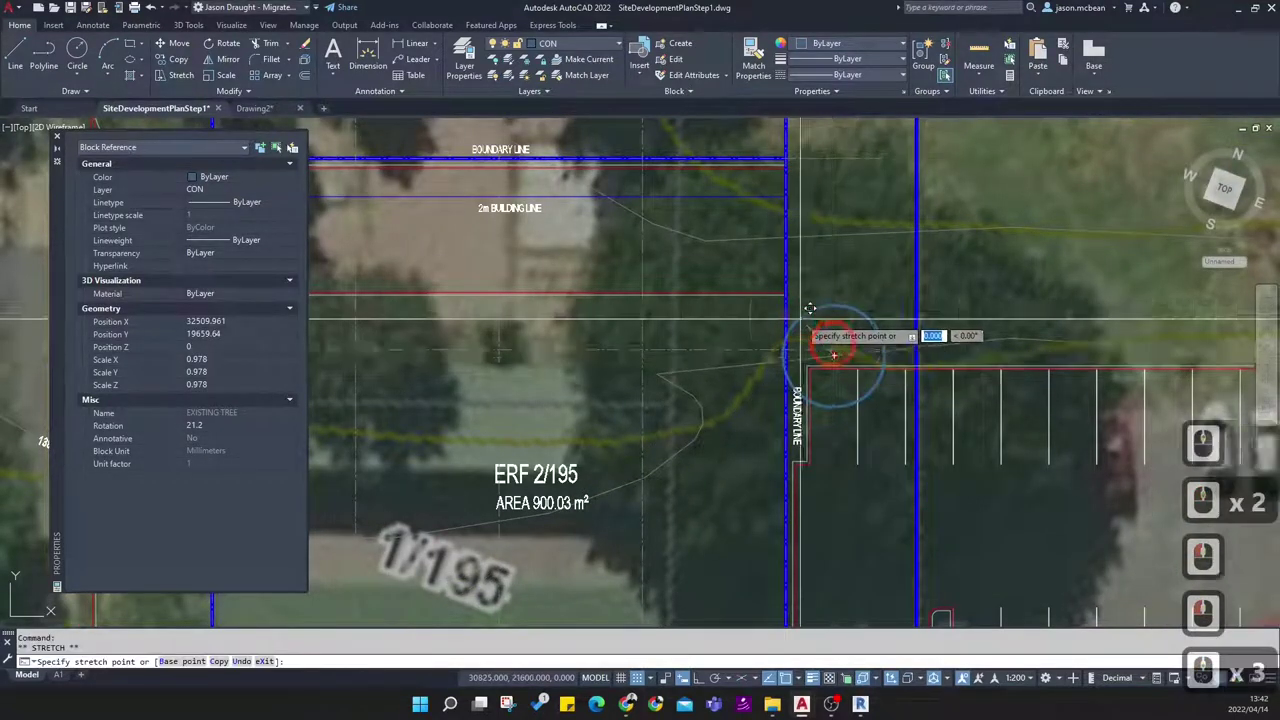
{"action": "scroll", "coordinate": [830, 345], "scroll_direction": "up", "scroll_amount": 3}
{"action": "scroll", "coordinate": [865, 369], "scroll_direction": "down", "scroll_amount": 4}
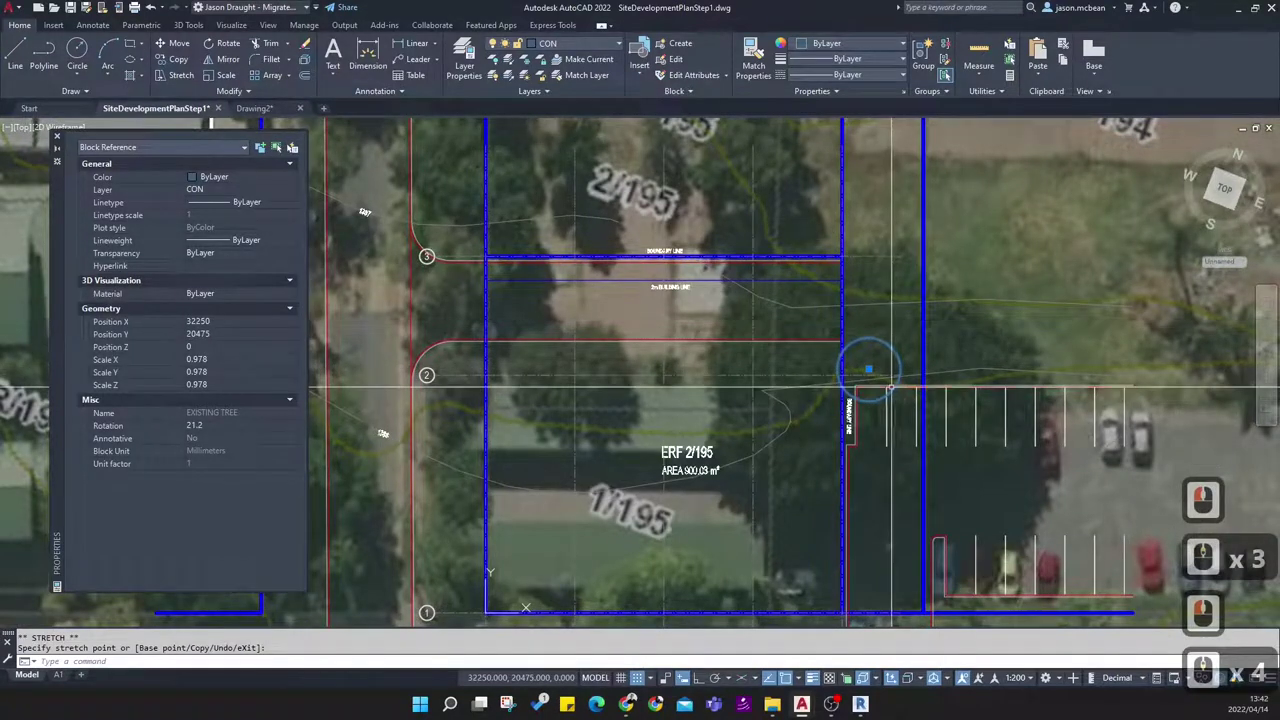
Scale the EXISTING TREE block beside the car park to about 4.783 to cover the large tree canopy
{"action": "left_click", "coordinate": [868, 370]}
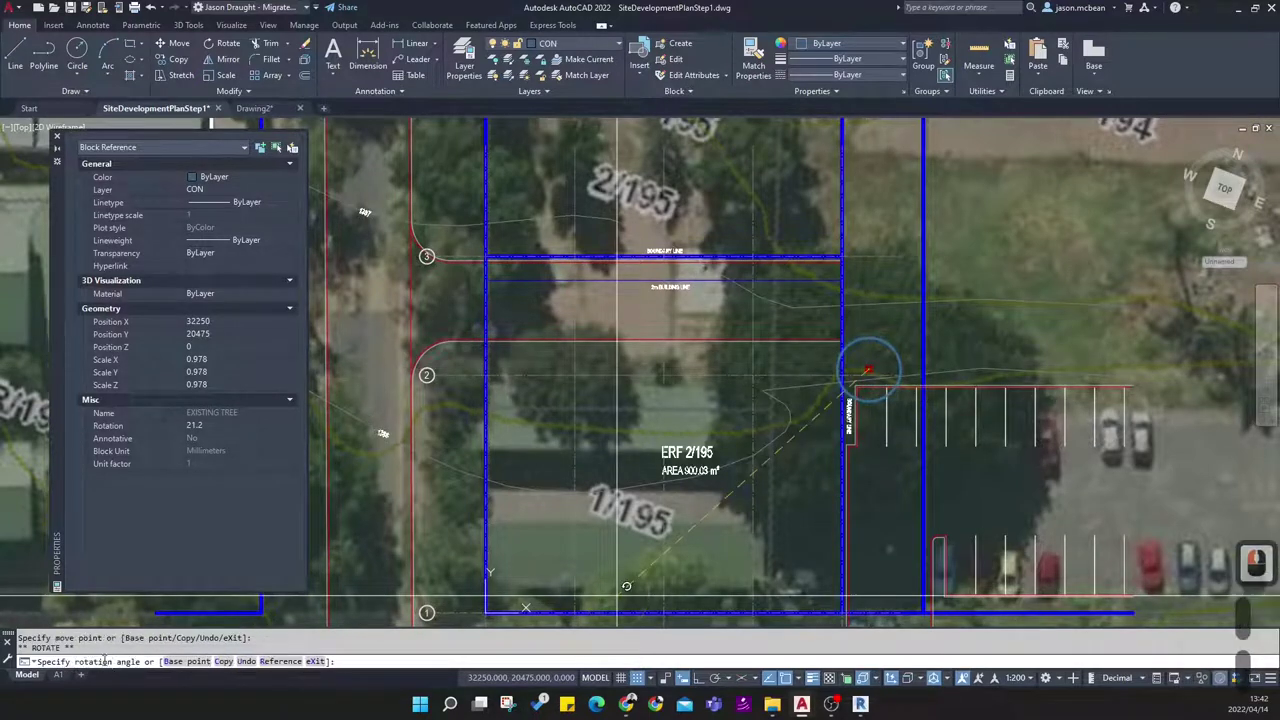
{"action": "key", "text": "space"}
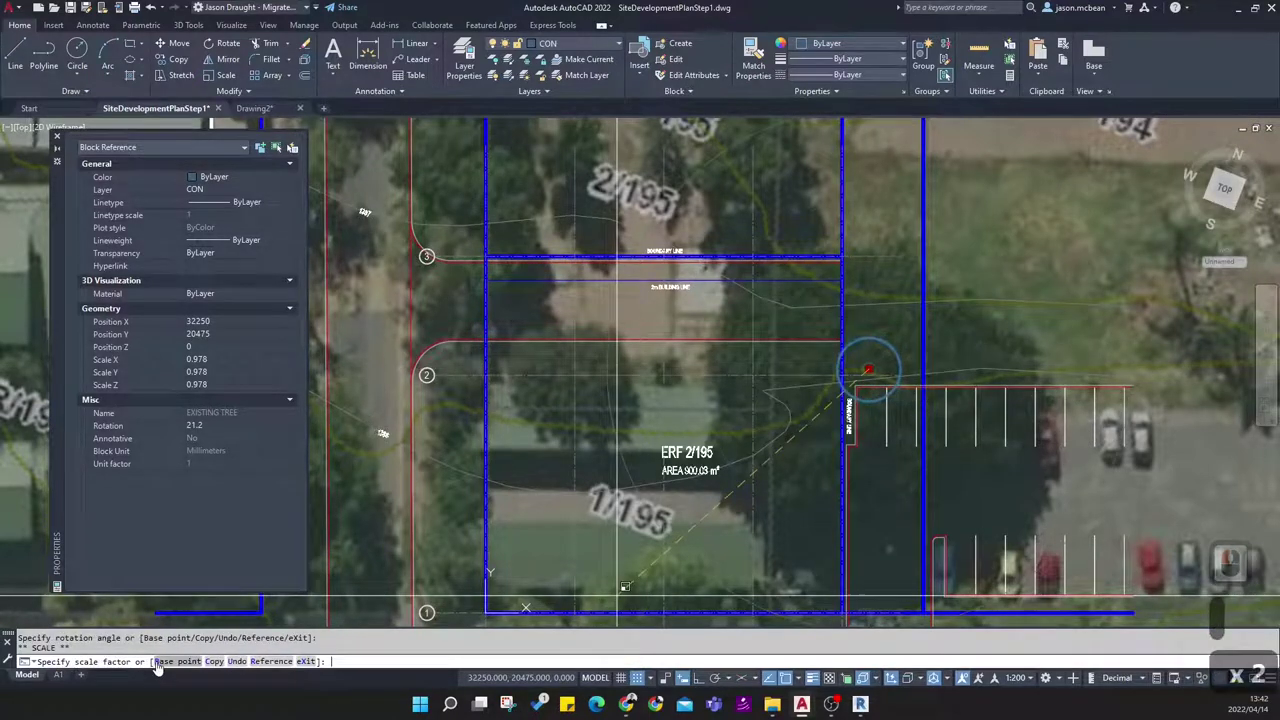
{"action": "left_click", "coordinate": [1040, 395]}
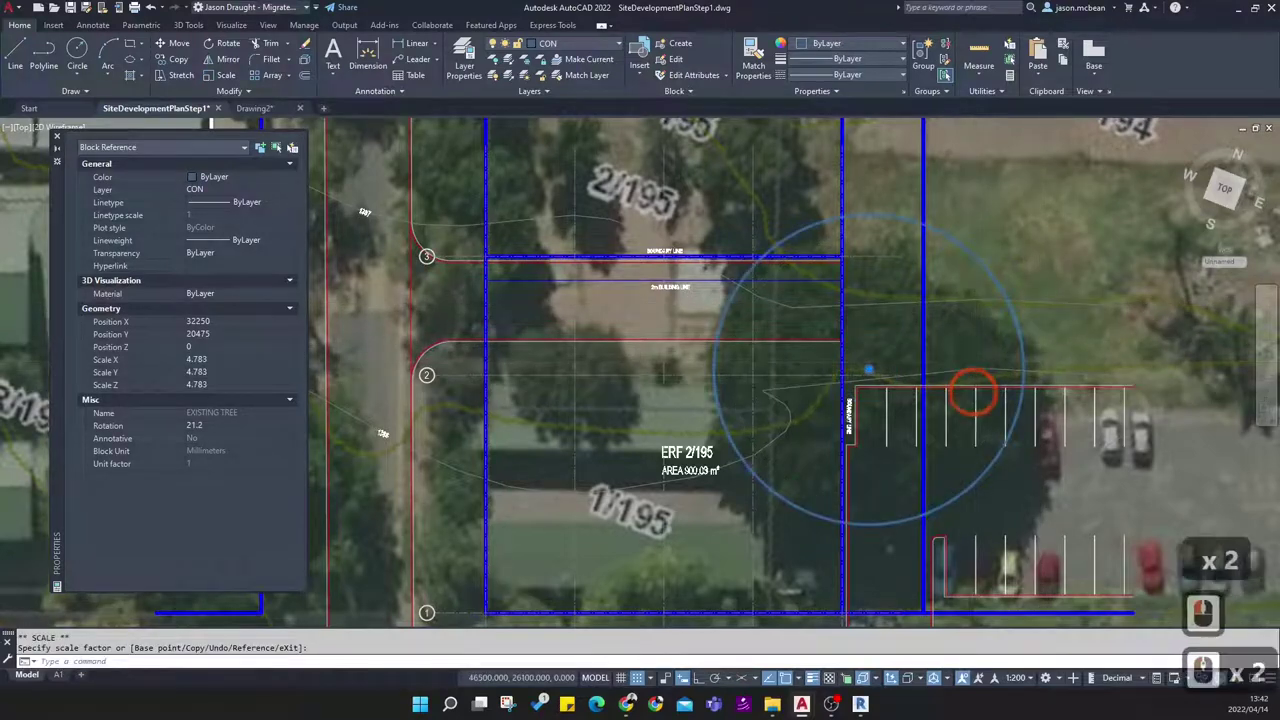
{"action": "scroll", "coordinate": [975, 395], "scroll_direction": "down", "scroll_amount": 4}
{"action": "key", "text": "Escape"}
{"action": "scroll", "coordinate": [960, 360], "scroll_direction": "up", "scroll_amount": 5}
{"action": "scroll", "coordinate": [952, 343], "scroll_direction": "down", "scroll_amount": 5}
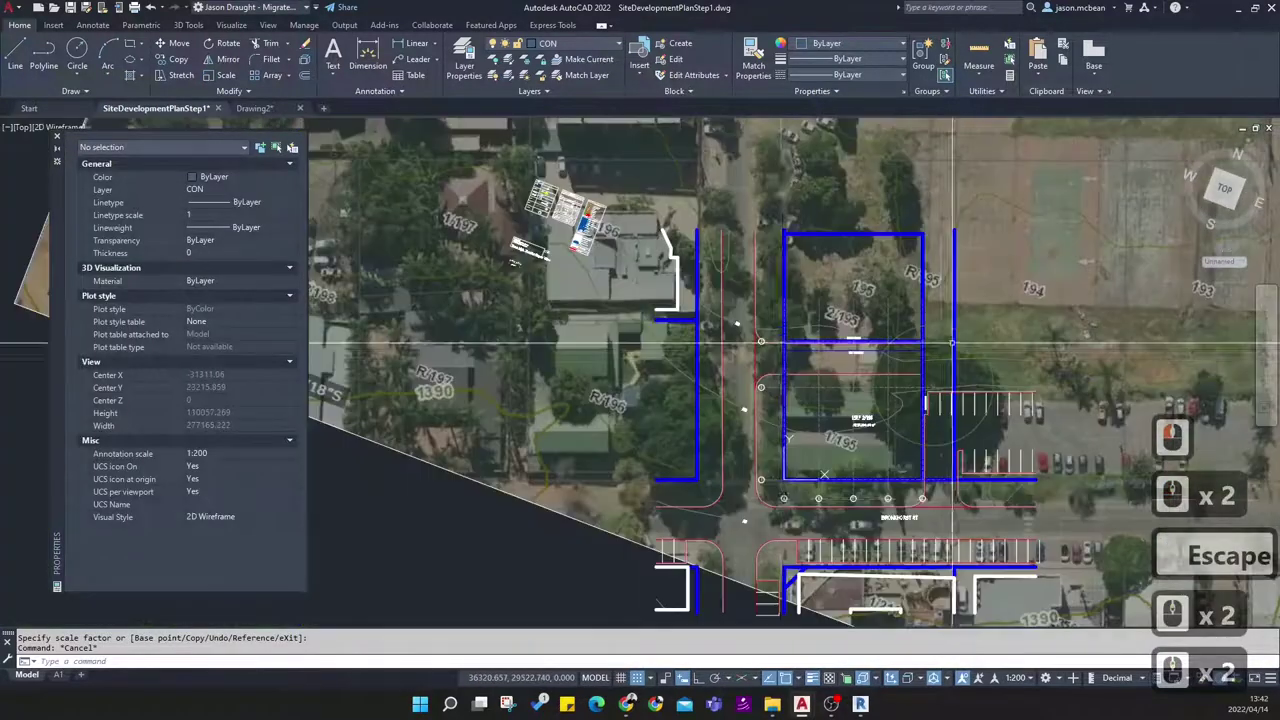
Move the proposed tree block from the road to the verge between grids A and B, below the site boundary
{"action": "scroll", "coordinate": [850, 480], "scroll_direction": "up", "scroll_amount": 5}
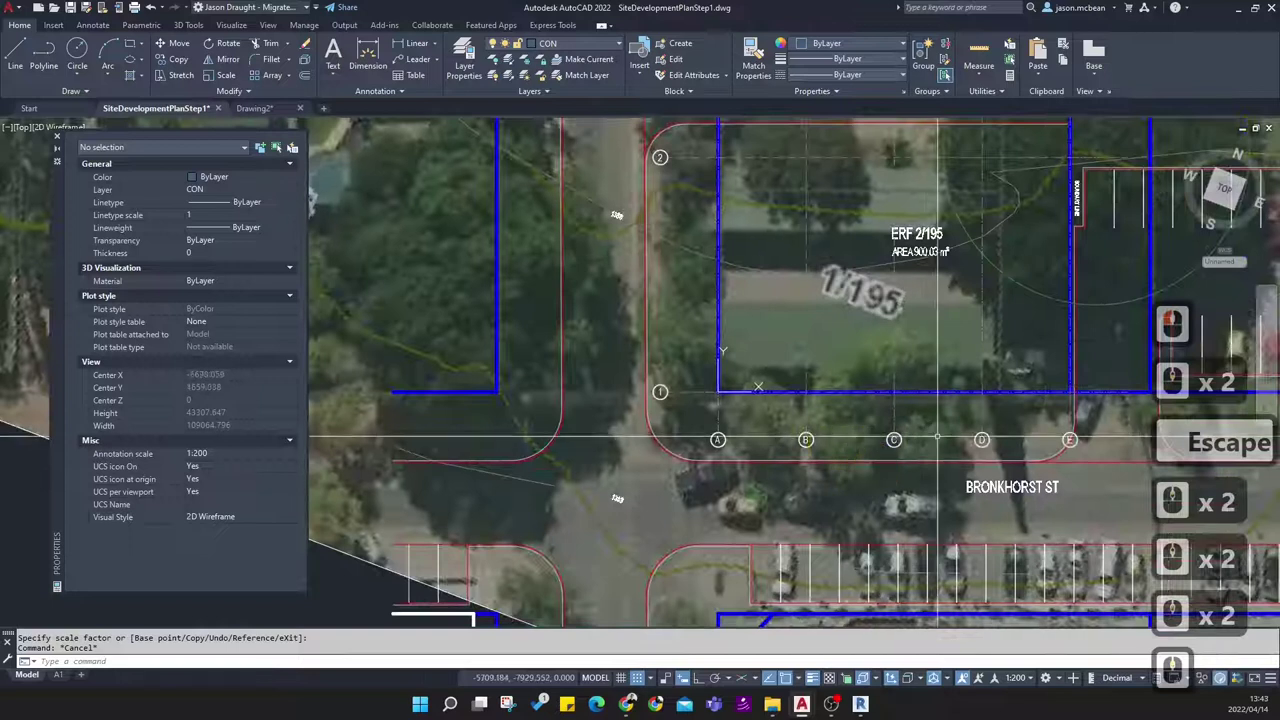
{"action": "left_click", "coordinate": [752, 497]}
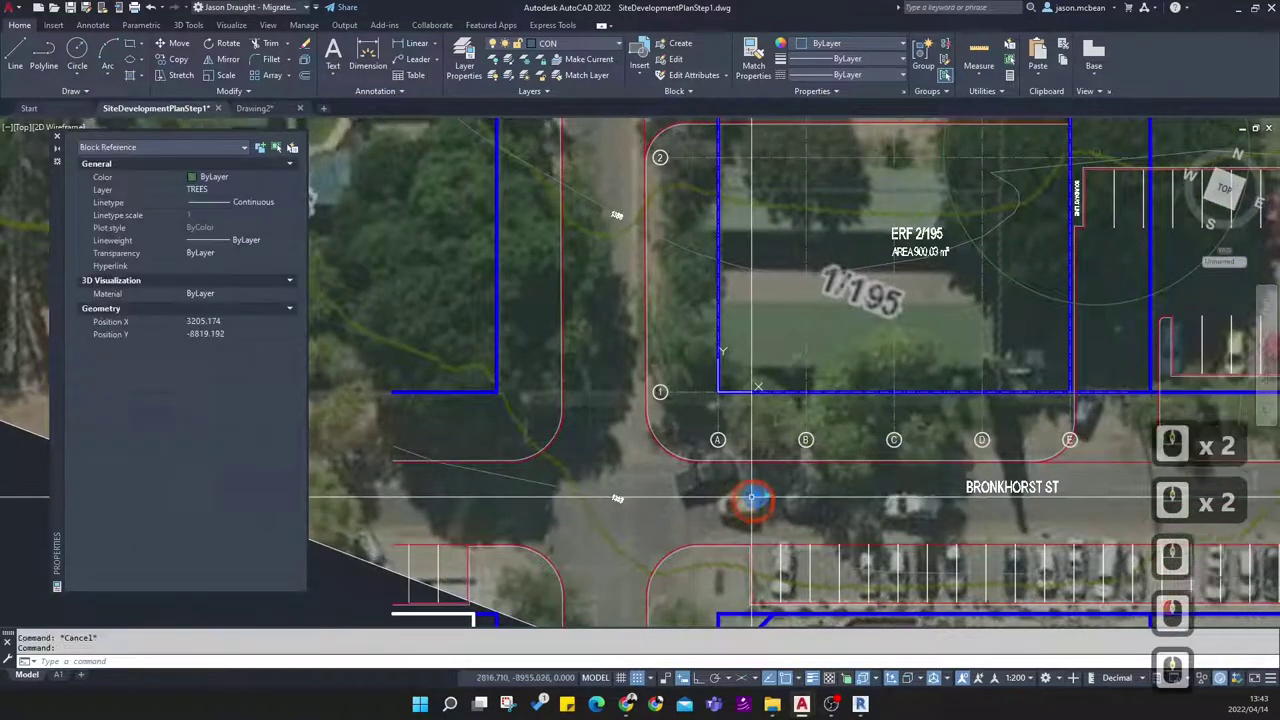
{"action": "scroll", "coordinate": [755, 494], "scroll_direction": "up", "scroll_amount": 2}
{"action": "left_click", "coordinate": [753, 494]}
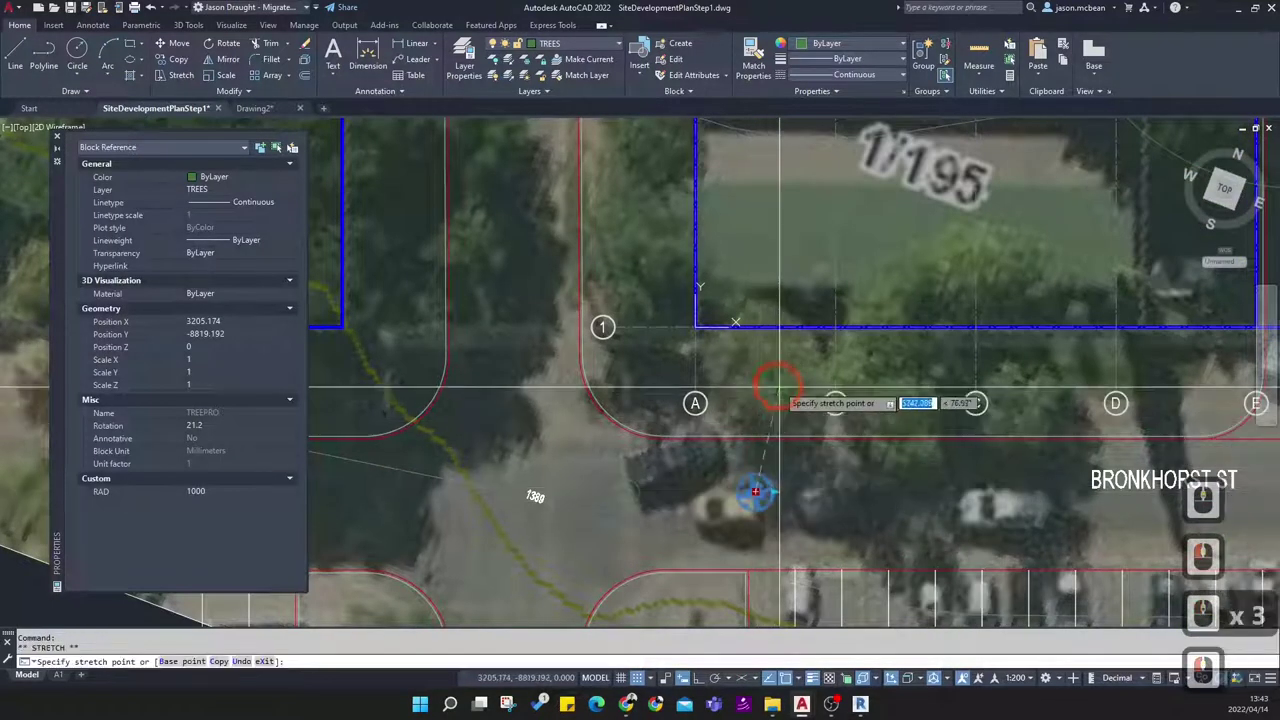
Move the DEMO TREE block from the road to the canopy above grid 1, just outside the site boundary, at about X -2925, Y 3075
{"action": "left_click", "coordinate": [617, 506]}
{"action": "left_click", "coordinate": [628, 491]}
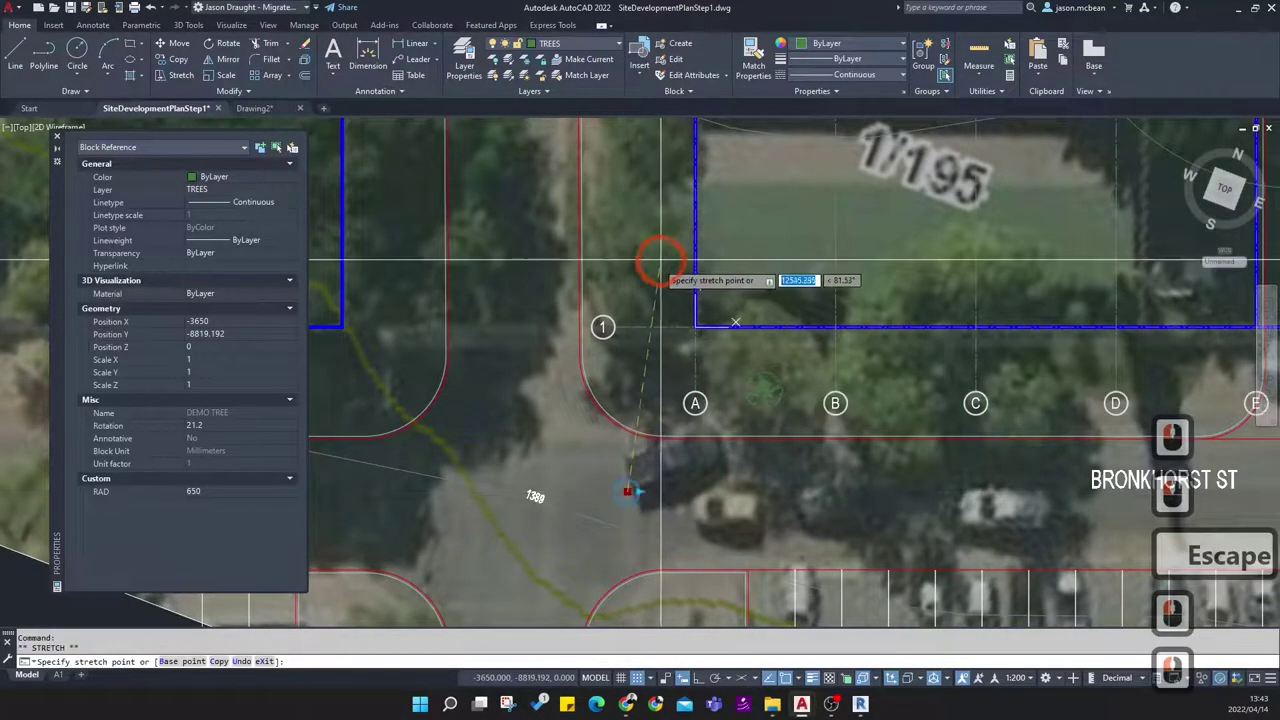
{"action": "scroll", "coordinate": [659, 272], "scroll_direction": "up", "scroll_amount": 2}
{"action": "scroll", "coordinate": [659, 273], "scroll_direction": "up", "scroll_amount": 1}
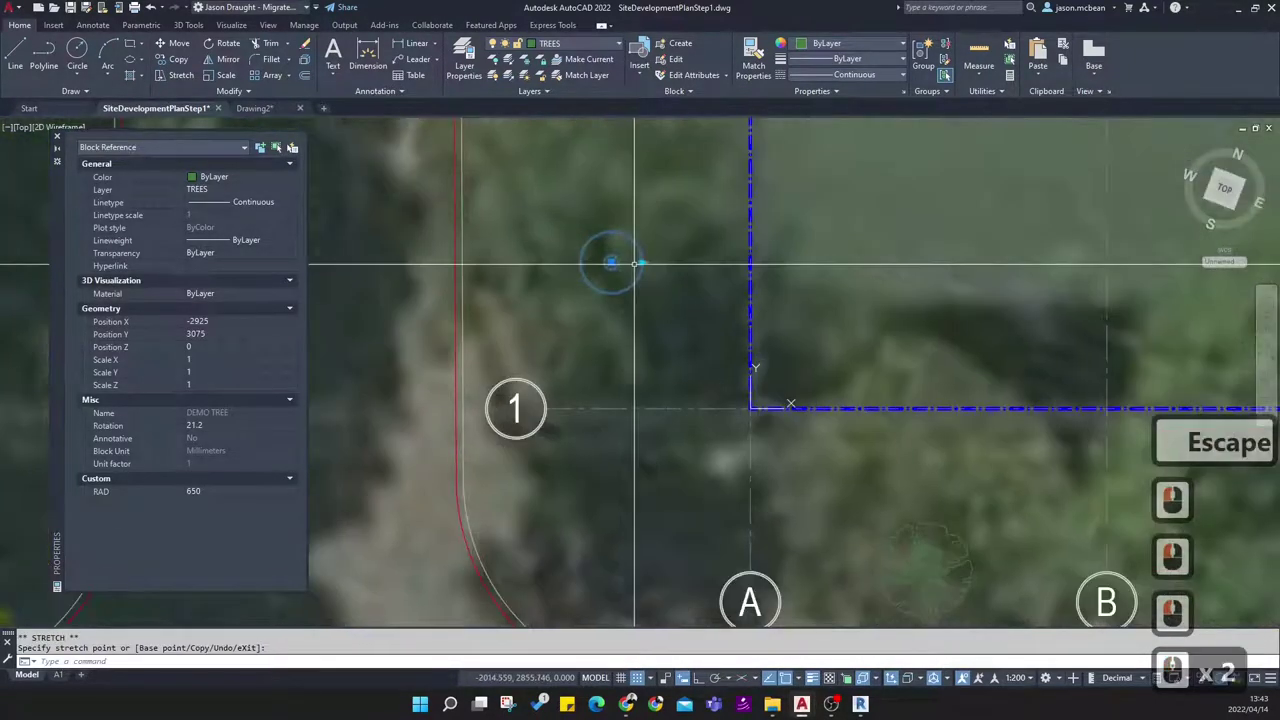
Stretch the DEMO TREE block above grid 1 to a radius of about 2475 to match the canopy
{"action": "left_click", "coordinate": [643, 263]}
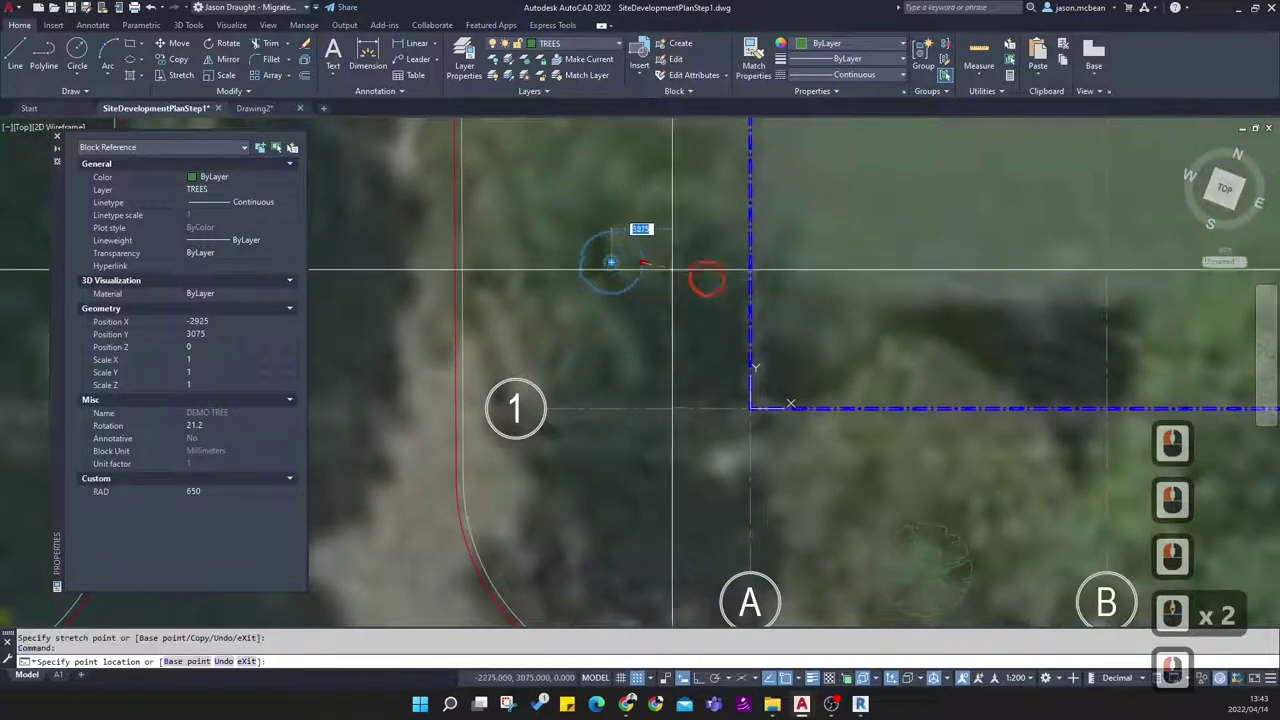
{"action": "left_click", "coordinate": [729, 268]}
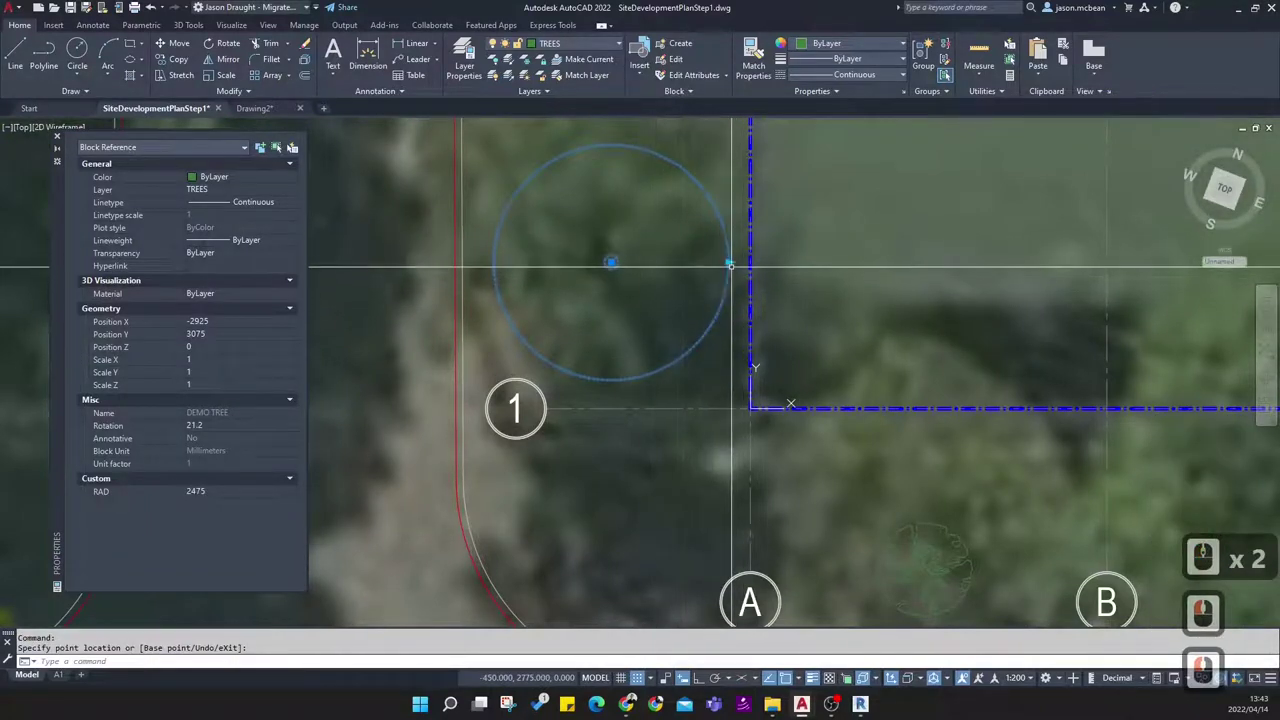
{"action": "left_click", "coordinate": [729, 262]}
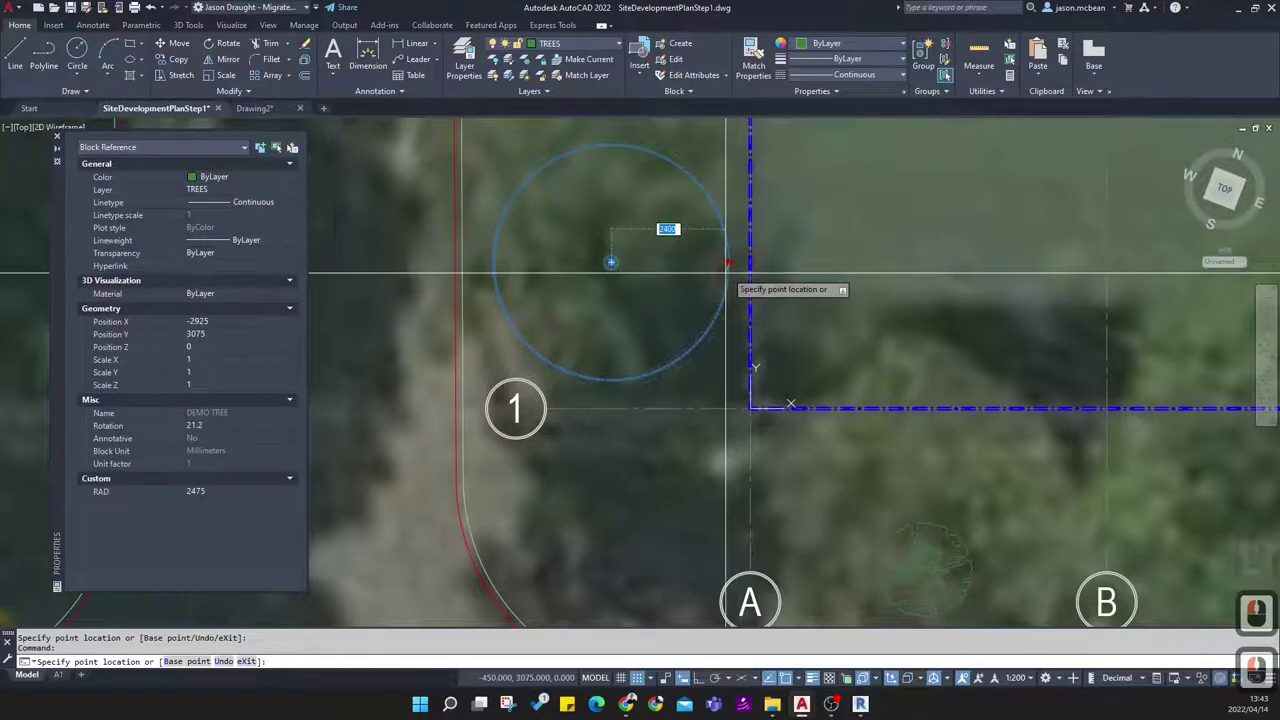
{"action": "left_click", "coordinate": [729, 264]}
{"action": "scroll", "coordinate": [712, 332], "scroll_direction": "down", "scroll_amount": 3}
{"action": "key", "text": "Escape"}
Switch to Drawing2 and examine the properties and adjustable radius of the tree symbol labelled EXISTING
{"action": "scroll", "coordinate": [714, 369], "scroll_direction": "down", "scroll_amount": 3}
{"action": "middle_click_drag", "start_coordinate": [889, 209], "coordinate": [726, 443]}
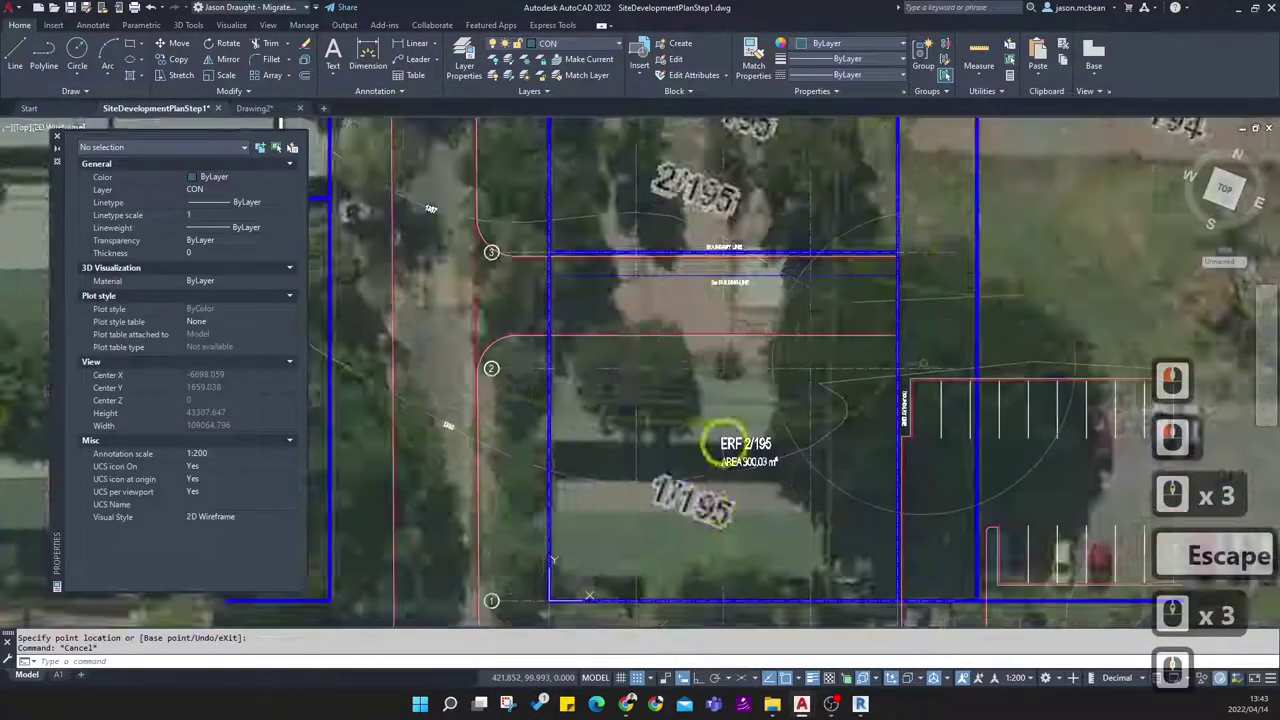
{"action": "scroll", "coordinate": [742, 380], "scroll_direction": "down", "scroll_amount": 3}
{"action": "left_click", "coordinate": [254, 107]}
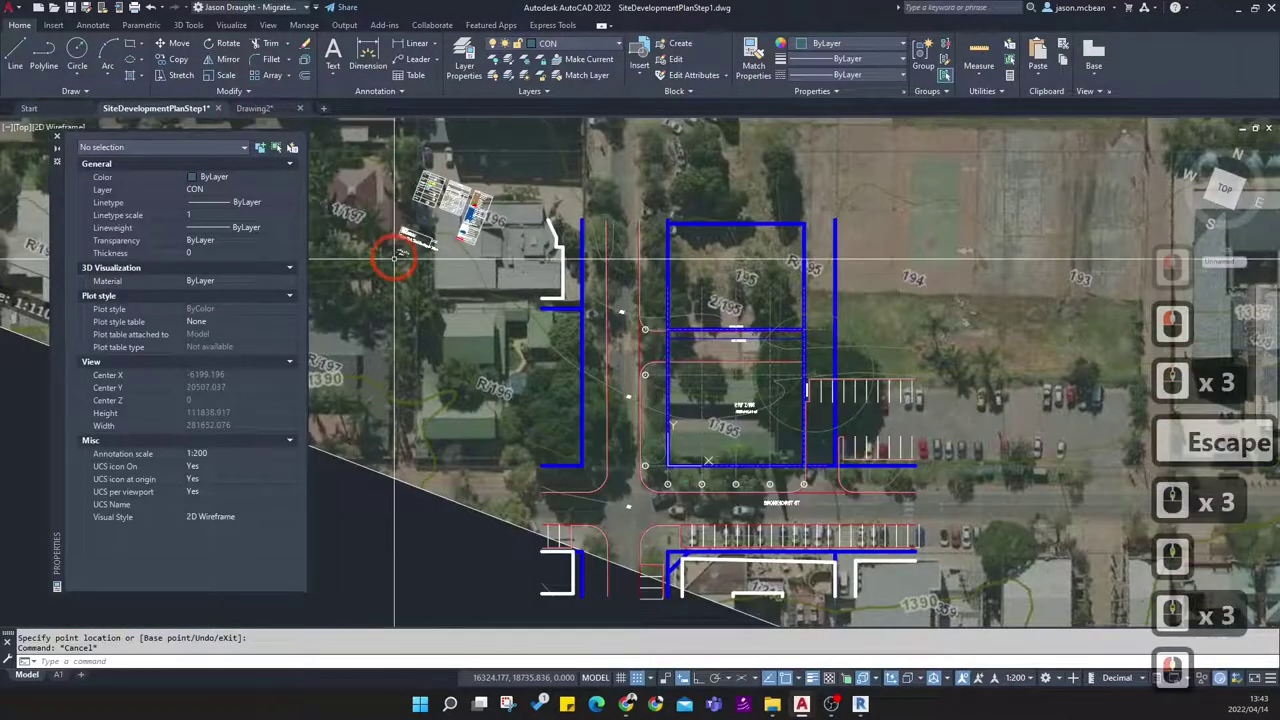
{"action": "left_click", "coordinate": [274, 113]}
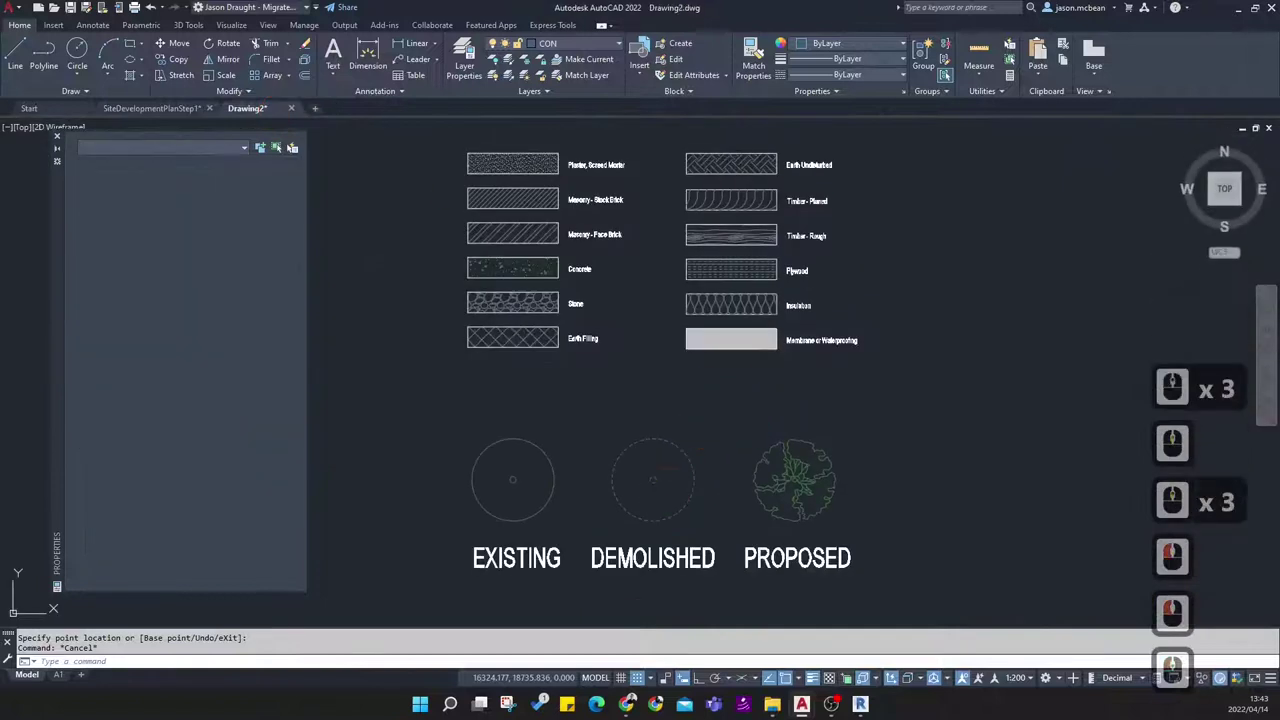
{"action": "scroll", "coordinate": [737, 423], "scroll_direction": "up", "scroll_amount": 3}
{"action": "left_click", "coordinate": [483, 490]}
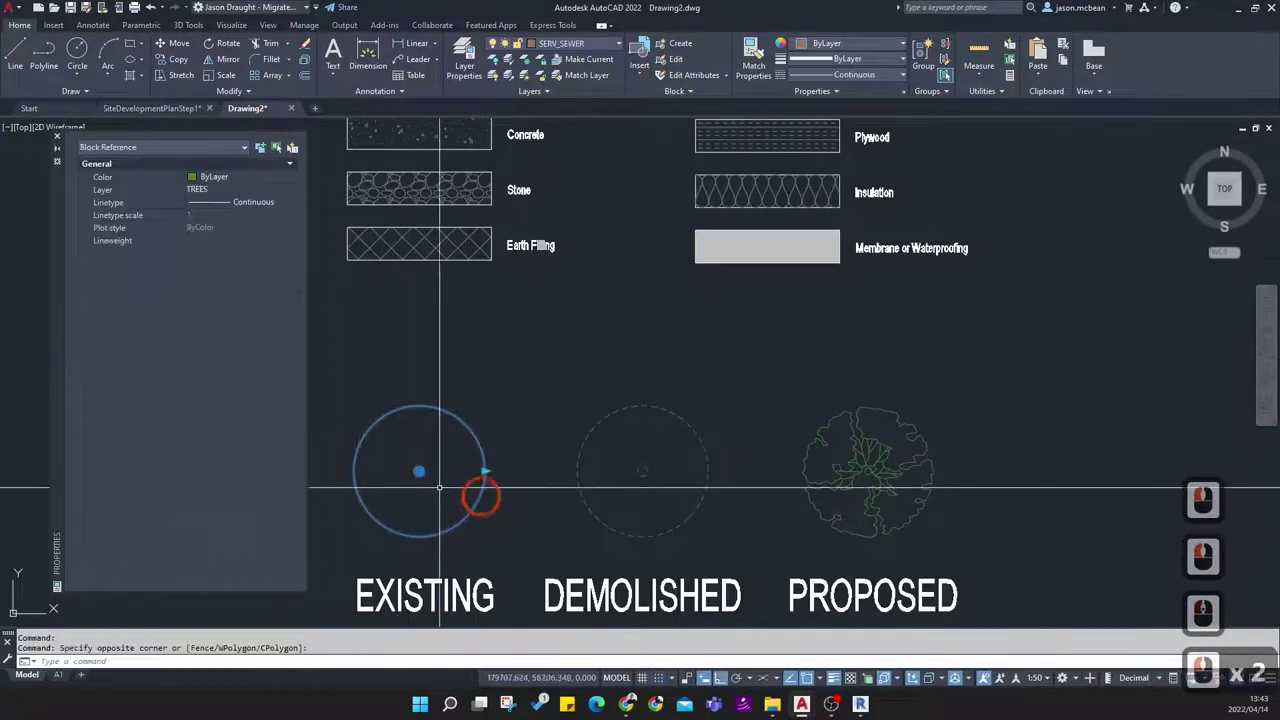
{"action": "left_click", "coordinate": [485, 470]}
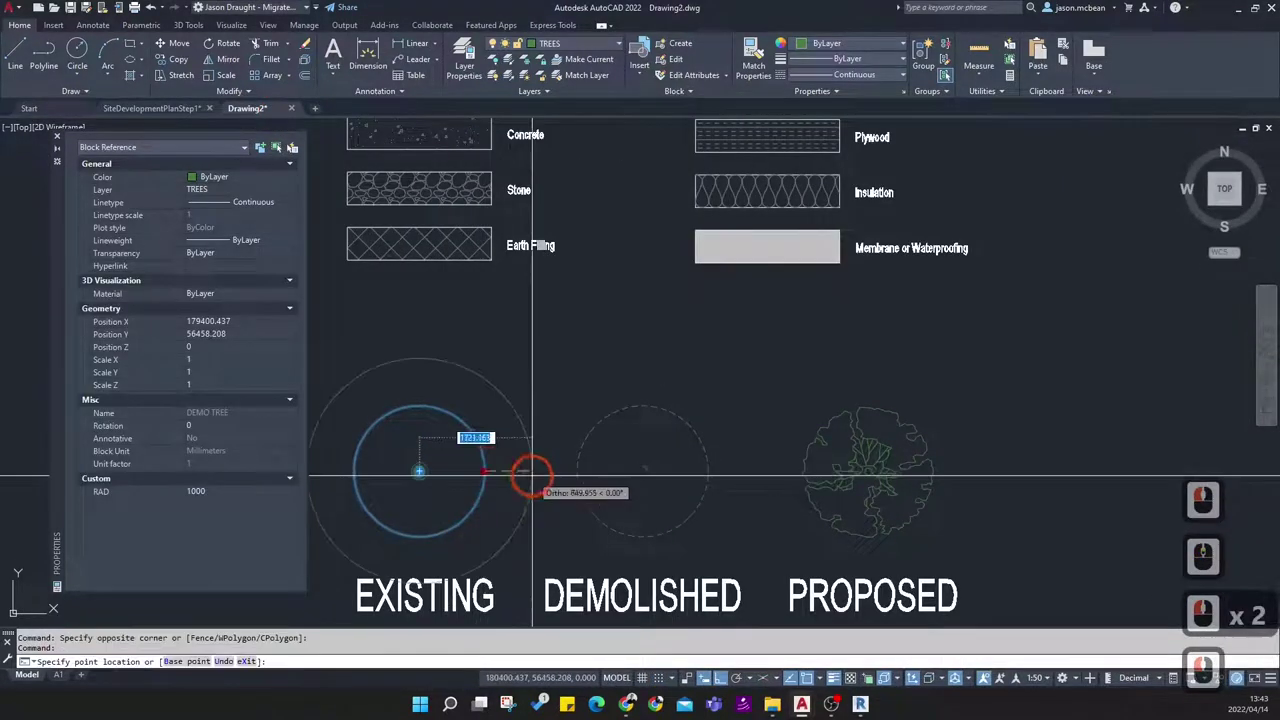
{"action": "key", "text": "Escape"}
{"action": "key", "text": "Escape"}
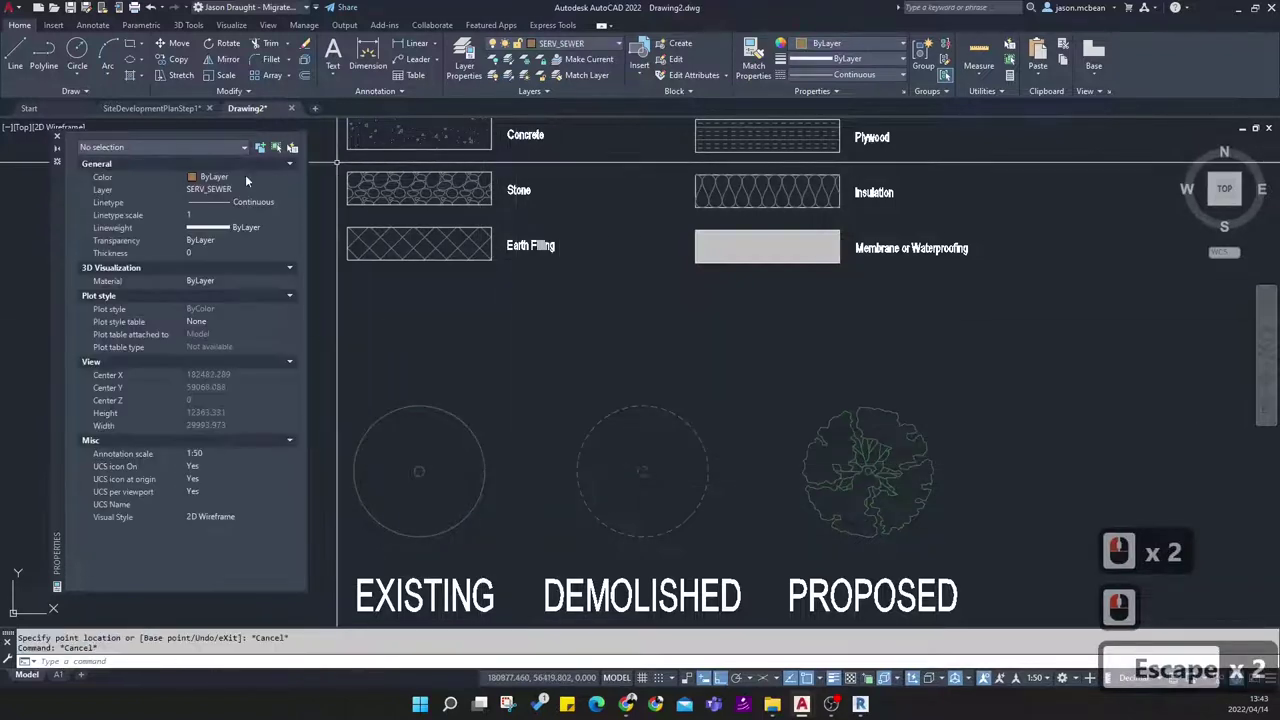
Switch back to SiteDevelopmentPlanStep1 and delete the EXISTING TREE block over the large canopy beside grid E and the parking bays
{"action": "left_click", "coordinate": [172, 111]}
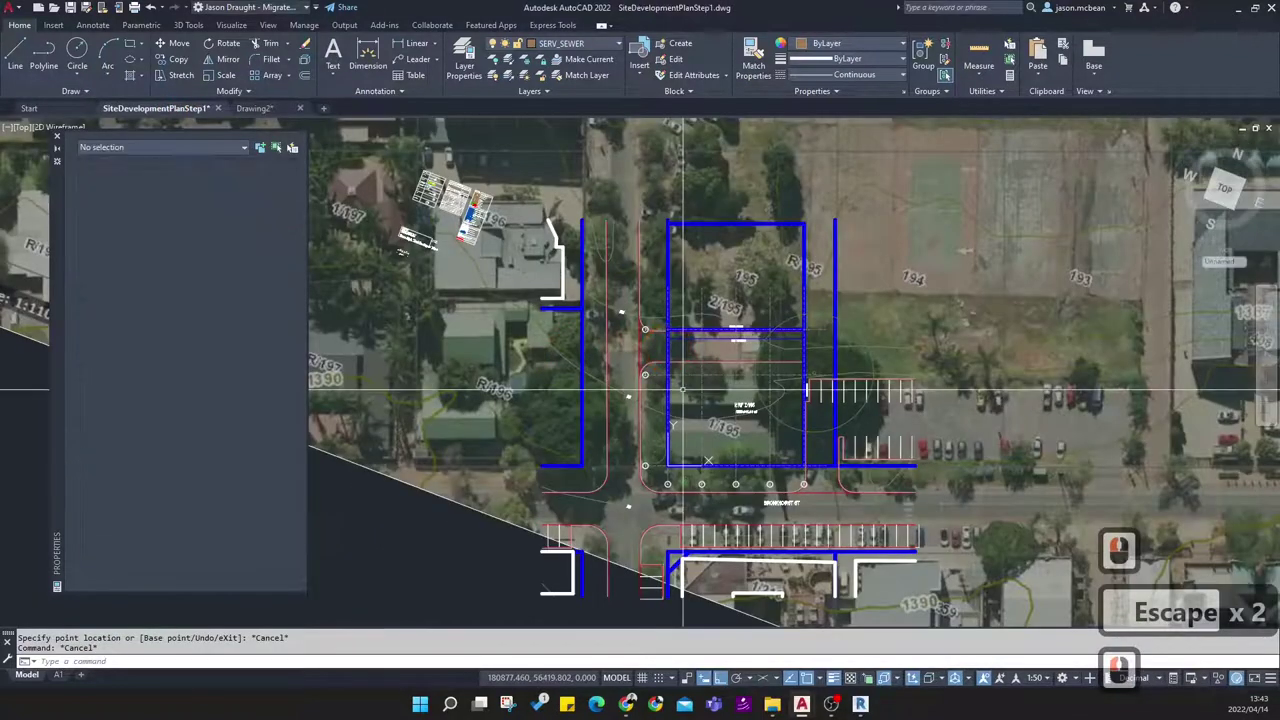
{"action": "scroll", "coordinate": [890, 410], "scroll_direction": "up", "scroll_amount": 4}
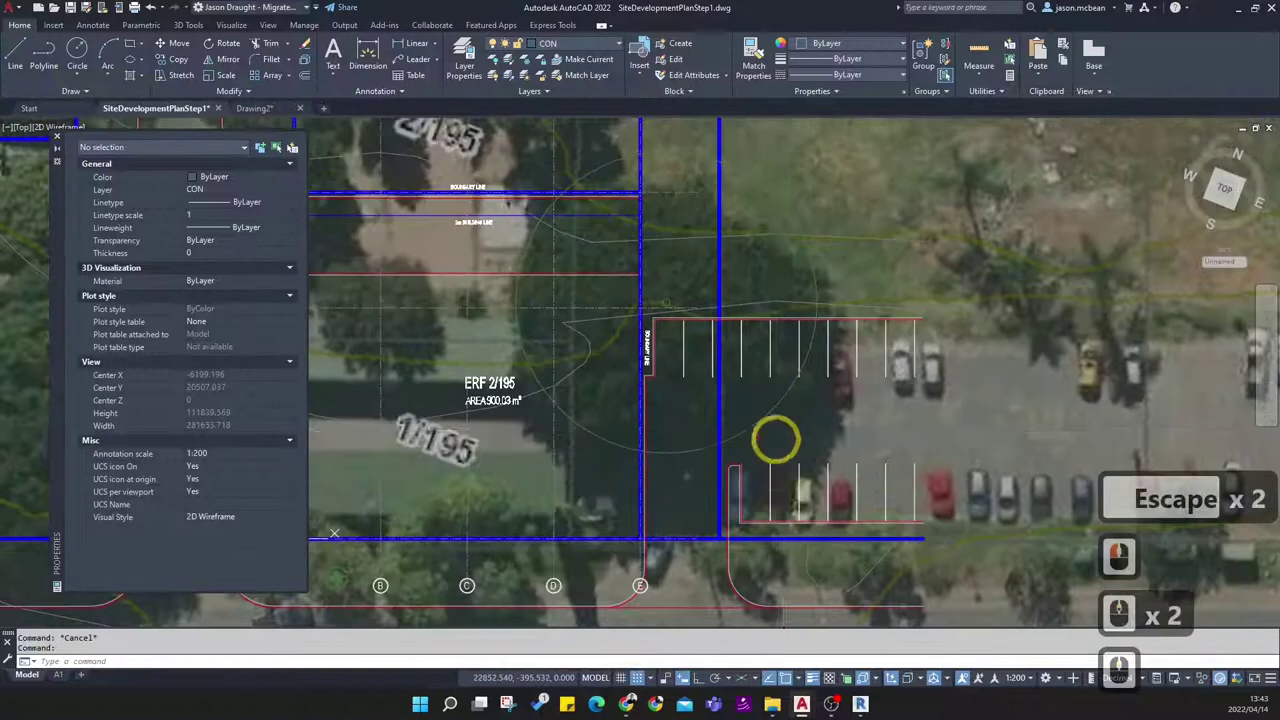
{"action": "left_click", "coordinate": [760, 424]}
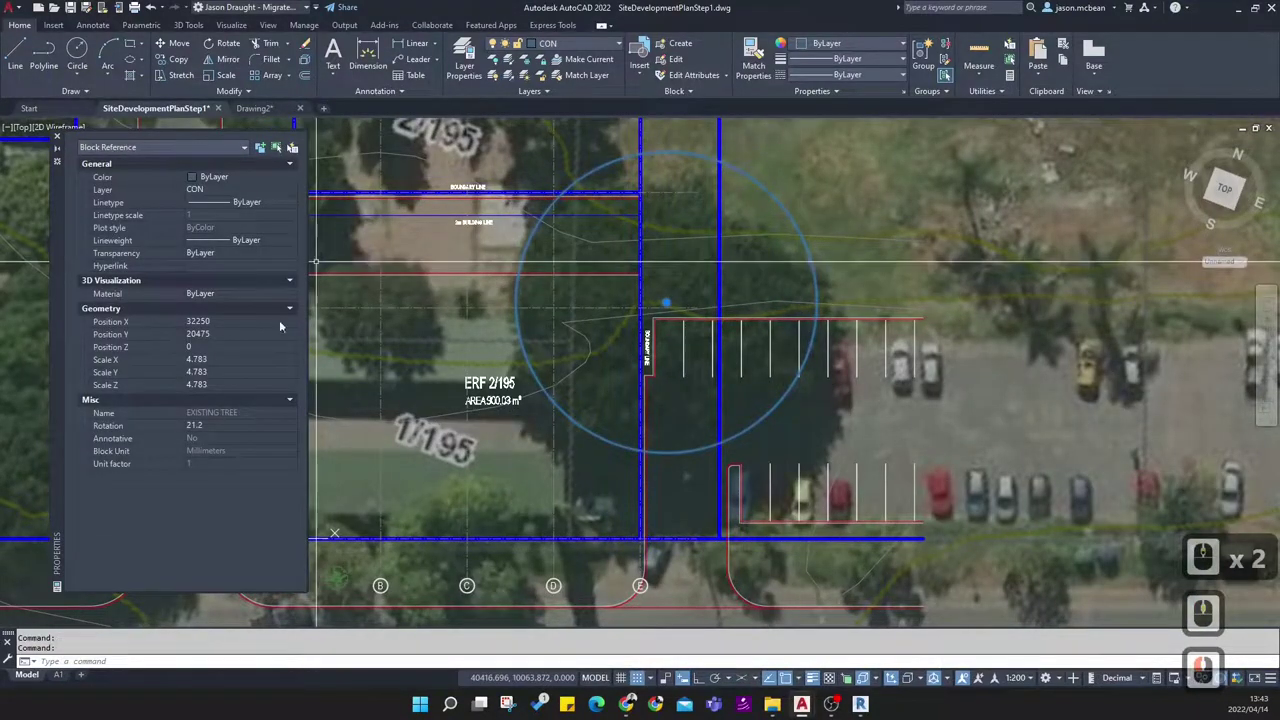
{"action": "key", "text": "Delete"}
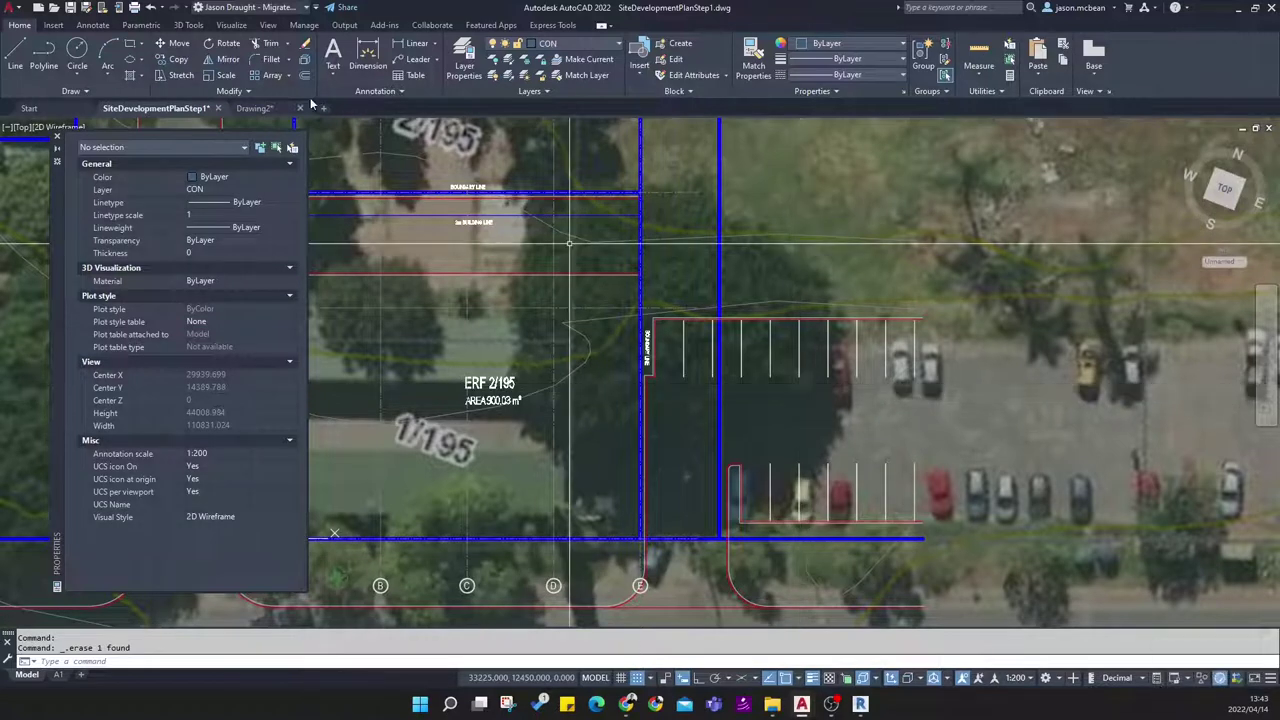
Purge the unused EXISTING TREE block definition from the site plan drawing
{"action": "left_click", "coordinate": [303, 25]}
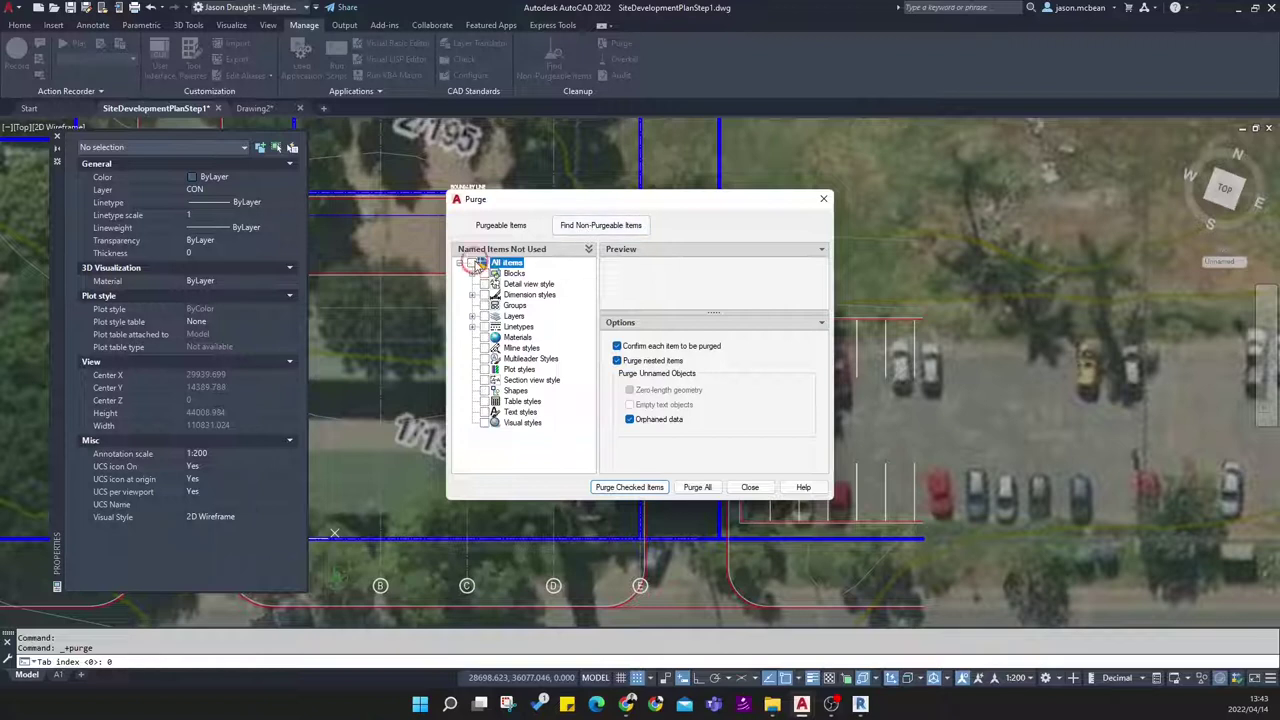
{"action": "left_click", "coordinate": [472, 273]}
{"action": "scroll", "coordinate": [550, 368], "scroll_direction": "down", "scroll_amount": 6}
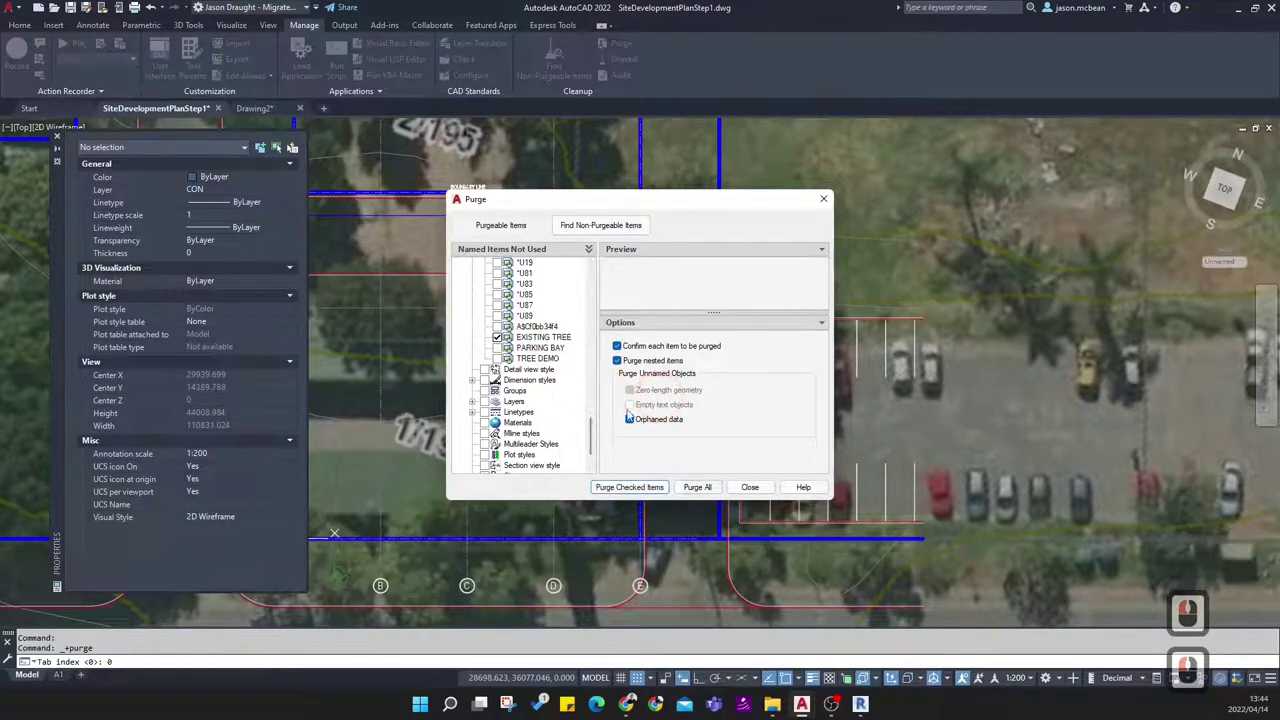
{"action": "left_click", "coordinate": [628, 487]}
{"action": "left_click", "coordinate": [605, 370]}
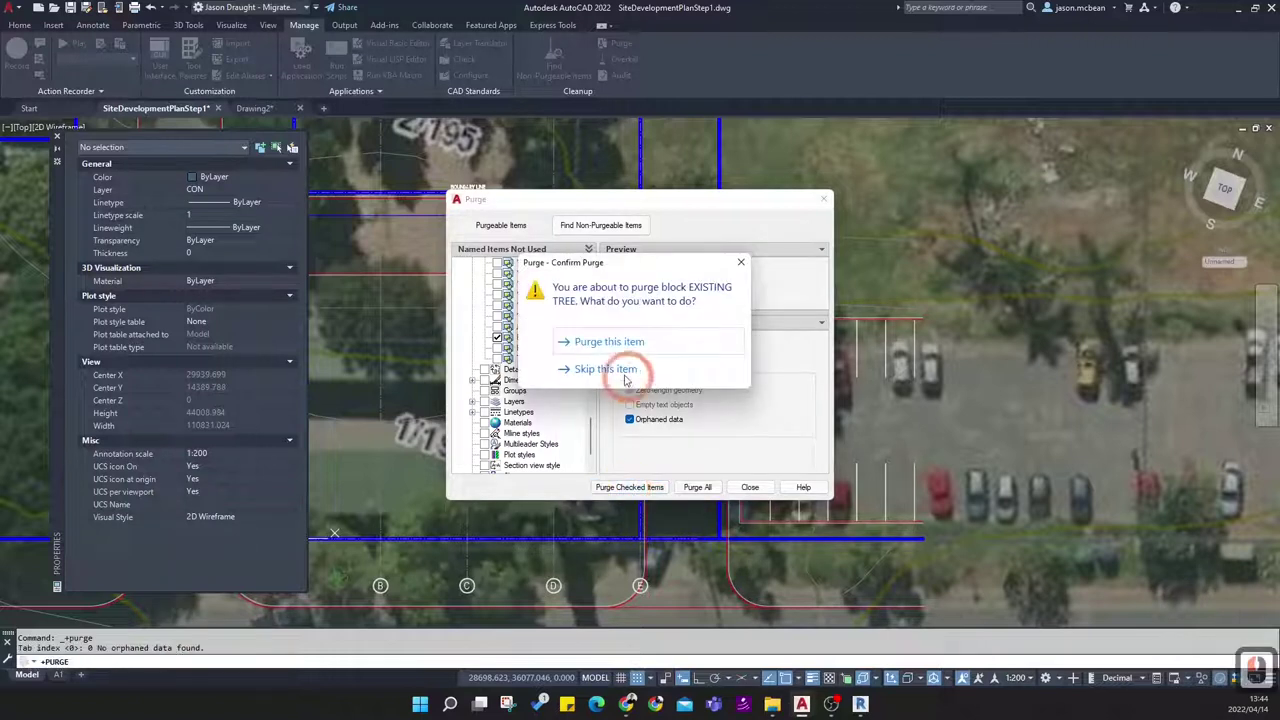
{"action": "left_click", "coordinate": [607, 342]}
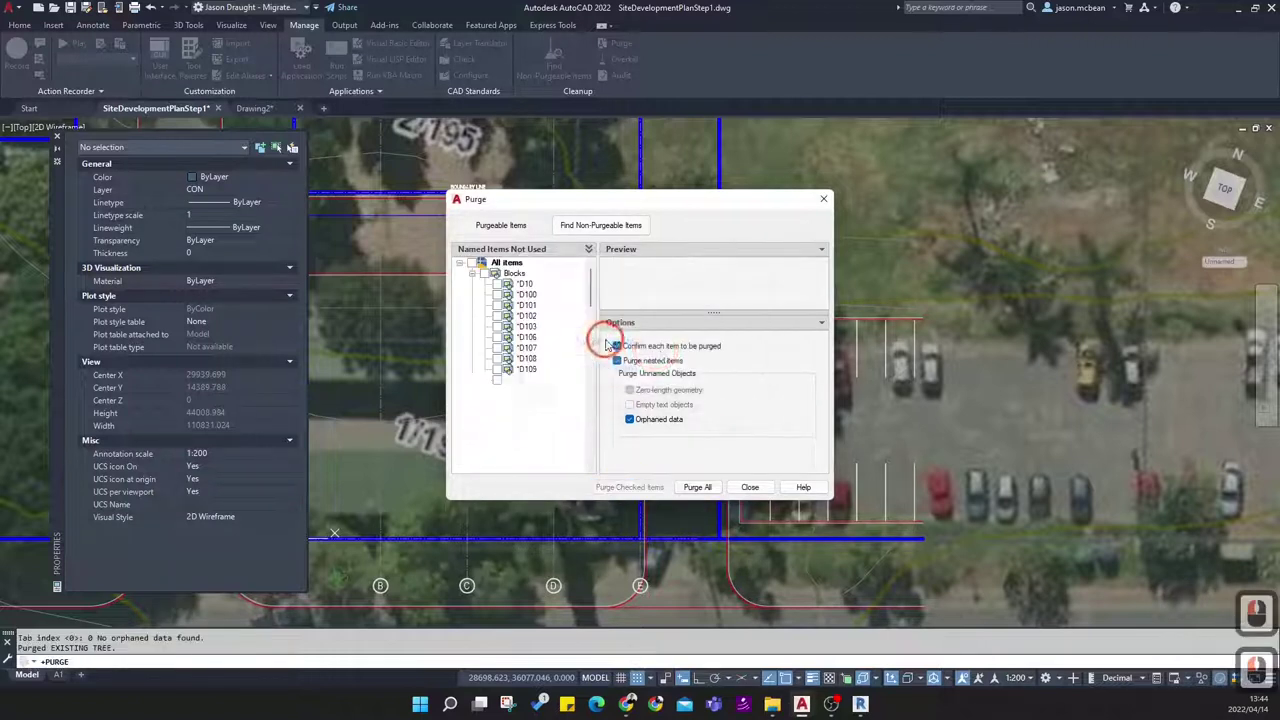
{"action": "left_click", "coordinate": [748, 487]}
Look through the site plan's insertable blocks to check which tree blocks are available
{"action": "scroll", "coordinate": [700, 465], "scroll_direction": "down", "scroll_amount": 4}
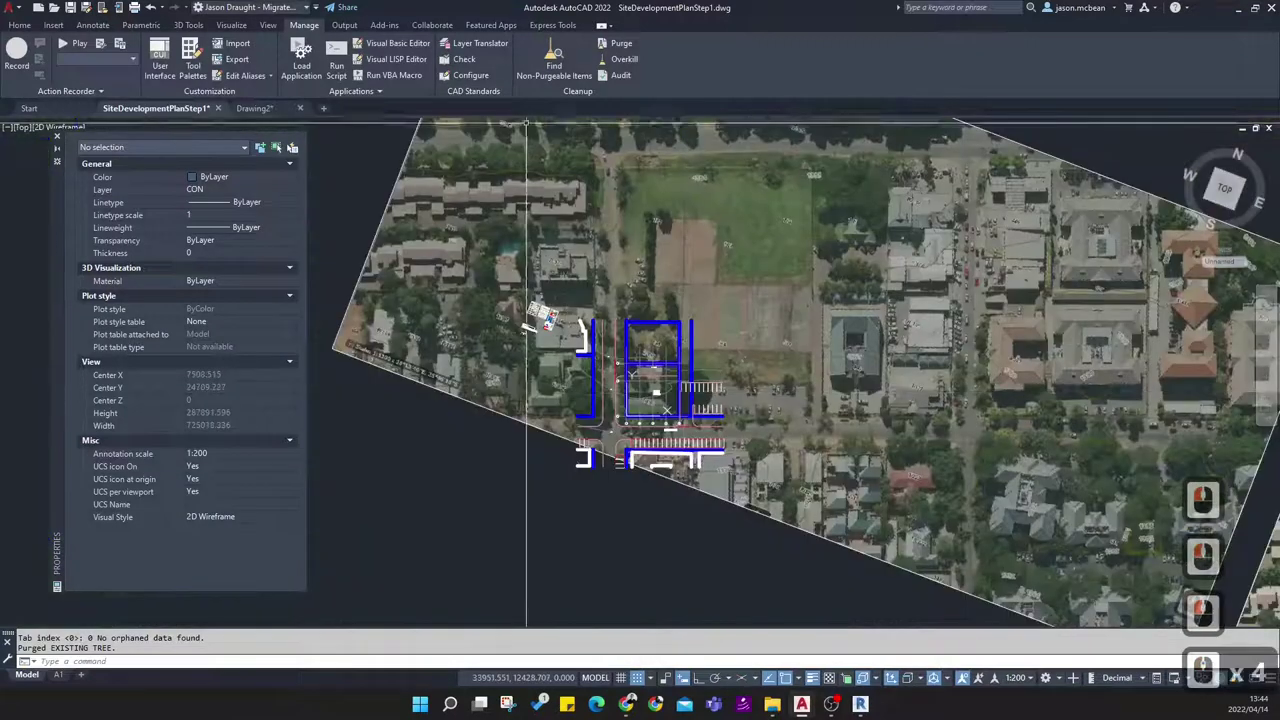
{"action": "left_click", "coordinate": [52, 25]}
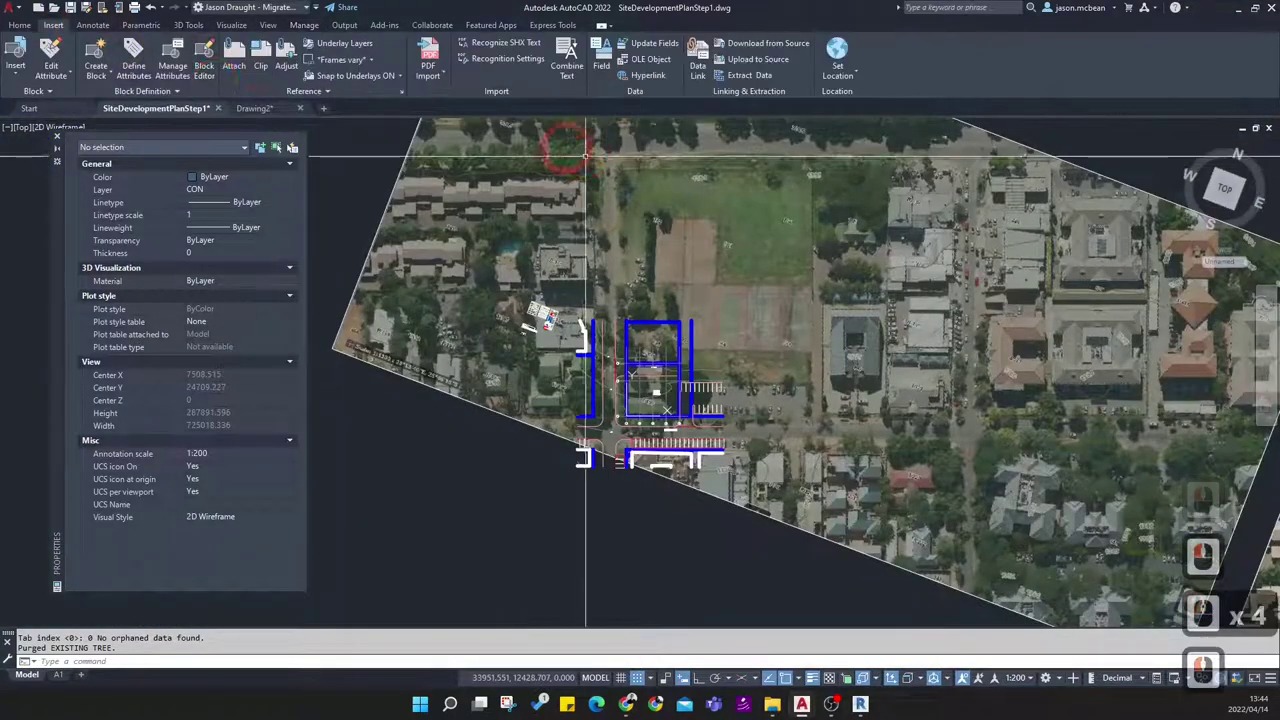
{"action": "left_click", "coordinate": [19, 25]}
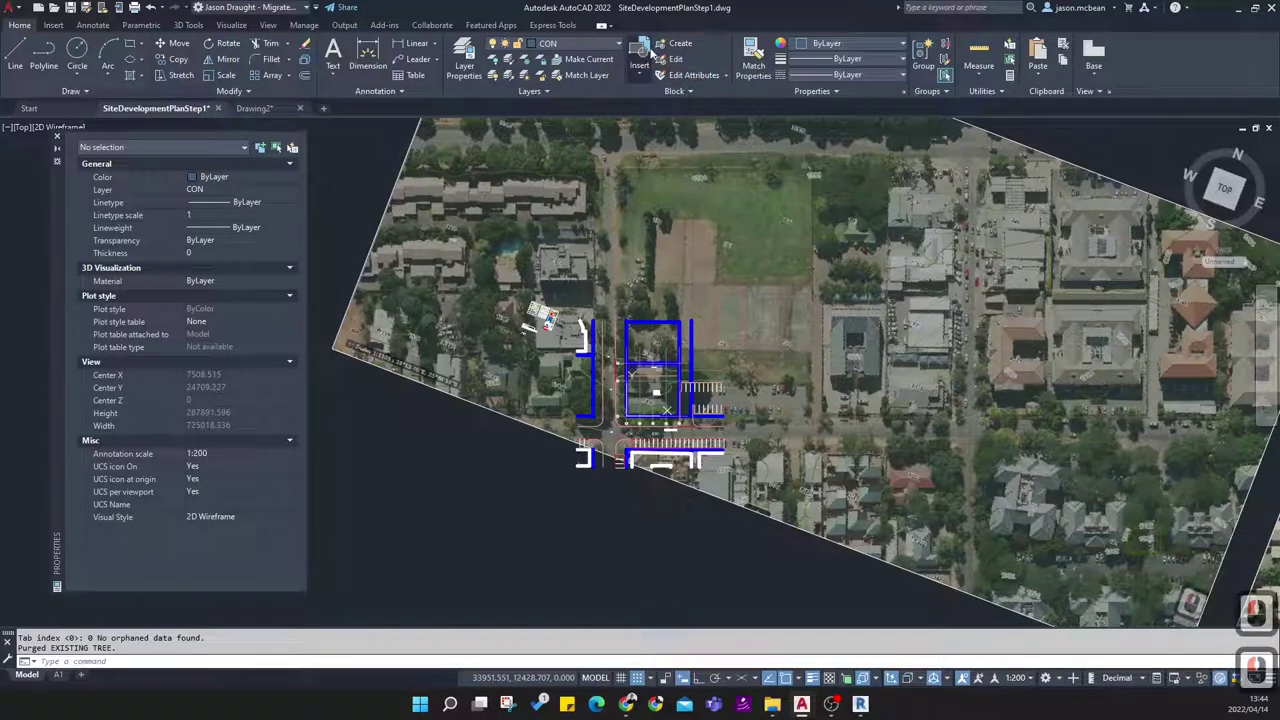
{"action": "scroll", "coordinate": [786, 155], "scroll_direction": "down", "scroll_amount": 11}
{"action": "scroll", "coordinate": [782, 176], "scroll_direction": "up", "scroll_amount": 8}
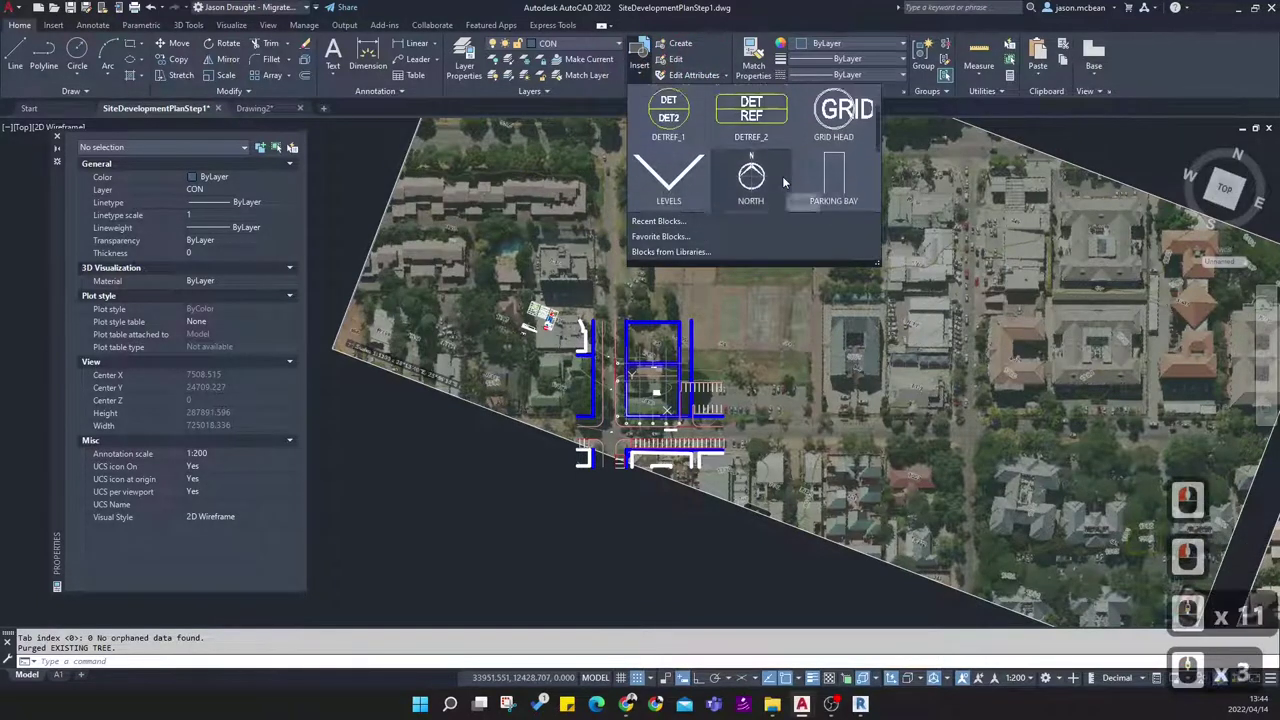
{"action": "scroll", "coordinate": [784, 175], "scroll_direction": "down", "scroll_amount": 6}
{"action": "scroll", "coordinate": [784, 178], "scroll_direction": "up", "scroll_amount": 3}
{"action": "scroll", "coordinate": [778, 177], "scroll_direction": "down", "scroll_amount": 5}
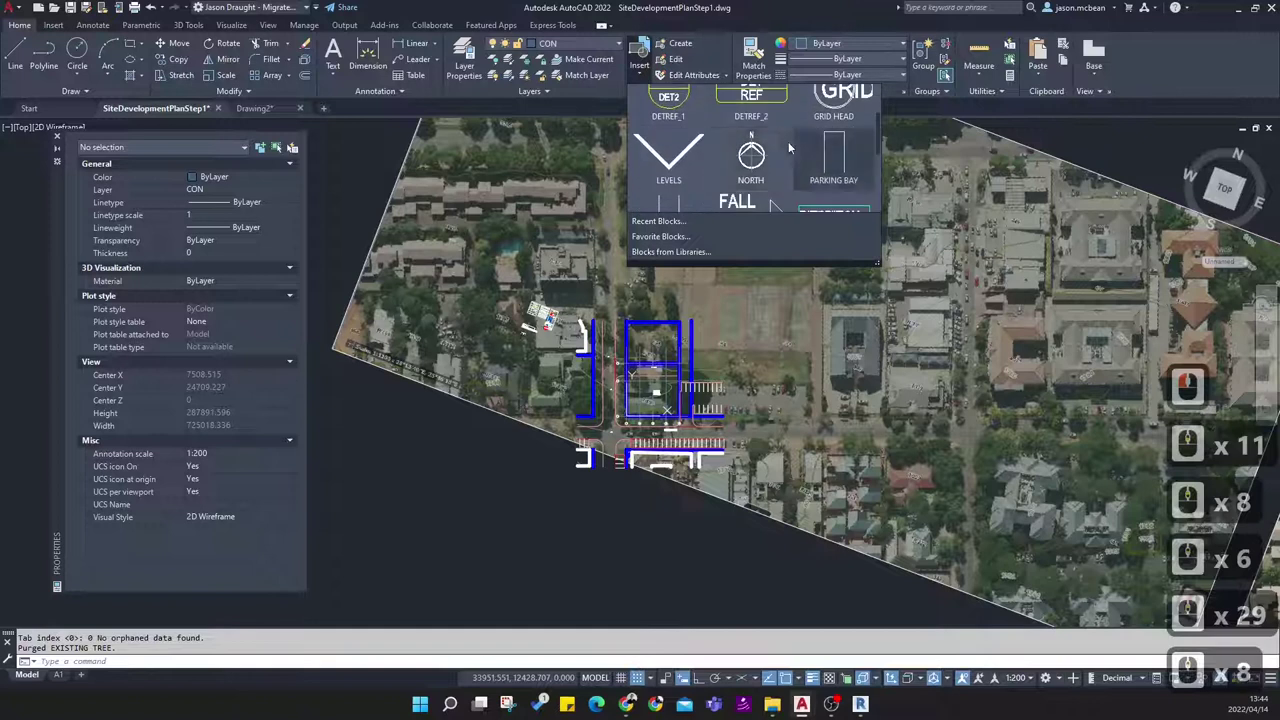
{"action": "scroll", "coordinate": [775, 177], "scroll_direction": "down", "scroll_amount": 1}
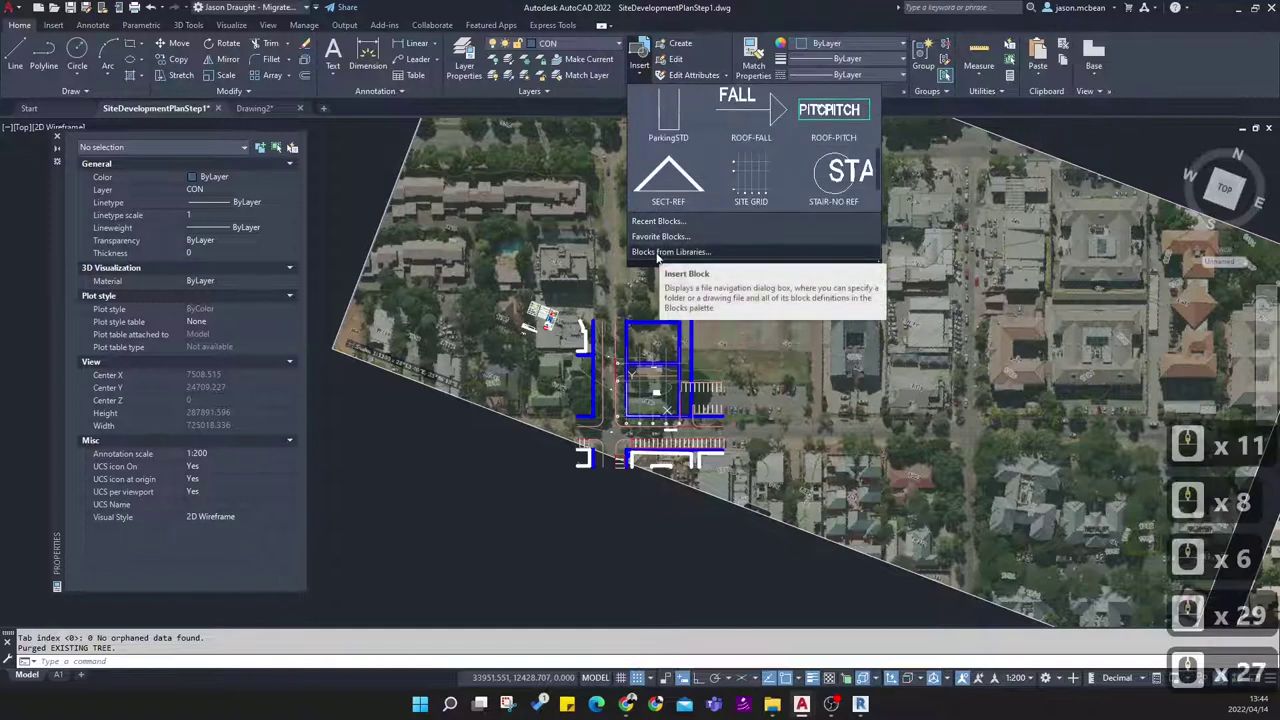
{"action": "scroll", "coordinate": [783, 180], "scroll_direction": "down", "scroll_amount": 1}
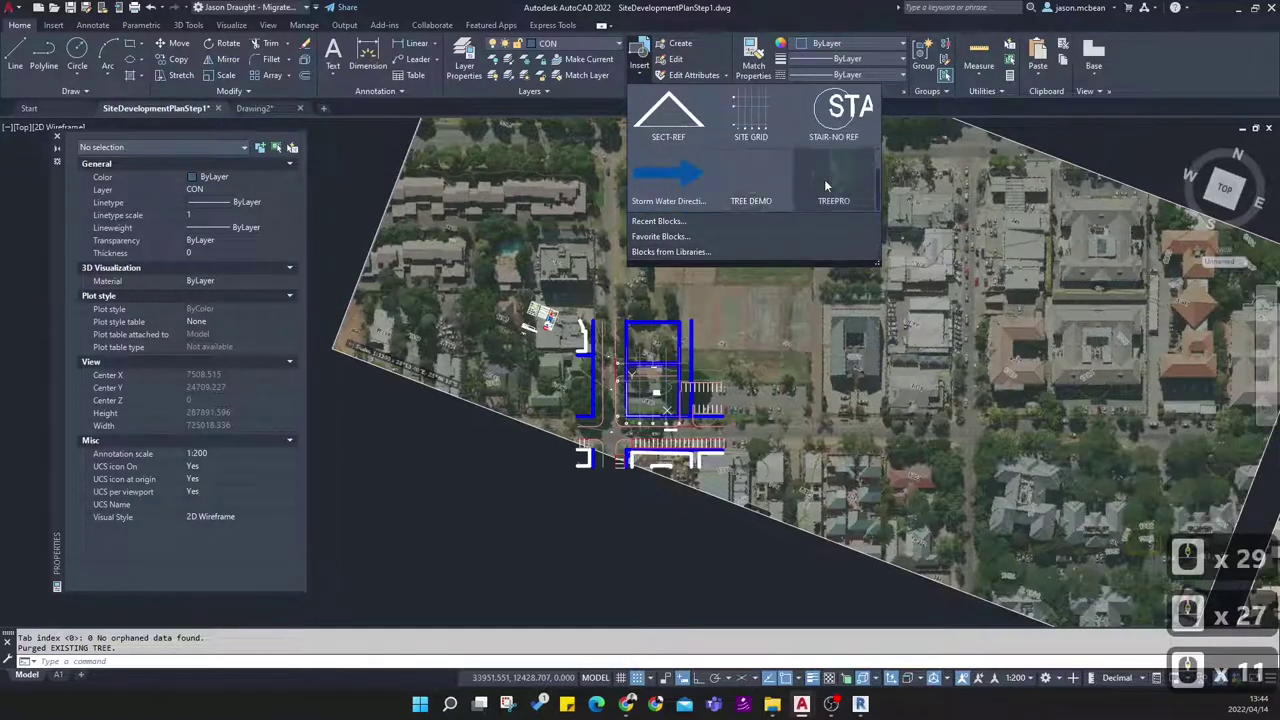
{"action": "key", "text": "Escape"}
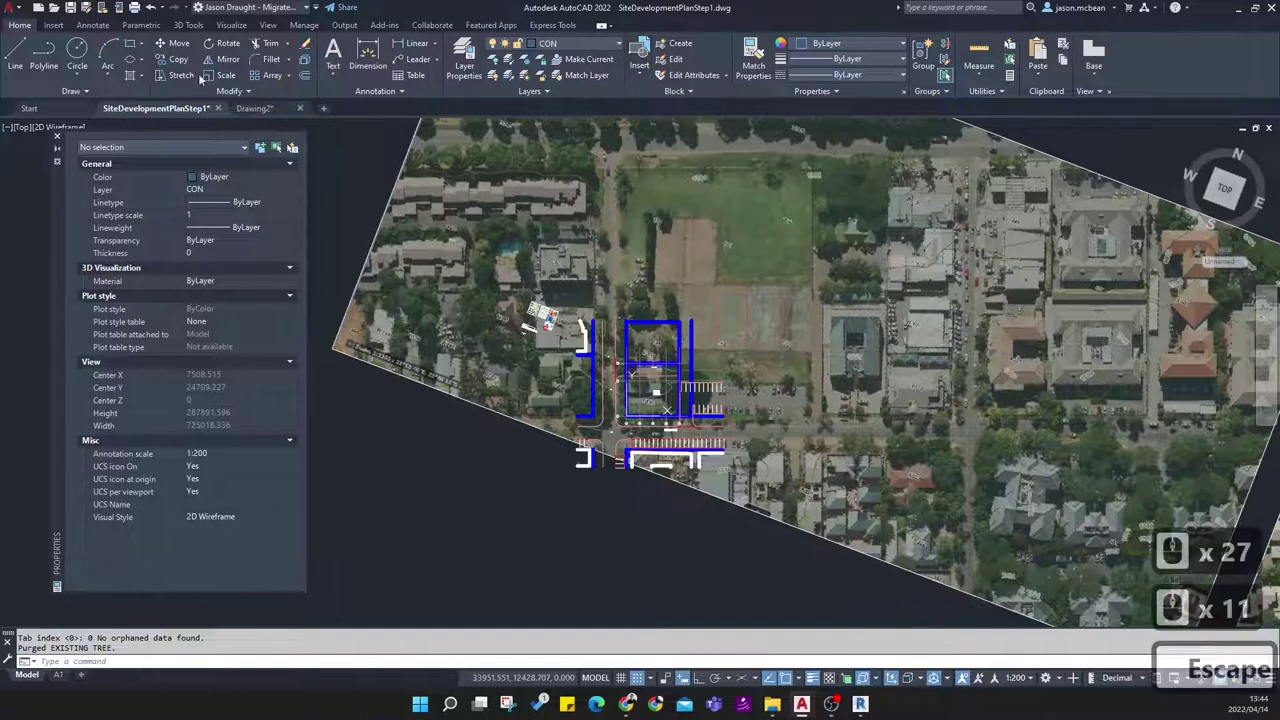
Copy the EXISTING tree symbol from Drawing2 and paste it into the site plan at X 14350, Y 5050, below the 1/195 label
{"action": "left_click", "coordinate": [255, 108]}
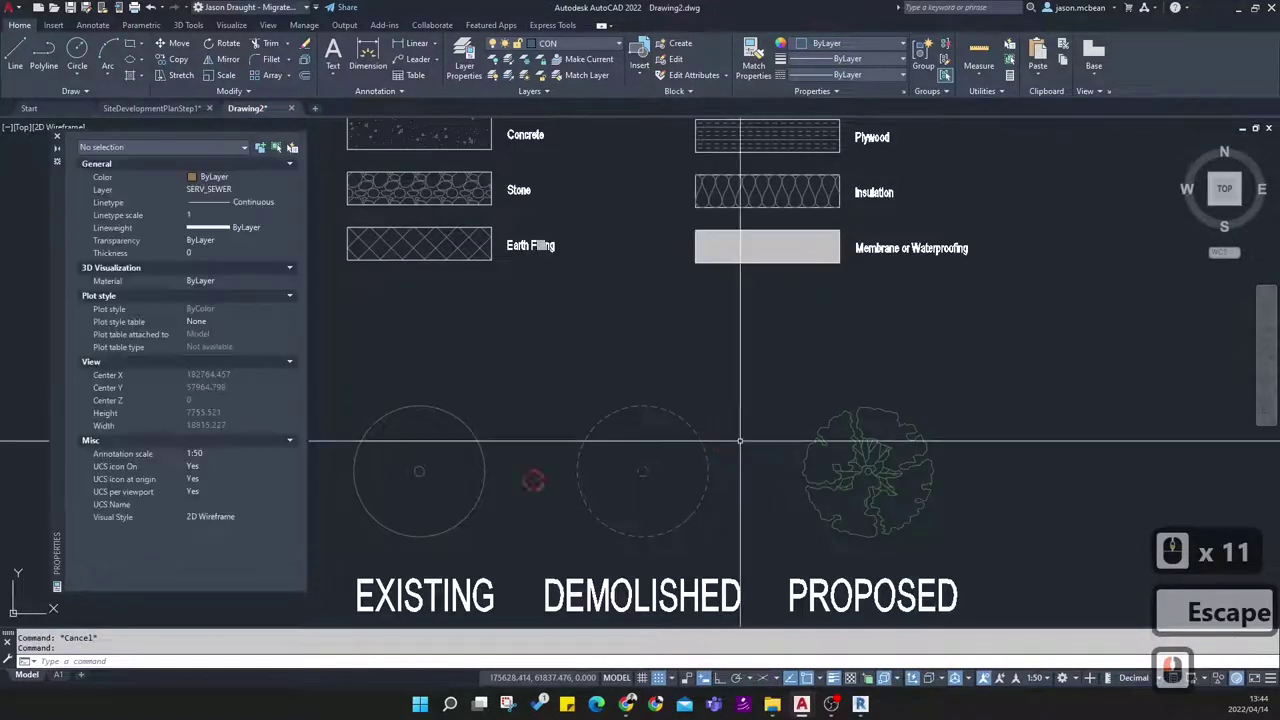
{"action": "left_click", "coordinate": [534, 470]}
{"action": "left_click", "coordinate": [454, 426]}
{"action": "key", "text": "ctrl+c"}
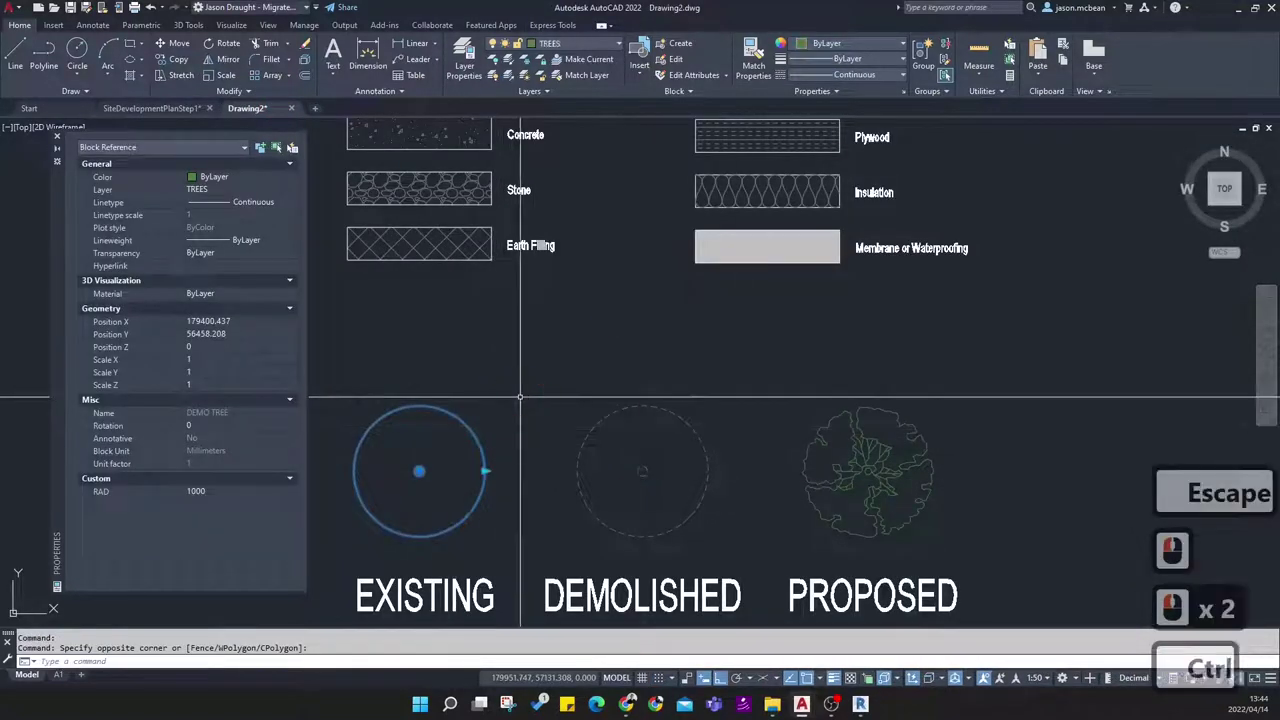
{"action": "left_click", "coordinate": [139, 109]}
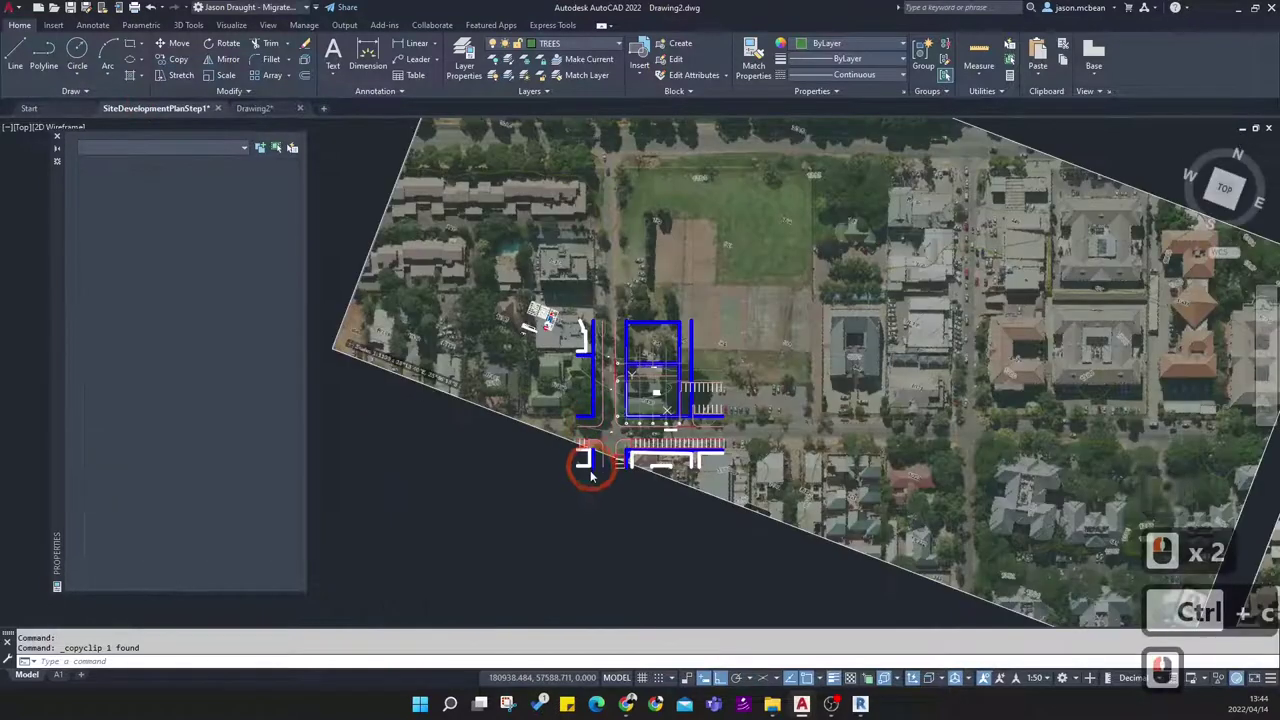
{"action": "key", "text": "ctrl+v"}
{"action": "scroll", "coordinate": [650, 394], "scroll_direction": "up", "scroll_amount": 5}
{"action": "scroll", "coordinate": [650, 394], "scroll_direction": "up", "scroll_amount": 3}
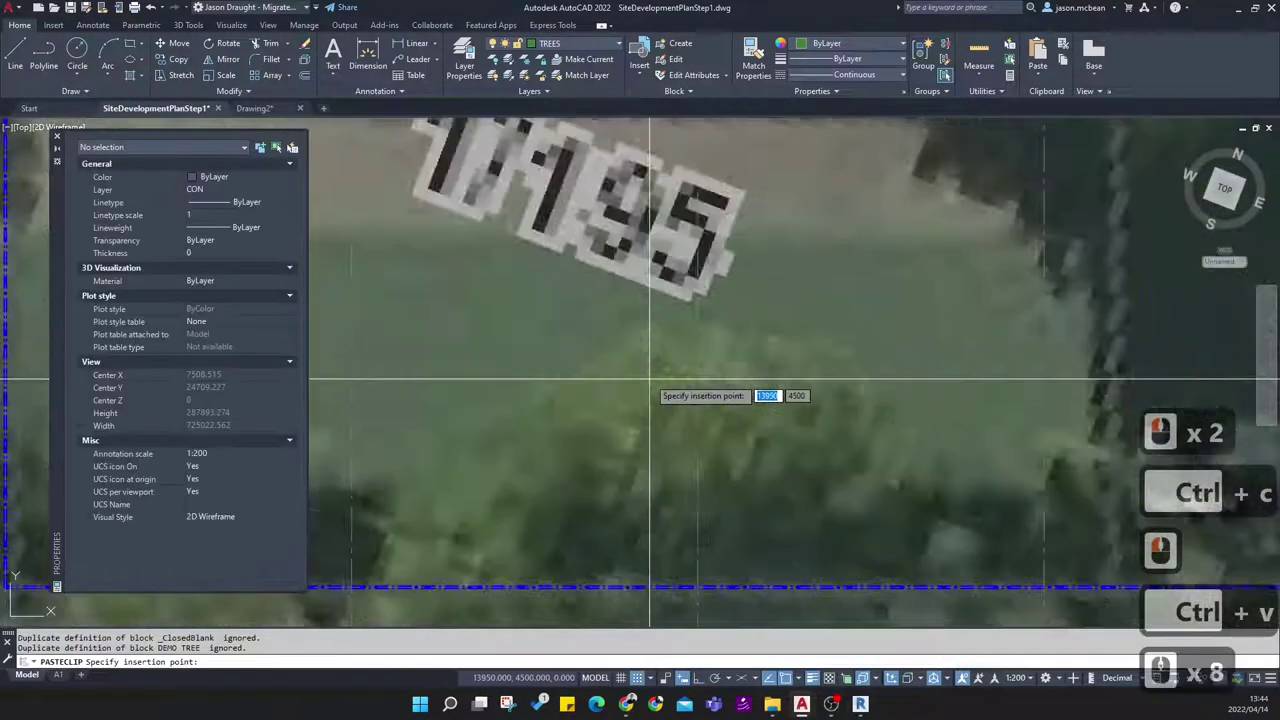
{"action": "left_click", "coordinate": [636, 405]}
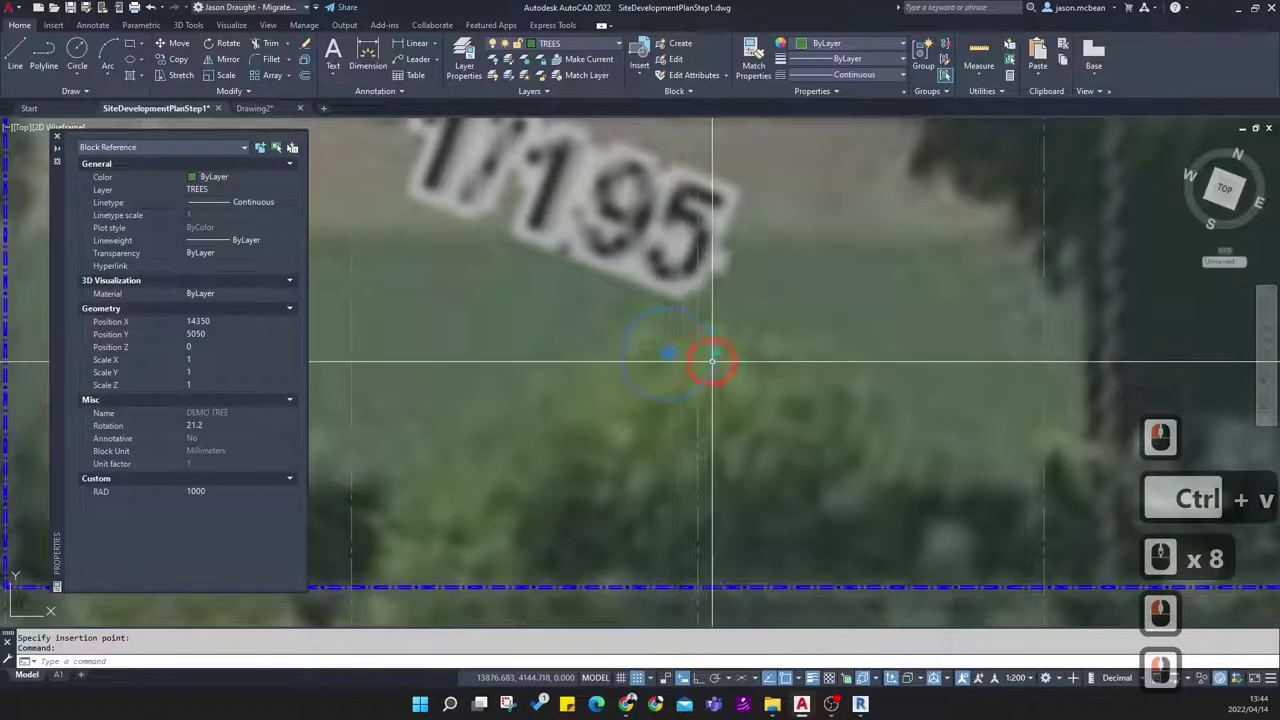
Delete the tree block just pasted below the 1/195 label
{"action": "scroll", "coordinate": [710, 340], "scroll_direction": "up", "scroll_amount": 4}
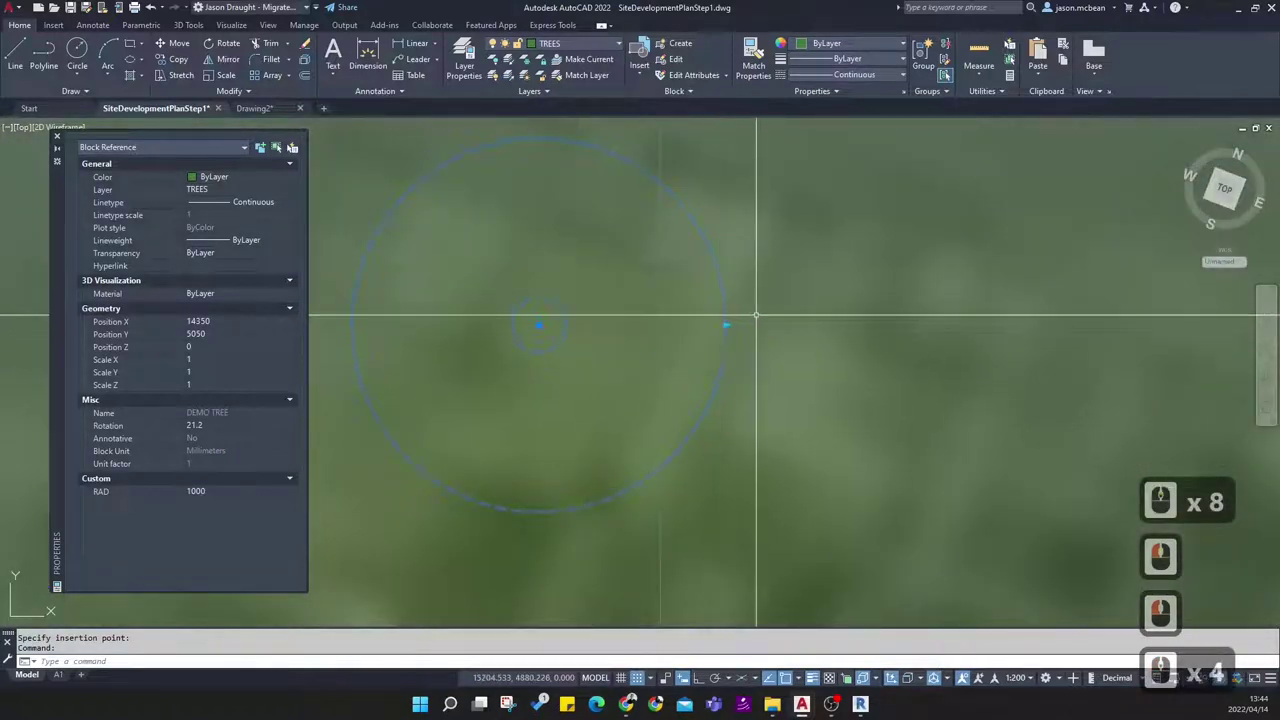
{"action": "scroll", "coordinate": [756, 316], "scroll_direction": "up", "scroll_amount": 3}
{"action": "key", "text": "Delete"}
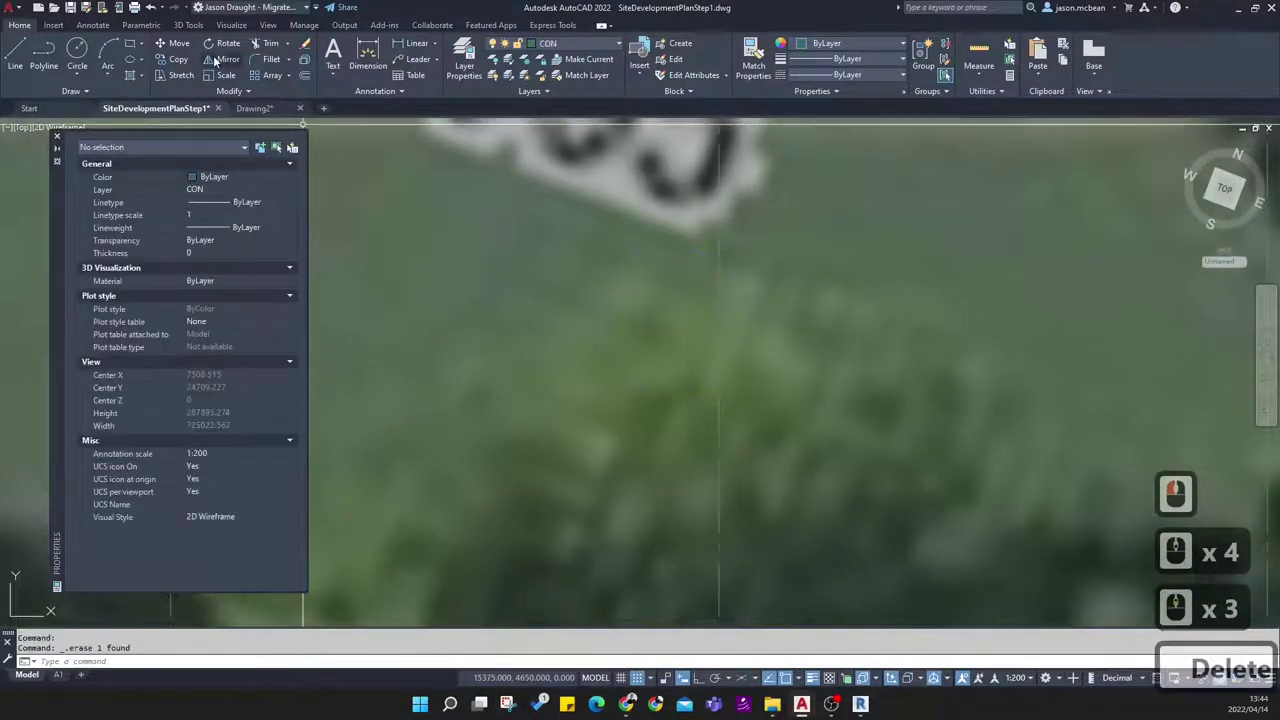
Switch to Drawing2, check the block names of the EXISTING and DEMOLISHED tree symbols, and regenerate the drawing
{"action": "left_click", "coordinate": [253, 108]}
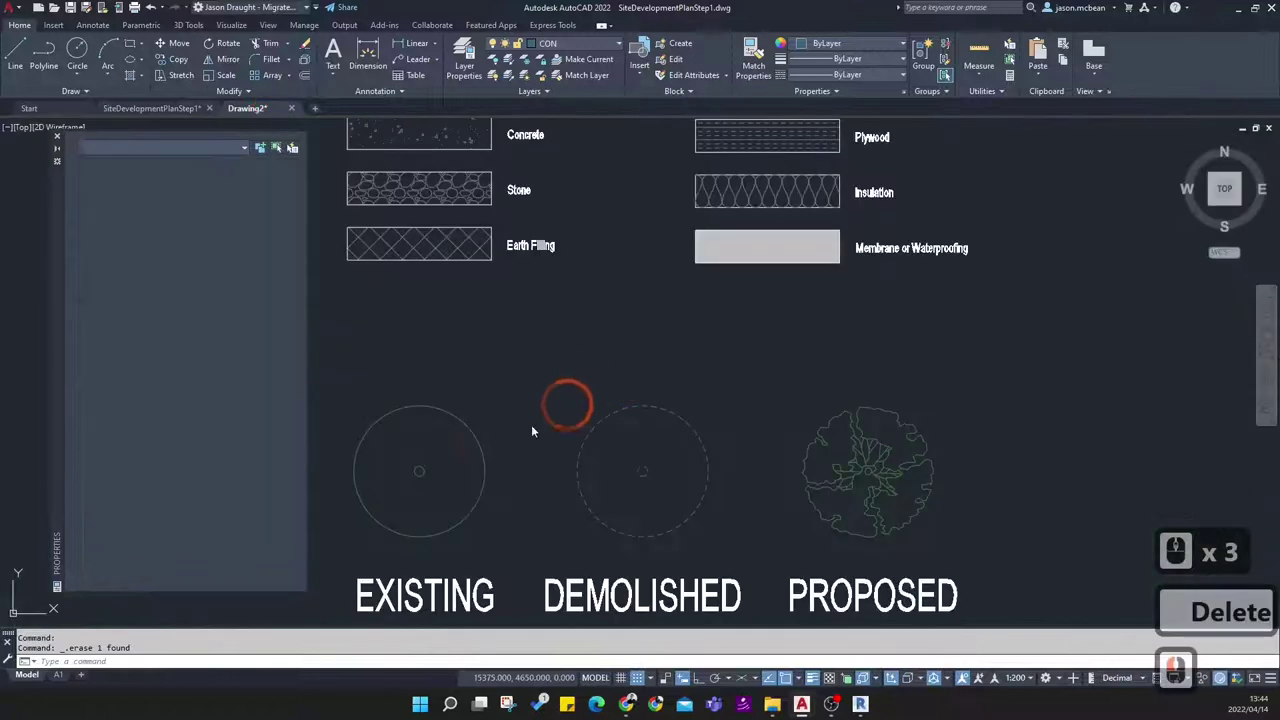
{"action": "left_click", "coordinate": [480, 434]}
{"action": "left_click", "coordinate": [458, 418]}
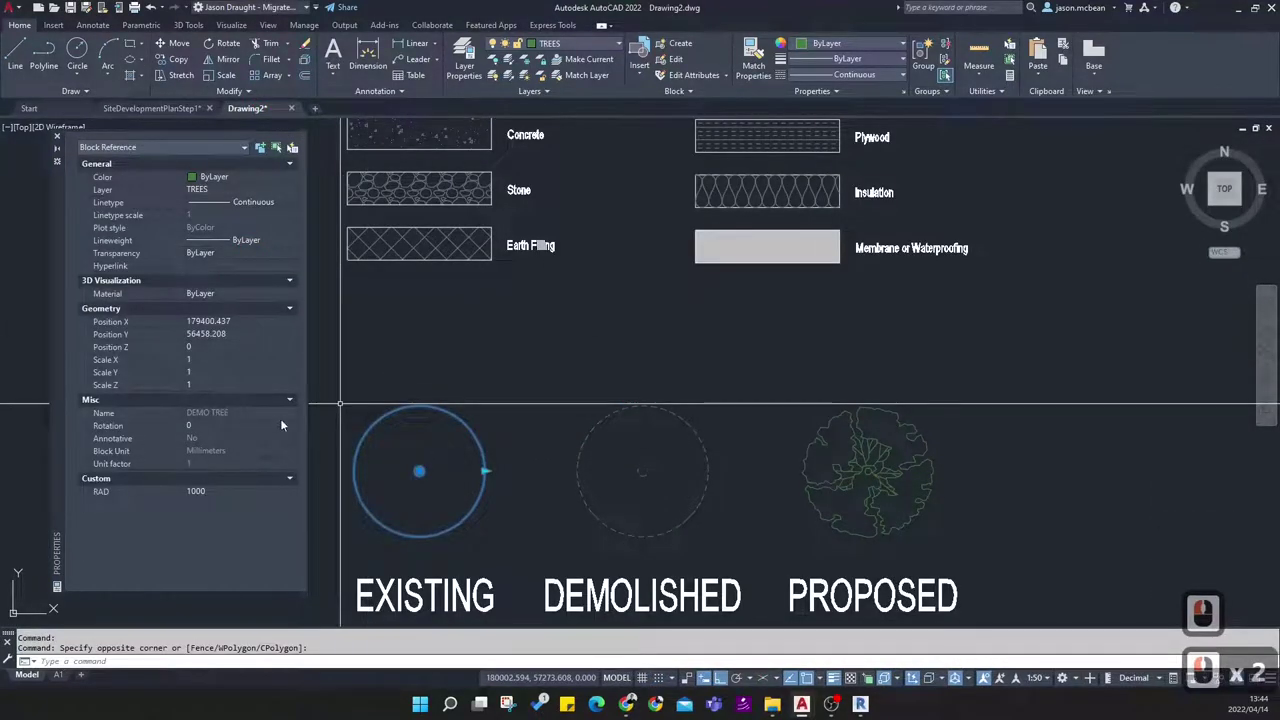
{"action": "key", "text": "Escape"}
{"action": "left_click", "coordinate": [582, 435]}
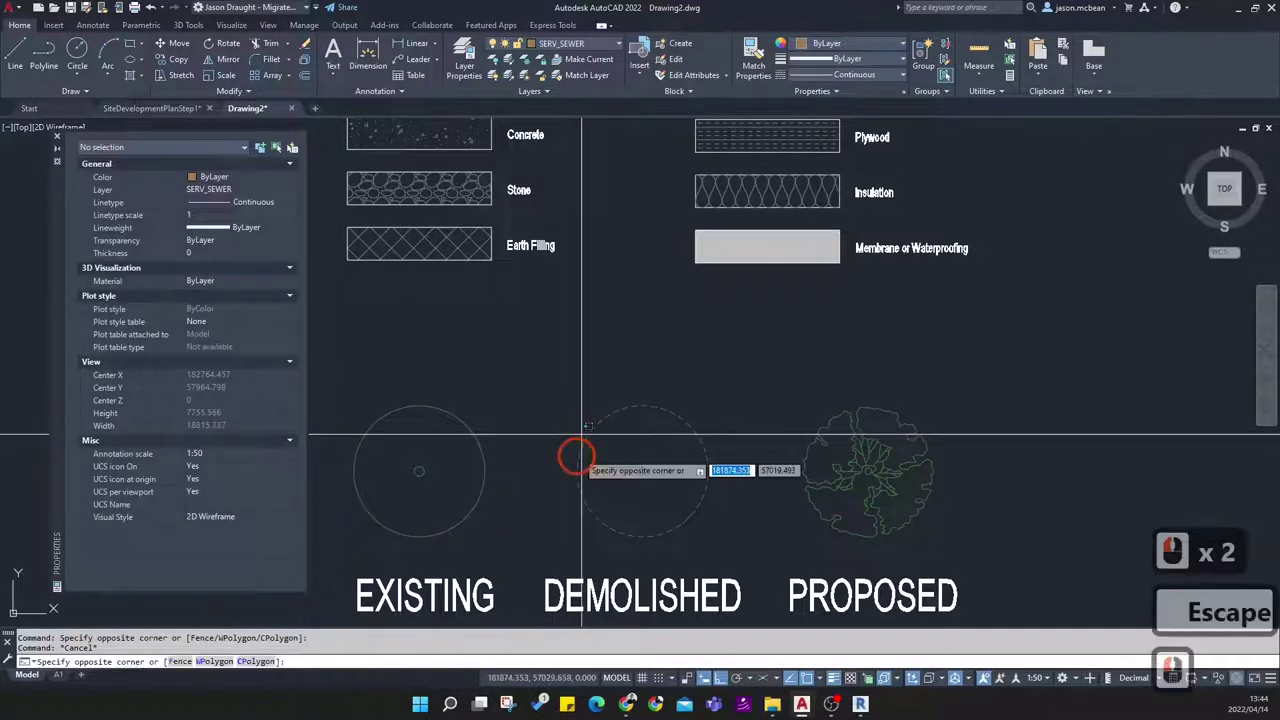
{"action": "left_click", "coordinate": [576, 462]}
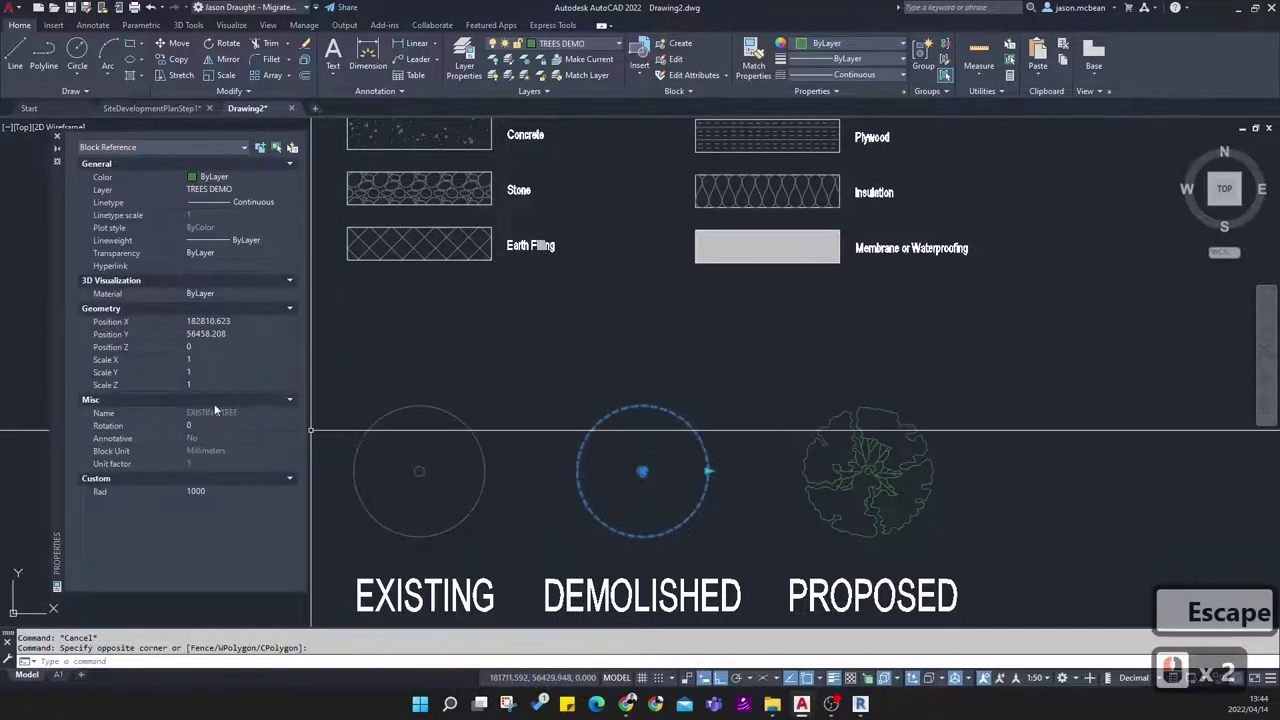
{"action": "key", "text": "Escape"}
{"action": "key", "text": "Escape"}
{"action": "type", "text": "RE"}
{"action": "key", "text": "Return"}
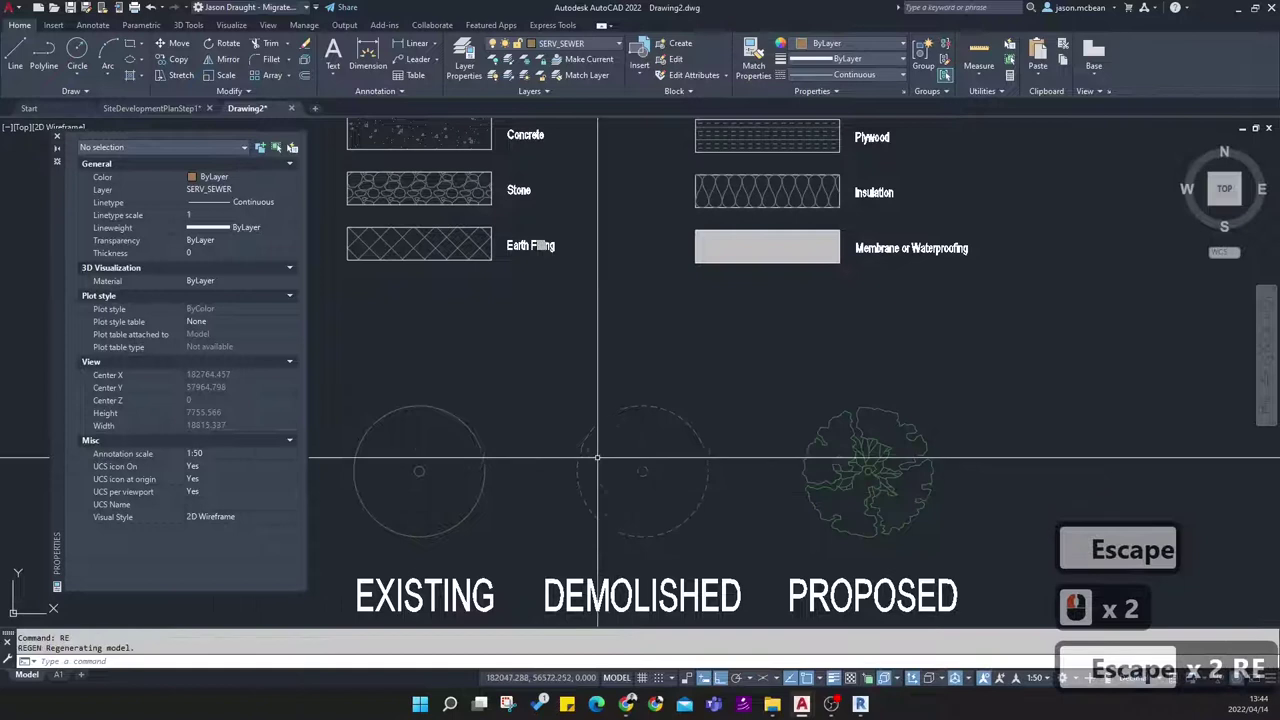
Compare the layer, block name and radius properties of the EXISTING and DEMOLISHED tree symbols
{"action": "key", "text": "Escape"}
{"action": "key", "text": "Escape"}
{"action": "left_click", "coordinate": [478, 487]}
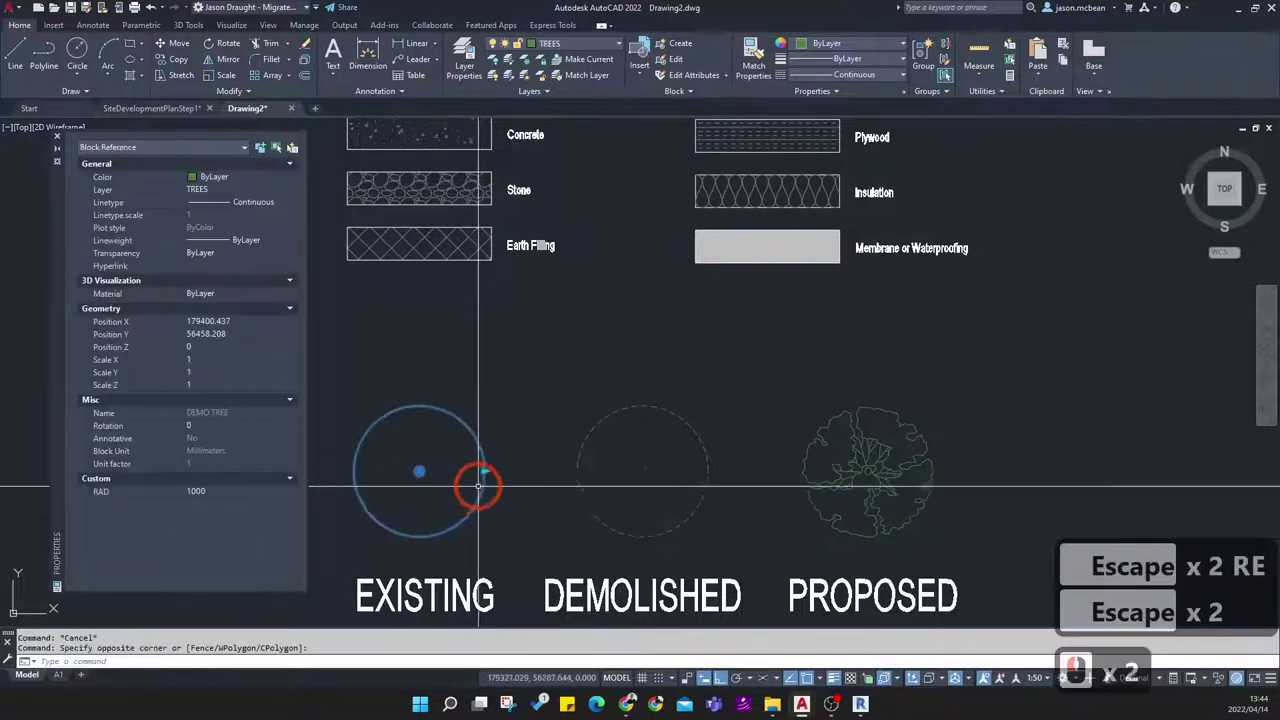
{"action": "key", "text": "Escape"}
{"action": "key", "text": "Escape"}
{"action": "left_click", "coordinate": [591, 521]}
{"action": "left_click", "coordinate": [577, 455]}
{"action": "middle_click_drag", "start_coordinate": [569, 523], "coordinate": [715, 455]}
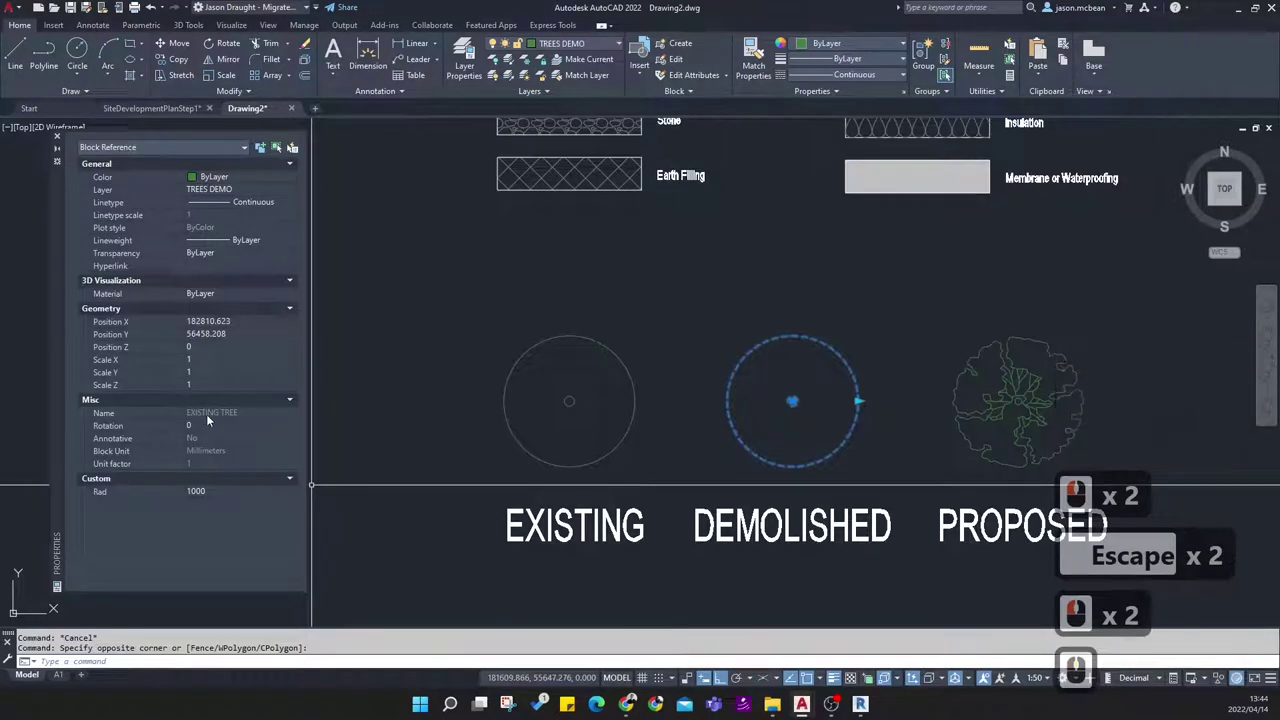
{"action": "key", "text": "Escape"}
{"action": "left_click", "coordinate": [581, 404]}
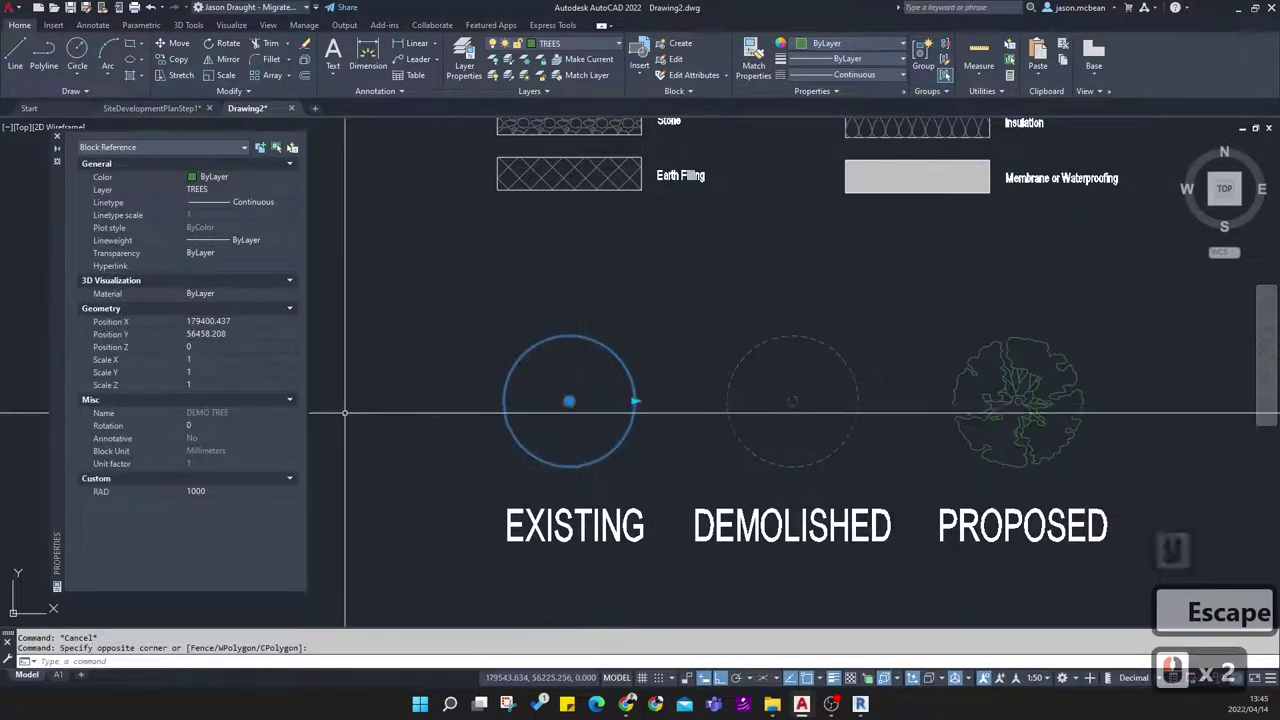
{"action": "key", "text": "Escape"}
{"action": "scroll", "coordinate": [602, 410], "scroll_direction": "up", "scroll_amount": 3}
{"action": "key", "text": "Escape"}
{"action": "left_click", "coordinate": [711, 497]}
{"action": "left_click", "coordinate": [657, 403]}
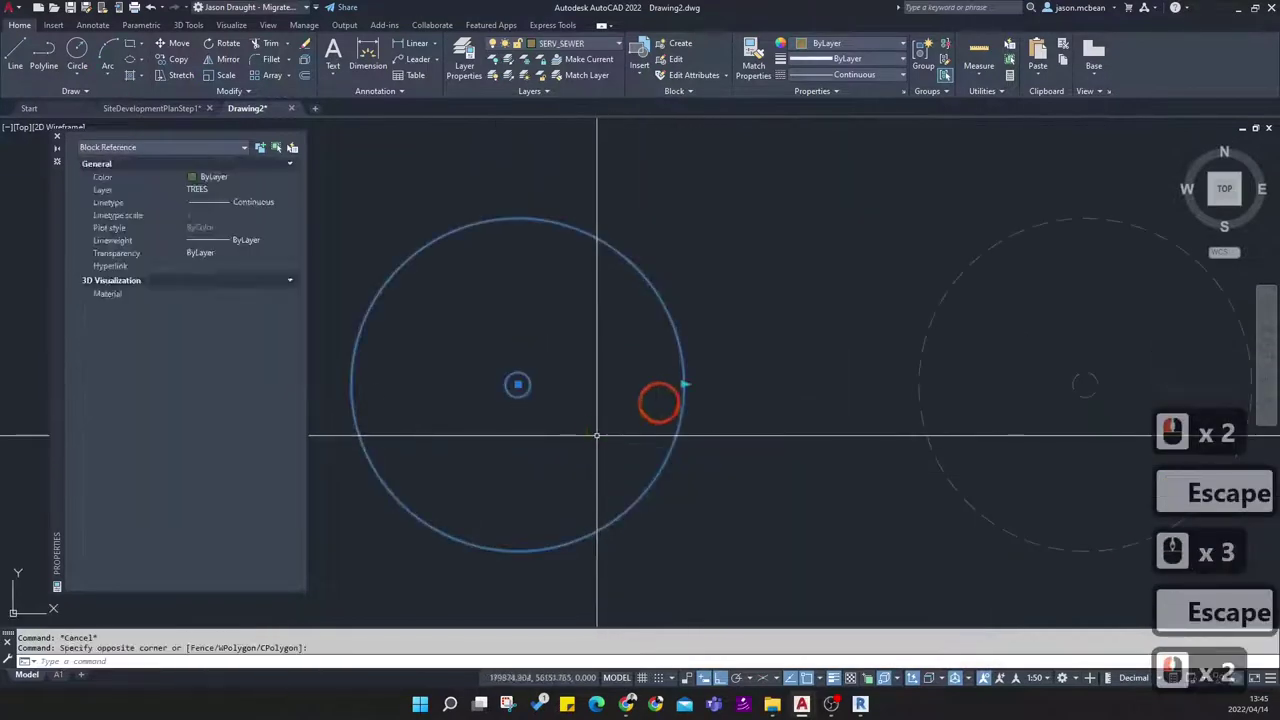
{"action": "key", "text": "Escape"}
Copy the DEMOLISHED tree symbol from Drawing2 and paste it into the site plan below the 1/195 label, at about X 13948, Y 2669
{"action": "scroll", "coordinate": [660, 403], "scroll_direction": "down", "scroll_amount": 3}
{"action": "key", "text": "Escape"}
{"action": "left_click", "coordinate": [803, 454]}
{"action": "left_click", "coordinate": [774, 413]}
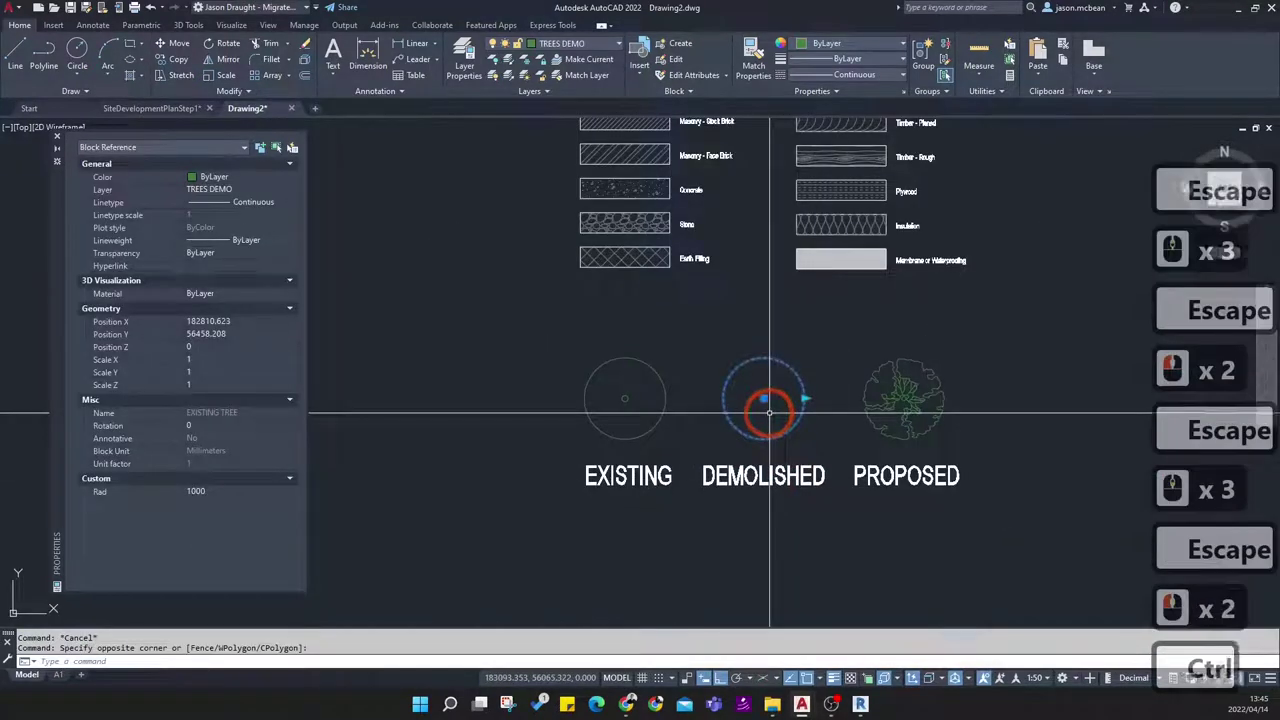
{"action": "key", "text": "ctrl+c"}
{"action": "left_click", "coordinate": [165, 108]}
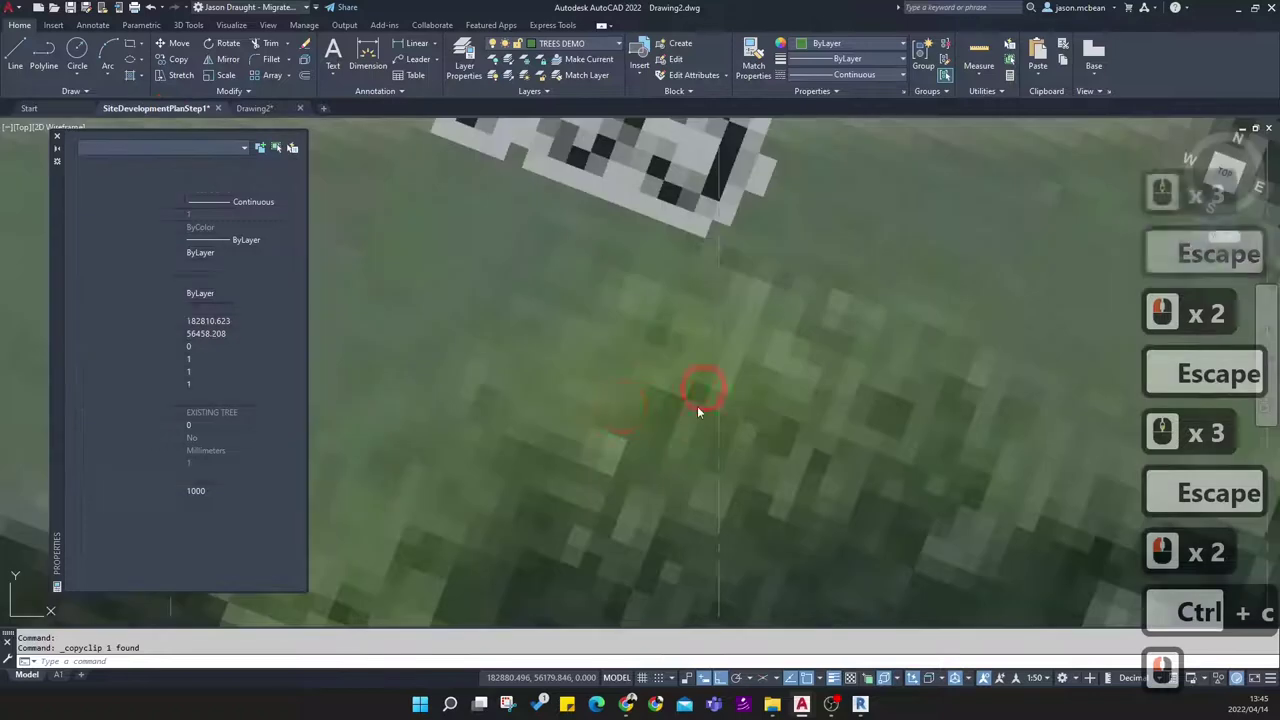
{"action": "scroll", "coordinate": [623, 406], "scroll_direction": "down", "scroll_amount": 7}
{"action": "key", "text": "ctrl+b"}
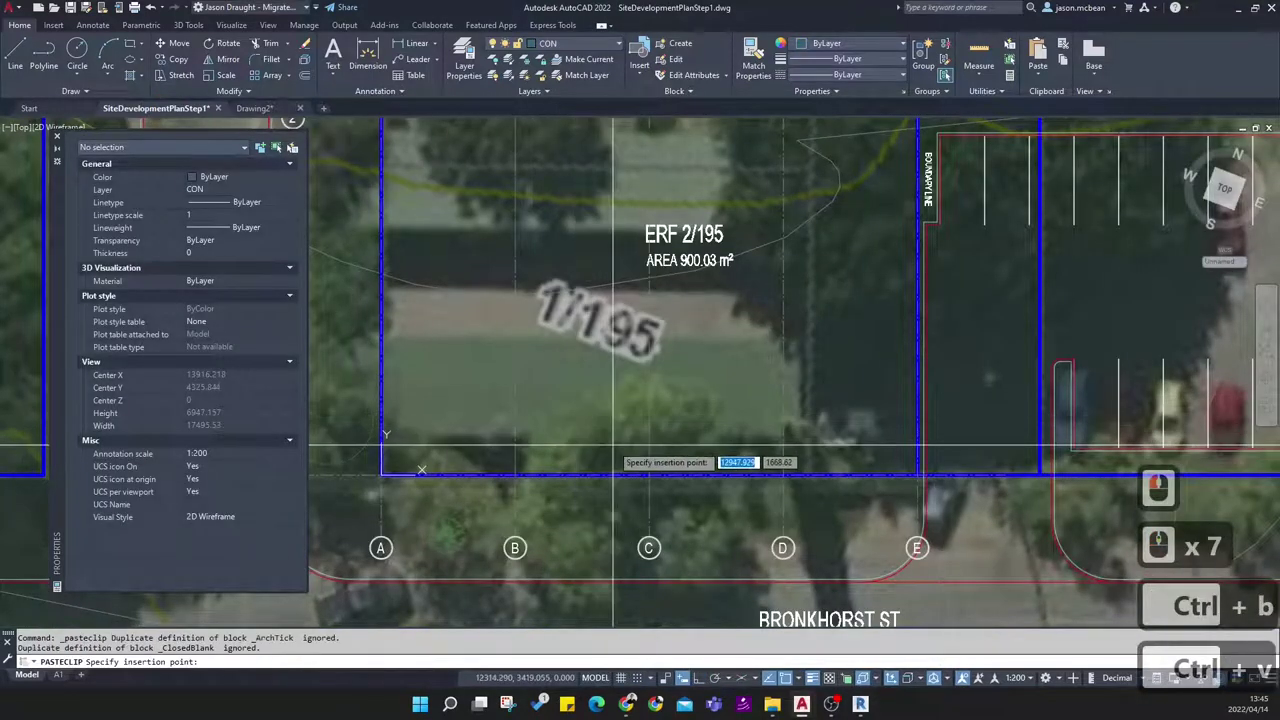
{"action": "left_click", "coordinate": [643, 455]}
{"action": "scroll", "coordinate": [635, 447], "scroll_direction": "up", "scroll_amount": 3}
{"action": "key", "text": "Escape"}
{"action": "key", "text": "Escape"}
Compare the layer, block name and radius properties of the pasted tree with those of the tree beside grid bubble 1
{"action": "left_click", "coordinate": [614, 447]}
{"action": "left_click", "coordinate": [614, 447]}
{"action": "left_click", "coordinate": [611, 440]}
{"action": "left_click", "coordinate": [593, 460]}
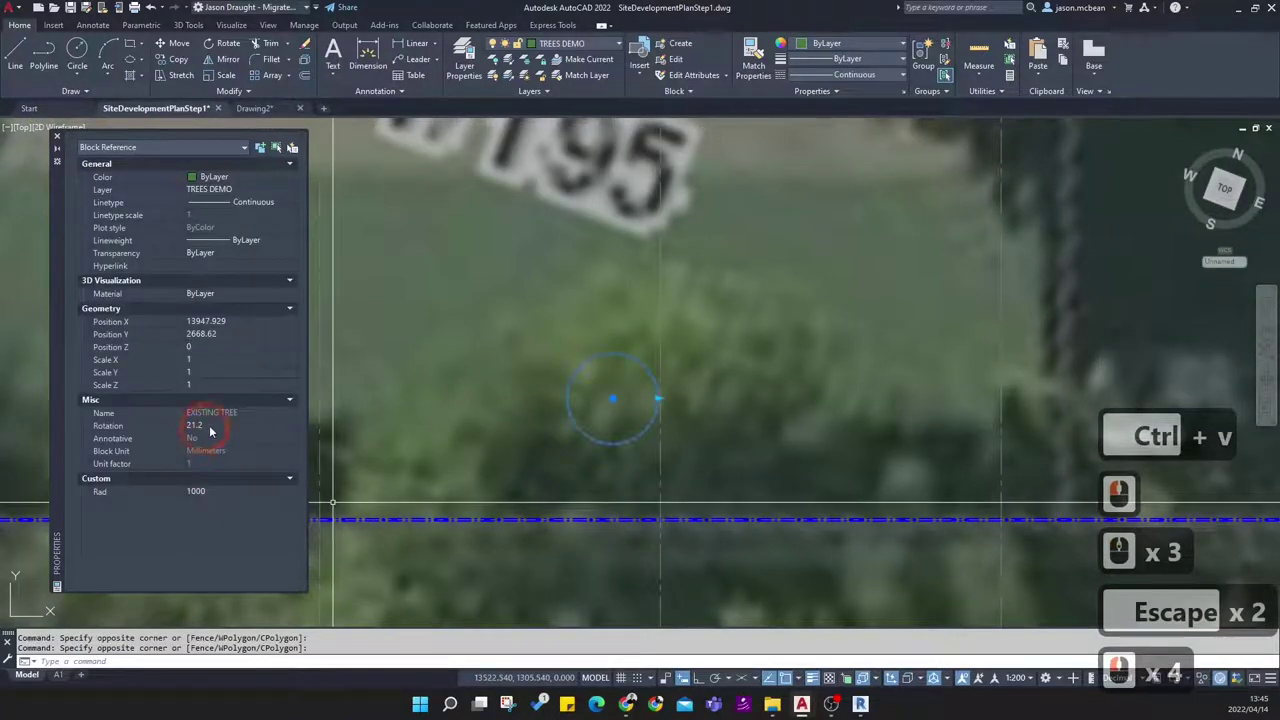
{"action": "scroll", "coordinate": [400, 420], "scroll_direction": "down", "scroll_amount": 8}
{"action": "key", "text": "Escape"}
{"action": "scroll", "coordinate": [527, 363], "scroll_direction": "up", "scroll_amount": 3}
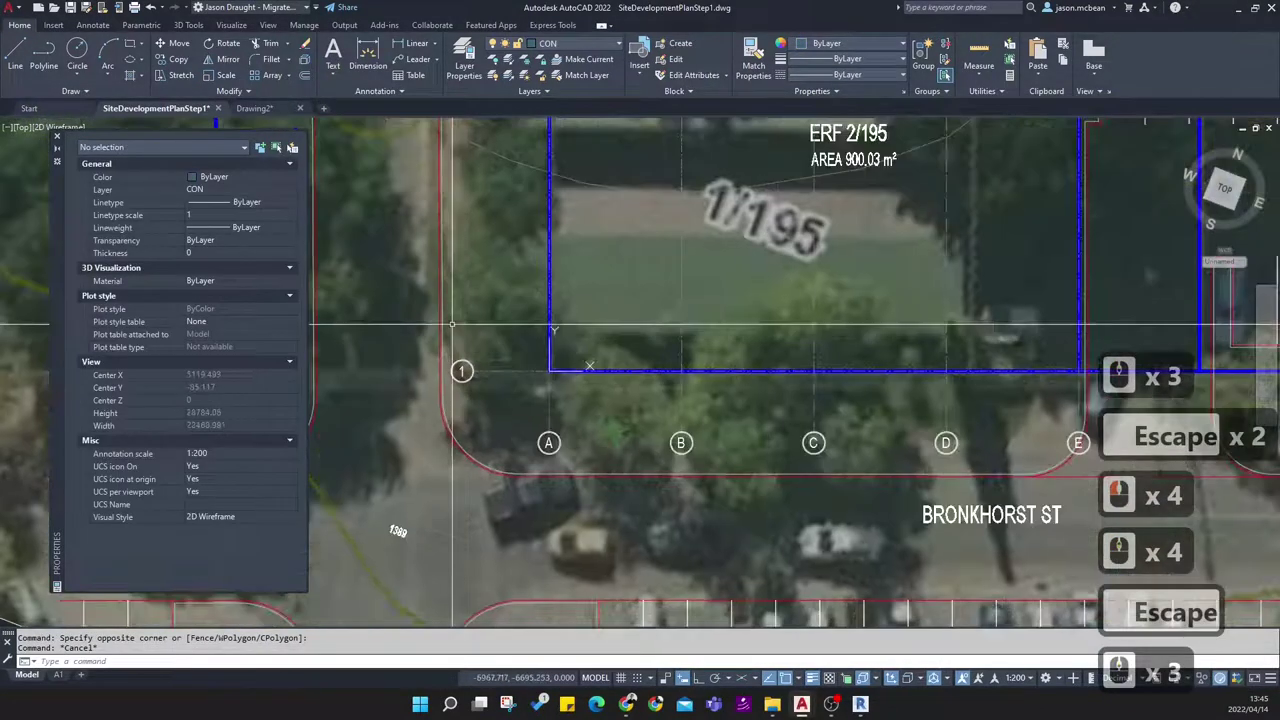
{"action": "left_click", "coordinate": [517, 354]}
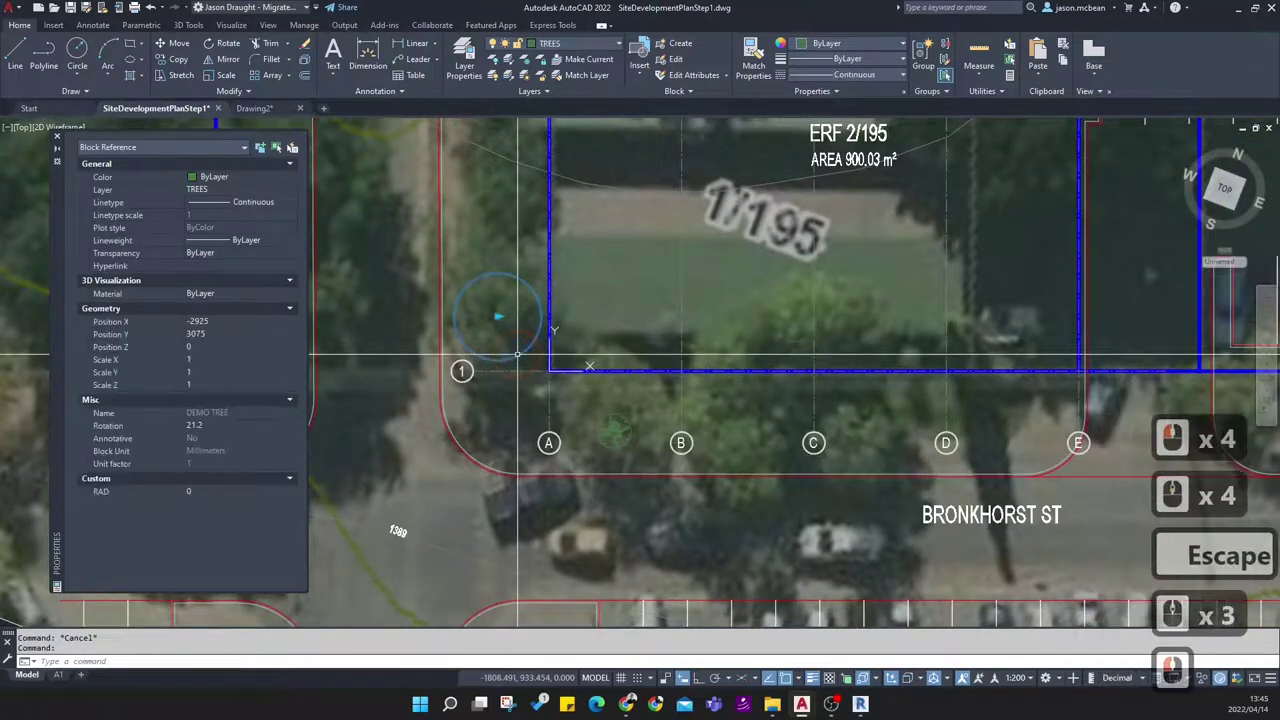
{"action": "scroll", "coordinate": [510, 338], "scroll_direction": "up", "scroll_amount": 6}
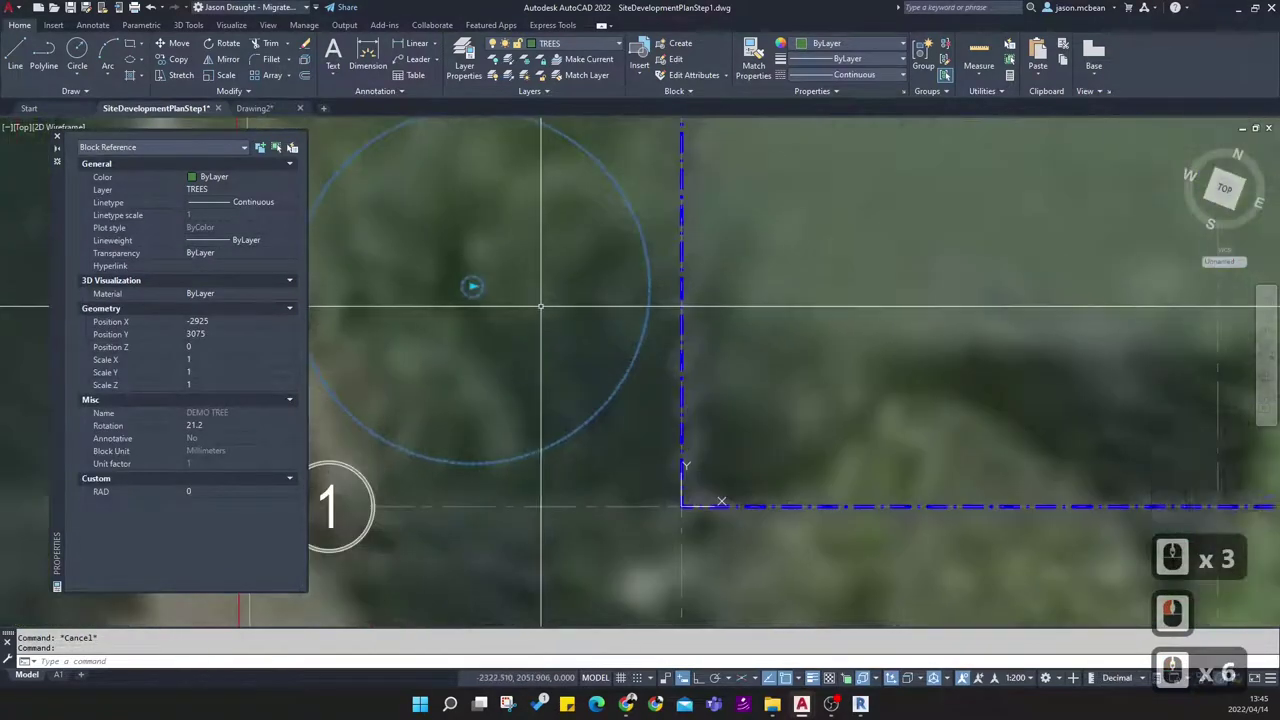
{"action": "scroll", "coordinate": [510, 338], "scroll_direction": "down", "scroll_amount": 4}
{"action": "key", "text": "Escape"}
{"action": "middle_click_drag", "start_coordinate": [760, 345], "coordinate": [739, 426]}
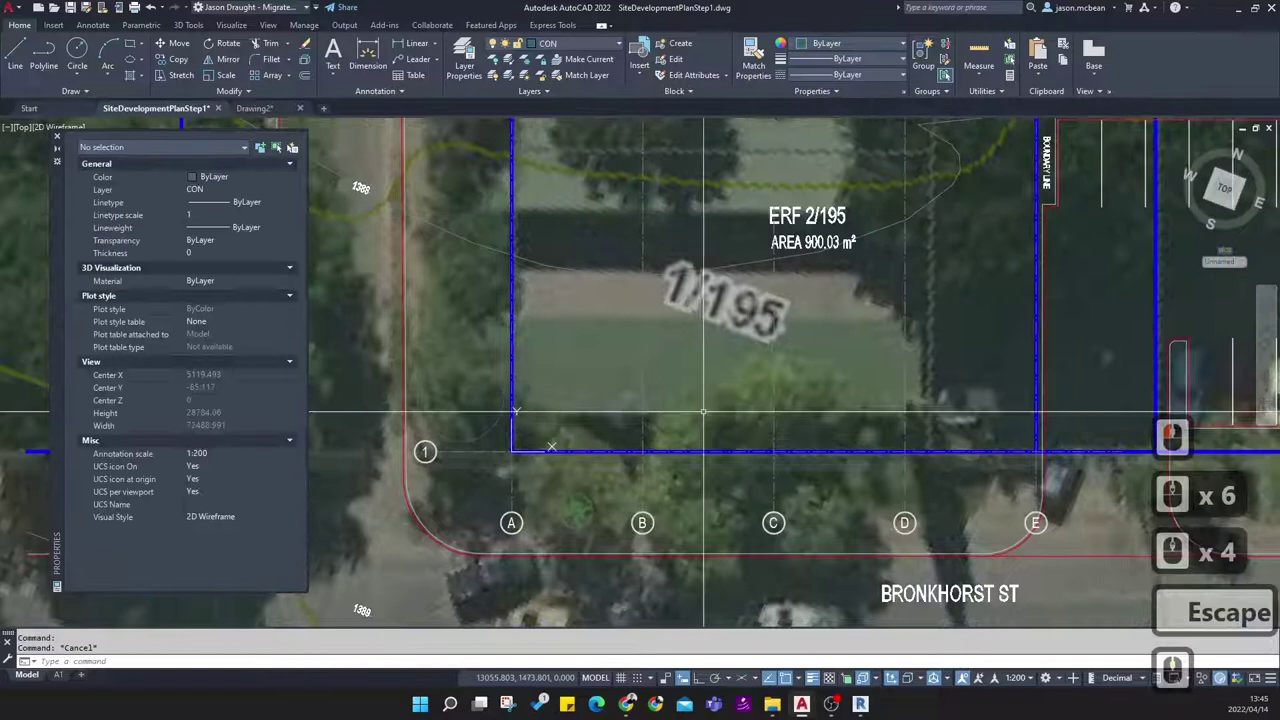
{"action": "scroll", "coordinate": [529, 408], "scroll_direction": "up", "scroll_amount": 1}
{"action": "key", "text": "Escape"}
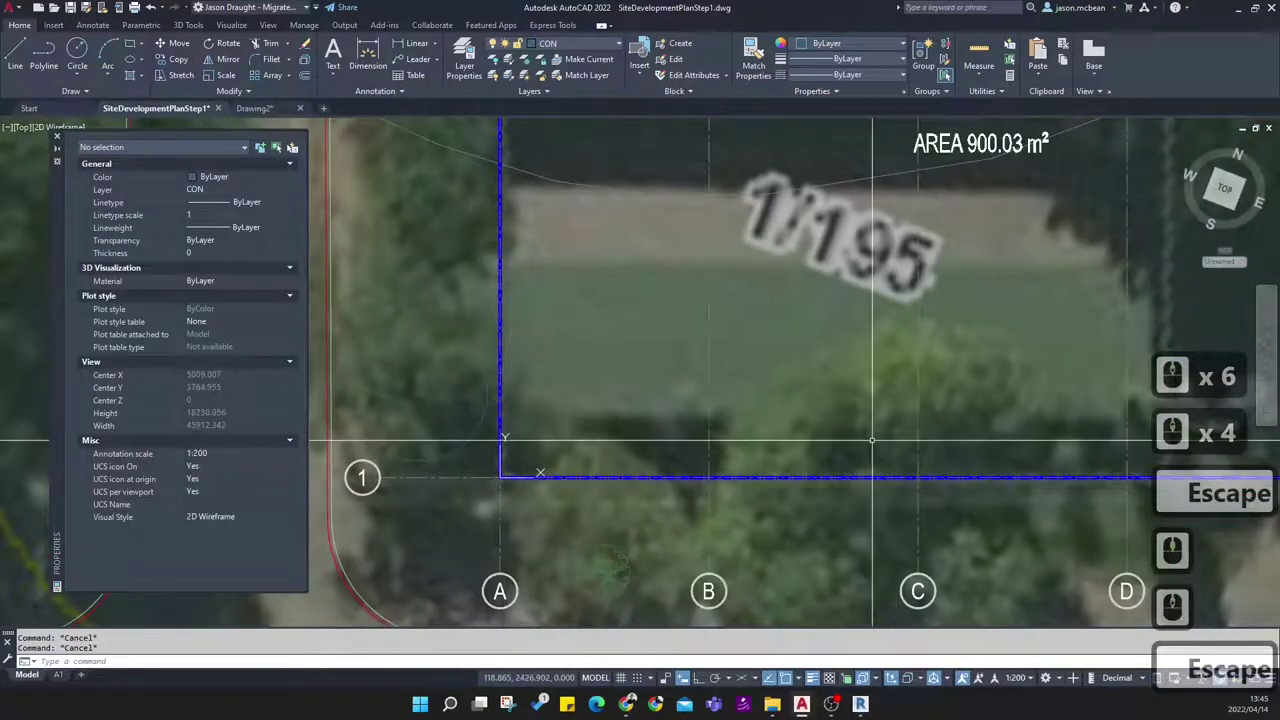
Open the tree block pasted below the 1/195 label in the Block Editor
{"action": "left_click", "coordinate": [876, 430]}
{"action": "left_click", "coordinate": [892, 430]}
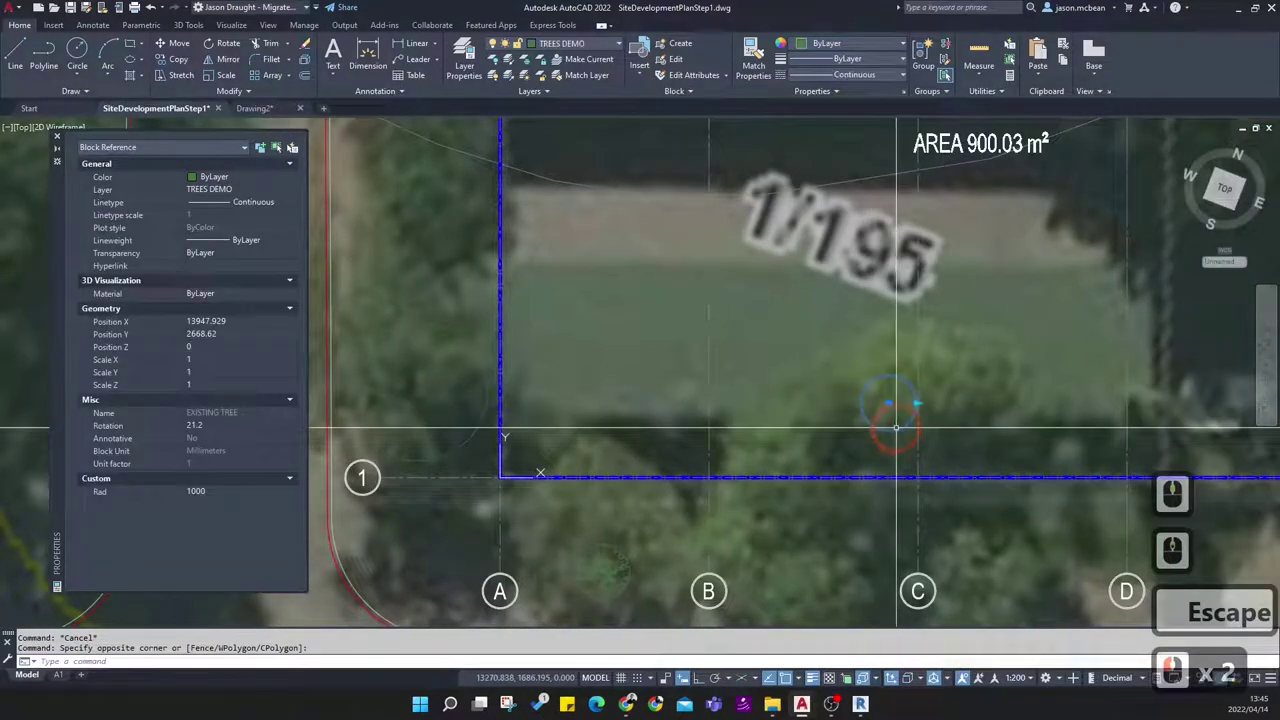
{"action": "middle_click_drag", "start_coordinate": [900, 387], "coordinate": [869, 380]}
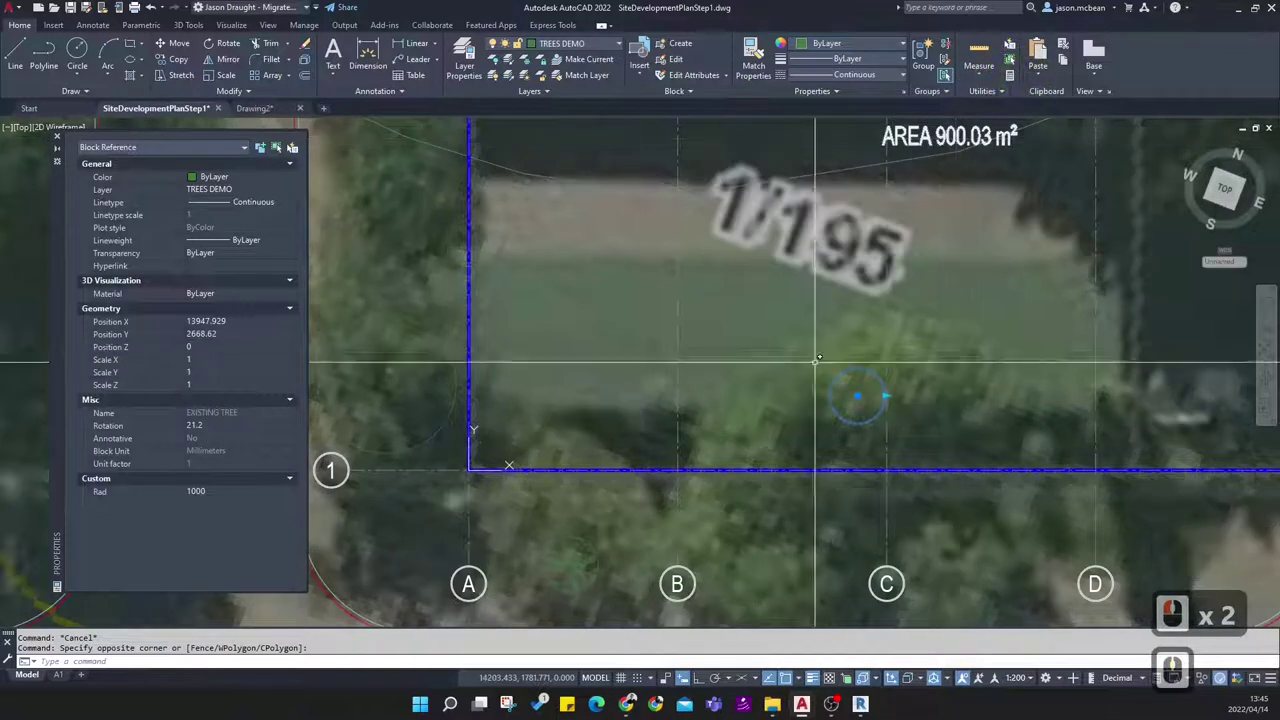
{"action": "right_click", "coordinate": [827, 405]}
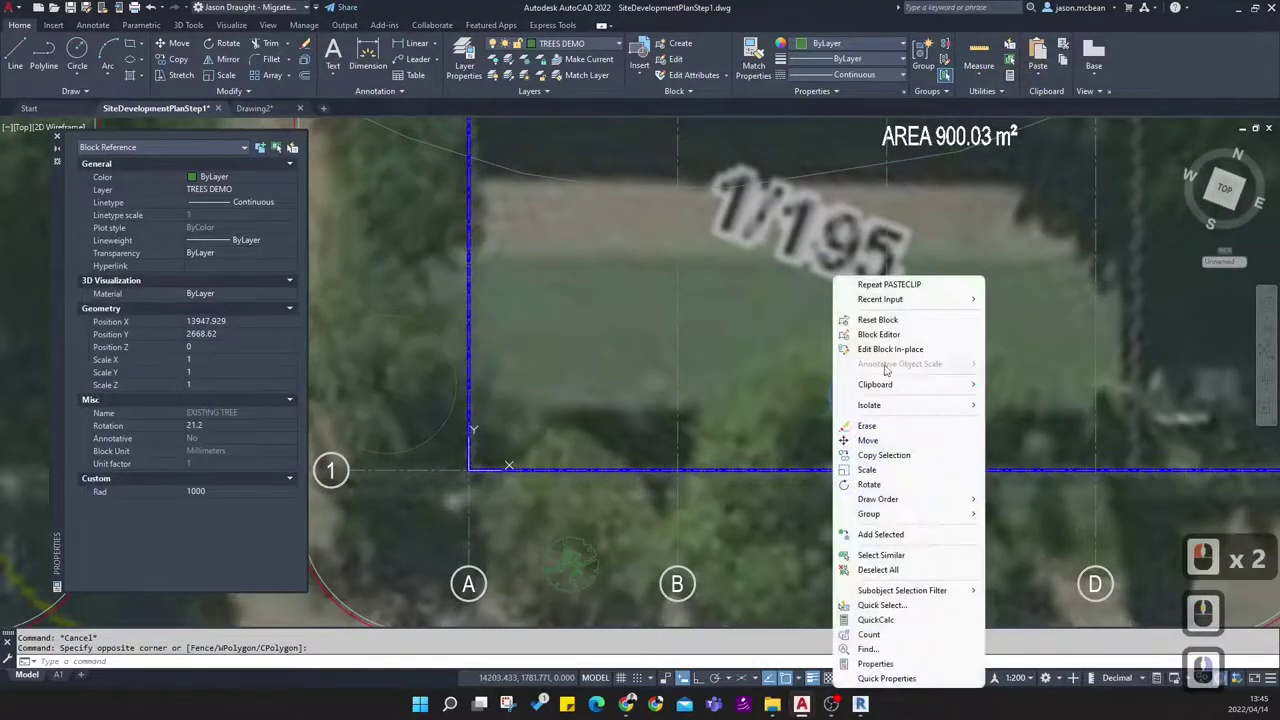
{"action": "left_click", "coordinate": [878, 335]}
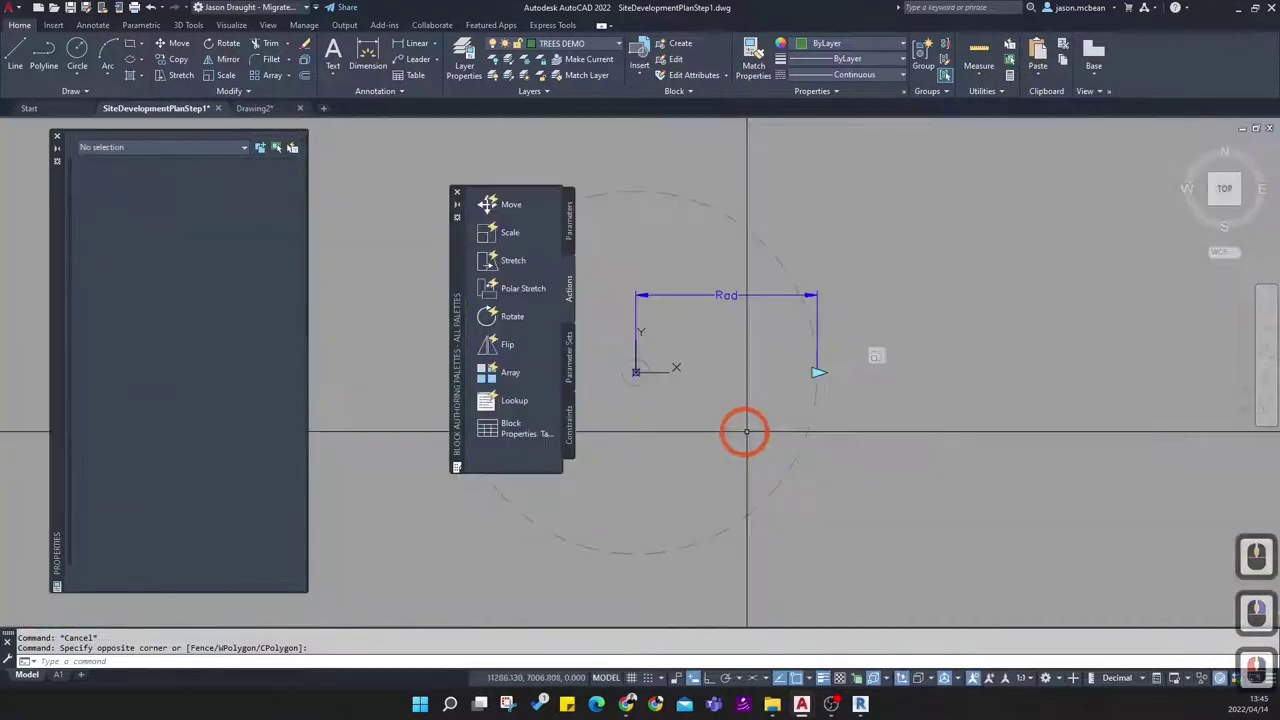
Set the layer of the tree block's outer canopy circle and small centre circle to TREES
{"action": "left_click", "coordinate": [629, 396]}
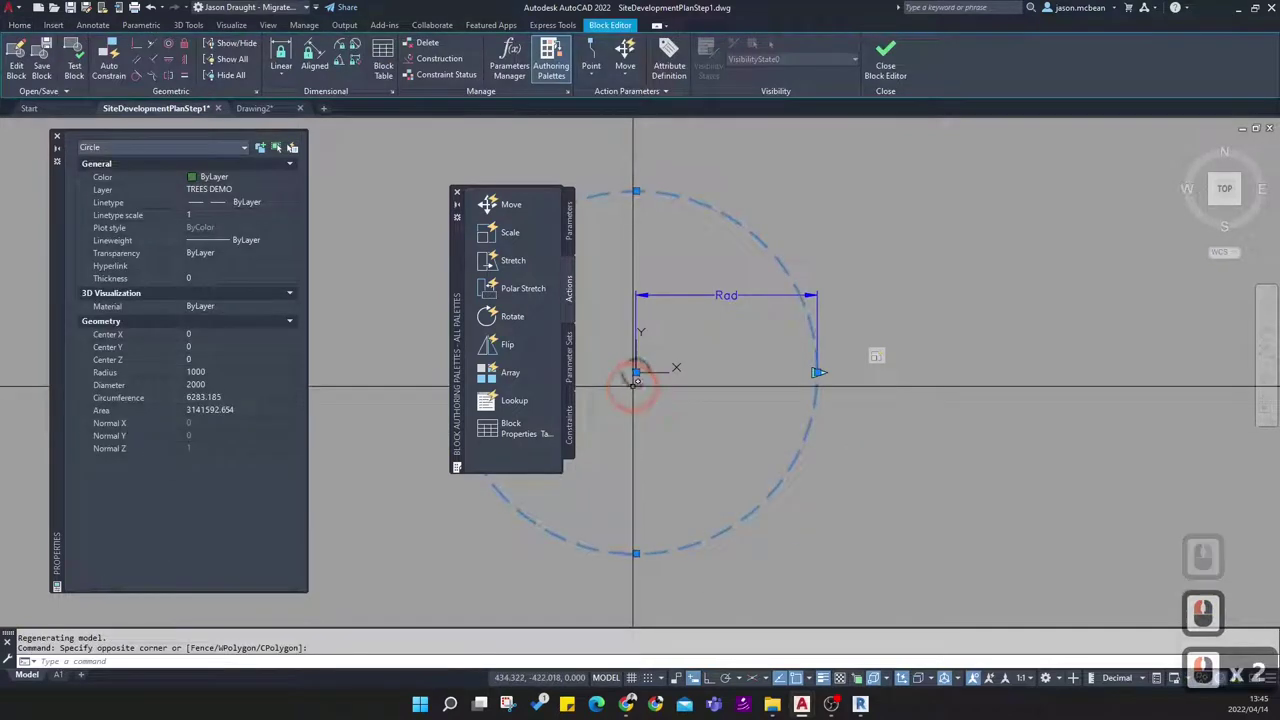
{"action": "left_click", "coordinate": [674, 510]}
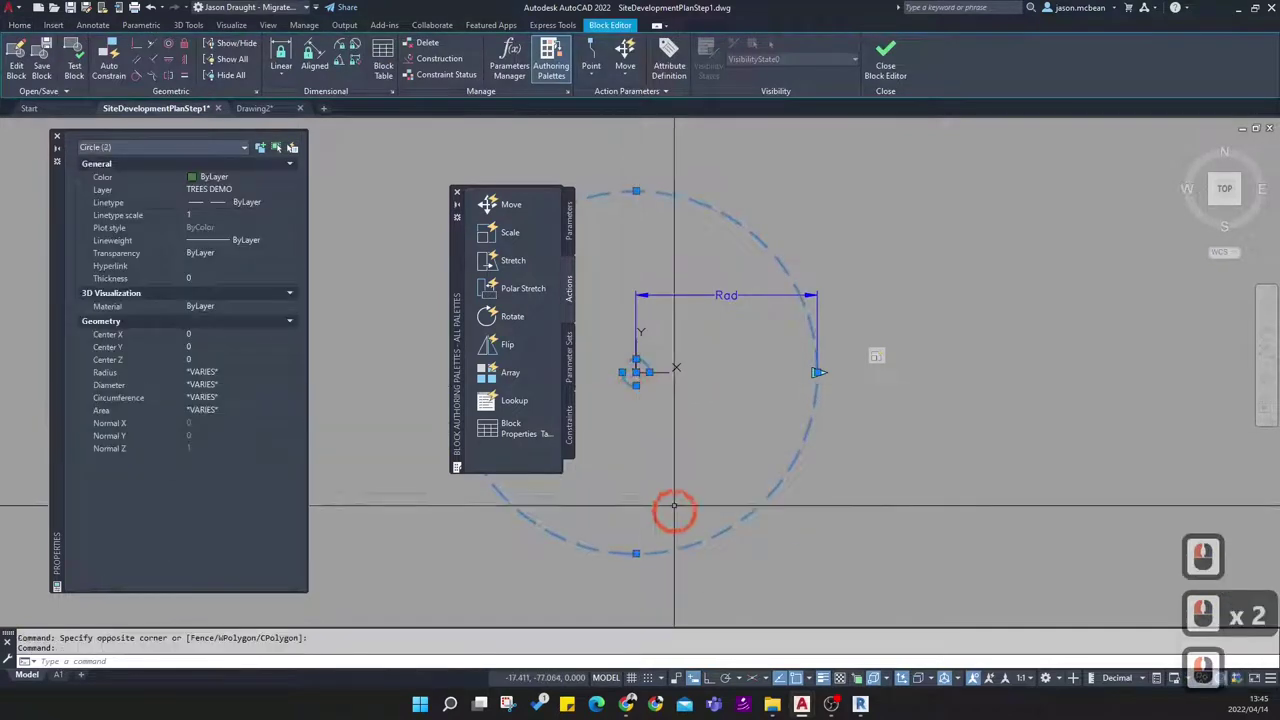
{"action": "left_click", "coordinate": [19, 25]}
{"action": "left_click", "coordinate": [880, 79]}
{"action": "left_click", "coordinate": [880, 80]}
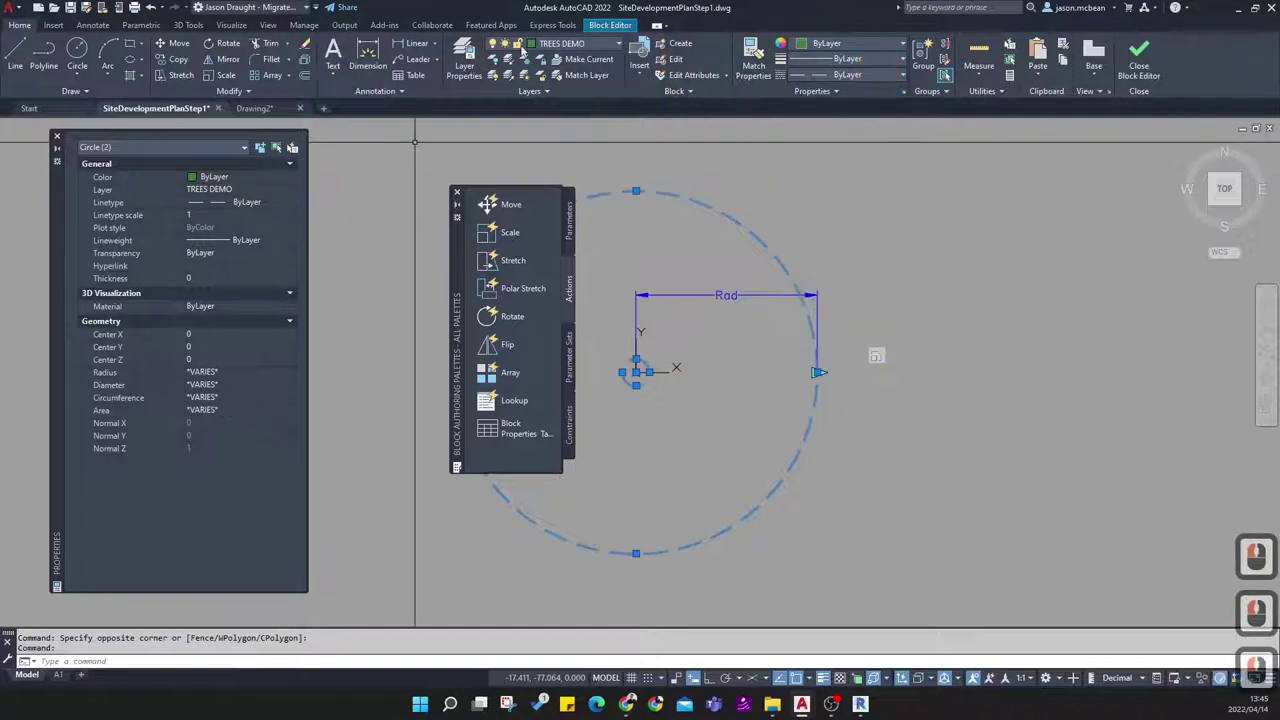
{"action": "left_click", "coordinate": [250, 192]}
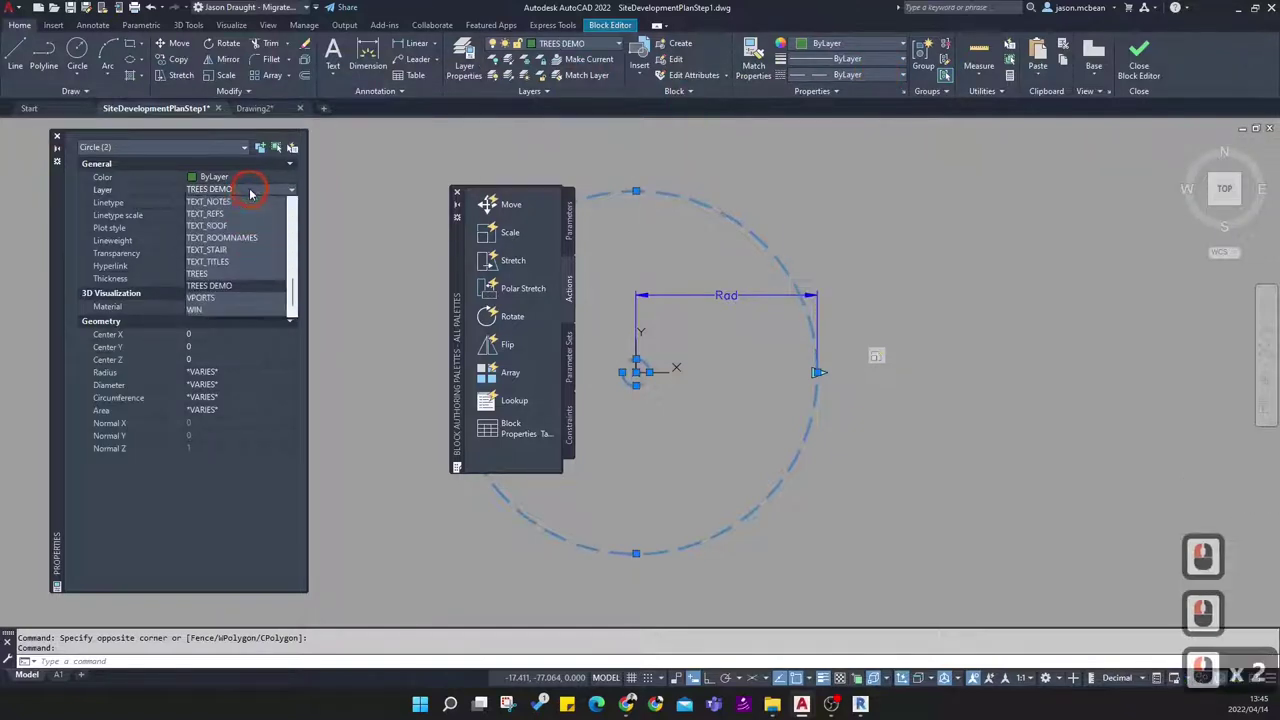
{"action": "left_click", "coordinate": [197, 274]}
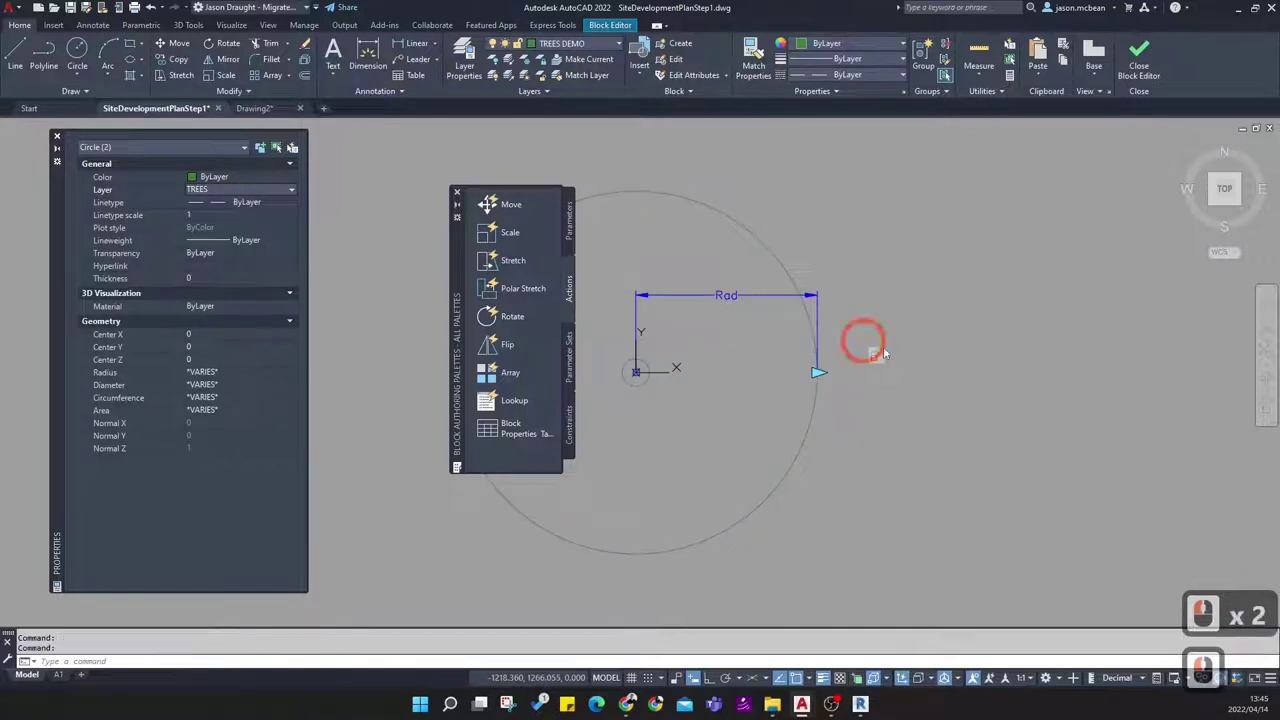
Close the object properties display and exit the Block Editor, saving the changes to the tree block
{"action": "left_click", "coordinate": [57, 138]}
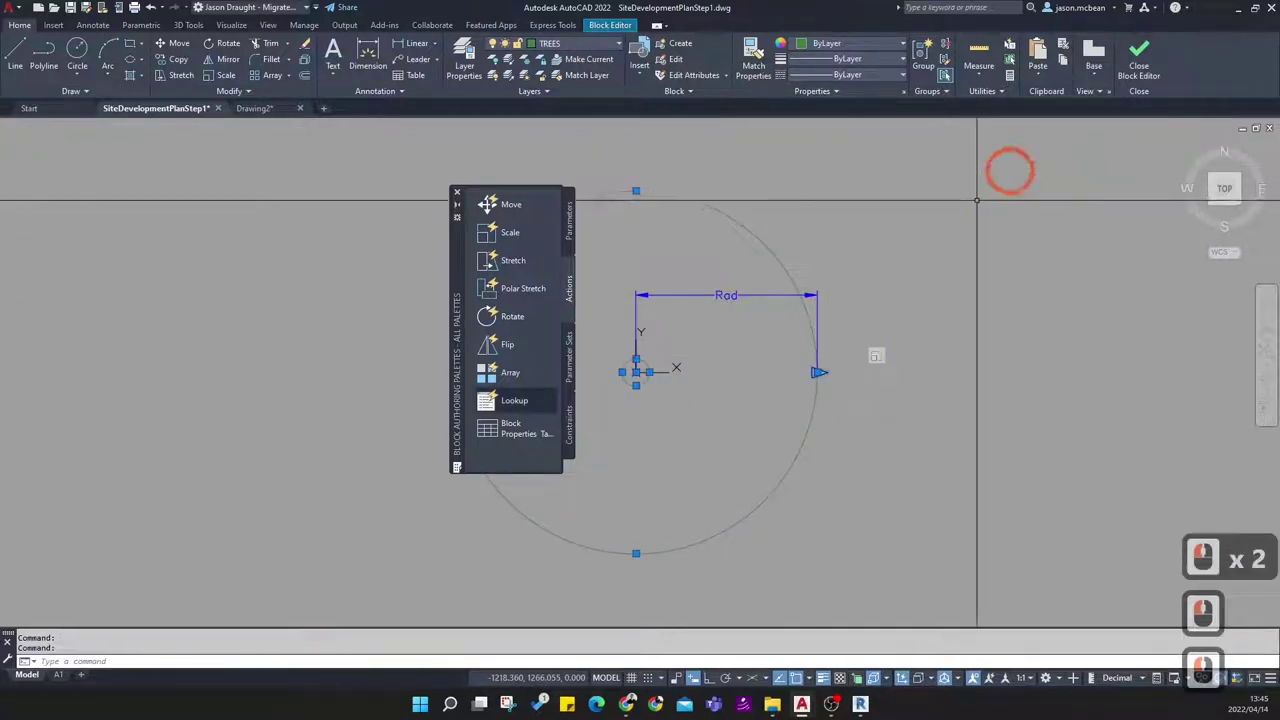
{"action": "left_click", "coordinate": [1130, 76]}
{"action": "left_click", "coordinate": [700, 352]}
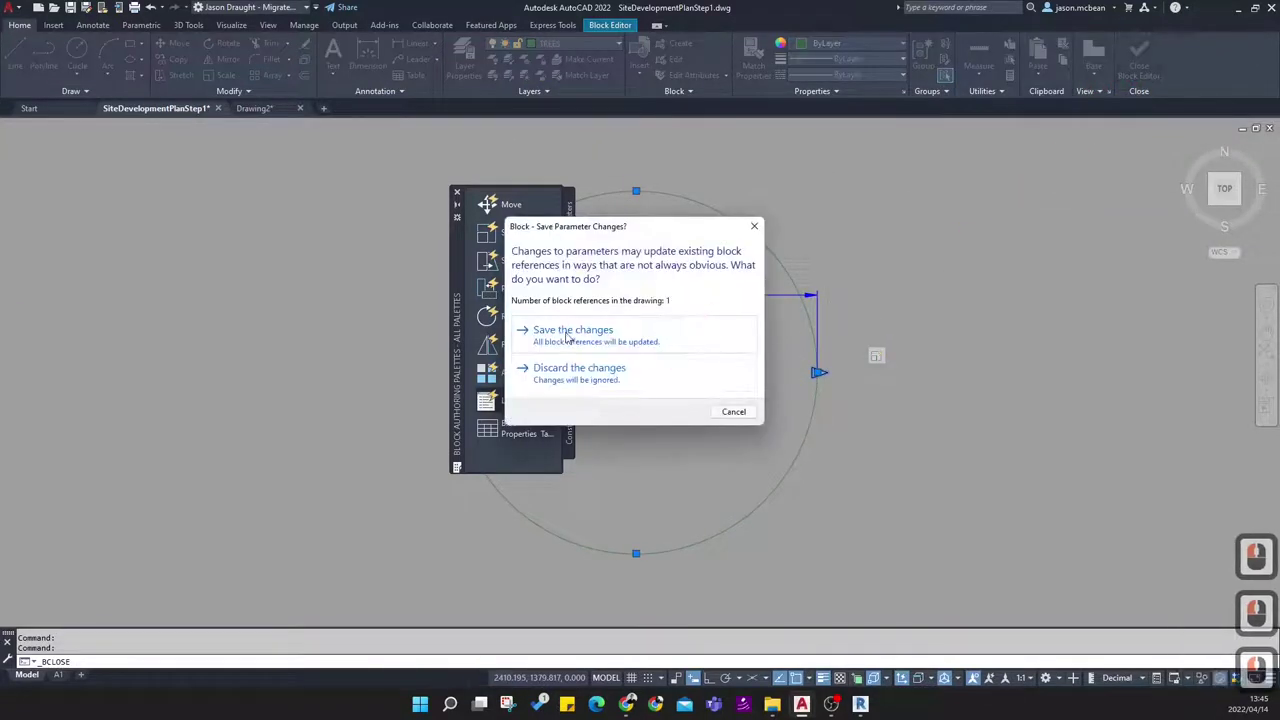
{"action": "scroll", "coordinate": [666, 391], "scroll_direction": "up", "scroll_amount": 9}
{"action": "scroll", "coordinate": [686, 386], "scroll_direction": "down", "scroll_amount": 2}
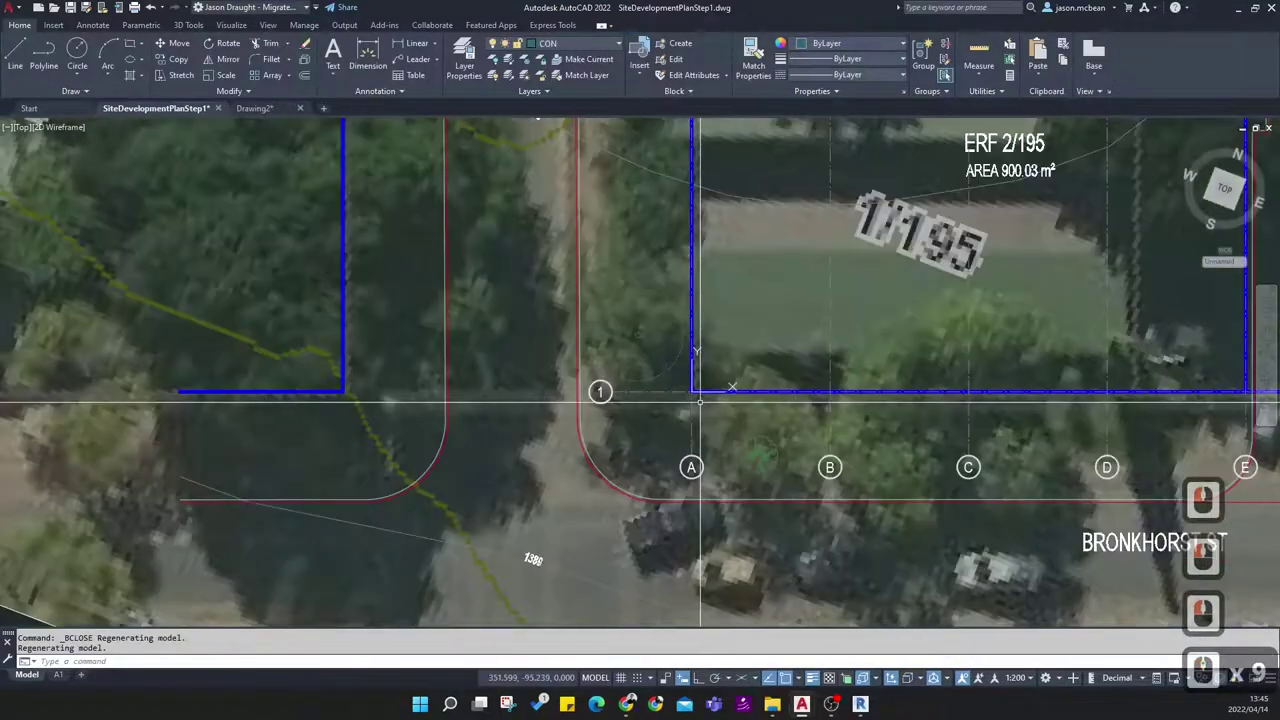
{"action": "key", "text": "Escape"}
{"action": "middle_click_drag", "start_coordinate": [686, 386], "coordinate": [660, 404]}
{"action": "key", "text": "Escape"}
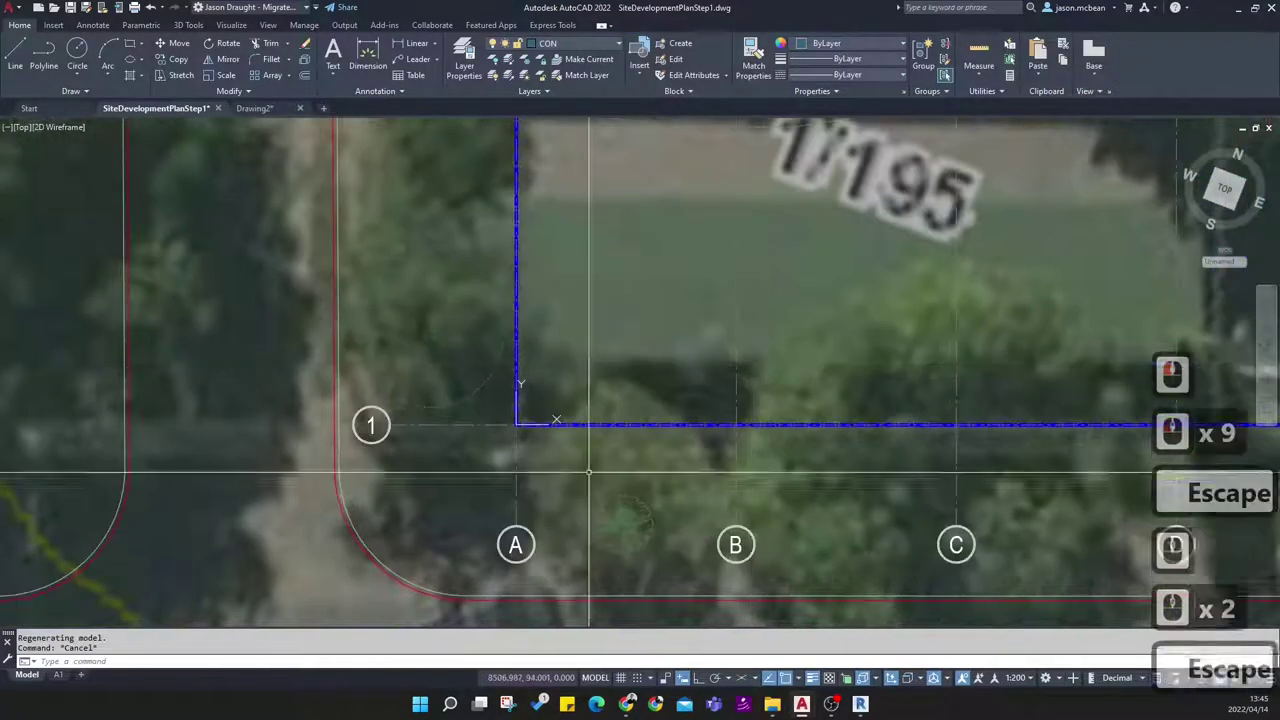
Regenerate the site plan drawing
{"action": "scroll", "coordinate": [514, 480], "scroll_direction": "down", "scroll_amount": 3}
{"action": "key", "text": "Escape"}
{"action": "scroll", "coordinate": [514, 480], "scroll_direction": "down", "scroll_amount": 2}
{"action": "key", "text": "Escape"}
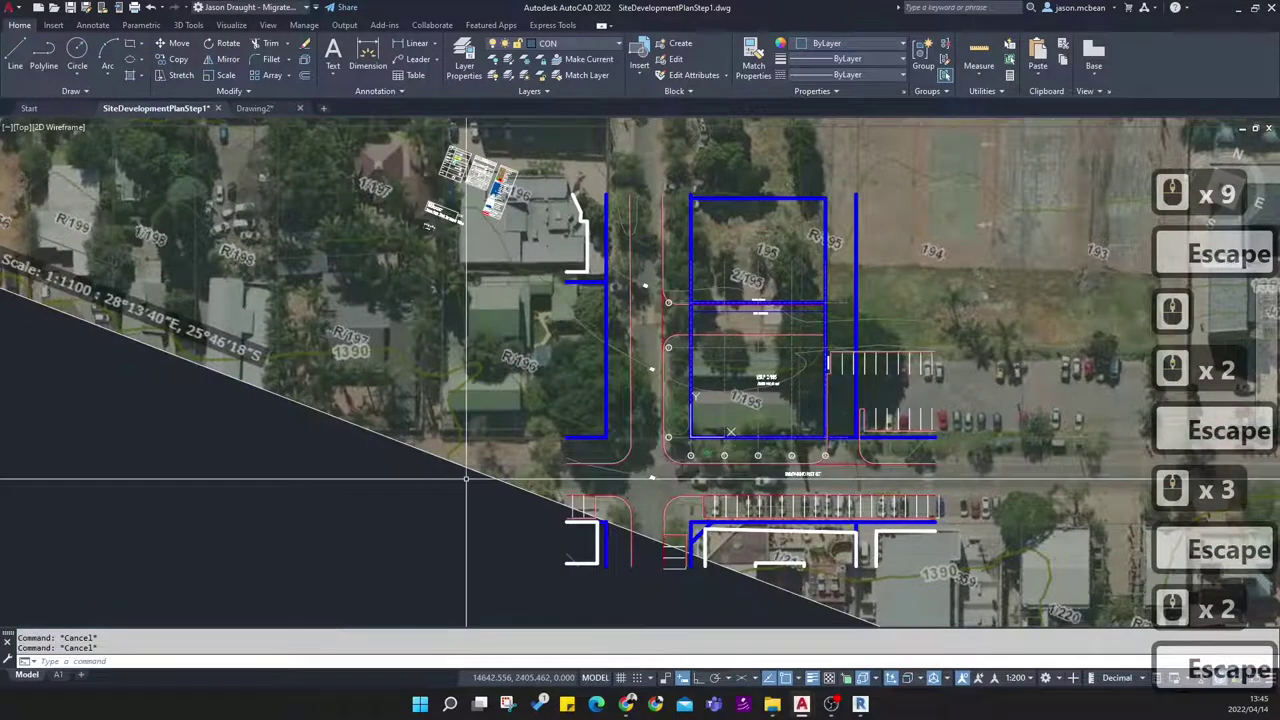
{"action": "type", "text": "r"}
{"action": "scroll", "coordinate": [466, 480], "scroll_direction": "up", "scroll_amount": 4}
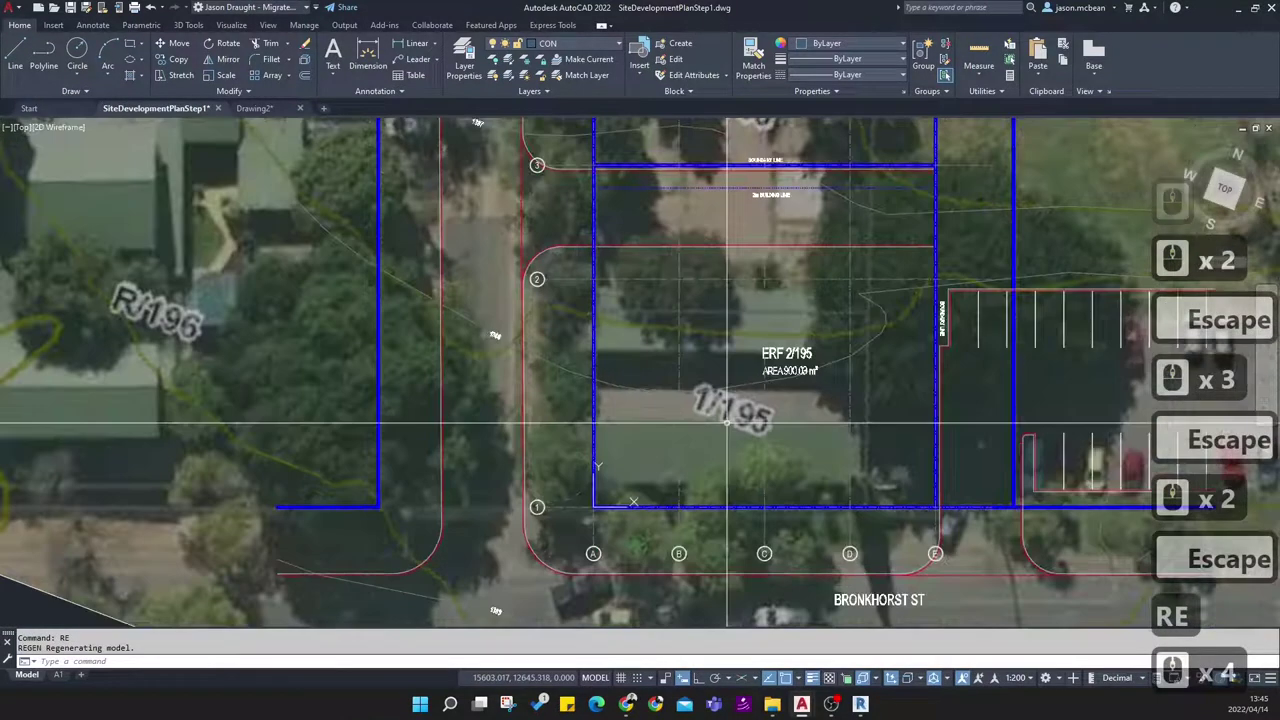
Send the aerial image to the back of the draw order and regenerate the drawing
{"action": "scroll", "coordinate": [485, 398], "scroll_direction": "down", "scroll_amount": 6}
{"action": "left_click", "coordinate": [194, 306]}
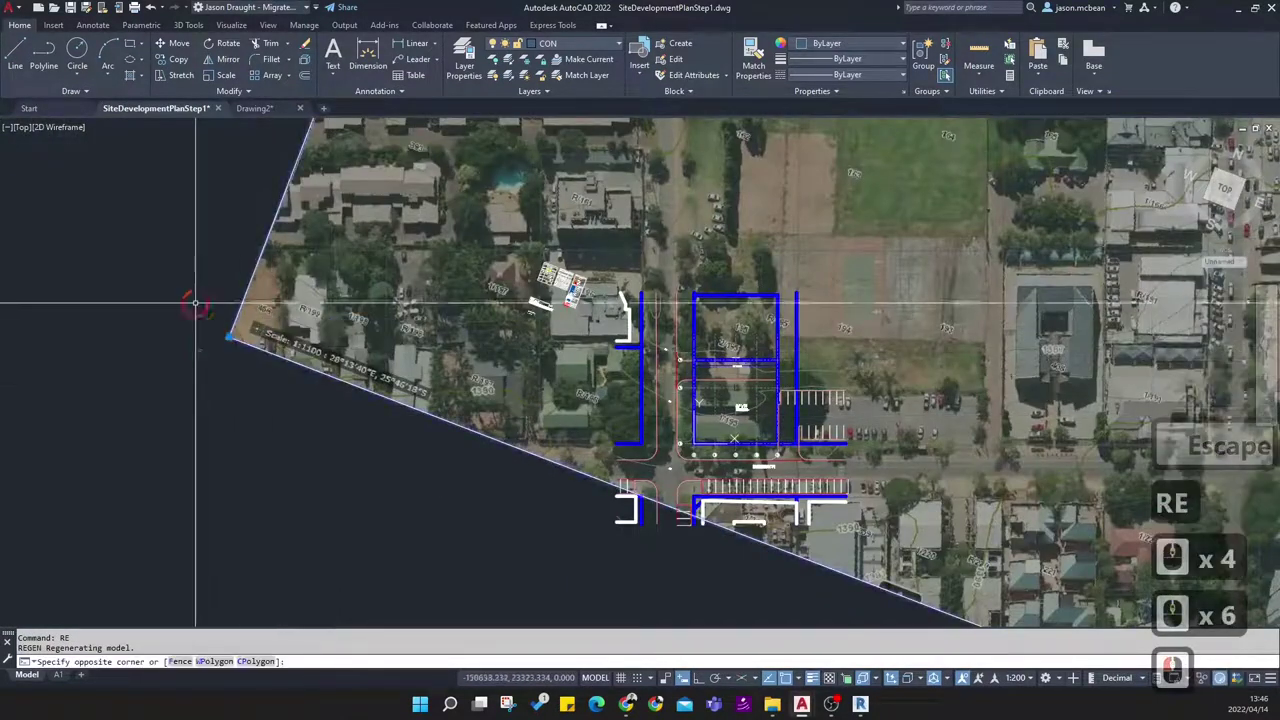
{"action": "left_click", "coordinate": [200, 131]}
{"action": "left_click", "coordinate": [16, 28]}
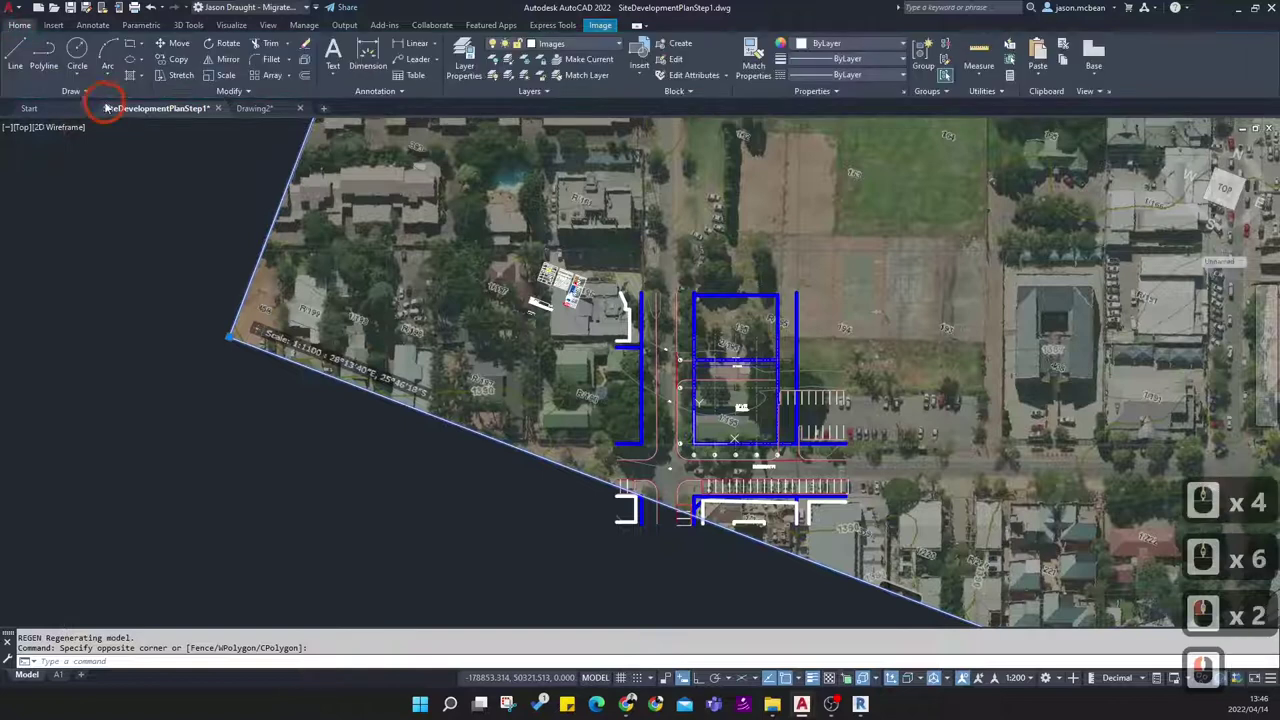
{"action": "left_click", "coordinate": [245, 93]}
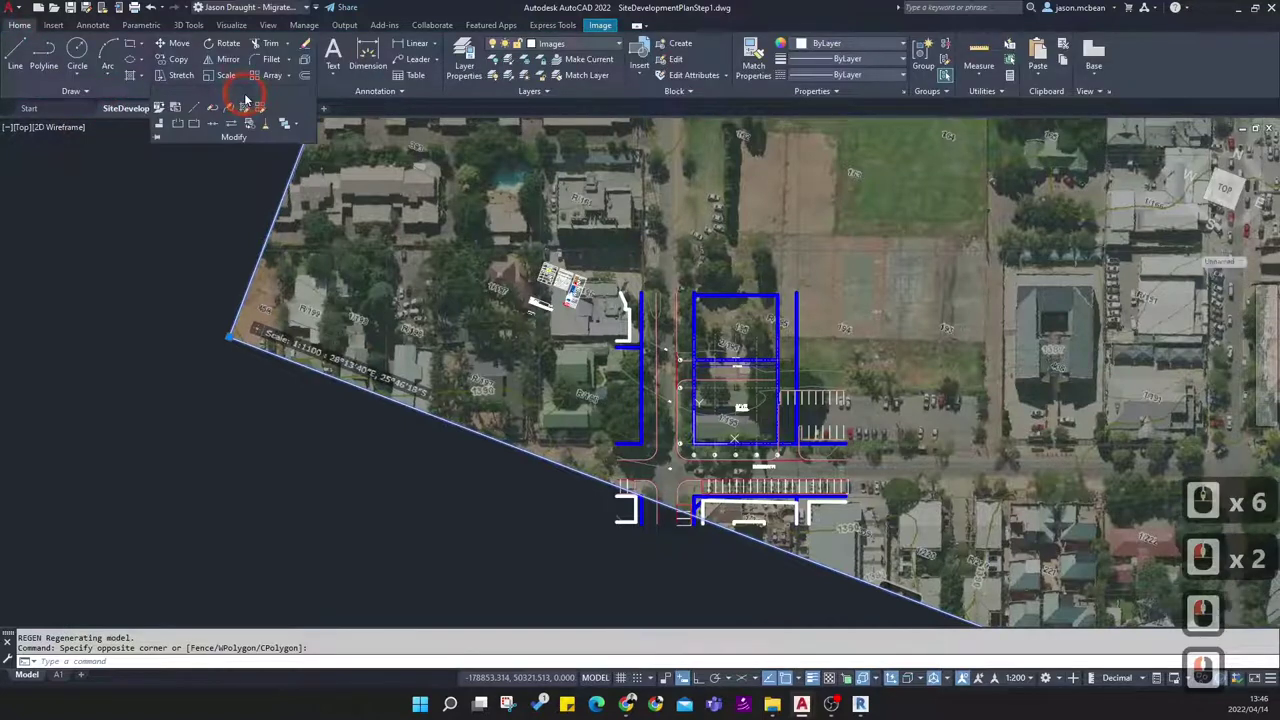
{"action": "left_click", "coordinate": [295, 124]}
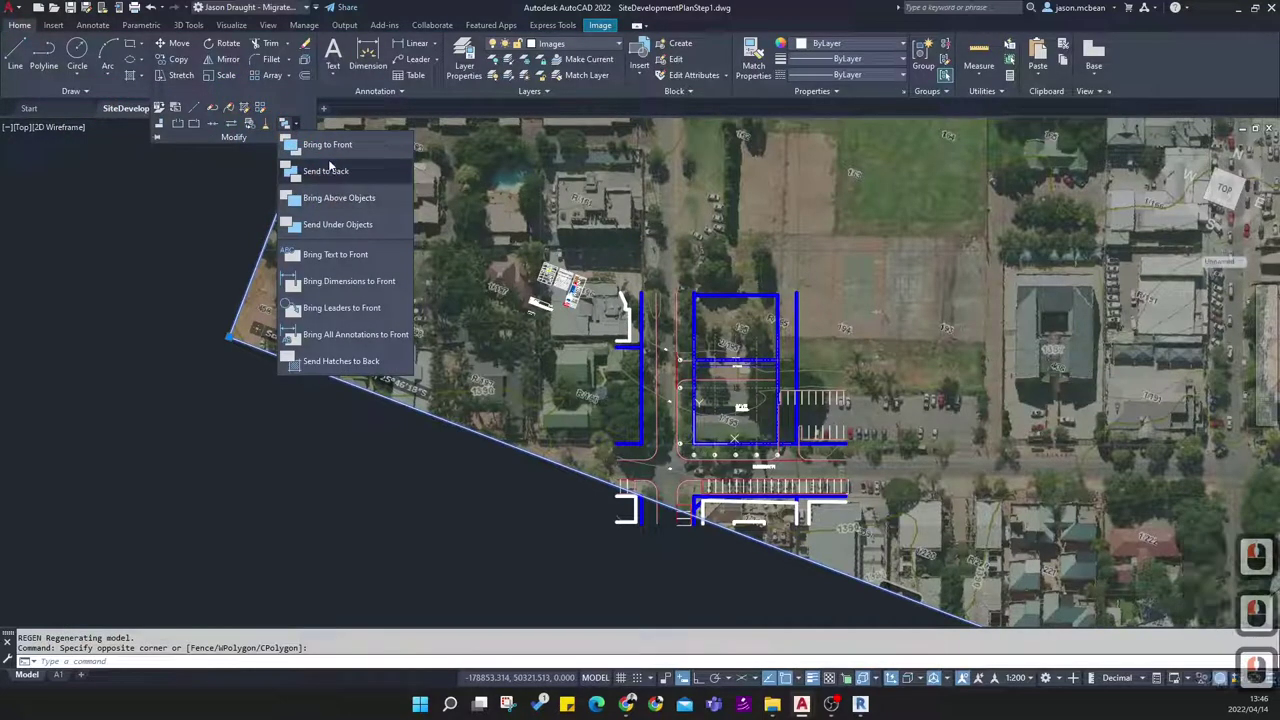
{"action": "left_click", "coordinate": [326, 172]}
{"action": "scroll", "coordinate": [735, 430], "scroll_direction": "up", "scroll_amount": 4}
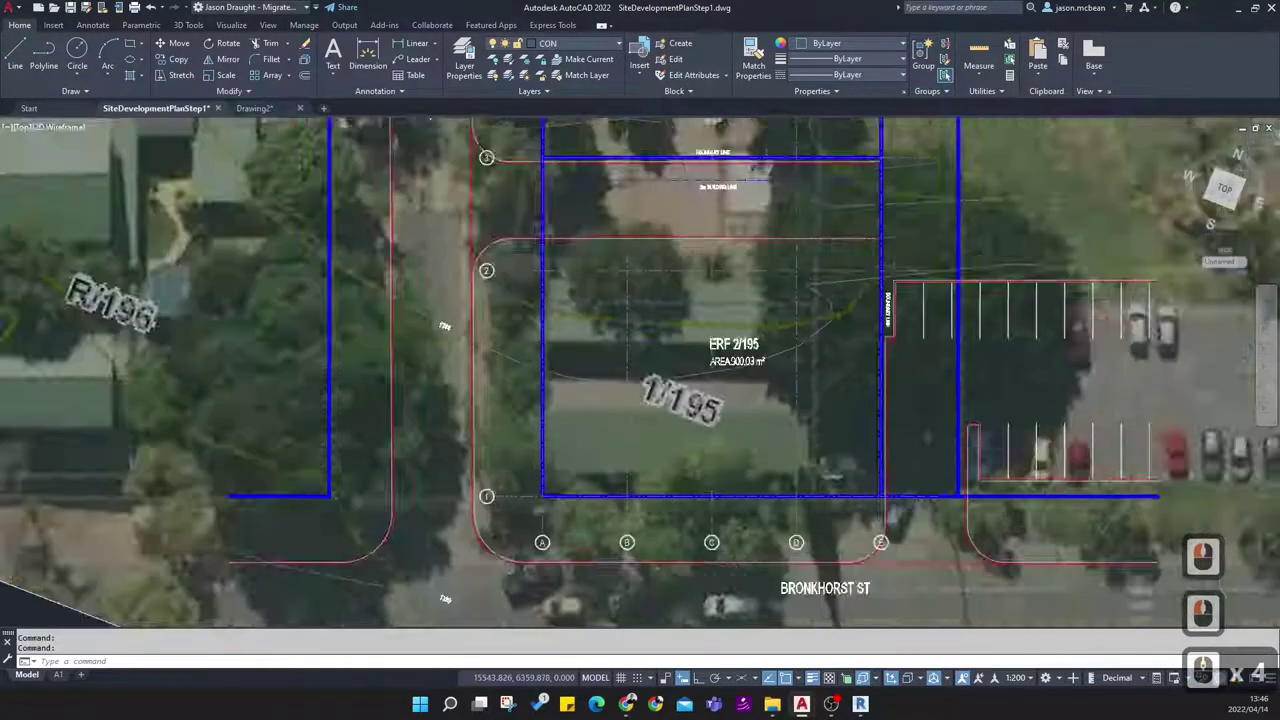
{"action": "type", "text": "re"}
{"action": "key", "text": "Return"}
{"action": "key", "text": "Escape"}
Enlarge the radius of the tree below the 1/195 label to cover the tree canopy in the aerial image
{"action": "left_click", "coordinate": [673, 507]}
{"action": "scroll", "coordinate": [673, 507], "scroll_direction": "up", "scroll_amount": 4}
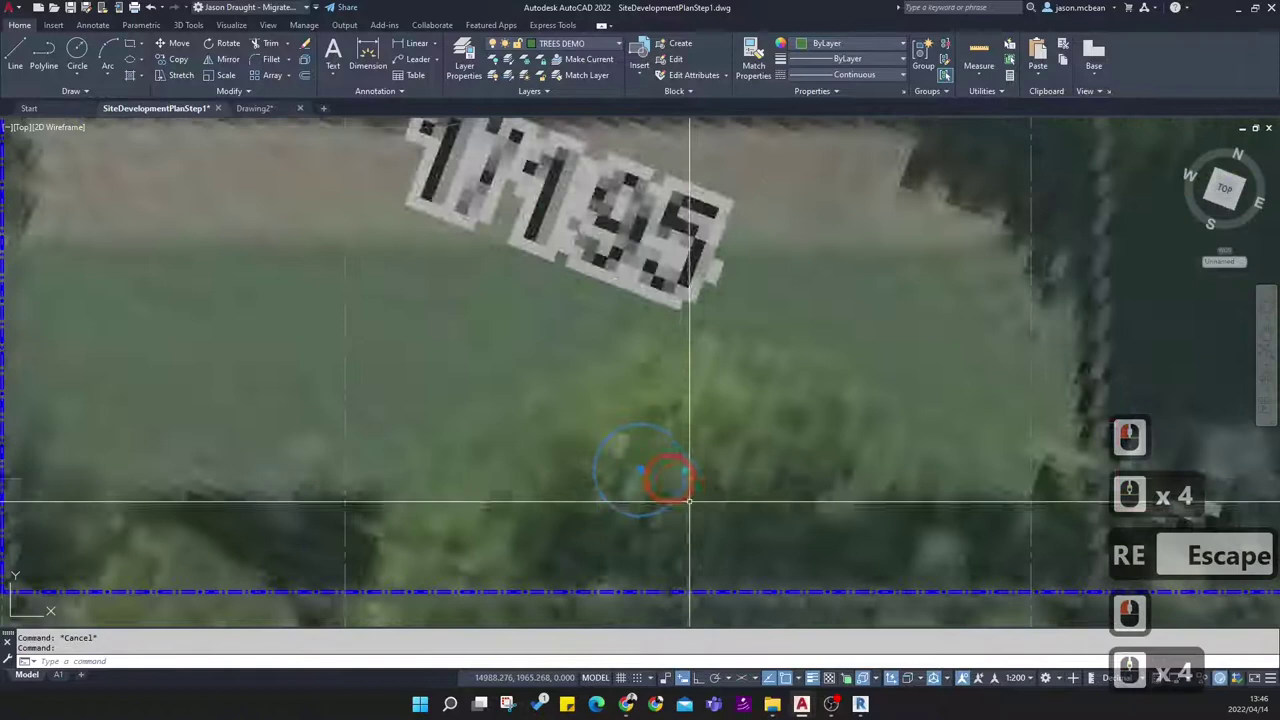
{"action": "left_click", "coordinate": [686, 469]}
{"action": "left_click", "coordinate": [794, 469]}
{"action": "scroll", "coordinate": [794, 469], "scroll_direction": "down", "scroll_amount": 2}
{"action": "key", "text": "Escape"}
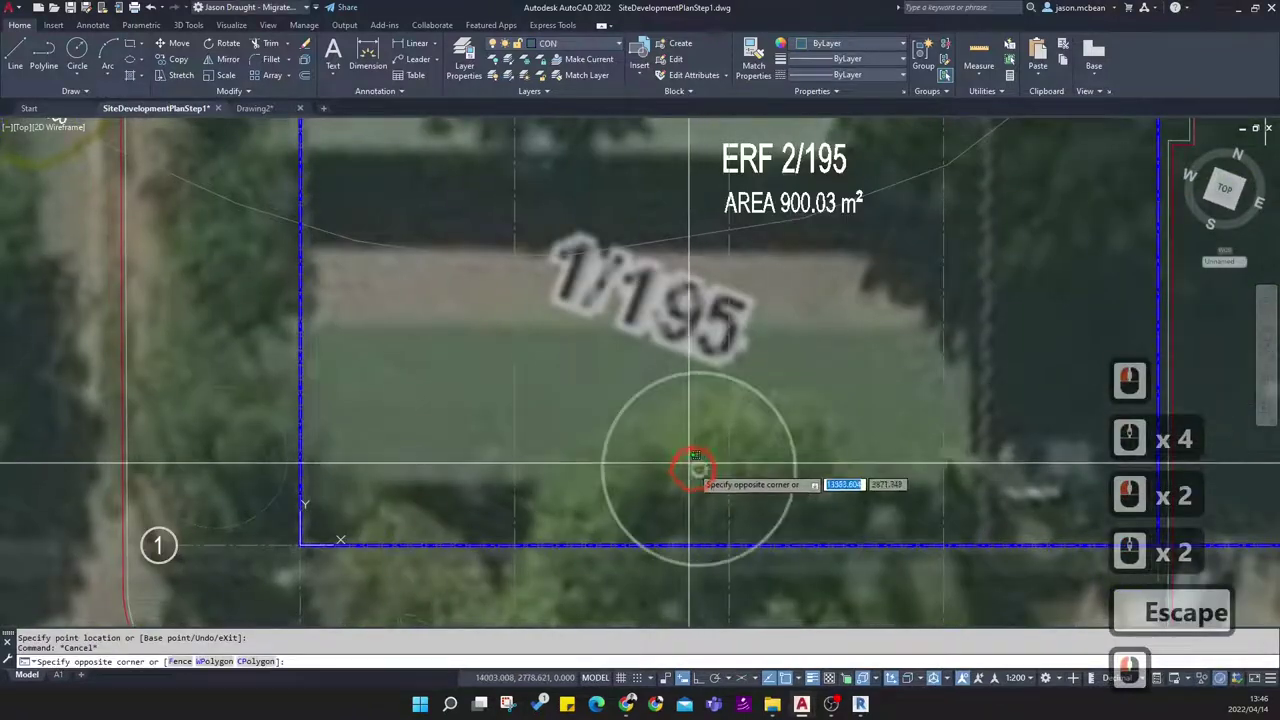
Move the enlarged tree onto the canopy between grid lines B and C, just outside the Bronkhorst St boundary
{"action": "left_click", "coordinate": [686, 469]}
{"action": "left_click", "coordinate": [686, 469]}
{"action": "left_click", "coordinate": [699, 468]}
{"action": "scroll", "coordinate": [699, 468], "scroll_direction": "down", "scroll_amount": 4}
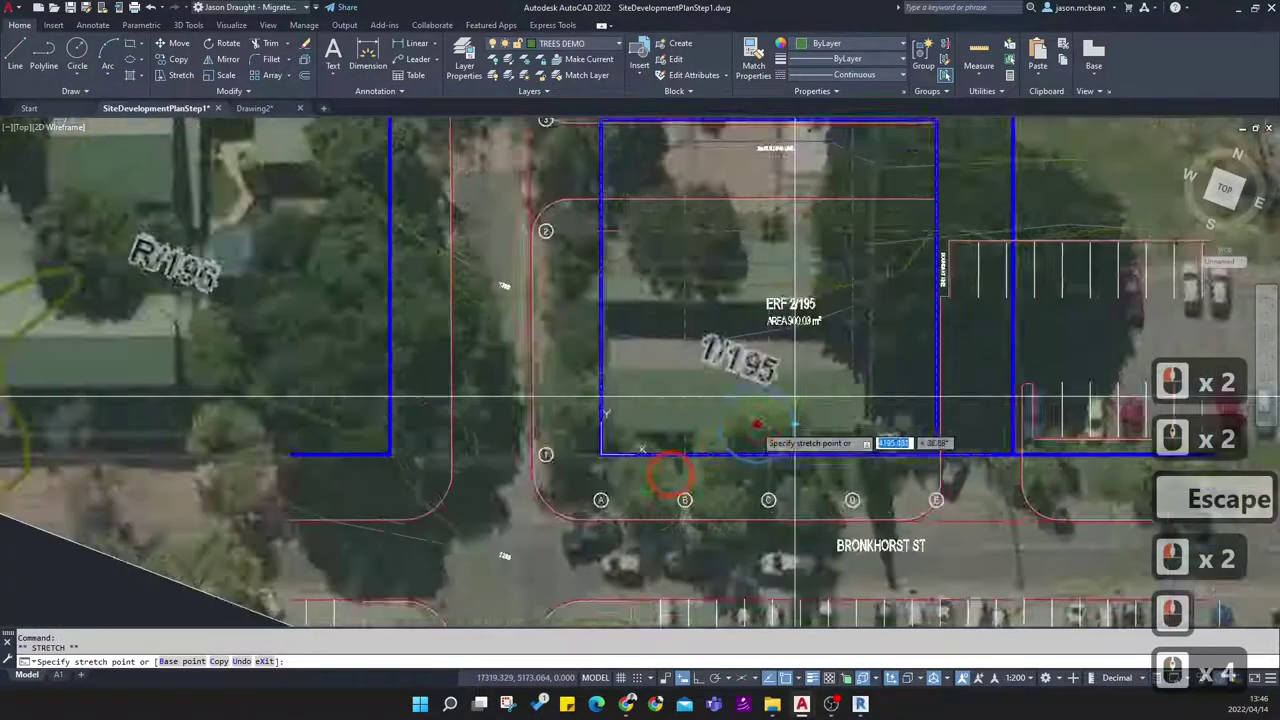
{"action": "scroll", "coordinate": [1029, 229], "scroll_direction": "up", "scroll_amount": 3}
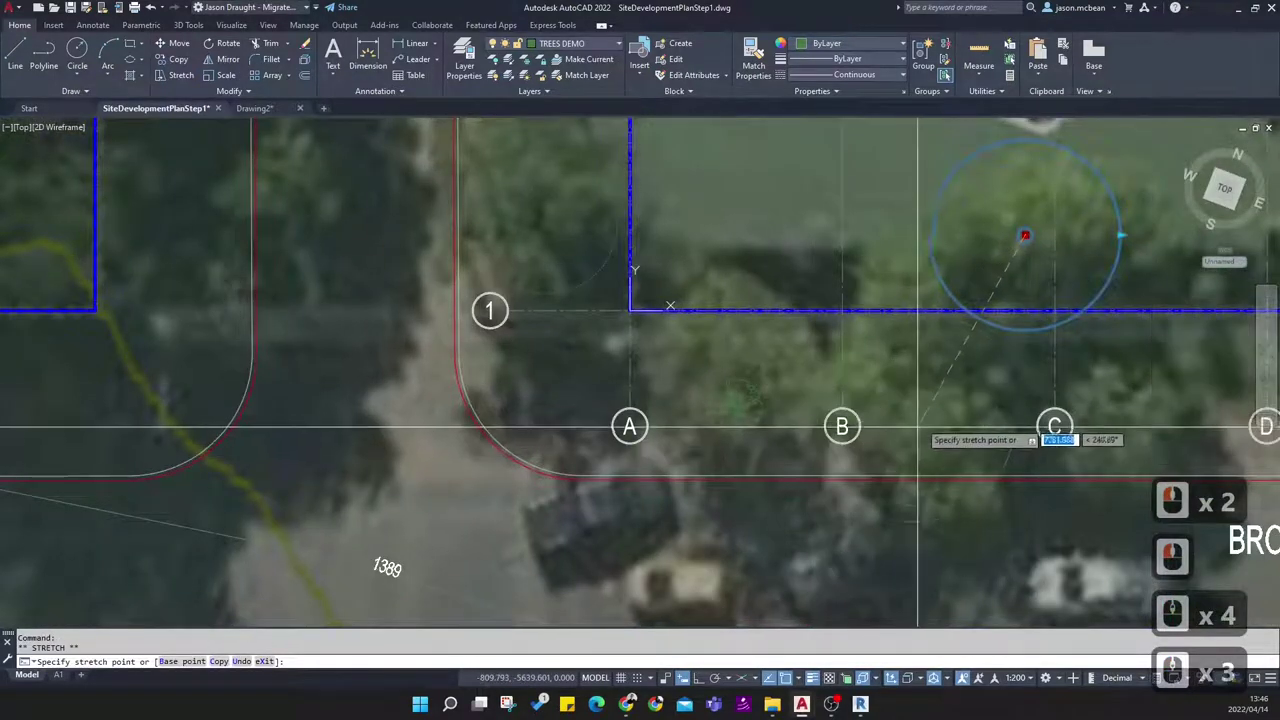
{"action": "left_click", "coordinate": [928, 411]}
{"action": "scroll", "coordinate": [928, 471], "scroll_direction": "down", "scroll_amount": 4}
{"action": "middle_click_drag", "start_coordinate": [972, 492], "coordinate": [847, 521]}
{"action": "scroll", "coordinate": [672, 405], "scroll_direction": "up", "scroll_amount": 4}
{"action": "key", "text": "Escape"}
{"action": "scroll", "coordinate": [672, 405], "scroll_direction": "up", "scroll_amount": 2}
{"action": "key", "text": "Escape"}
Enlarge the radius of the tree near grid bubble 1 until its circle extends past the road edge and the blue boundary
{"action": "left_click", "coordinate": [728, 390]}
{"action": "scroll", "coordinate": [728, 392], "scroll_direction": "down", "scroll_amount": 4}
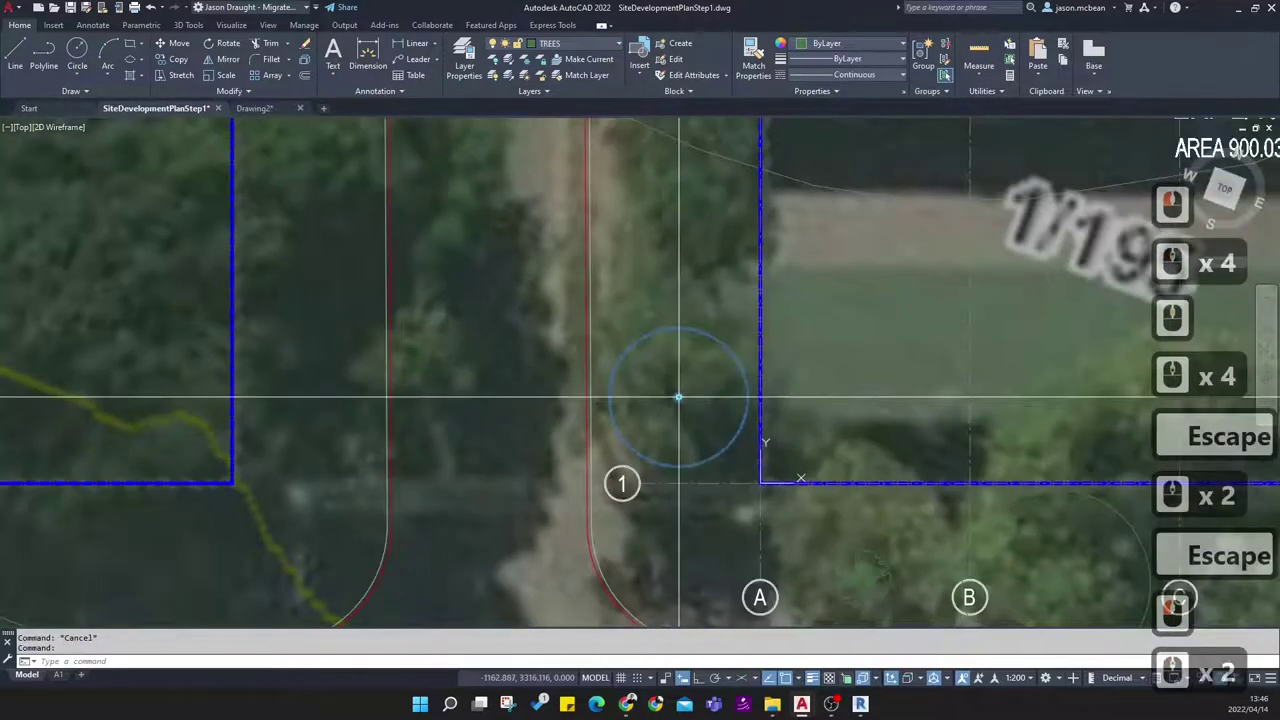
{"action": "left_click", "coordinate": [734, 405]}
{"action": "scroll", "coordinate": [742, 398], "scroll_direction": "up", "scroll_amount": 4}
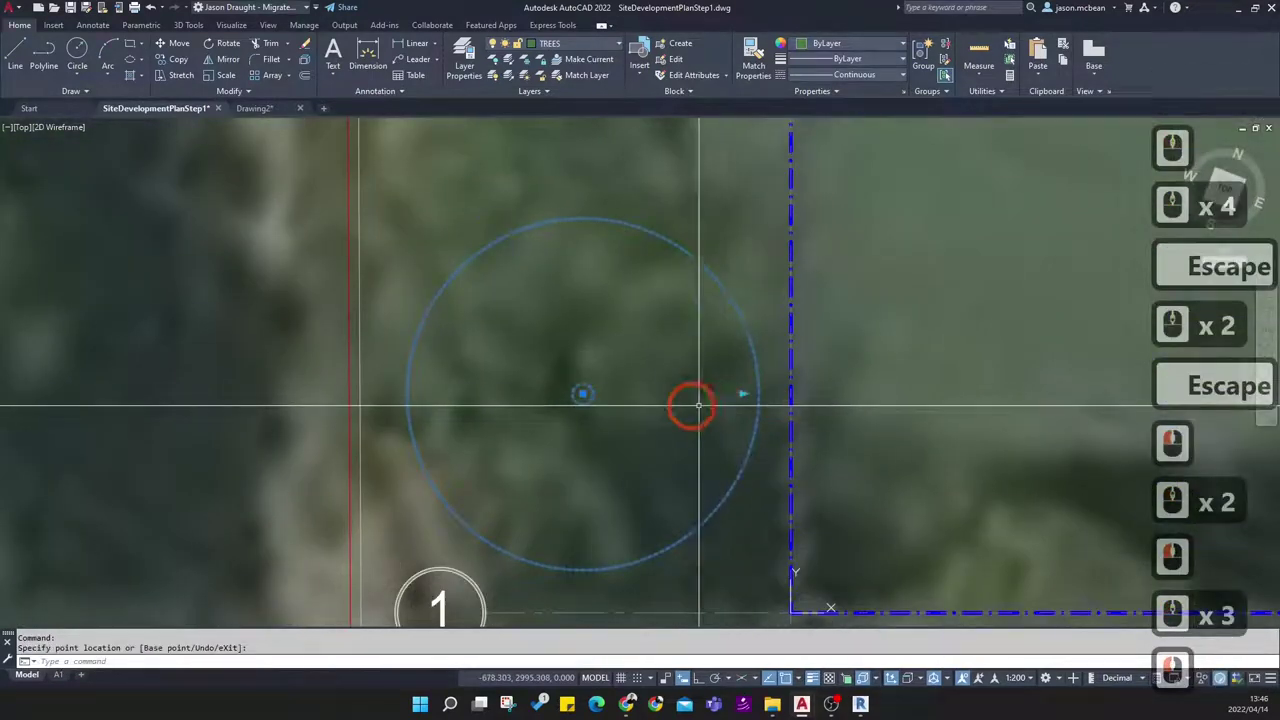
{"action": "left_click", "coordinate": [907, 396]}
{"action": "scroll", "coordinate": [900, 405], "scroll_direction": "down", "scroll_amount": 4}
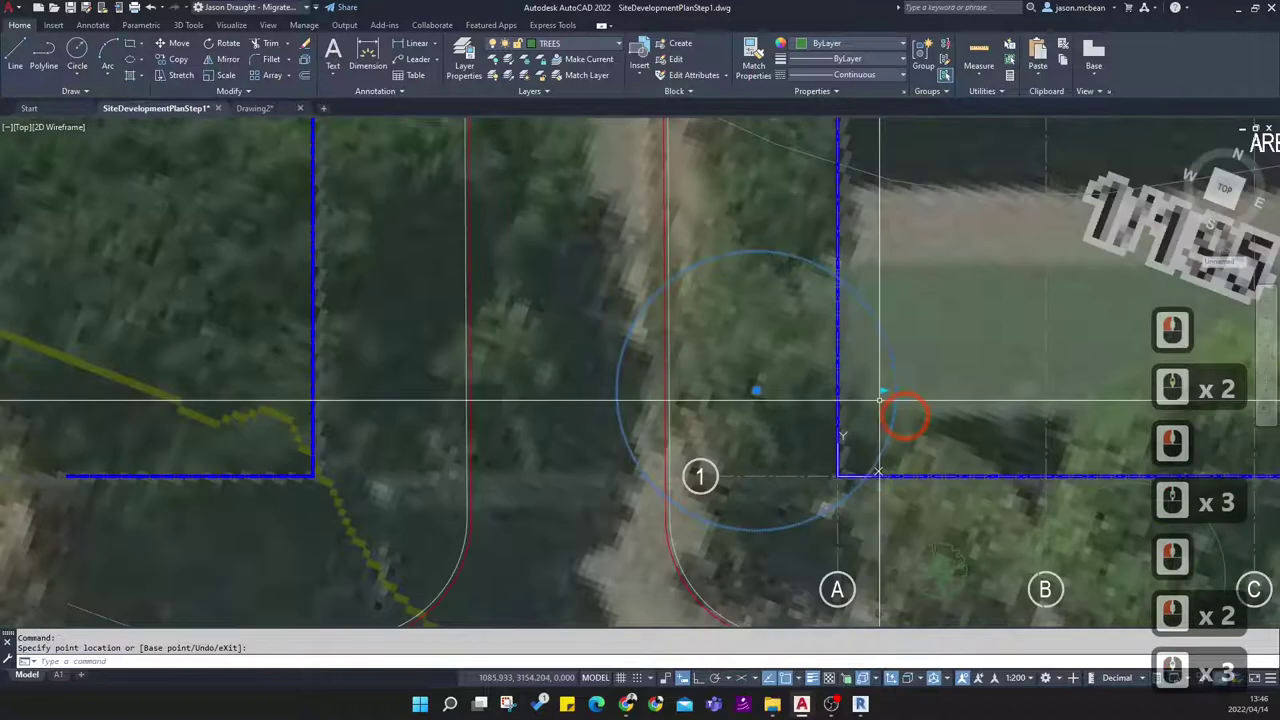
Erase the enlarged tree near grid bubble 1
{"action": "key", "text": "Escape"}
{"action": "left_click", "coordinate": [906, 412]}
{"action": "key", "text": "Escape"}
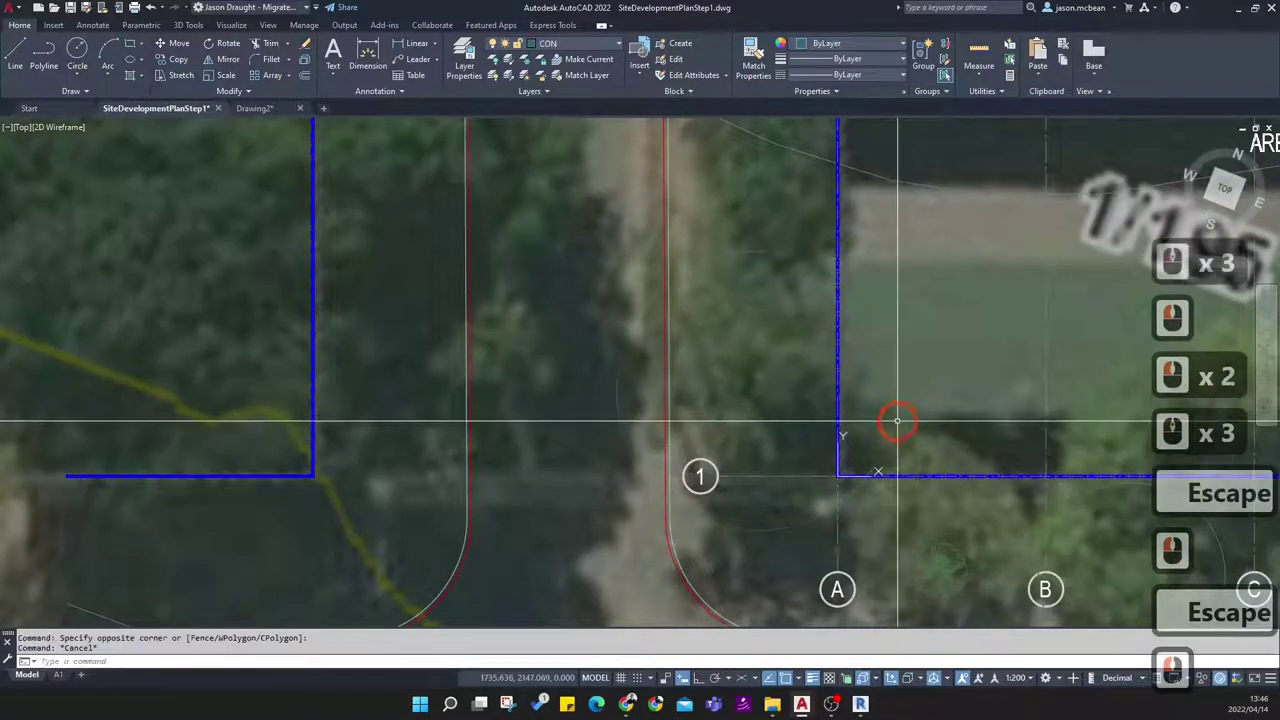
{"action": "left_click", "coordinate": [898, 410]}
{"action": "key", "text": "Delete"}
{"action": "scroll", "coordinate": [743, 375], "scroll_direction": "down", "scroll_amount": 2}
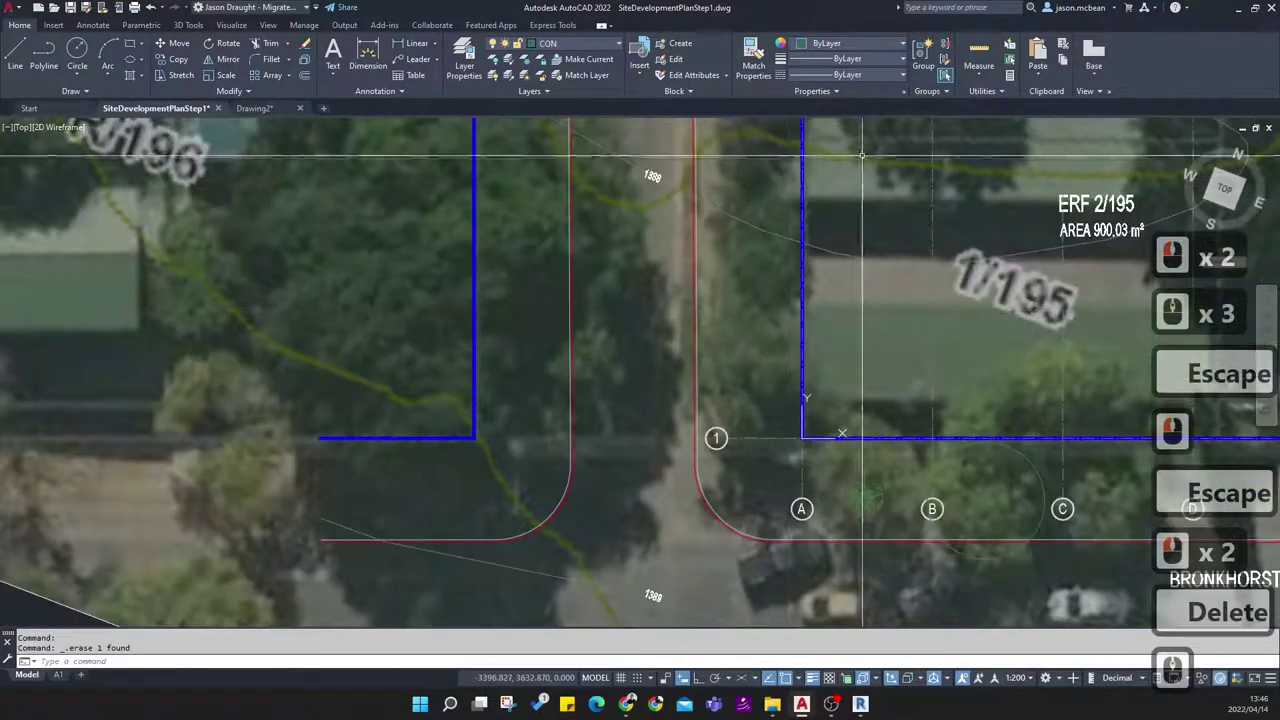
Insert the DEMO TREE block inside the site near the corner of grid lines A and 1, and select it
{"action": "left_click", "coordinate": [640, 60]}
{"action": "scroll", "coordinate": [830, 141], "scroll_direction": "down", "scroll_amount": 3}
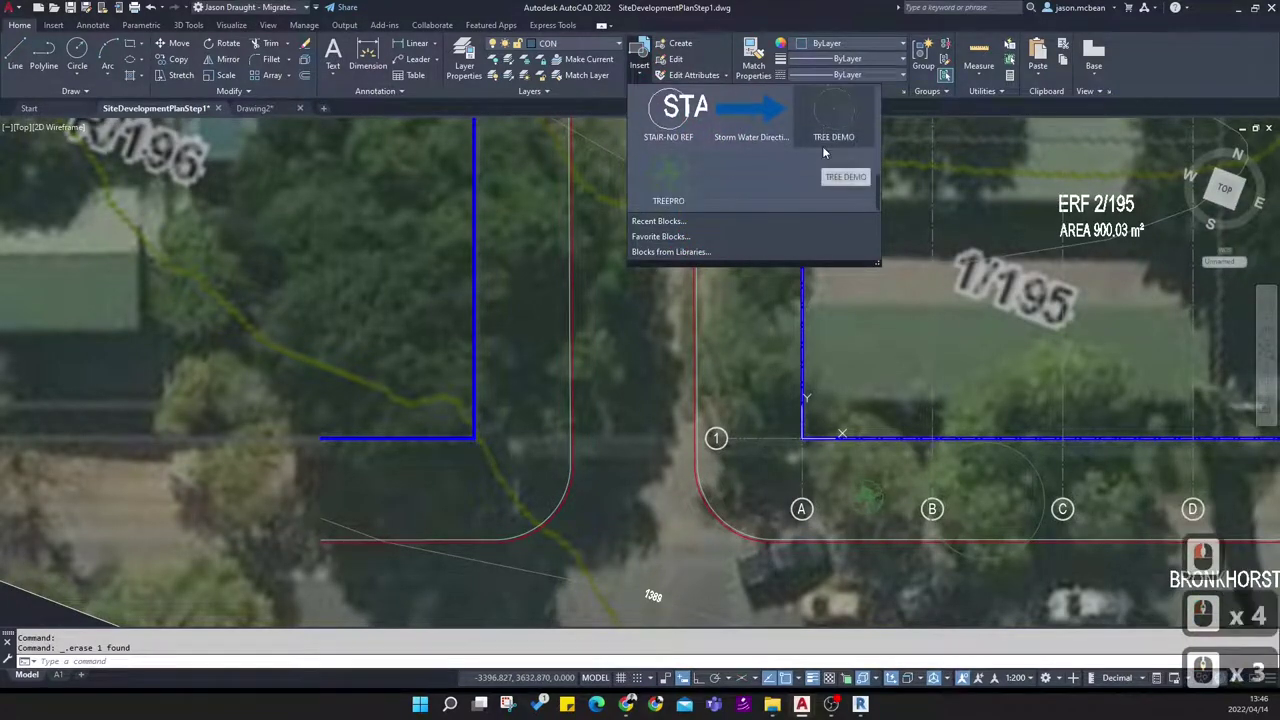
{"action": "scroll", "coordinate": [790, 156], "scroll_direction": "up", "scroll_amount": 5}
{"action": "scroll", "coordinate": [798, 155], "scroll_direction": "up", "scroll_amount": 1}
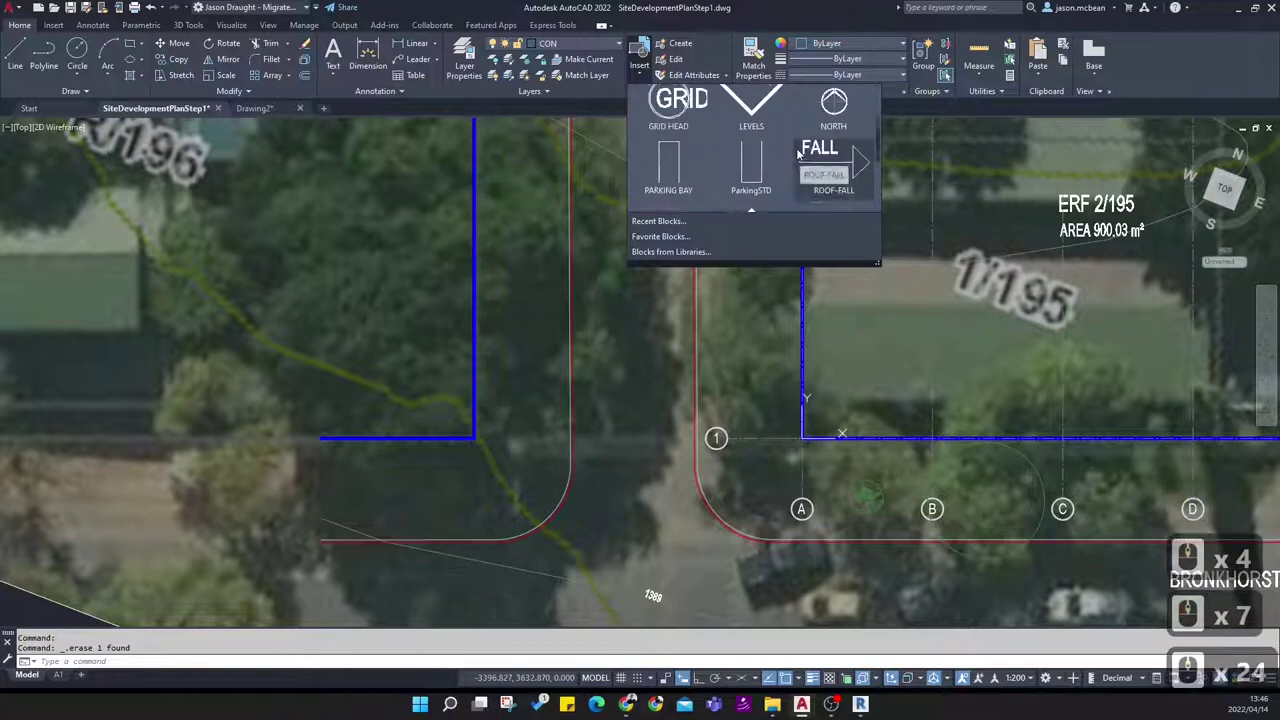
{"action": "scroll", "coordinate": [798, 155], "scroll_direction": "up", "scroll_amount": 1}
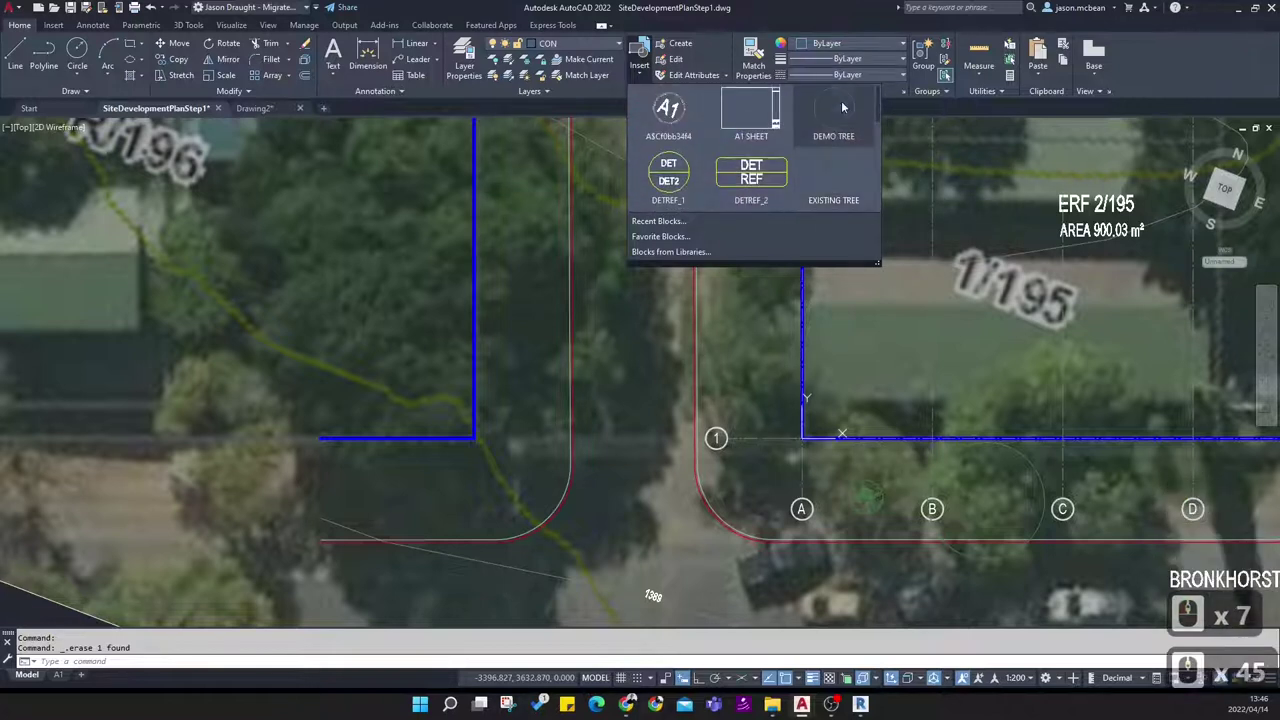
{"action": "left_click", "coordinate": [843, 107]}
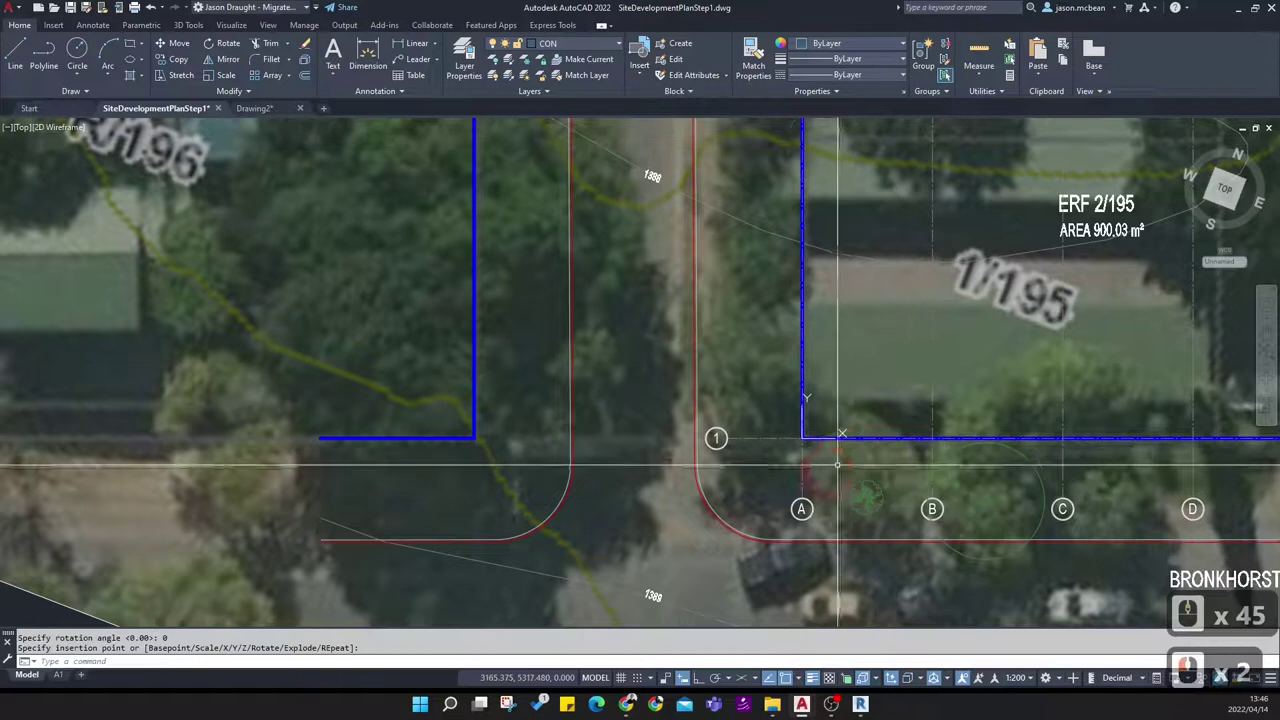
{"action": "scroll", "coordinate": [890, 375], "scroll_direction": "up", "scroll_amount": 3}
{"action": "left_click", "coordinate": [876, 375]}
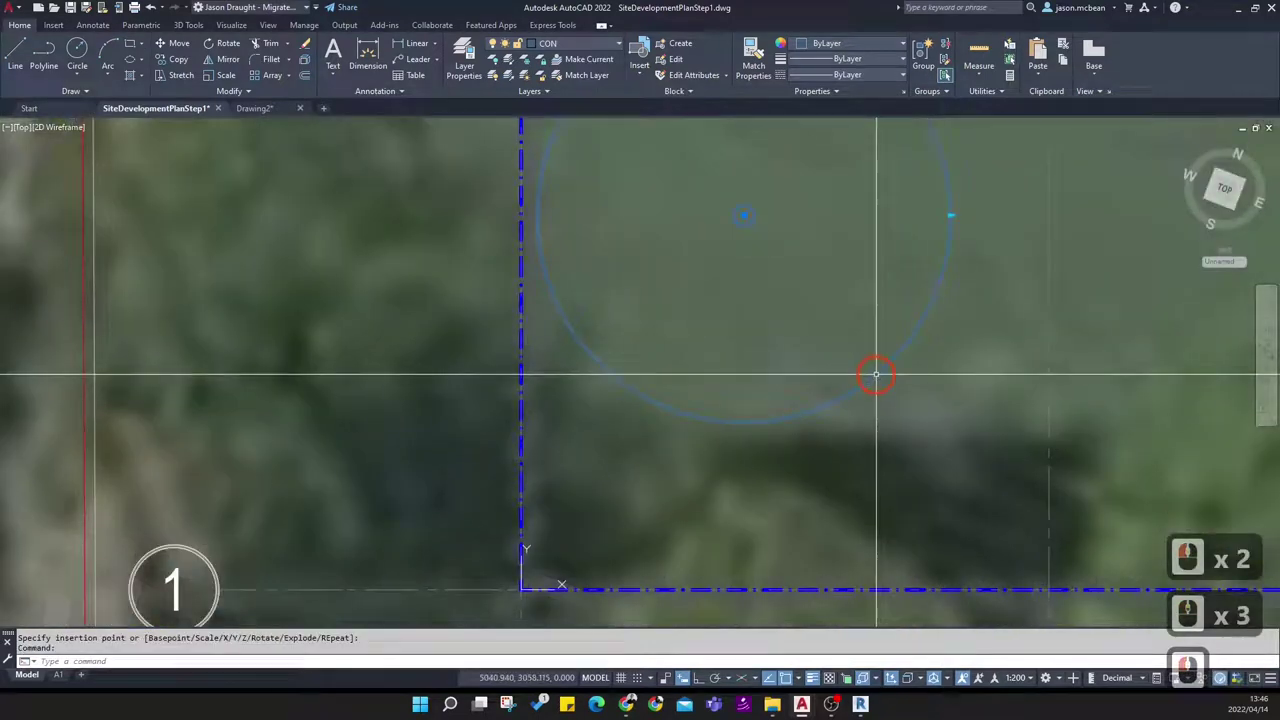
Test the inserted tree's radius by stretching it past grid line B, and reduce it to a smaller circle
{"action": "scroll", "coordinate": [876, 375], "scroll_direction": "down", "scroll_amount": 2}
{"action": "left_click", "coordinate": [906, 312]}
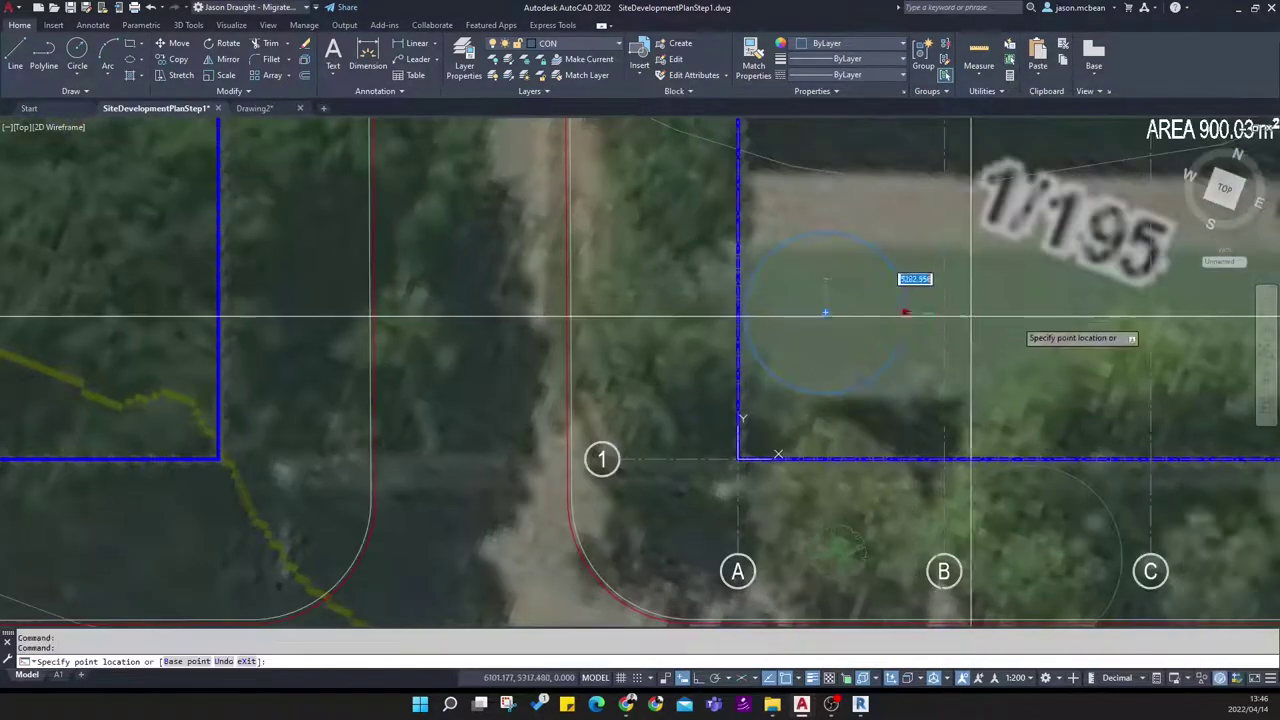
{"action": "left_click", "coordinate": [1024, 322]}
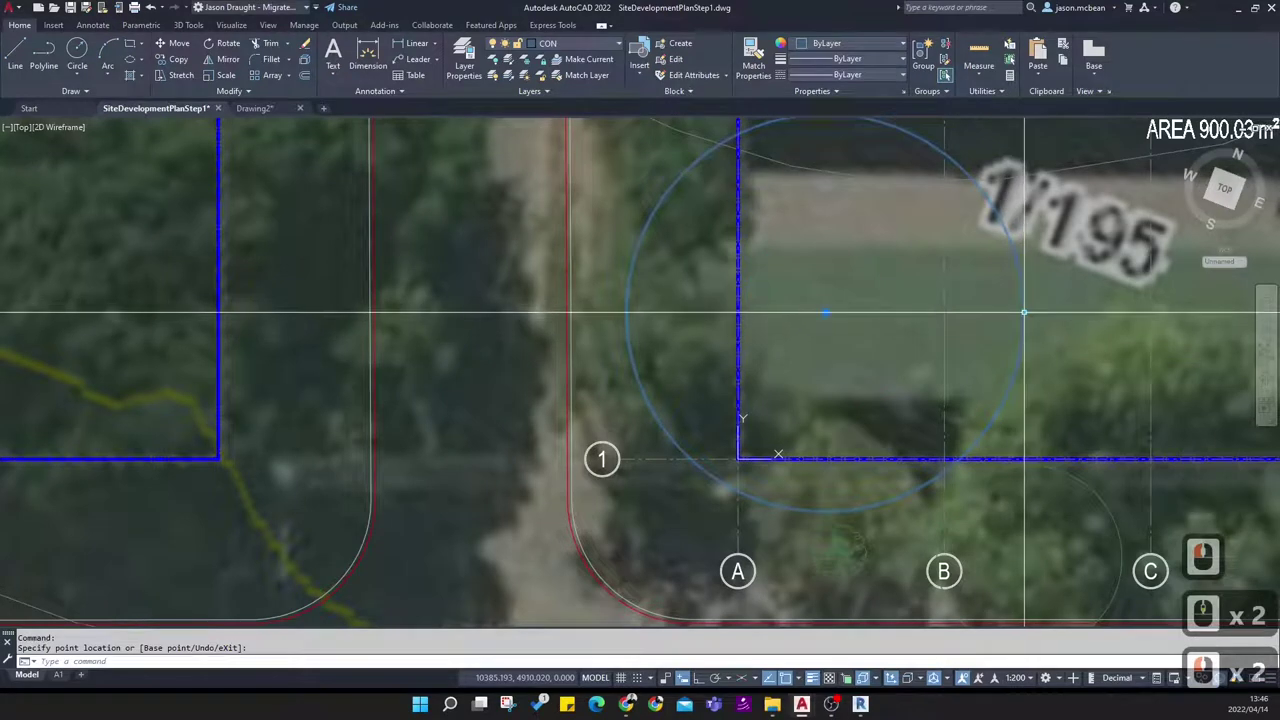
{"action": "scroll", "coordinate": [888, 333], "scroll_direction": "up", "scroll_amount": 3}
{"action": "key", "text": "Escape"}
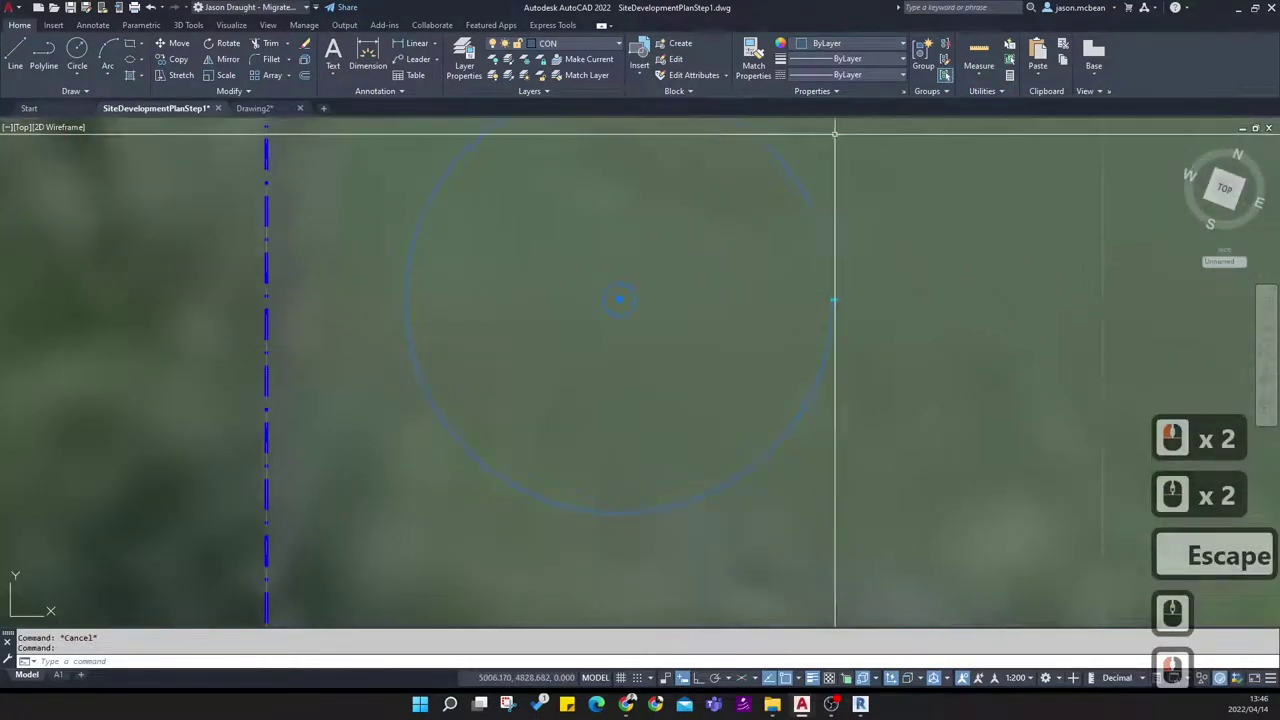
Edit the DEMO TREE block definition, setting the linetype scale of both circles to 4, and close the block editor
{"action": "left_click", "coordinate": [676, 59]}
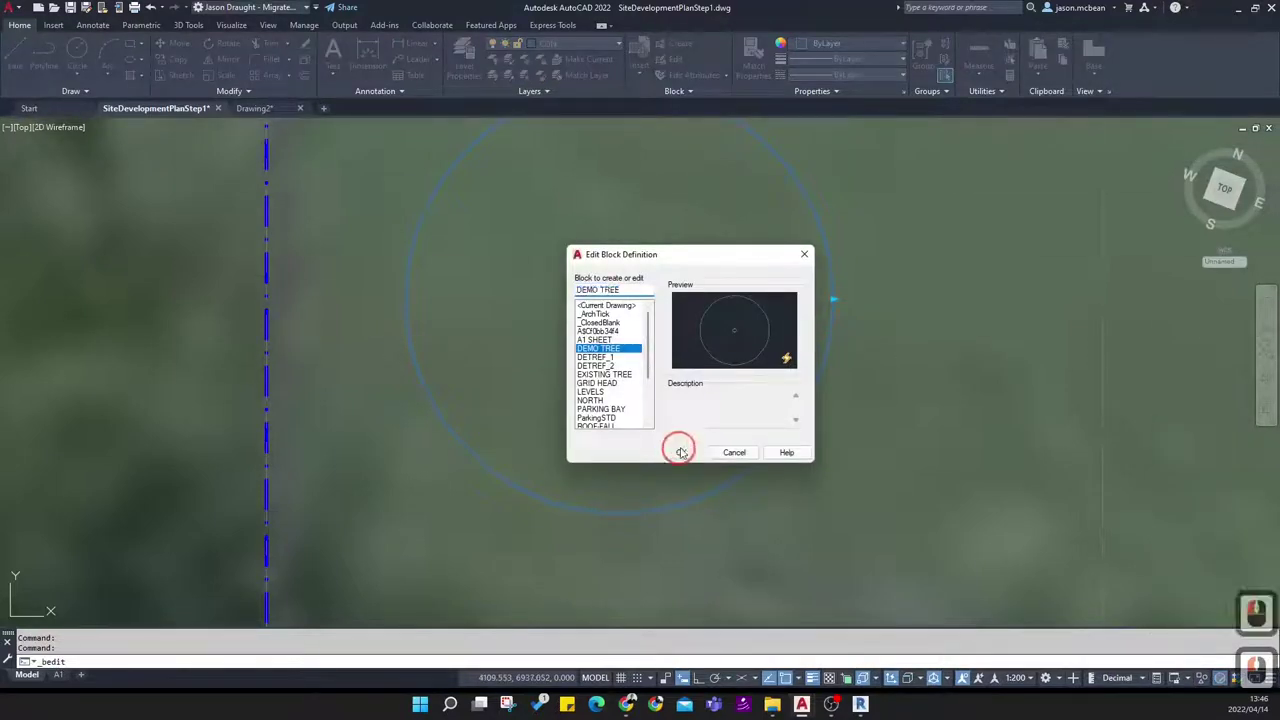
{"action": "left_click", "coordinate": [680, 452]}
{"action": "left_click", "coordinate": [837, 506]}
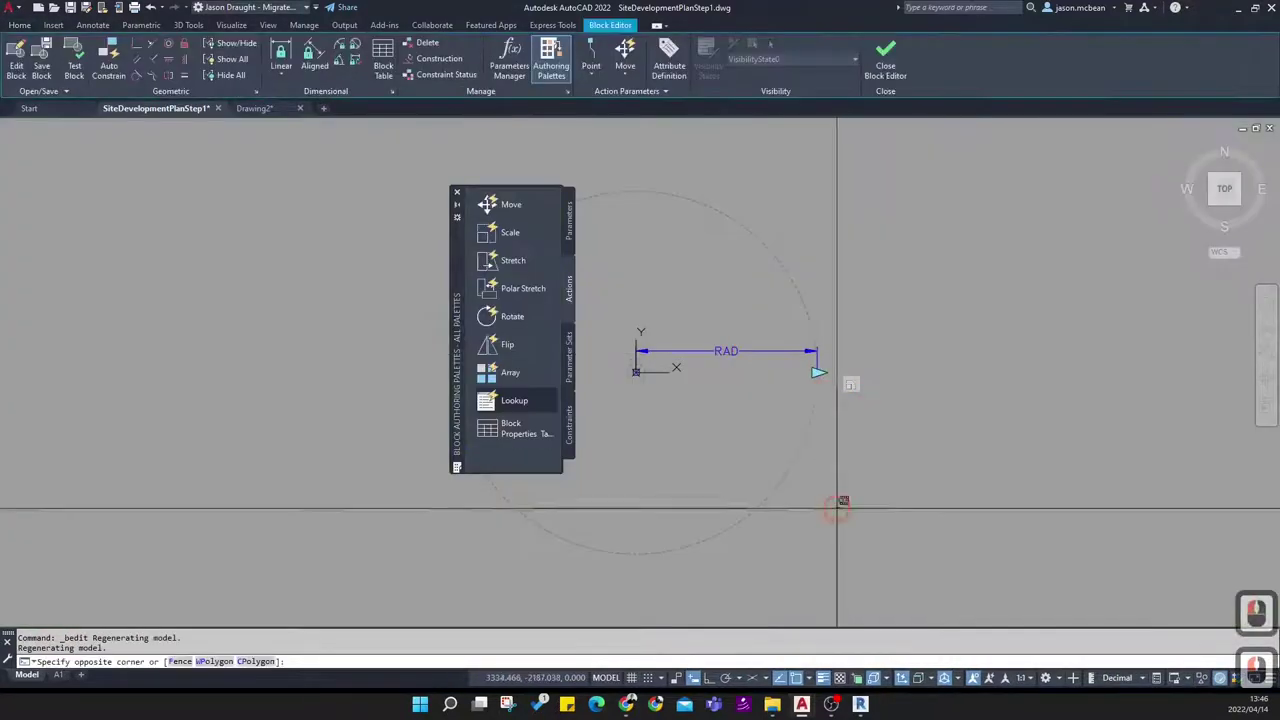
{"action": "left_click", "coordinate": [635, 375]}
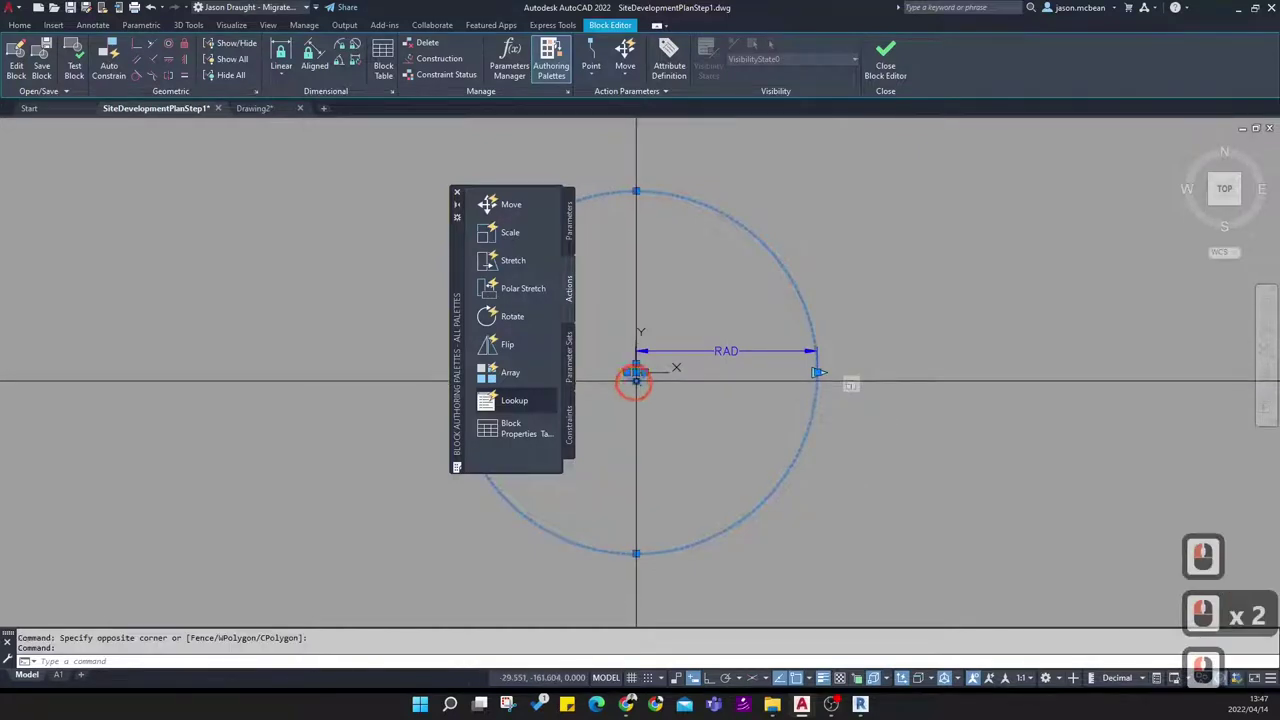
{"action": "left_click", "coordinate": [18, 24]}
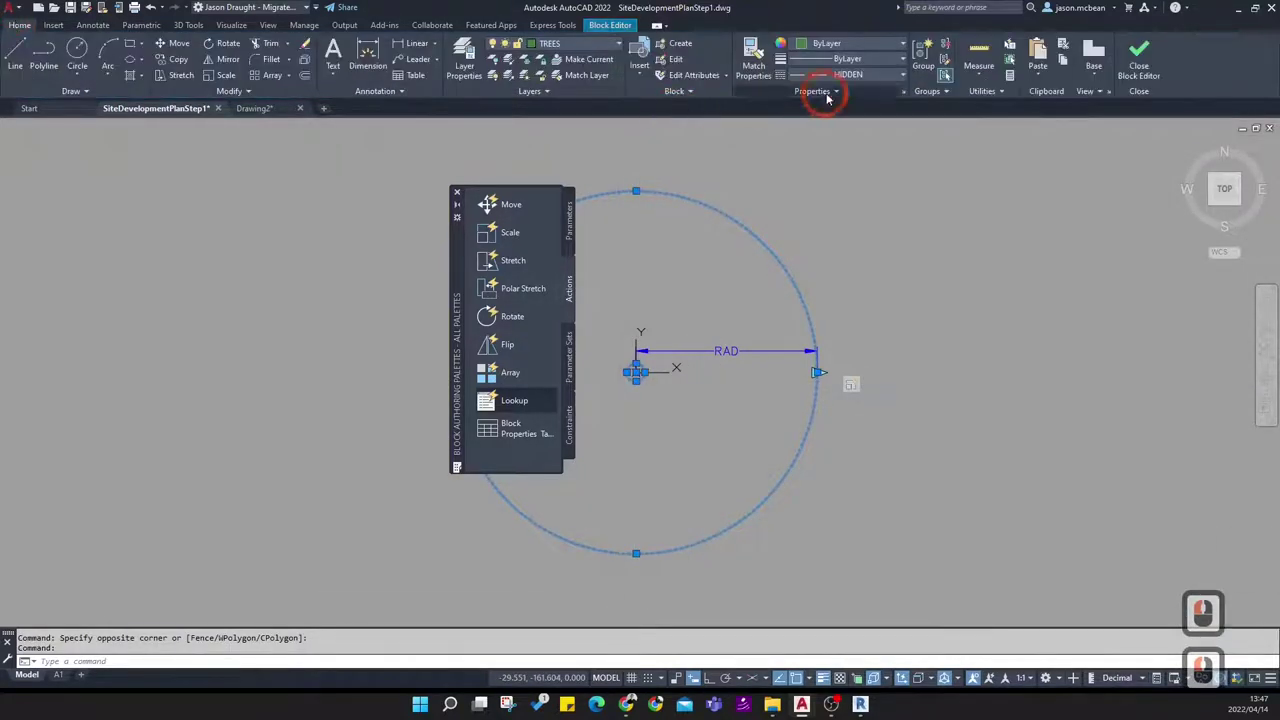
{"action": "left_click", "coordinate": [904, 89]}
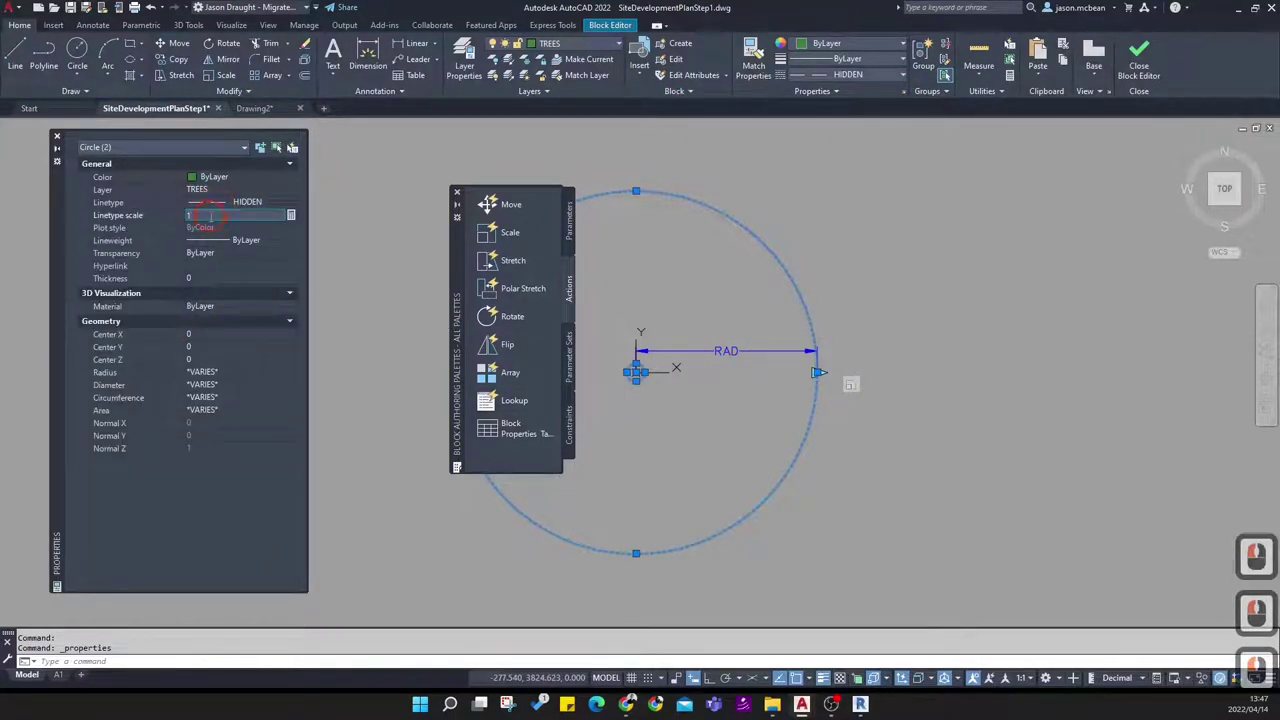
{"action": "double_click", "coordinate": [211, 216]}
{"action": "type", "text": "4"}
{"action": "key", "text": "Return"}
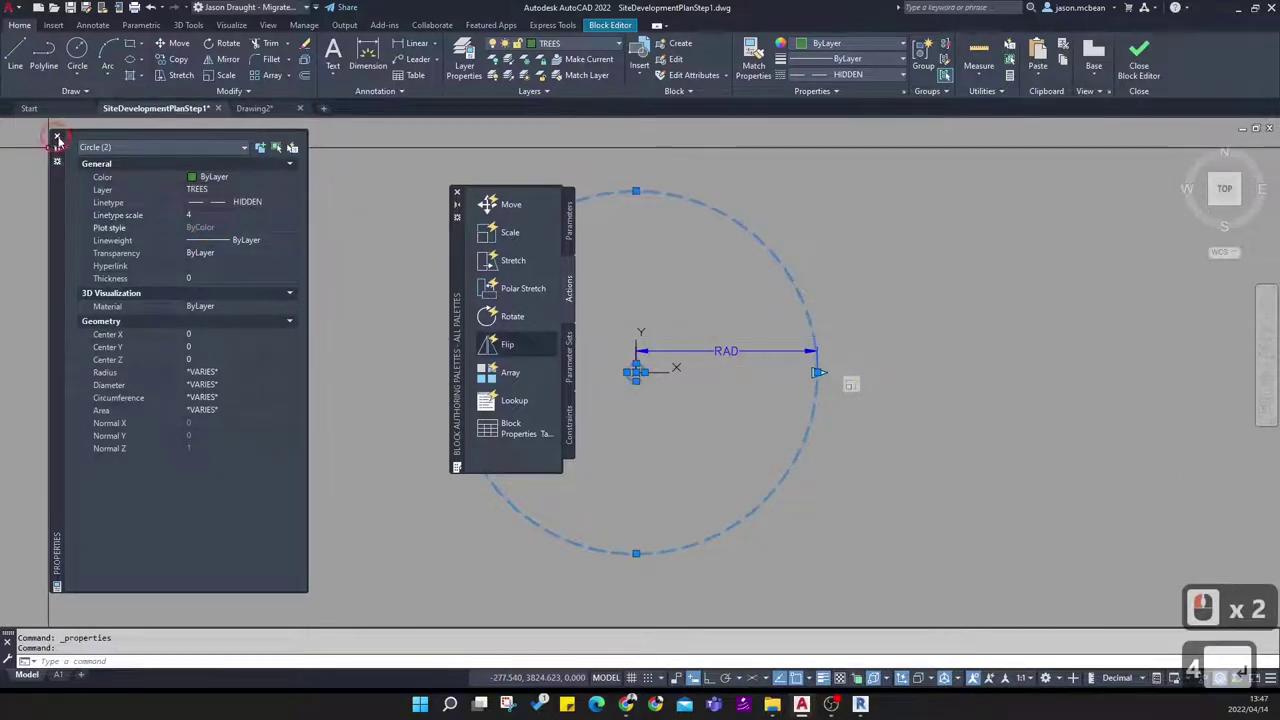
{"action": "left_click", "coordinate": [56, 139]}
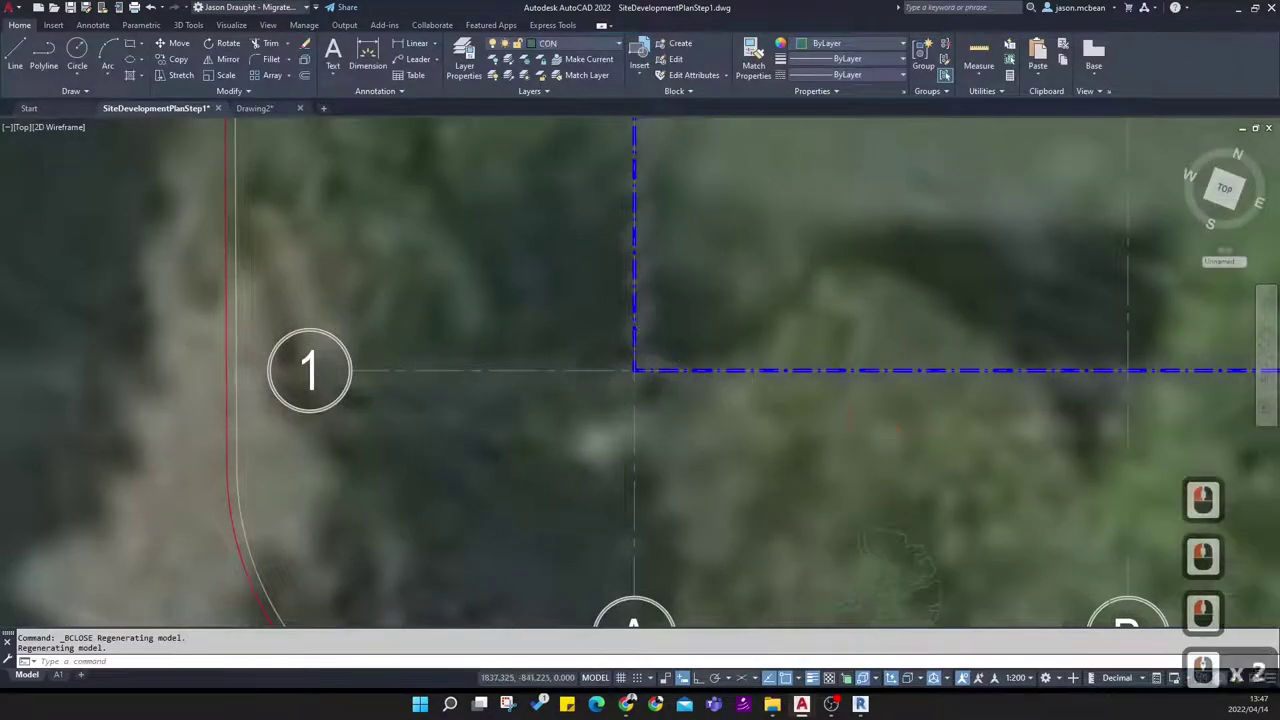
Regenerate the drawing
{"action": "scroll", "coordinate": [769, 411], "scroll_direction": "down", "scroll_amount": 3}
{"action": "type", "text": "RE"}
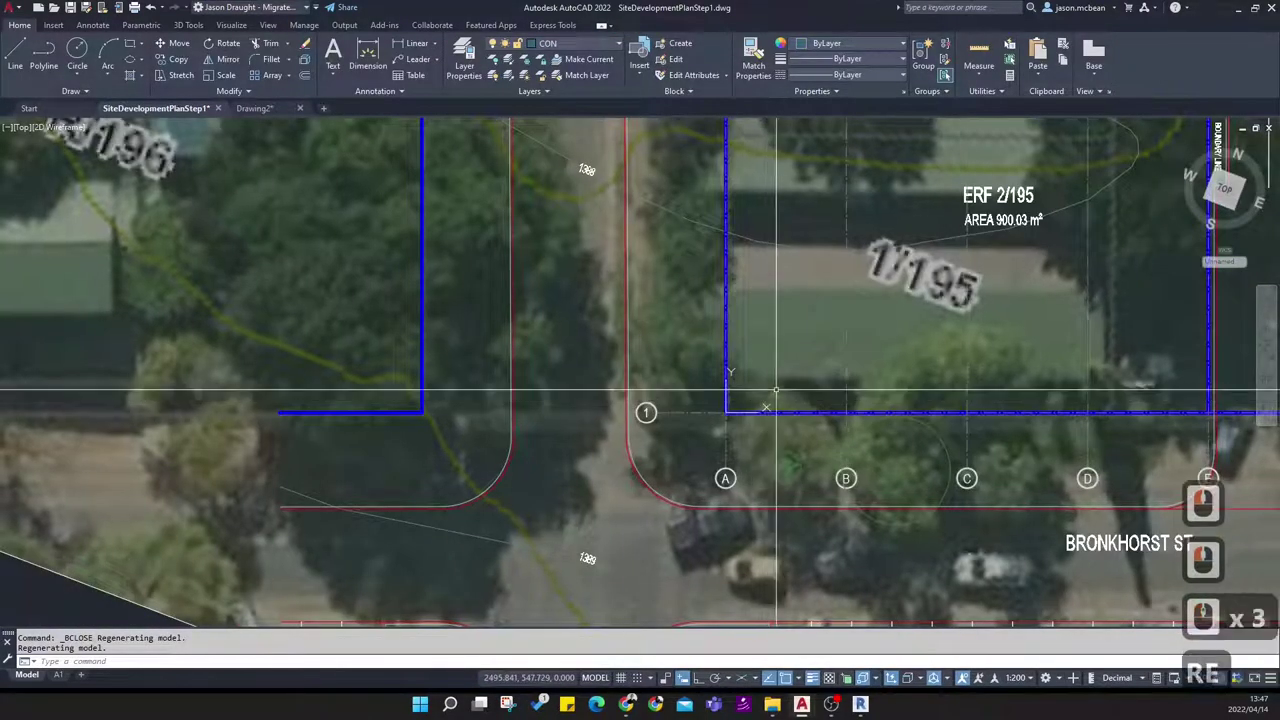
{"action": "scroll", "coordinate": [776, 390], "scroll_direction": "down", "scroll_amount": 4}
{"action": "scroll", "coordinate": [776, 390], "scroll_direction": "up", "scroll_amount": 6}
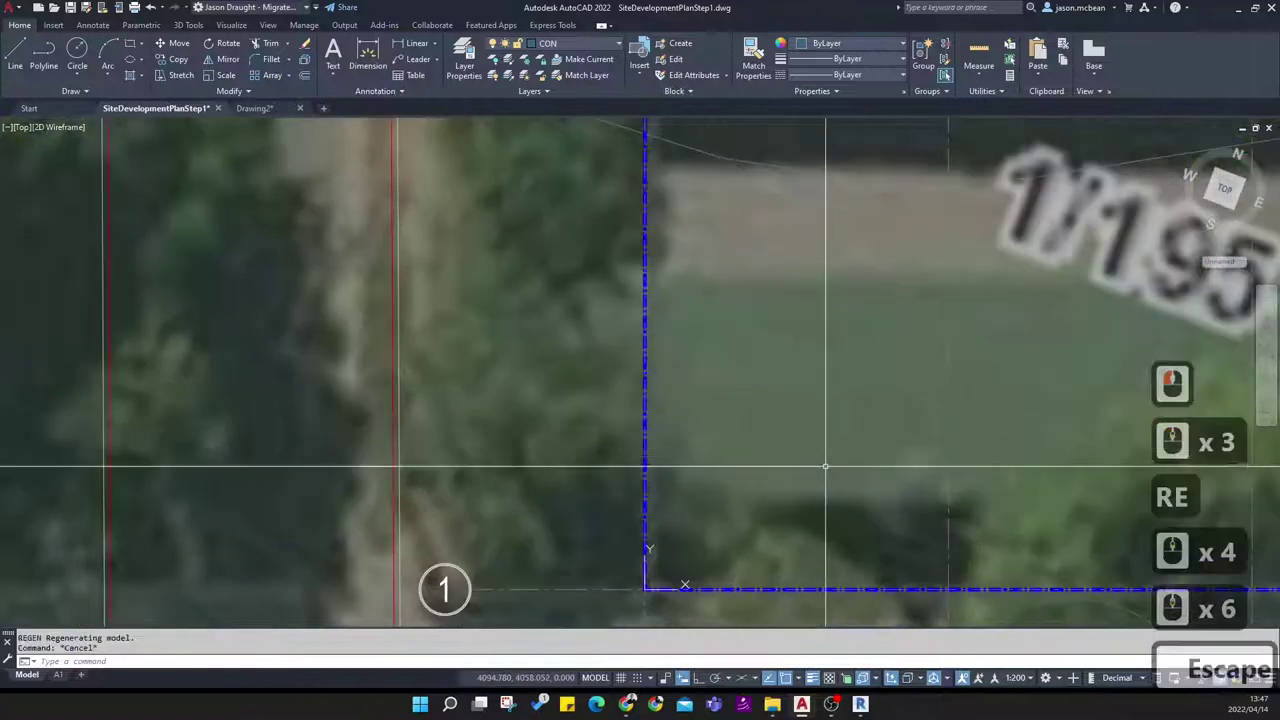
{"action": "key", "text": "Escape"}
Move the dashed demo tree onto the verge canopy between the road edge and the boundary on grid line A, near grid line 1
{"action": "left_click", "coordinate": [784, 412]}
{"action": "left_click", "coordinate": [772, 373]}
{"action": "left_click", "coordinate": [522, 447]}
{"action": "left_click", "coordinate": [605, 392]}
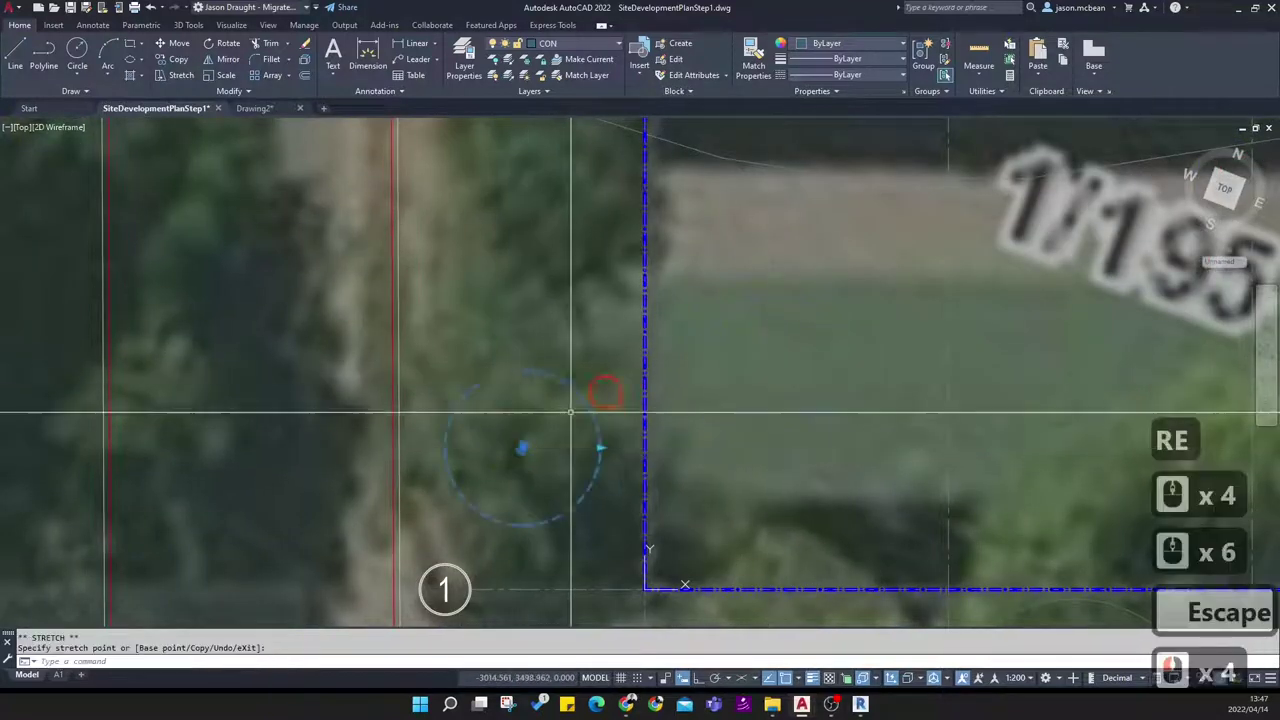
{"action": "scroll", "coordinate": [519, 464], "scroll_direction": "down", "scroll_amount": 3}
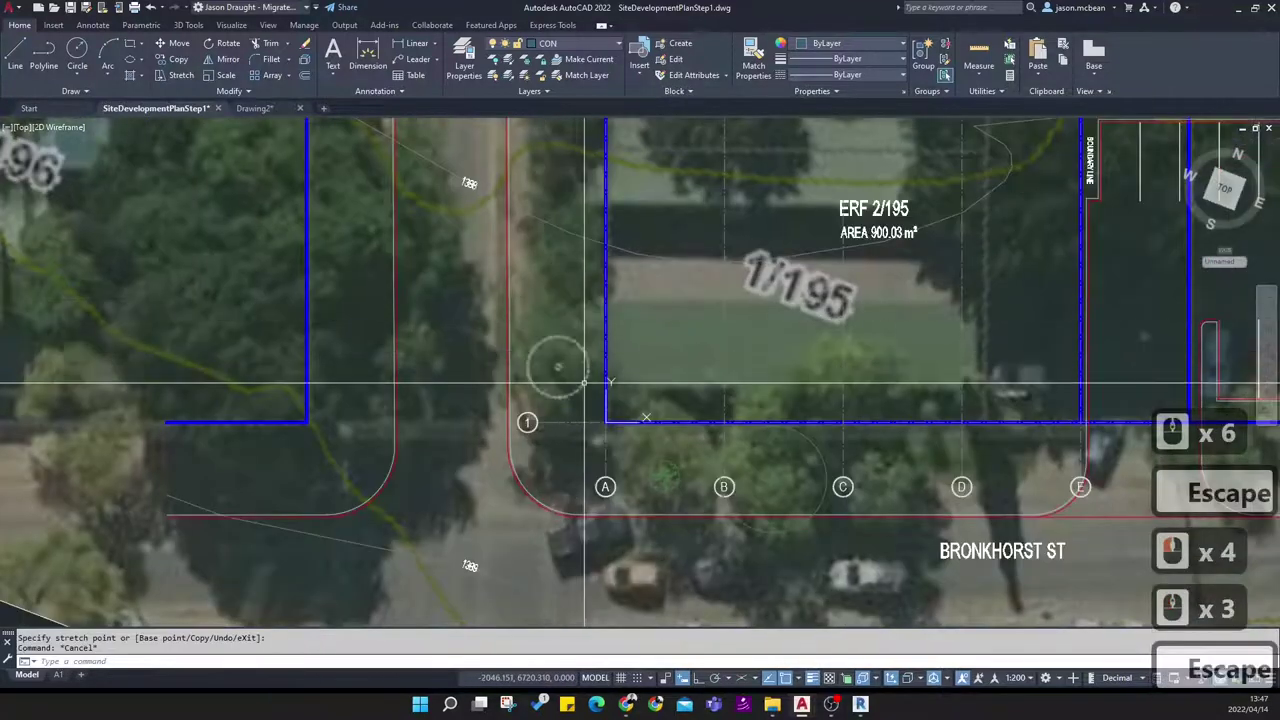
{"action": "key", "text": "Escape"}
{"action": "key", "text": "Escape"}
{"action": "scroll", "coordinate": [375, 472], "scroll_direction": "down", "scroll_amount": 4}
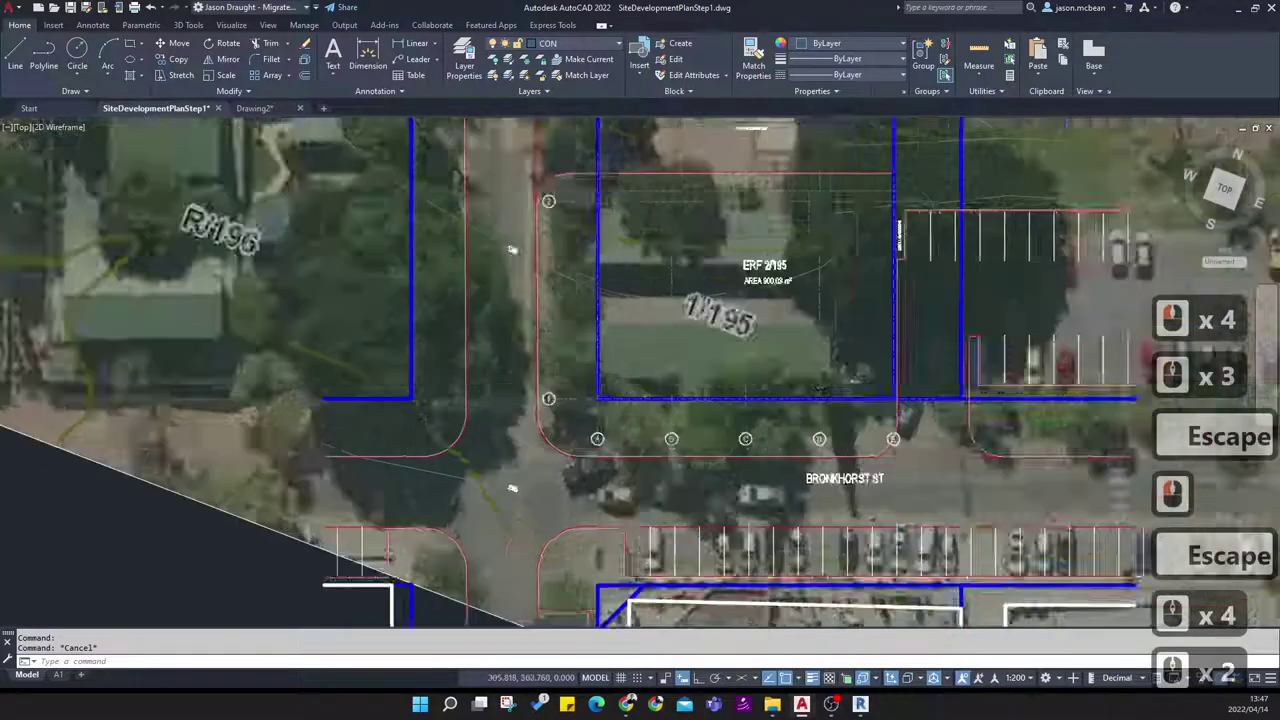
{"action": "scroll", "coordinate": [390, 498], "scroll_direction": "up", "scroll_amount": 2}
{"action": "scroll", "coordinate": [765, 375], "scroll_direction": "down", "scroll_amount": 3}
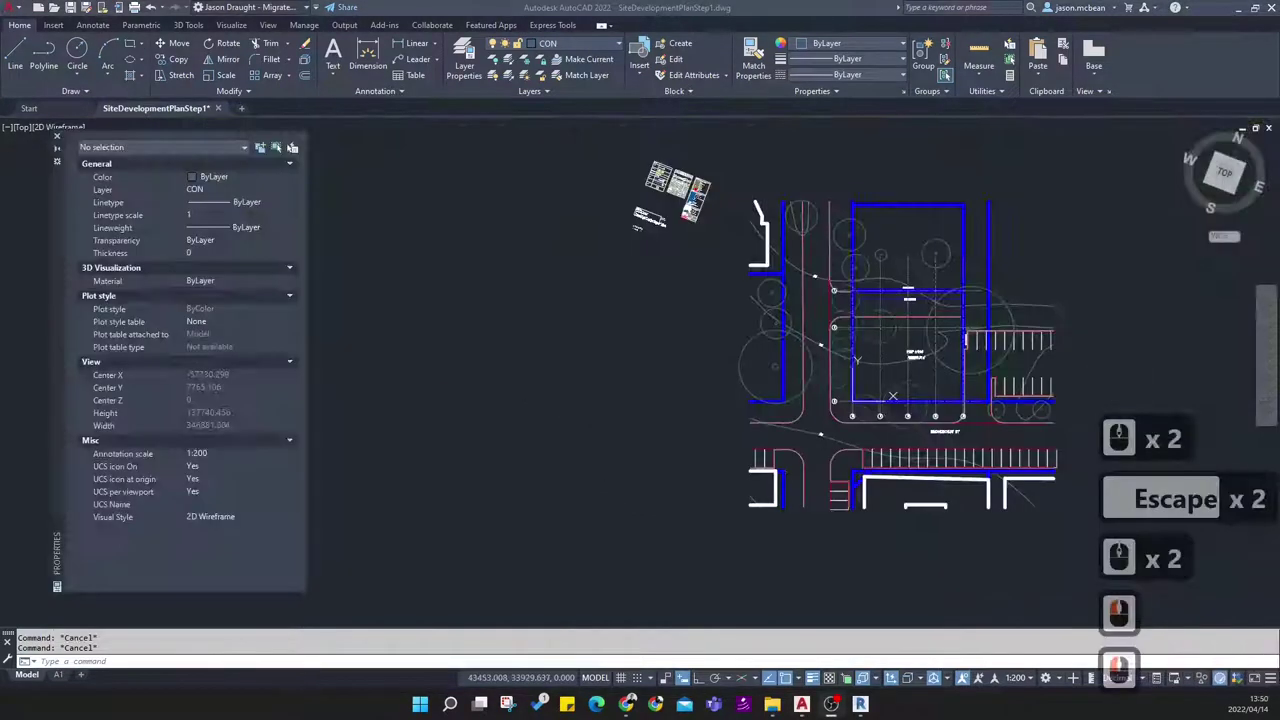
Review the existing and dashed demo trees placed around ERF 2/195 and the adjoining streets
{"action": "left_click", "coordinate": [1113, 258]}
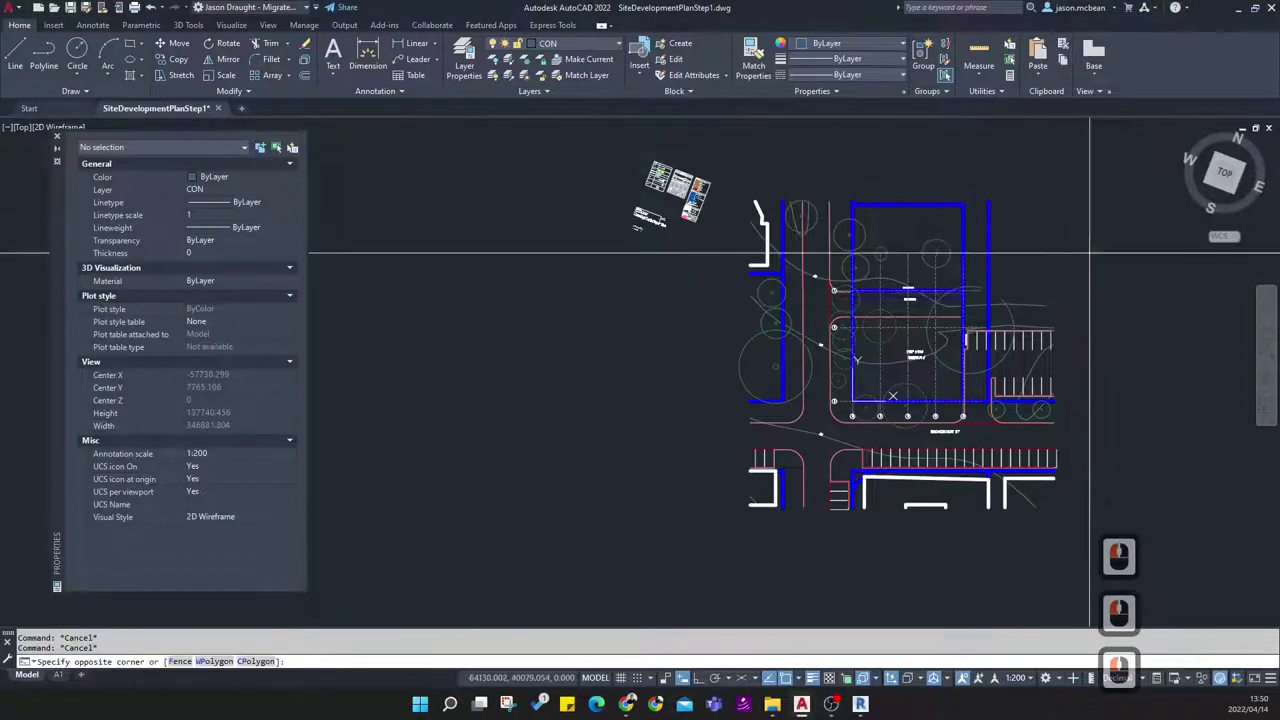
{"action": "left_click", "coordinate": [1112, 258]}
{"action": "middle_click_drag", "start_coordinate": [1075, 258], "coordinate": [1024, 298]}
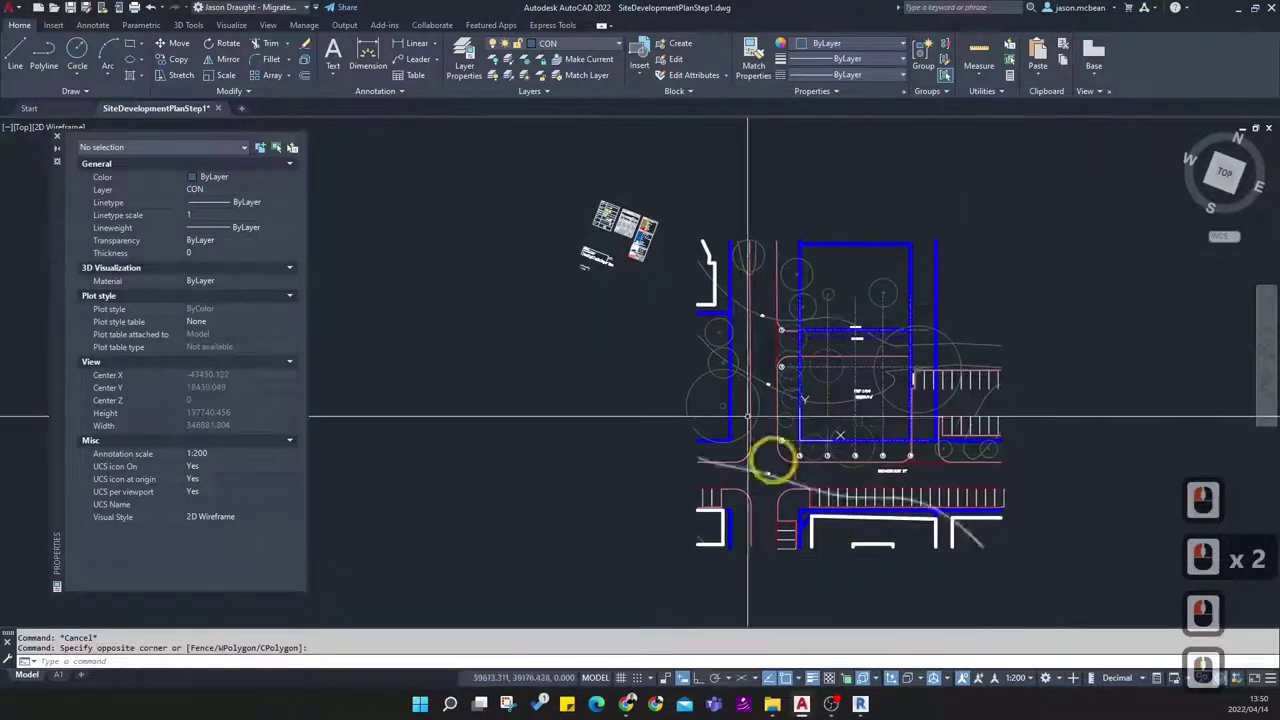
{"action": "scroll", "coordinate": [859, 371], "scroll_direction": "up", "scroll_amount": 2}
{"action": "middle_click_drag", "start_coordinate": [859, 374], "coordinate": [767, 439]}
{"action": "middle_click", "coordinate": [749, 337]}
{"action": "middle_click", "coordinate": [749, 337]}
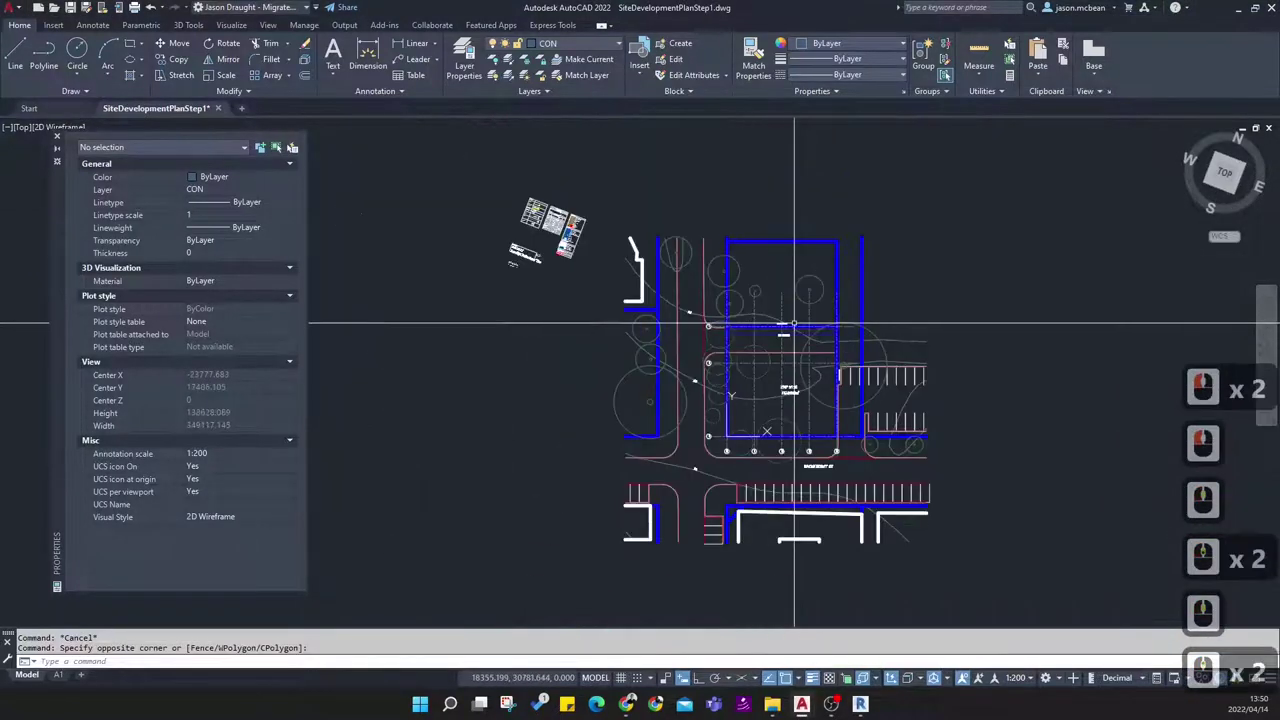
{"action": "scroll", "coordinate": [640, 320], "scroll_direction": "up", "scroll_amount": 6}
{"action": "scroll", "coordinate": [605, 289], "scroll_direction": "up", "scroll_amount": 2}
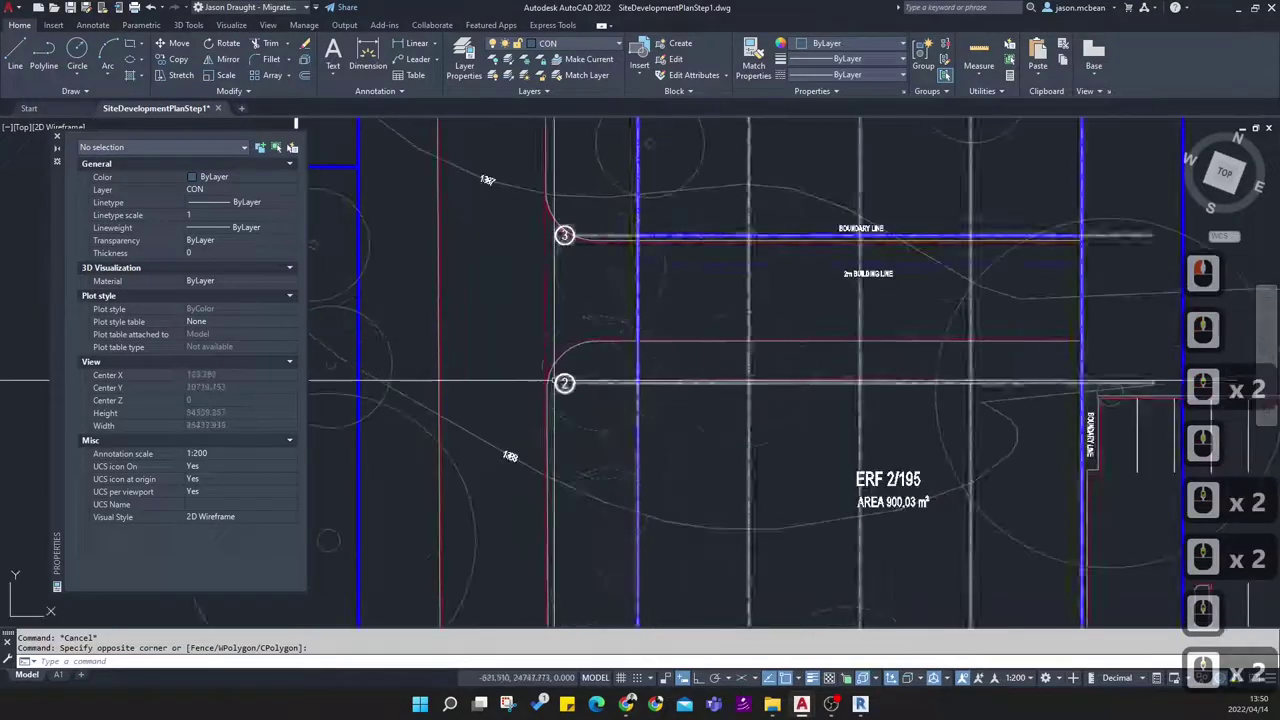
{"action": "scroll", "coordinate": [607, 338], "scroll_direction": "down", "scroll_amount": 4}
{"action": "scroll", "coordinate": [663, 296], "scroll_direction": "up", "scroll_amount": 3}
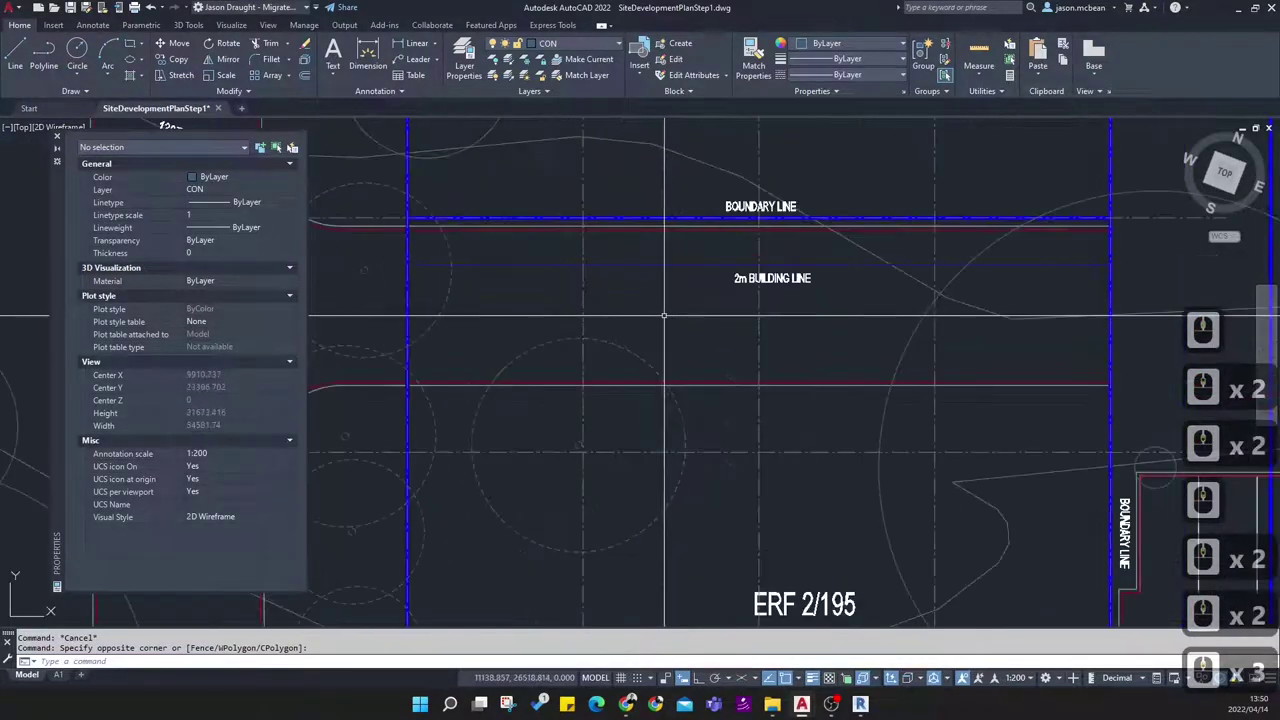
{"action": "scroll", "coordinate": [665, 308], "scroll_direction": "down", "scroll_amount": 2}
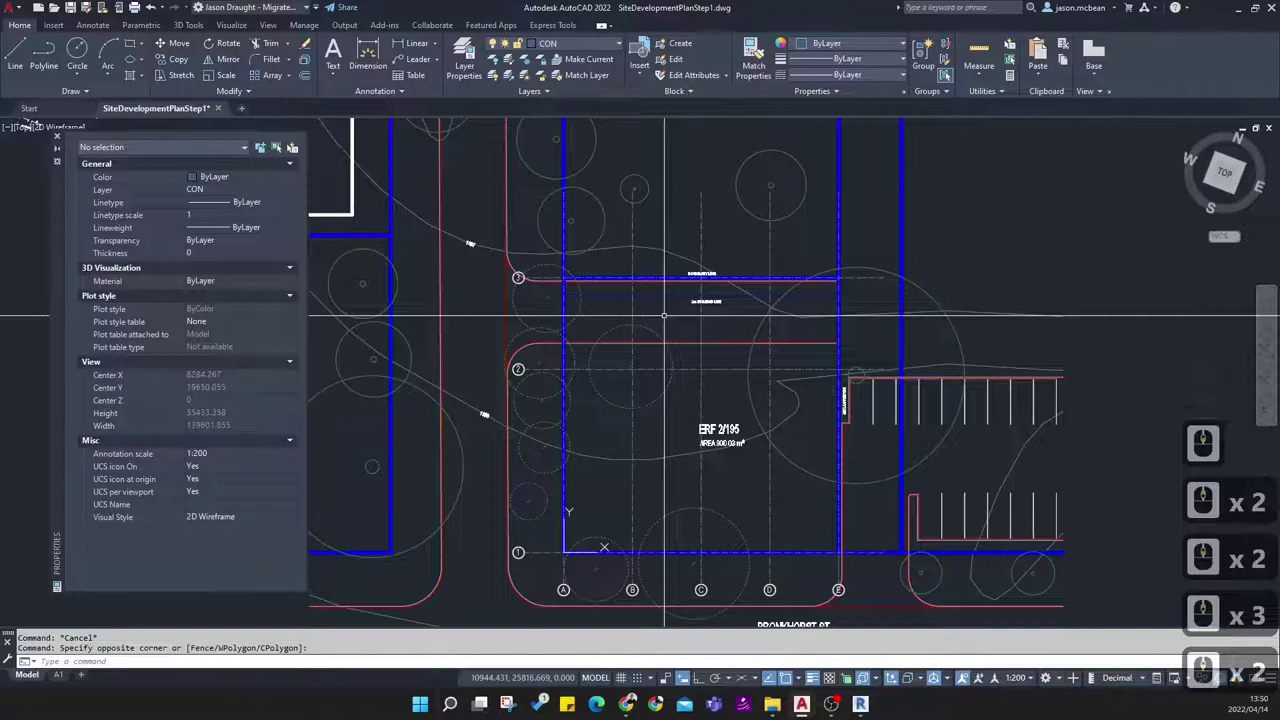
Compare the site plan with the separate copy over the aerial image along Bronkhorst St
{"action": "scroll", "coordinate": [527, 279], "scroll_direction": "down", "scroll_amount": 3}
{"action": "scroll", "coordinate": [472, 291], "scroll_direction": "down", "scroll_amount": 2}
{"action": "middle_click_drag", "start_coordinate": [729, 329], "coordinate": [411, 134]}
{"action": "scroll", "coordinate": [958, 416], "scroll_direction": "up", "scroll_amount": 3}
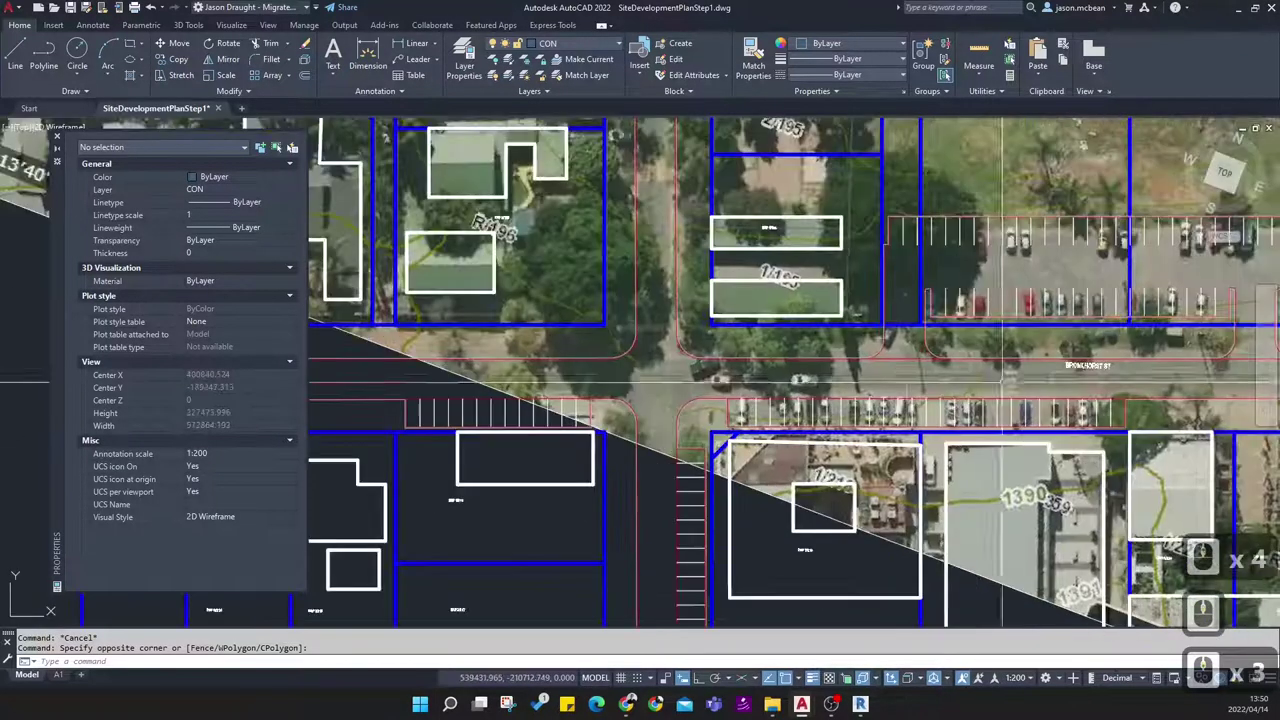
{"action": "scroll", "coordinate": [1000, 330], "scroll_direction": "down", "scroll_amount": 4}
{"action": "scroll", "coordinate": [823, 359], "scroll_direction": "up", "scroll_amount": 3}
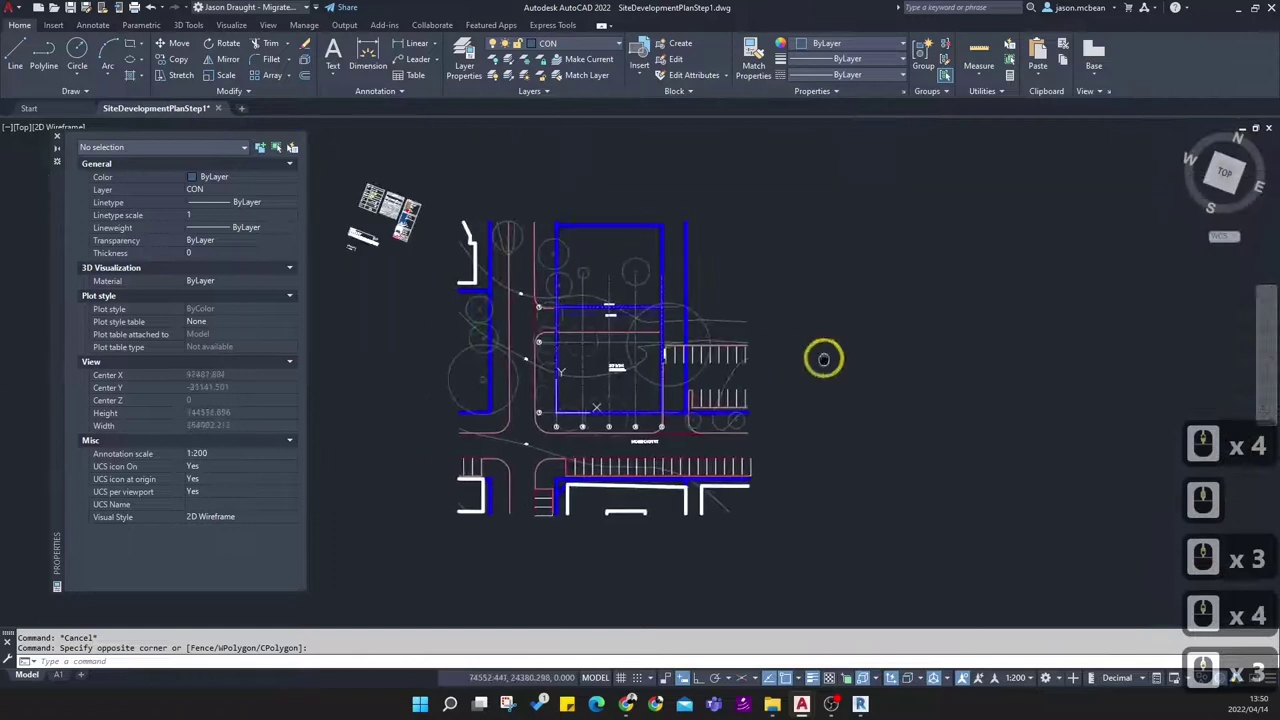
{"action": "scroll", "coordinate": [749, 457], "scroll_direction": "down", "scroll_amount": 2}
{"action": "middle_click_drag", "start_coordinate": [749, 457], "coordinate": [567, 308]}
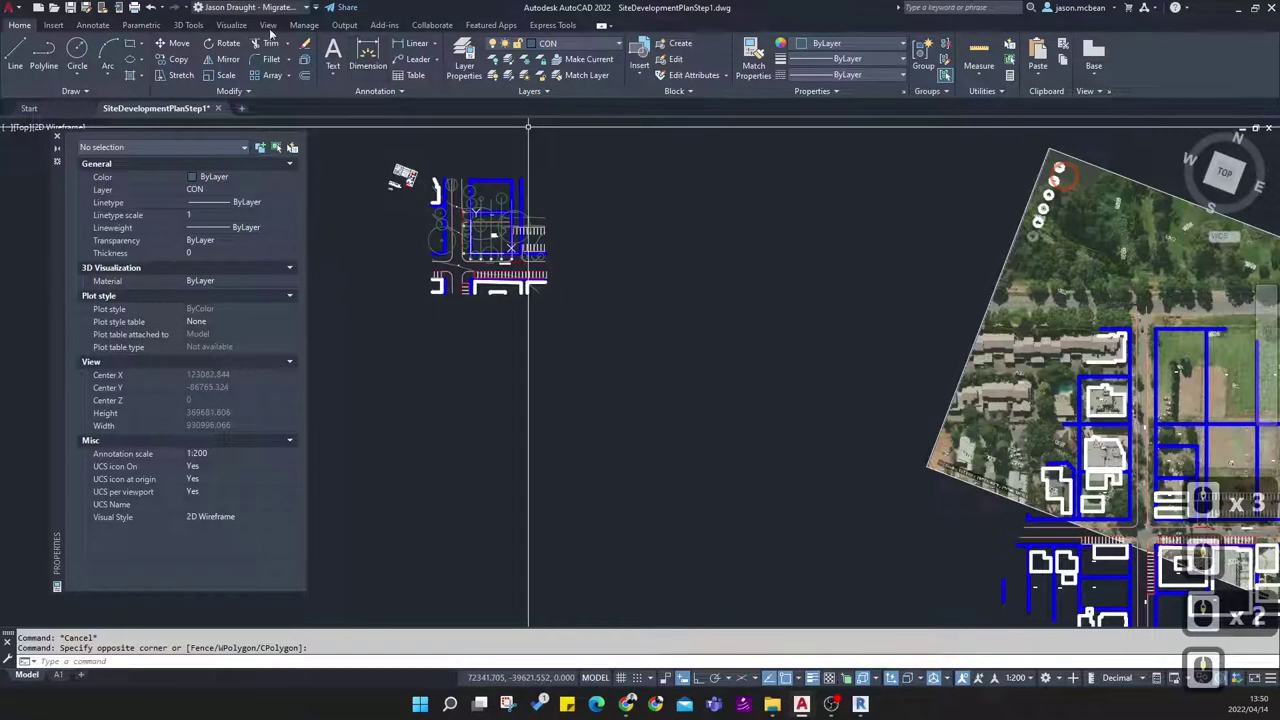
Restore the World coordinate system as the current UCS
{"action": "left_click", "coordinate": [268, 25]}
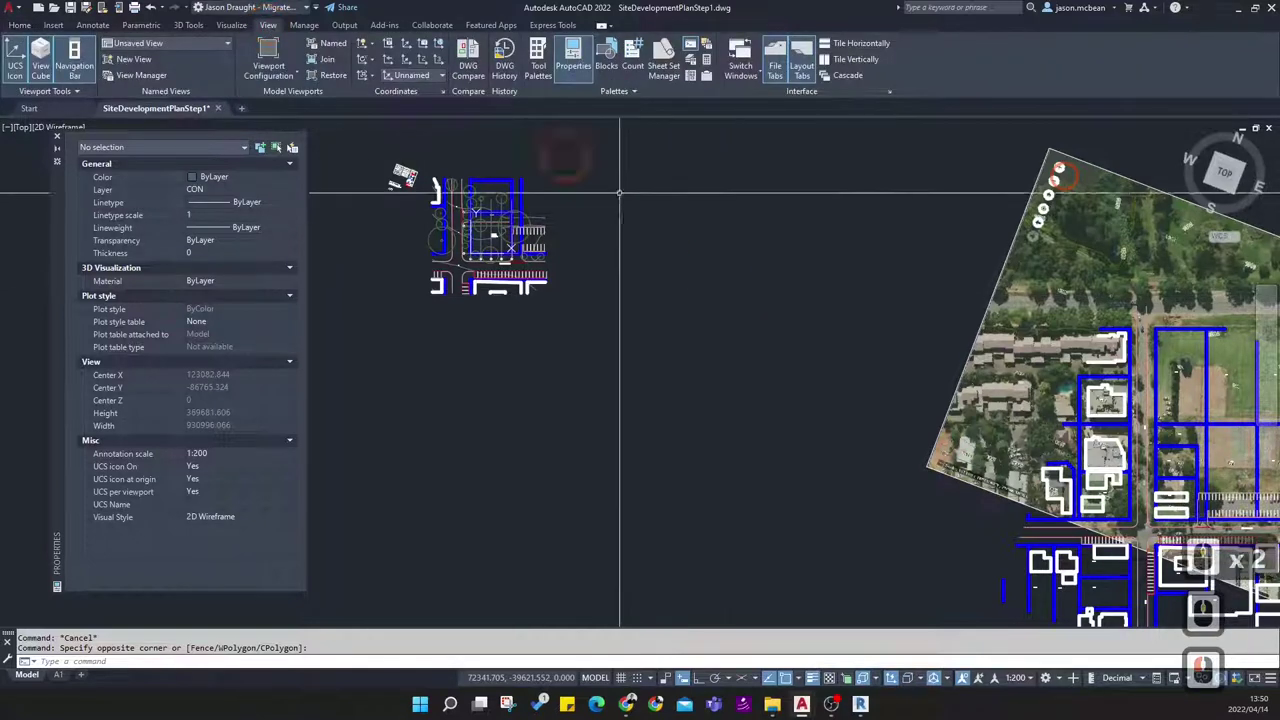
{"action": "left_click", "coordinate": [428, 44]}
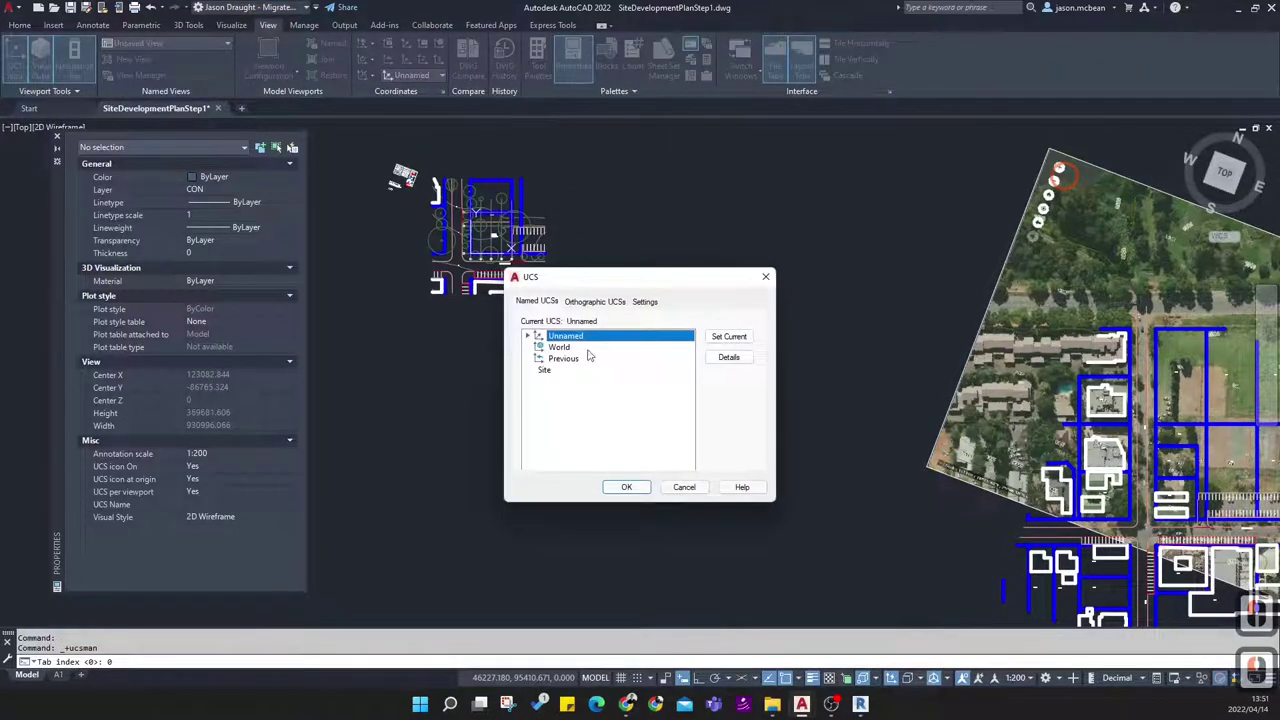
{"action": "double_click", "coordinate": [556, 347]}
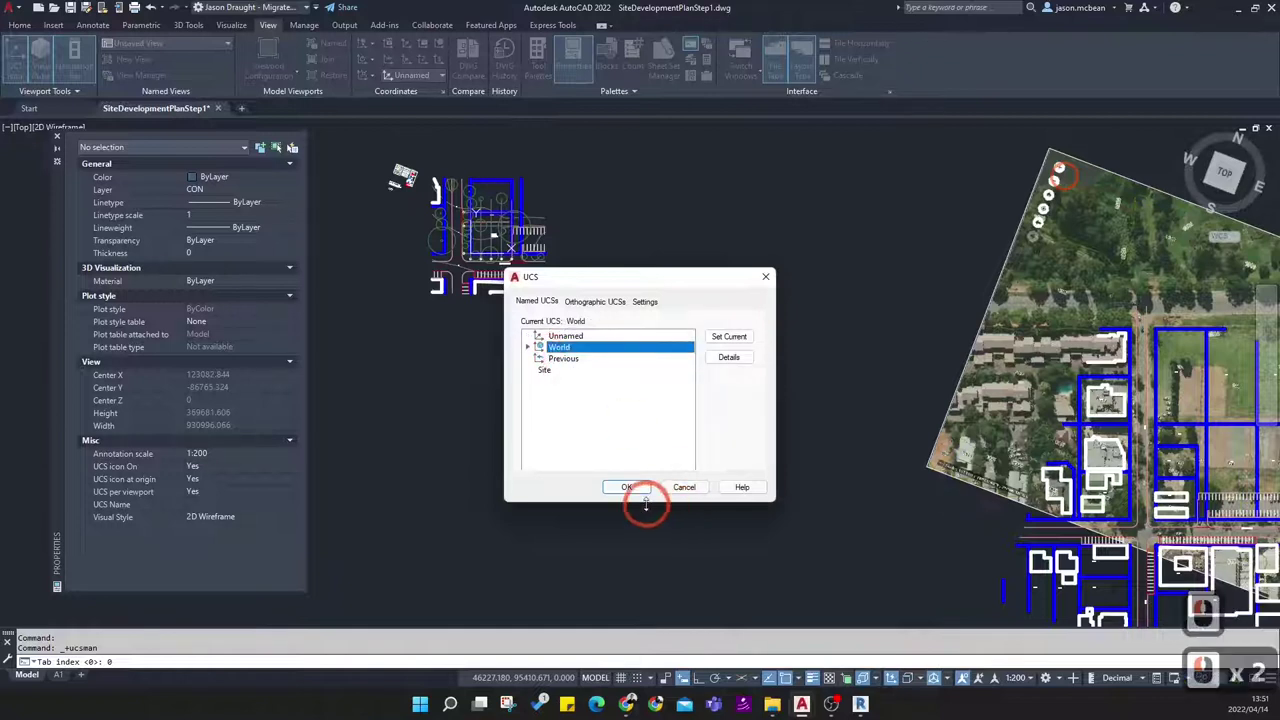
{"action": "left_click", "coordinate": [633, 494]}
Examine the site plan around ERF 2/195 in its World orientation, including the grid lines, boundaries and existing and dashed demo trees
{"action": "scroll", "coordinate": [765, 445], "scroll_direction": "down", "scroll_amount": 3}
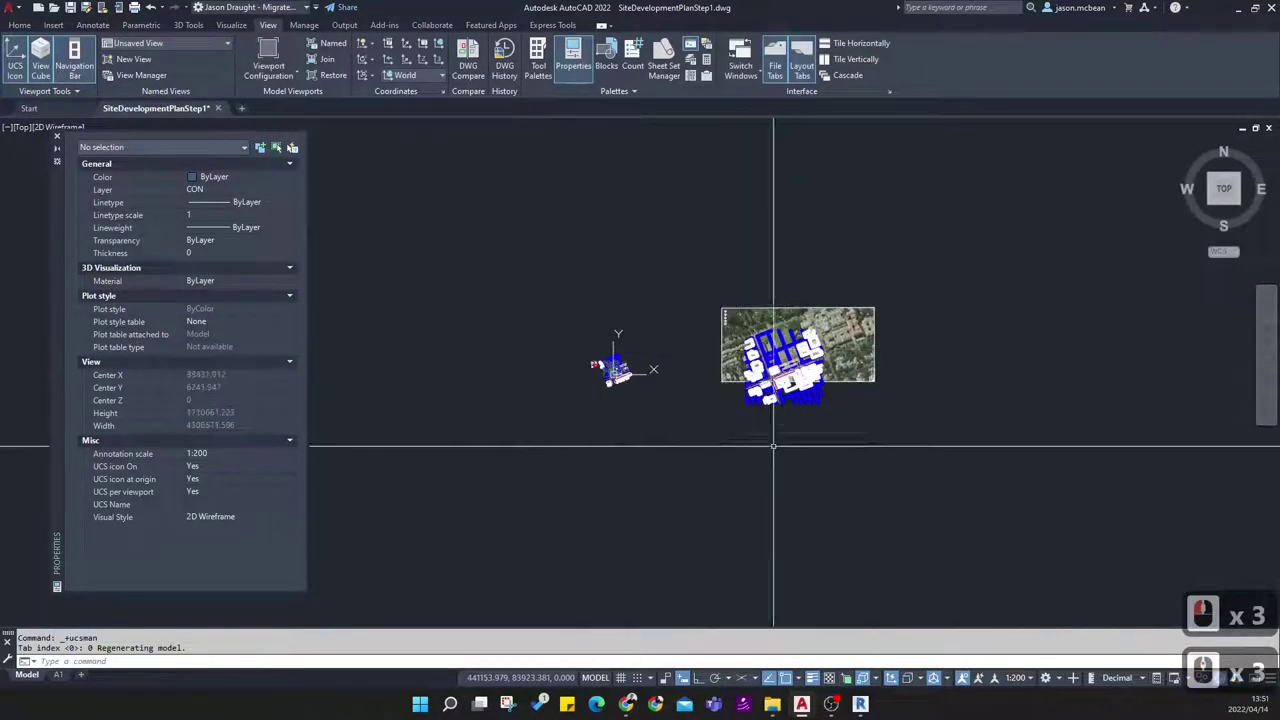
{"action": "scroll", "coordinate": [760, 449], "scroll_direction": "up", "scroll_amount": 4}
{"action": "middle_click_drag", "start_coordinate": [1008, 462], "coordinate": [799, 400]}
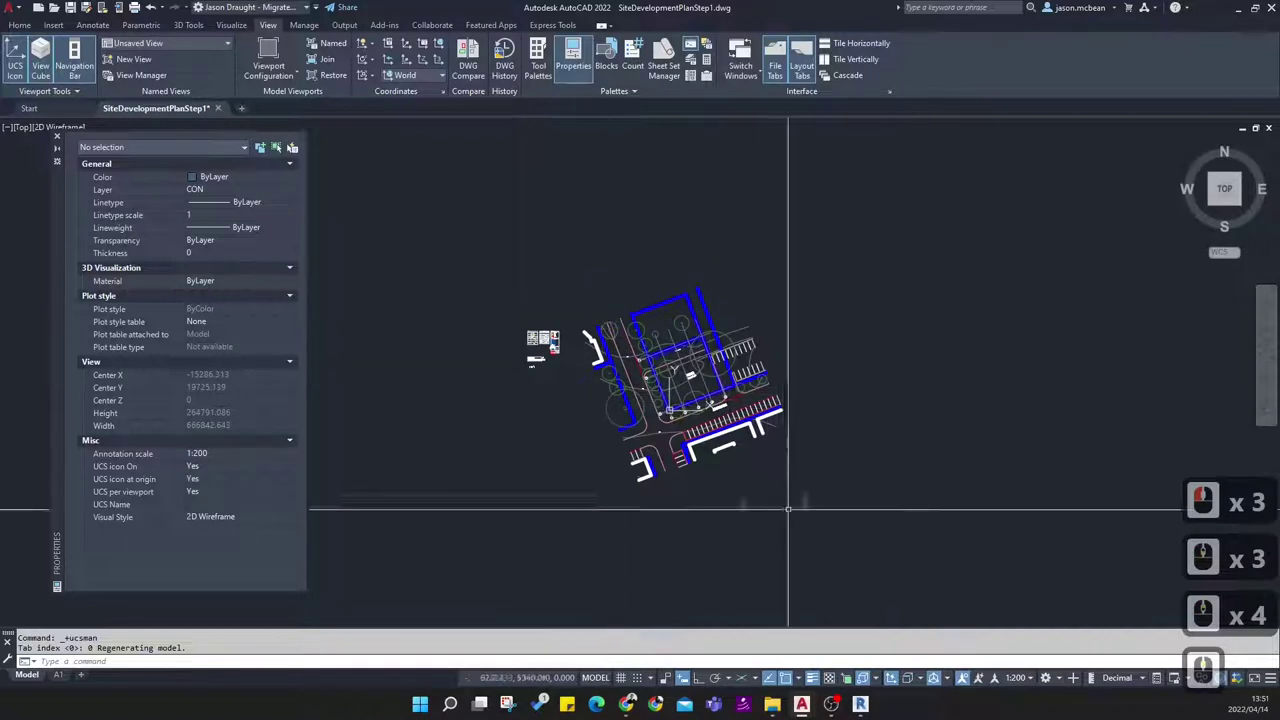
{"action": "scroll", "coordinate": [705, 416], "scroll_direction": "up", "scroll_amount": 3}
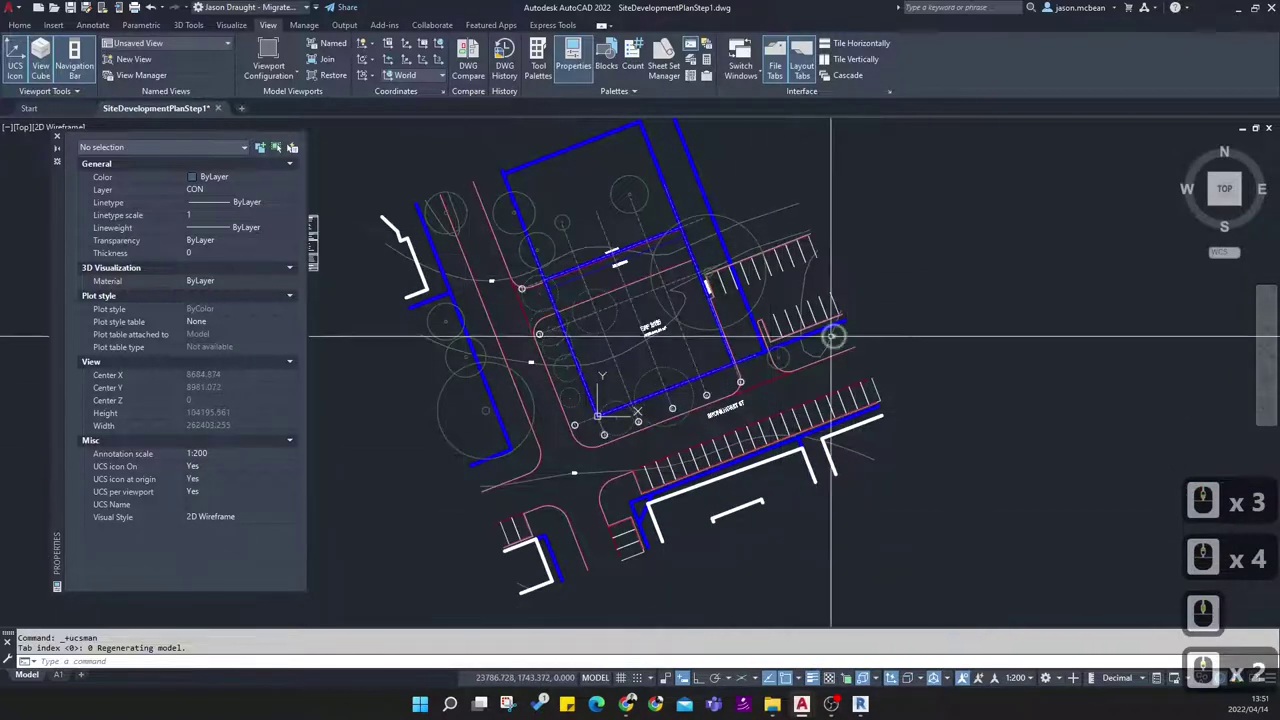
{"action": "scroll", "coordinate": [530, 312], "scroll_direction": "up", "scroll_amount": 2}
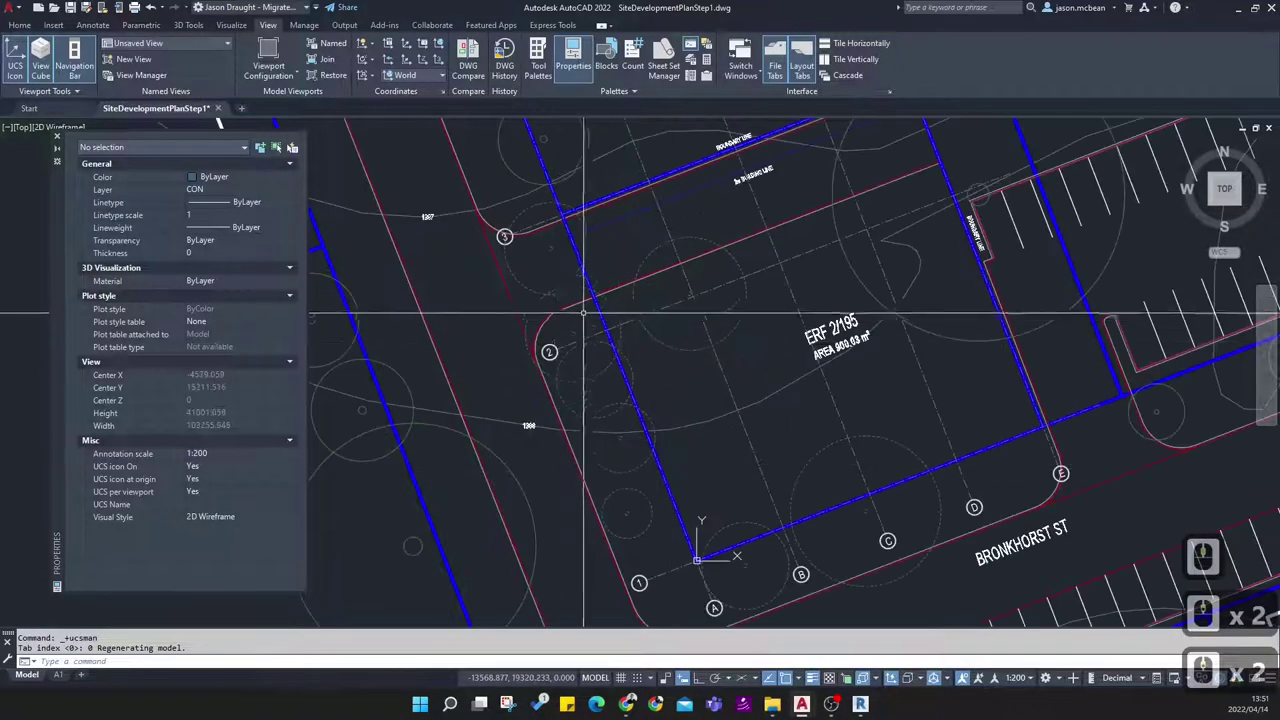
{"action": "scroll", "coordinate": [527, 258], "scroll_direction": "down", "scroll_amount": 2}
{"action": "scroll", "coordinate": [784, 347], "scroll_direction": "up", "scroll_amount": 2}
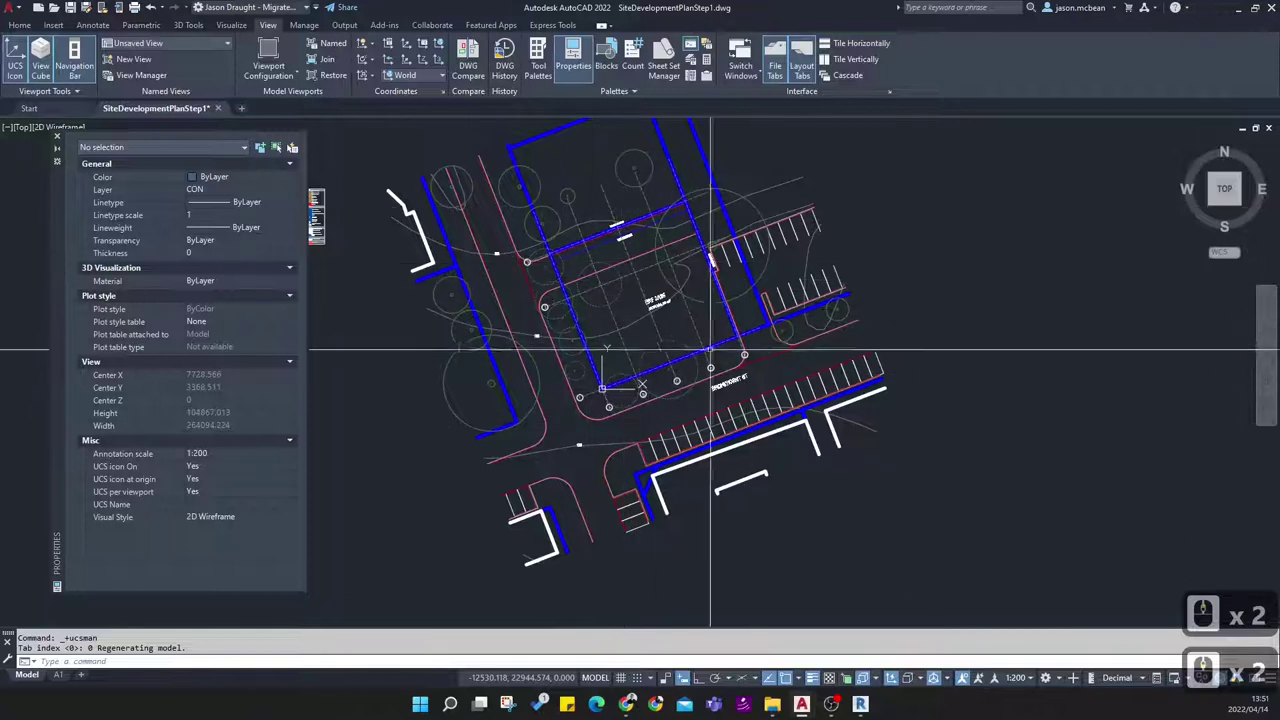
{"action": "scroll", "coordinate": [784, 347], "scroll_direction": "down", "scroll_amount": 2}
{"action": "middle_click_drag", "start_coordinate": [743, 343], "coordinate": [786, 366]}
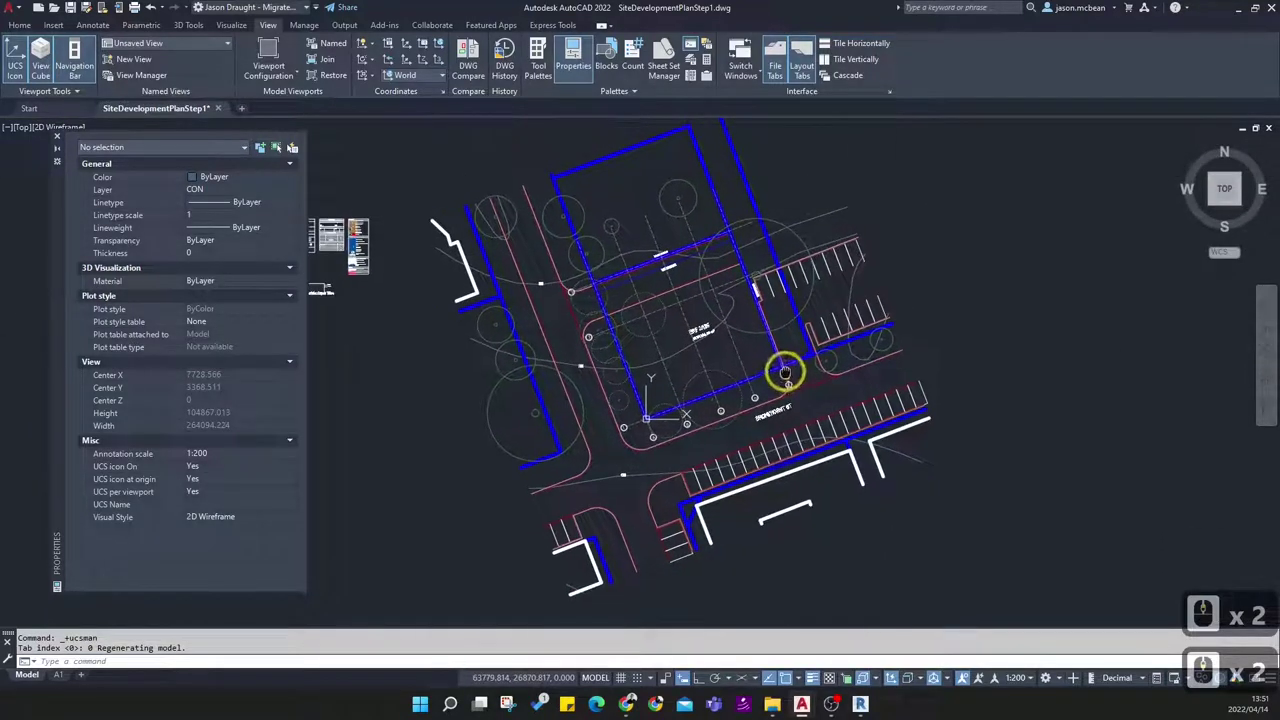
{"action": "scroll", "coordinate": [621, 398], "scroll_direction": "up", "scroll_amount": 3}
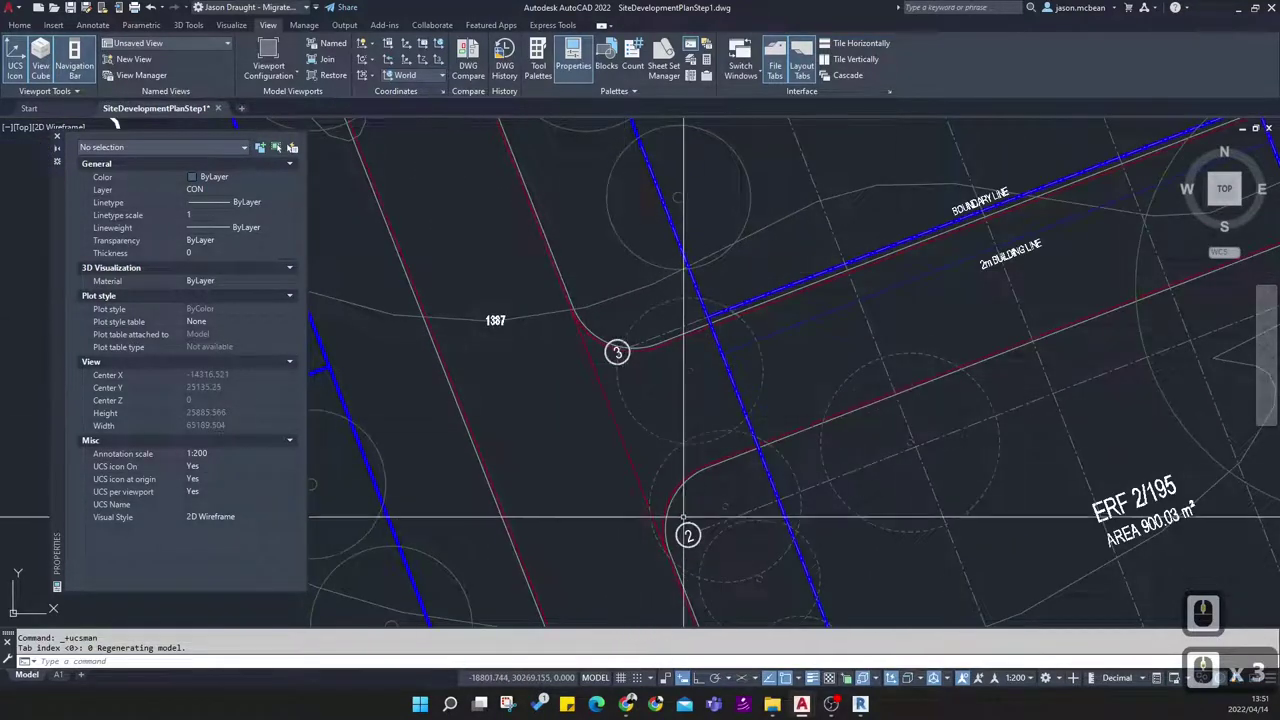
{"action": "scroll", "coordinate": [684, 395], "scroll_direction": "down", "scroll_amount": 3}
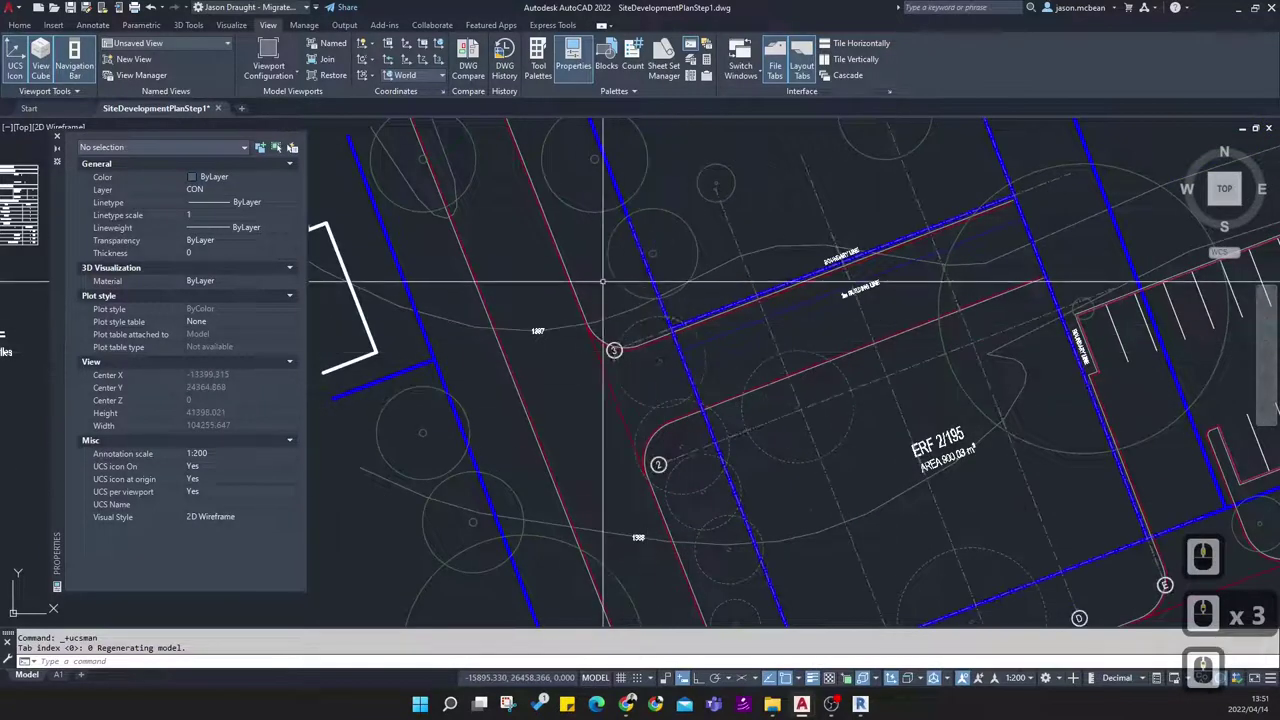
{"action": "scroll", "coordinate": [602, 280], "scroll_direction": "down", "scroll_amount": 4}
{"action": "scroll", "coordinate": [605, 275], "scroll_direction": "up", "scroll_amount": 4}
Copy the entire site plan twice with Ortho on, placing both copies in a horizontal row between the original and the aerial image
{"action": "scroll", "coordinate": [608, 268], "scroll_direction": "down", "scroll_amount": 3}
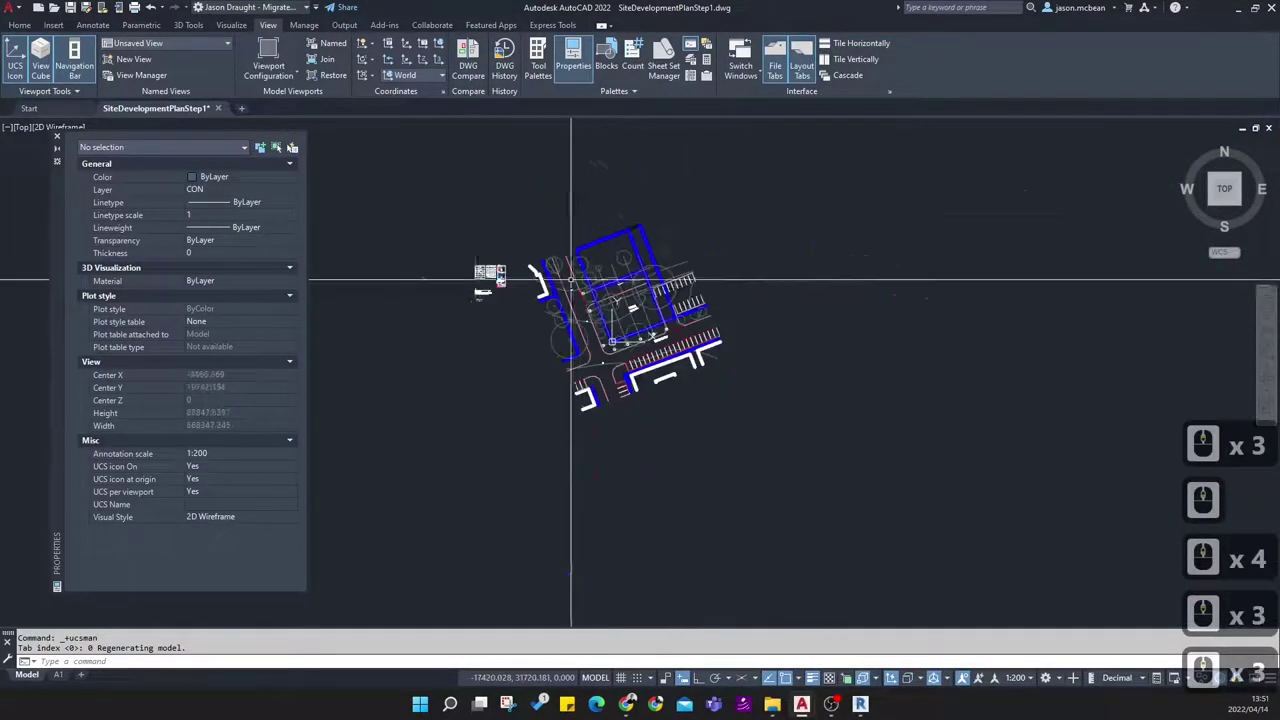
{"action": "left_click", "coordinate": [515, 204]}
{"action": "left_click", "coordinate": [820, 505]}
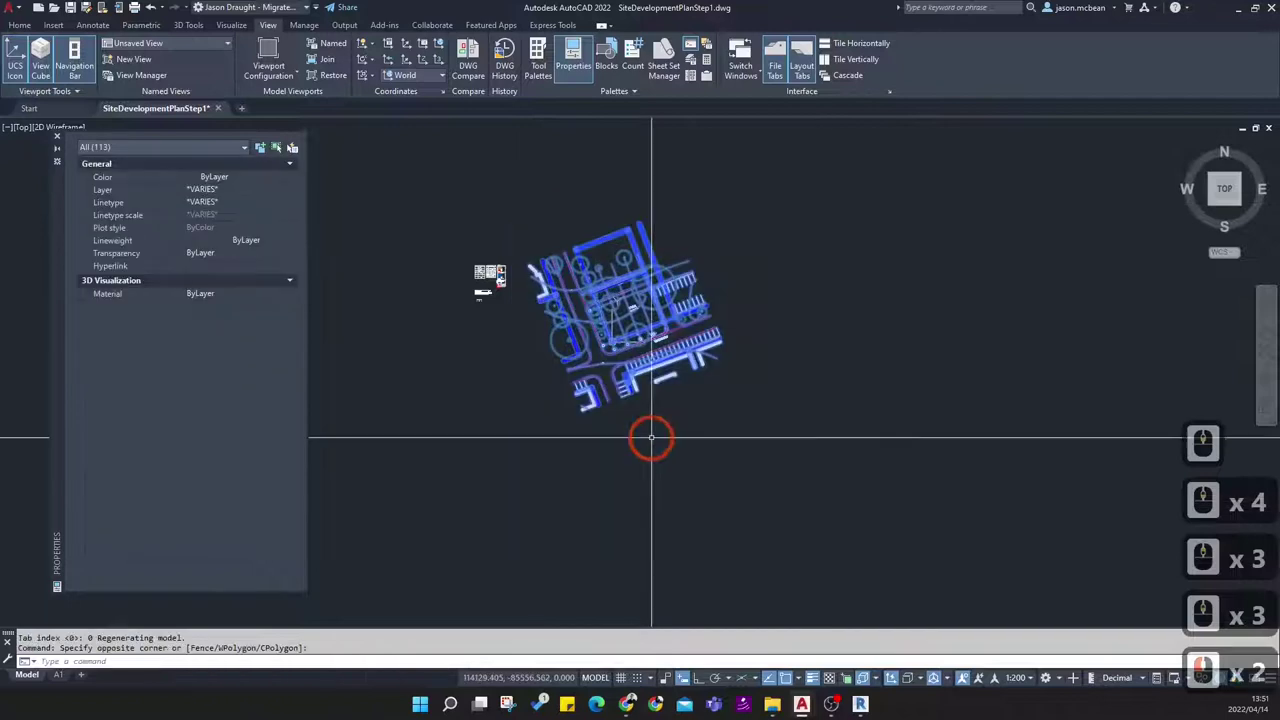
{"action": "type", "text": "co"}
{"action": "key", "text": "Return"}
{"action": "left_click", "coordinate": [640, 442]}
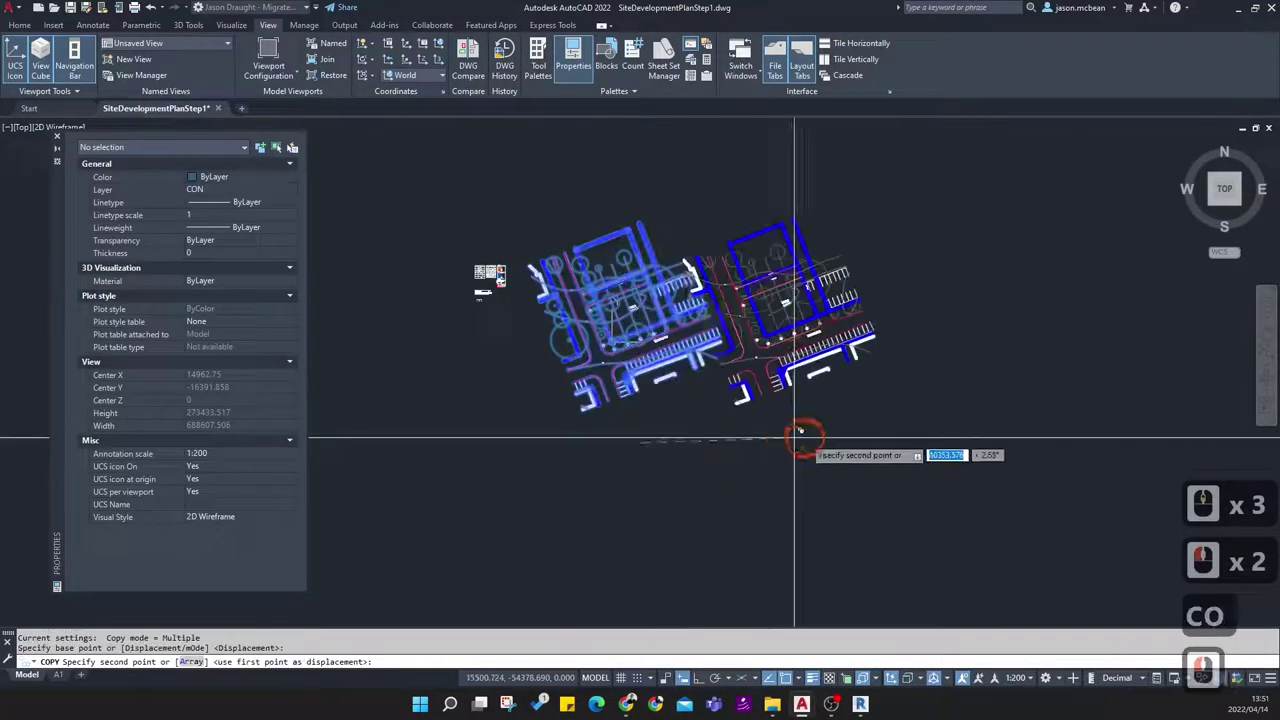
{"action": "key", "text": "F8"}
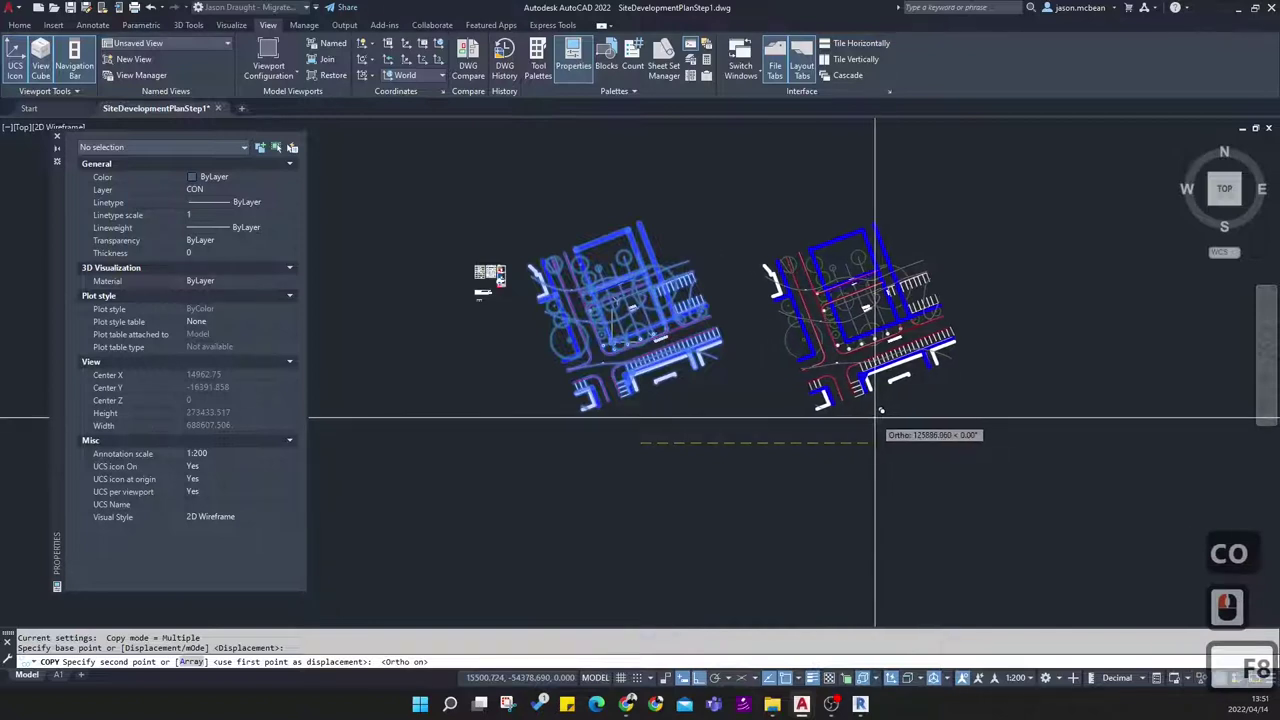
{"action": "left_click", "coordinate": [903, 425]}
{"action": "middle_click_drag", "start_coordinate": [1071, 434], "coordinate": [783, 404]}
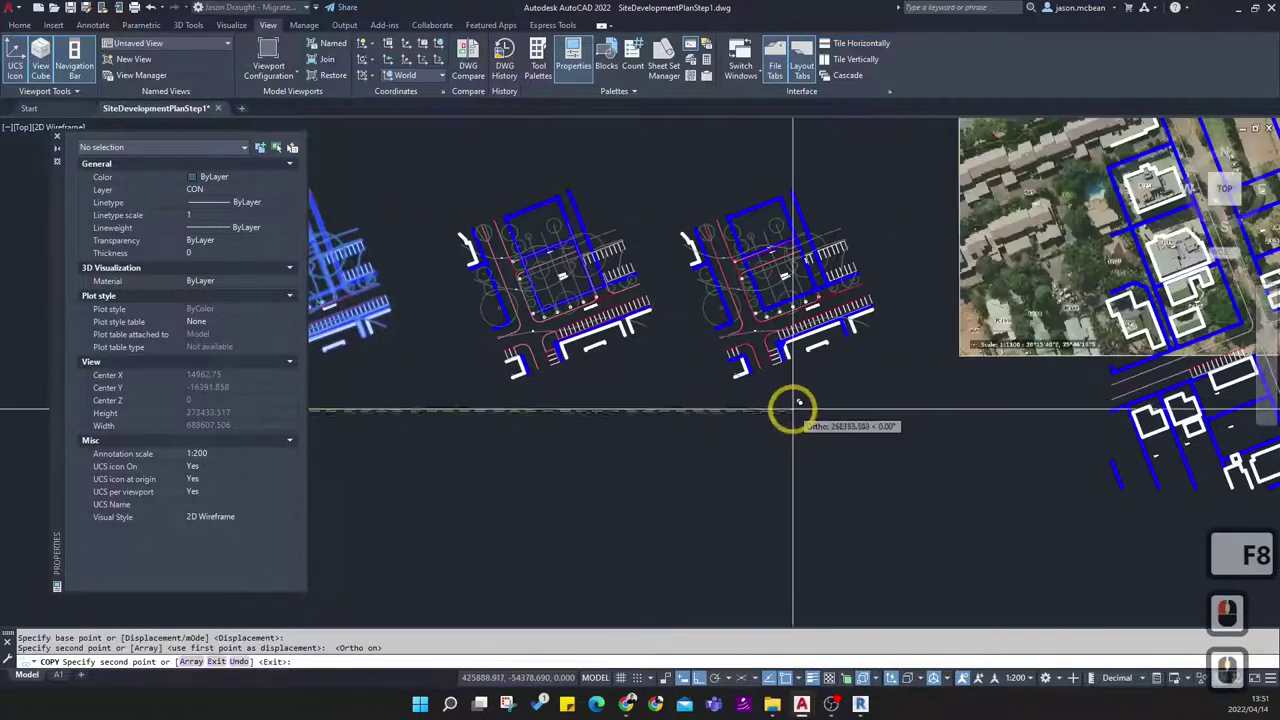
{"action": "key", "text": "Escape"}
{"action": "key", "text": "Escape"}
{"action": "scroll", "coordinate": [829, 380], "scroll_direction": "down", "scroll_amount": 1}
Compare the original site plan with its two copies beside the aerial image
{"action": "scroll", "coordinate": [808, 400], "scroll_direction": "up", "scroll_amount": 3}
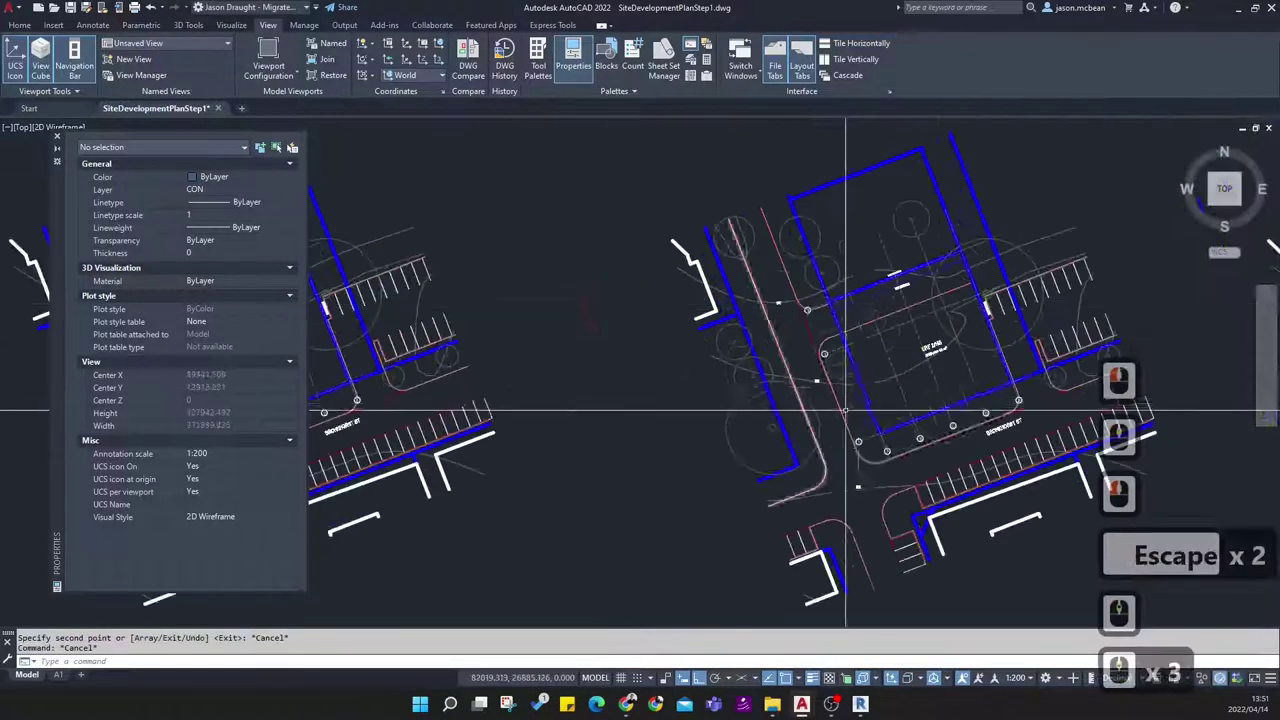
{"action": "scroll", "coordinate": [677, 391], "scroll_direction": "up", "scroll_amount": 2}
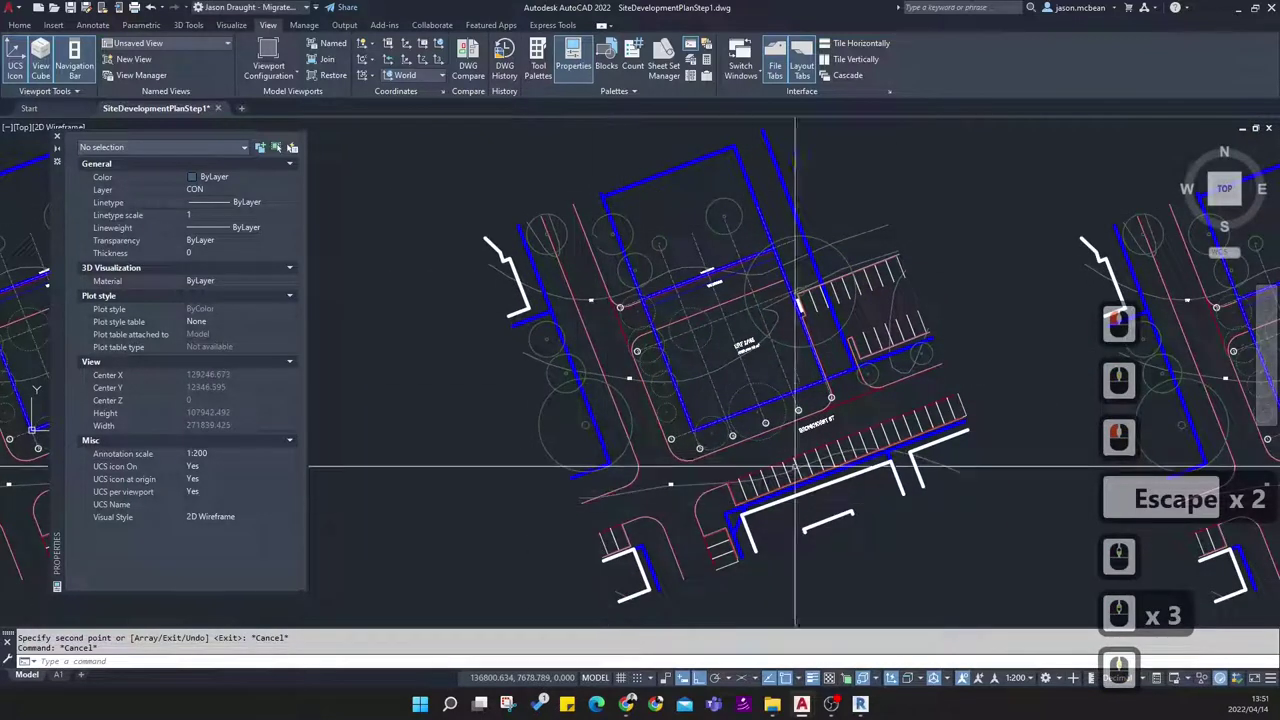
{"action": "scroll", "coordinate": [798, 225], "scroll_direction": "down", "scroll_amount": 3}
{"action": "mouse_move", "coordinate": [800, 250]}
{"action": "middle_mouse_down"}
{"action": "mouse_move", "coordinate": [643, 340]}
{"action": "mouse_move", "coordinate": [669, 366]}
{"action": "middle_mouse_up"}
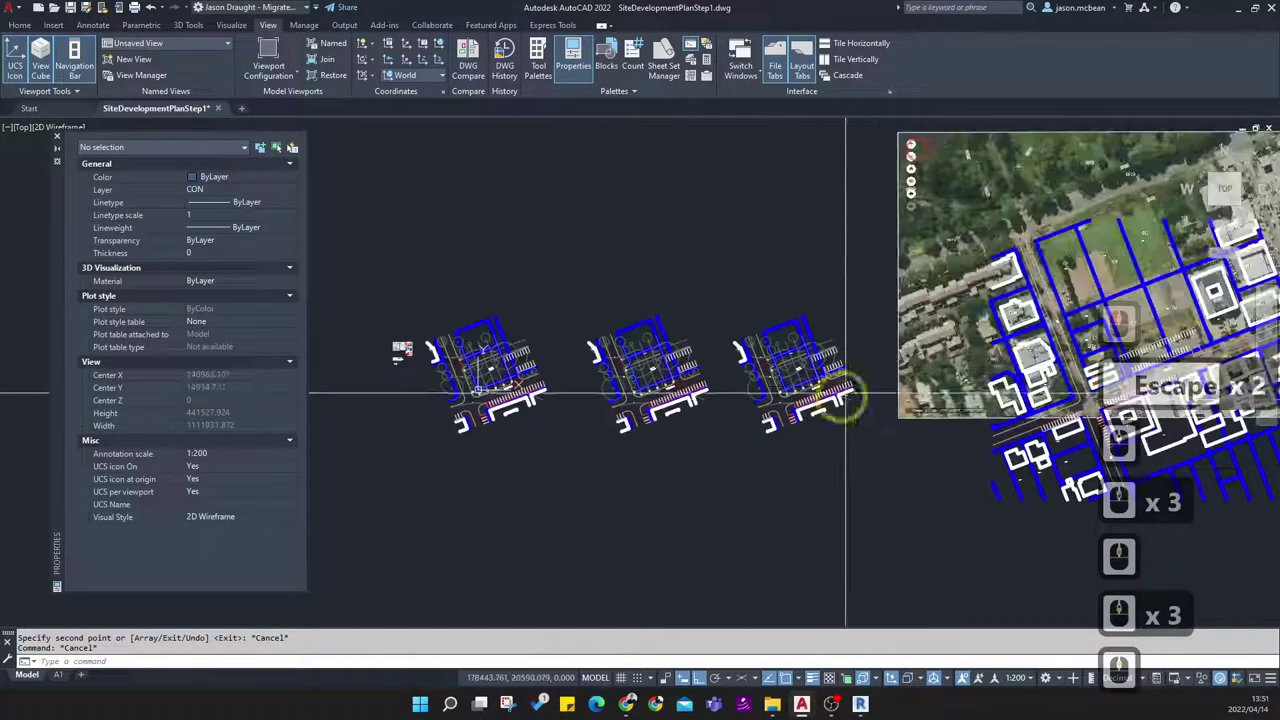
{"action": "scroll", "coordinate": [577, 374], "scroll_direction": "up", "scroll_amount": 3}
{"action": "scroll", "coordinate": [520, 445], "scroll_direction": "down", "scroll_amount": 3}
{"action": "scroll", "coordinate": [626, 434], "scroll_direction": "up", "scroll_amount": 3}
{"action": "scroll", "coordinate": [700, 380], "scroll_direction": "up", "scroll_amount": 3}
{"action": "scroll", "coordinate": [834, 391], "scroll_direction": "down", "scroll_amount": 3}
{"action": "scroll", "coordinate": [837, 449], "scroll_direction": "up", "scroll_amount": 4}
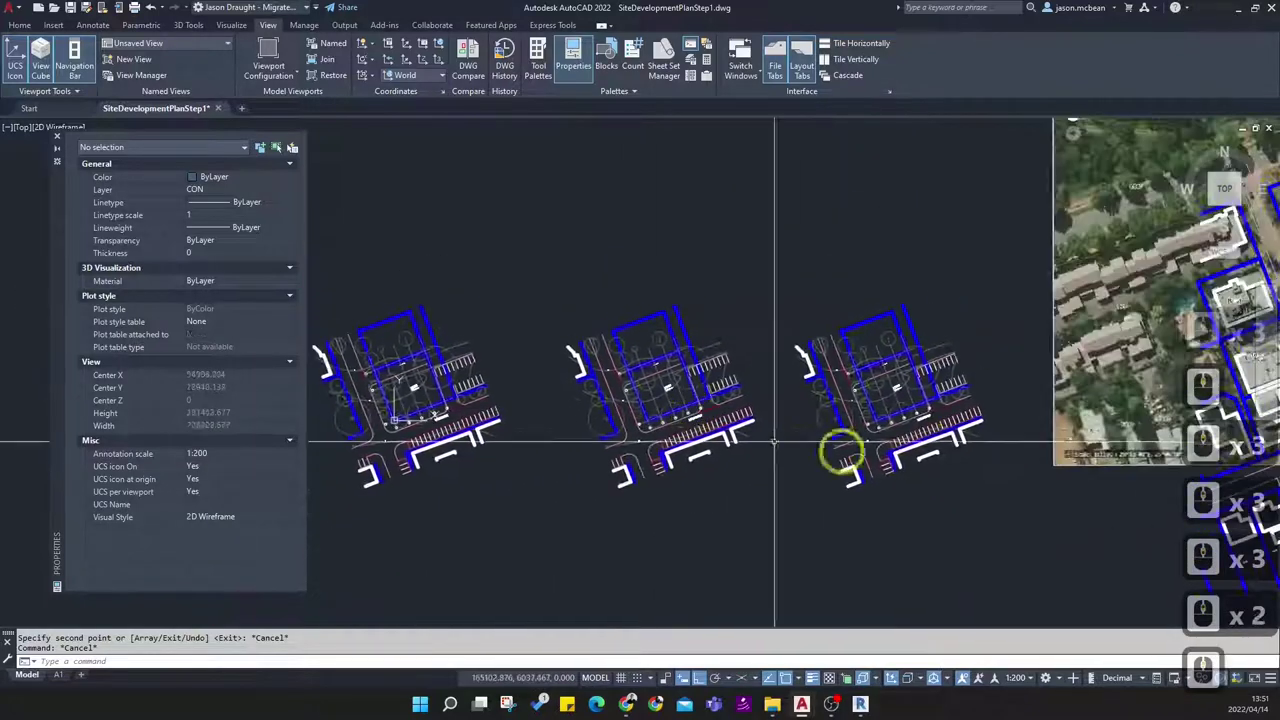
{"action": "scroll", "coordinate": [975, 375], "scroll_direction": "down", "scroll_amount": 4}
Erase the dashed demo trees on the original plan's verge near grid line 1 and along the Bronkhorst St boundary between grids A and C
{"action": "scroll", "coordinate": [737, 414], "scroll_direction": "up", "scroll_amount": 5}
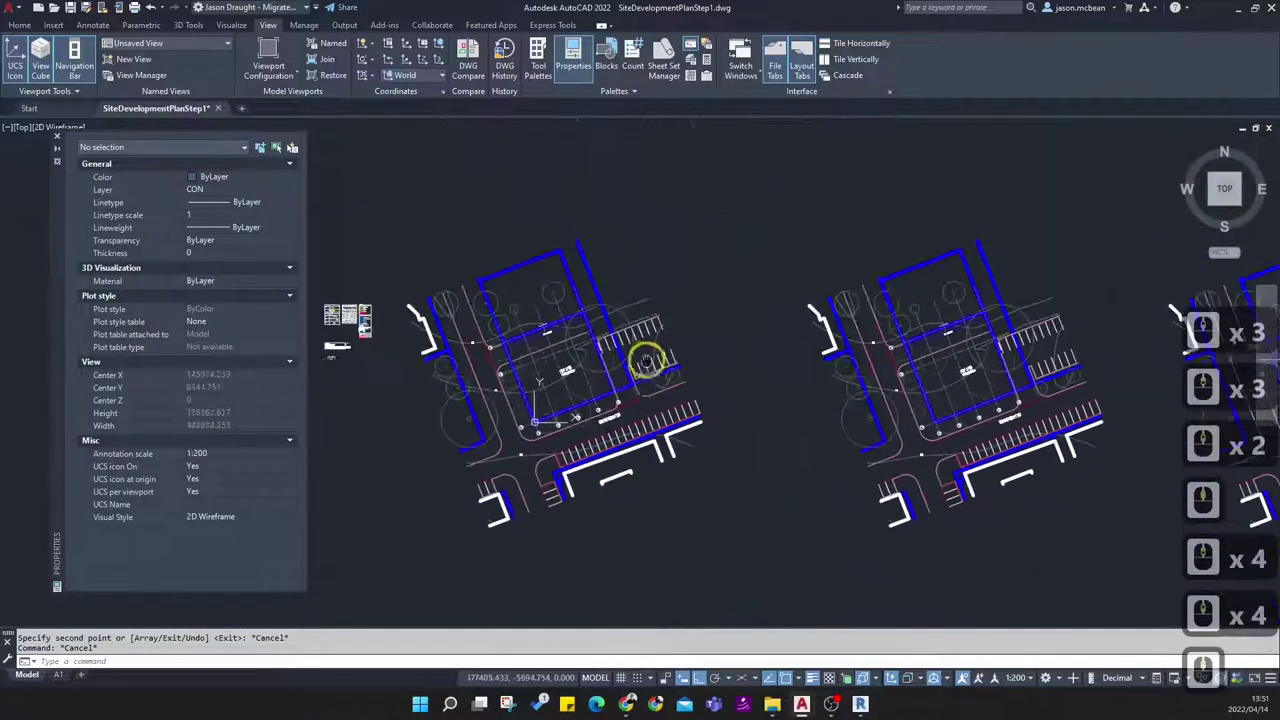
{"action": "scroll", "coordinate": [519, 396], "scroll_direction": "up", "scroll_amount": 2}
{"action": "middle_click_drag", "start_coordinate": [505, 455], "coordinate": [634, 498]}
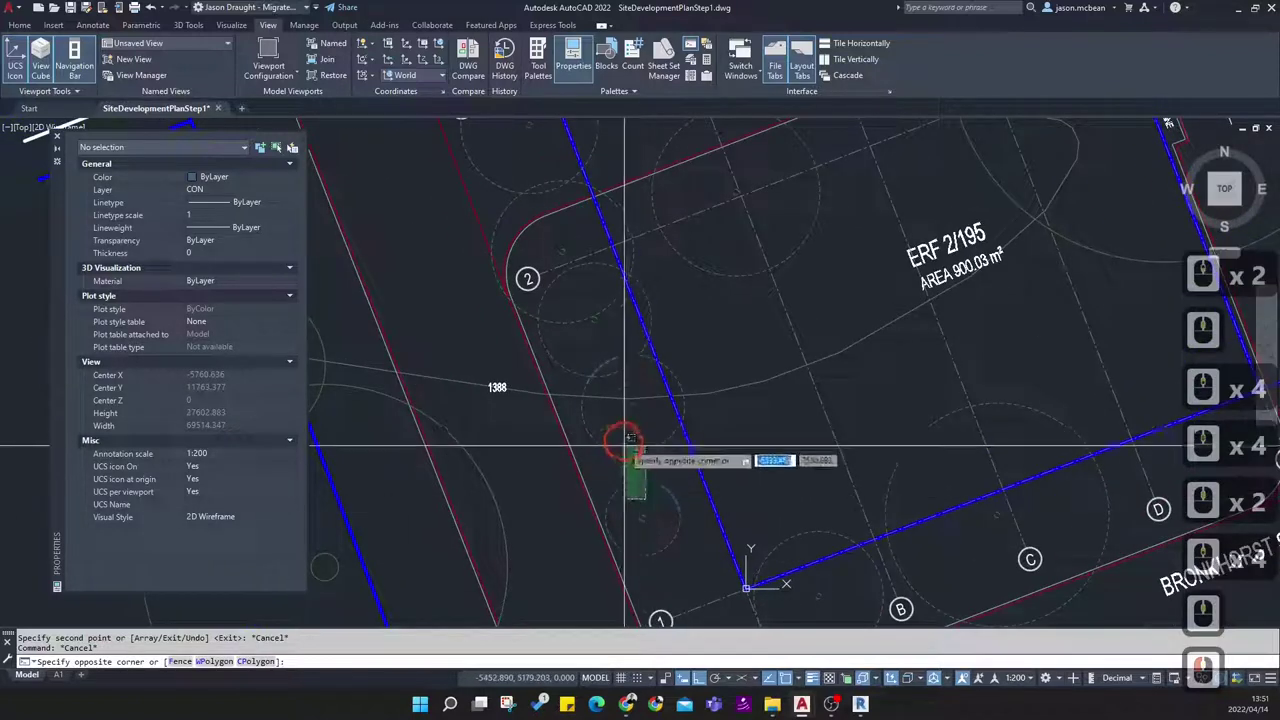
{"action": "left_click", "coordinate": [823, 551]}
{"action": "key", "text": "Delete"}
{"action": "left_click", "coordinate": [786, 534]}
{"action": "left_click", "coordinate": [917, 440]}
{"action": "key", "text": "Delete"}
{"action": "left_click", "coordinate": [923, 439]}
{"action": "left_click", "coordinate": [900, 458]}
{"action": "key", "text": "Delete"}
Erase the dashed demo tree inside ERF 2/195 near grid line 2 and those on the verge between grid lines 2 and 3
{"action": "left_click", "coordinate": [815, 266]}
{"action": "left_click", "coordinate": [798, 241]}
{"action": "key", "text": "Delete"}
{"action": "left_click", "coordinate": [594, 337]}
{"action": "left_click", "coordinate": [580, 286]}
{"action": "key", "text": "Delete"}
{"action": "scroll", "coordinate": [581, 287], "scroll_direction": "down", "scroll_amount": 3}
{"action": "middle_click_drag", "start_coordinate": [580, 272], "coordinate": [576, 401]}
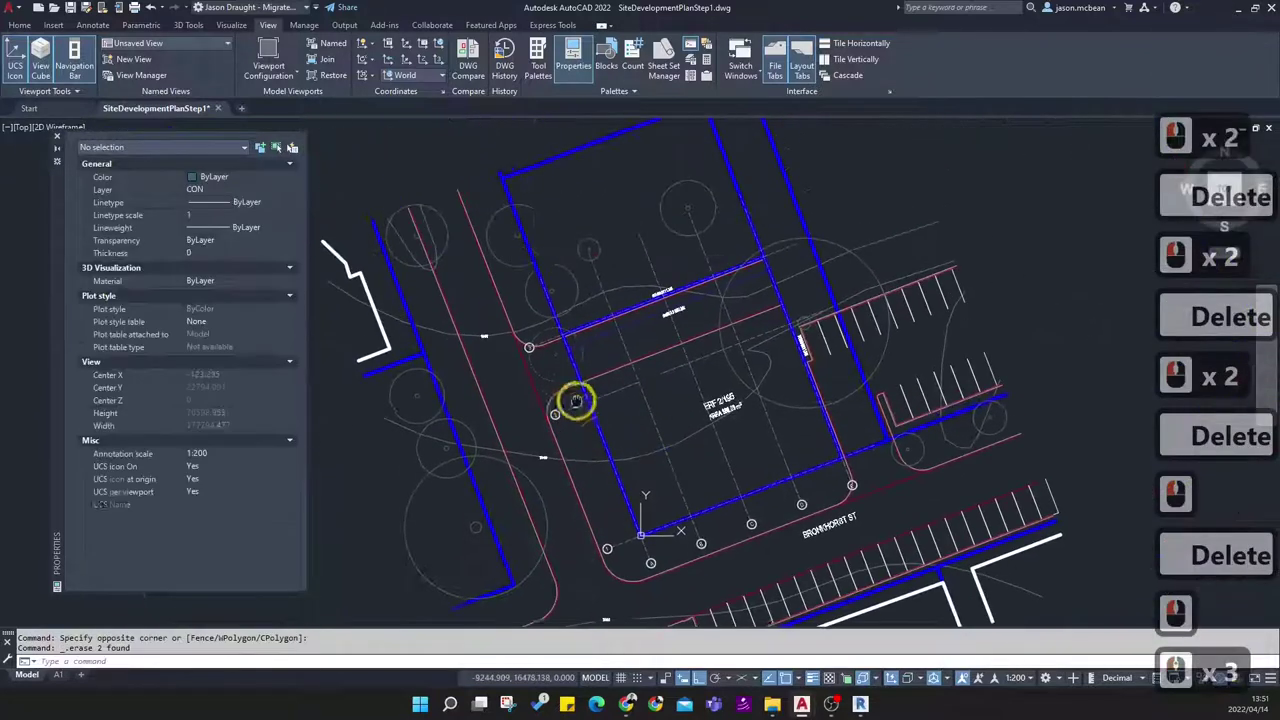
{"action": "scroll", "coordinate": [571, 383], "scroll_direction": "up", "scroll_amount": 2}
{"action": "left_click", "coordinate": [571, 401]}
{"action": "left_click", "coordinate": [543, 374]}
{"action": "key", "text": "Delete"}
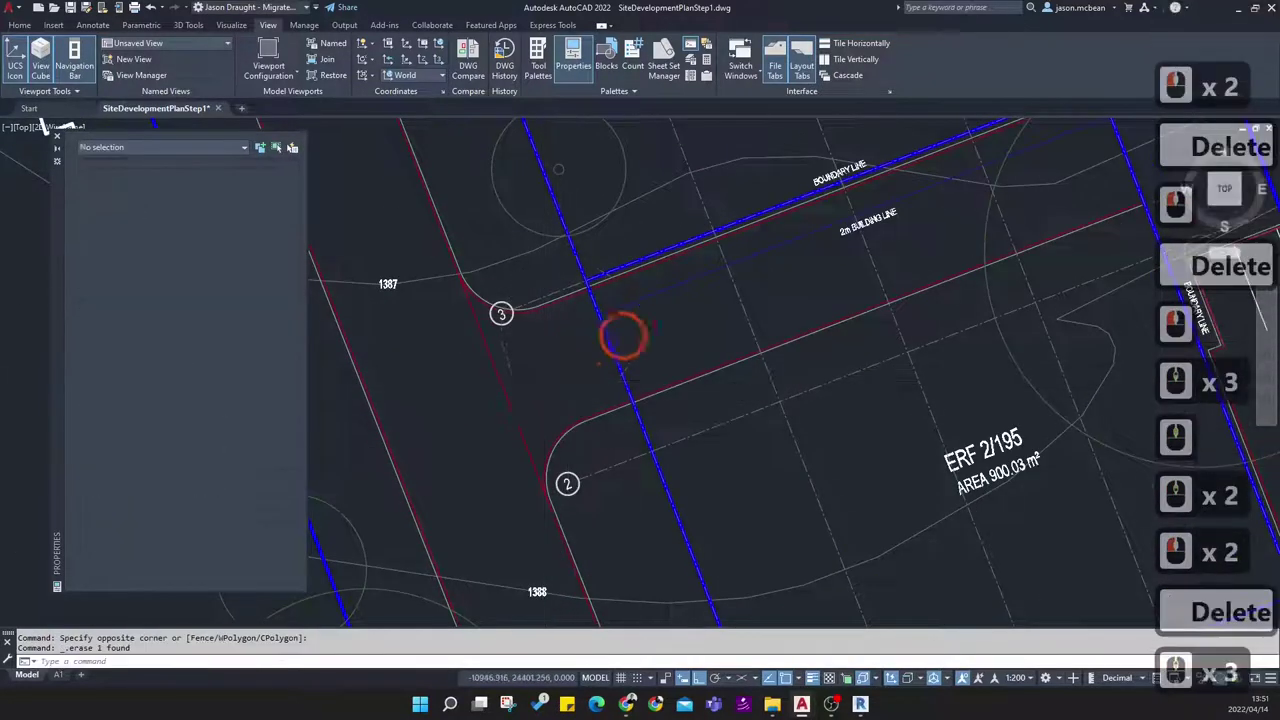
Inspect the site grid on the original plan without demo trees and compare the plan with its copies
{"action": "scroll", "coordinate": [623, 335], "scroll_direction": "down", "scroll_amount": 3}
{"action": "middle_click_drag", "start_coordinate": [669, 357], "coordinate": [700, 326]}
{"action": "middle_click_drag", "start_coordinate": [483, 303], "coordinate": [383, 311]}
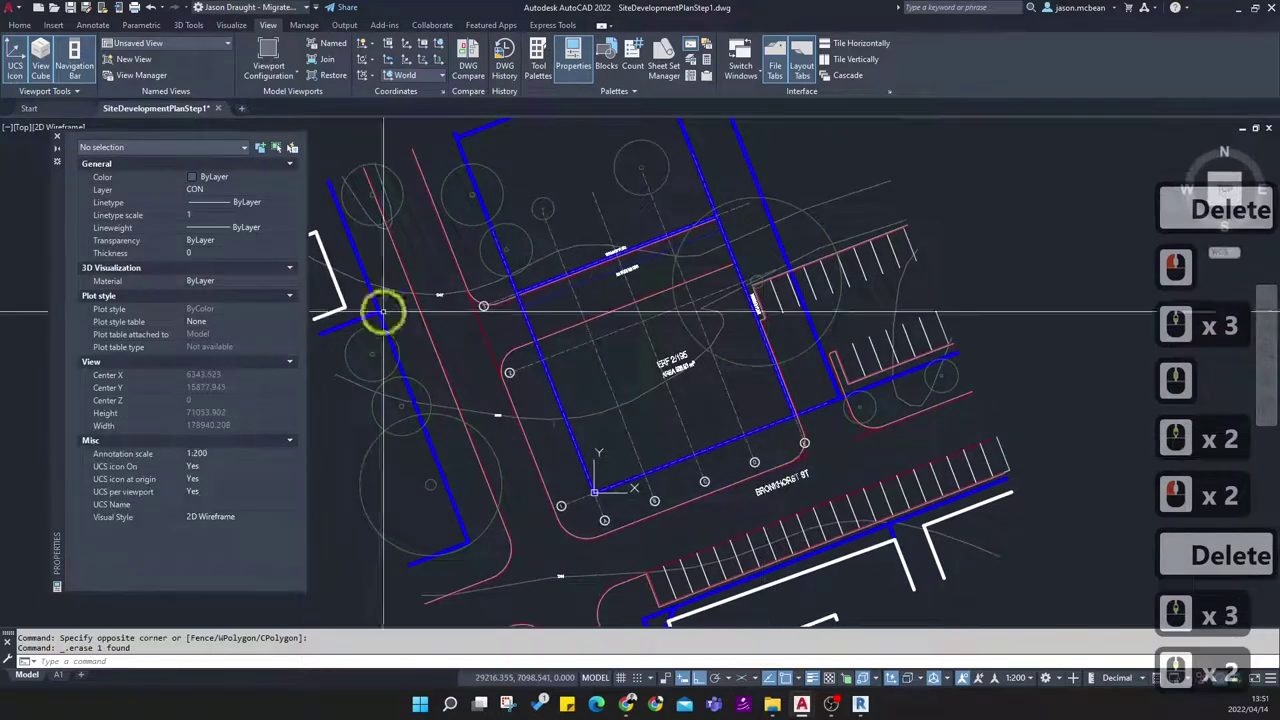
{"action": "scroll", "coordinate": [575, 392], "scroll_direction": "up", "scroll_amount": 2}
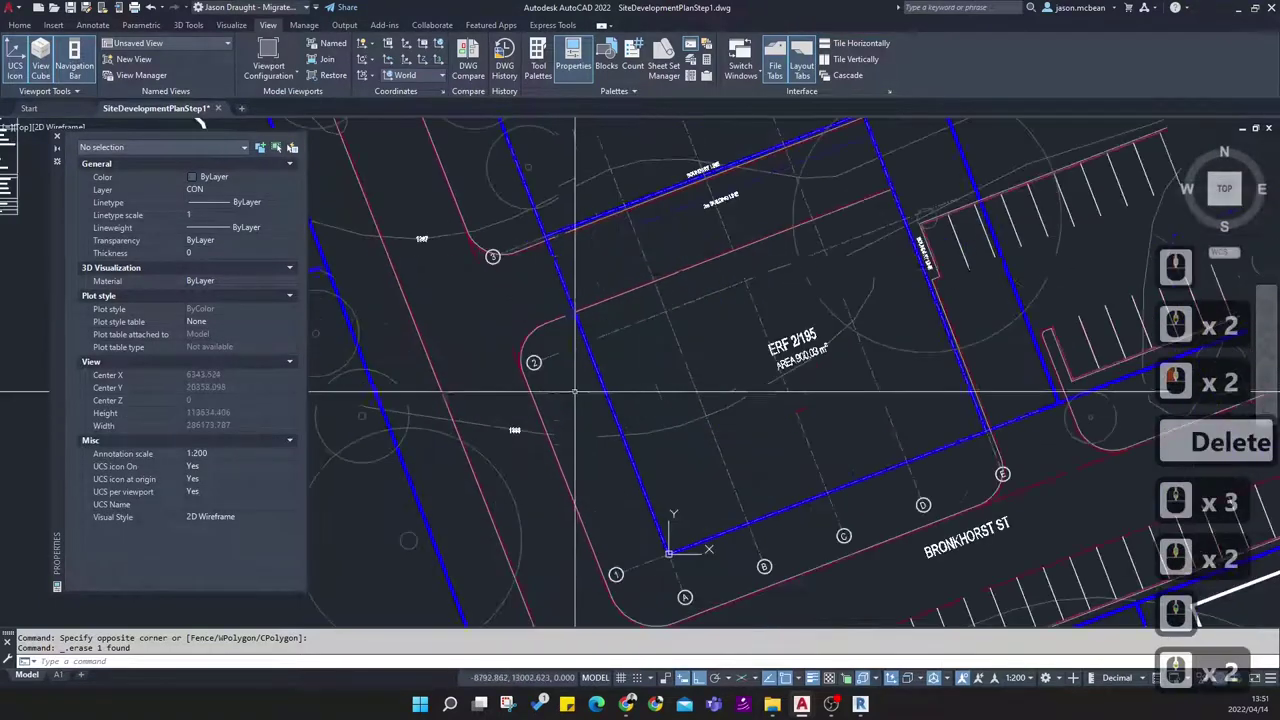
{"action": "left_click", "coordinate": [673, 338]}
{"action": "scroll", "coordinate": [673, 338], "scroll_direction": "down", "scroll_amount": 3}
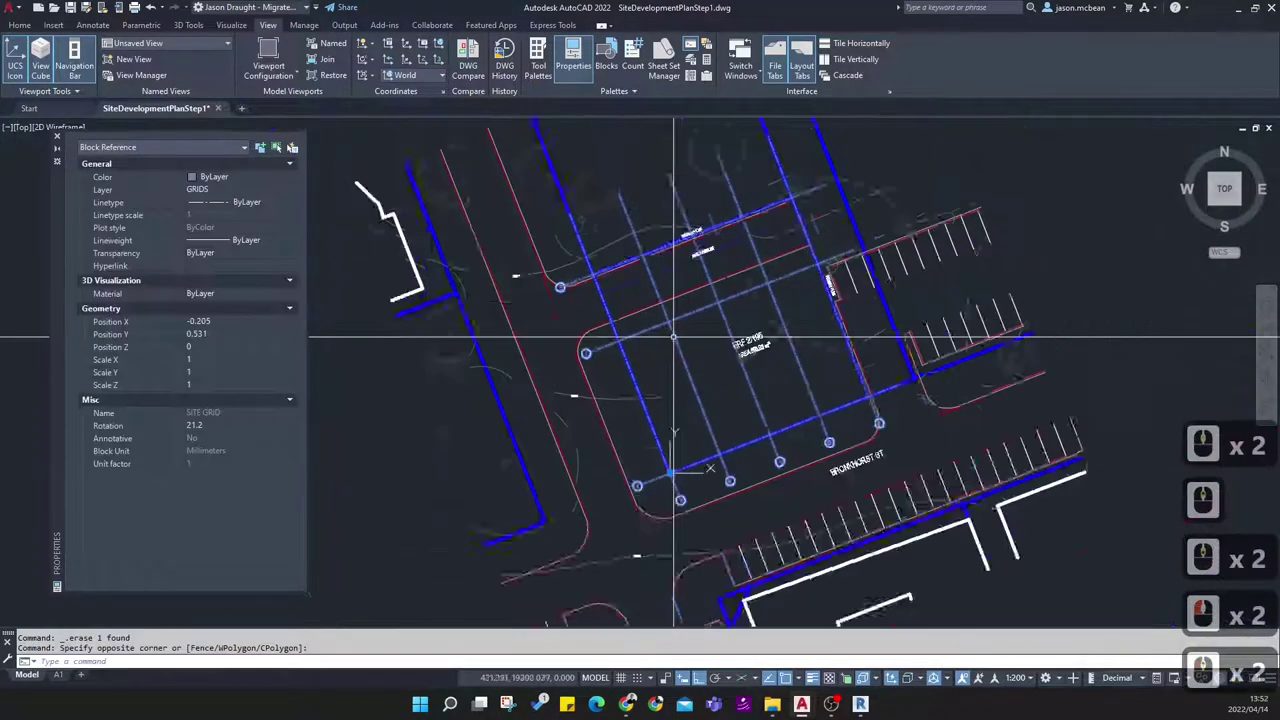
{"action": "scroll", "coordinate": [673, 338], "scroll_direction": "up", "scroll_amount": 3}
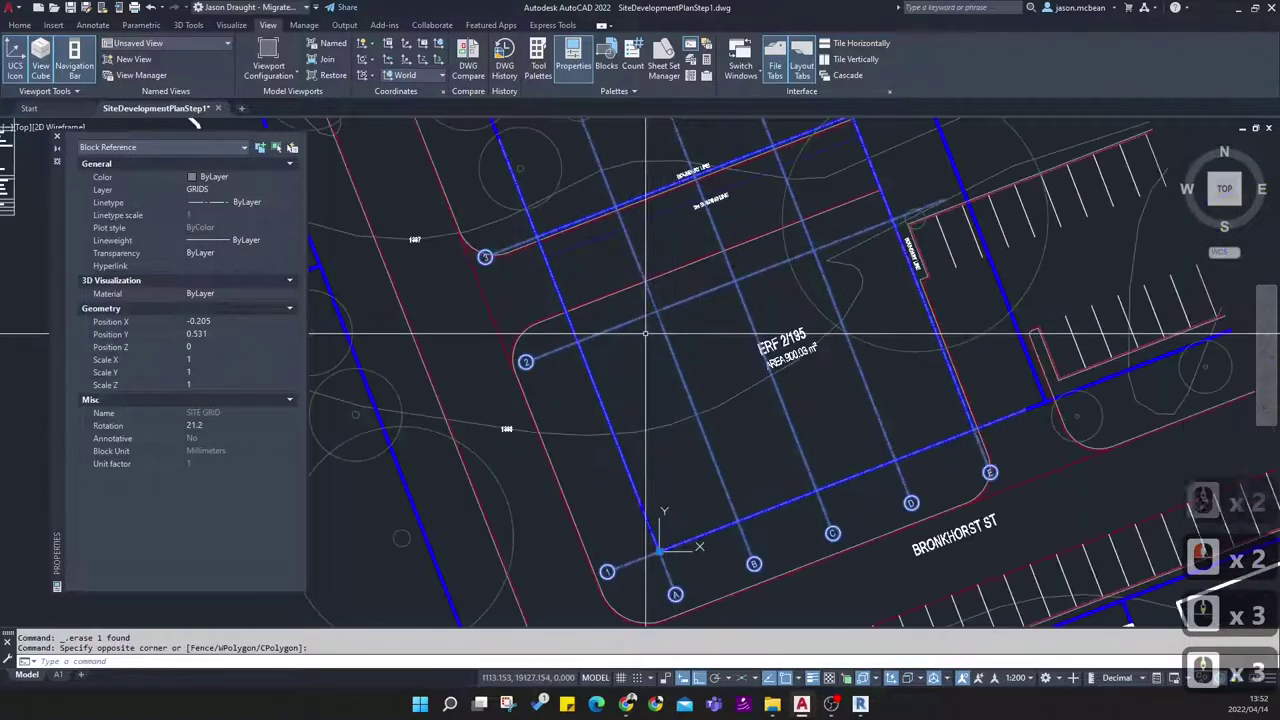
{"action": "key", "text": "Escape"}
{"action": "scroll", "coordinate": [700, 340], "scroll_direction": "down", "scroll_amount": 3}
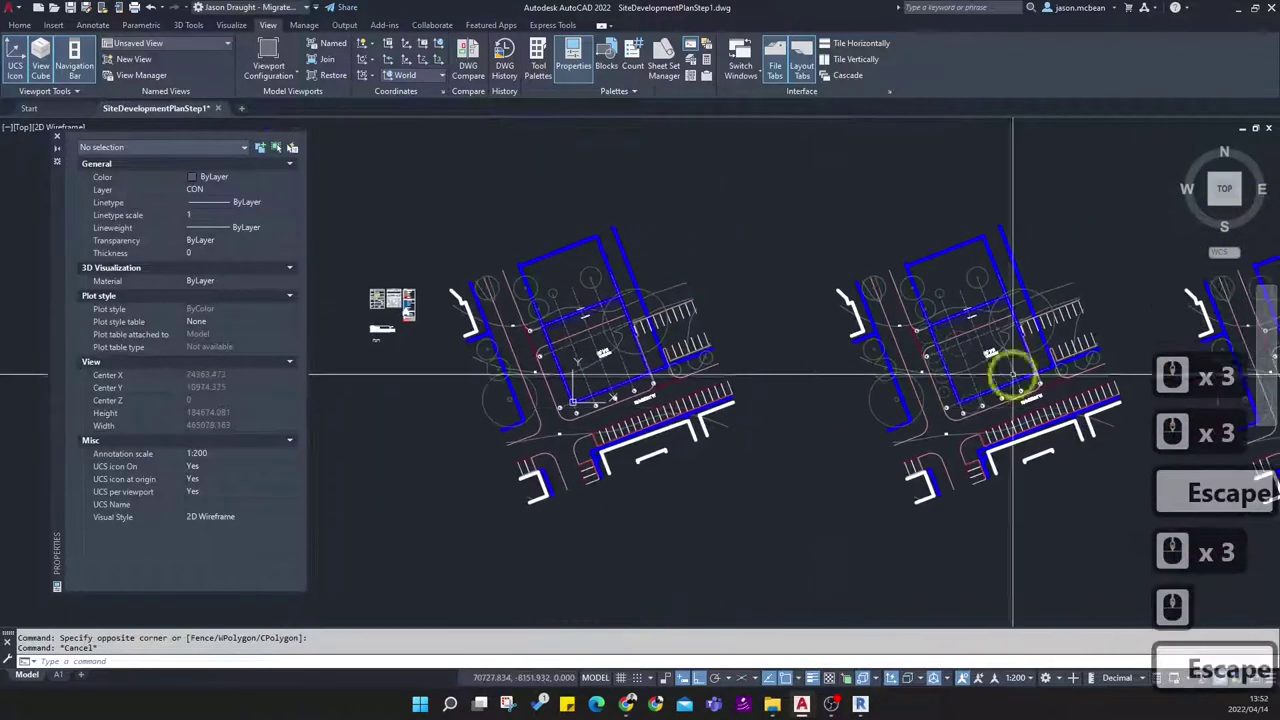
{"action": "key", "text": "Escape"}
{"action": "scroll", "coordinate": [1040, 310], "scroll_direction": "up", "scroll_amount": 3}
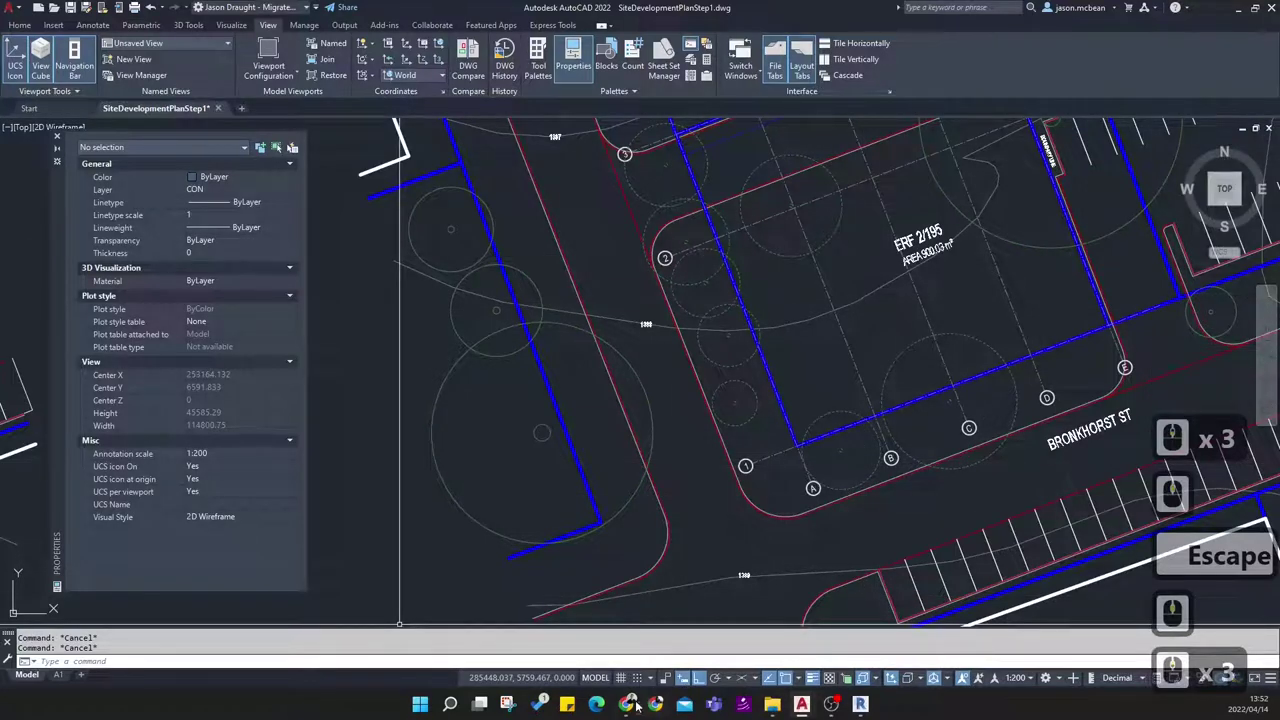
Switch to Chrome and compare the site establishment and site plans in SDPFinal 002 with the site development plan in SDPFinal 001
{"action": "left_click", "coordinate": [648, 700]}
{"action": "left_click", "coordinate": [429, 386]}
{"action": "scroll", "coordinate": [578, 496], "scroll_direction": "down", "scroll_amount": 3}
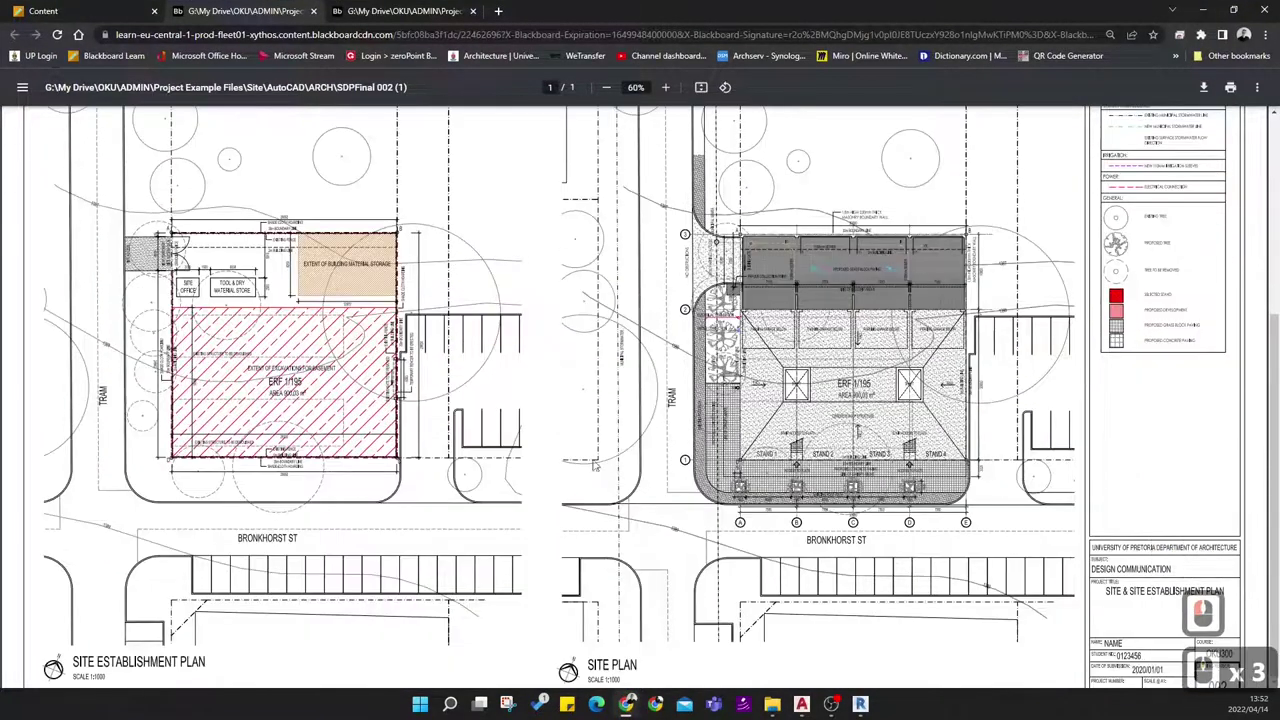
{"action": "scroll", "coordinate": [578, 496], "scroll_direction": "down", "scroll_amount": 3, "text": "ctrl"}
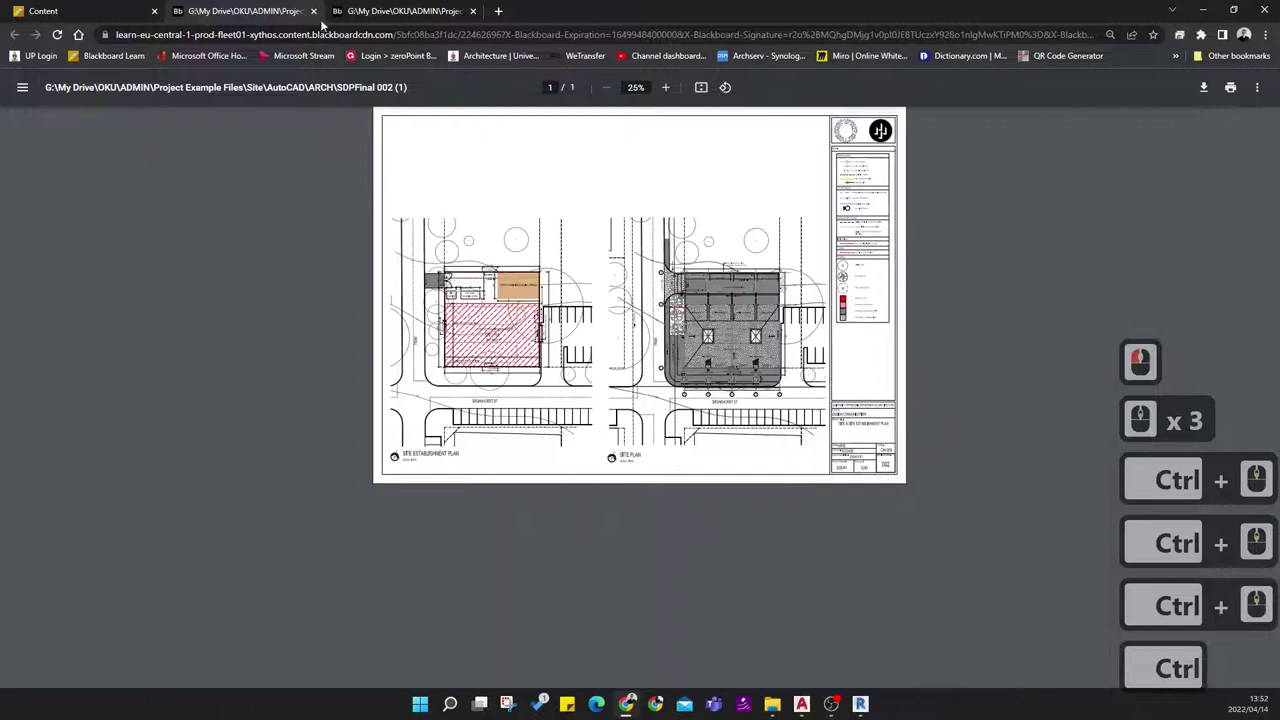
{"action": "left_click", "coordinate": [358, 12]}
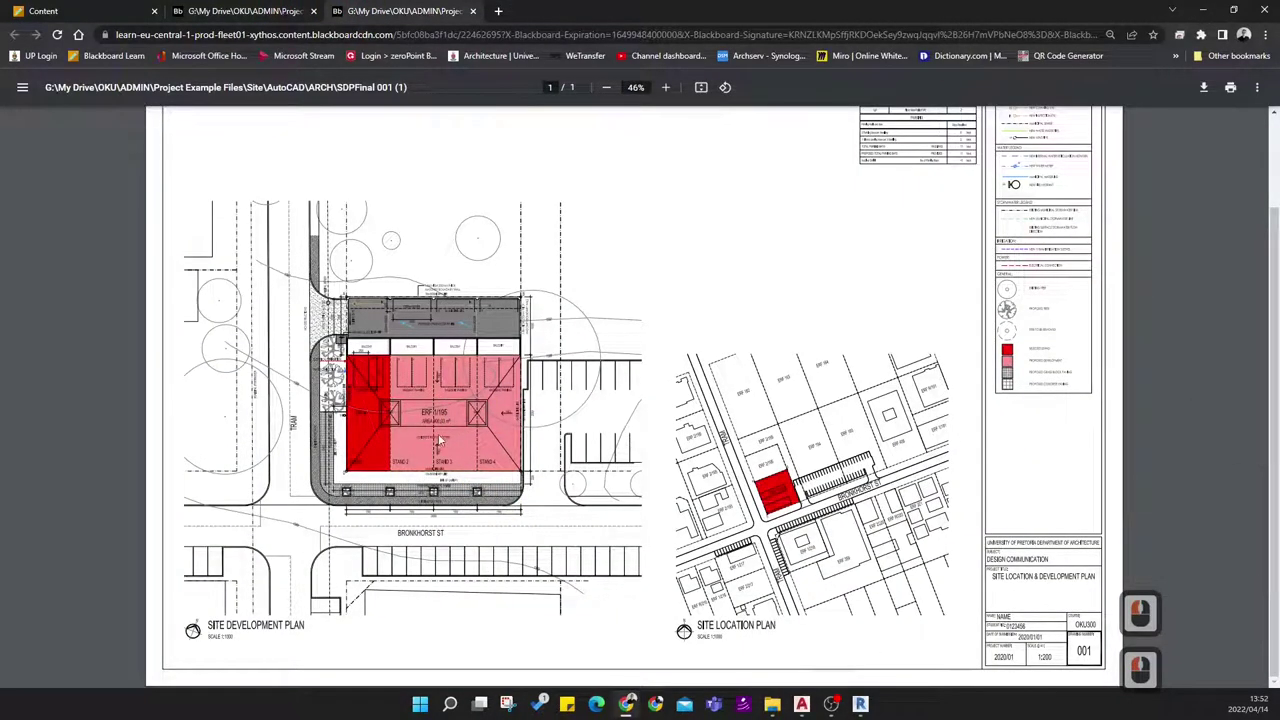
{"action": "left_click", "coordinate": [224, 12]}
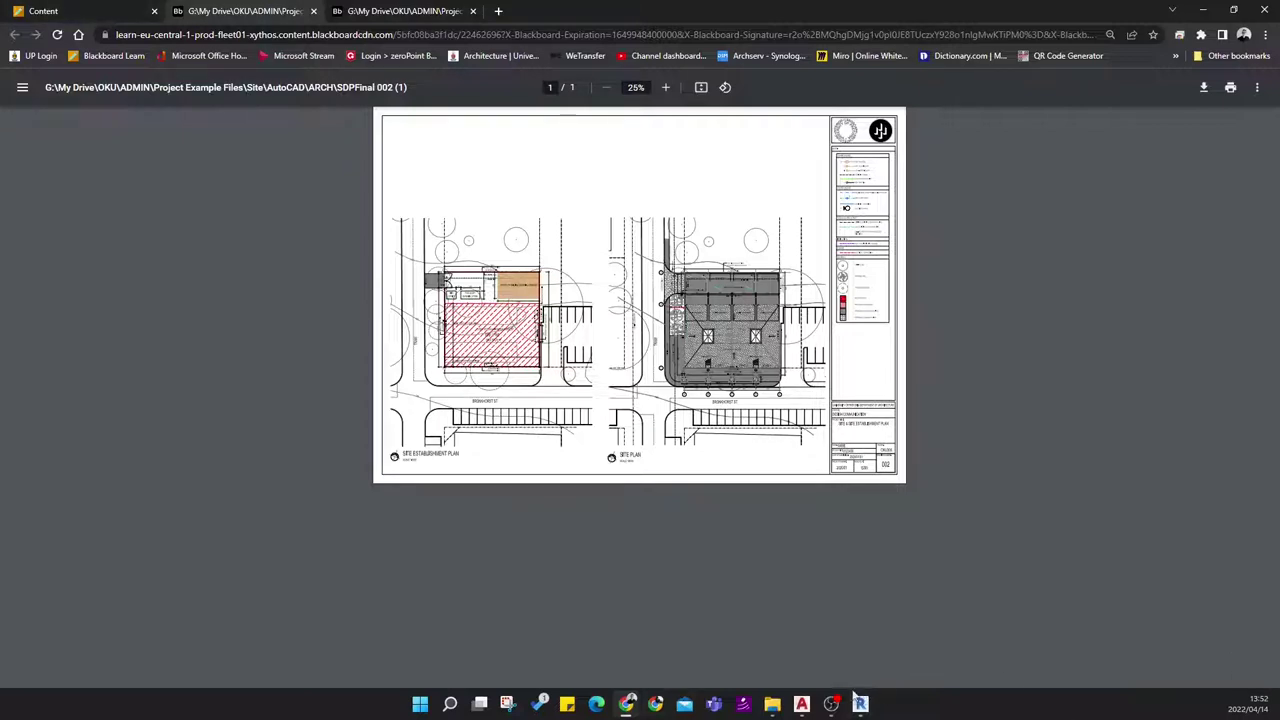
{"action": "left_click", "coordinate": [801, 705]}
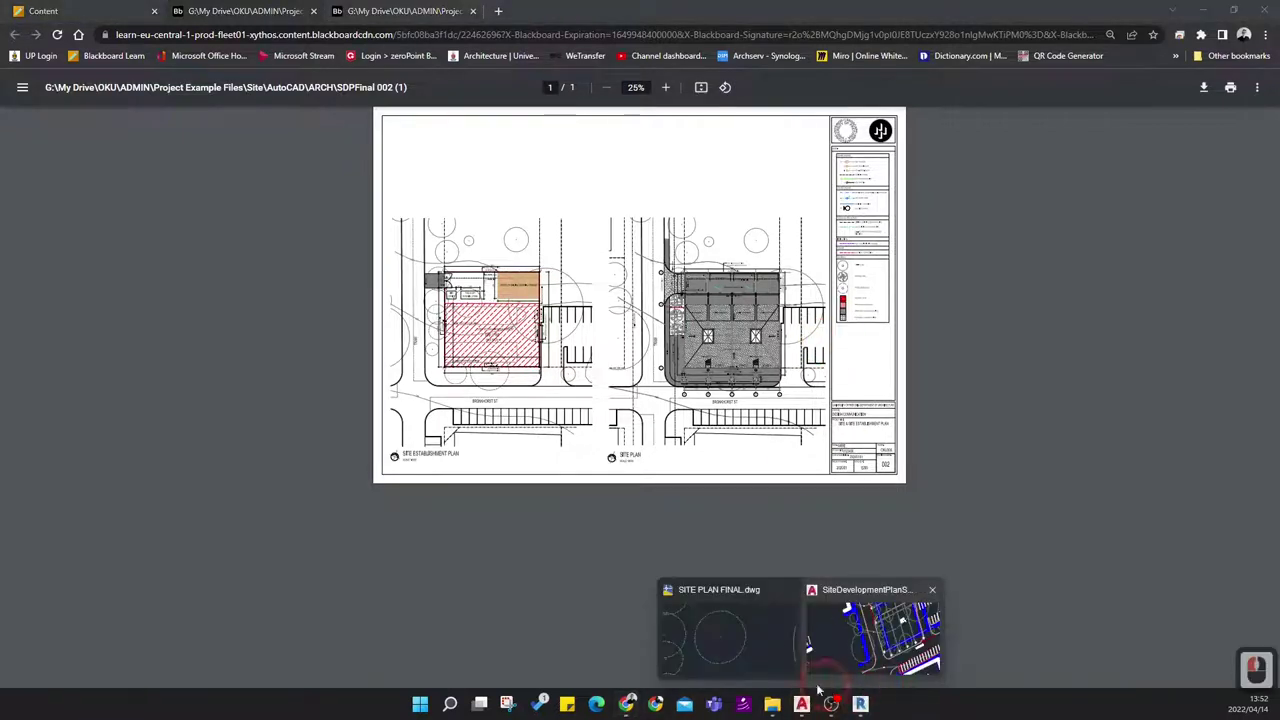
Switch to AutoCAD's SiteDevelopmentPlanStep1 drawing and compare the original site plan with its copies
{"action": "left_click", "coordinate": [720, 642]}
{"action": "scroll", "coordinate": [783, 403], "scroll_direction": "up", "scroll_amount": 1}
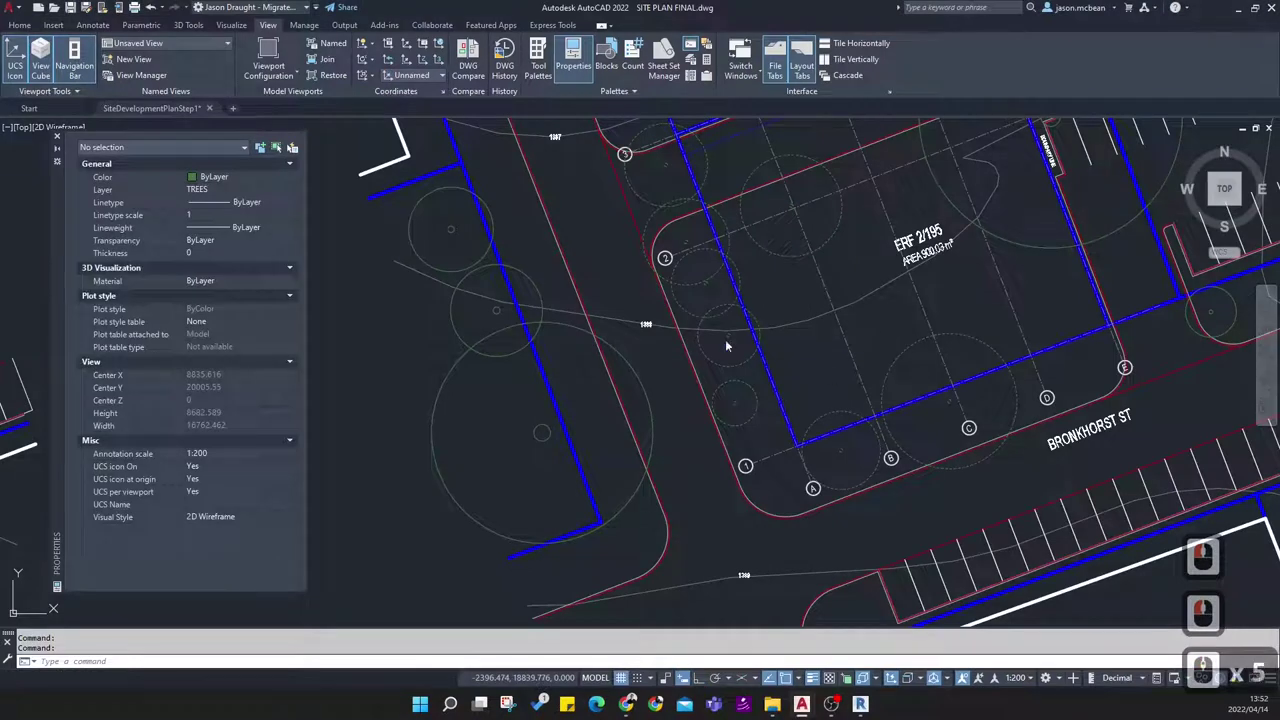
{"action": "scroll", "coordinate": [734, 363], "scroll_direction": "down", "scroll_amount": 6}
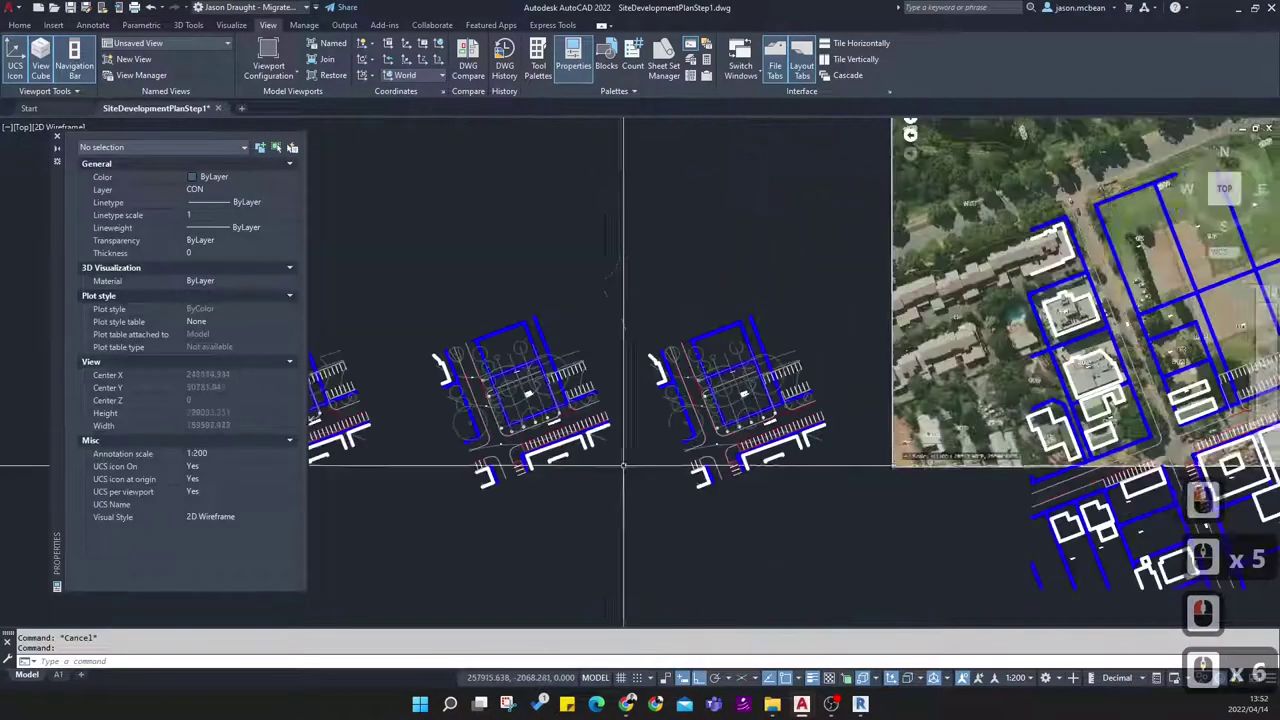
{"action": "scroll", "coordinate": [542, 440], "scroll_direction": "up", "scroll_amount": 2}
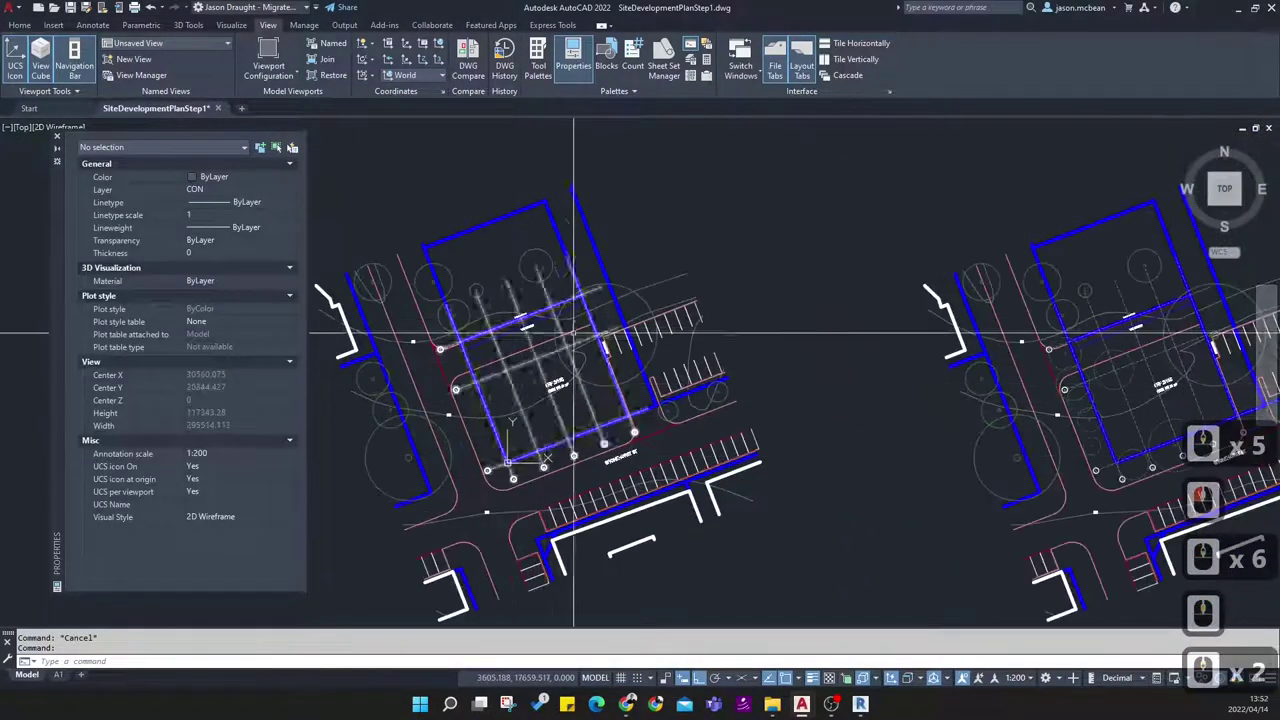
{"action": "scroll", "coordinate": [494, 417], "scroll_direction": "up", "scroll_amount": 2}
{"action": "scroll", "coordinate": [745, 508], "scroll_direction": "down", "scroll_amount": 2}
{"action": "scroll", "coordinate": [648, 436], "scroll_direction": "up", "scroll_amount": 2}
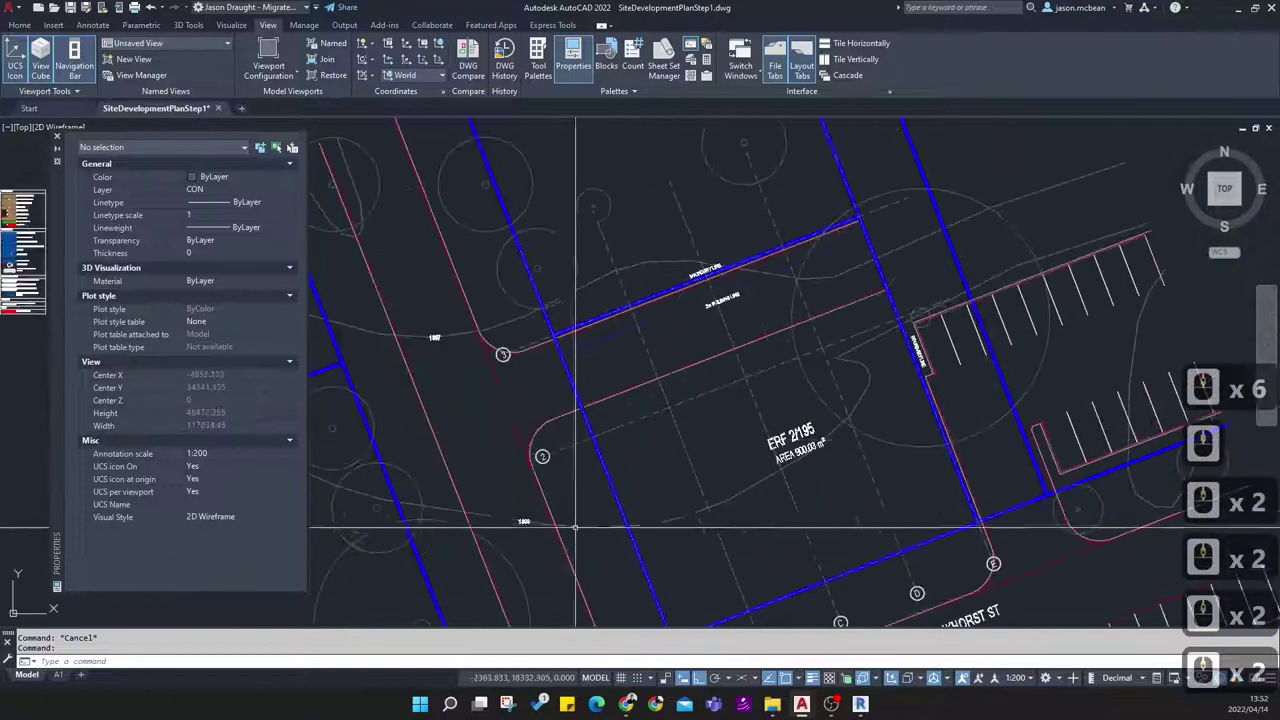
{"action": "scroll", "coordinate": [667, 305], "scroll_direction": "down", "scroll_amount": 3}
{"action": "scroll", "coordinate": [672, 340], "scroll_direction": "up", "scroll_amount": 3}
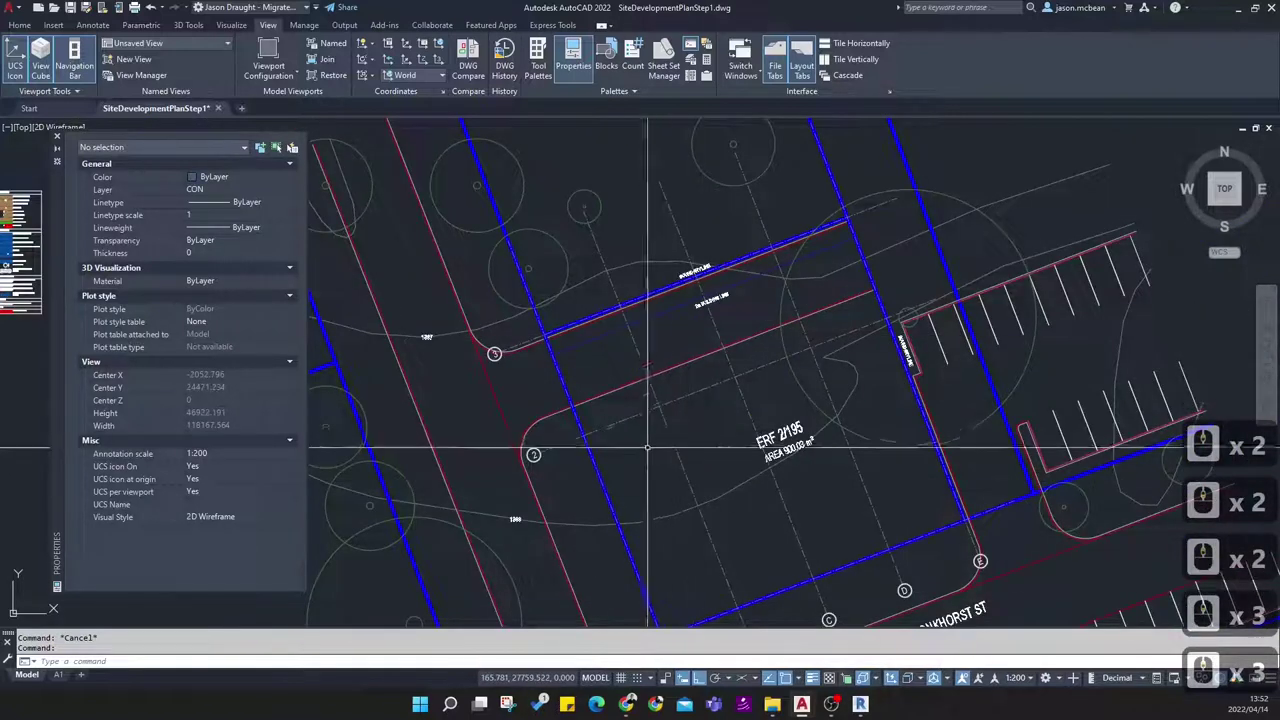
{"action": "scroll", "coordinate": [766, 416], "scroll_direction": "down", "scroll_amount": 2}
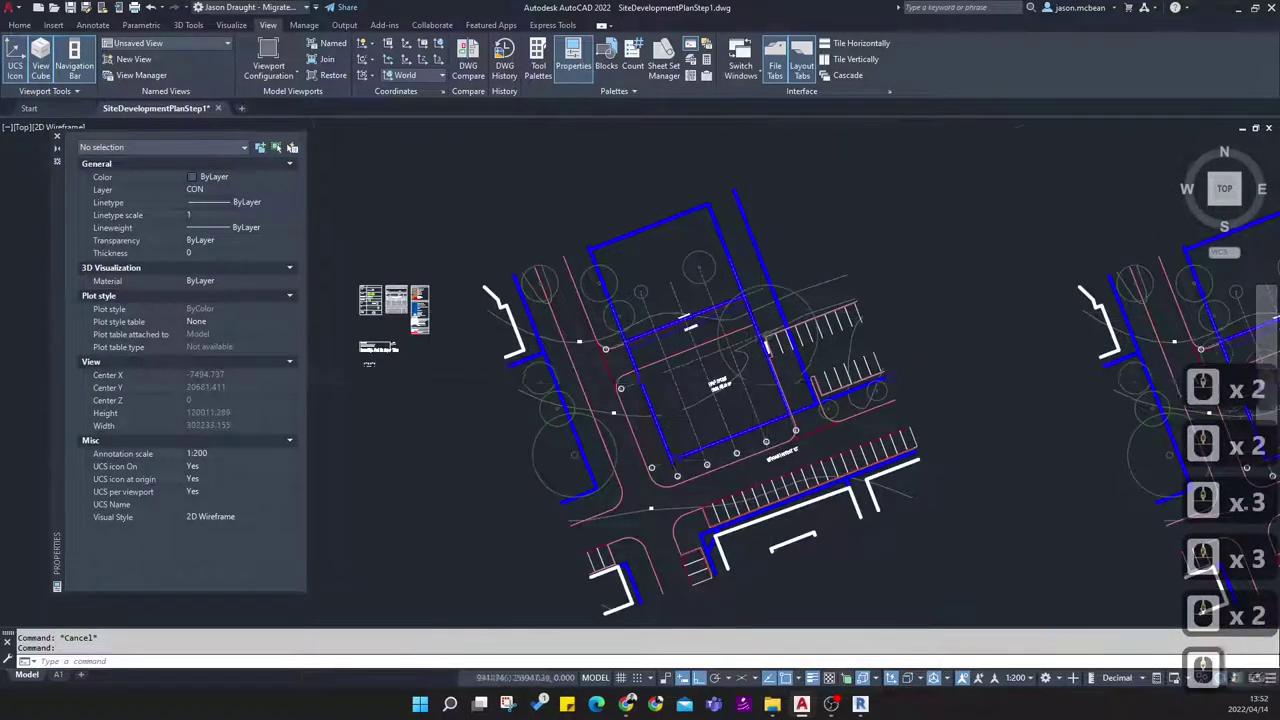
Examine the ERF 2/195 site on the original plan, including its grid lines, boundary and building lines, and surrounding trees
{"action": "scroll", "coordinate": [713, 379], "scroll_direction": "up", "scroll_amount": 2}
{"action": "scroll", "coordinate": [766, 416], "scroll_direction": "down", "scroll_amount": 2}
{"action": "scroll", "coordinate": [766, 416], "scroll_direction": "up", "scroll_amount": 4}
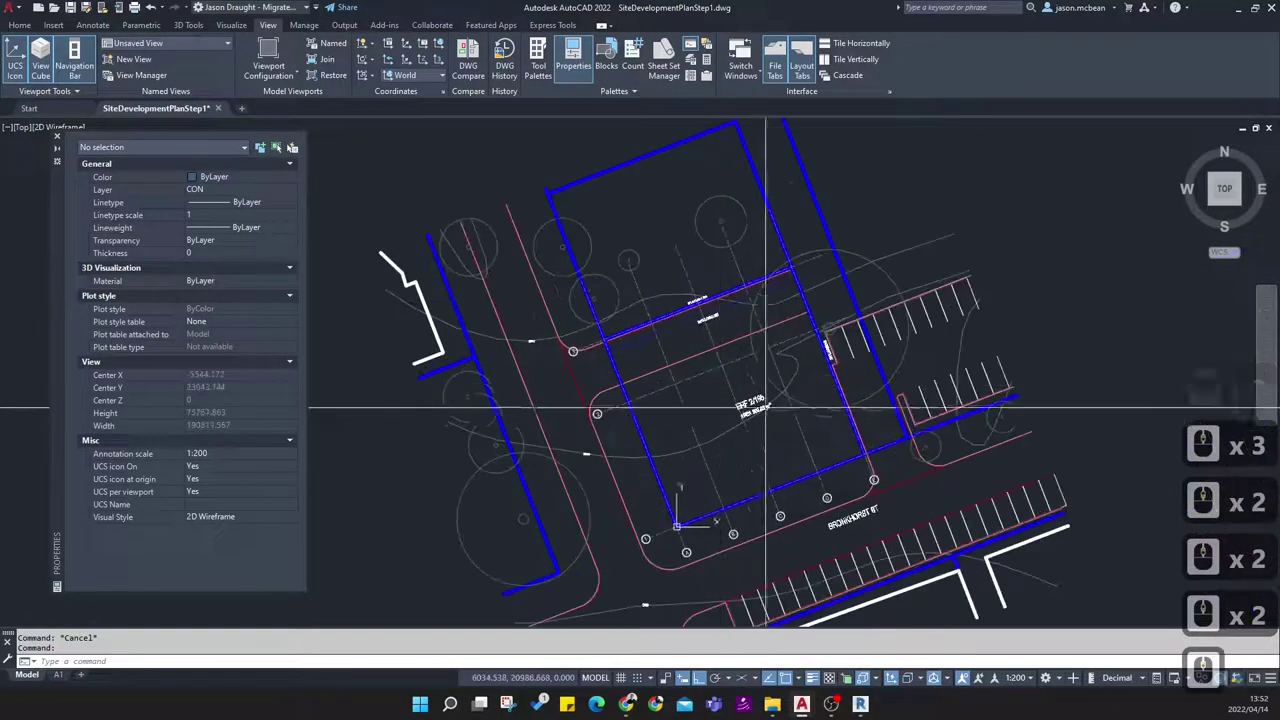
{"action": "scroll", "coordinate": [815, 411], "scroll_direction": "down", "scroll_amount": 3}
{"action": "scroll", "coordinate": [830, 395], "scroll_direction": "up", "scroll_amount": 2}
{"action": "scroll", "coordinate": [861, 318], "scroll_direction": "down", "scroll_amount": 2}
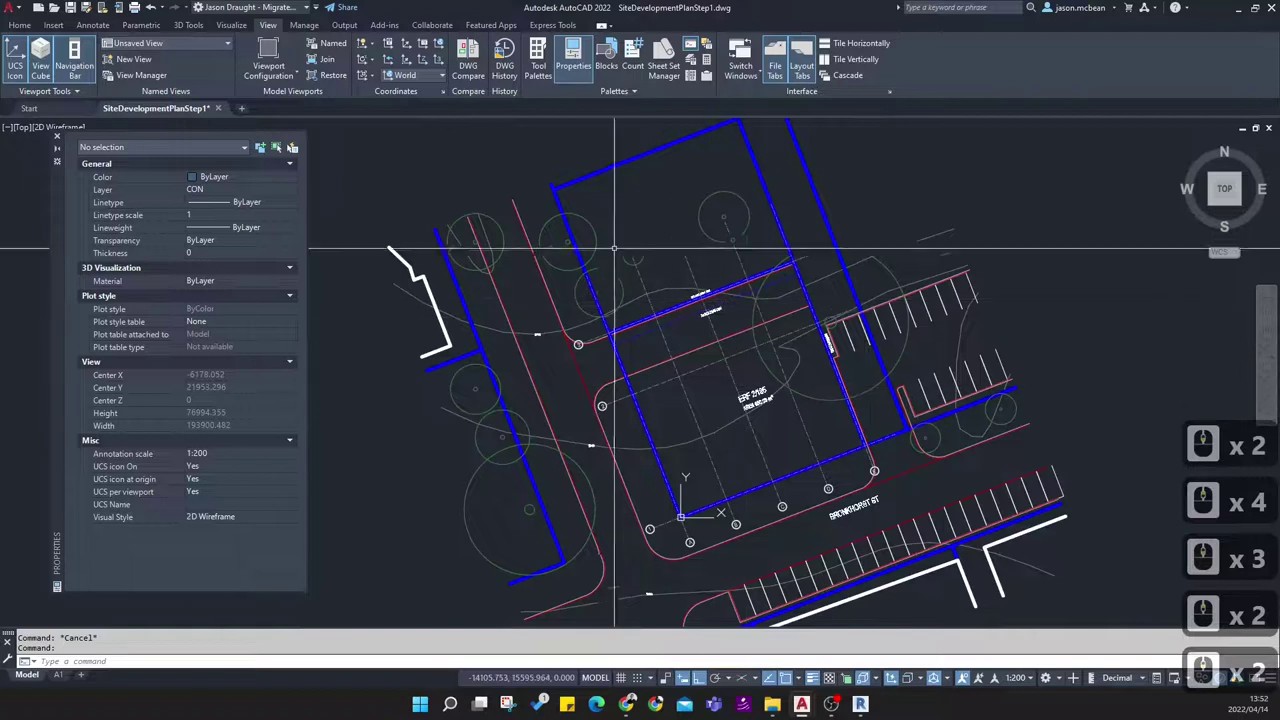
{"action": "scroll", "coordinate": [771, 257], "scroll_direction": "up", "scroll_amount": 3}
{"action": "scroll", "coordinate": [771, 340], "scroll_direction": "down", "scroll_amount": 3}
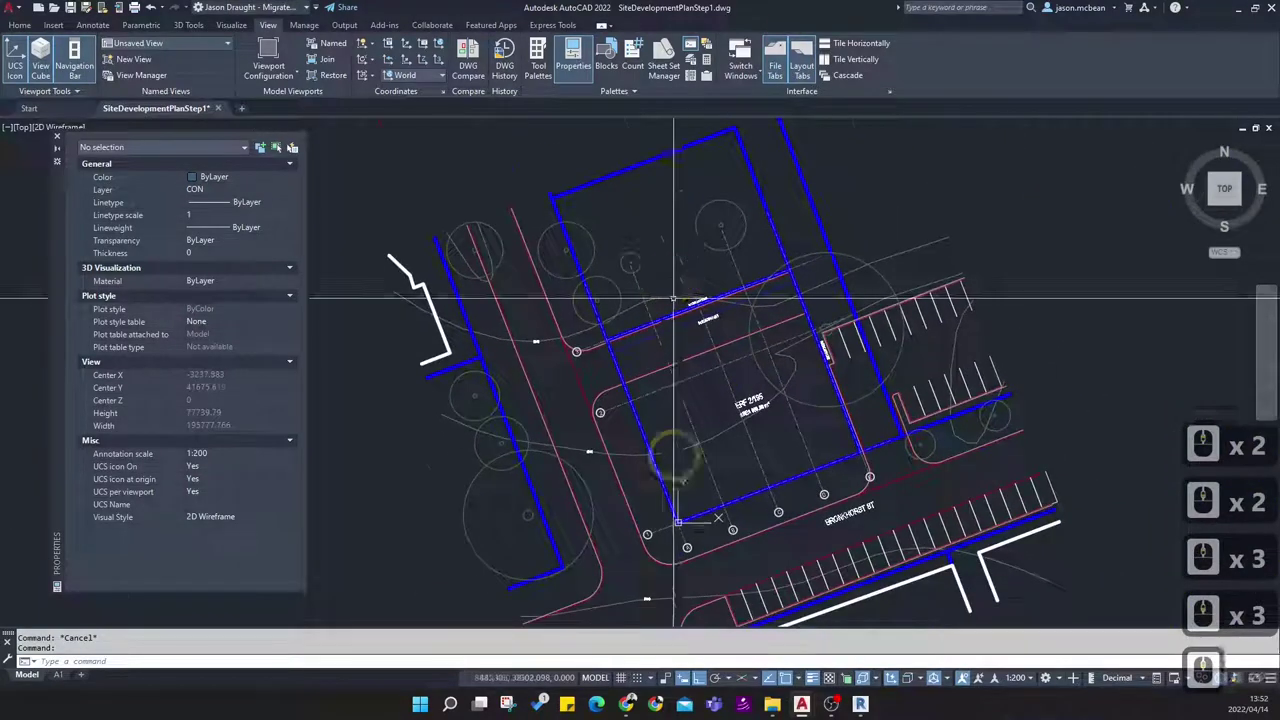
{"action": "scroll", "coordinate": [686, 480], "scroll_direction": "up", "scroll_amount": 2}
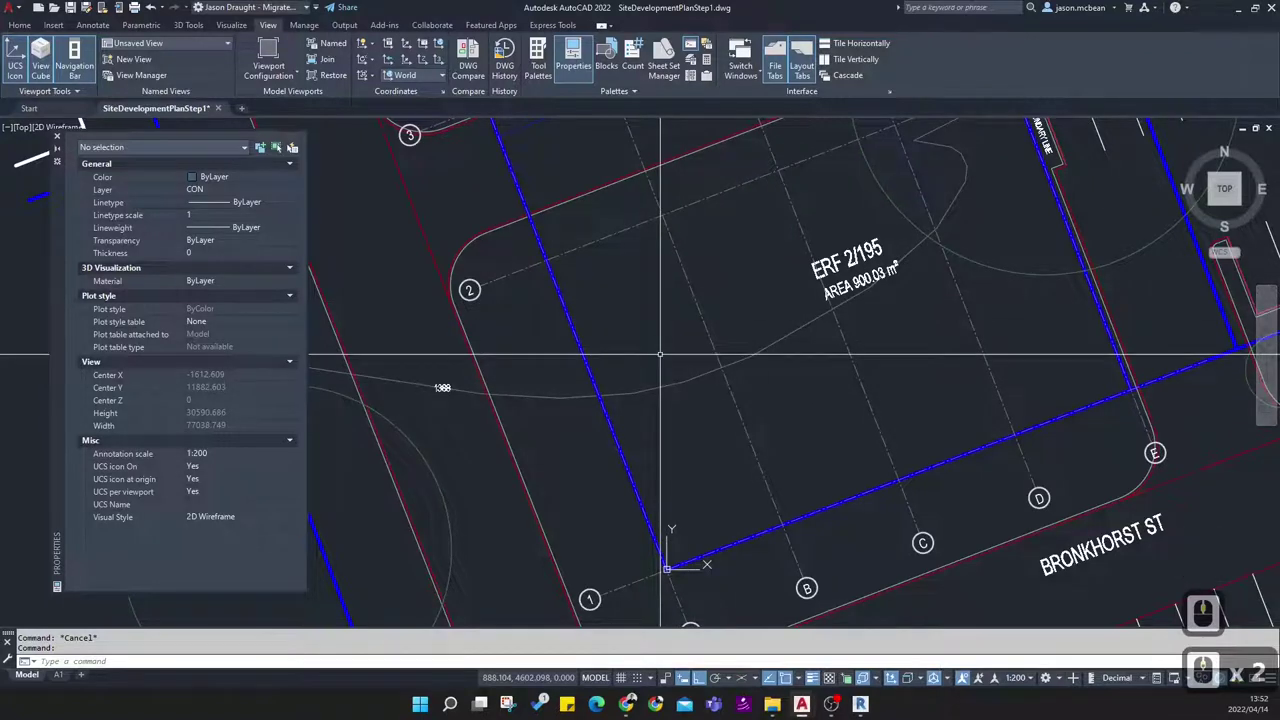
{"action": "scroll", "coordinate": [756, 348], "scroll_direction": "down", "scroll_amount": 2}
{"action": "mouse_move", "coordinate": [868, 301]}
{"action": "middle_mouse_down"}
{"action": "mouse_move", "coordinate": [760, 394]}
{"action": "mouse_move", "coordinate": [754, 311]}
{"action": "middle_mouse_up"}
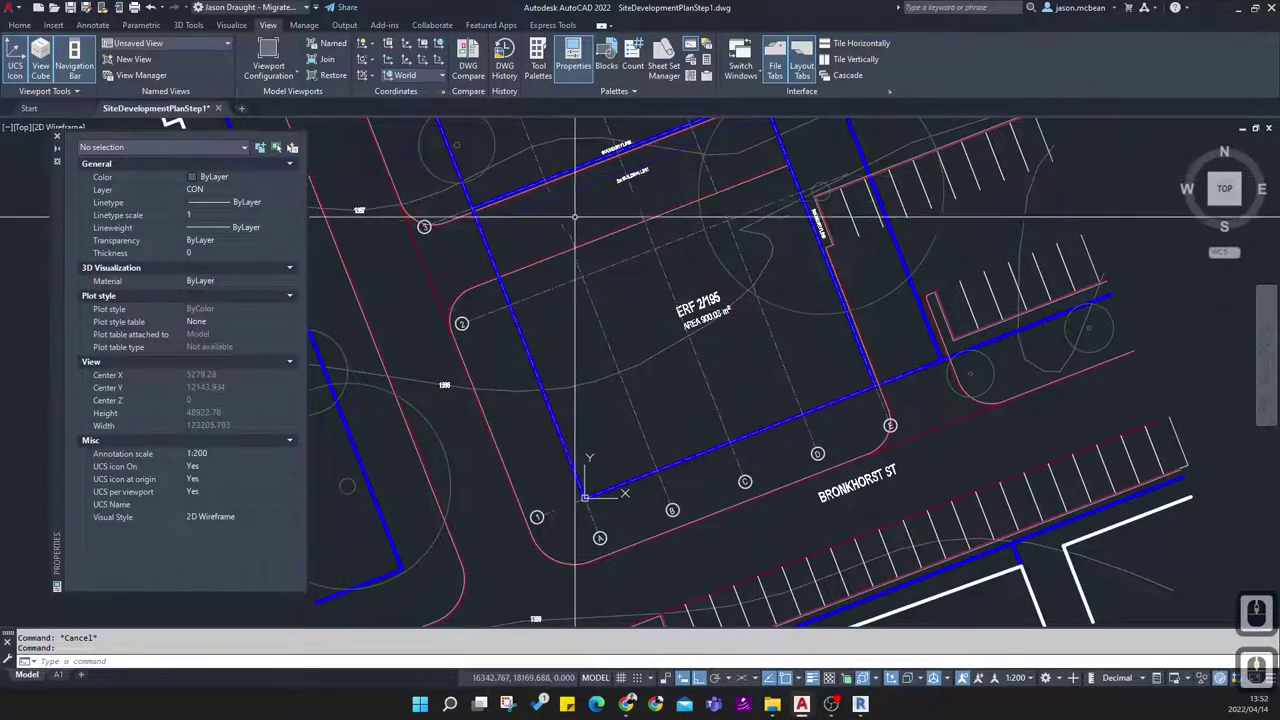
{"action": "middle_click_drag", "start_coordinate": [546, 212], "coordinate": [587, 334]}
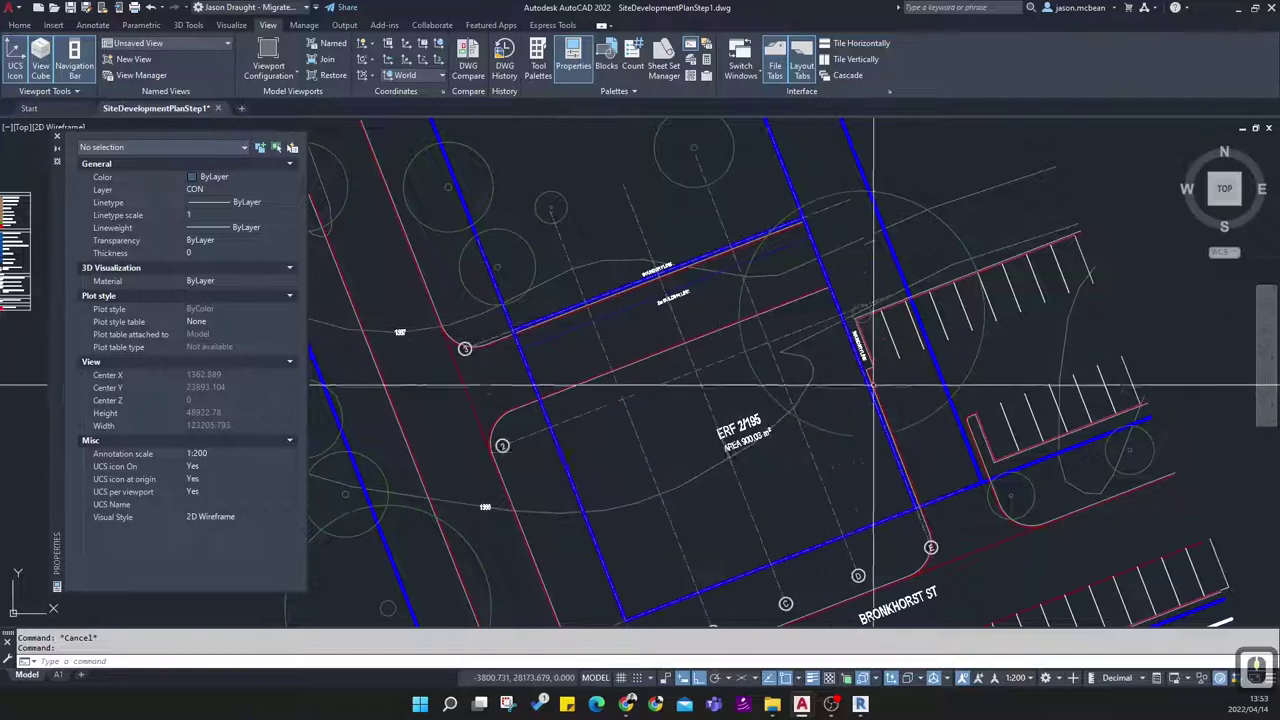
{"action": "scroll", "coordinate": [820, 415], "scroll_direction": "down", "scroll_amount": 2}
{"action": "scroll", "coordinate": [826, 412], "scroll_direction": "up", "scroll_amount": 2}
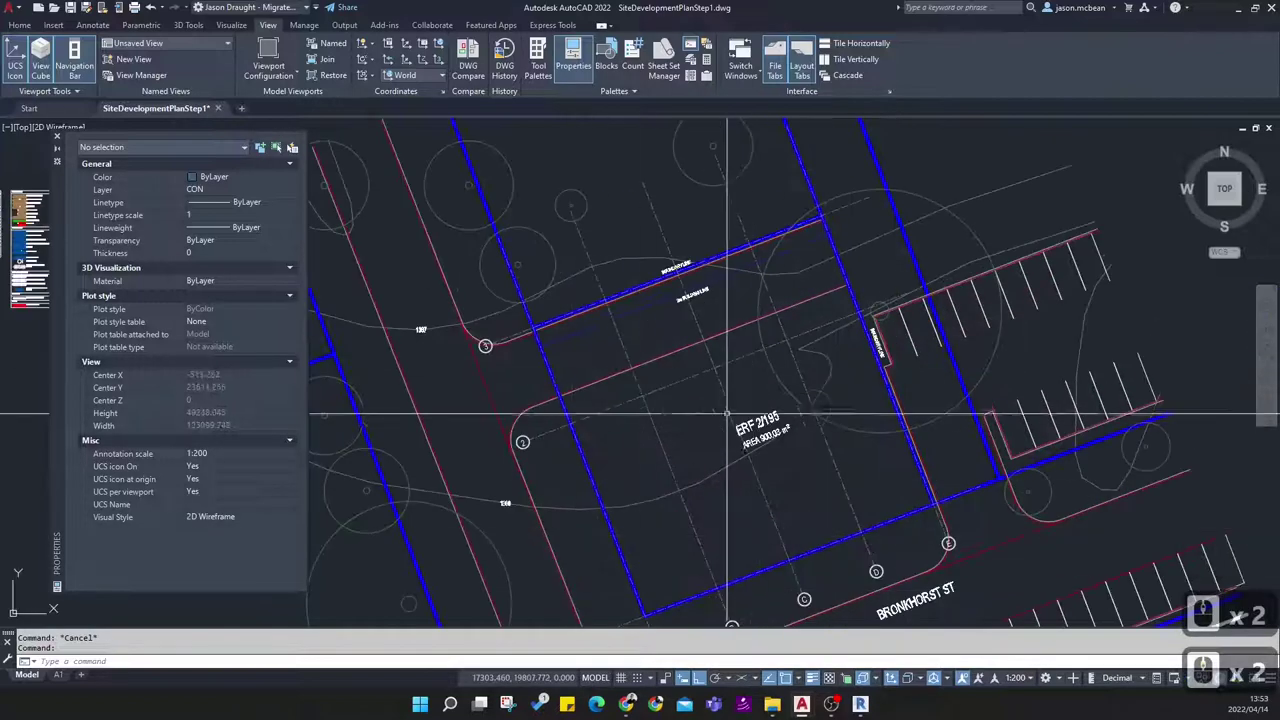